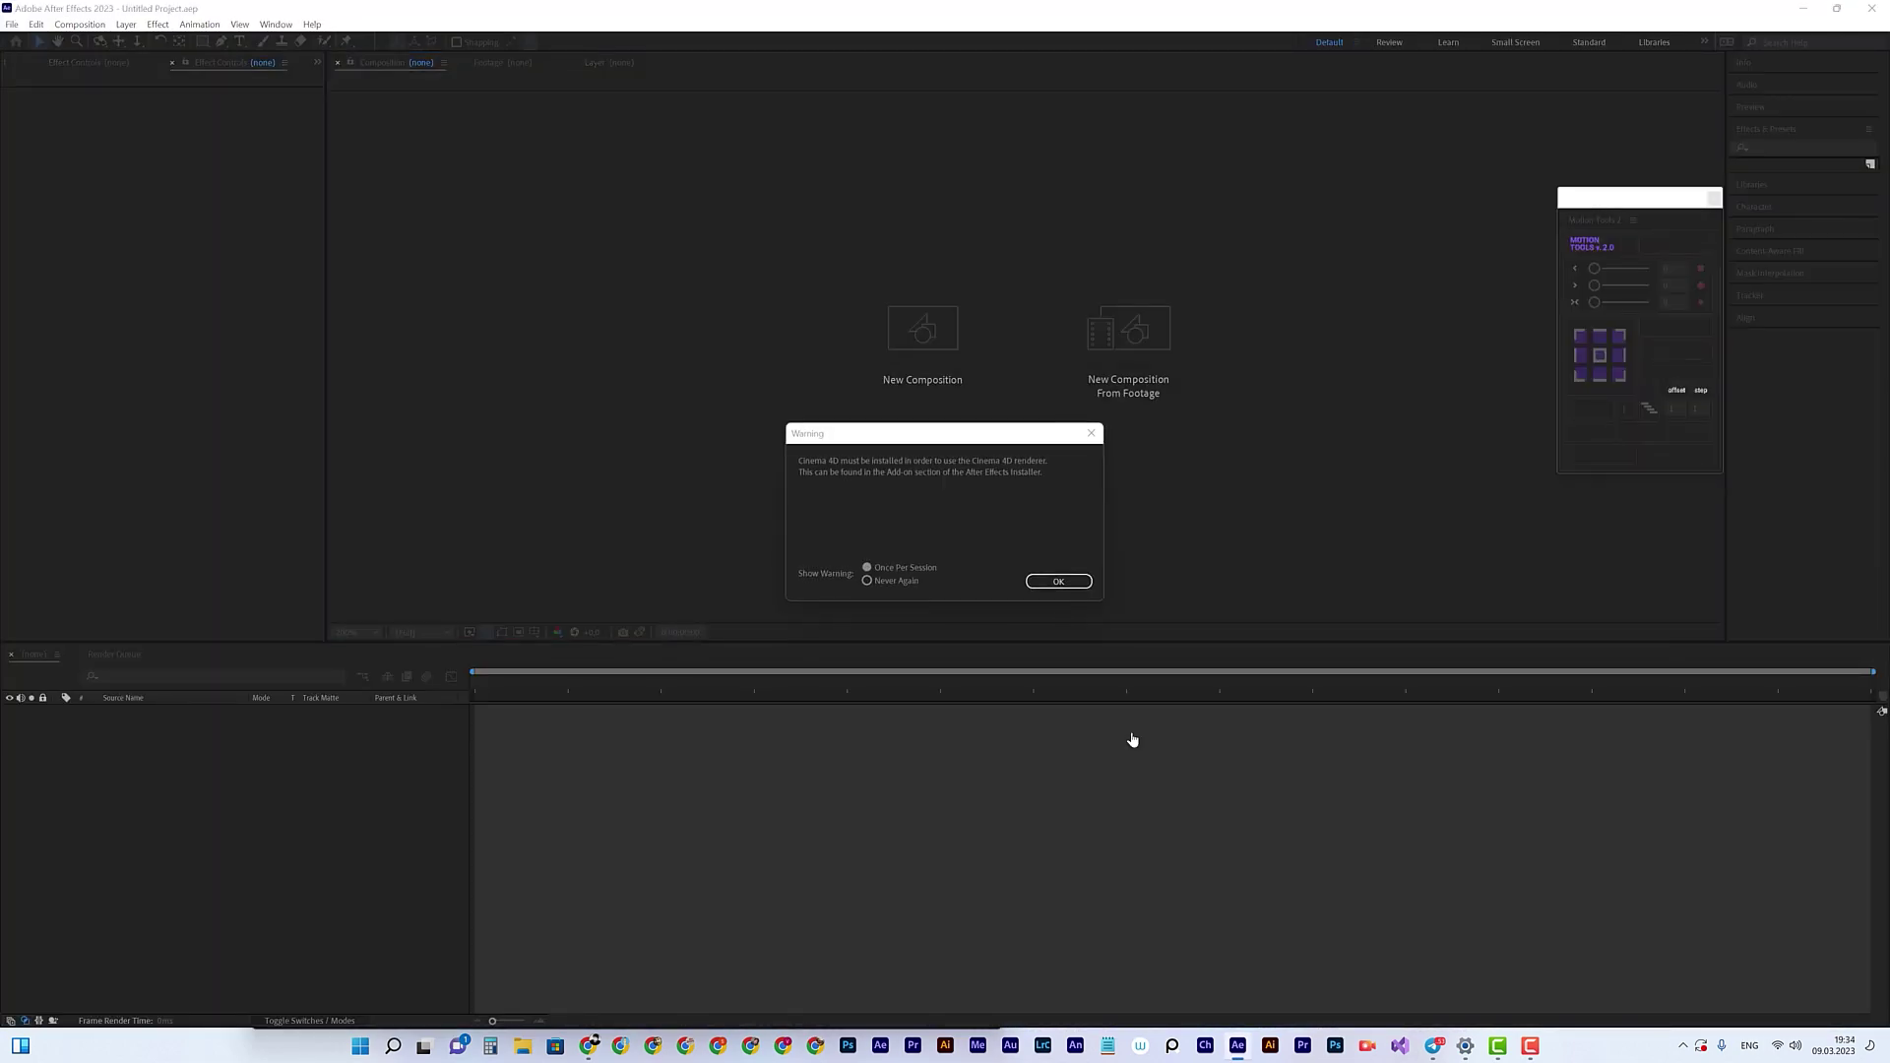
# Step: Dismiss the Cinema 4D renderer warning and start a new project
pyautogui.click(1059, 581)
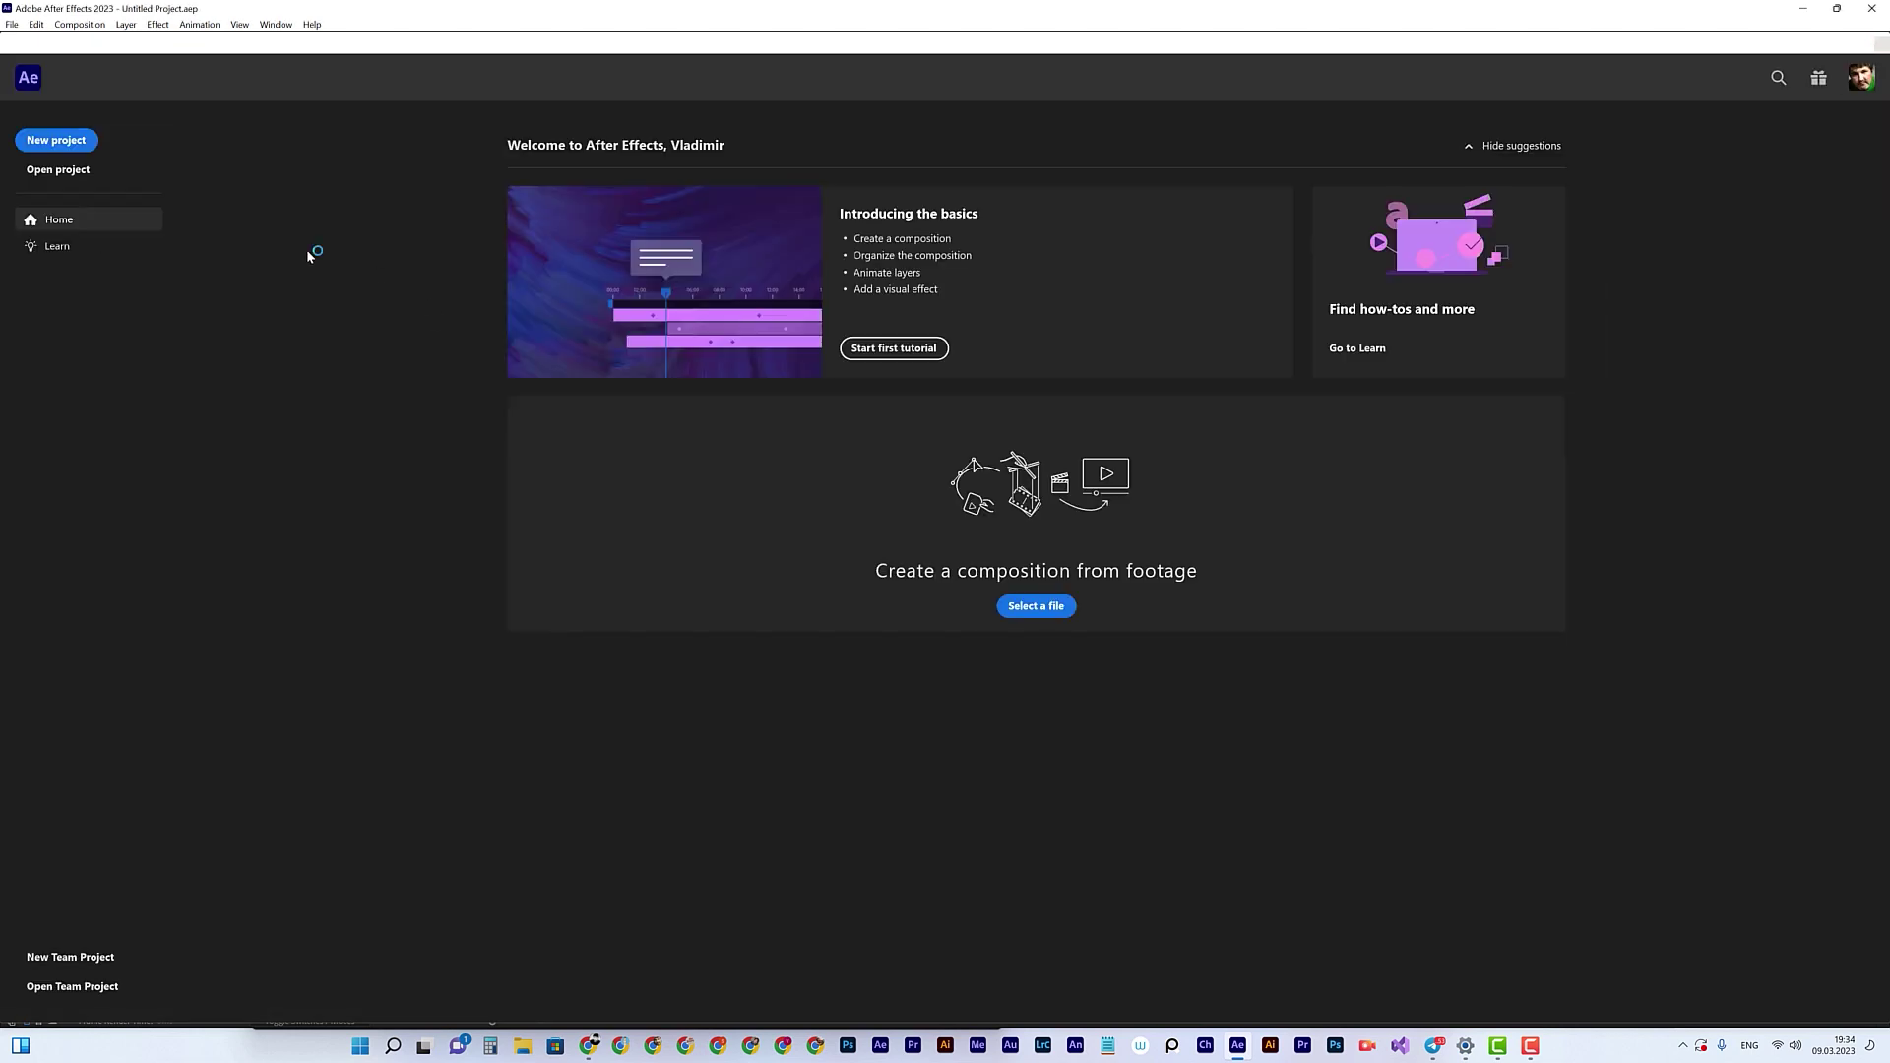
pyautogui.click(67, 141)
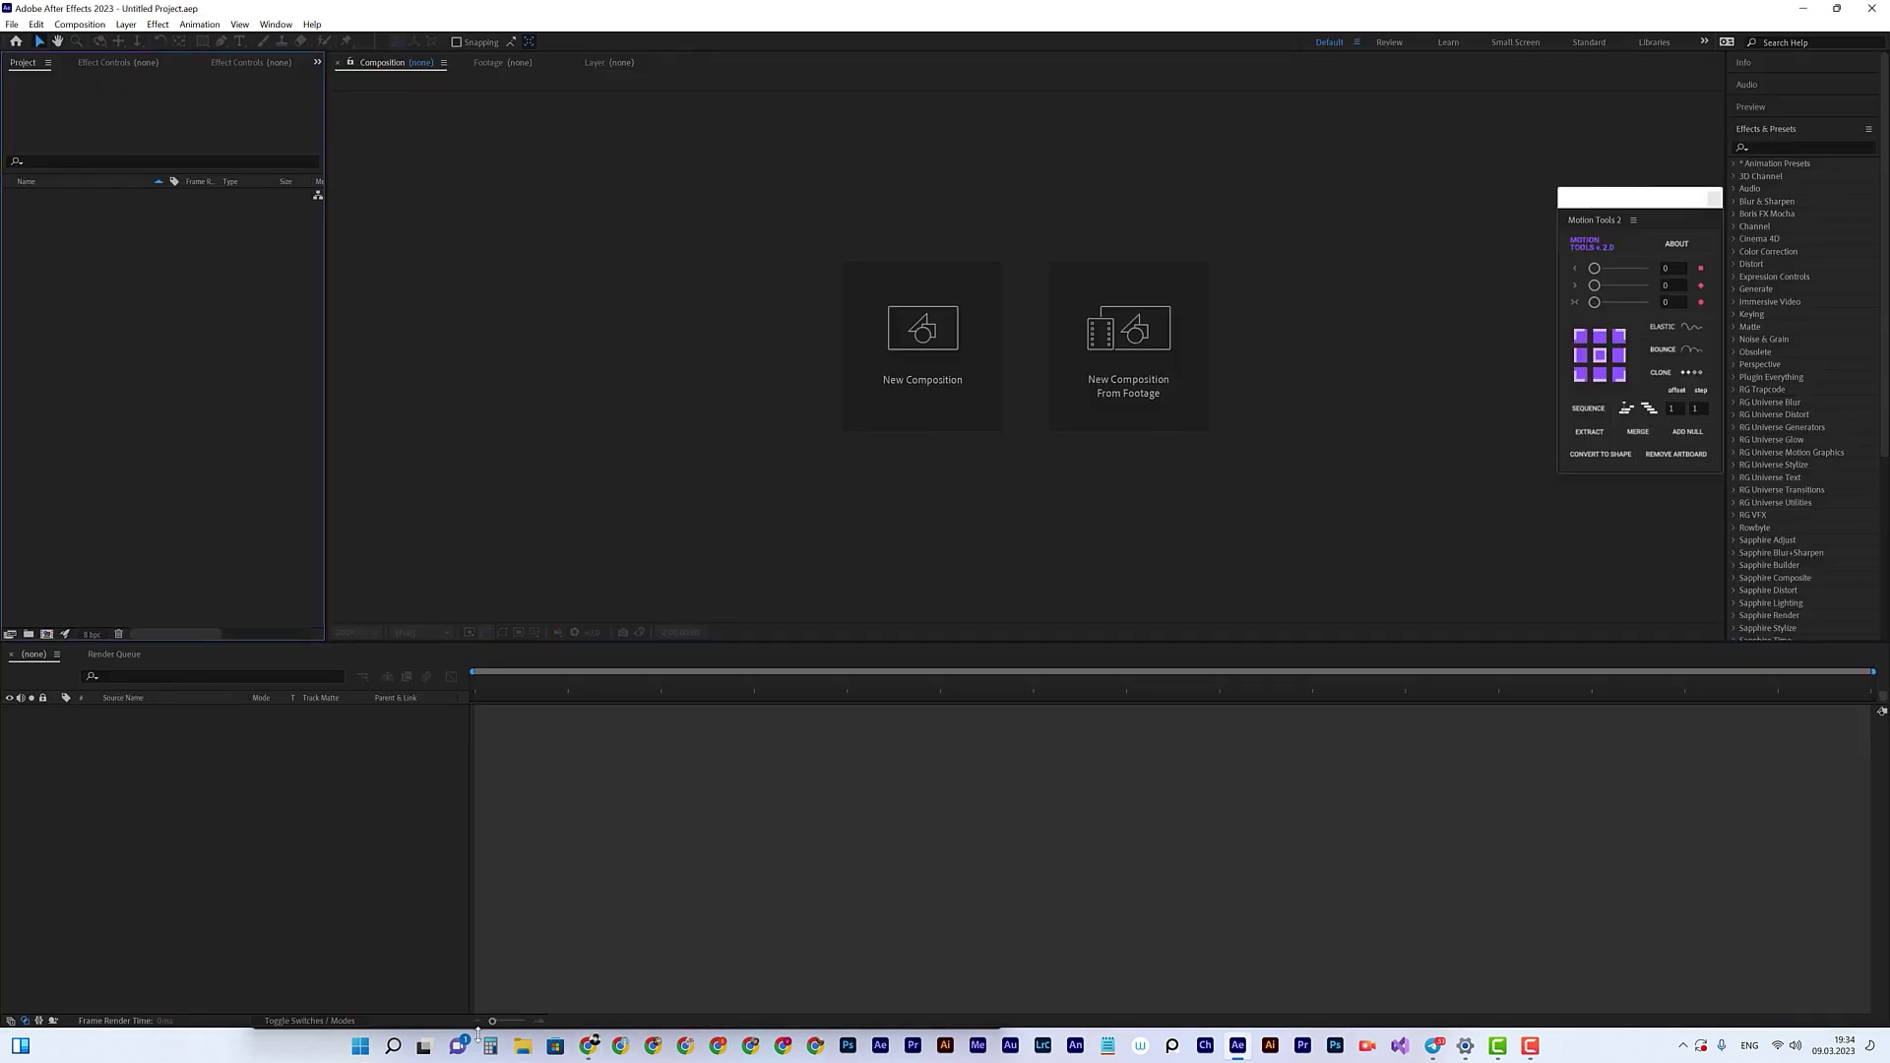
# Step: In File Explorer, open the archive folder inside D:\oo\09_03_2023 and show its files as large thumbnails
pyautogui.click(524, 1049)
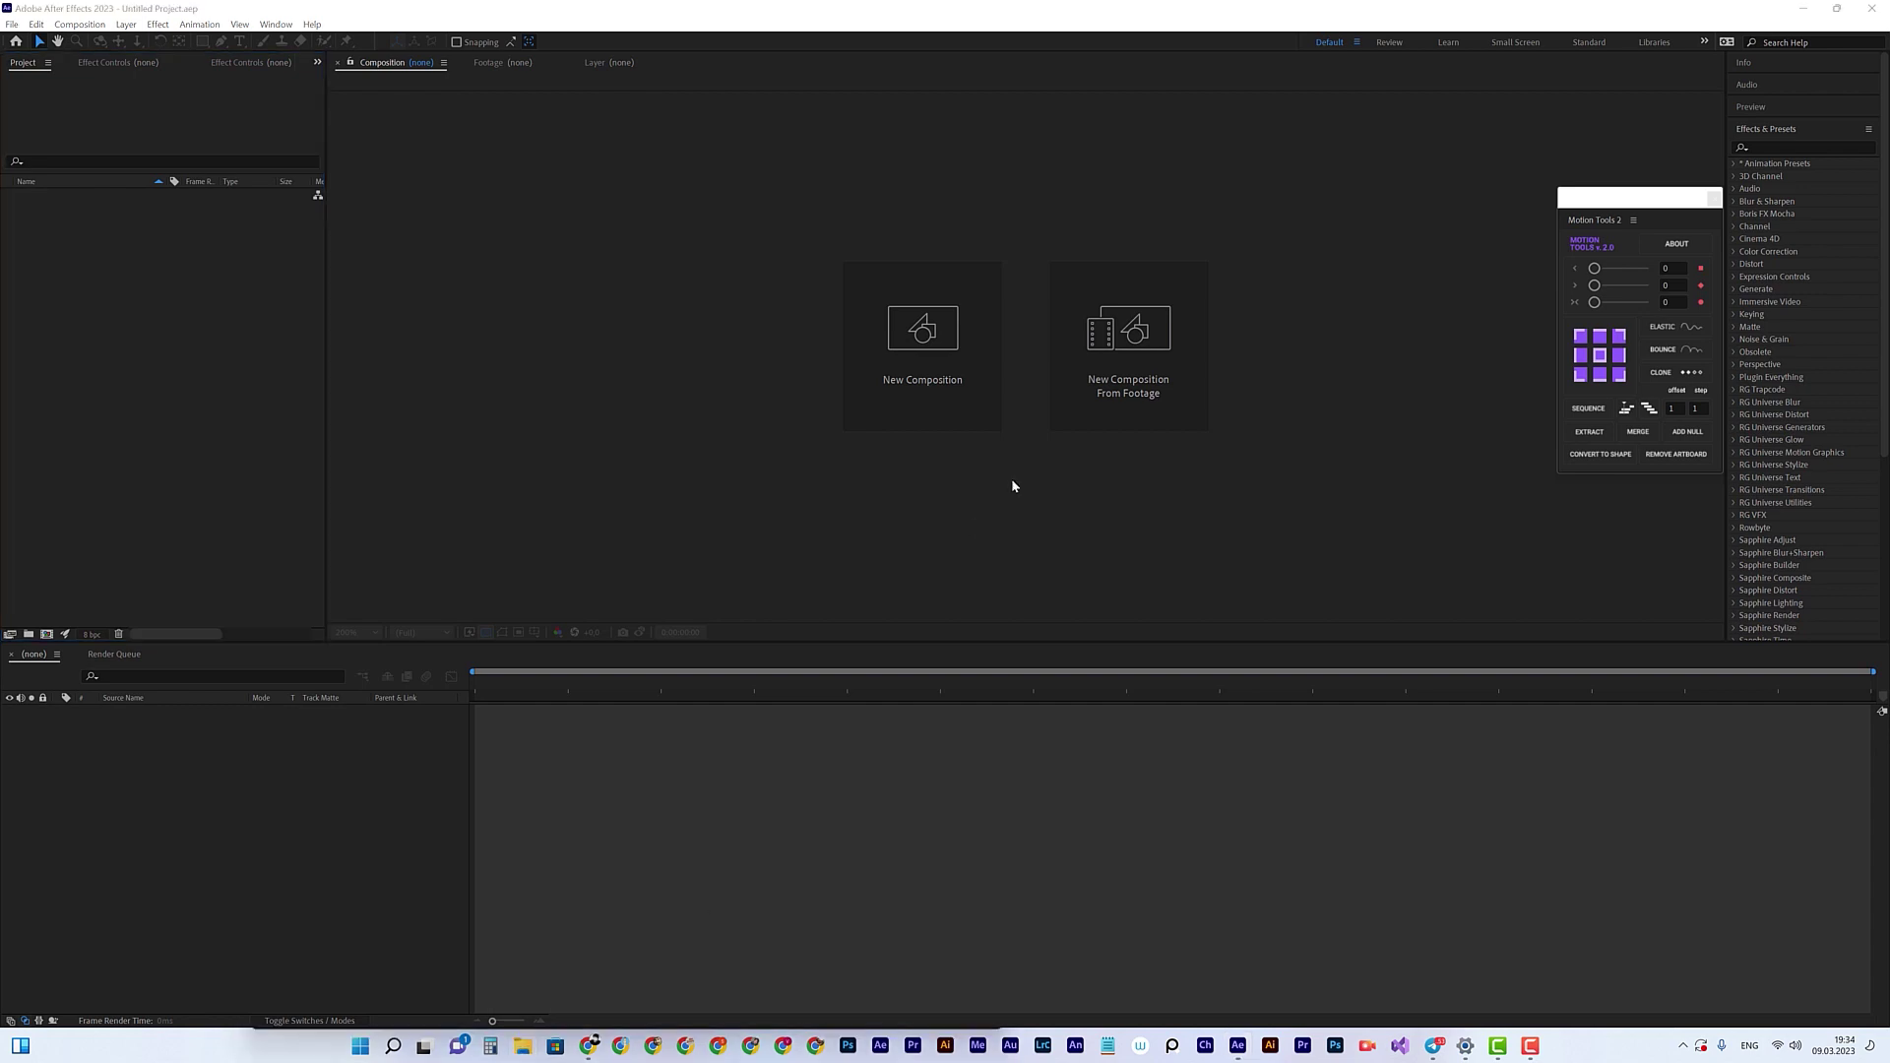
pyautogui.doubleClick(1029, 325)
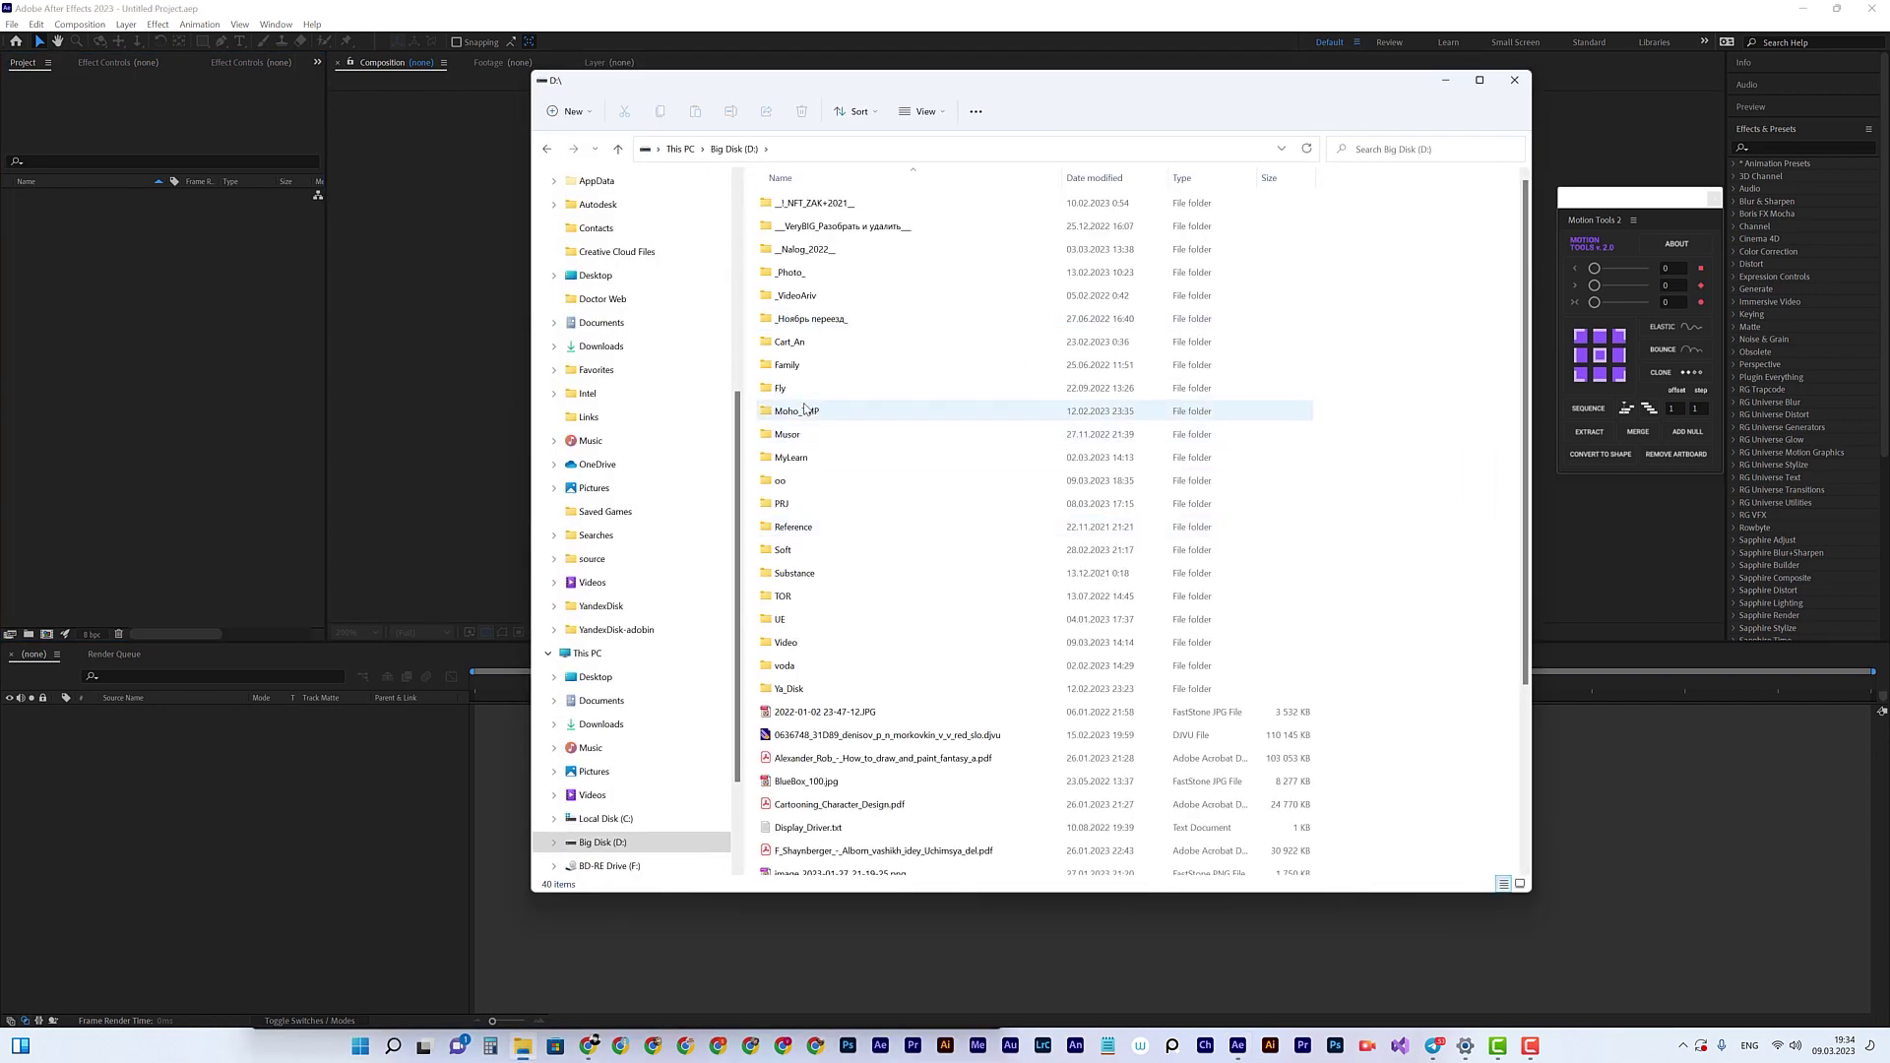
pyautogui.doubleClick(786, 504)
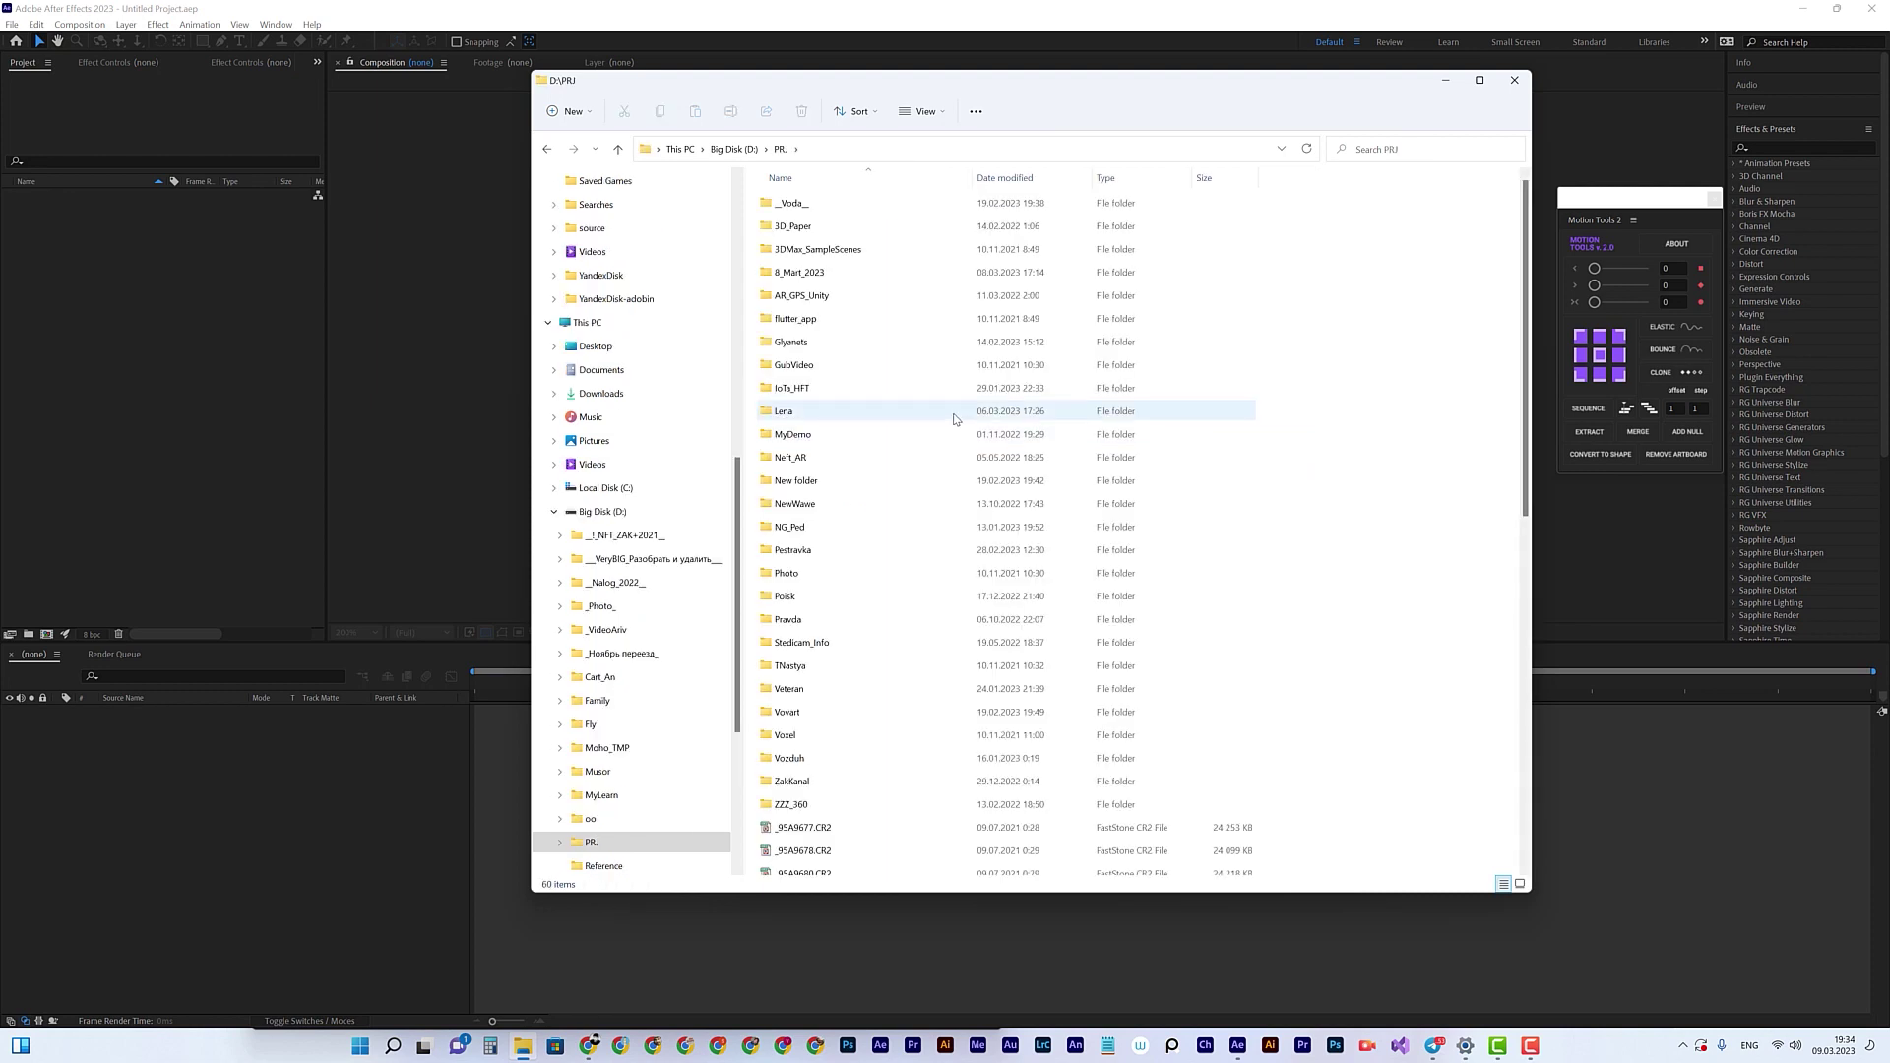
pyautogui.click(573, 820)
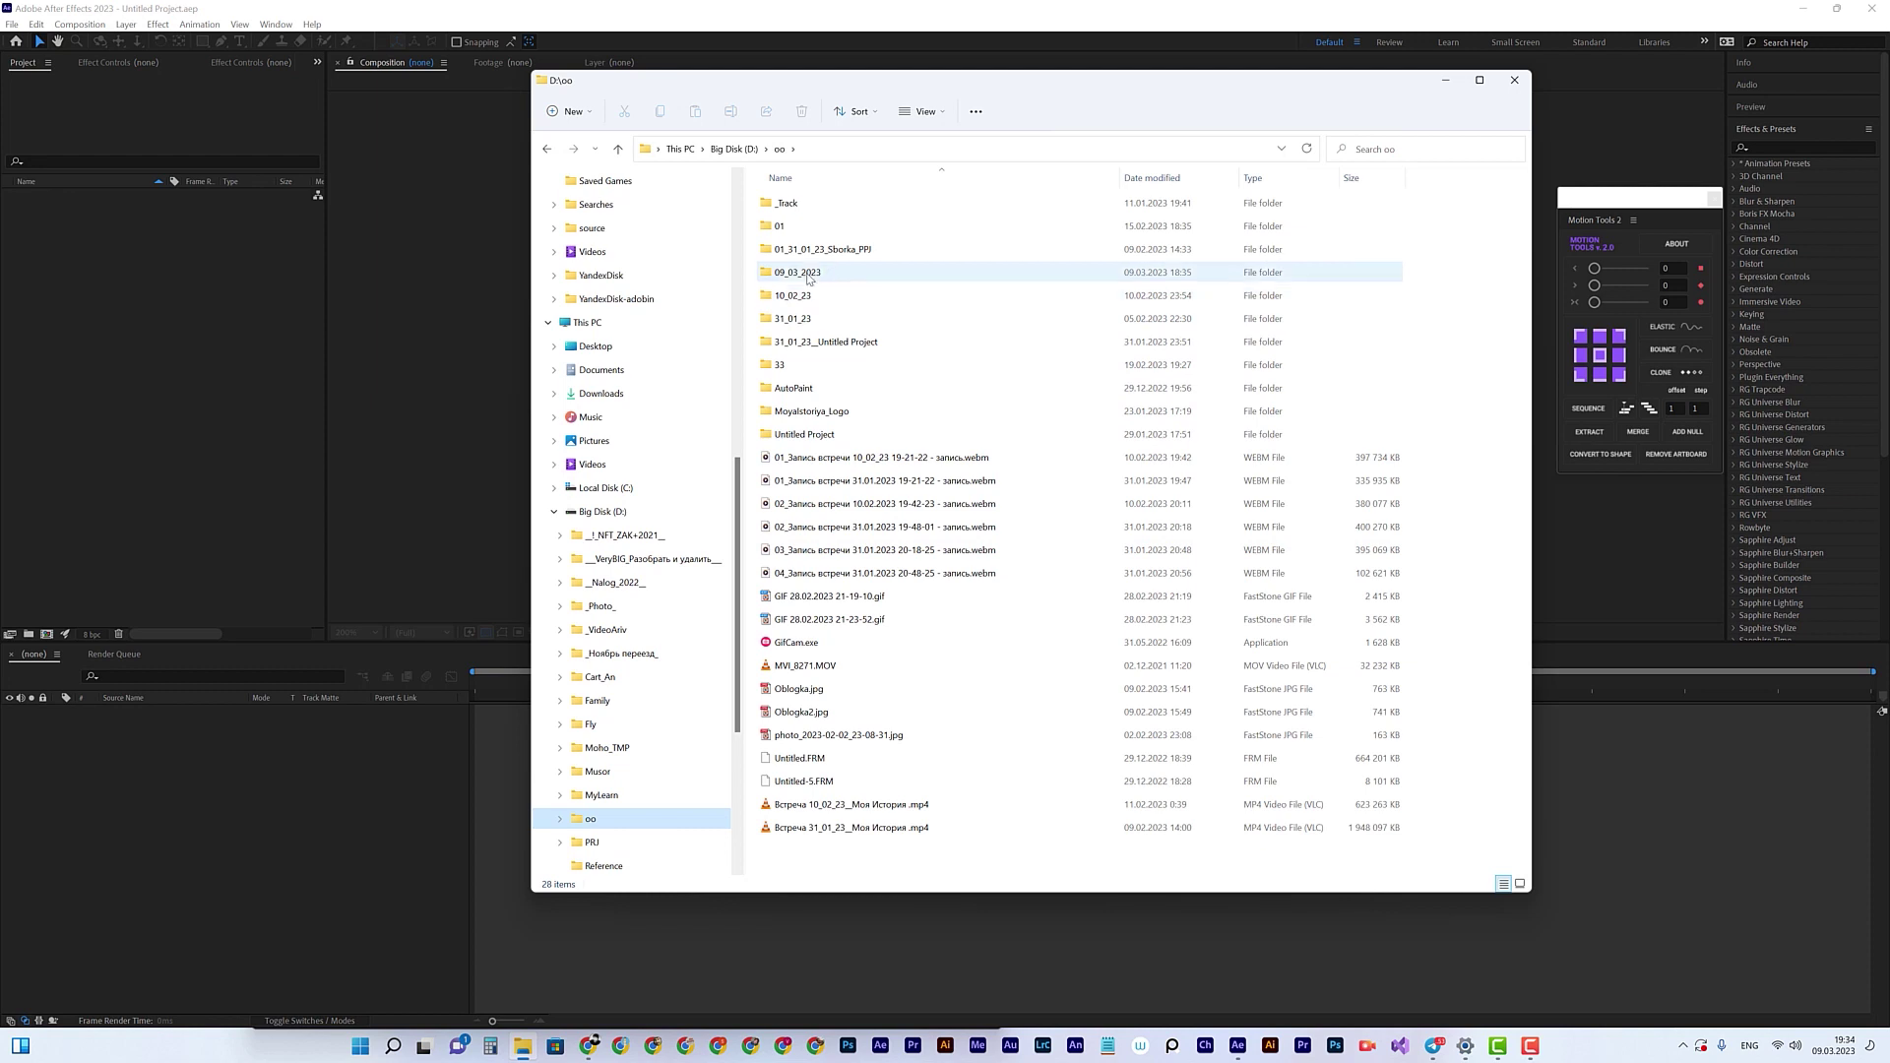
pyautogui.doubleClick(808, 275)
pyautogui.doubleClick(793, 203)
pyautogui.doubleClick(787, 203)
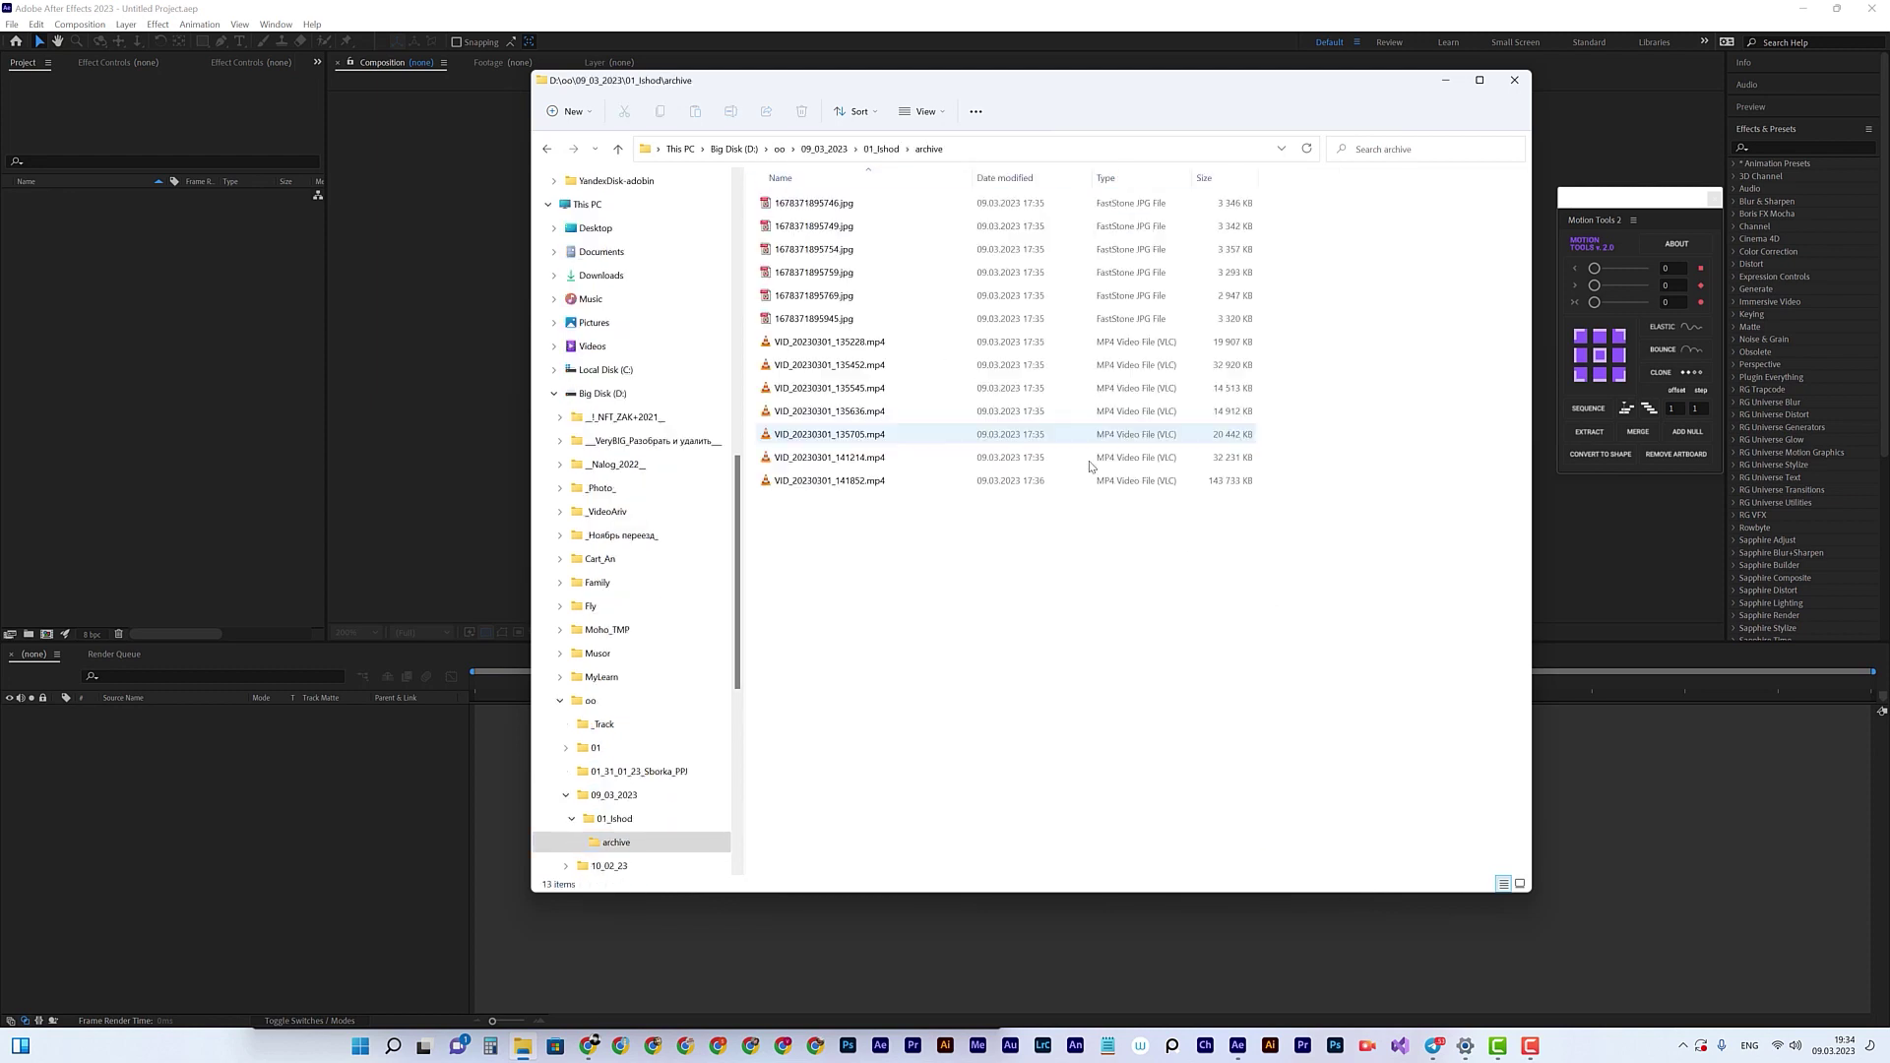
pyautogui.click(1519, 884)
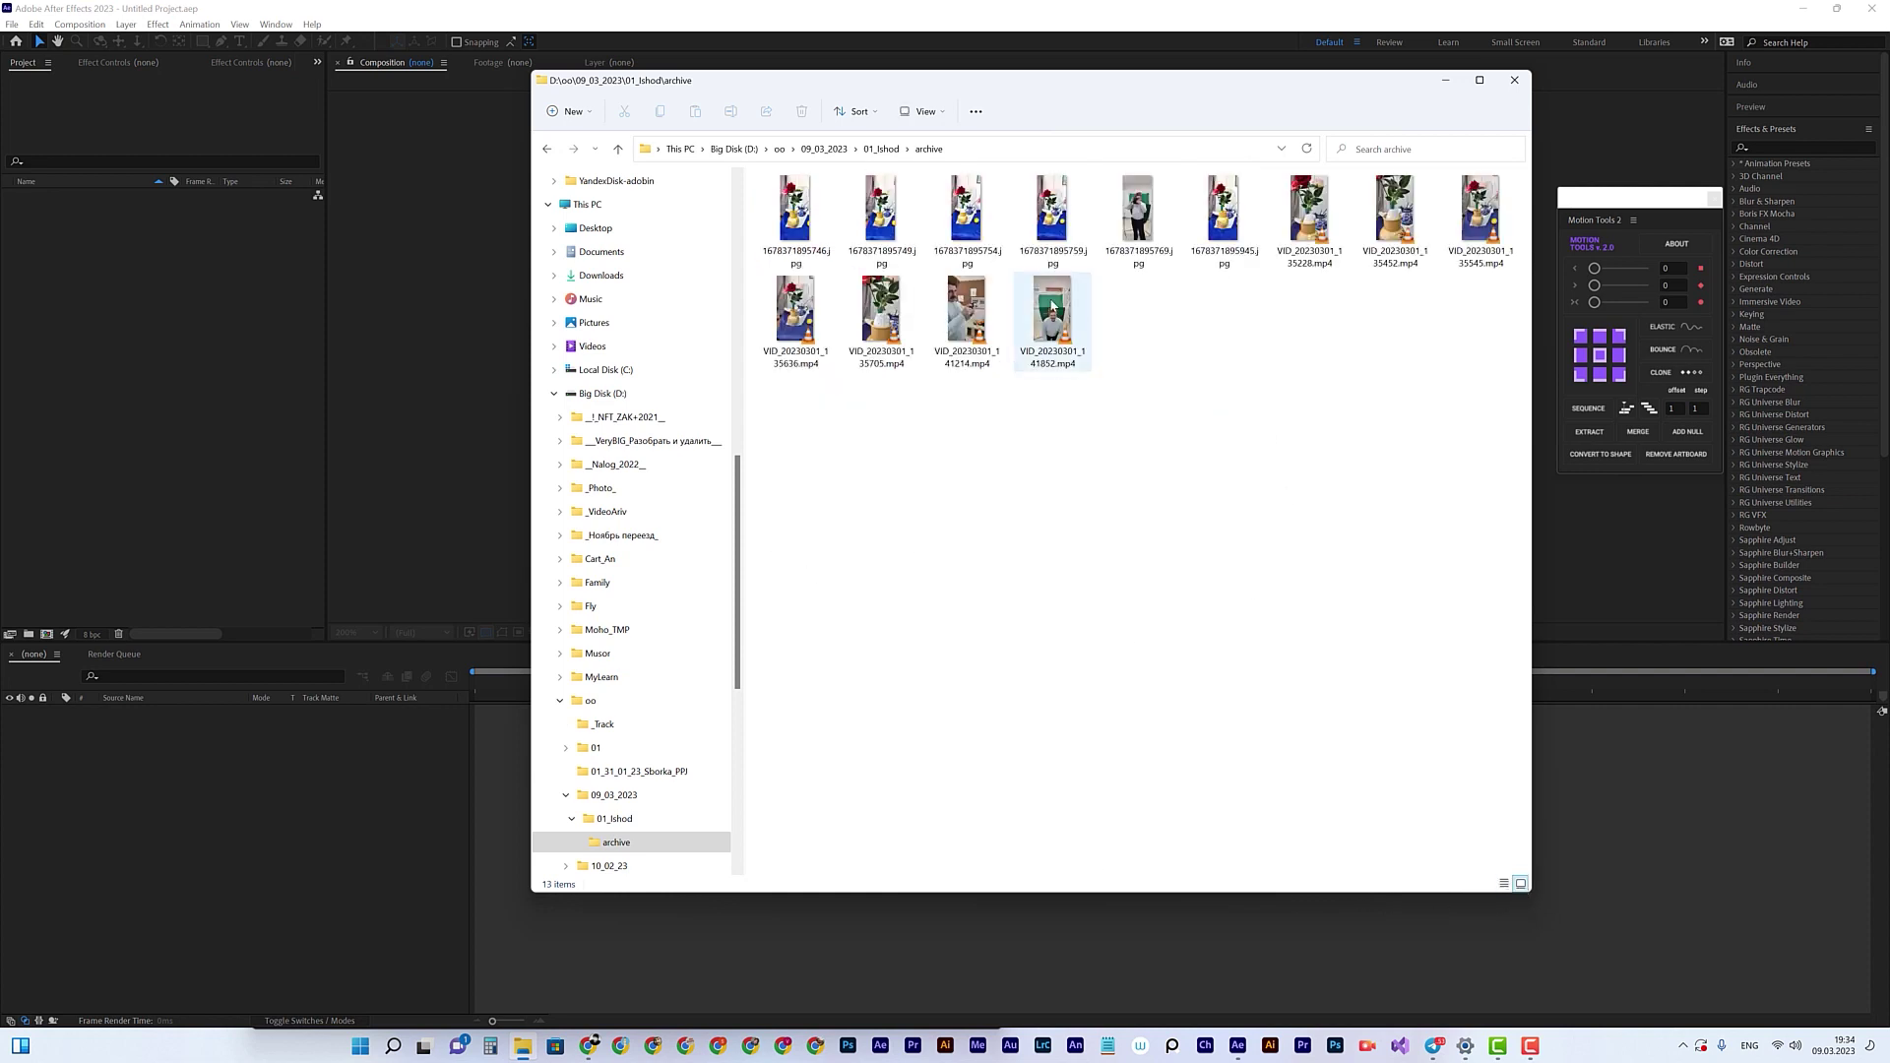
# Step: Import VID_20230301_141852.mp4 into the After Effects project and create a composition from it, viewed at 100%
pyautogui.moveTo(1034, 299); pyautogui.dragTo(152, 310)
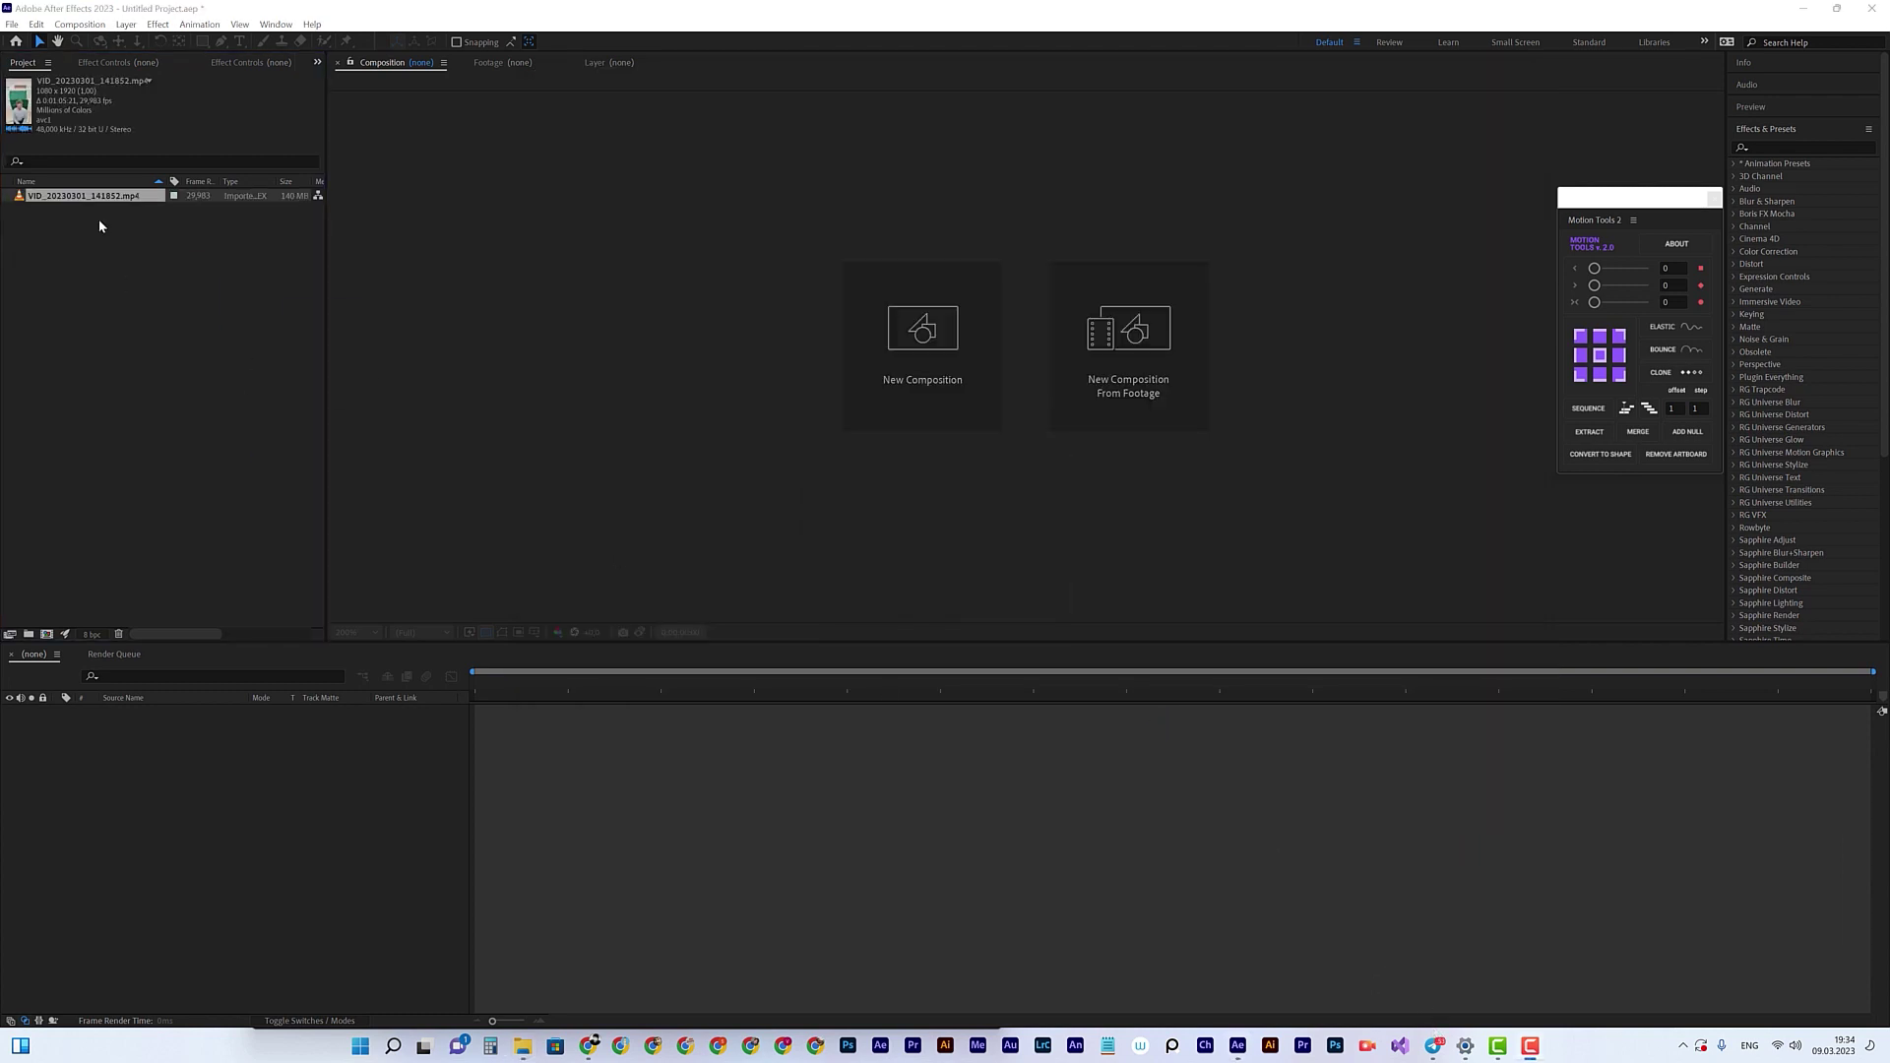
pyautogui.moveTo(94, 206); pyautogui.dragTo(146, 800)
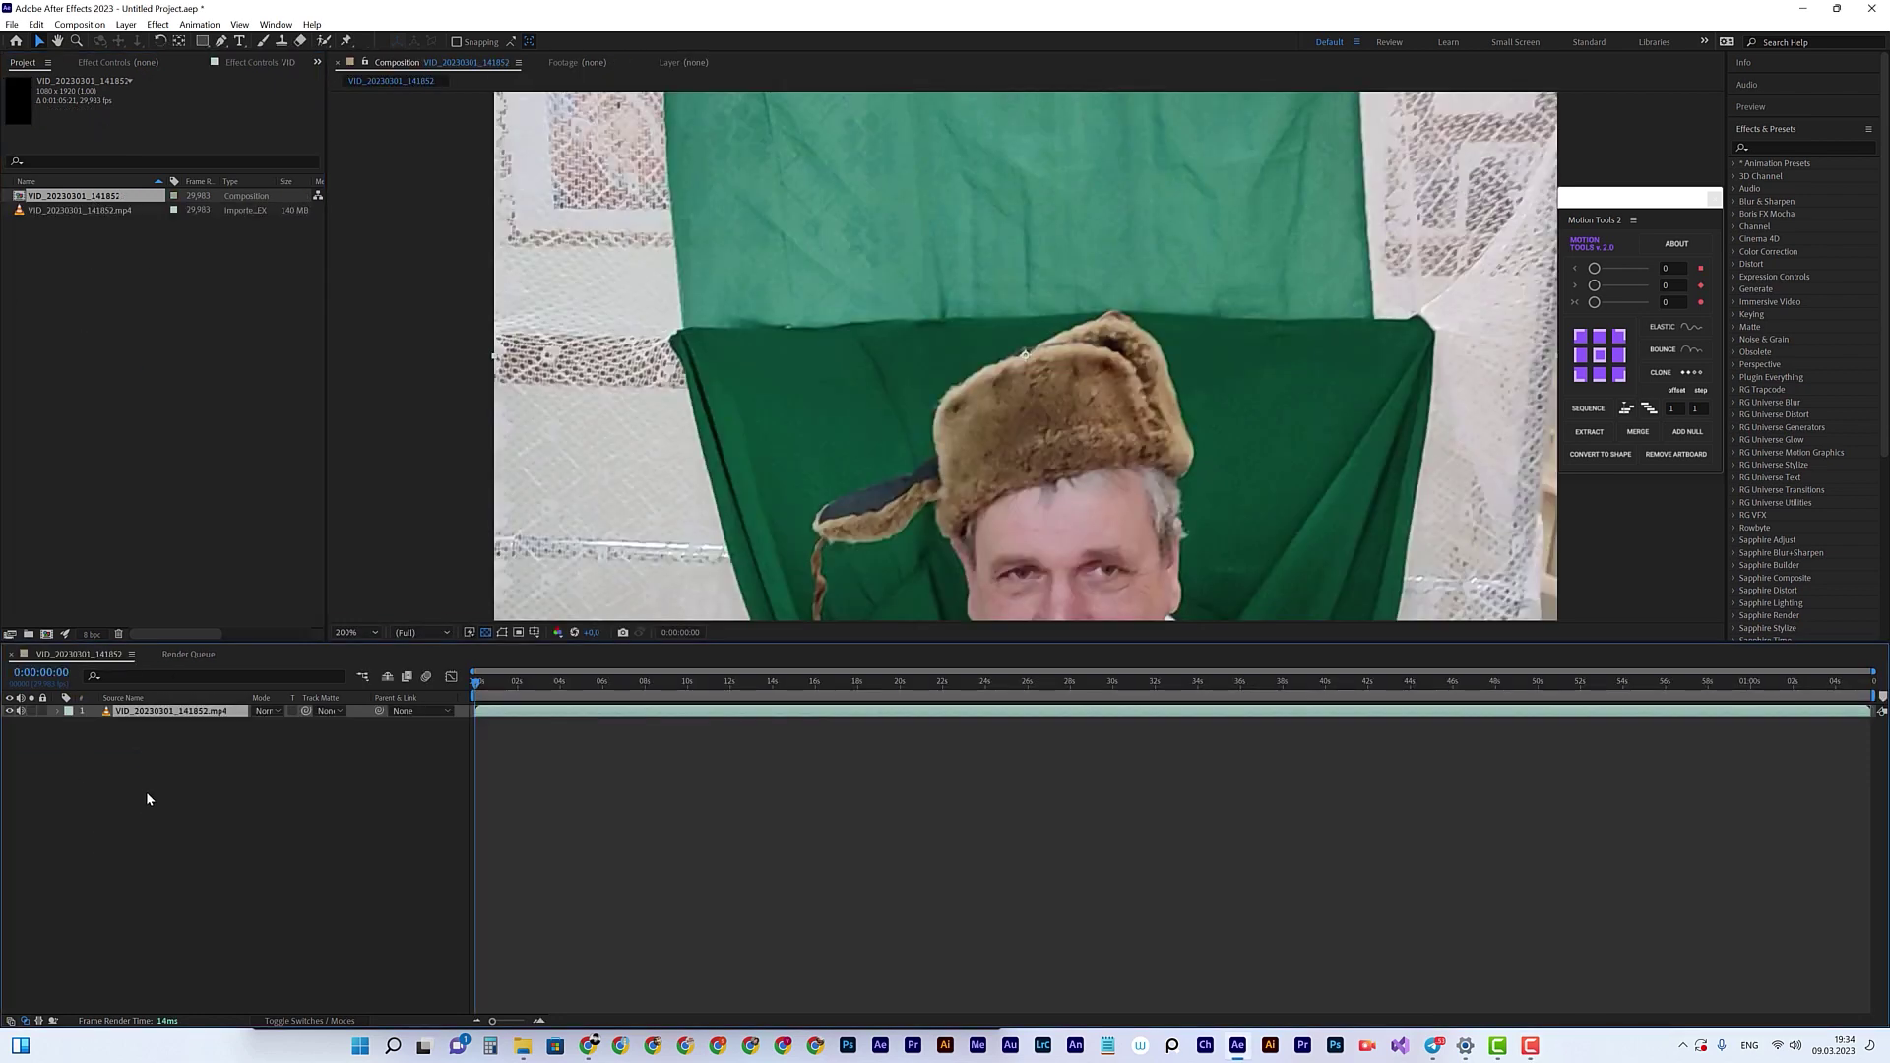
pyautogui.press('/')
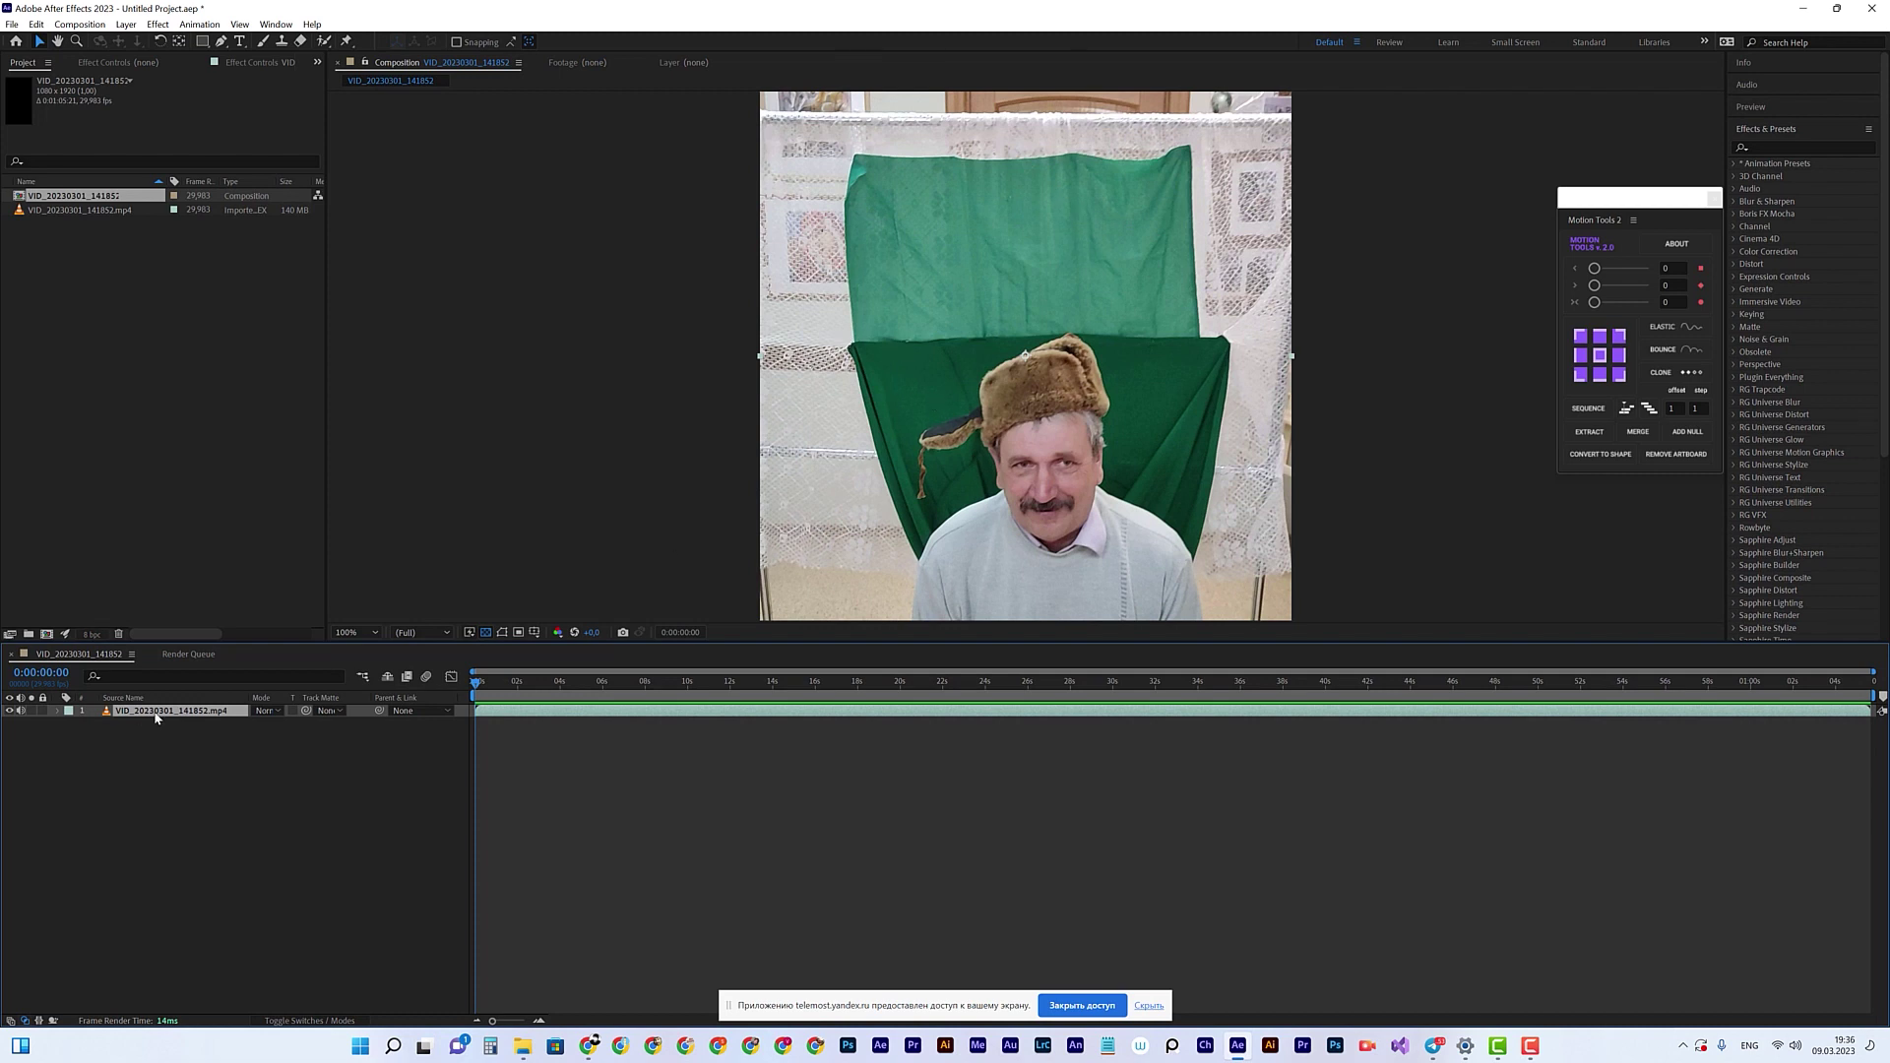
pyautogui.rightClick(156, 718)
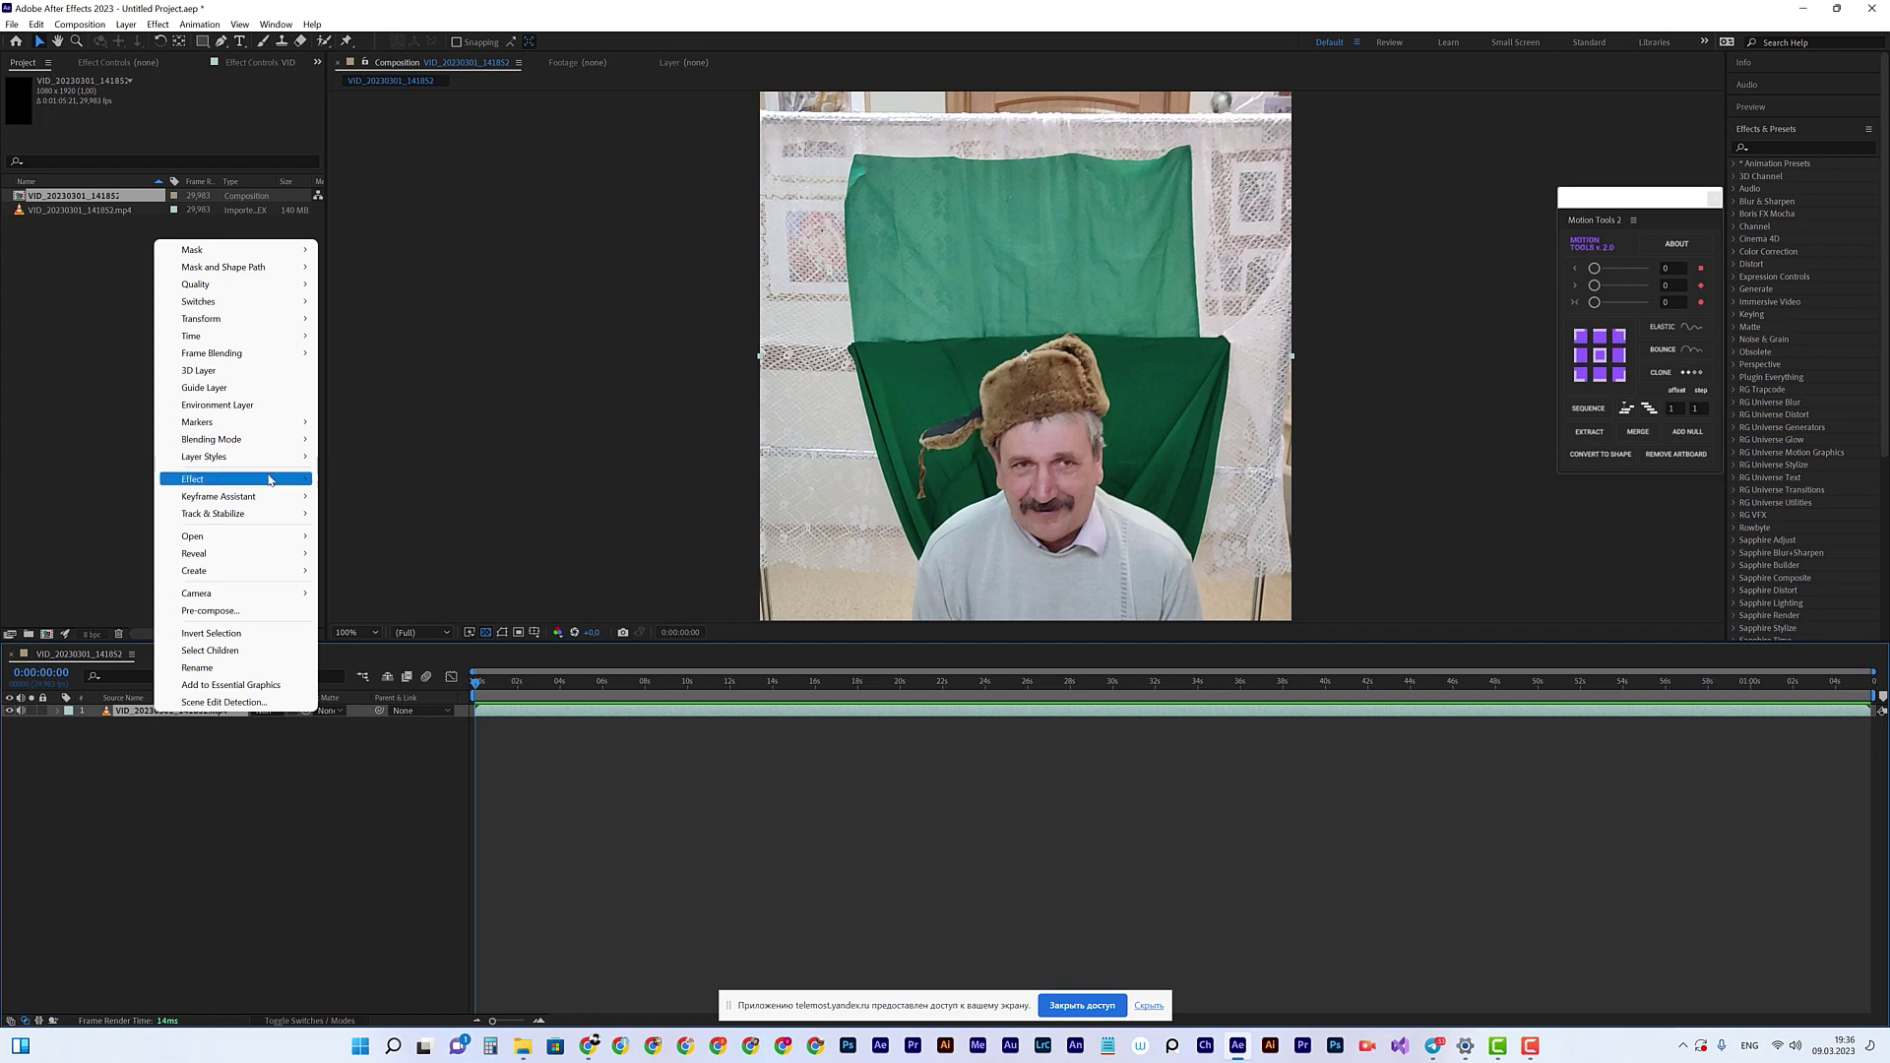
pyautogui.moveTo(271, 479)
pyautogui.moveTo(492, 496)
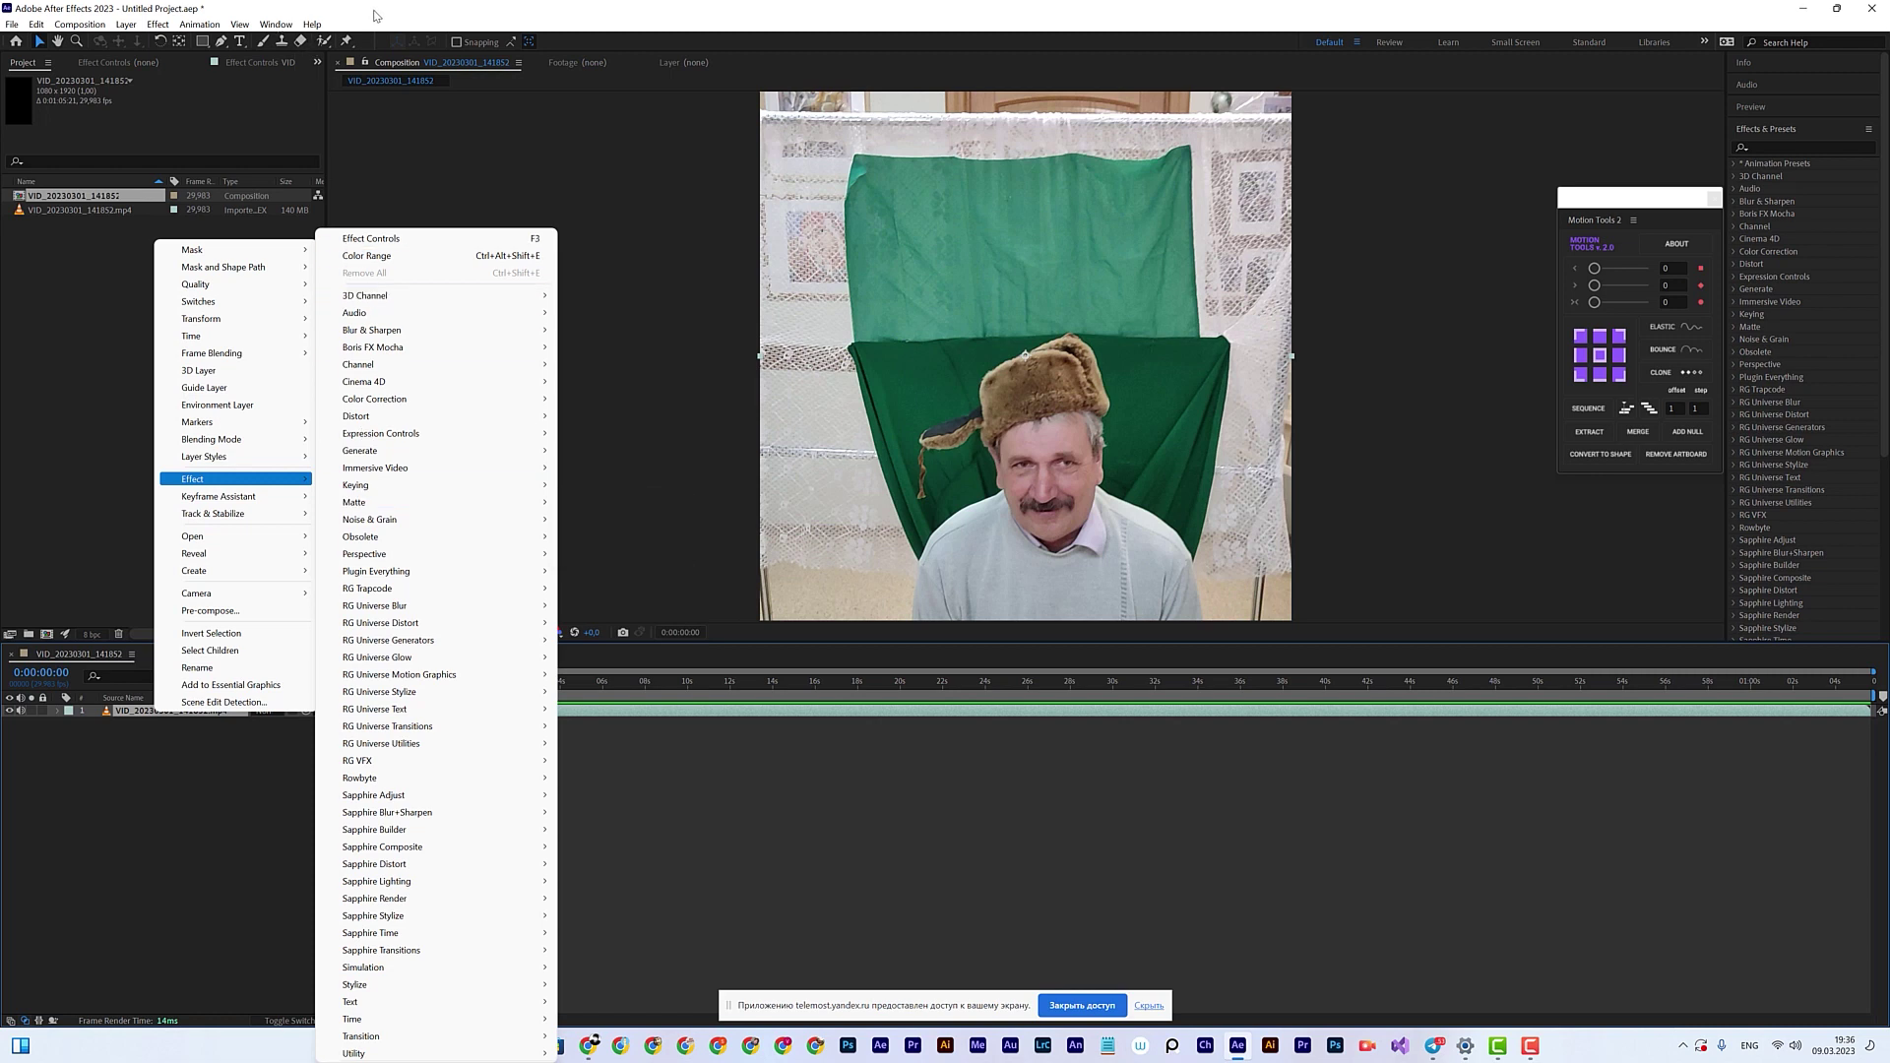
pyautogui.click(491, 8)
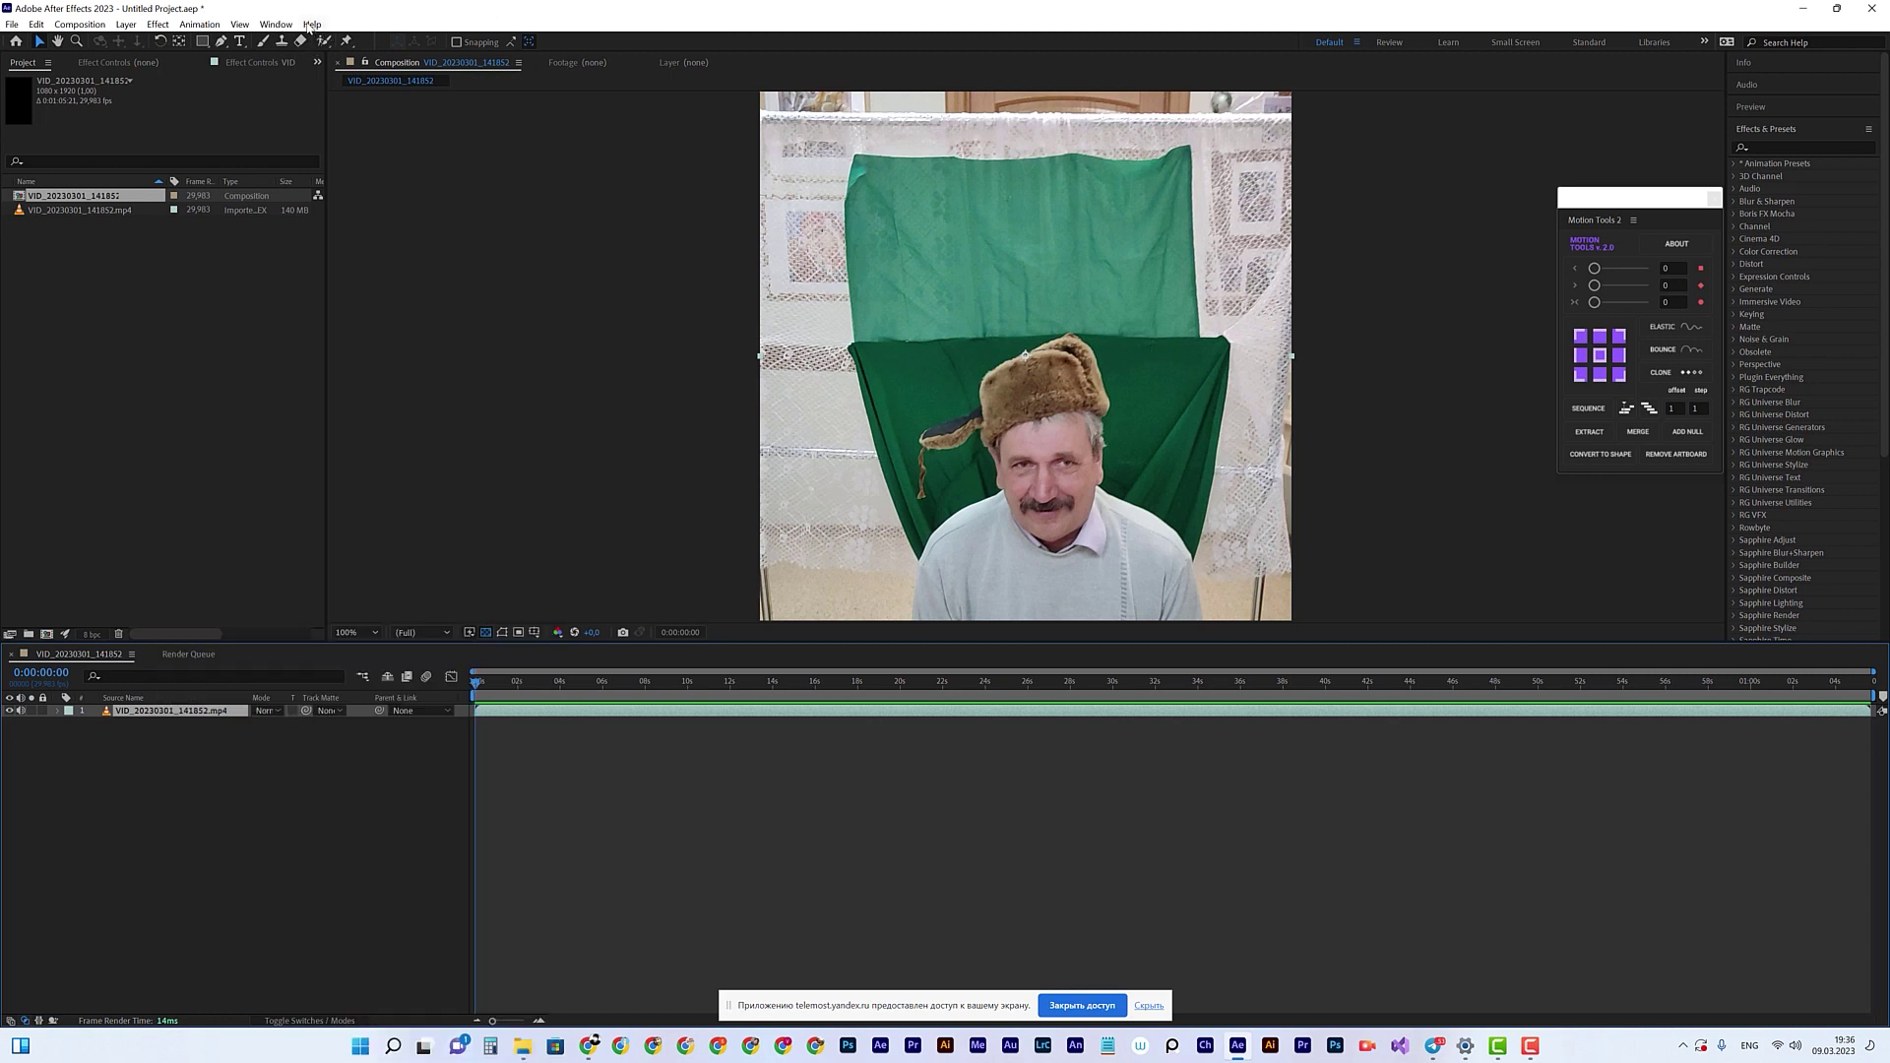
# Step: Open the After Effects online help and go to the User Guide's Effect list under Effects and Animation Presets
pyautogui.click(309, 26)
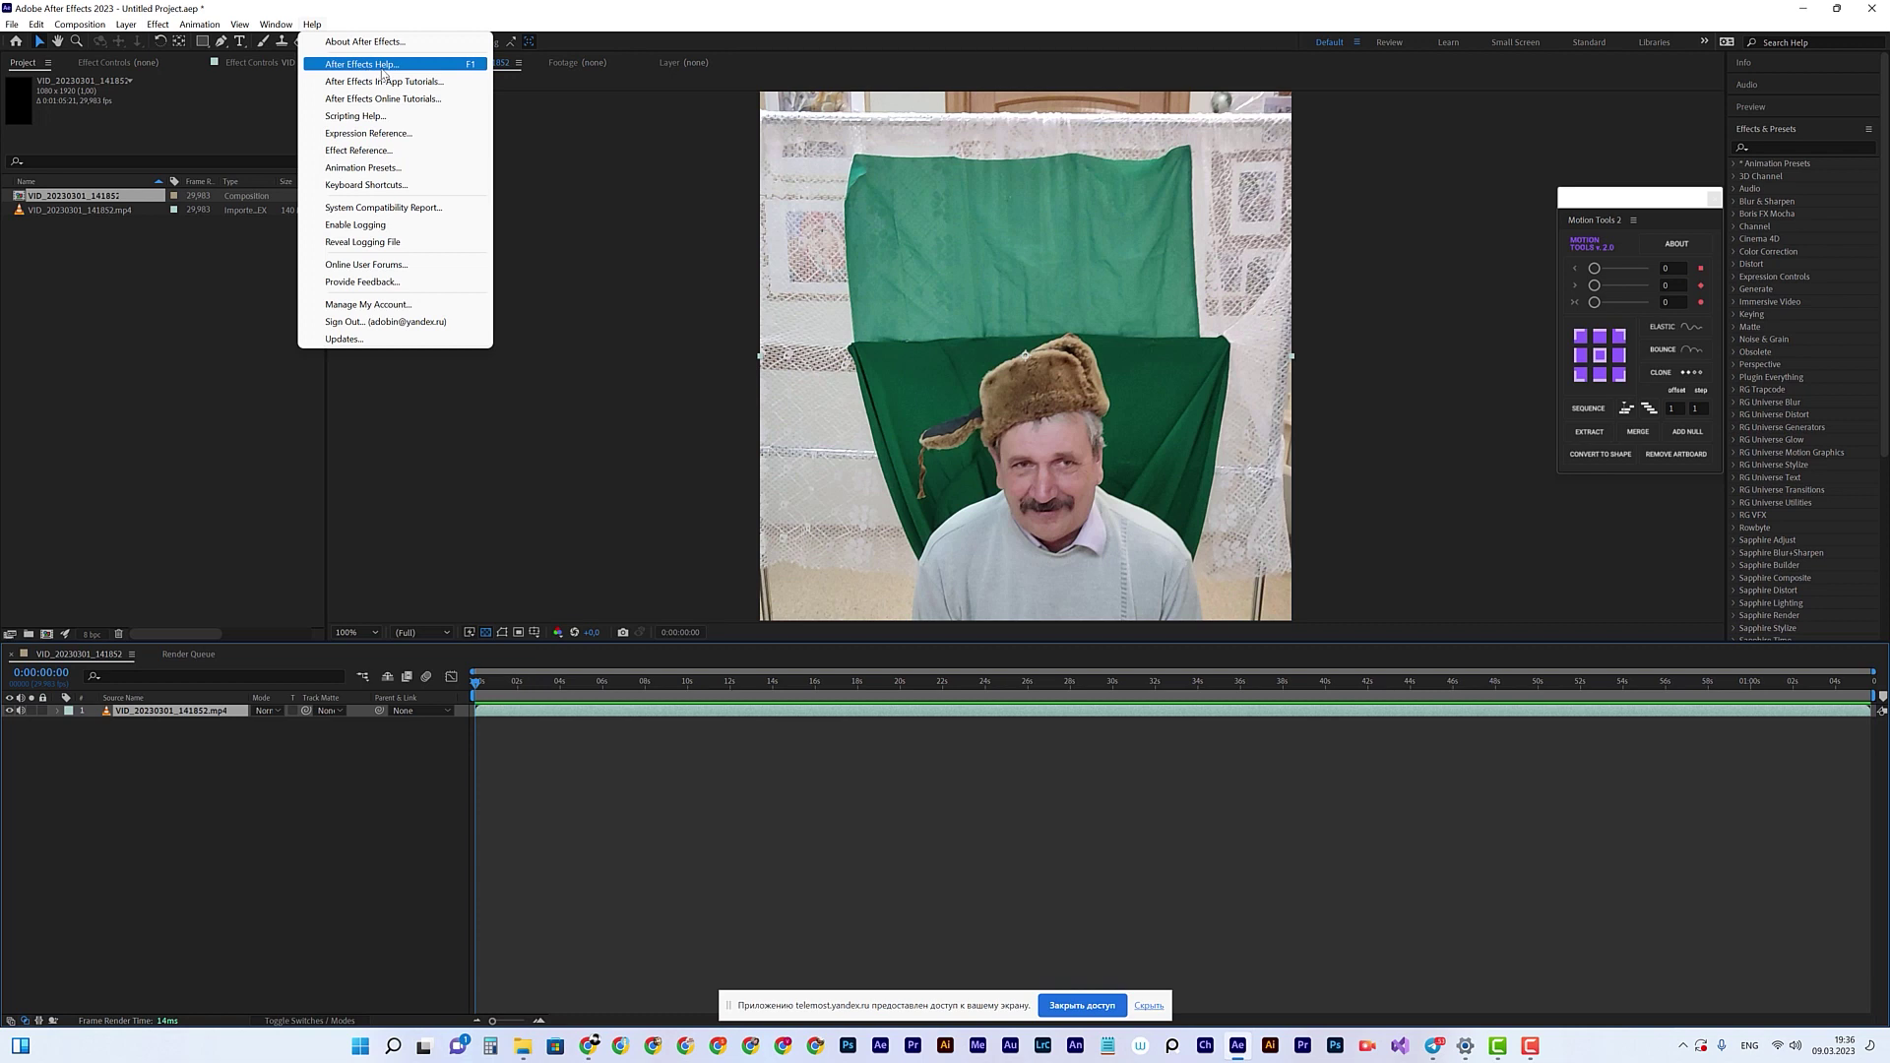
pyautogui.click(393, 66)
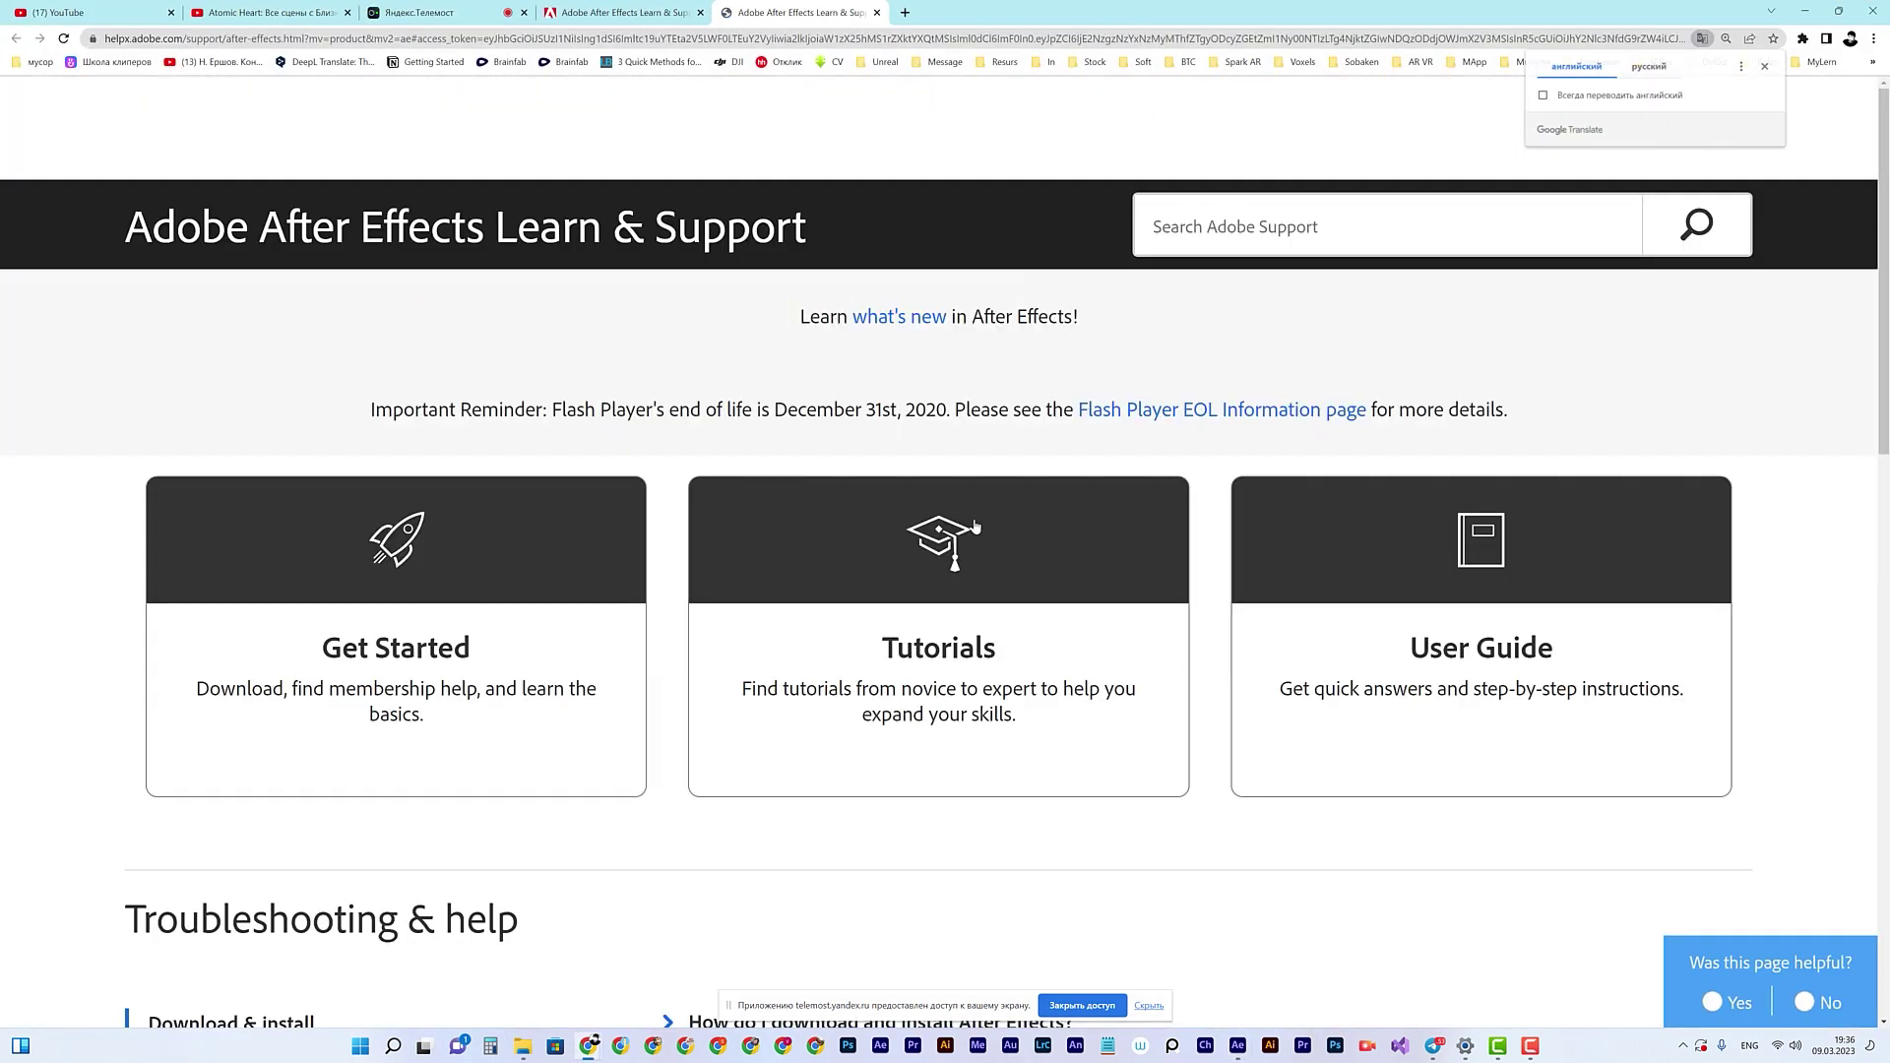
pyautogui.click(1476, 602)
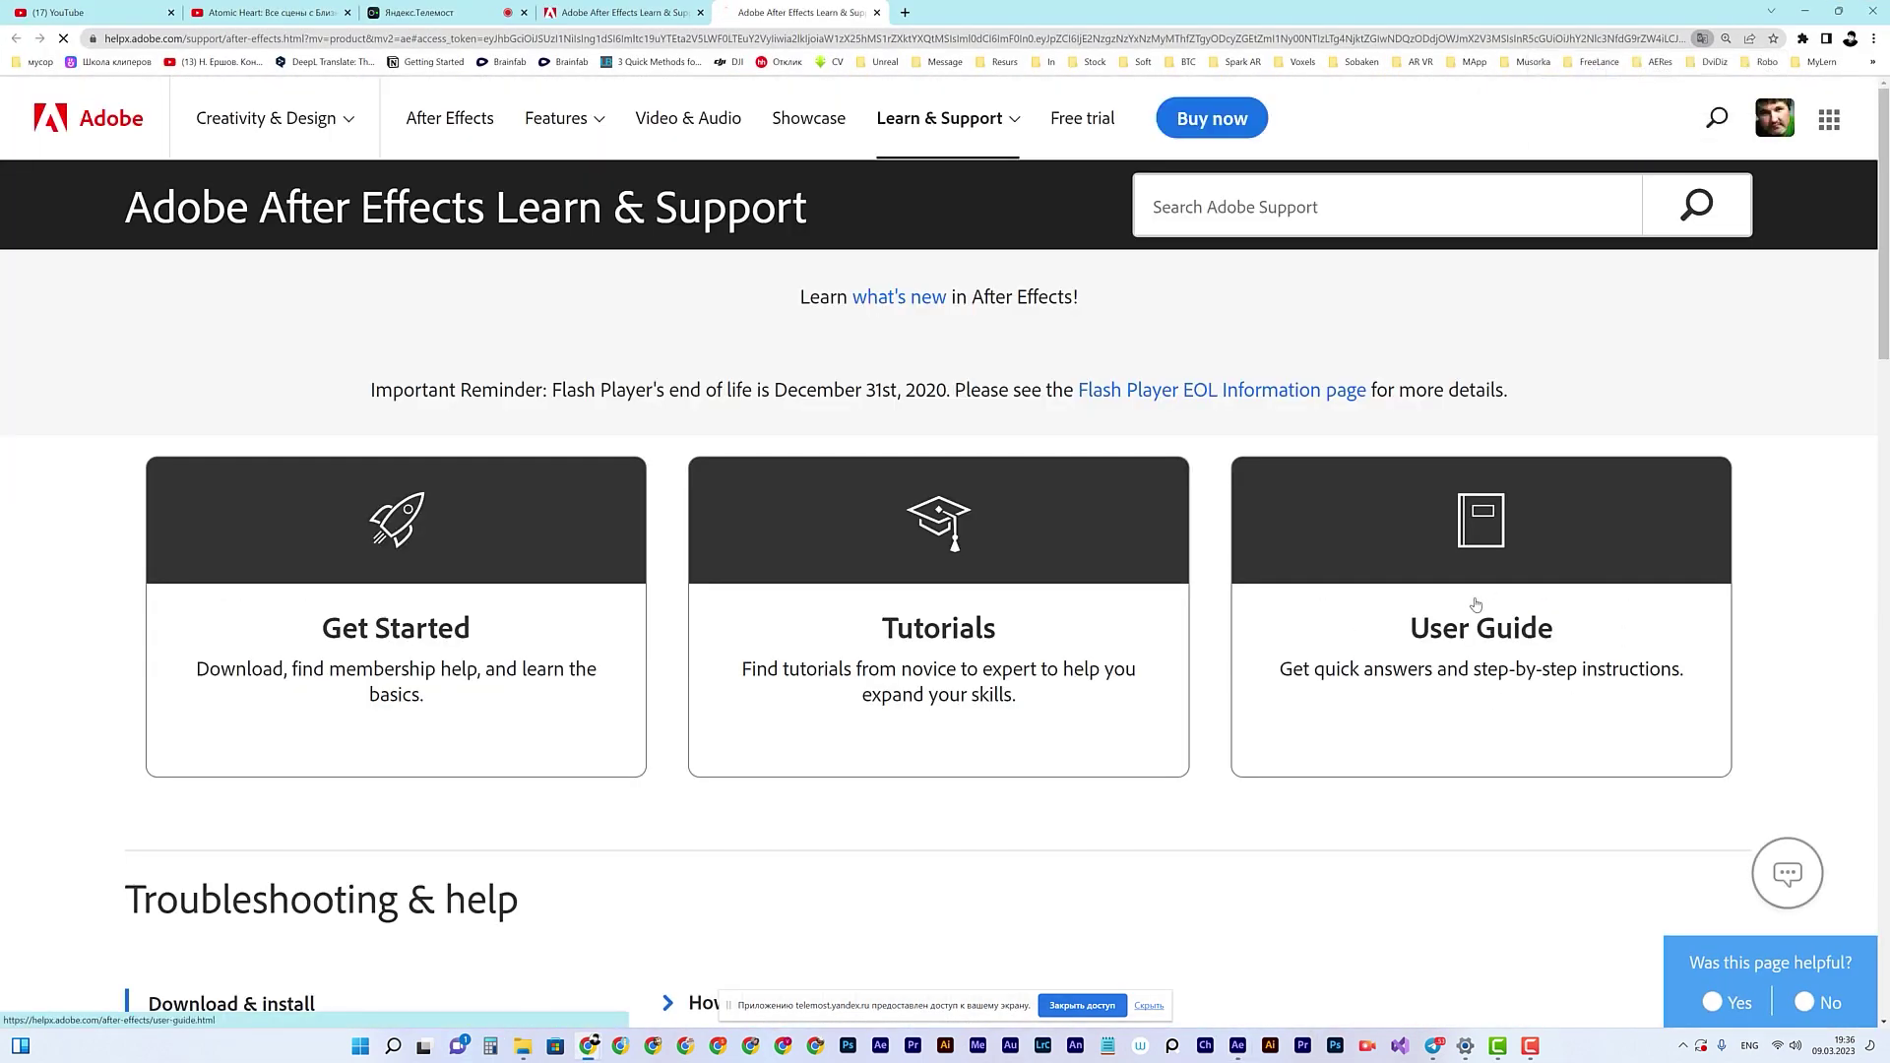
pyautogui.scroll(-2, 197, 754)
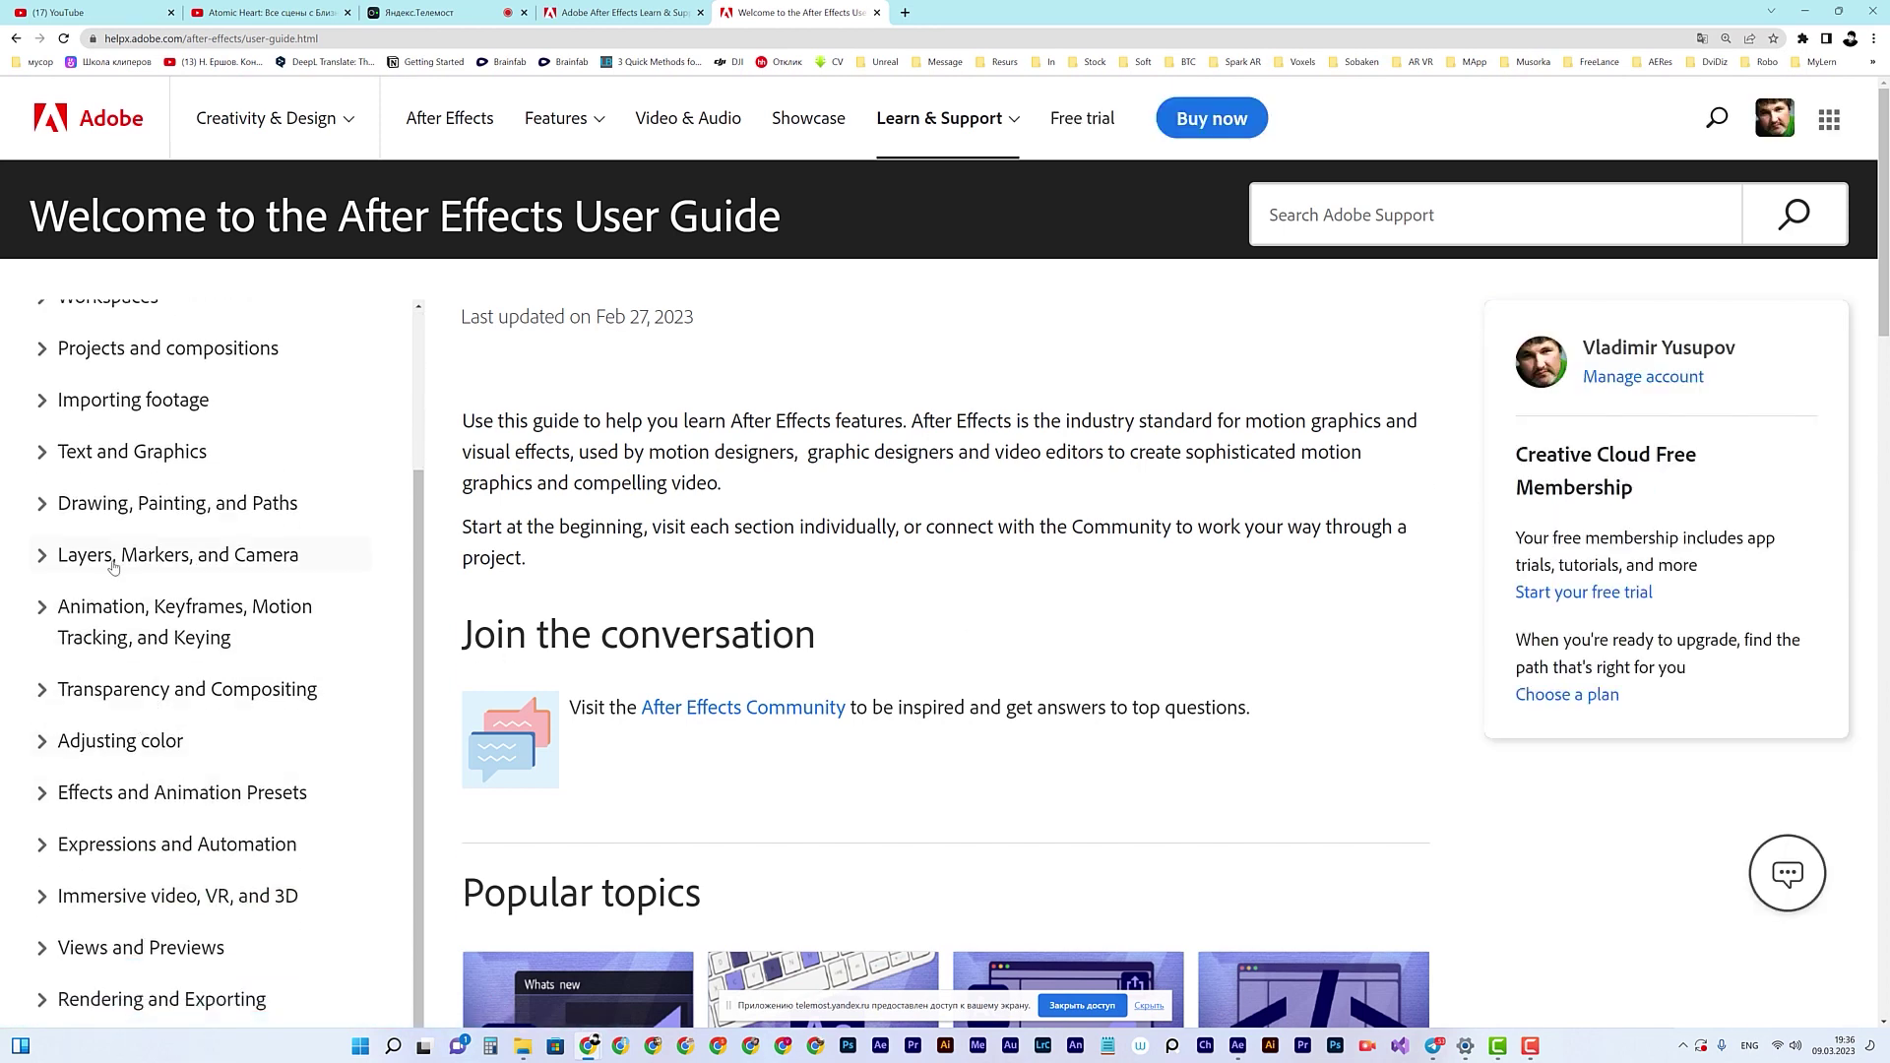
pyautogui.click(42, 798)
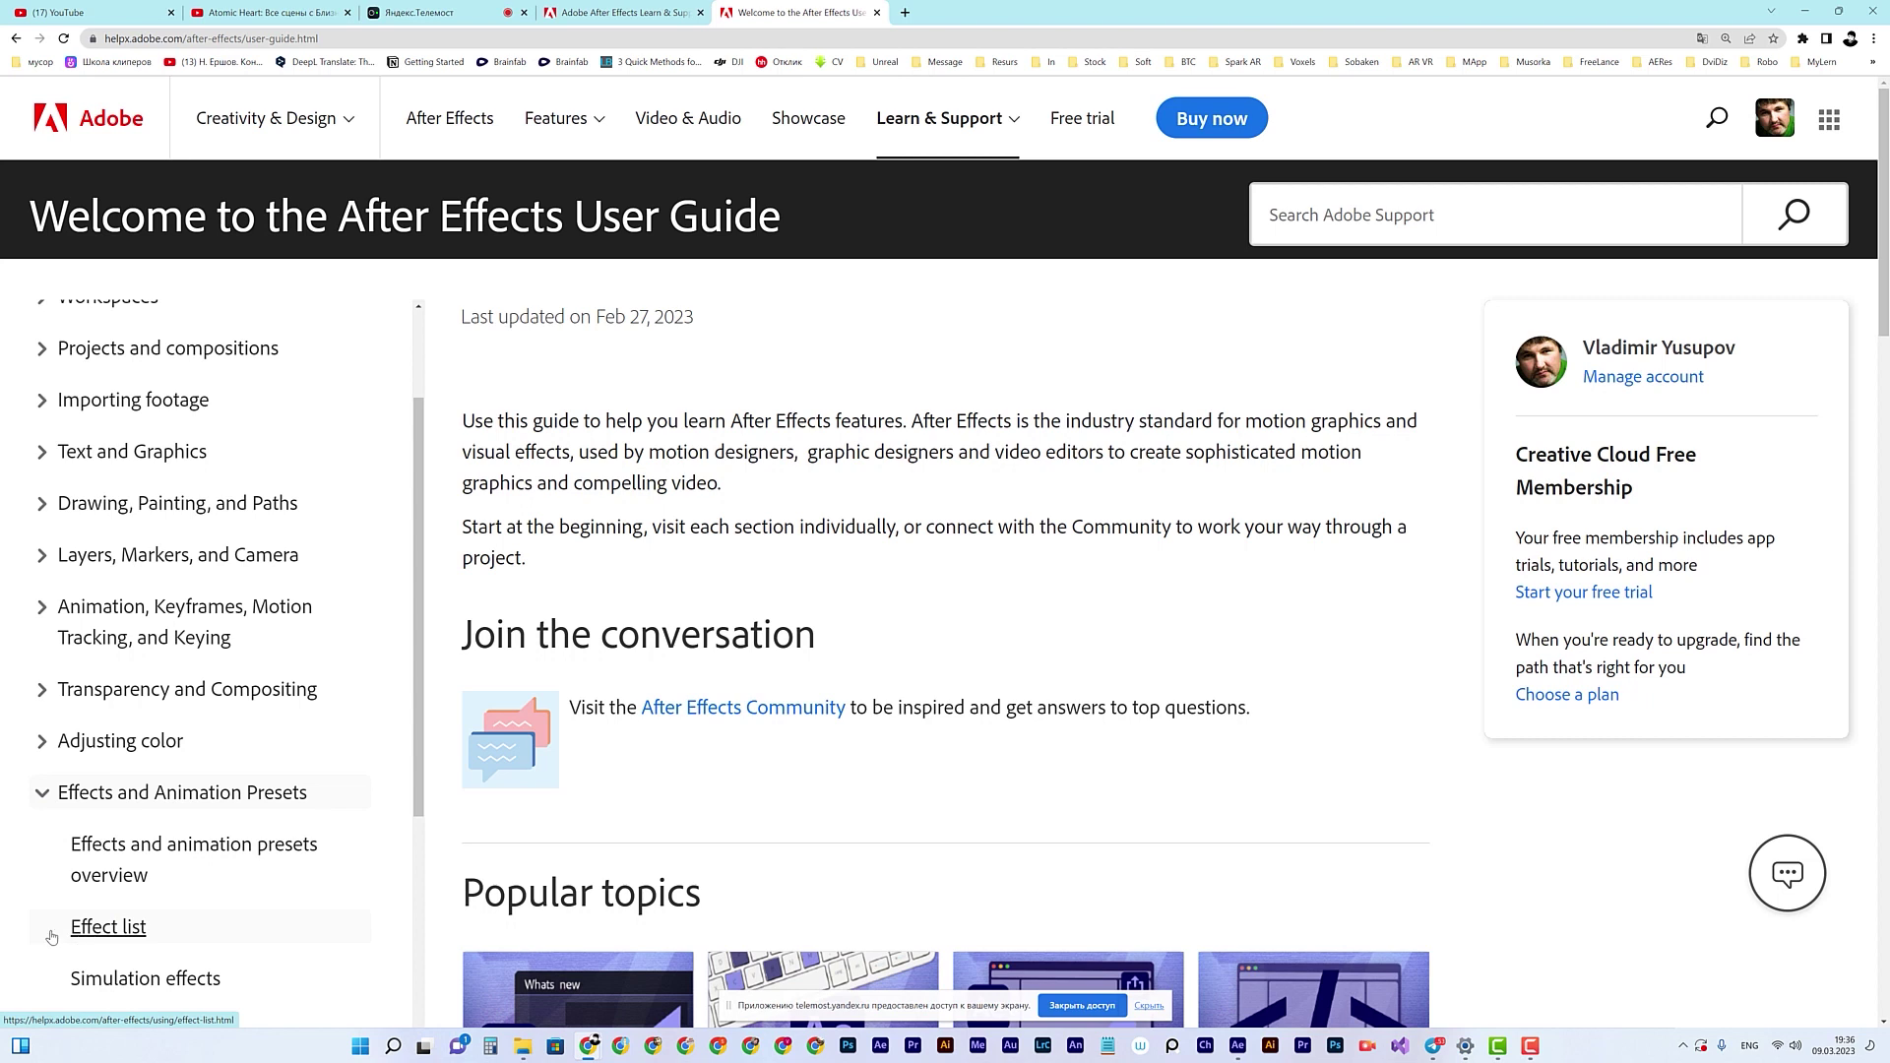
pyautogui.click(109, 929)
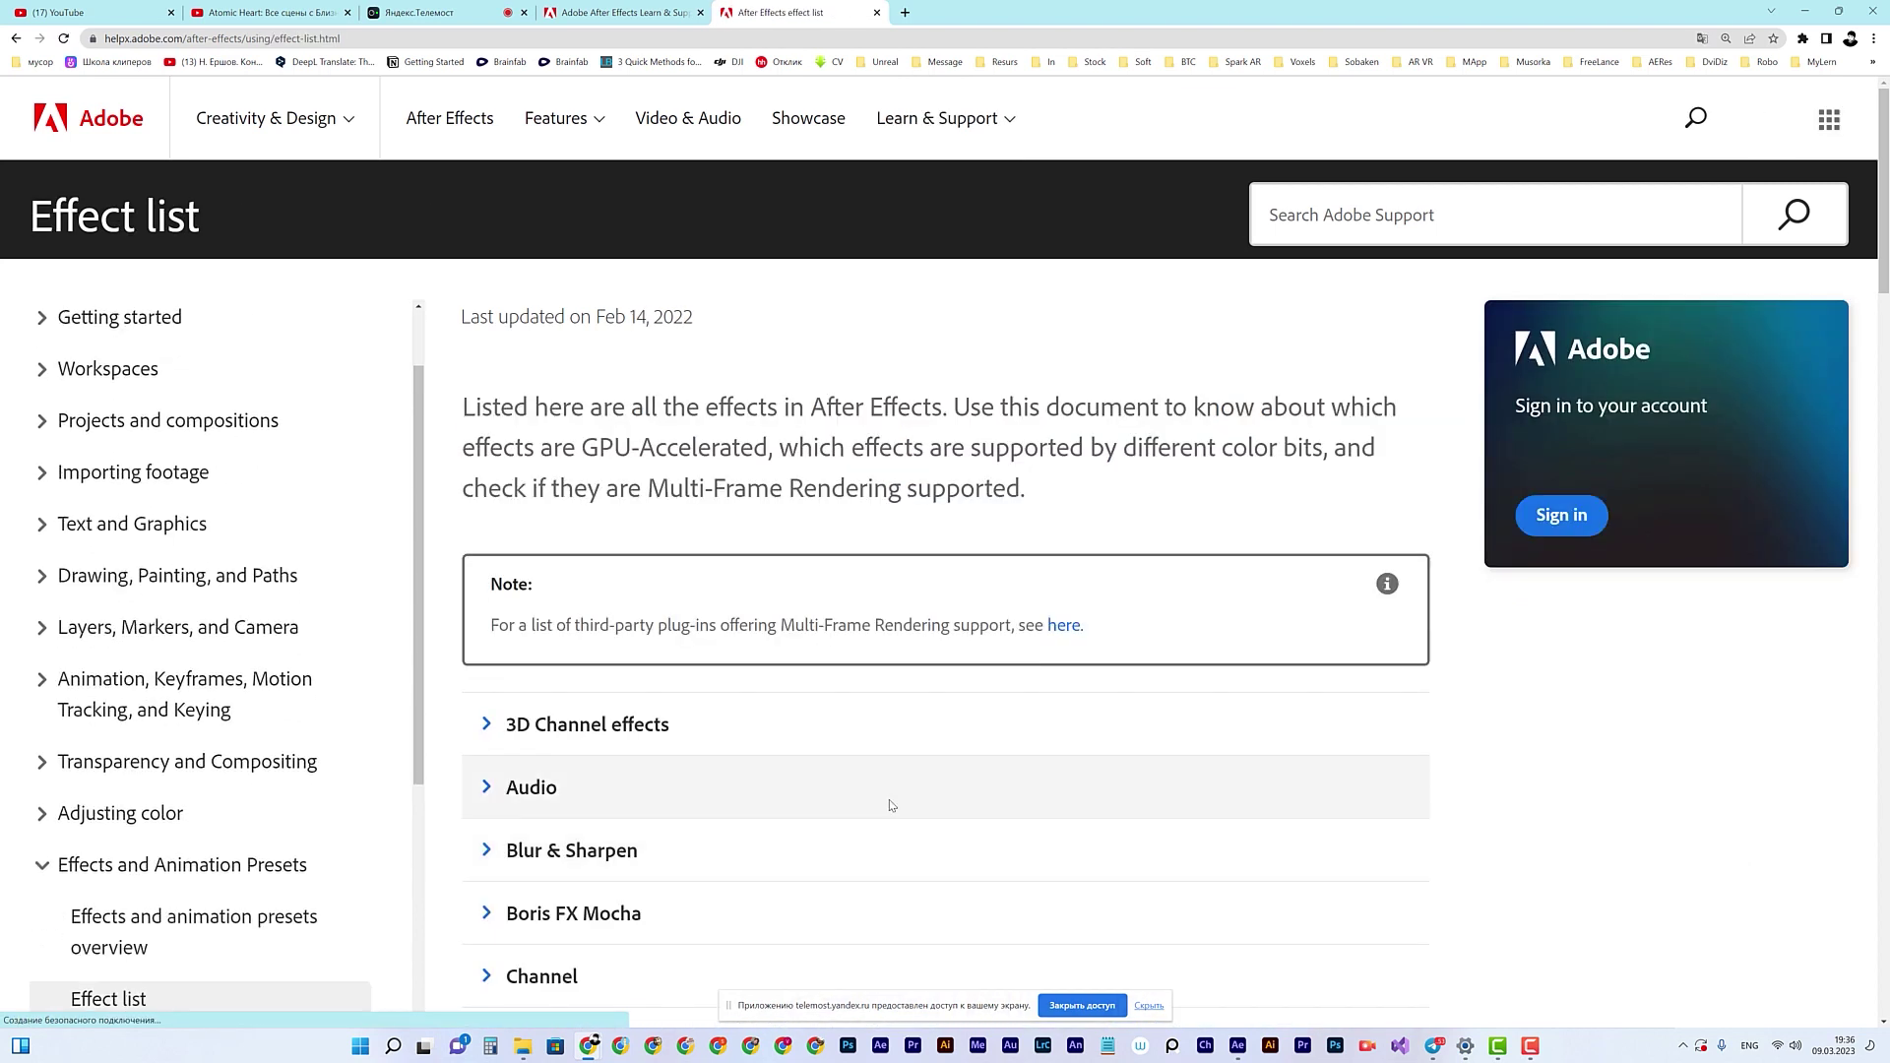
# Step: Expand the Keying category in the effect list and open its Keying effects help page
pyautogui.scroll(-5, 960, 763)
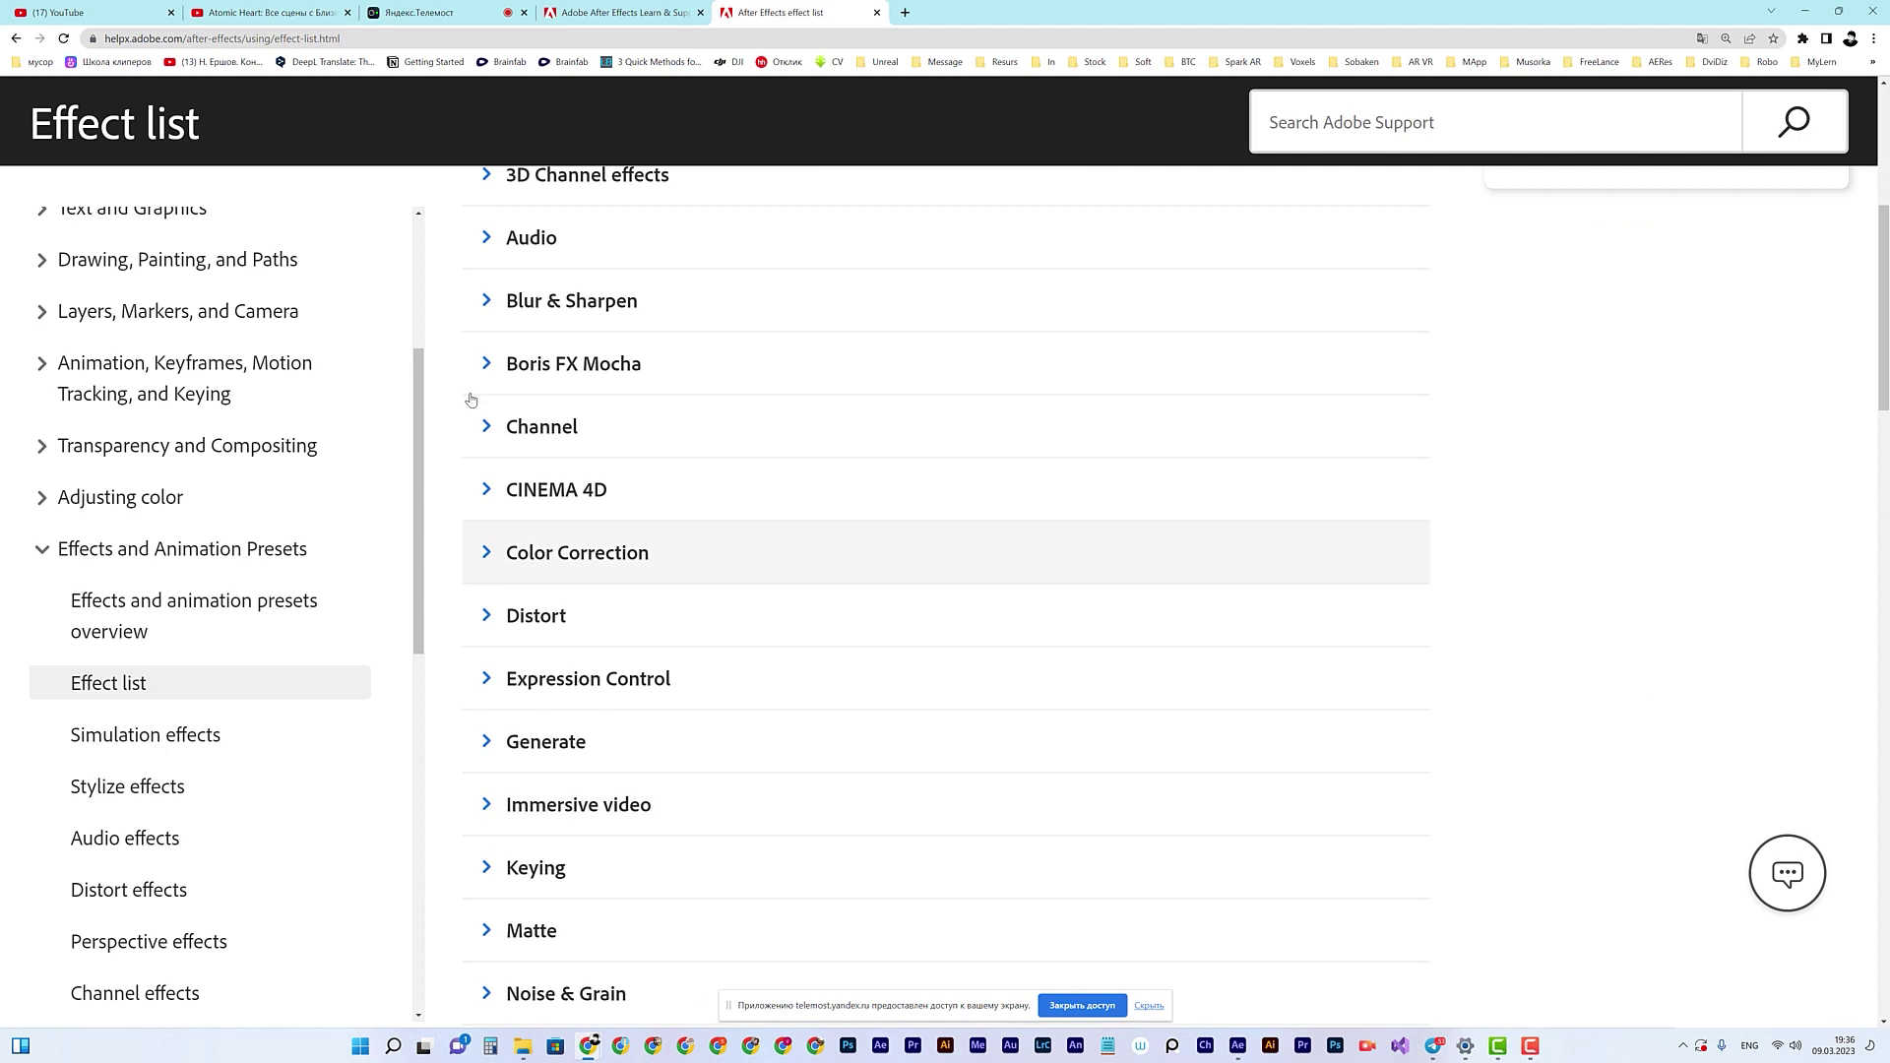
pyautogui.scroll(-2, 915, 709)
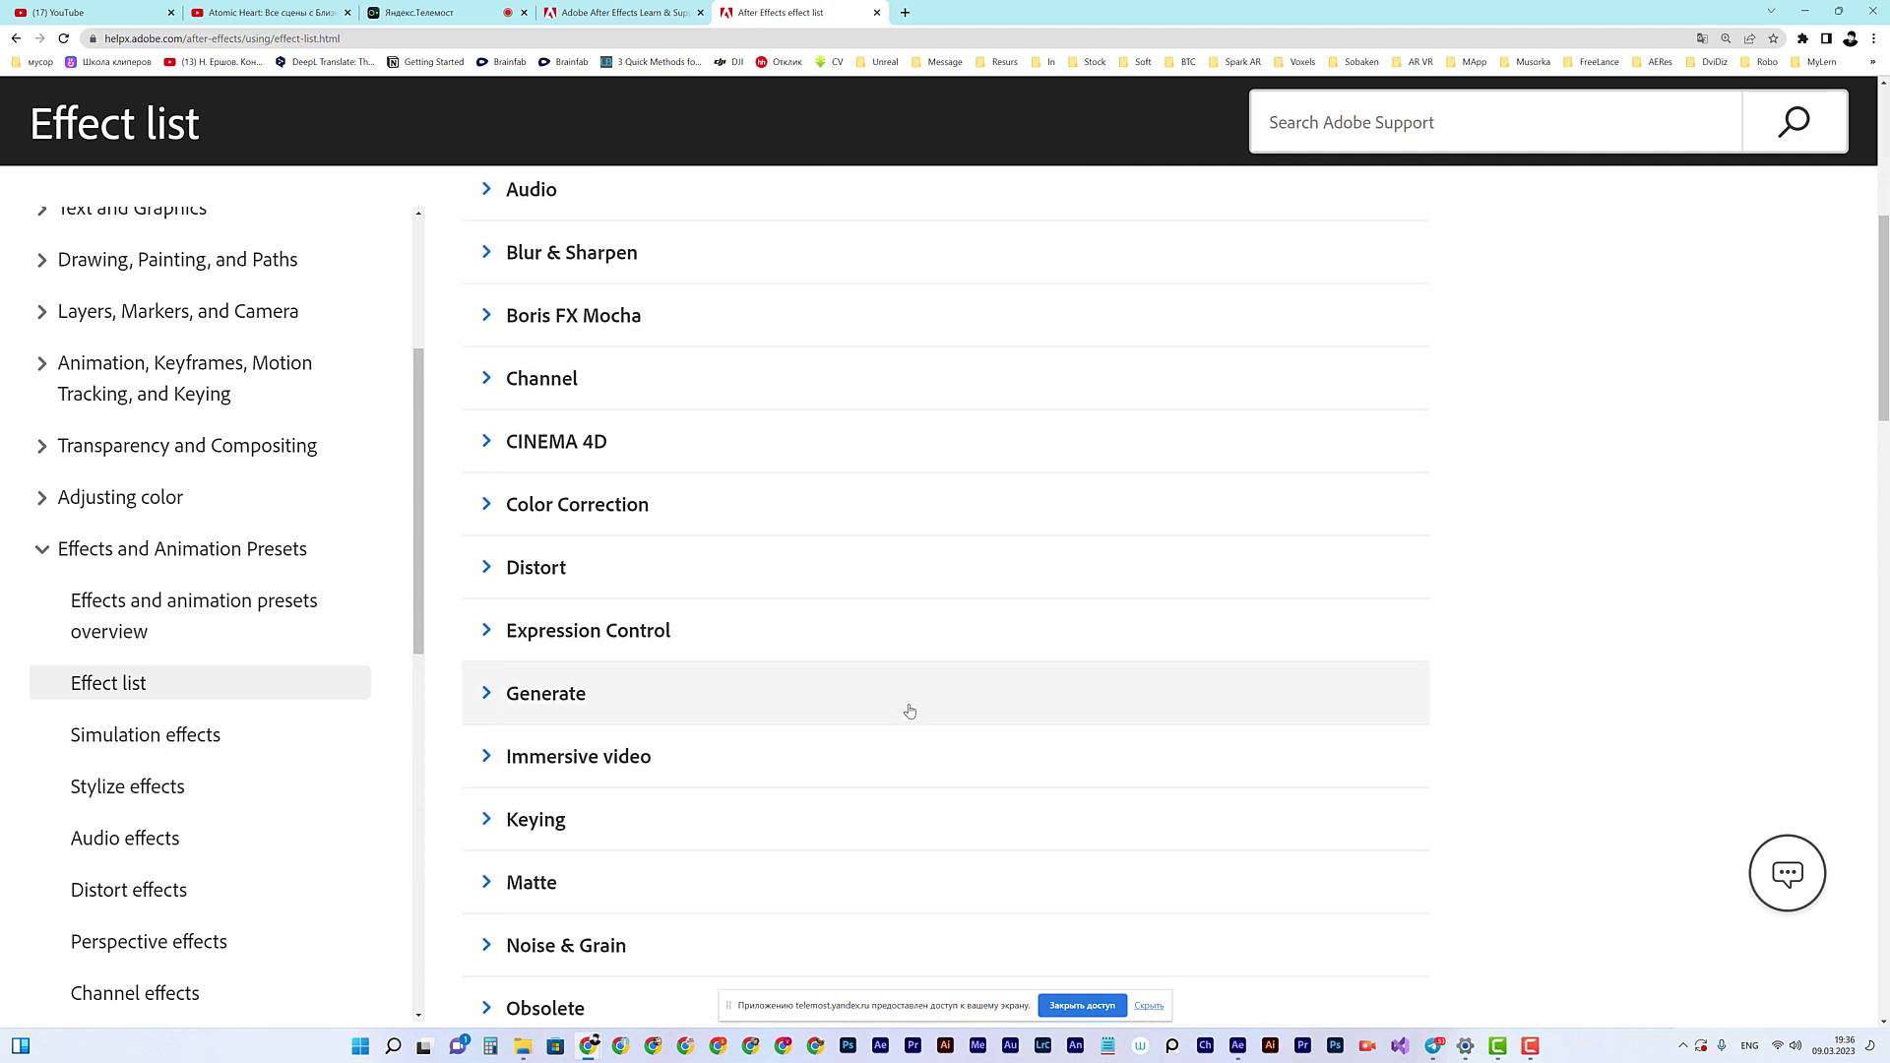
pyautogui.click(485, 722)
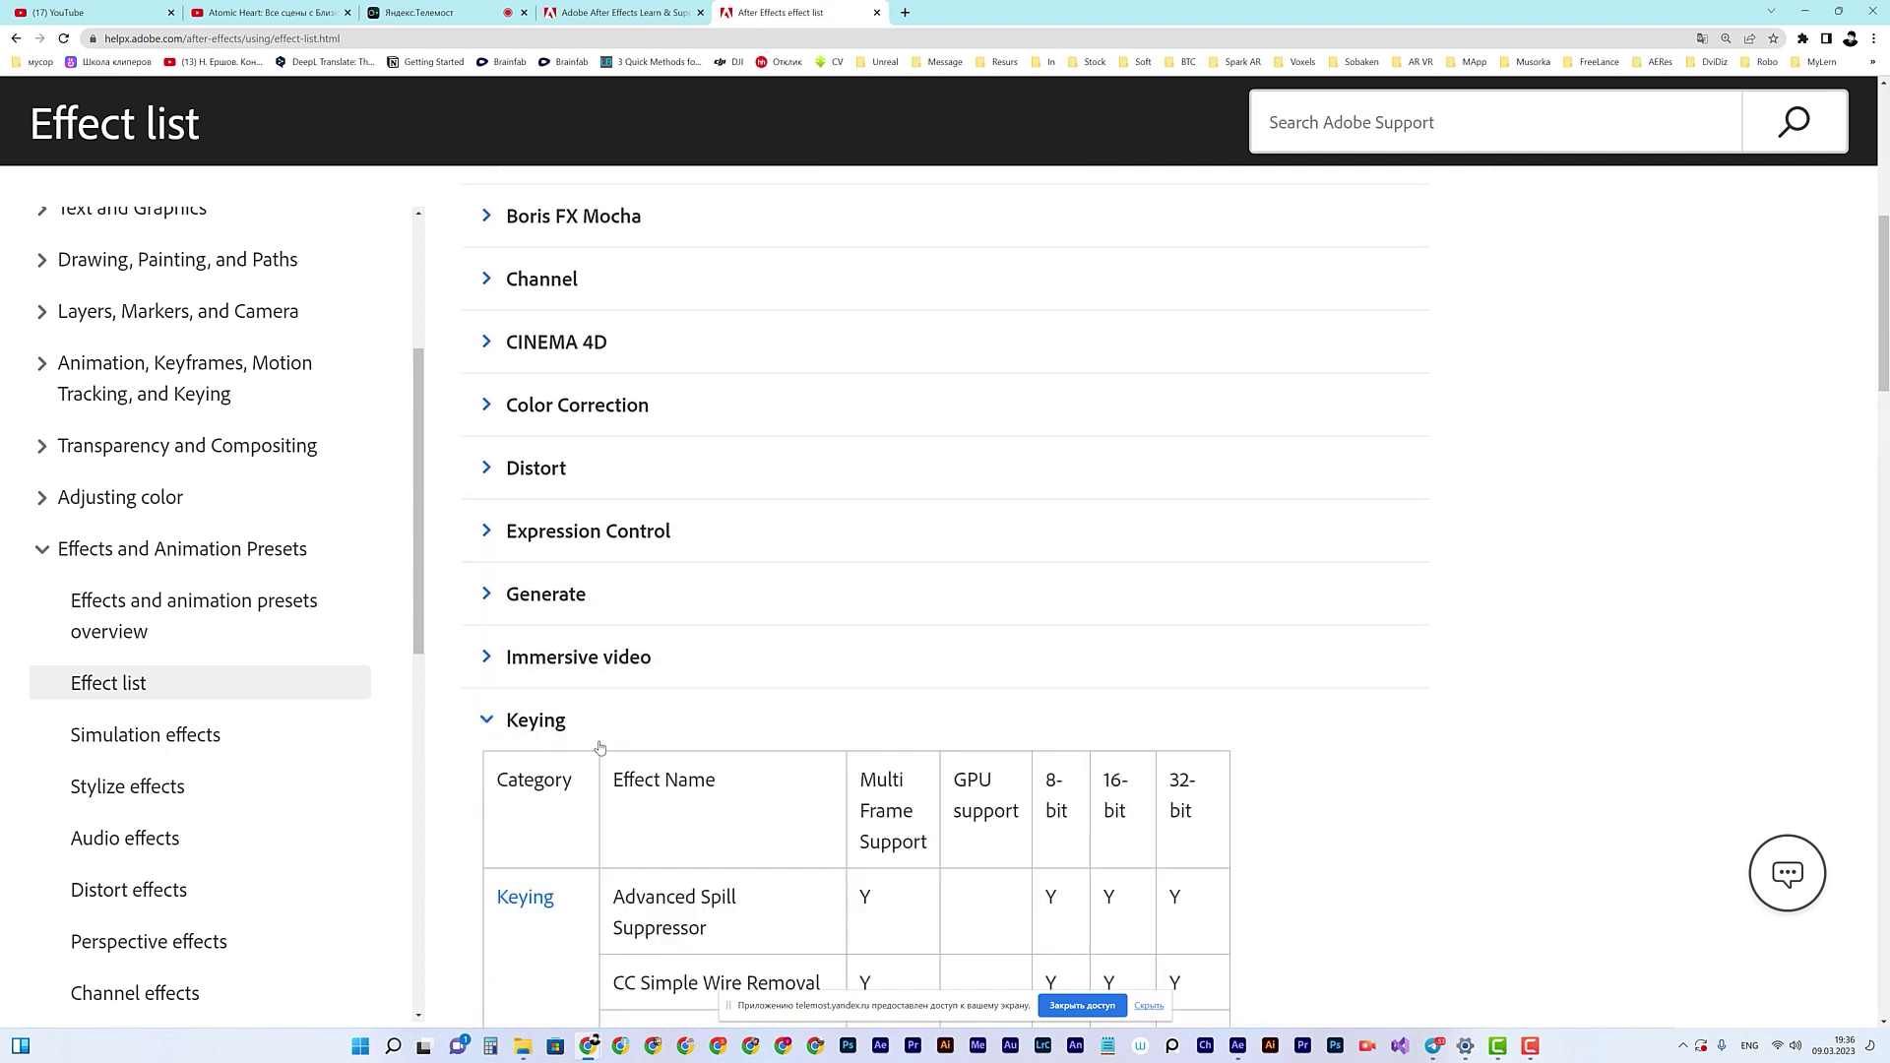
pyautogui.scroll(-2, 512, 714)
pyautogui.click(525, 701)
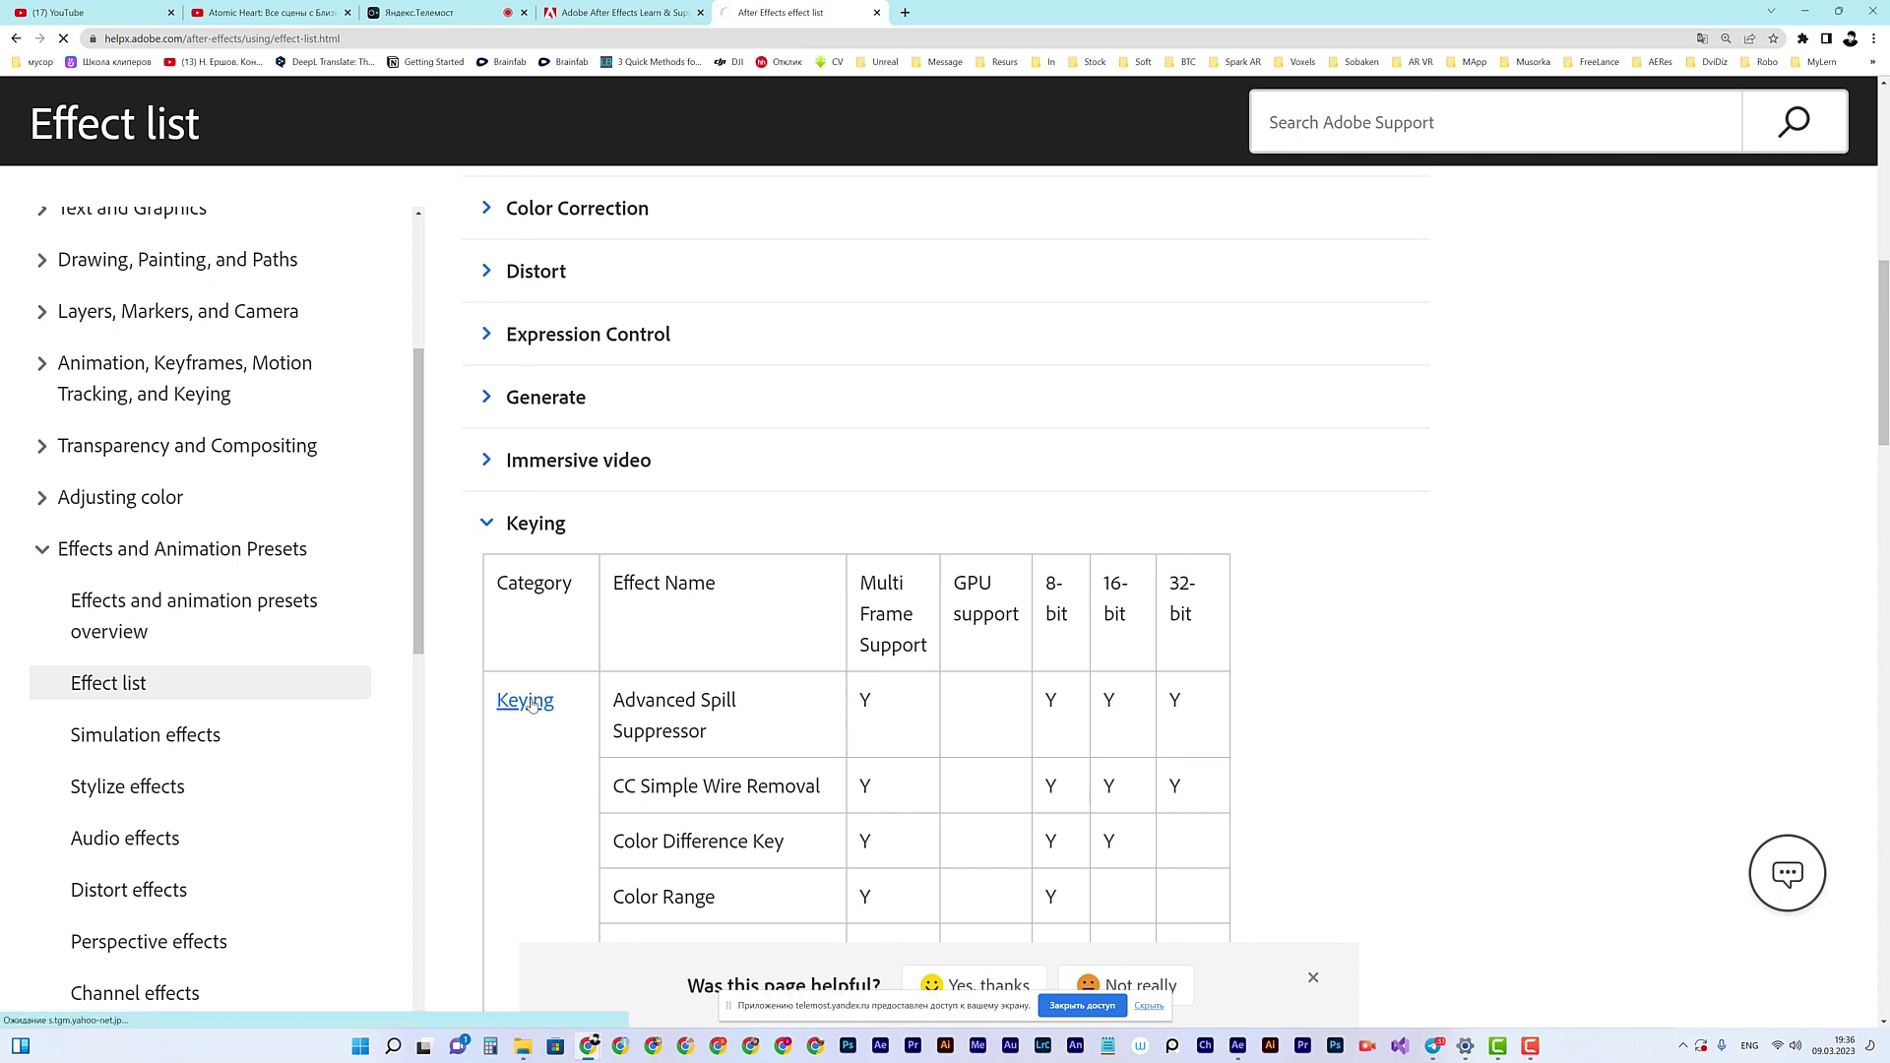
# Step: Translate the Keying effects page into Russian and skim through it
pyautogui.scroll(-3, 805, 630)
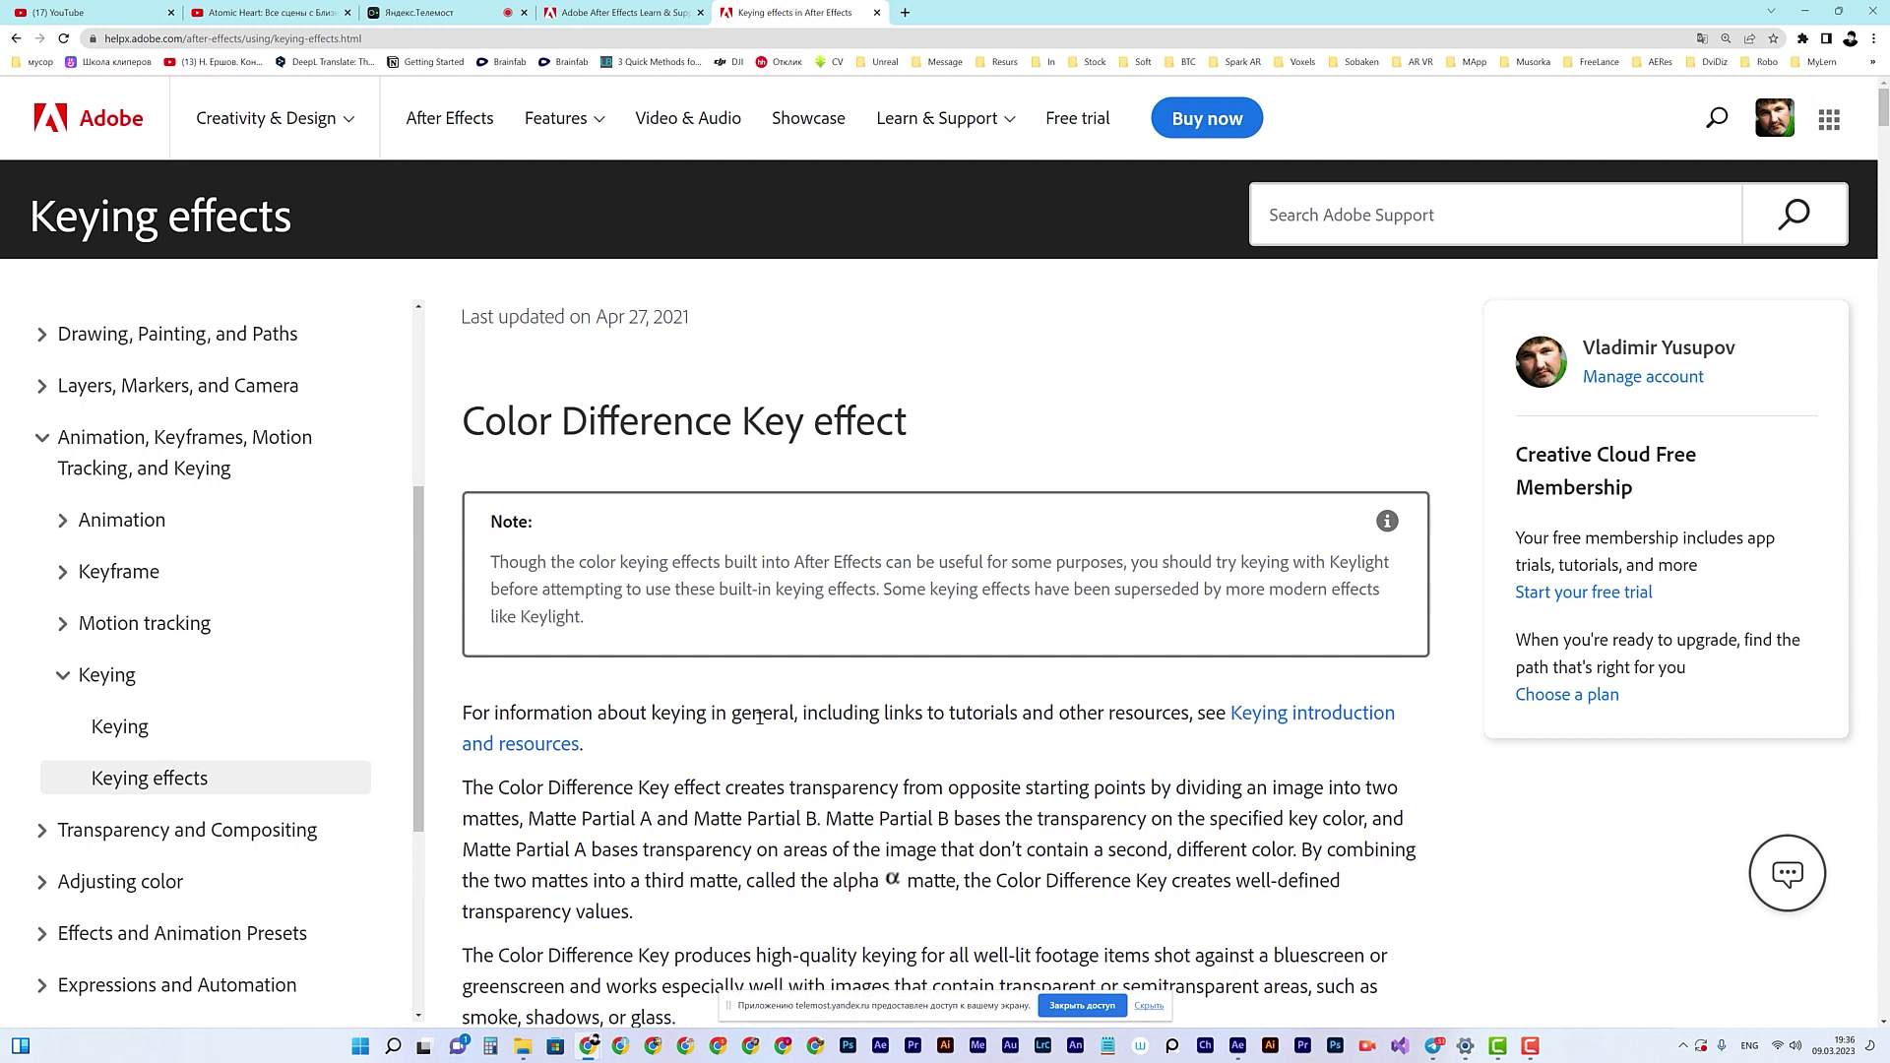
pyautogui.rightClick(759, 718)
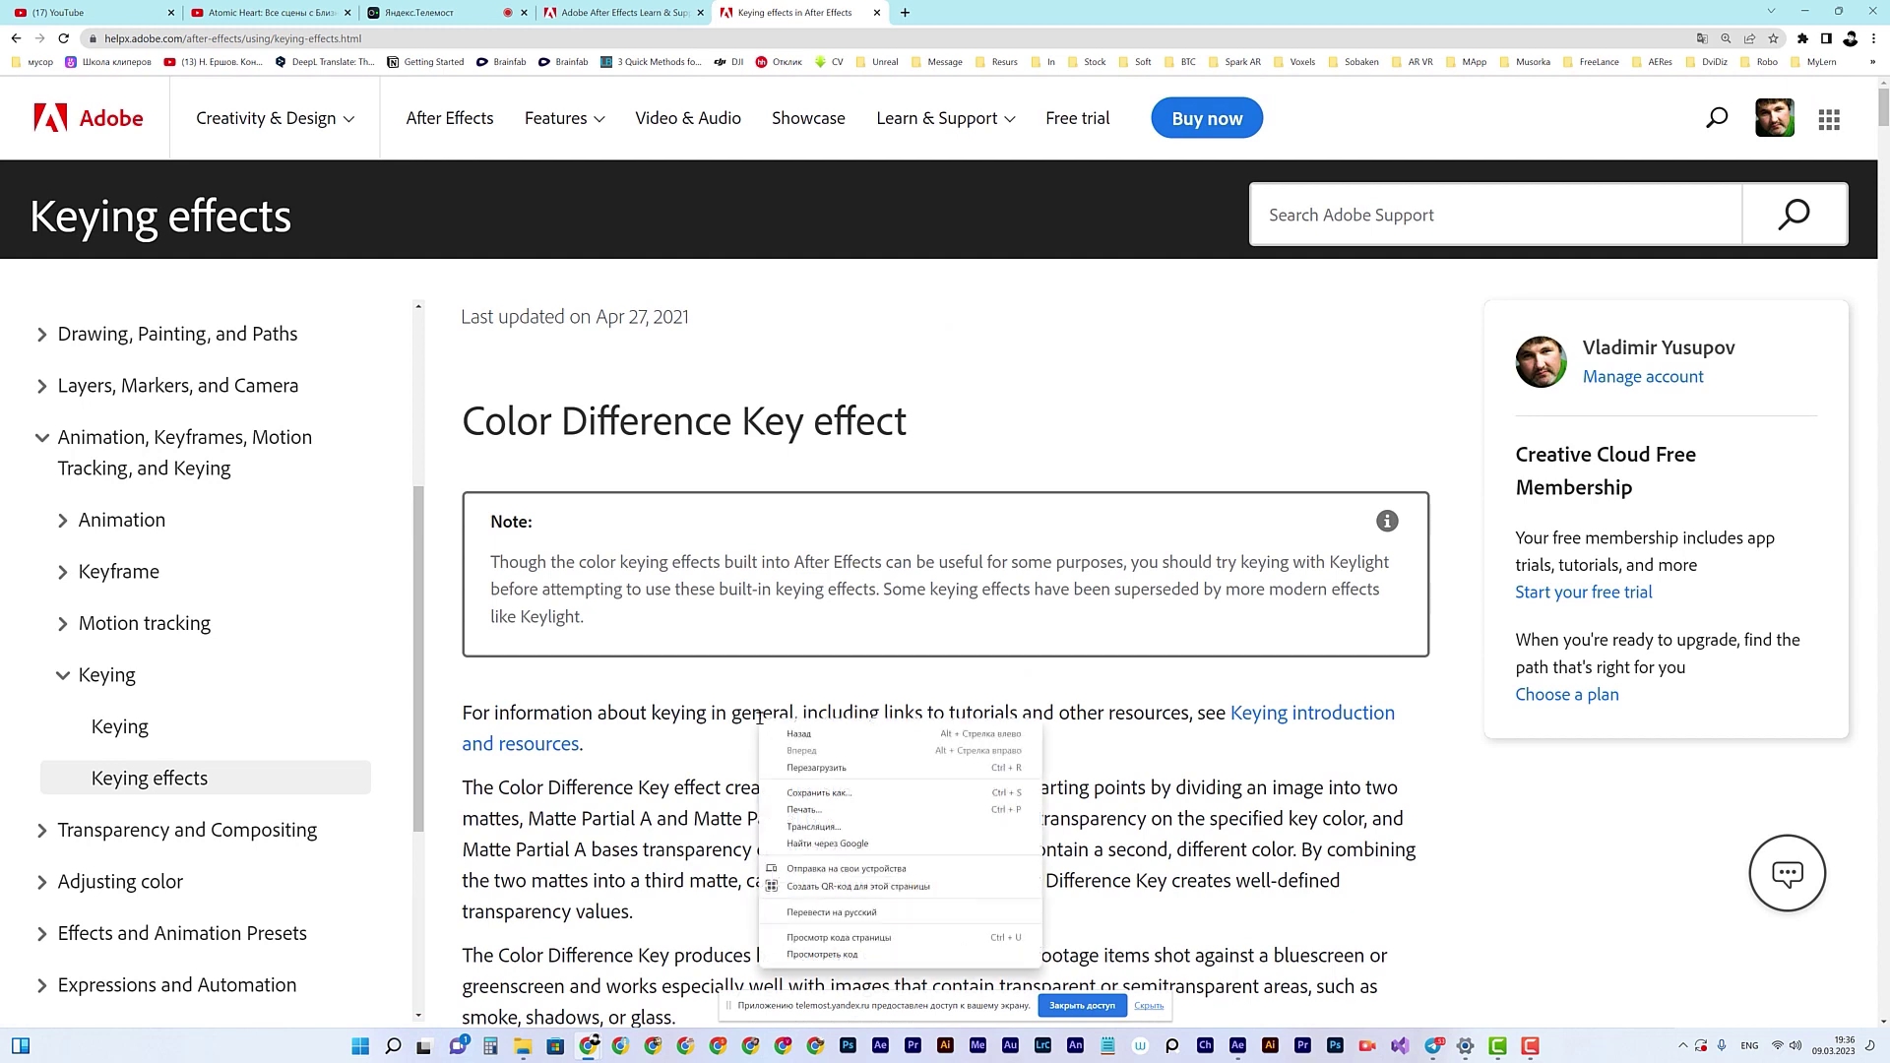
pyautogui.click(837, 915)
pyautogui.scroll(-10, 762, 740)
pyautogui.scroll(10, 762, 740)
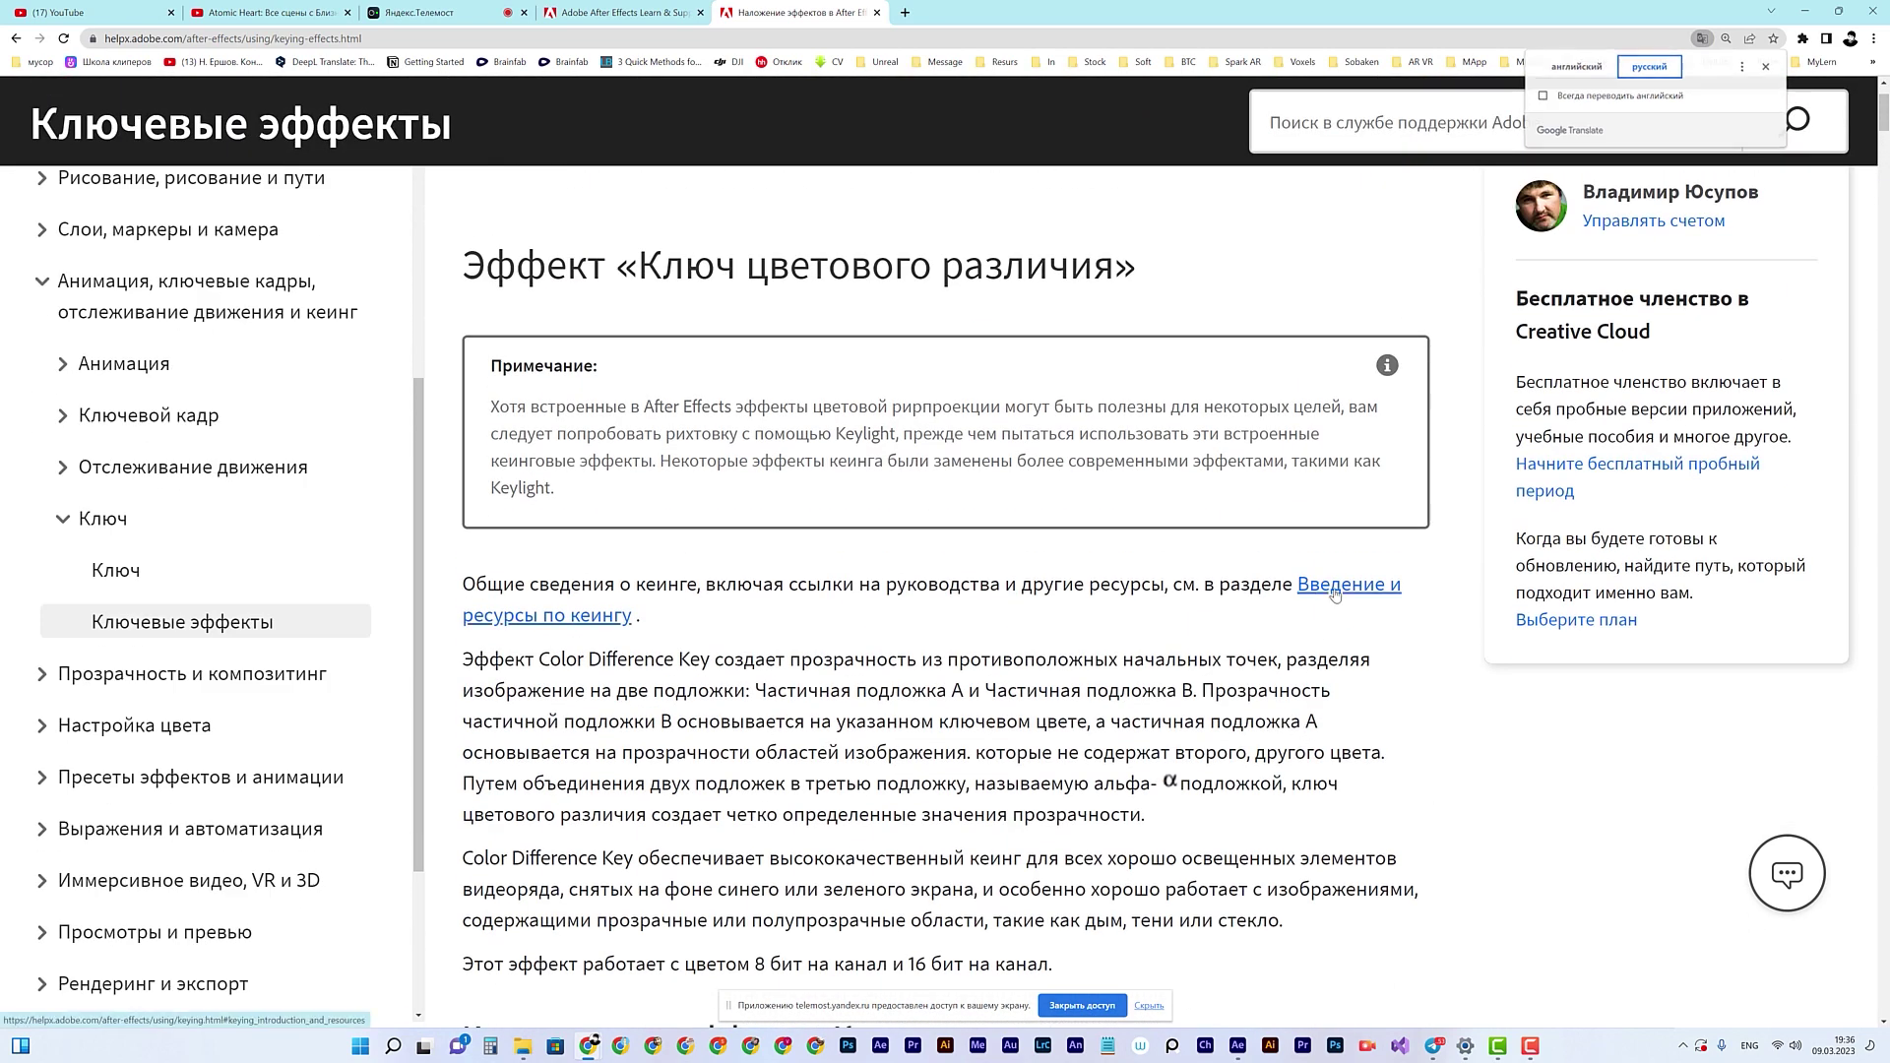
# Step: Open the linked keying introduction and resources page and look through its explanations and keying tips
pyautogui.click(1335, 594)
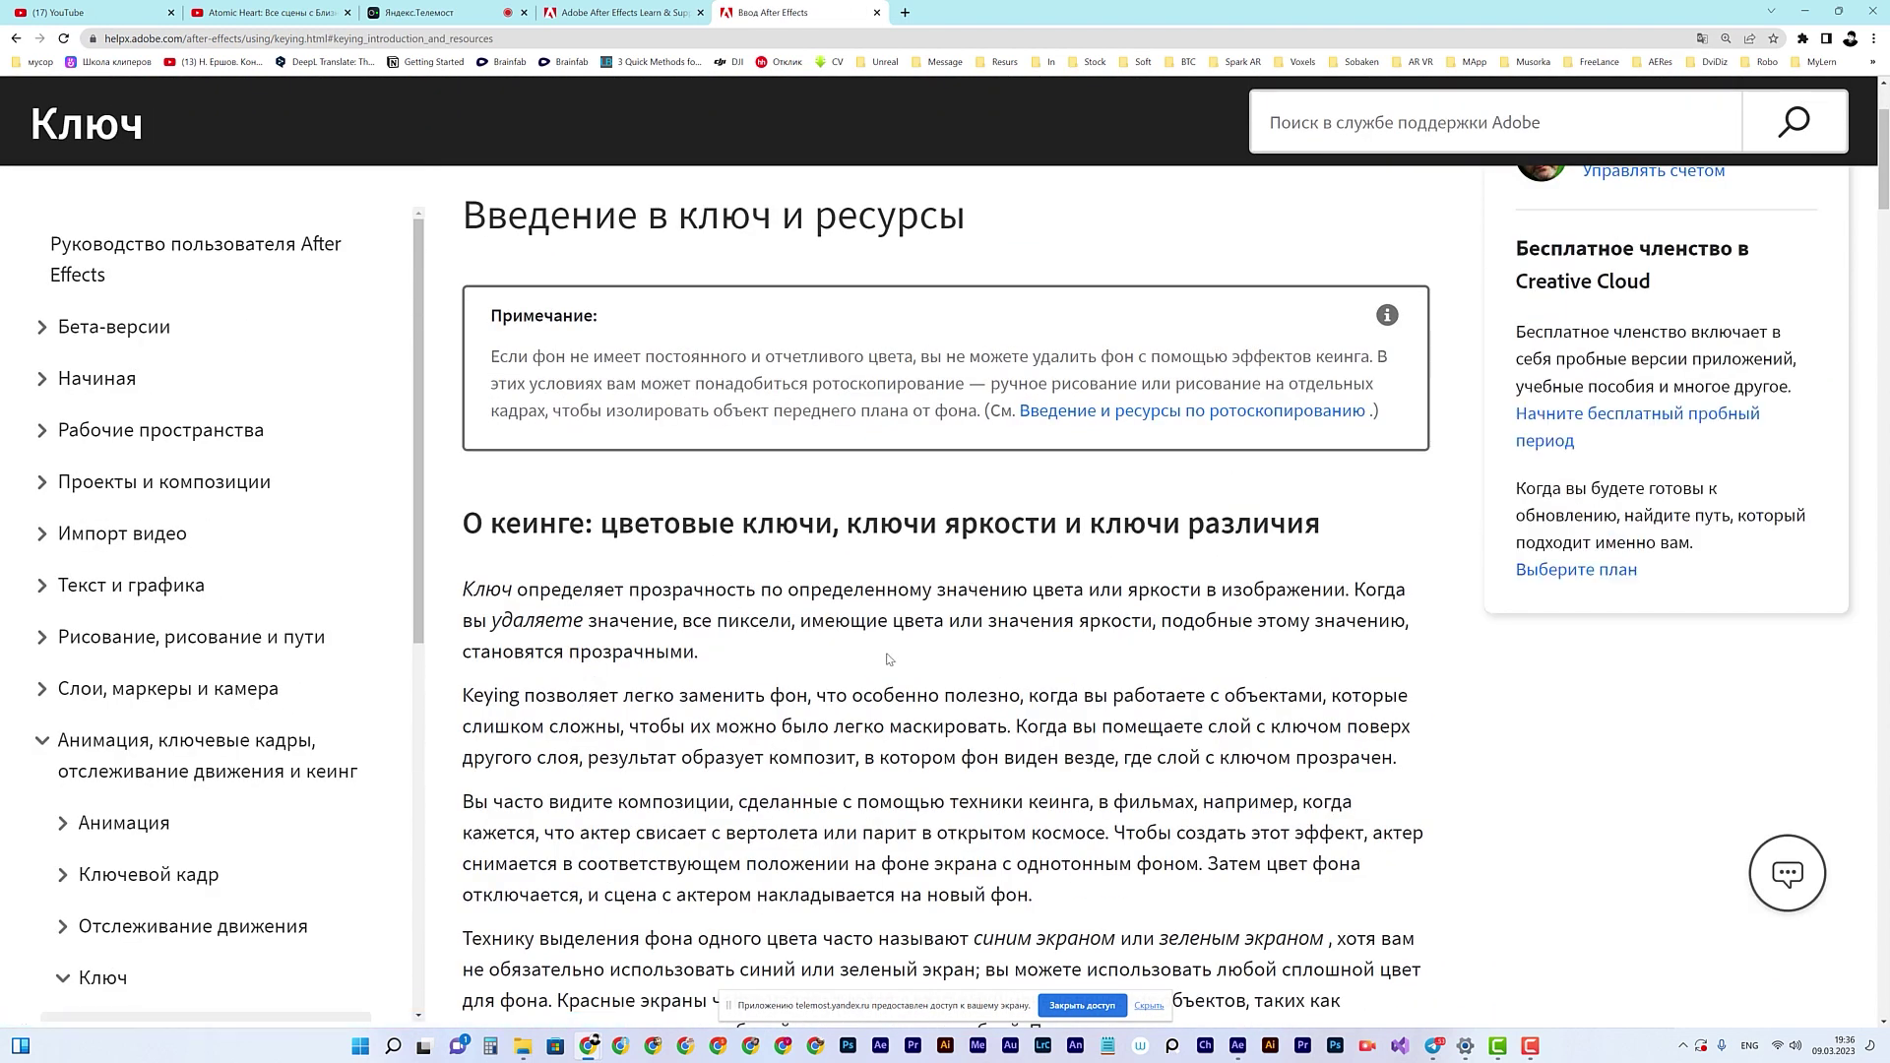
pyautogui.scroll(-10, 770, 712)
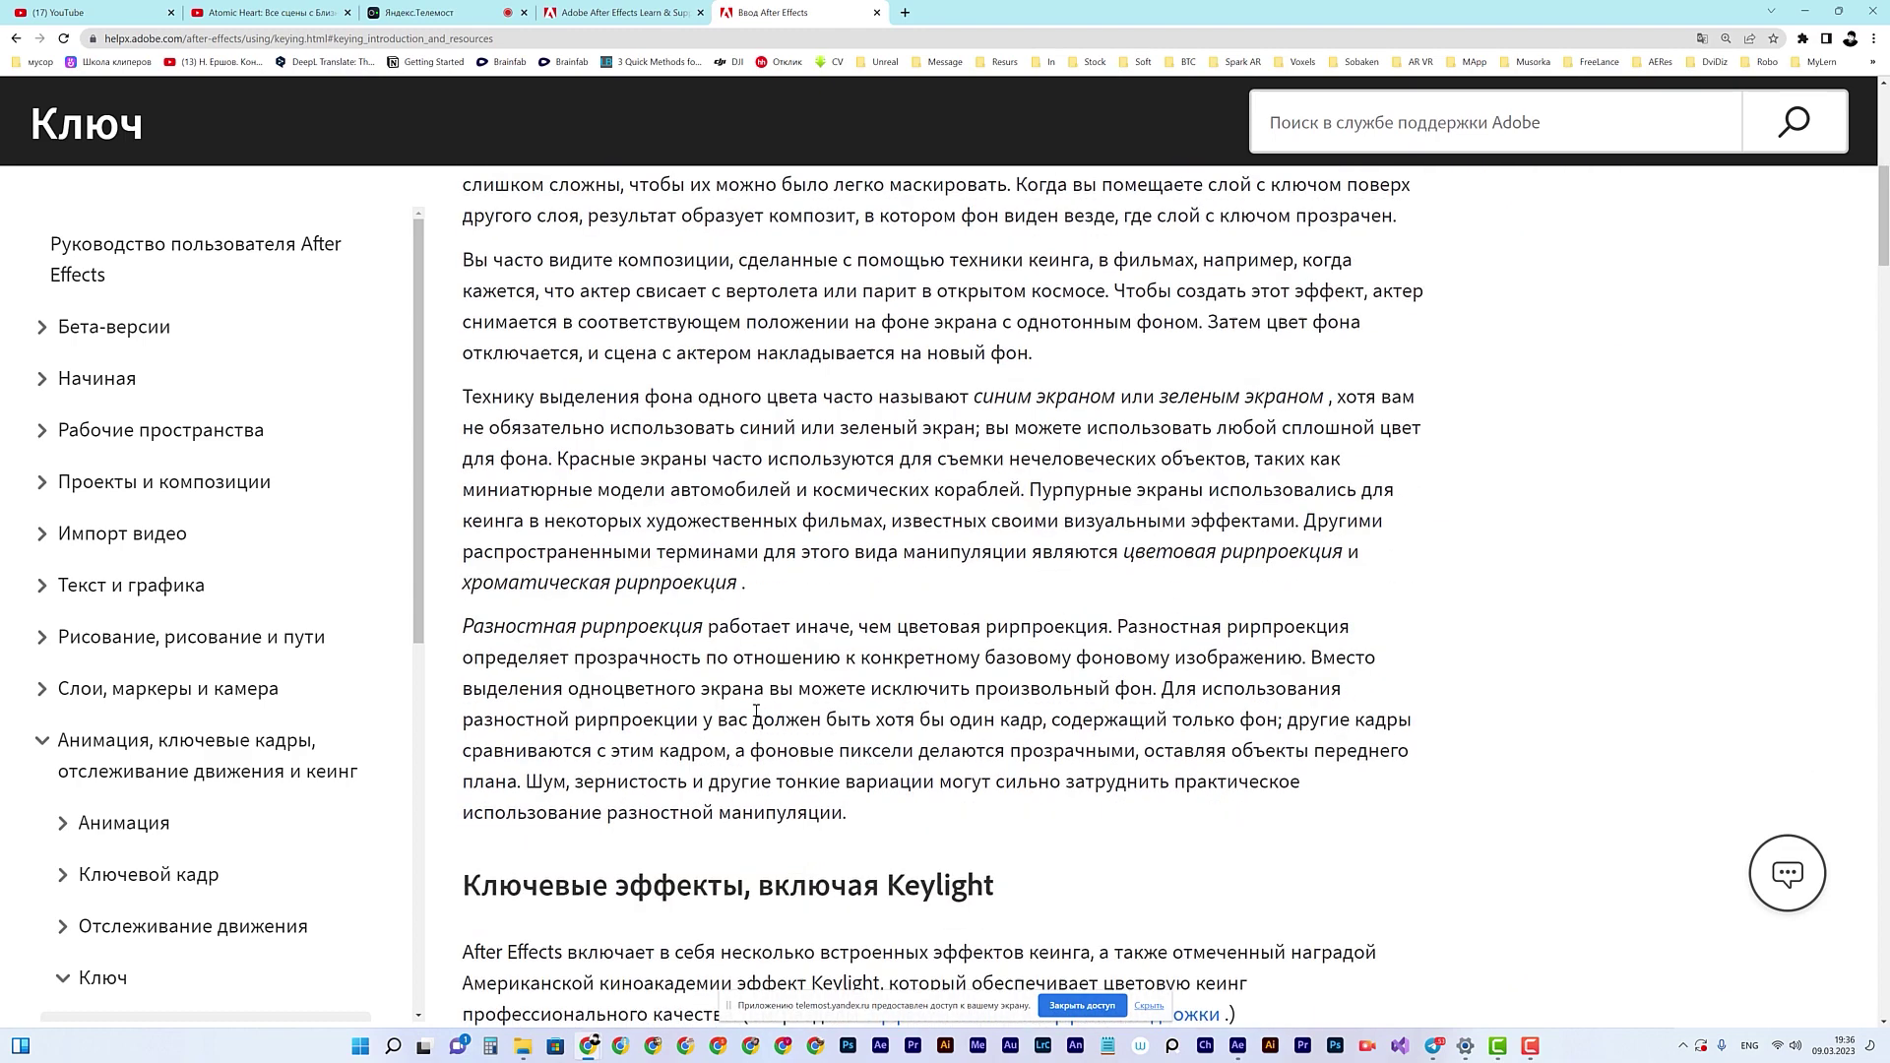
pyautogui.scroll(-10, 754, 709)
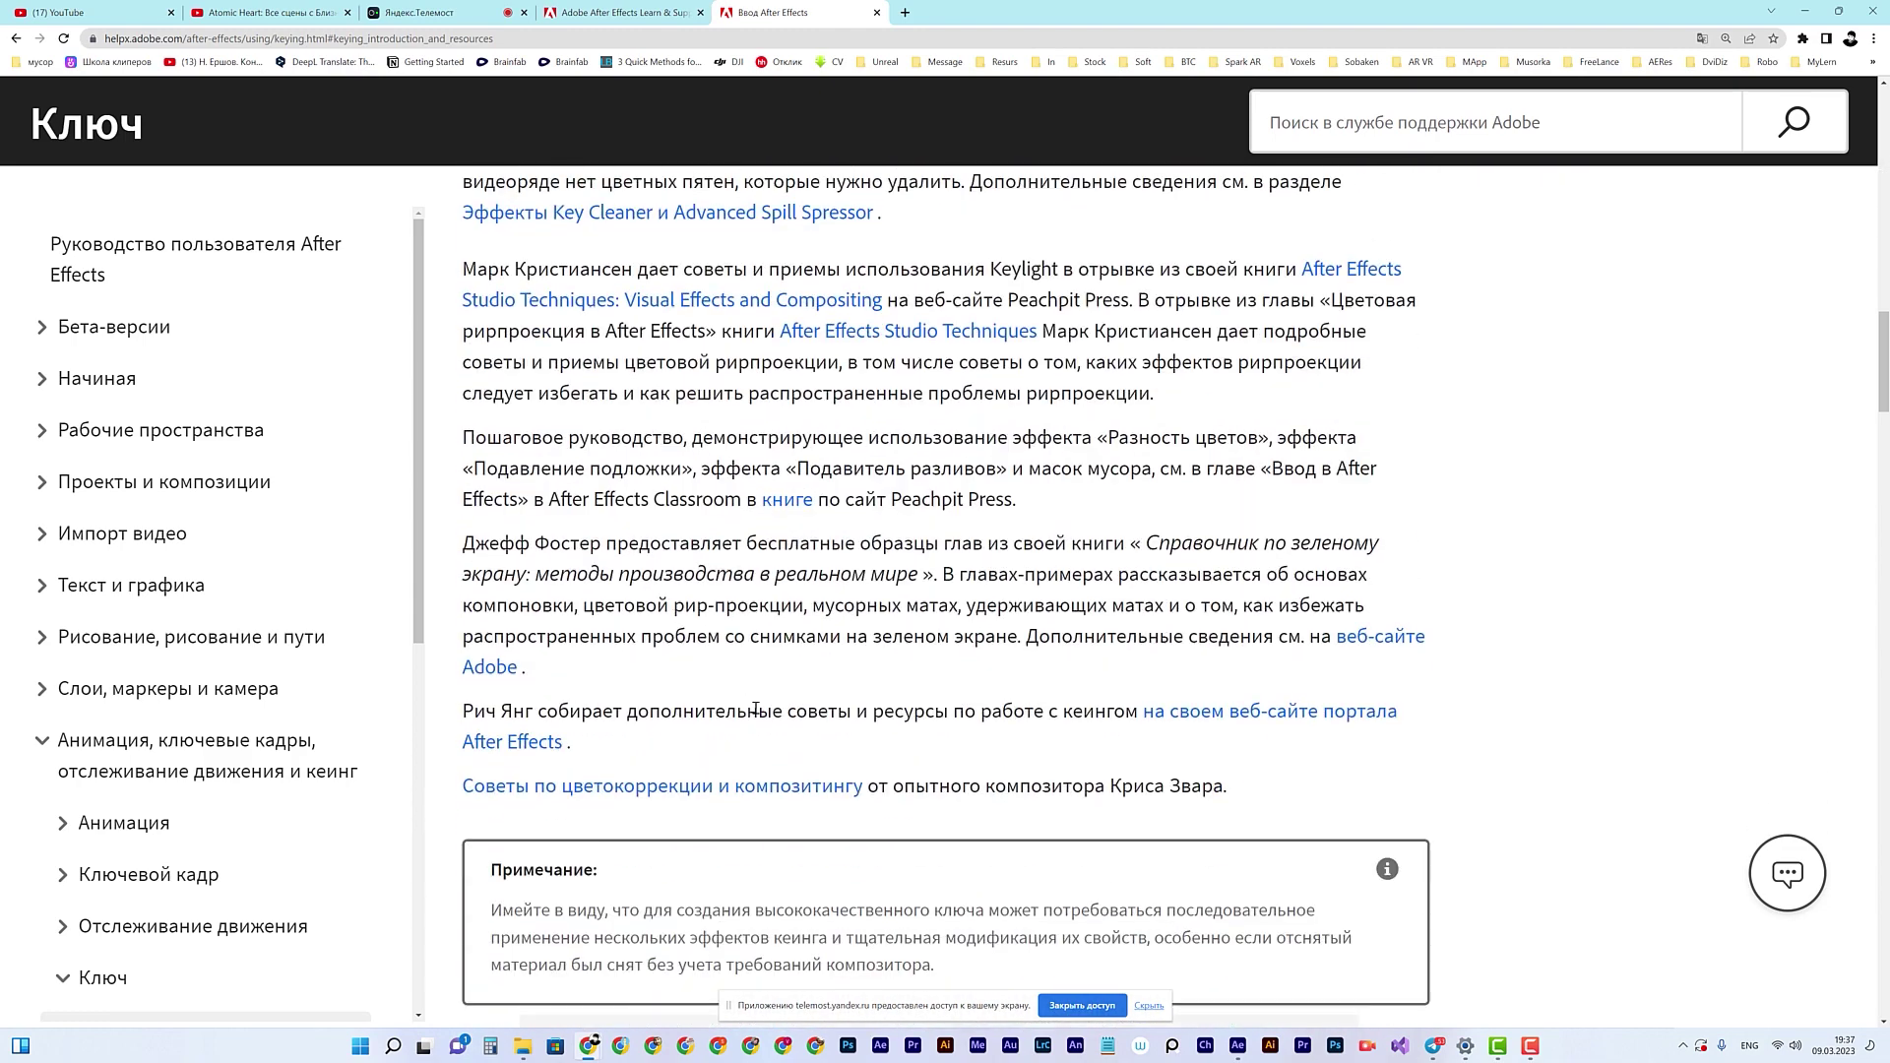
pyautogui.scroll(-5, 756, 712)
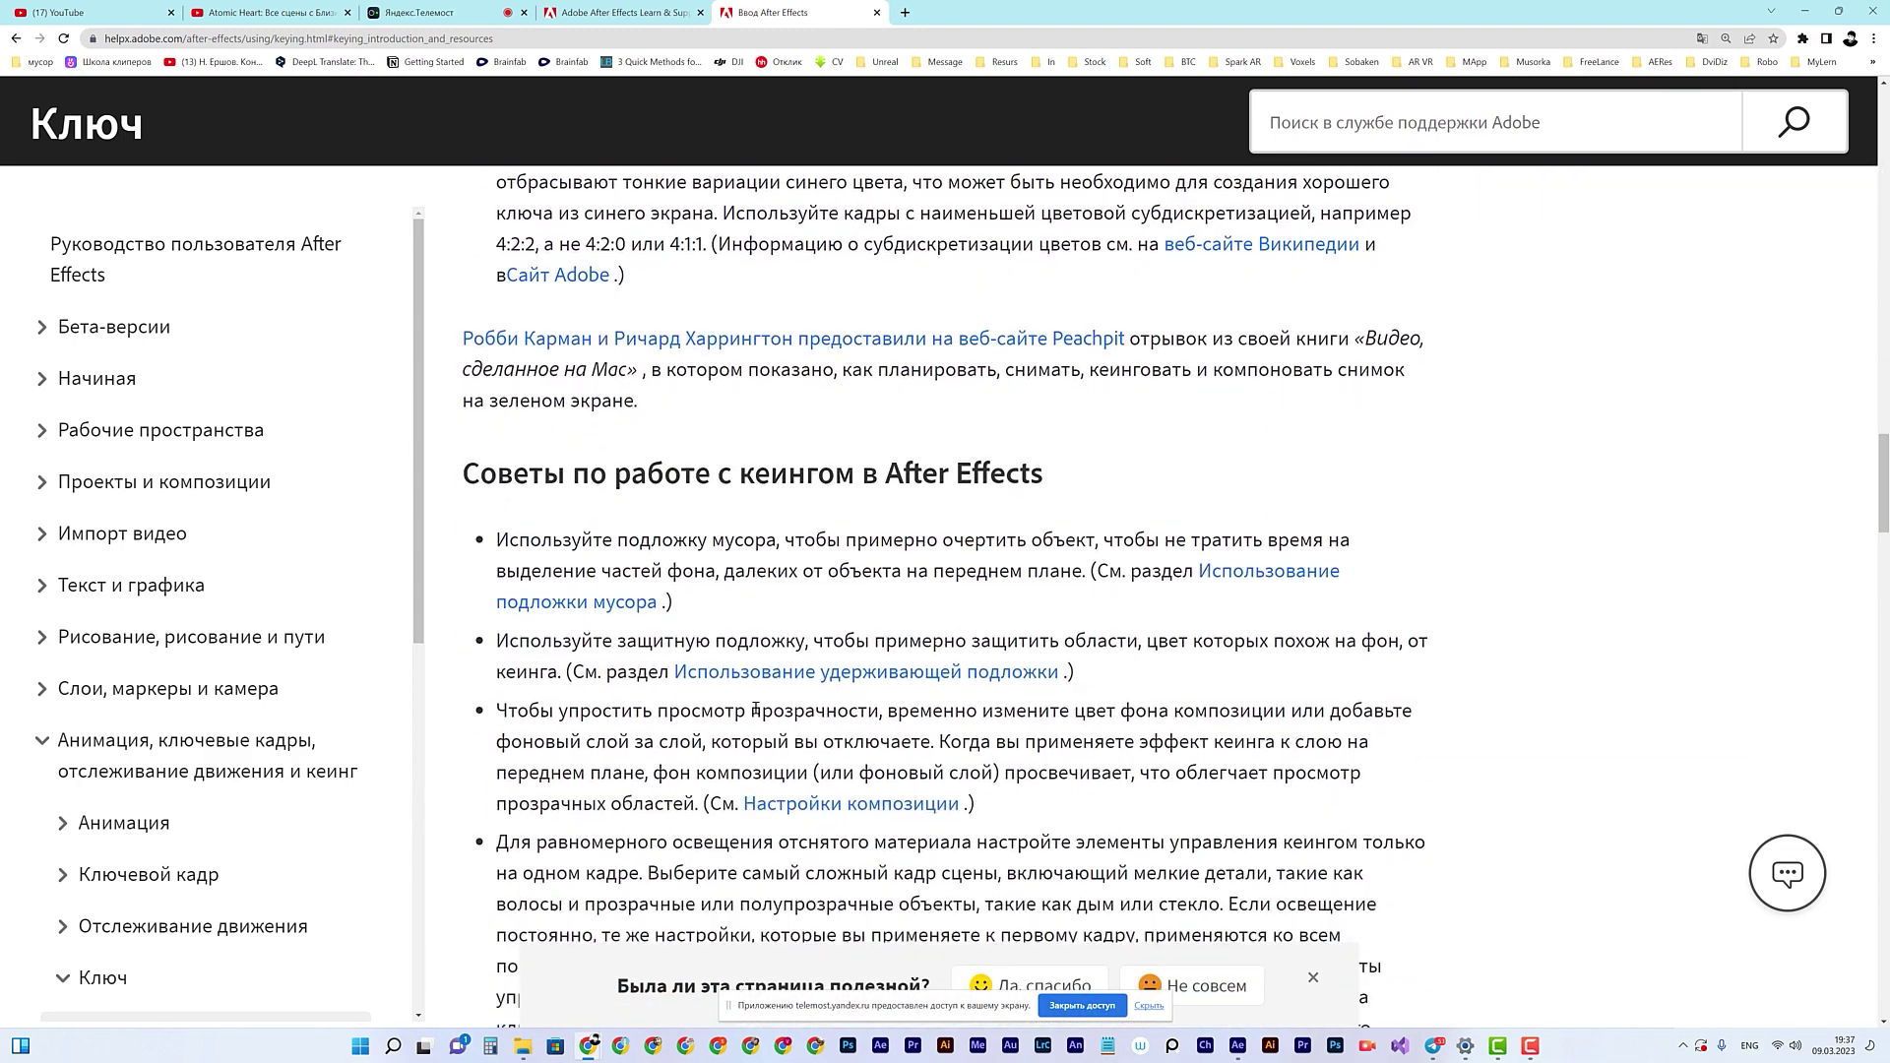
# Step: Minimize the browser to return to After Effects and move the screen-sharing notice down over the taskbar
pyautogui.click(1804, 12)
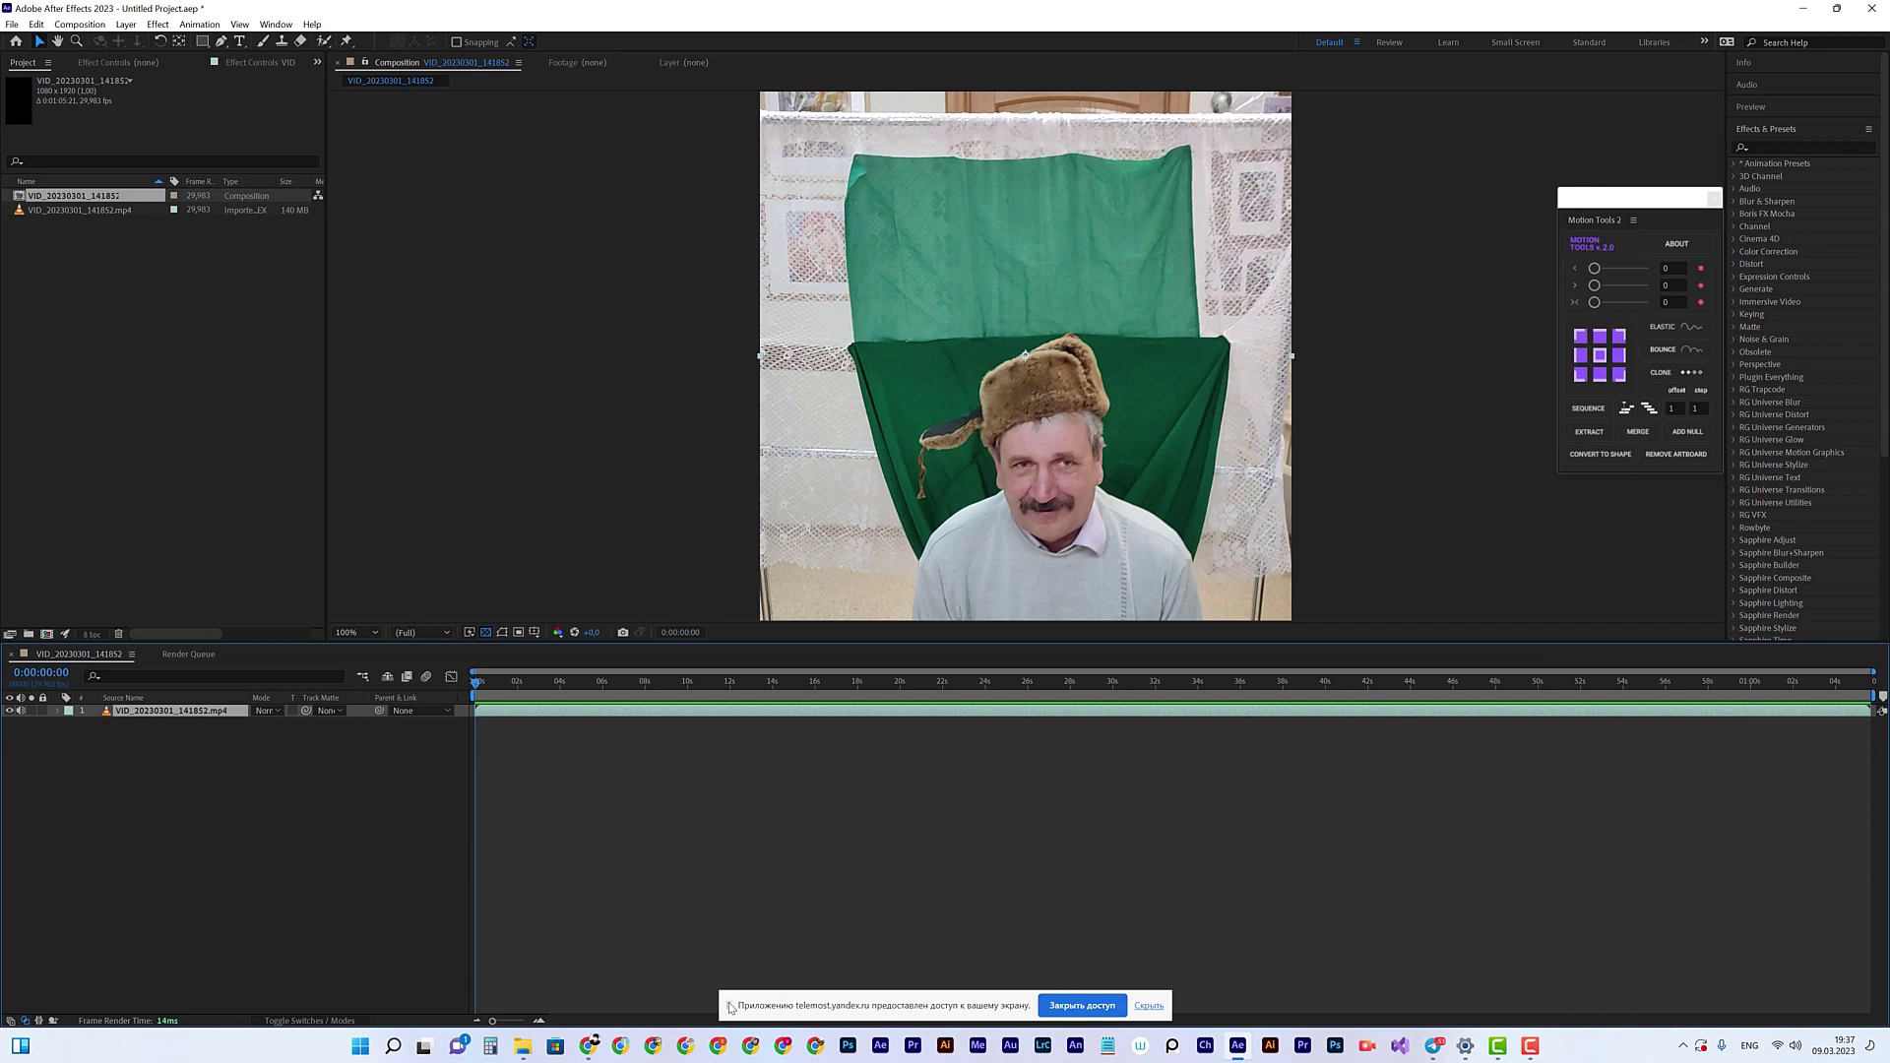
pyautogui.moveTo(729, 1003); pyautogui.dragTo(155, 1043)
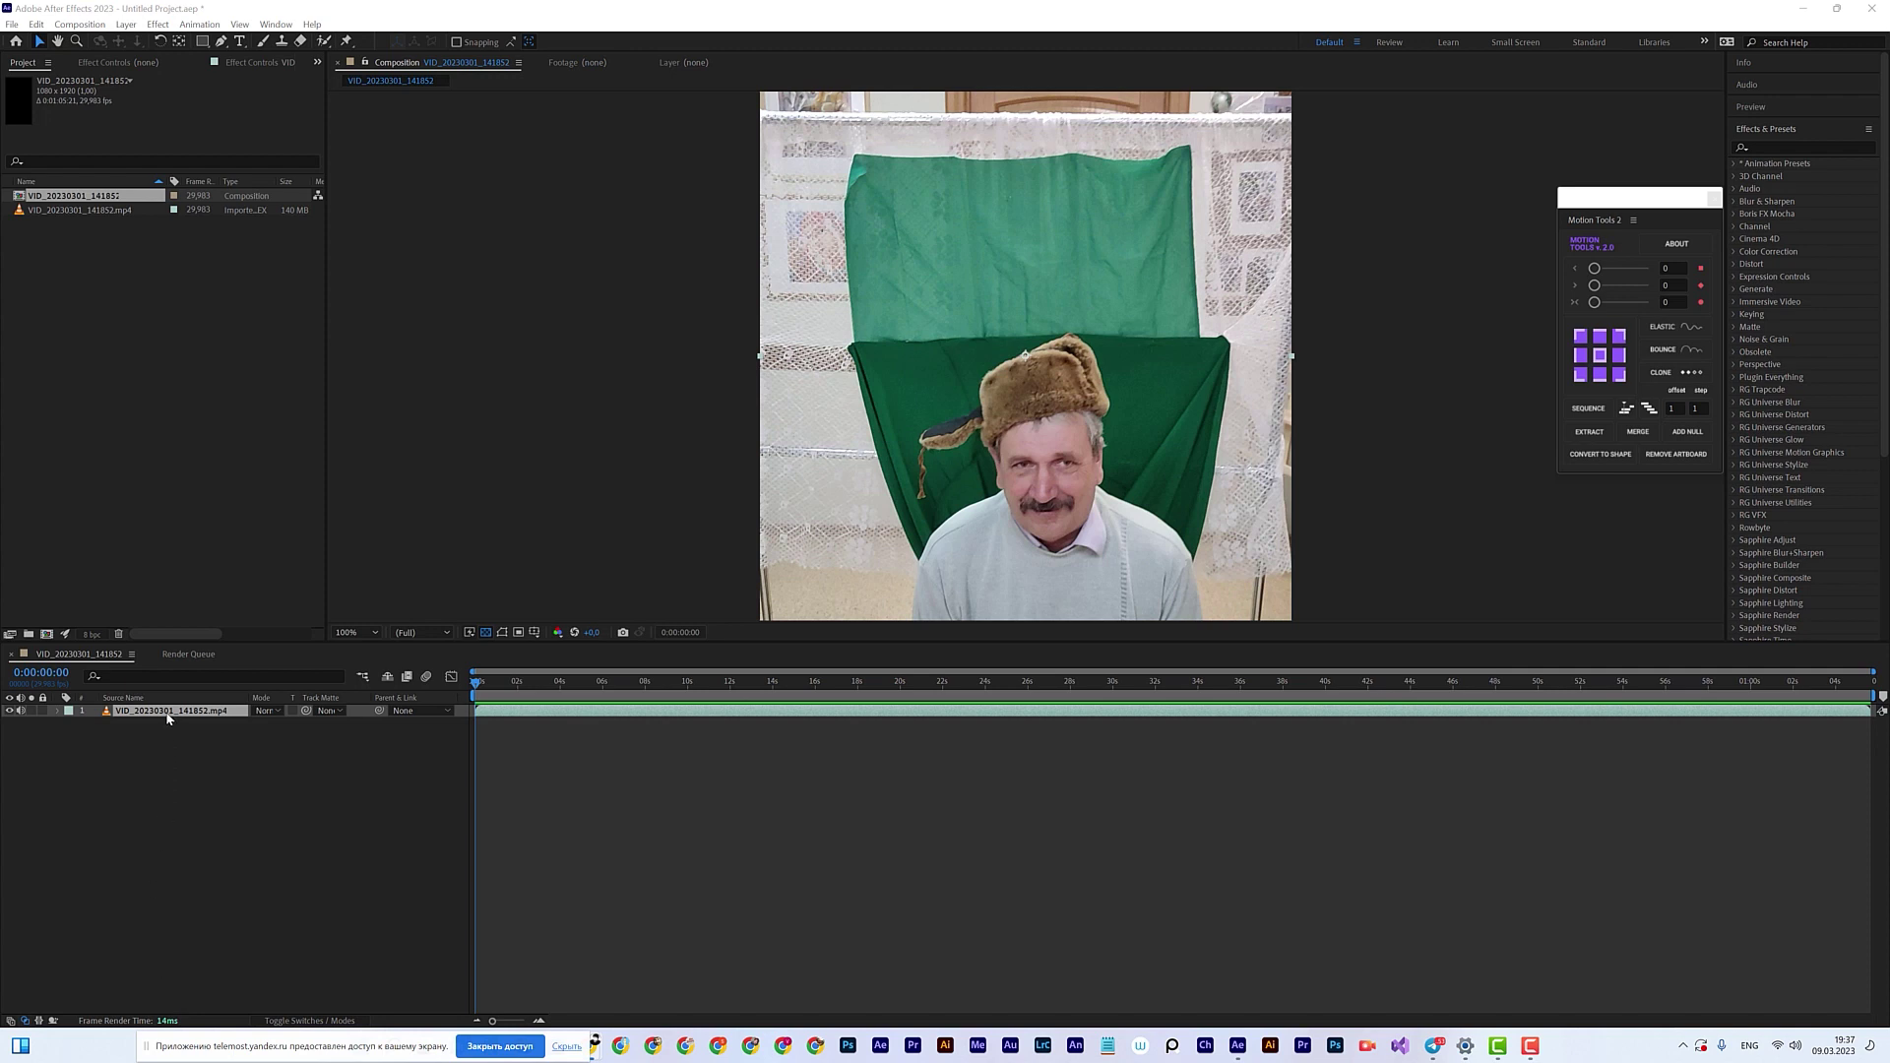
# Step: Try the Keylight (1.2) effect on the video layer, look over its matte and mask settings, and remove it
pyautogui.rightClick(166, 716)
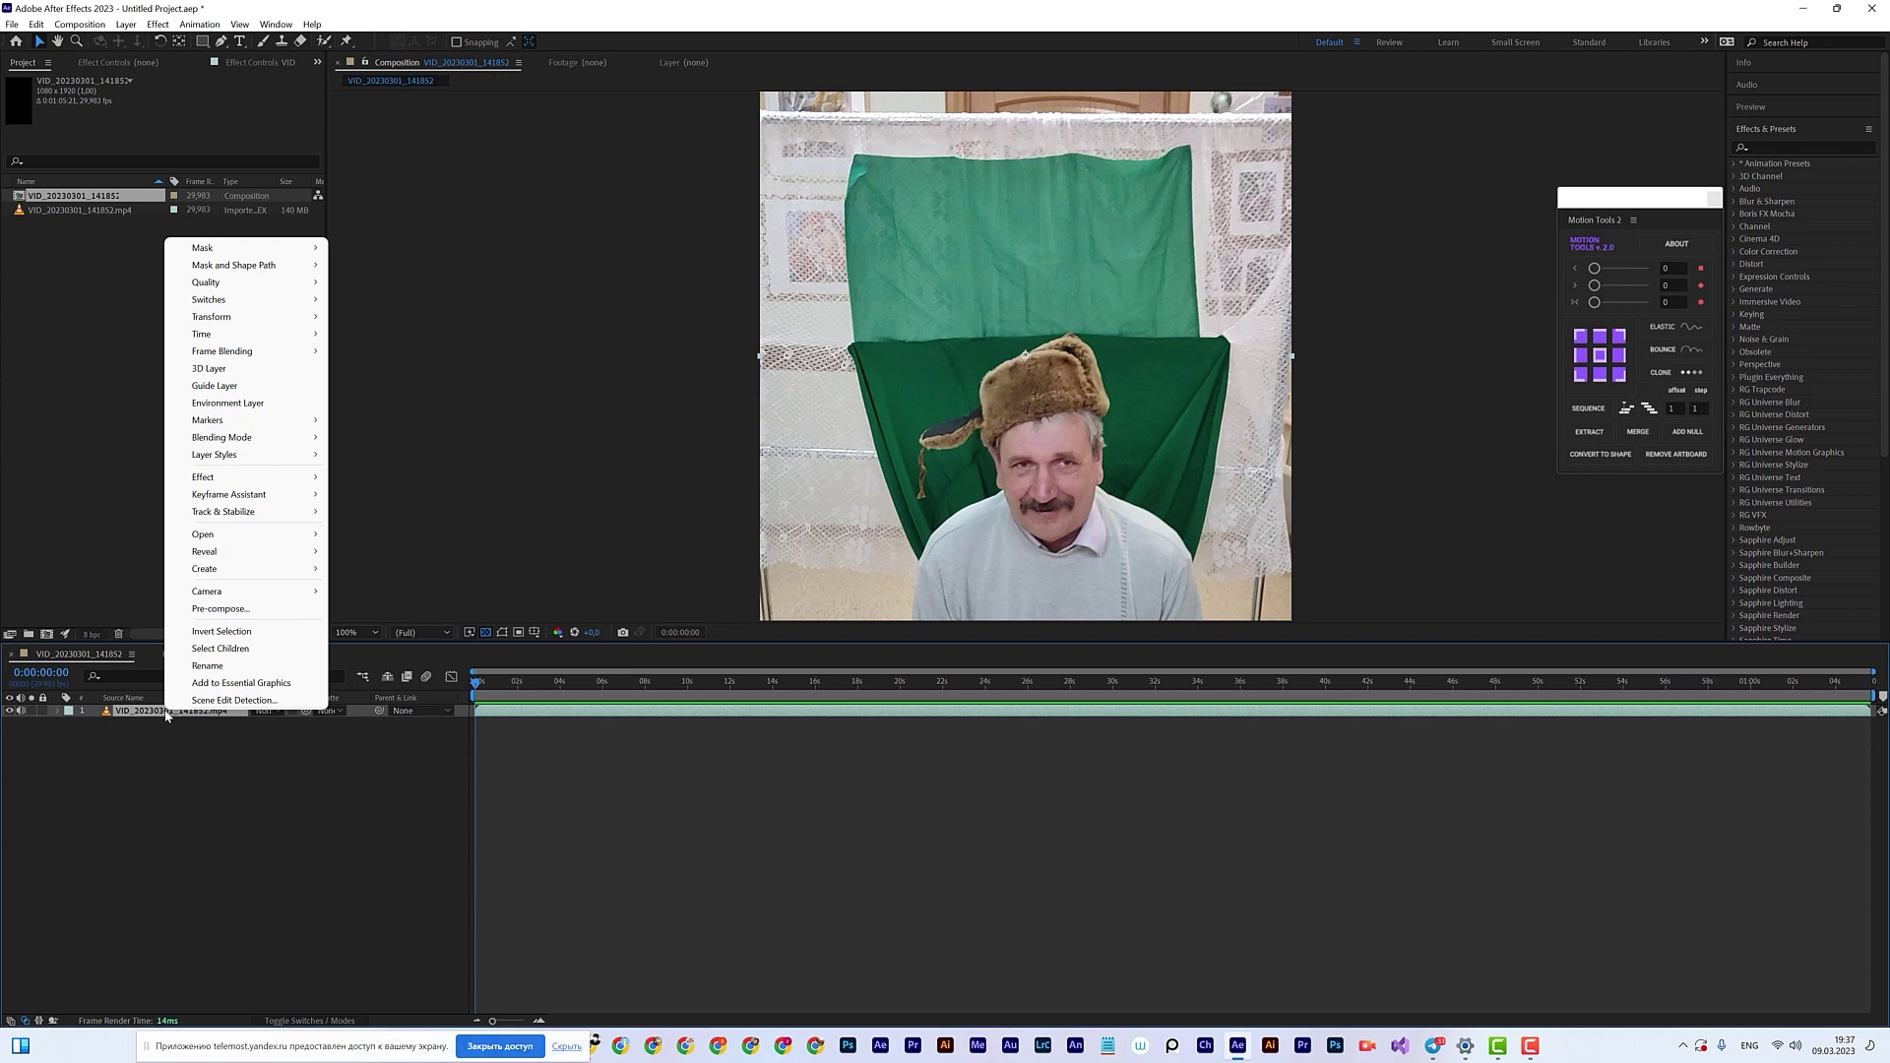
pyautogui.moveTo(256, 477)
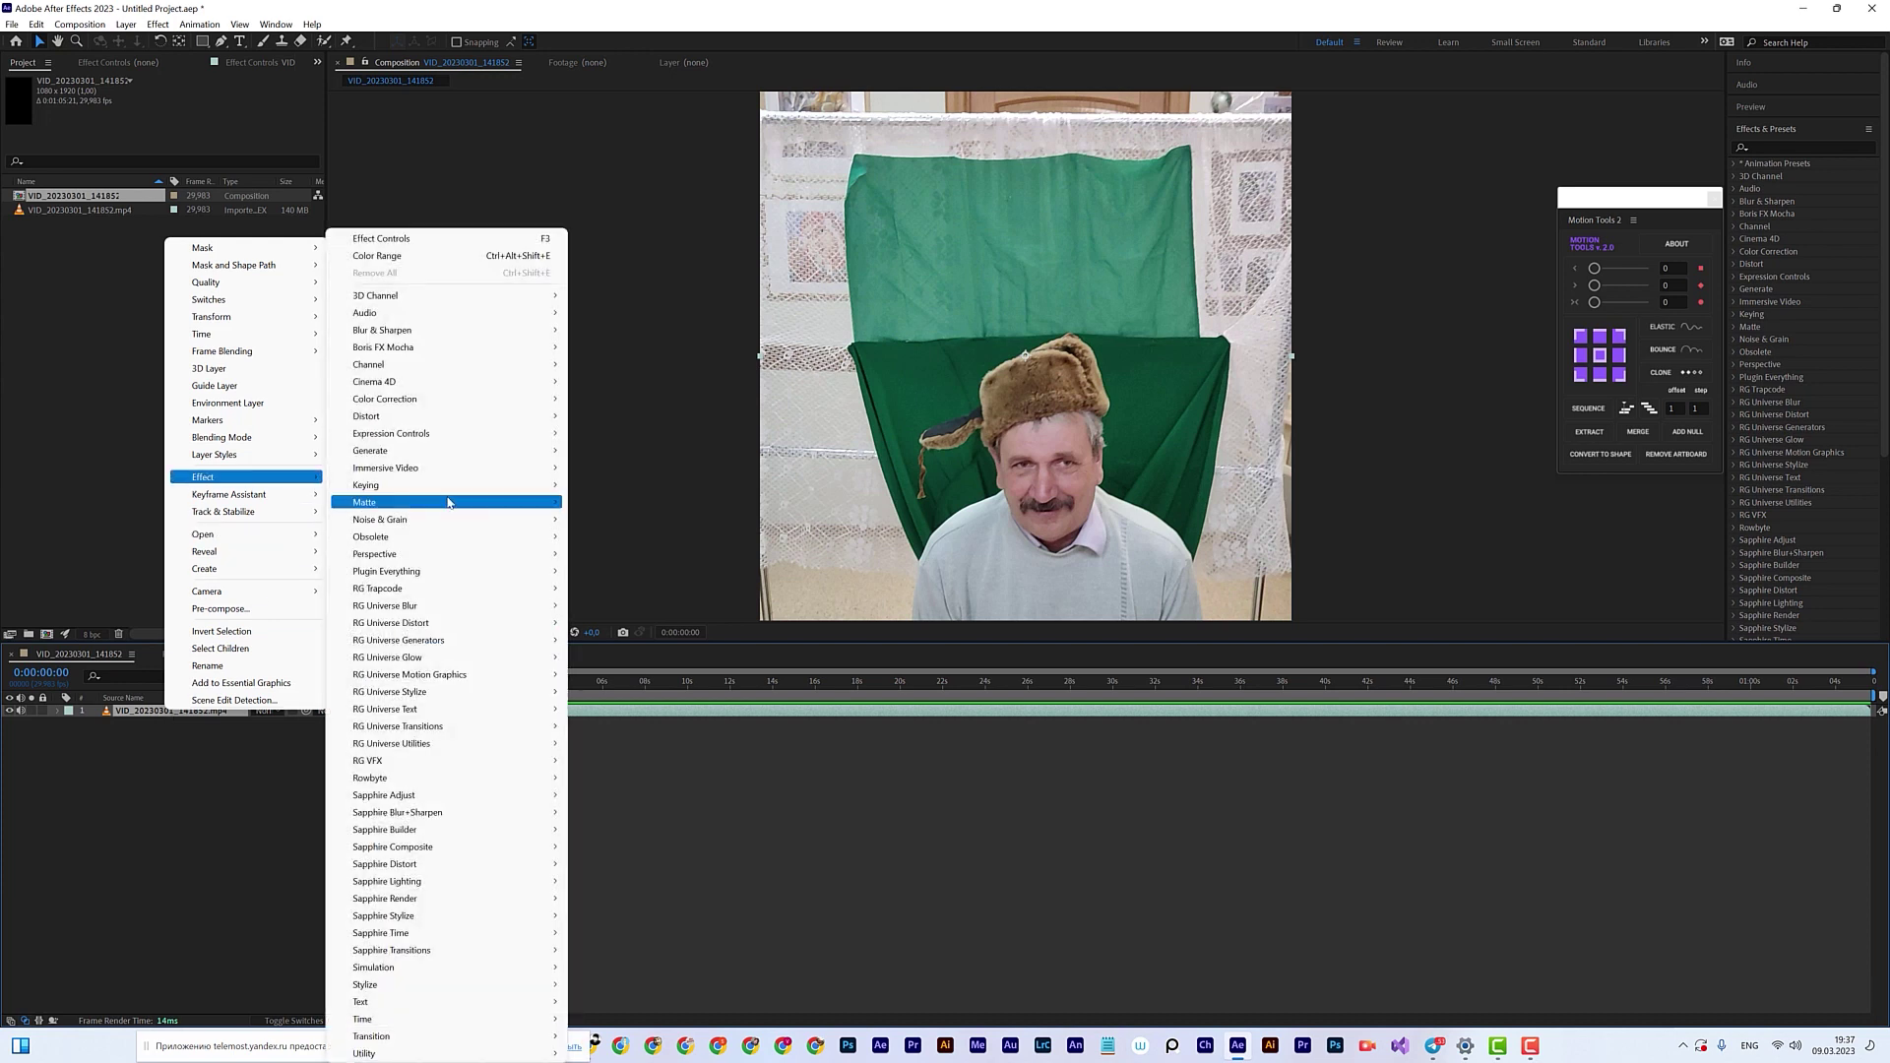
pyautogui.moveTo(455, 489)
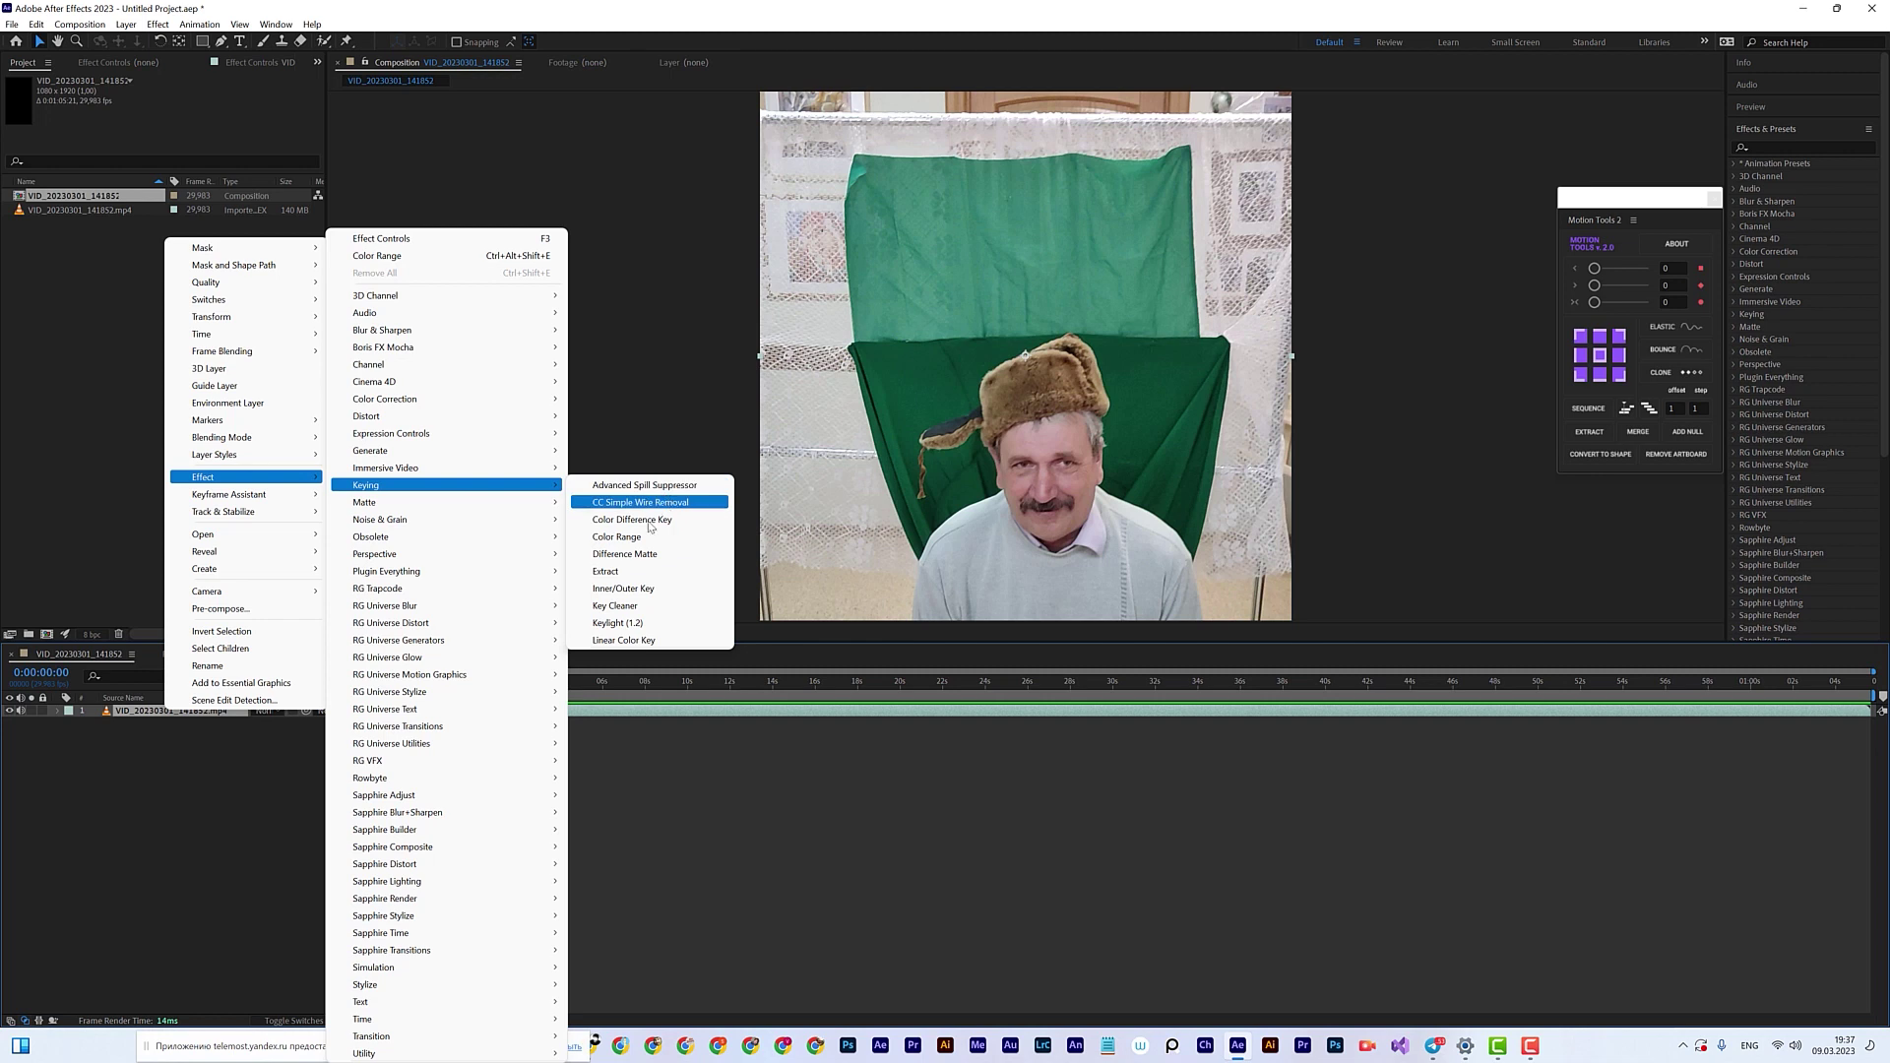
pyautogui.click(631, 626)
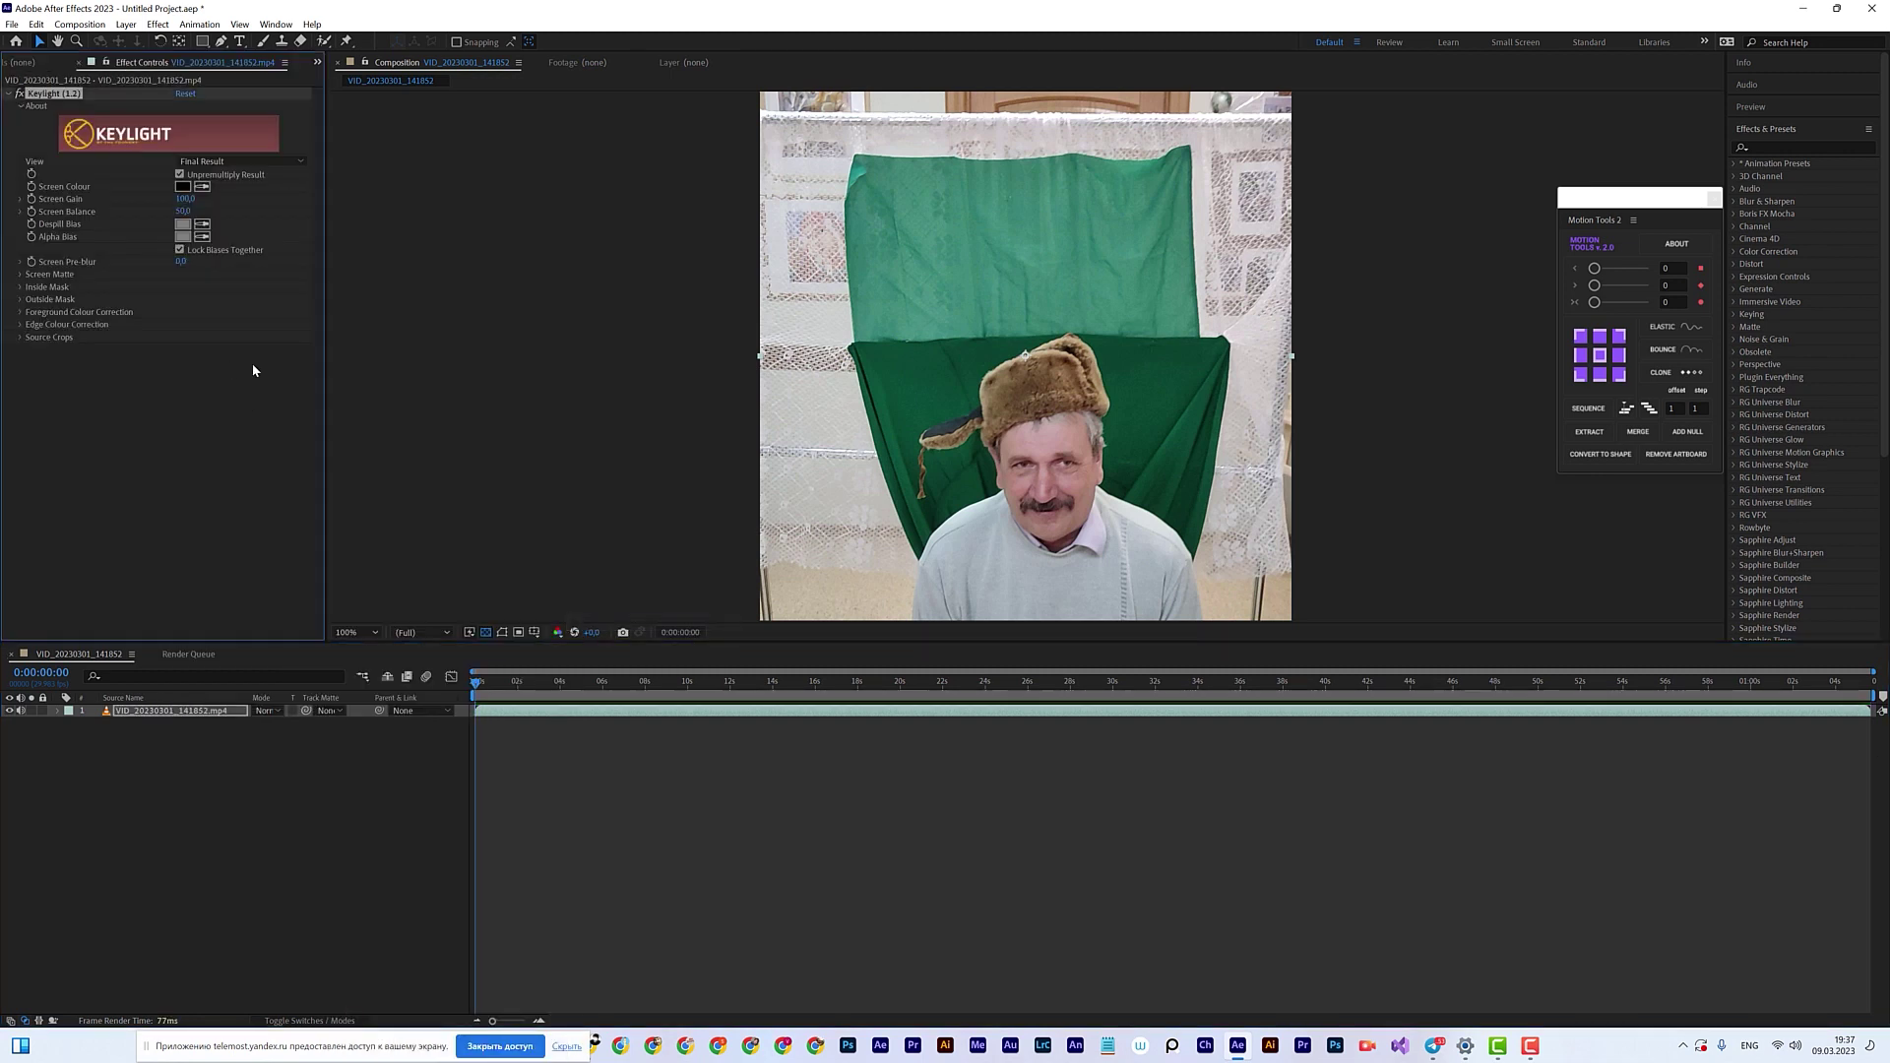
pyautogui.click(19, 300)
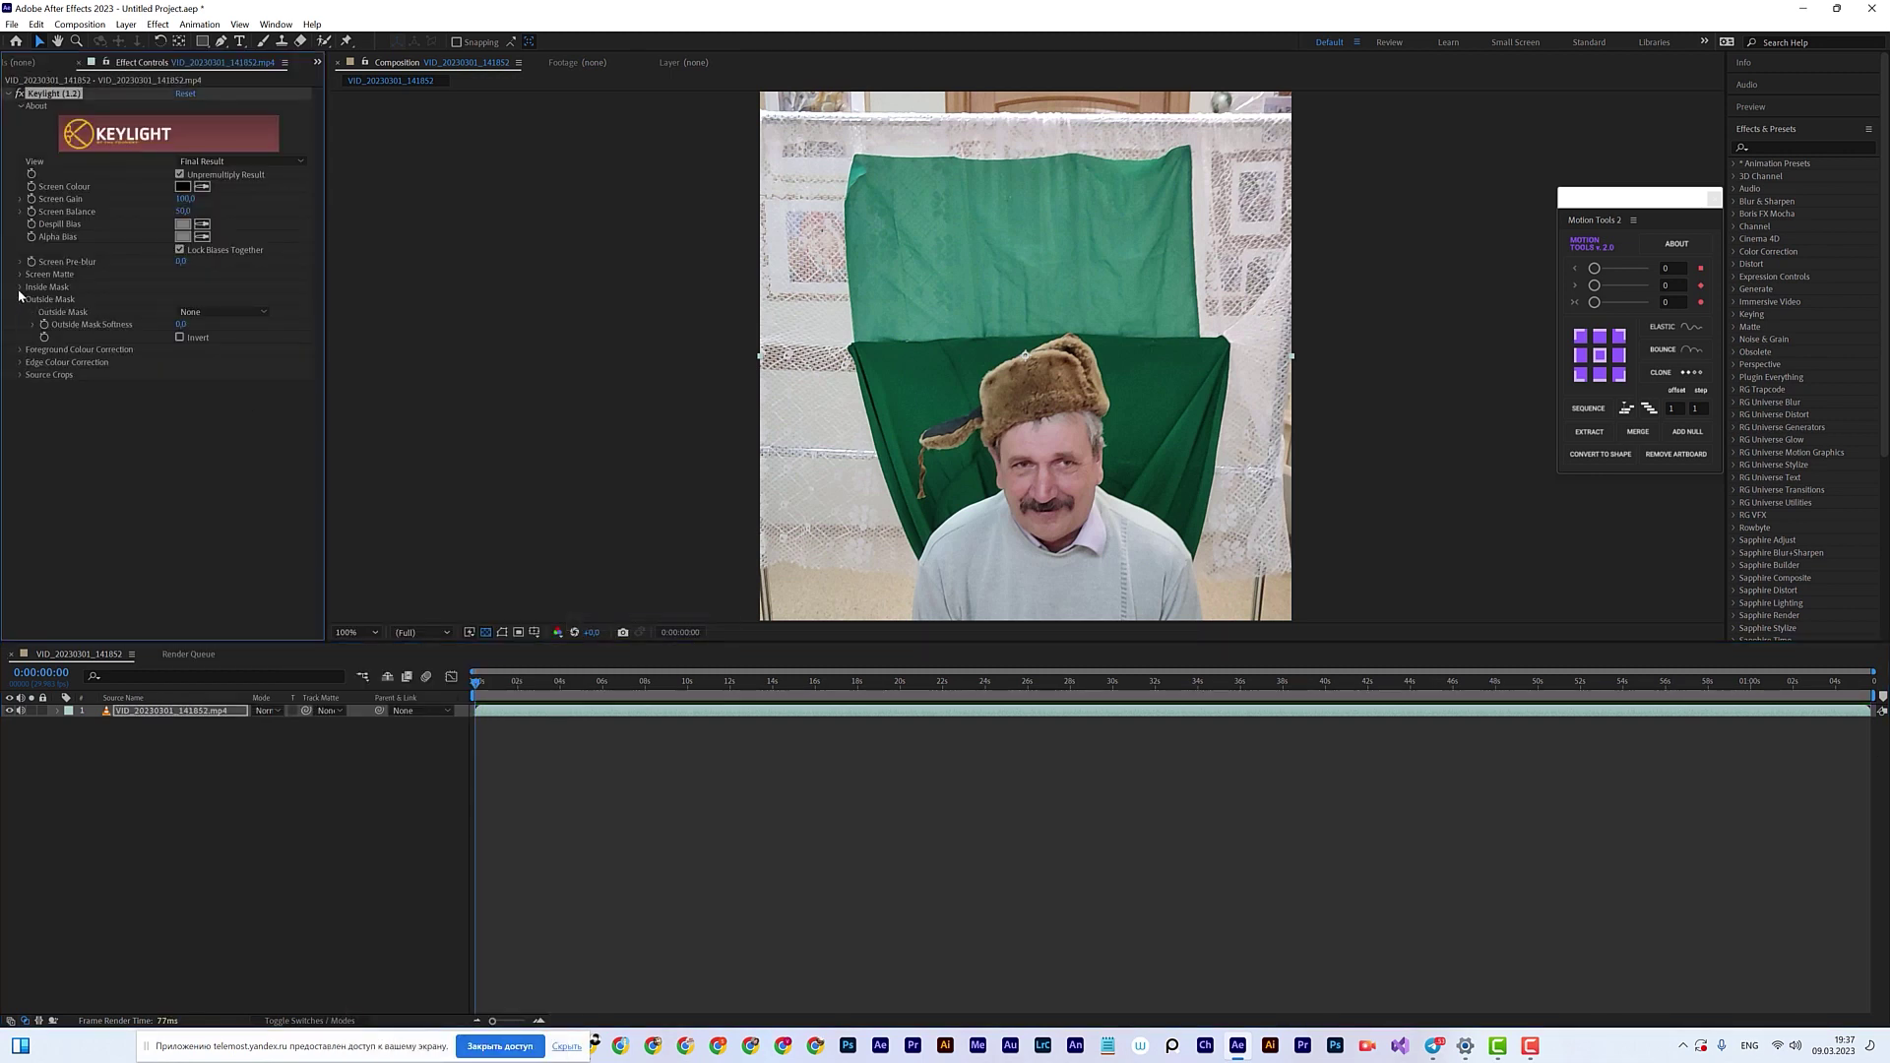
pyautogui.click(18, 287)
pyautogui.click(20, 275)
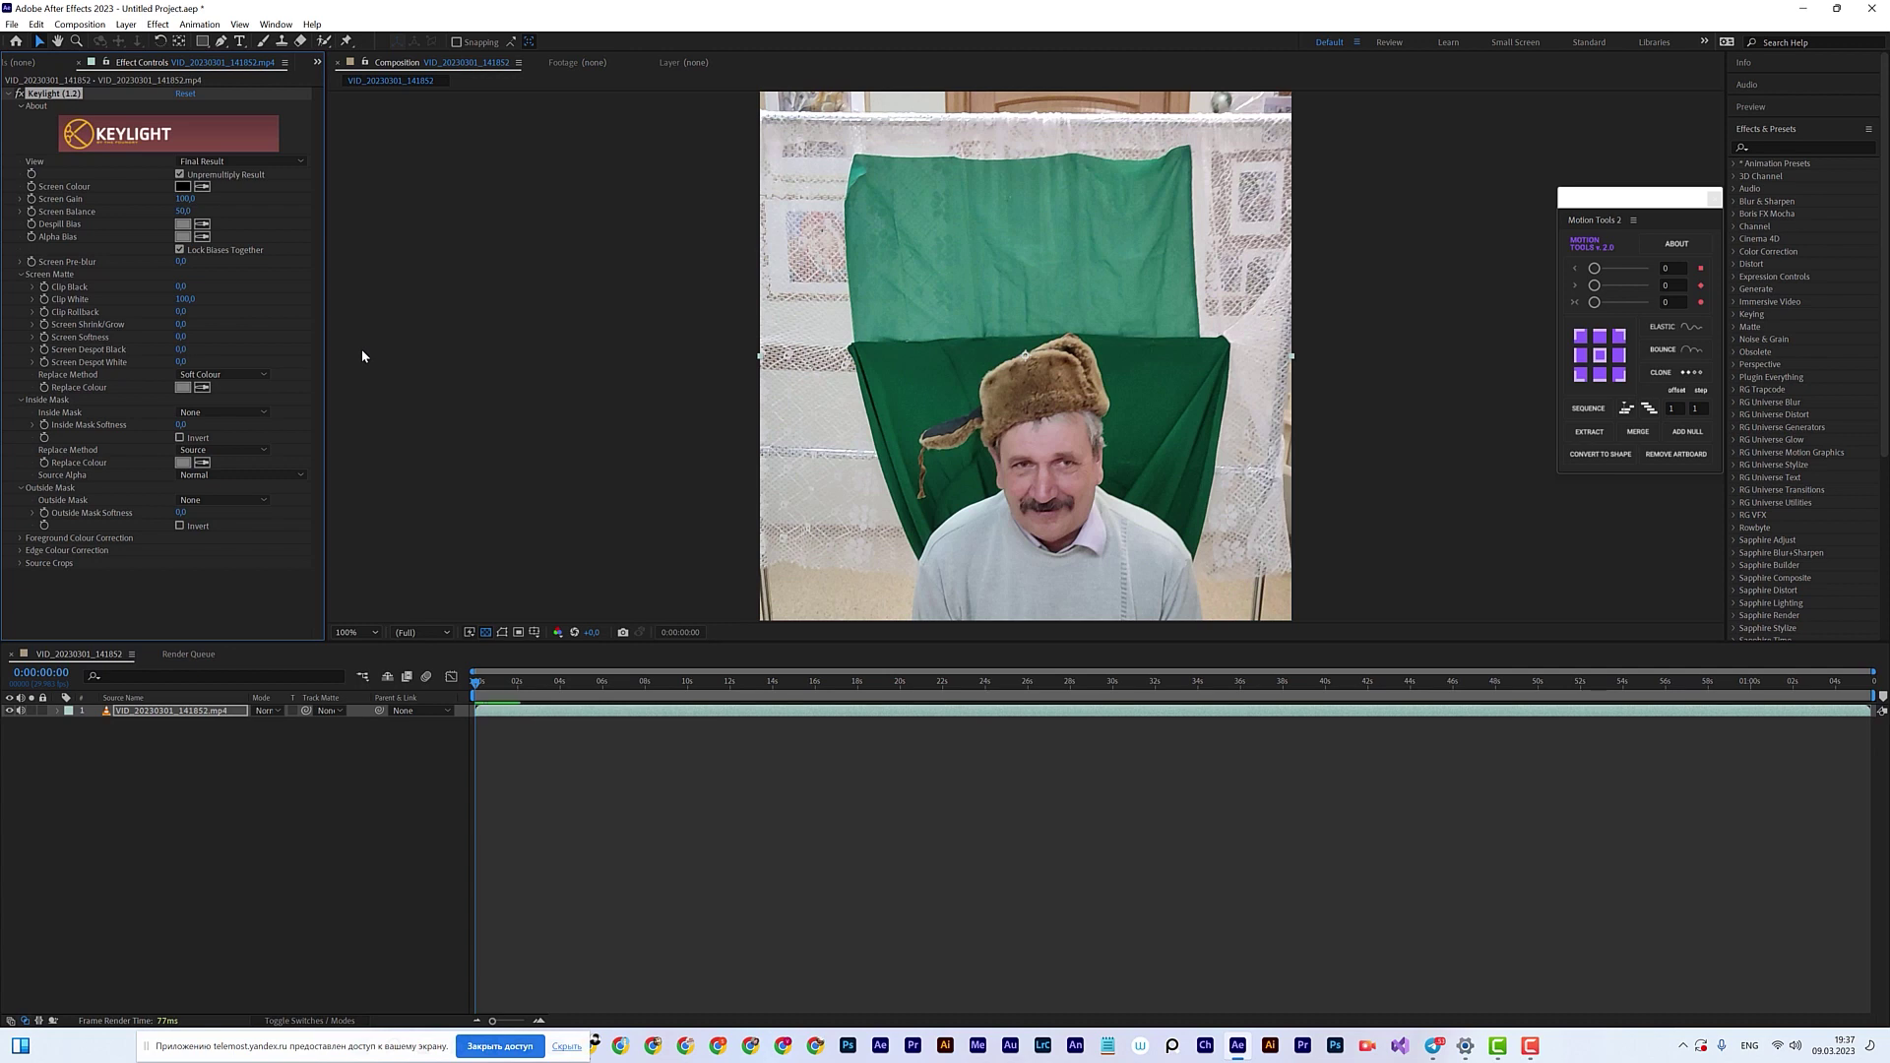
pyautogui.press('Delete')
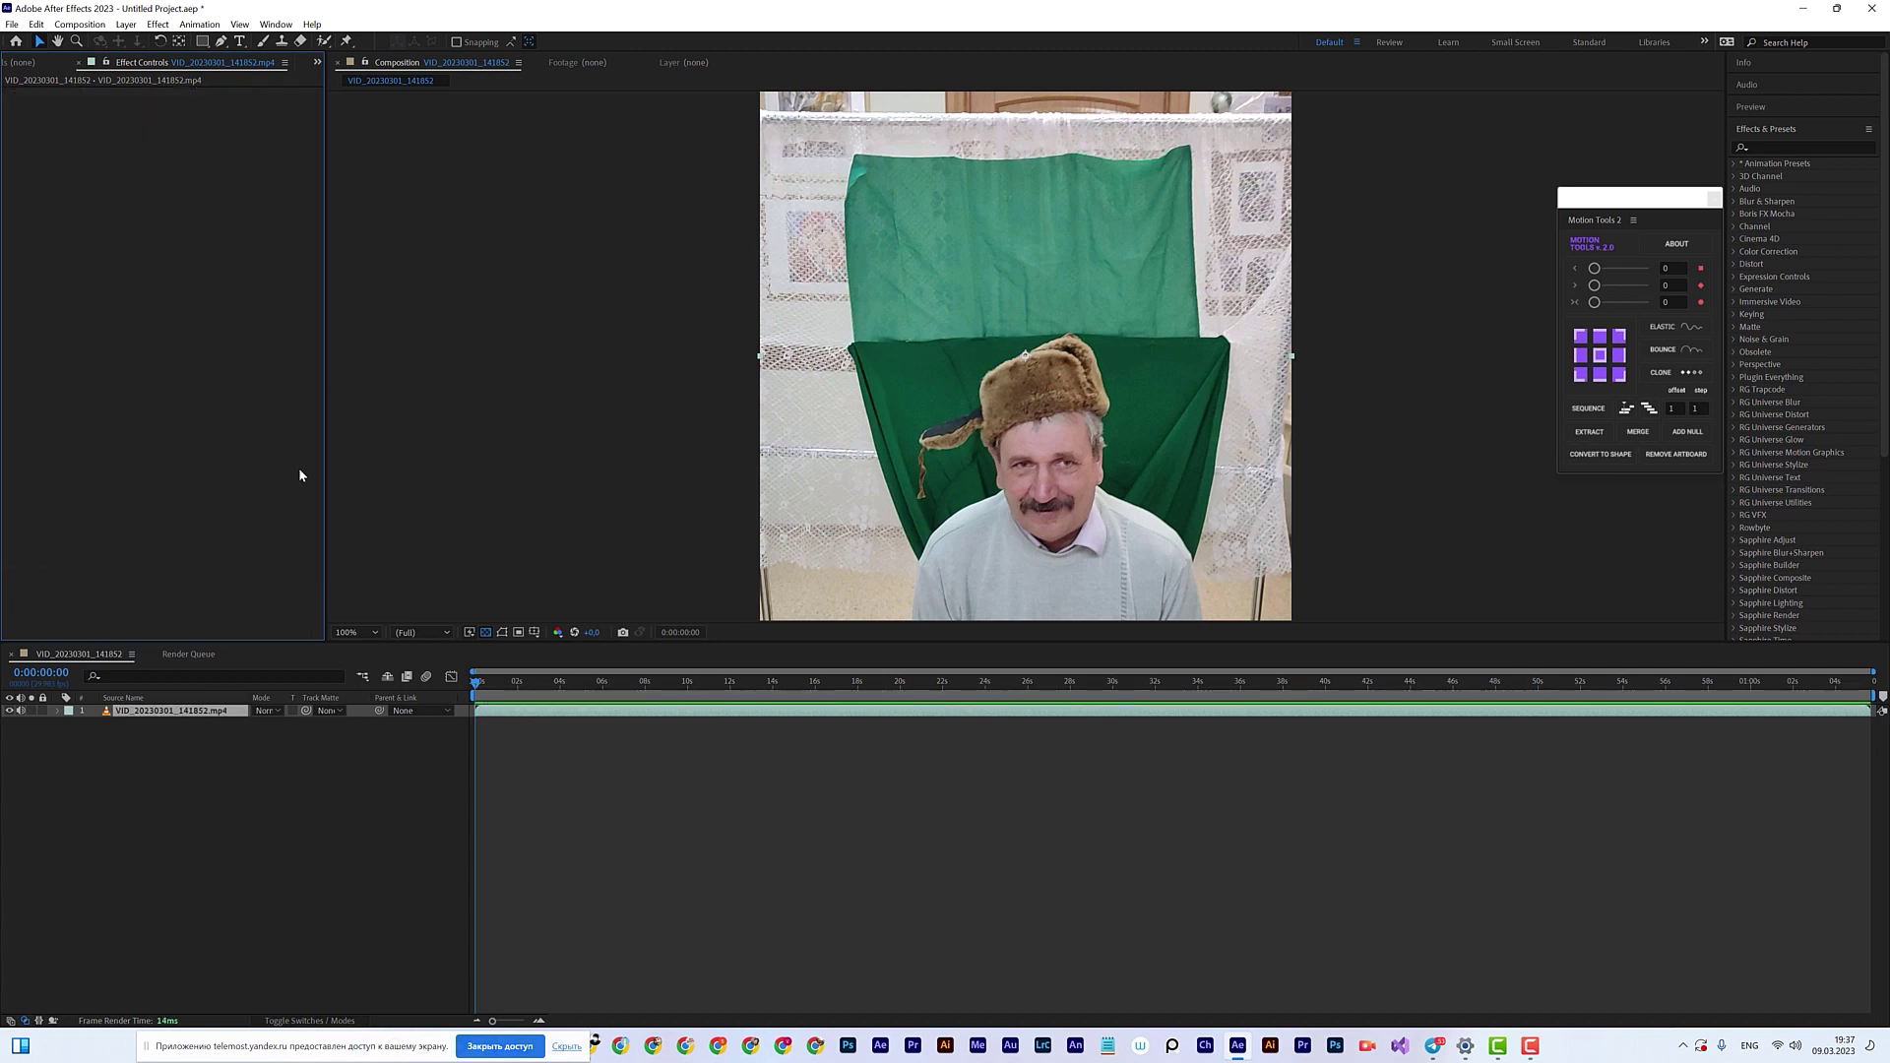
# Step: Apply the Color Range keying effect to the video layer and sample the dark green lower cloth as the key color
pyautogui.rightClick(148, 712)
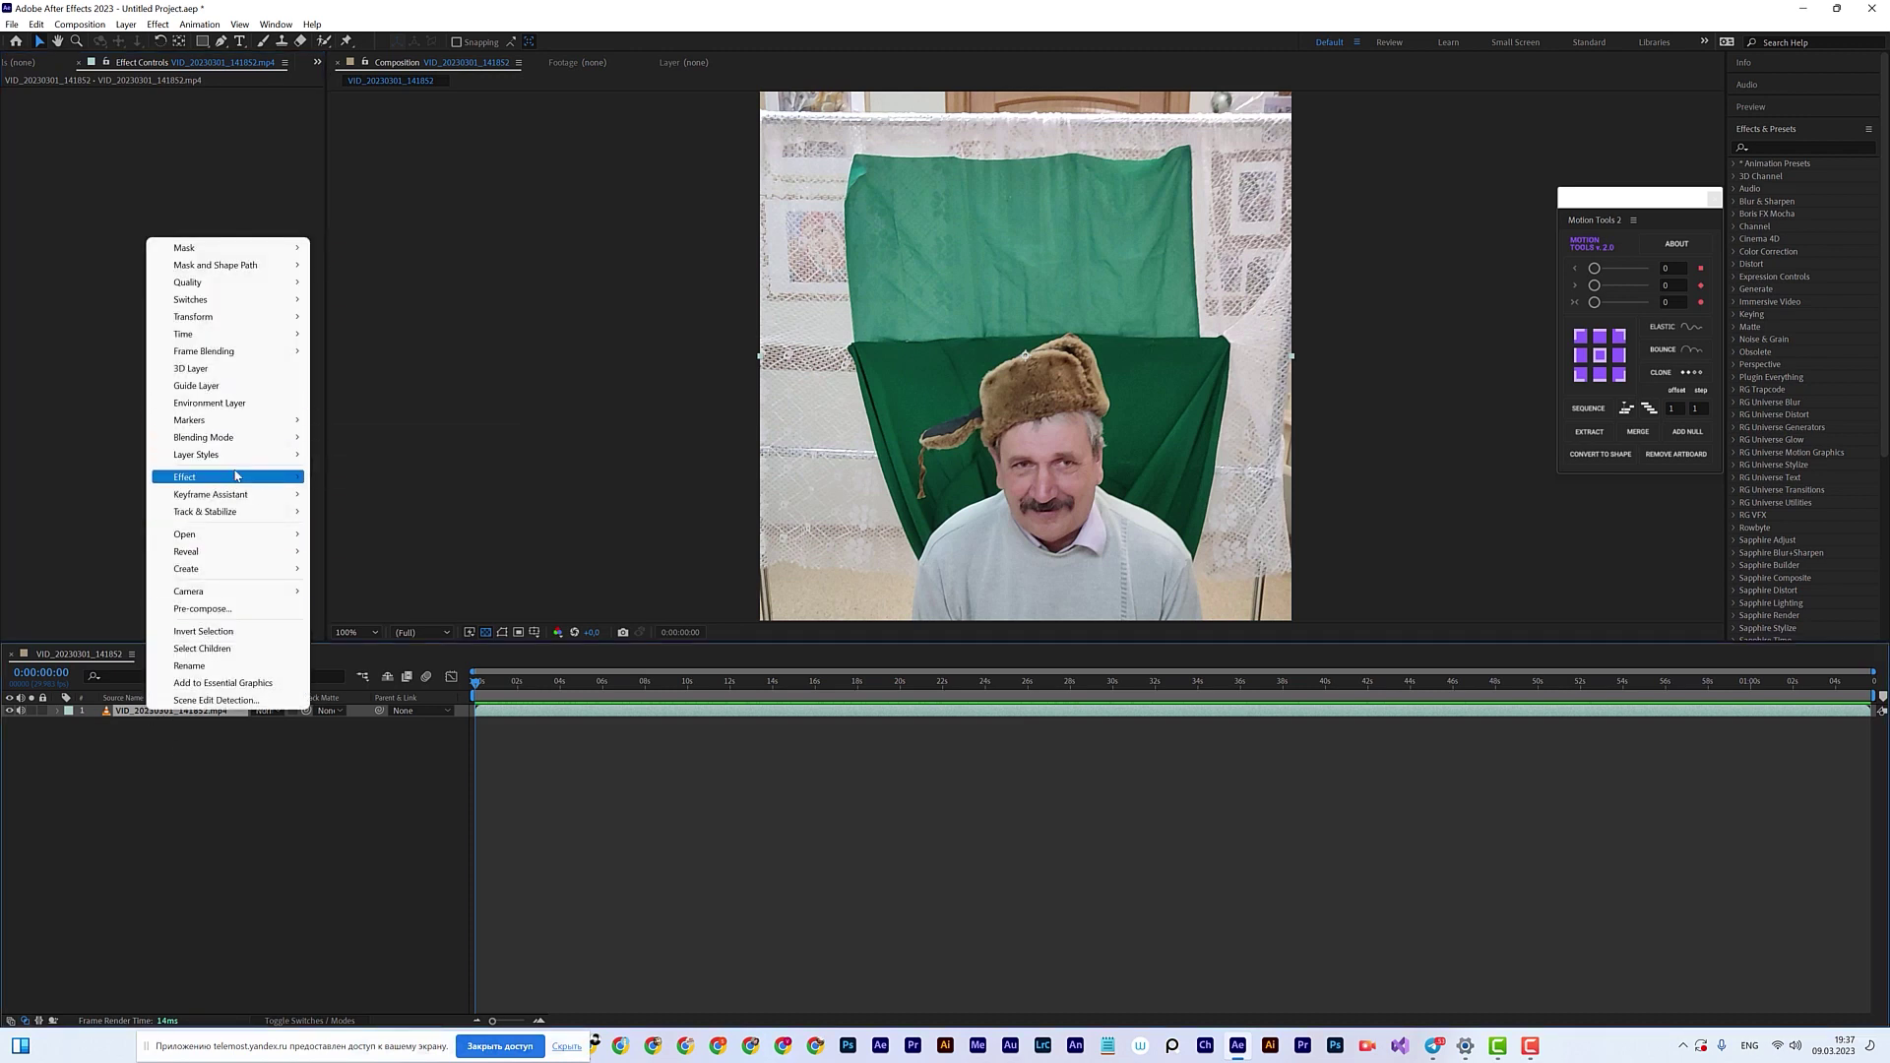
pyautogui.moveTo(236, 476)
pyautogui.moveTo(382, 485)
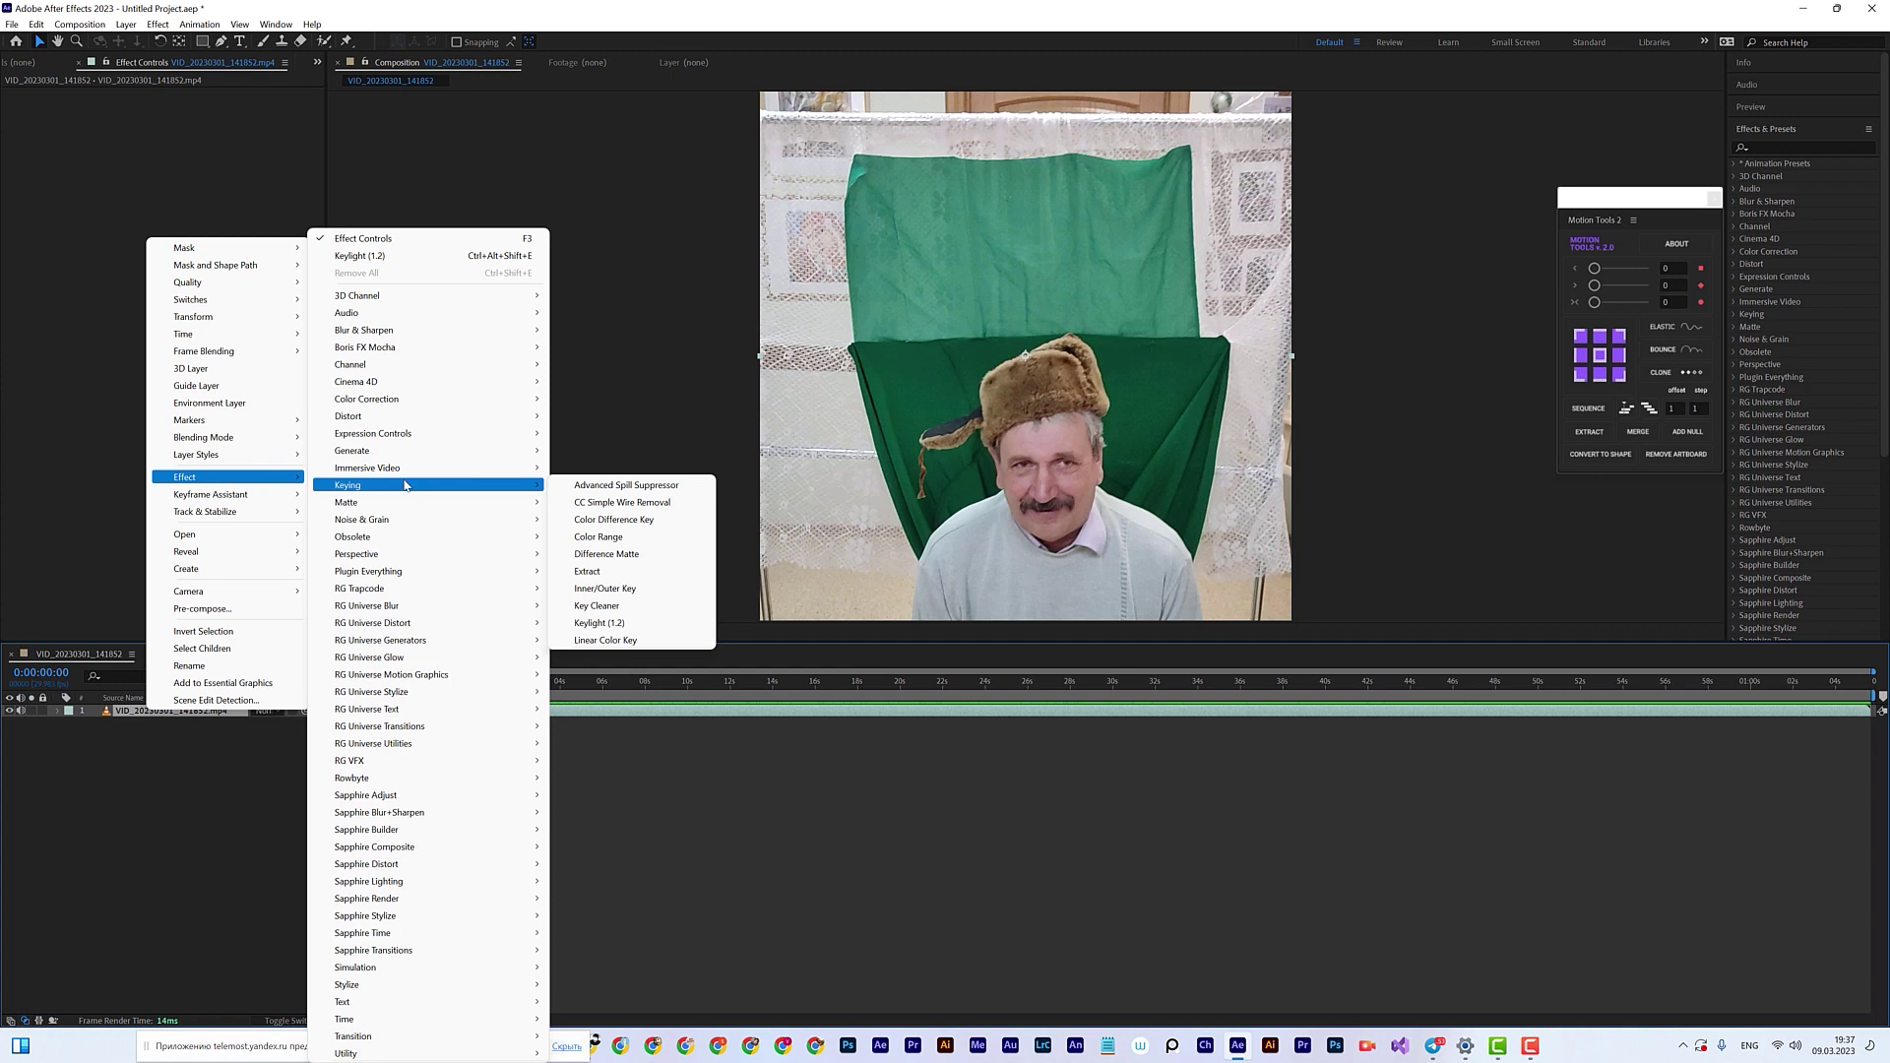
pyautogui.click(614, 541)
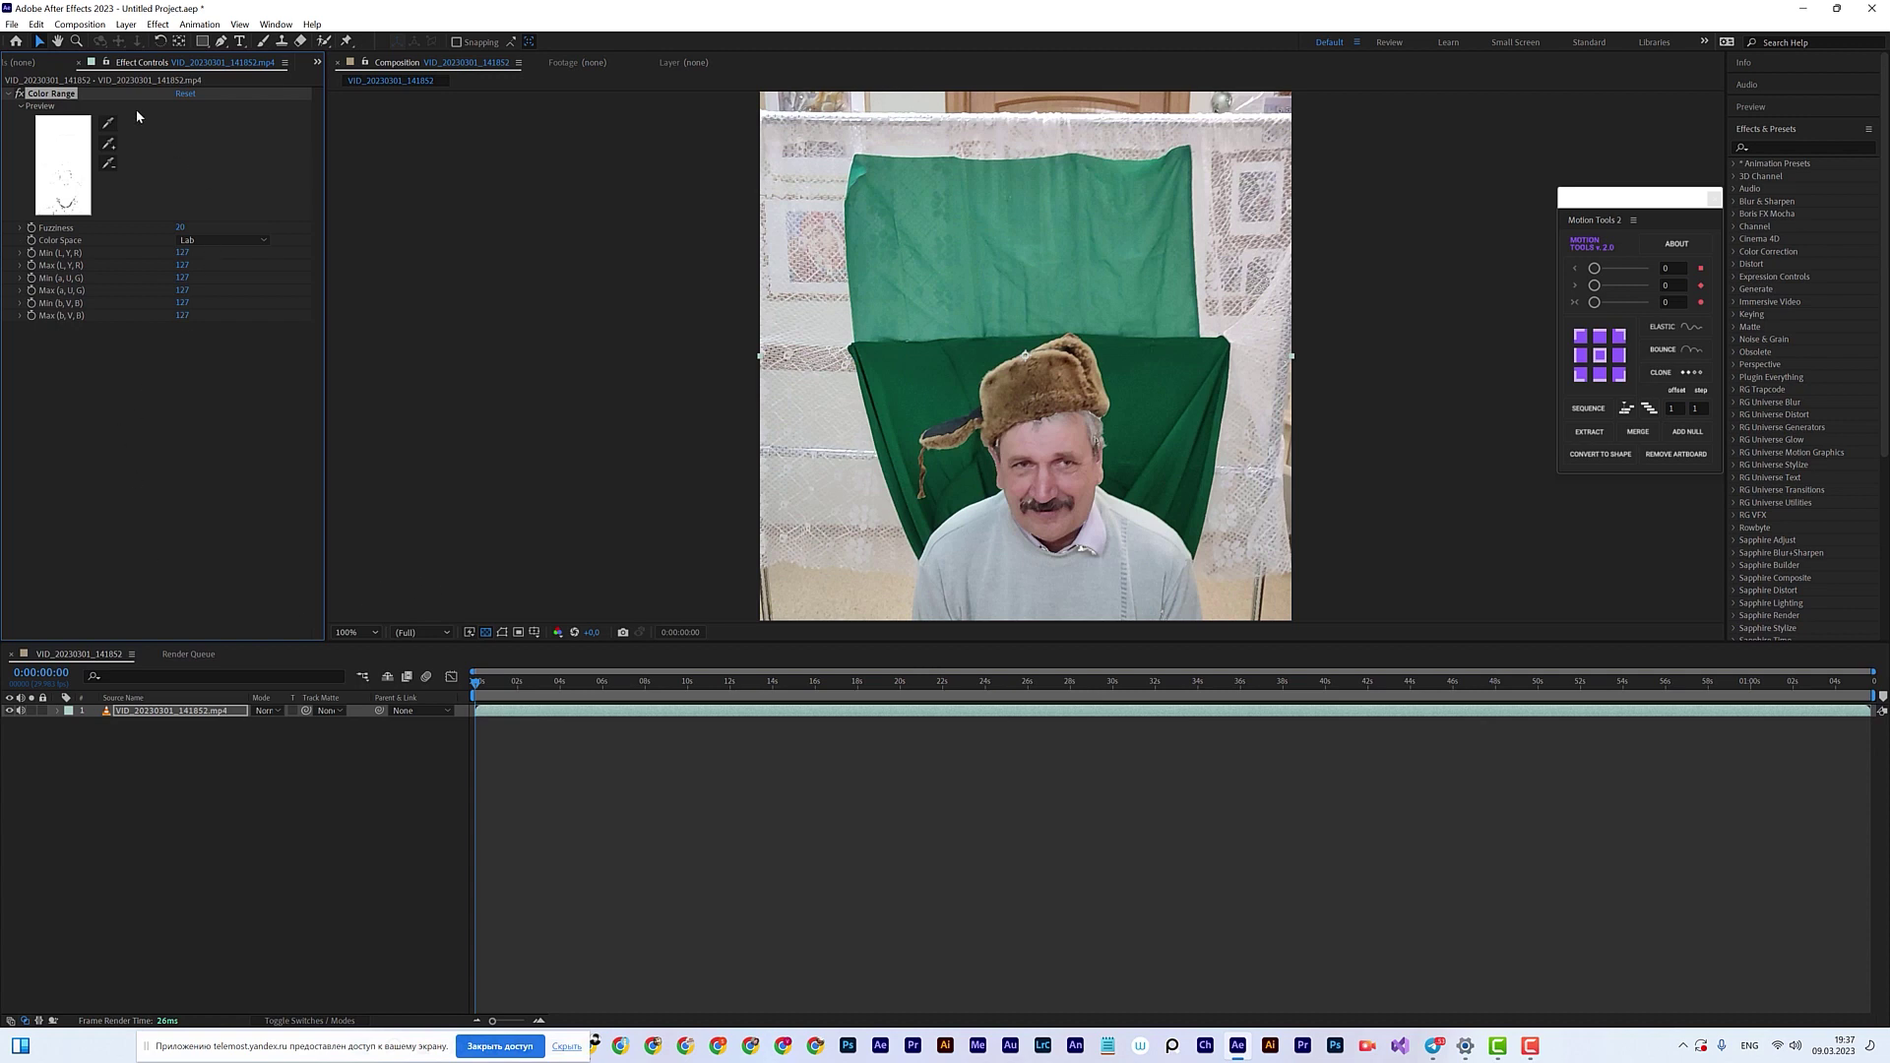
pyautogui.click(110, 126)
pyautogui.click(923, 371)
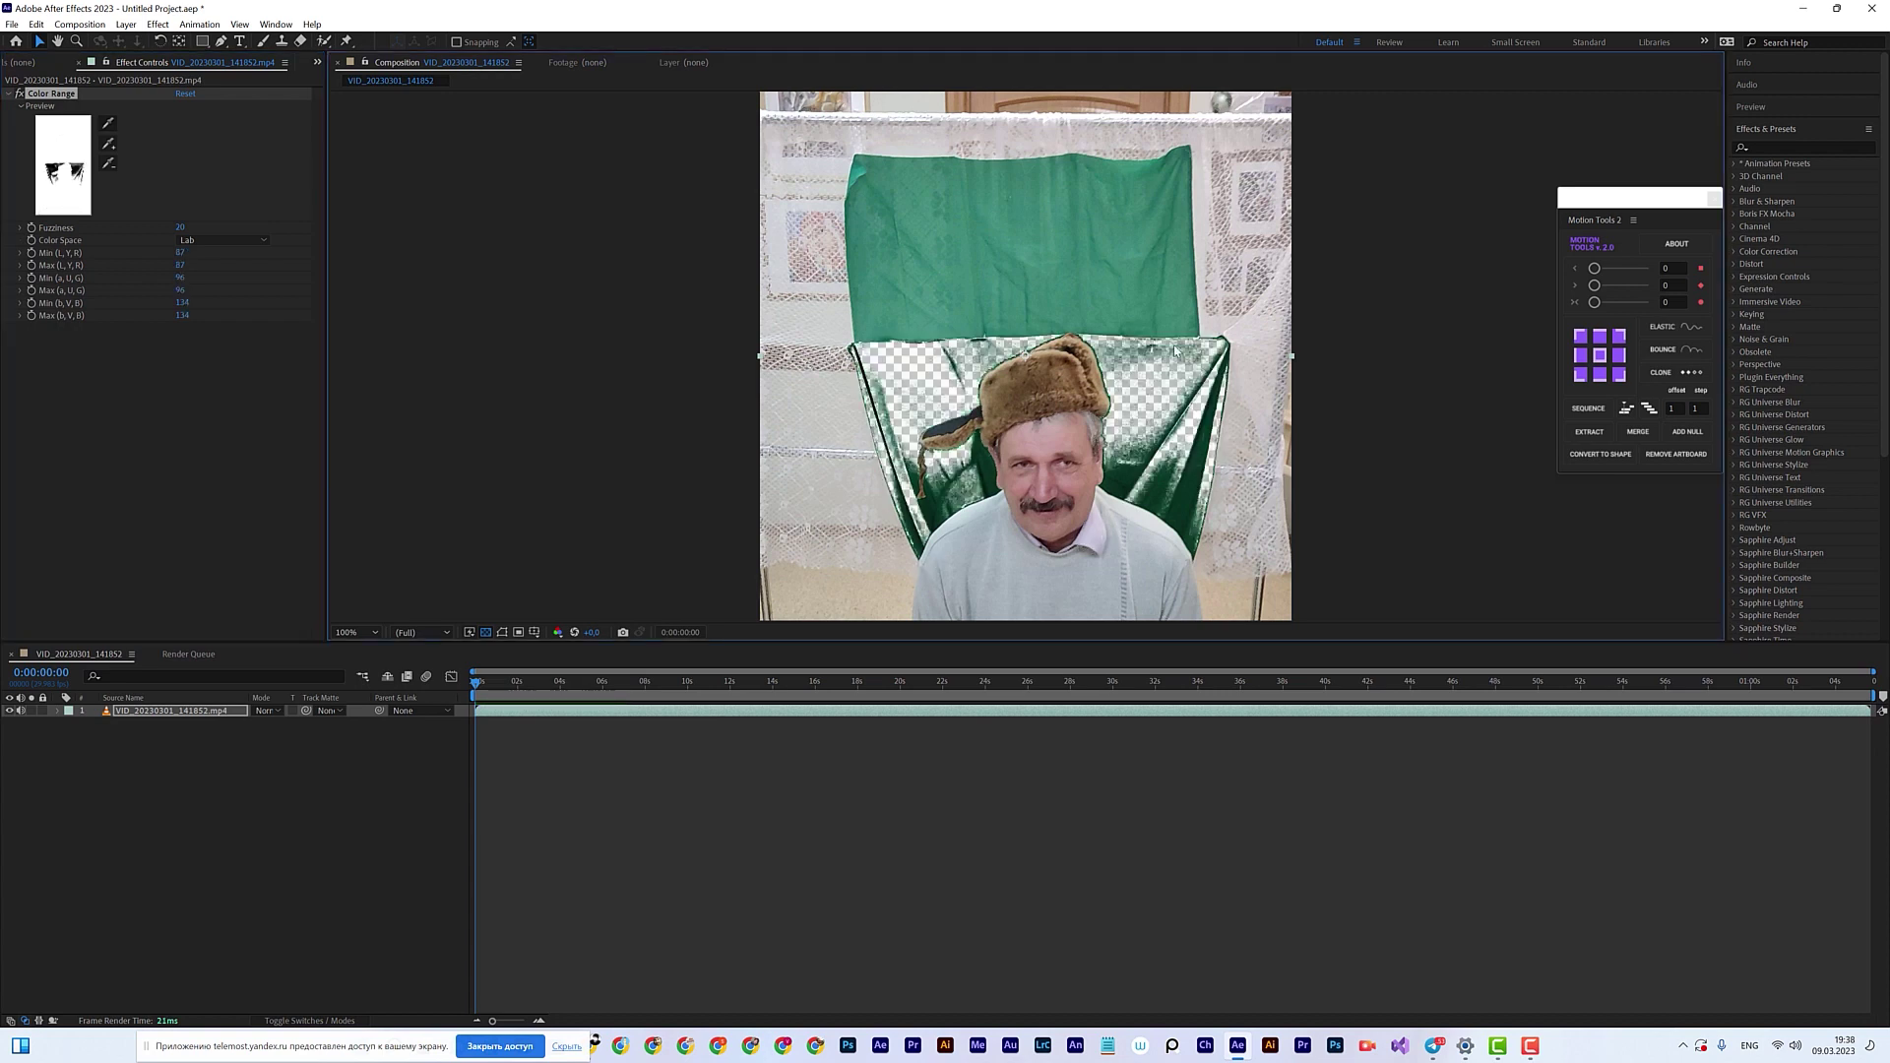
# Step: Add the lighter upper cloth, the dark folds of the lower cloth and the remaining upper patches to the Color Range key
pyautogui.click(109, 144)
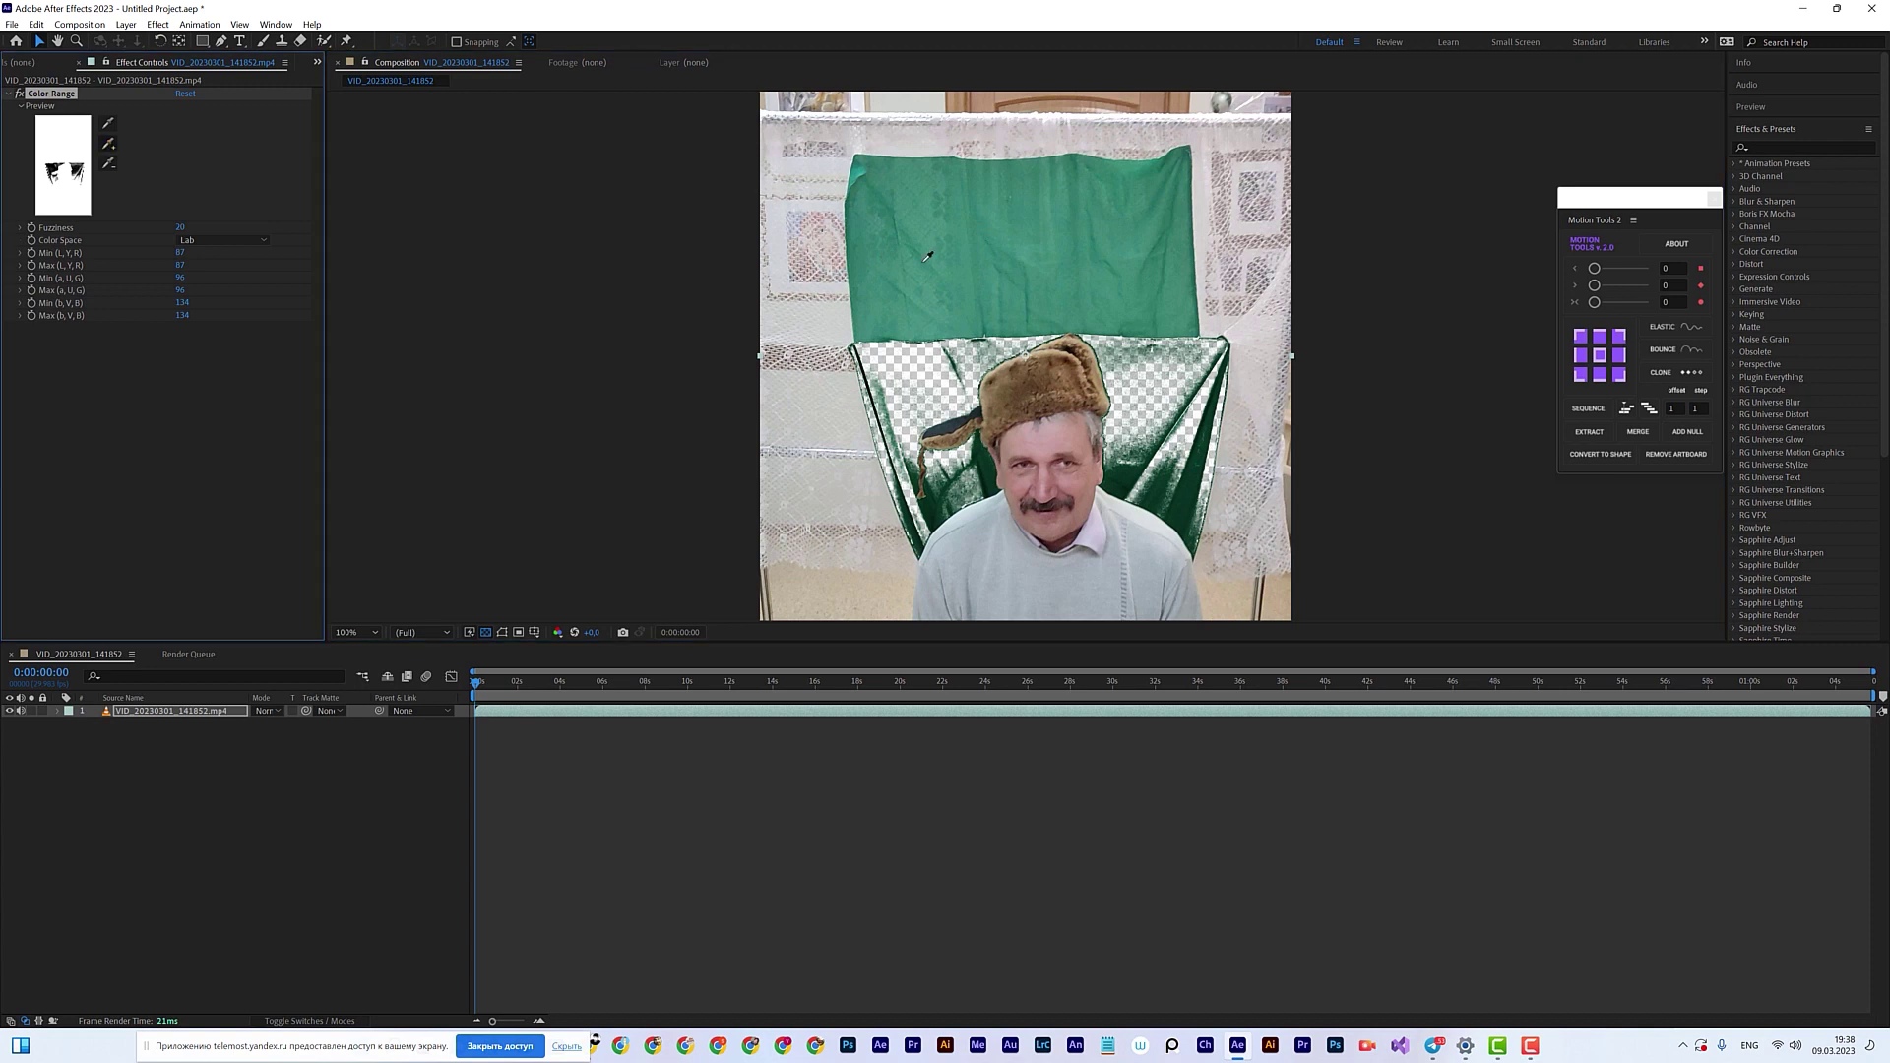
pyautogui.click(977, 261)
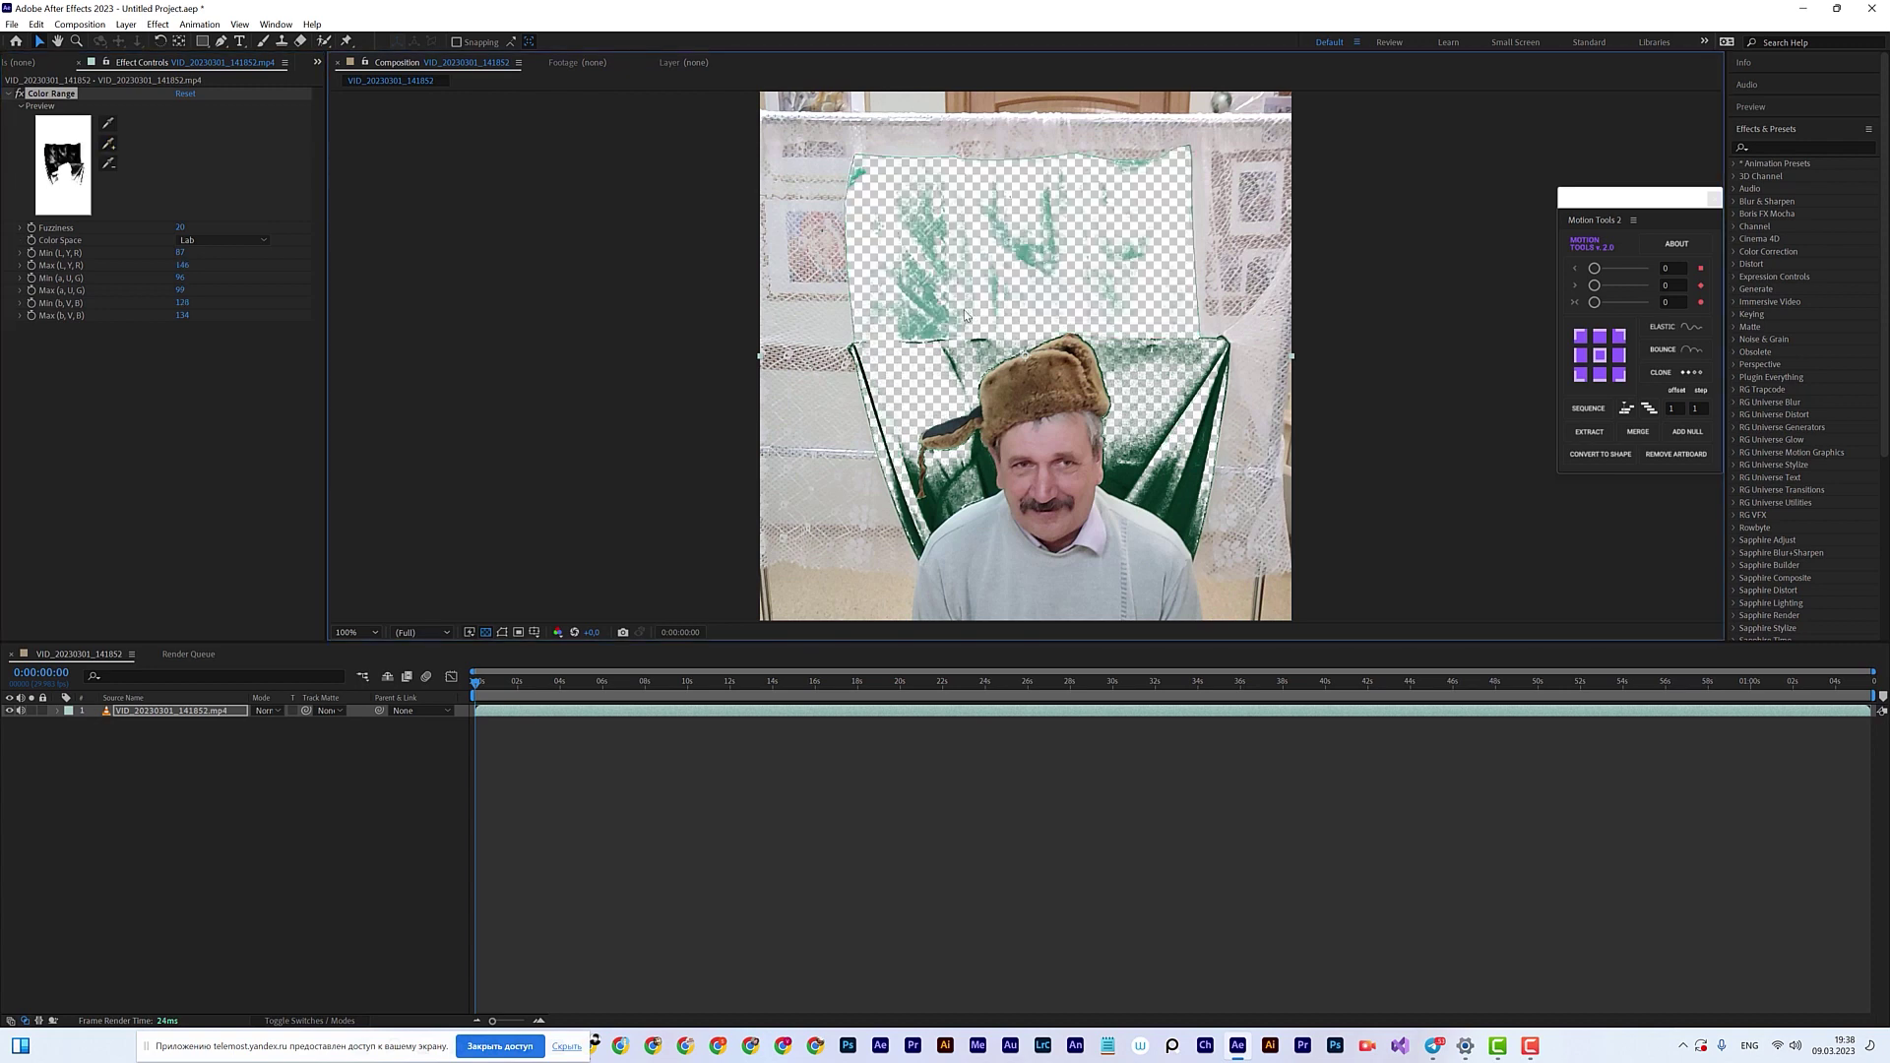
pyautogui.click(108, 144)
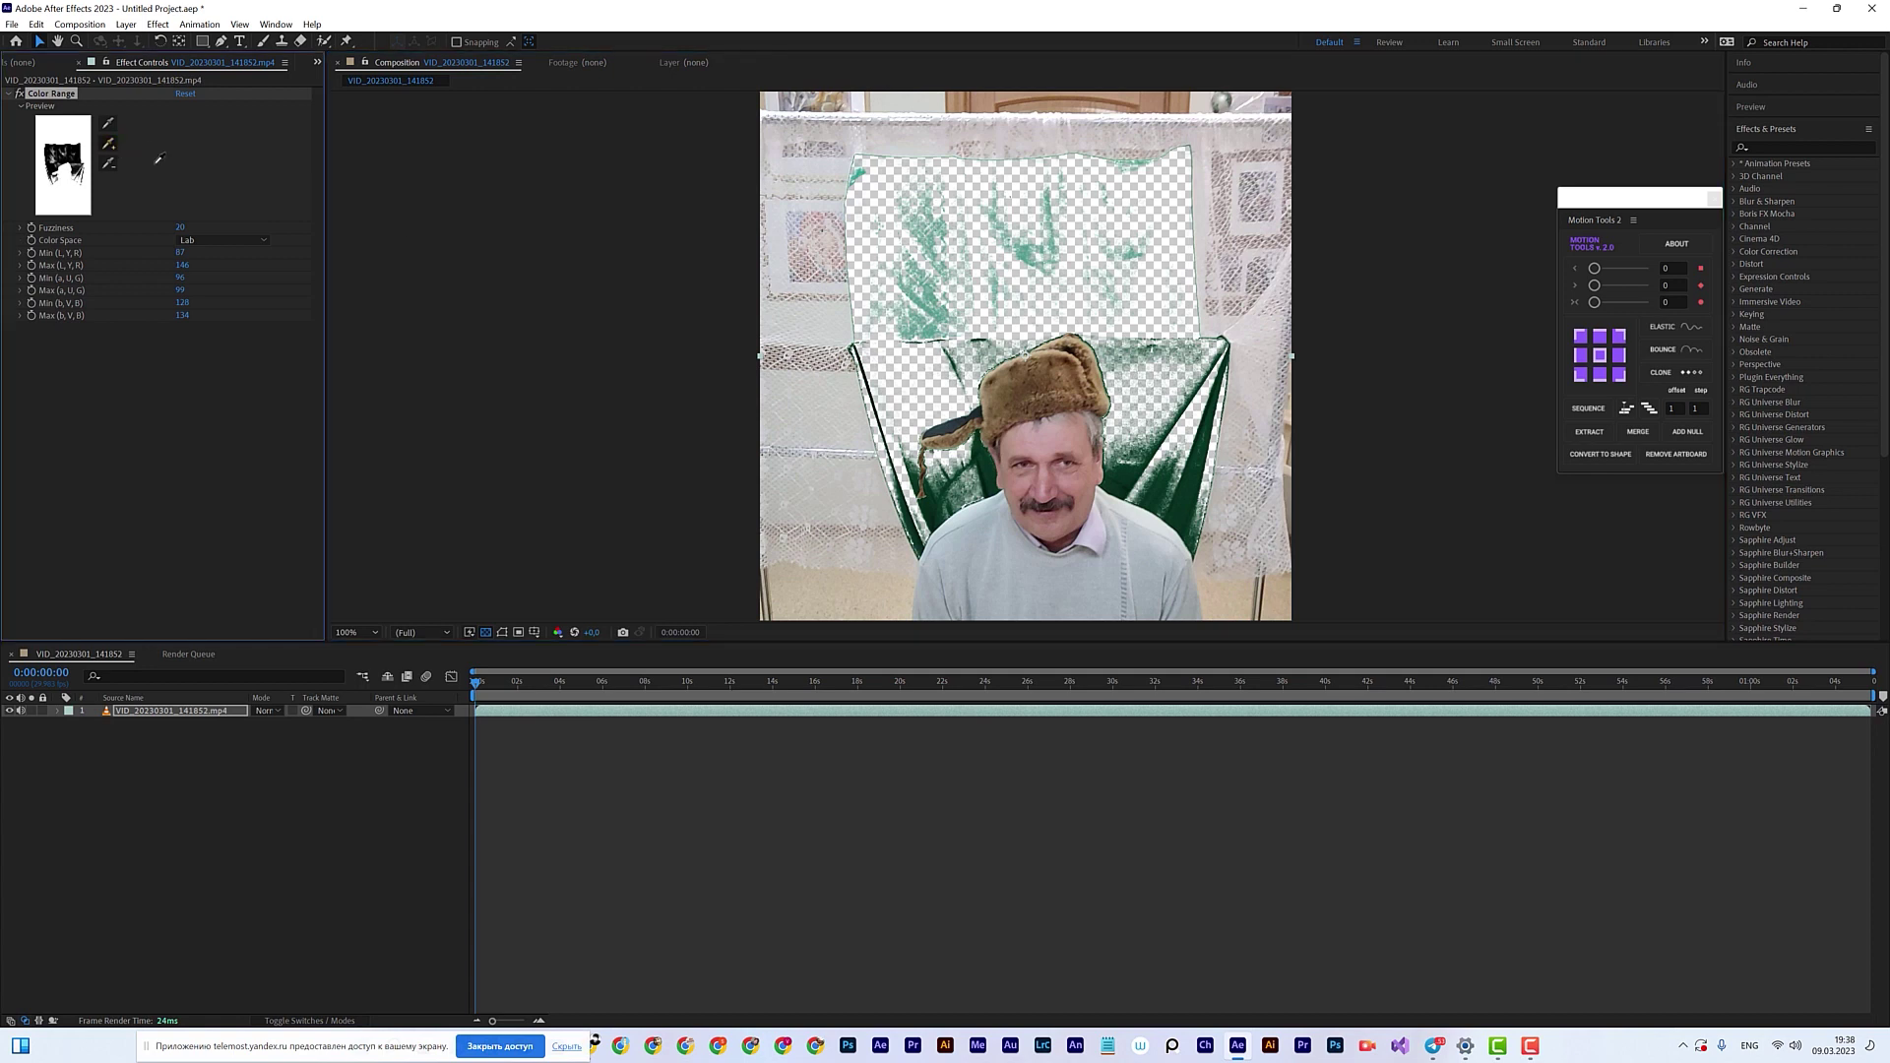
pyautogui.click(955, 486)
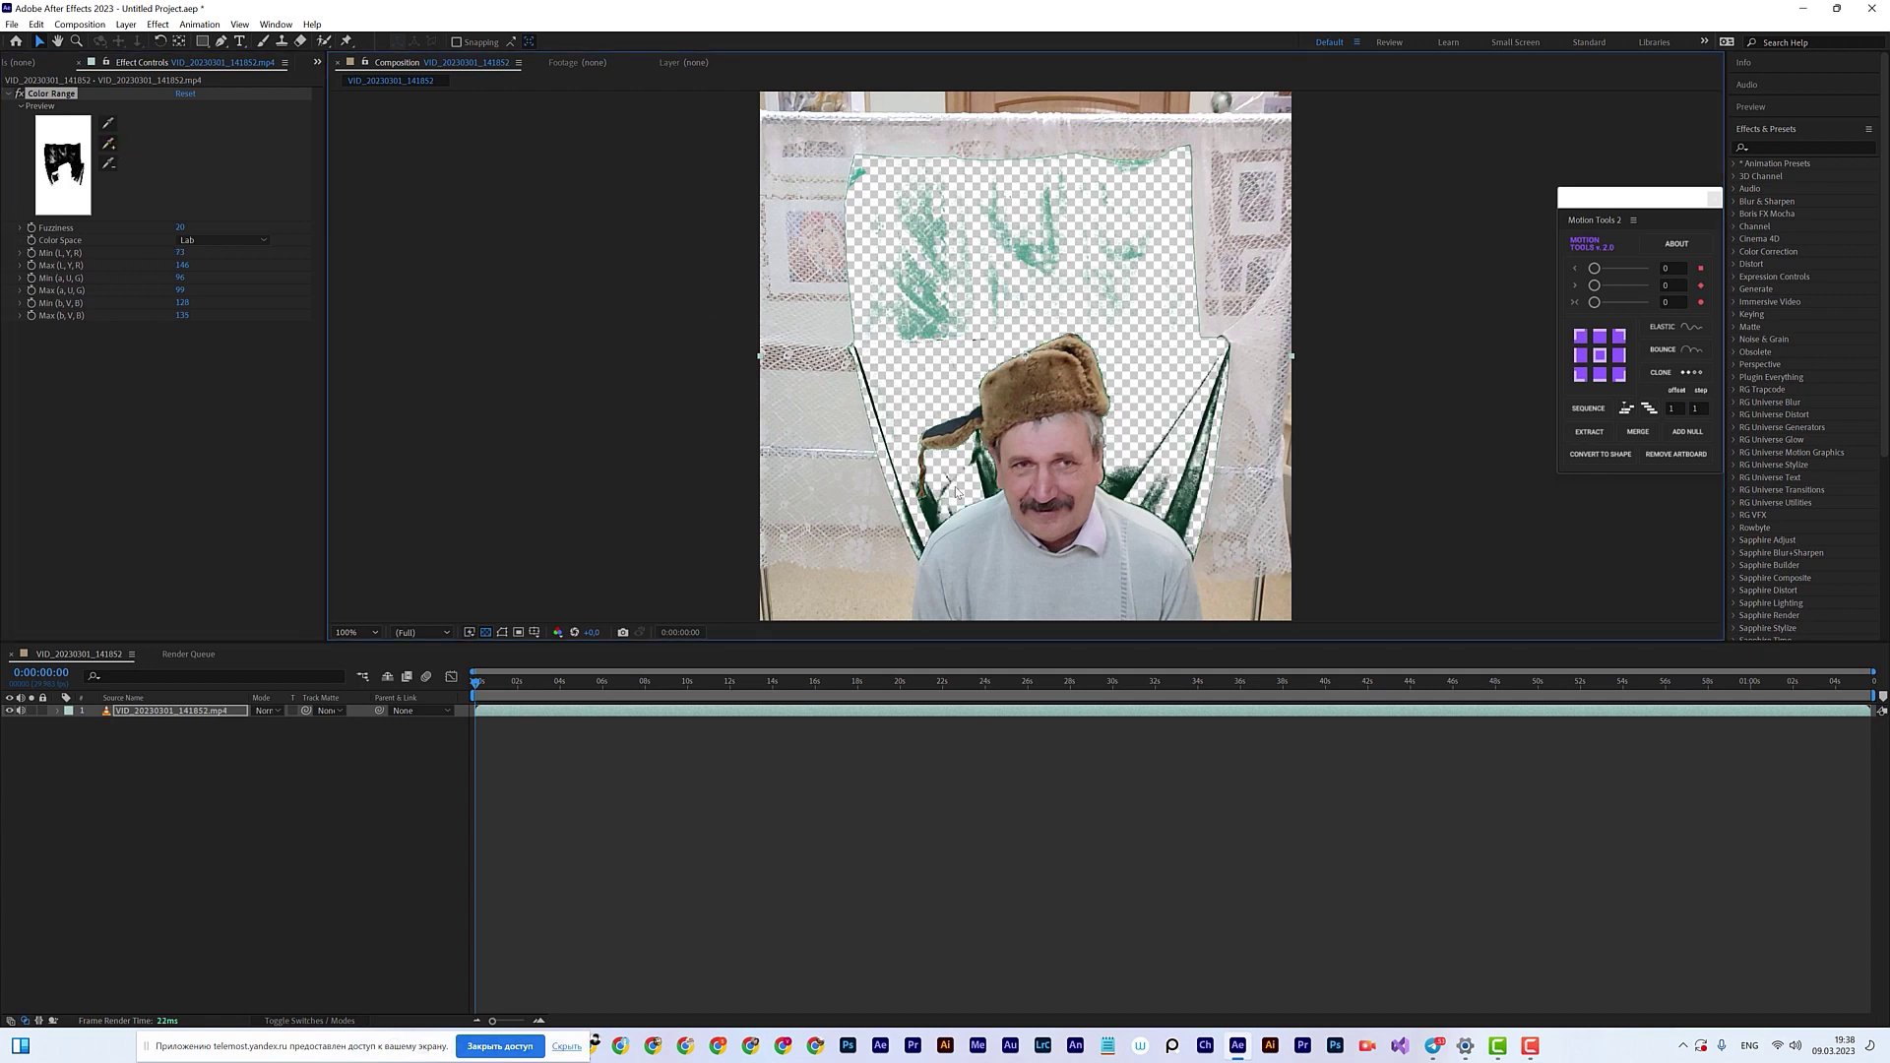
pyautogui.click(108, 146)
pyautogui.click(925, 227)
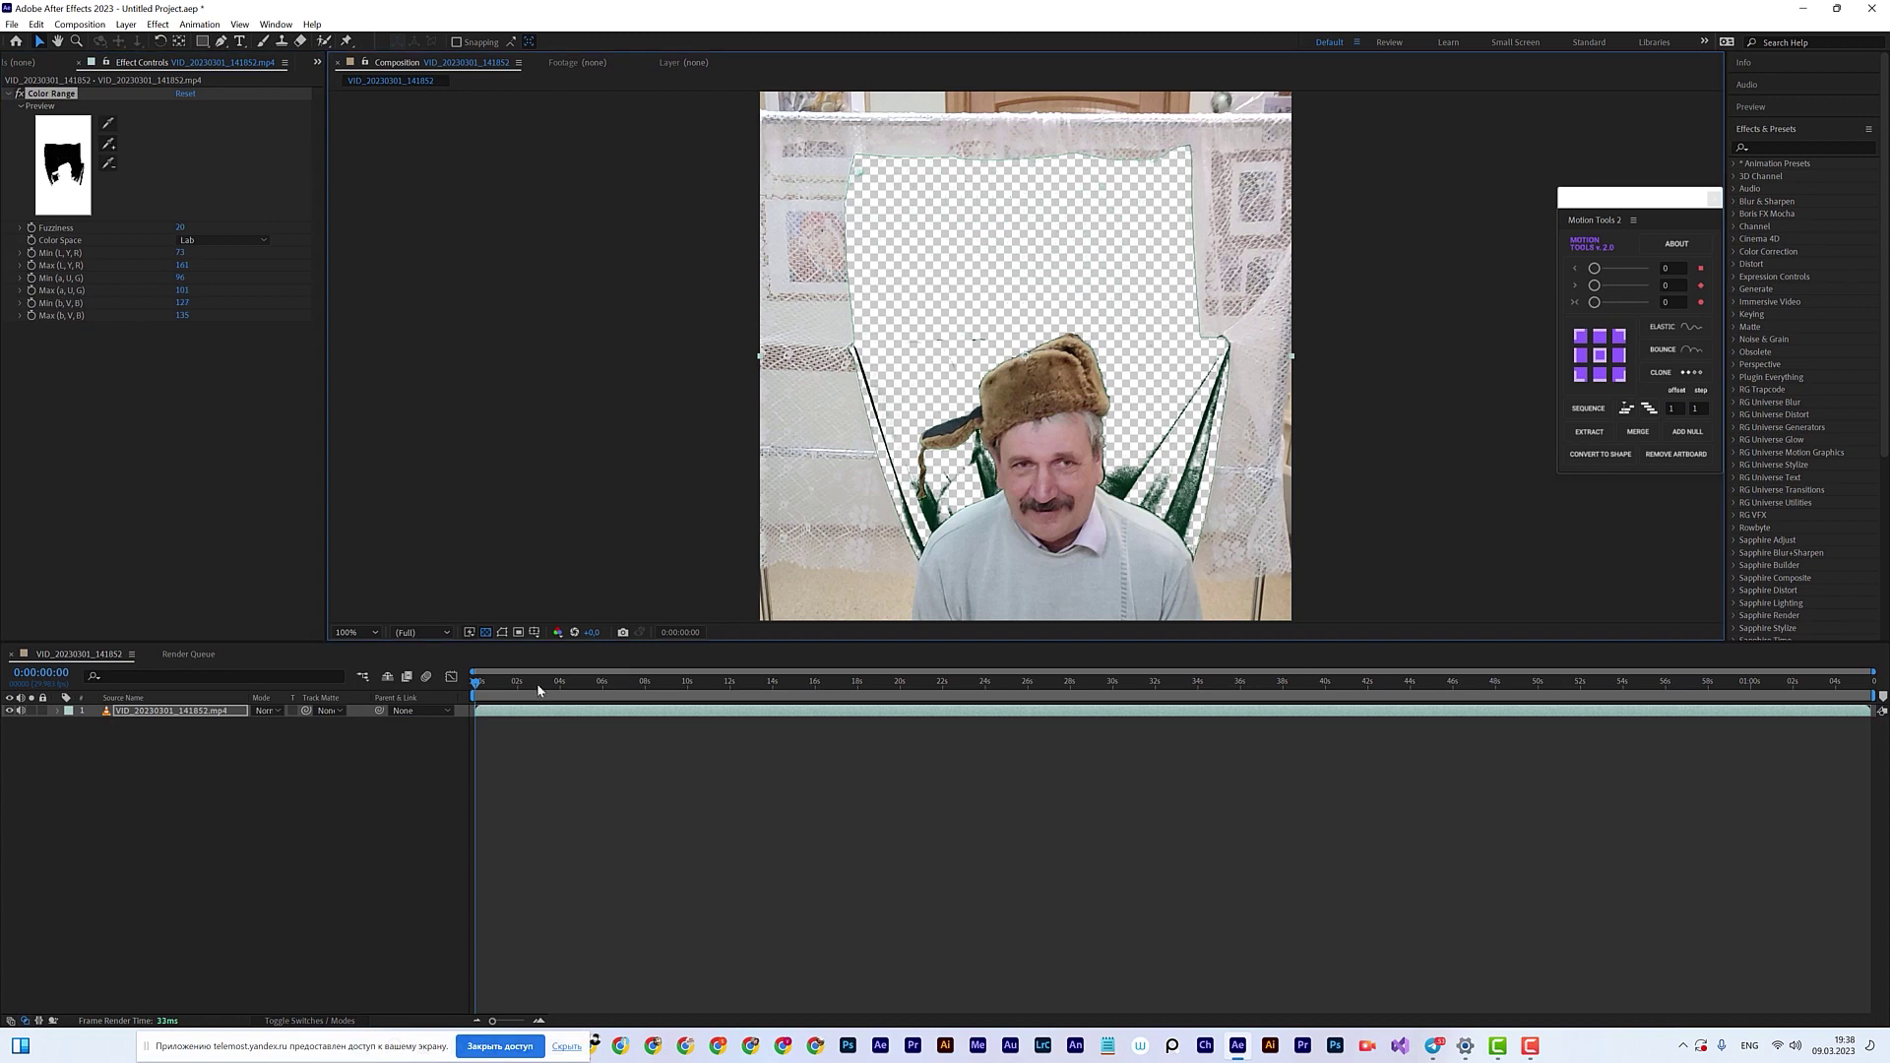
# Step: At 0:00:07:07, add the leftover dark green folds beside the man to the Color Range key
pyautogui.moveTo(541, 684); pyautogui.dragTo(630, 703)
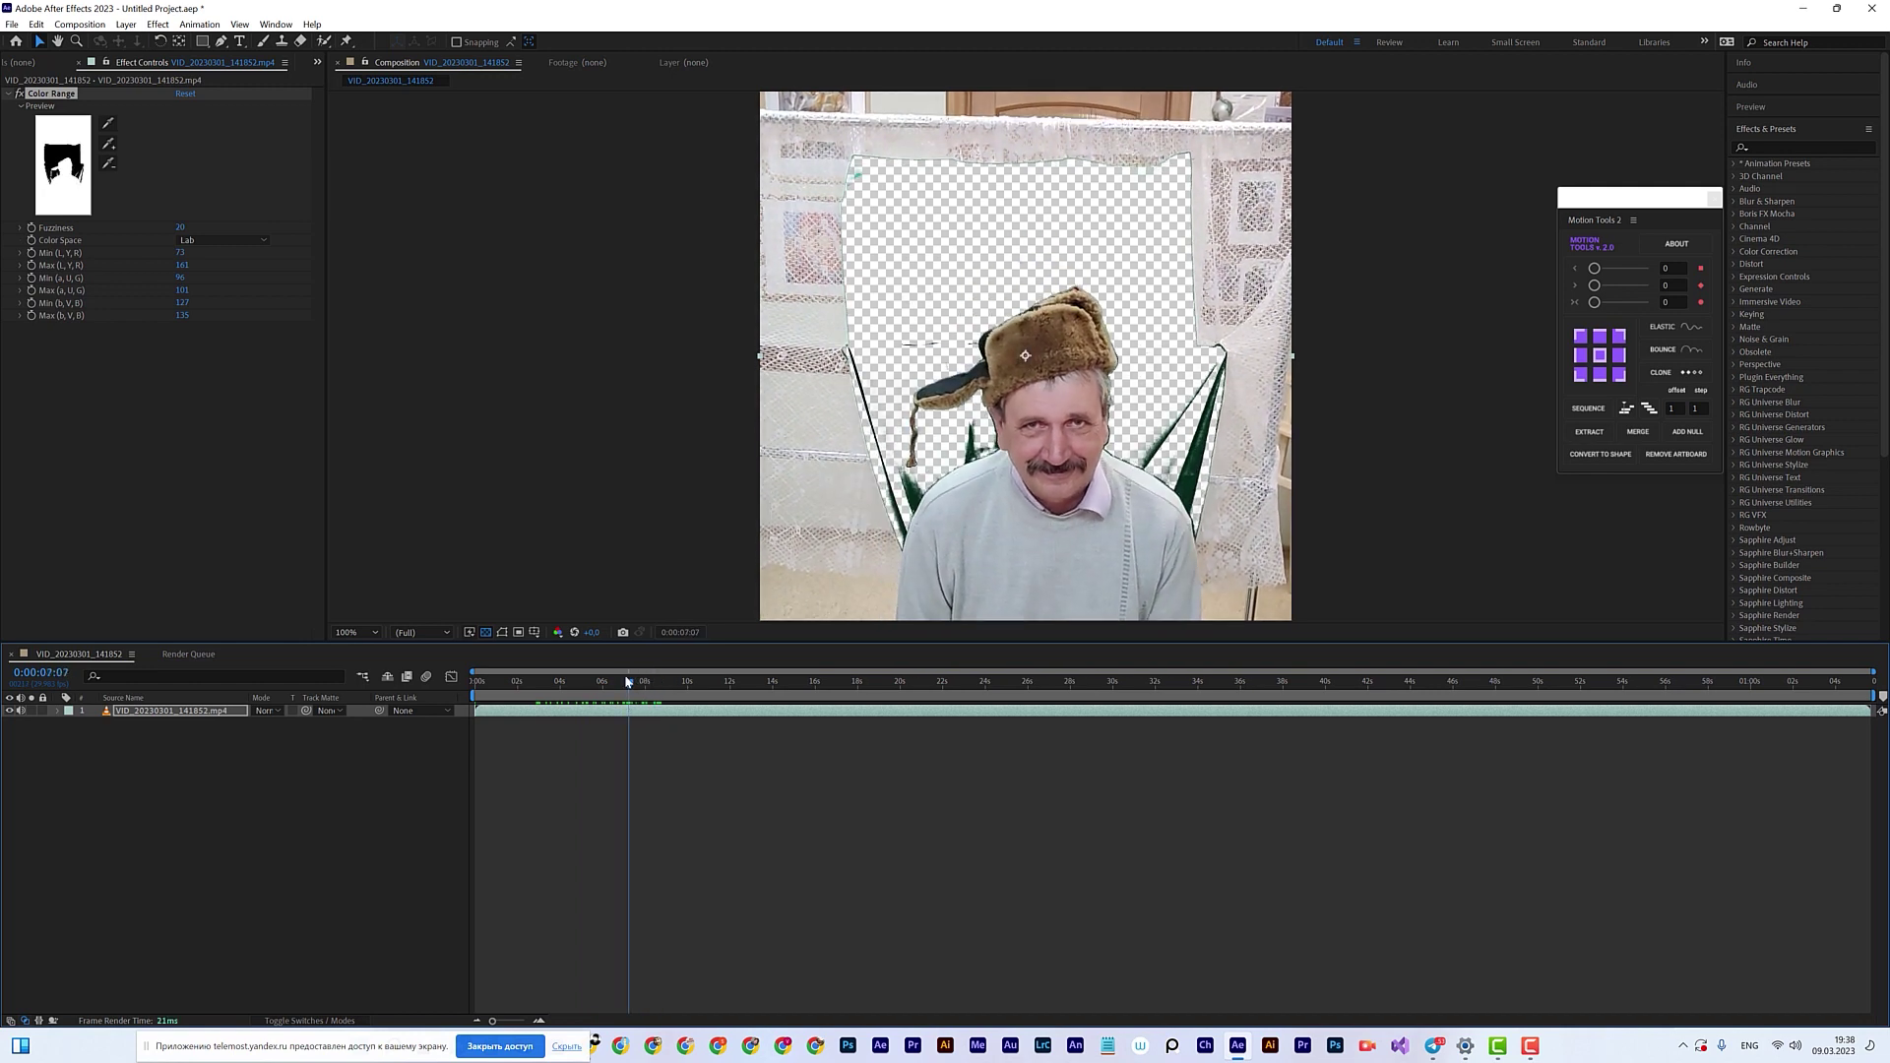
pyautogui.click(110, 146)
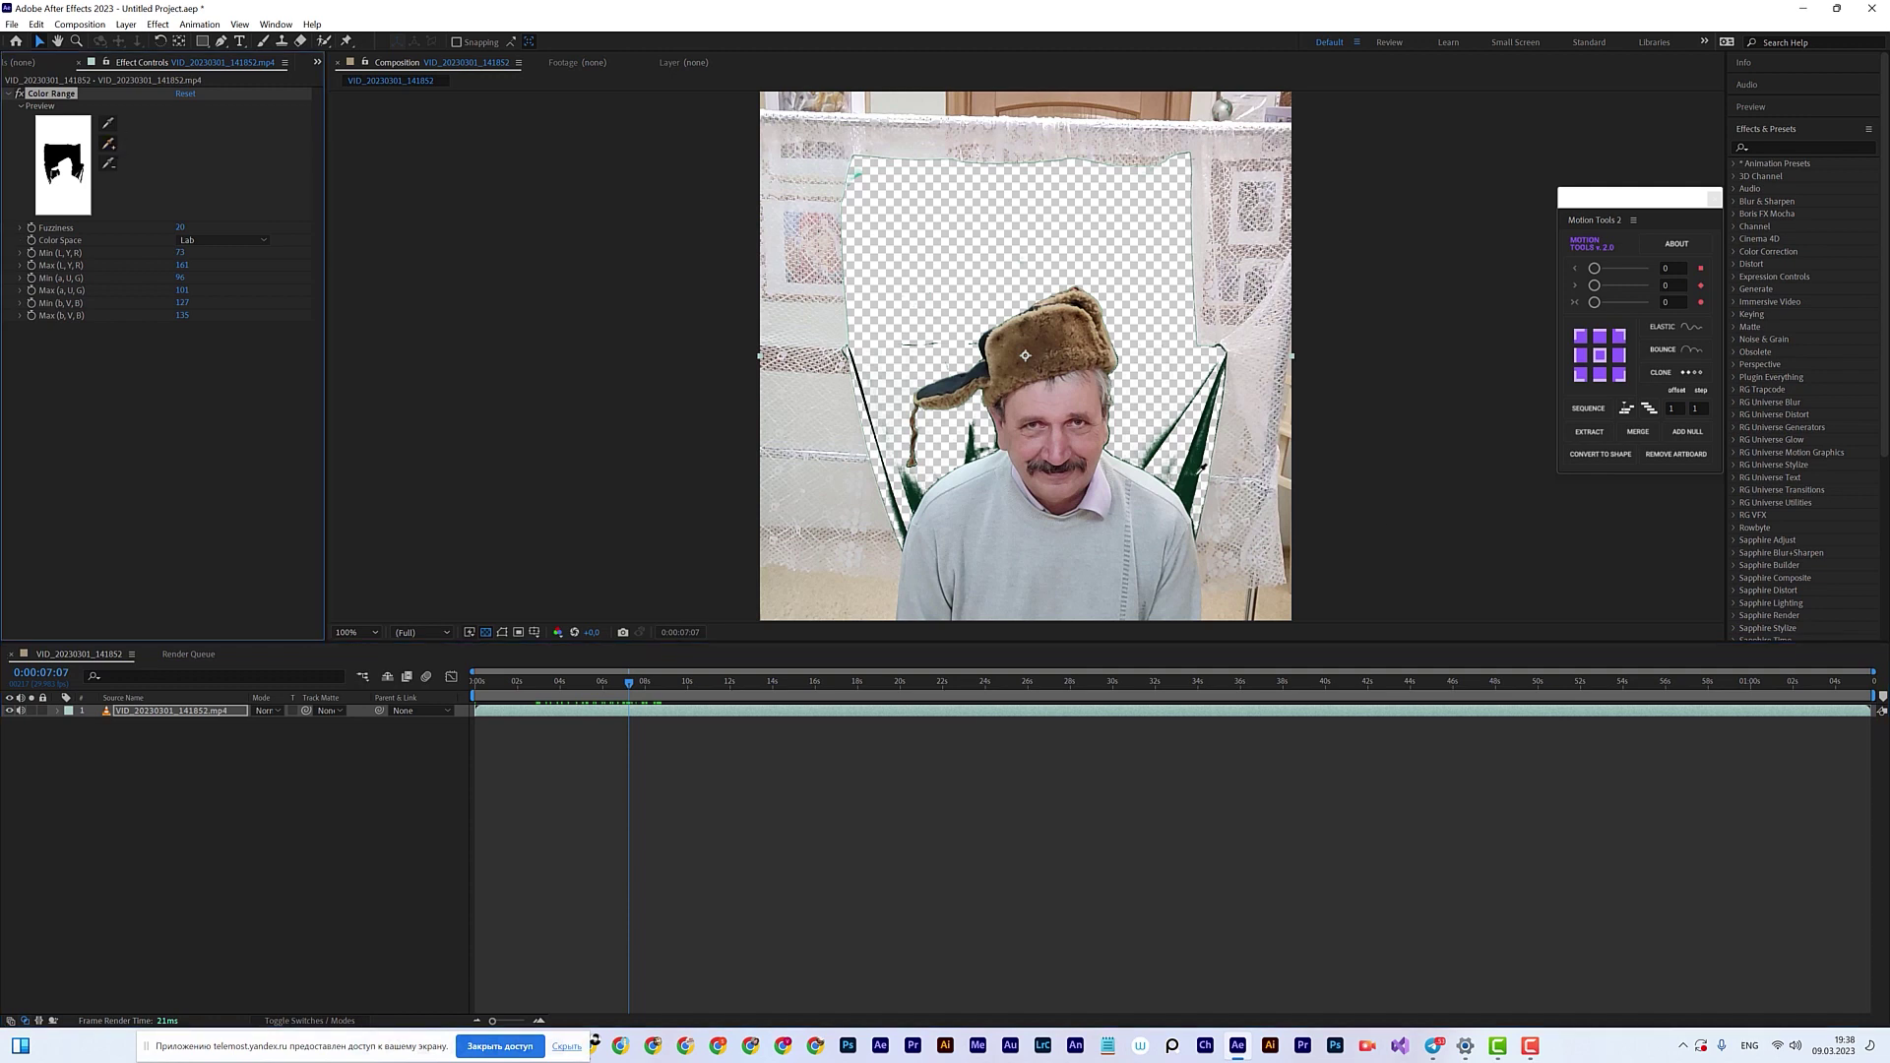
pyautogui.click(1219, 513)
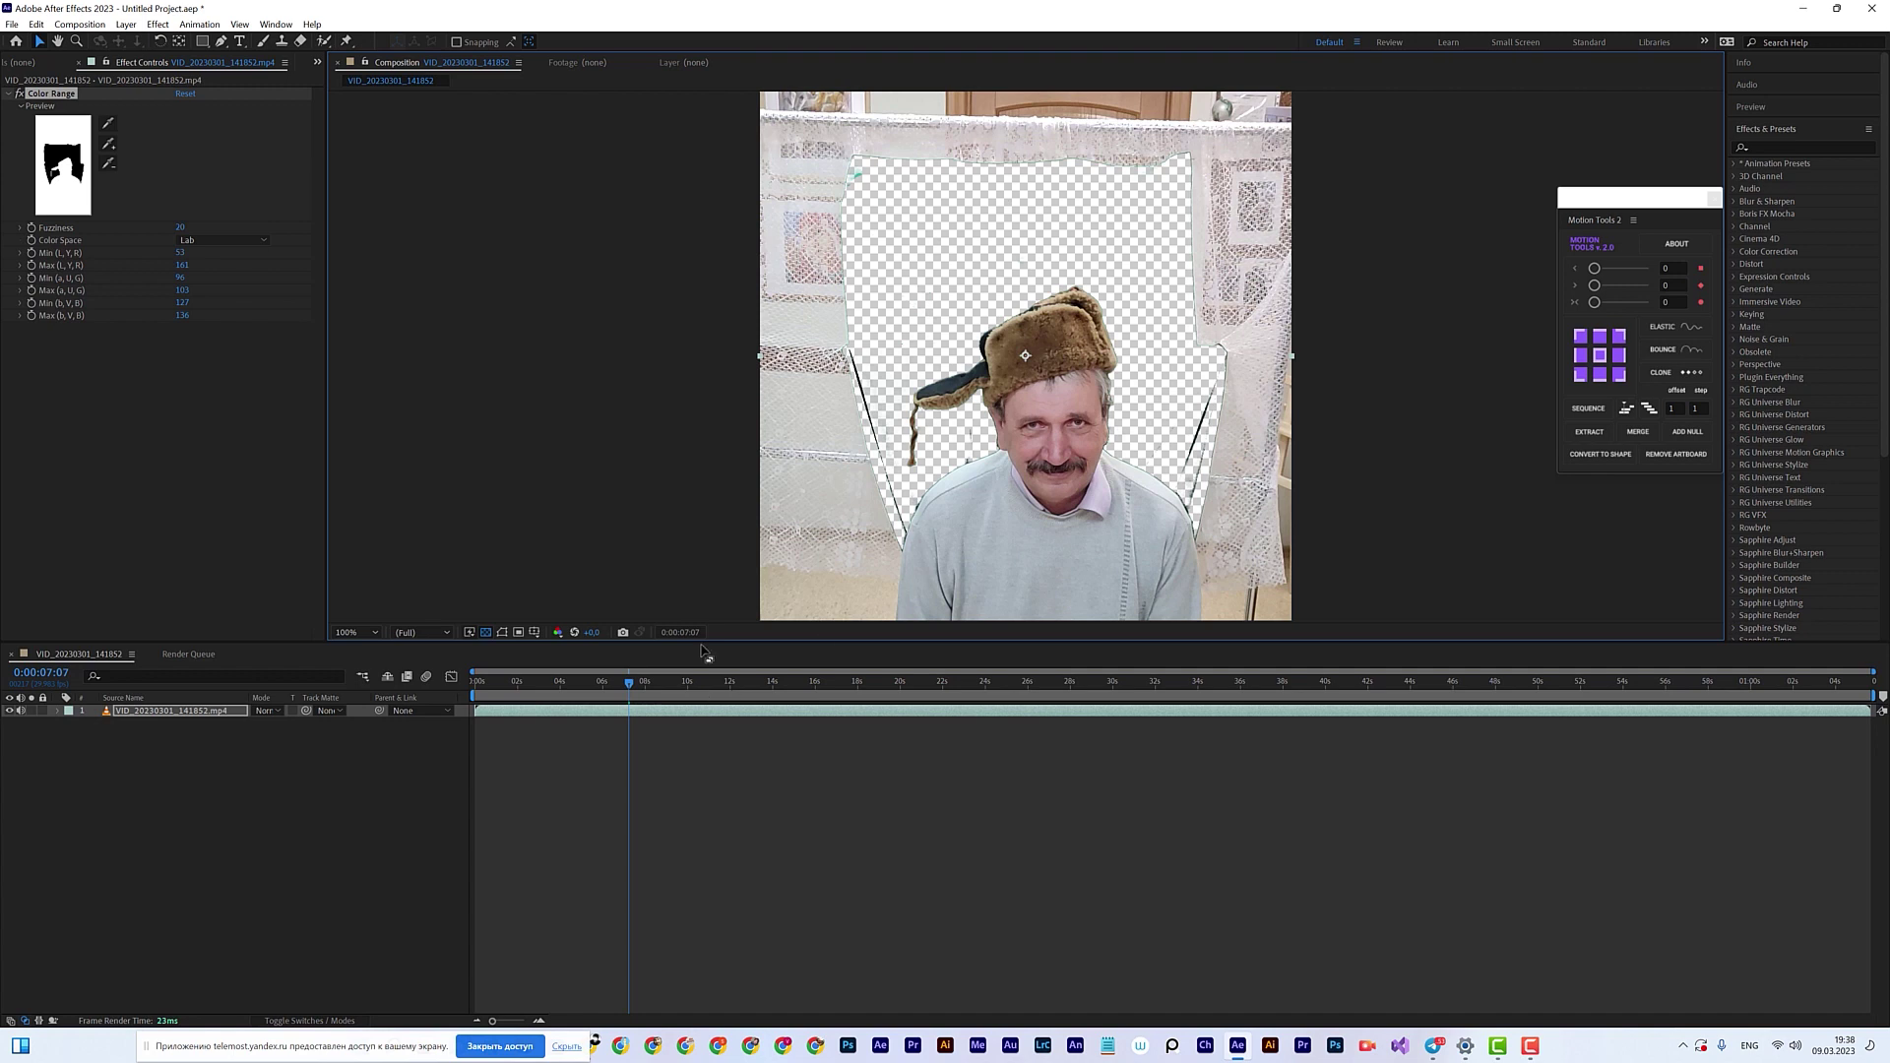
# Step: At 0:00:16:29, add the green remnant beside the man's waist to the keyed range and scrub the footage to check the key
pyautogui.moveTo(642, 687); pyautogui.dragTo(837, 695)
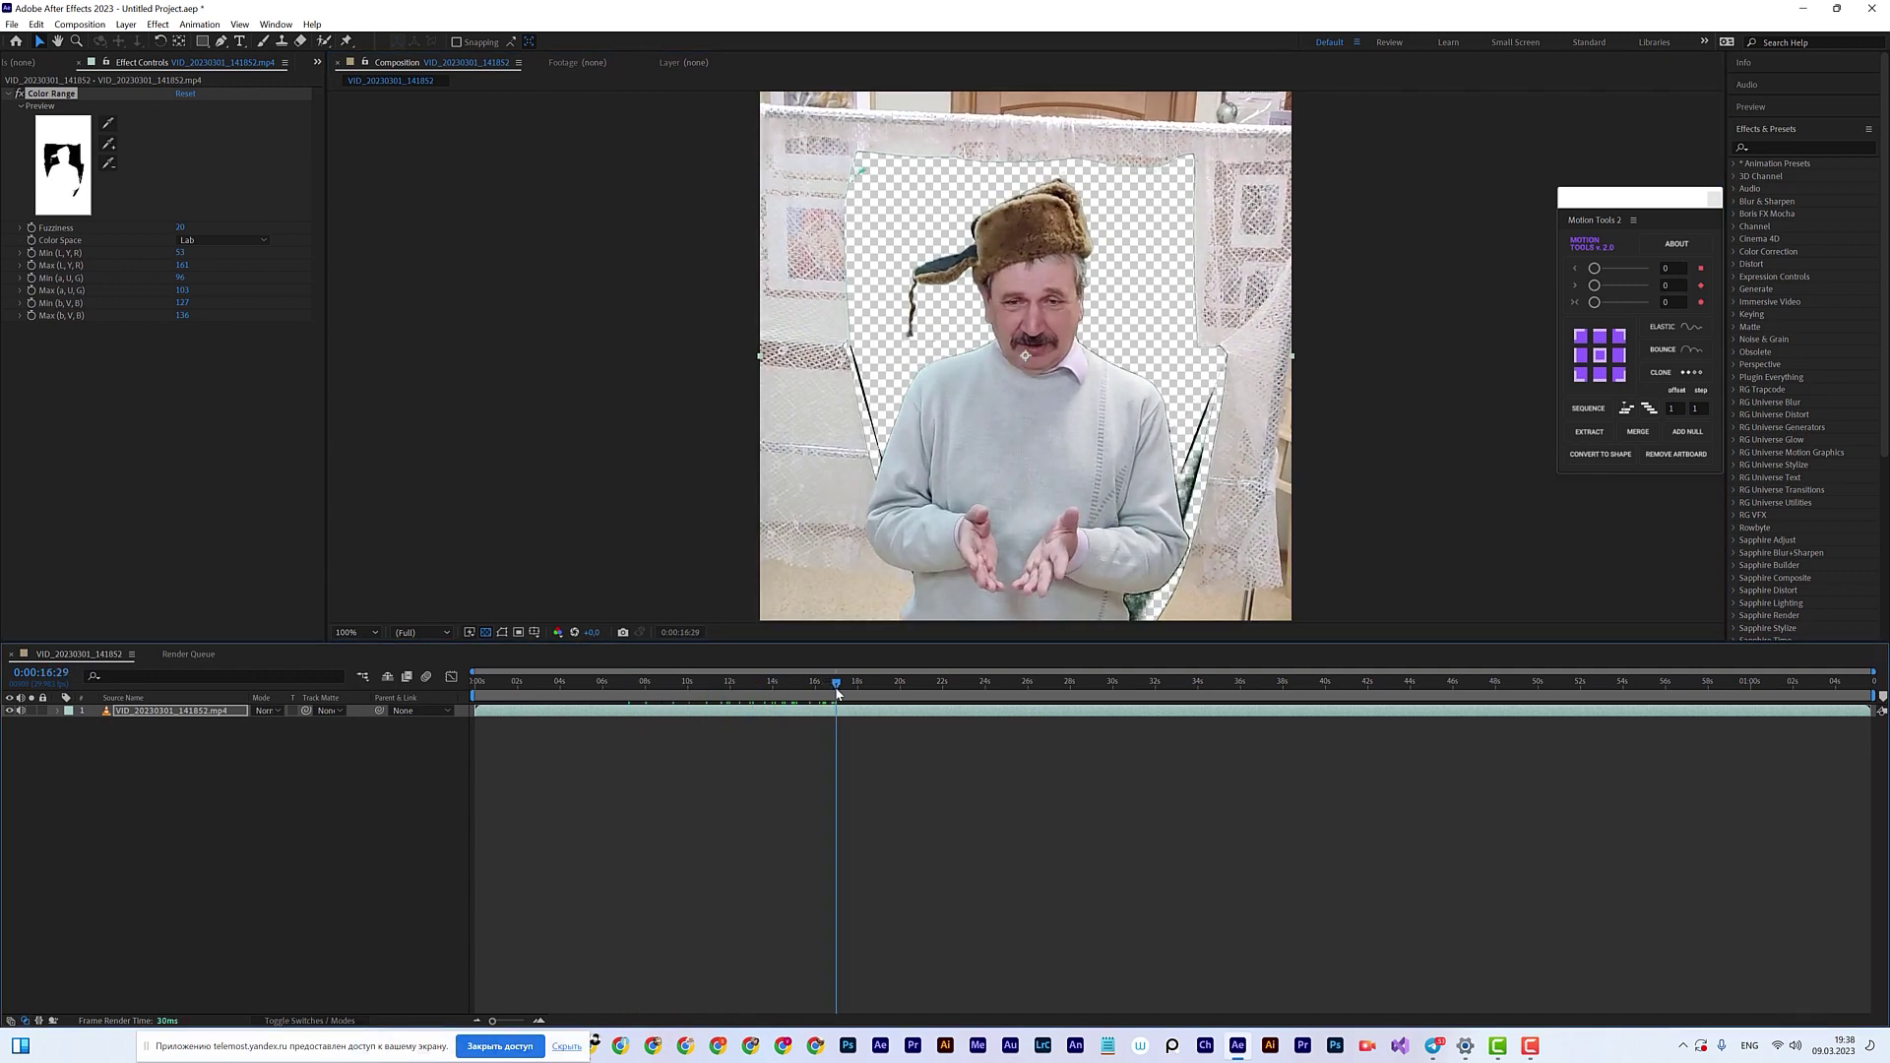
pyautogui.moveTo(1187, 589); pyautogui.dragTo(1187, 470)
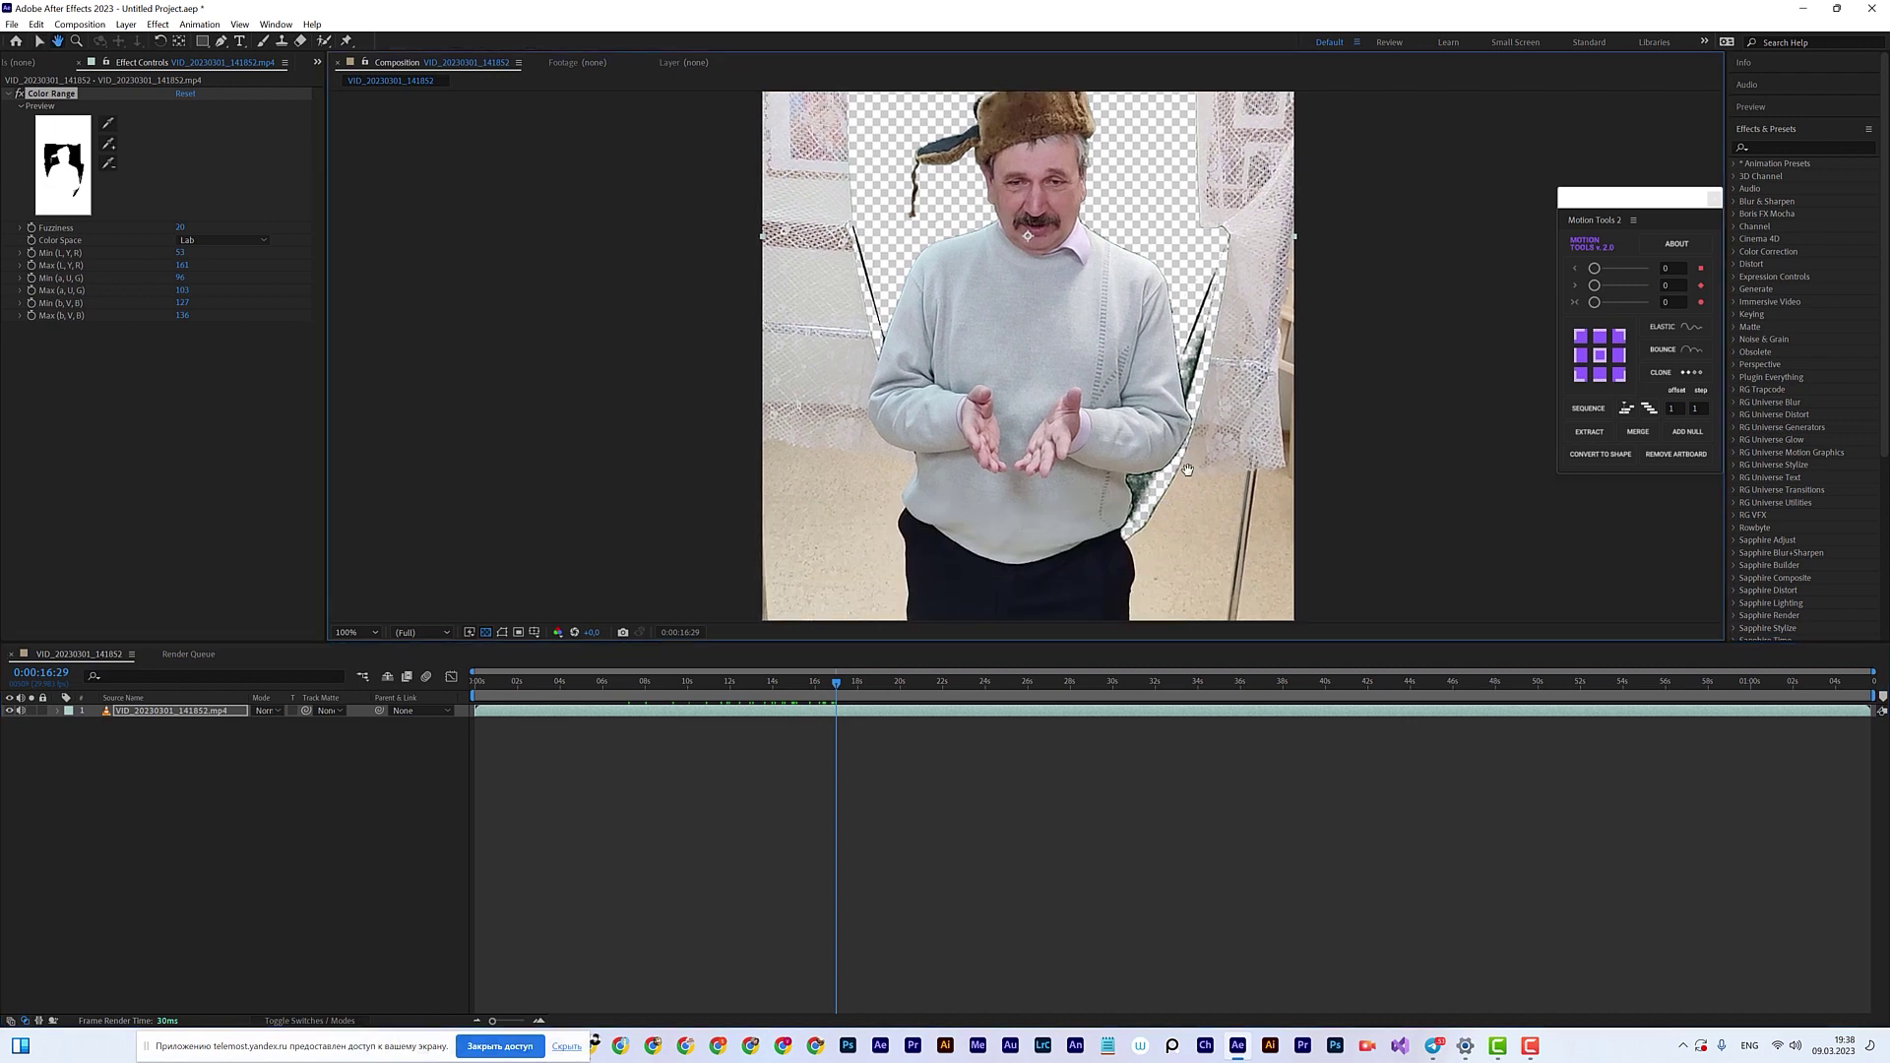
pyautogui.click(108, 143)
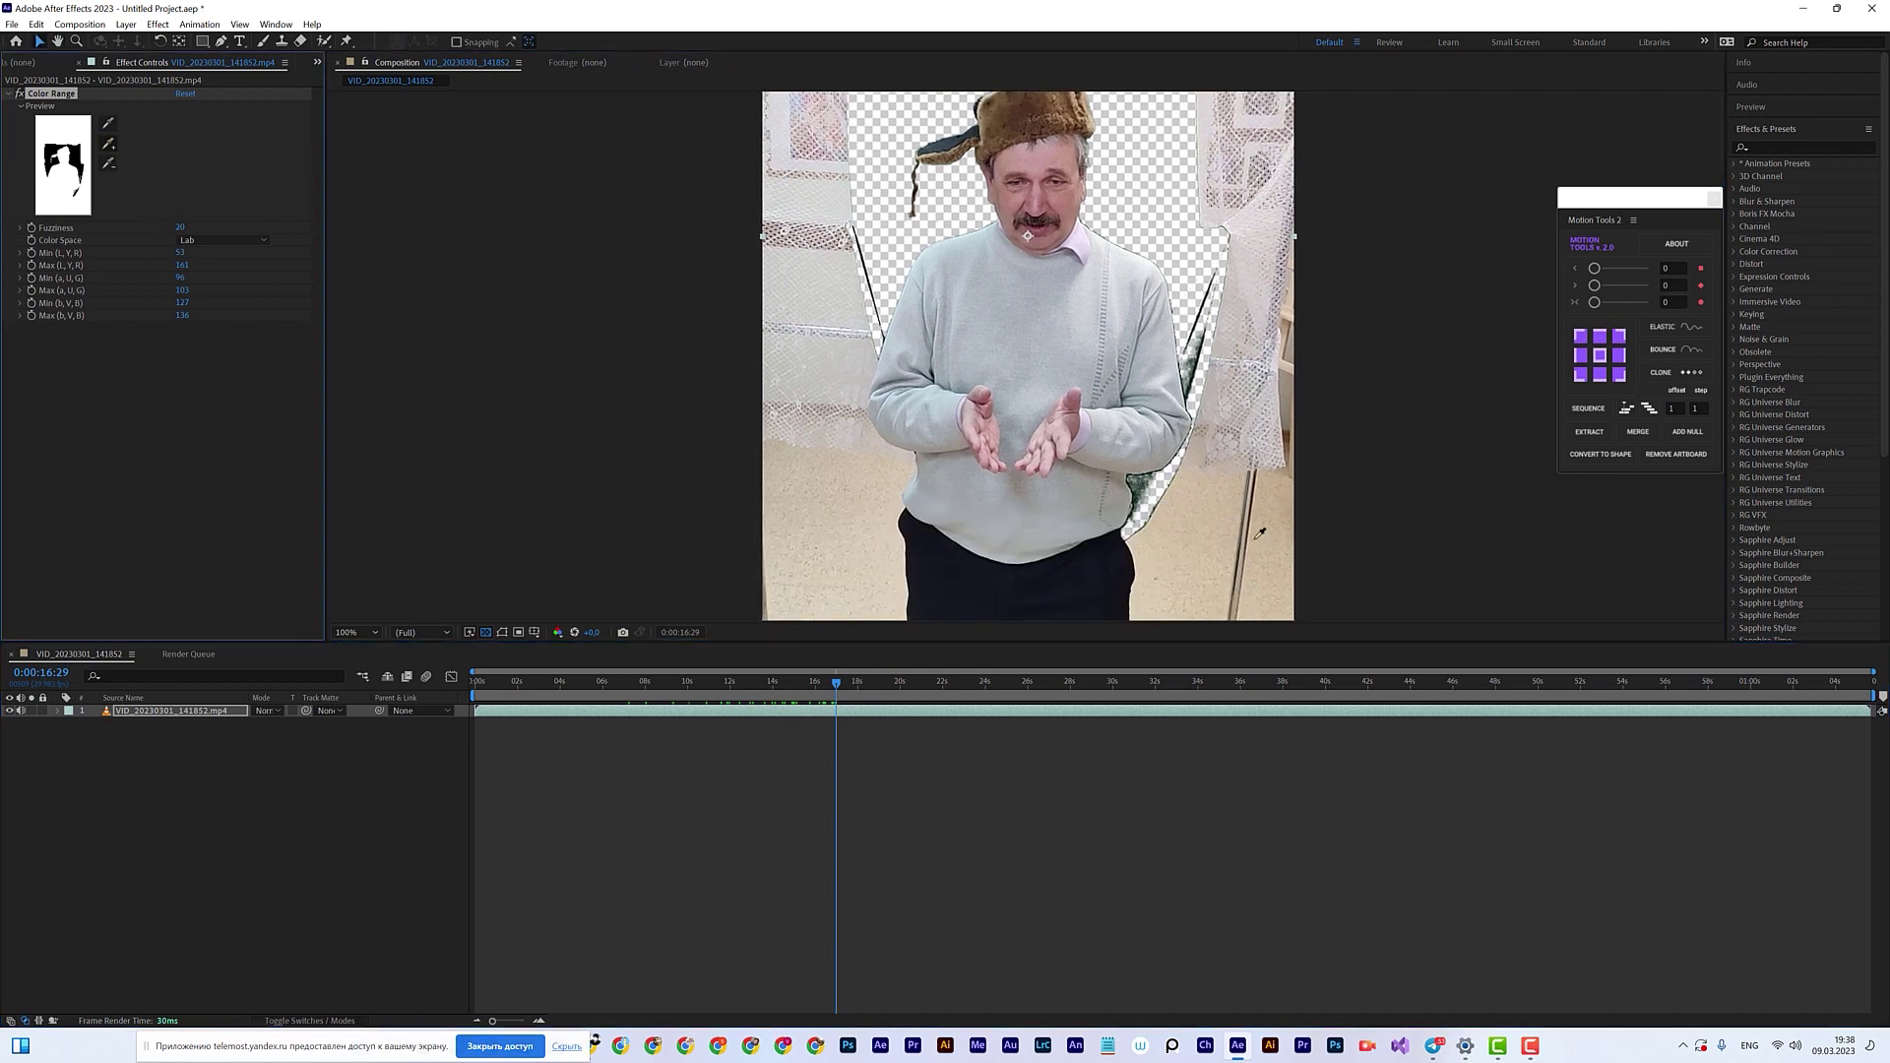
pyautogui.click(1215, 593)
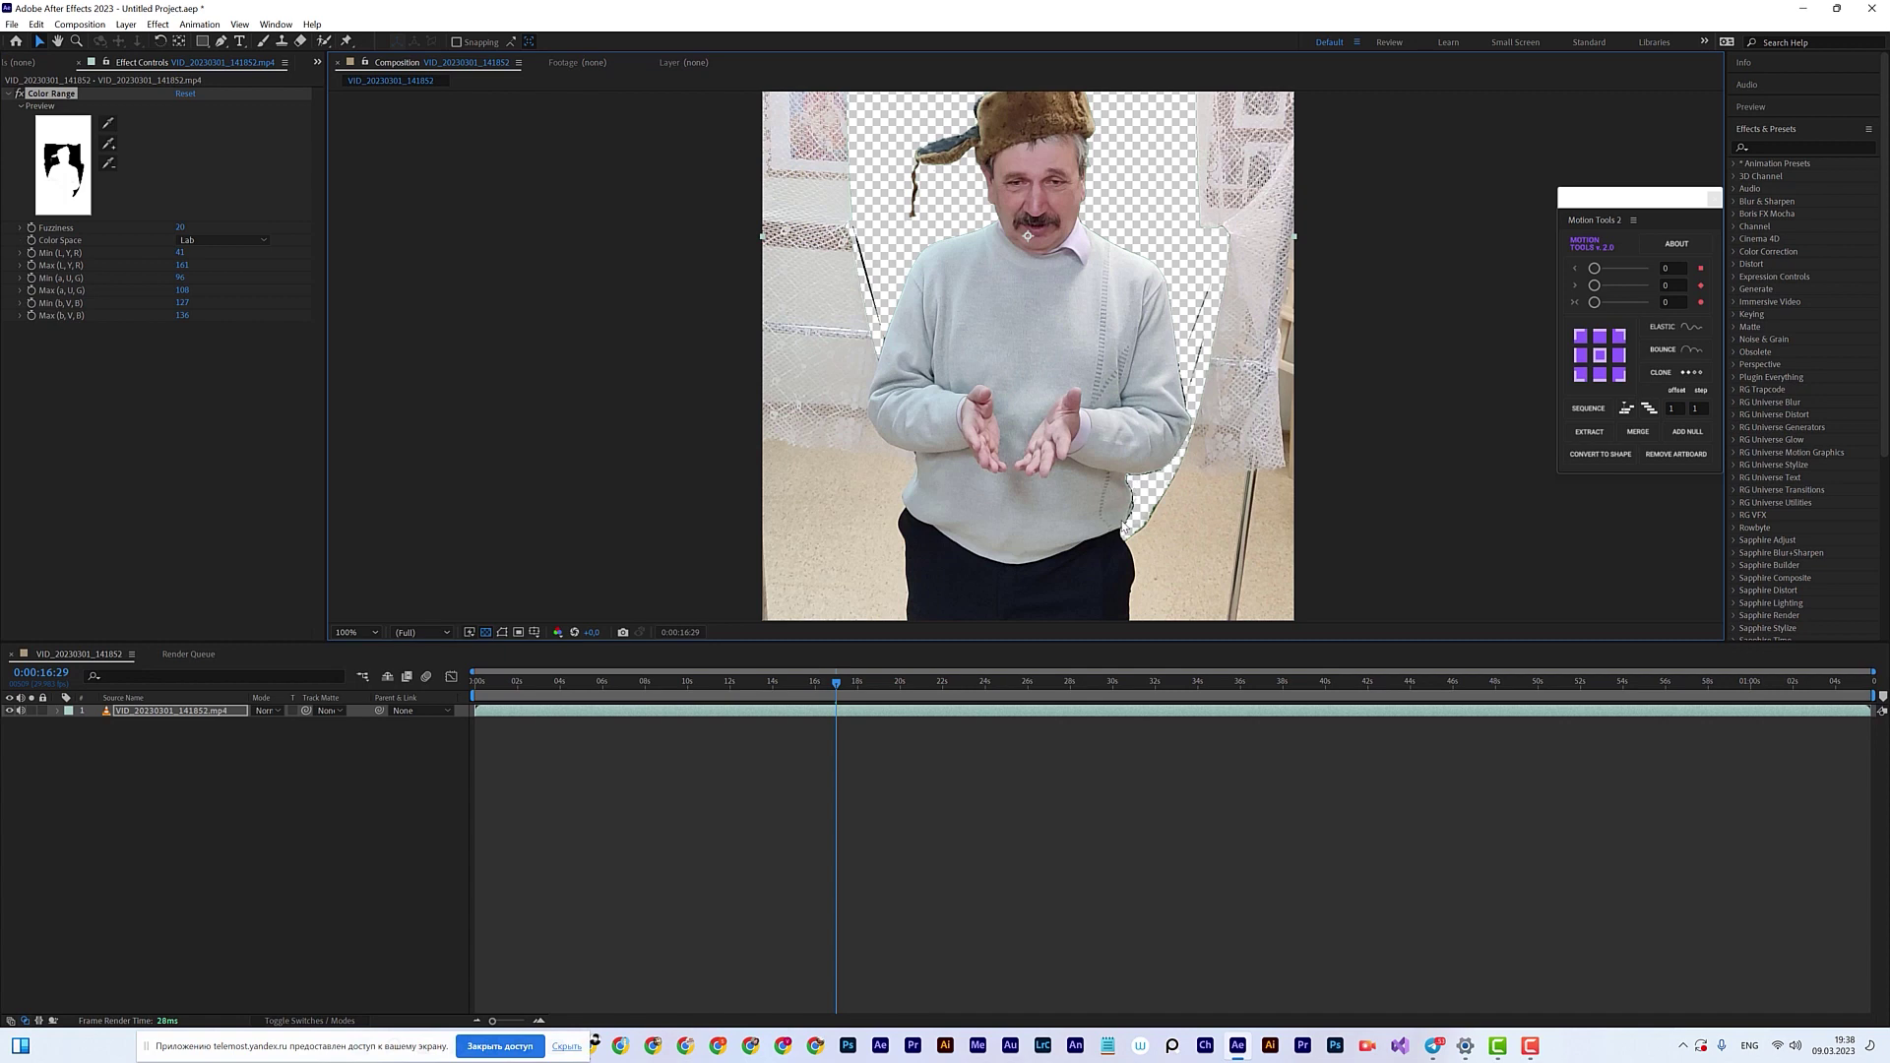
pyautogui.moveTo(1029, 284); pyautogui.dragTo(978, 426)
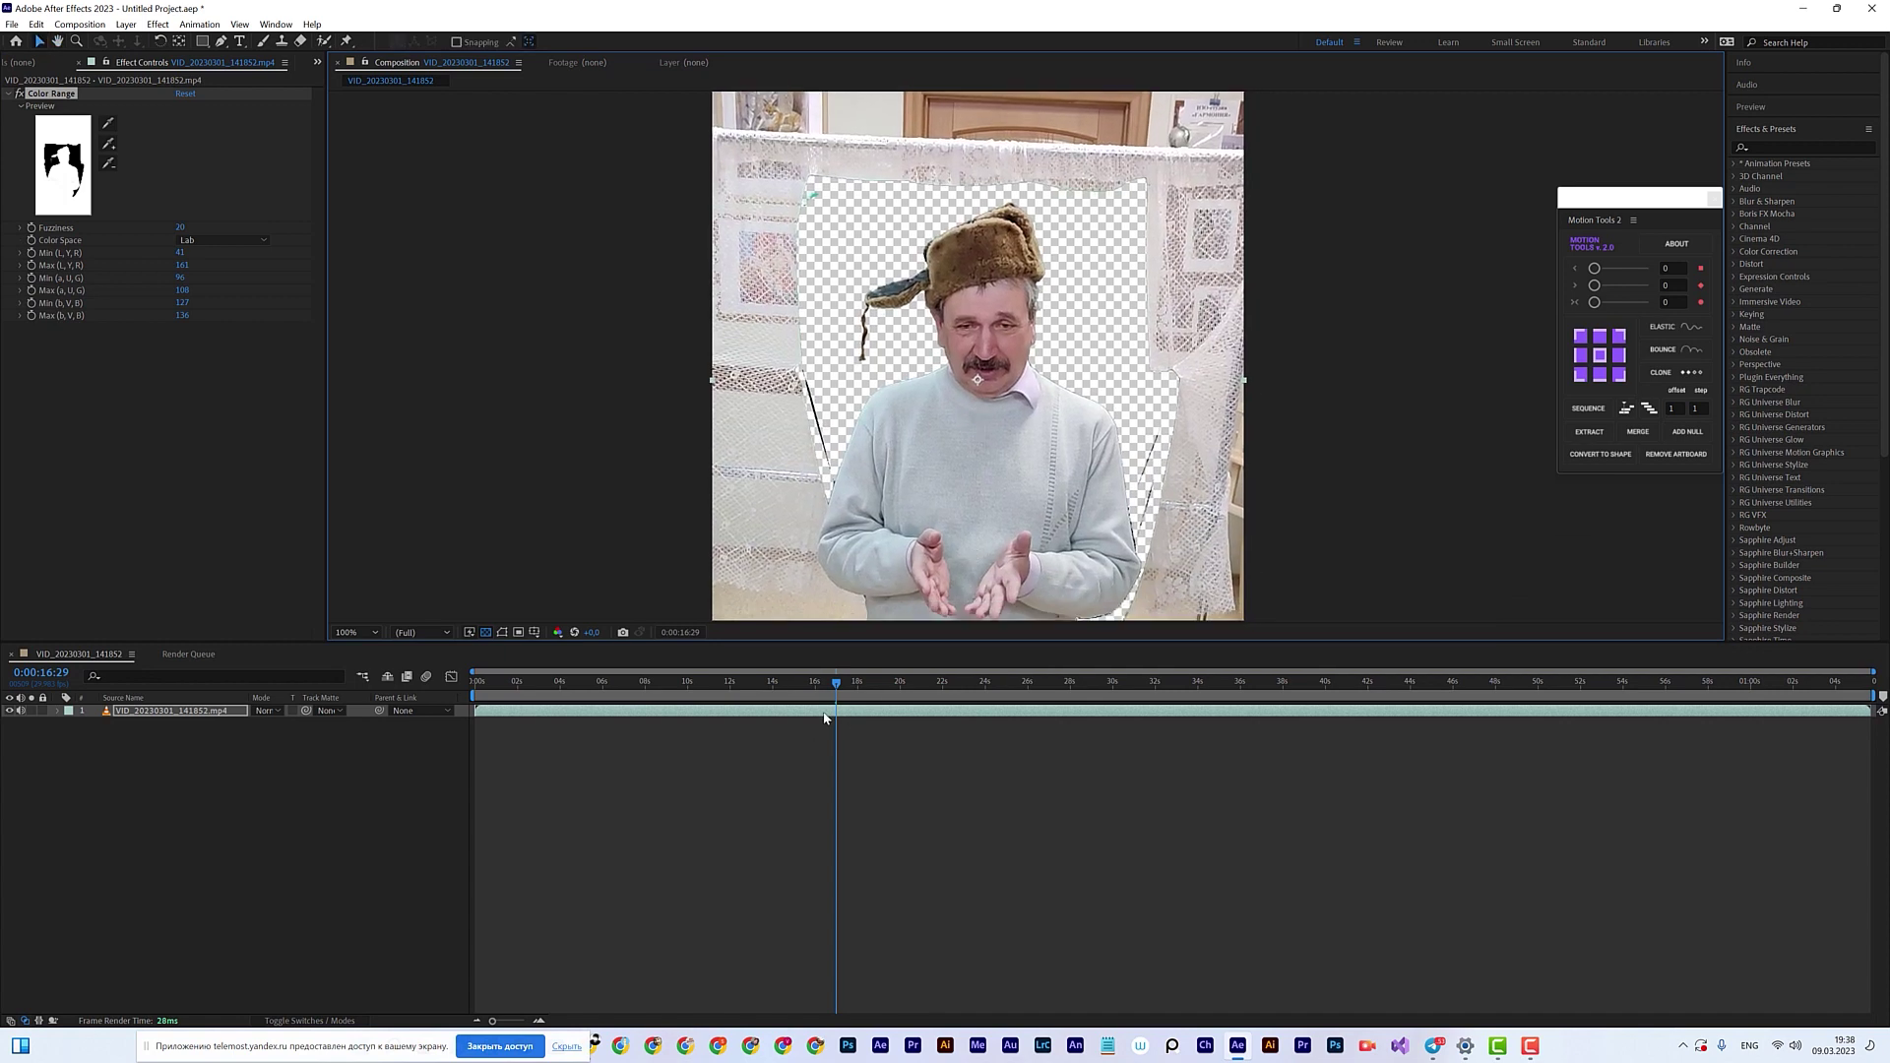
pyautogui.moveTo(848, 686); pyautogui.dragTo(598, 784)
# Step: Start saving the project under a new name and browse to the oo\09_03_2023 folder on Big Disk (D:)
pyautogui.click(12, 24)
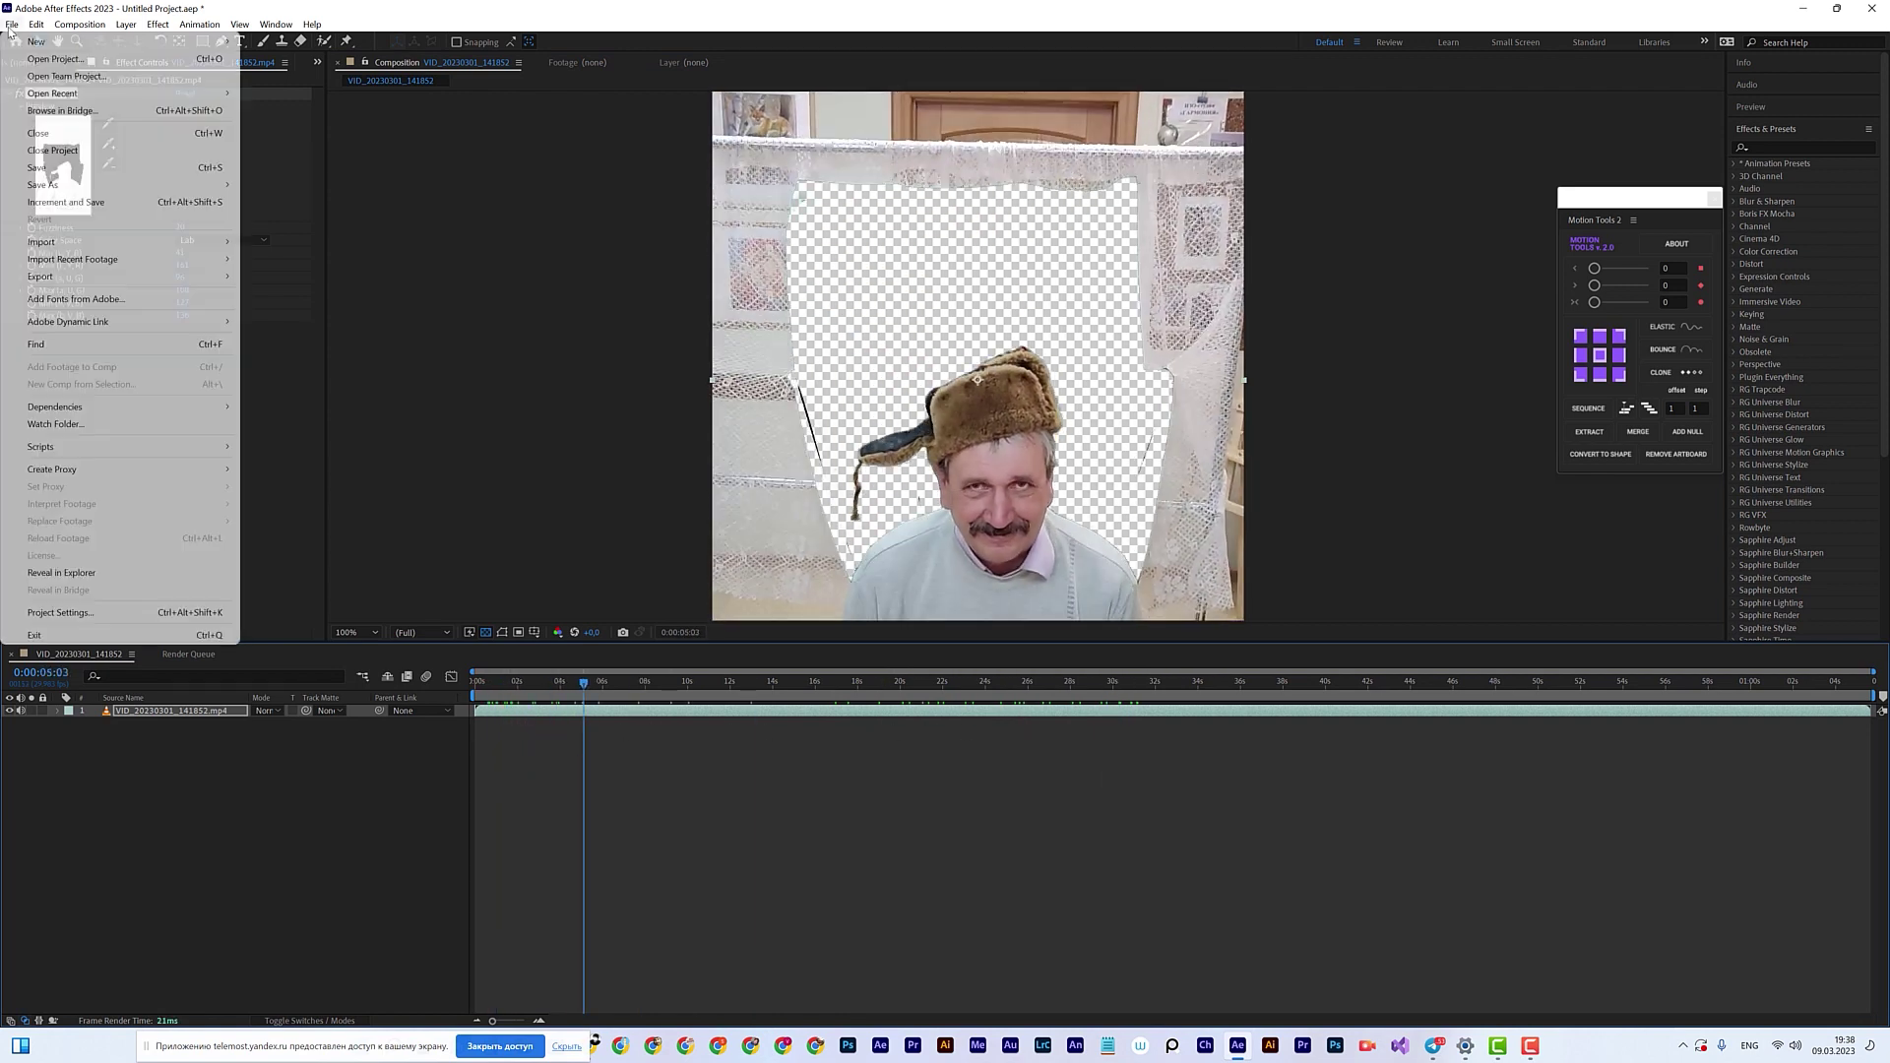
pyautogui.moveTo(80, 187)
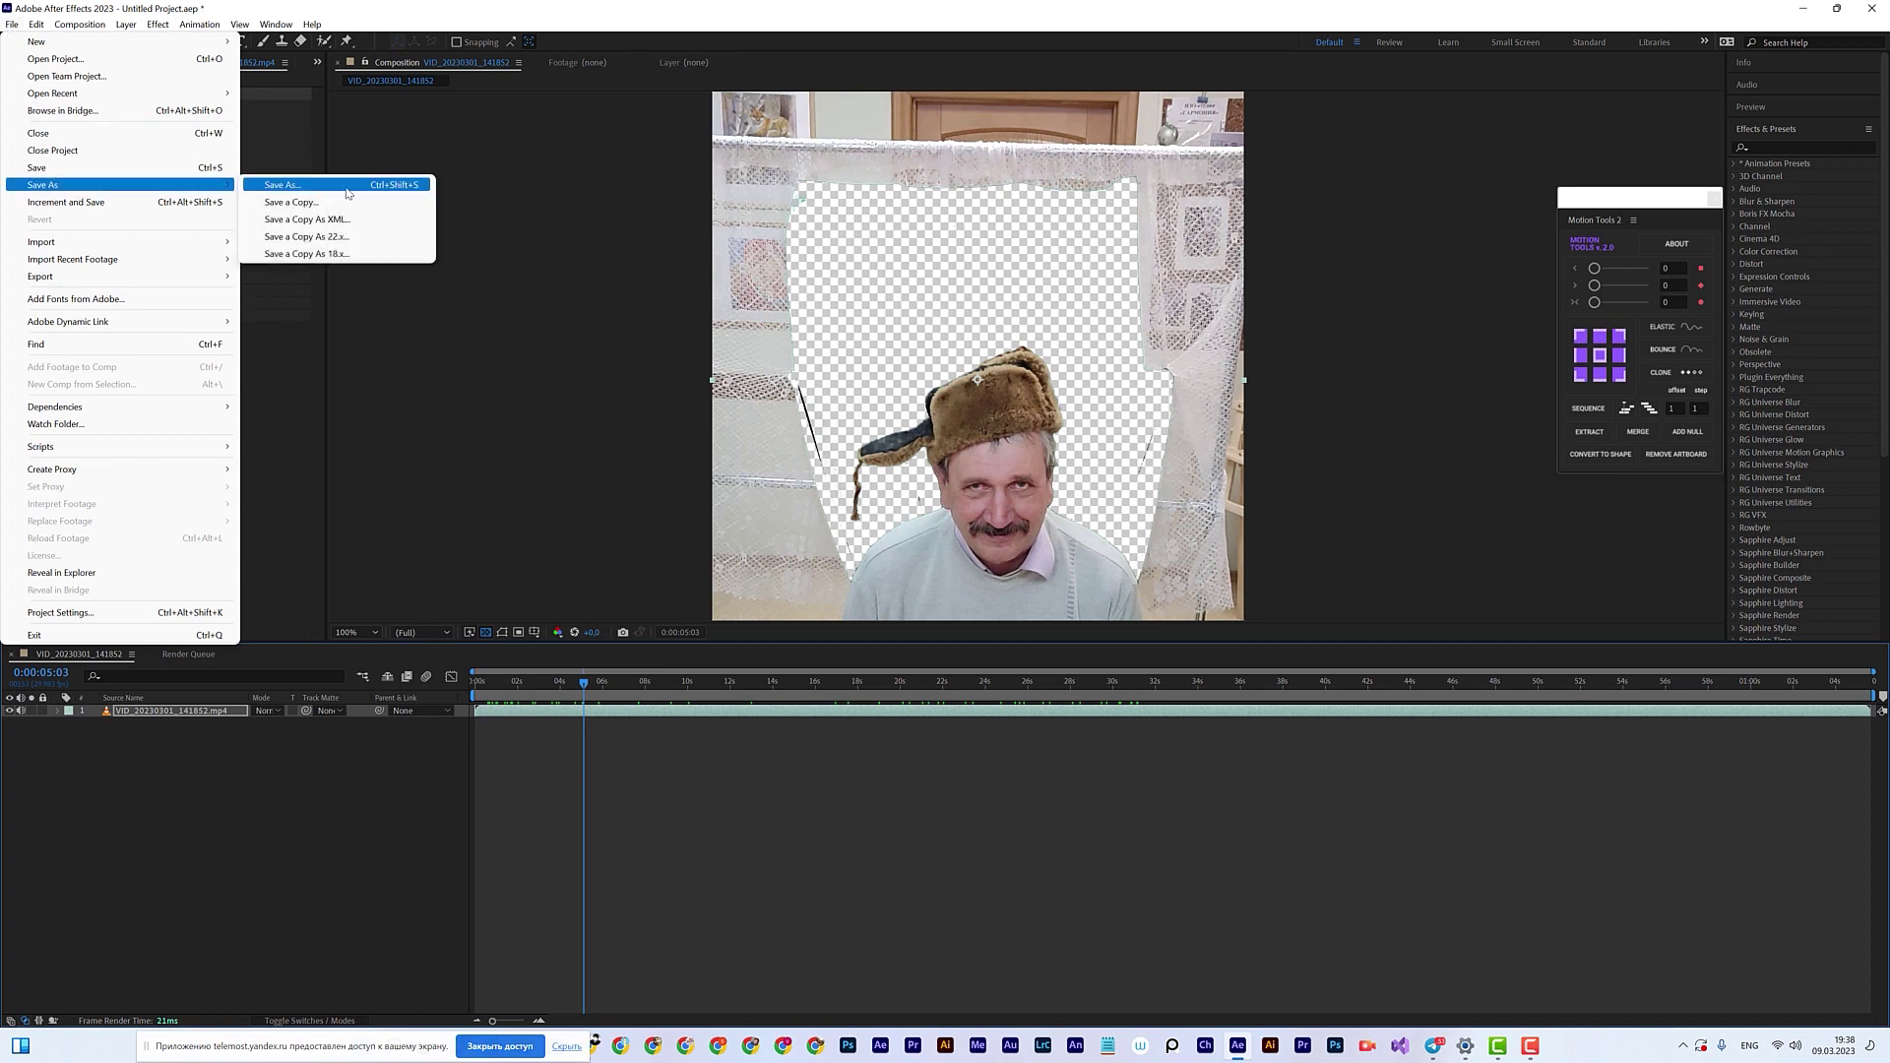
pyautogui.click(283, 185)
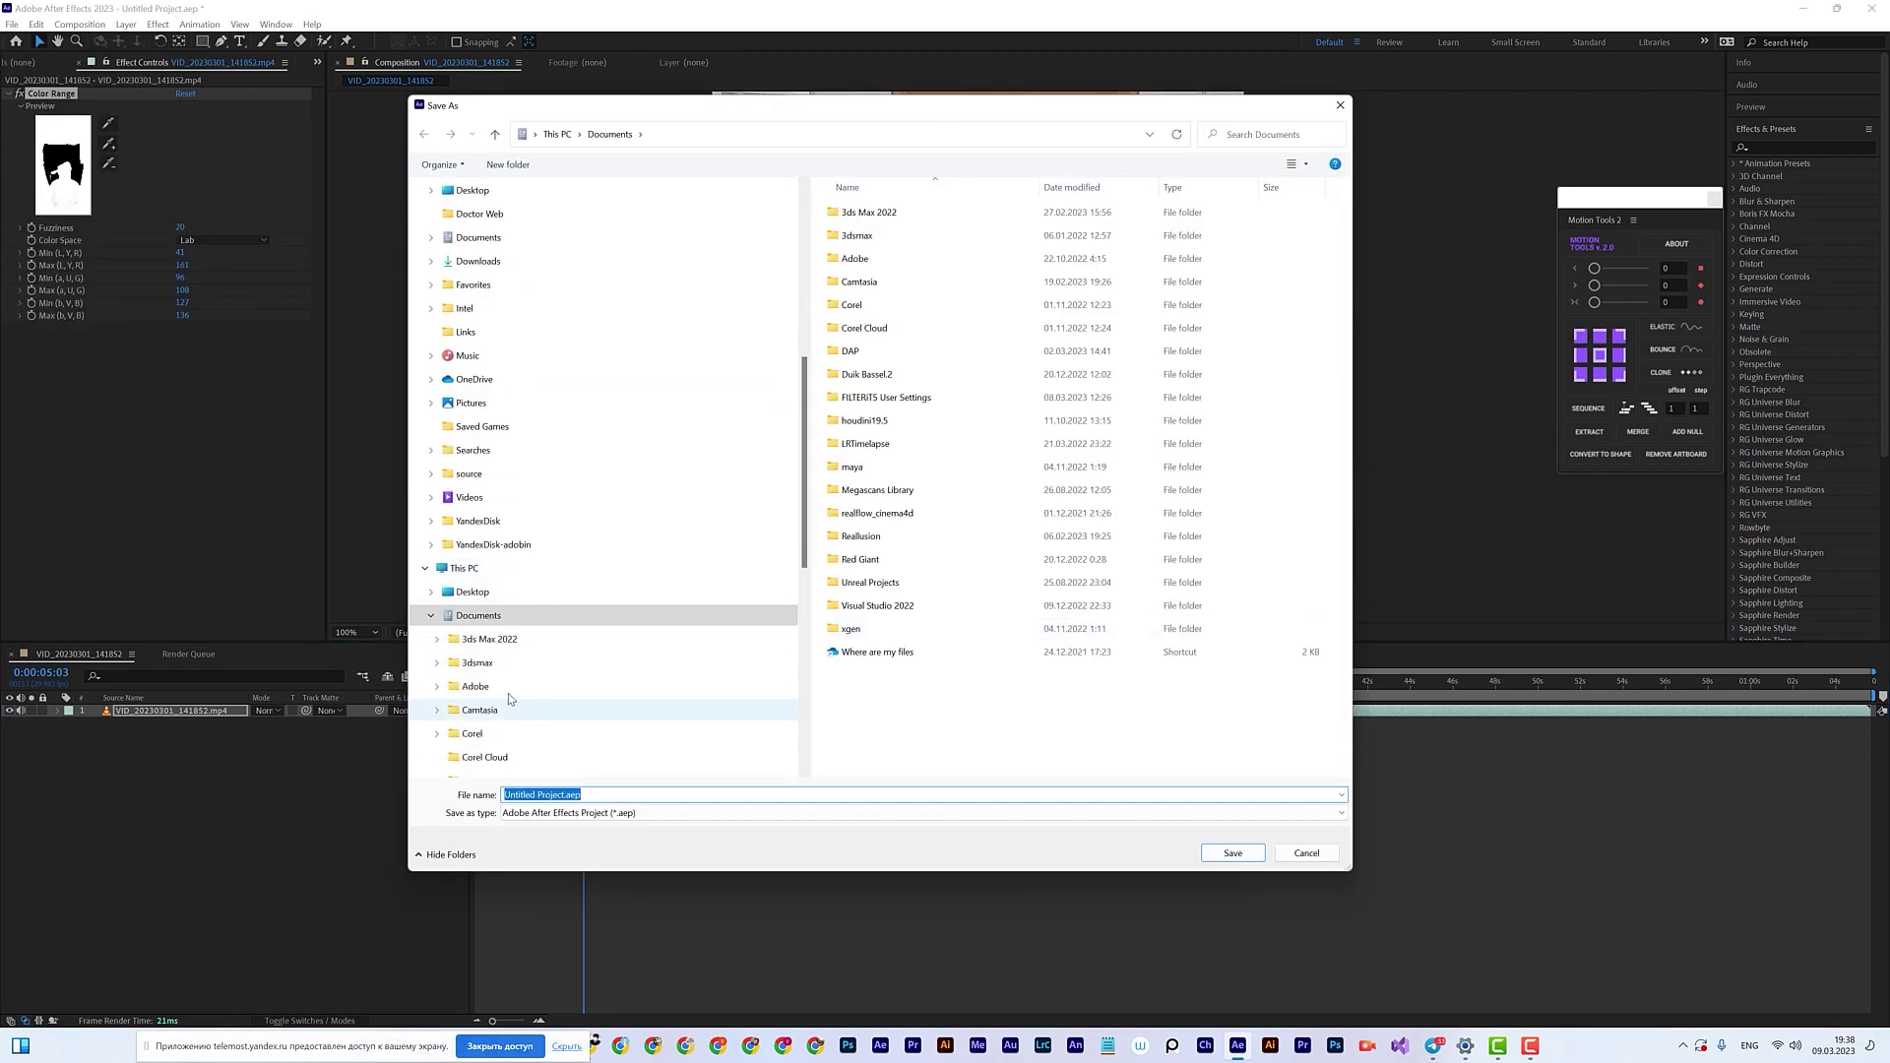
pyautogui.click(443, 565)
pyautogui.doubleClick(1077, 356)
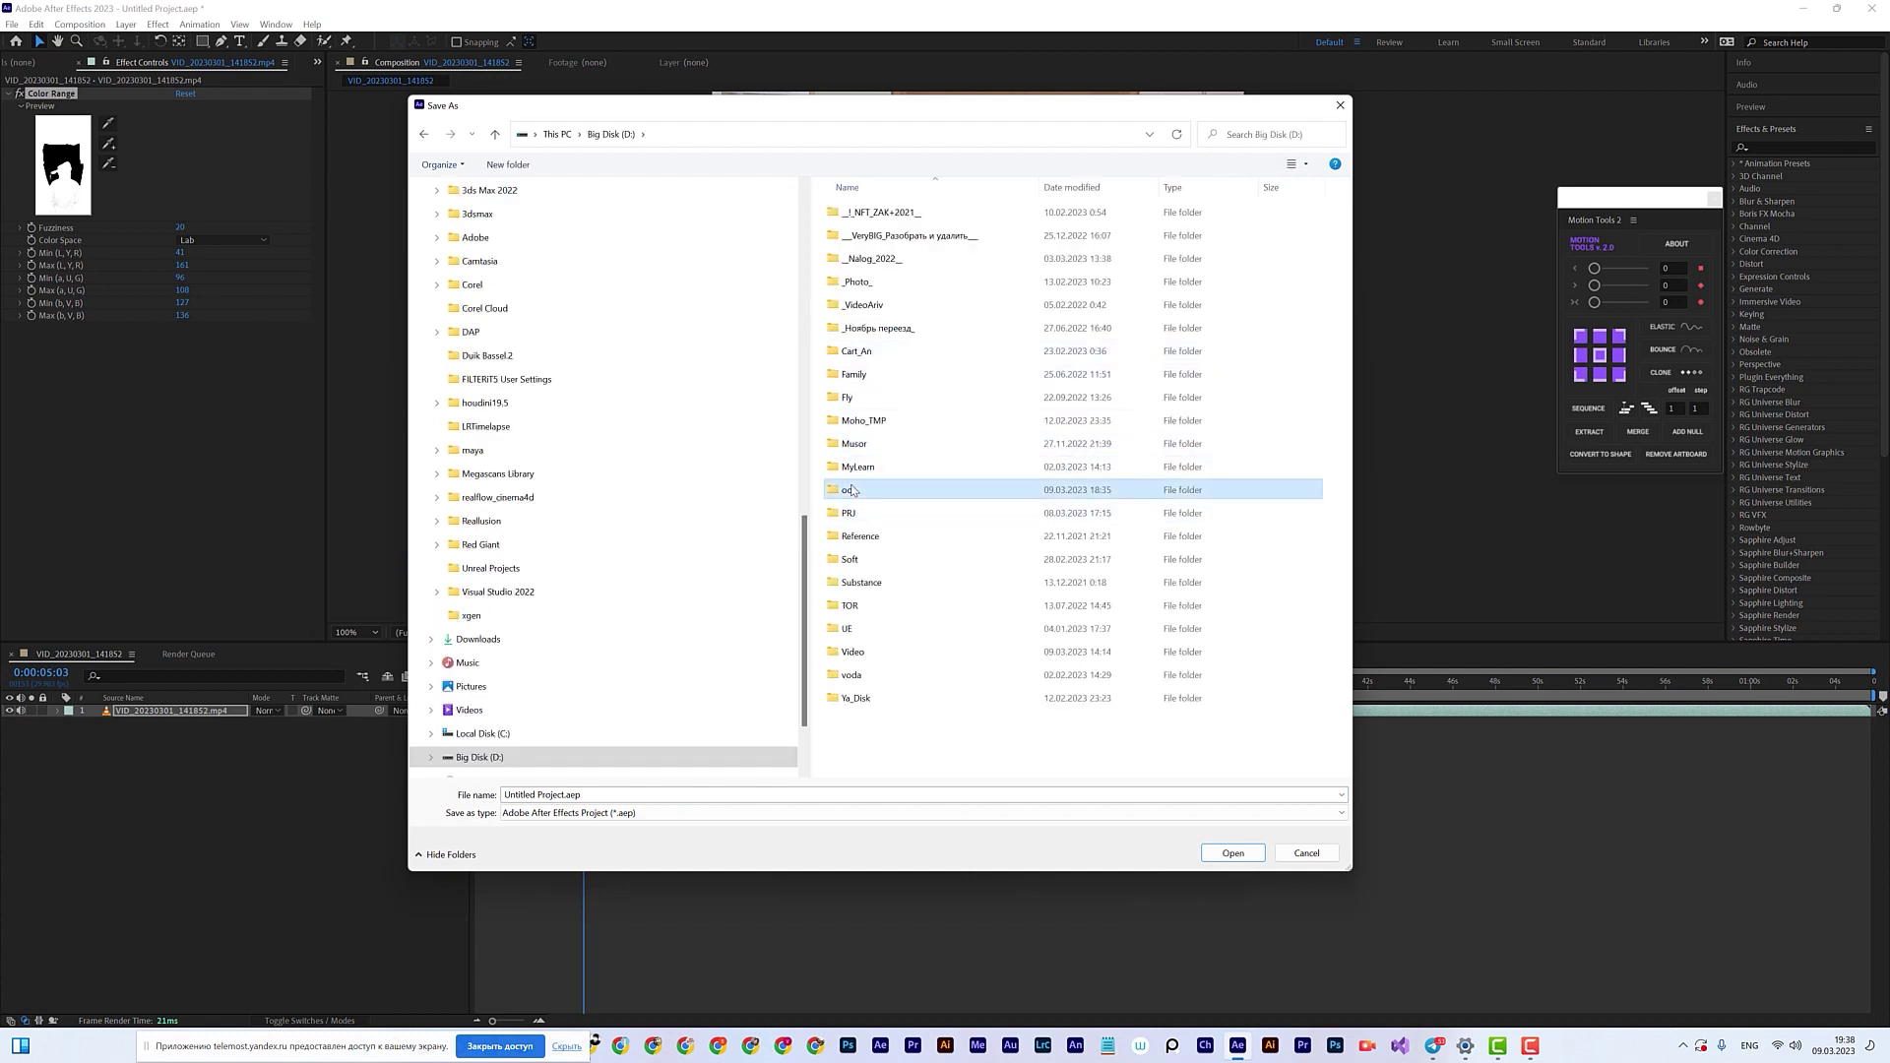
pyautogui.doubleClick(850, 490)
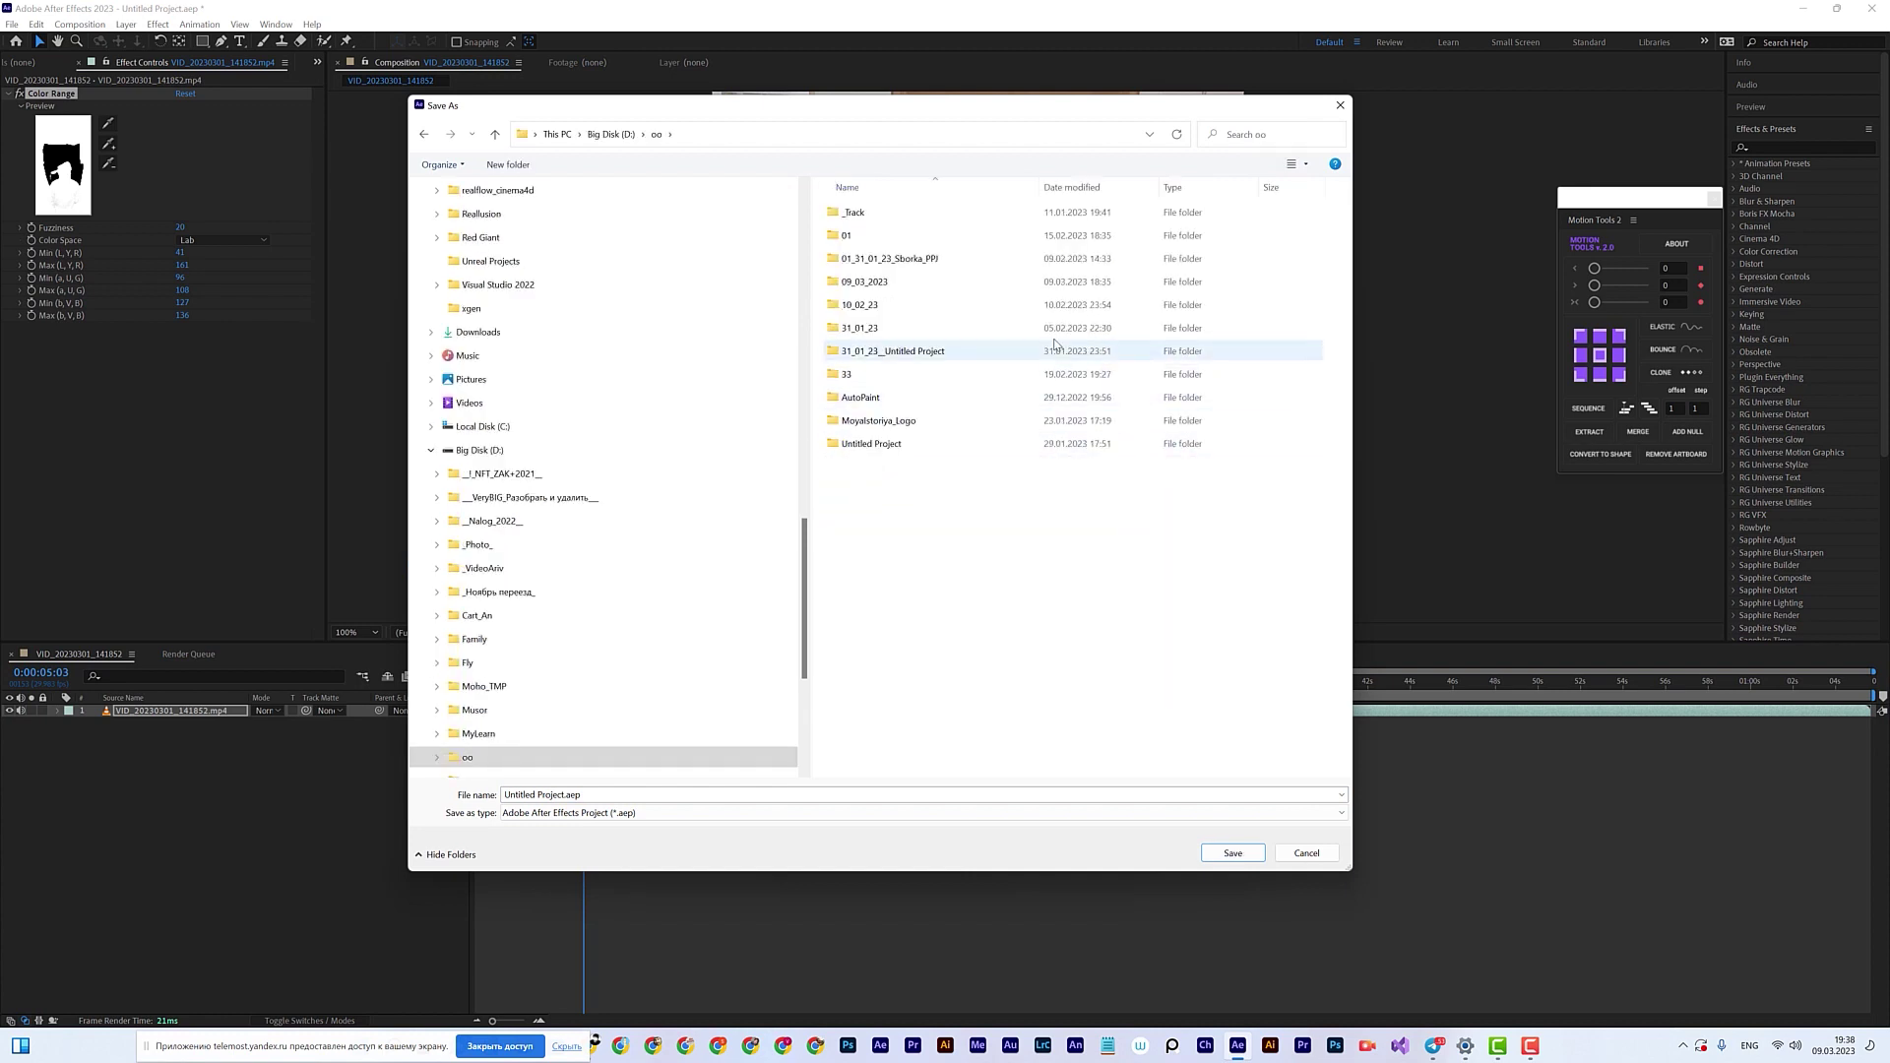
pyautogui.doubleClick(865, 282)
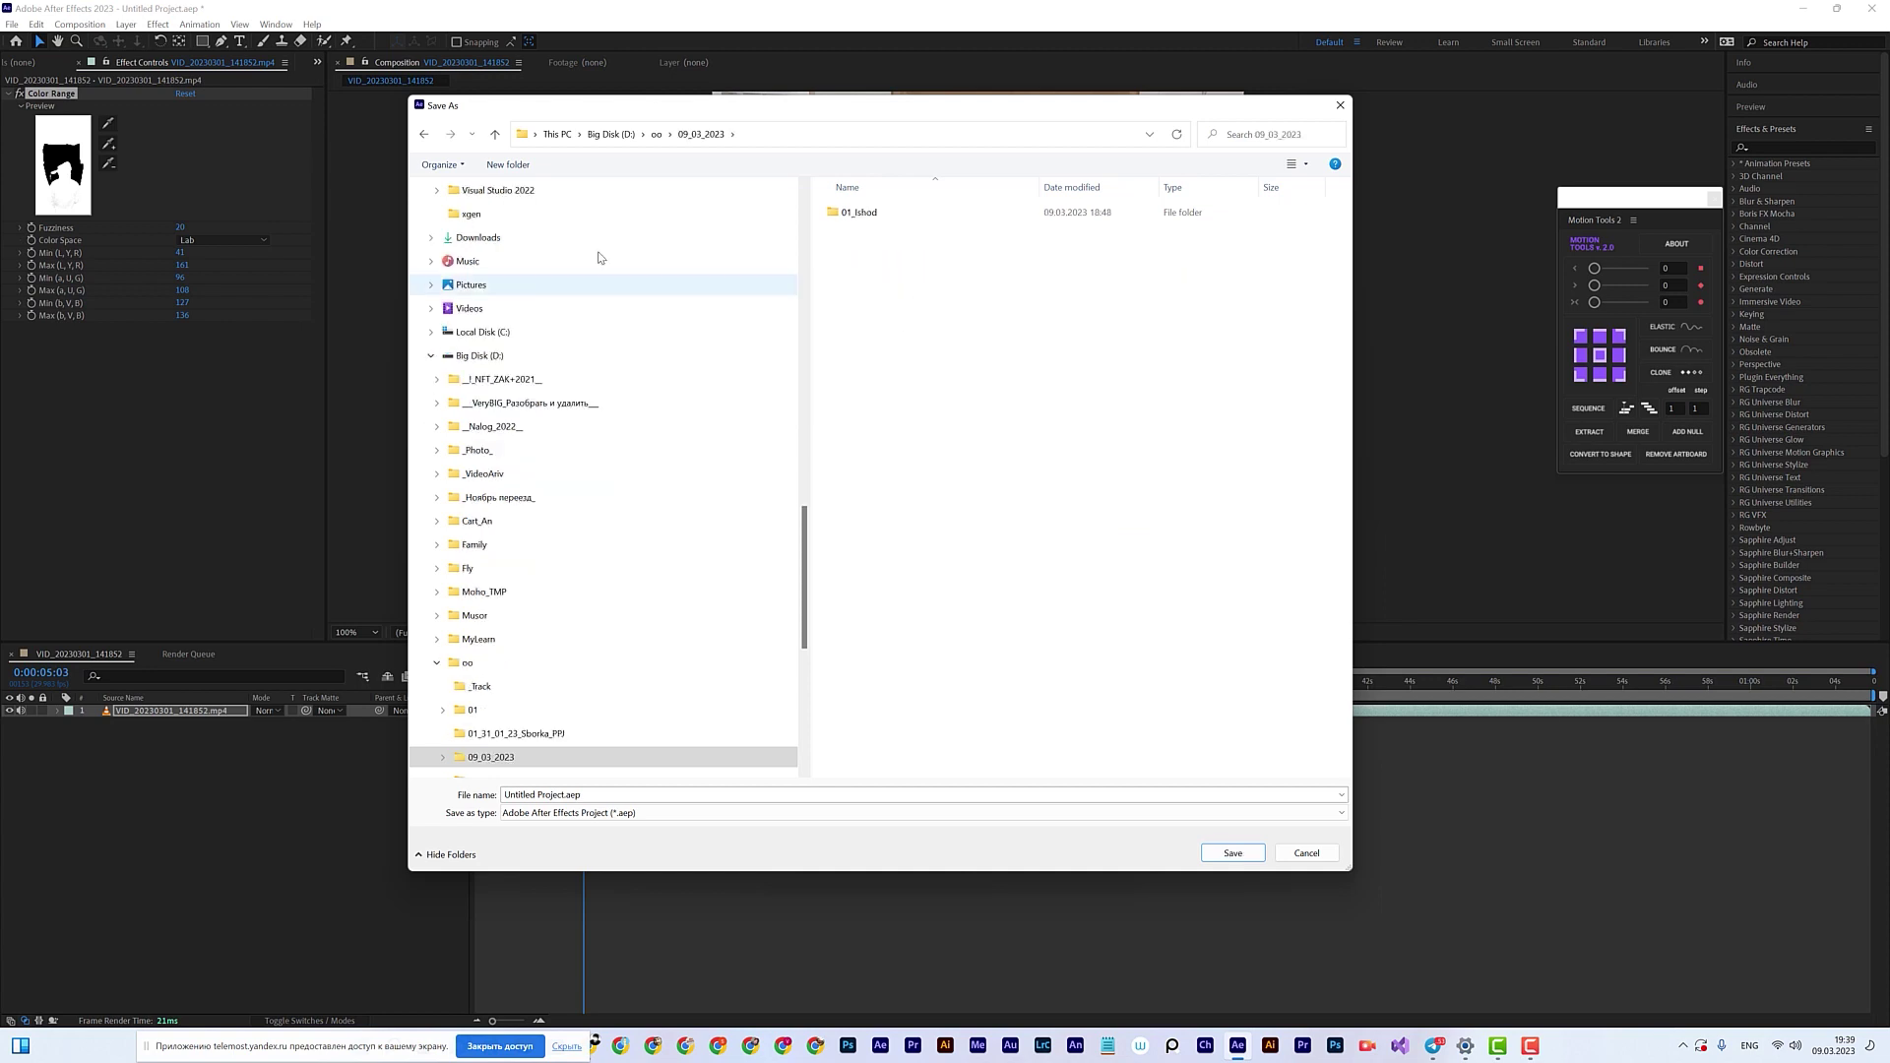
# Step: Create a folder named 02_AEP and save the project inside it as Key_00
pyautogui.click(505, 165)
pyautogui.write('02_AEP')
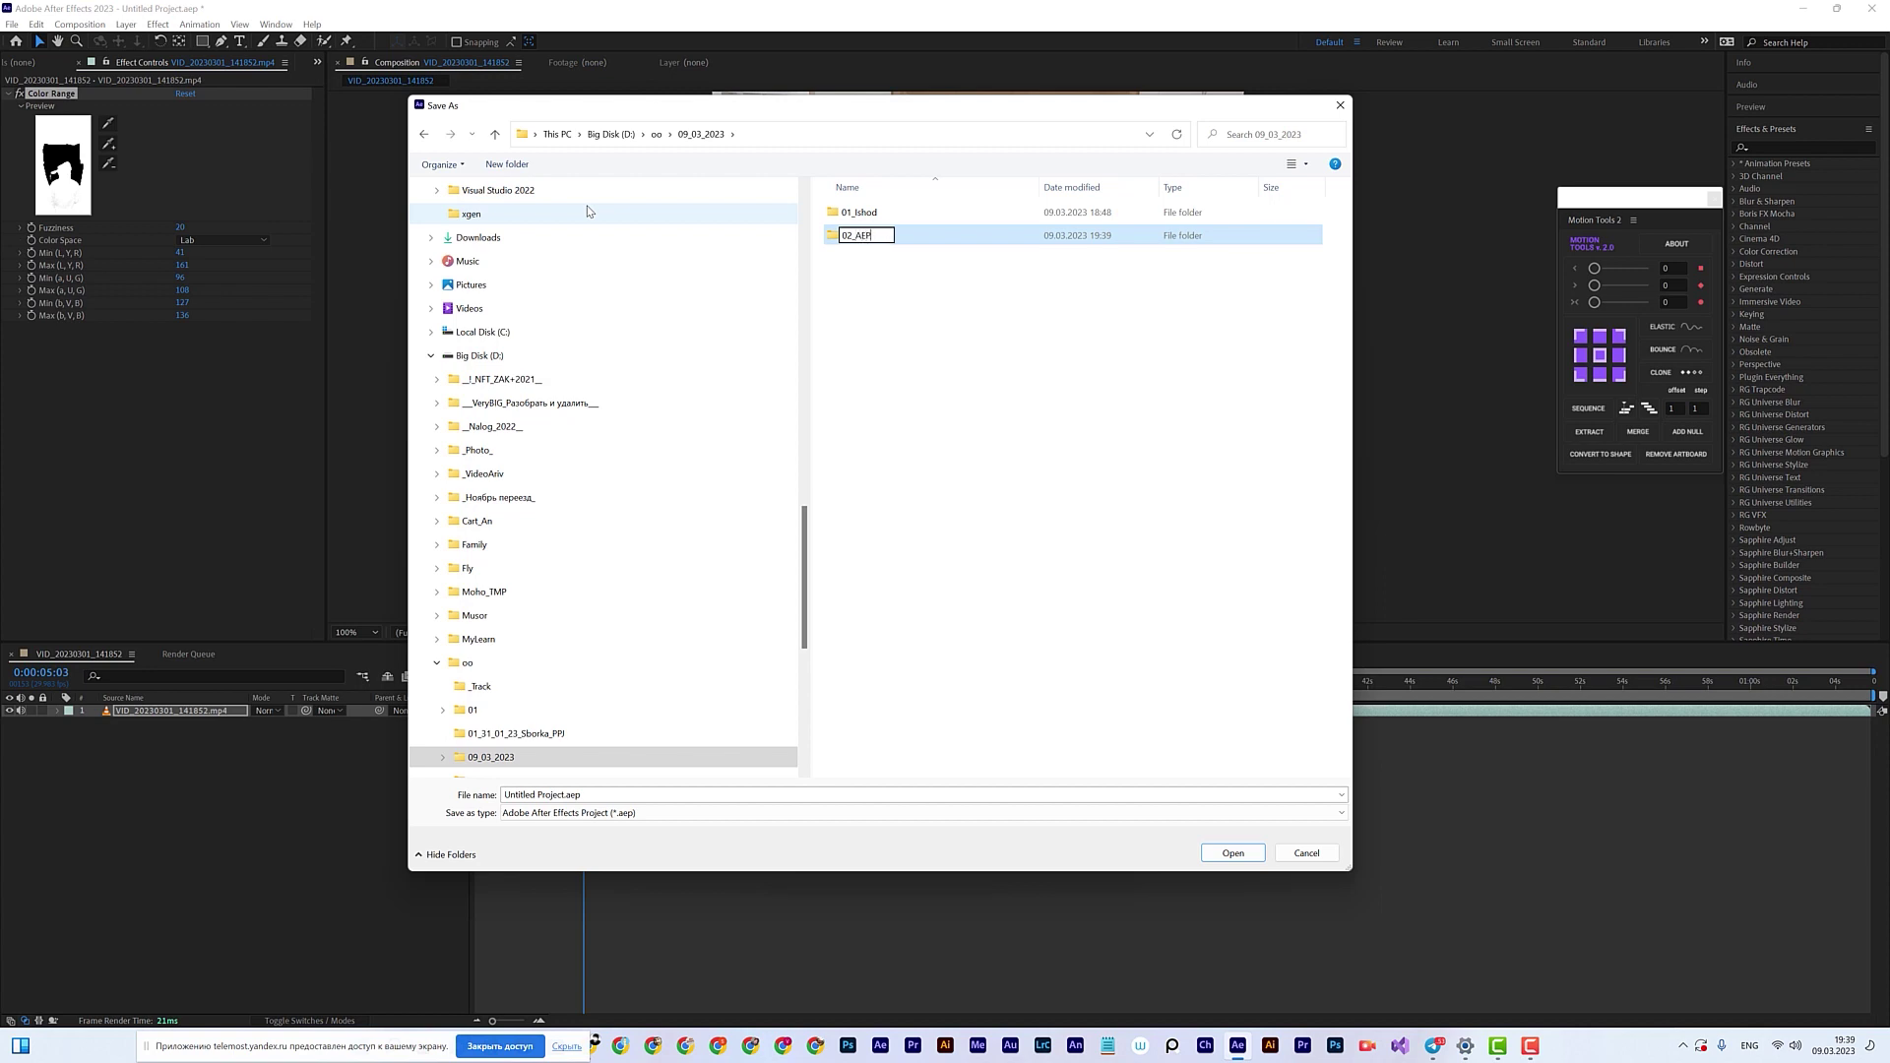
pyautogui.press('Return')
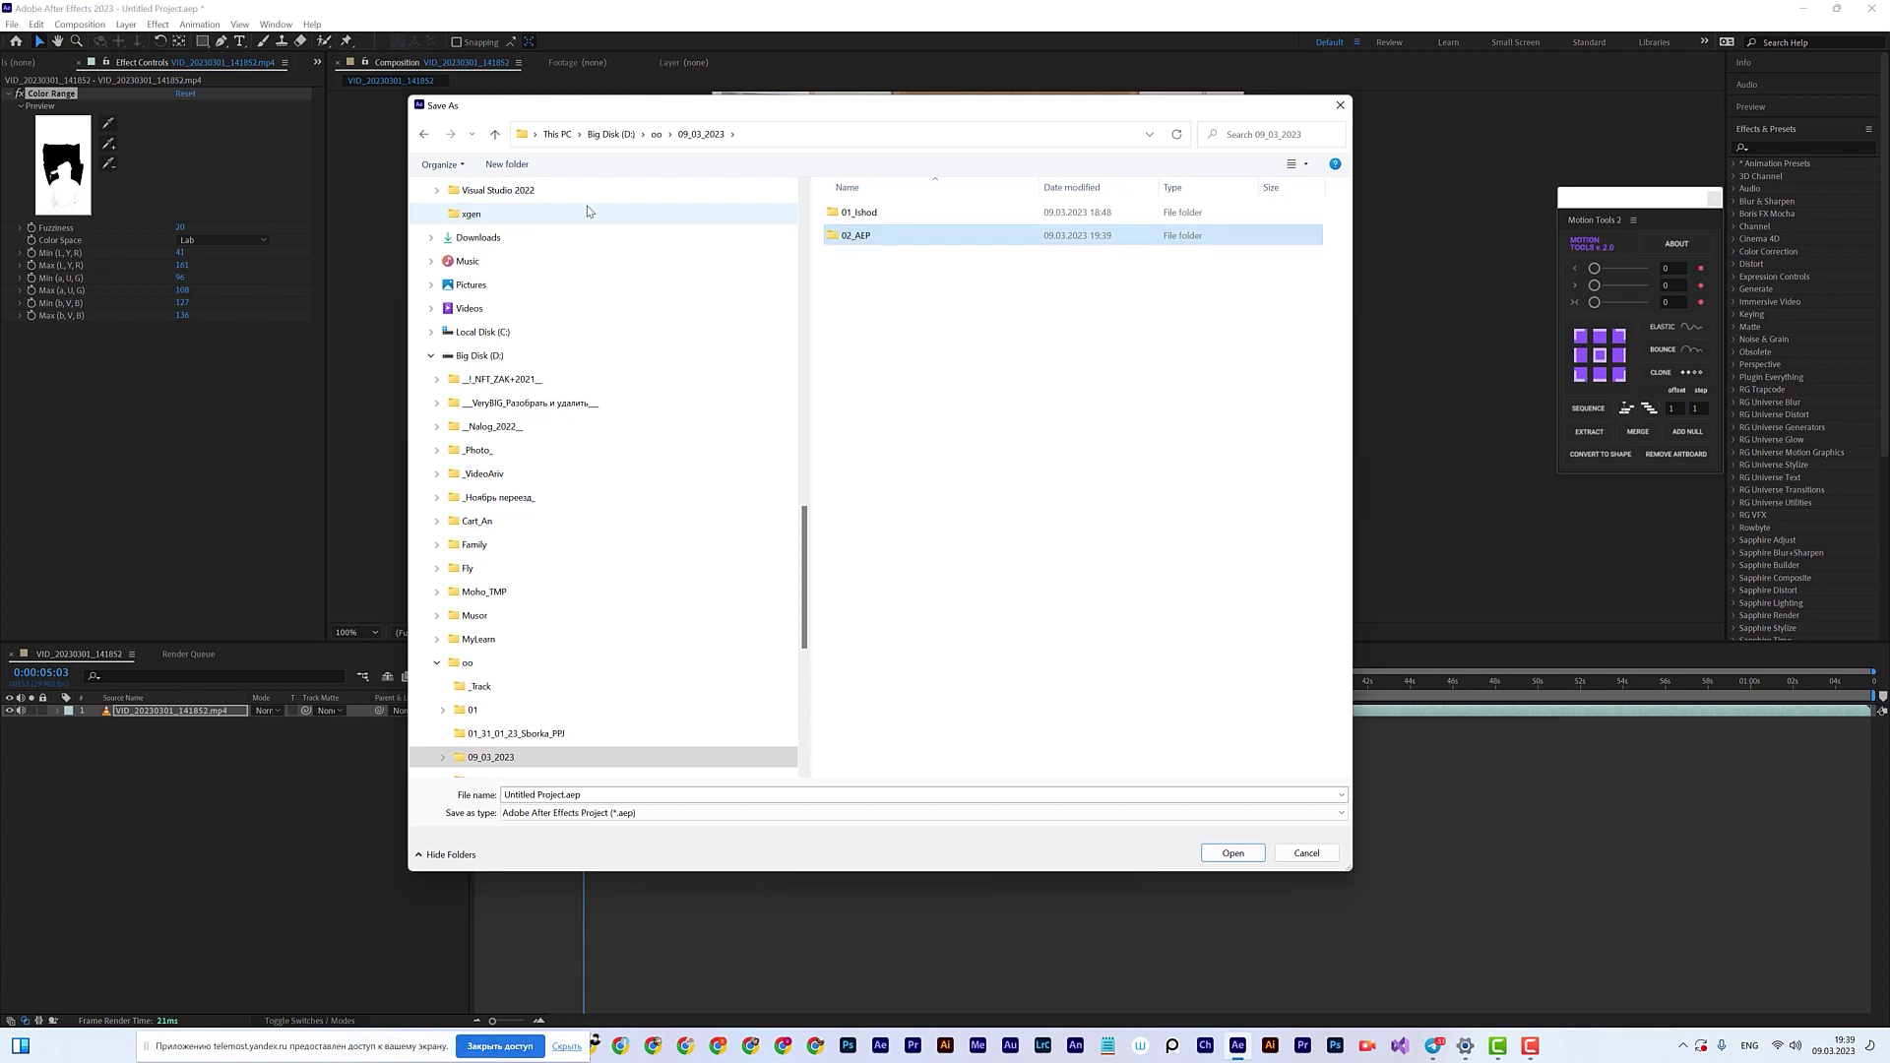
pyautogui.doubleClick(864, 240)
pyautogui.click(656, 795)
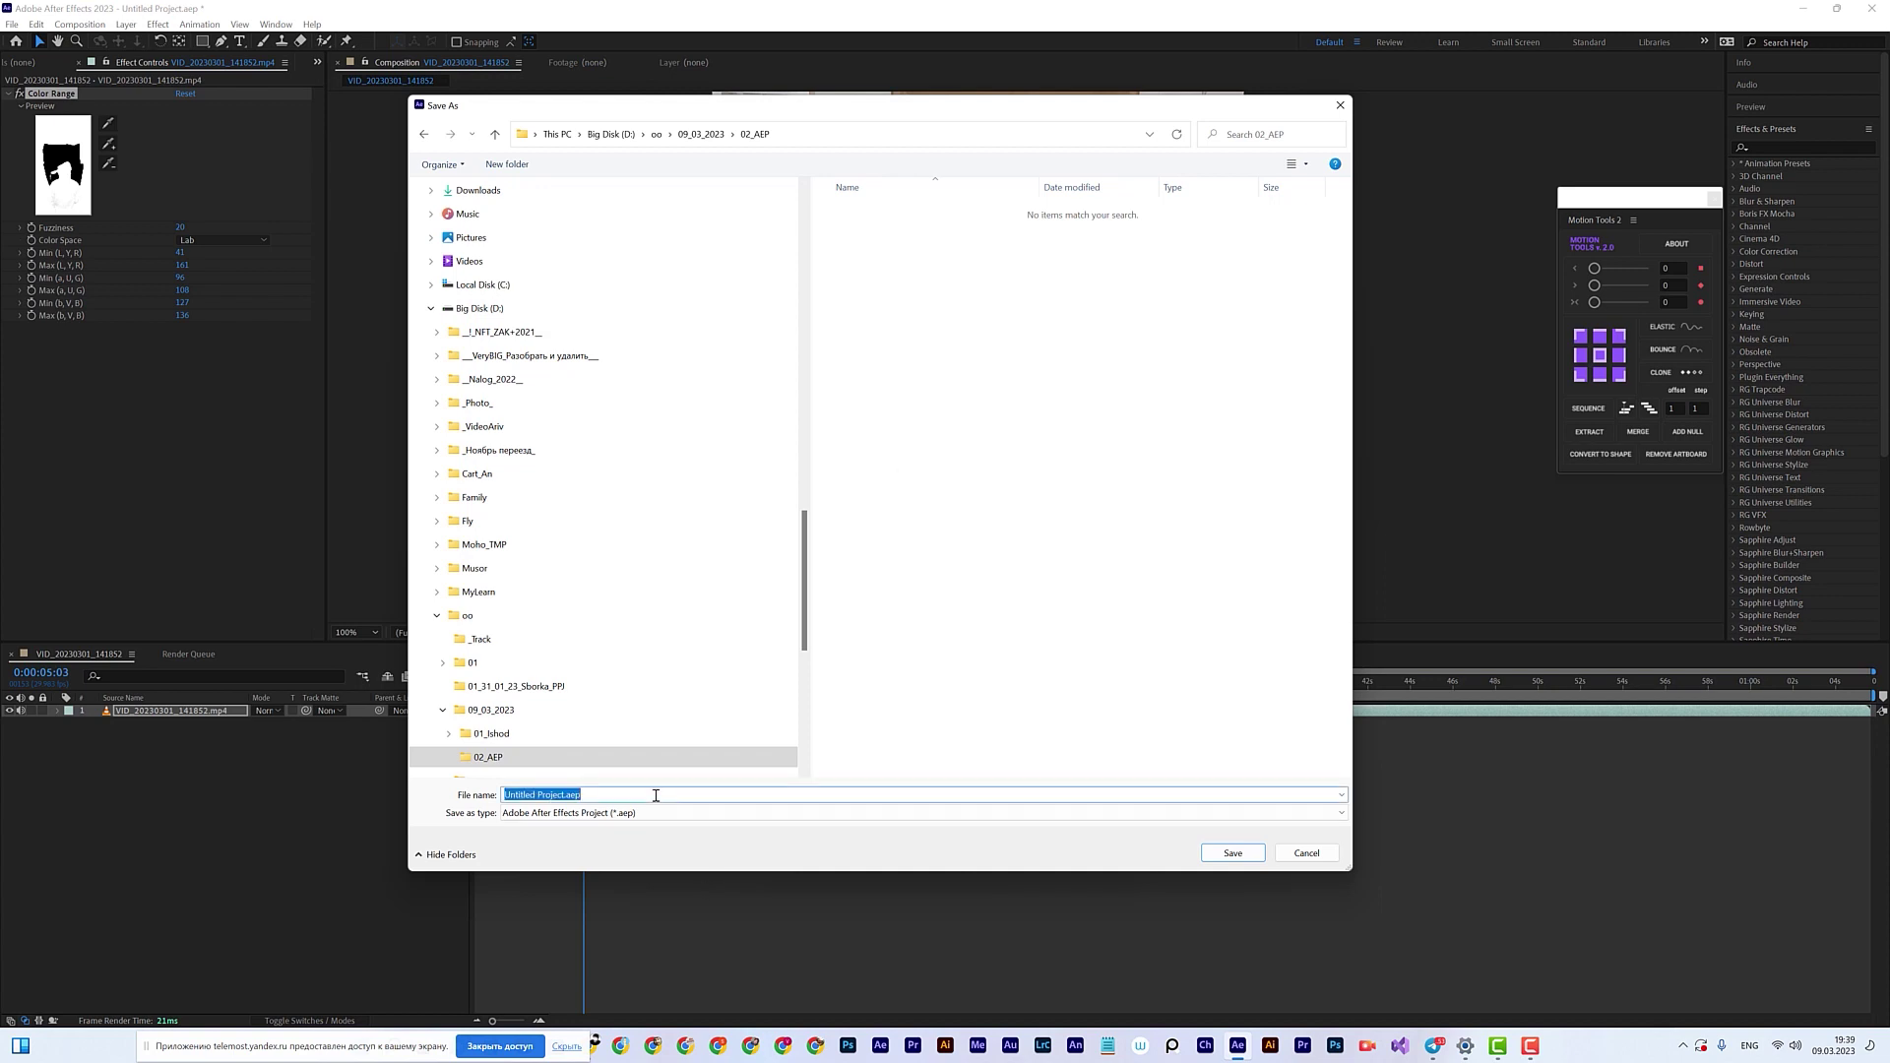
pyautogui.write('Key_00')
pyautogui.press('Return')
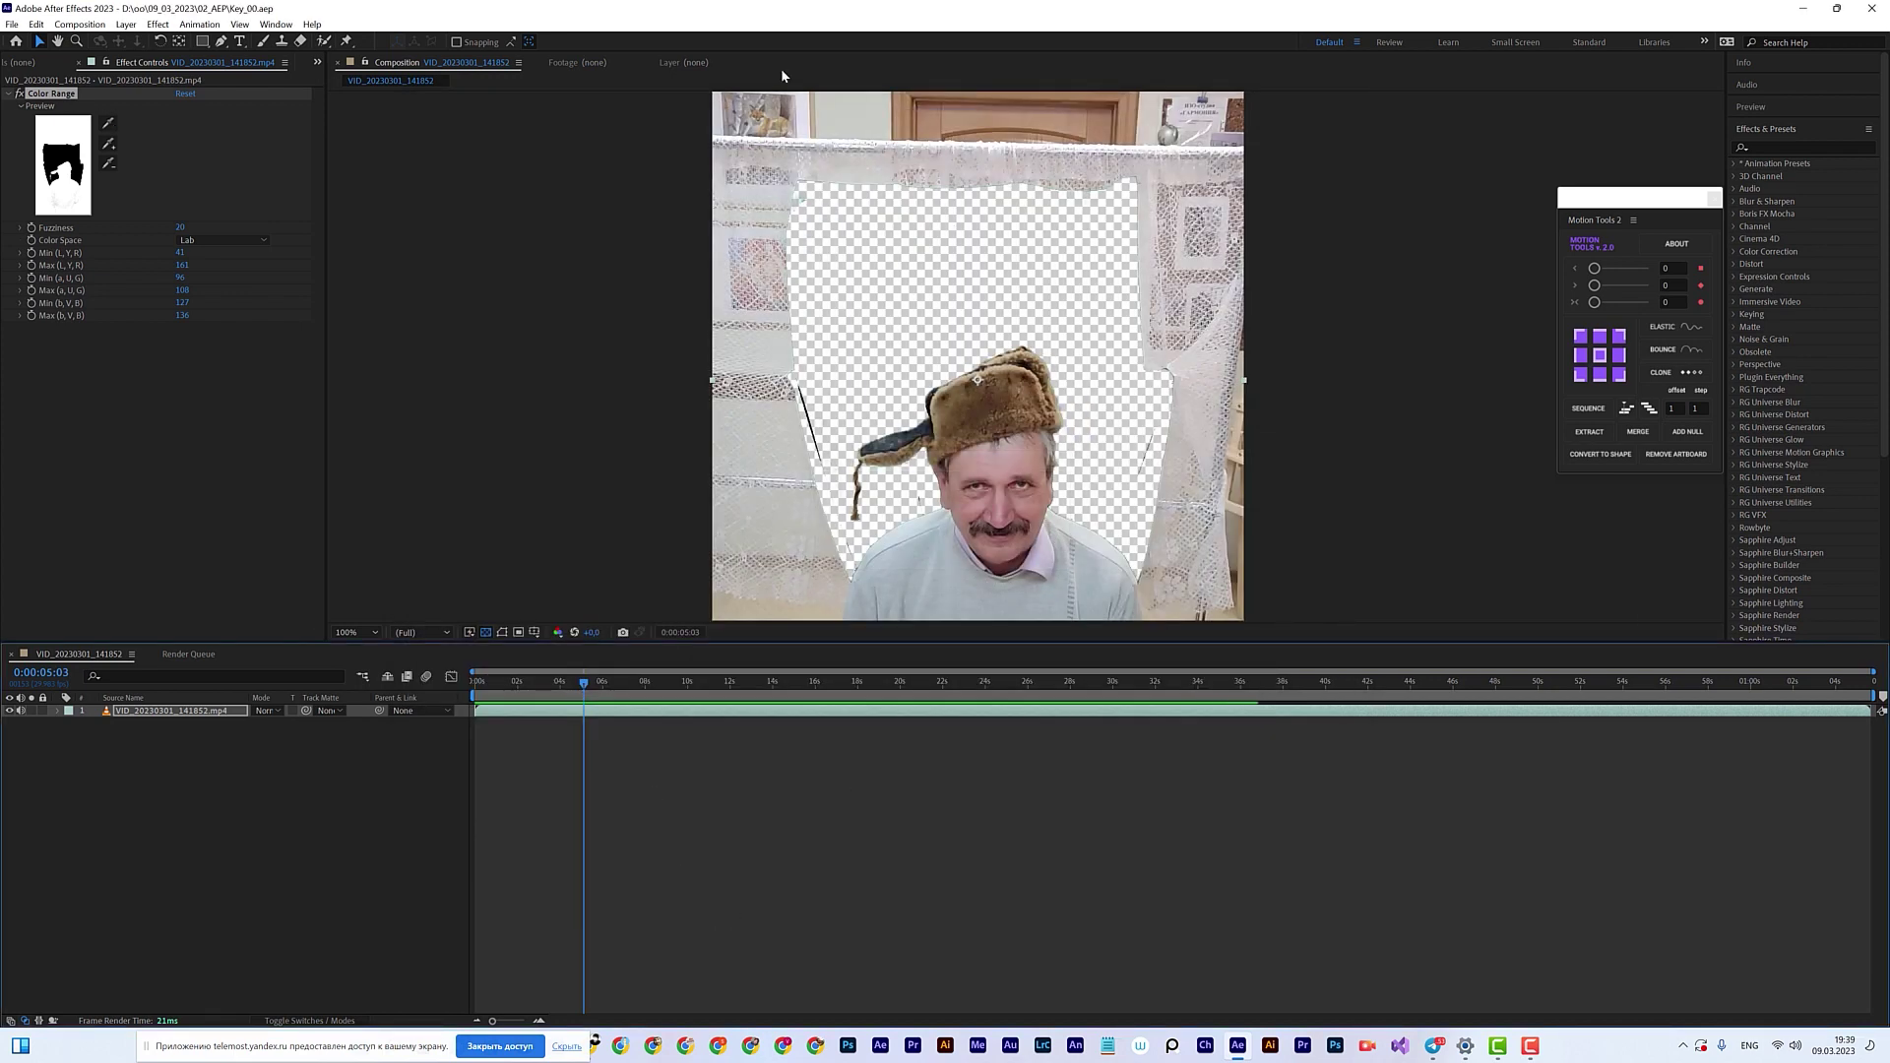
pyautogui.moveTo(1175, 198); pyautogui.dragTo(1126, 245)
pyautogui.moveTo(1088, 420); pyautogui.dragTo(1127, 559)
pyautogui.press('v')
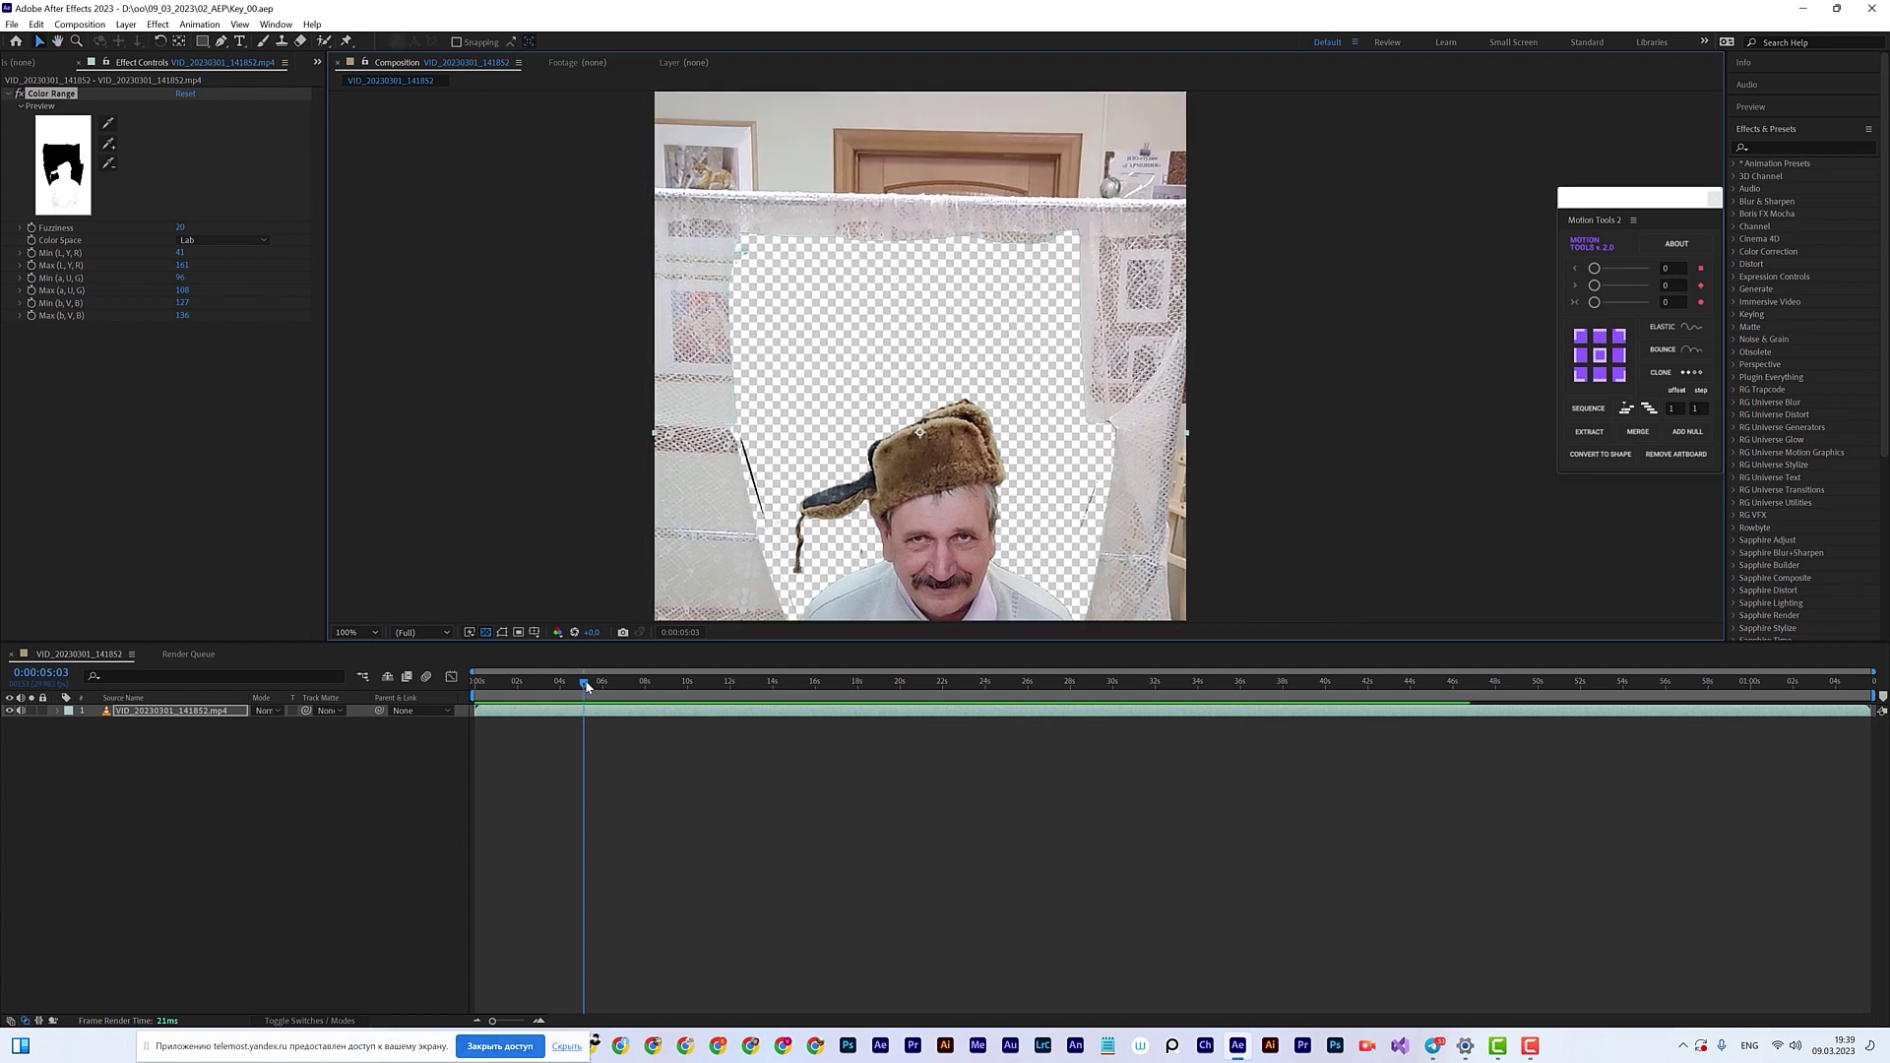
# Step: Scrub the footage and play it from near the start to examine the green key and the remnants around the man
pyautogui.moveTo(587, 686); pyautogui.dragTo(791, 681)
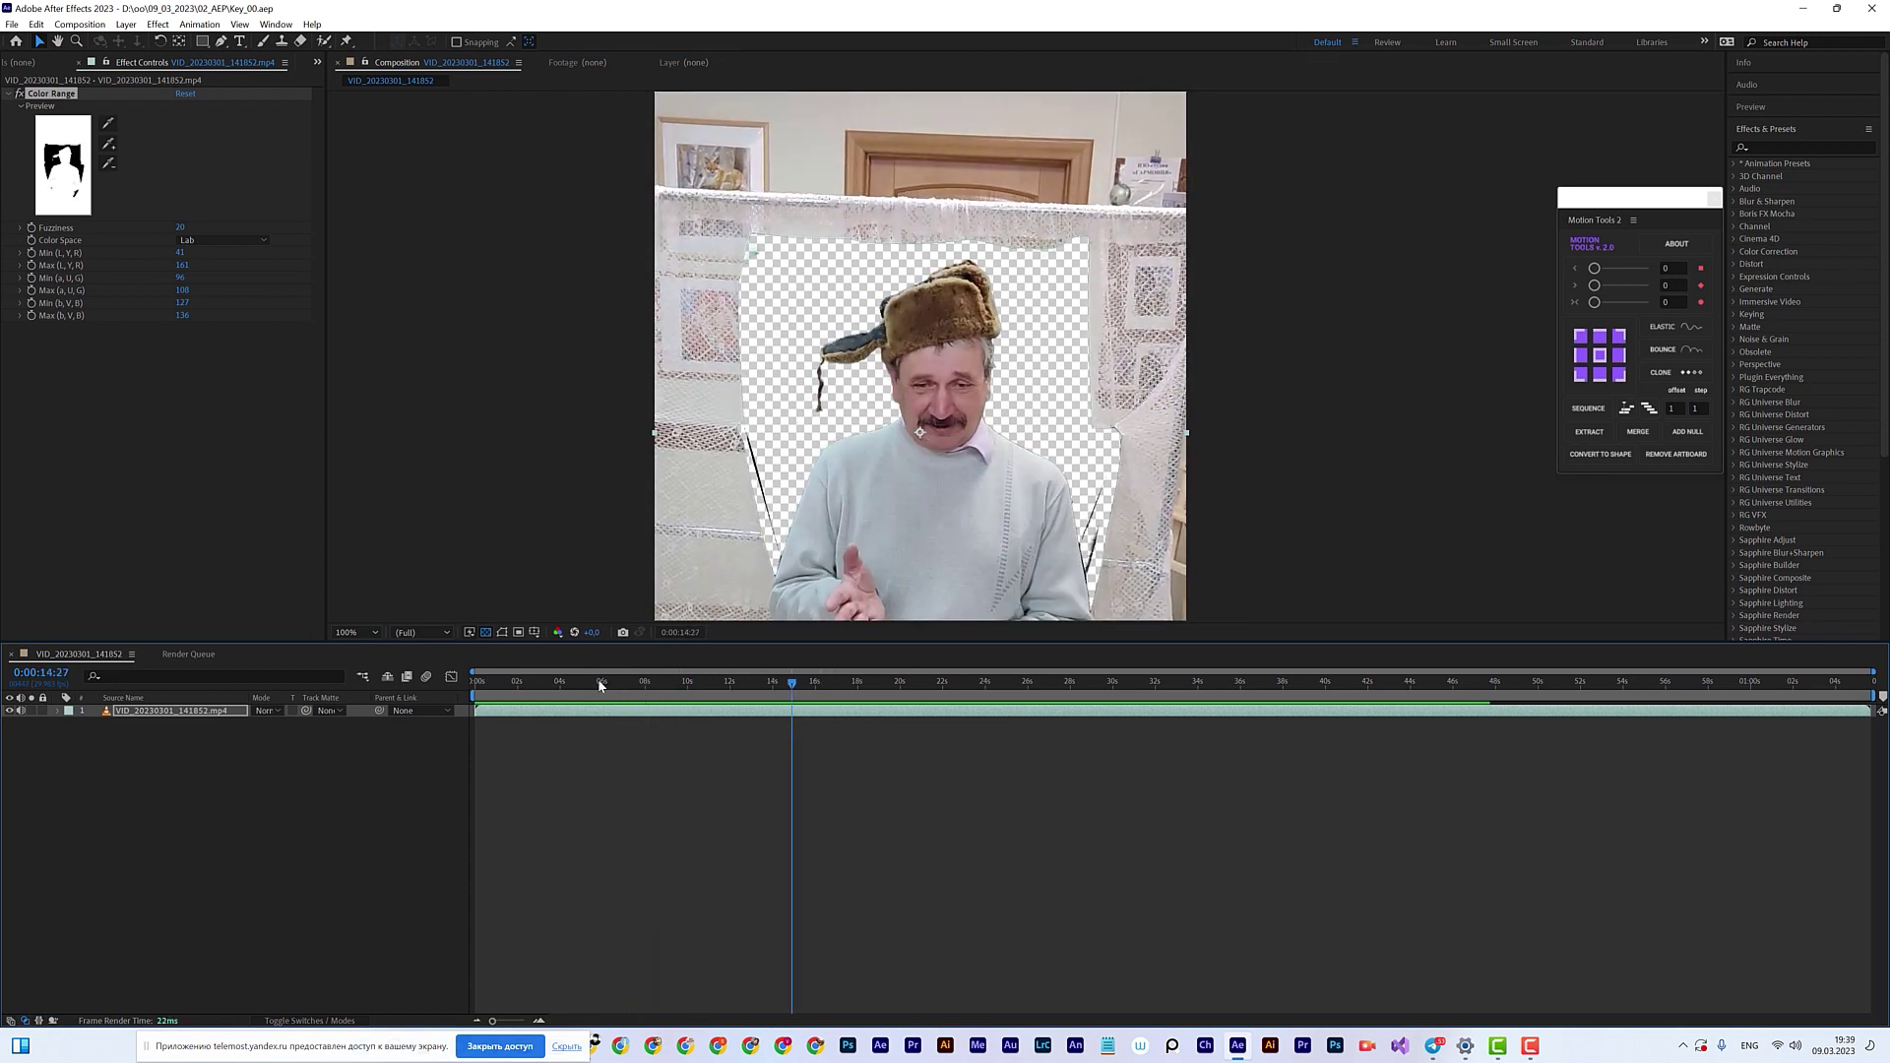
pyautogui.click(486, 686)
pyautogui.press('space')
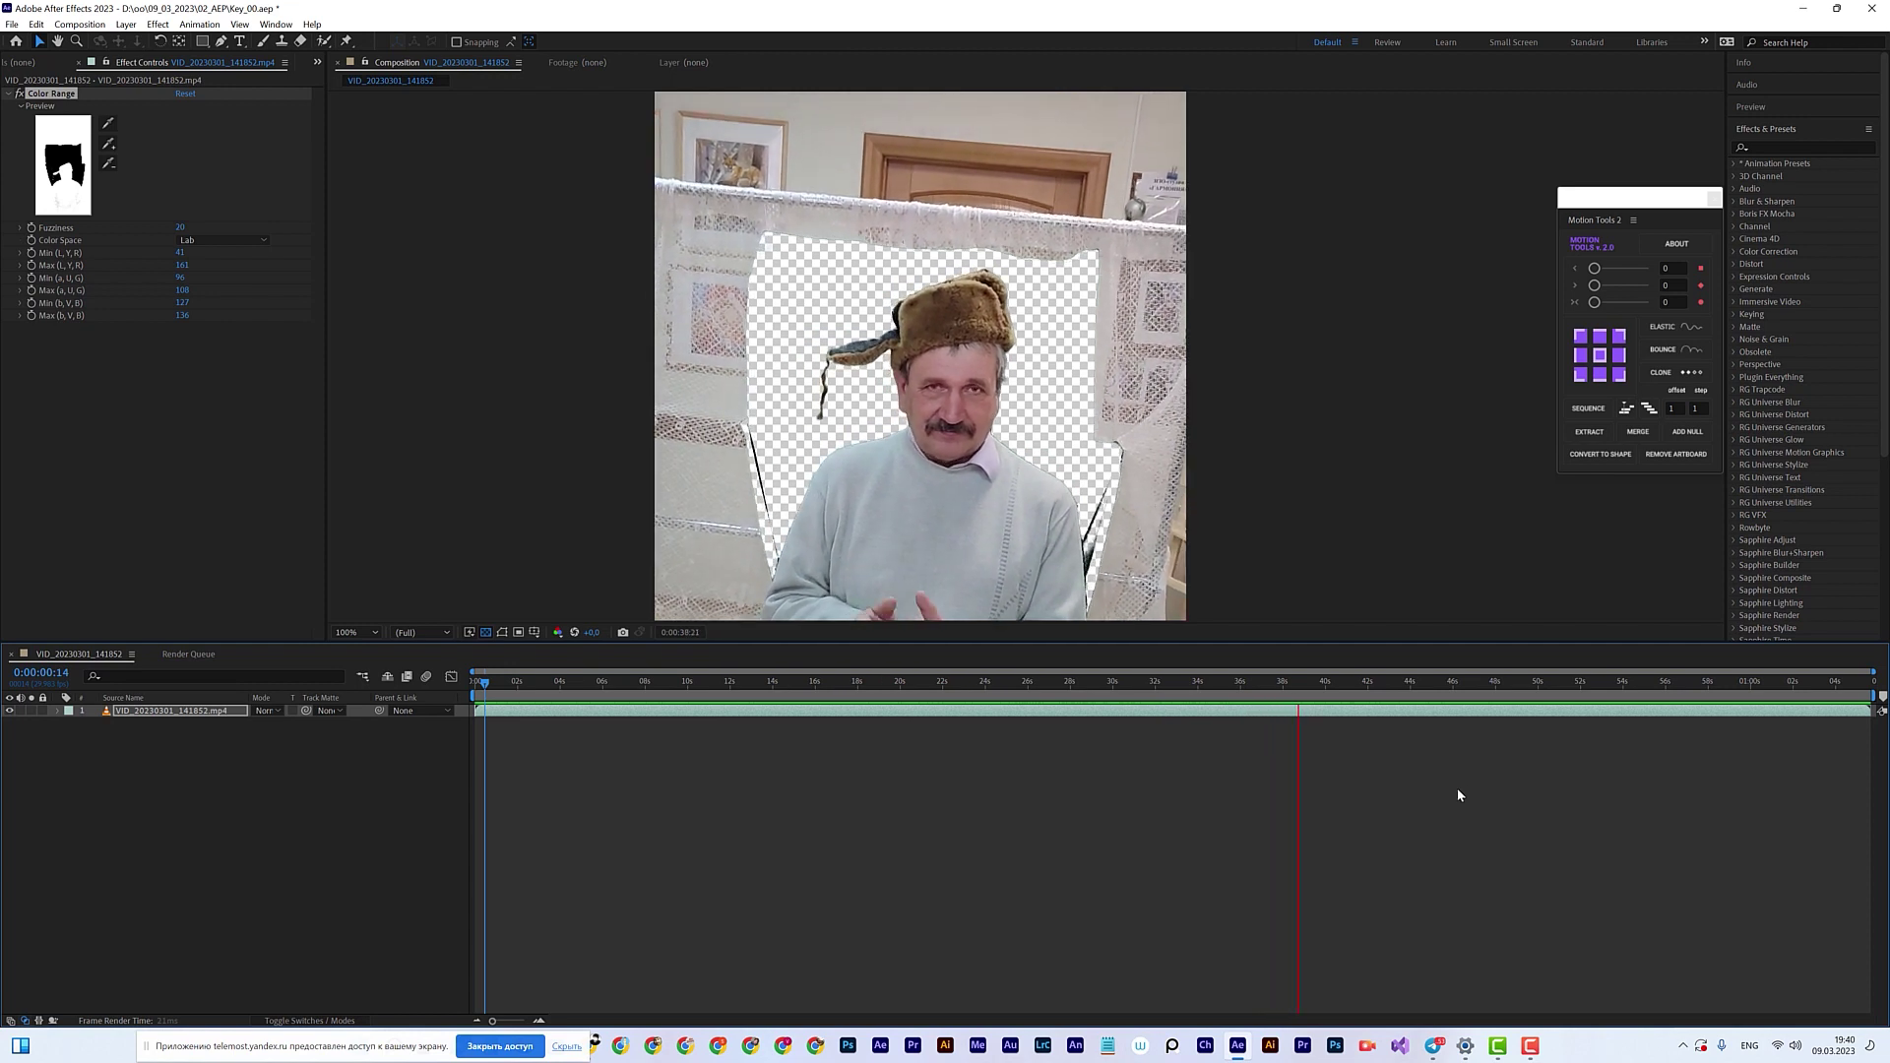
pyautogui.press('space')
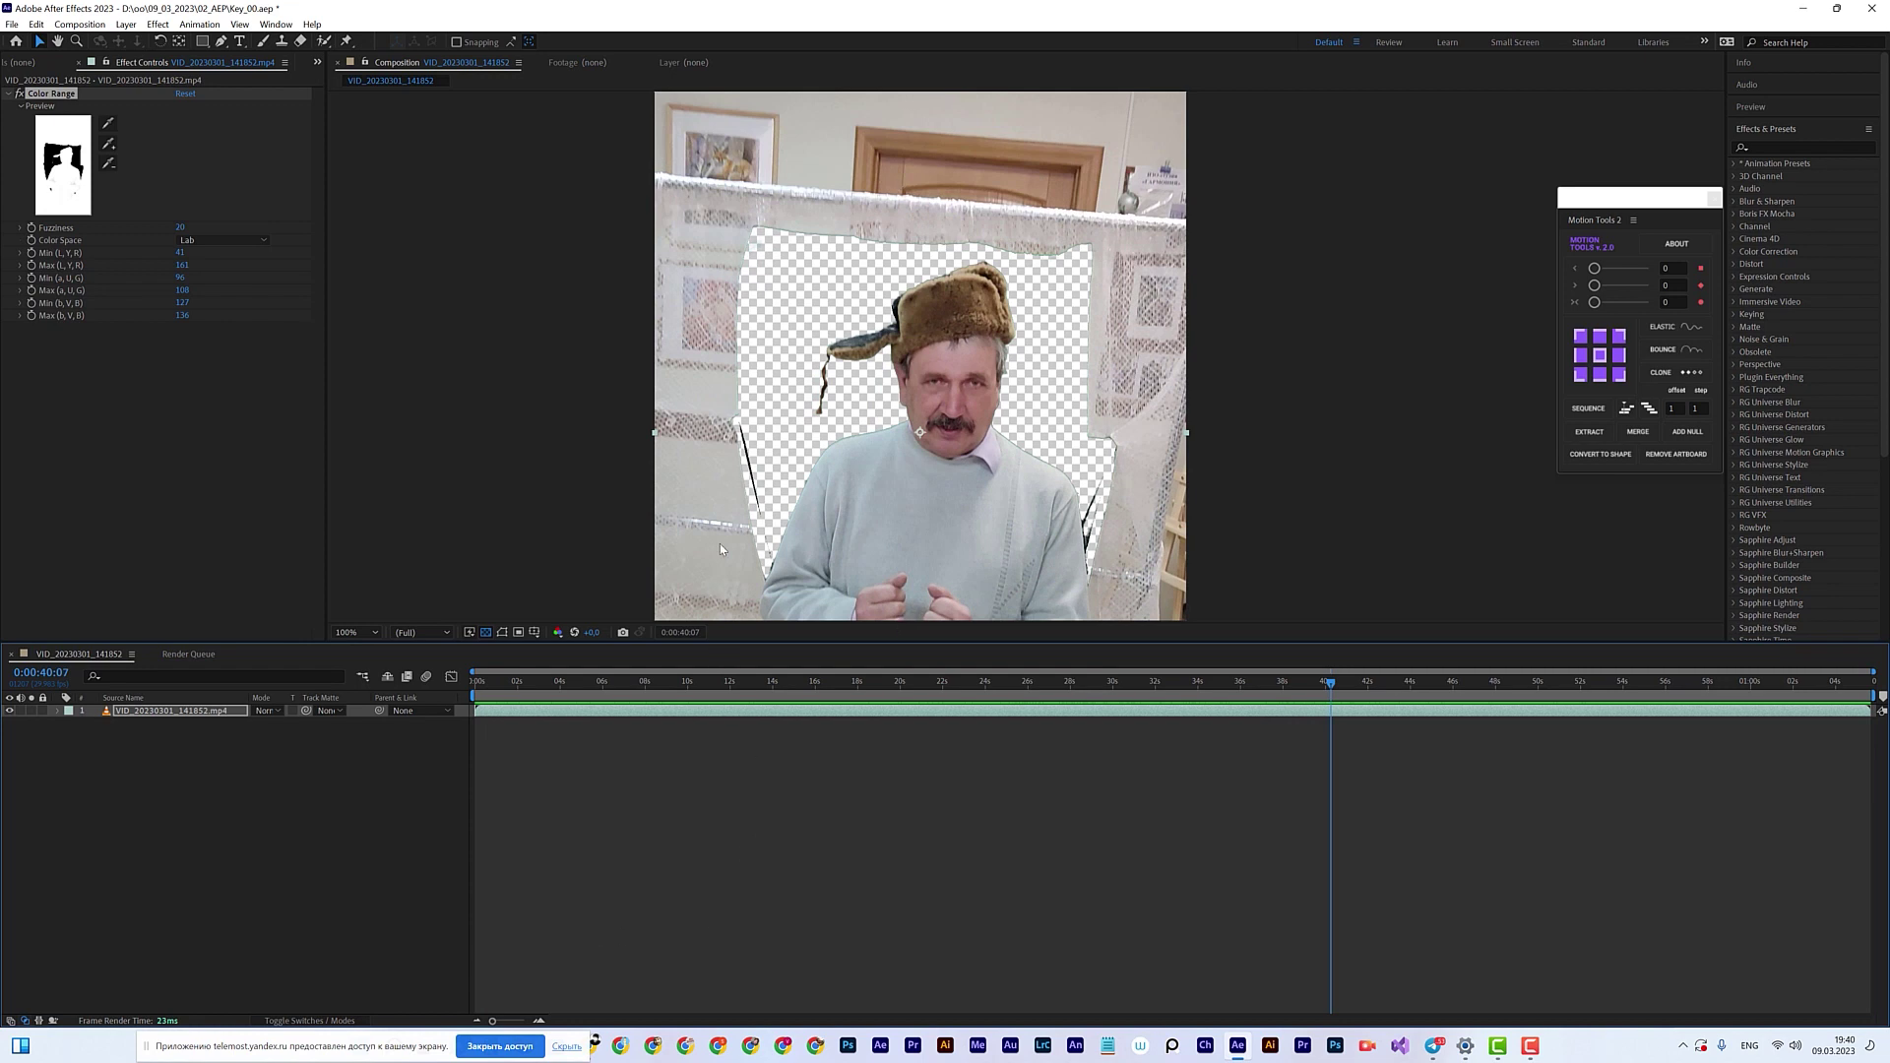
pyautogui.press(',')
pyautogui.press(',')
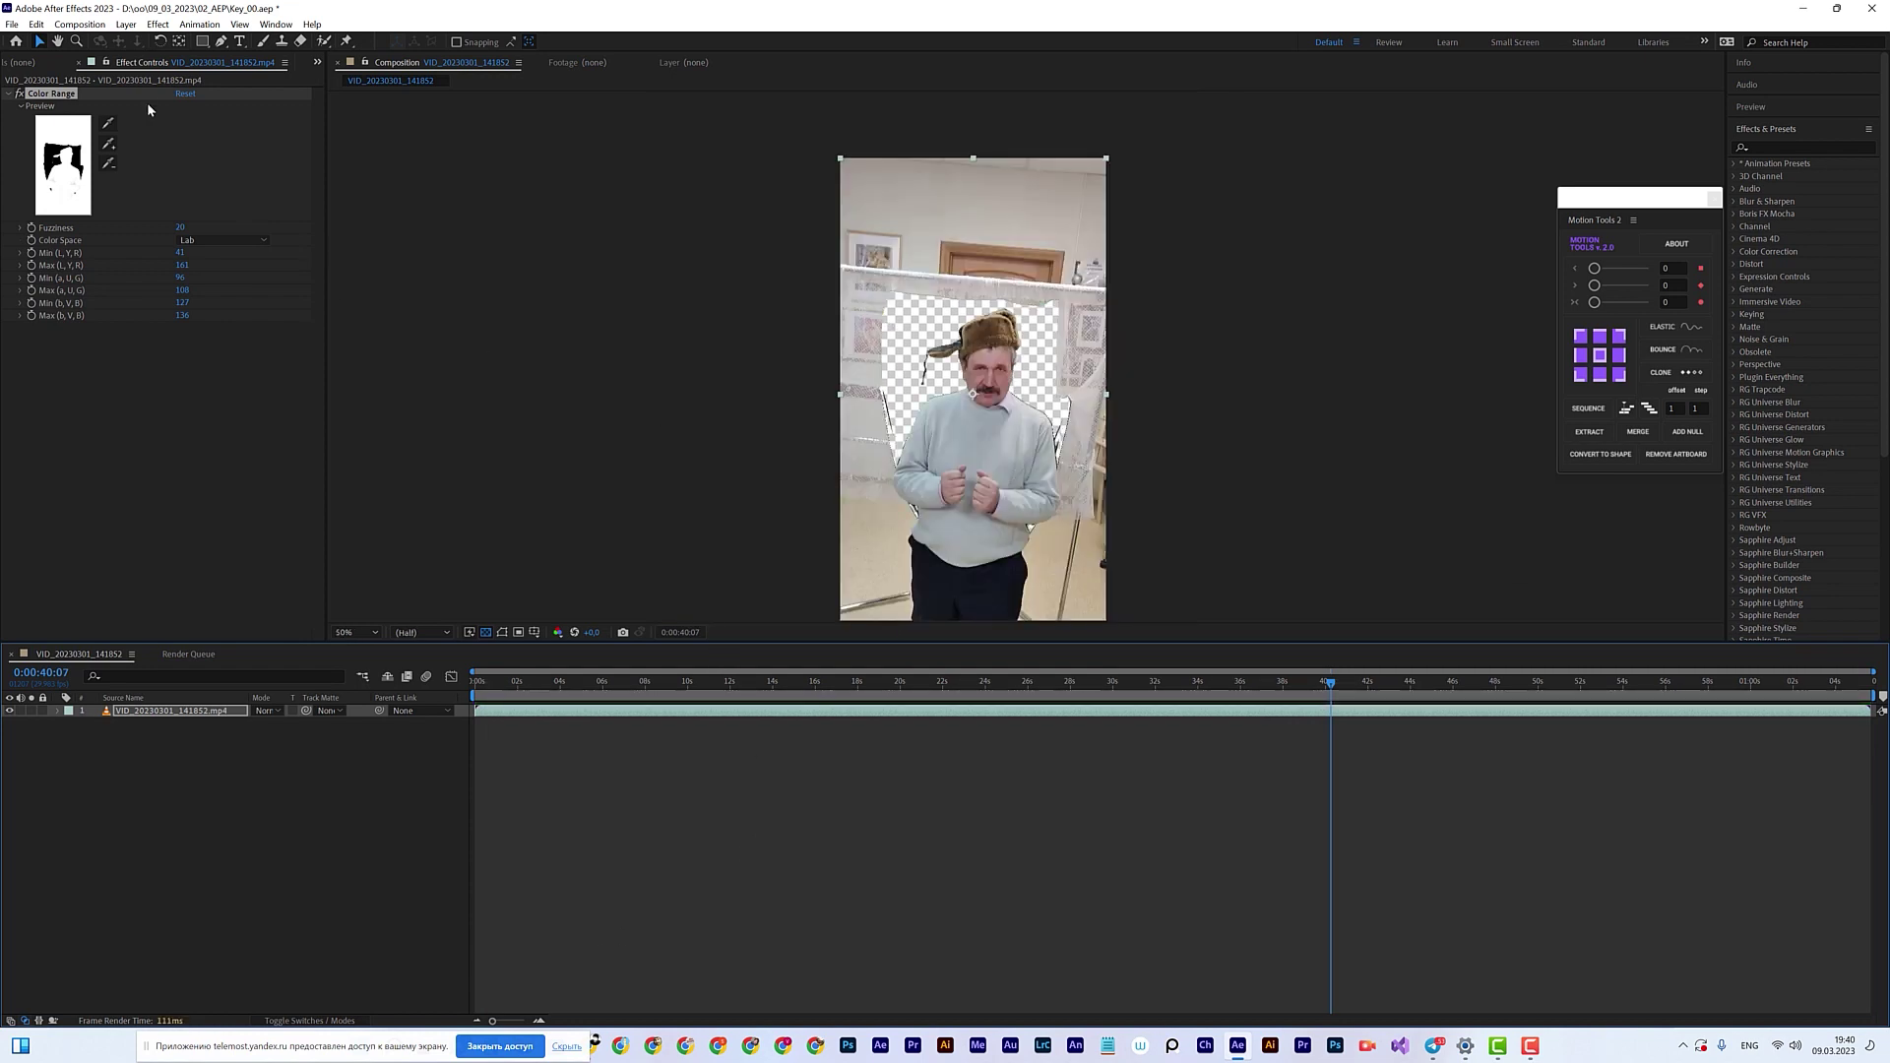
pyautogui.click(222, 42)
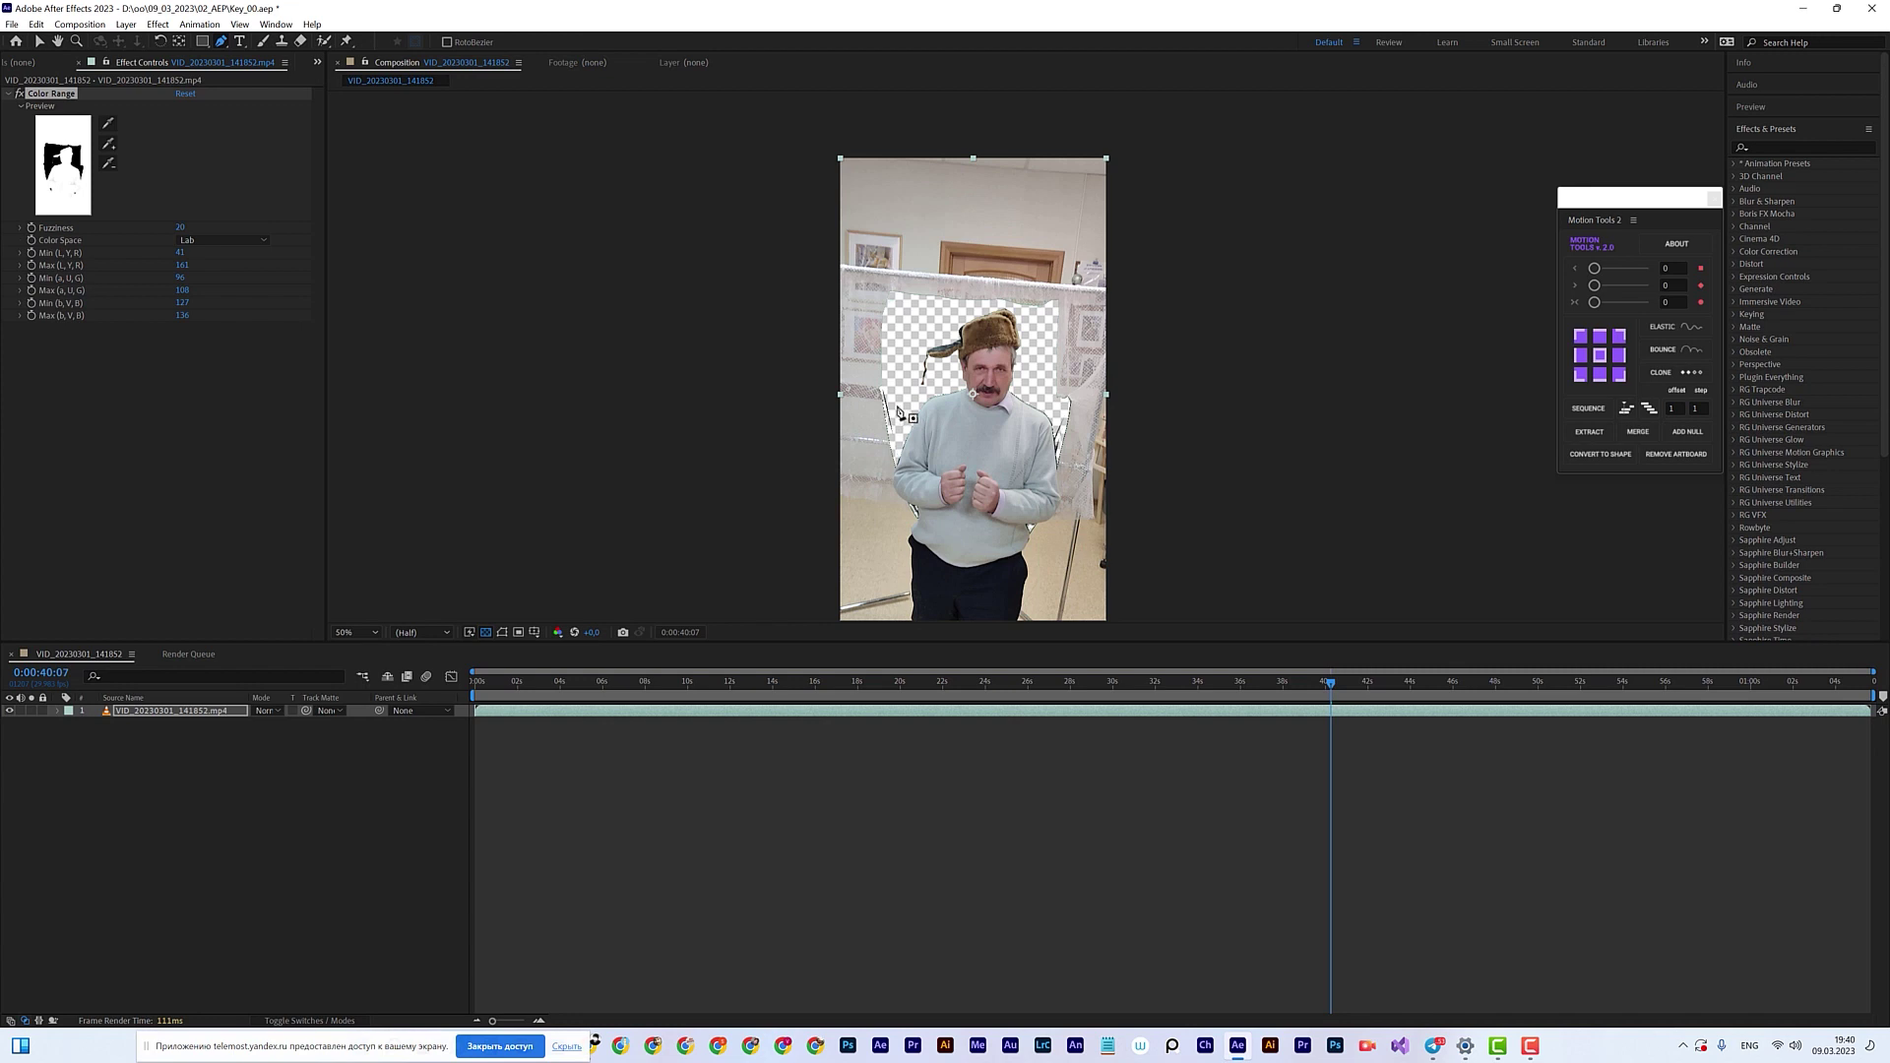
pyautogui.press('.')
pyautogui.press('.')
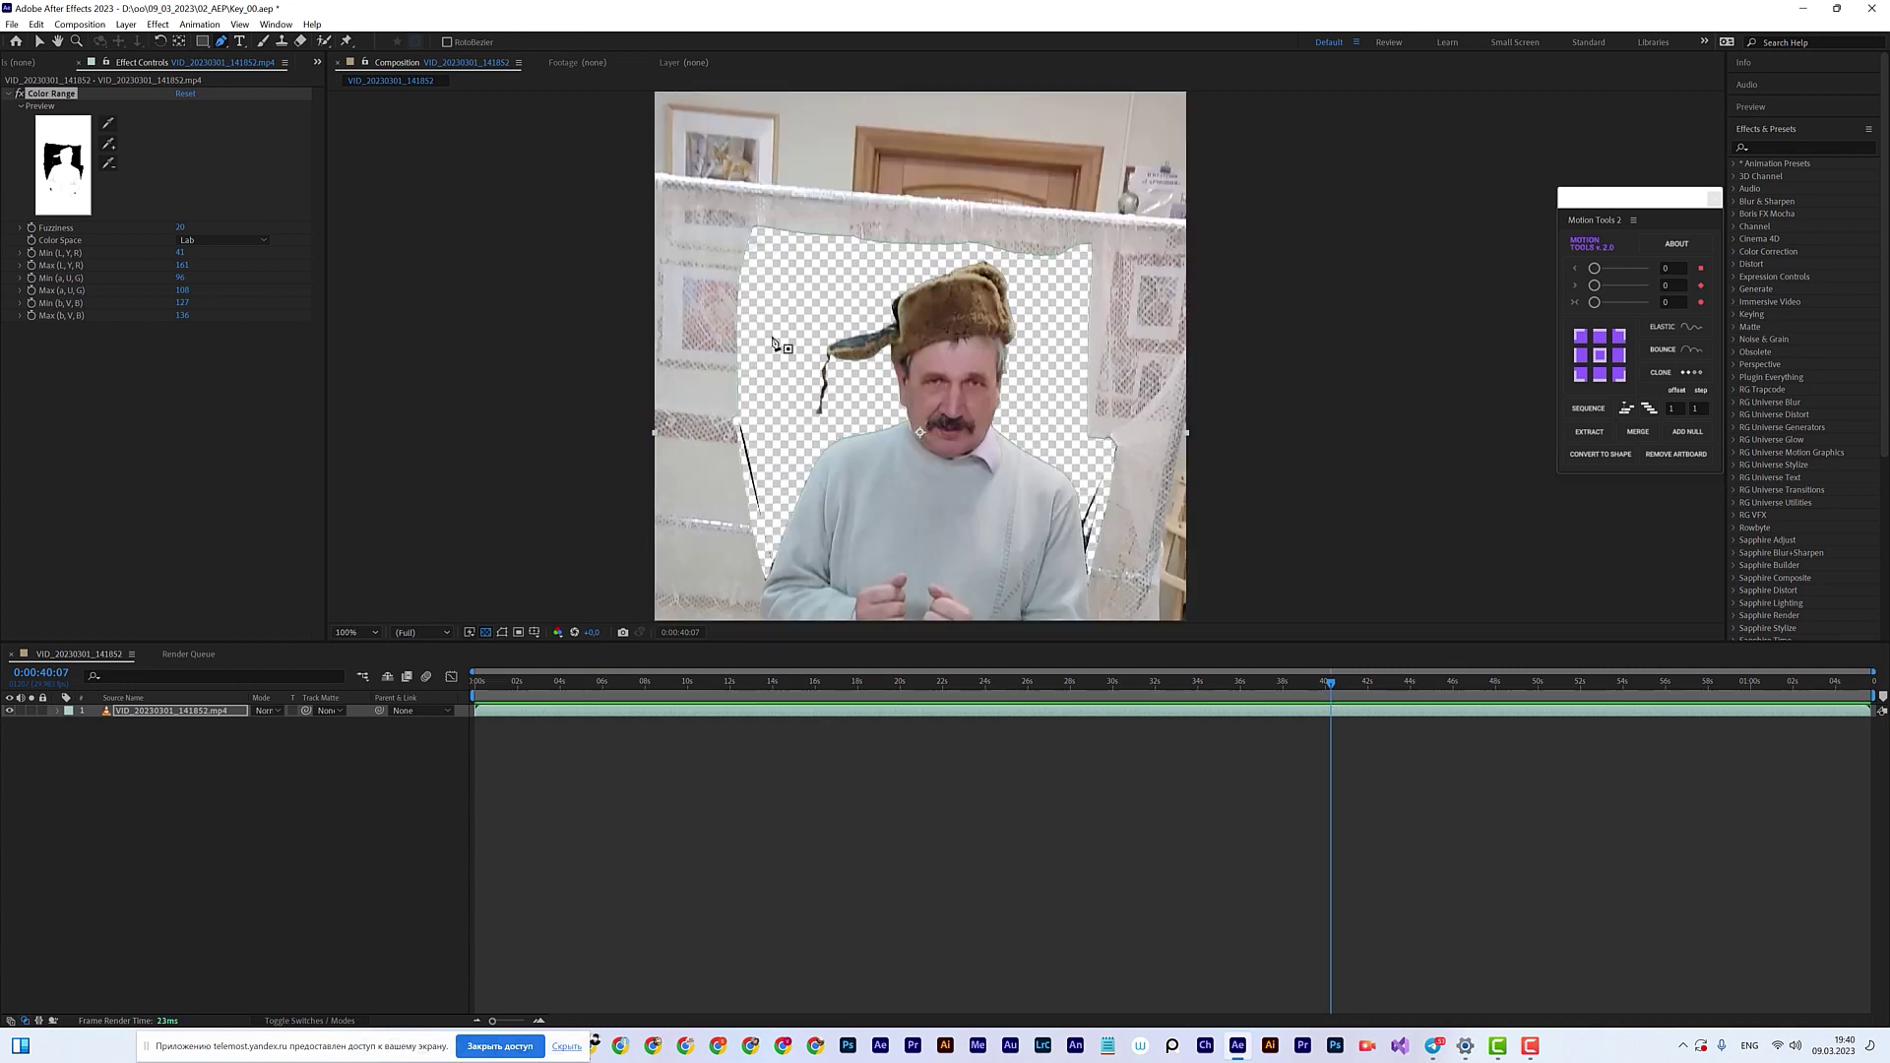
pyautogui.click(810, 267)
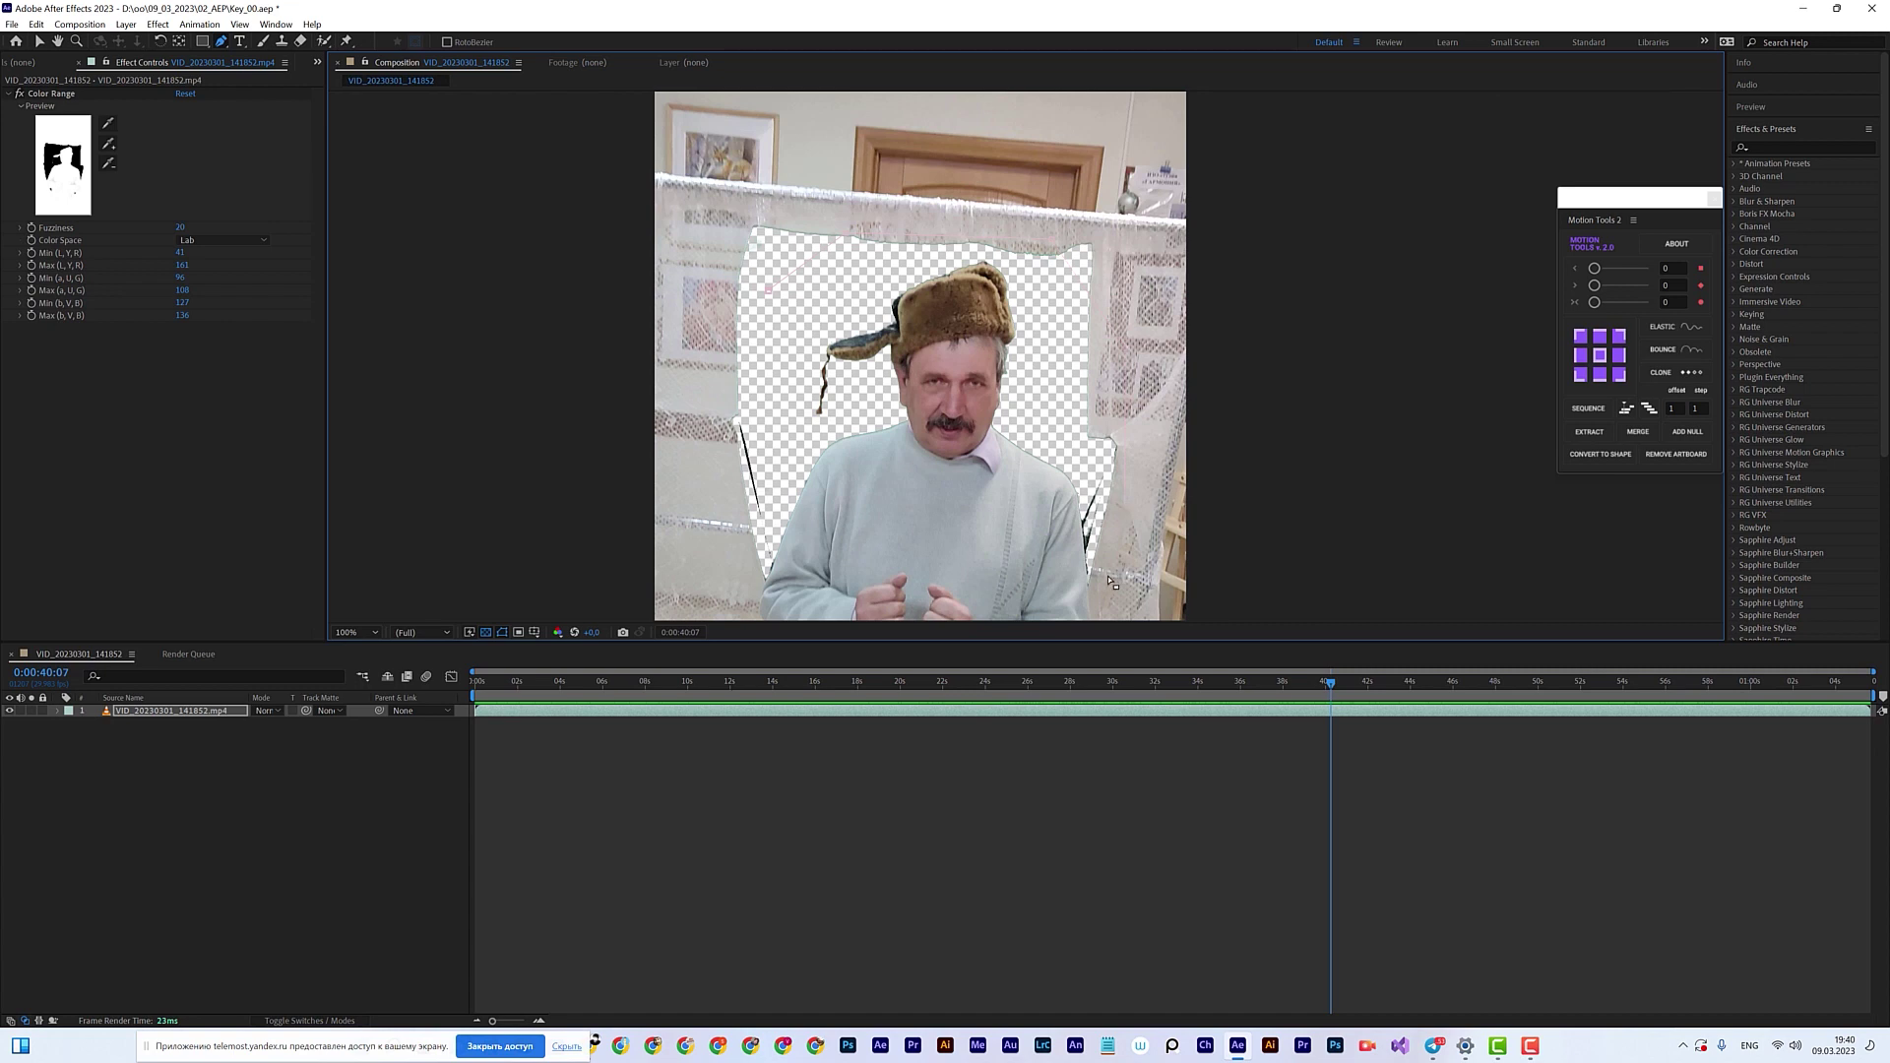
pyautogui.click(50, 93)
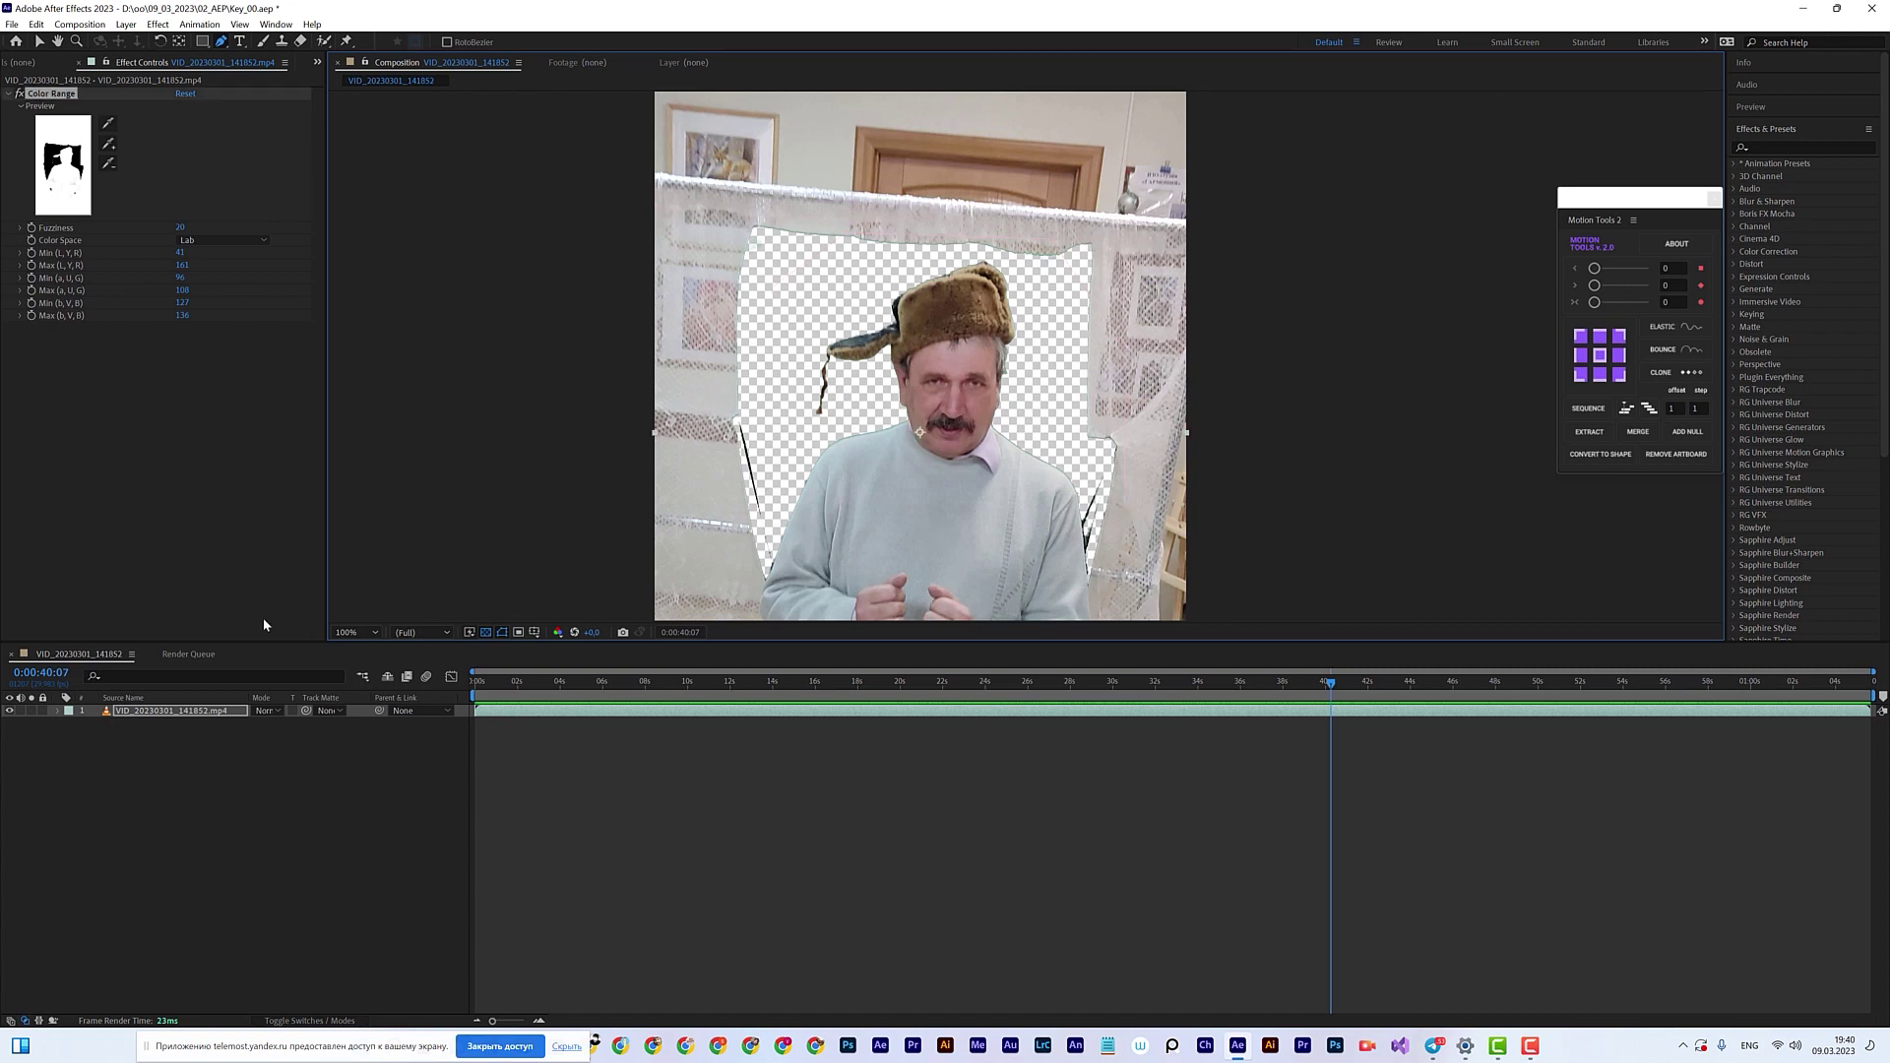
pyautogui.click(39, 42)
pyautogui.click(222, 42)
pyautogui.moveTo(727, 218); pyautogui.dragTo(811, 230)
pyautogui.hotkey('ctrl', 'z')
pyautogui.click(689, 197)
pyautogui.click(786, 150)
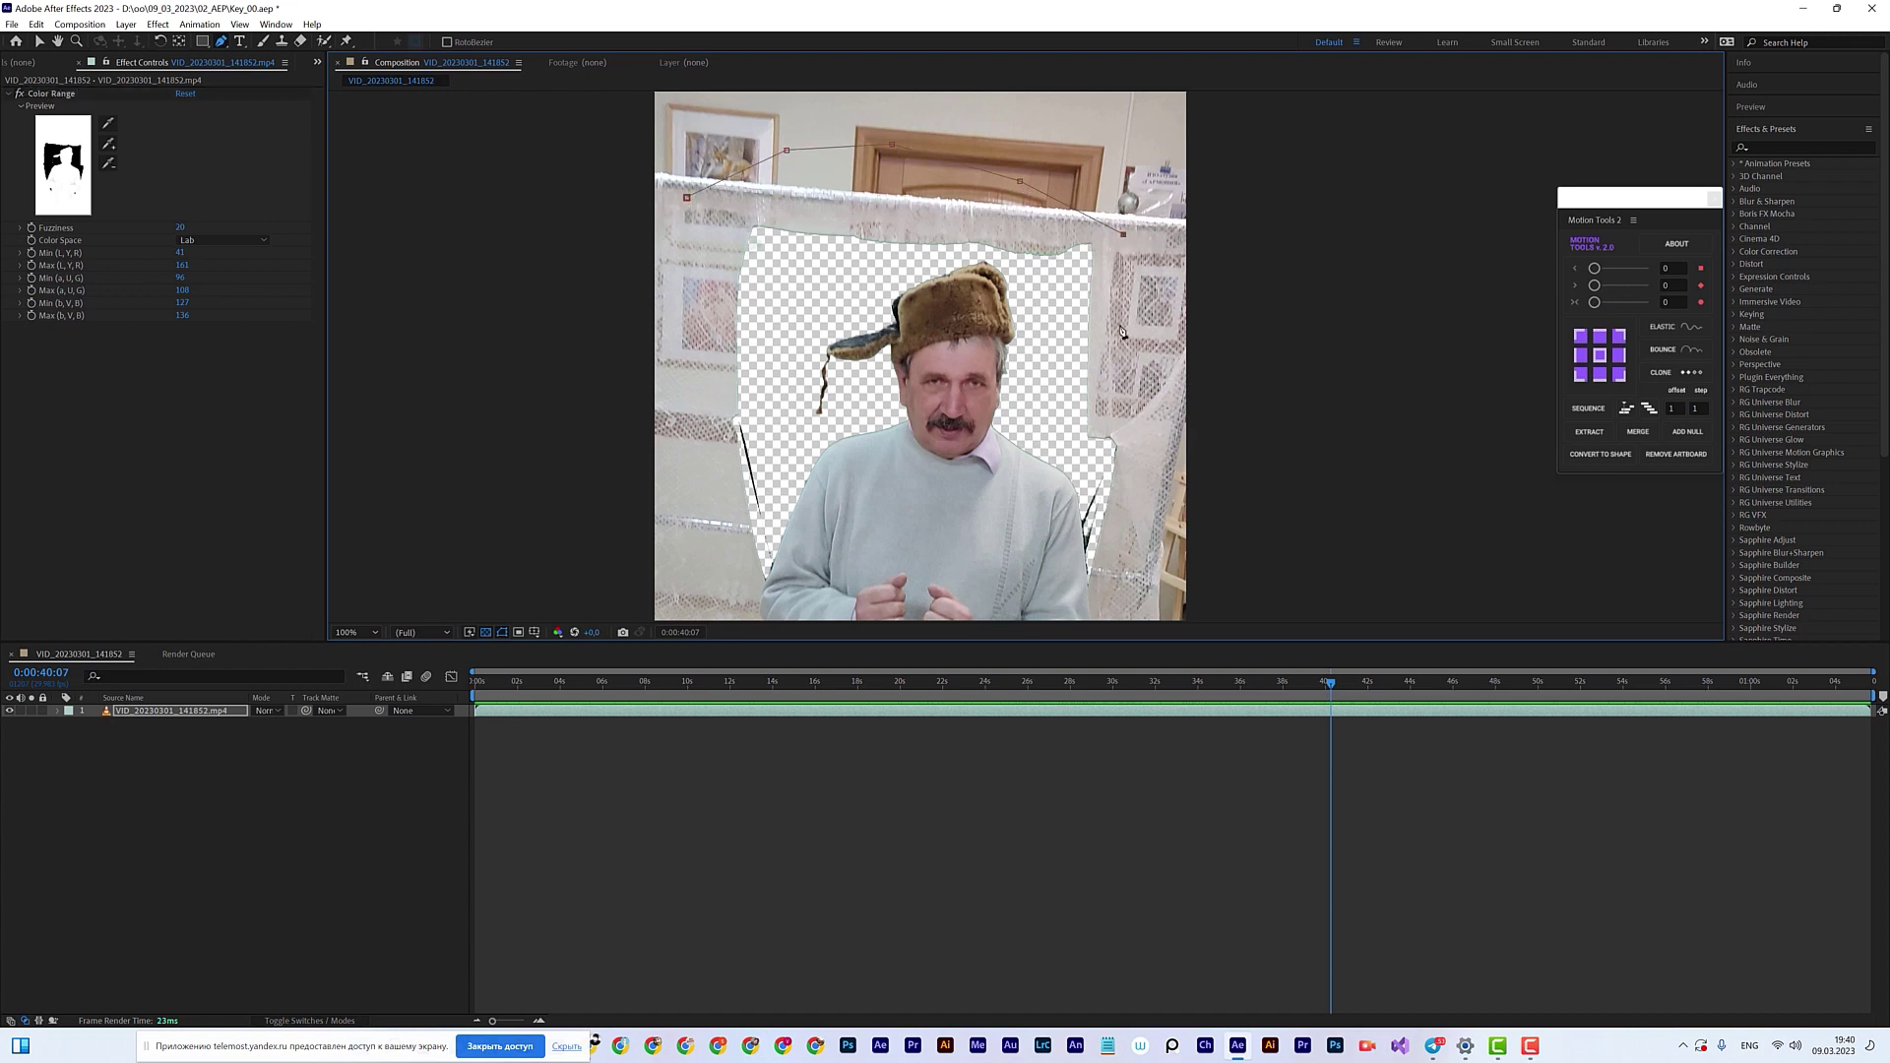
pyautogui.hotkey('ctrl', 'z')
pyautogui.hotkey('ctrl', 'z')
pyautogui.hotkey('ctrl', 'z')
# Step: Try a closed mask of curved Pen tool points across the man's head and the curtain, and undo it
pyautogui.moveTo(705, 220); pyautogui.dragTo(761, 158)
pyautogui.moveTo(899, 204); pyautogui.dragTo(950, 171)
pyautogui.moveTo(1154, 235)
pyautogui.mouseDown()
pyautogui.moveTo(1137, 337)
pyautogui.moveTo(1006, 347)
pyautogui.moveTo(1118, 340)
pyautogui.moveTo(1083, 364)
pyautogui.moveTo(1125, 334)
pyautogui.mouseUp()
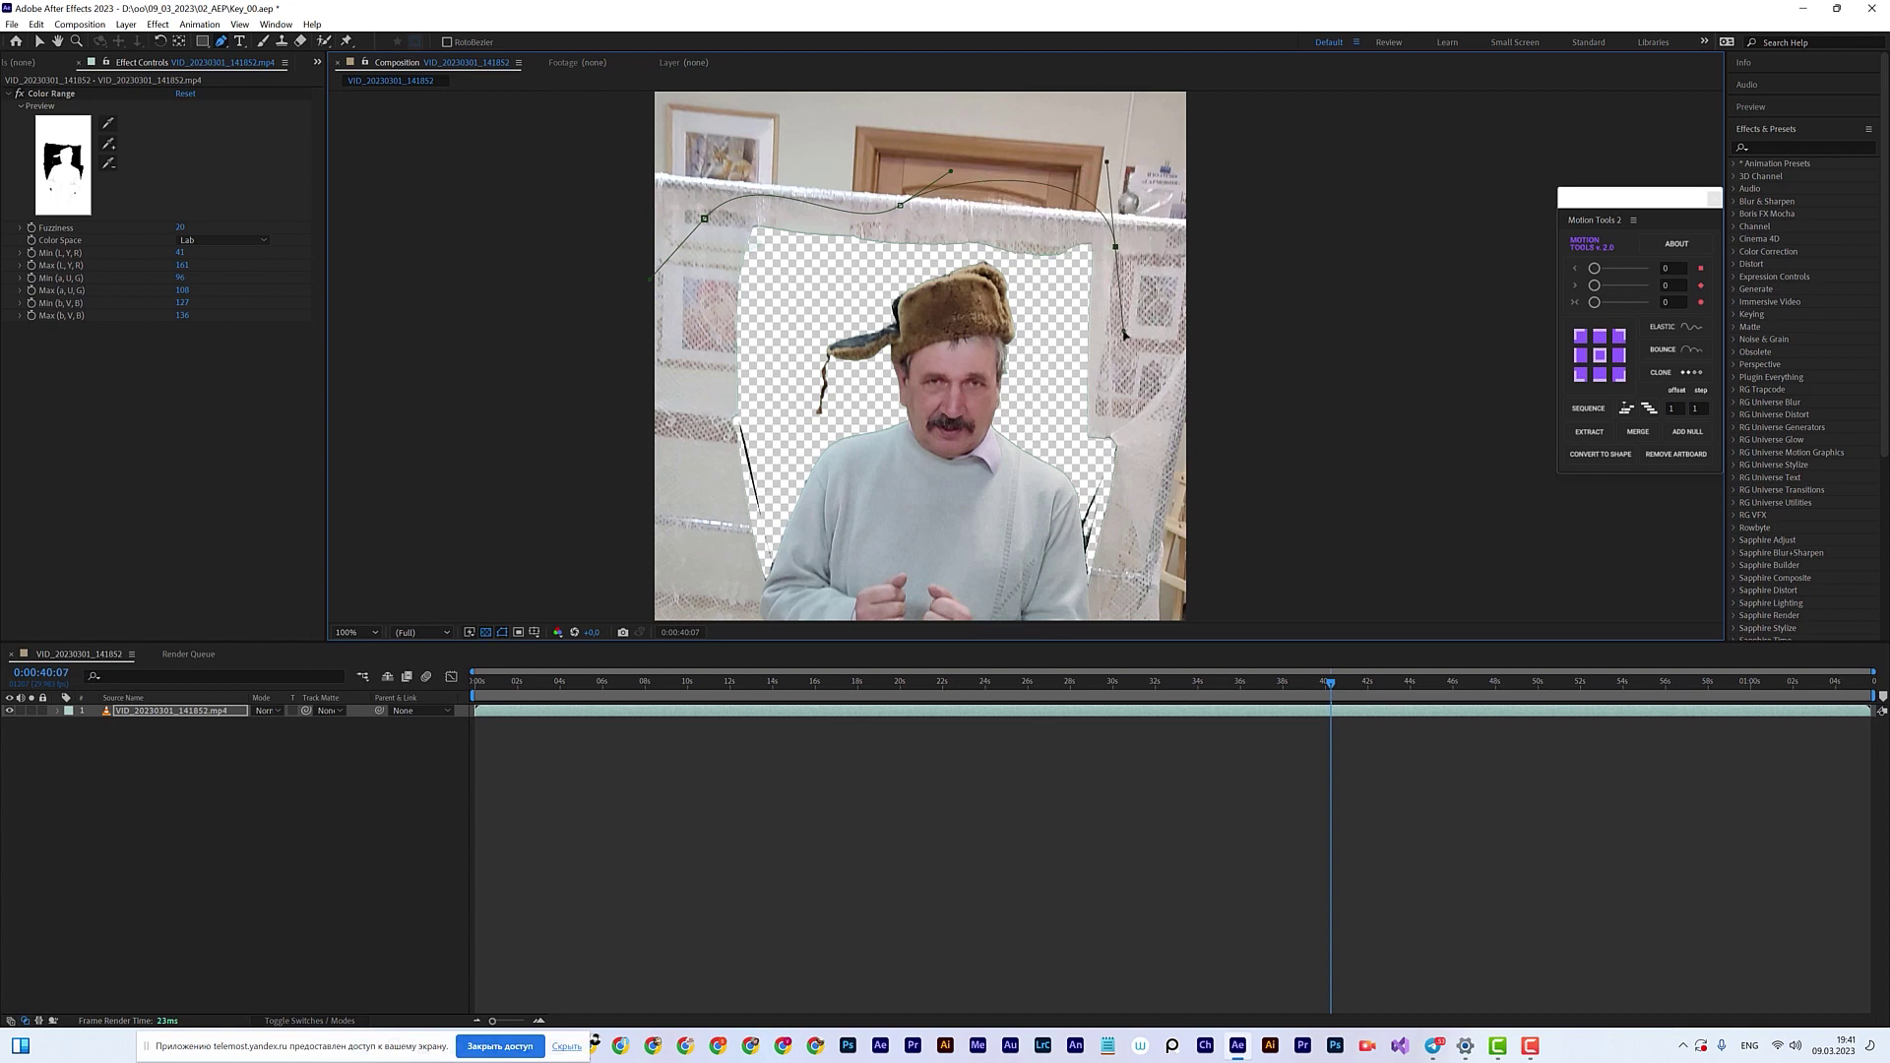
pyautogui.moveTo(1144, 462); pyautogui.dragTo(1085, 505)
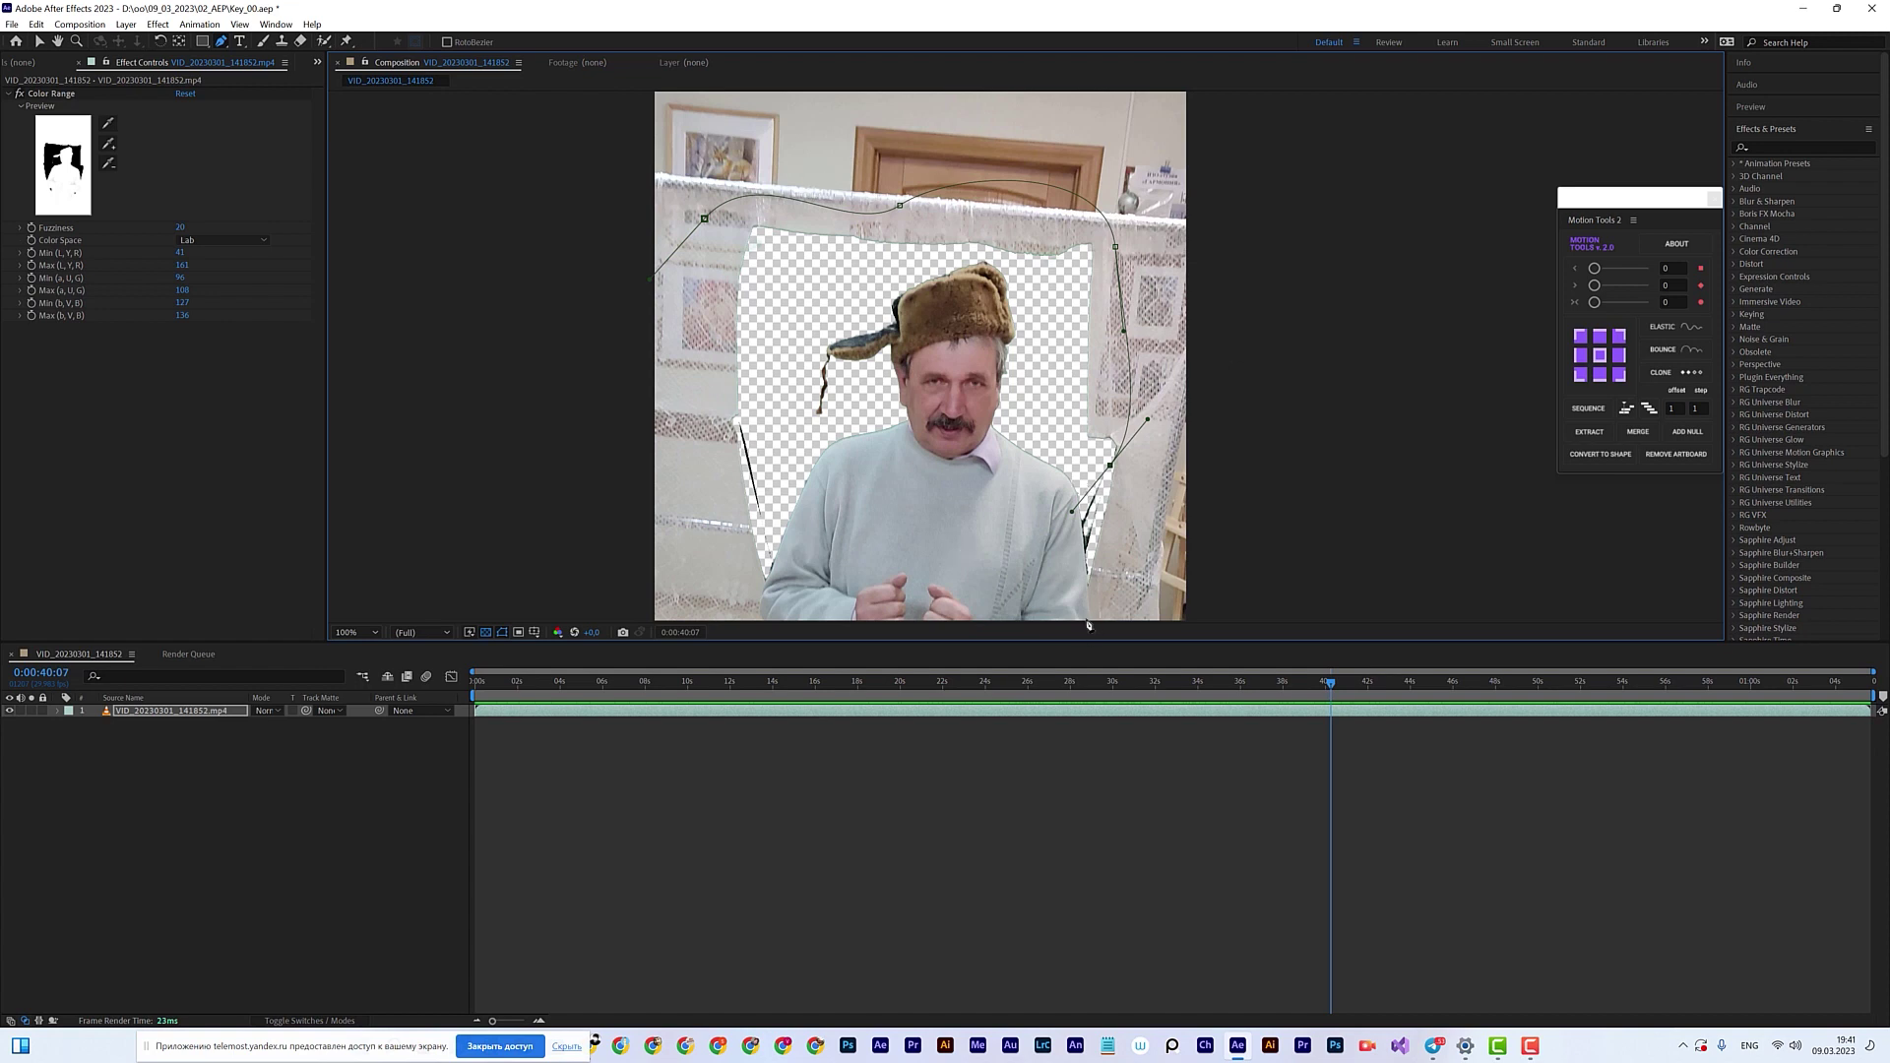
pyautogui.click(704, 220)
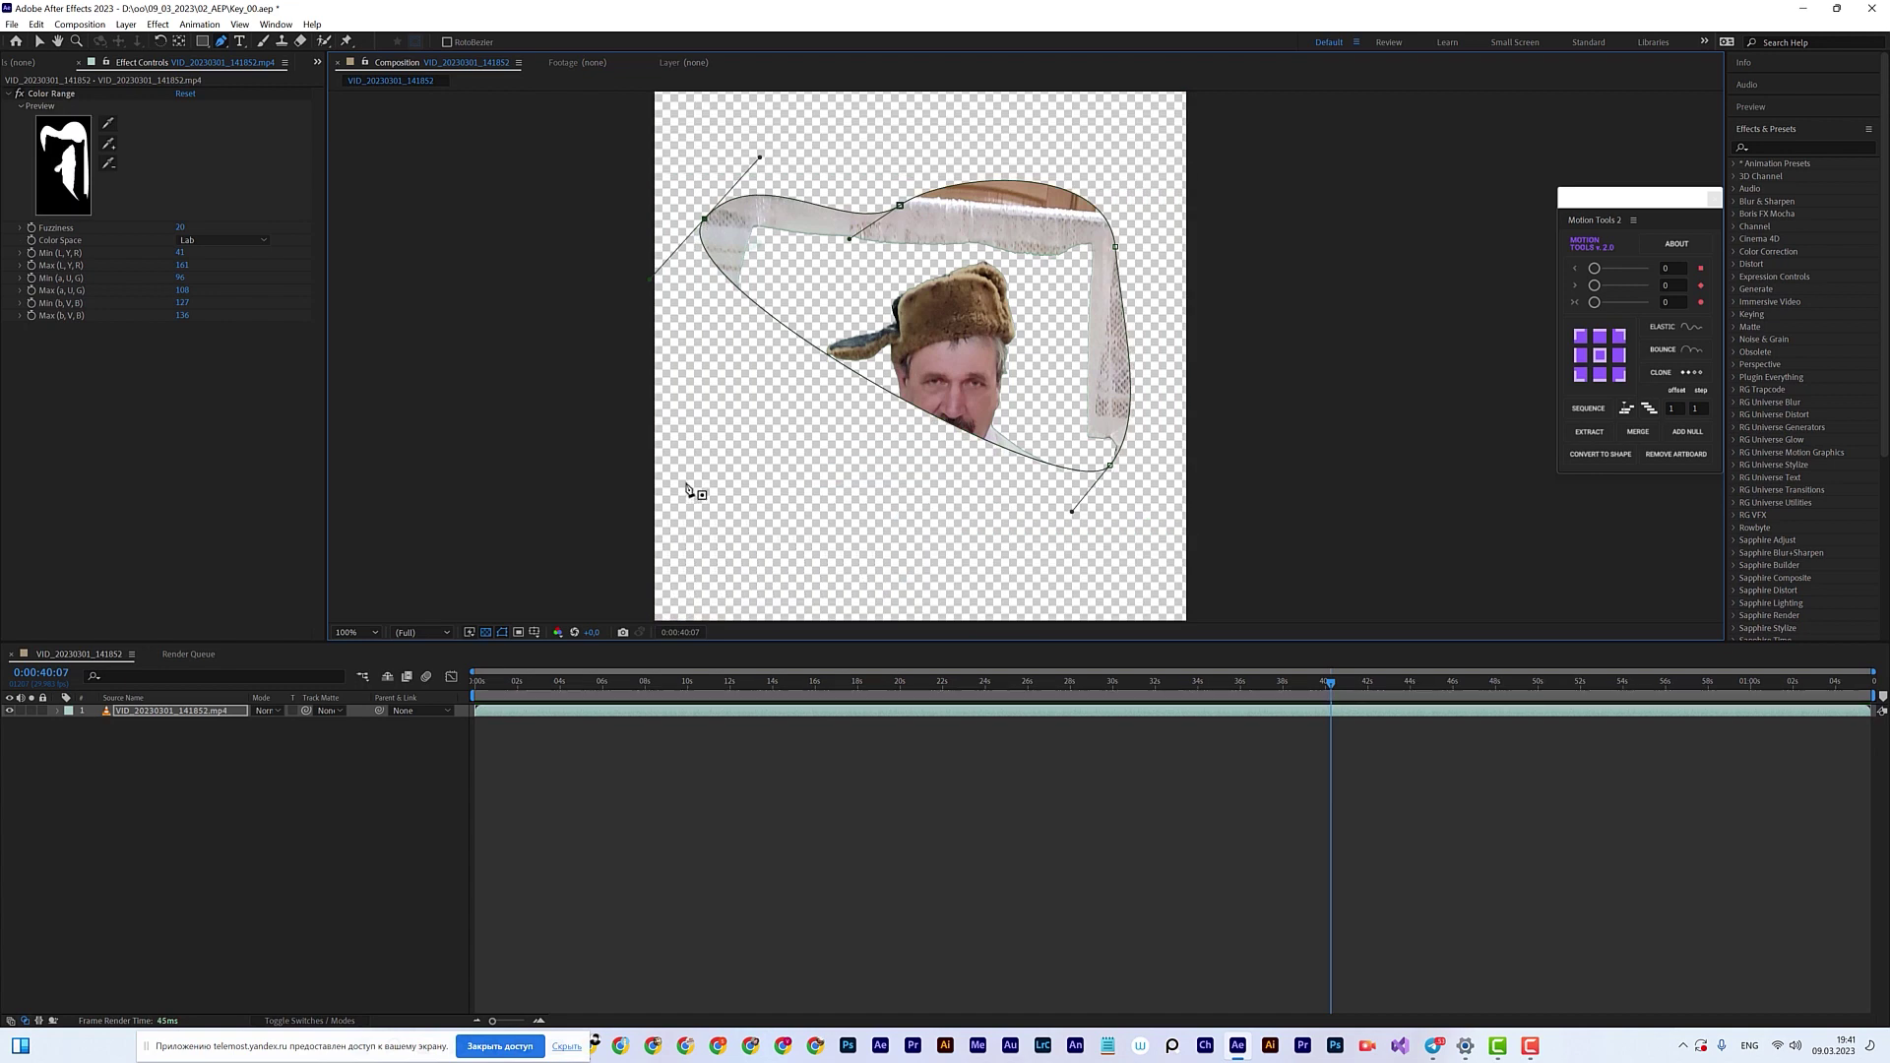
pyautogui.hotkey('ctrl', 'shift', 'i')
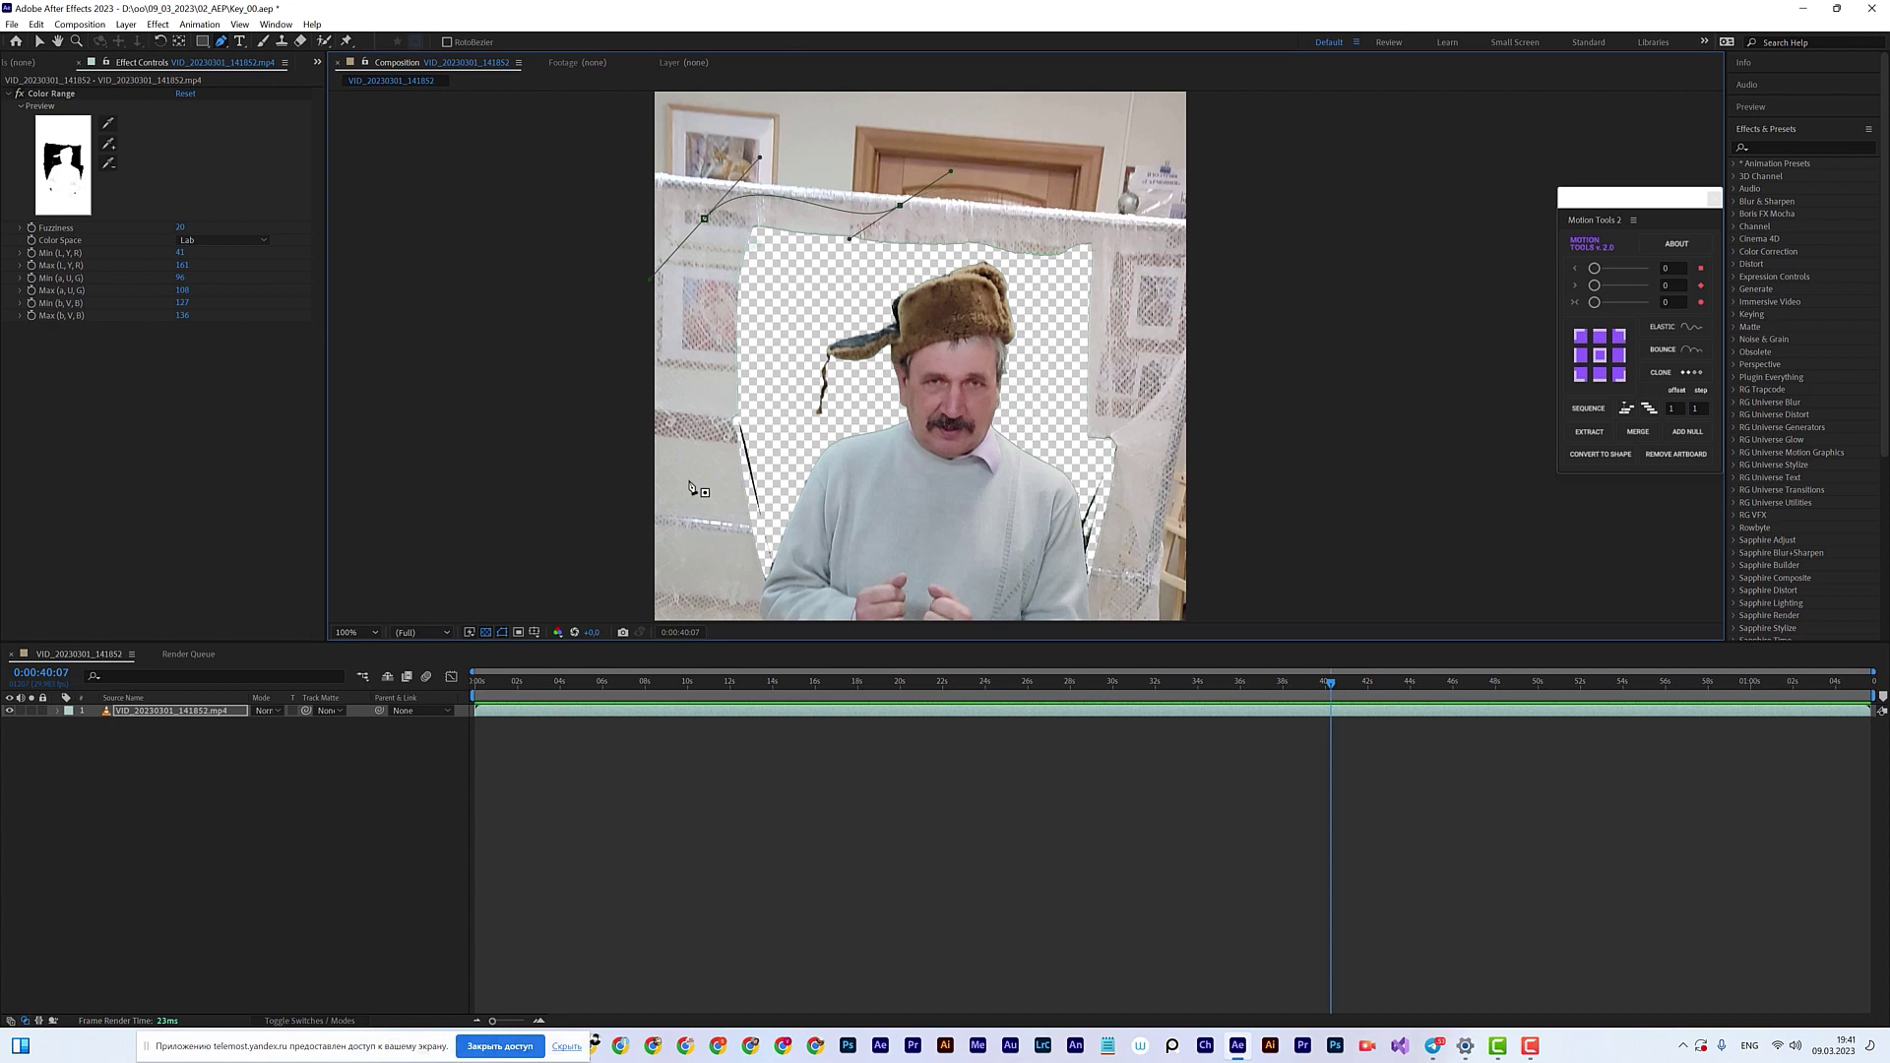
pyautogui.press('Escape')
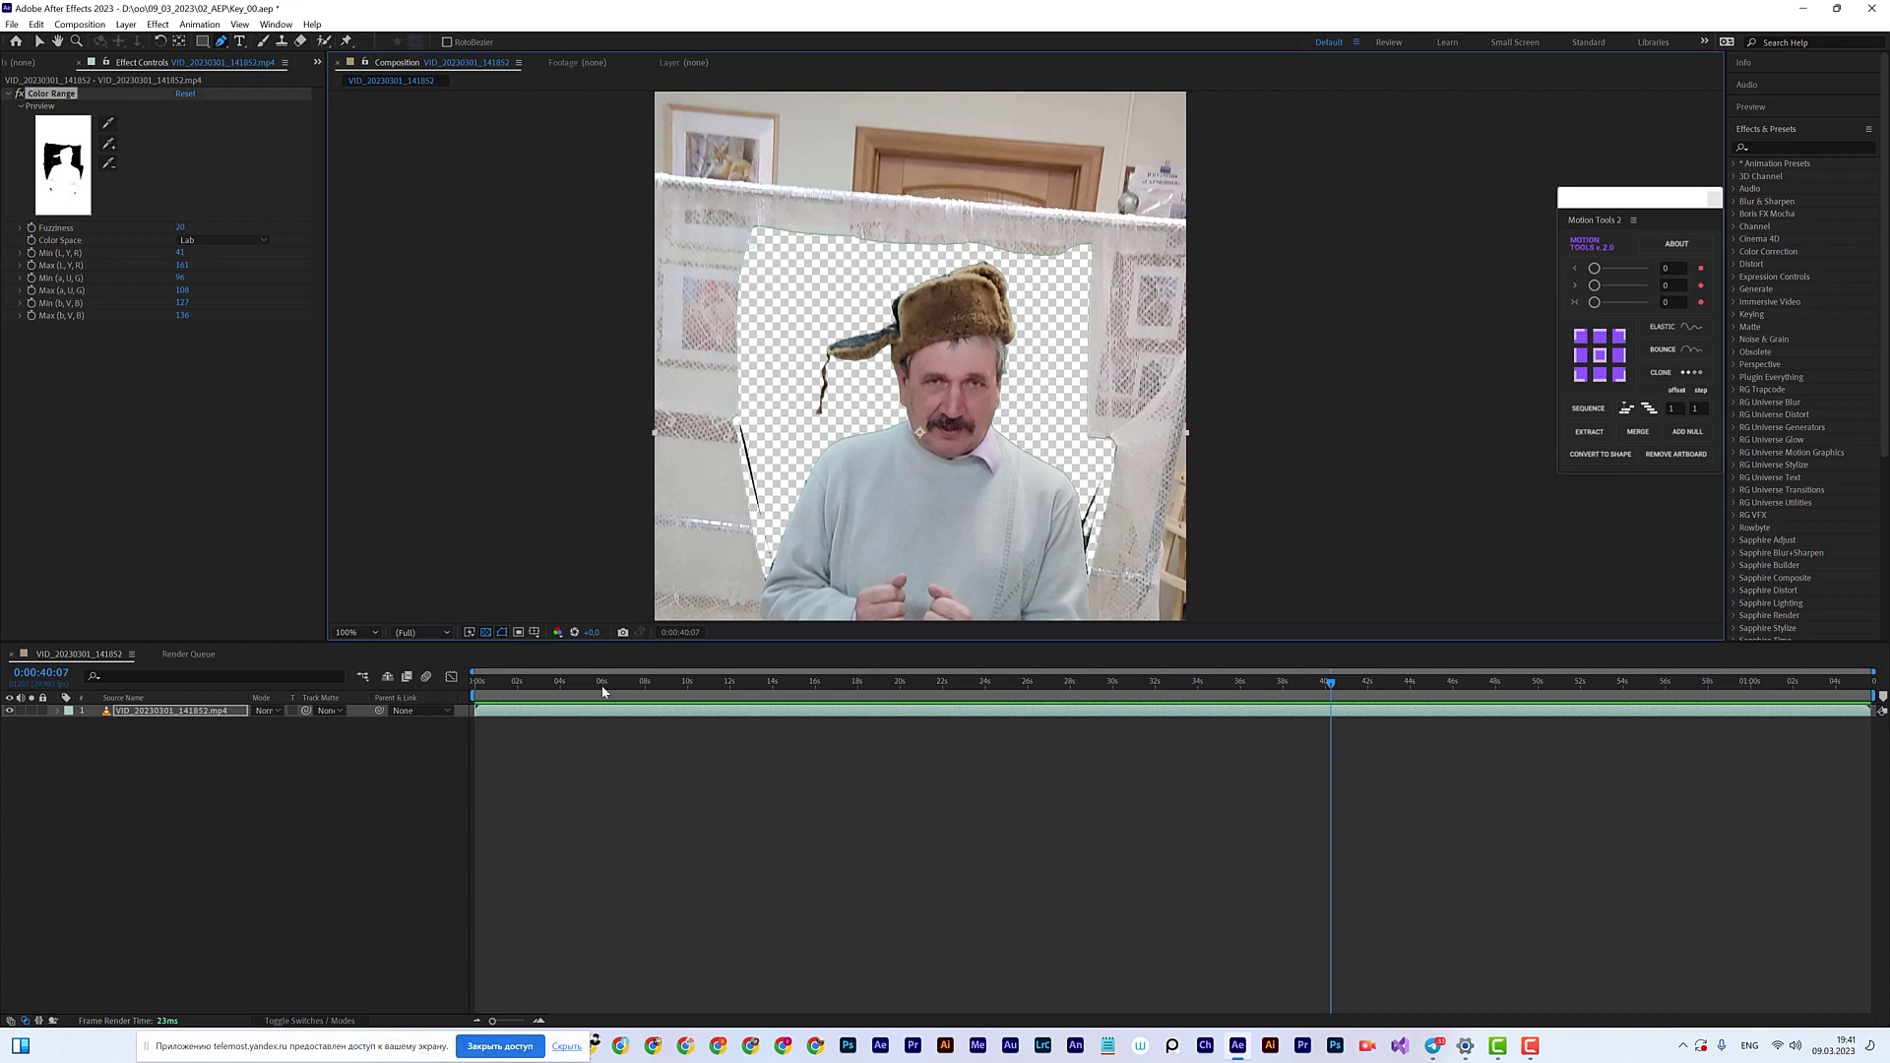
# Step: At 0:00:18:18, draw a closed curved Pen tool mask loosely around the man, from above the hat down to the waist
pyautogui.moveTo(545, 677); pyautogui.dragTo(877, 689)
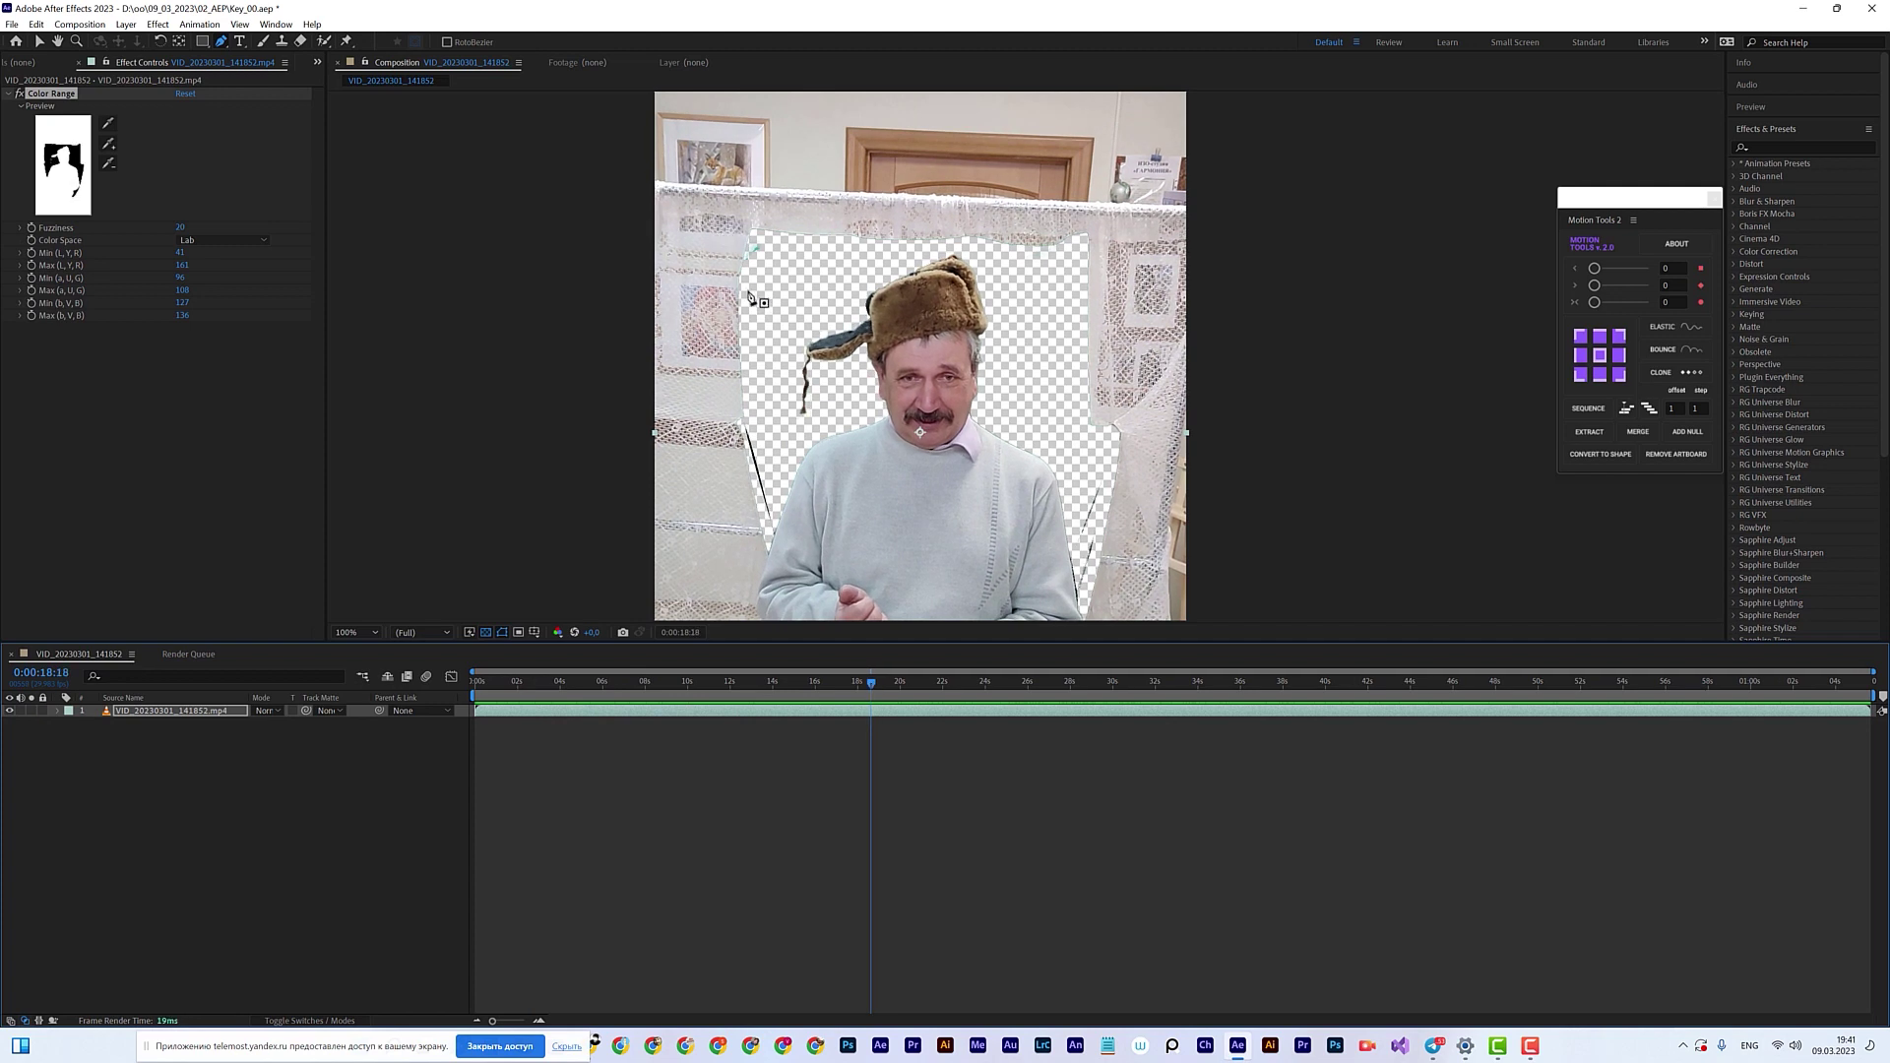
pyautogui.click(777, 333)
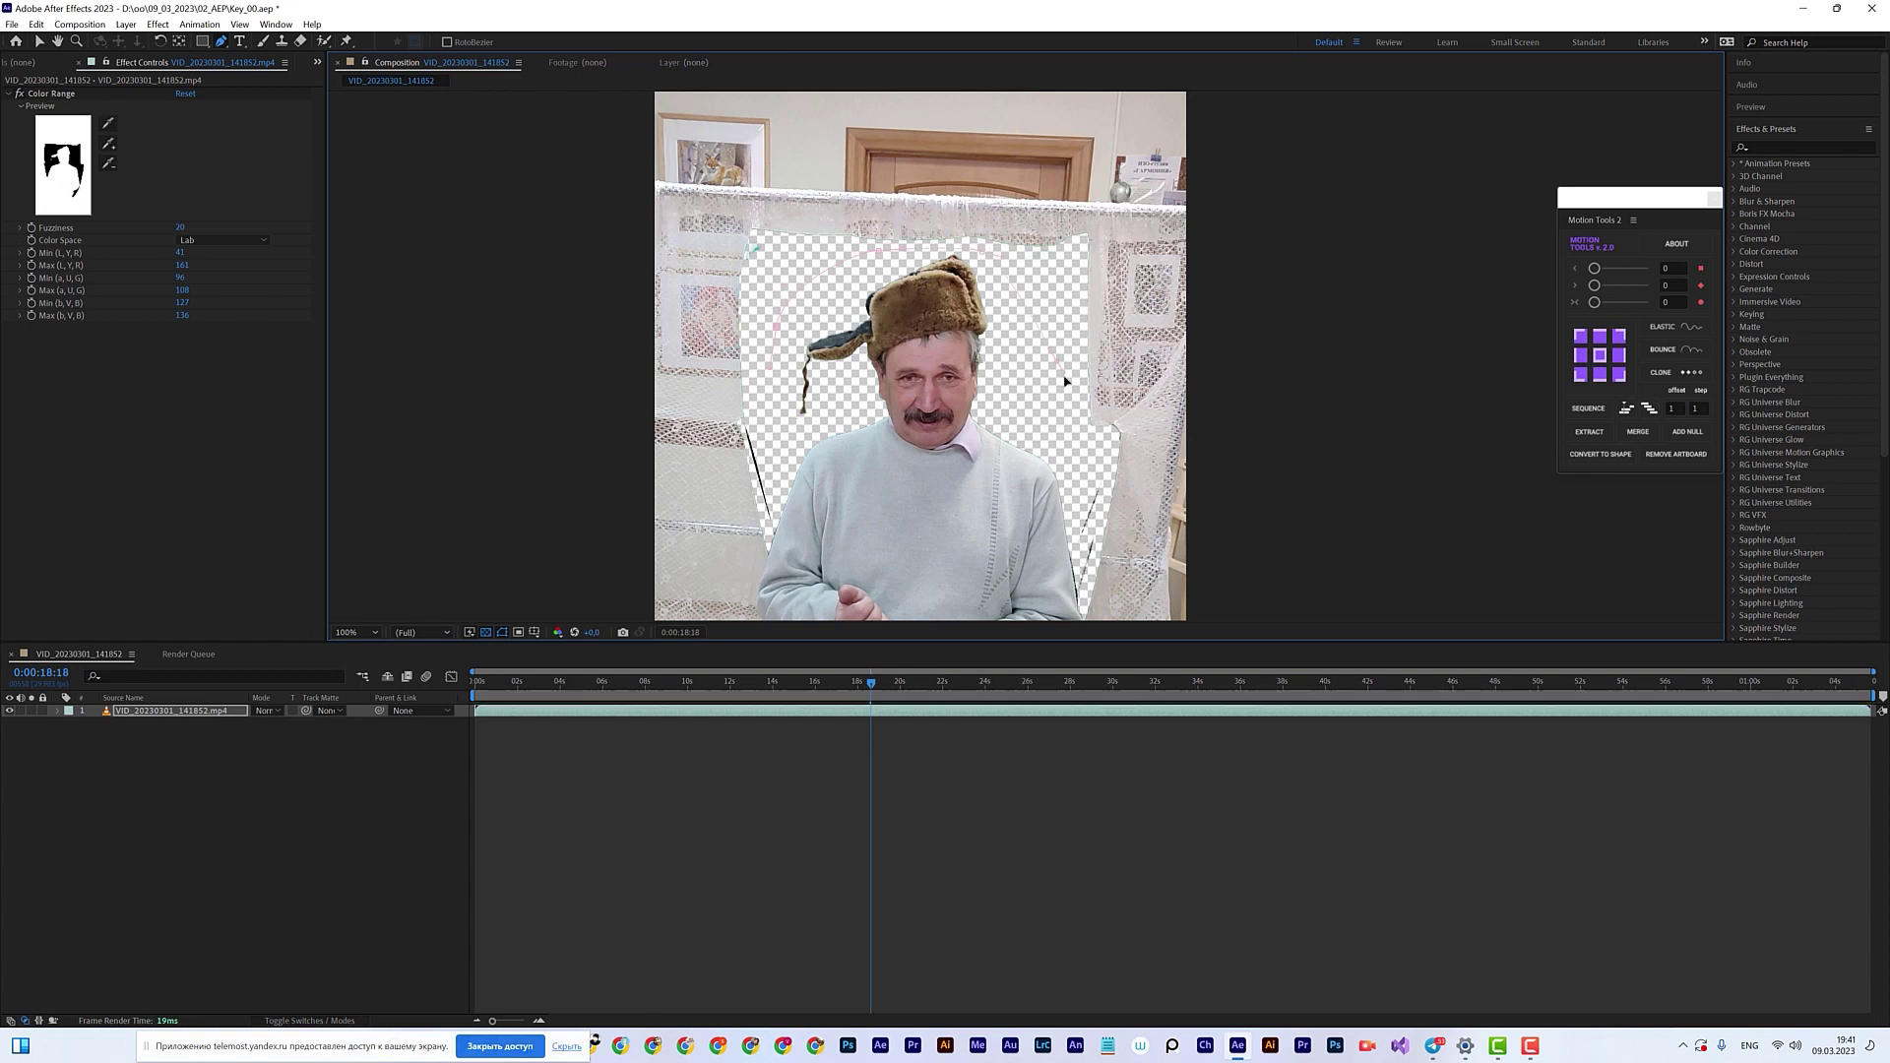
pyautogui.moveTo(1085, 545); pyautogui.dragTo(1045, 440)
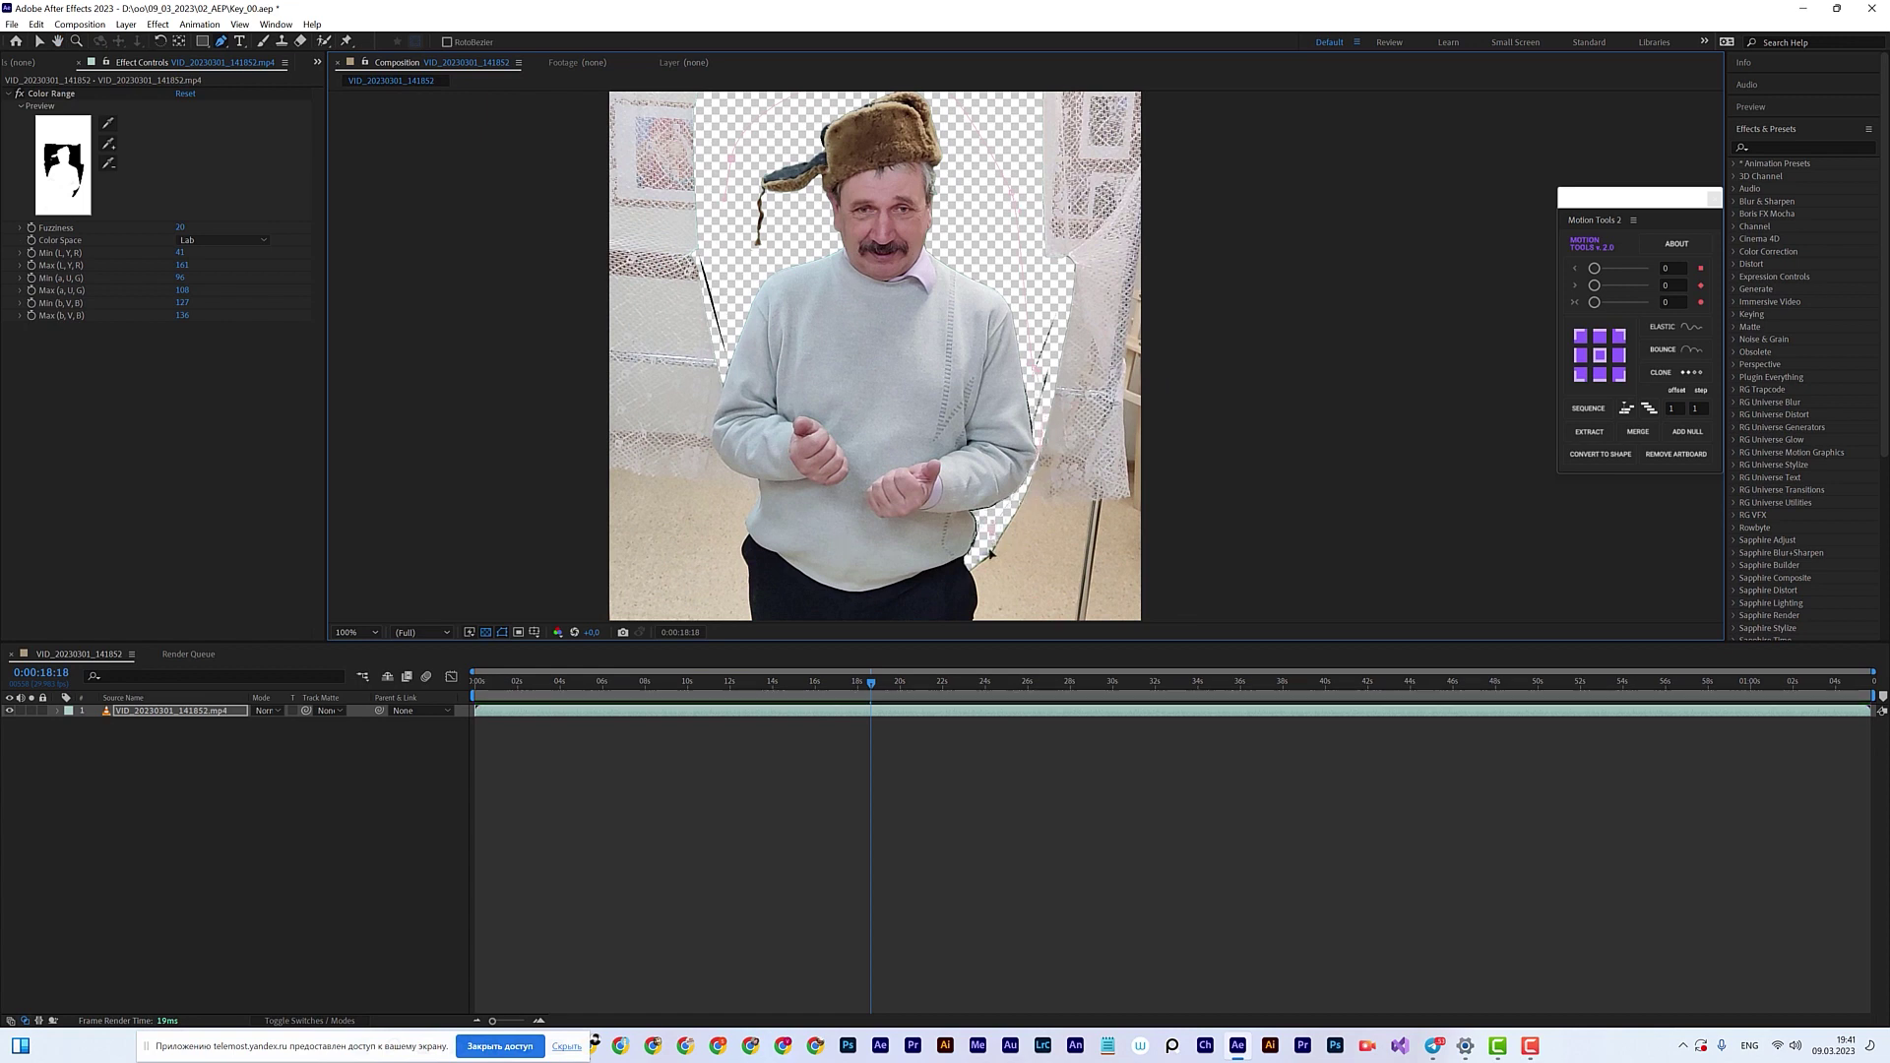
pyautogui.moveTo(981, 571); pyautogui.dragTo(987, 503)
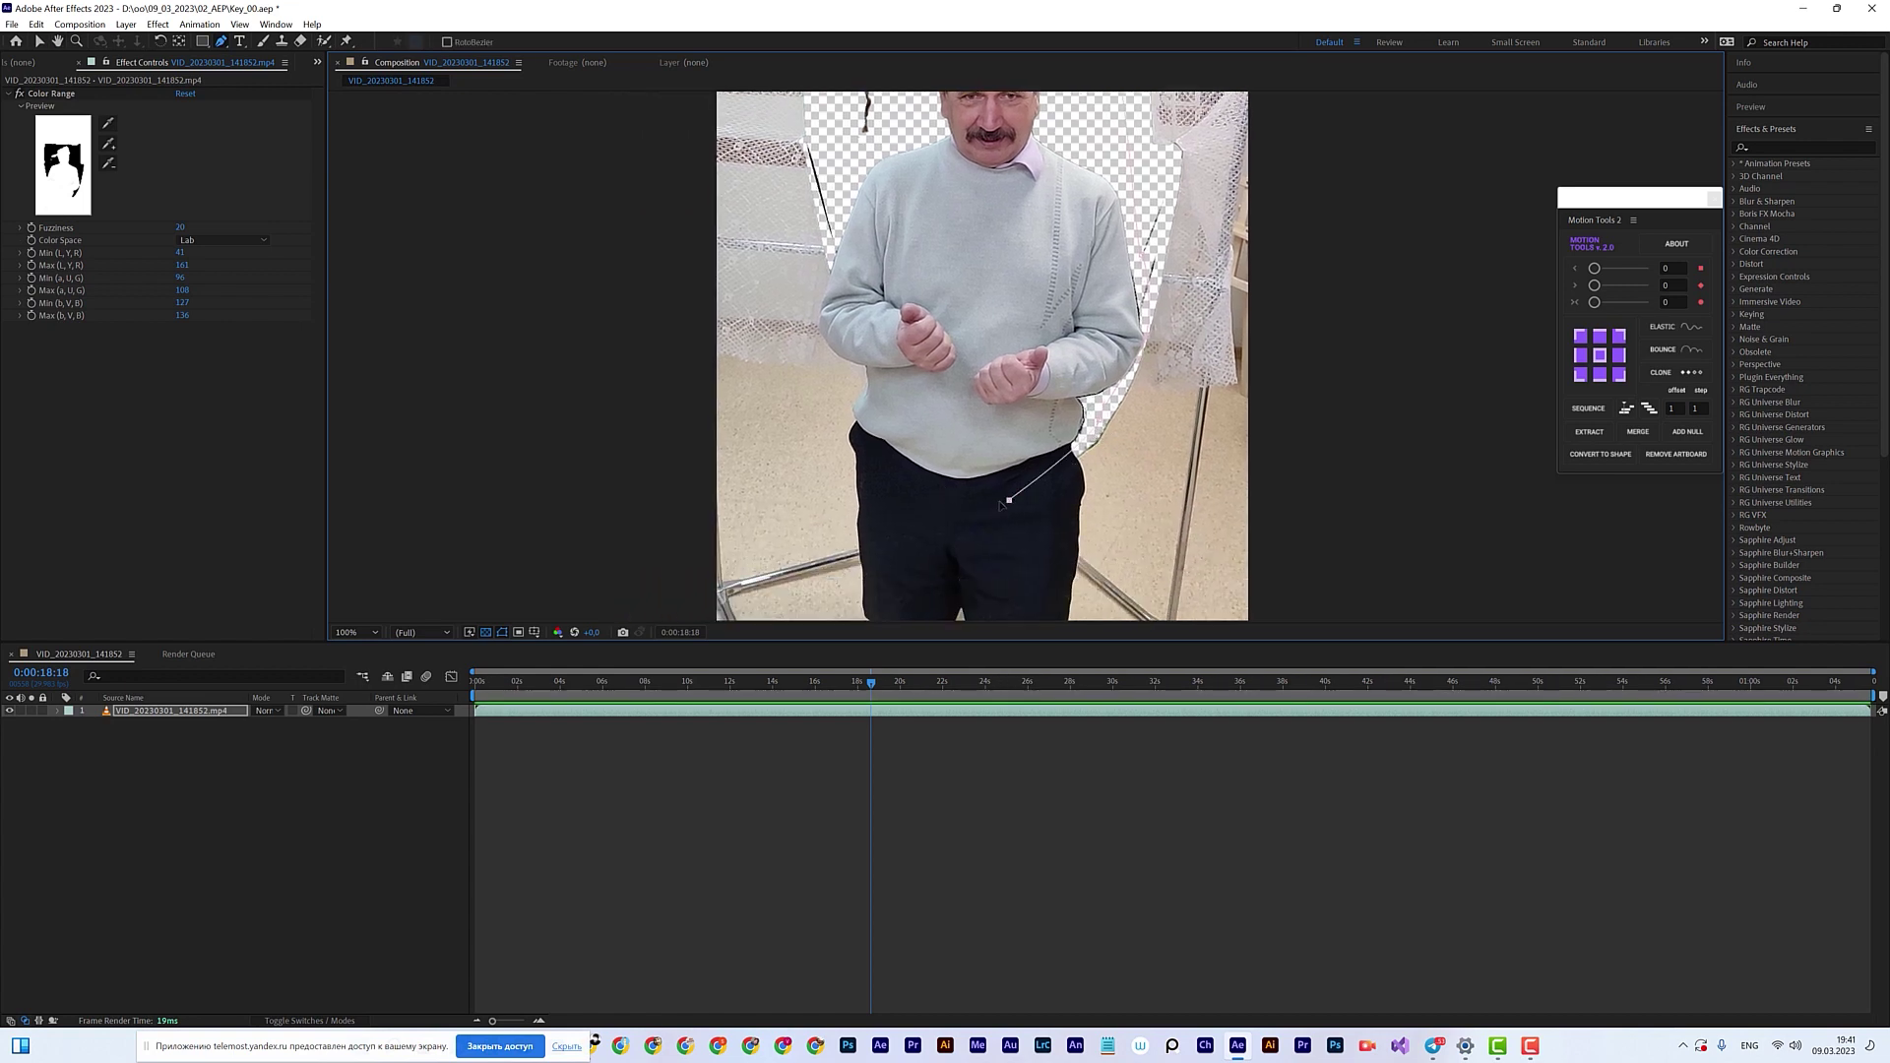
pyautogui.click(855, 463)
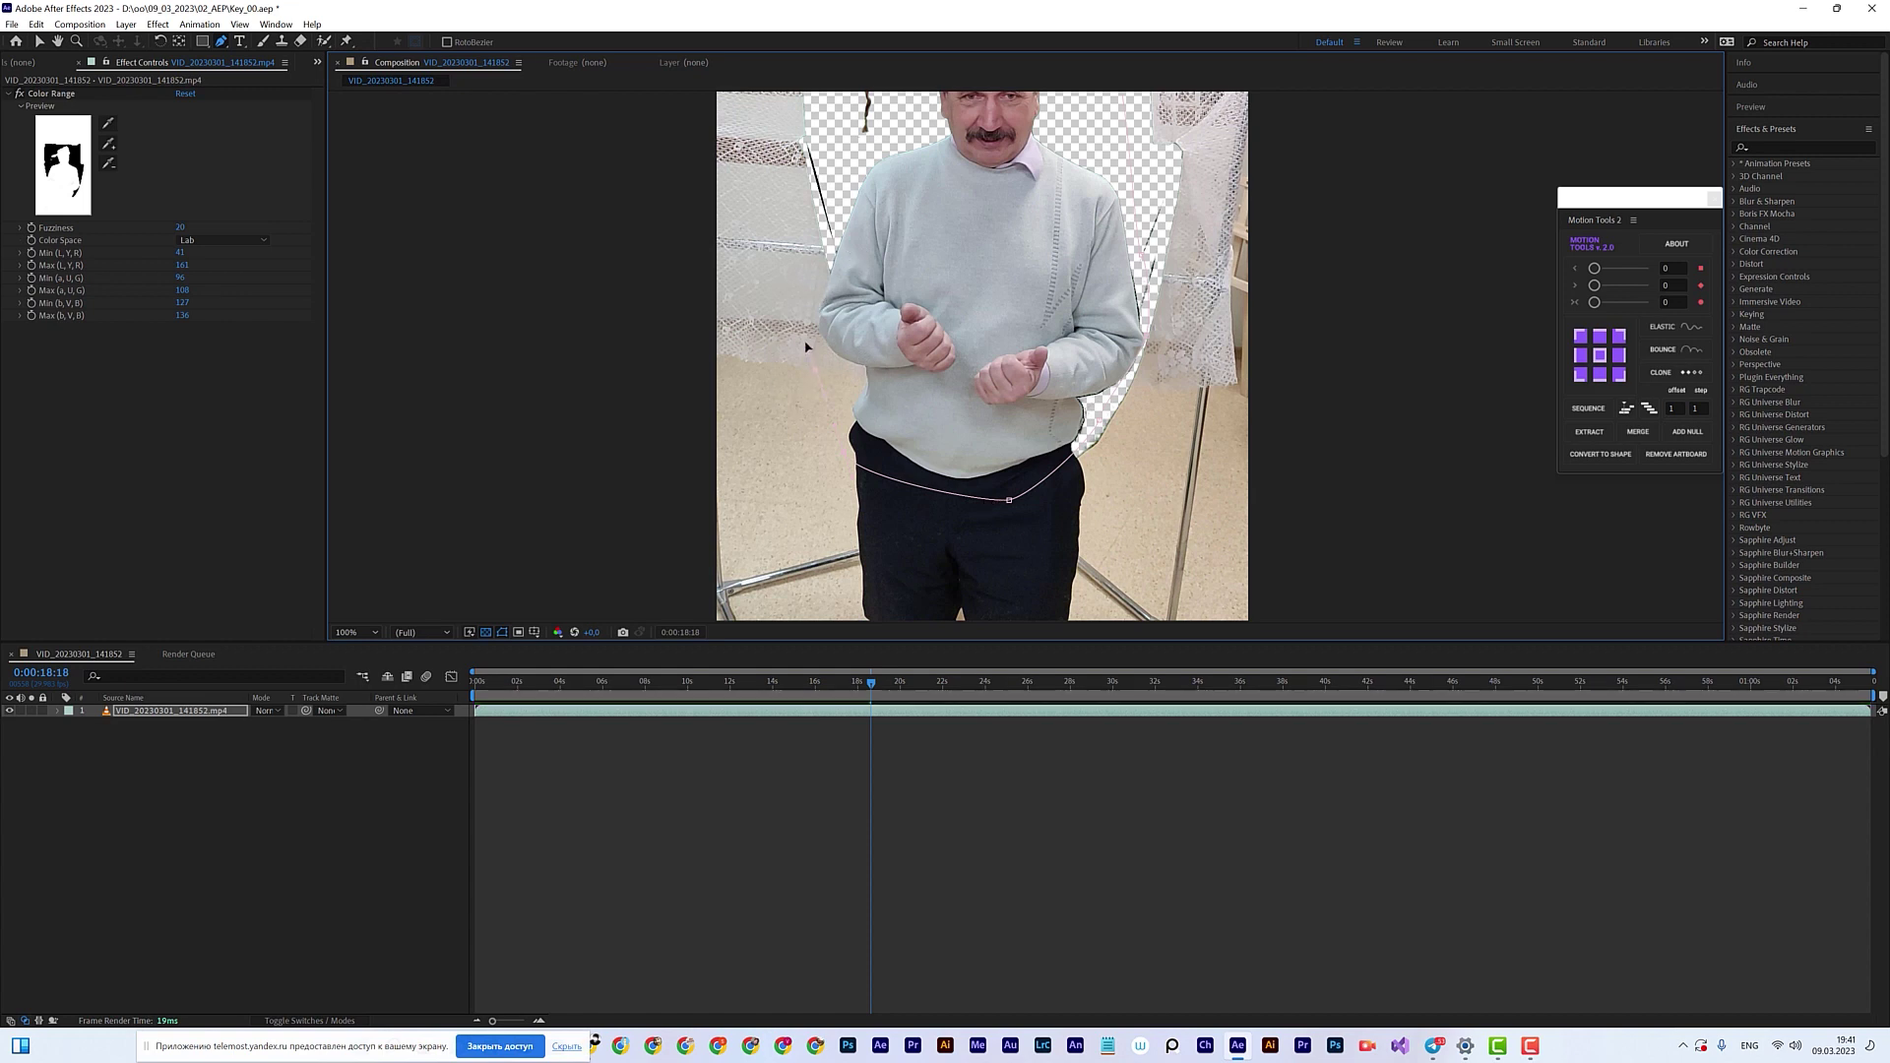
pyautogui.moveTo(850, 169); pyautogui.dragTo(815, 326)
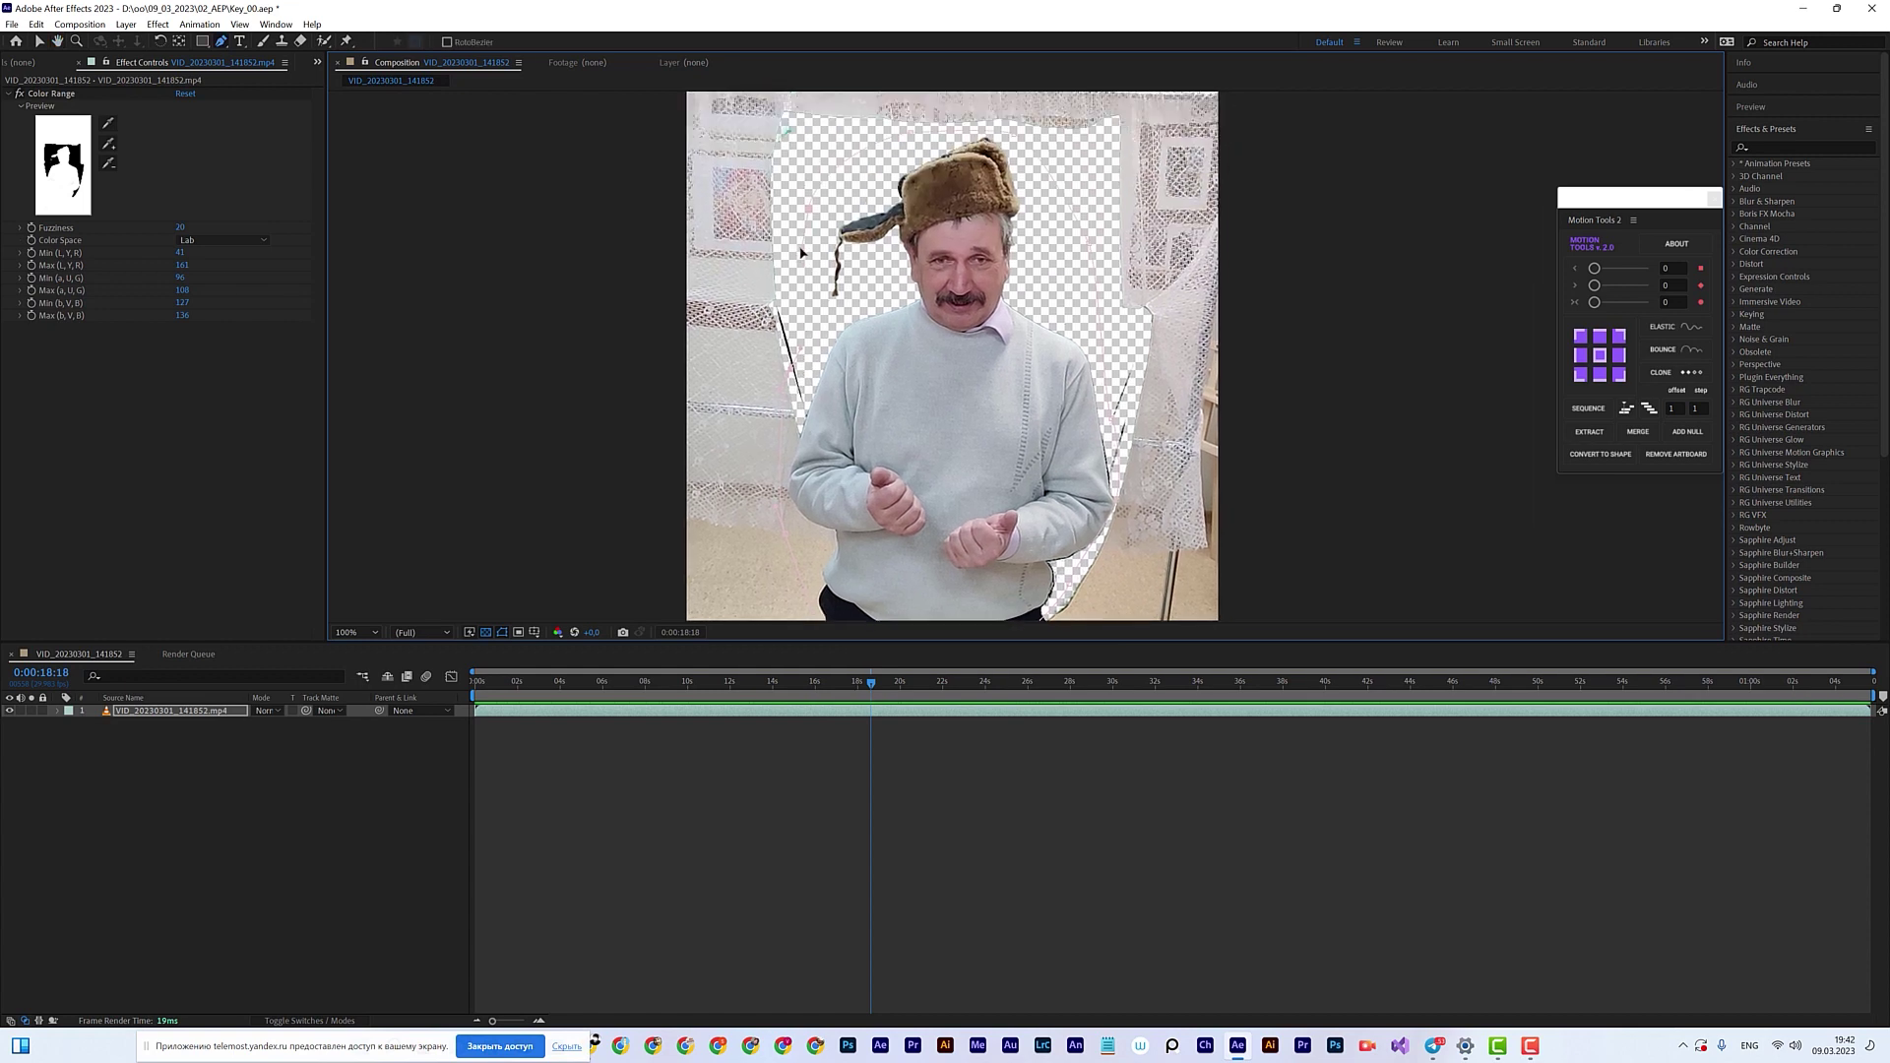
pyautogui.click(811, 211)
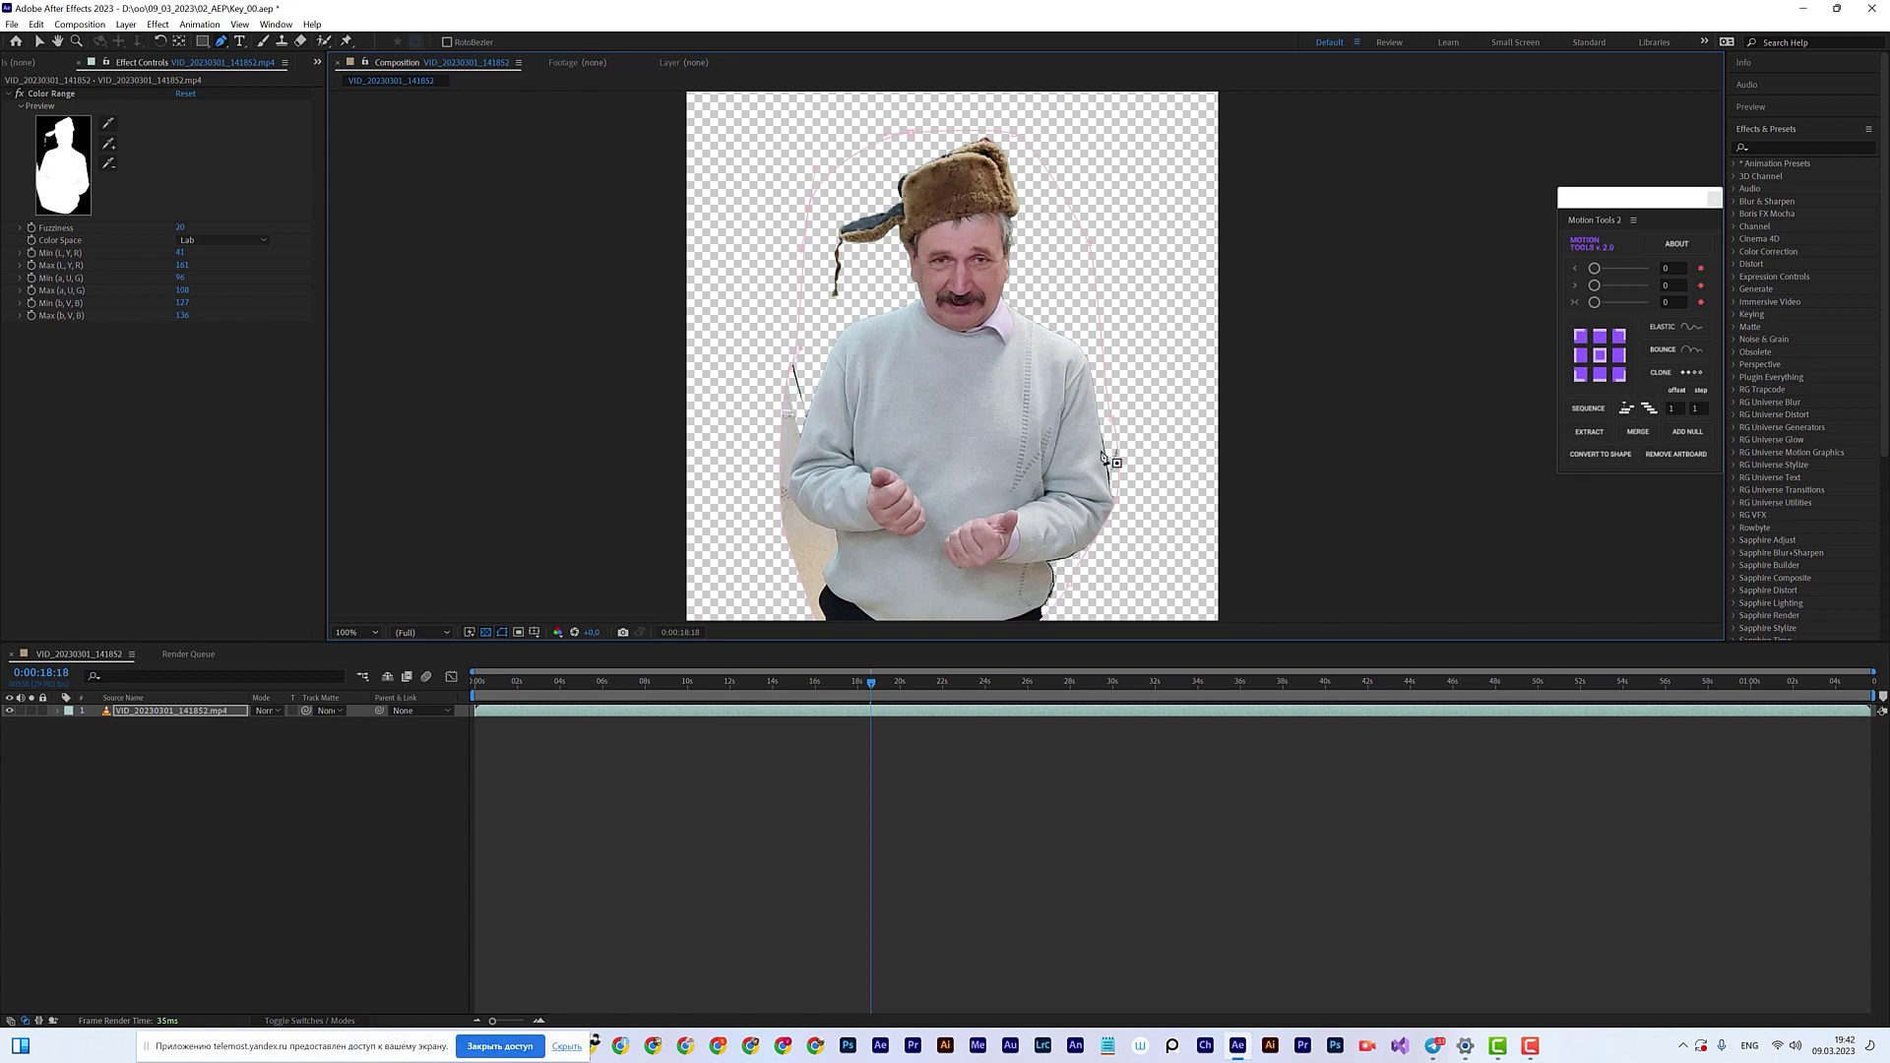
# Step: Scrub the footage up to 0:00:48:10 and examine how the mask fits around the man's arms and waist
pyautogui.scroll(-2, 1099, 458)
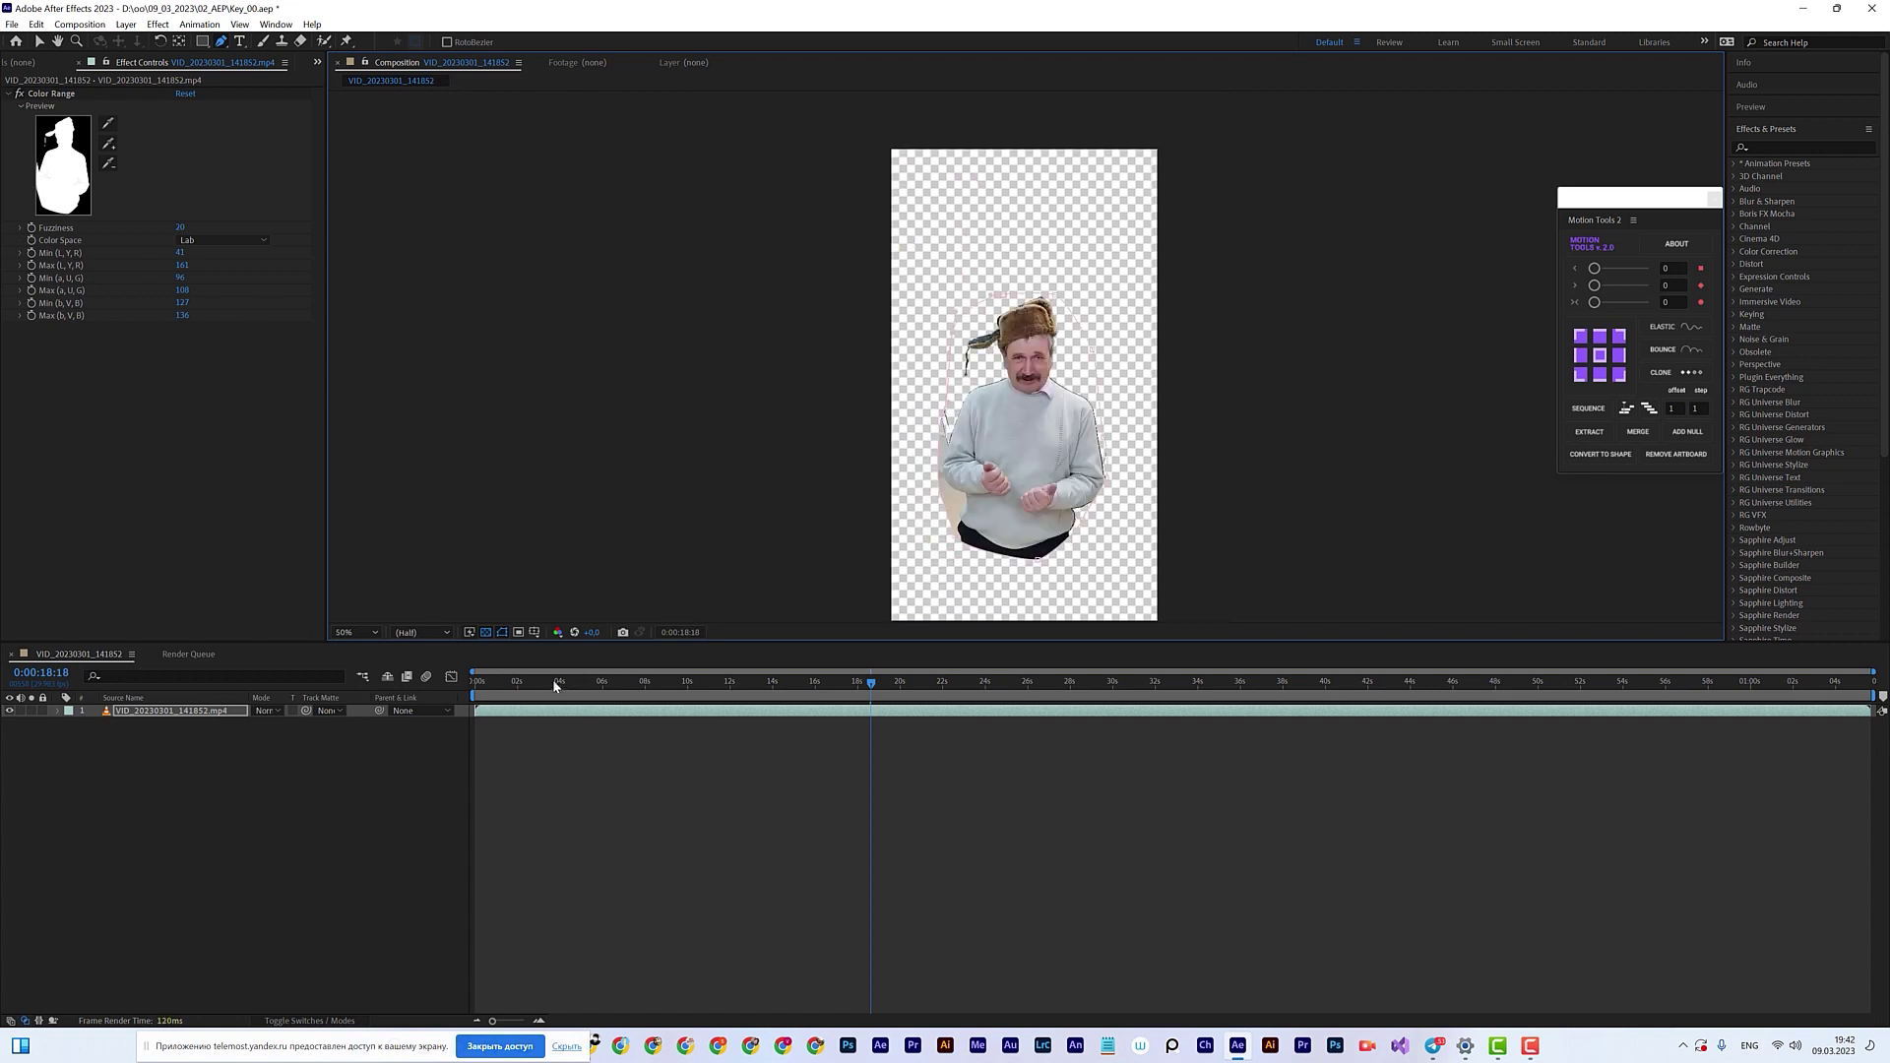
pyautogui.click(501, 691)
pyautogui.moveTo(501, 695); pyautogui.dragTo(770, 717)
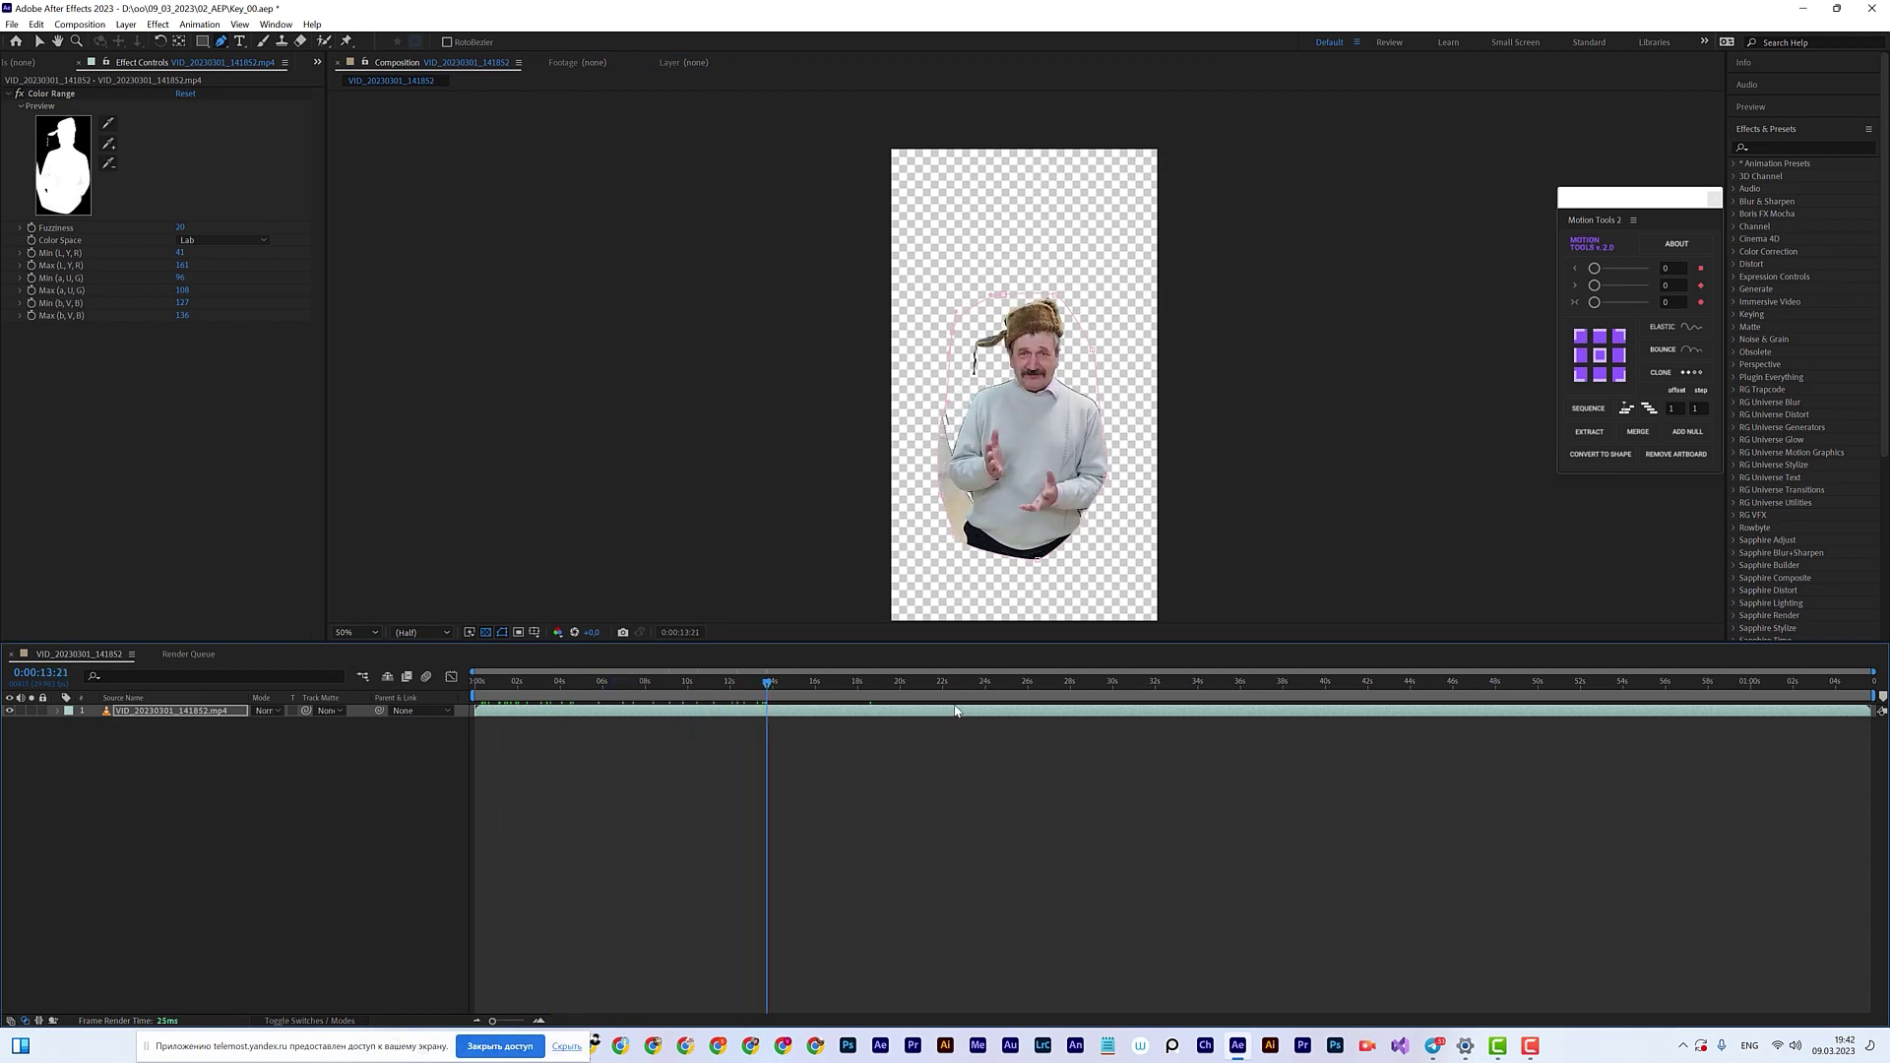
pyautogui.moveTo(876, 691); pyautogui.dragTo(1504, 711)
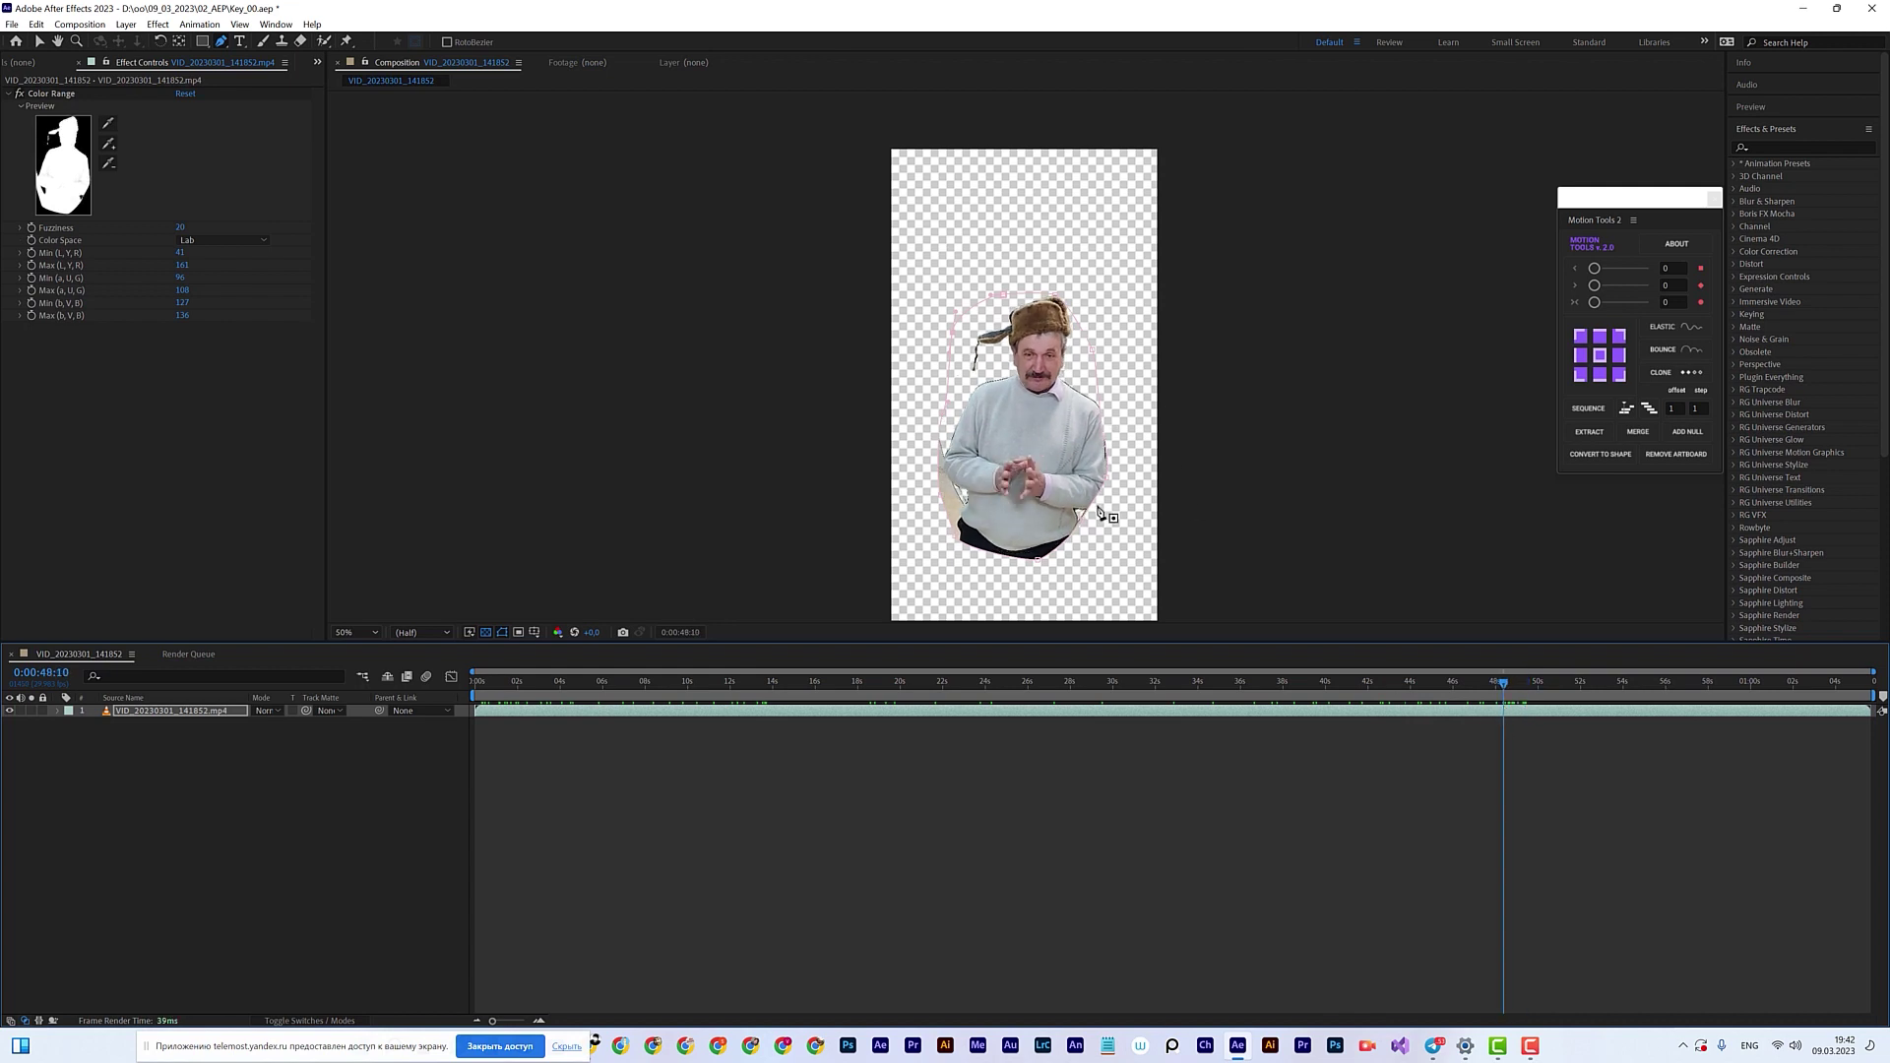
pyautogui.press('/')
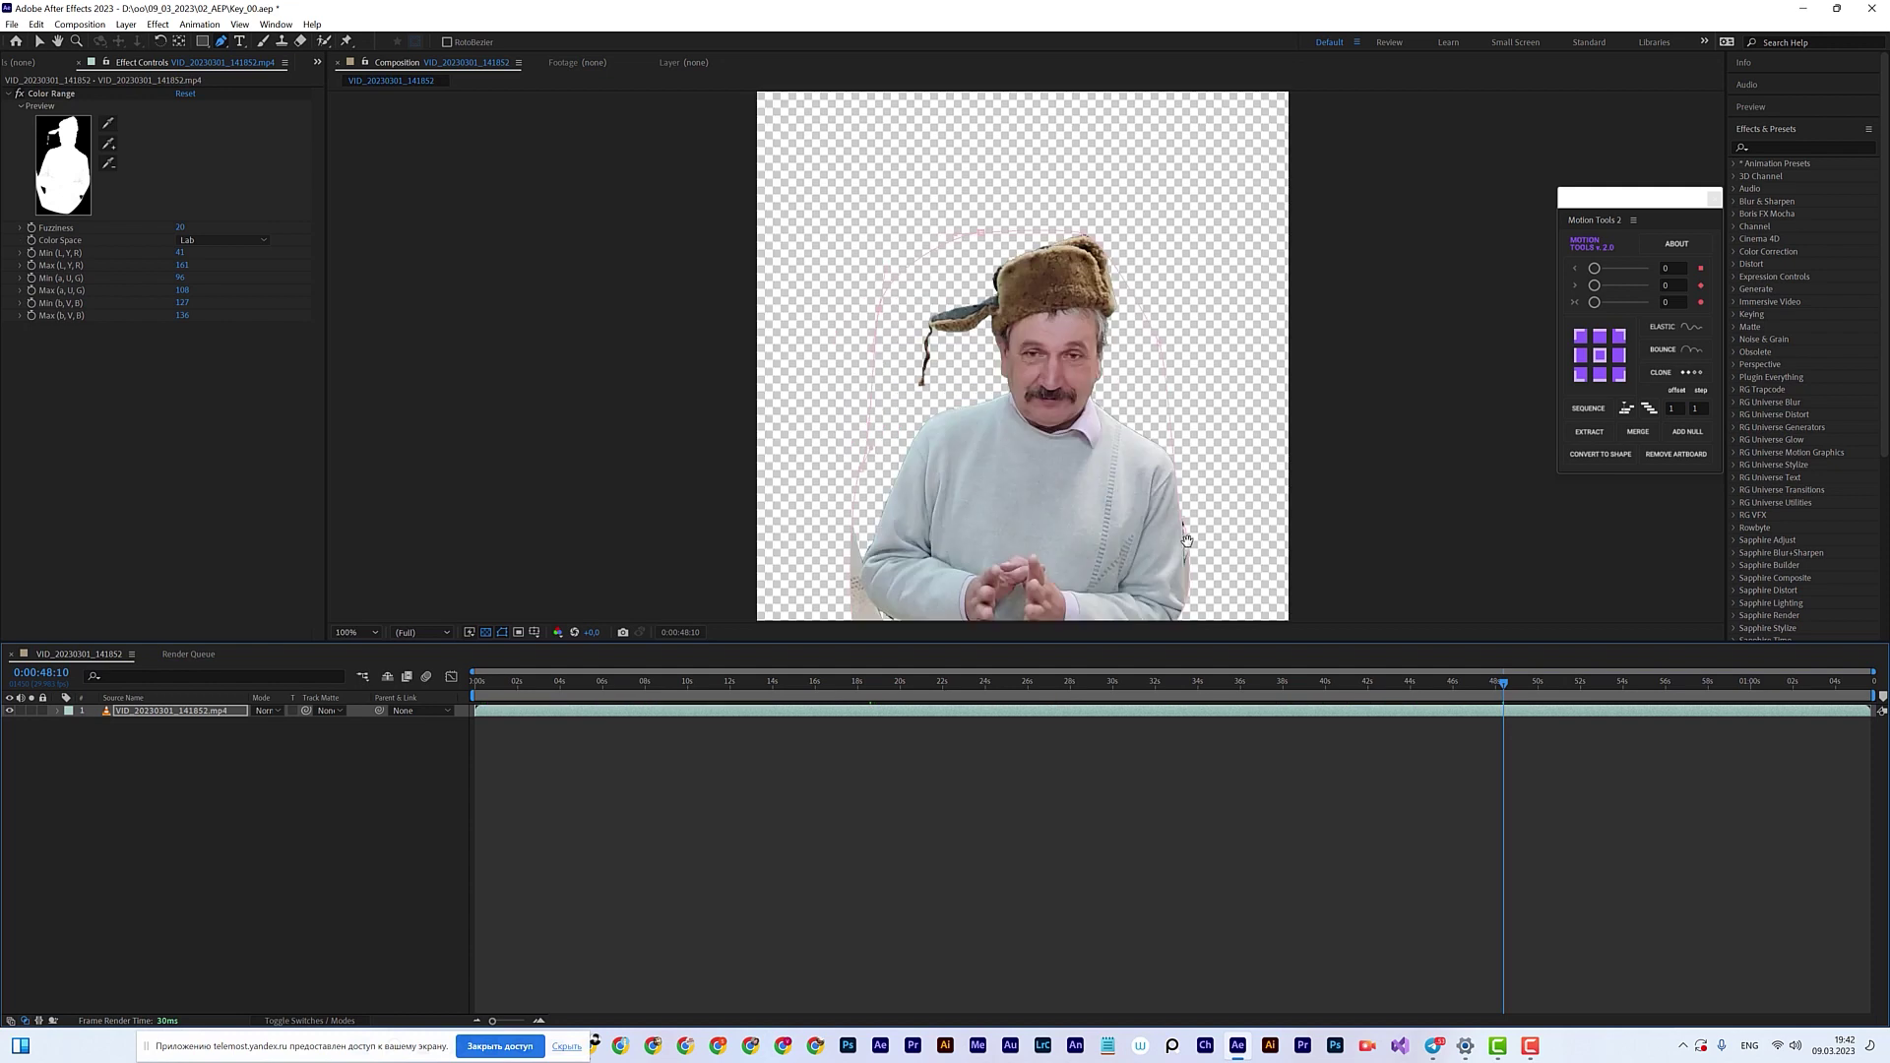
pyautogui.moveTo(1163, 379); pyautogui.dragTo(1013, 379)
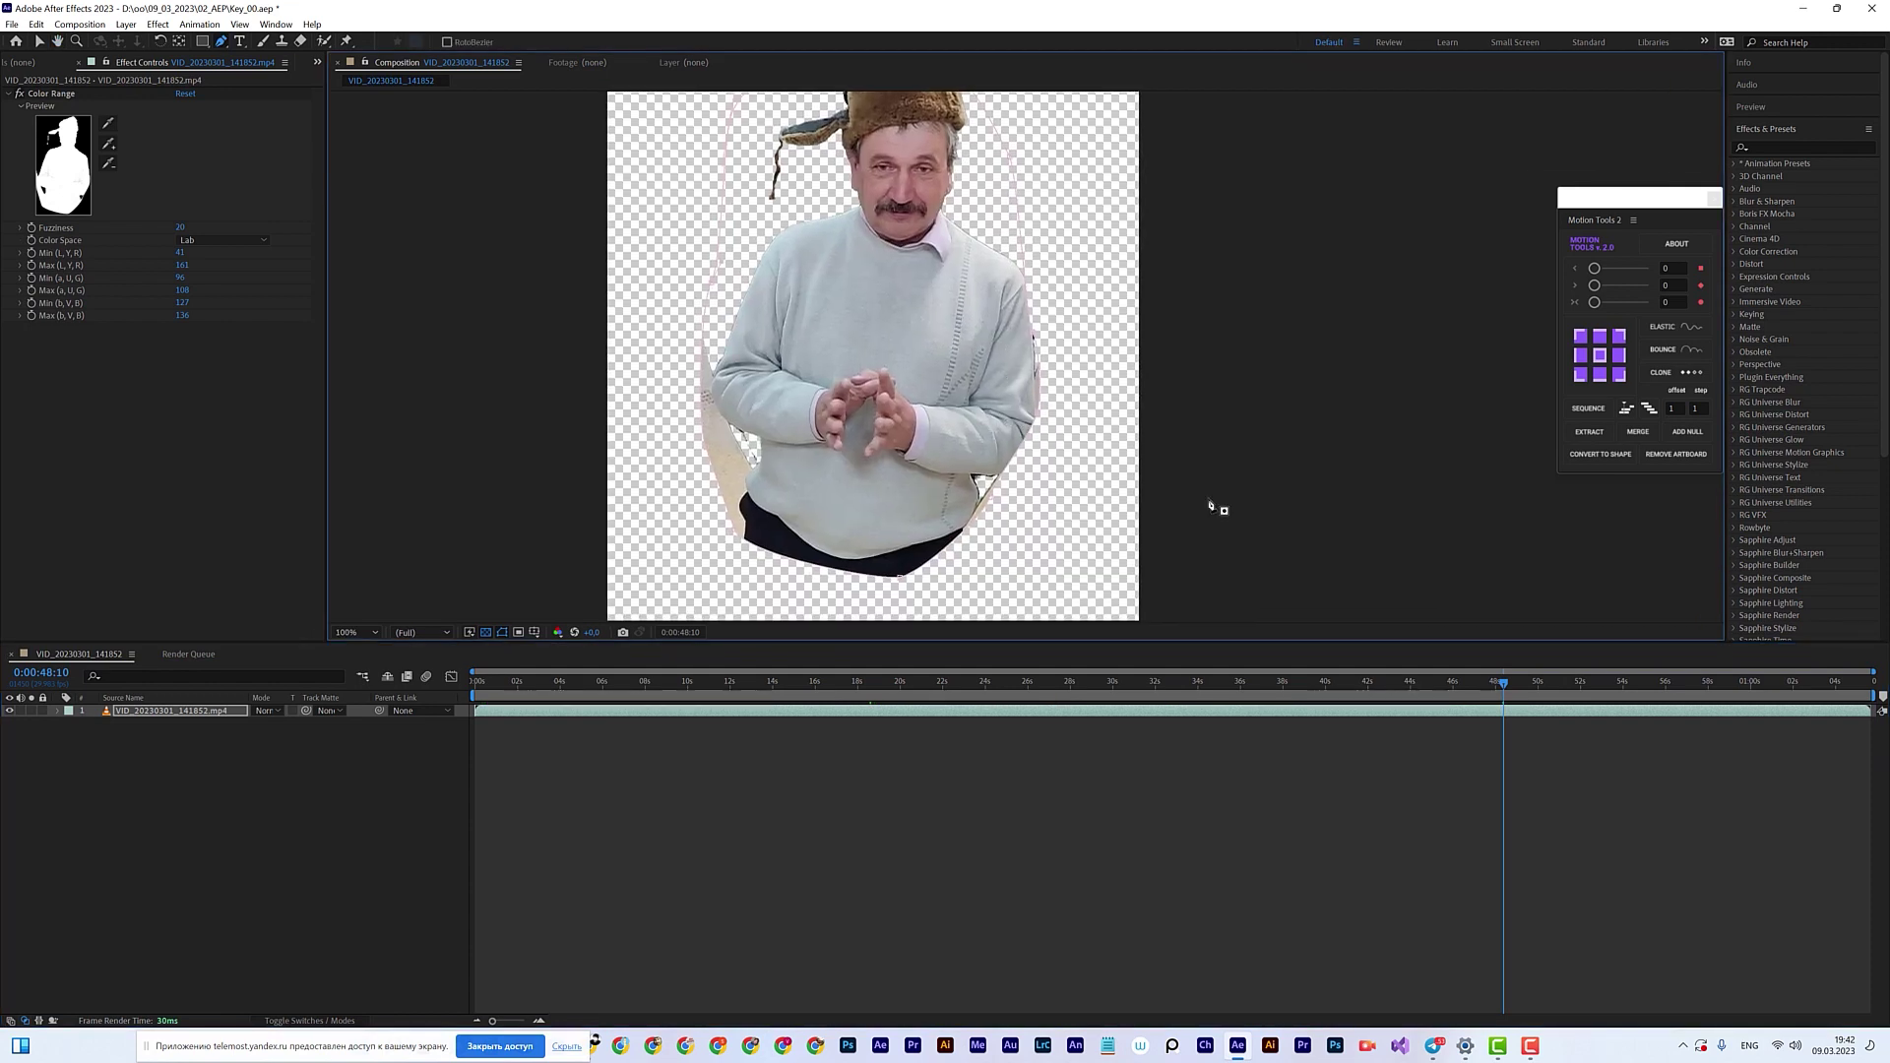
# Step: With no layer selected, place a curved Pen tool point to create a shape layer, and delete that layer
pyautogui.click(40, 42)
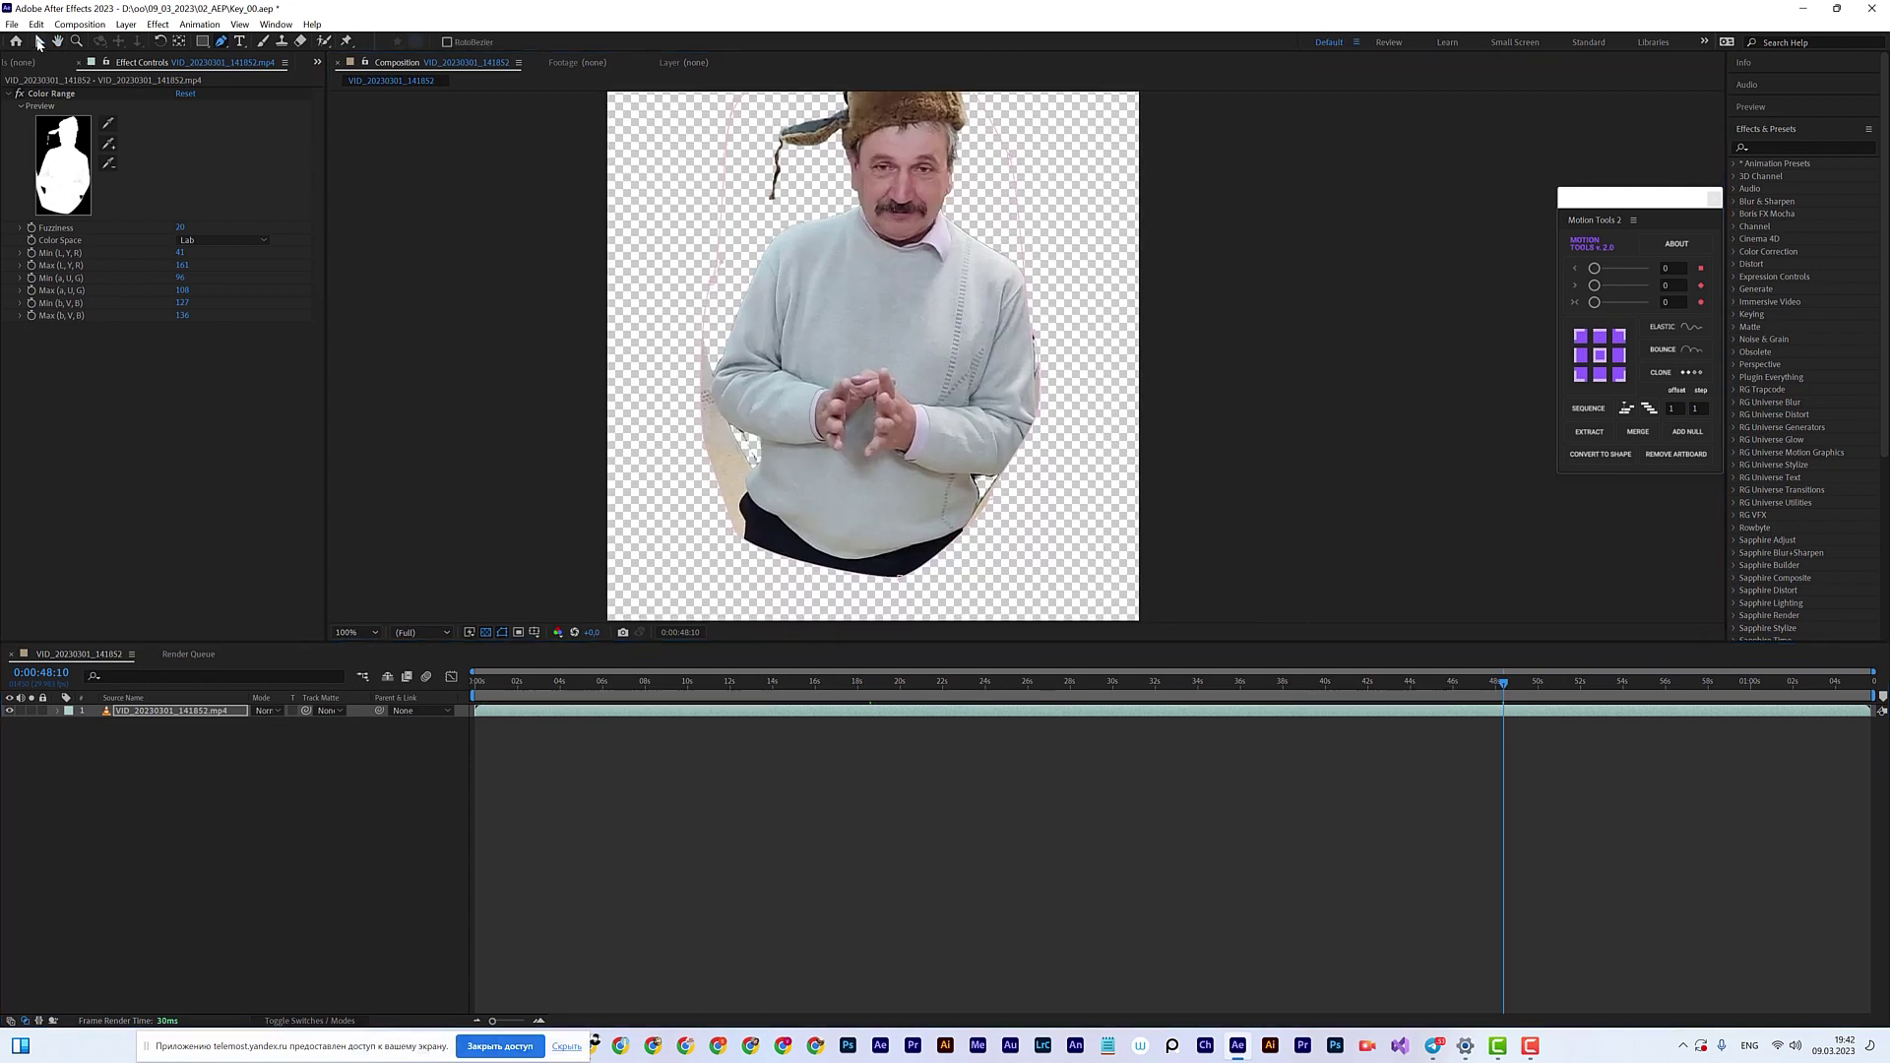
pyautogui.click(212, 811)
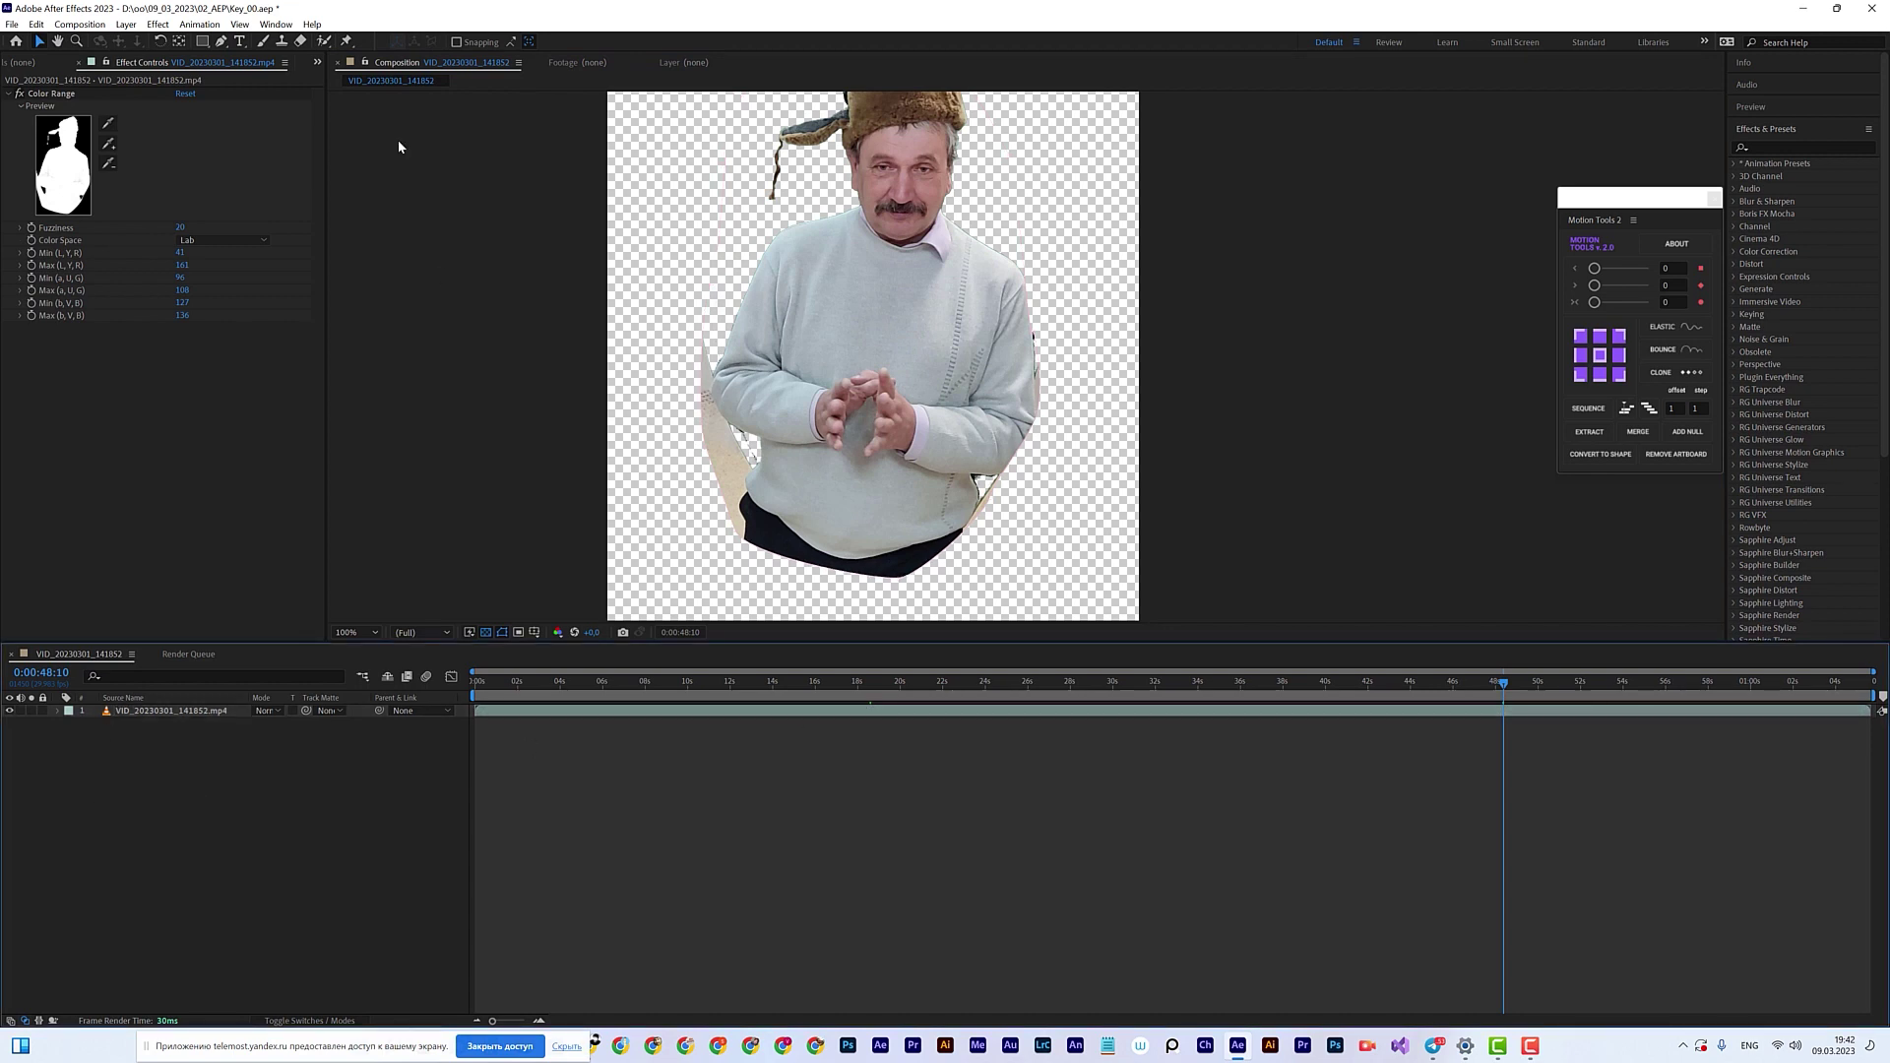
pyautogui.click(220, 42)
pyautogui.moveTo(707, 239); pyautogui.dragTo(788, 322)
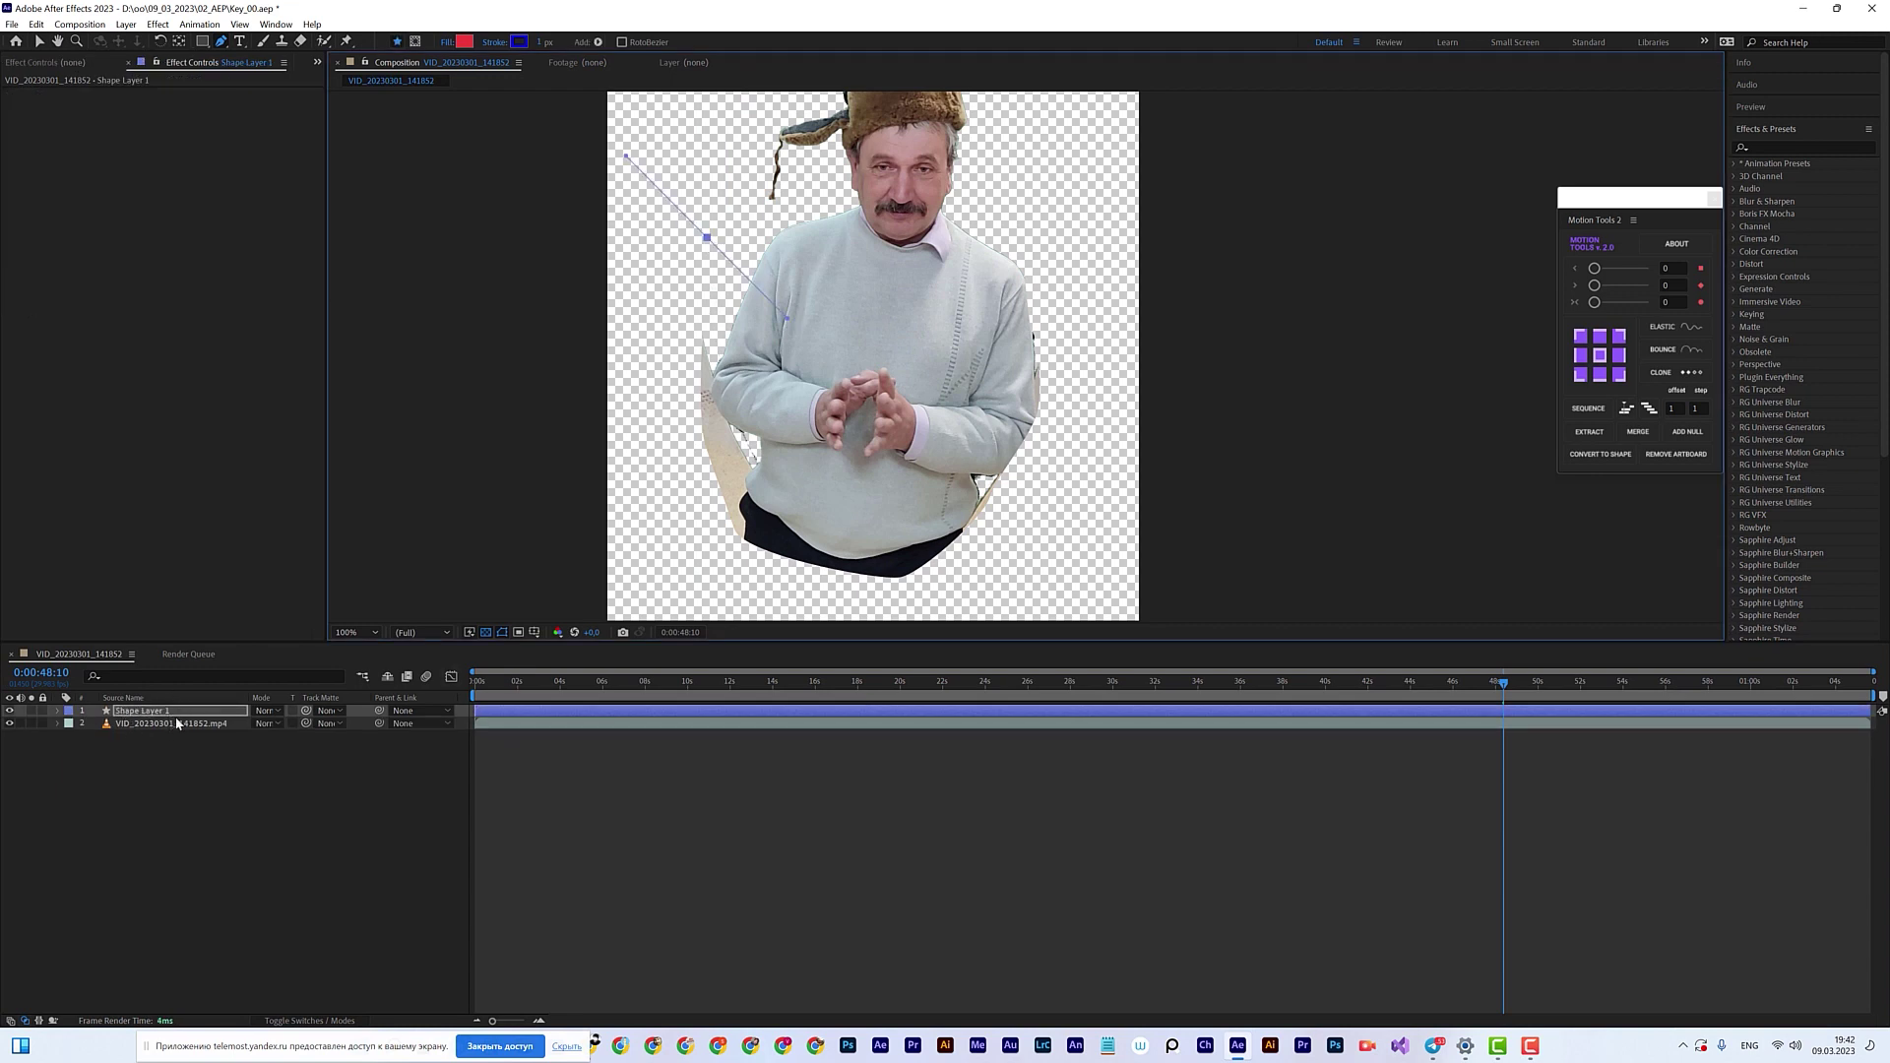
pyautogui.click(143, 713)
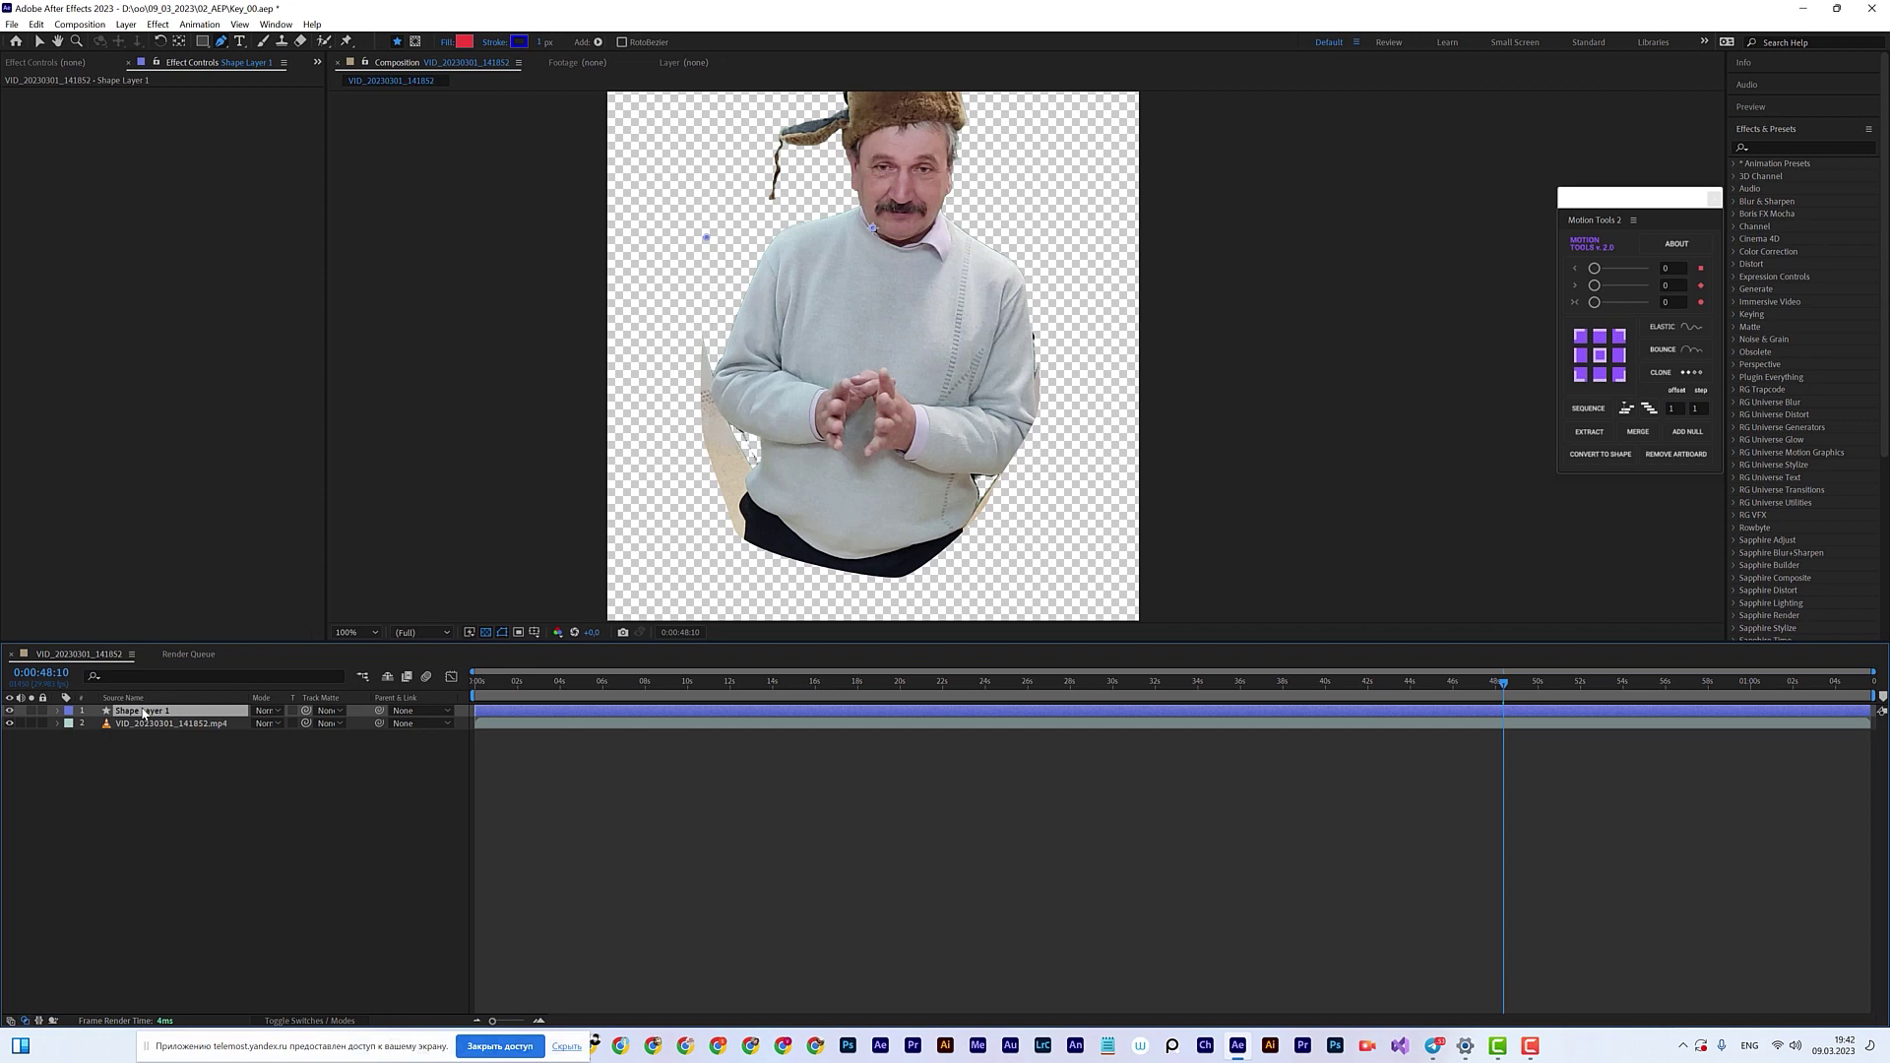
pyautogui.press('Delete')
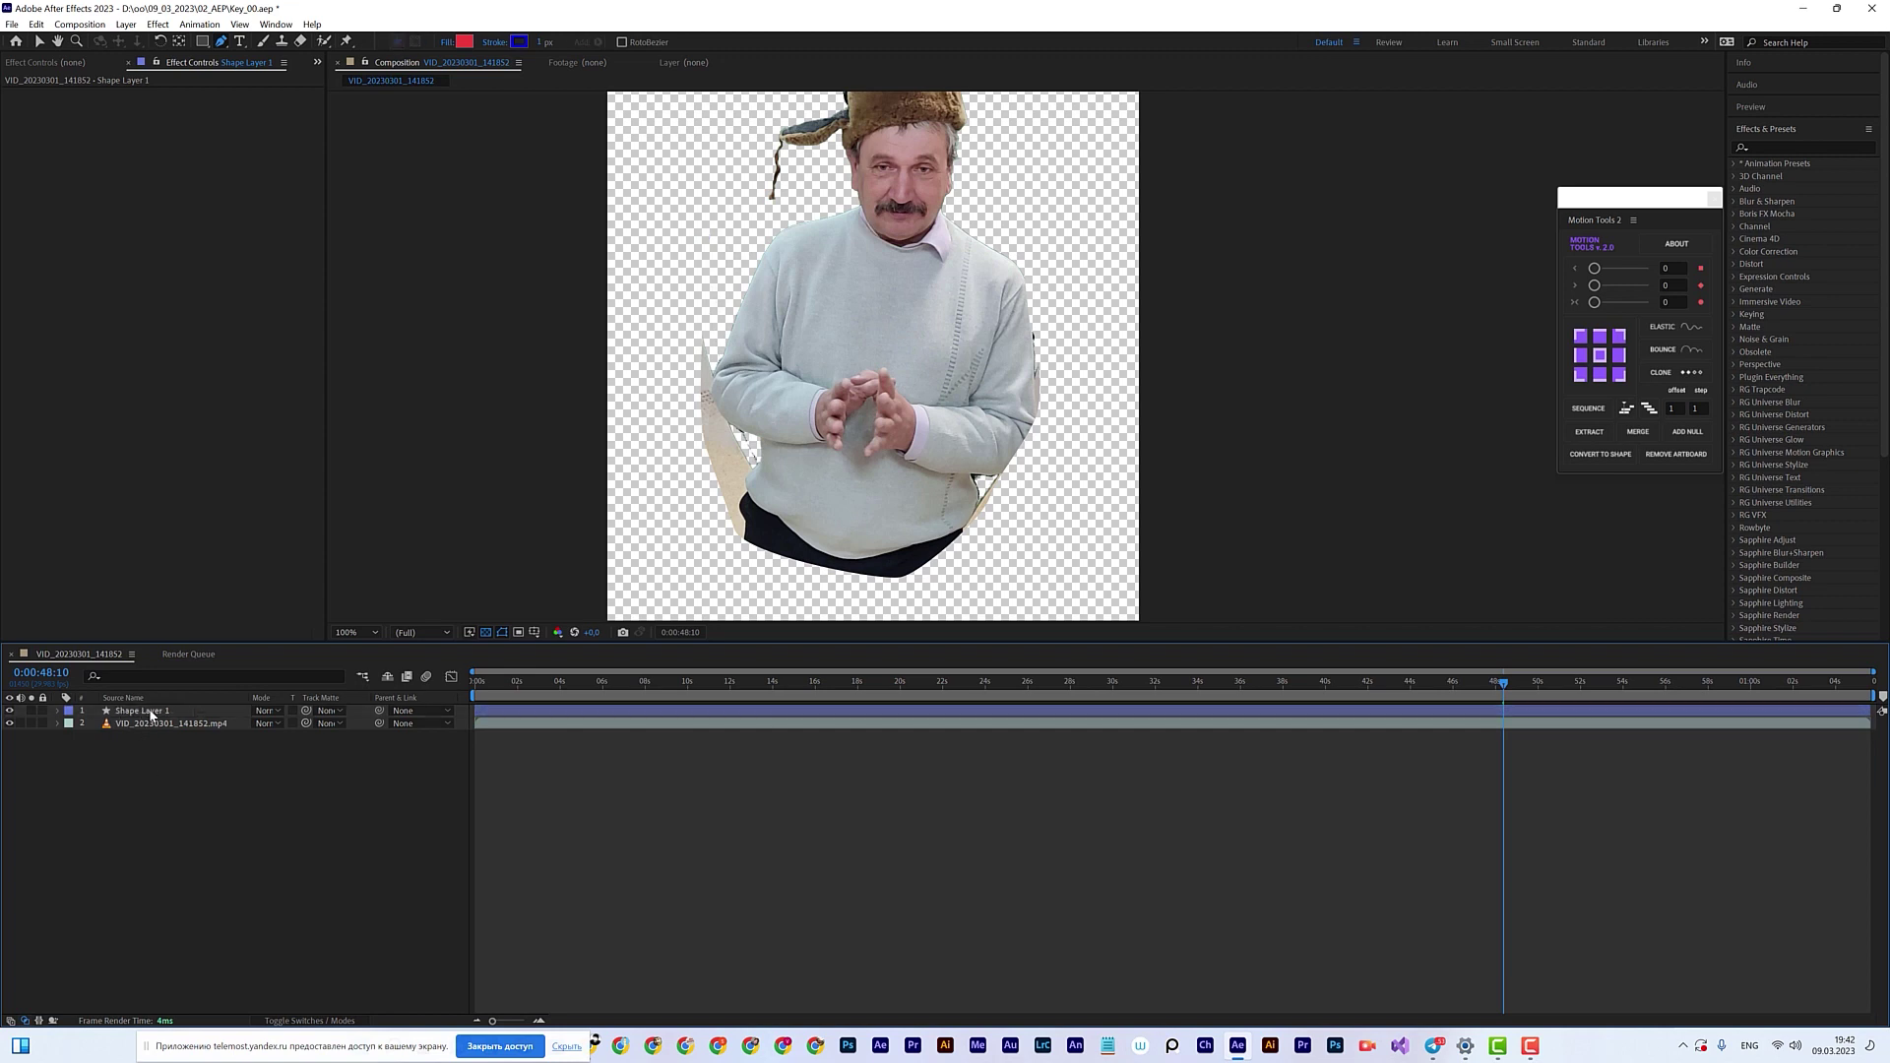
pyautogui.click(150, 711)
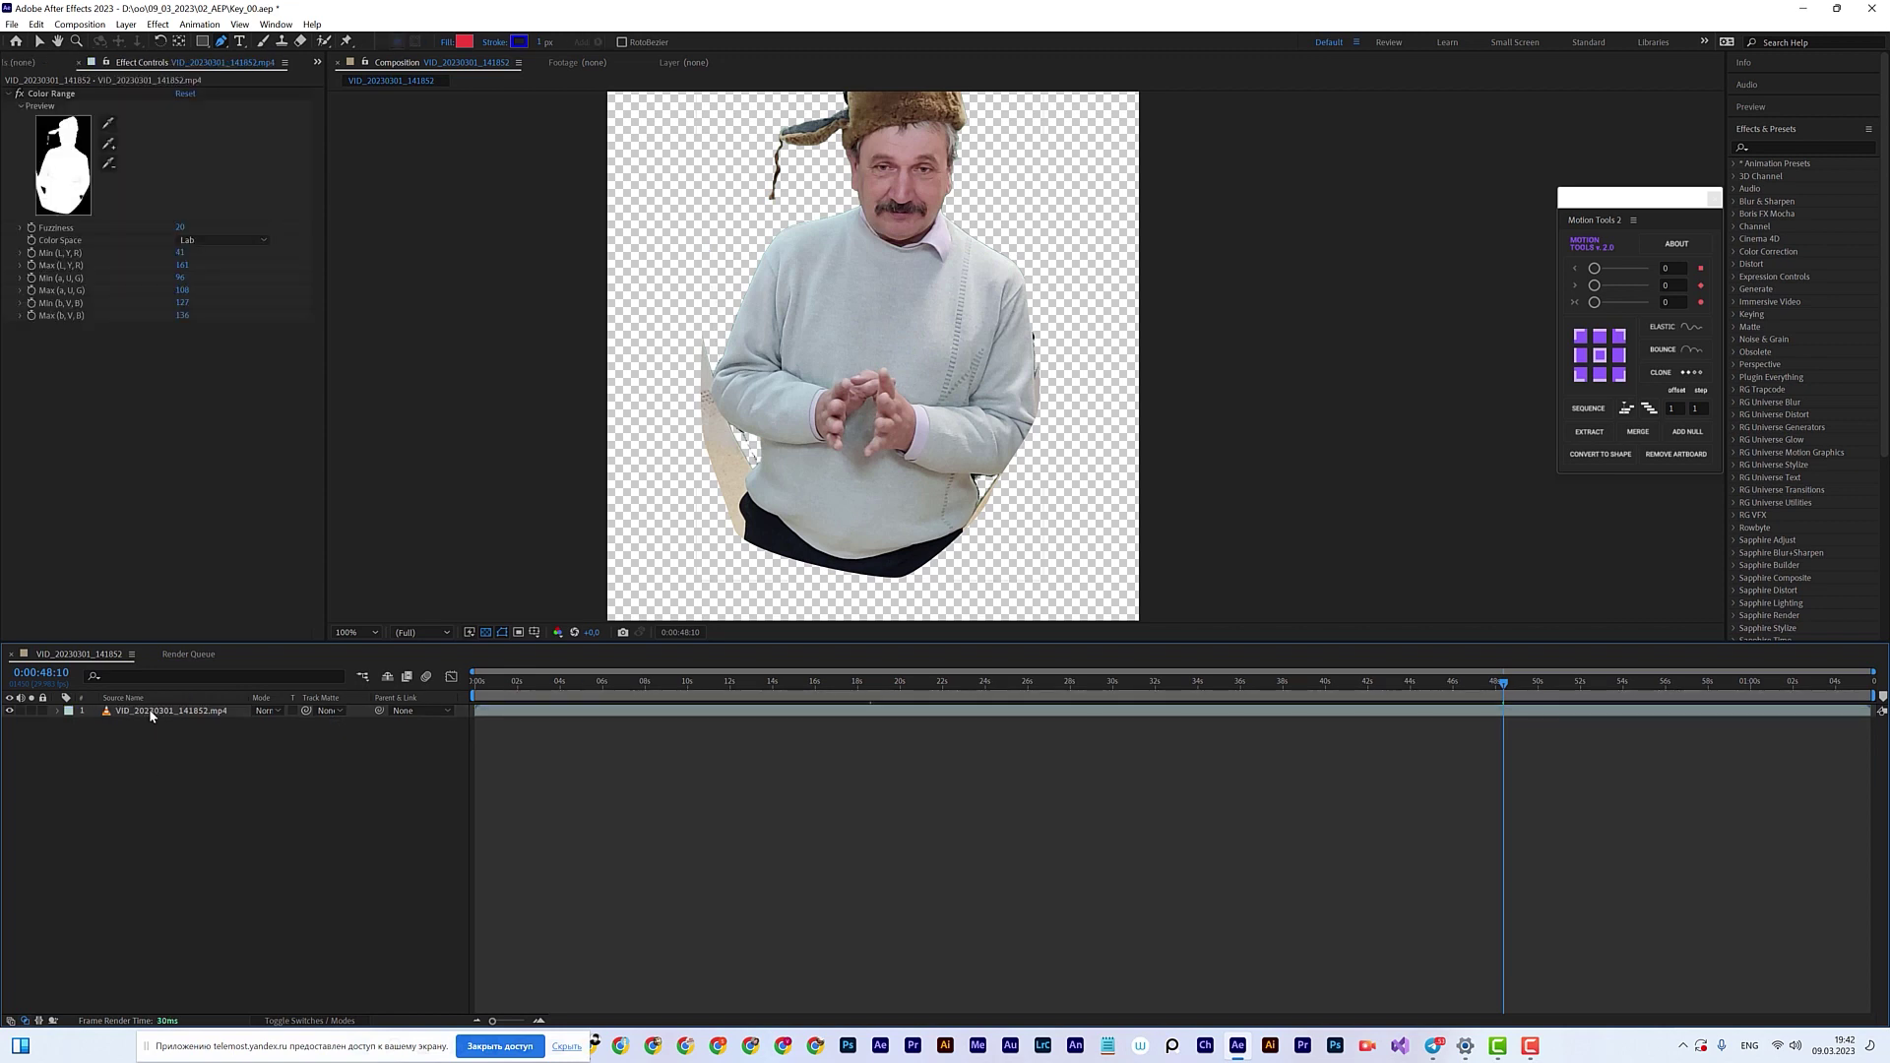
# Step: Reveal the Mask 1 properties of the footage layer and select the mask outline beside the man's arm with the Selection tool
pyautogui.click(150, 708)
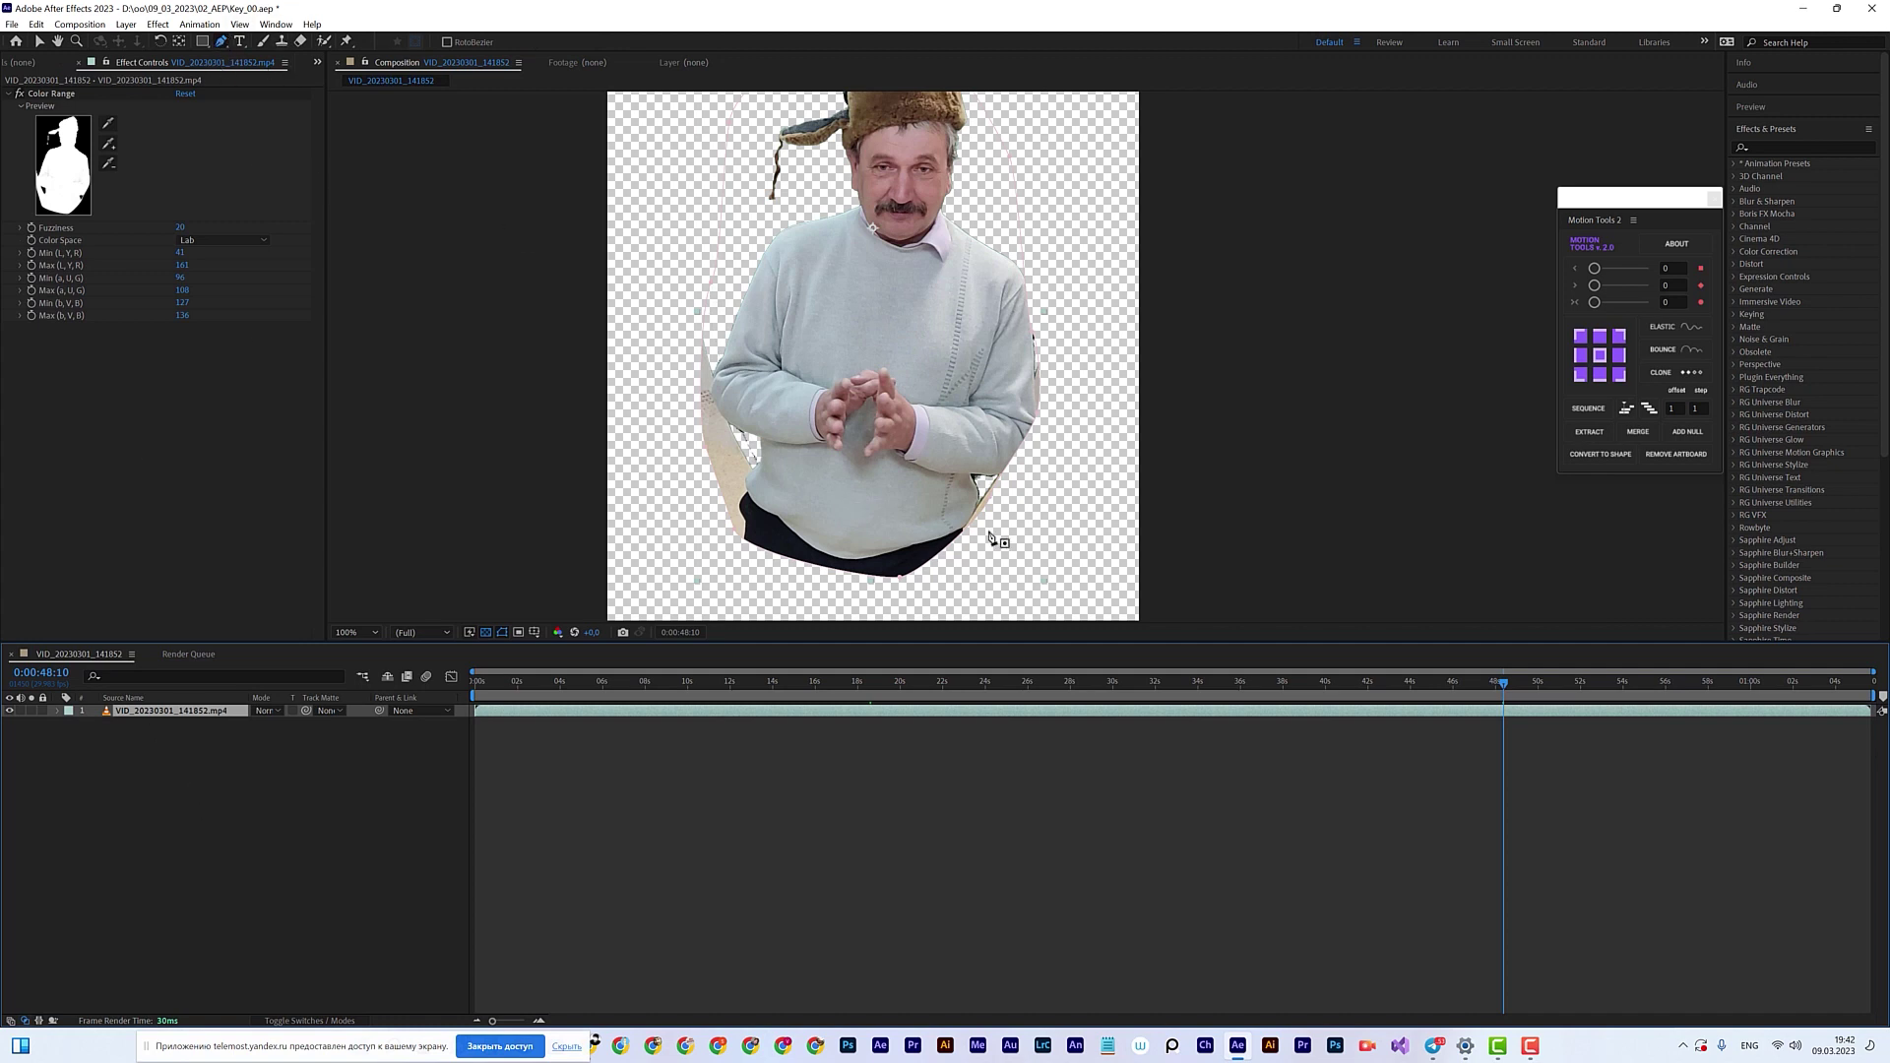
pyautogui.click(59, 709)
pyautogui.click(71, 725)
pyautogui.click(83, 736)
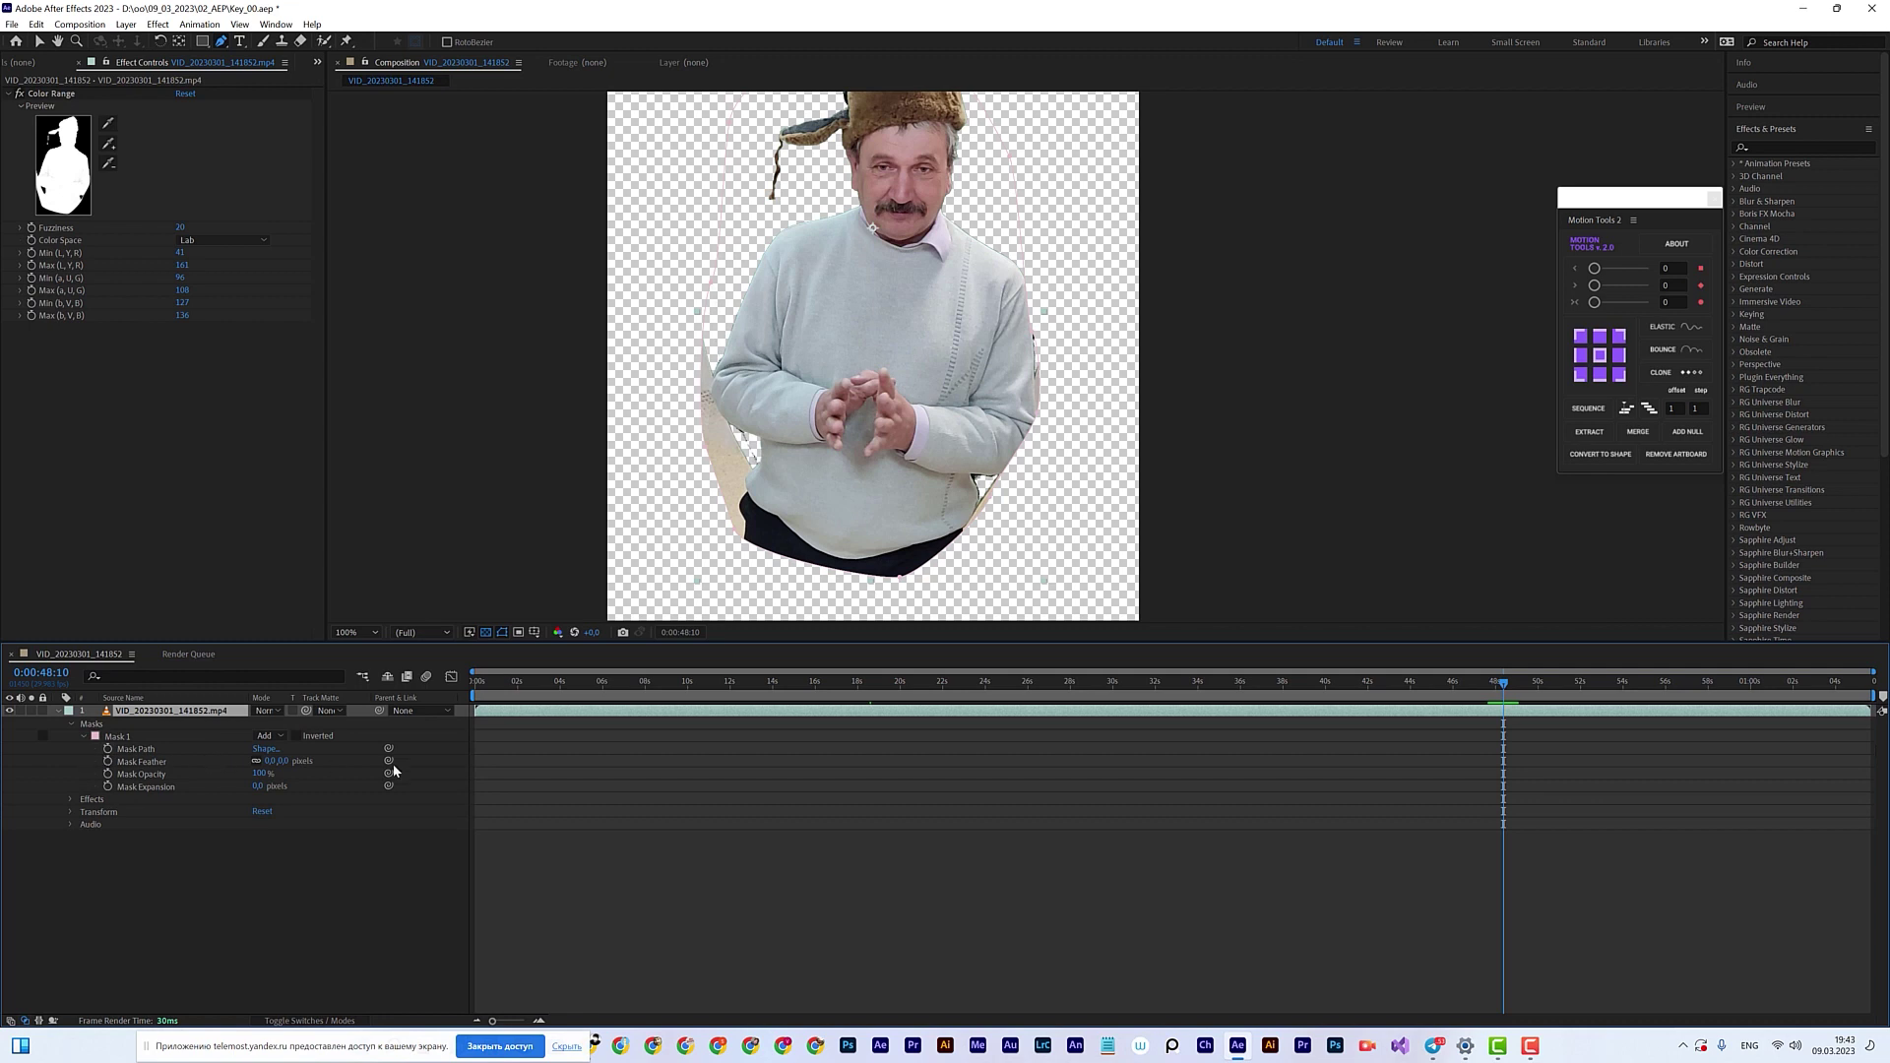
pyautogui.click(39, 42)
pyautogui.click(1039, 415)
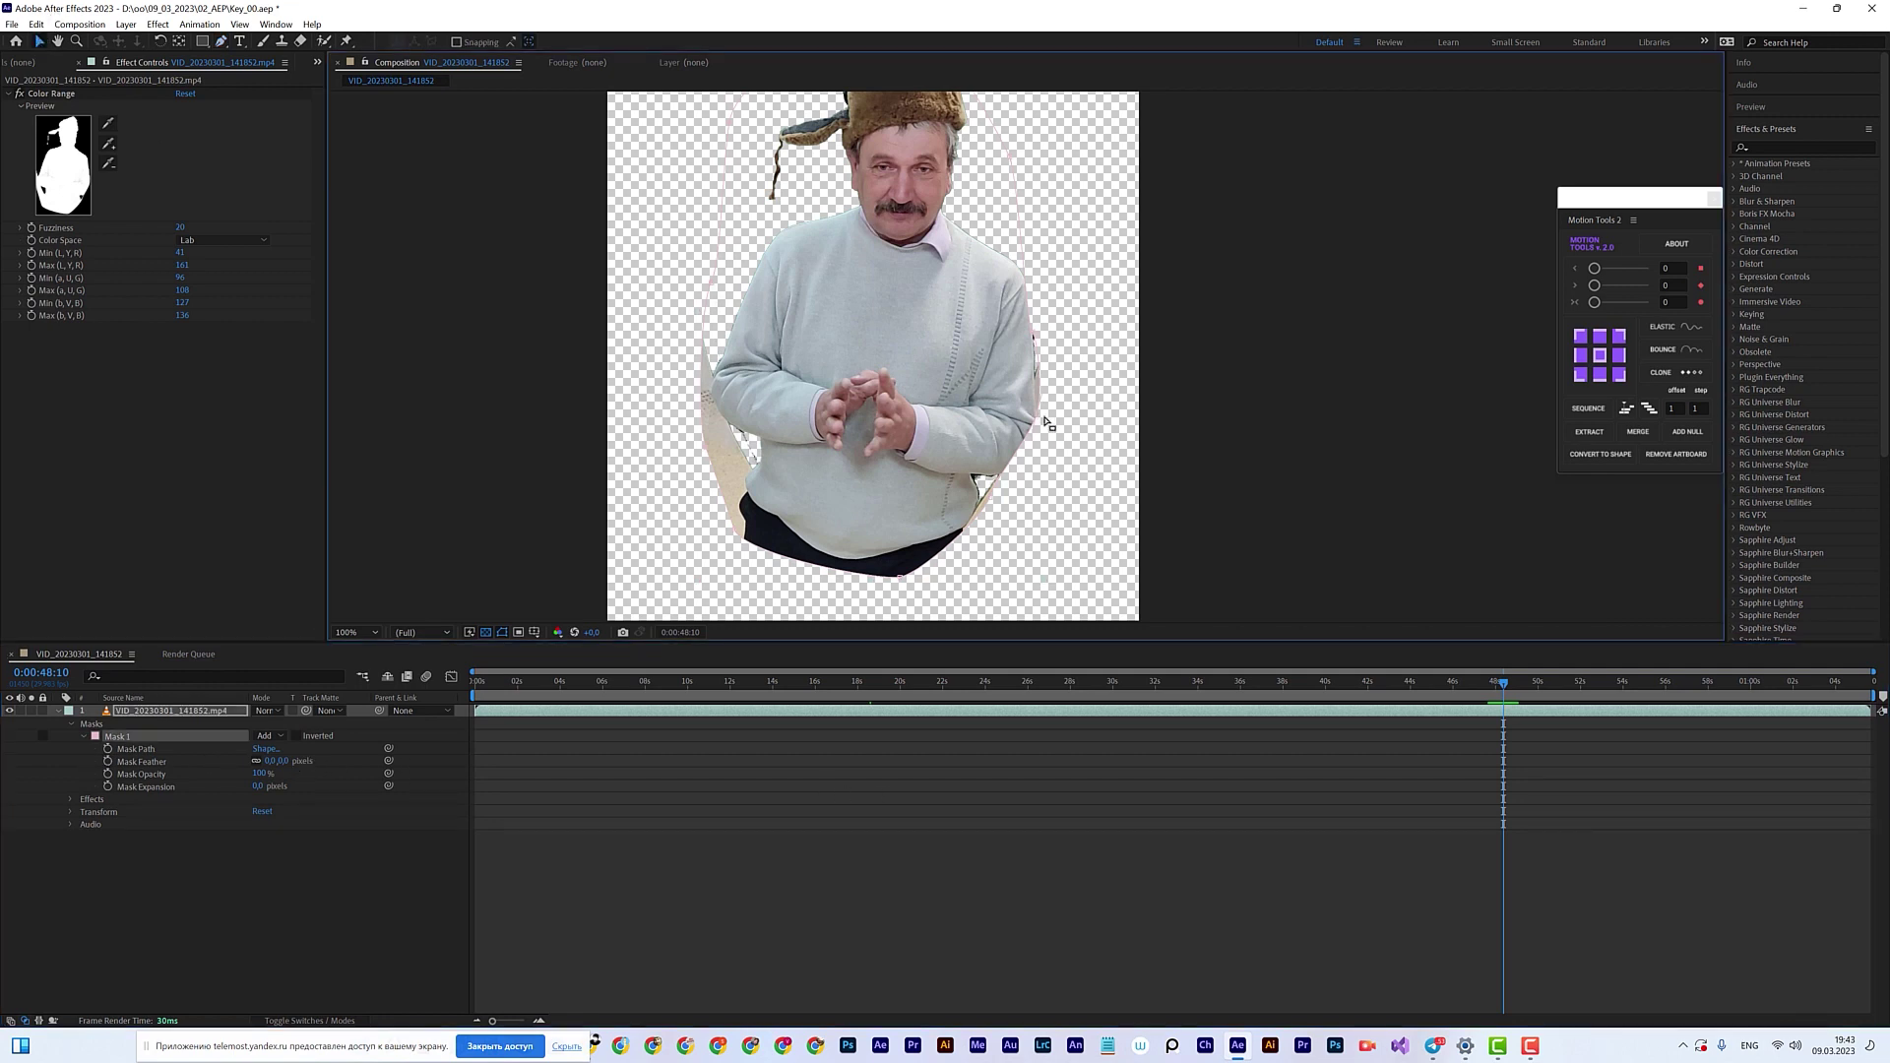
# Step: Pull the Mask 1 outline outward beside the man's arm at 0:00:48:10 and beside his shoulder at 0:00:04:18
pyautogui.moveTo(1040, 415)
pyautogui.mouseDown()
pyautogui.moveTo(1058, 420)
pyautogui.moveTo(1046, 443)
pyautogui.mouseUp()
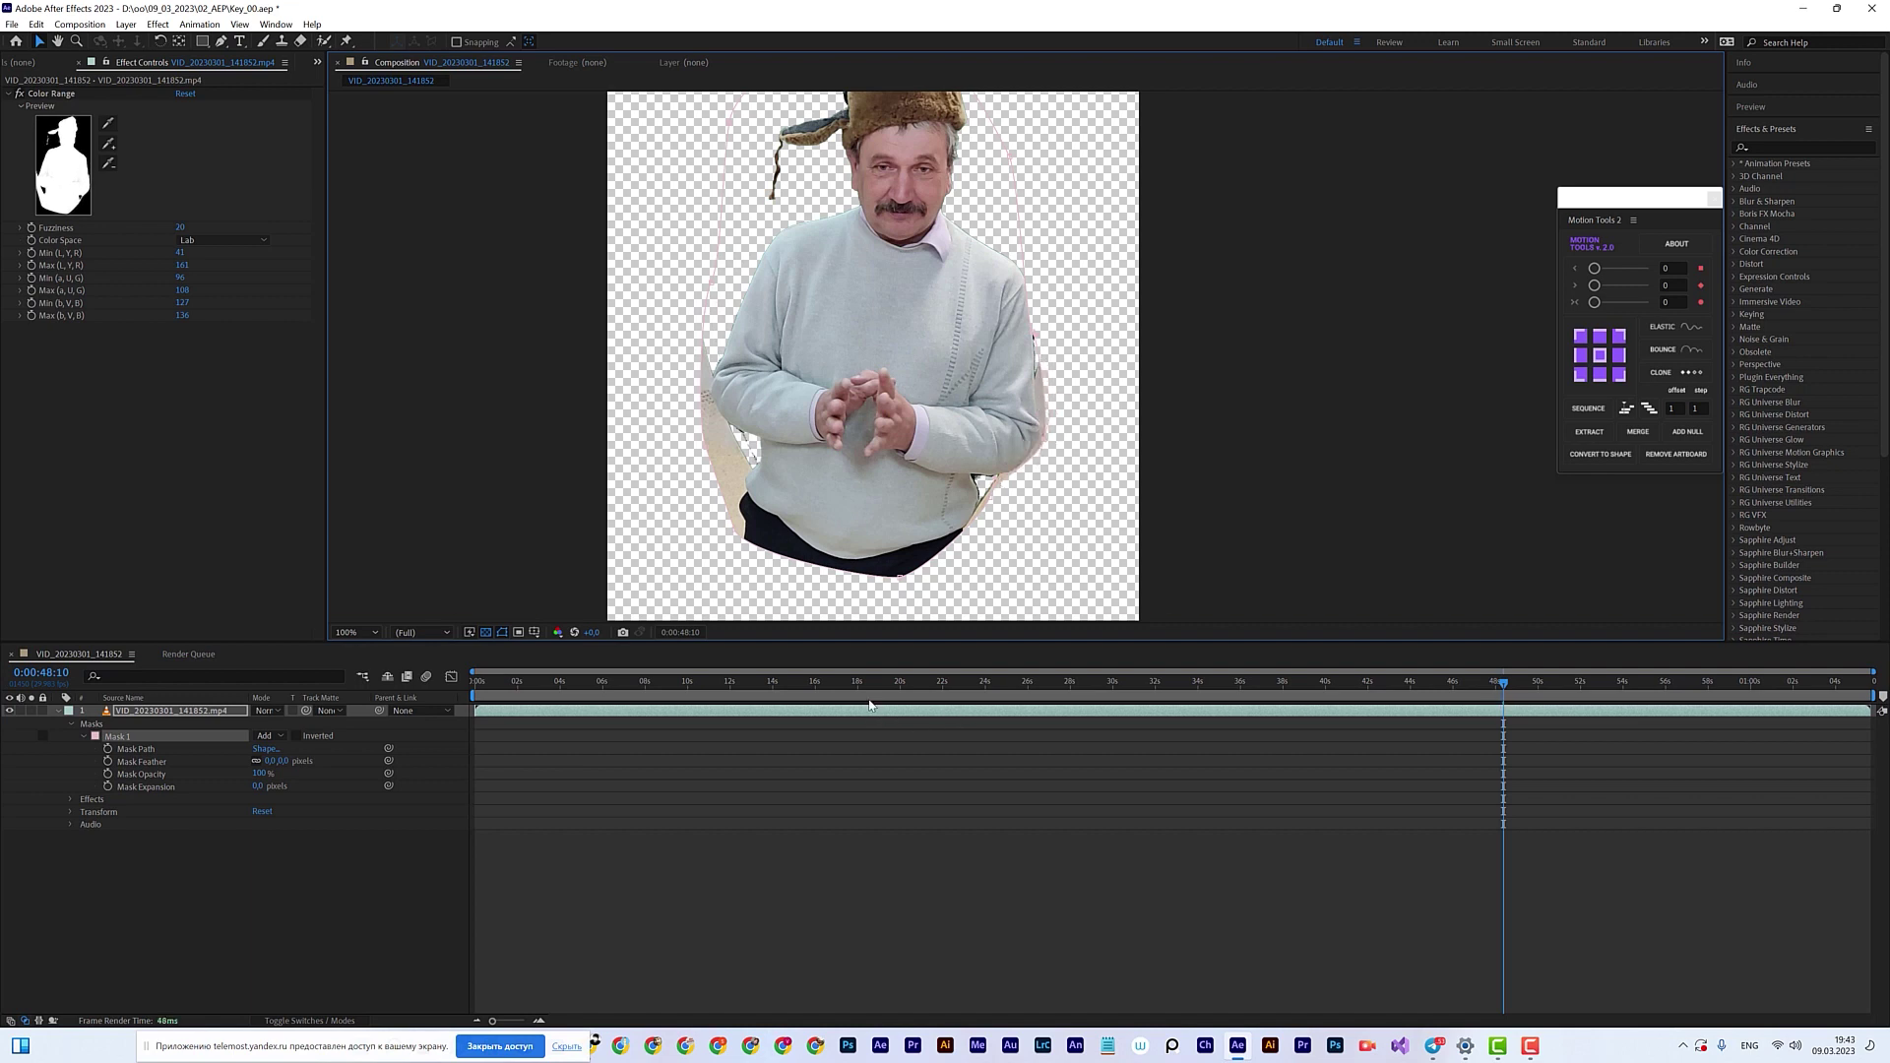
pyautogui.moveTo(871, 681); pyautogui.dragTo(574, 684)
pyautogui.scroll(2, 1017, 511)
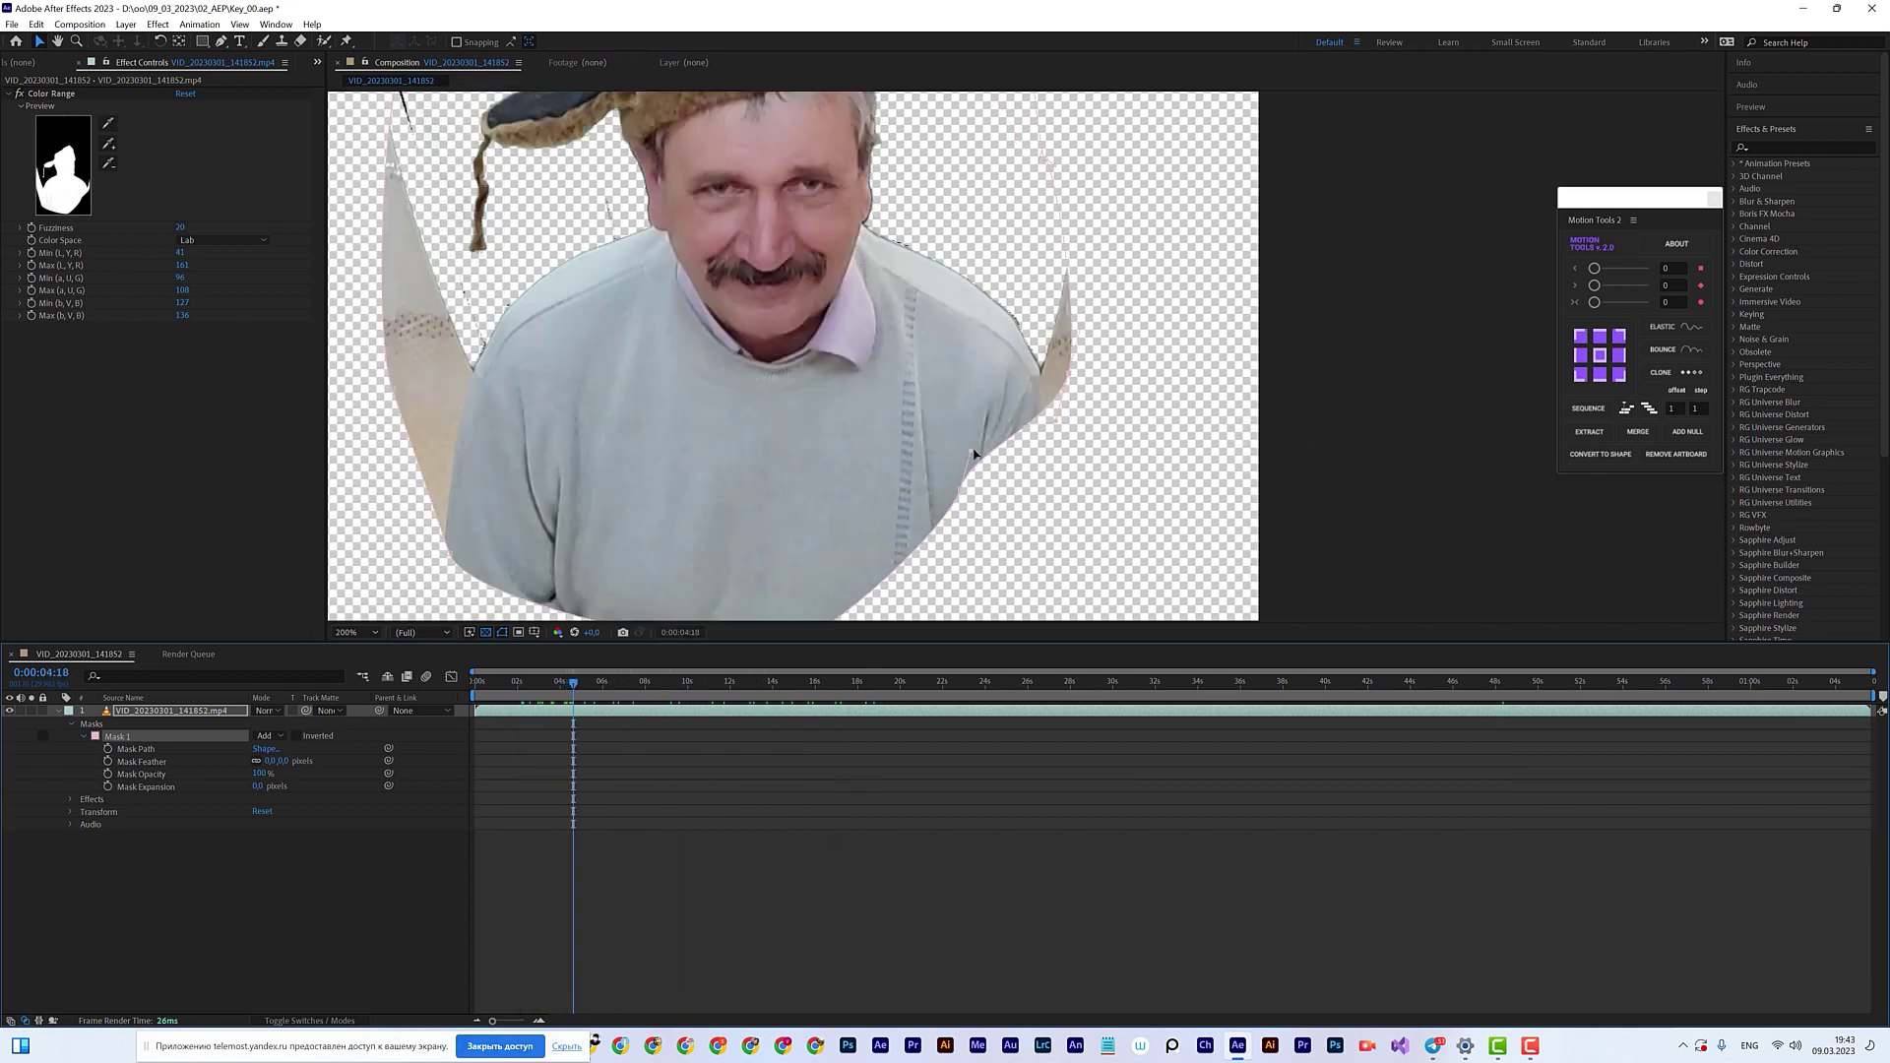
pyautogui.moveTo(973, 455); pyautogui.dragTo(1014, 497)
pyautogui.scroll(-2, 1014, 497)
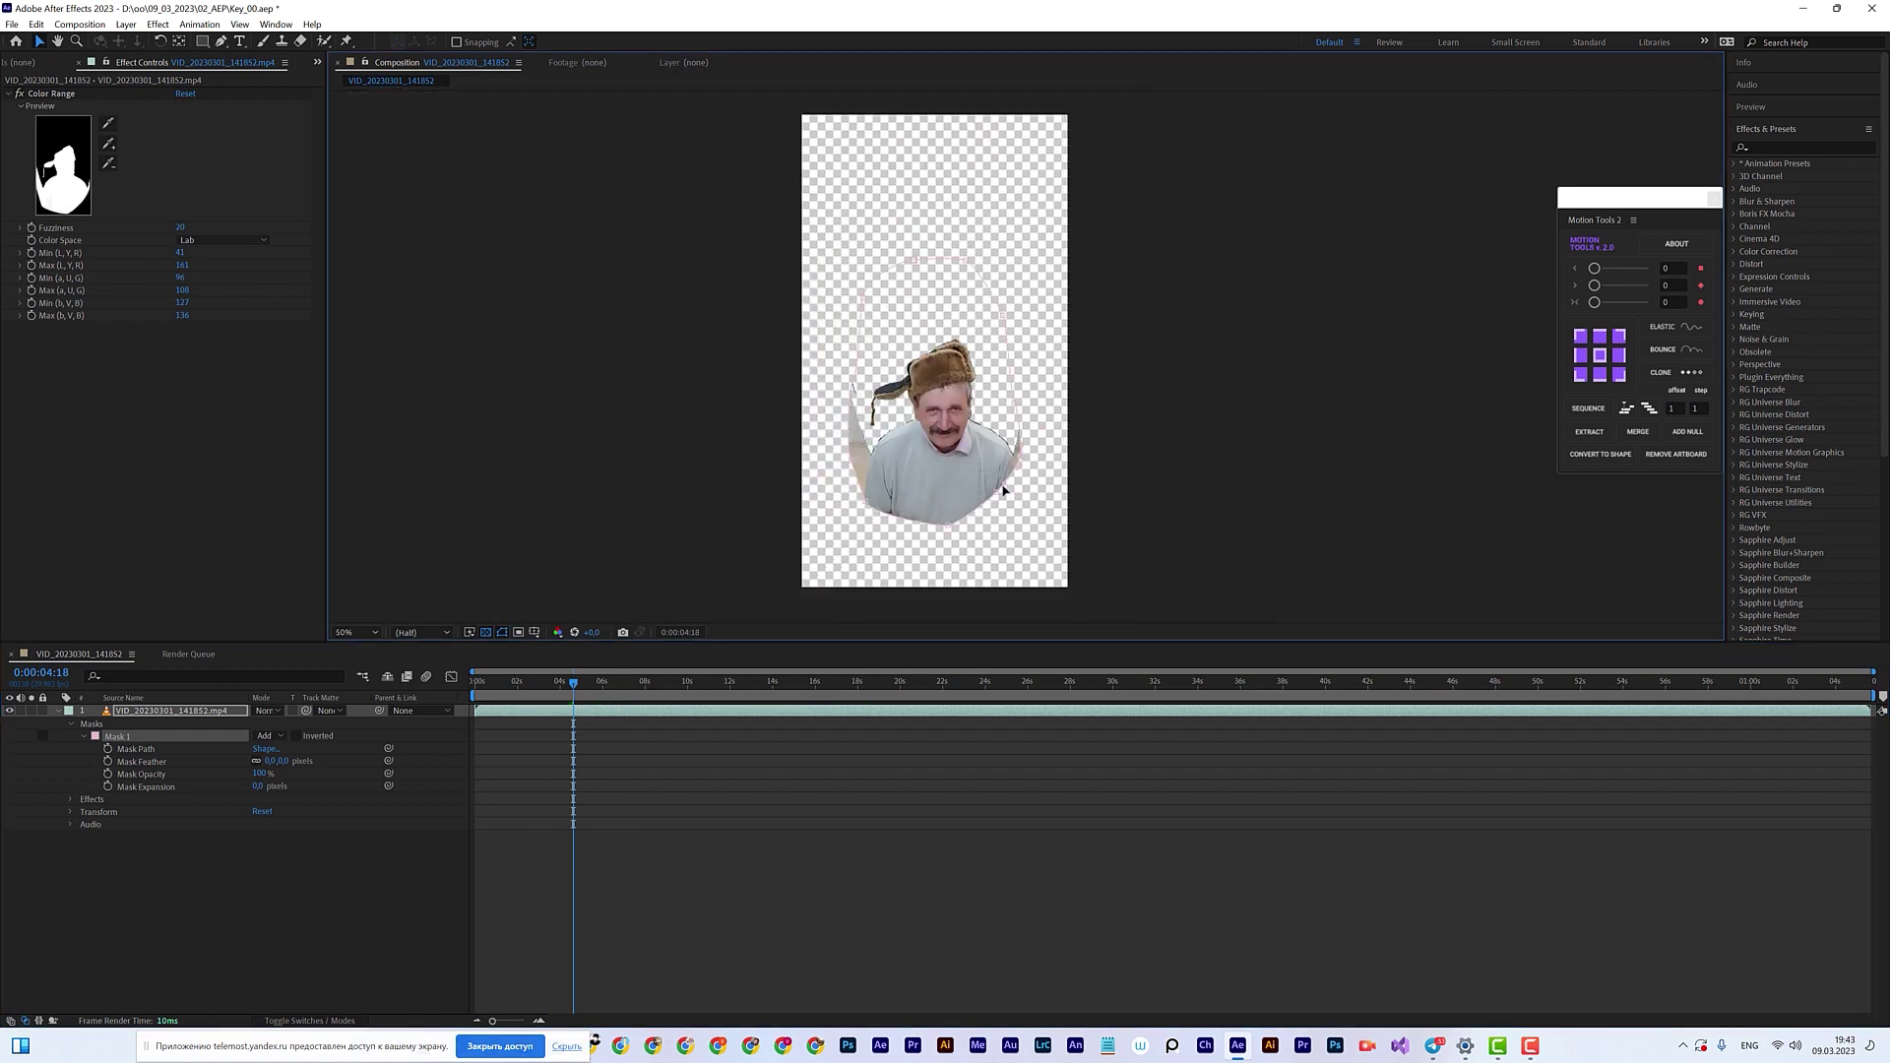
# Step: Scrub the footage to 0:00:13:03 and examine how the mask fits around the man's hat, arms and hands
pyautogui.moveTo(582, 682); pyautogui.dragTo(755, 701)
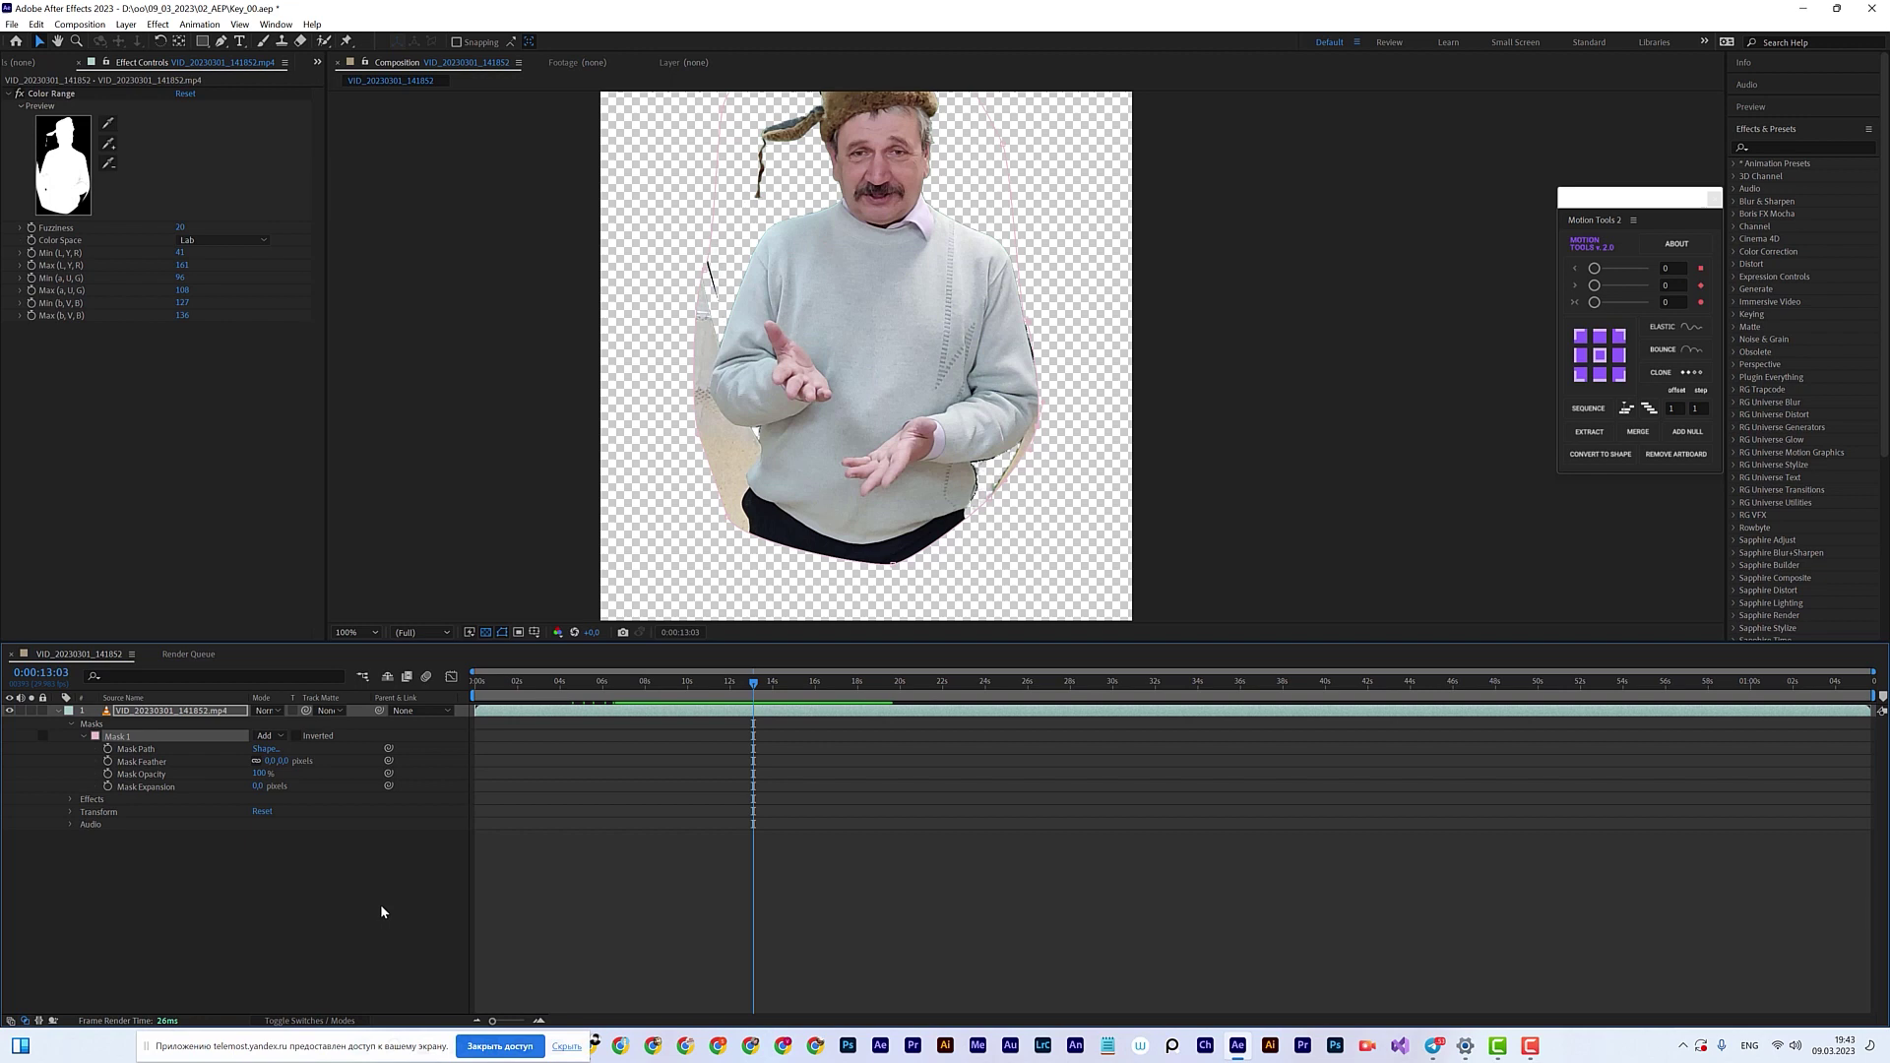
pyautogui.press('h')
pyautogui.moveTo(846, 377); pyautogui.dragTo(840, 463)
pyautogui.press('v')
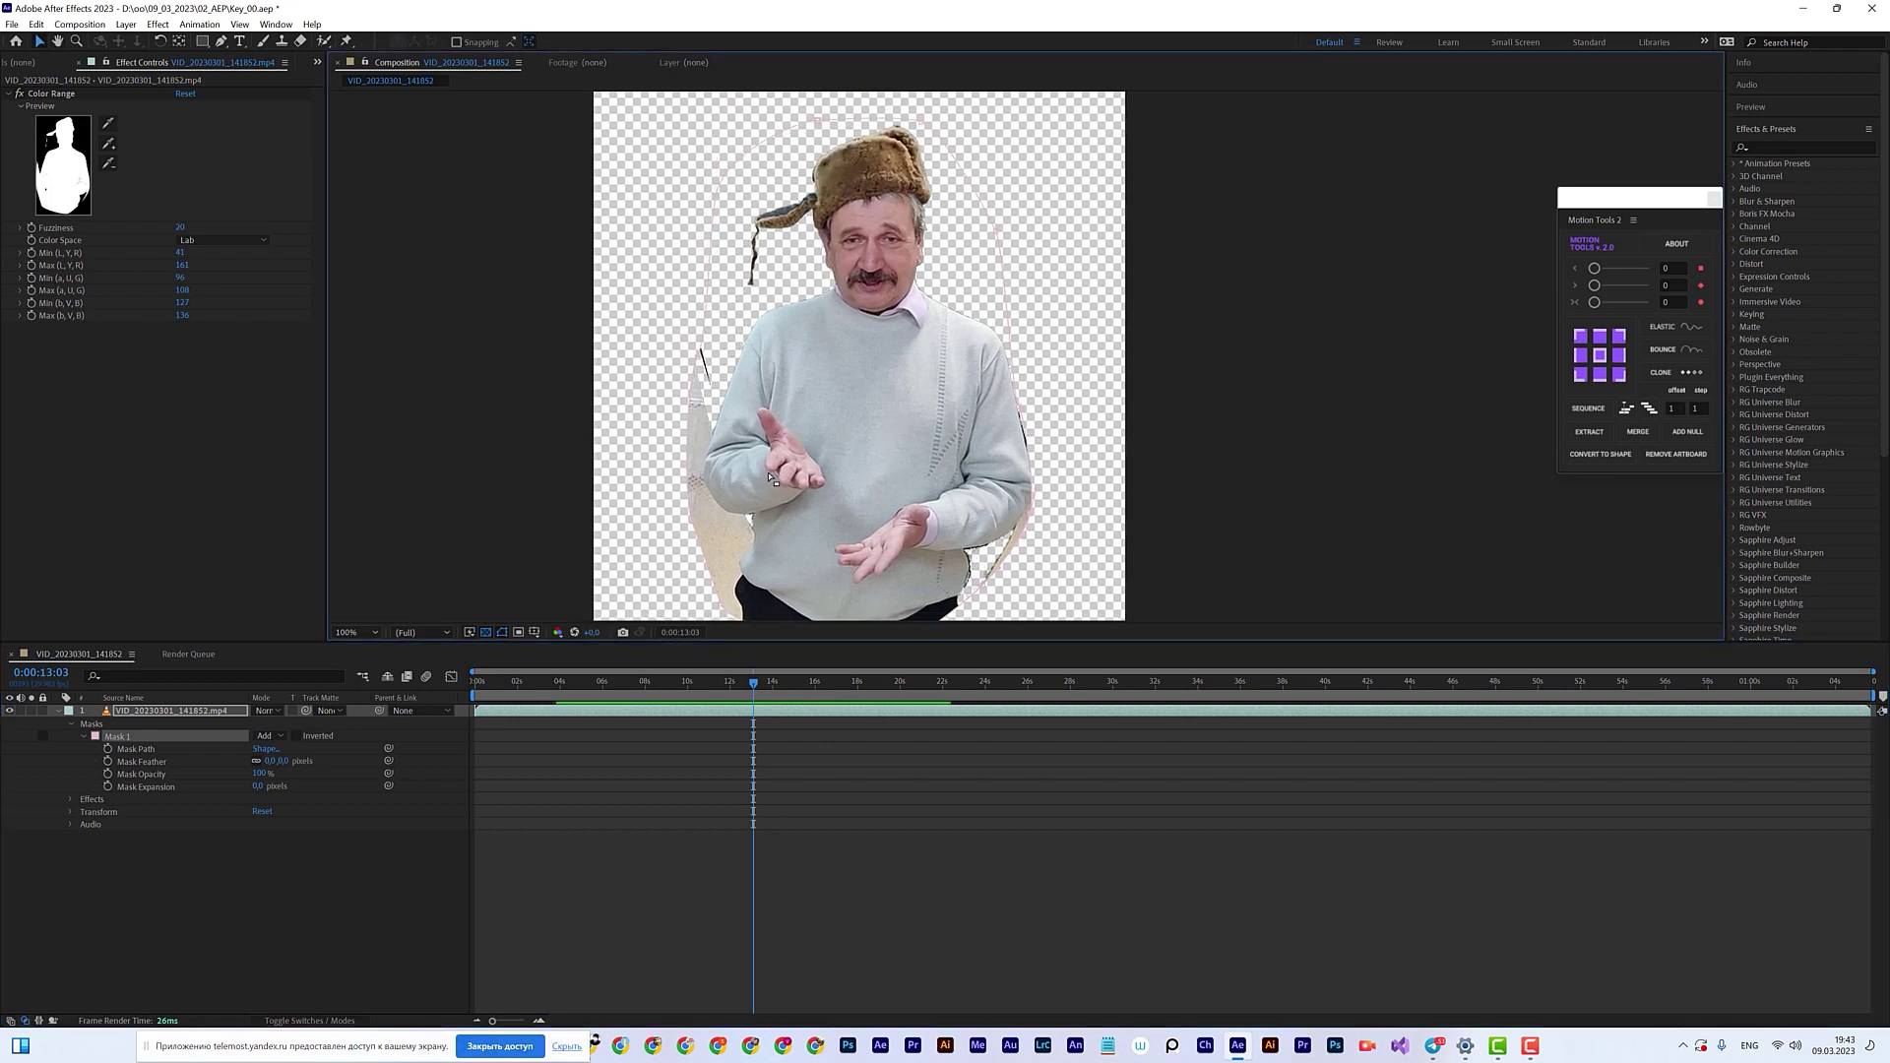
pyautogui.rightClick(183, 714)
pyautogui.moveTo(298, 482)
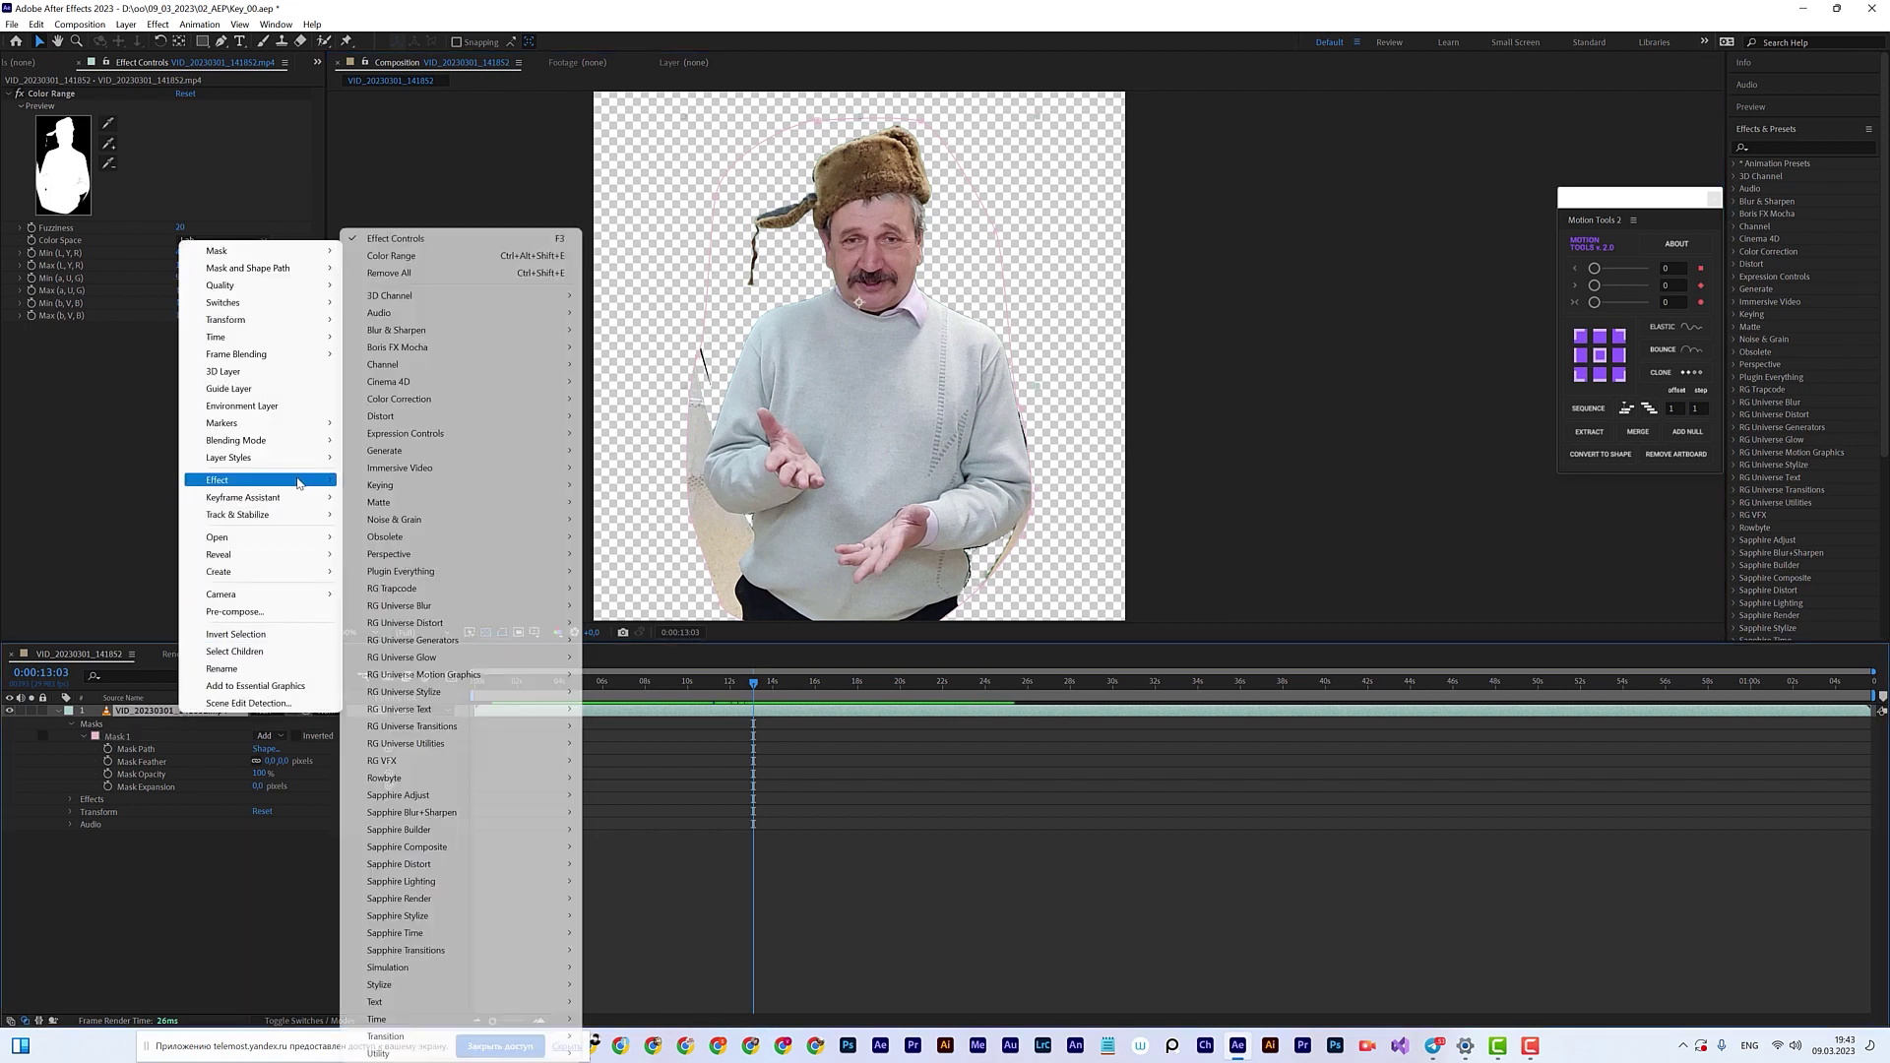
pyautogui.moveTo(473, 492)
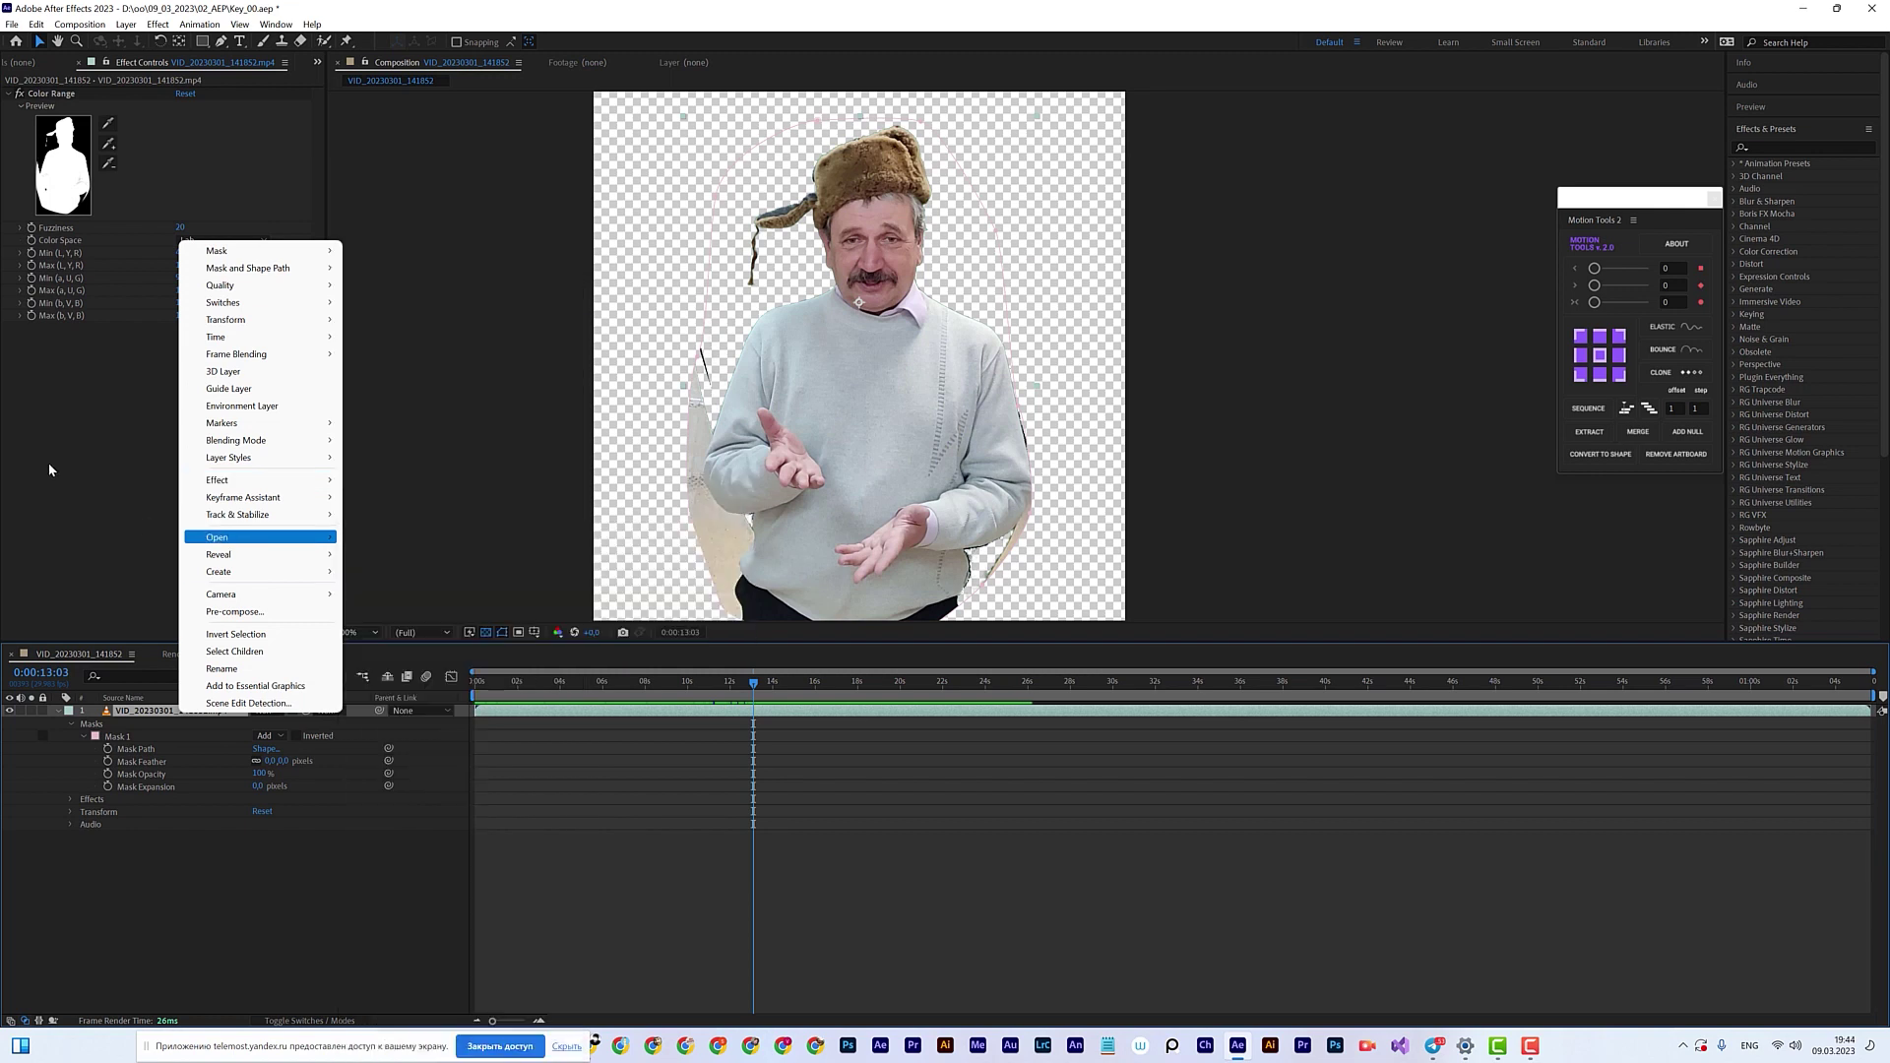
pyautogui.click(206, 907)
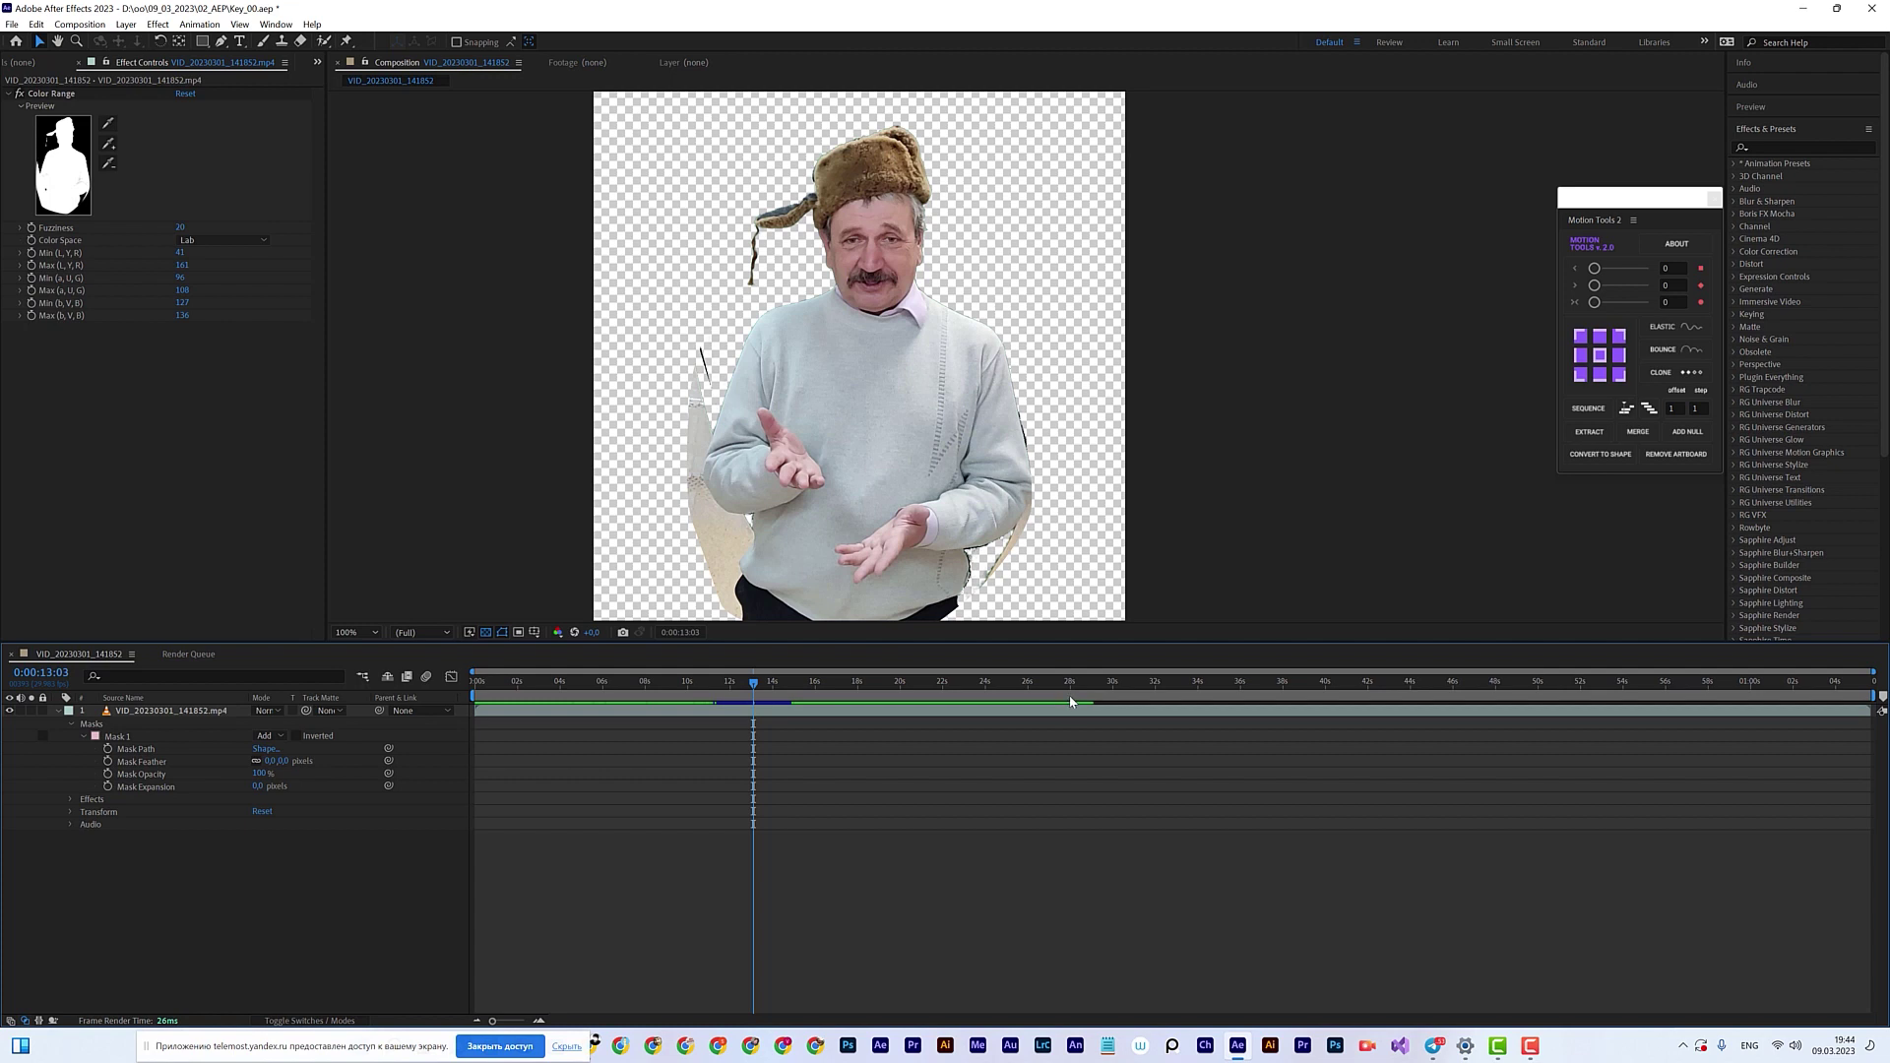
# Step: Show the project items and rename the footage composition as Key_Comp
pyautogui.click(19, 65)
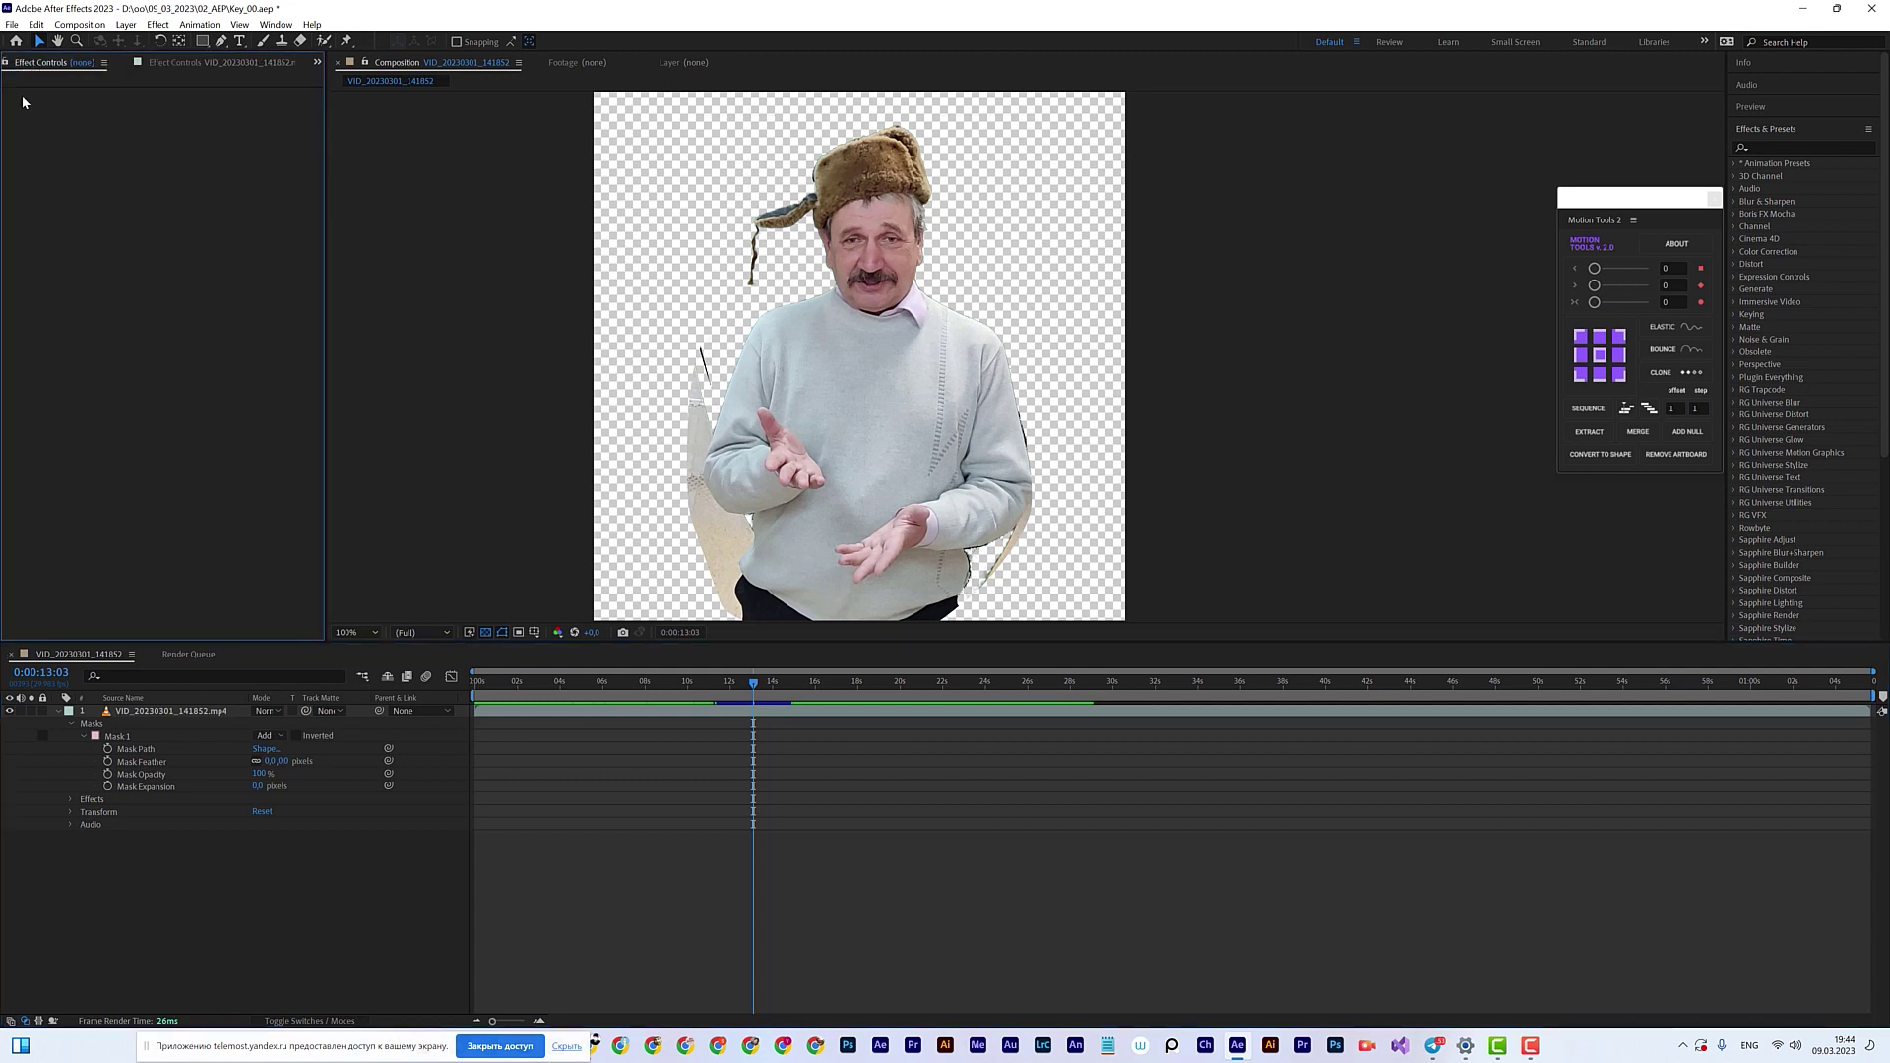
pyautogui.click(317, 62)
pyautogui.click(356, 83)
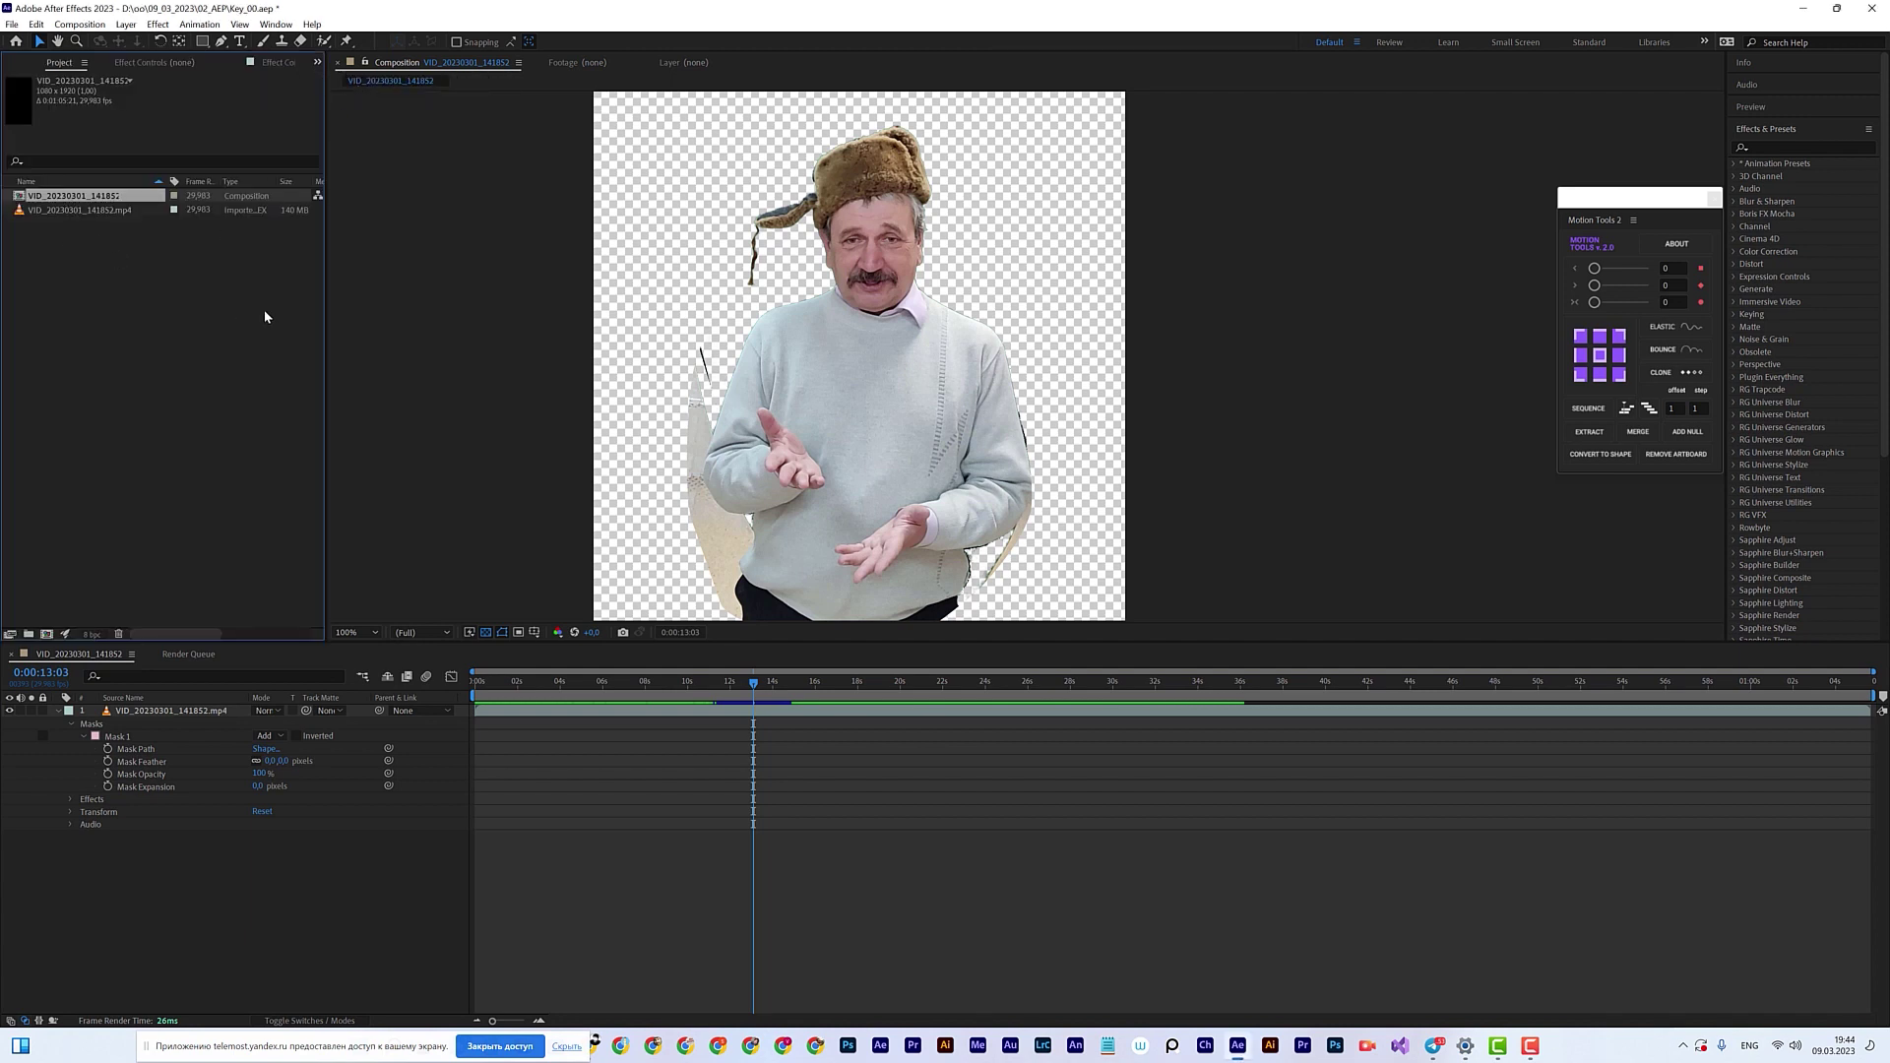
pyautogui.press('Return')
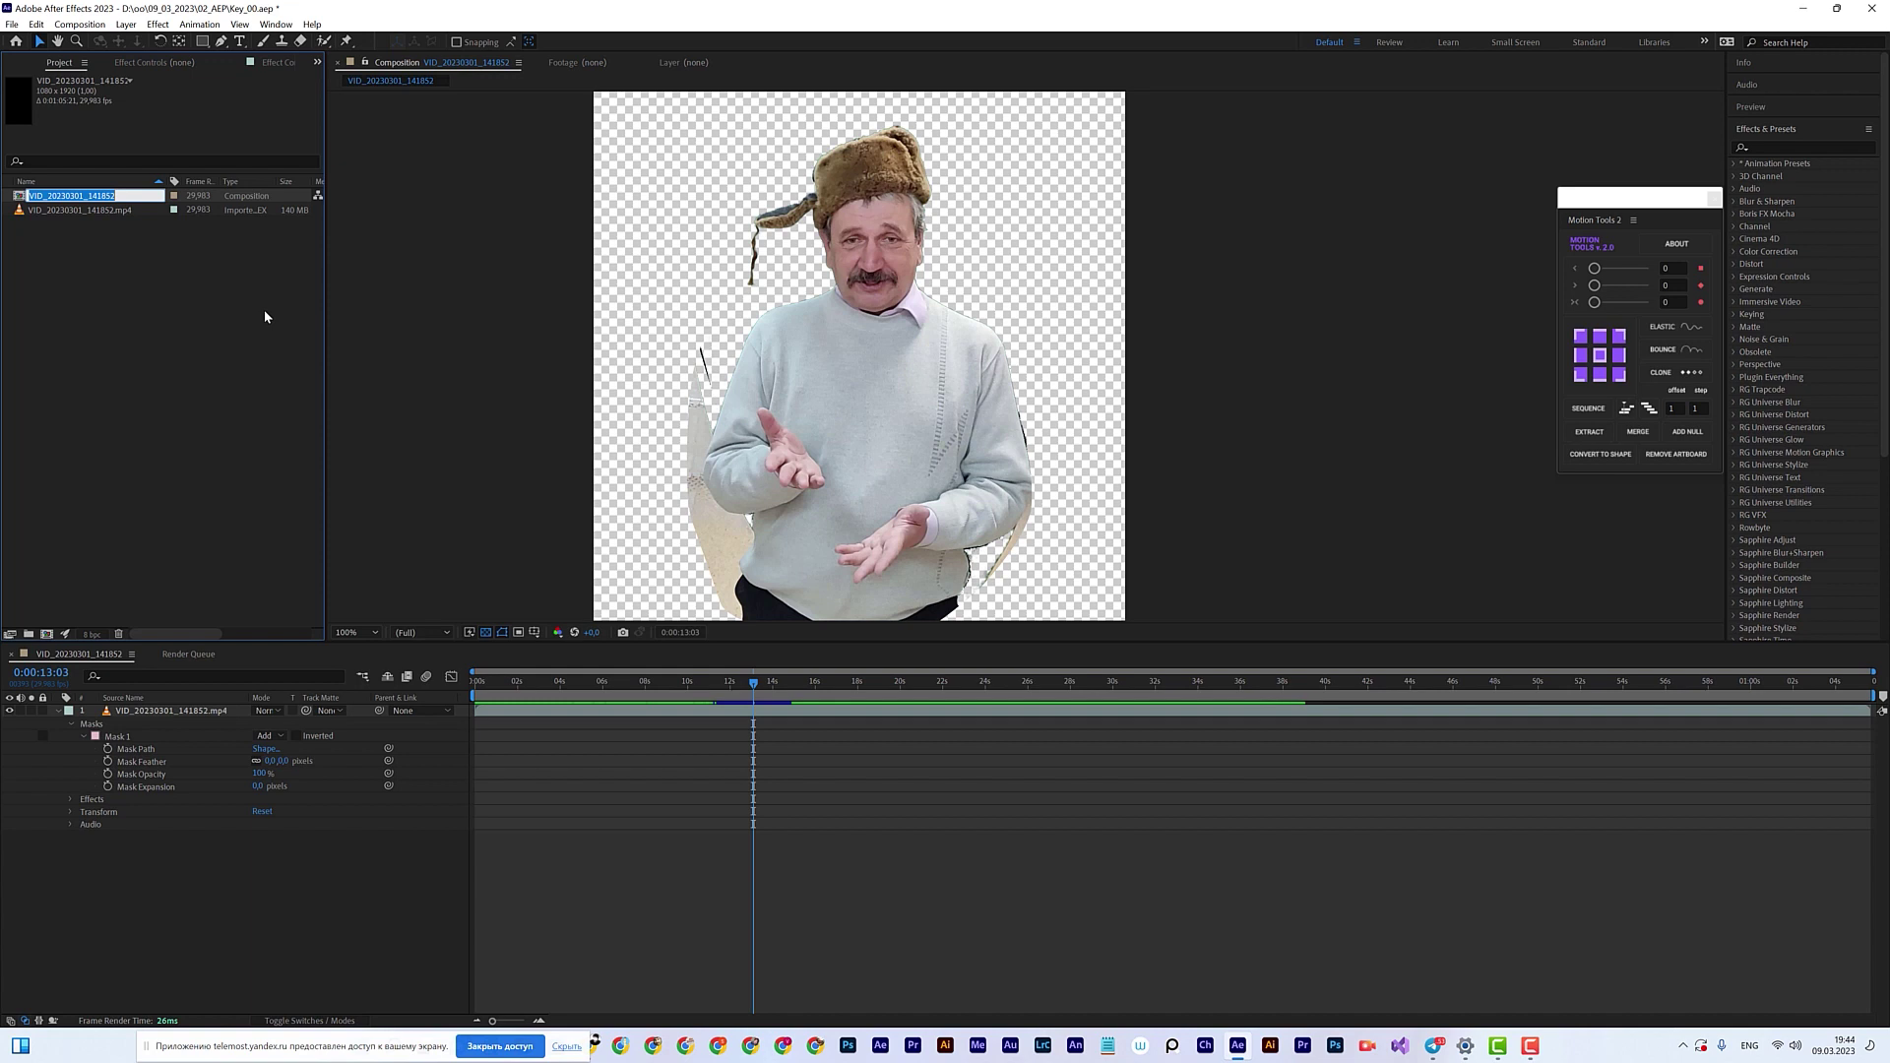
pyautogui.write('Key_Comp')
pyautogui.press('Return')
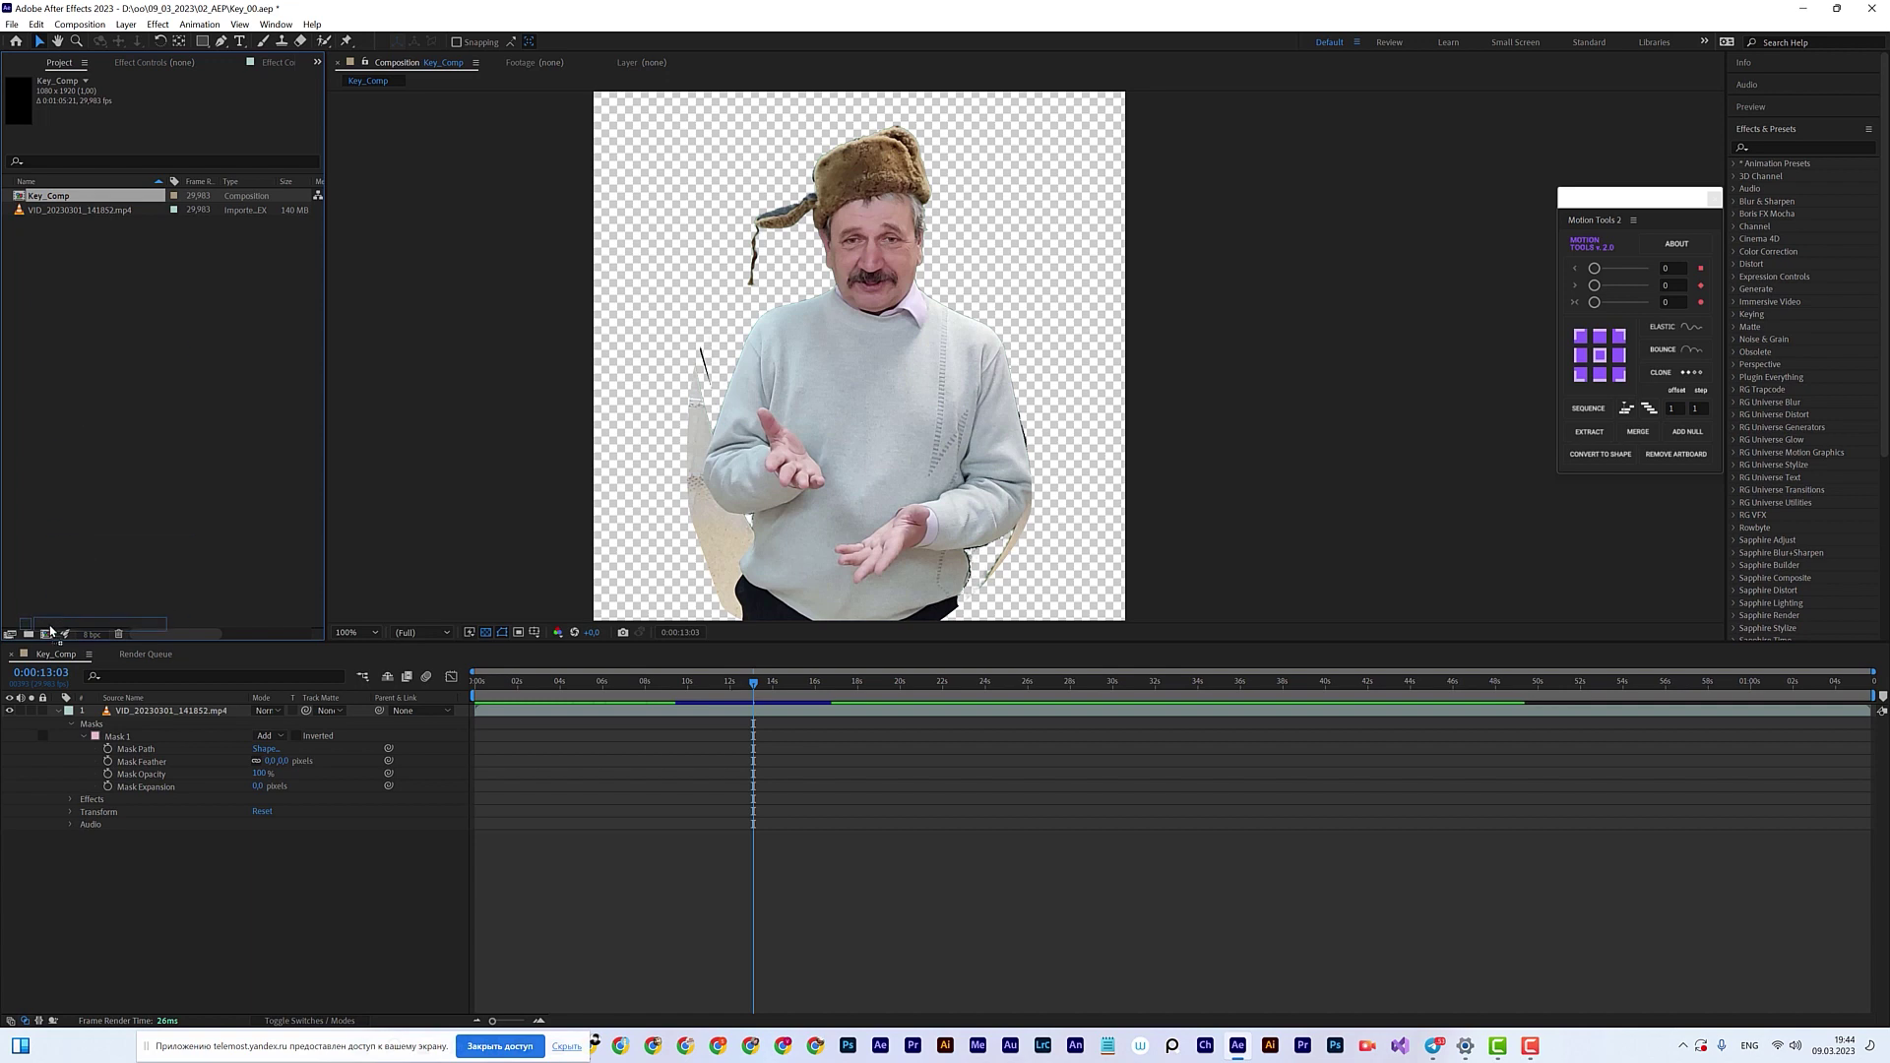
# Step: Create a new composition from Key_Comp and rename it as Matte_Comp
pyautogui.moveTo(42, 639); pyautogui.dragTo(46, 636)
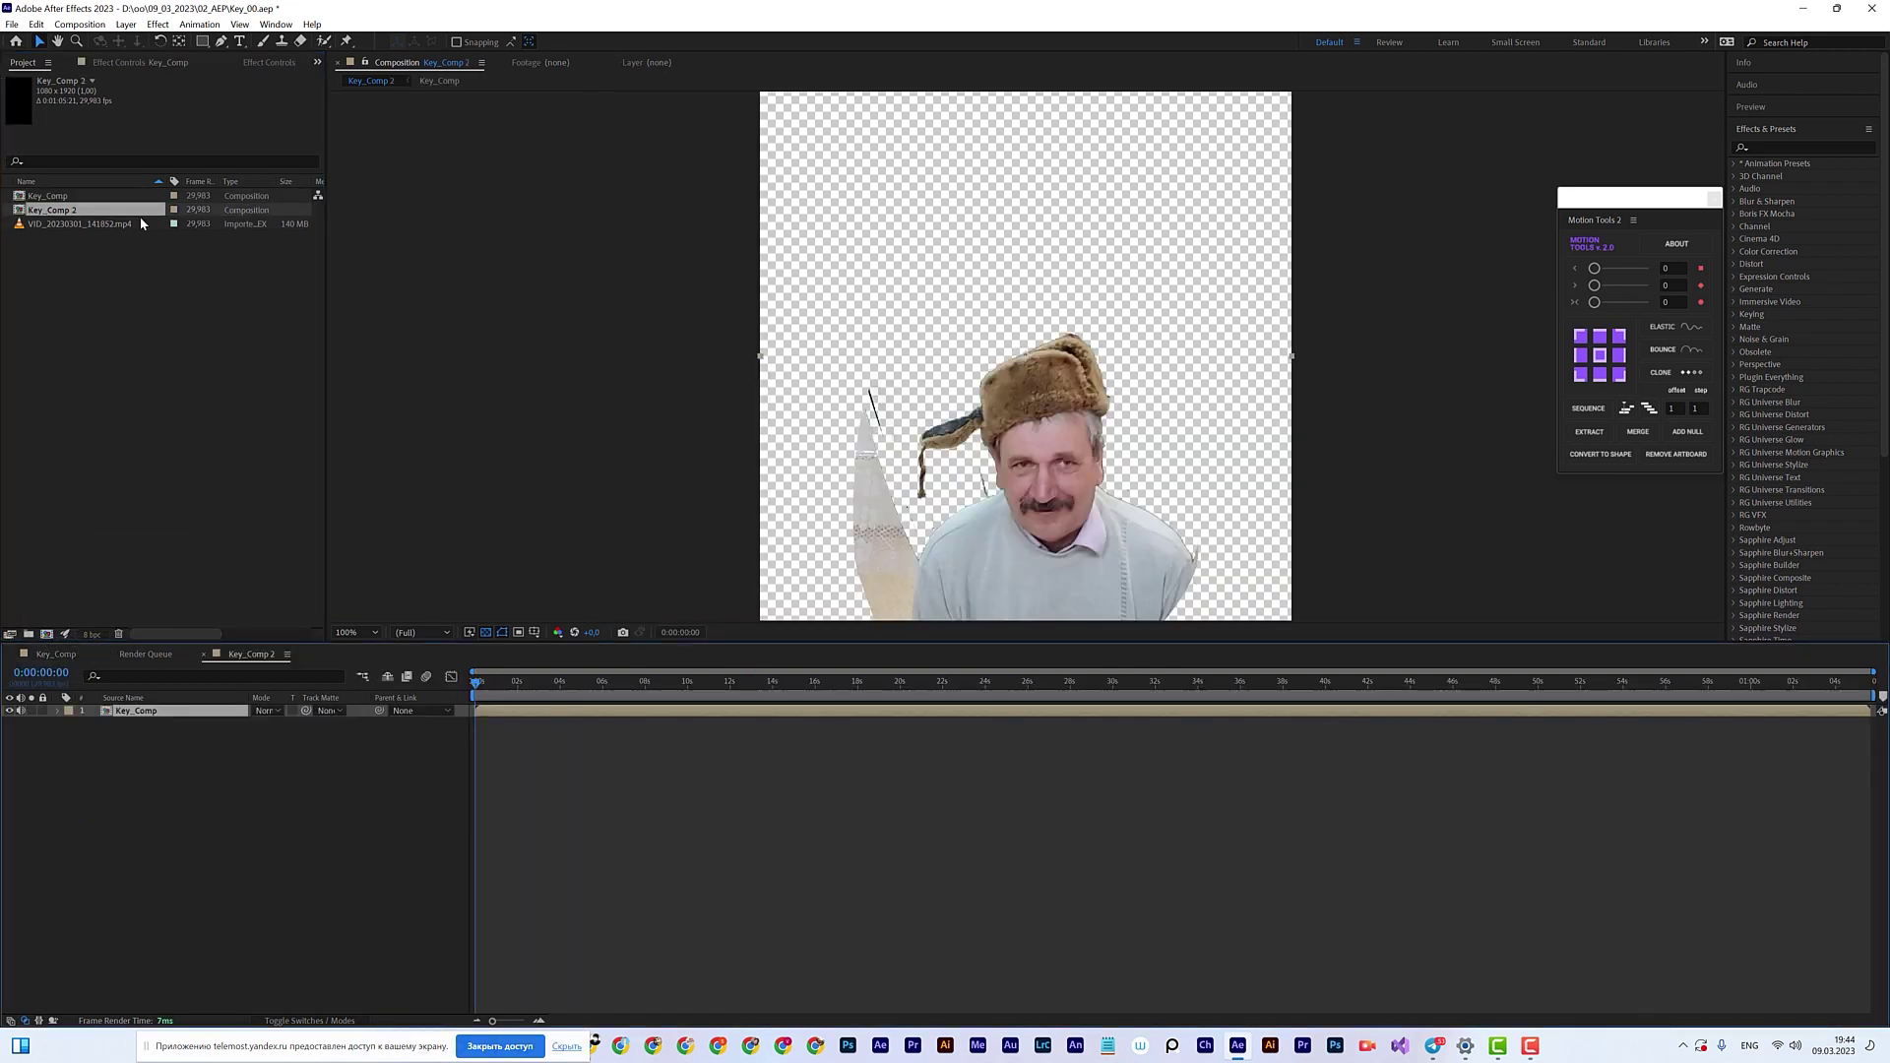
pyautogui.press('Return')
pyautogui.press('Return')
pyautogui.press('Return')
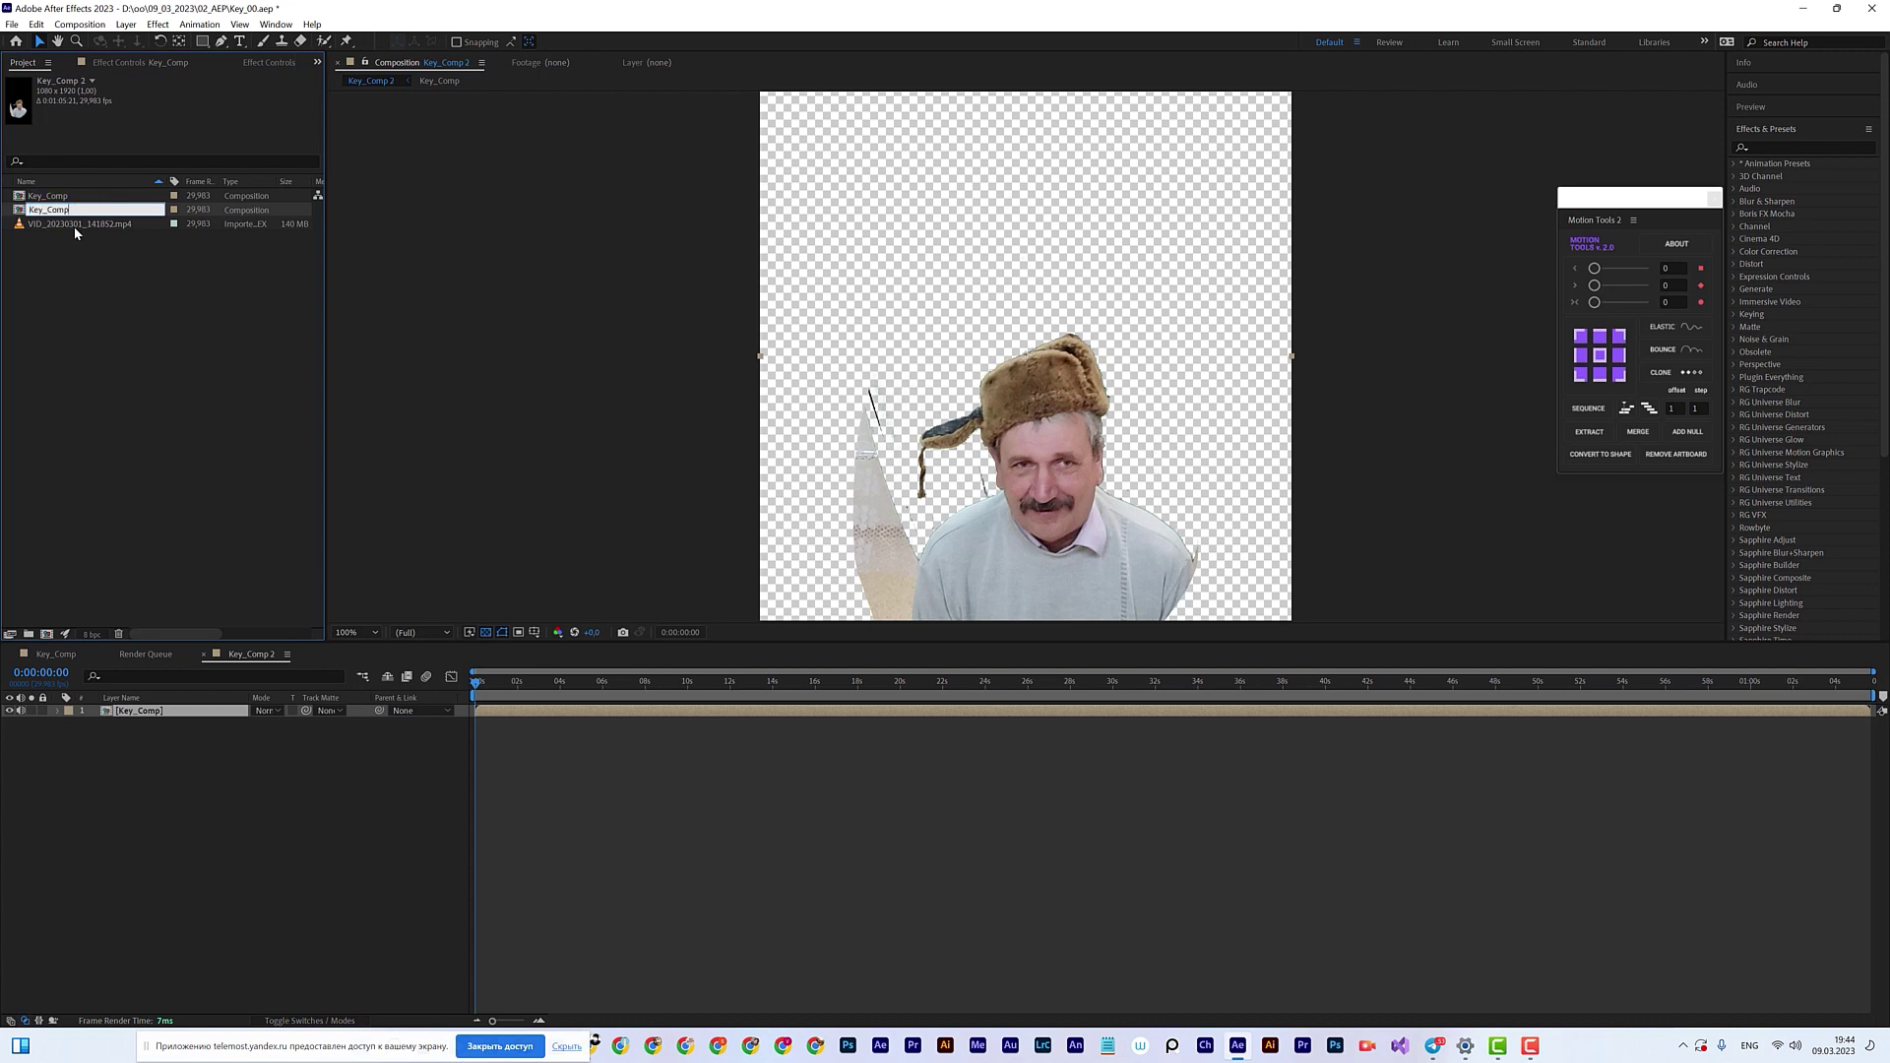
pyautogui.write('M')
pyautogui.press('Return')
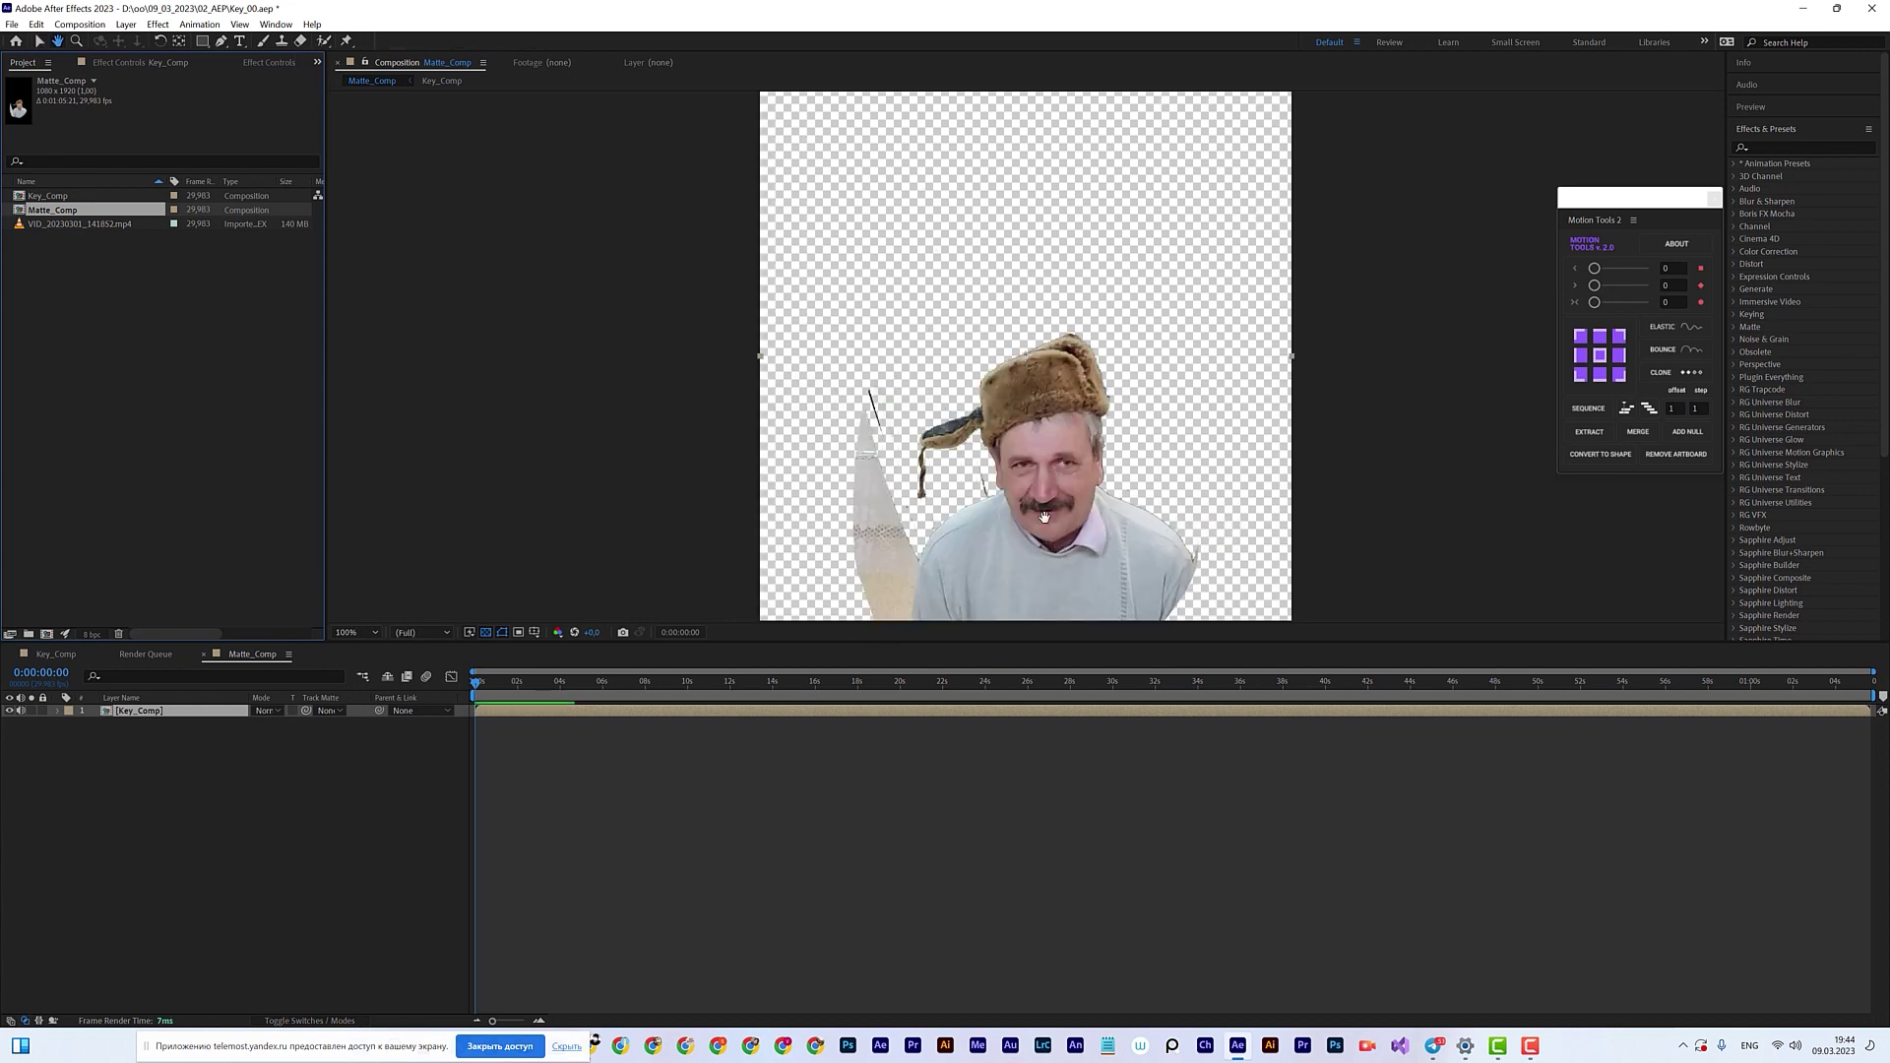
# Step: In Key_Comp at 0:00:10:07, close the surplus Effect Controls panels and show the effect controls of the footage layer
pyautogui.moveTo(1051, 471); pyautogui.dragTo(1011, 346)
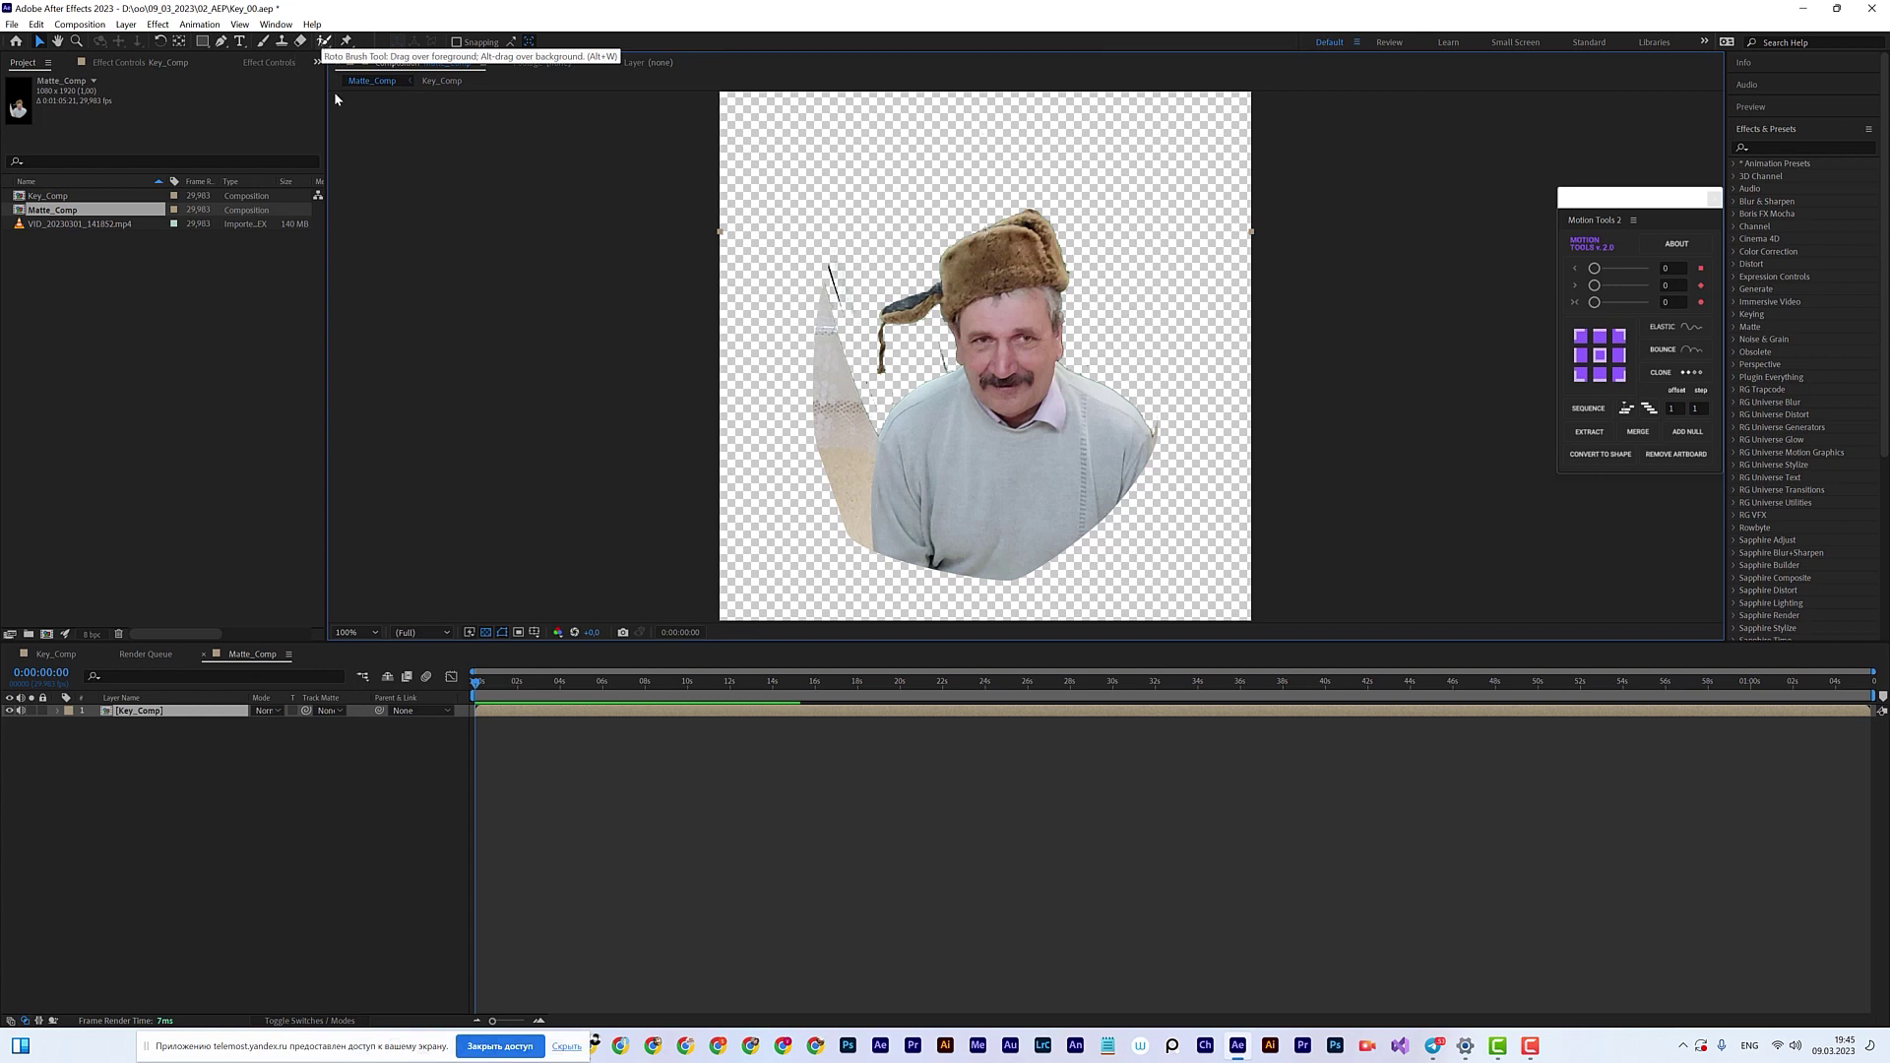
pyautogui.doubleClick(140, 710)
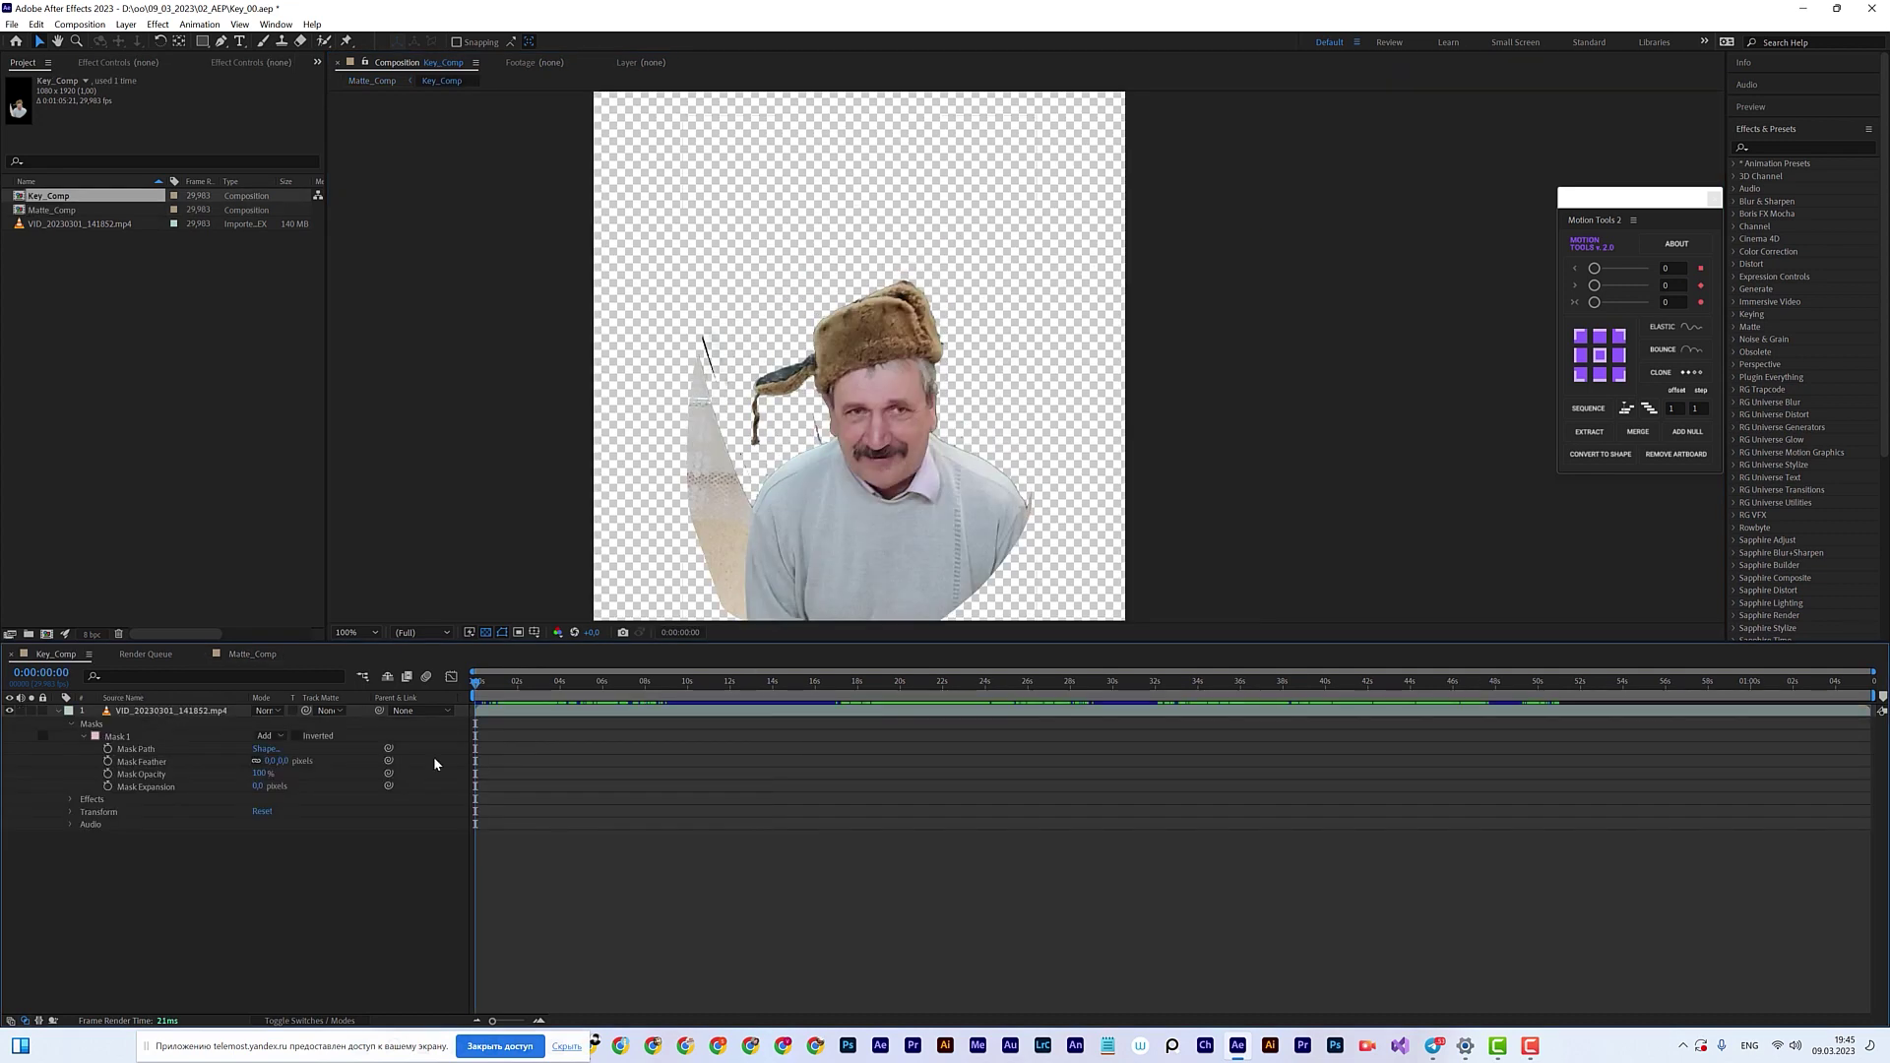
pyautogui.moveTo(555, 679); pyautogui.dragTo(693, 681)
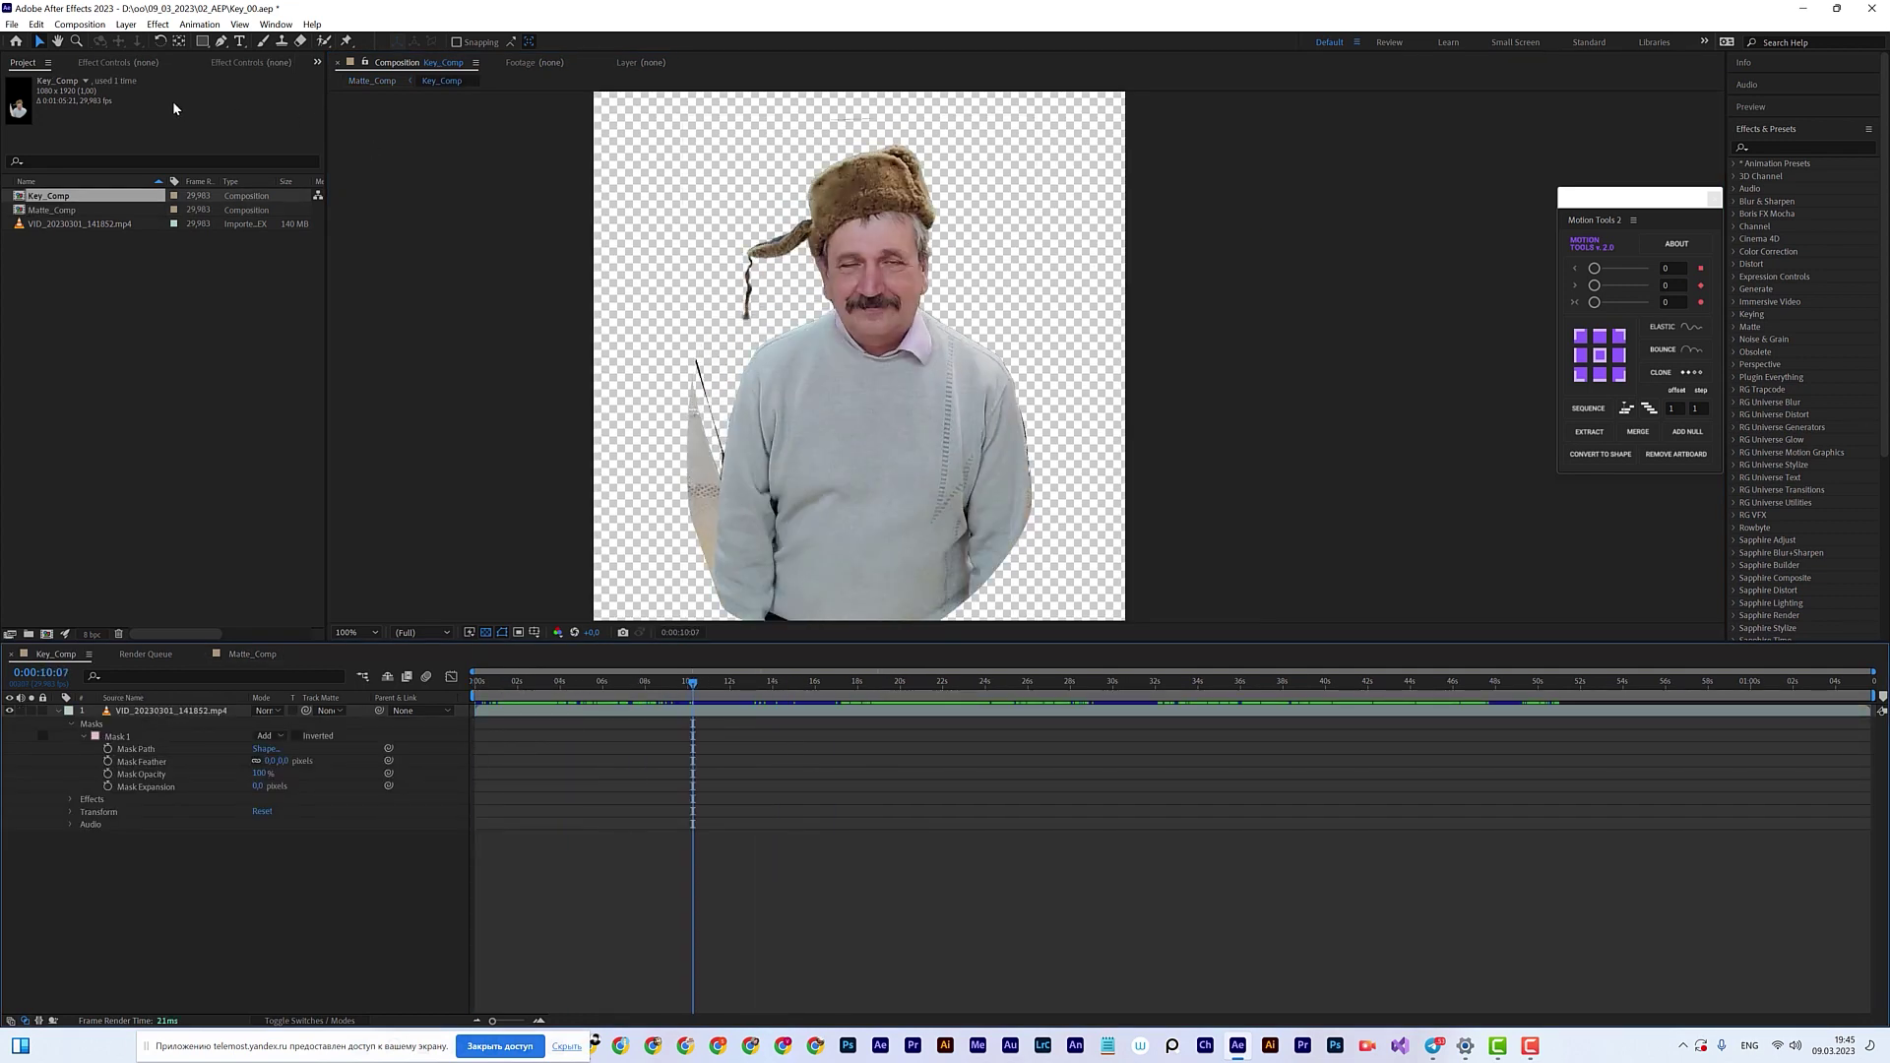
pyautogui.click(120, 61)
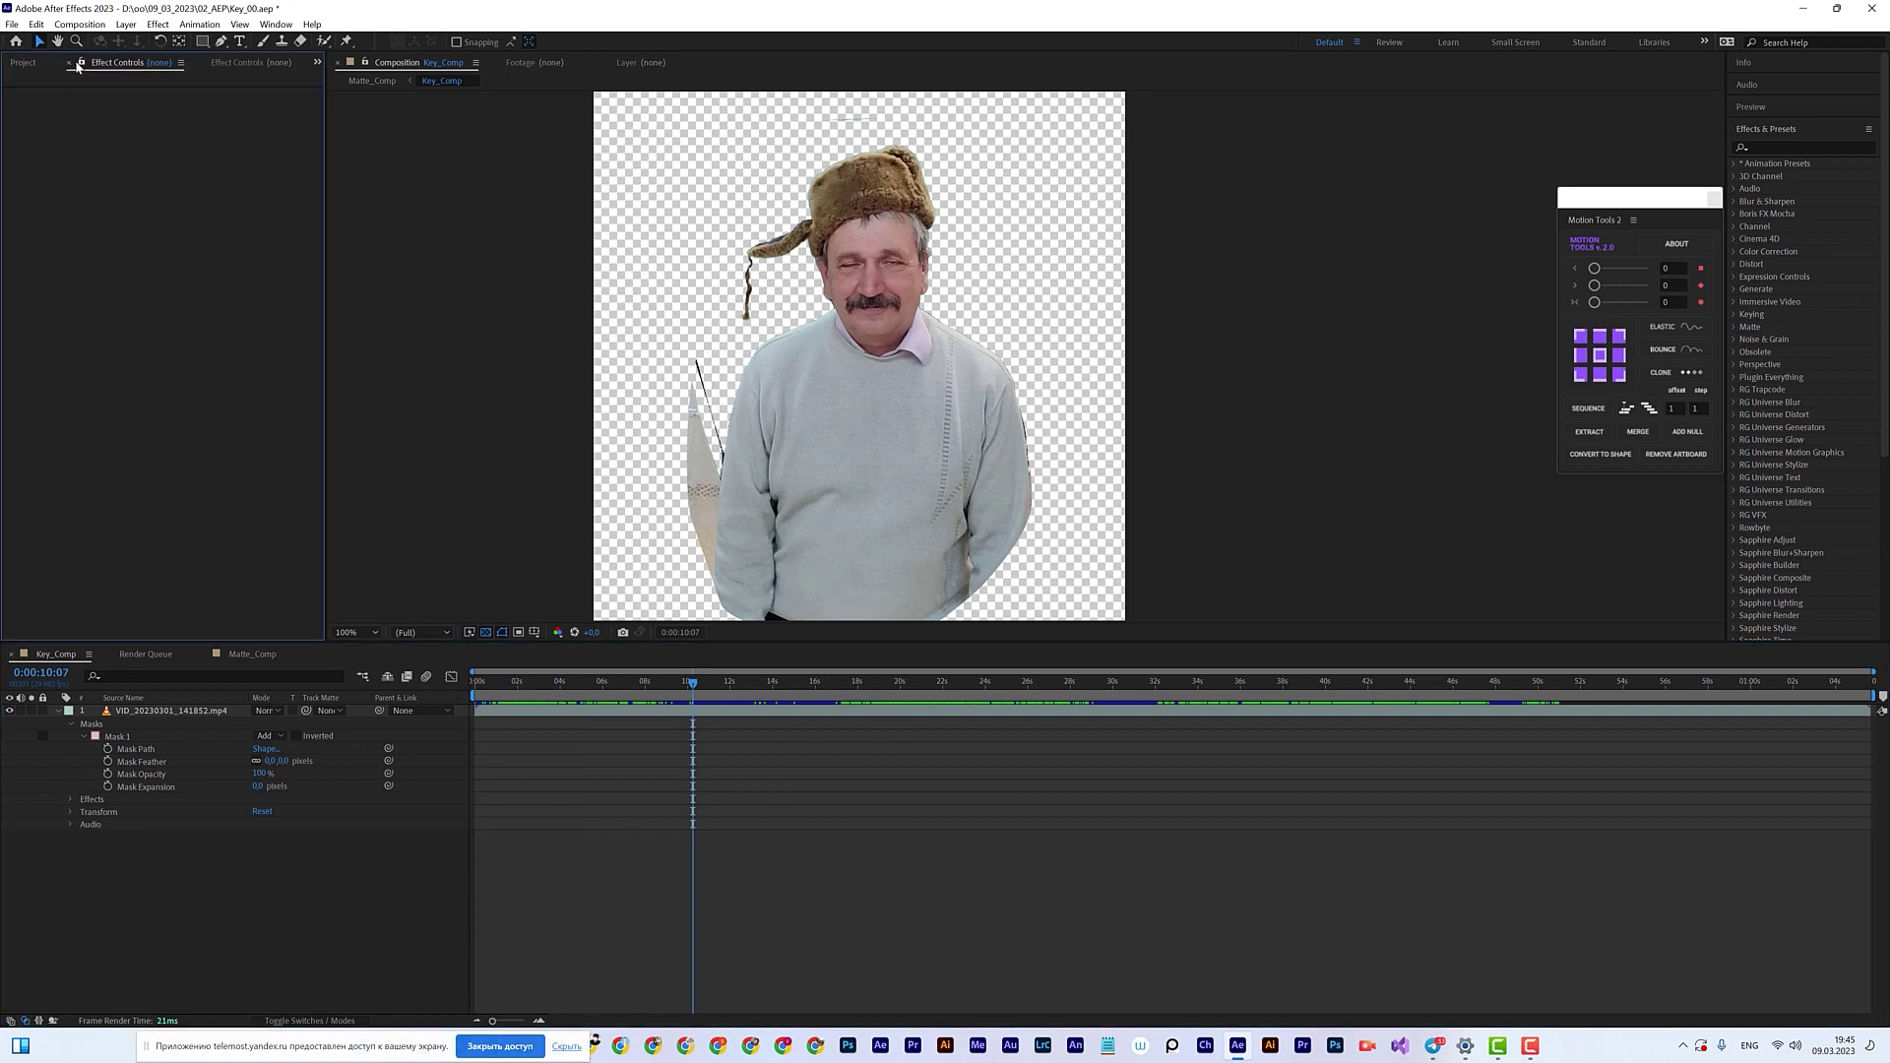
pyautogui.click(68, 63)
pyautogui.click(69, 63)
pyautogui.click(150, 712)
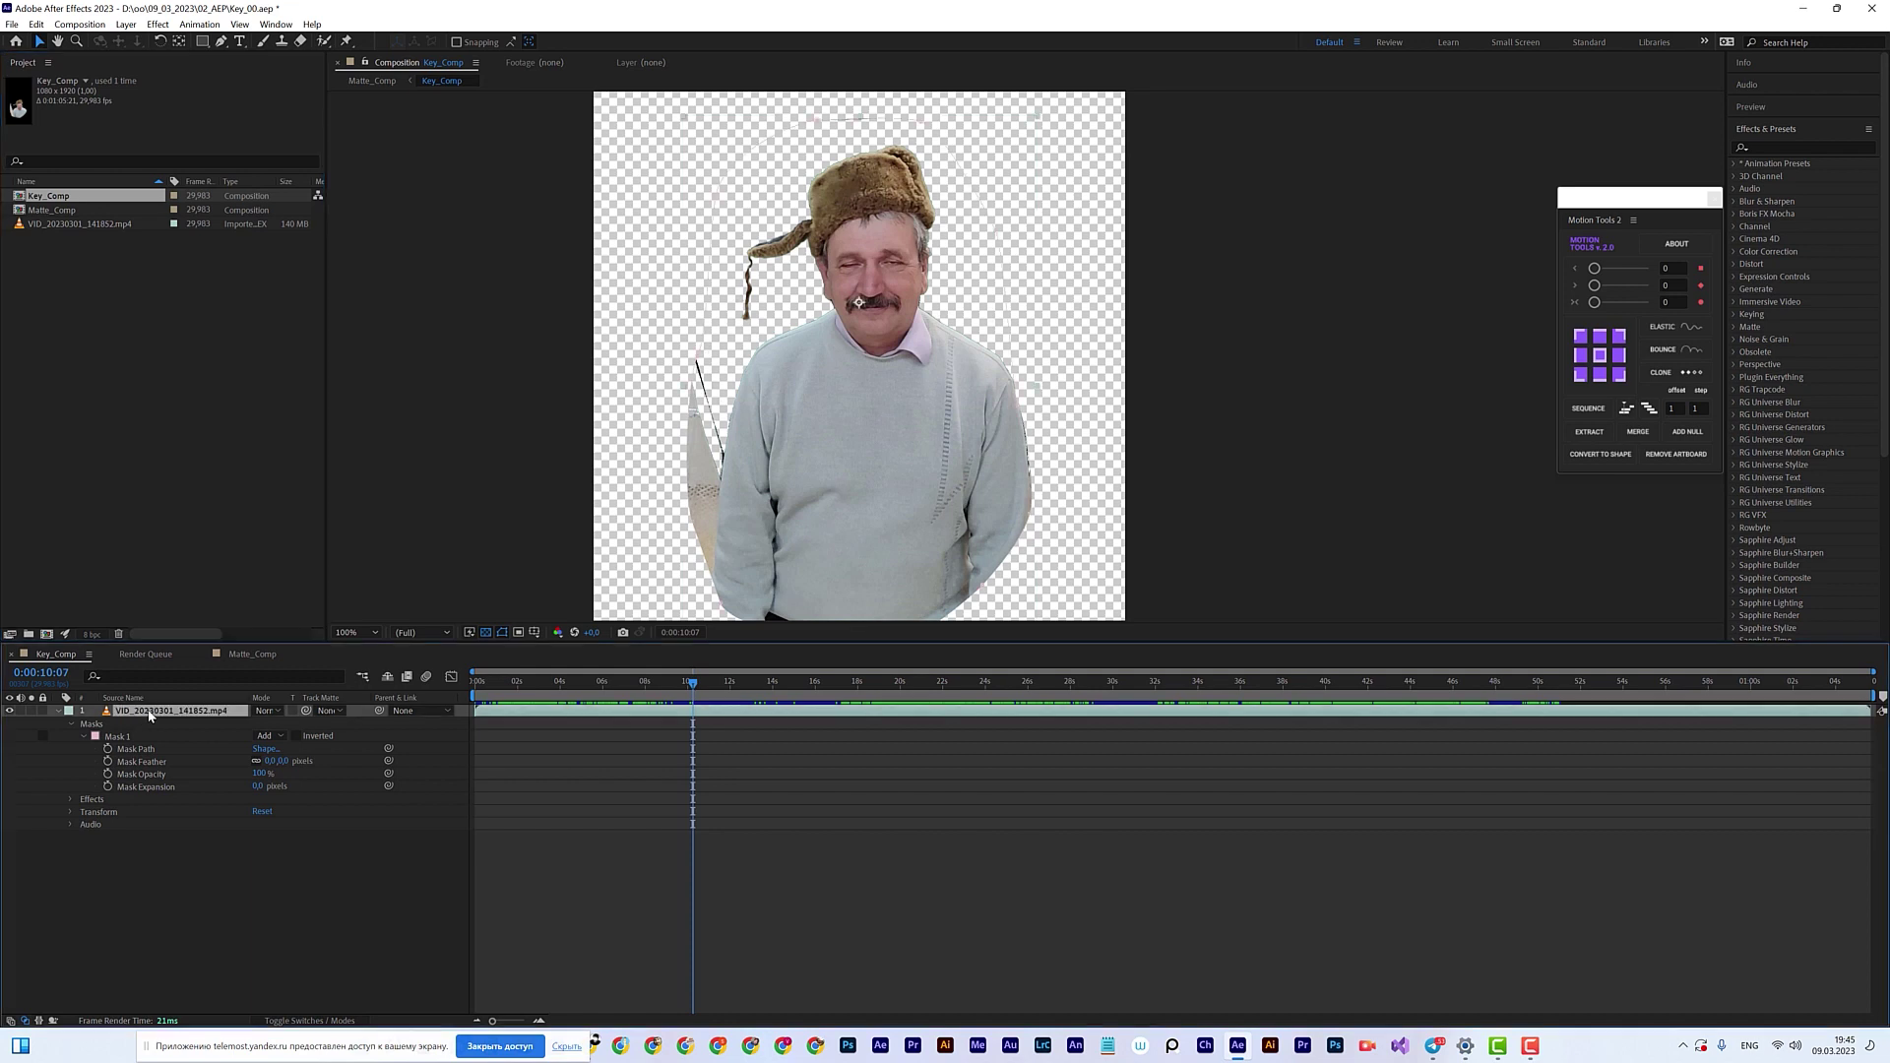
pyautogui.press('F3')
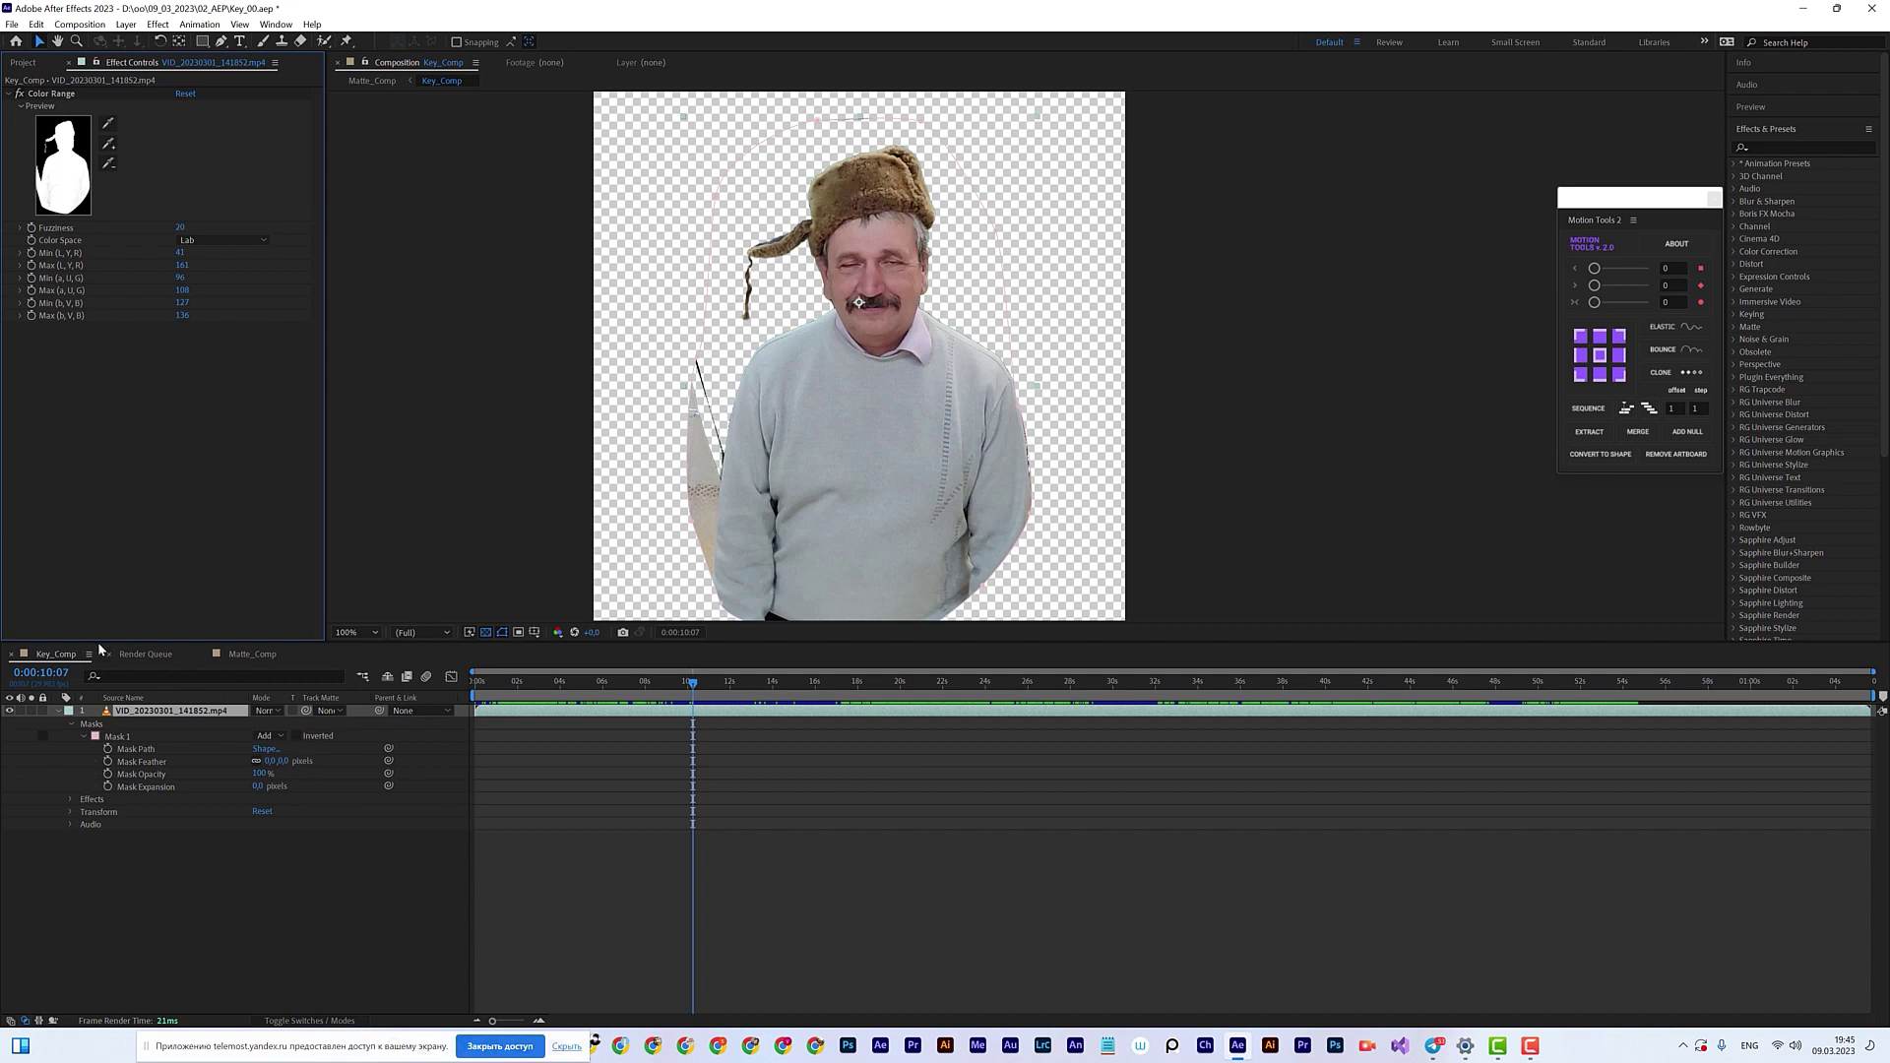
# Step: In Matte_Comp, open the Key_Comp layer in the Layer viewer and fit the whole frame in view
pyautogui.click(248, 654)
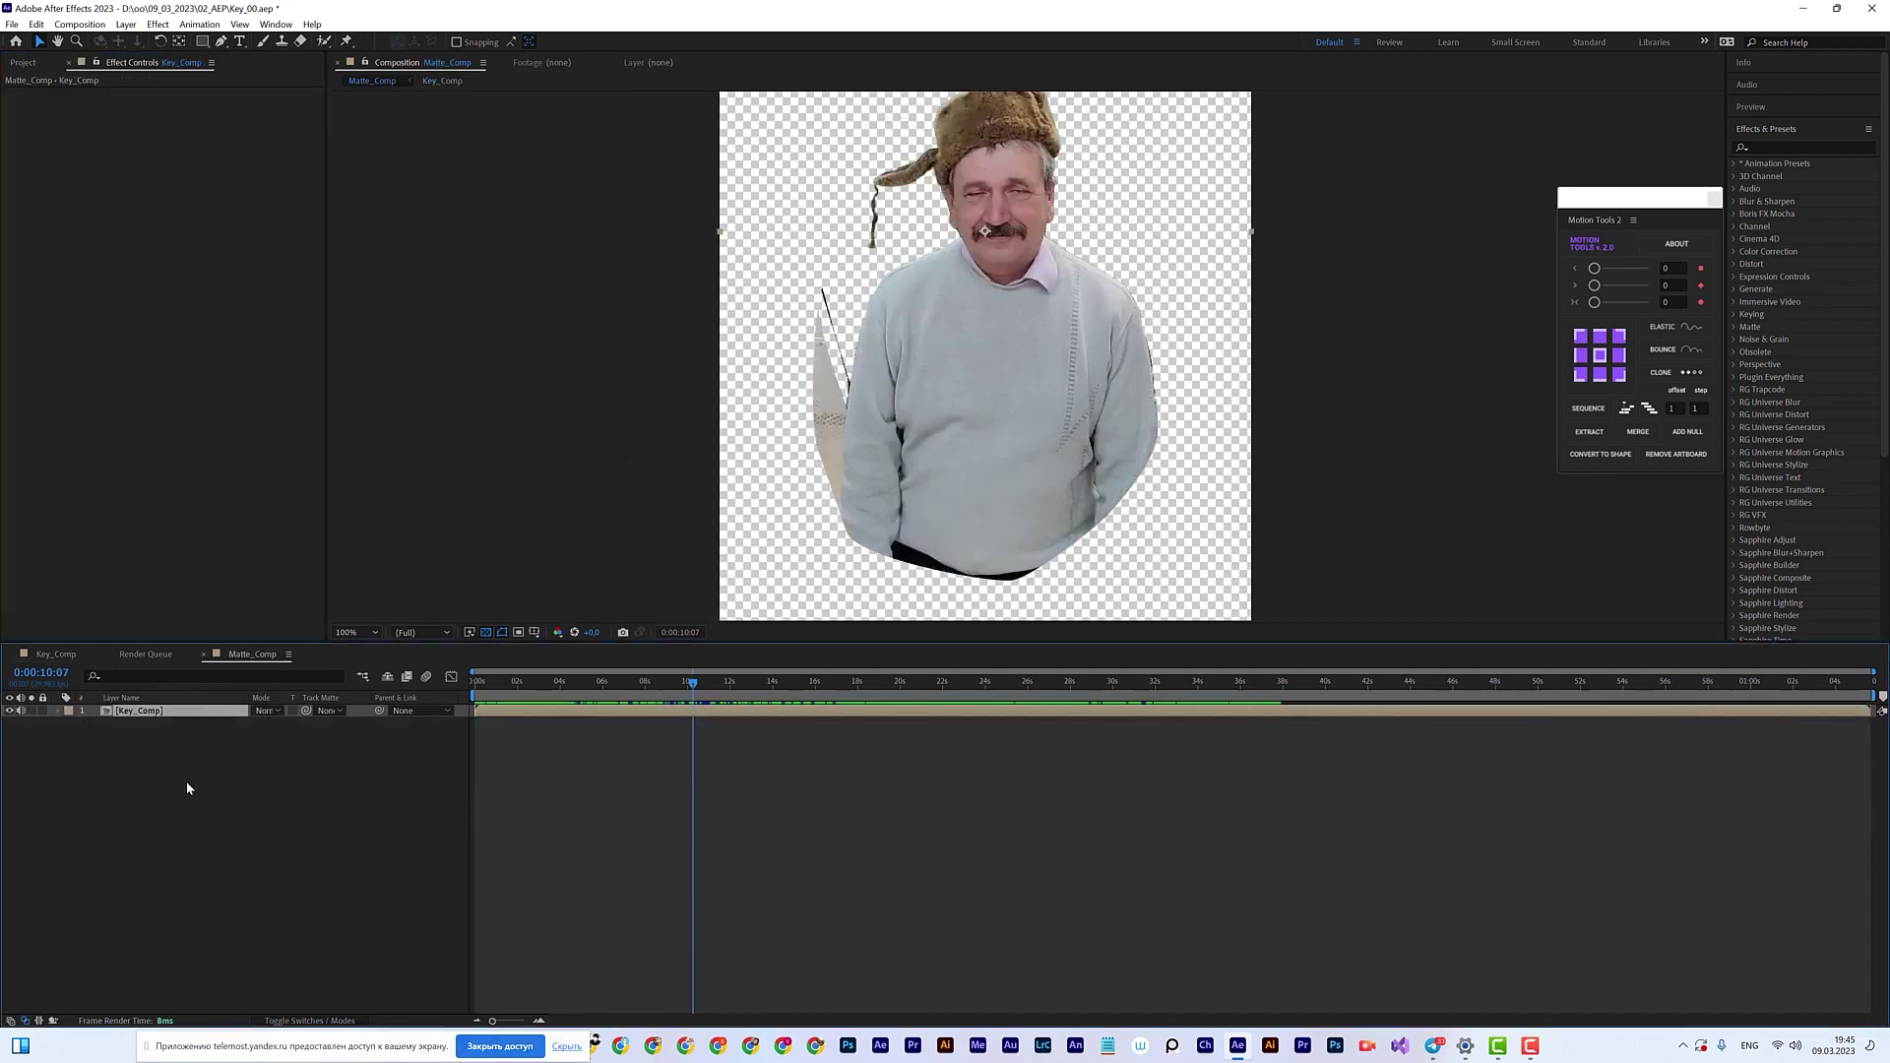
pyautogui.doubleClick(147, 716)
pyautogui.press(',')
pyautogui.press(',')
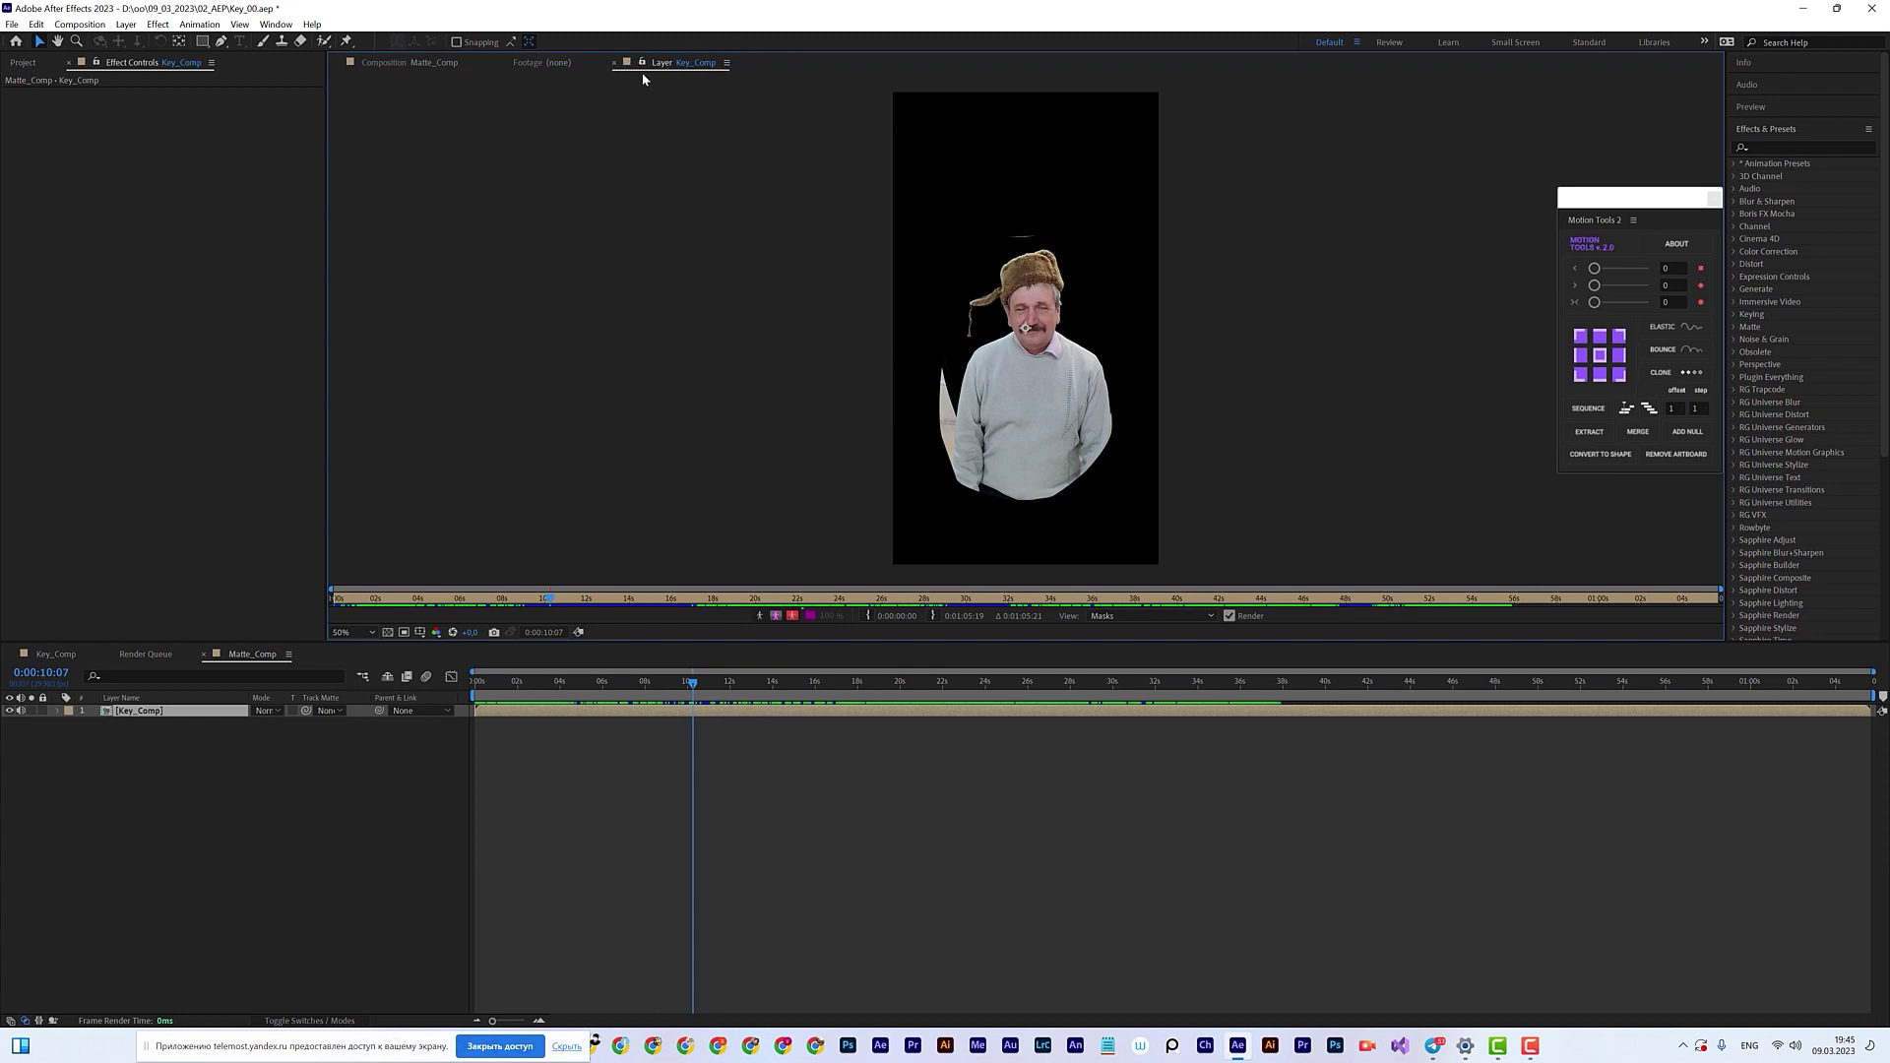
# Step: Go back to the composition view, open the nested Key_Comp composition, and return to the Key_Comp layer's viewer in Matte_Comp
pyautogui.click(415, 65)
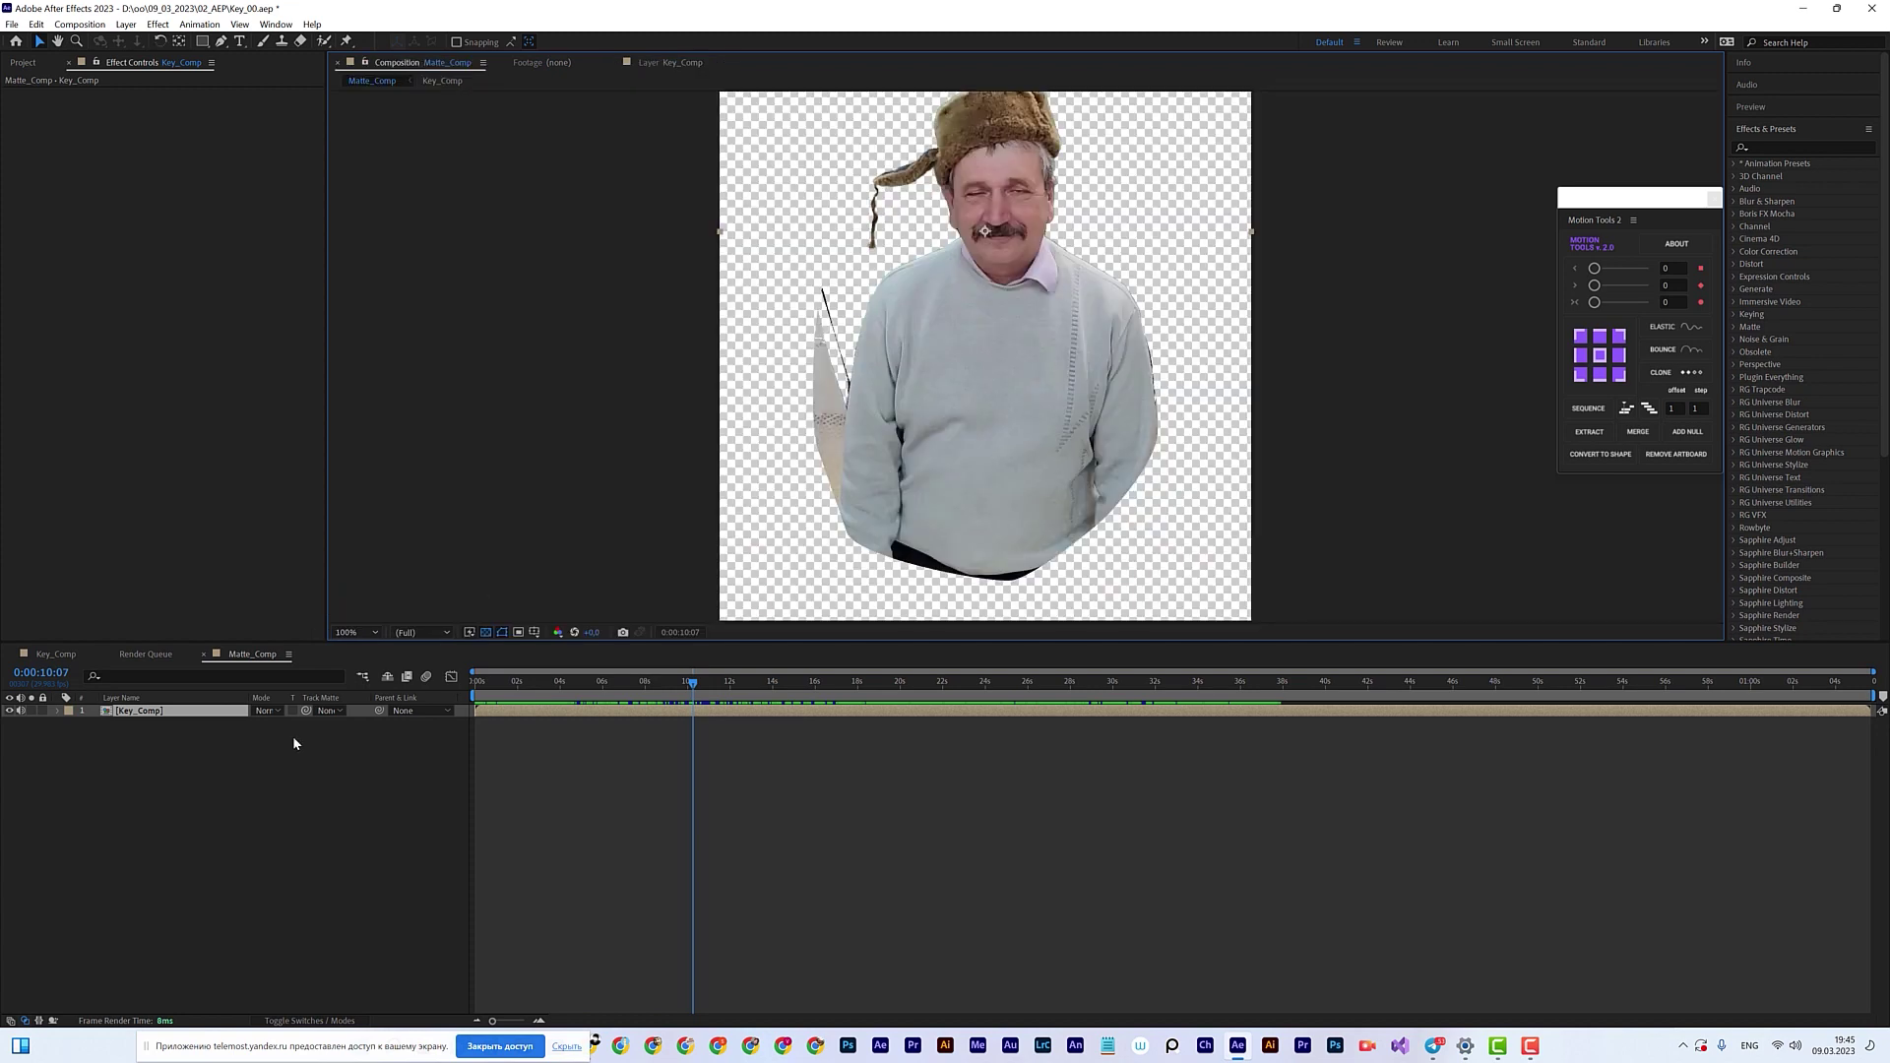
pyautogui.doubleClick(139, 710)
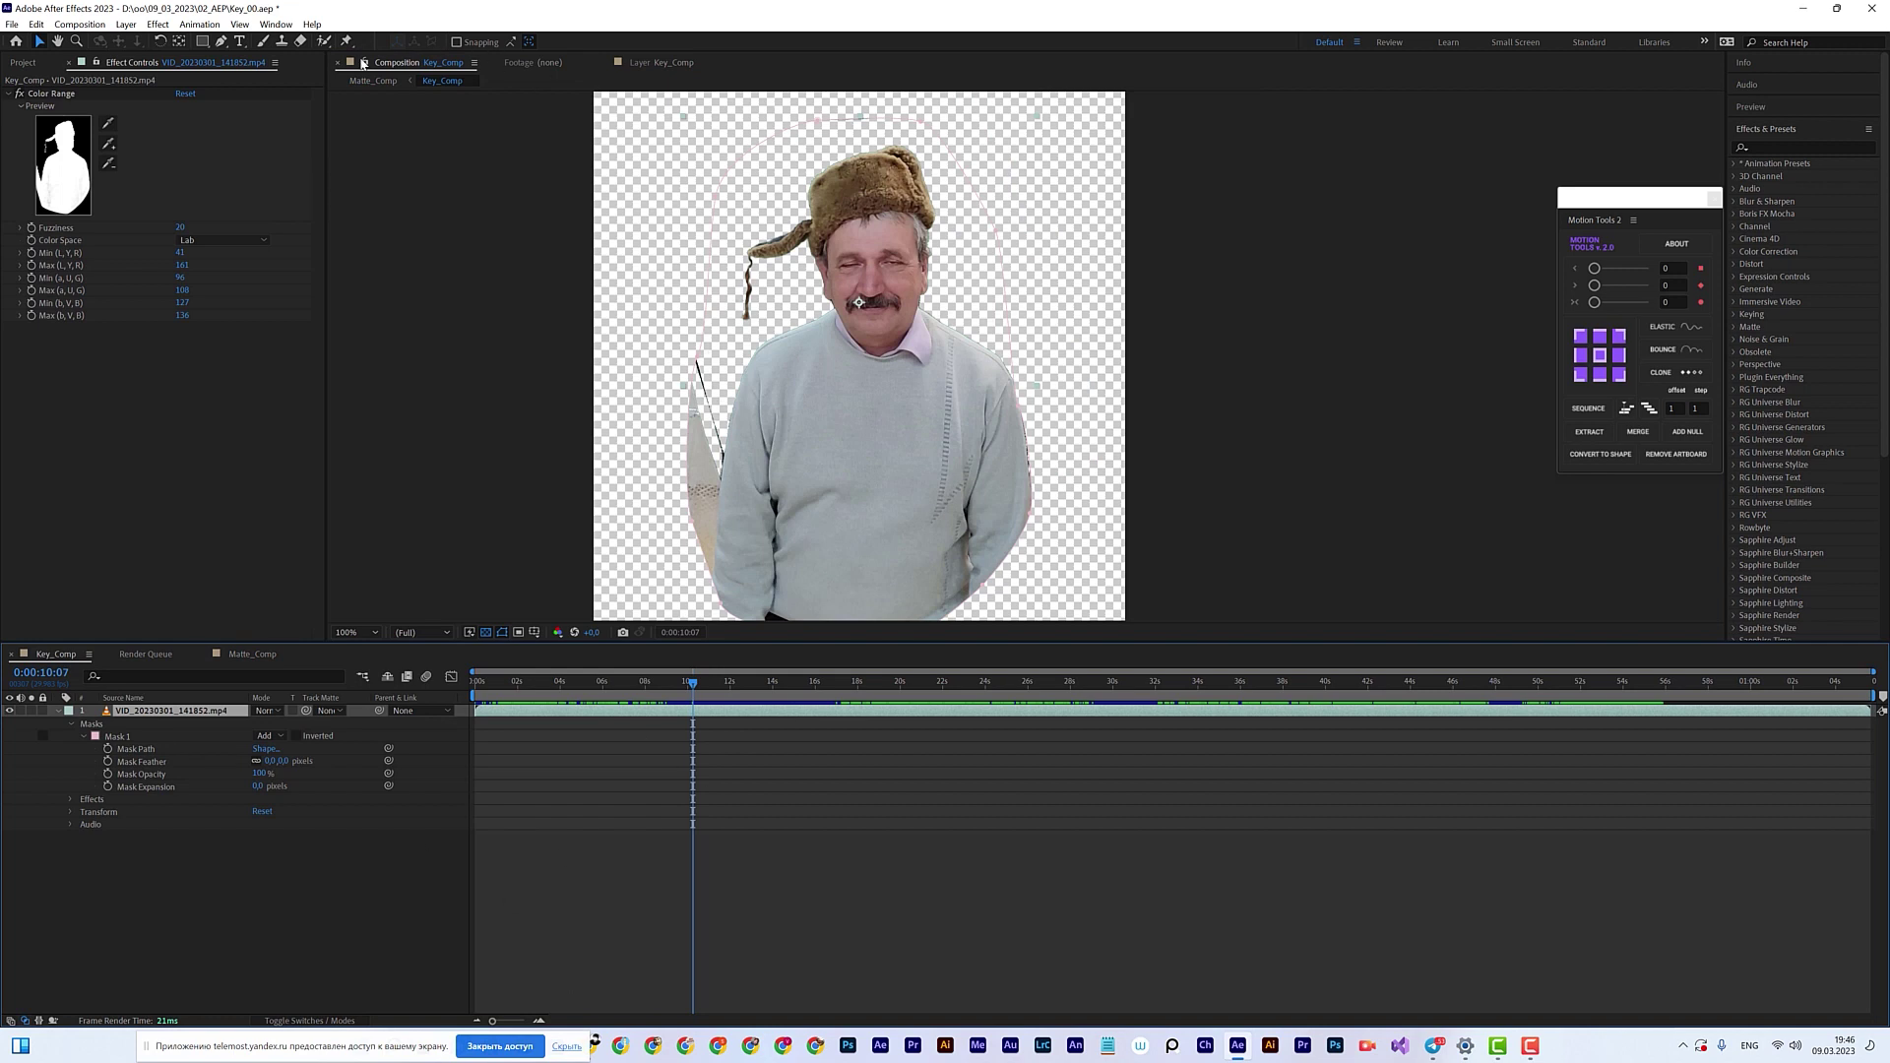
pyautogui.click(254, 655)
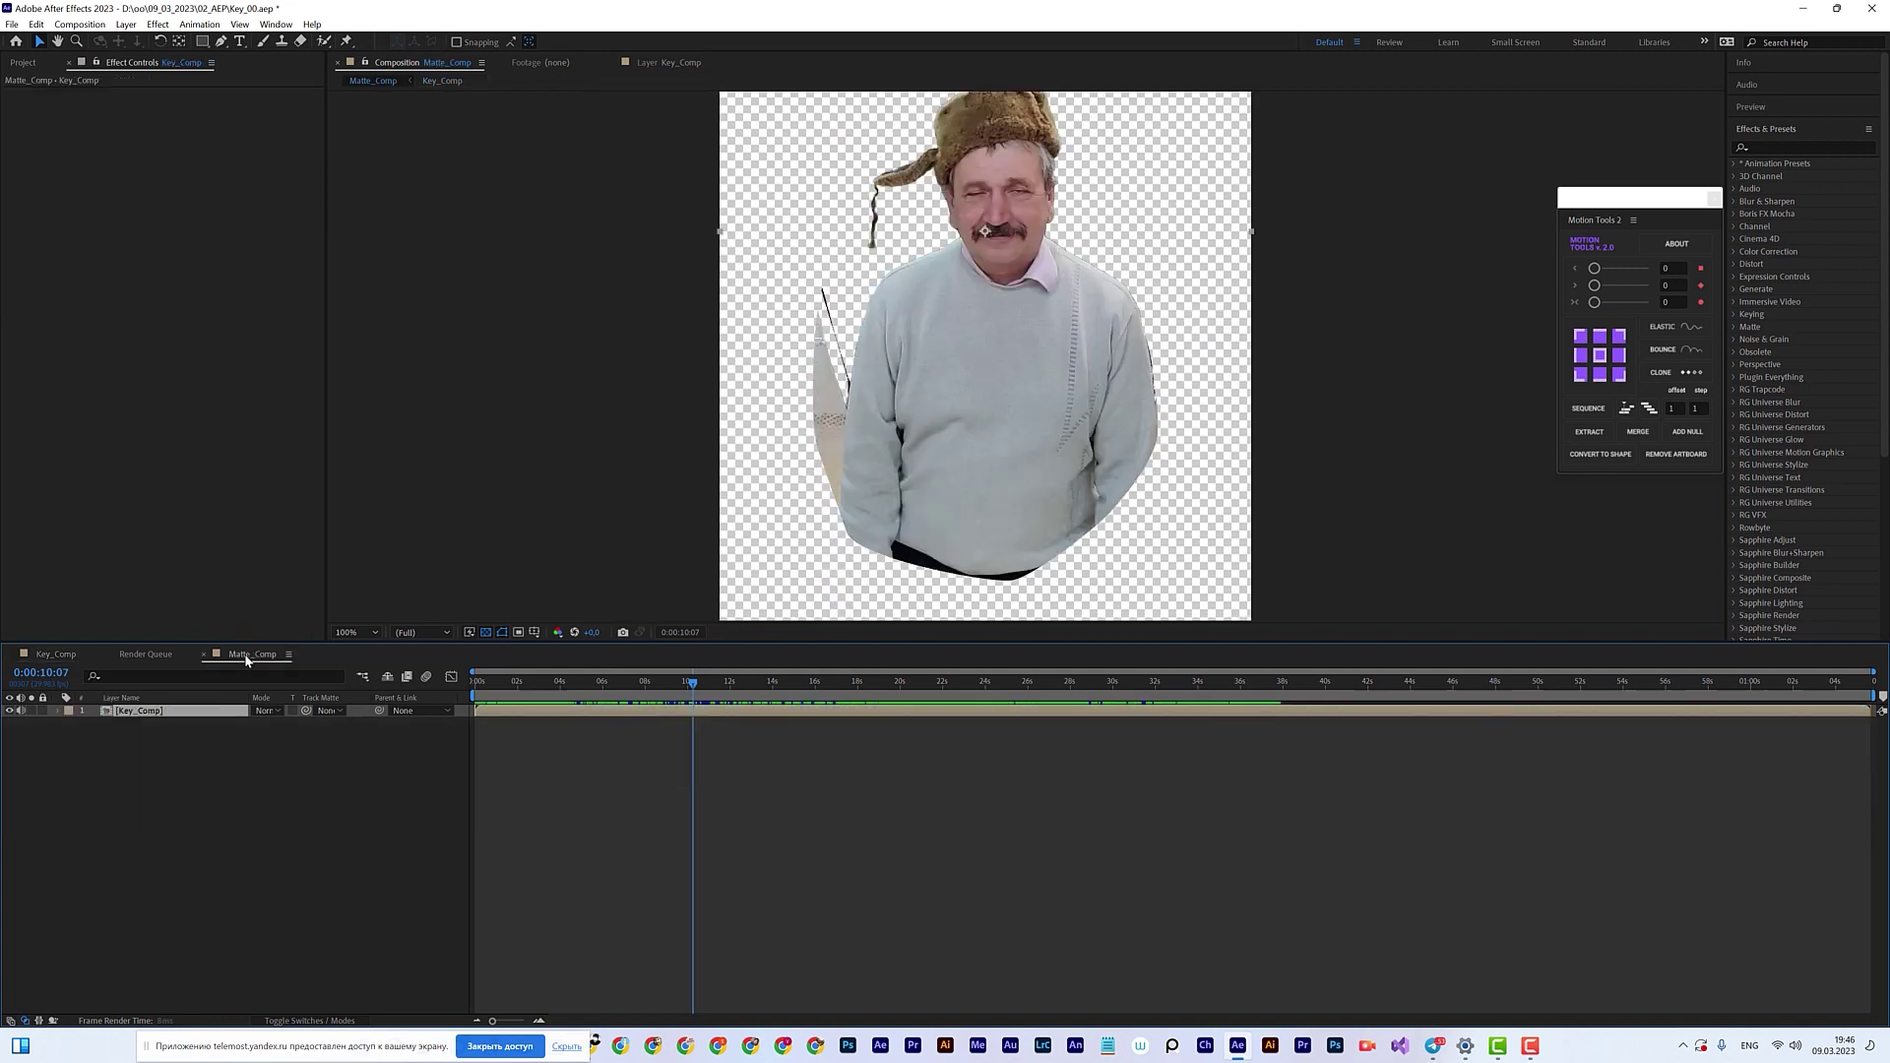
pyautogui.keyDown('alt'); pyautogui.doubleClick(136, 710); pyautogui.keyUp('alt')
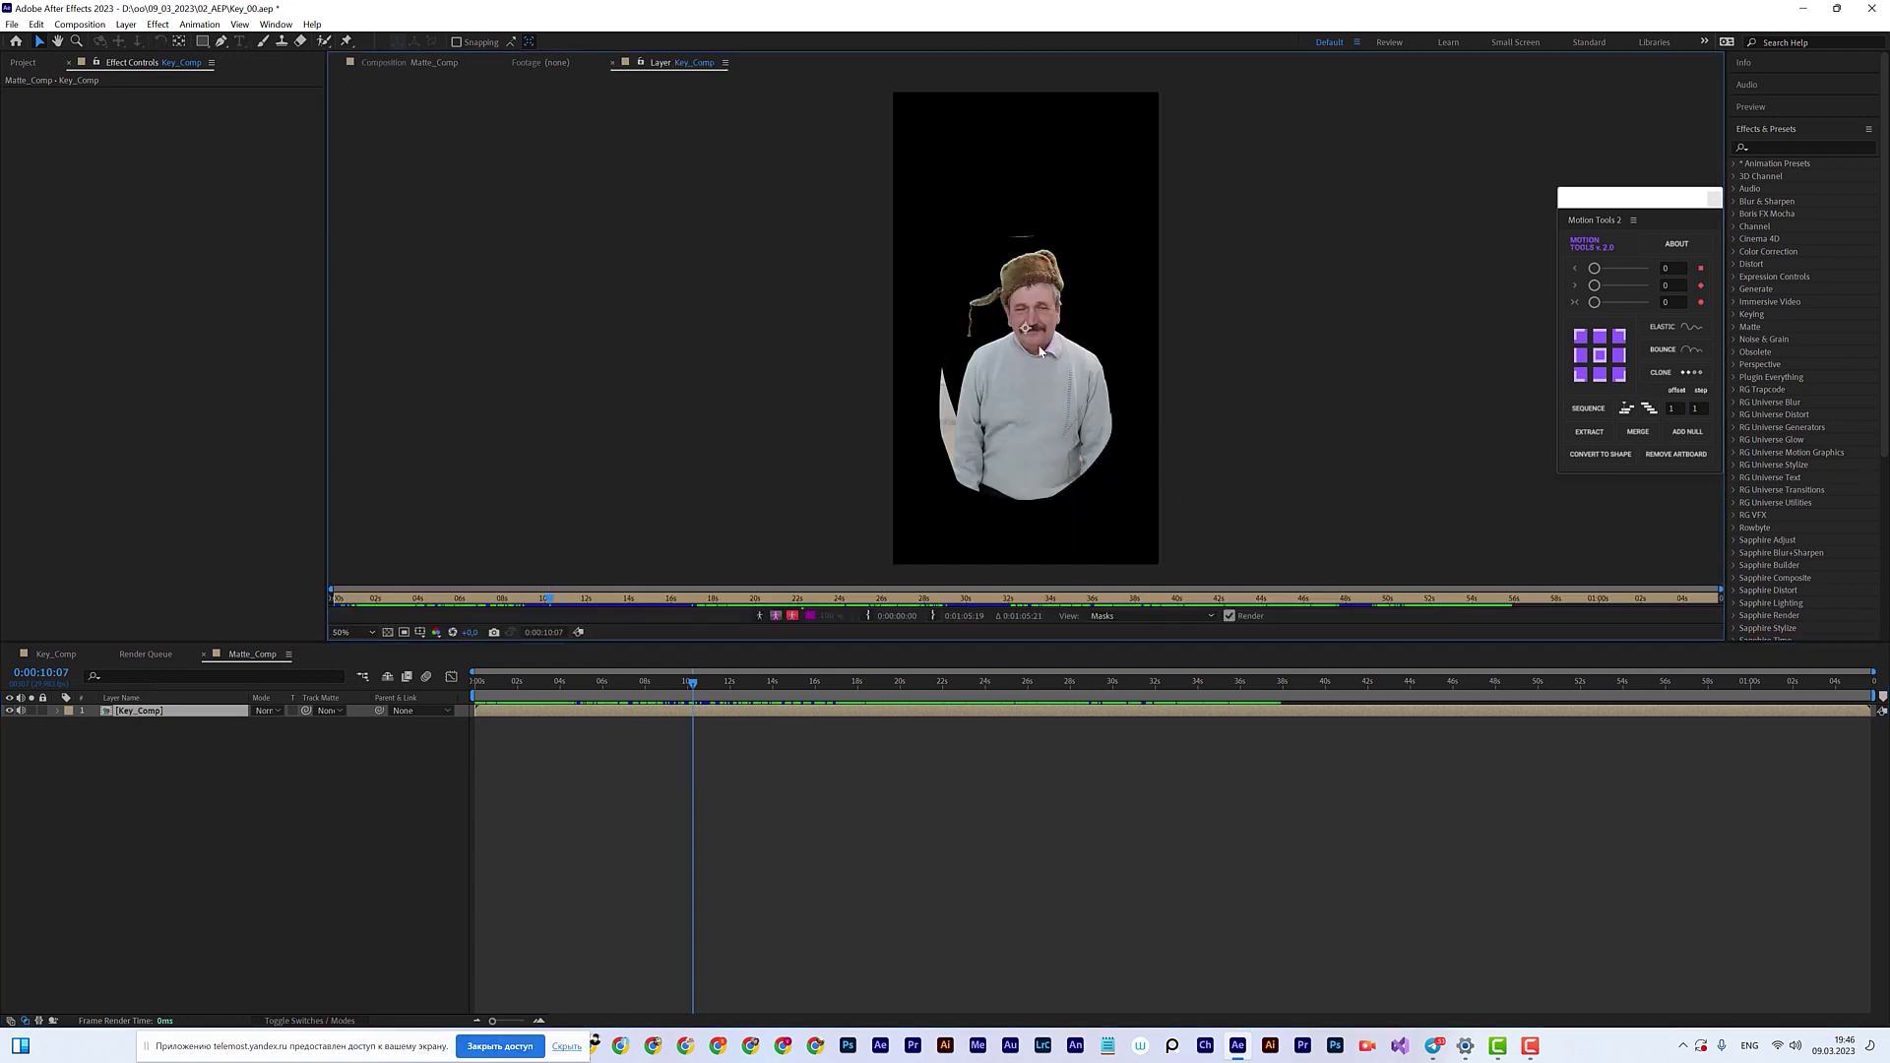
# Step: At 0:00:19:06, paint a Roto Brush foreground stroke over the man from the hat down through the sweater
pyautogui.press('.')
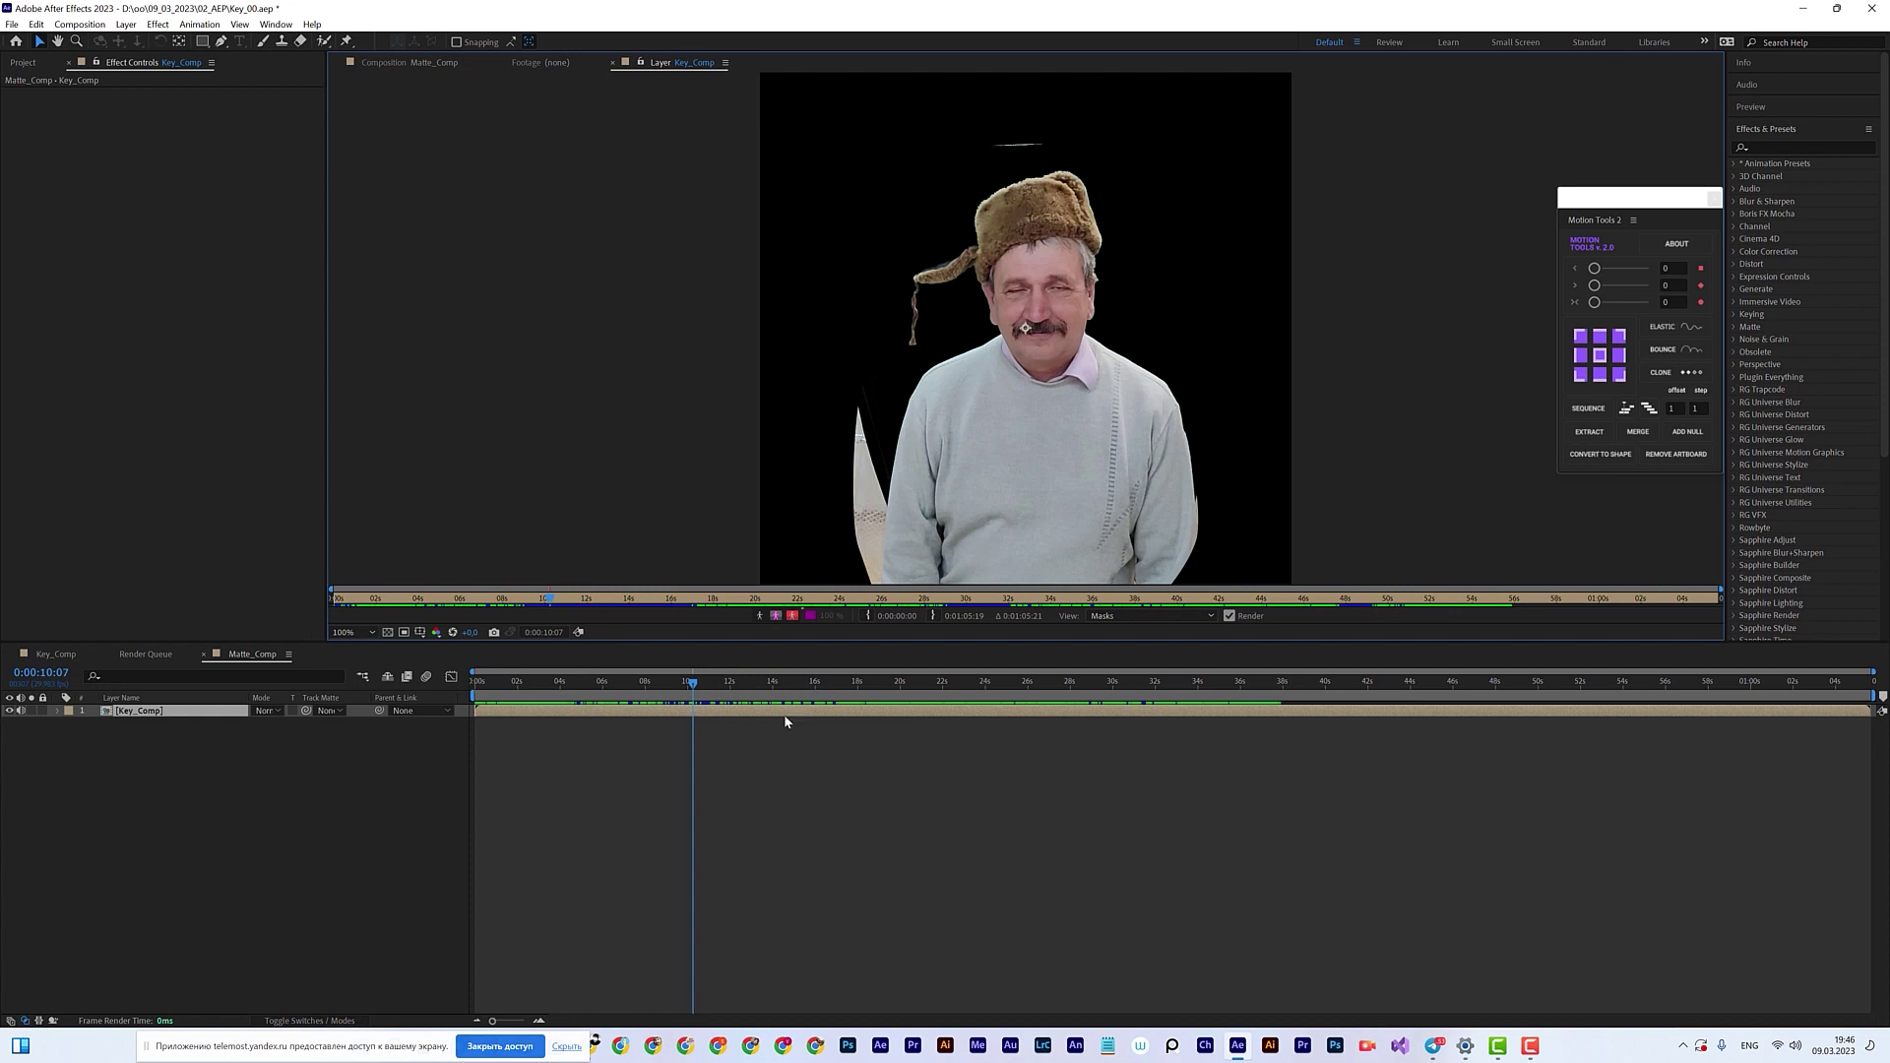
pyautogui.moveTo(701, 691); pyautogui.dragTo(884, 719)
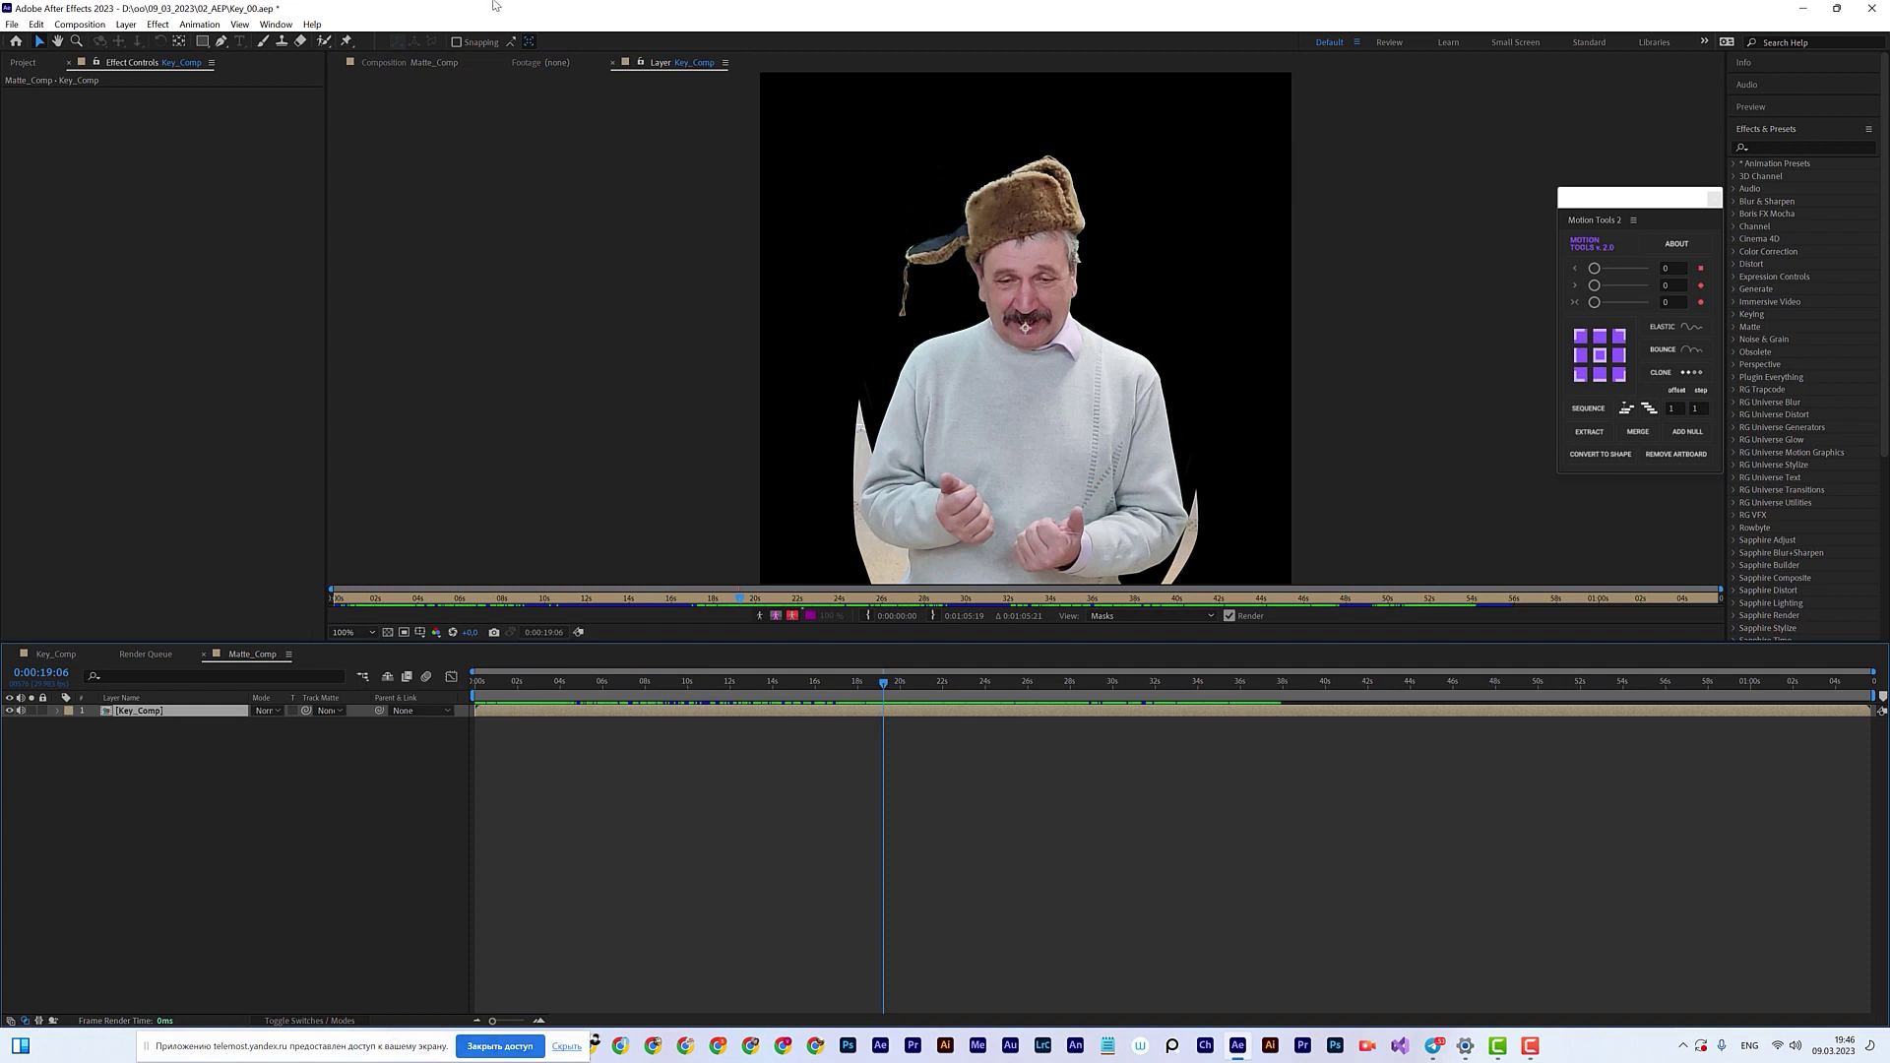
pyautogui.click(324, 41)
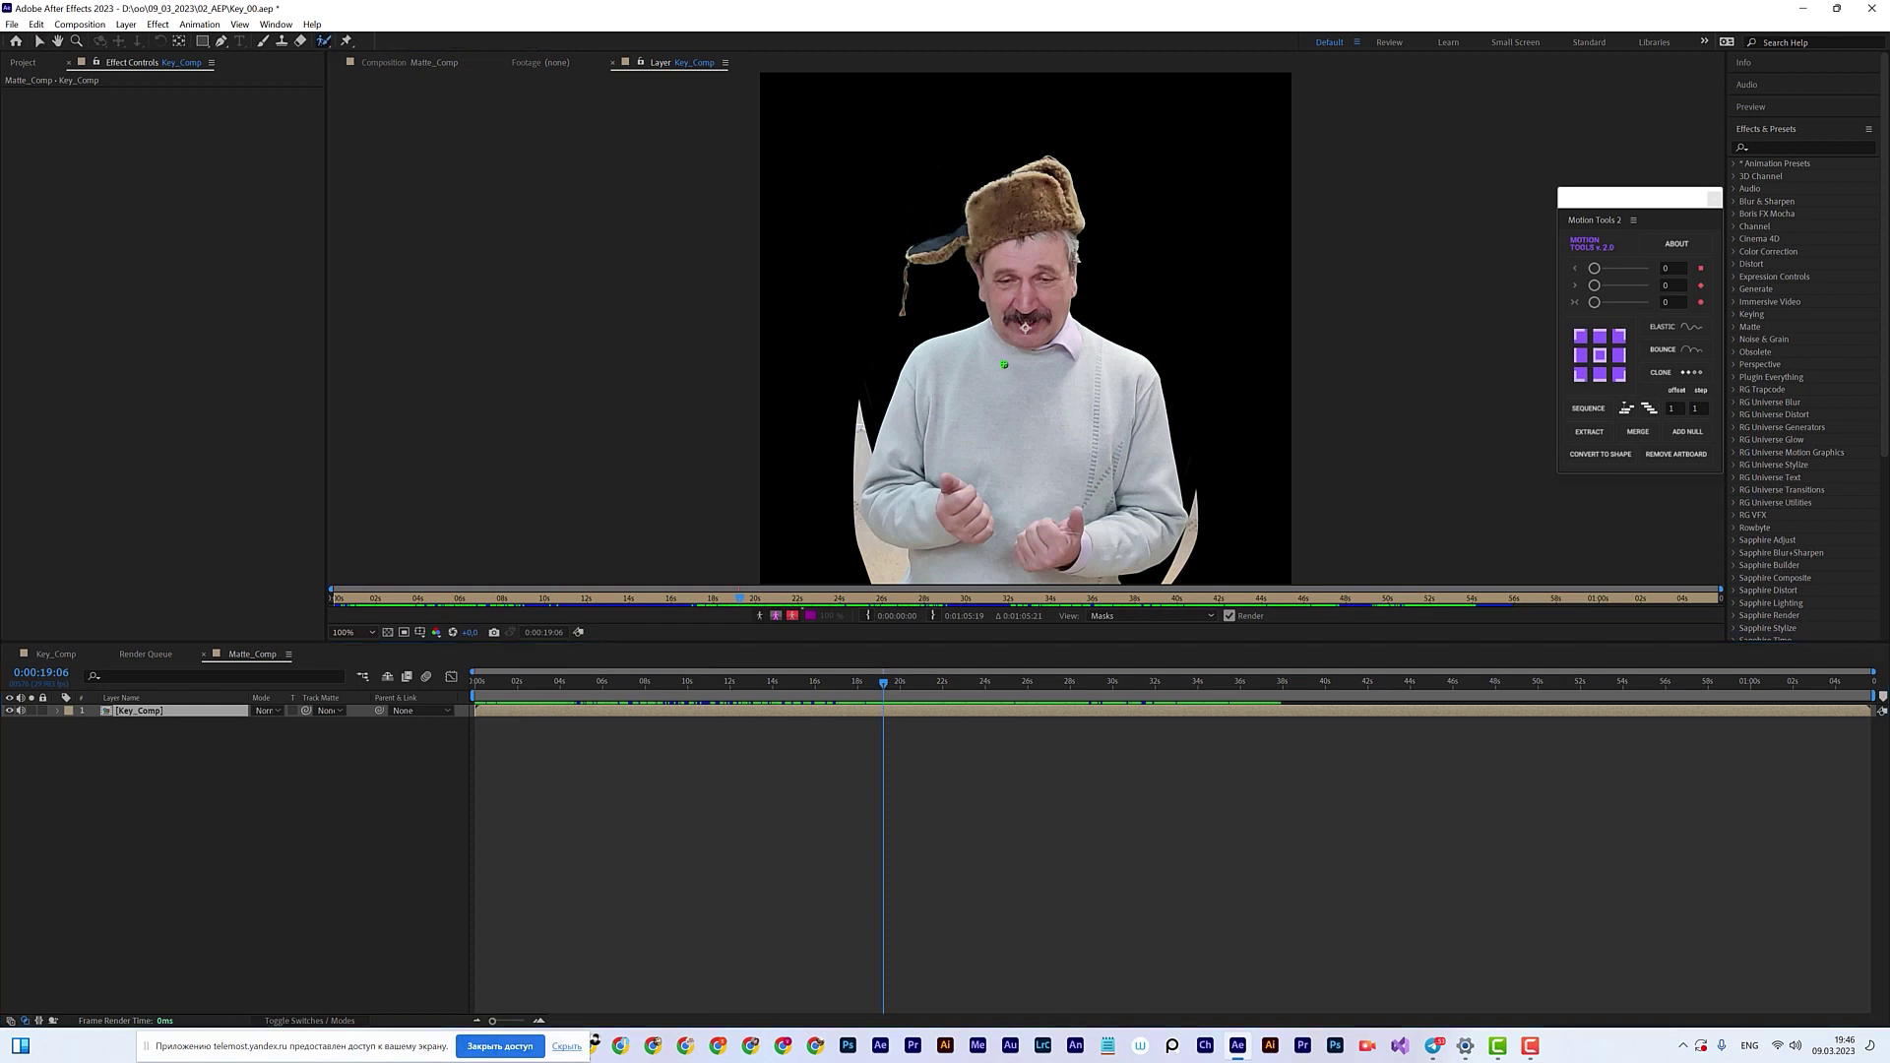
pyautogui.moveTo(1031, 177)
pyautogui.mouseDown()
pyautogui.moveTo(973, 197)
pyautogui.moveTo(996, 300)
pyautogui.moveTo(917, 373)
pyautogui.moveTo(883, 438)
pyautogui.moveTo(933, 559)
pyautogui.mouseUp()
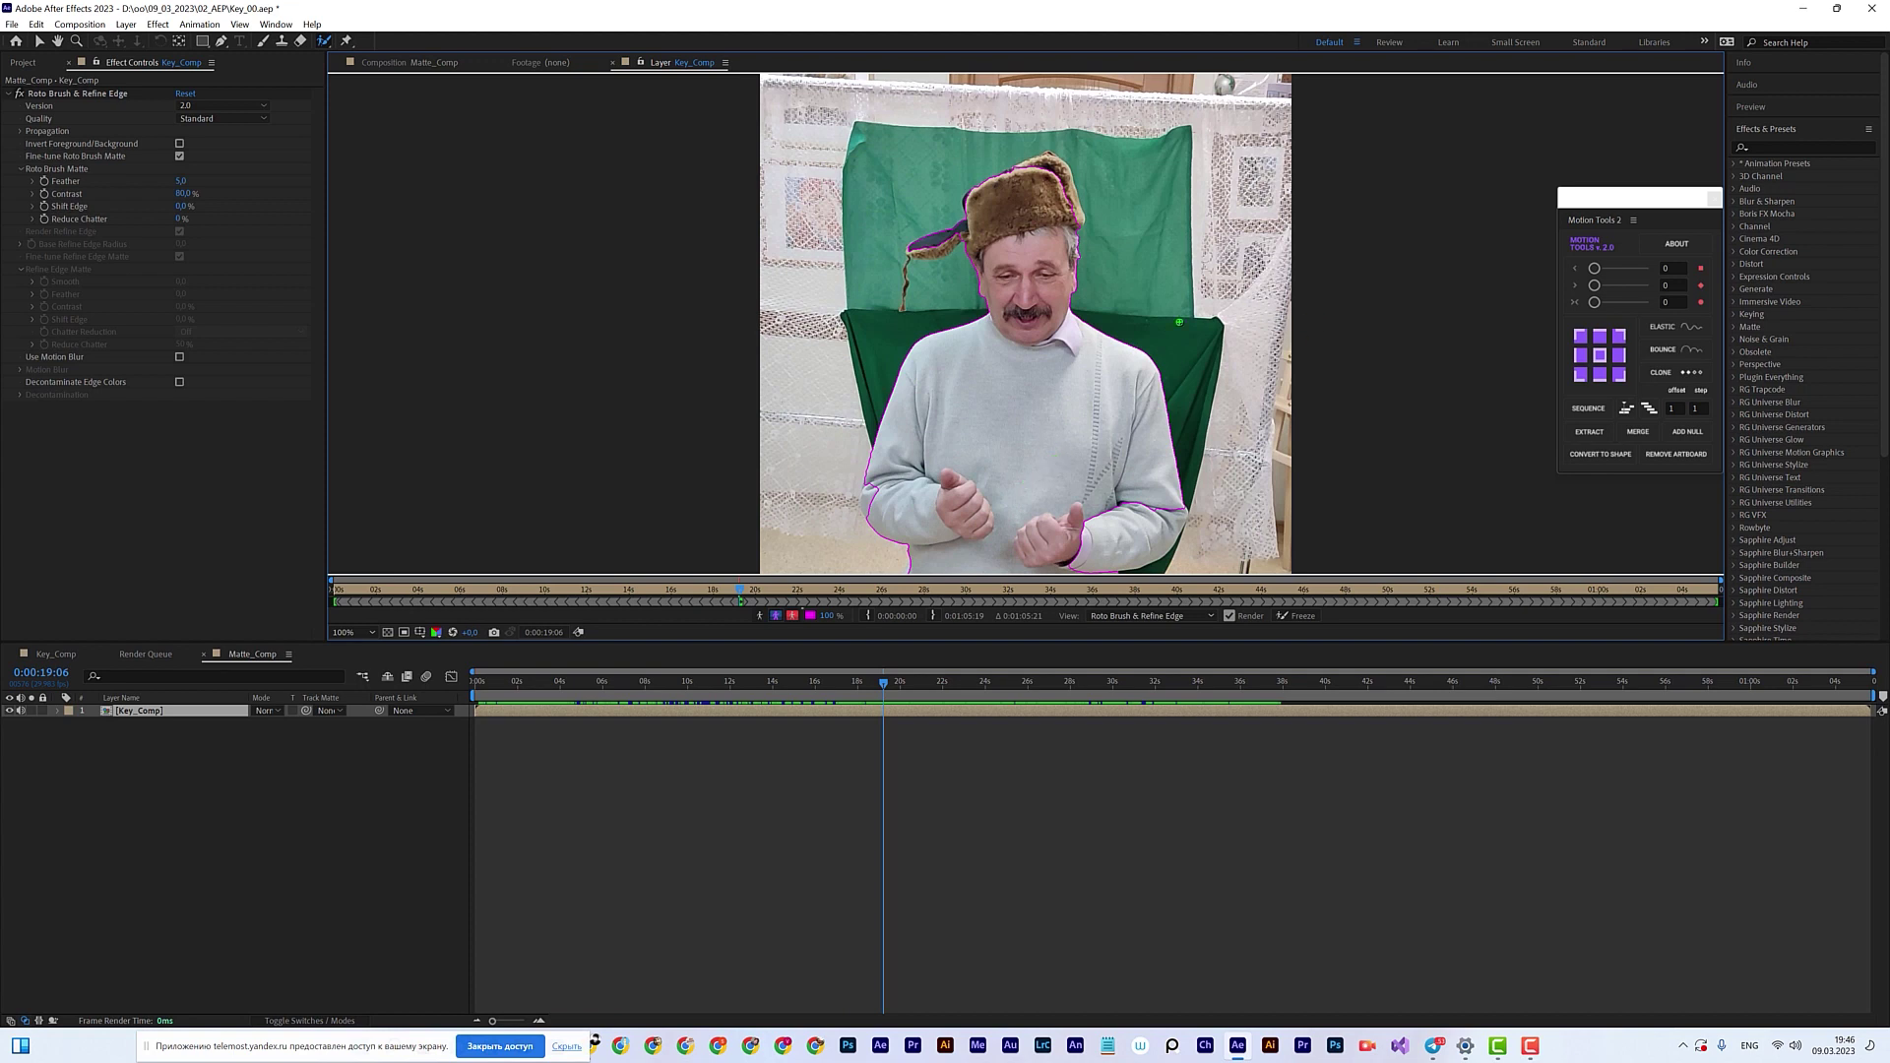
# Step: Add Roto Brush foreground strokes over the back of the fur hat and its hanging ear flap to include them in the selection
pyautogui.scroll(2, 1030, 189)
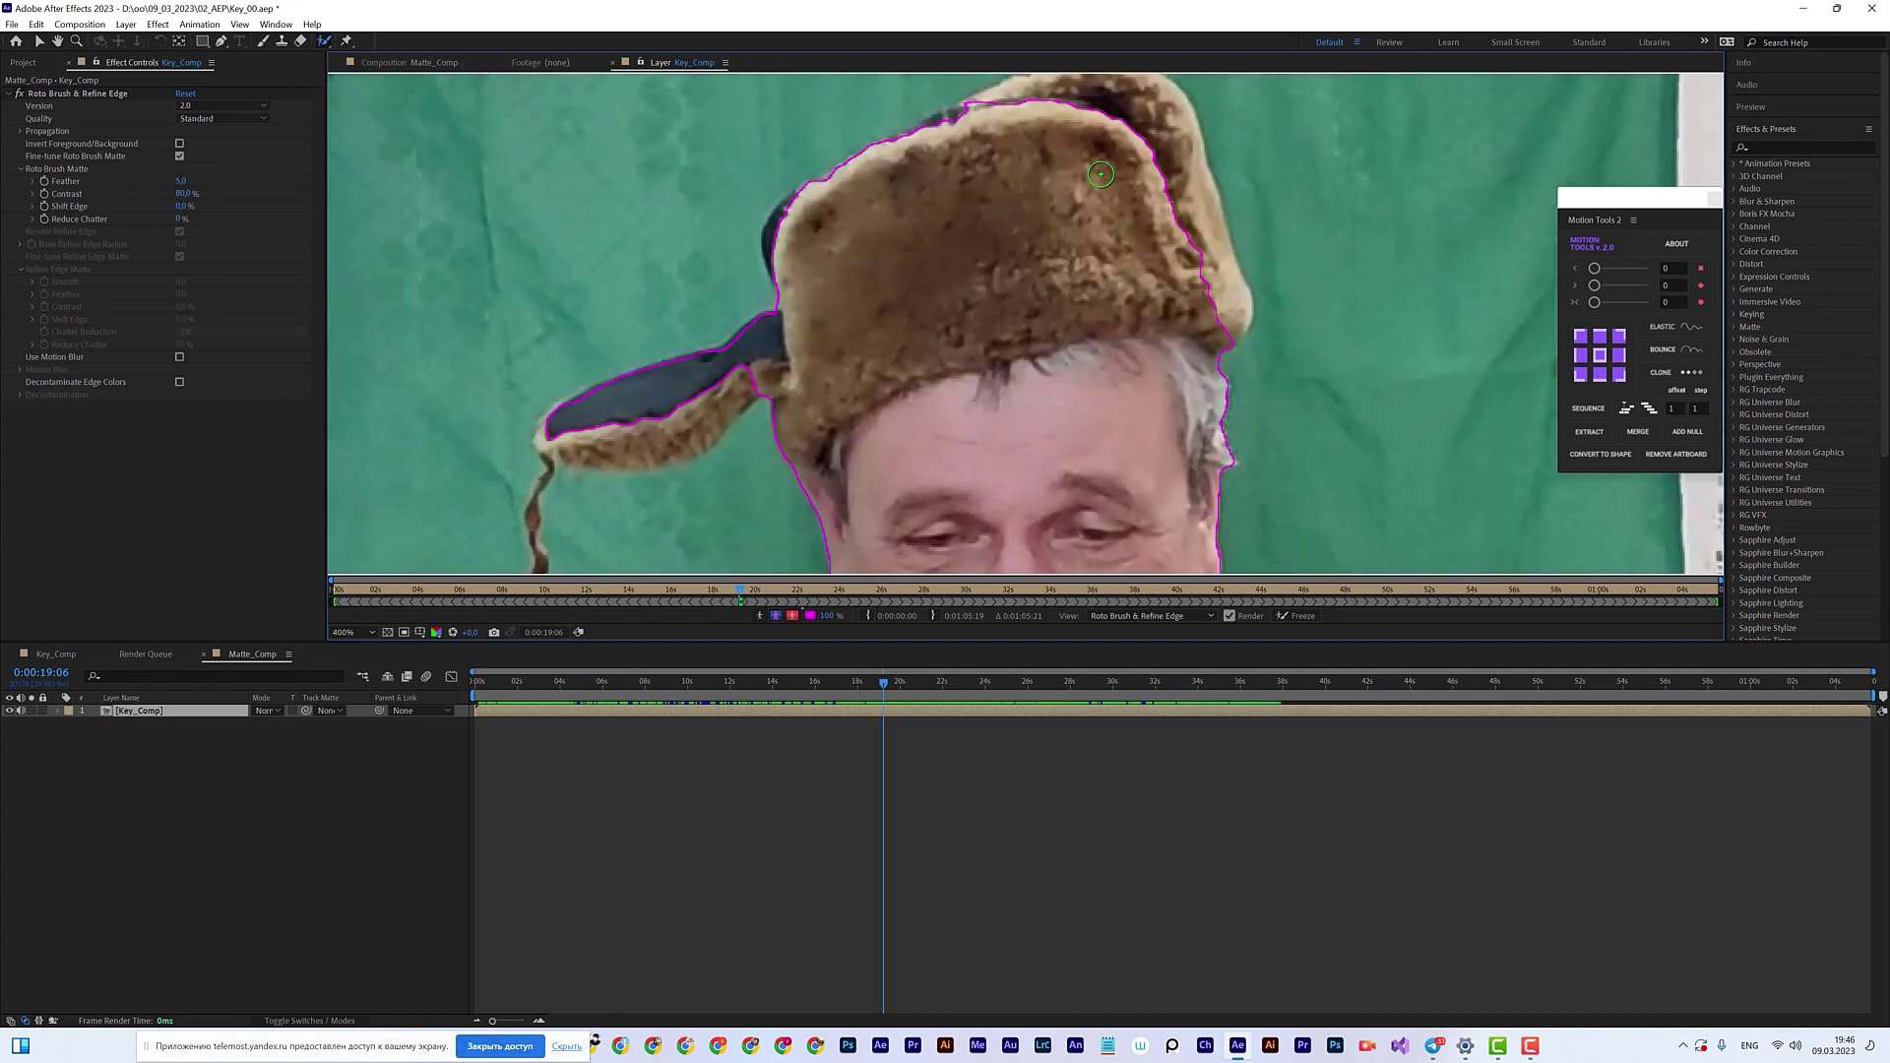
pyautogui.scroll(1, 984, 185)
pyautogui.moveTo(945, 183)
pyautogui.mouseDown()
pyautogui.moveTo(999, 178)
pyautogui.moveTo(1073, 234)
pyautogui.moveTo(1106, 361)
pyautogui.mouseUp()
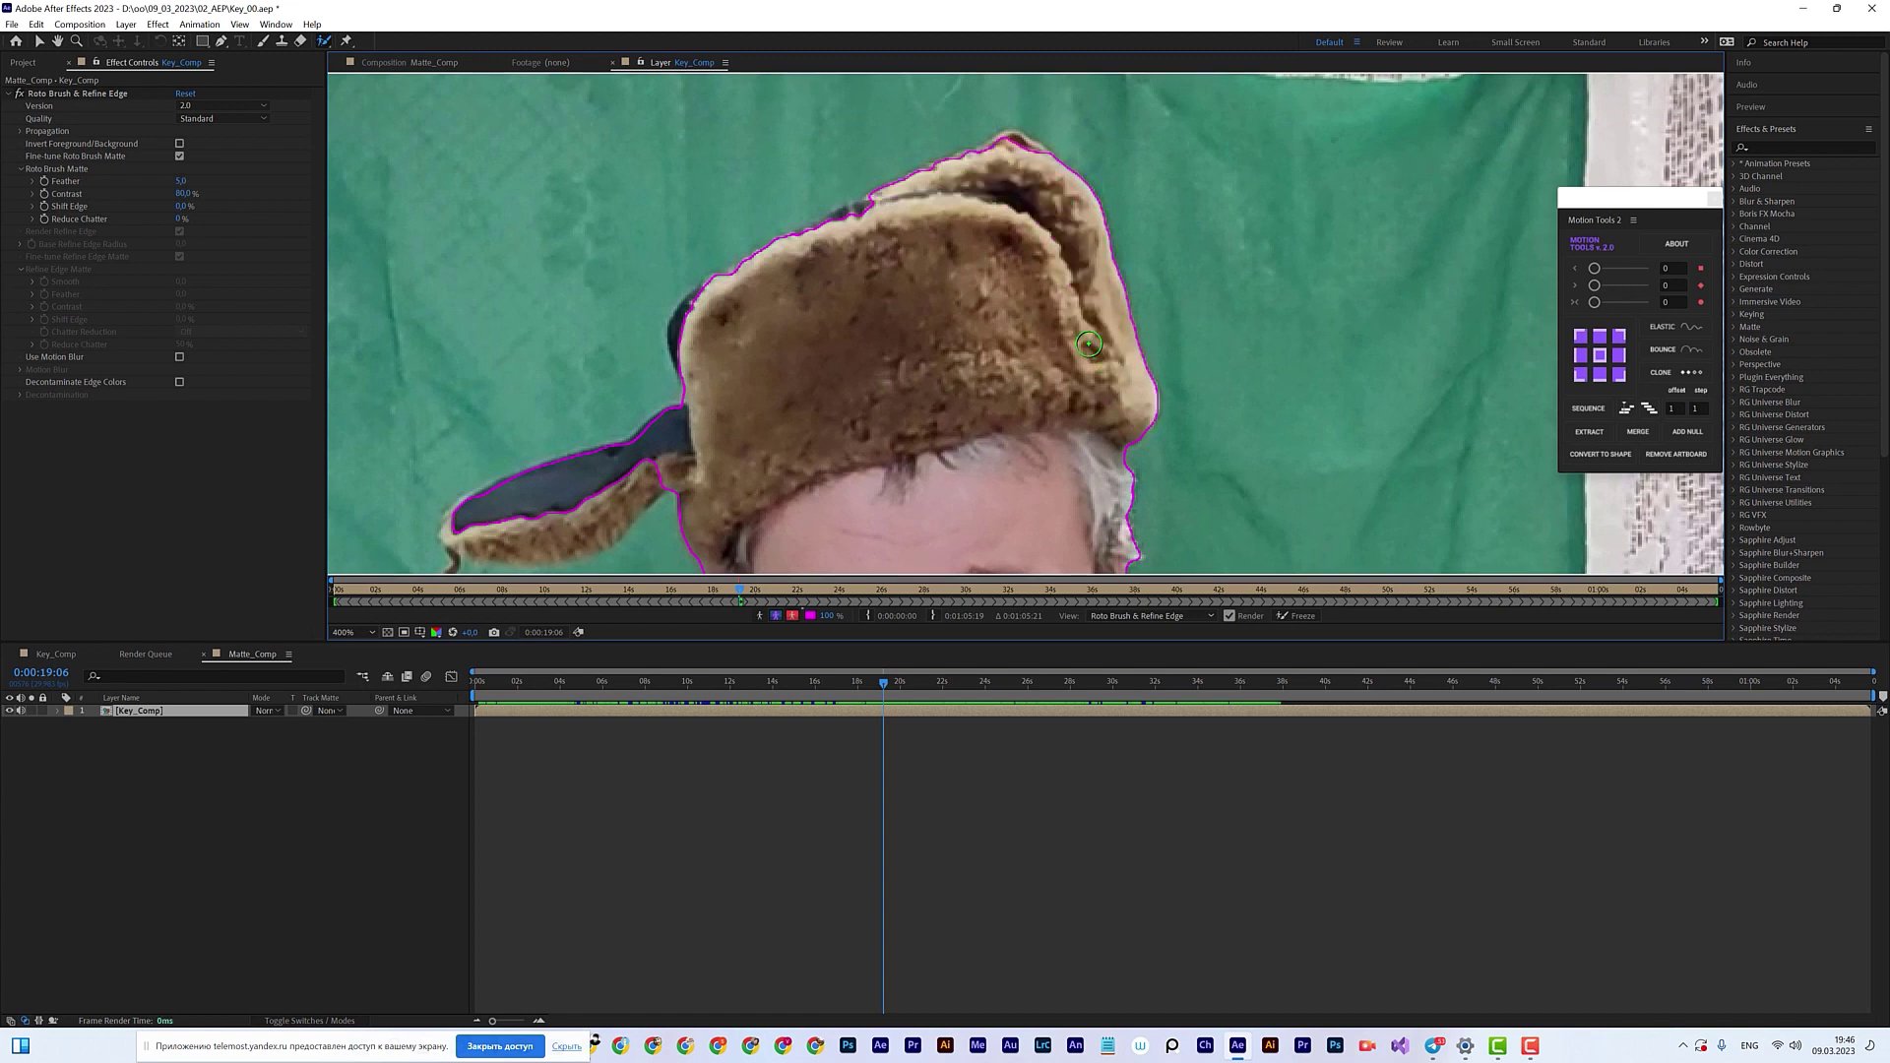
pyautogui.moveTo(713, 462); pyautogui.dragTo(841, 309)
pyautogui.moveTo(616, 356)
pyautogui.mouseDown()
pyautogui.moveTo(825, 302)
pyautogui.moveTo(874, 313)
pyautogui.mouseUp()
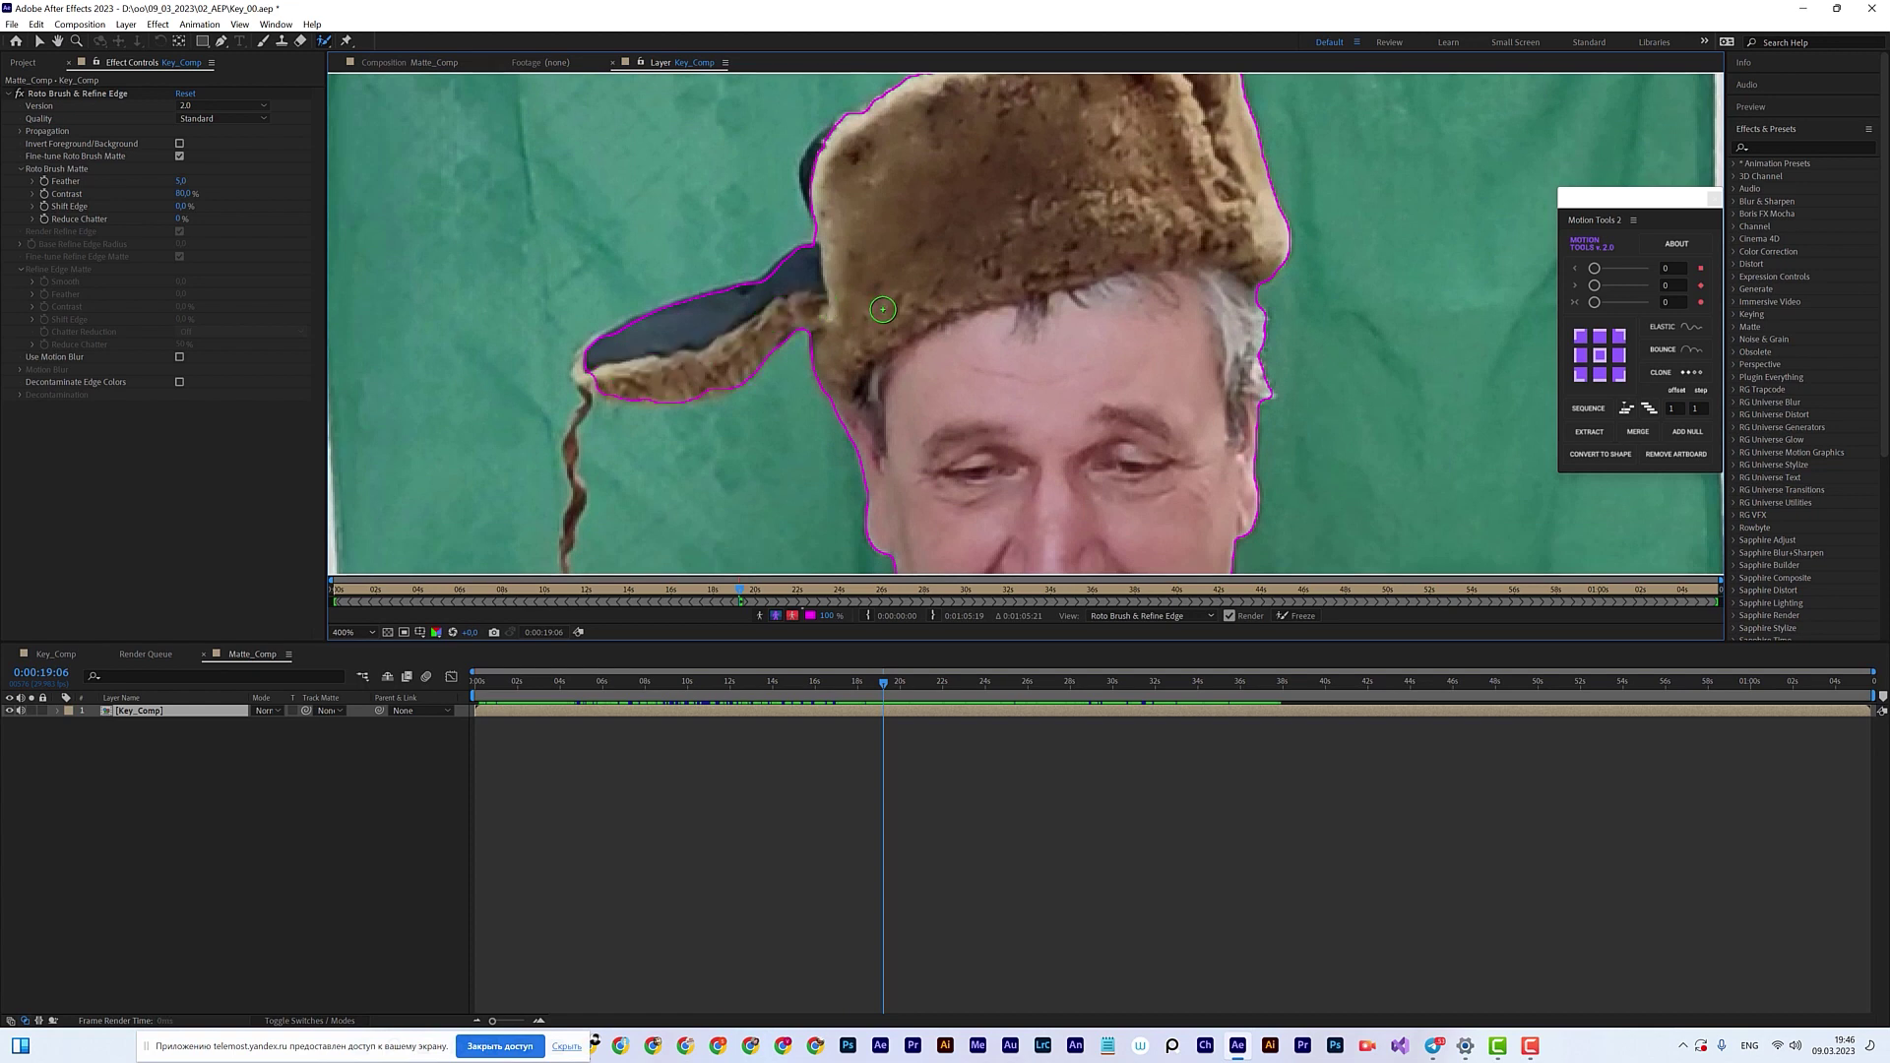
pyautogui.scroll(-10, 1014, 299)
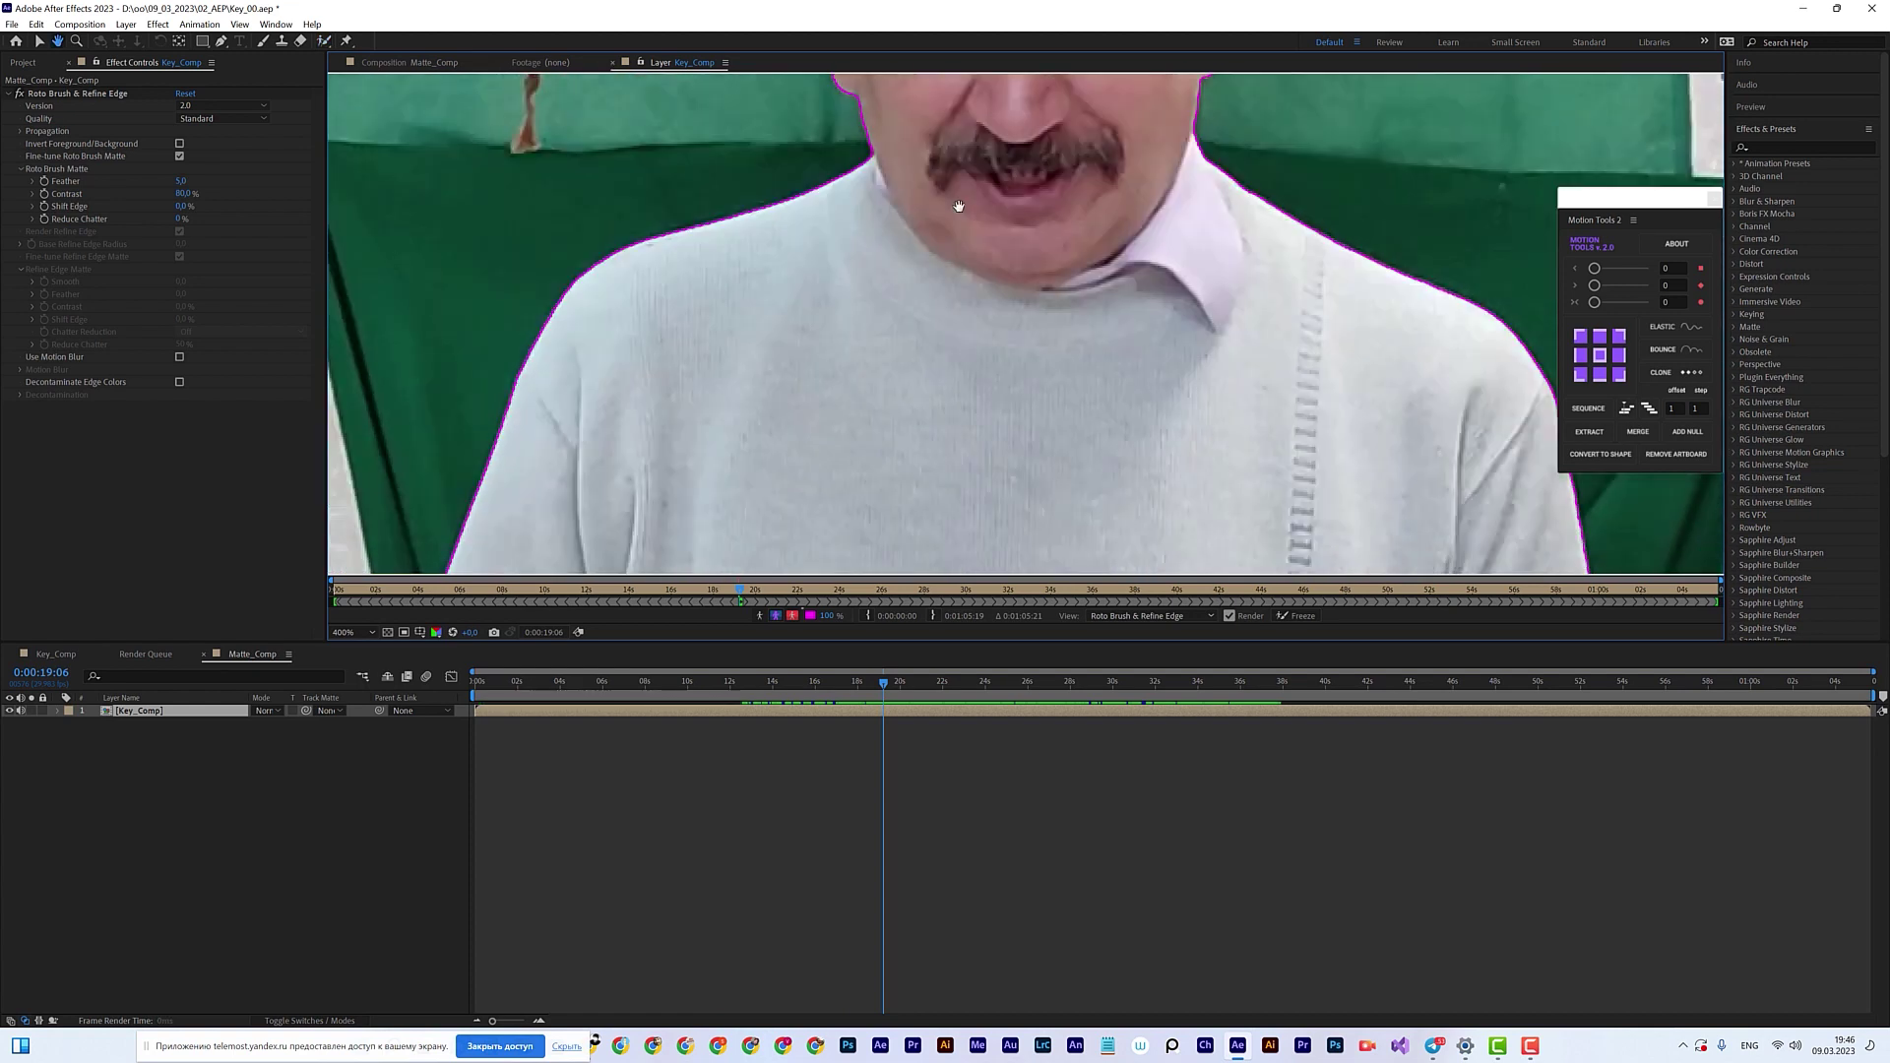
# Step: Add Roto Brush foreground strokes along the sweater's side from the bent elbow to the hem to include its missing edge
pyautogui.moveTo(1014, 300); pyautogui.dragTo(1142, 48)
pyautogui.moveTo(1373, 244)
pyautogui.mouseDown()
pyautogui.moveTo(1205, 410)
pyautogui.moveTo(1019, 454)
pyautogui.mouseUp()
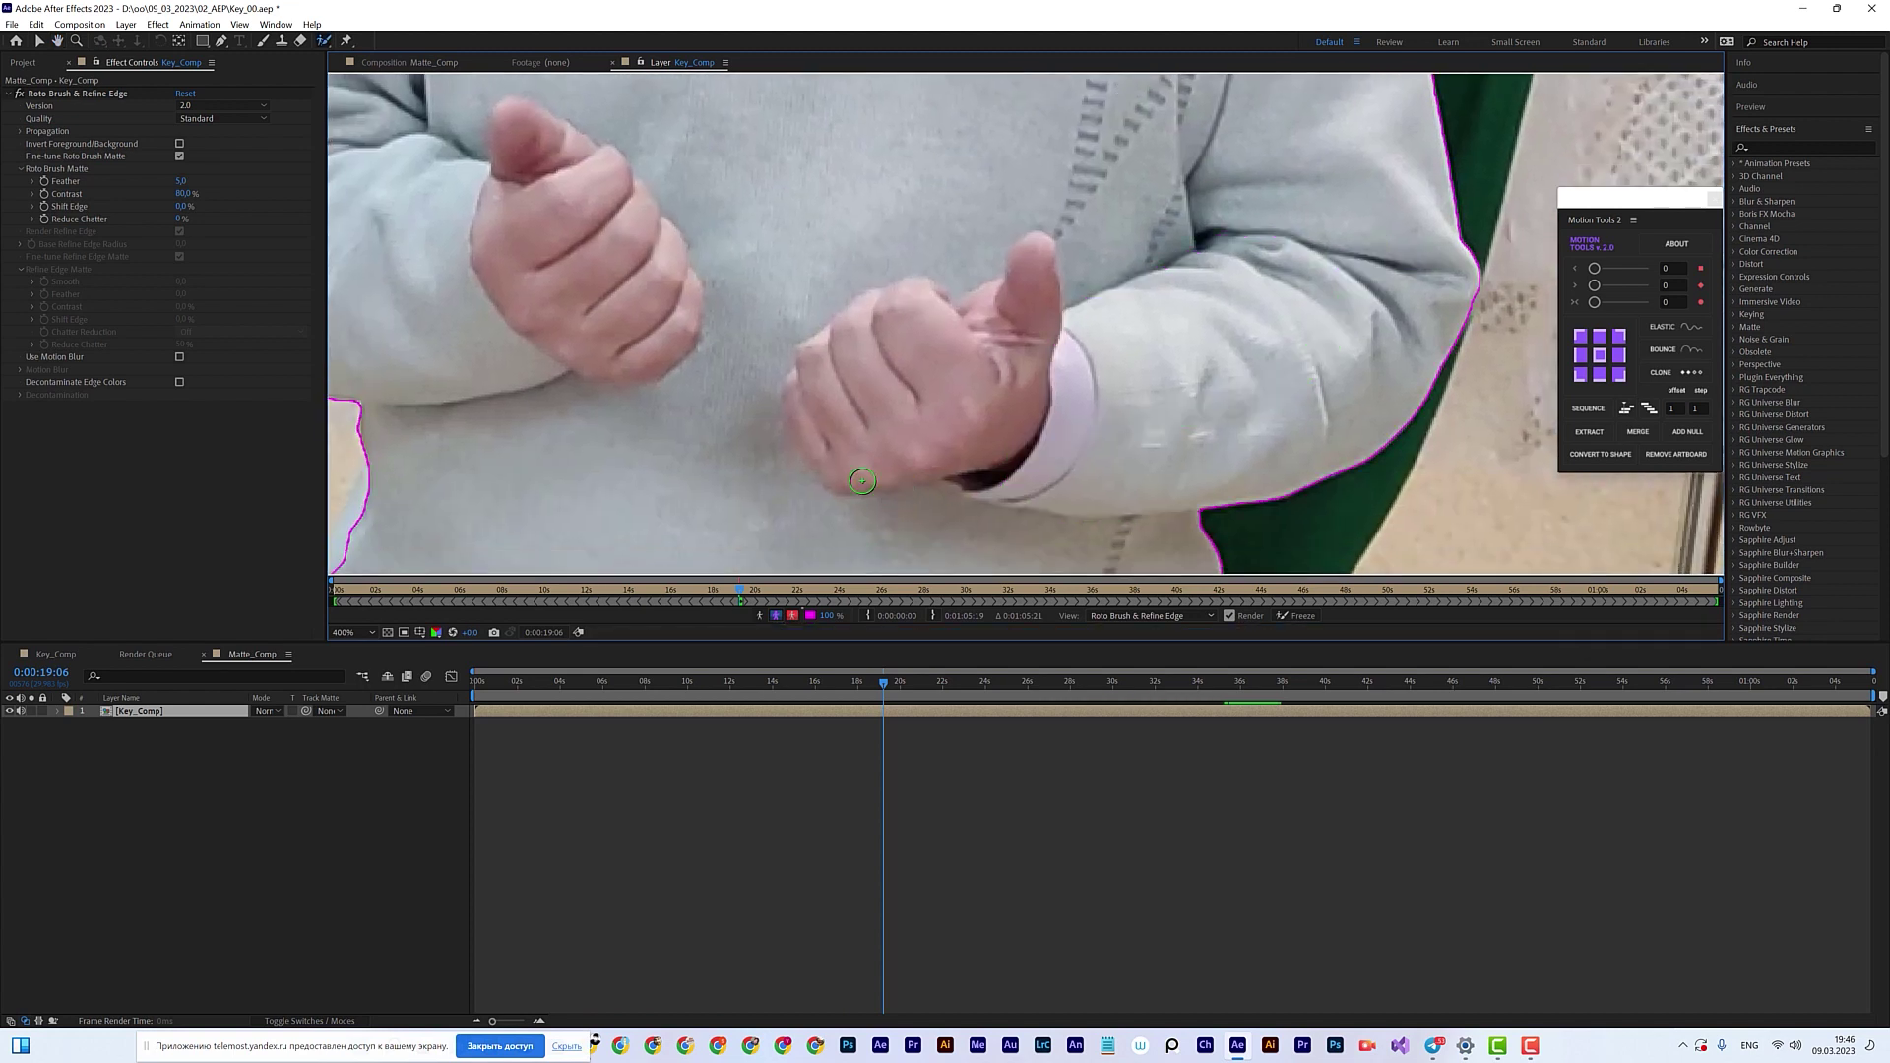
pyautogui.hscroll(-5, 862, 480)
pyautogui.moveTo(657, 187)
pyautogui.mouseDown()
pyautogui.moveTo(628, 240)
pyautogui.moveTo(669, 305)
pyautogui.mouseUp()
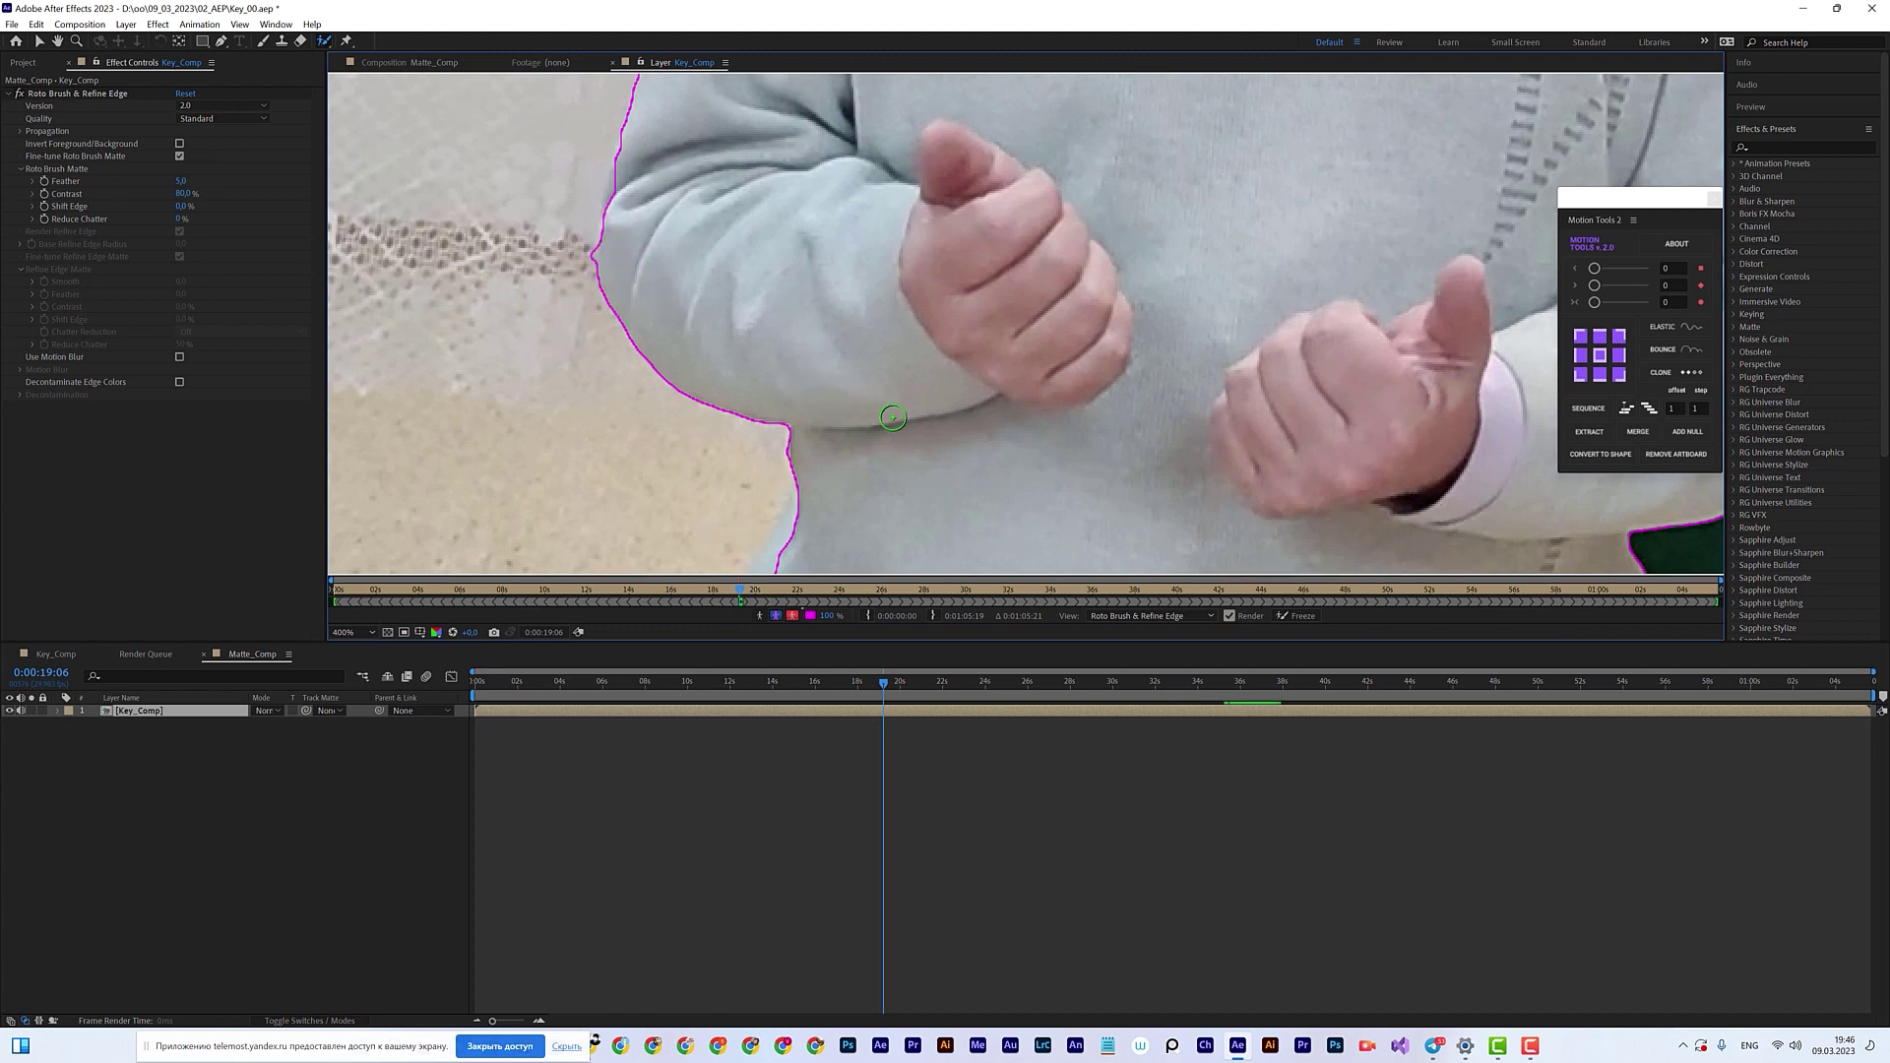
pyautogui.scroll(-5, 1017, 266)
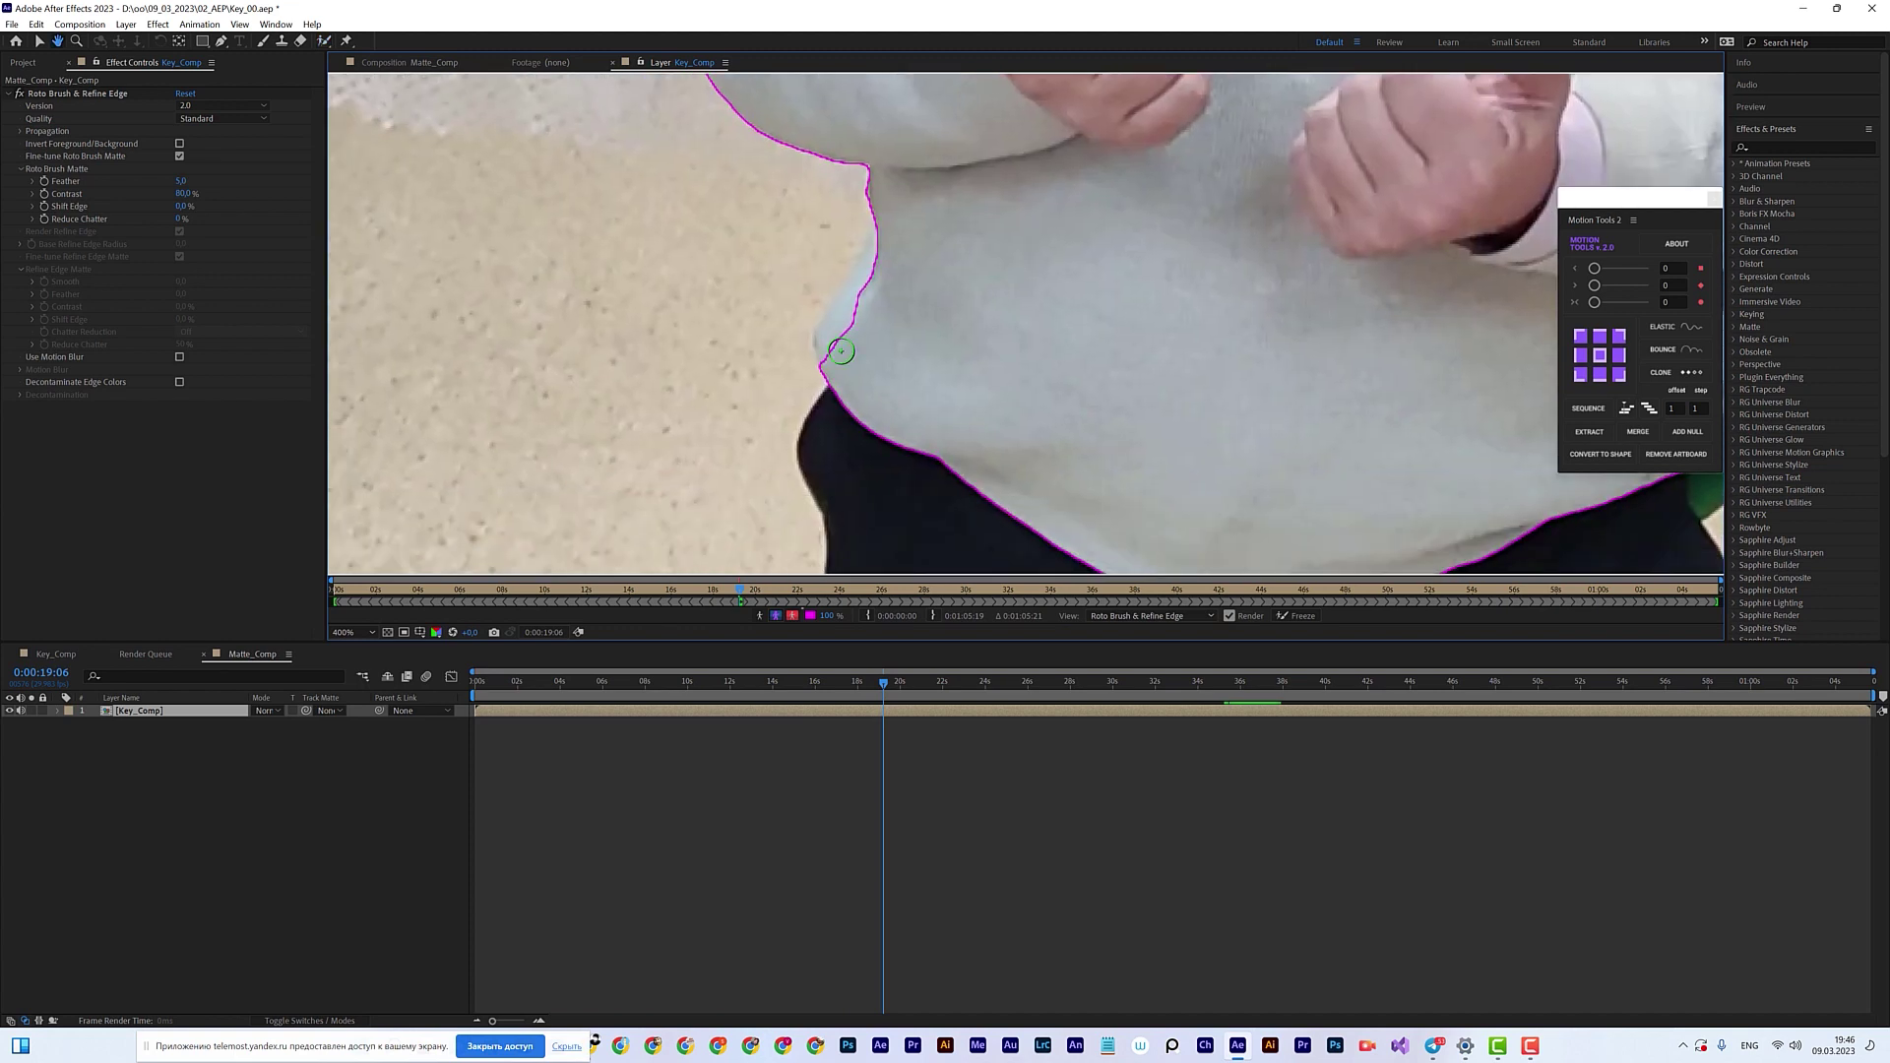
pyautogui.moveTo(877, 283); pyautogui.dragTo(825, 374)
pyautogui.scroll(-4, 1081, 470)
pyautogui.press('h')
pyautogui.moveTo(1130, 393); pyautogui.dragTo(988, 480)
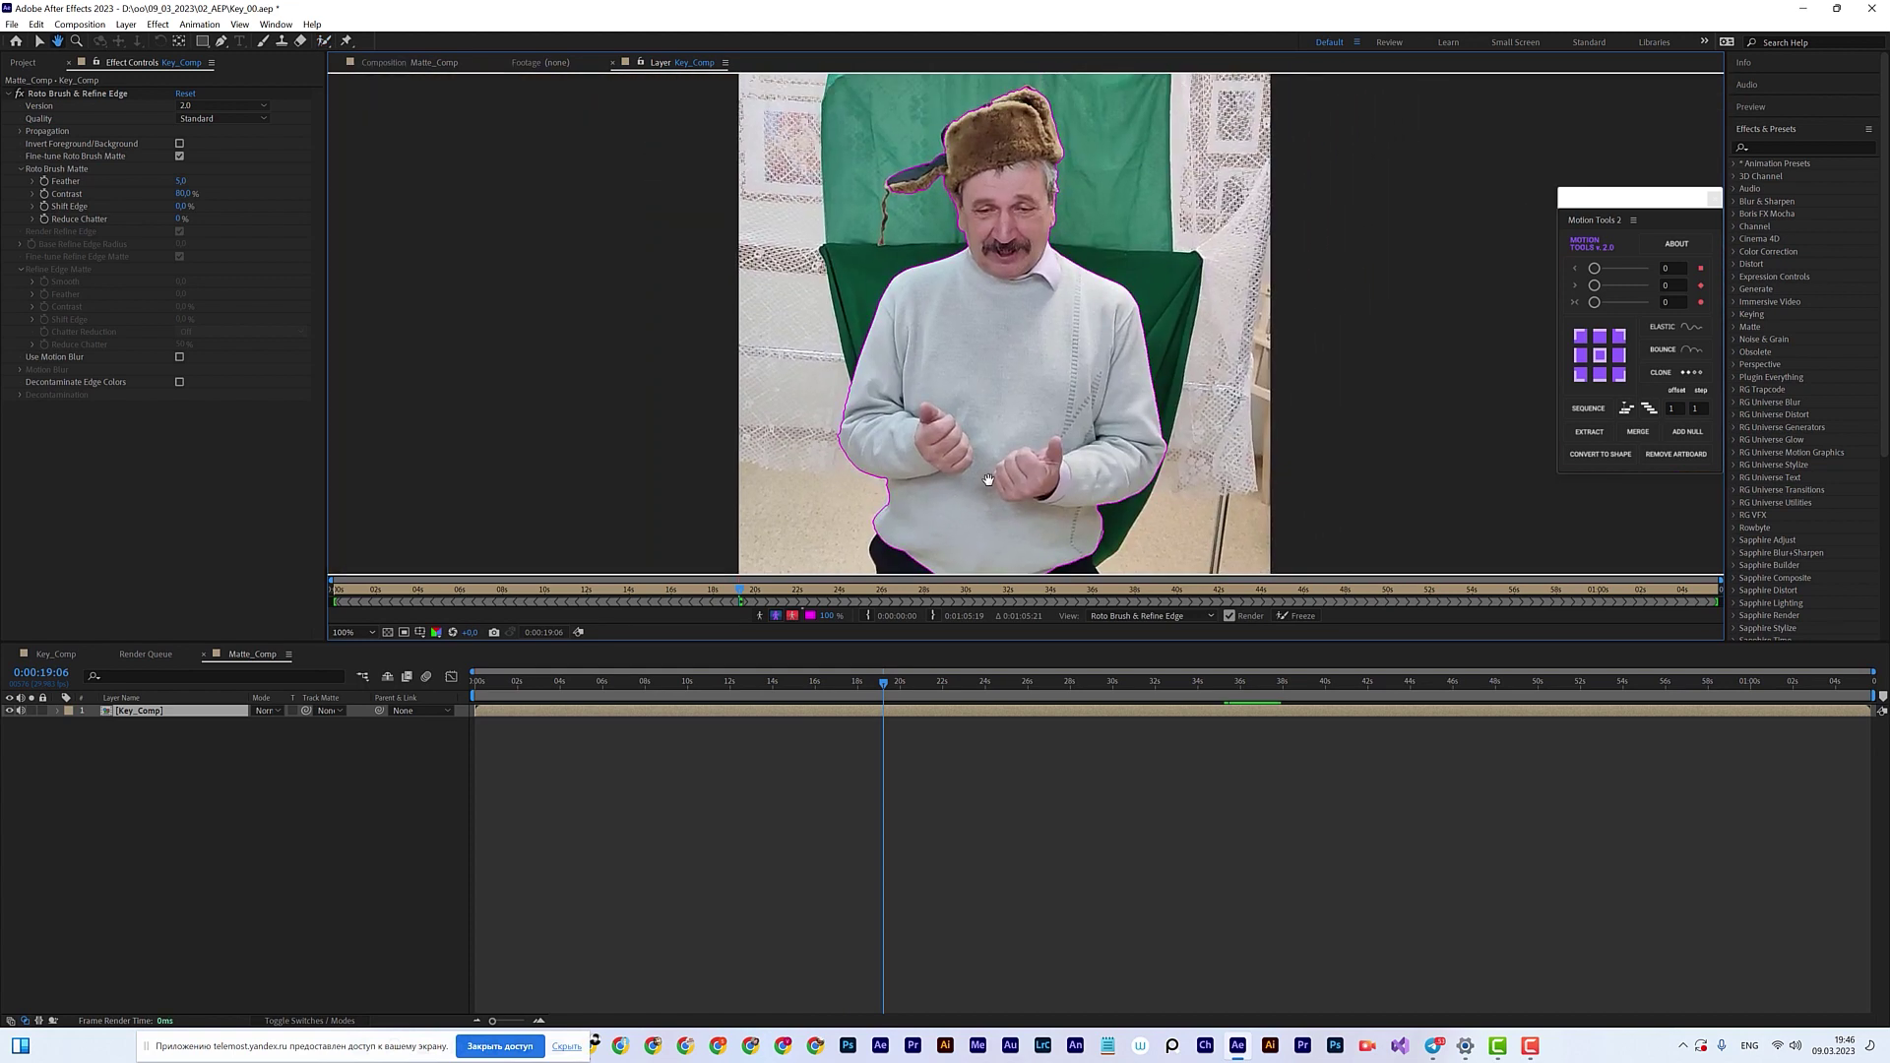
# Step: Propagate the Roto Brush selection by playing forward from 0:00:19:06, freeze it, and stop the freezing partway
pyautogui.hotkey('alt', 'w')
pyautogui.press('space')
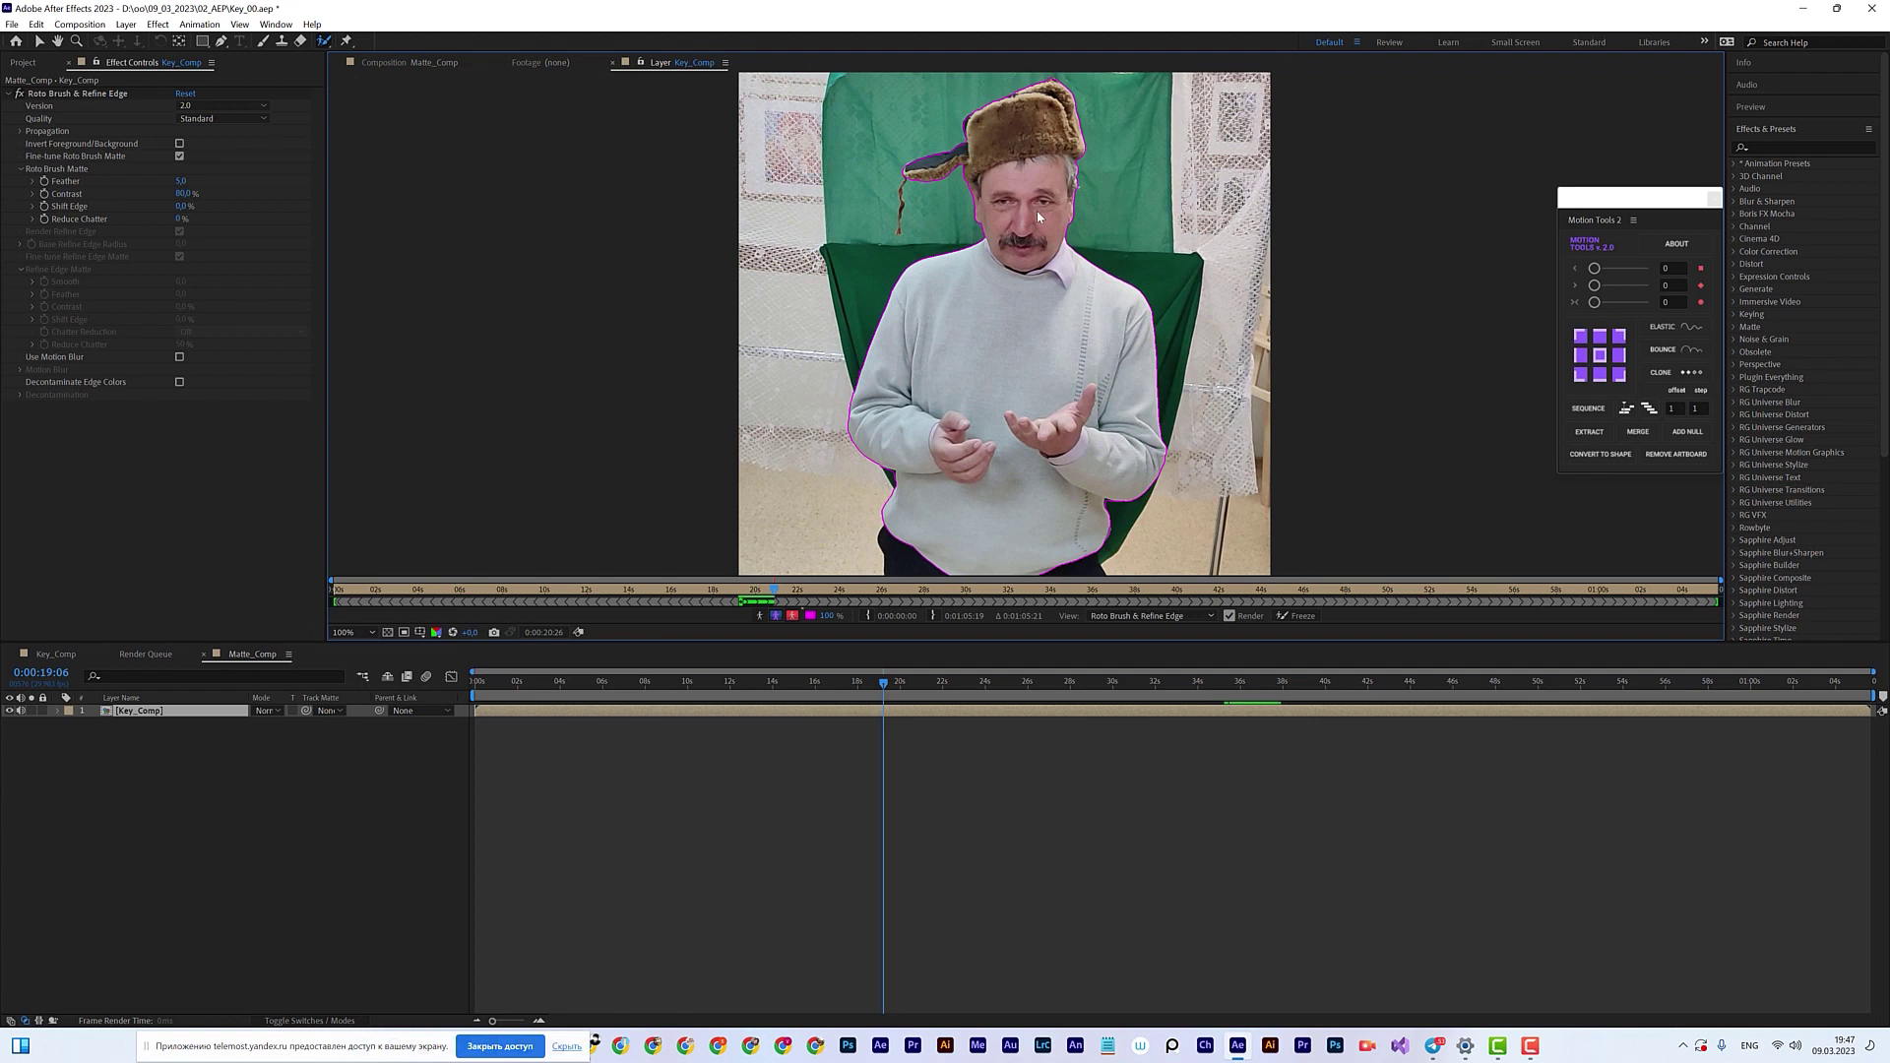
pyautogui.click(1257, 711)
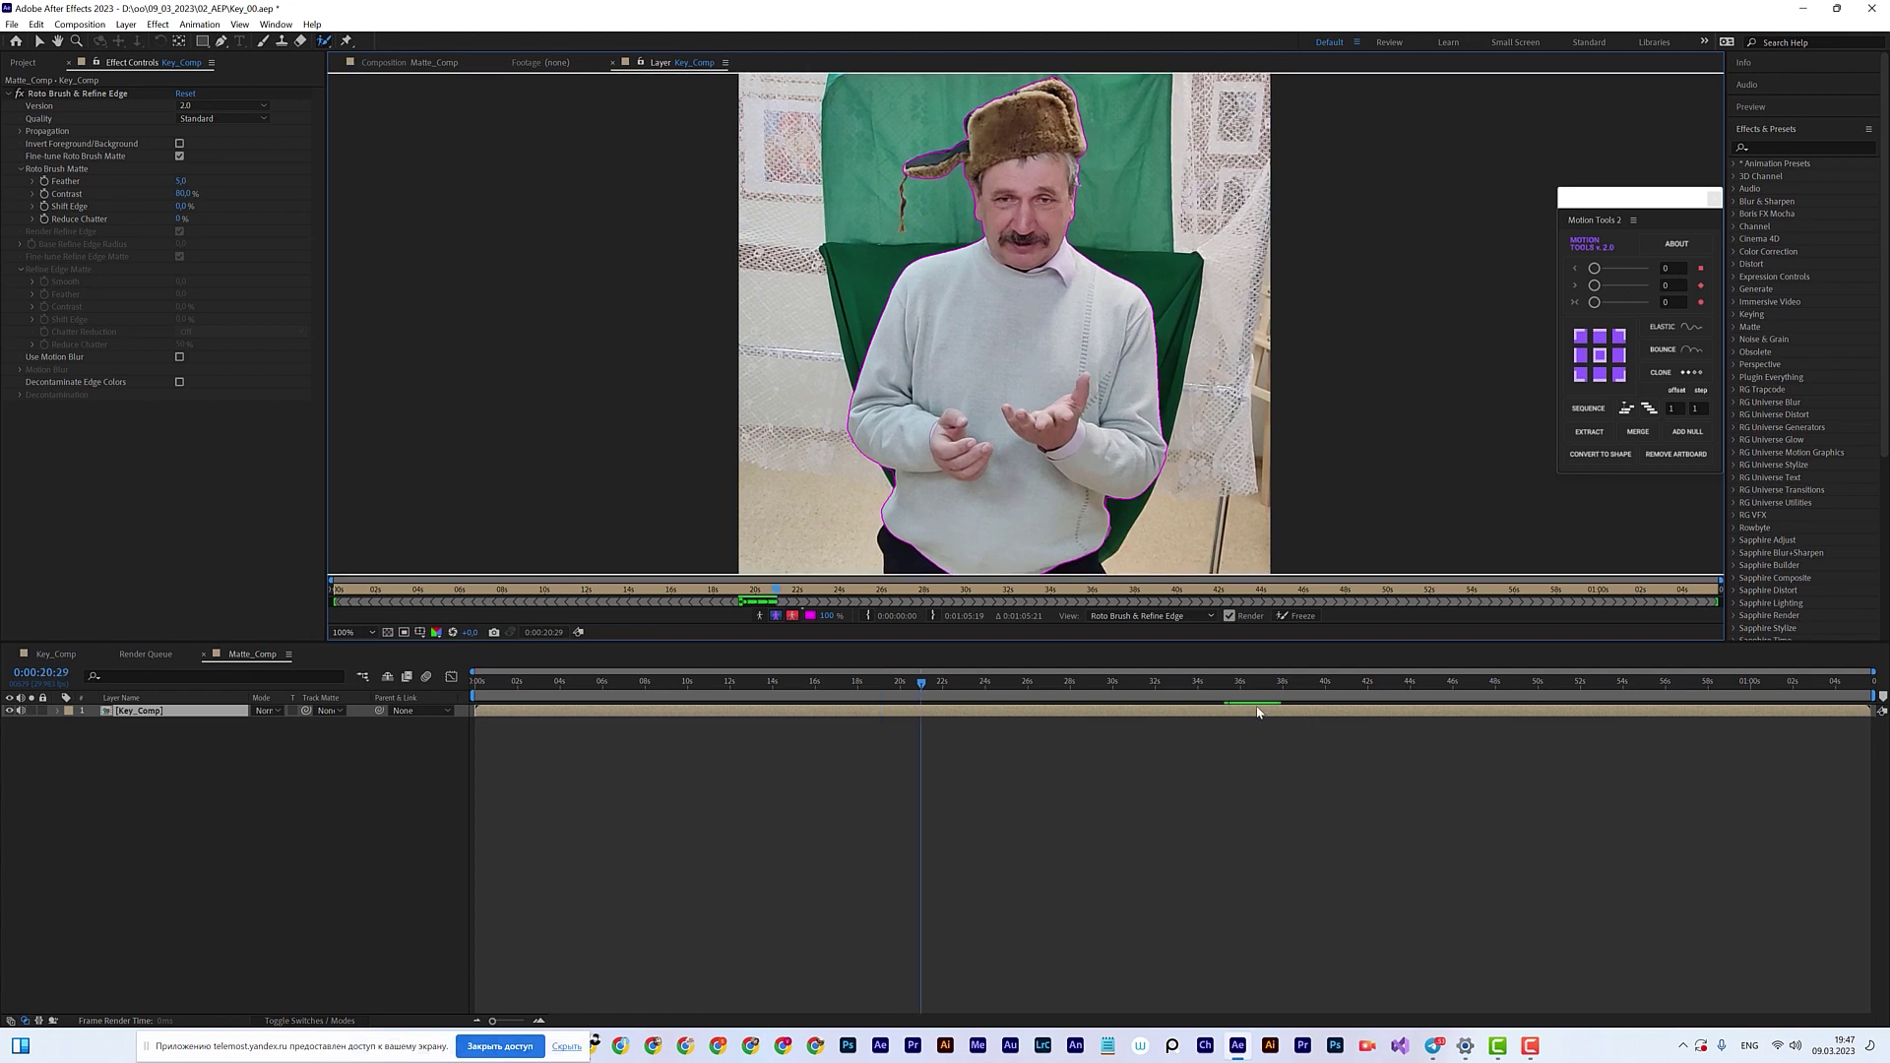
pyautogui.click(1282, 618)
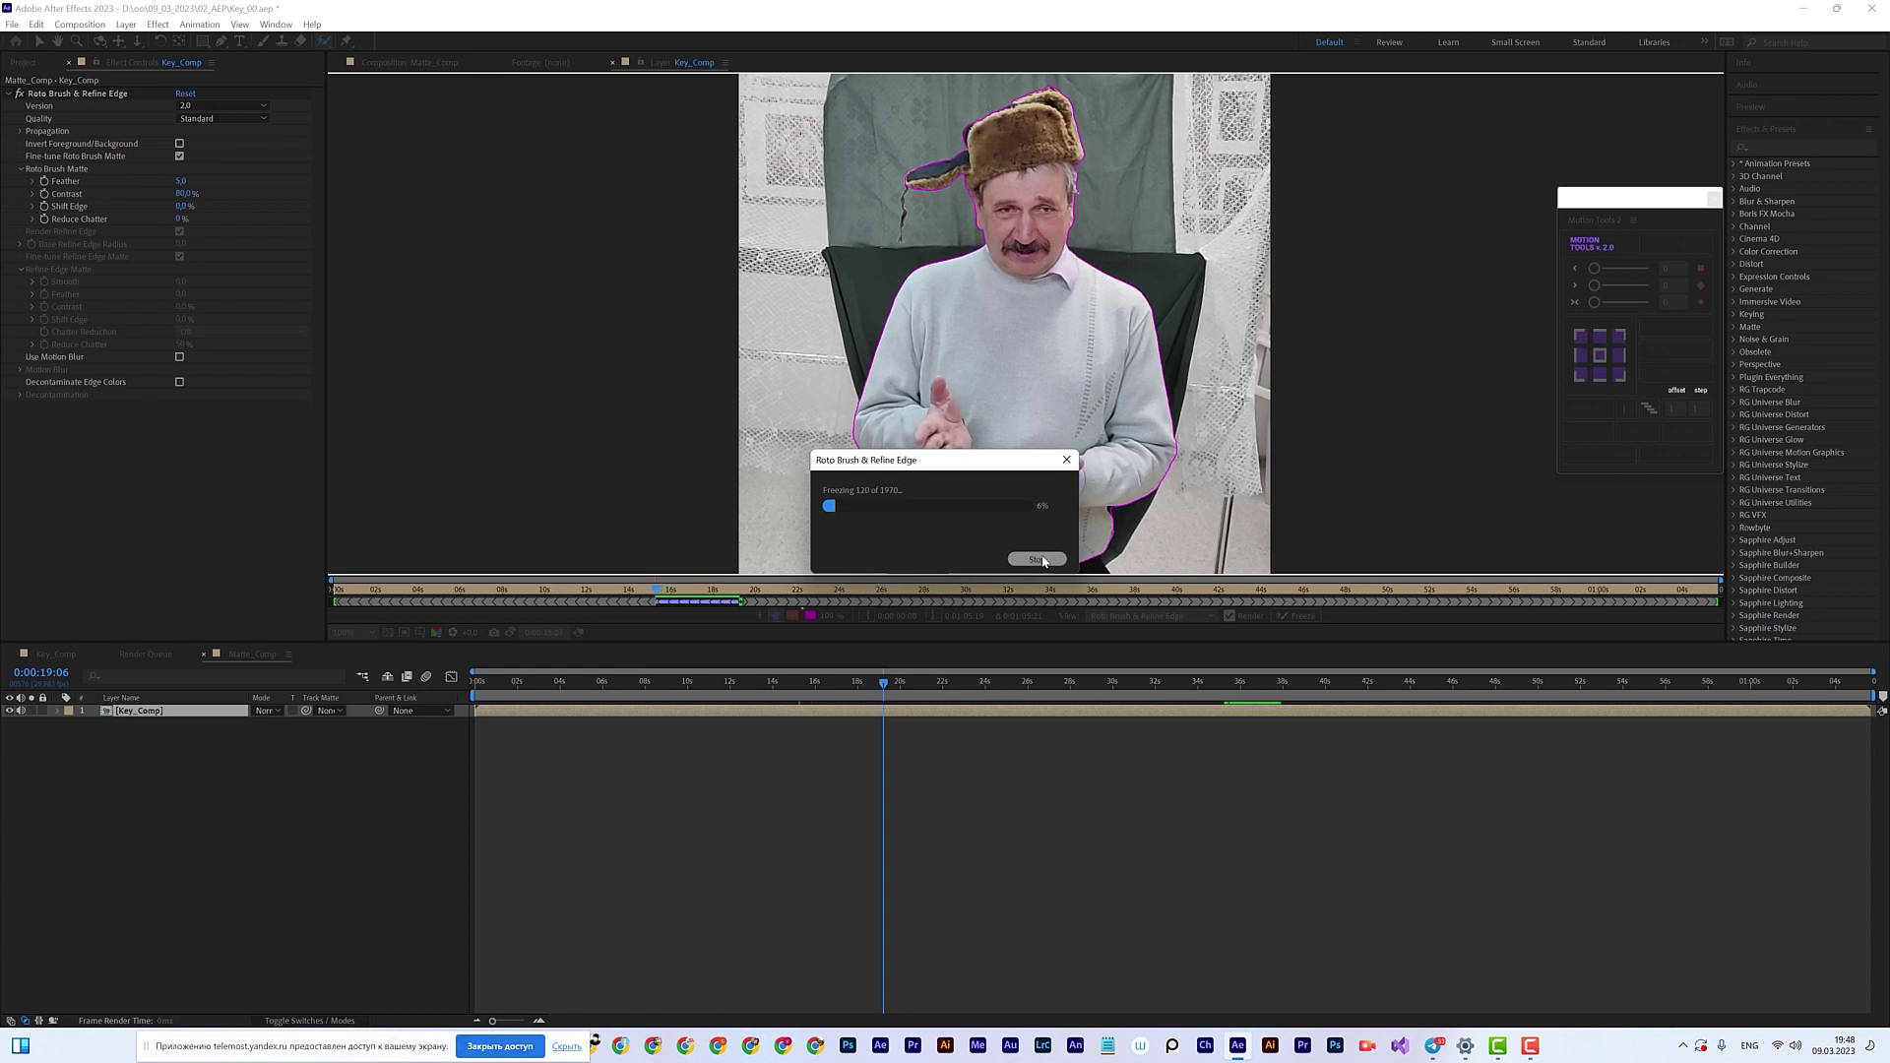
pyautogui.click(1037, 559)
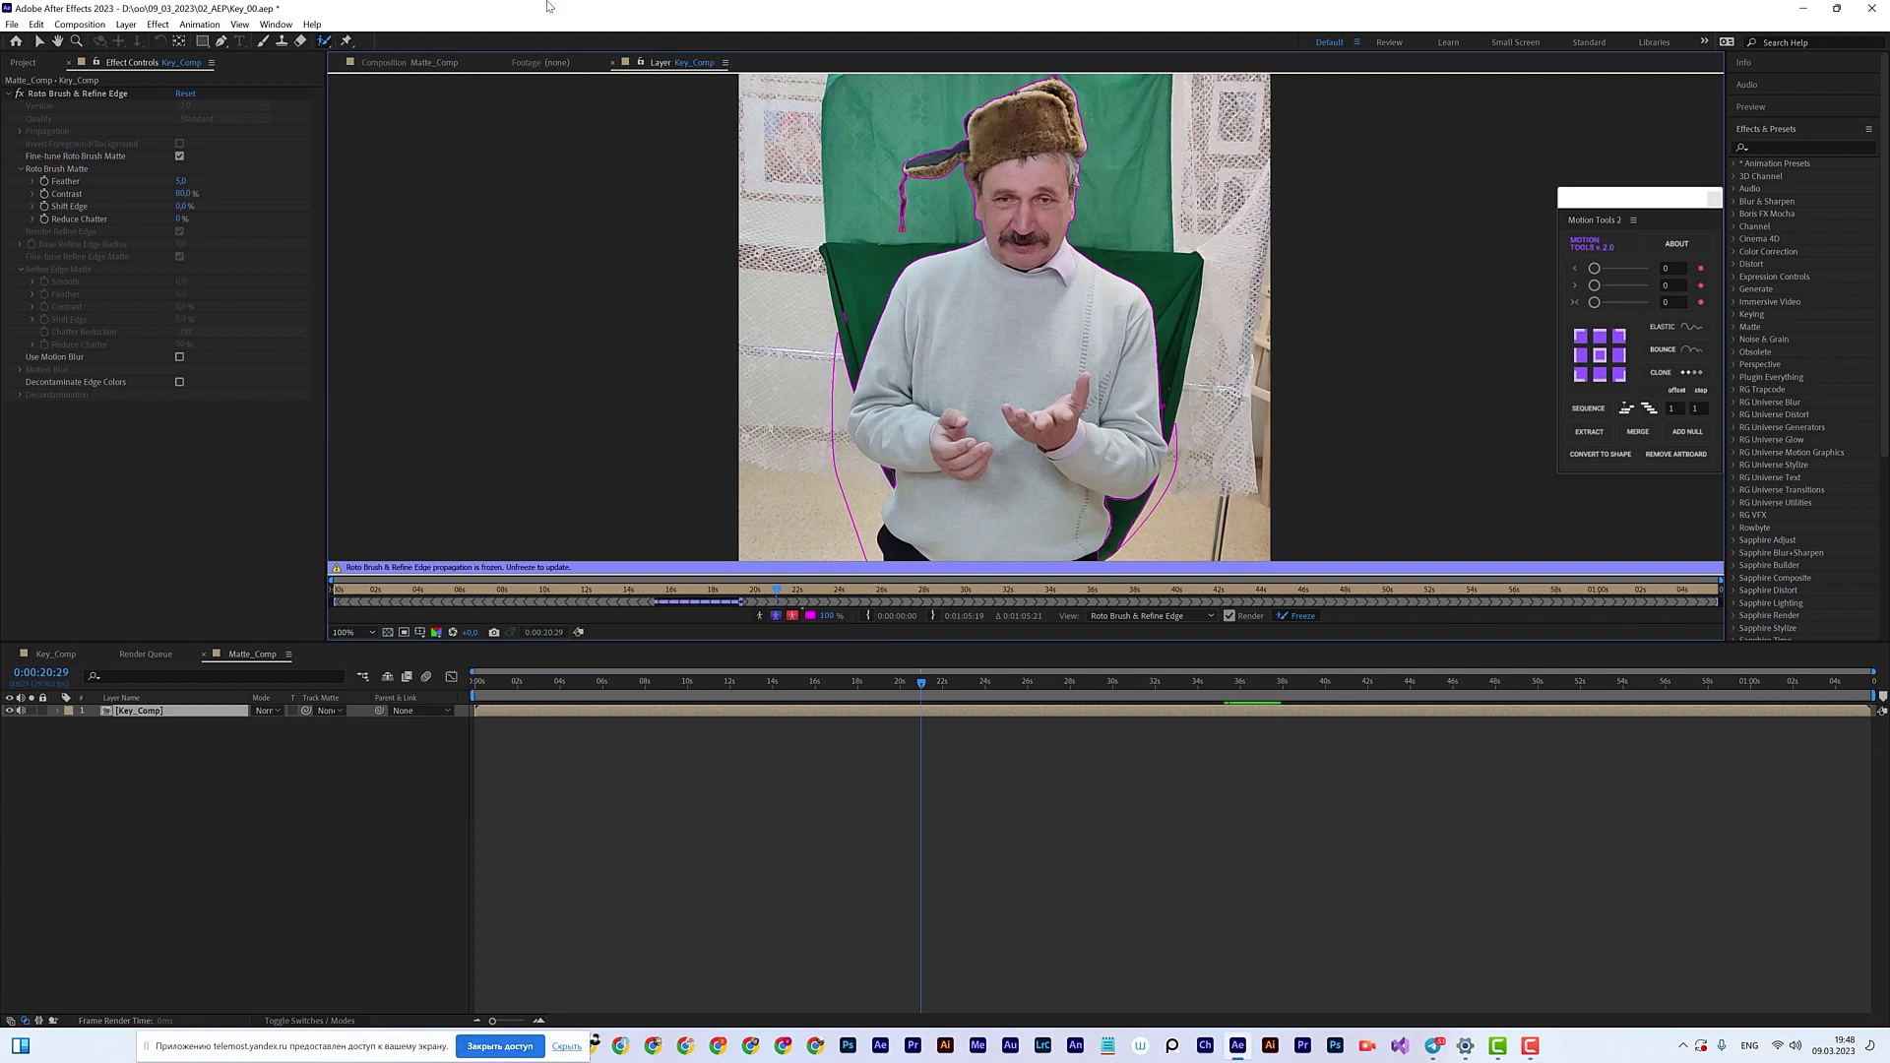
# Step: Return to the Matte_Comp composition view and delete the Roto Brush & Refine Edge effect from the Key_Comp layer
pyautogui.click(401, 65)
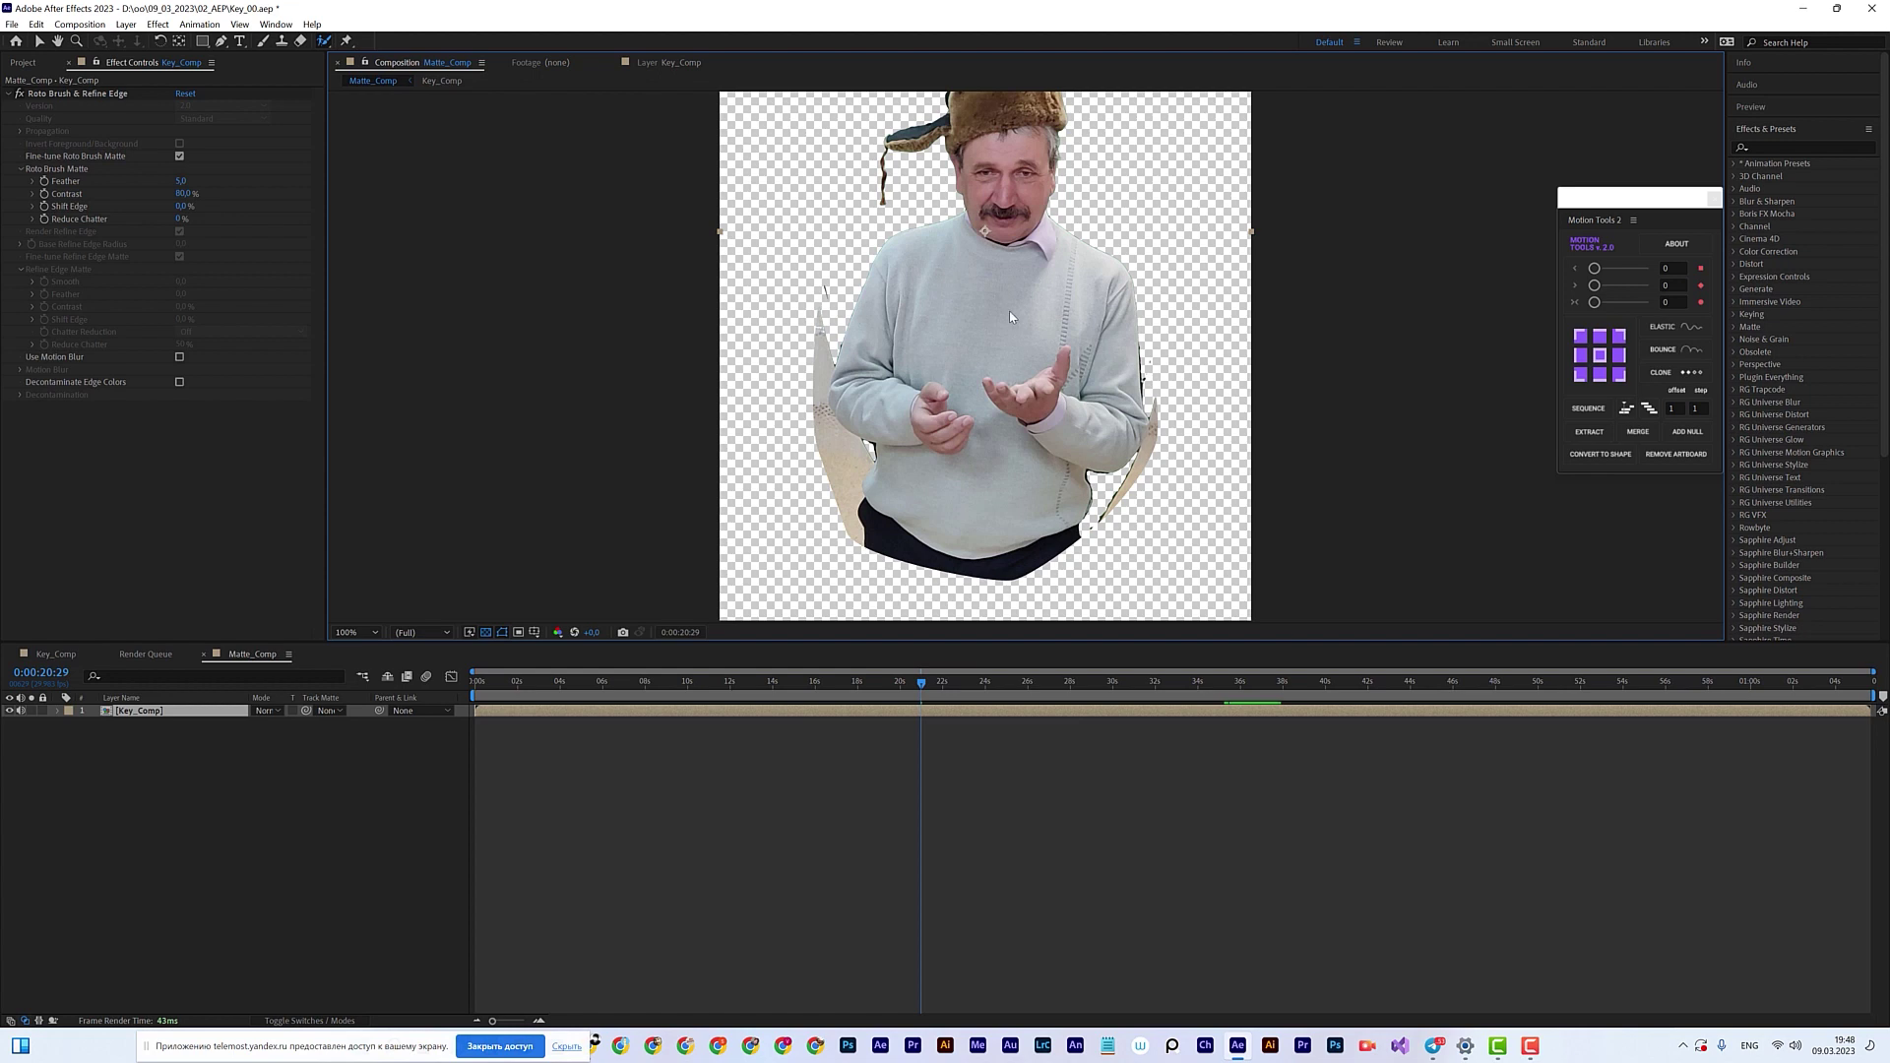
pyautogui.hotkey('alt', 'w')
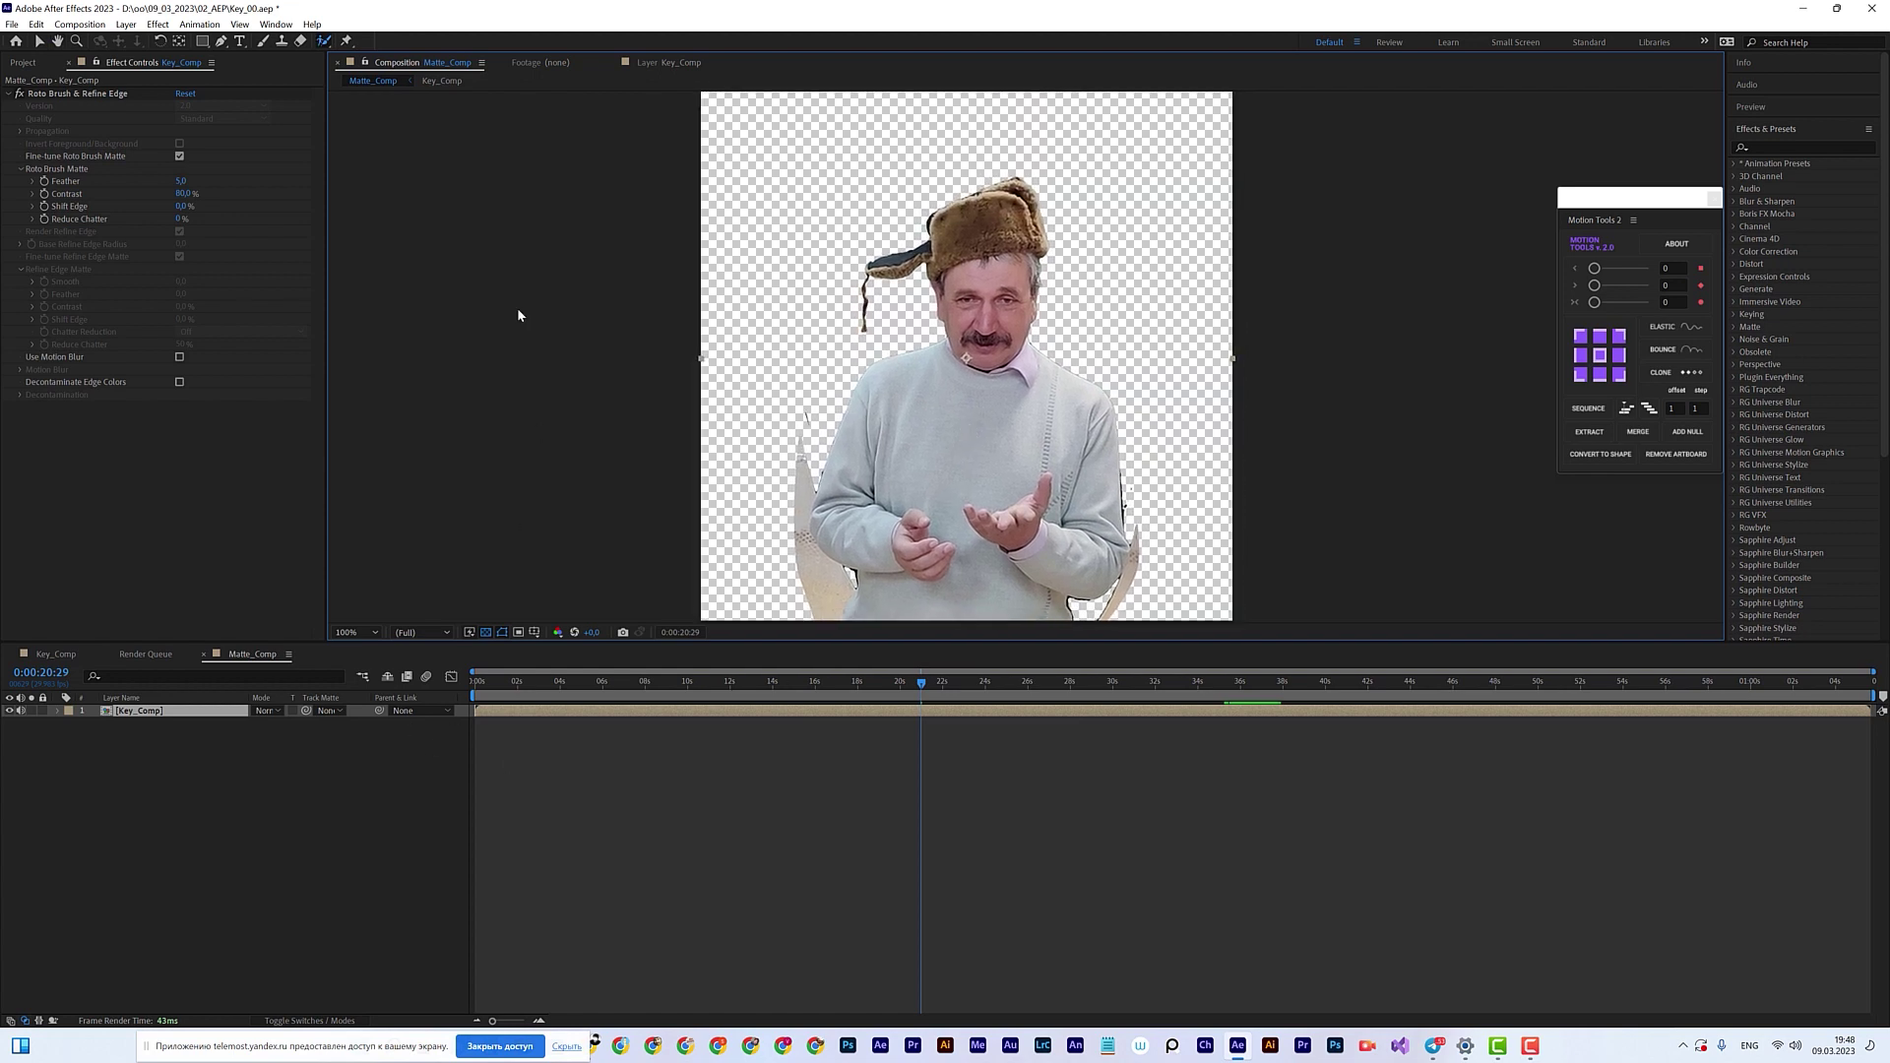
pyautogui.click(75, 94)
pyautogui.press('Delete')
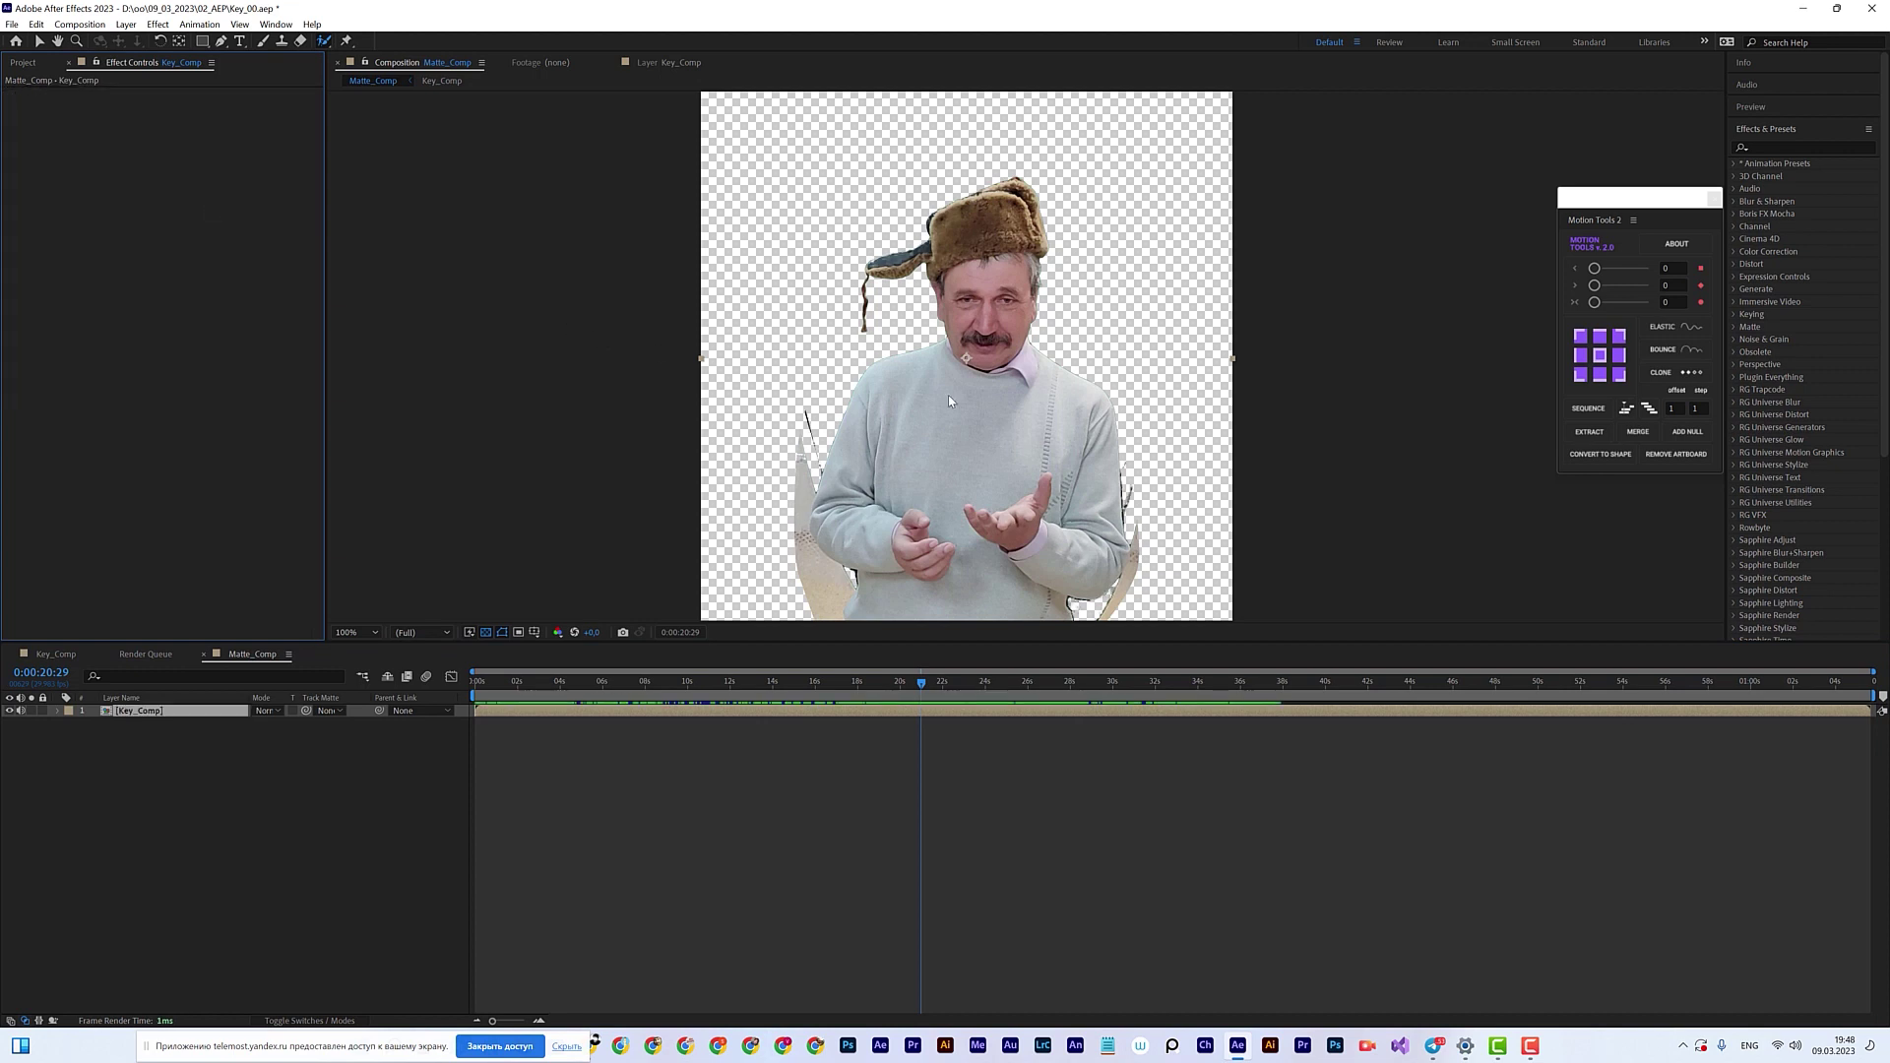
# Step: Draw a closed Pen mask on the Key_Comp layer around the sleeve and bent elbow on the picture's left side
pyautogui.click(835, 451)
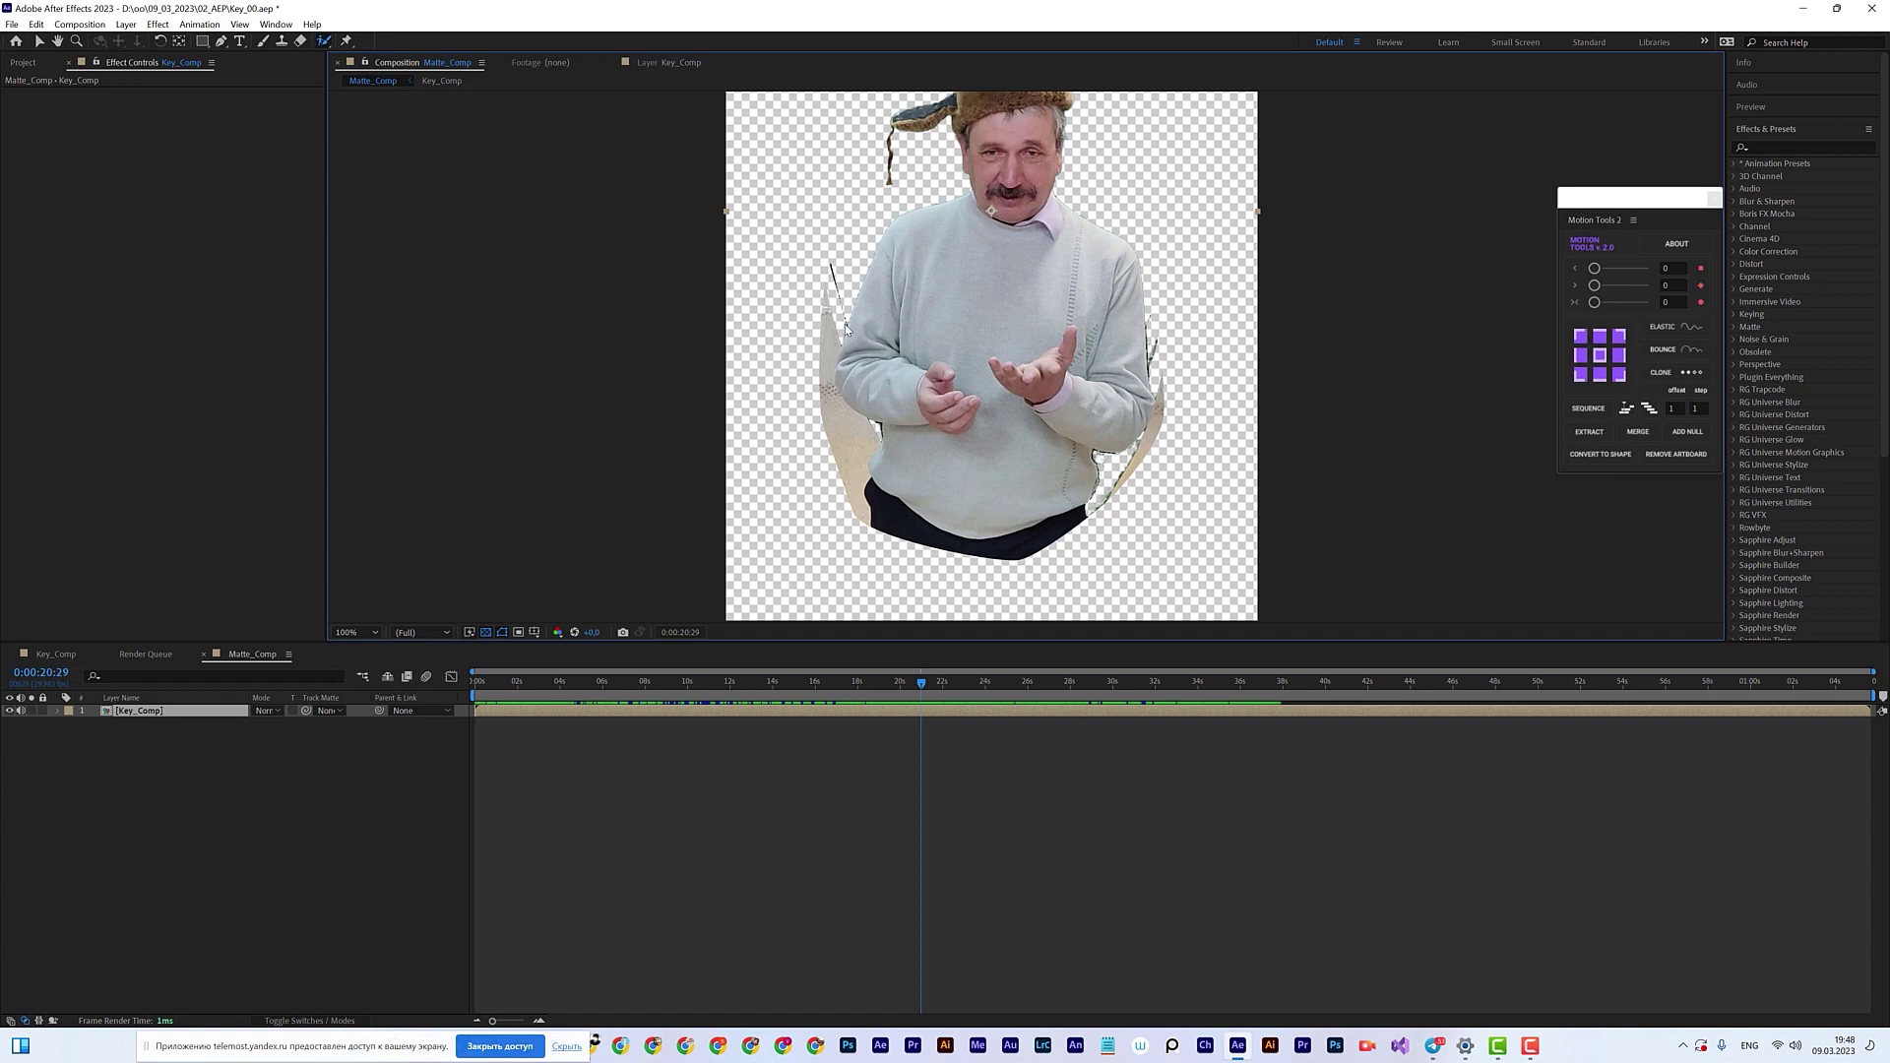
pyautogui.scroll(2, 847, 375)
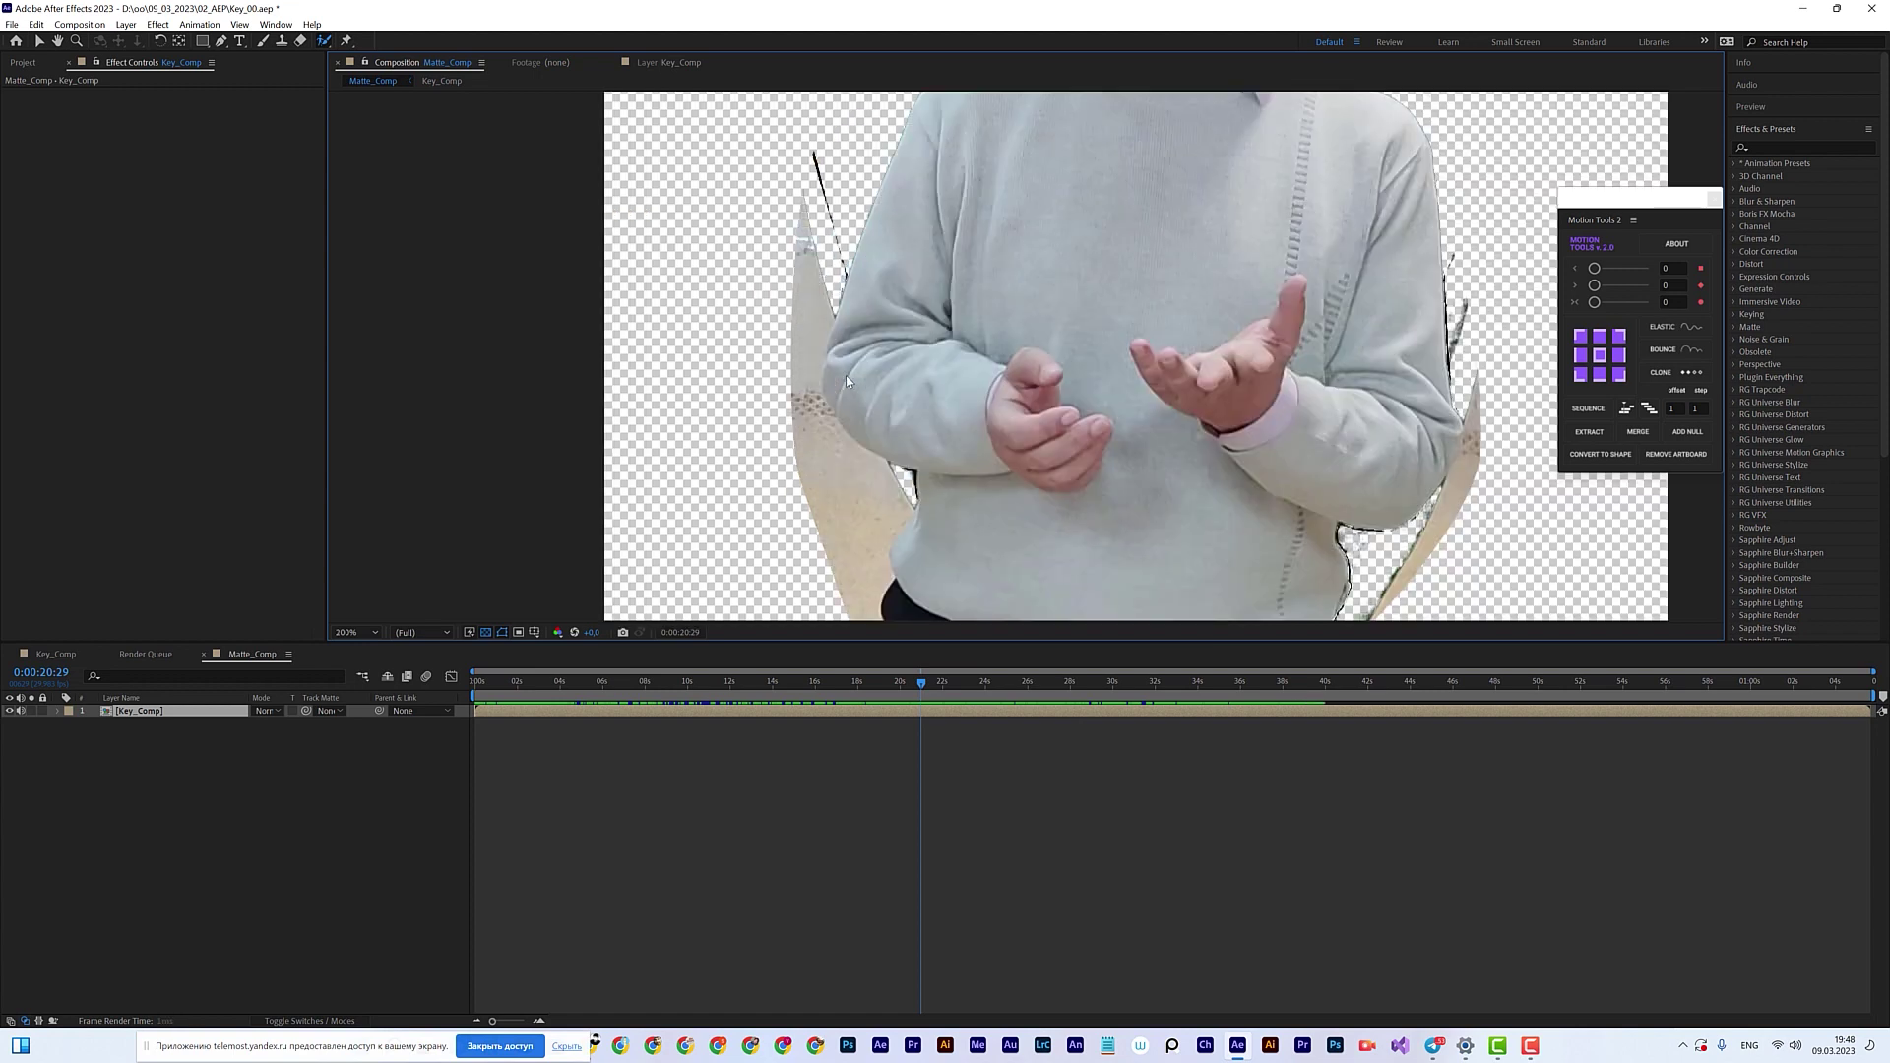
pyautogui.click(221, 41)
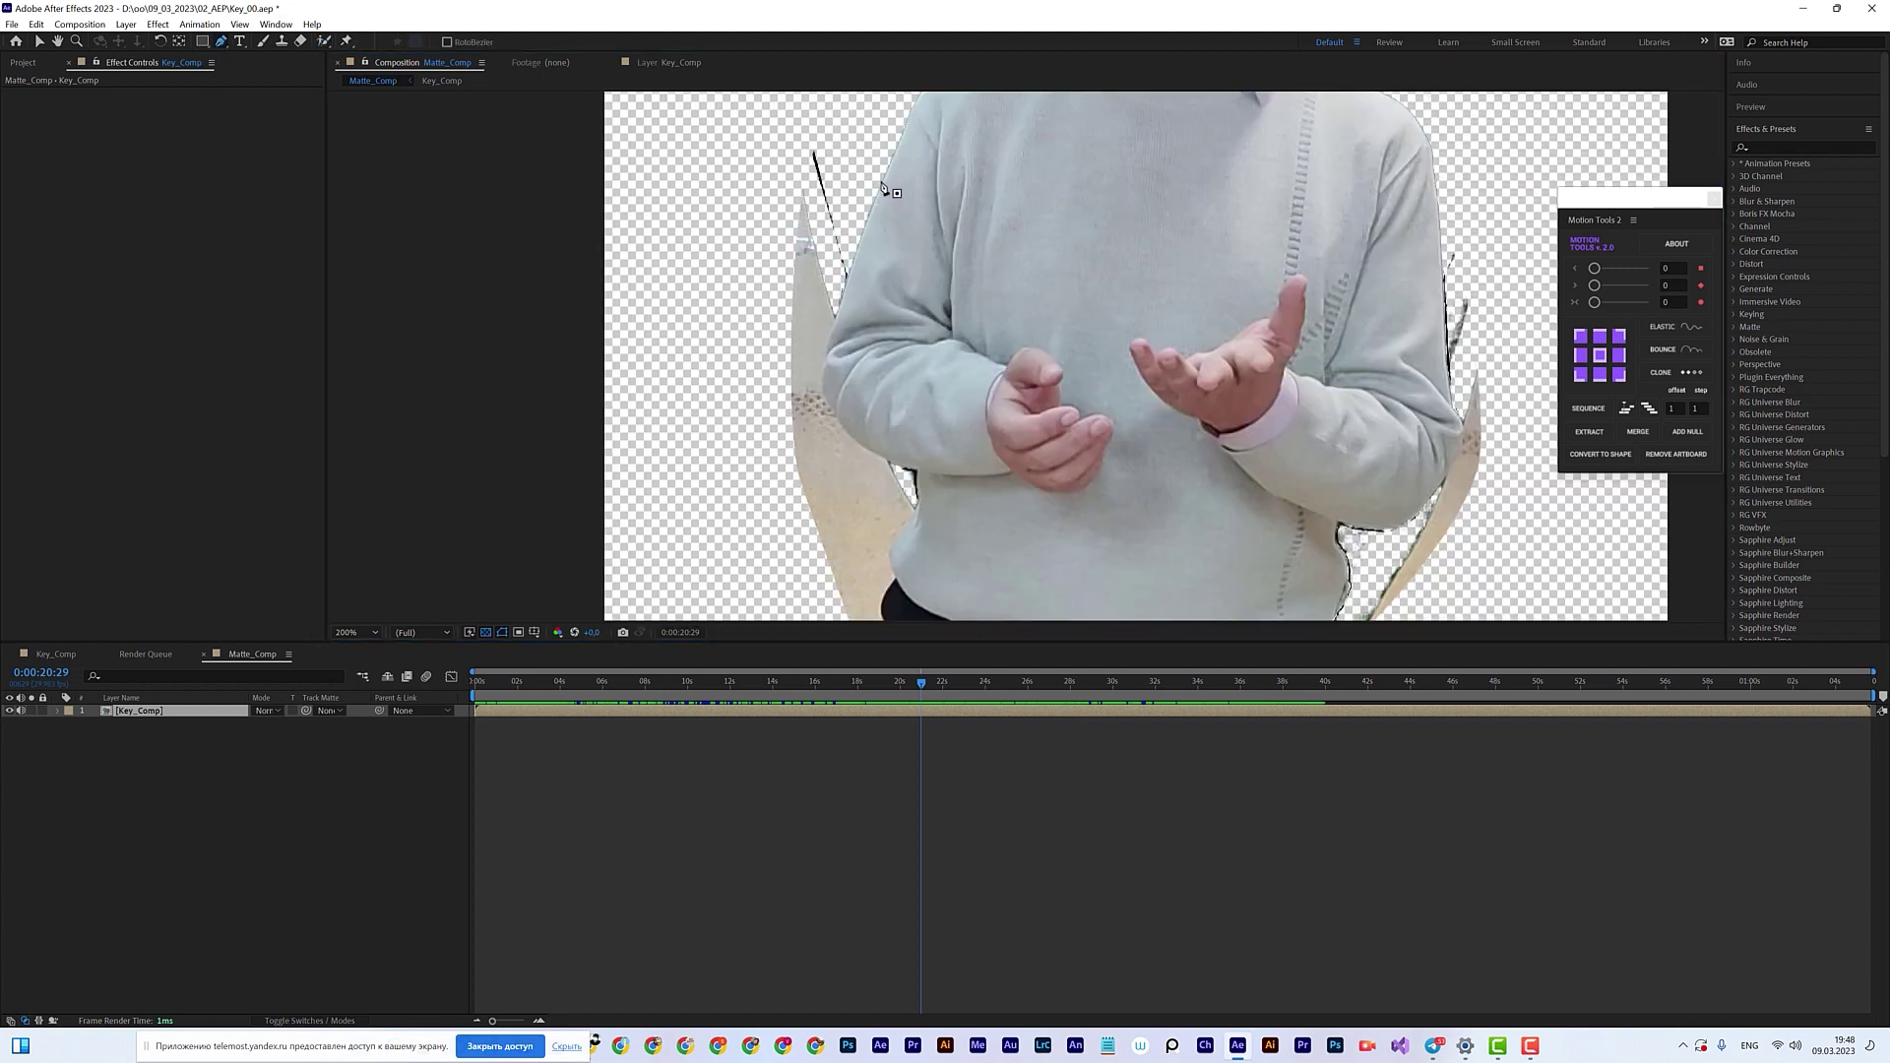
pyautogui.click(881, 182)
pyautogui.click(847, 282)
pyautogui.click(821, 374)
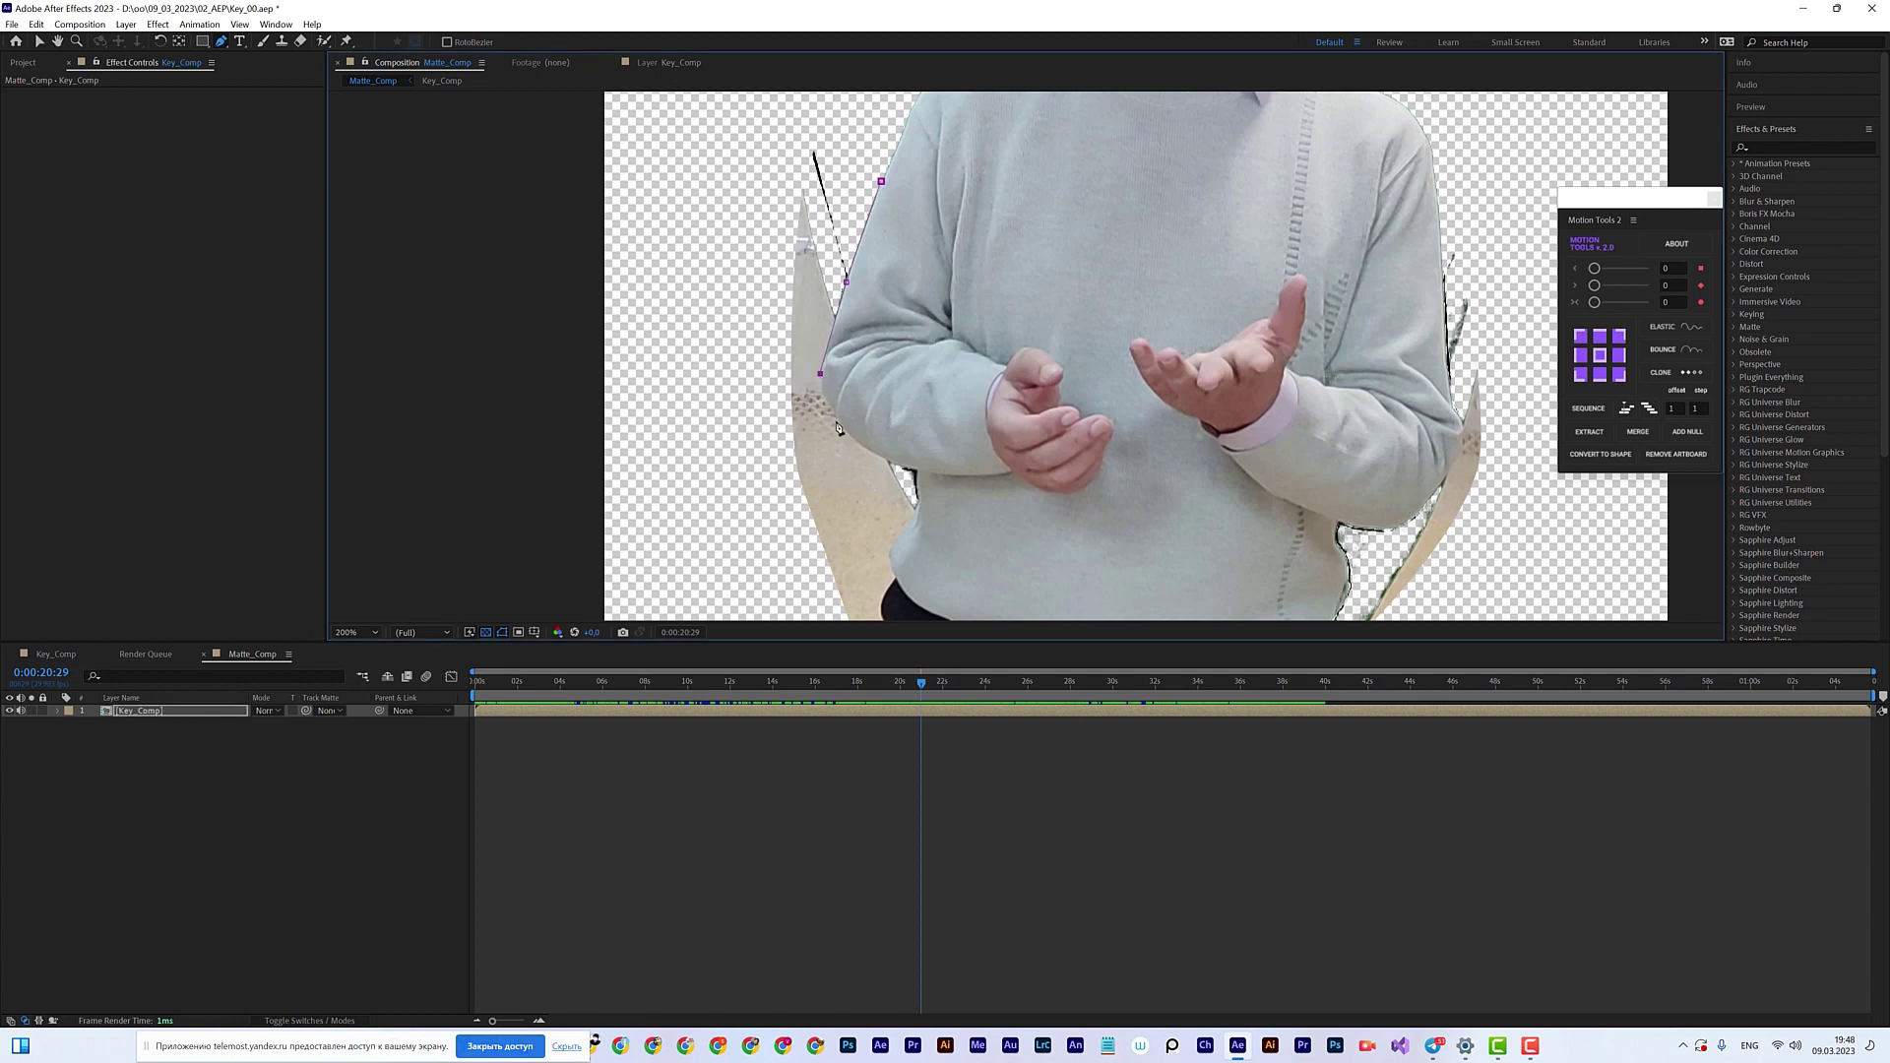
pyautogui.moveTo(820, 374); pyautogui.dragTo(932, 474)
pyautogui.moveTo(990, 363); pyautogui.dragTo(1006, 296)
pyautogui.moveTo(947, 181); pyautogui.dragTo(976, 197)
pyautogui.click(880, 182)
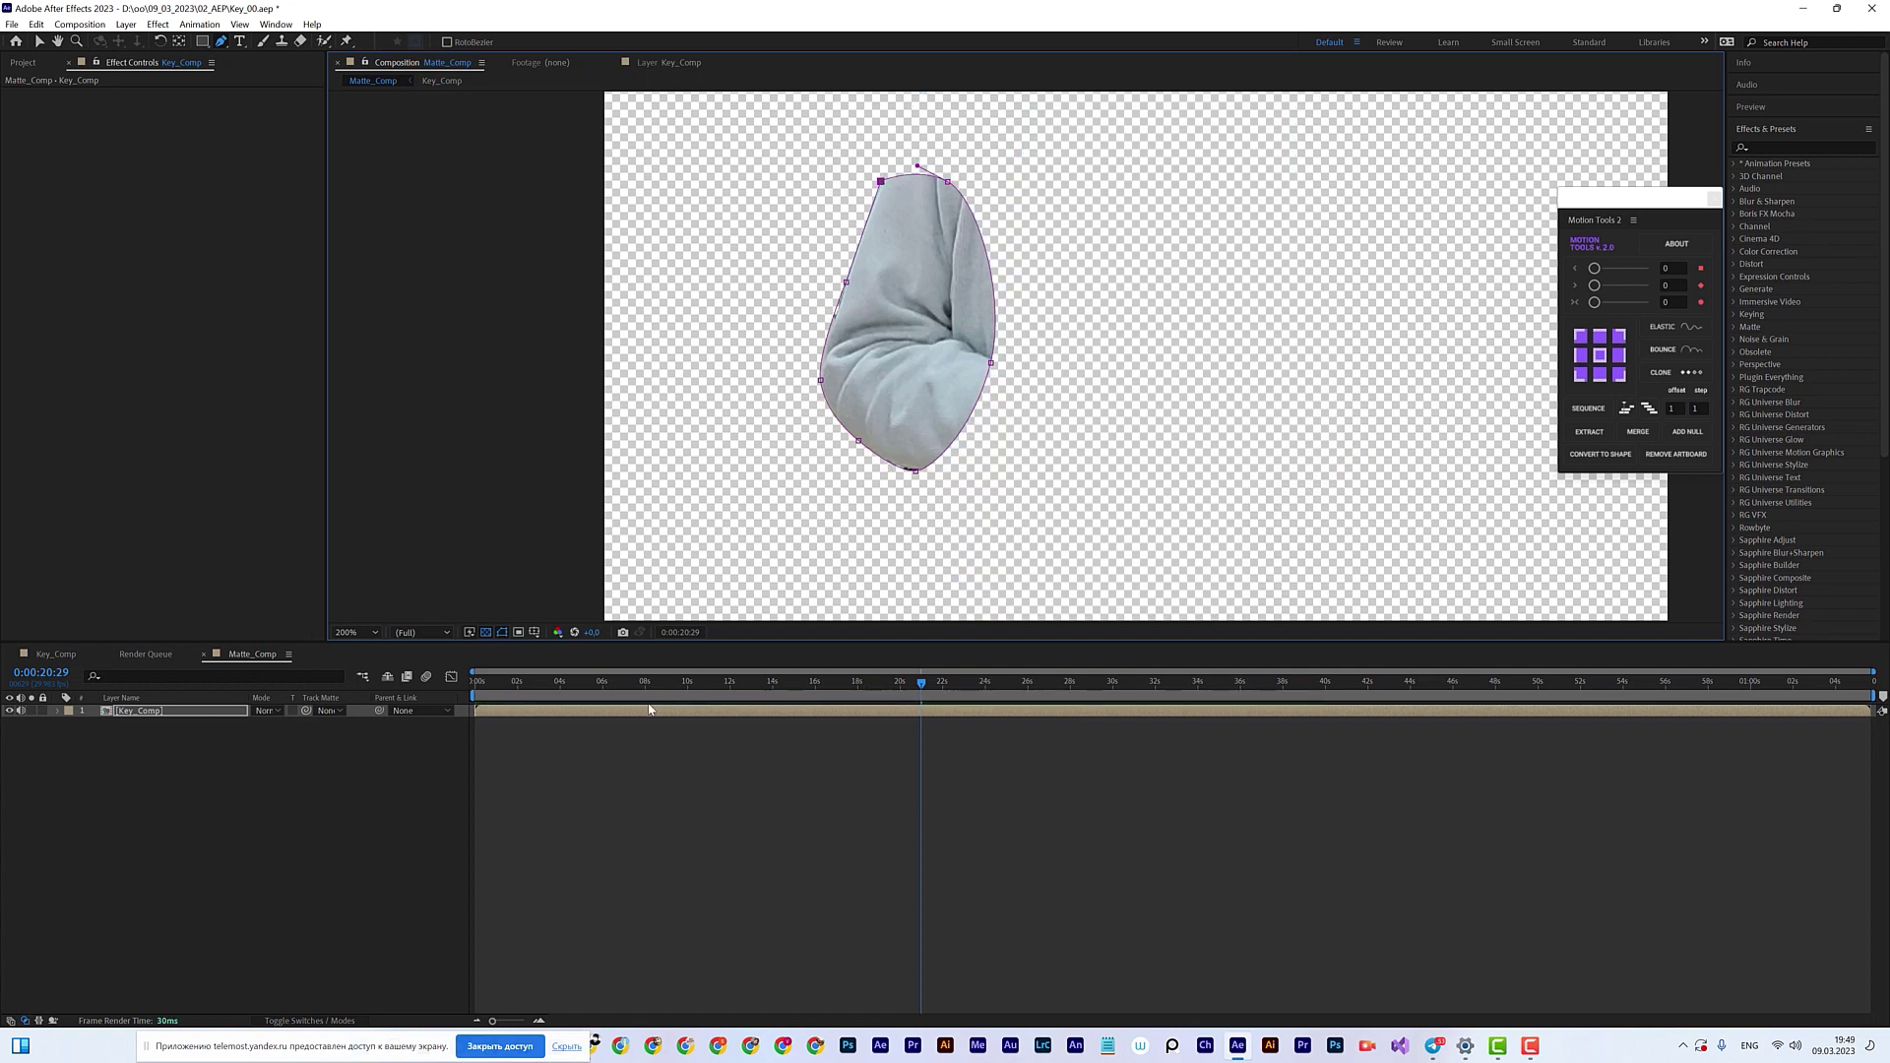
# Step: Duplicate the masked Key_Comp layer, then delete the duplicate
pyautogui.click(218, 698)
pyautogui.click(204, 715)
pyautogui.hotkey('ctrl', 'd')
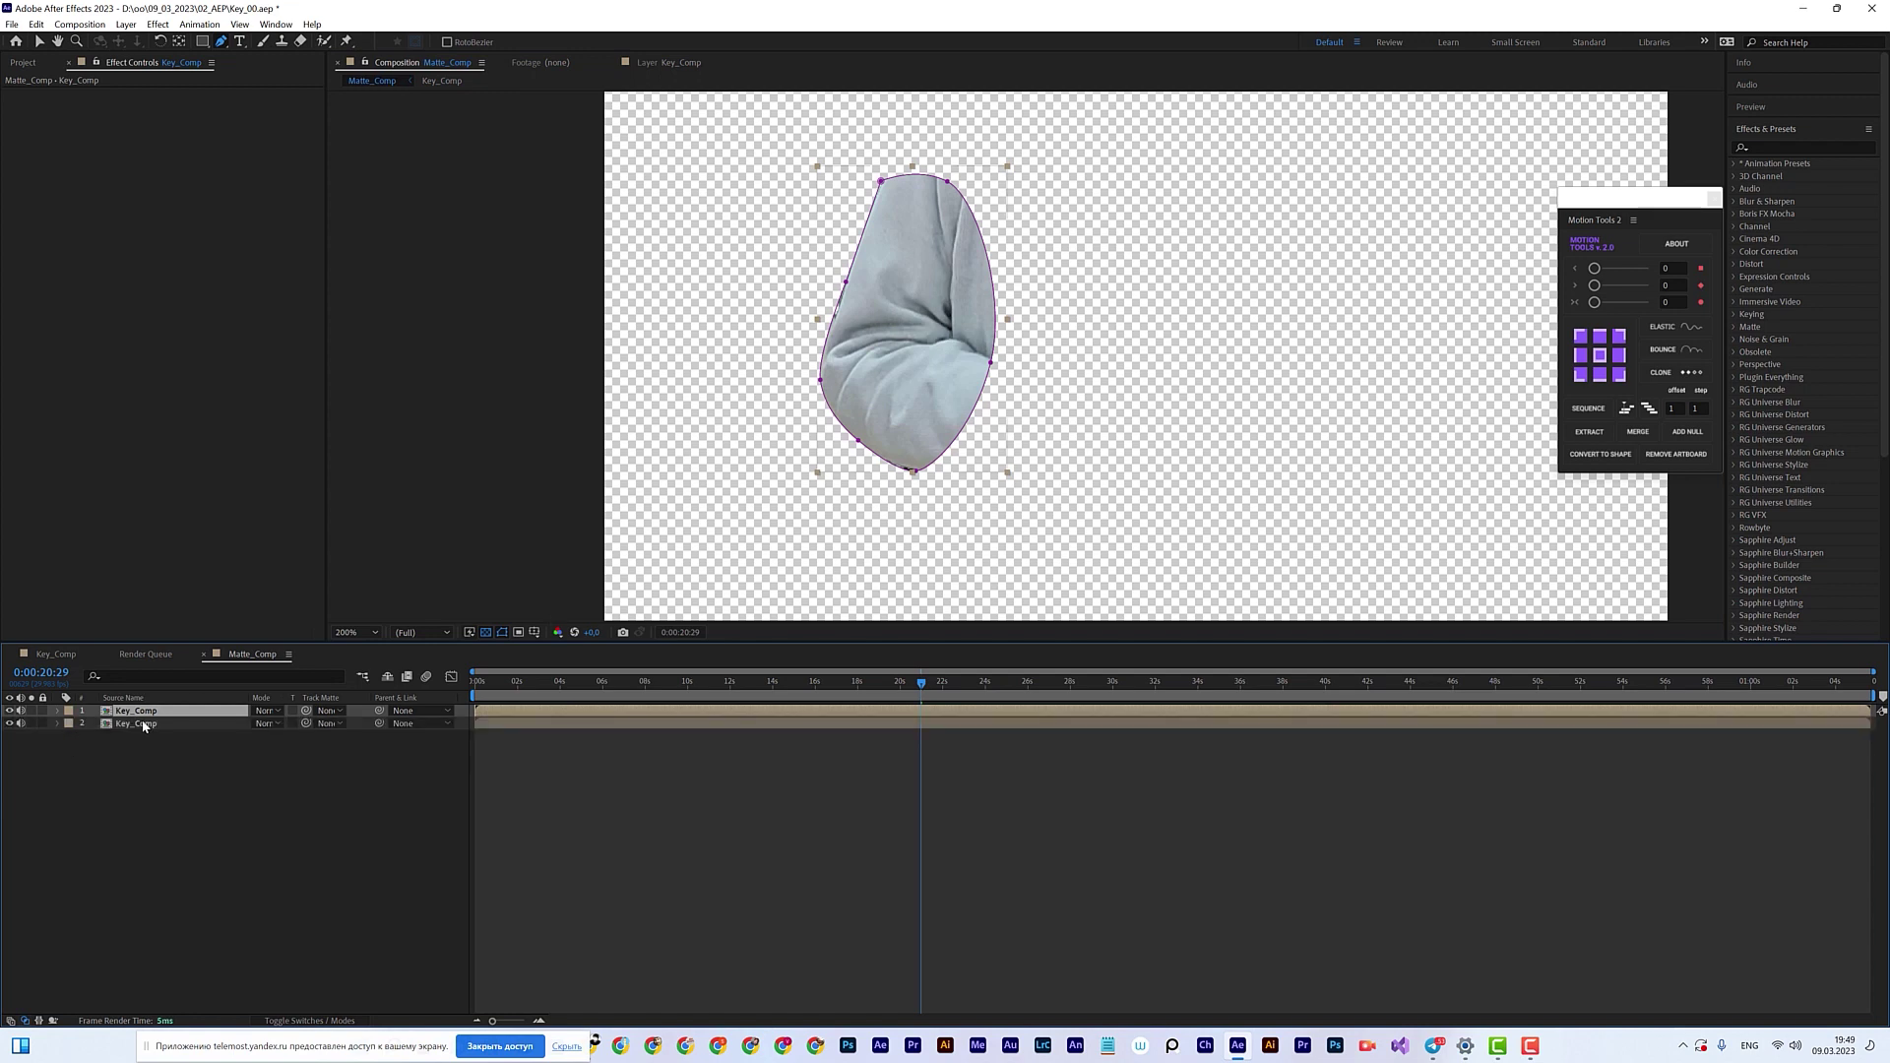
pyautogui.click(45, 43)
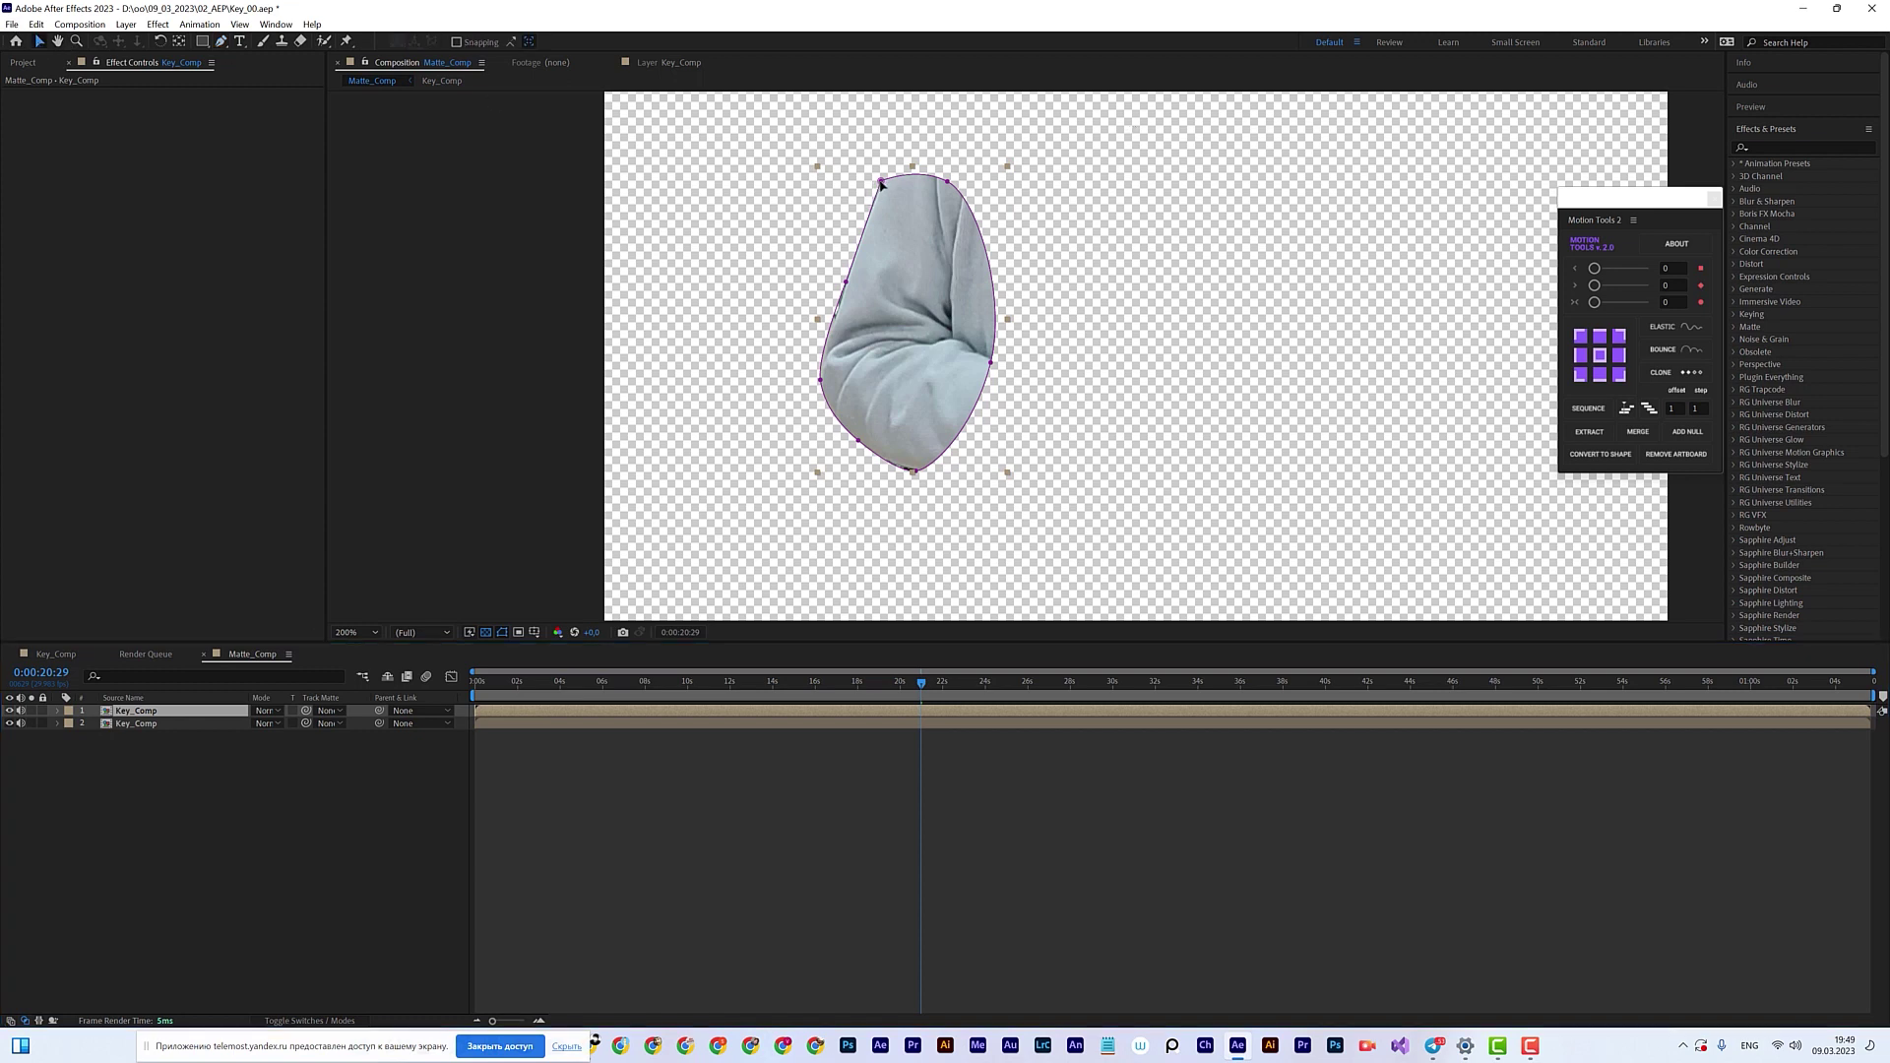
pyautogui.click(122, 849)
pyautogui.click(159, 713)
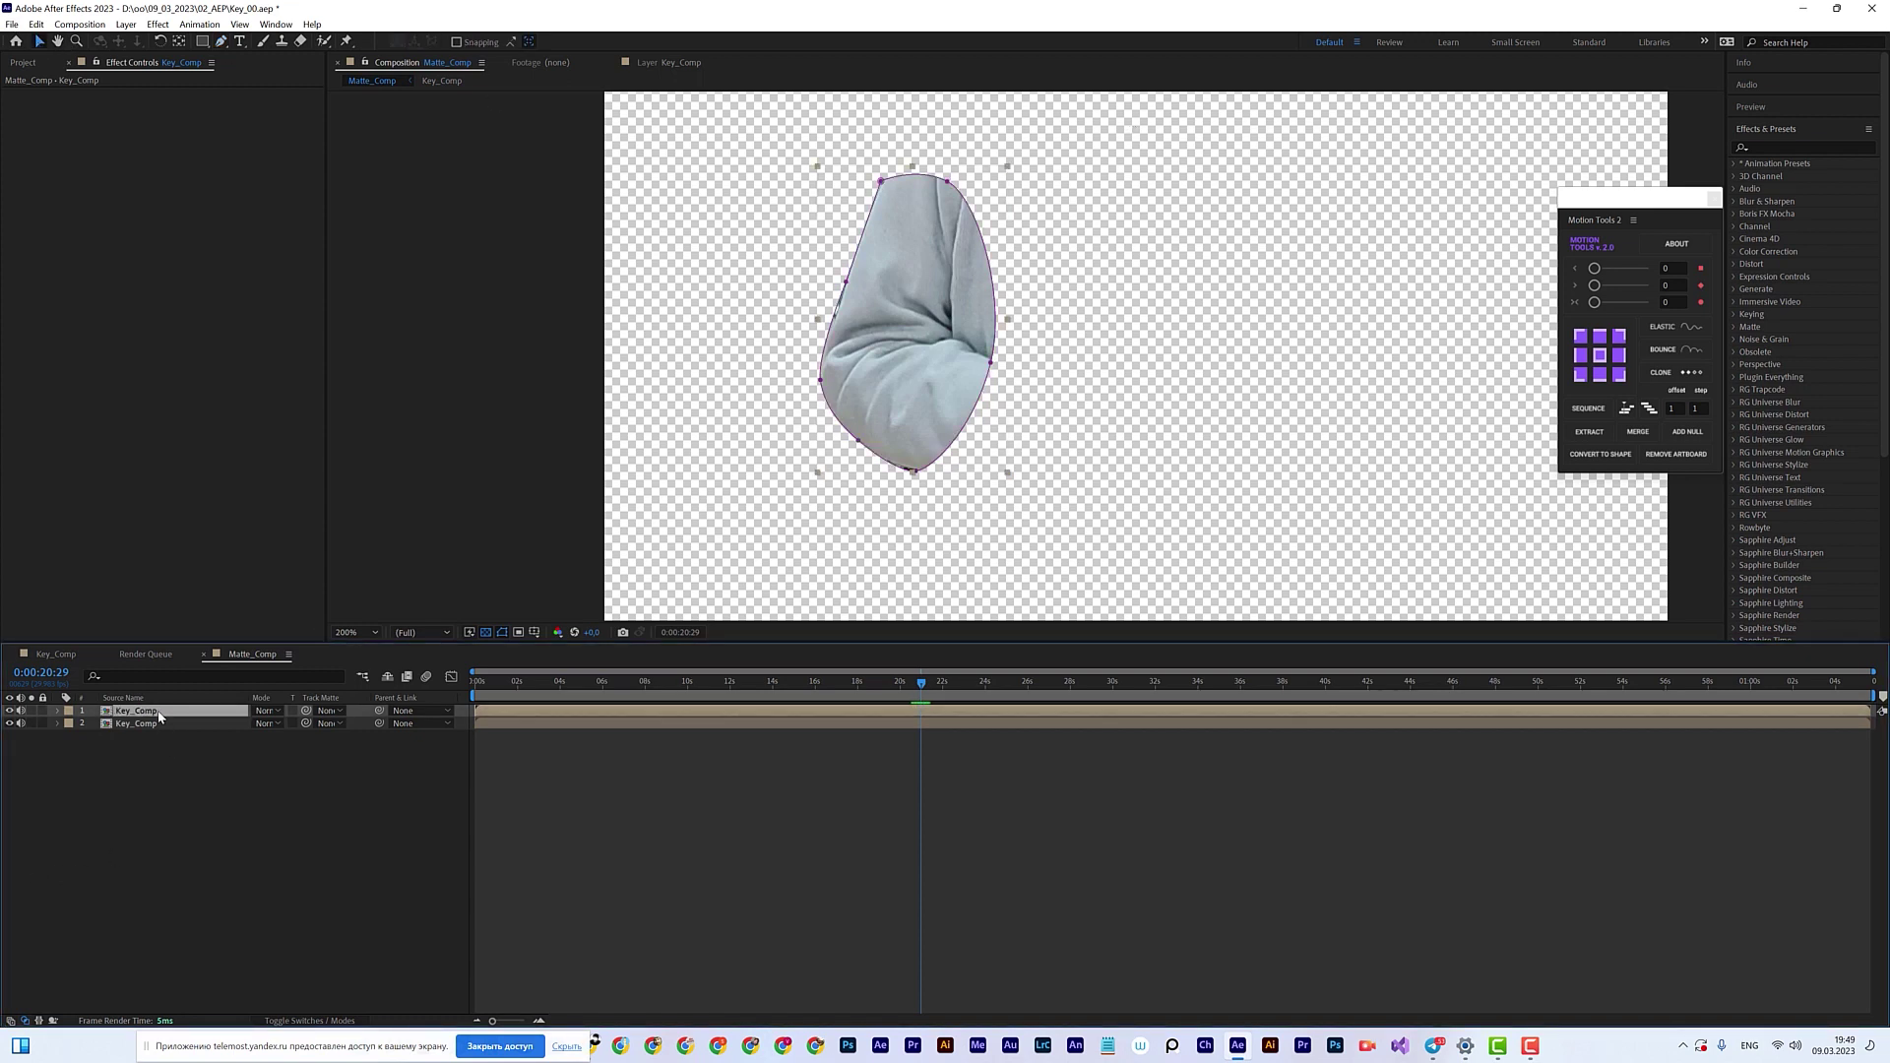
pyautogui.press('Delete')
# Step: Delete the sleeve mask from the Key_Comp layer to bring the whole keyed figure back
pyautogui.hotkey('ctrl', 'a')
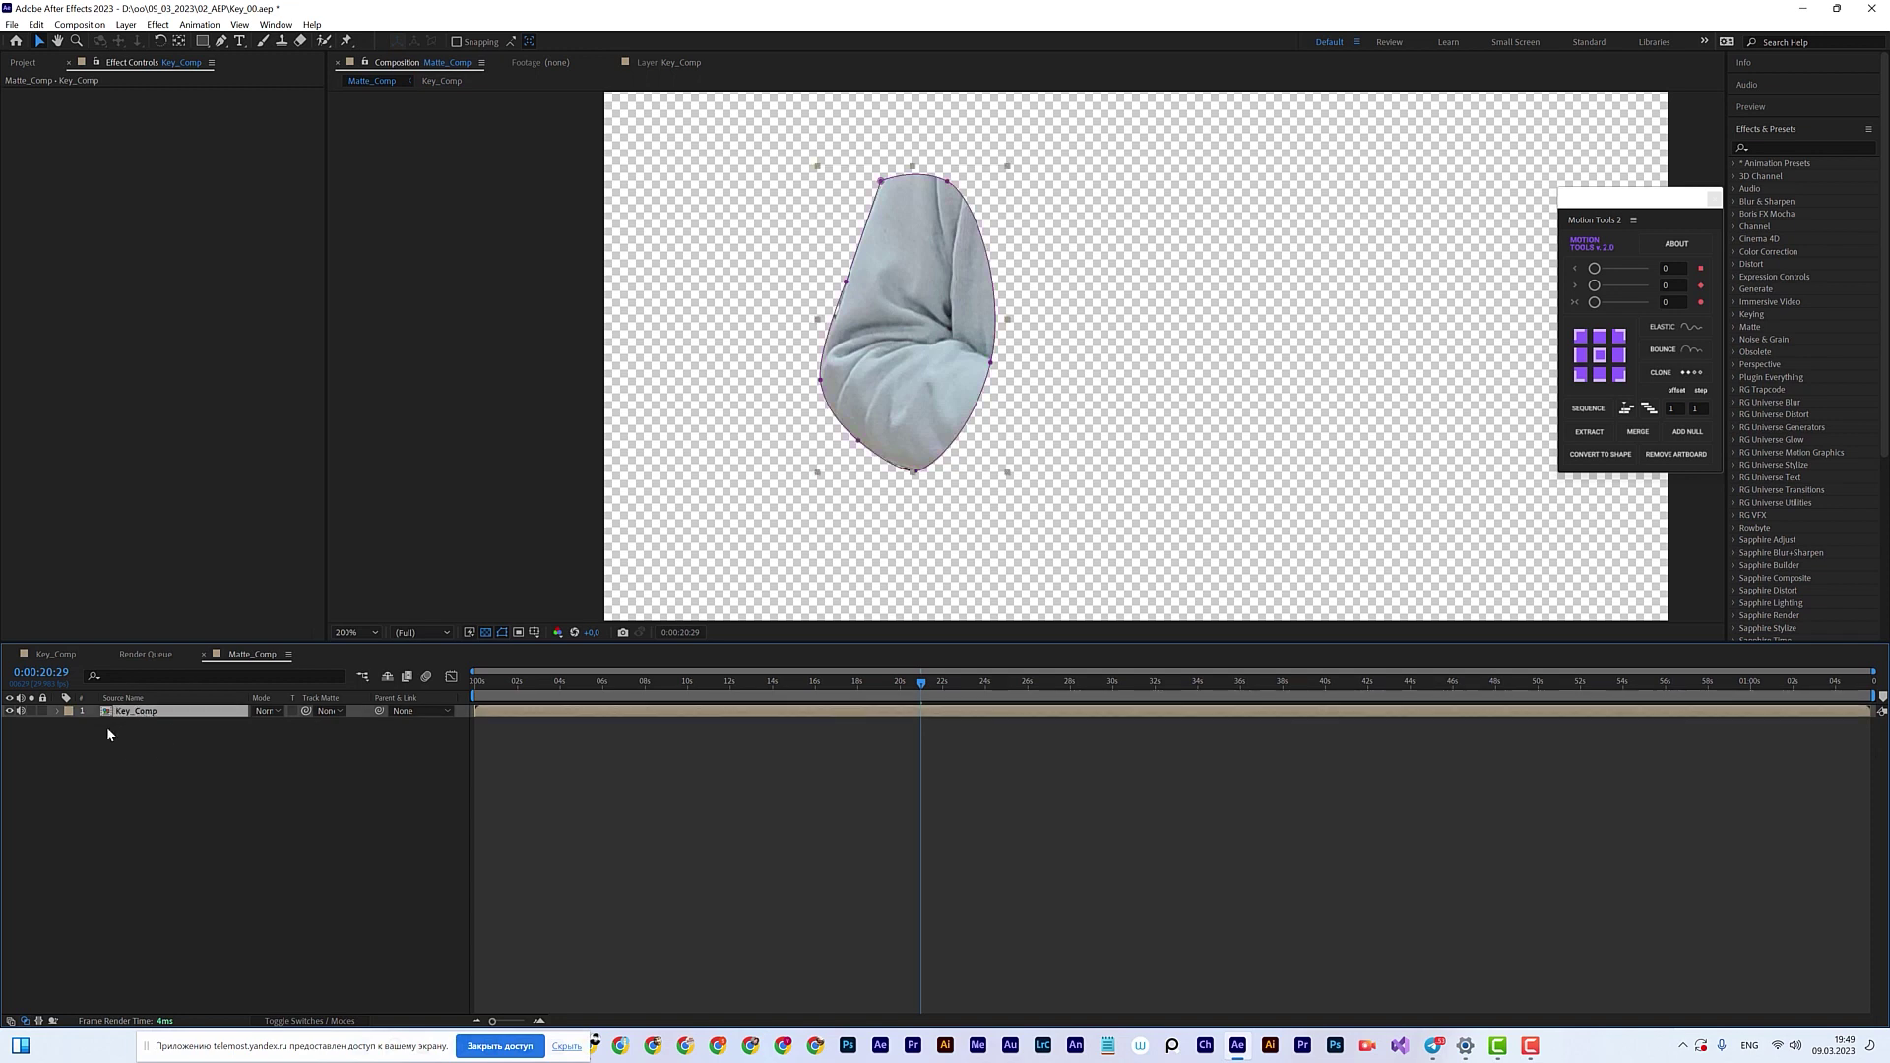
pyautogui.click(56, 711)
pyautogui.click(111, 745)
pyautogui.click(159, 768)
pyautogui.click(116, 738)
pyautogui.press('Delete')
pyautogui.press('Delete')
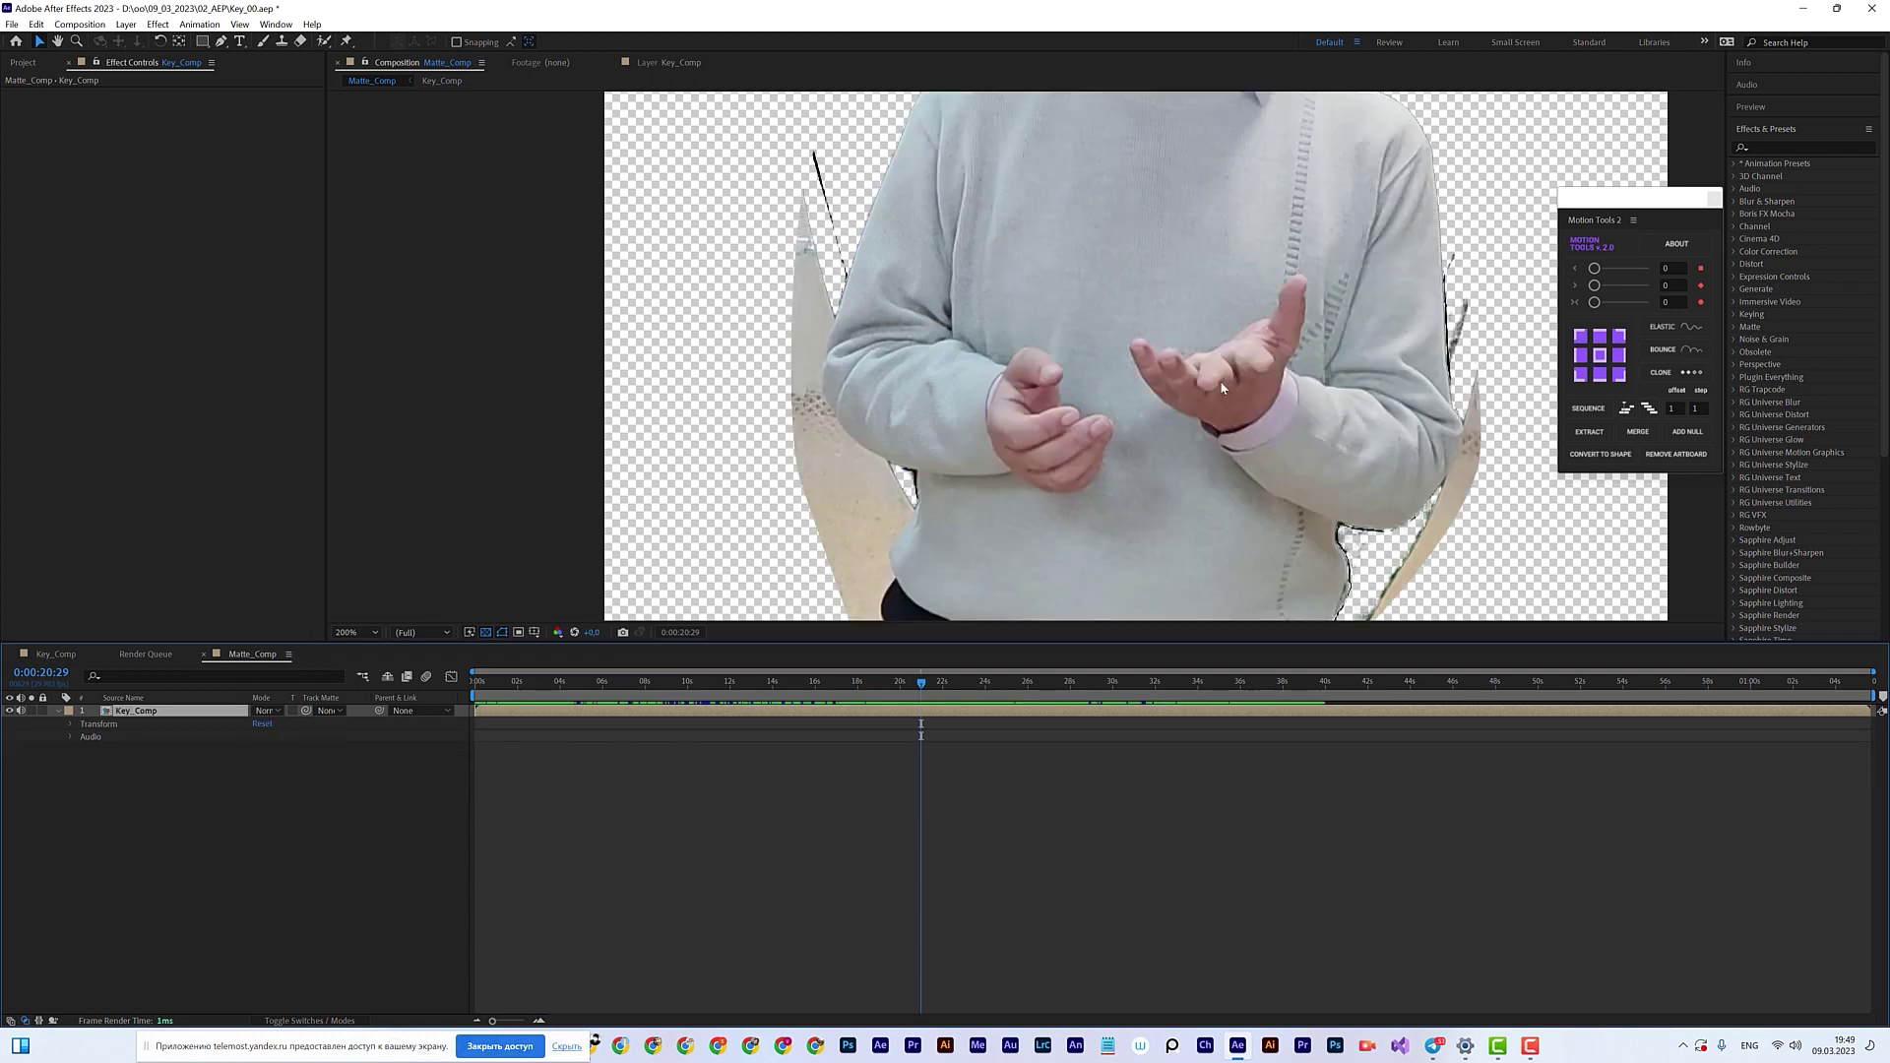
pyautogui.scroll(-4, 1183, 391)
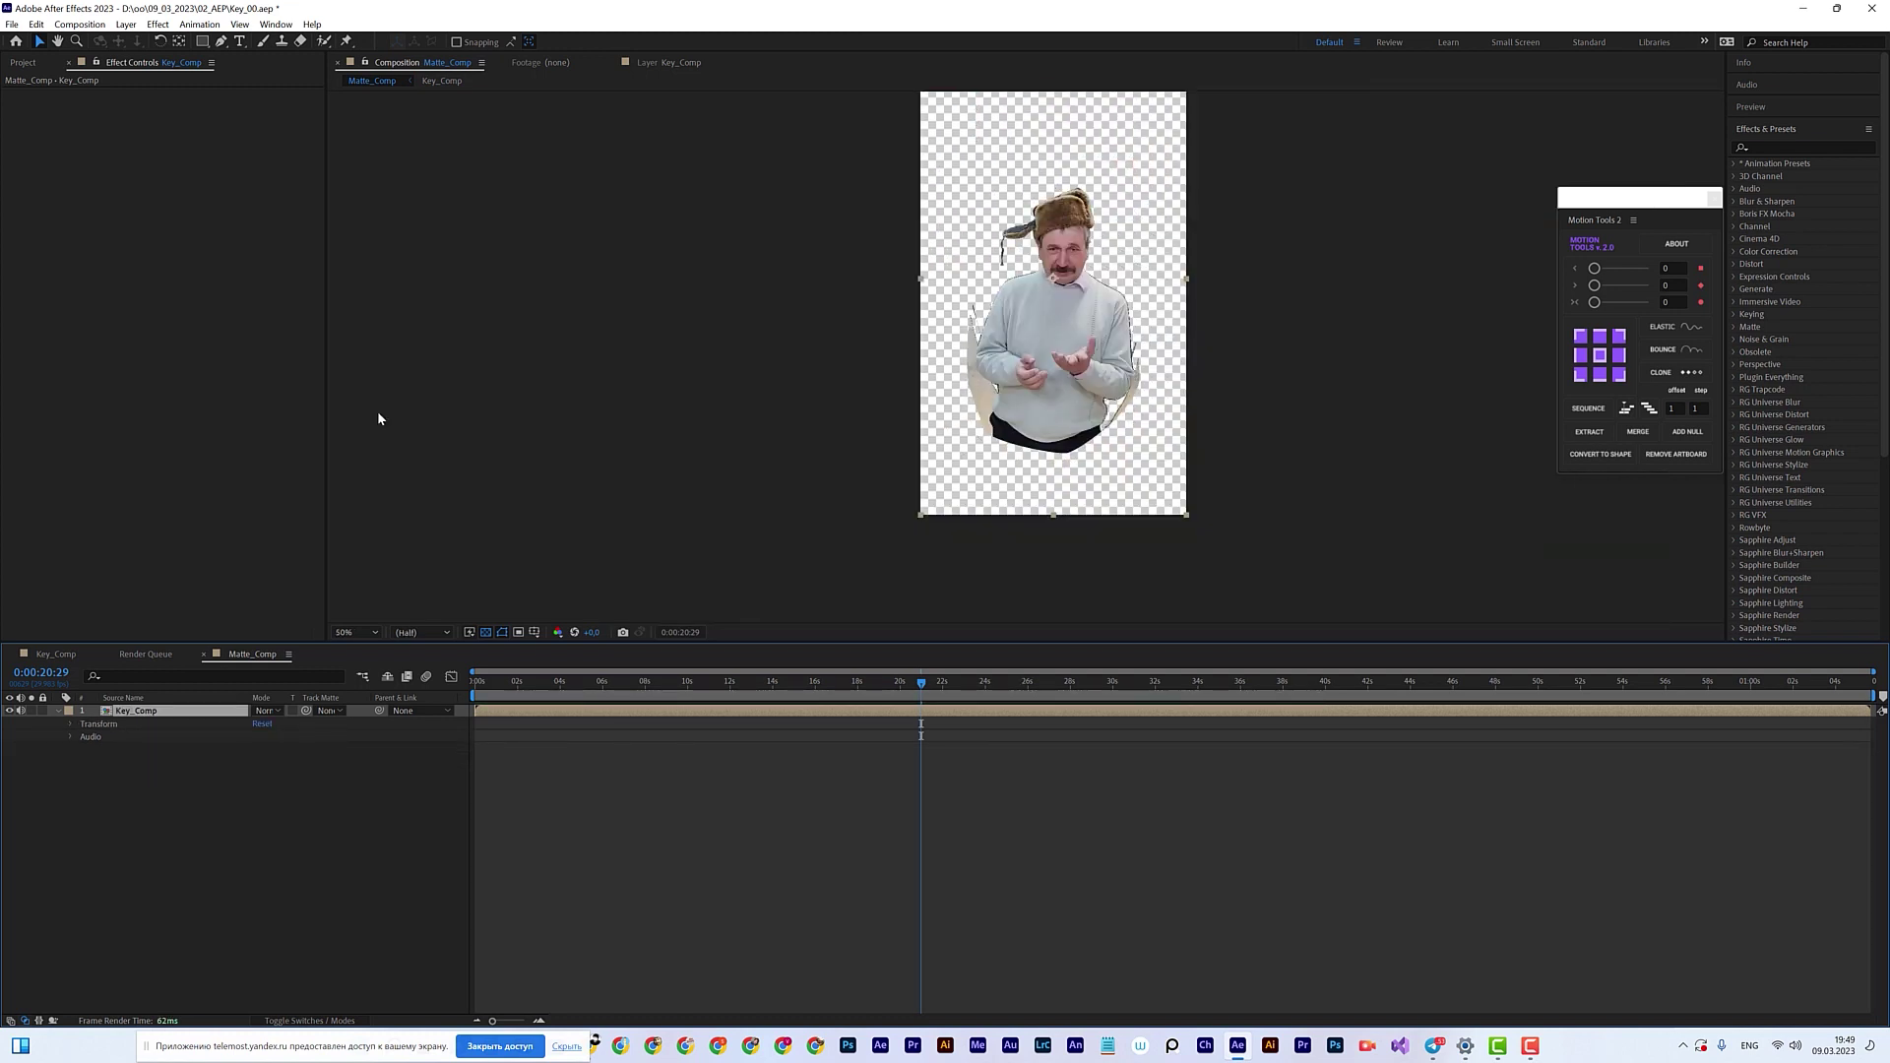
# Step: Switch to the archive folder in File Explorer and preview VID_20230301_135545.mp4 and VID_20230301_135705.mp4 in the media player
pyautogui.click(23, 63)
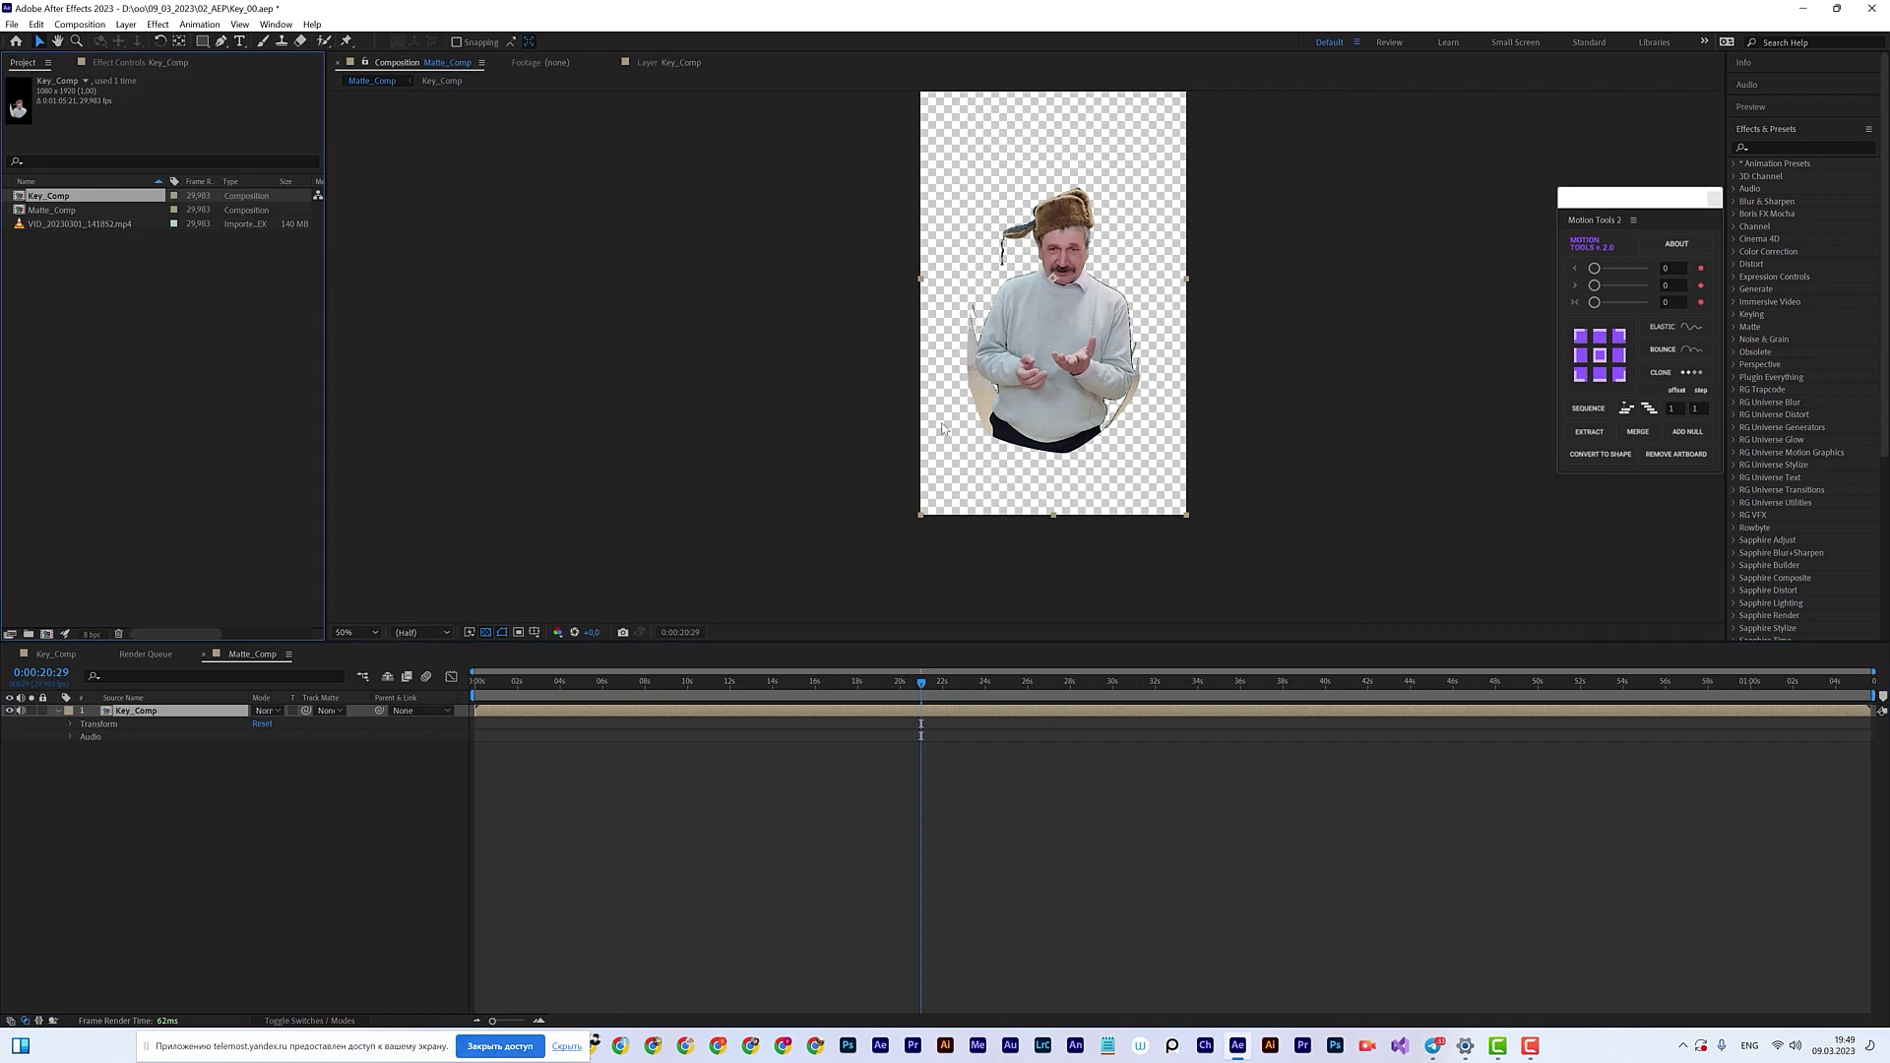
pyautogui.hotkey('alt', 'Tab')
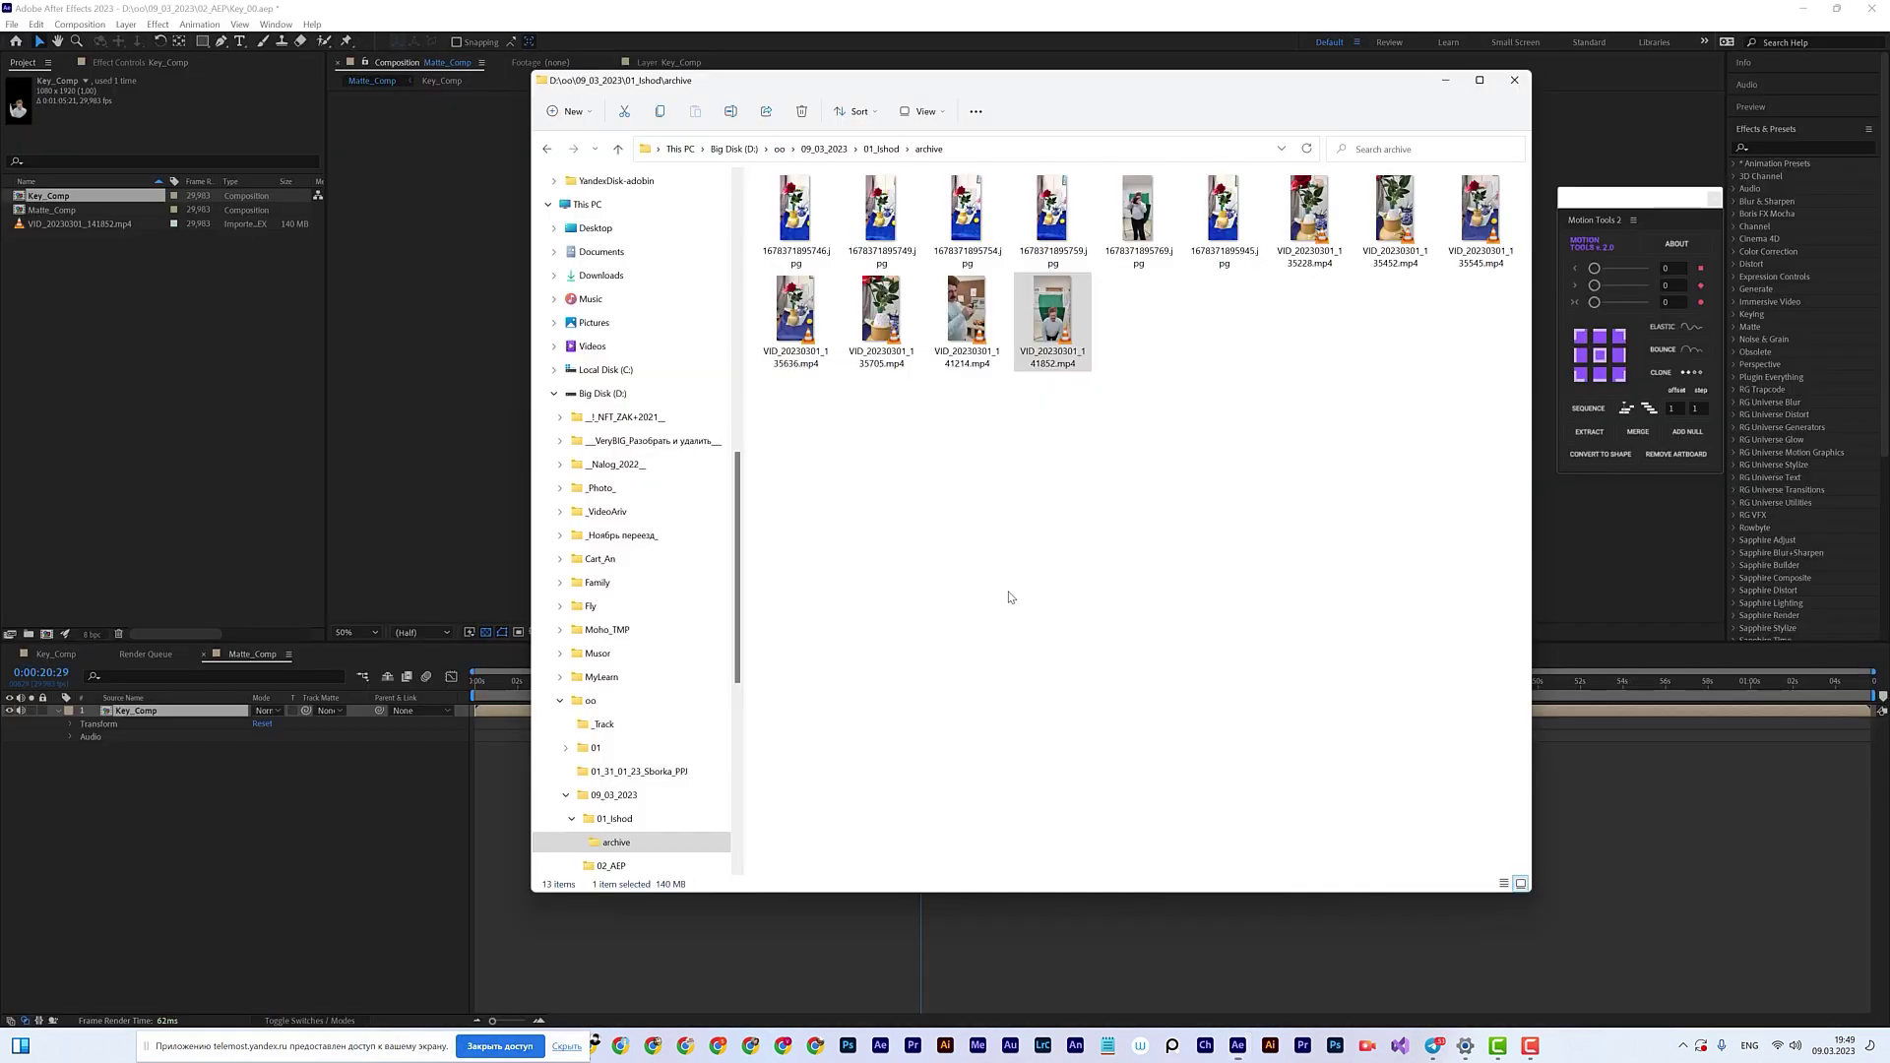
pyautogui.click(921, 579)
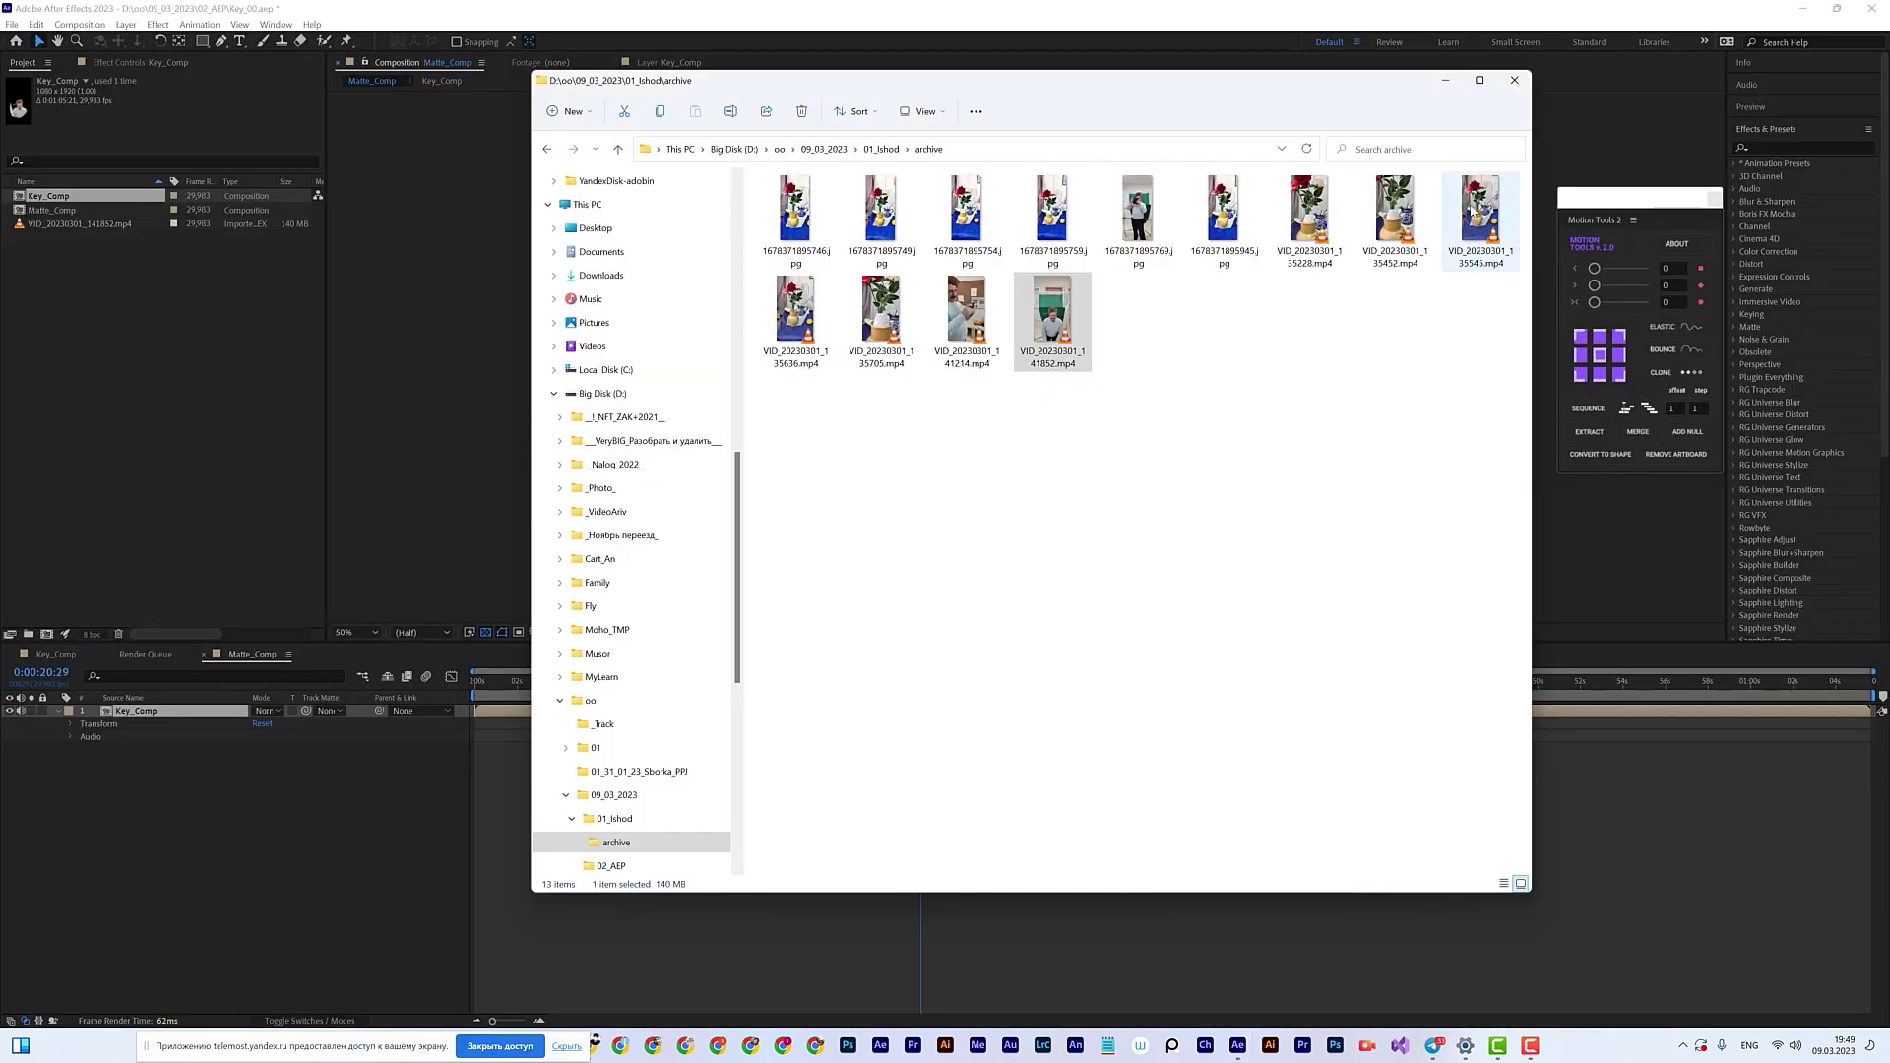
pyautogui.doubleClick(1472, 209)
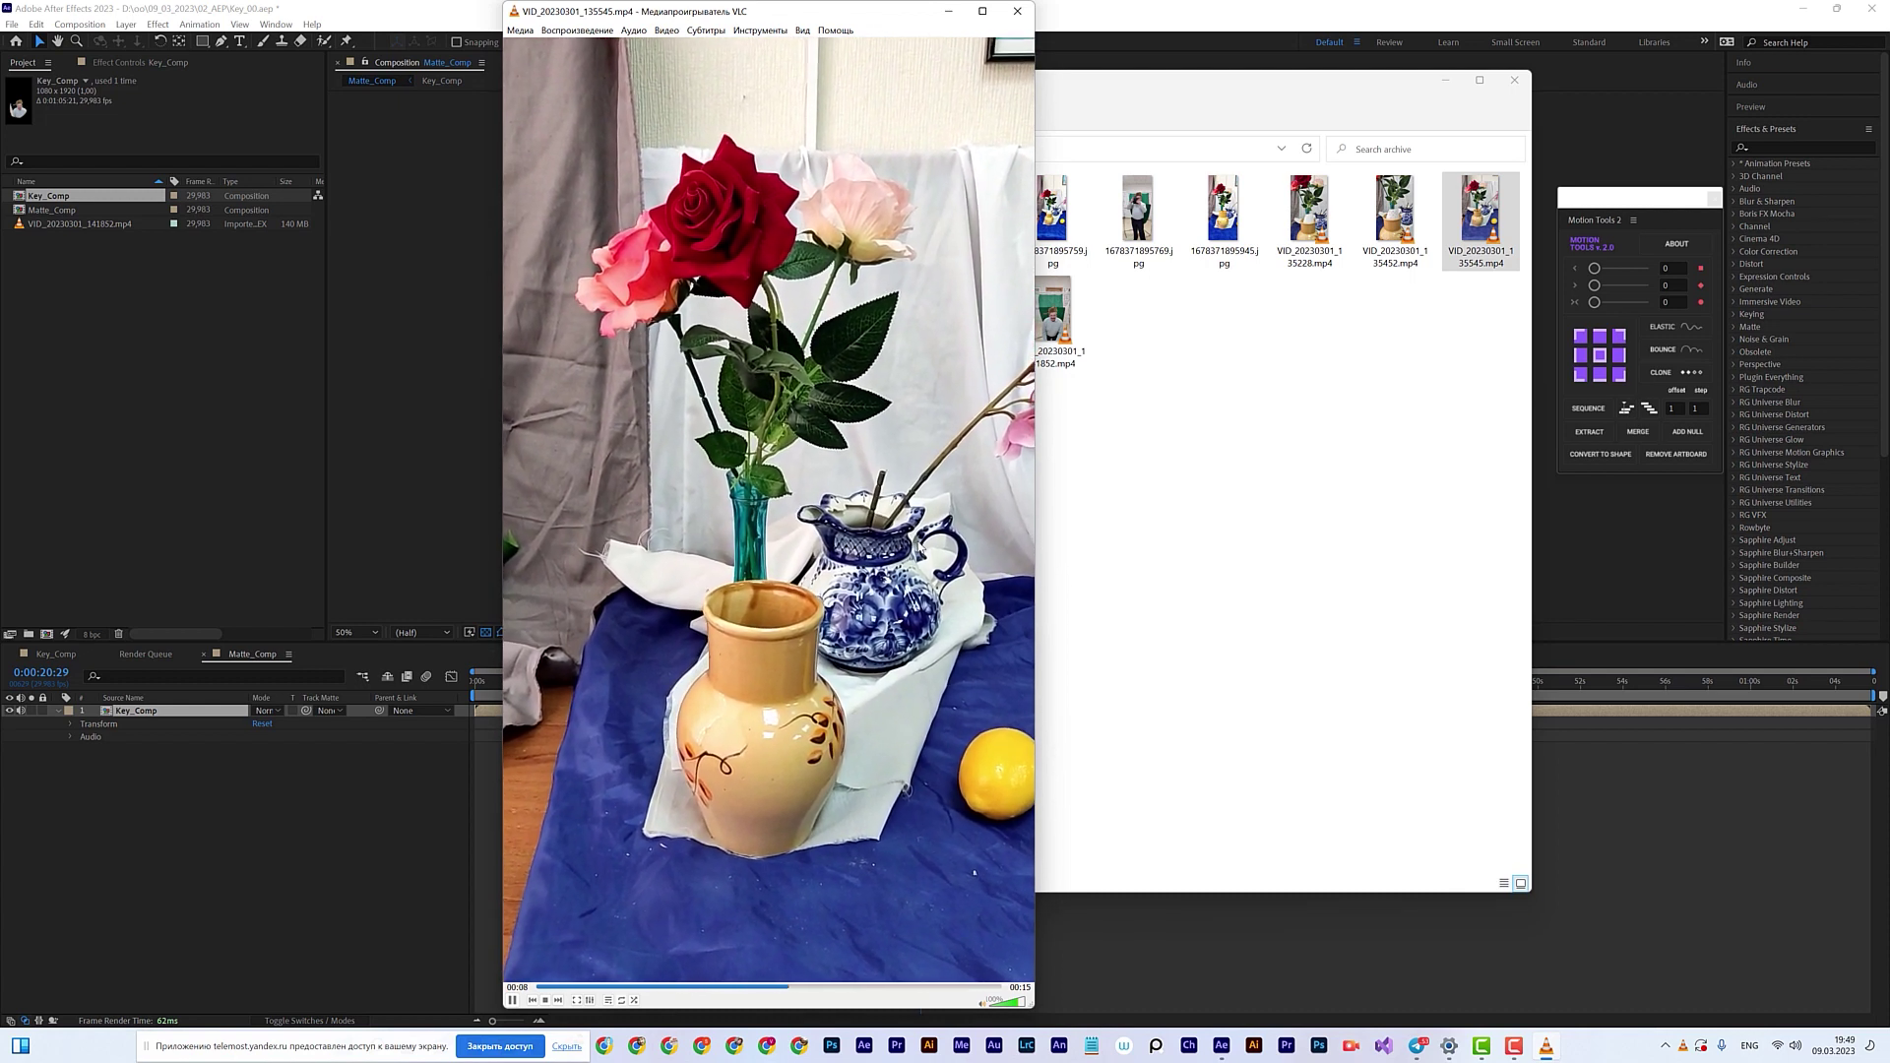
pyautogui.click(1018, 13)
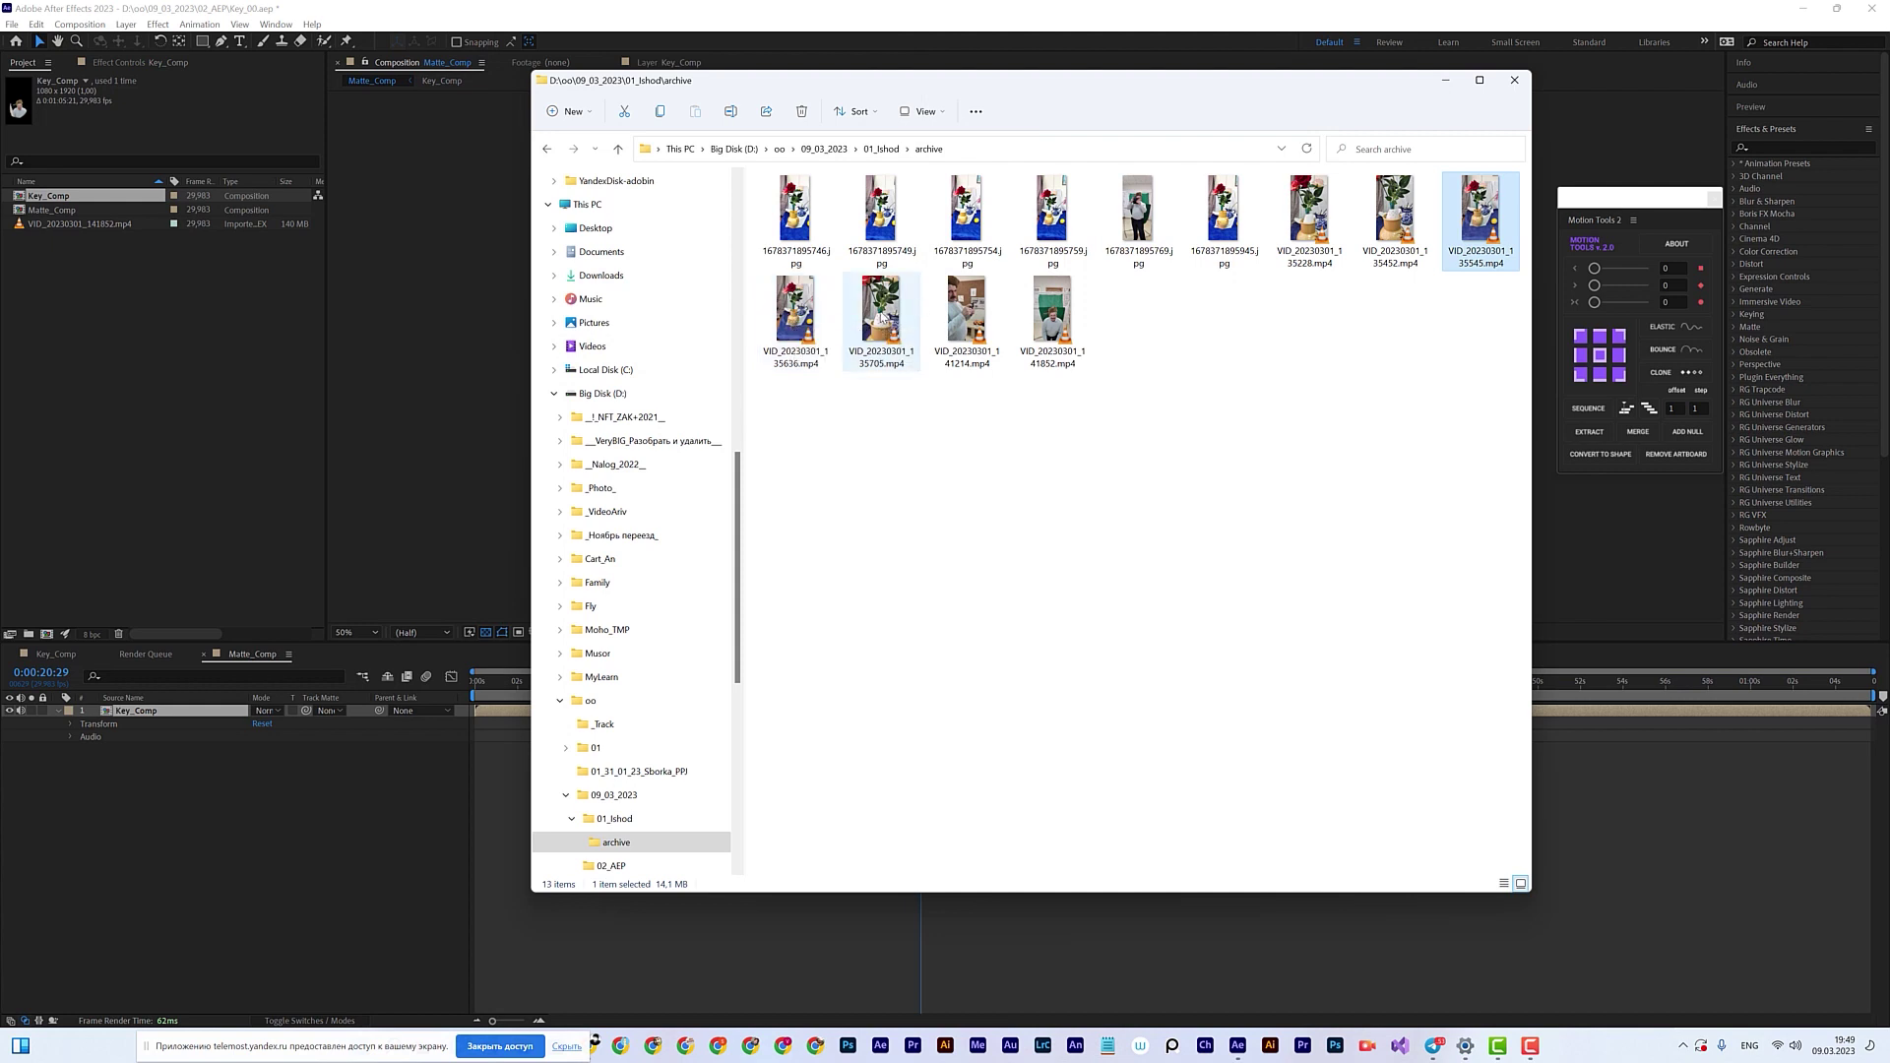
pyautogui.doubleClick(882, 320)
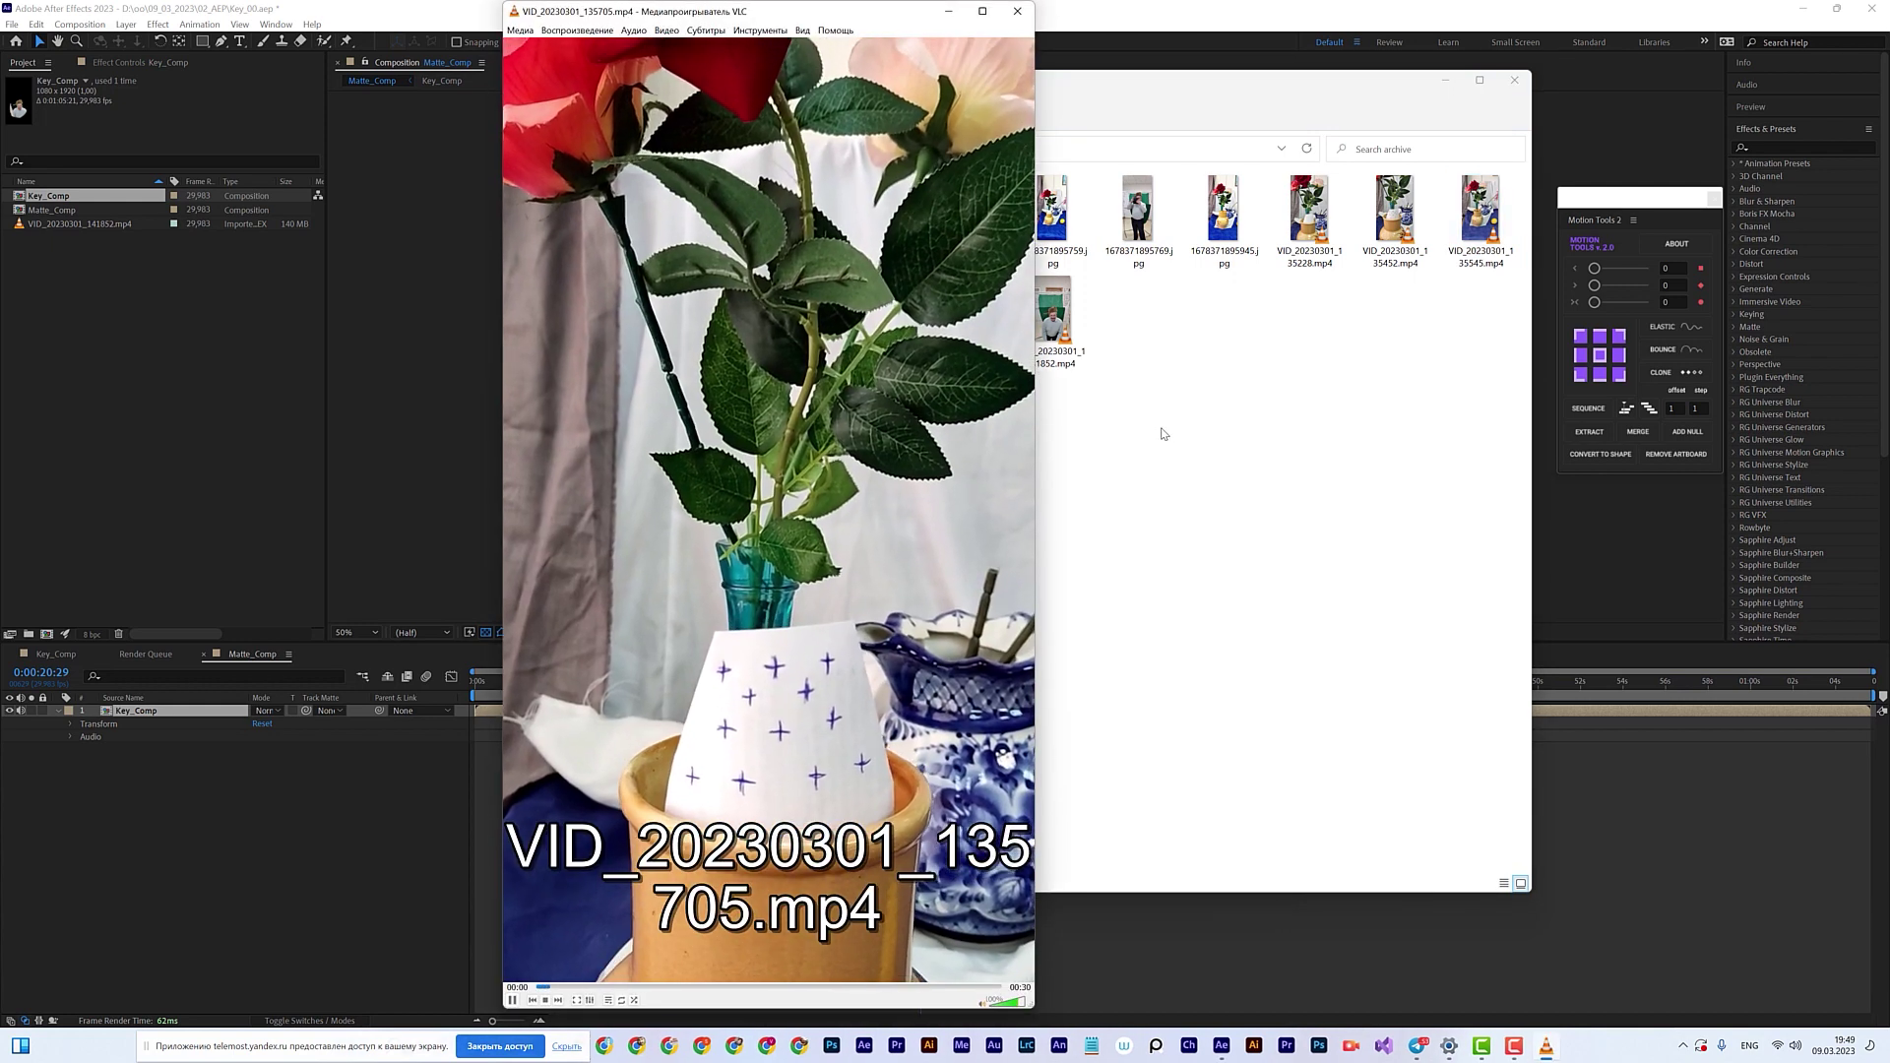
pyautogui.click(1018, 12)
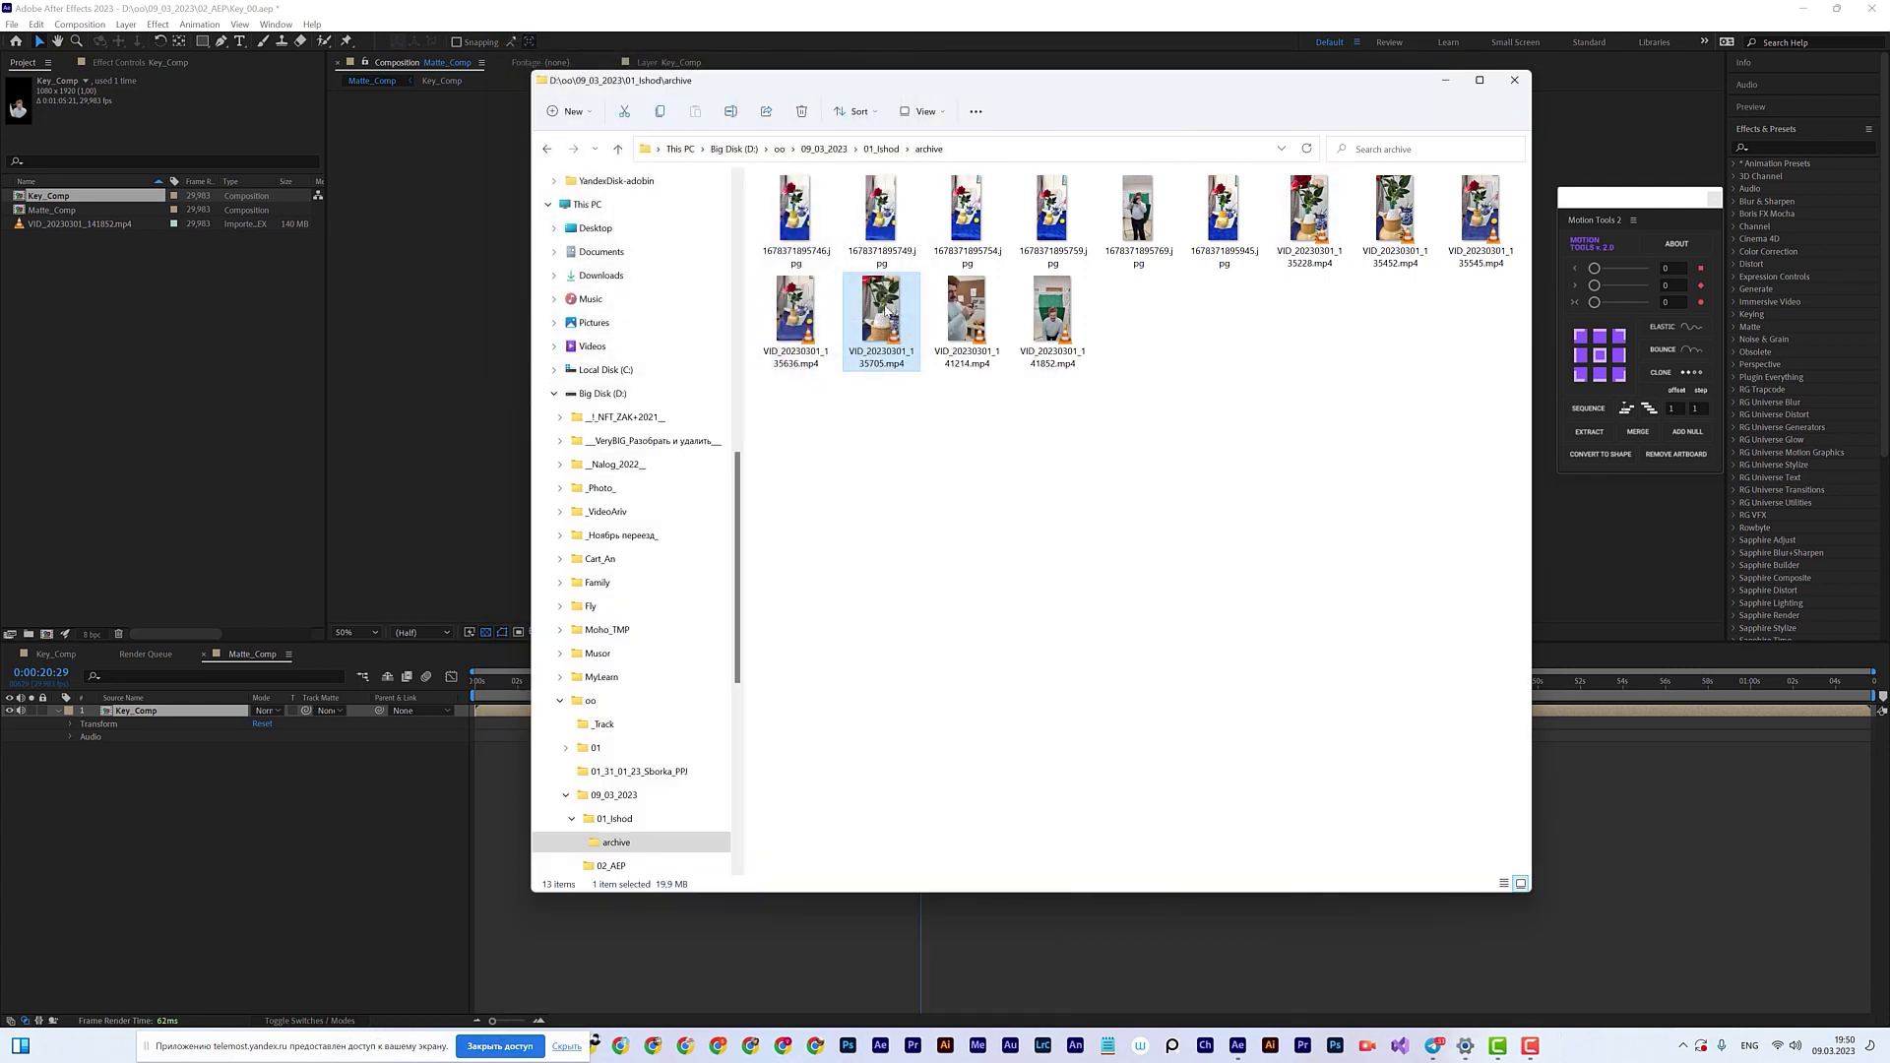
# Step: Import VID_20230301_135705.mp4 from the archive folder into the After Effects project and create a new composition from it
pyautogui.moveTo(886, 309); pyautogui.dragTo(131, 387)
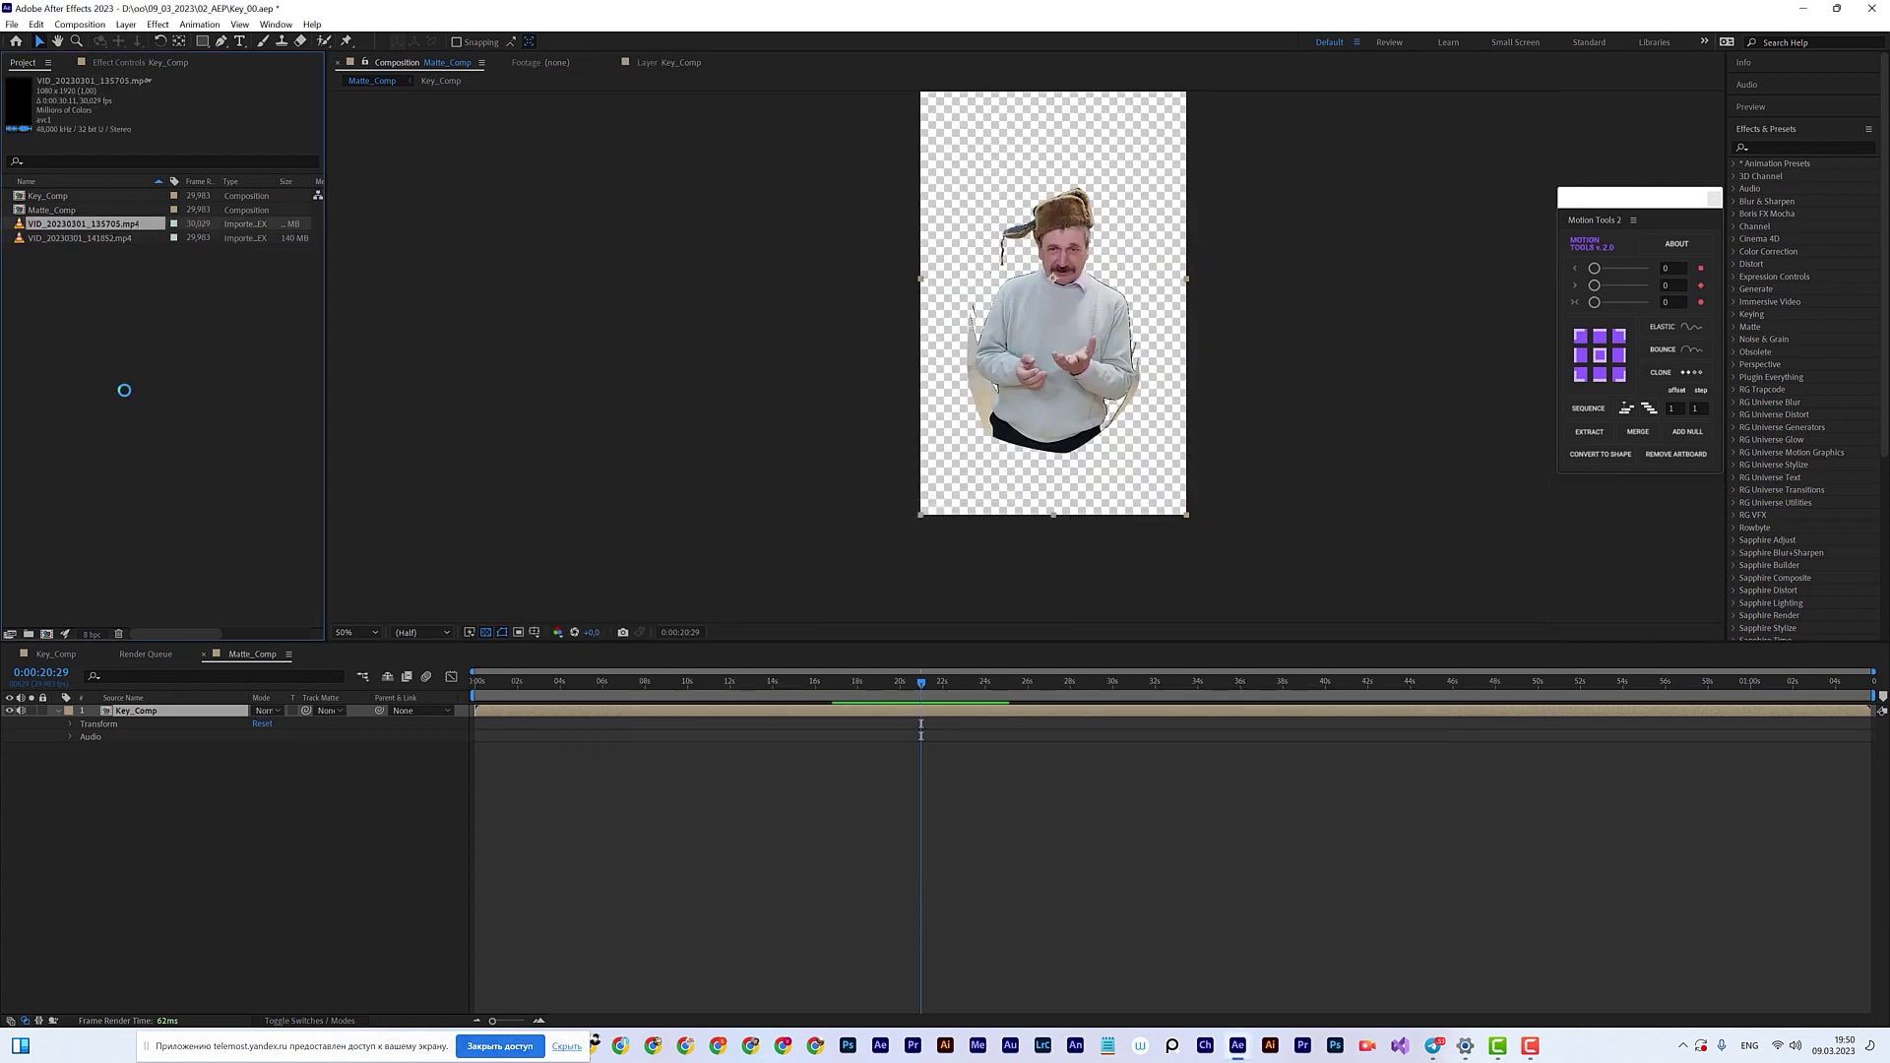
pyautogui.moveTo(81, 231); pyautogui.dragTo(47, 636)
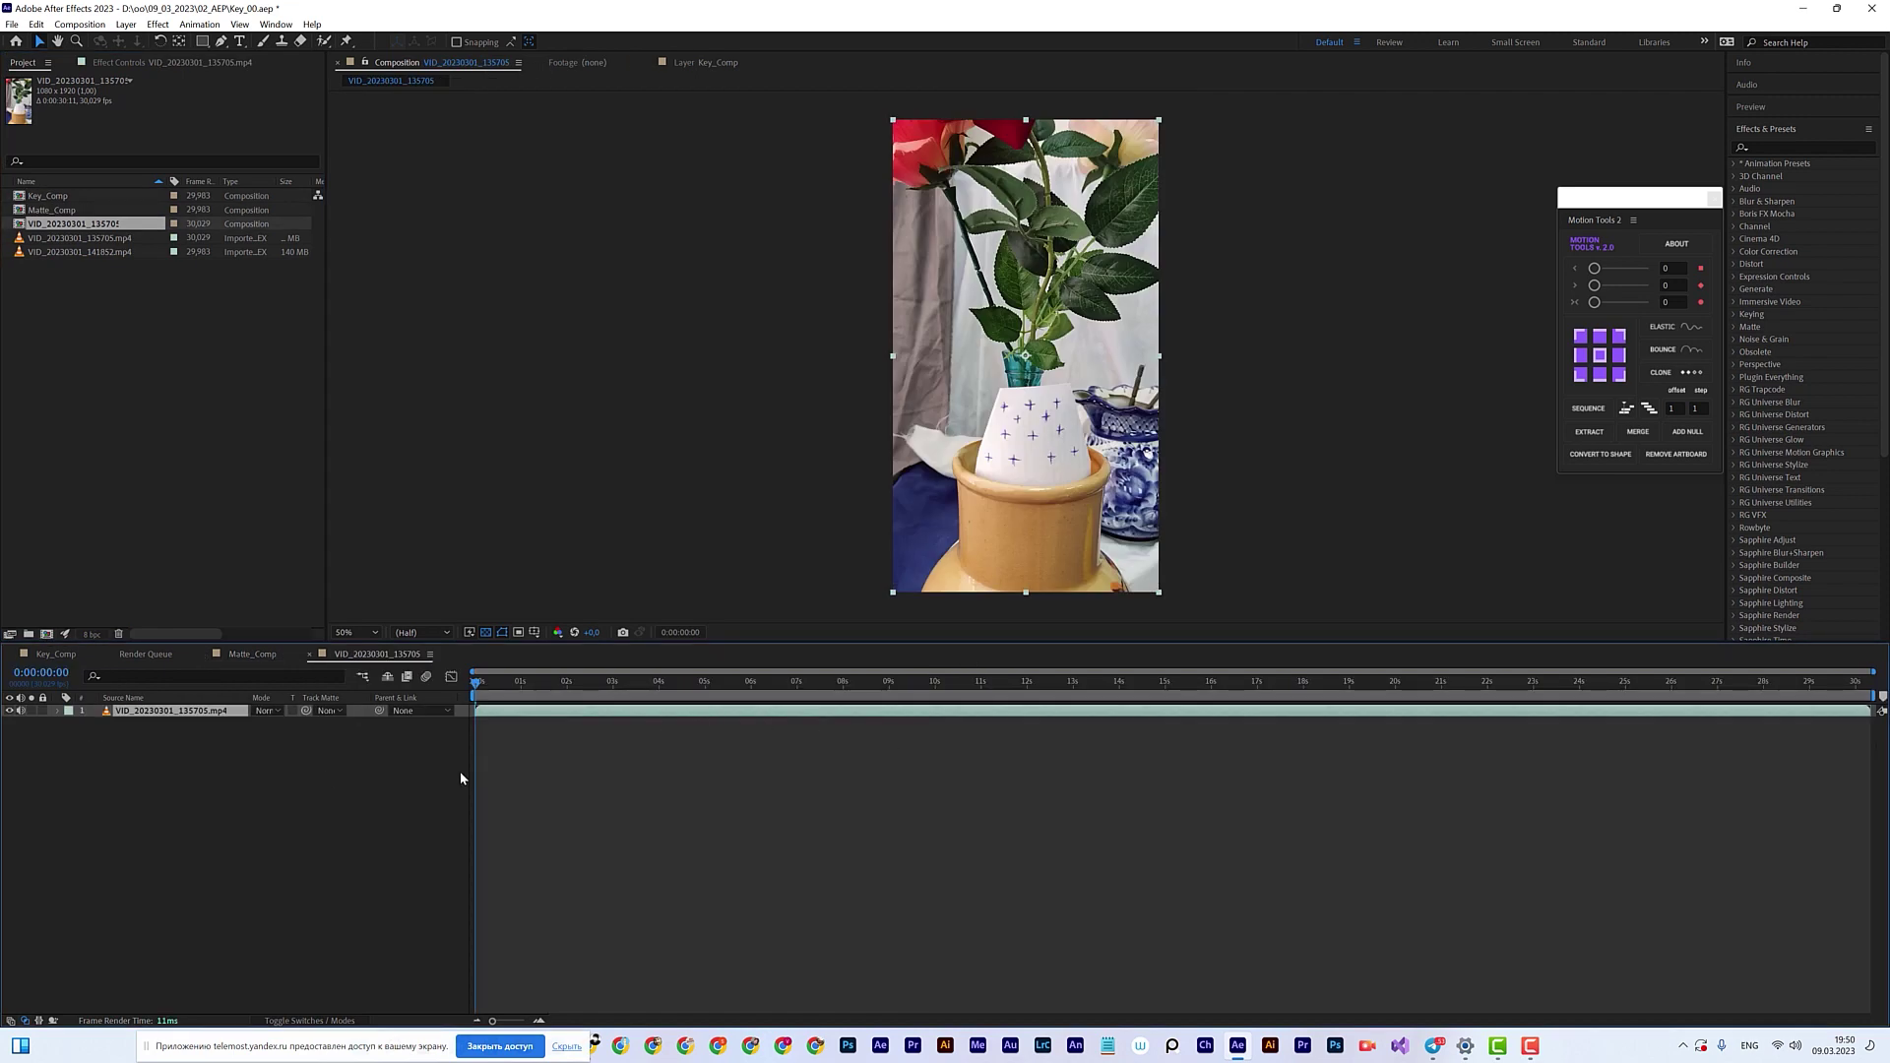
# Step: Apply Track Camera to the VID_20230301_135705.mp4 layer to start the 3D Camera Tracker analysis
pyautogui.rightClick(177, 712)
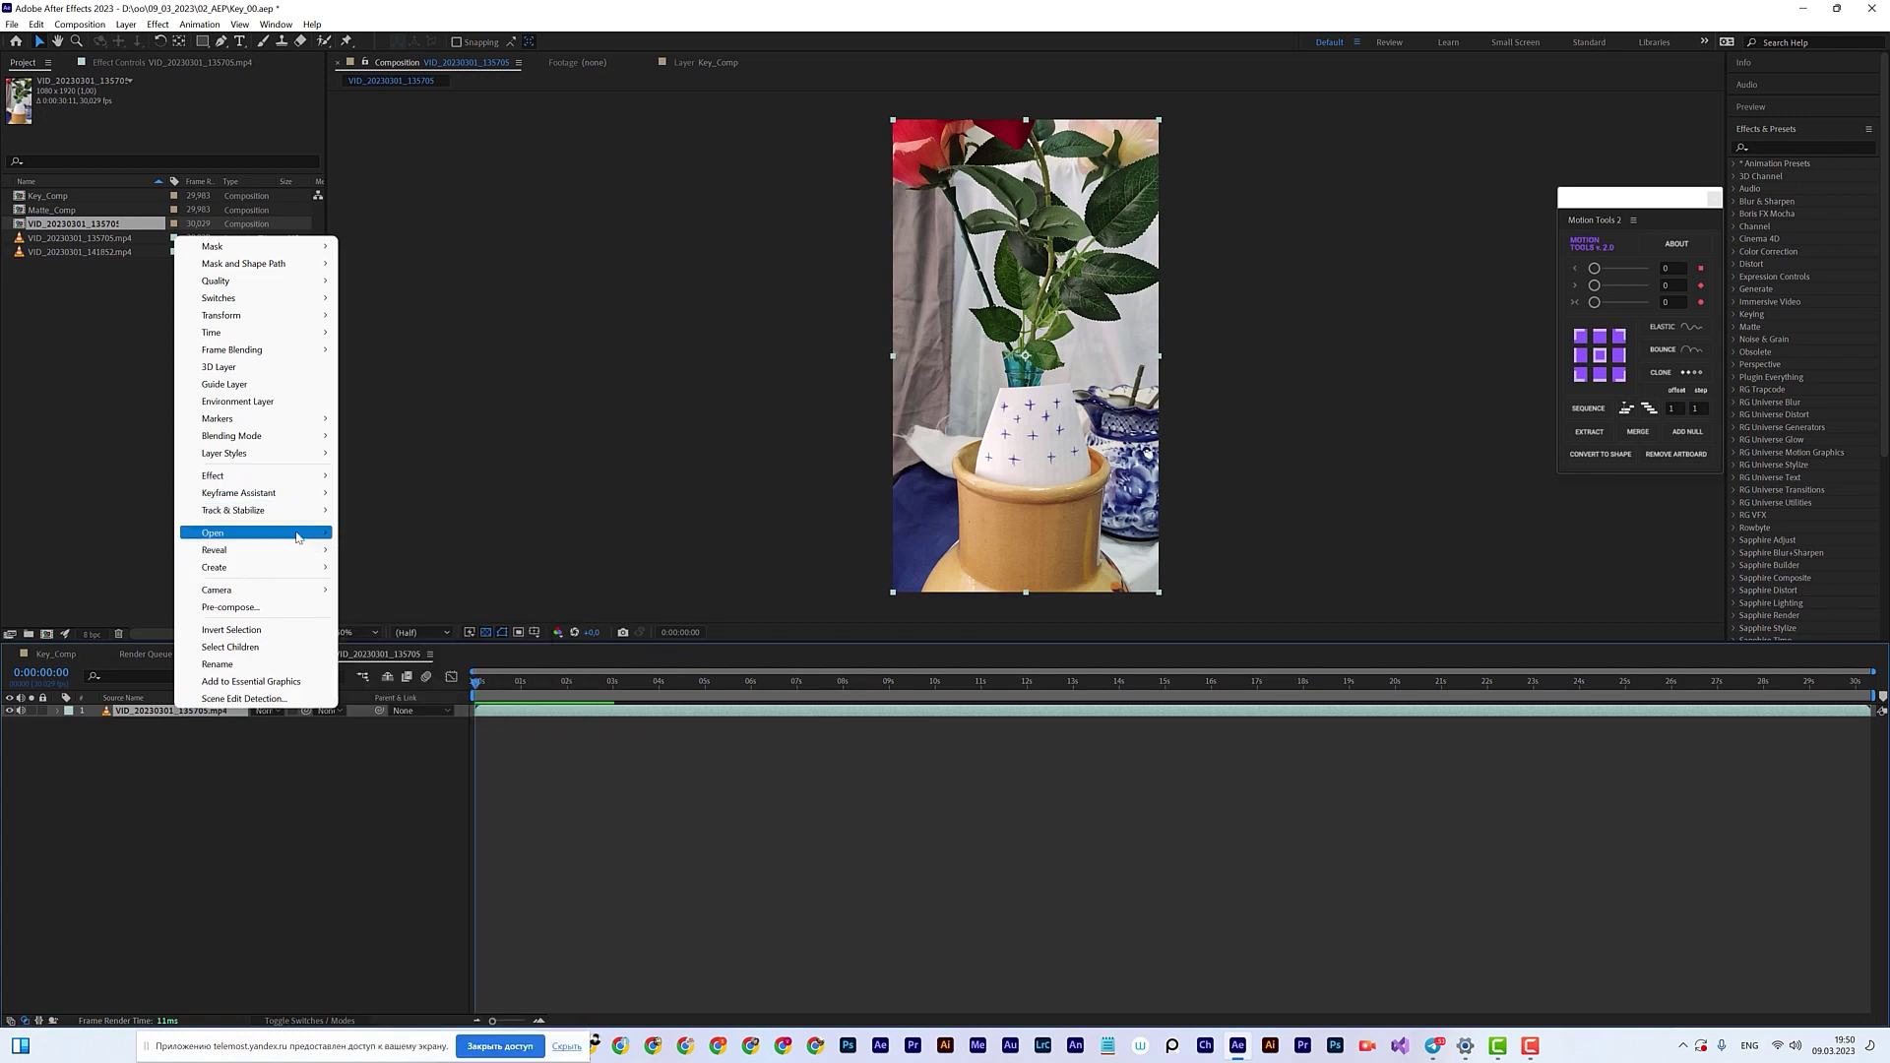
pyautogui.moveTo(293, 514)
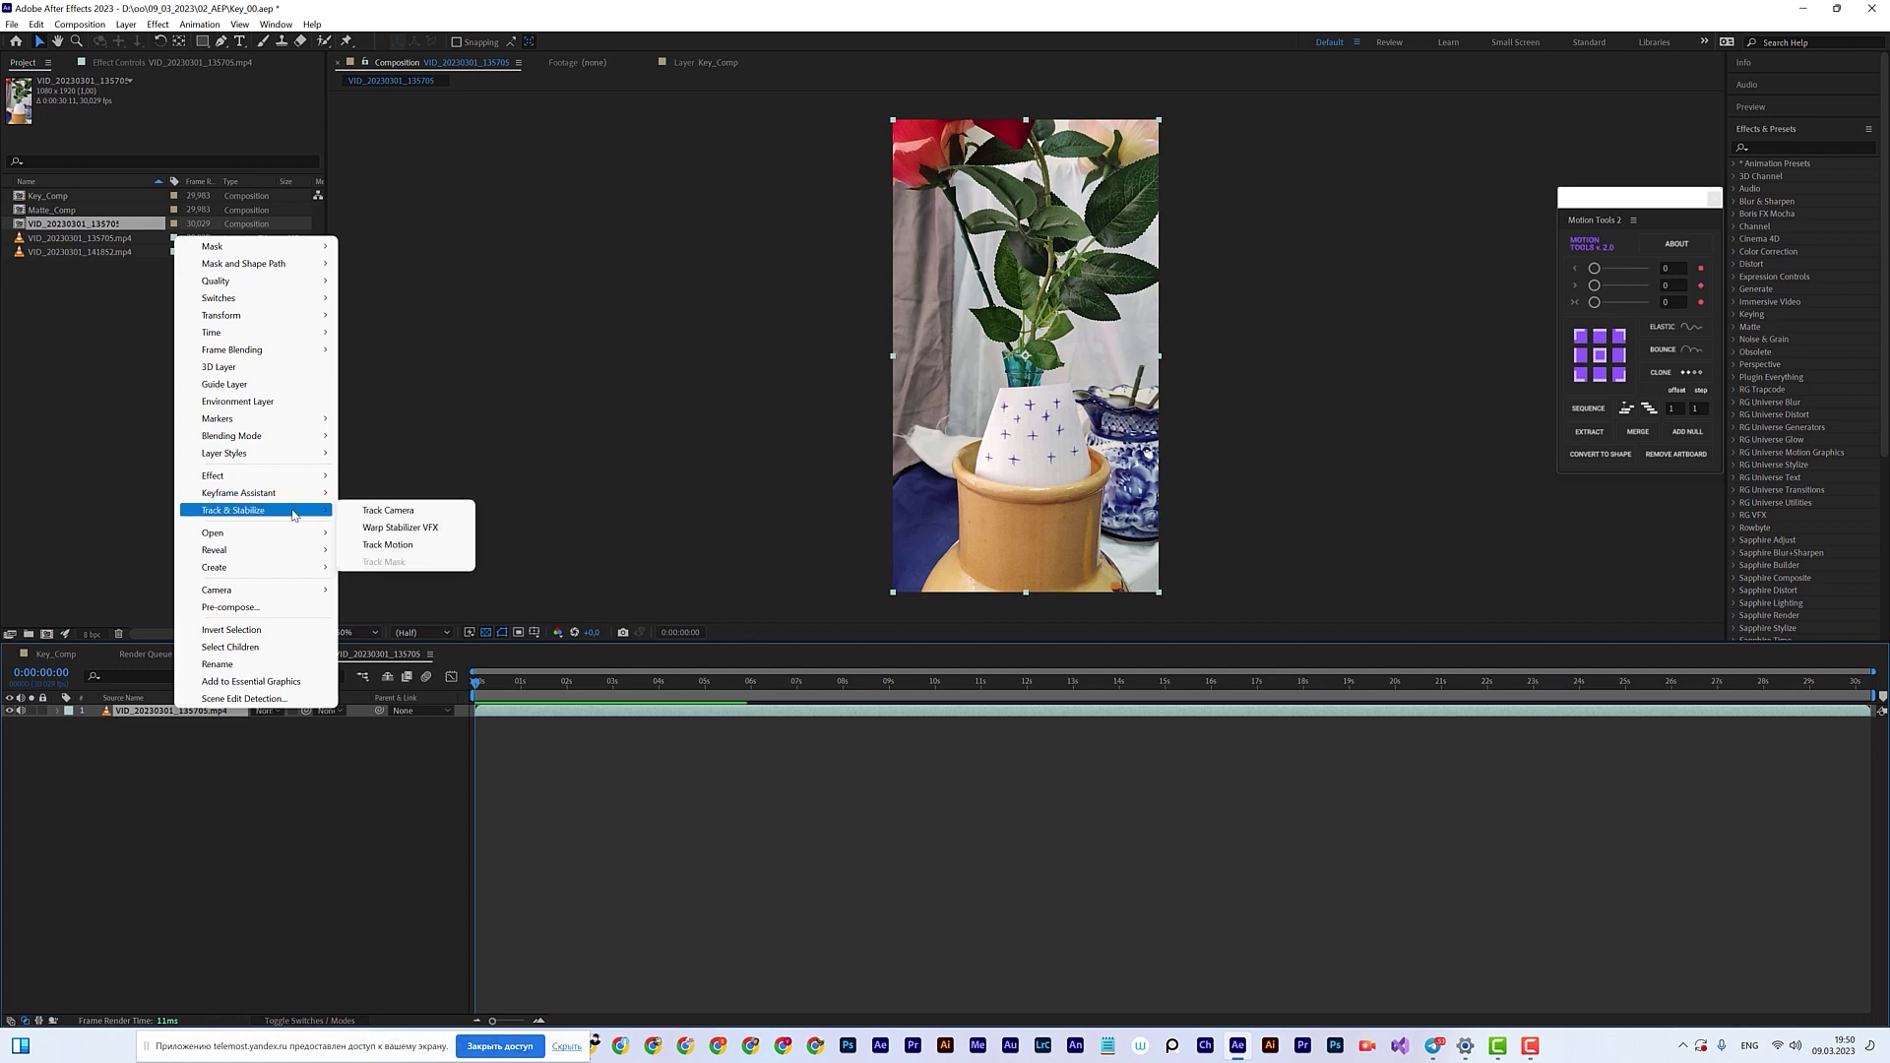
pyautogui.click(411, 517)
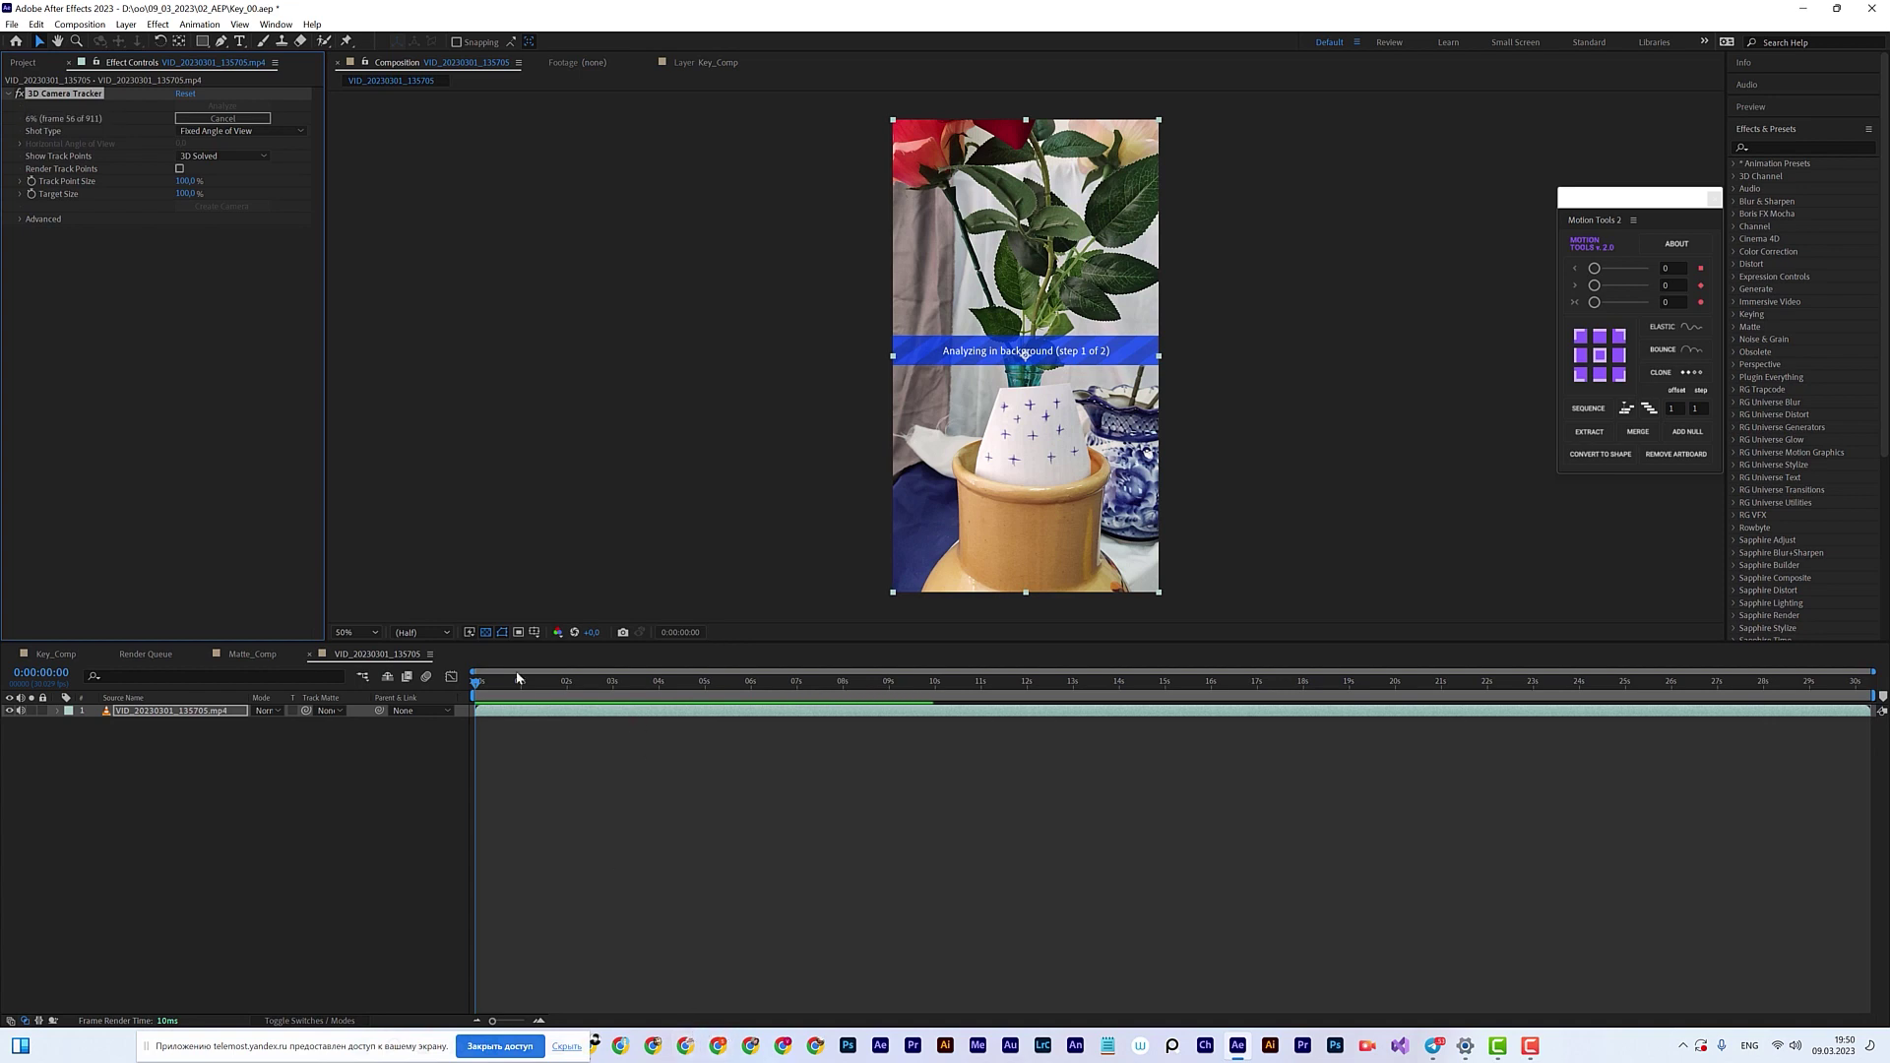
# Step: Switch to the archive folder in File Explorer and preview VID_20230301_135636.mp4 in the media player
pyautogui.hotkey('alt', 'Tab')
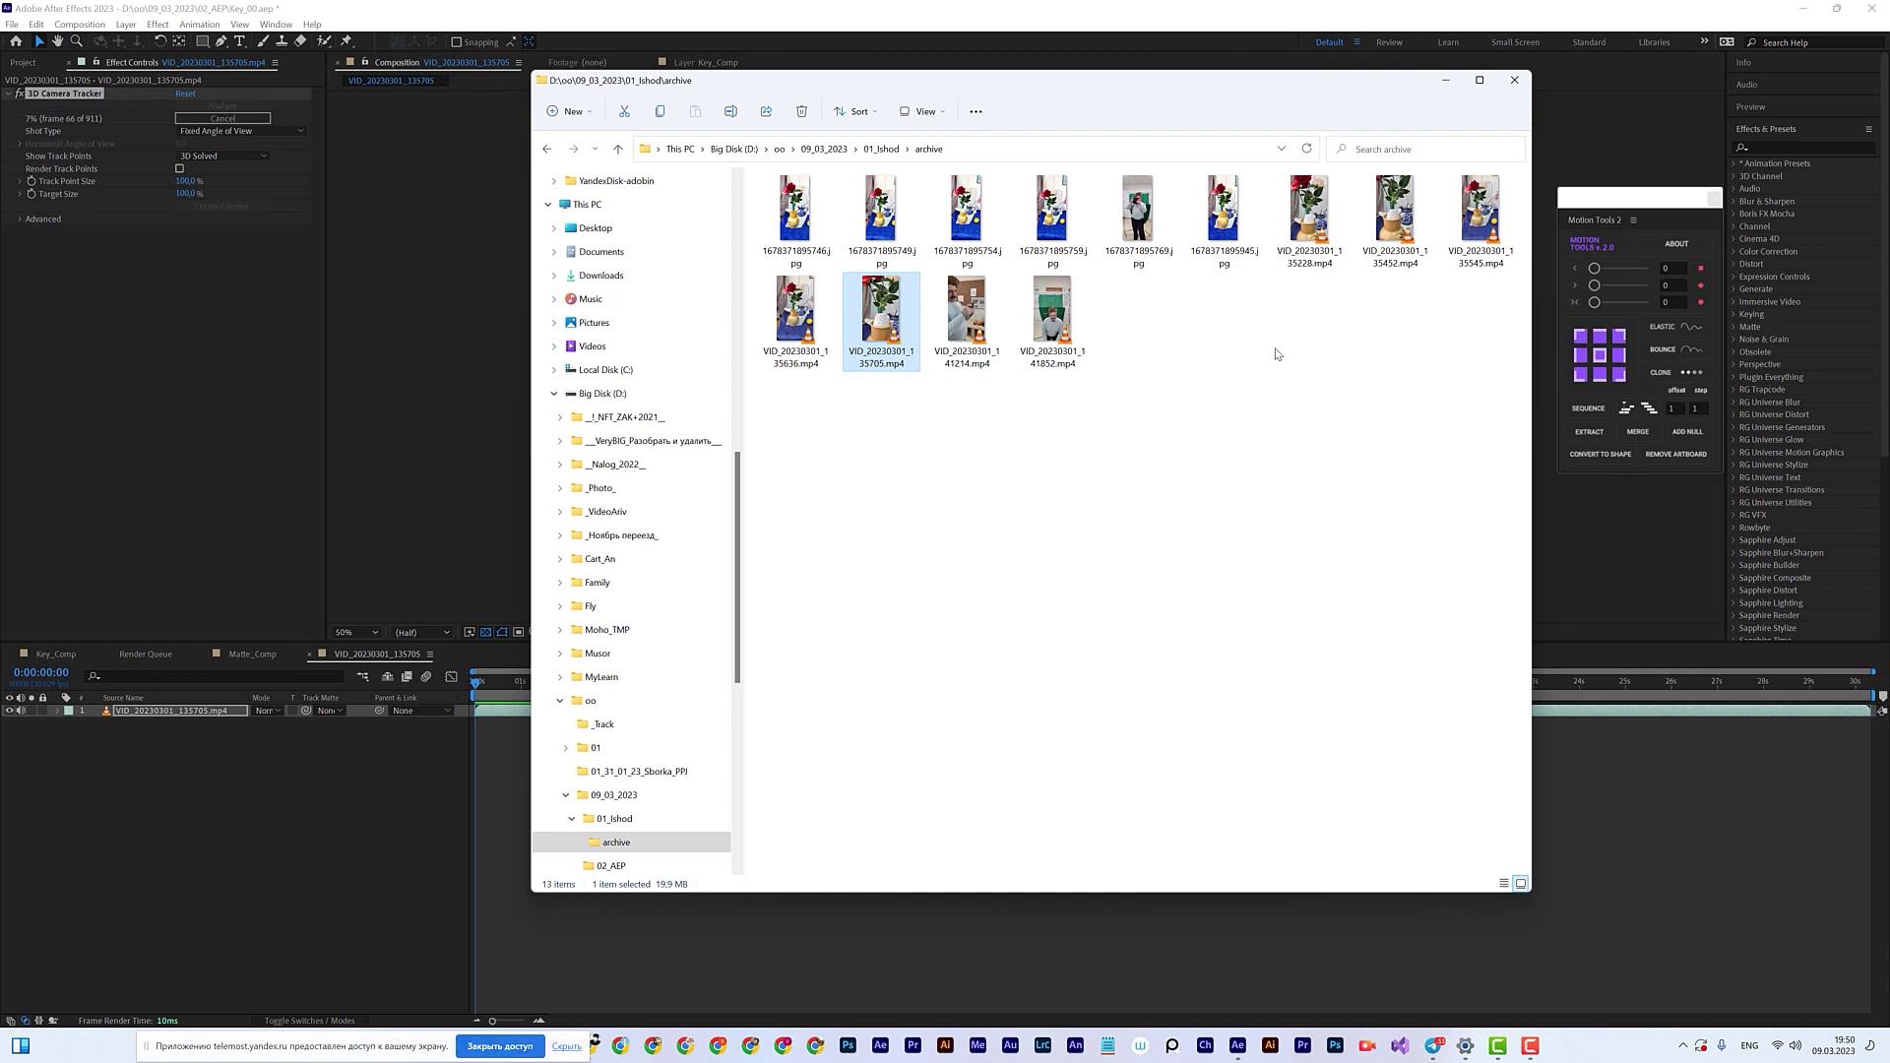
pyautogui.hotkey('alt', 'Tab')
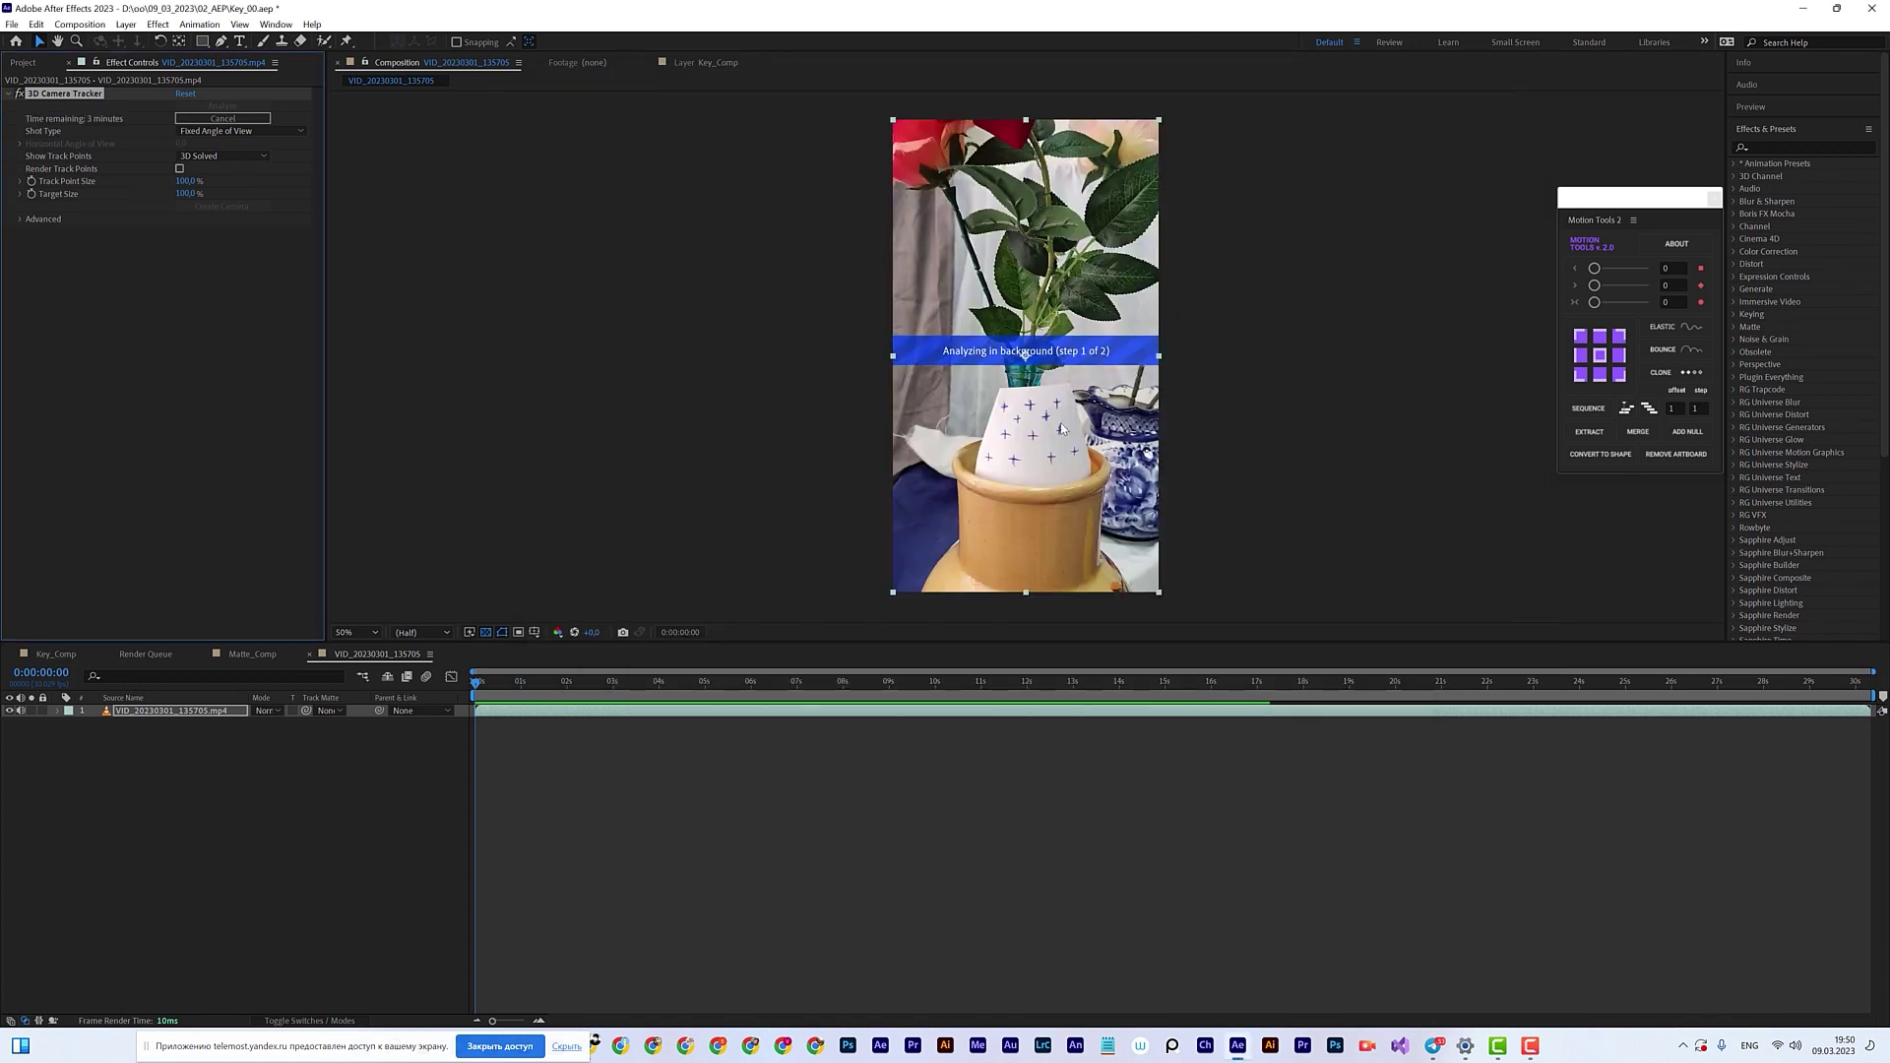
pyautogui.hotkey('alt', 'Tab')
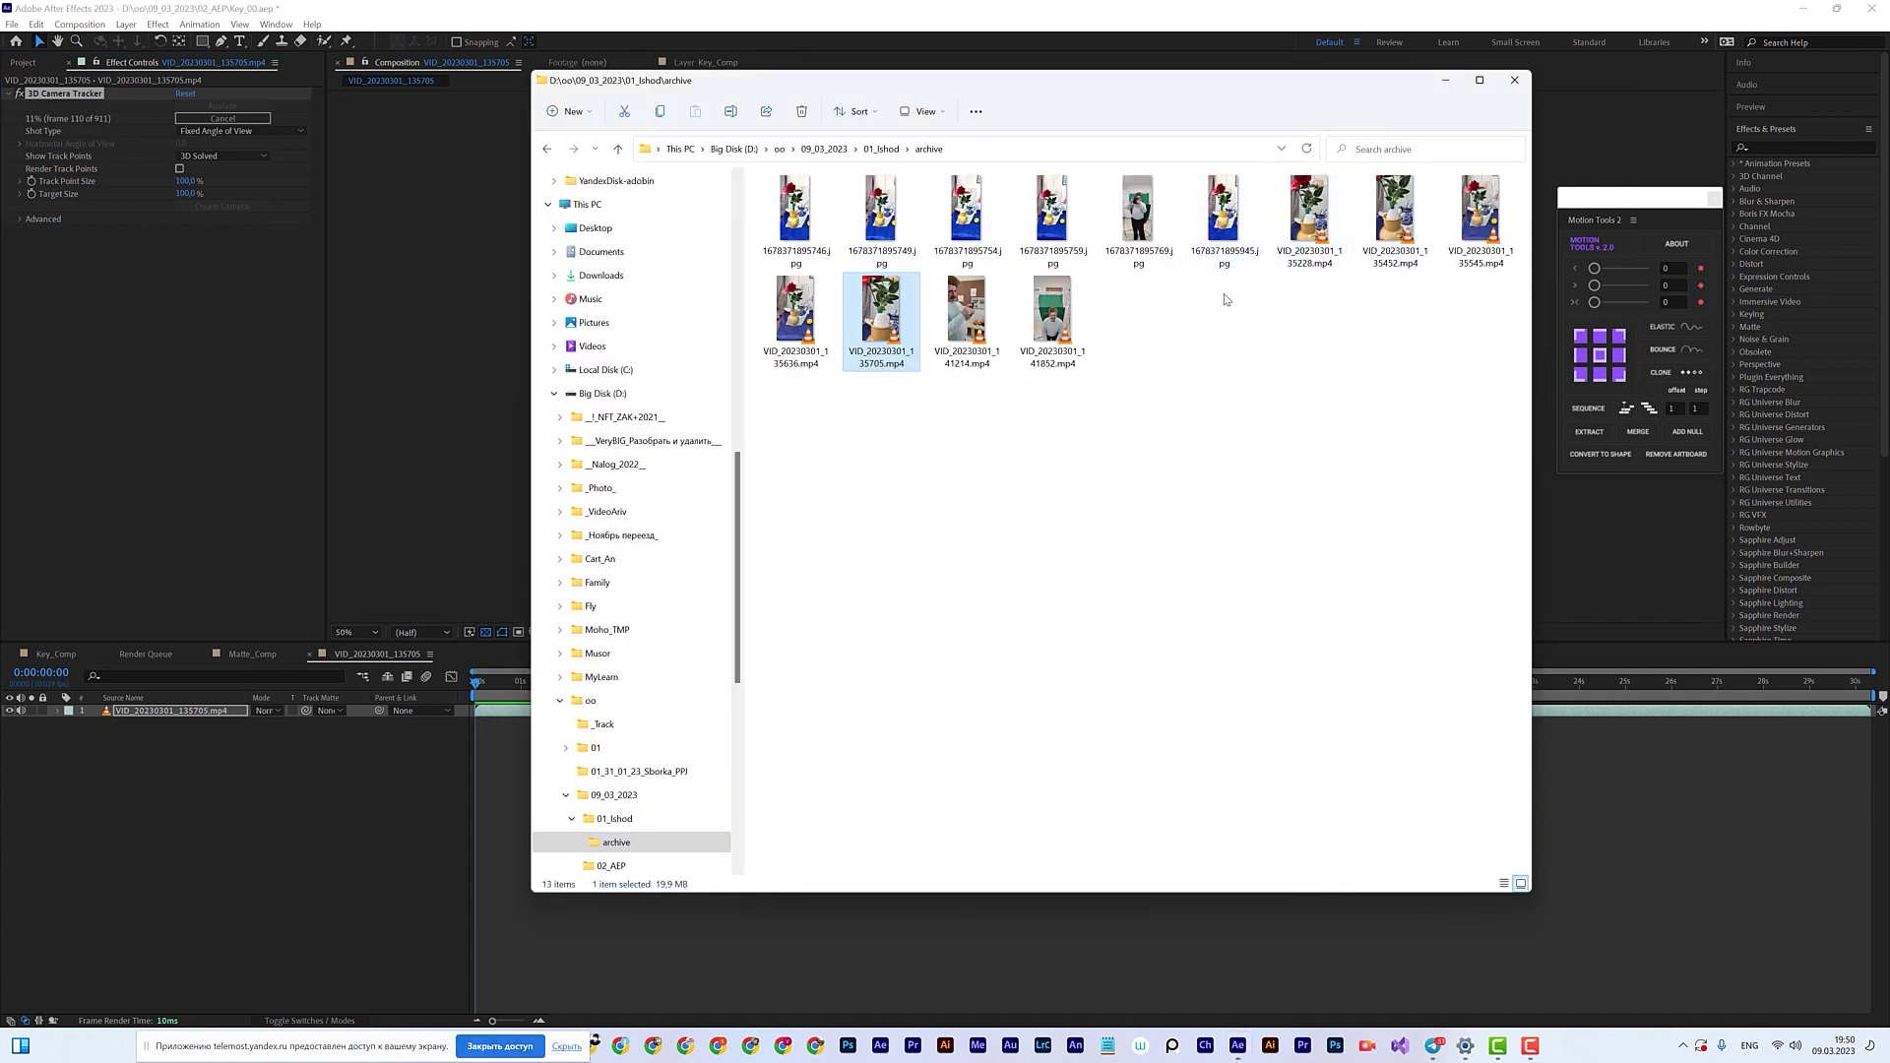
pyautogui.doubleClick(802, 339)
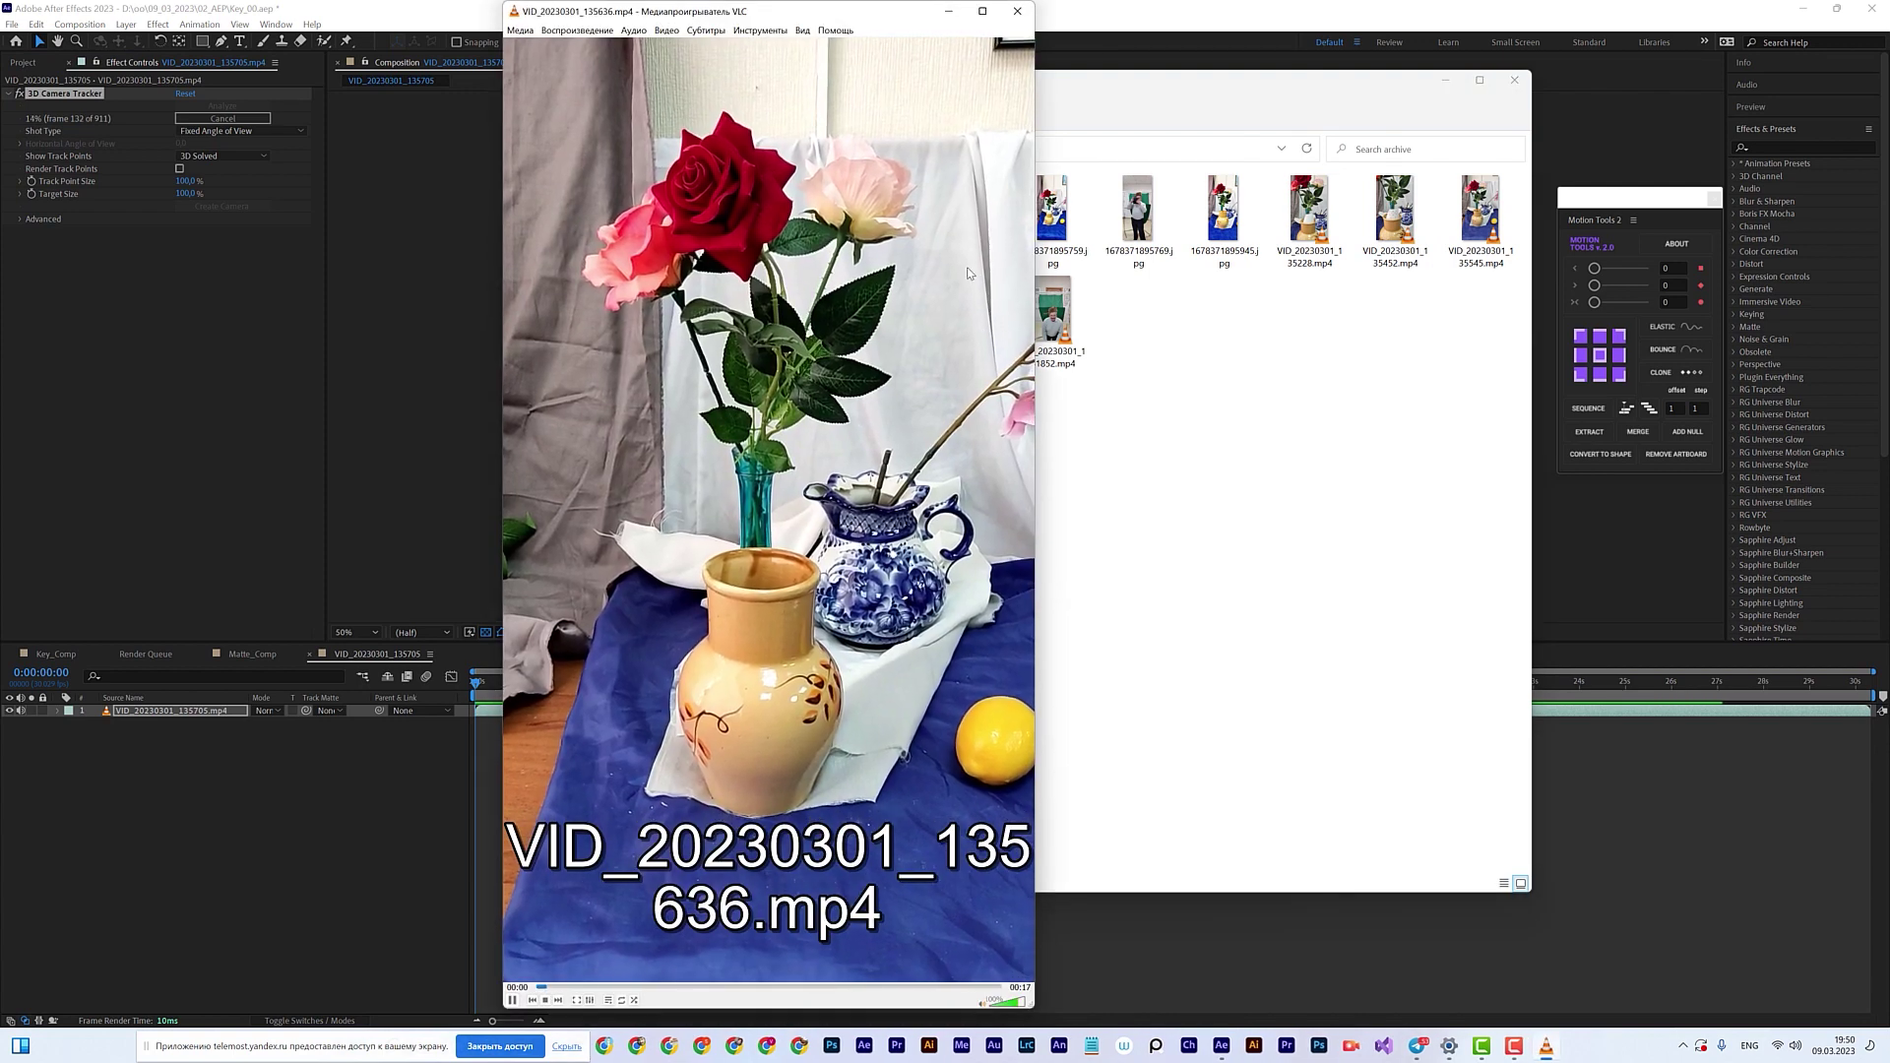
pyautogui.click(1017, 11)
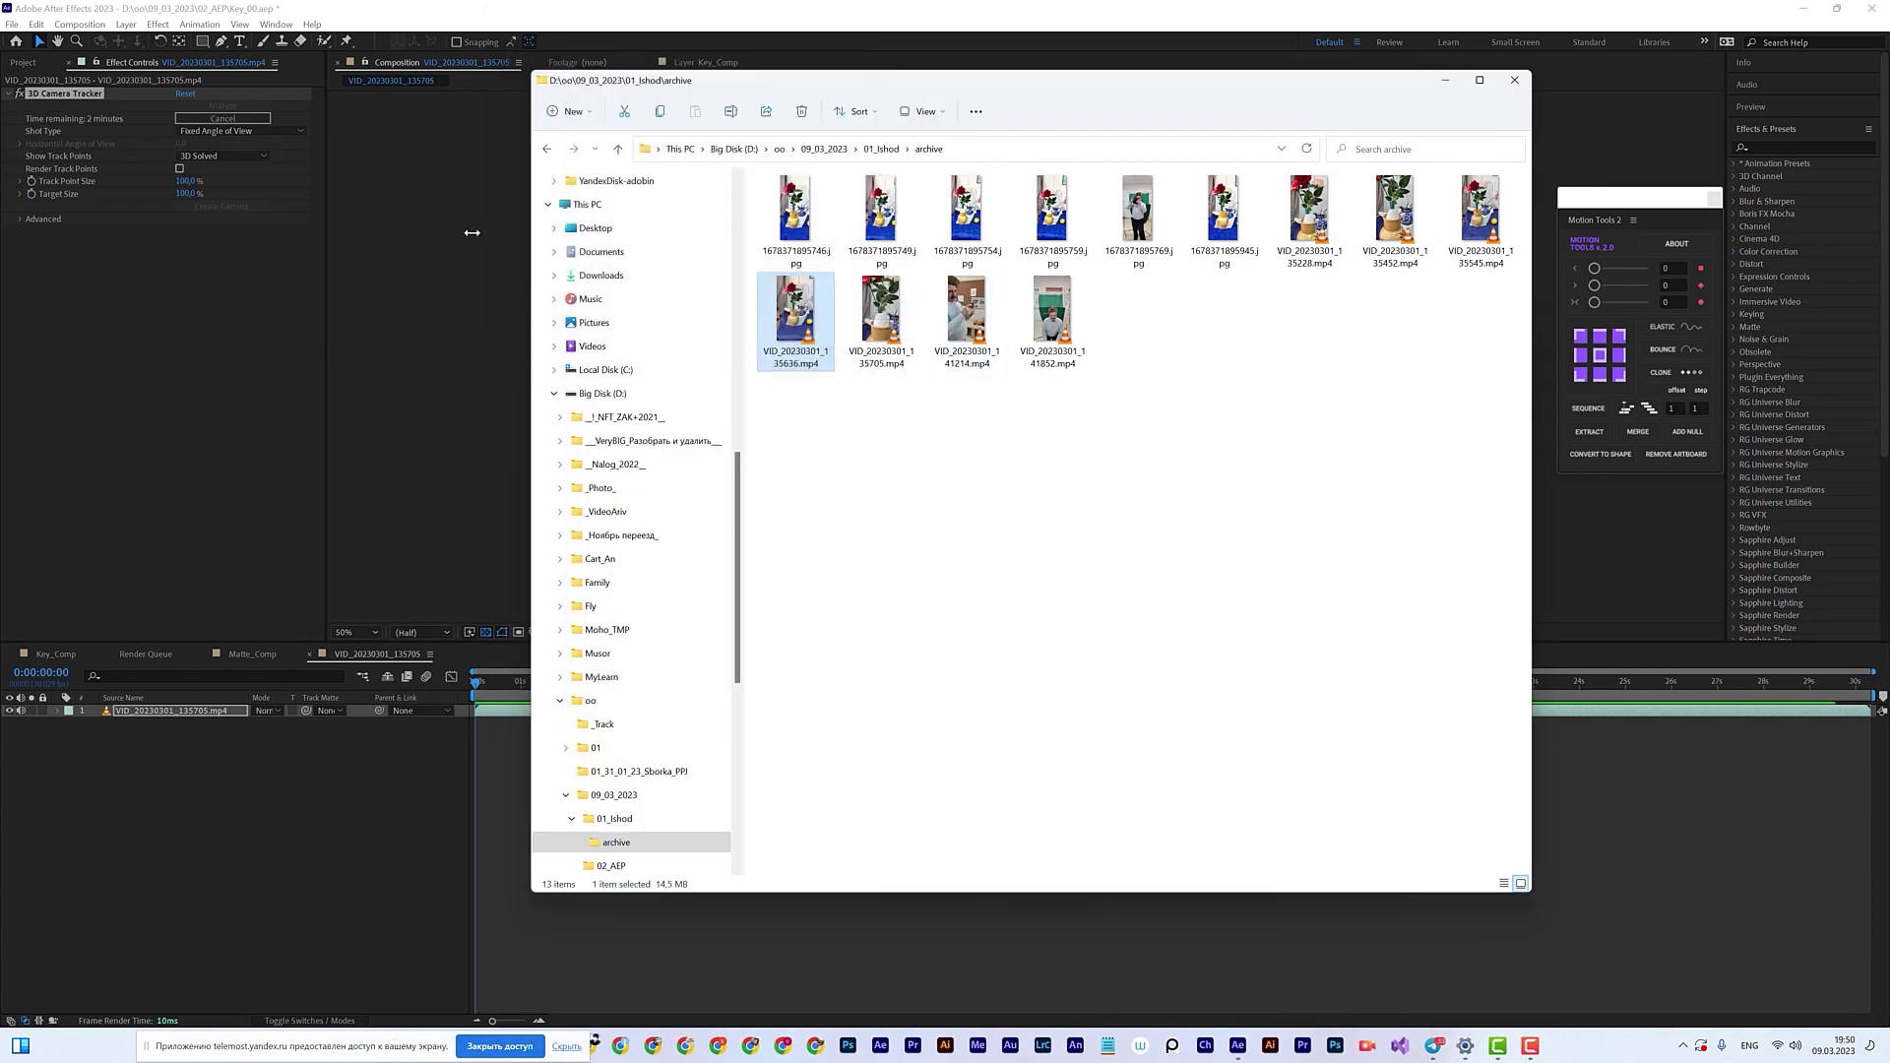
# Step: Import VID_20230301_135636.mp4 from the archive folder into the After Effects project and create a new composition from it
pyautogui.click(22, 62)
pyautogui.hotkey('alt', 'Tab')
pyautogui.moveTo(800, 320); pyautogui.dragTo(130, 414)
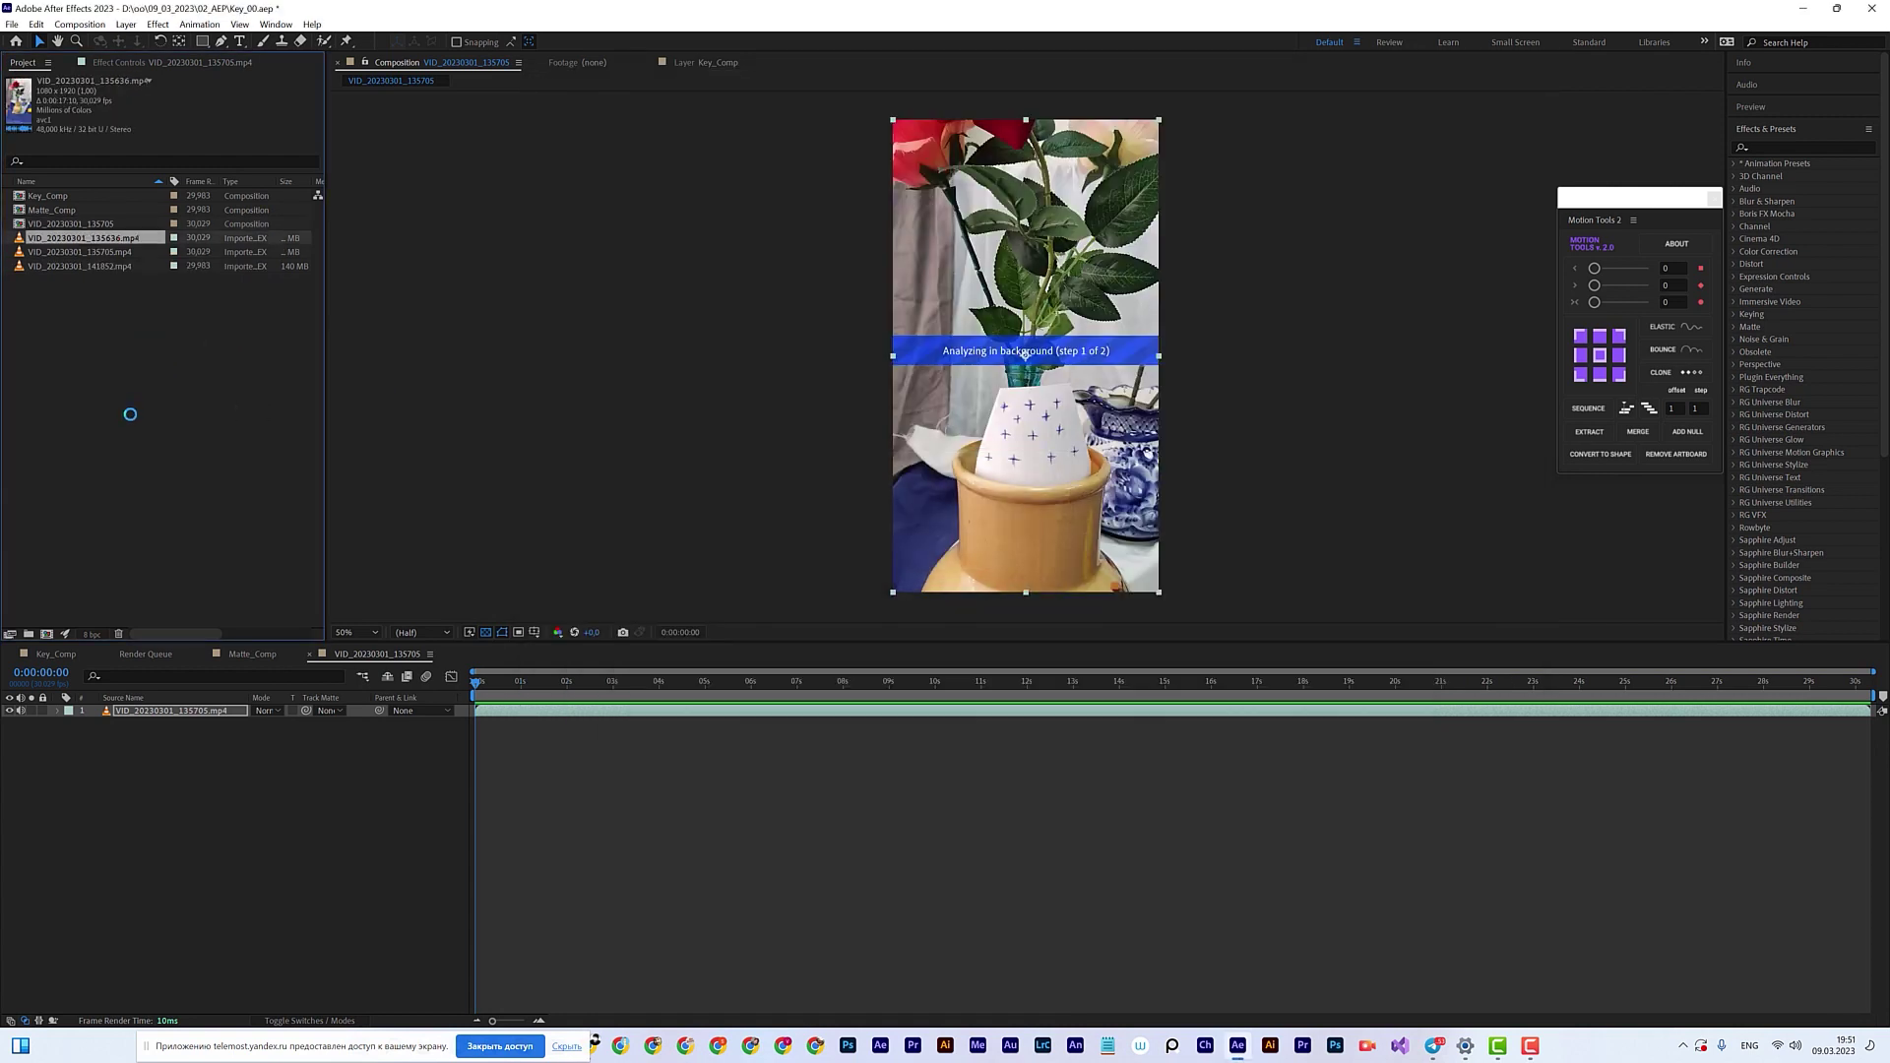
pyautogui.click(46, 634)
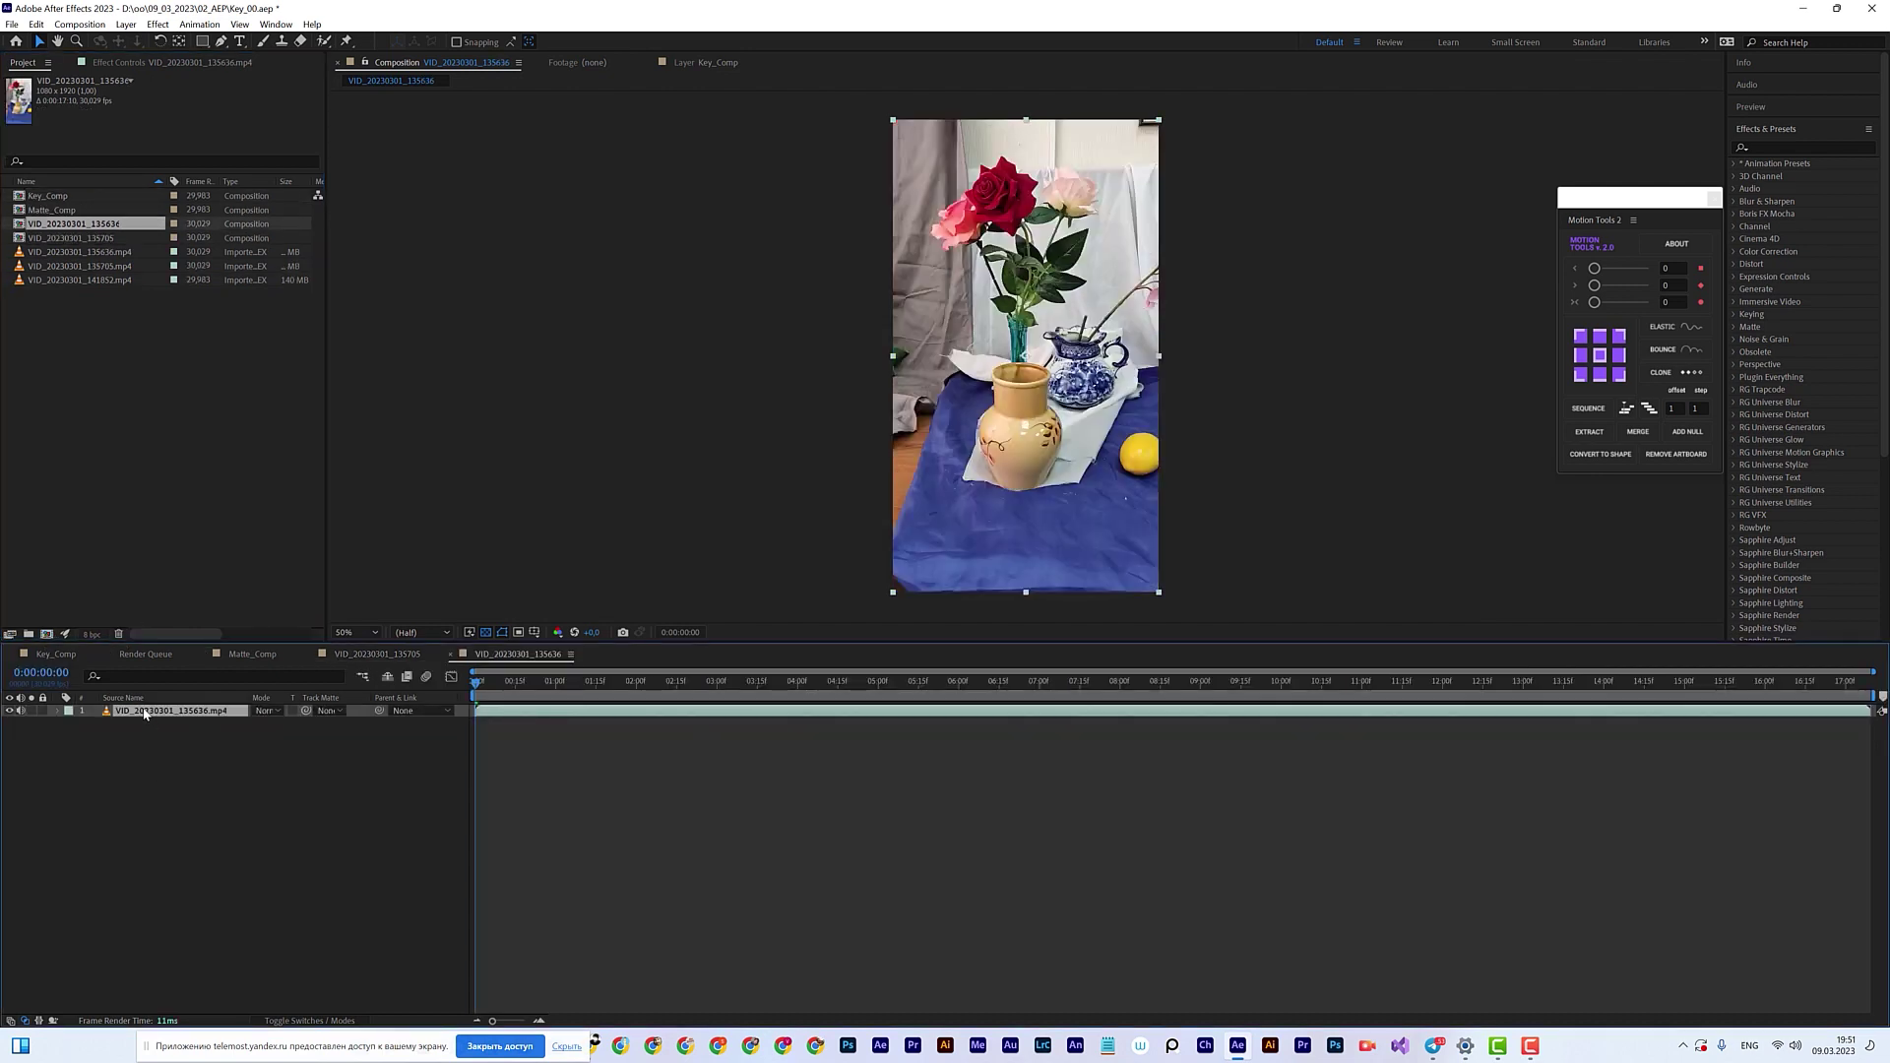
# Step: Apply Track Camera to the VID_20230301_135636.mp4 layer and return to the VID_20230301_135705 composition to check its analysis
pyautogui.rightClick(144, 713)
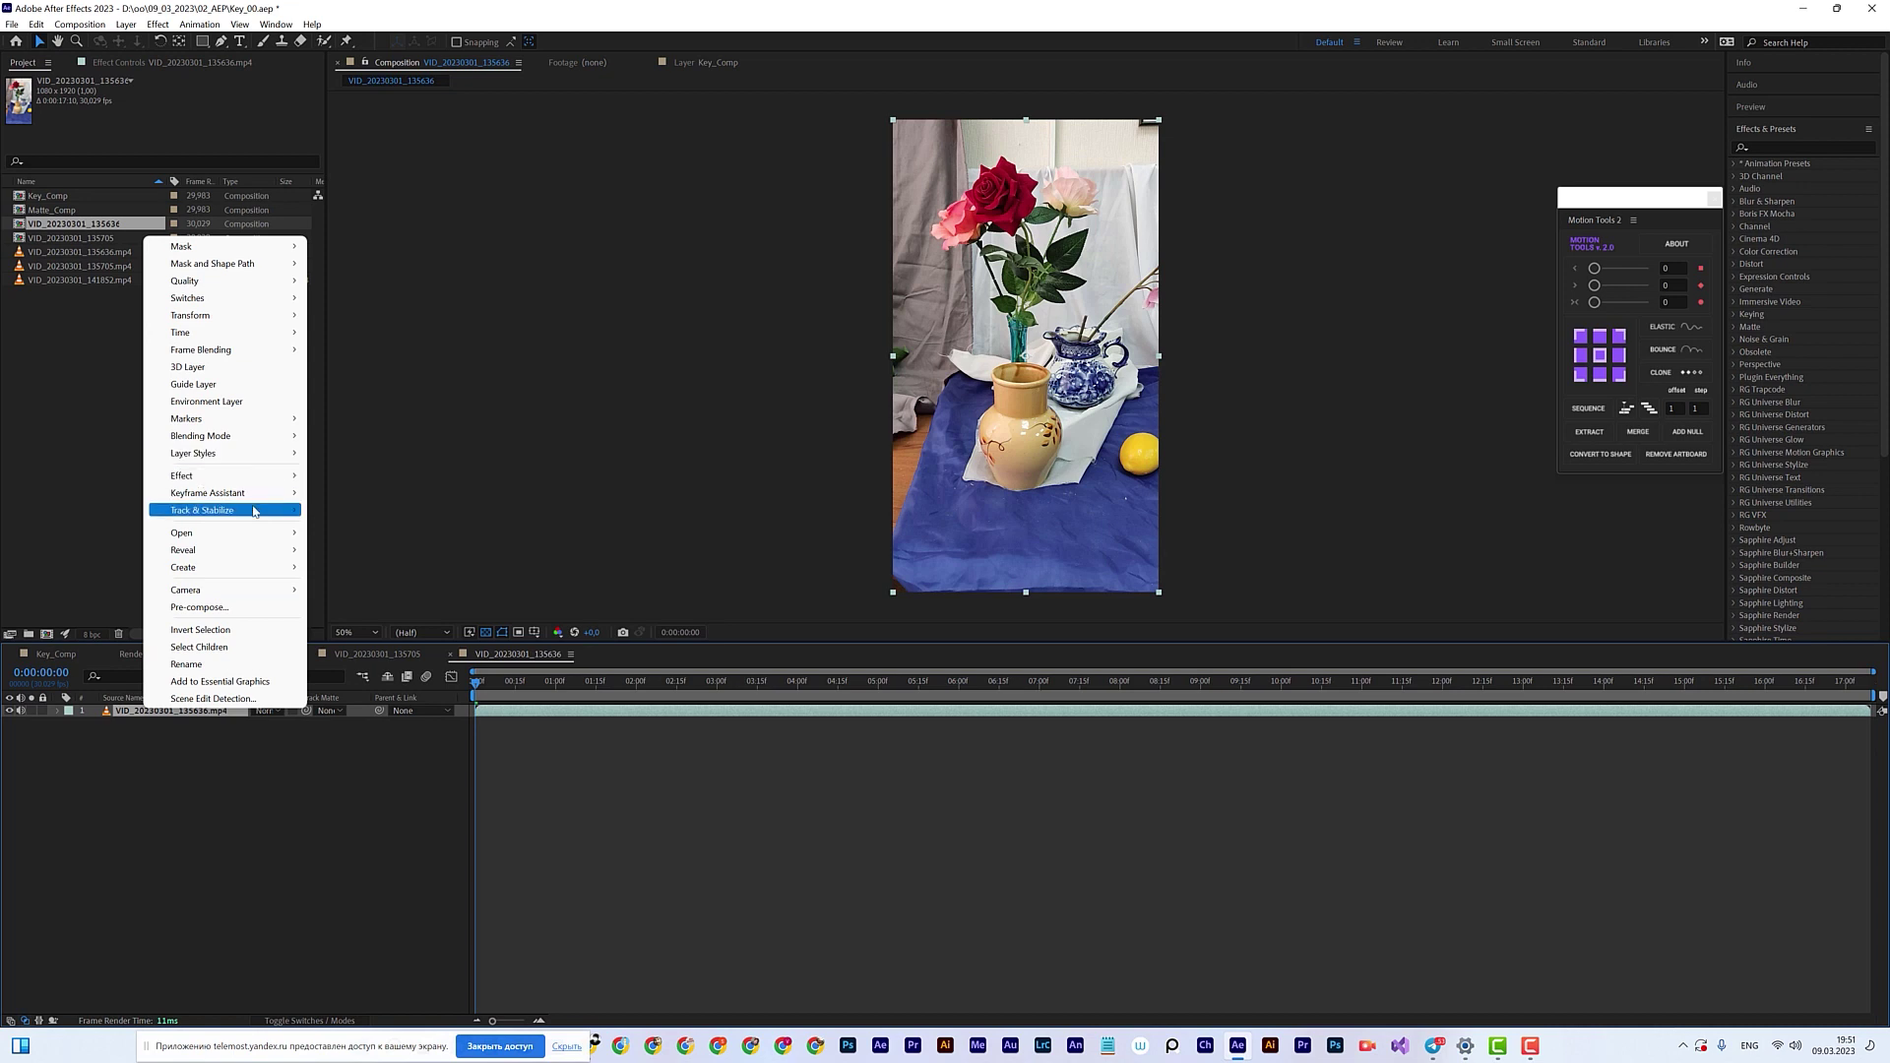
pyautogui.moveTo(251, 512)
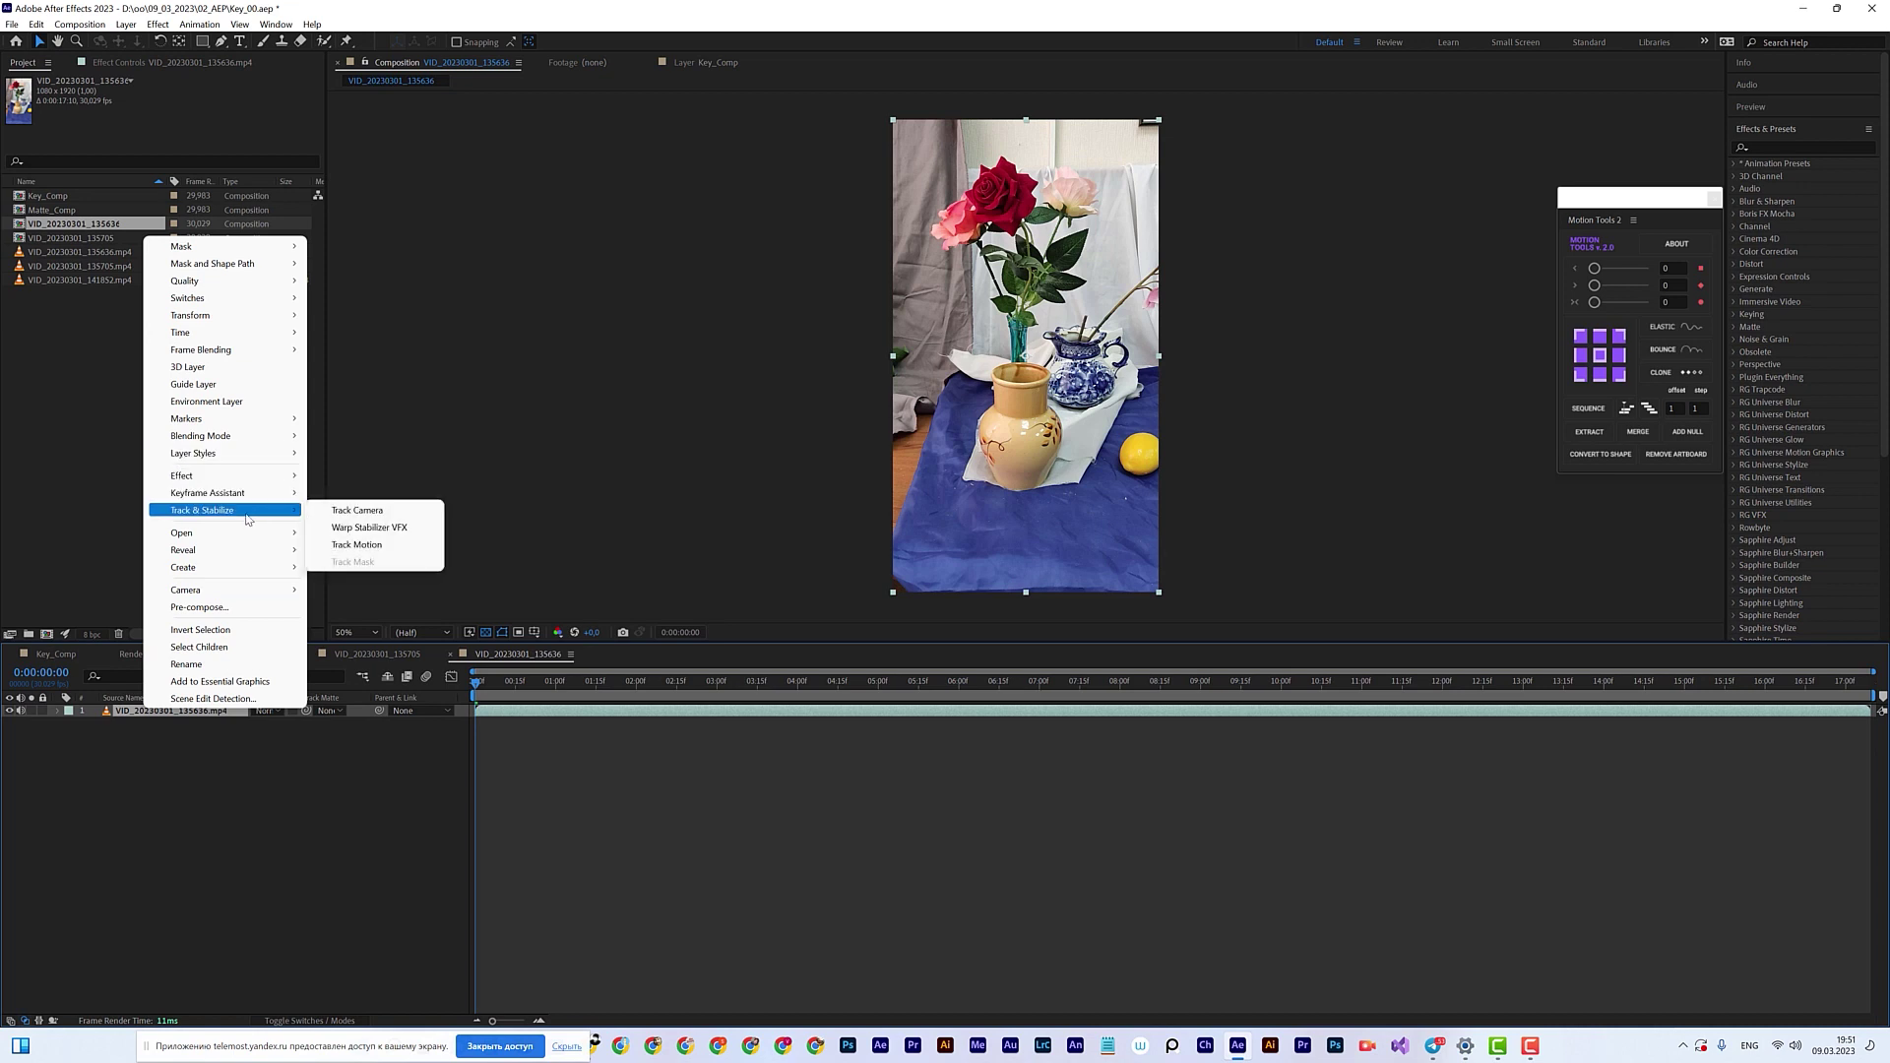
pyautogui.click(357, 512)
pyautogui.click(393, 654)
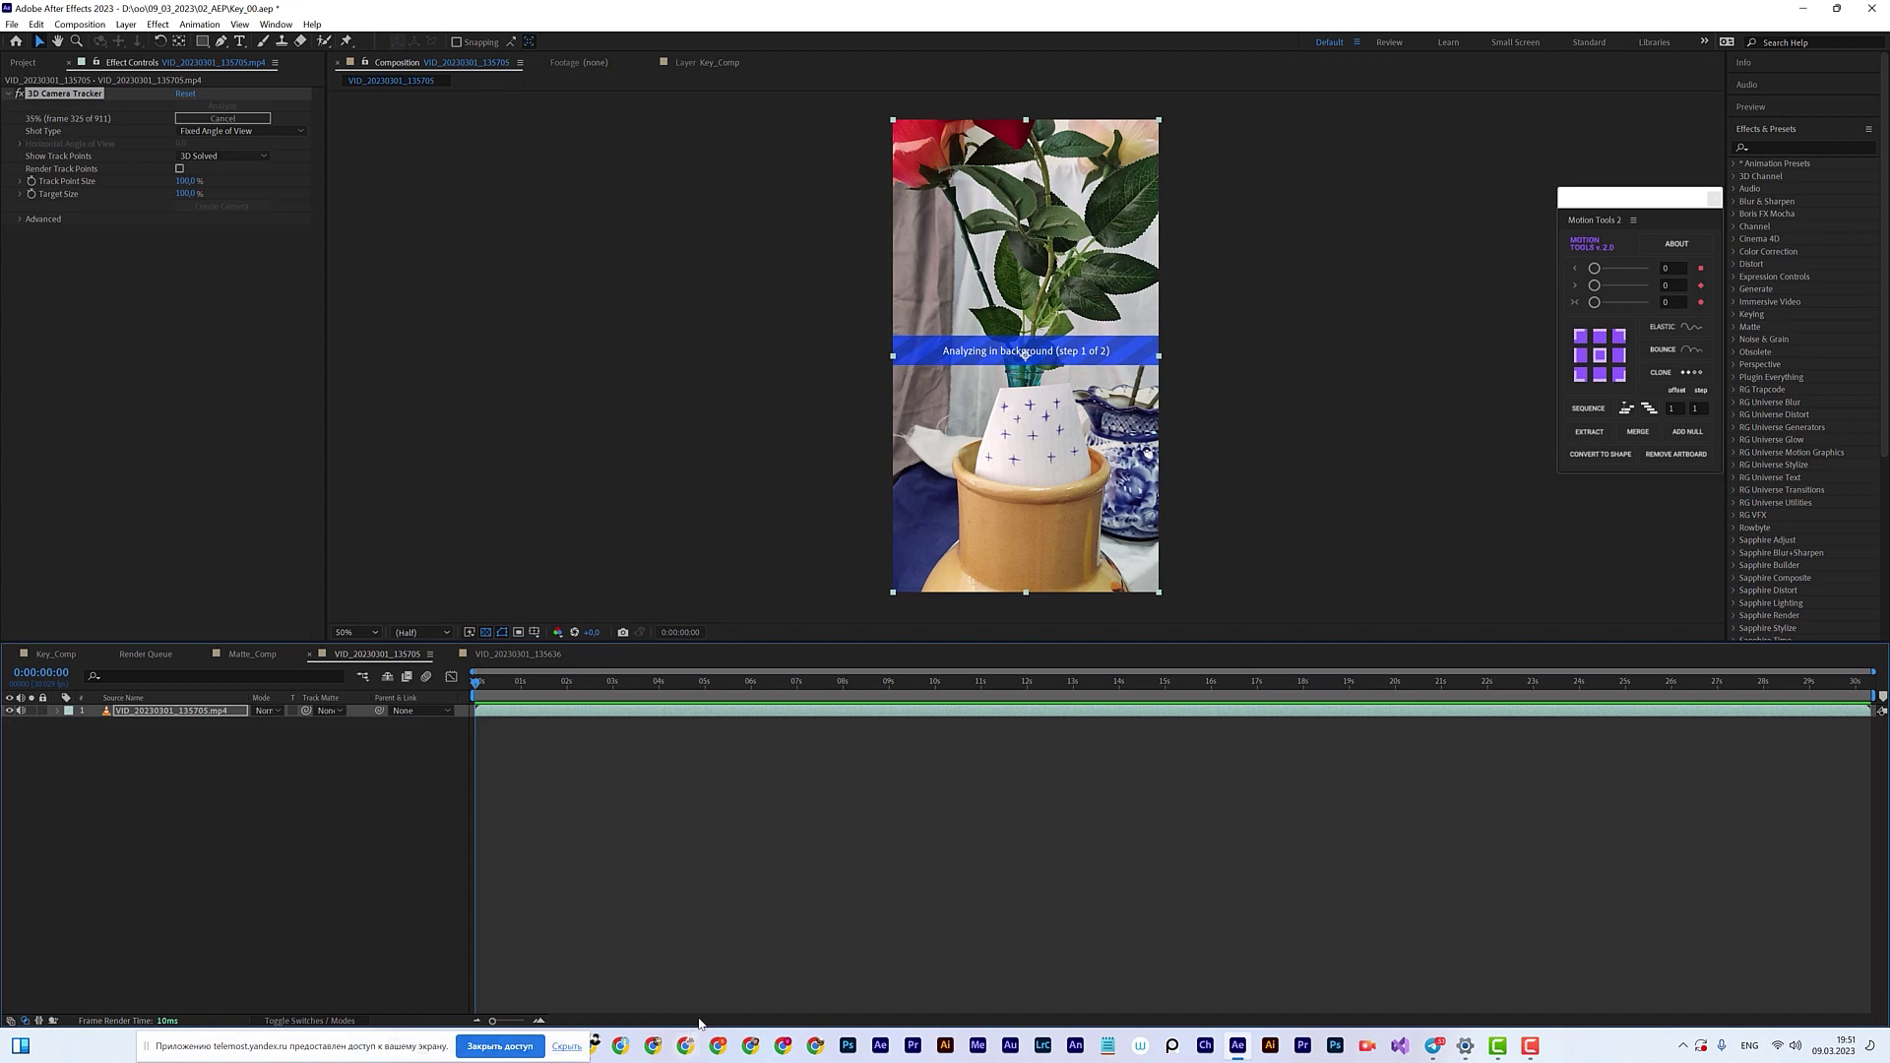
pyautogui.click(567, 1046)
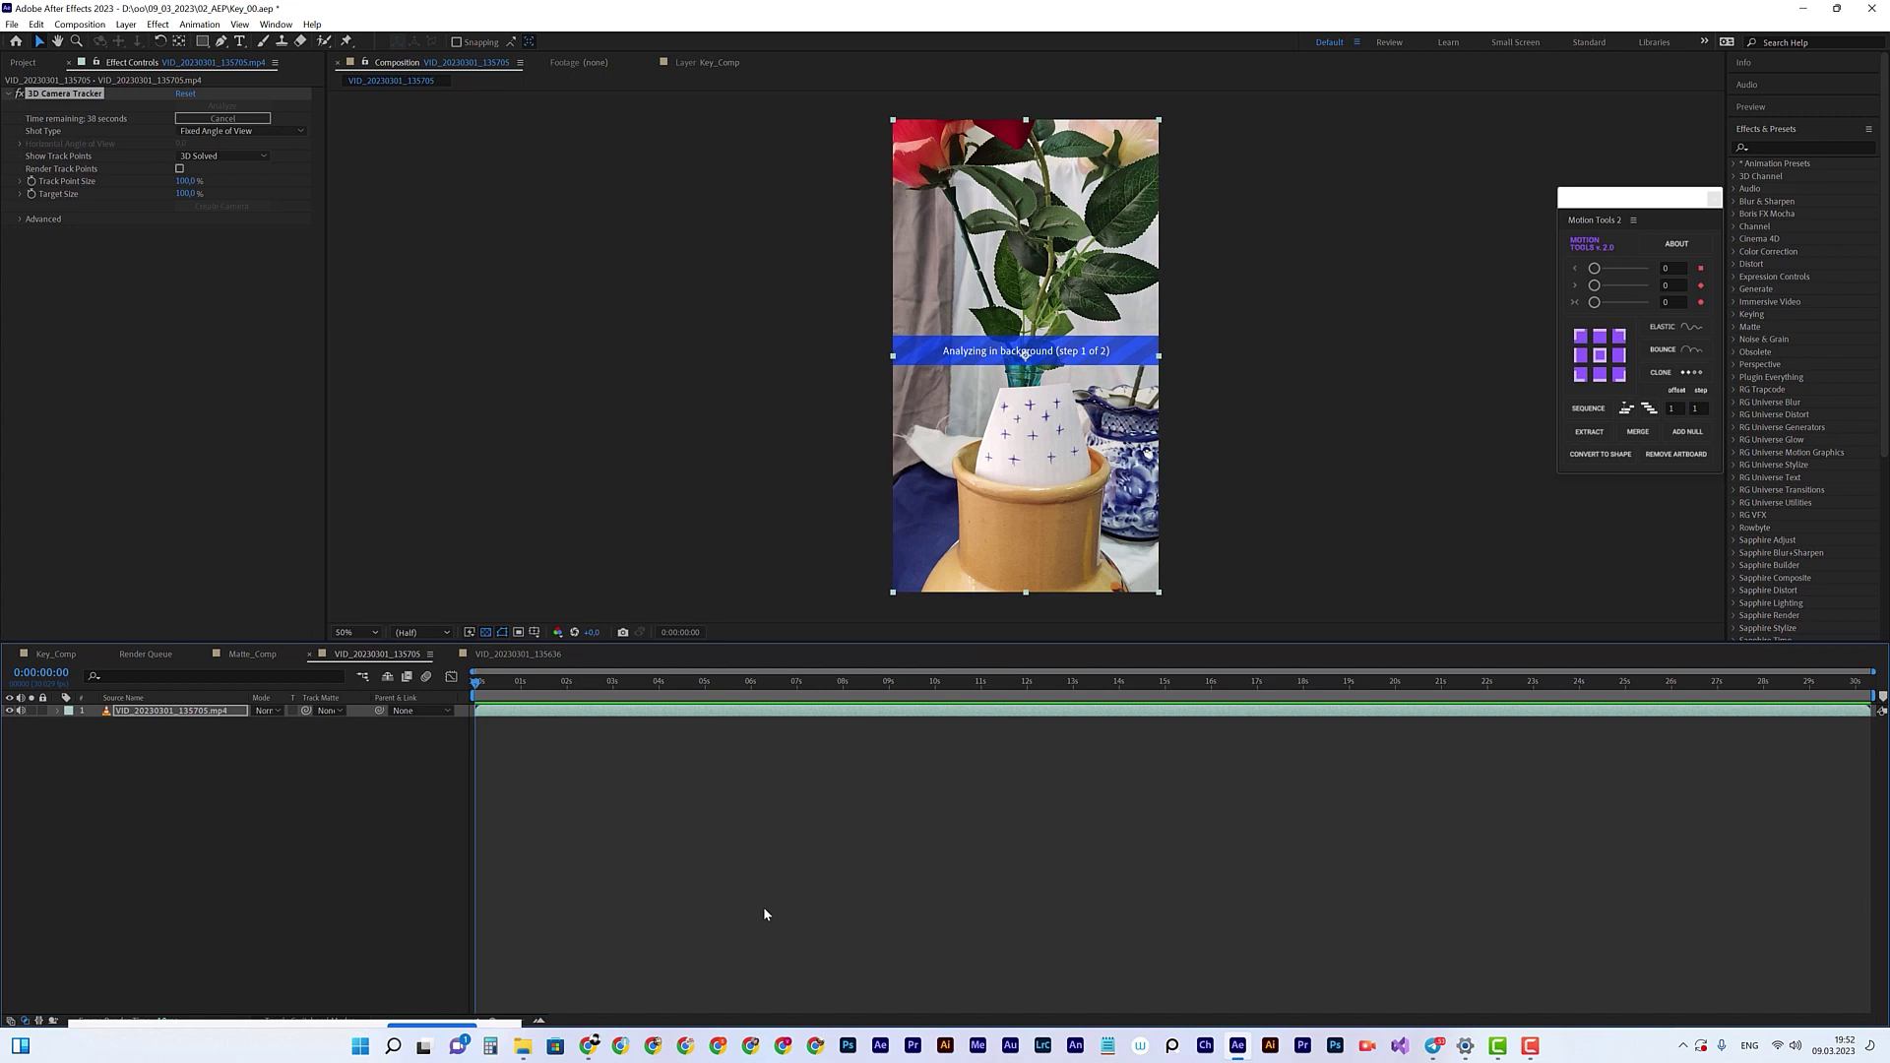
# Step: In the VID_20230301_135636 composition, create a solid and camera from the track points around the beige jug's mouth and check the tracking over time
pyautogui.click(513, 655)
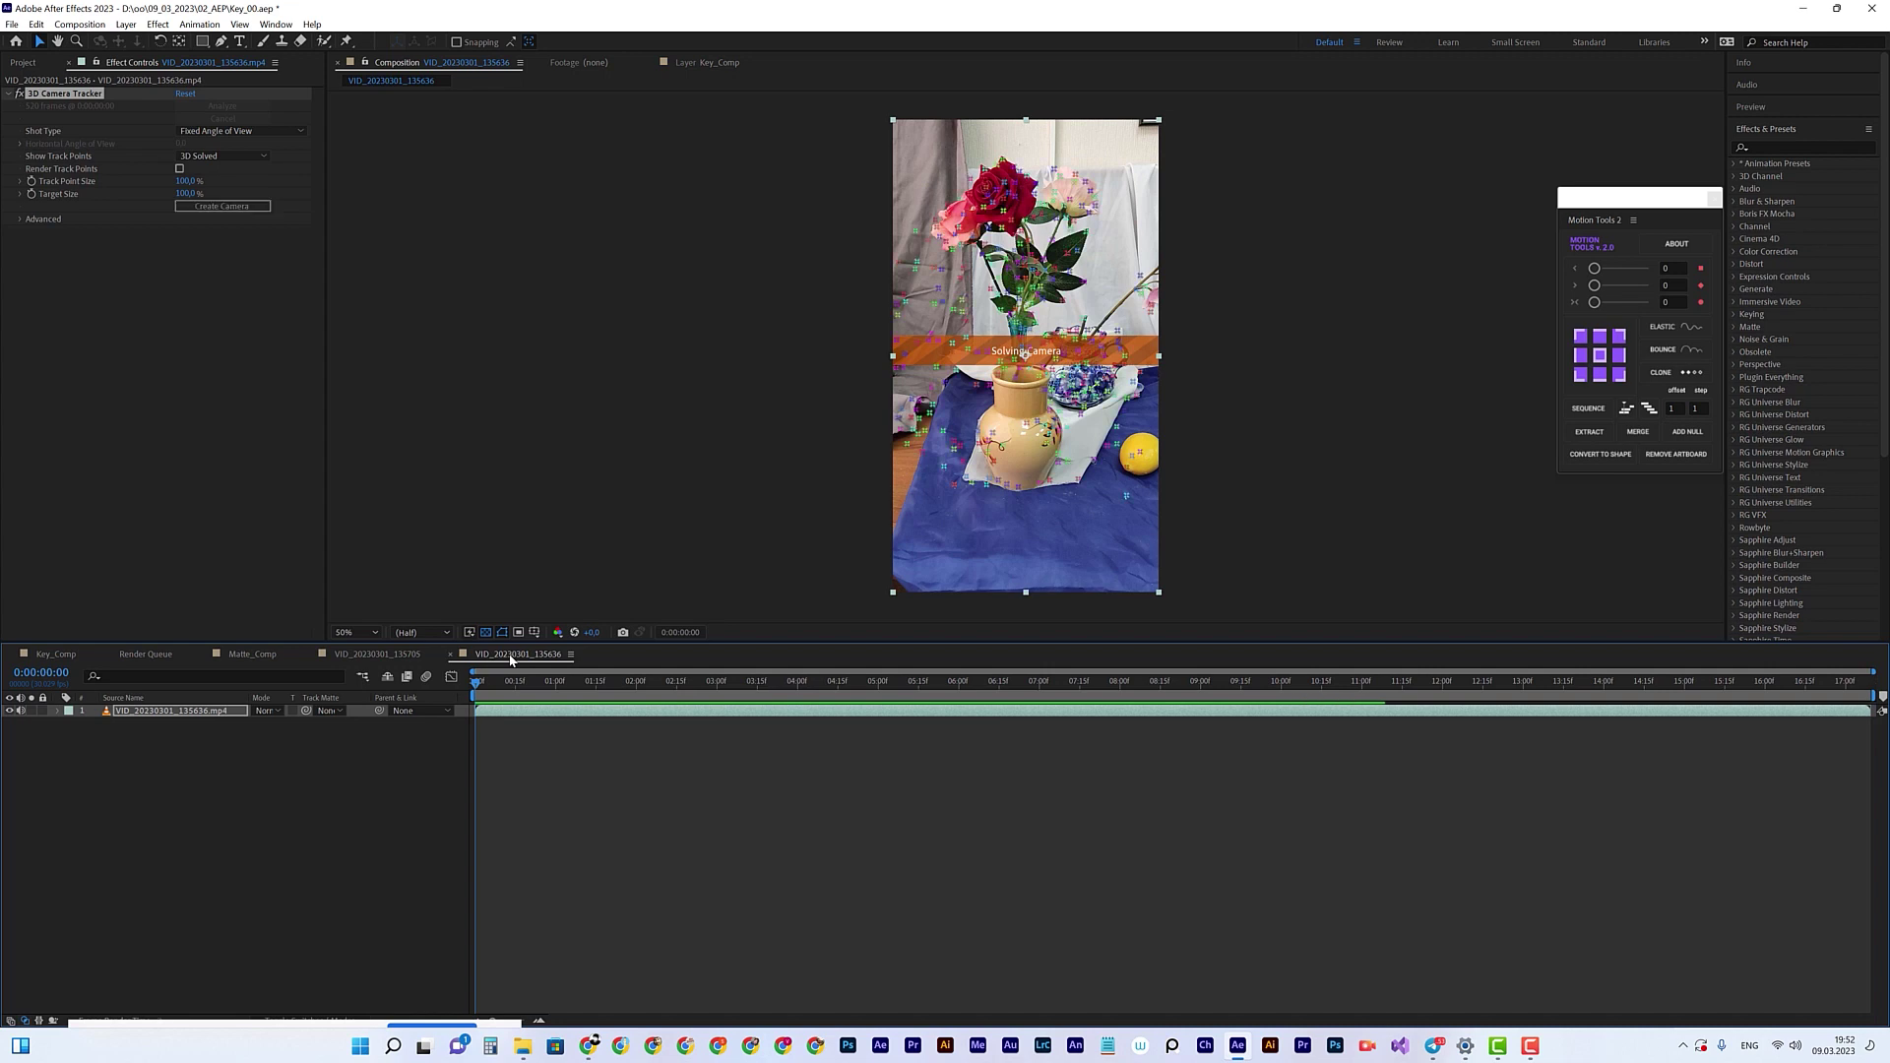
pyautogui.click(1027, 465)
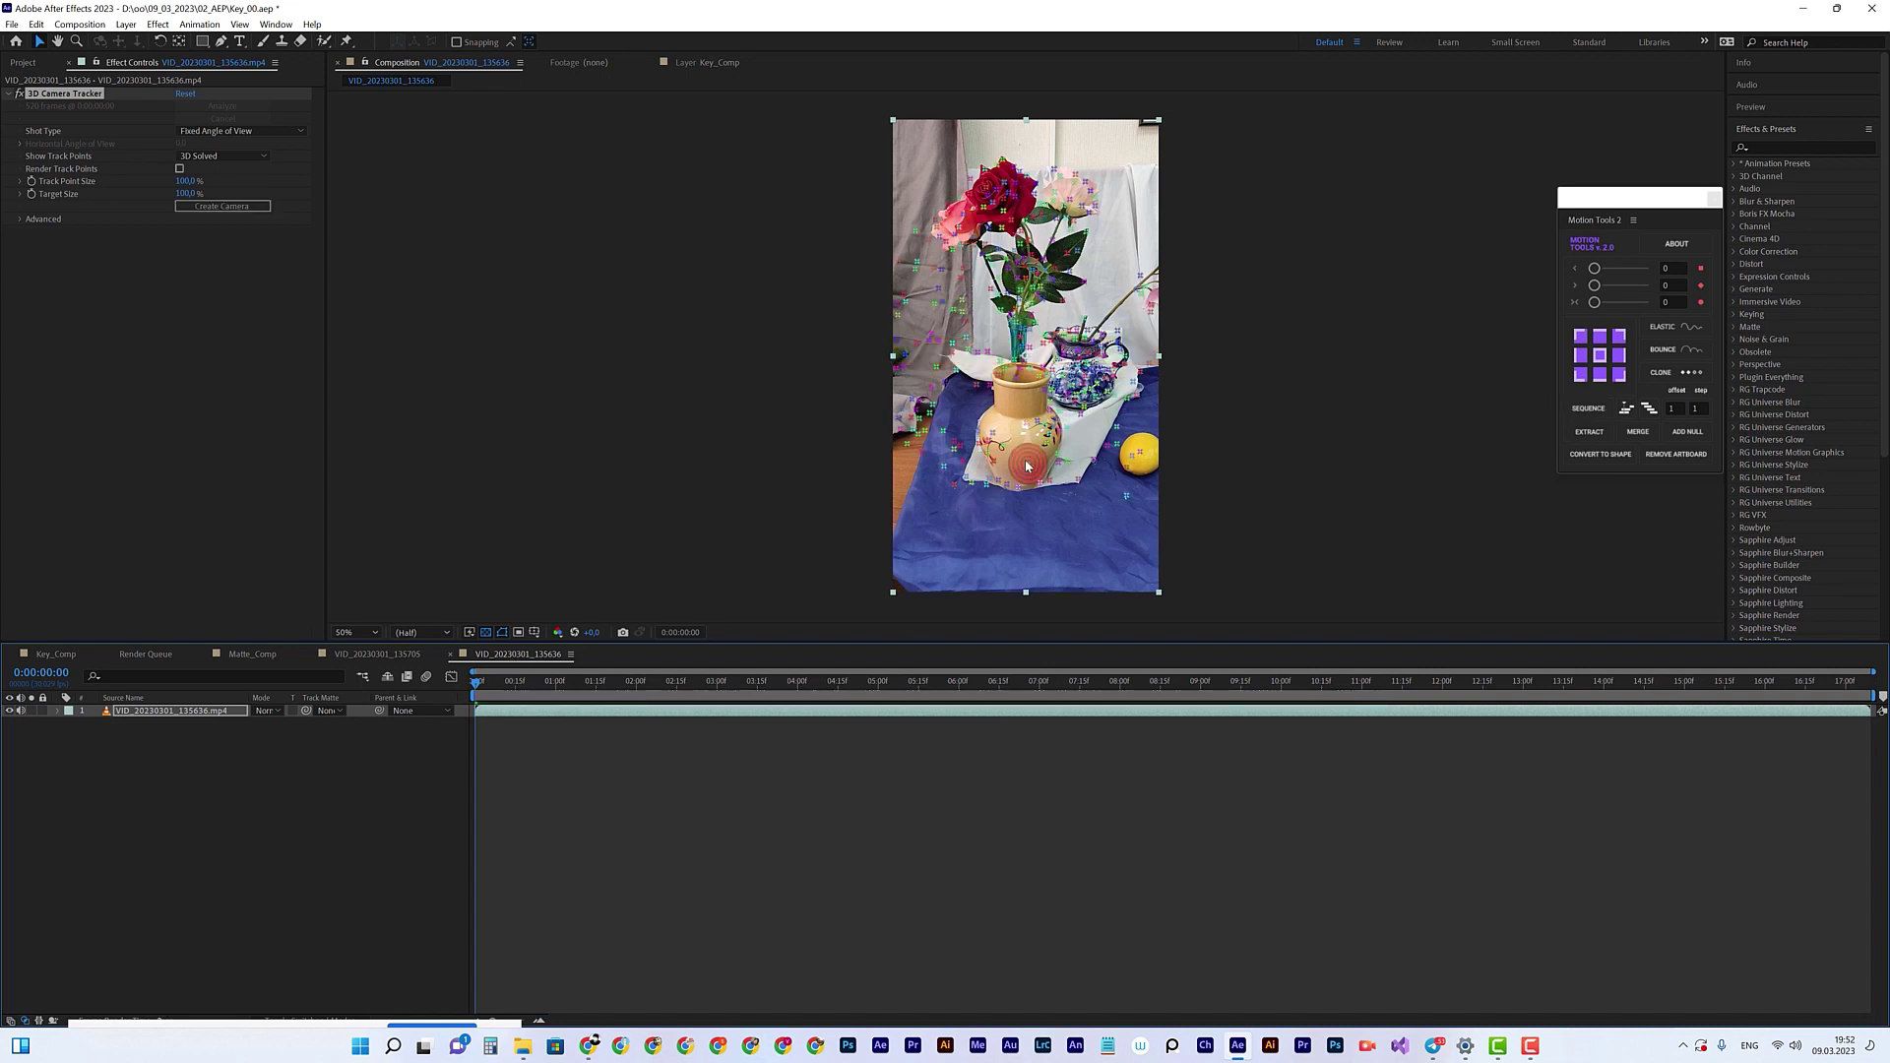
pyautogui.press('/')
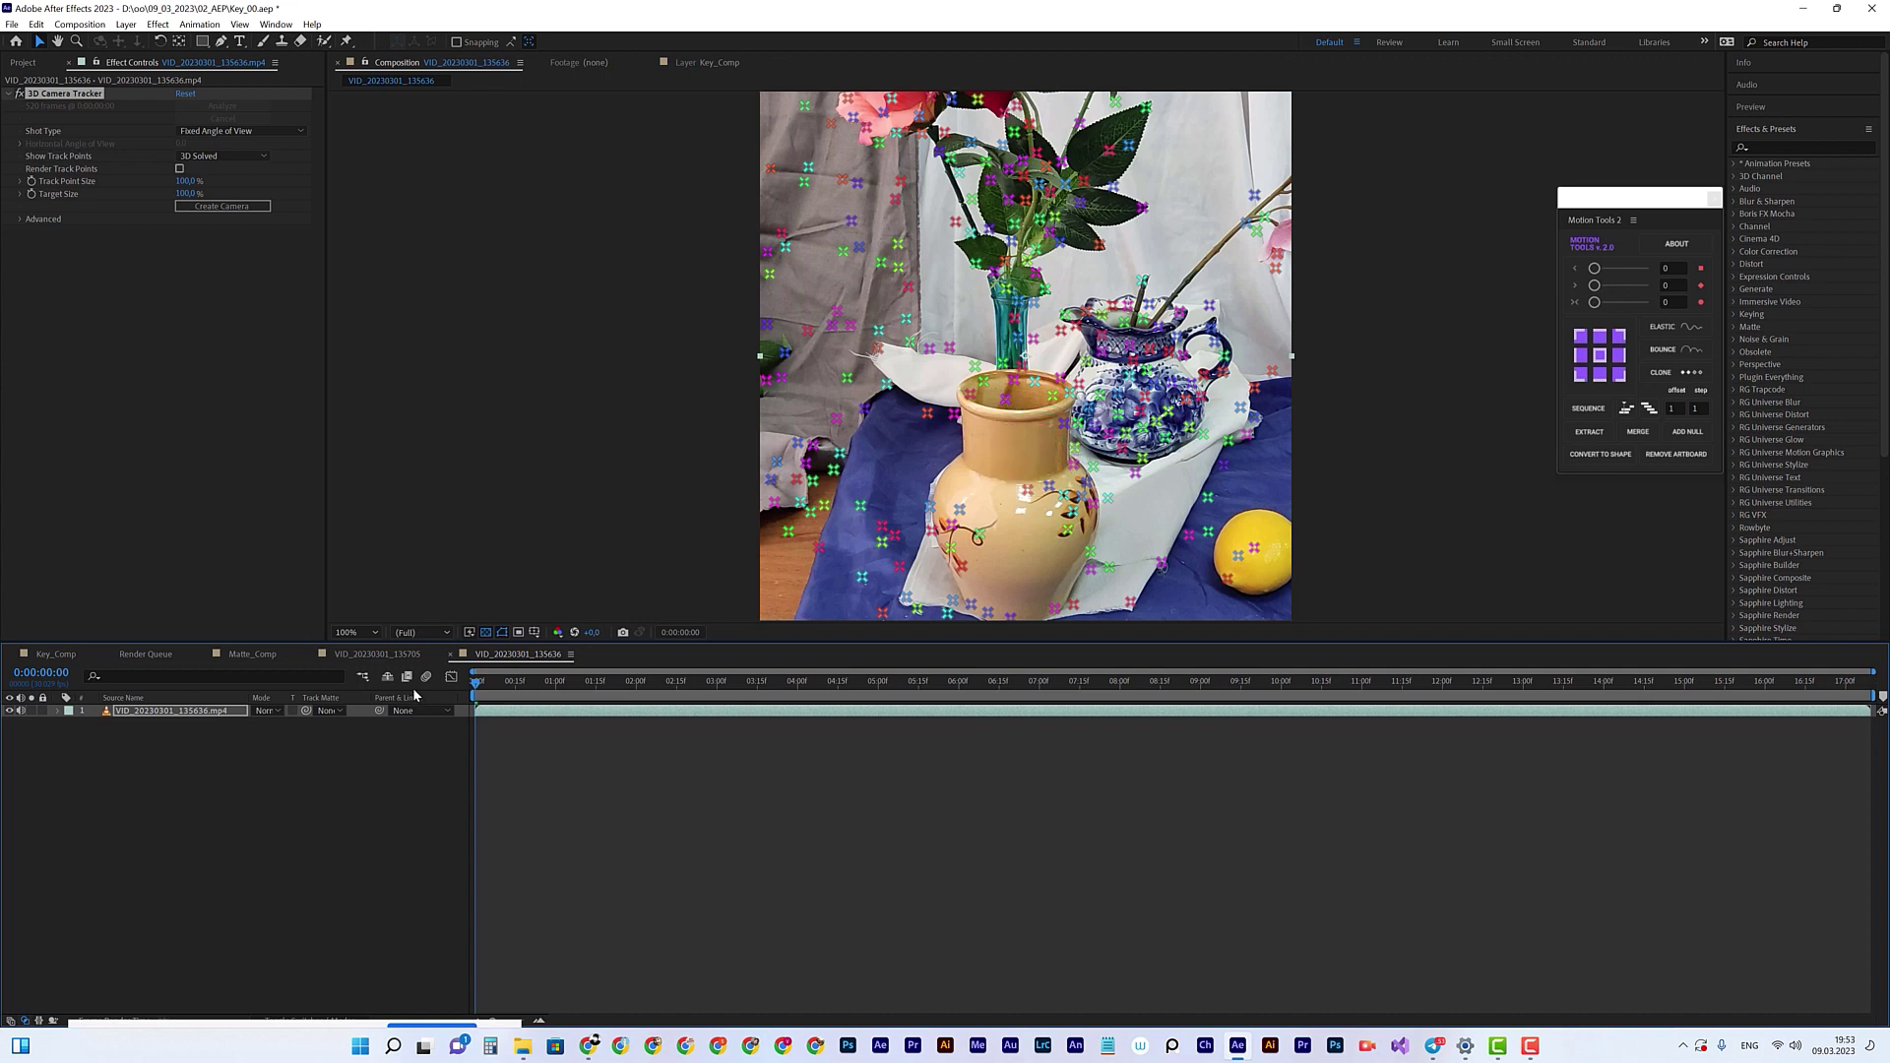
pyautogui.moveTo(979, 409)
pyautogui.mouseDown()
pyautogui.moveTo(976, 389)
pyautogui.moveTo(1031, 364)
pyautogui.moveTo(1070, 389)
pyautogui.moveTo(1066, 411)
pyautogui.mouseUp()
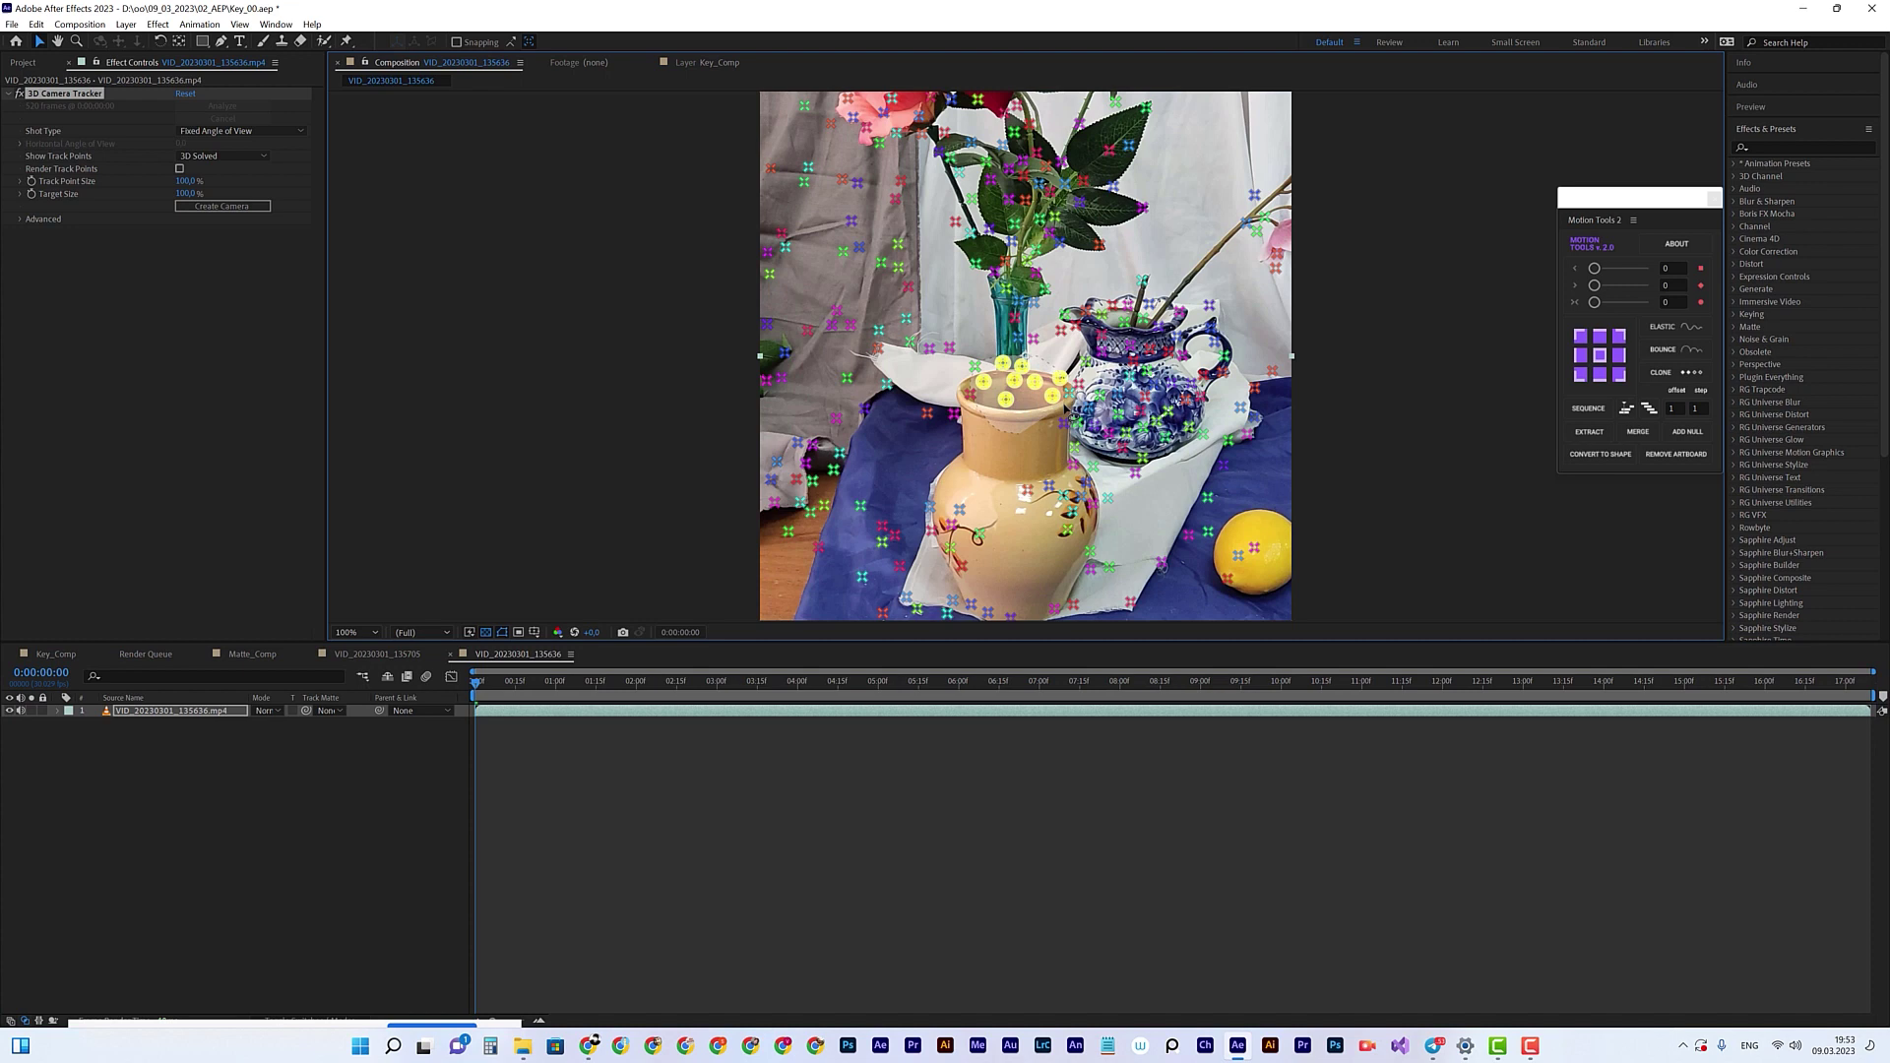
pyautogui.rightClick(1019, 386)
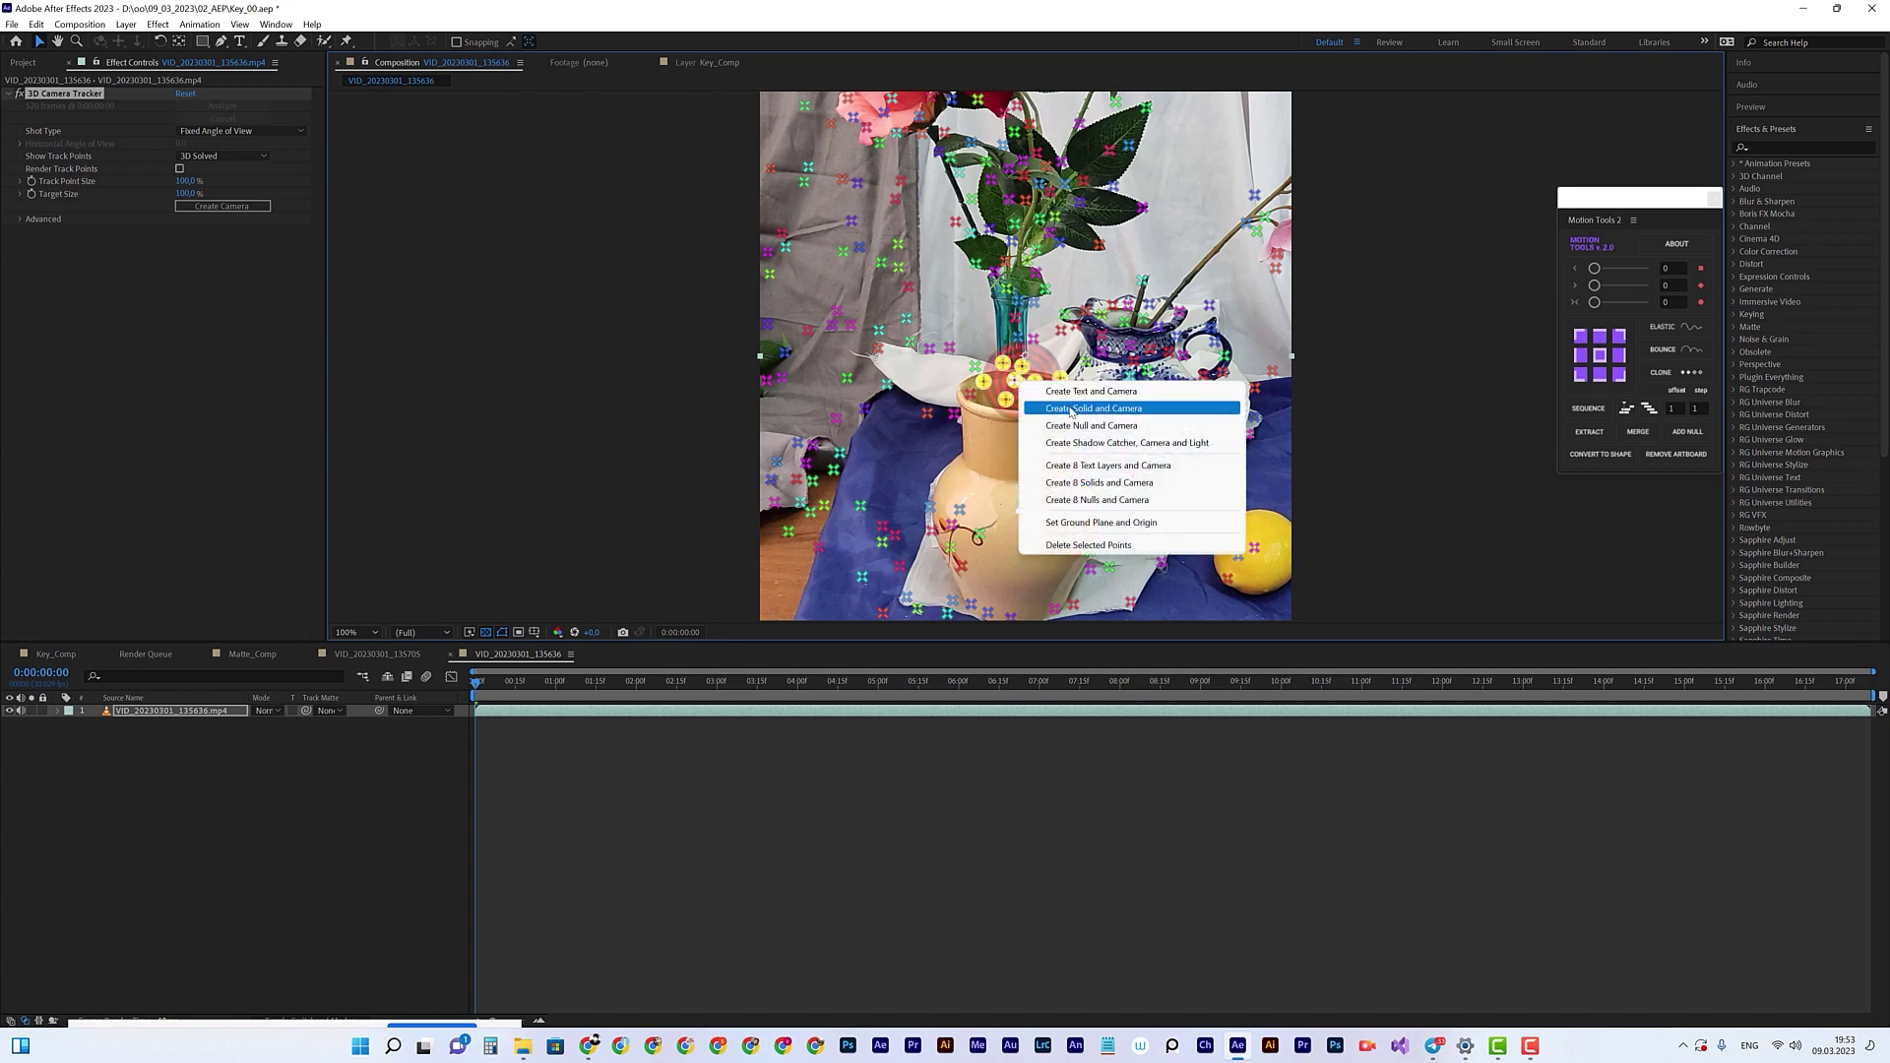
pyautogui.click(1128, 414)
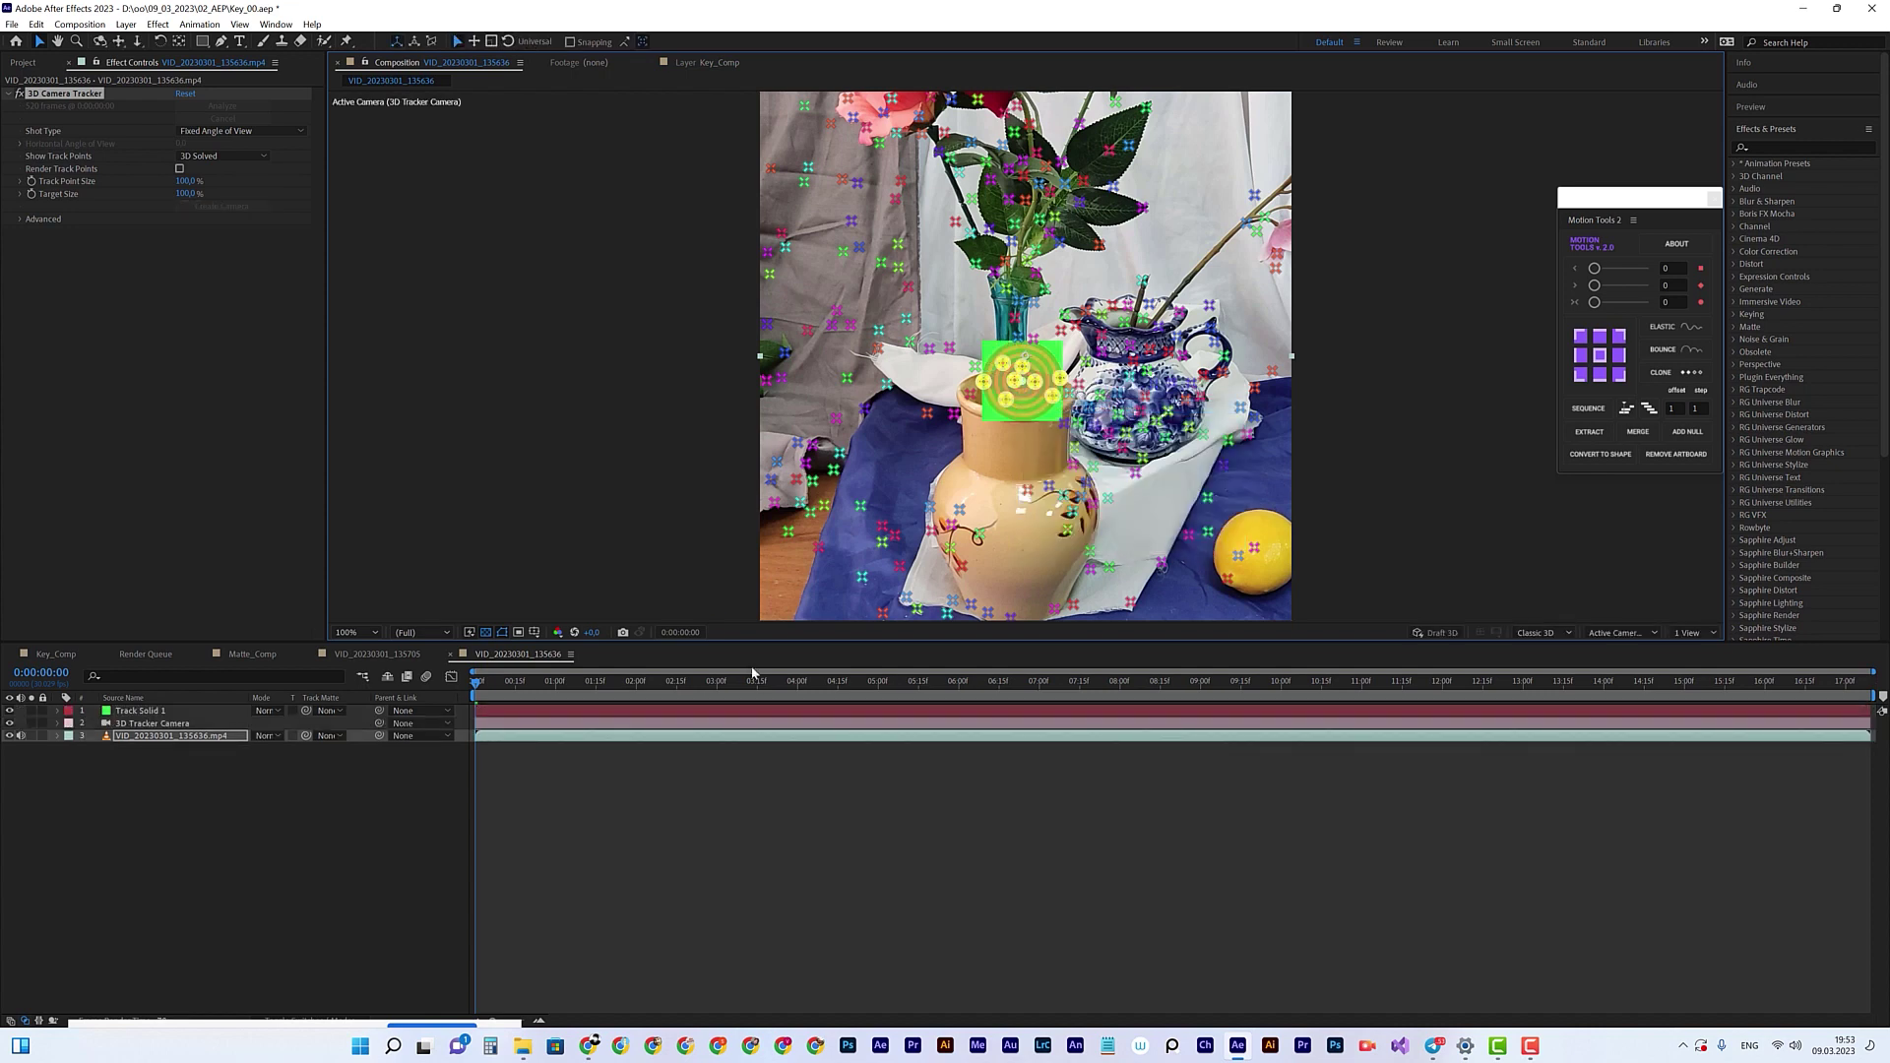
pyautogui.moveTo(497, 684); pyautogui.dragTo(1861, 694)
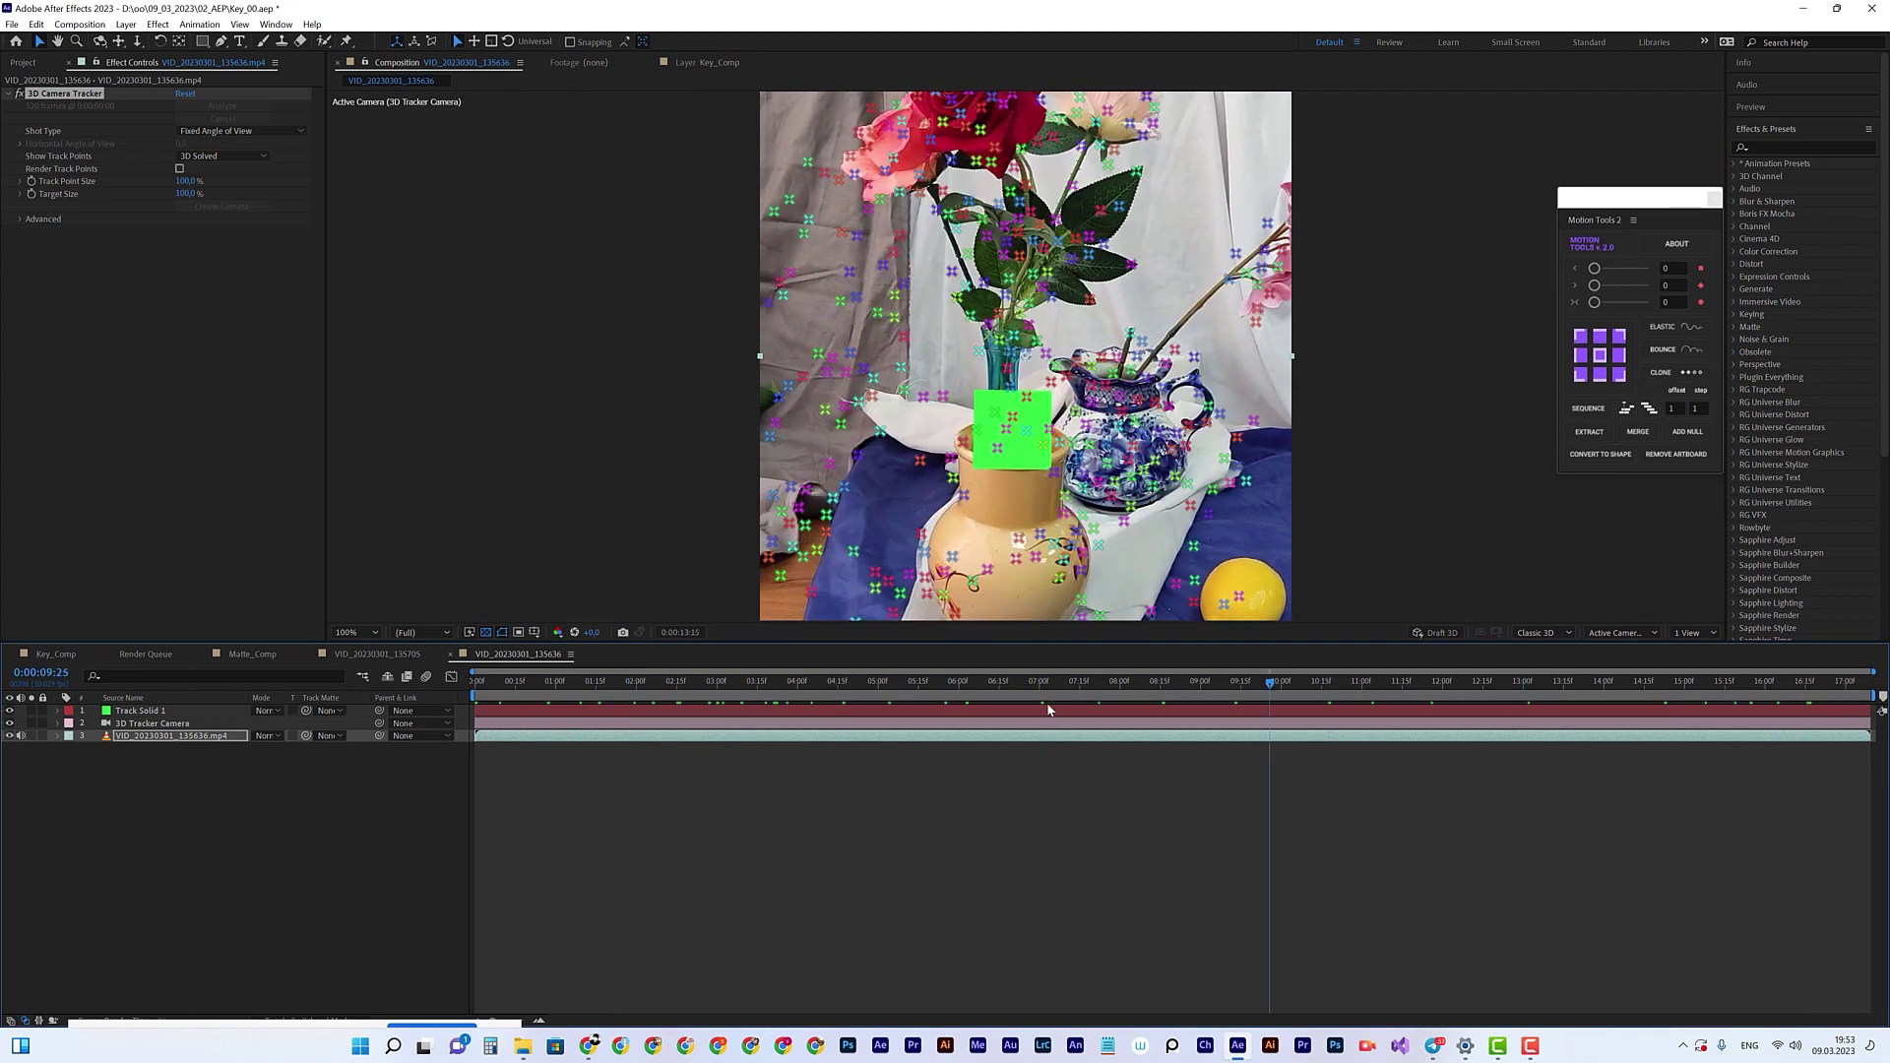
pyautogui.press('Home')
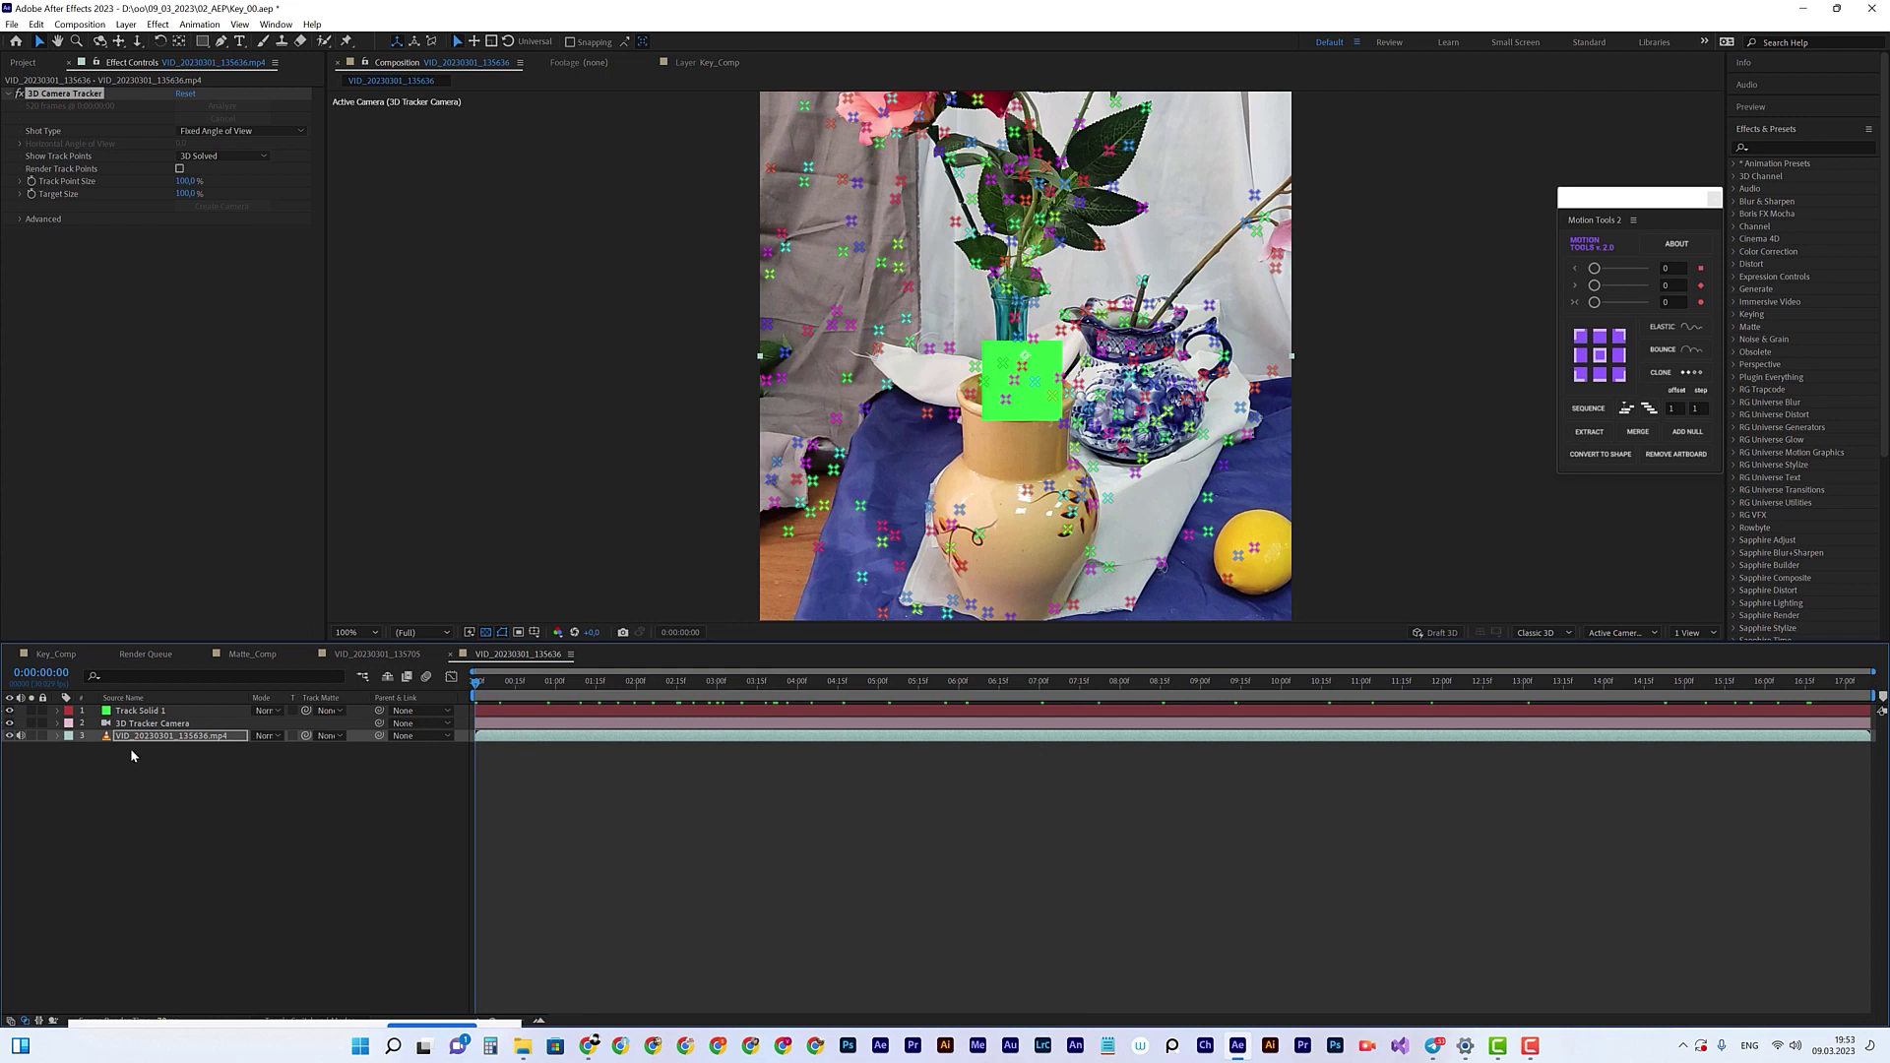
# Step: Replace the Track Solid 1 layer's source with Matte_Comp and scale the layer up until the man roughly fits the jug's width
pyautogui.click(146, 712)
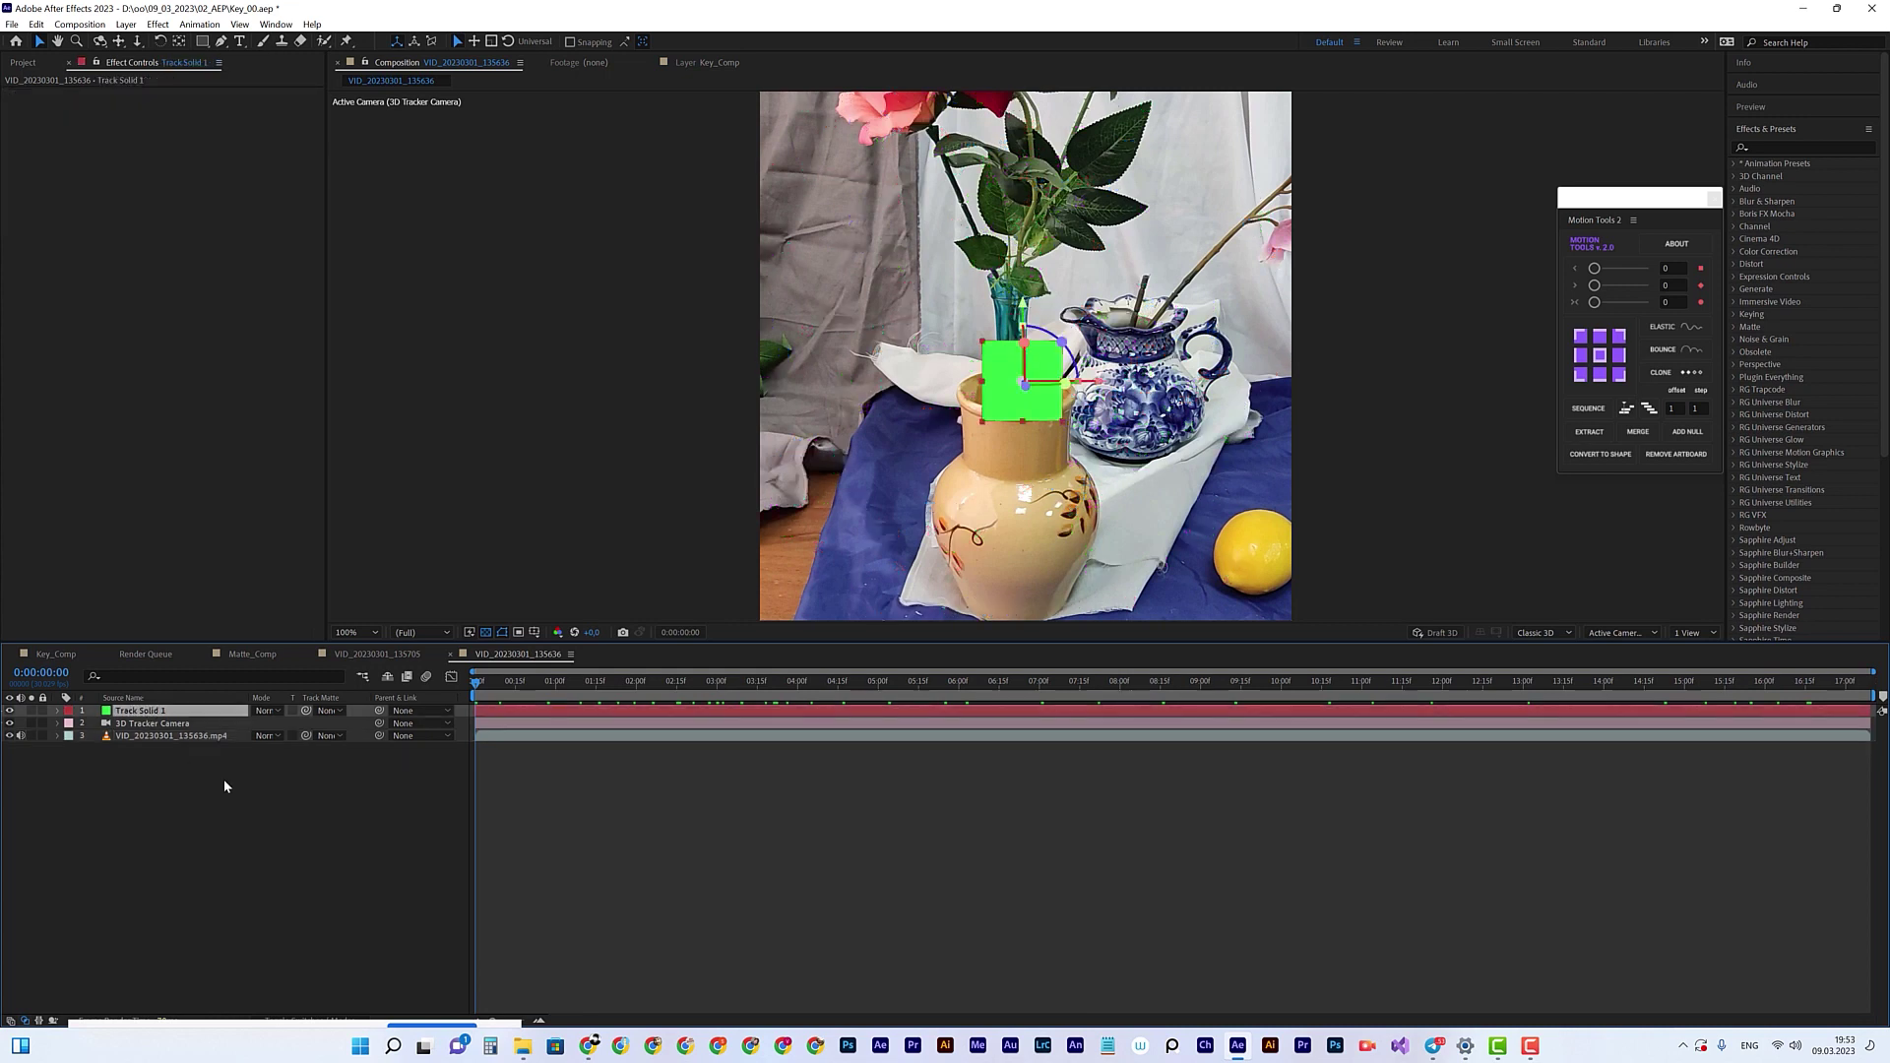
pyautogui.click(22, 62)
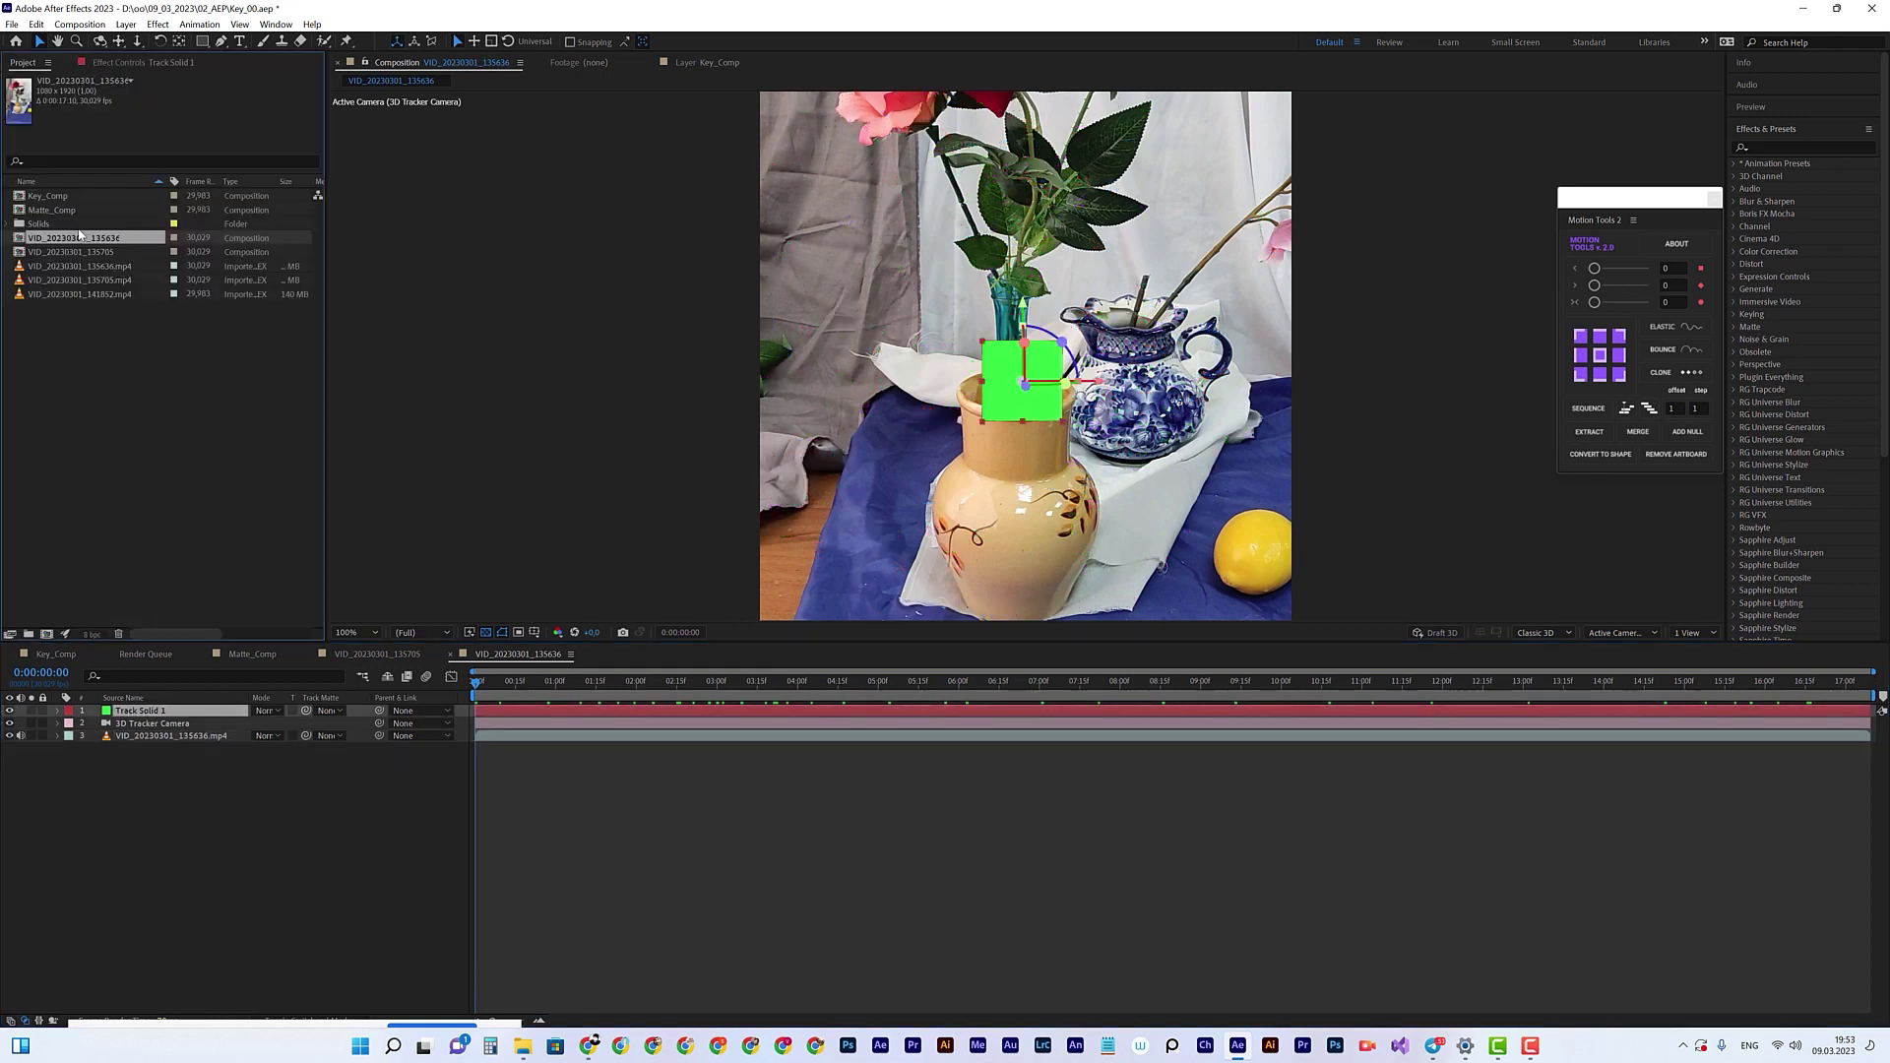
pyautogui.click(54, 211)
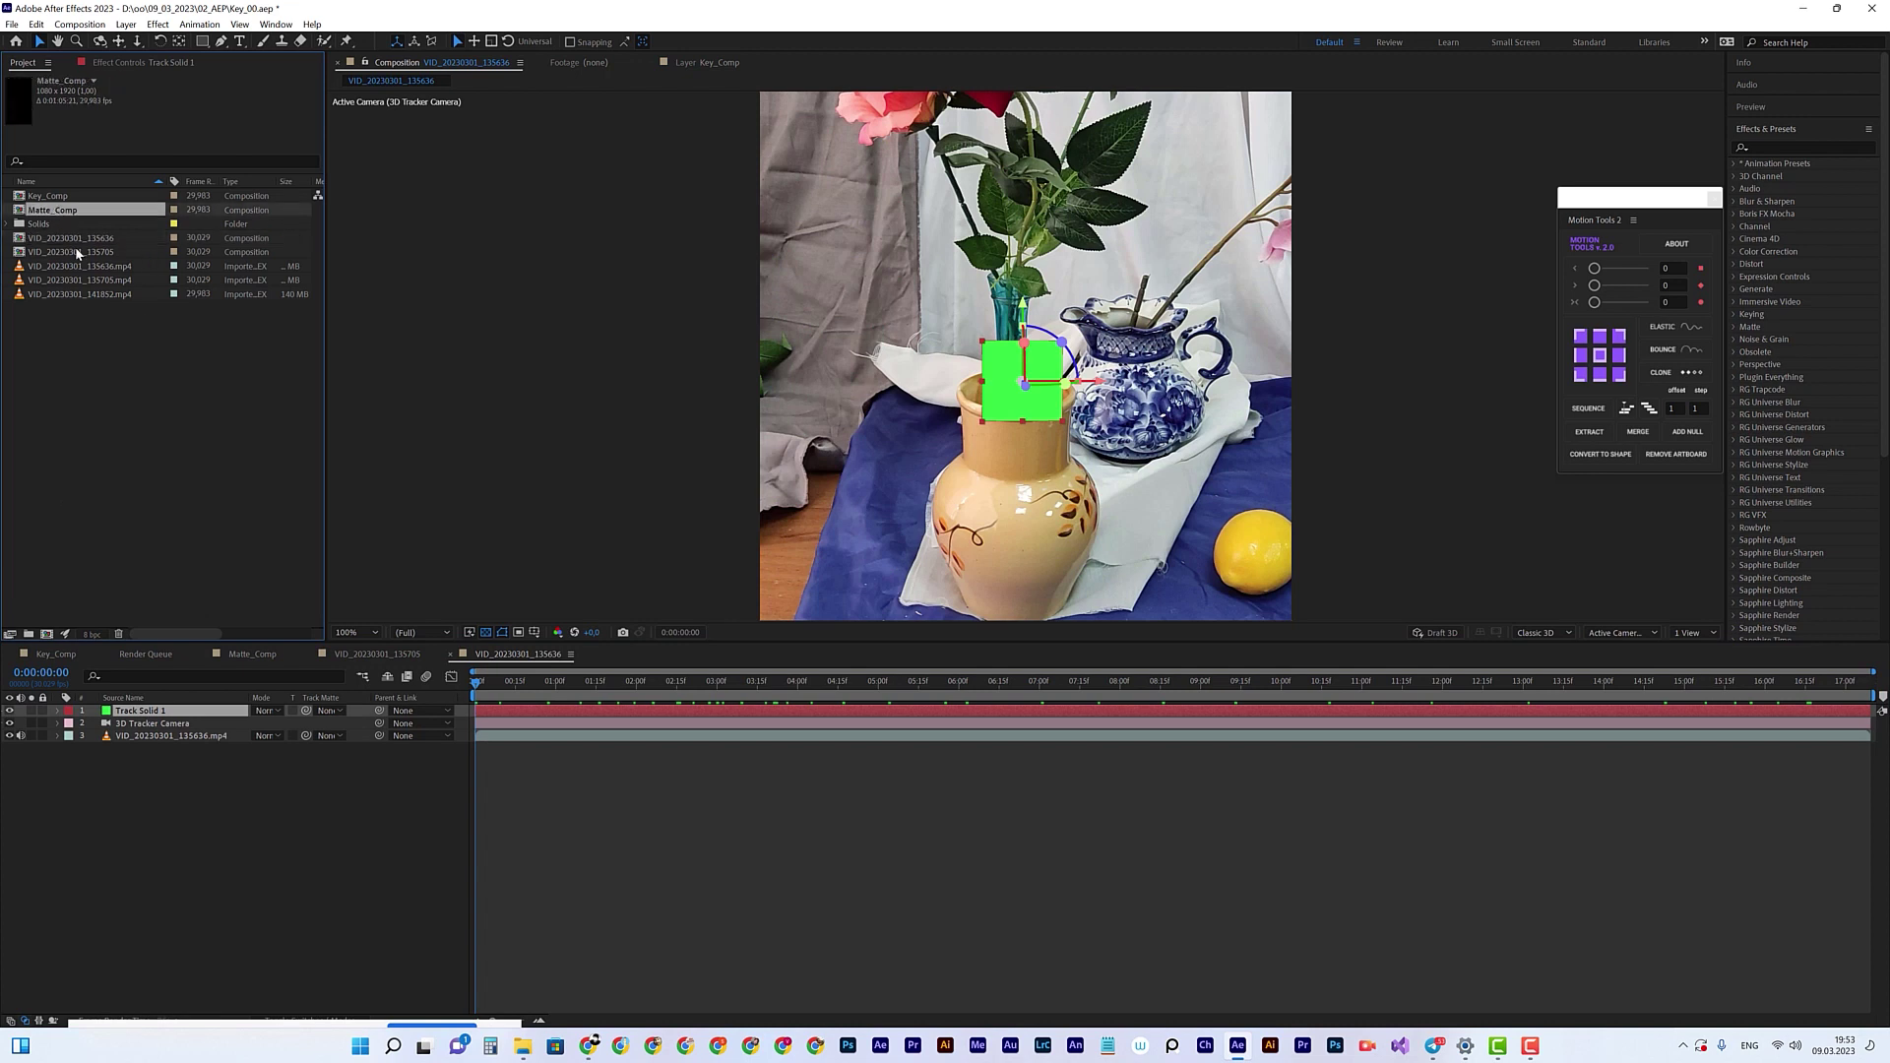
pyautogui.moveTo(56, 217); pyautogui.dragTo(139, 449)
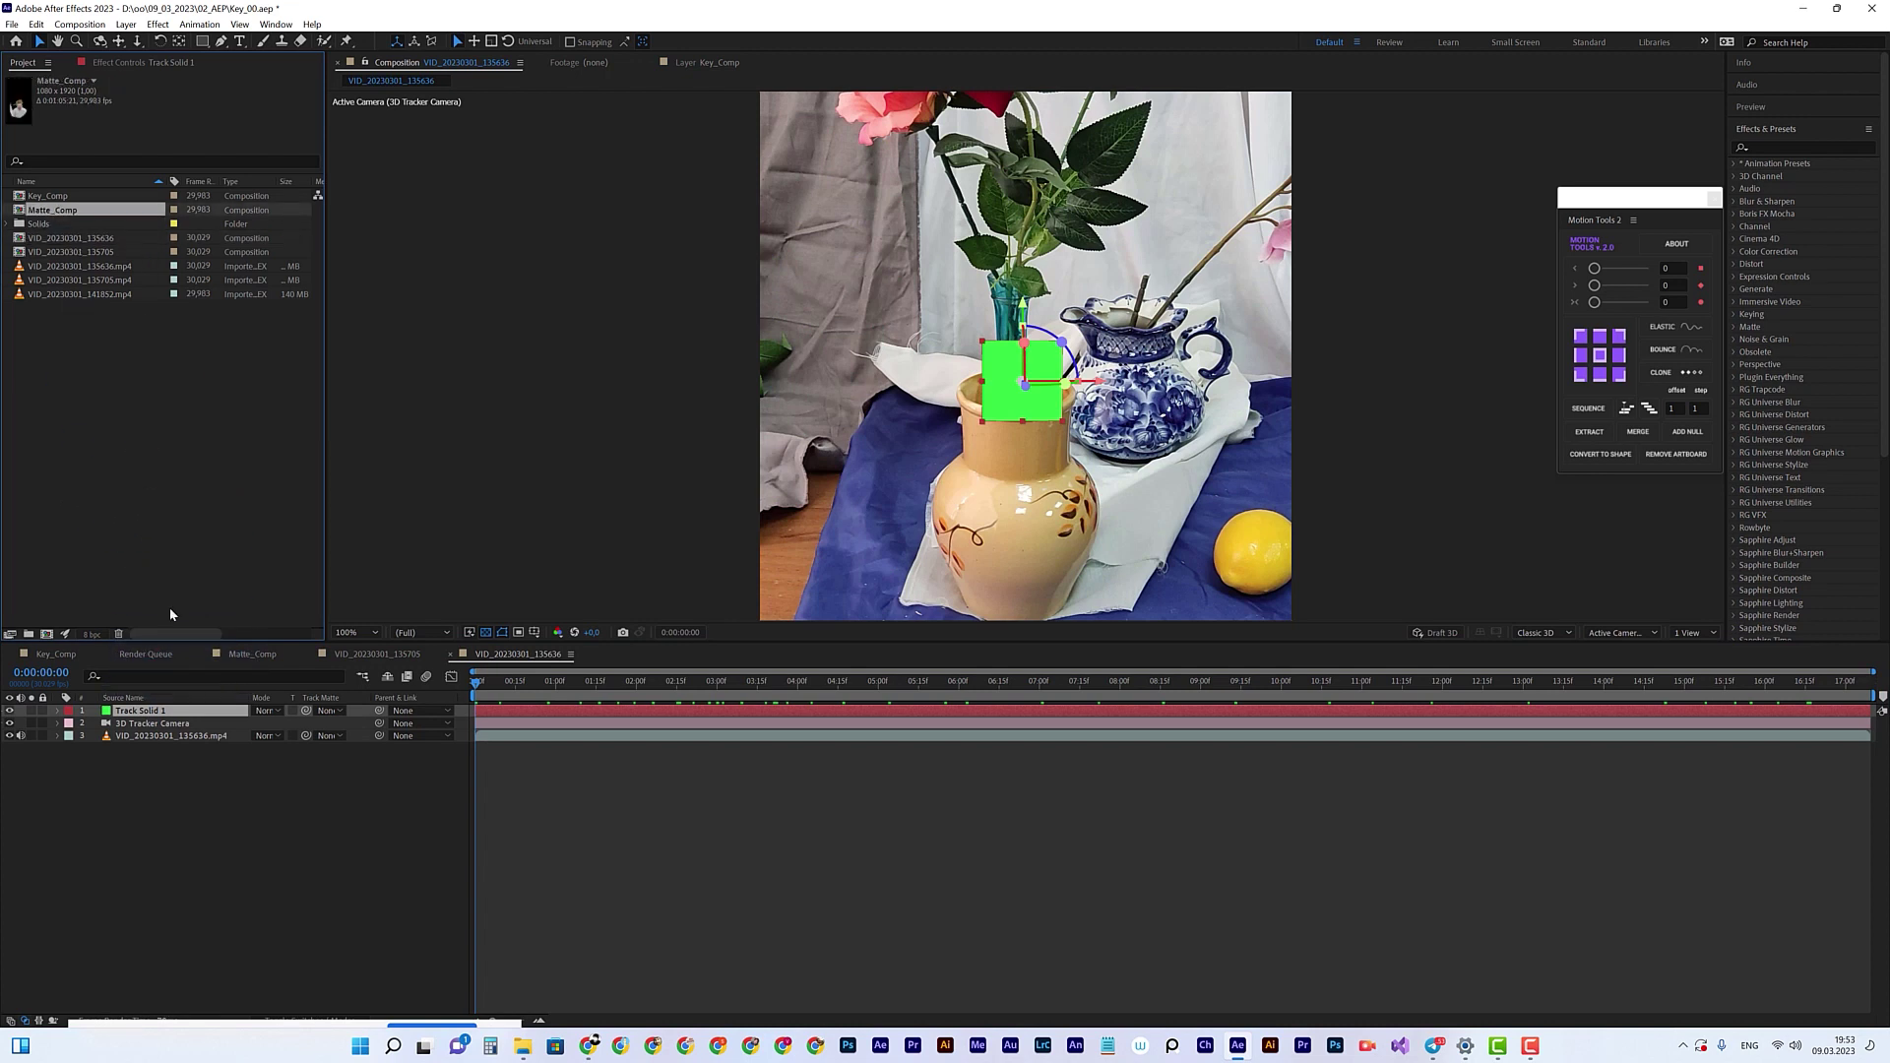
pyautogui.click(114, 847)
pyautogui.click(146, 710)
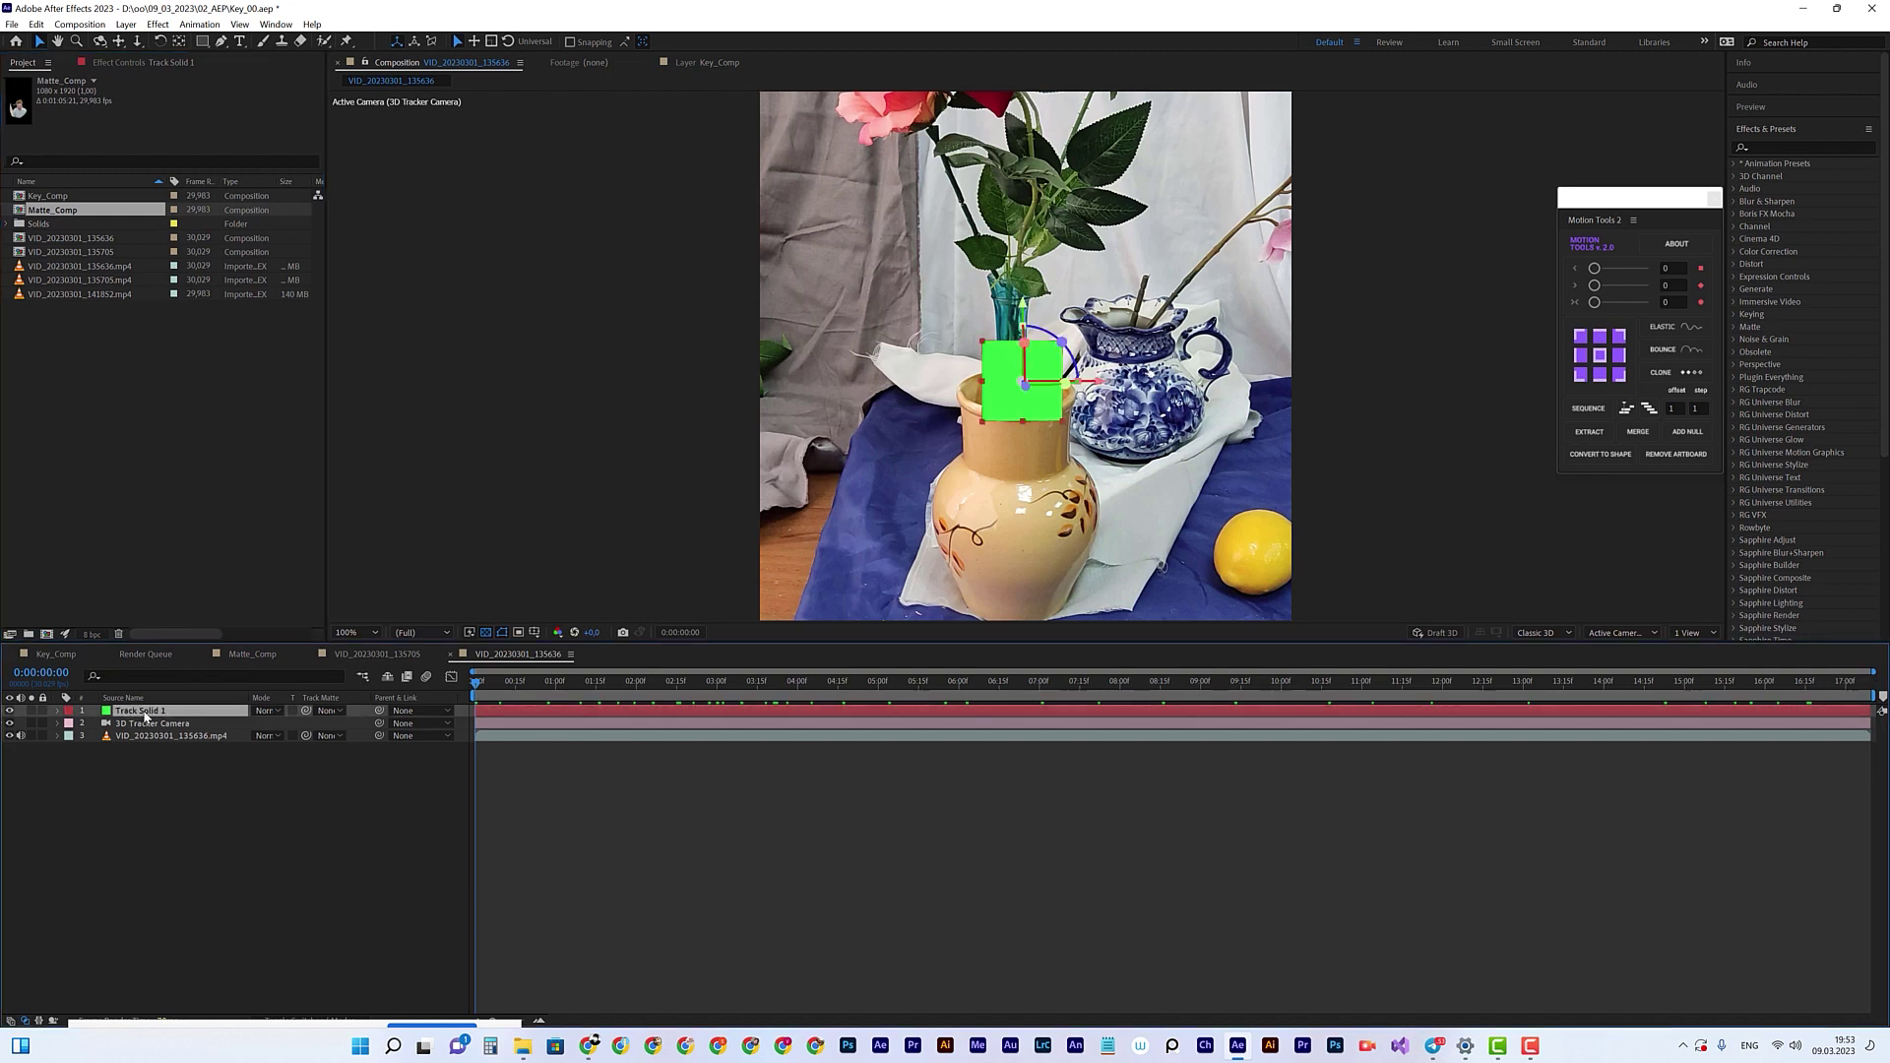
pyautogui.click(32, 214)
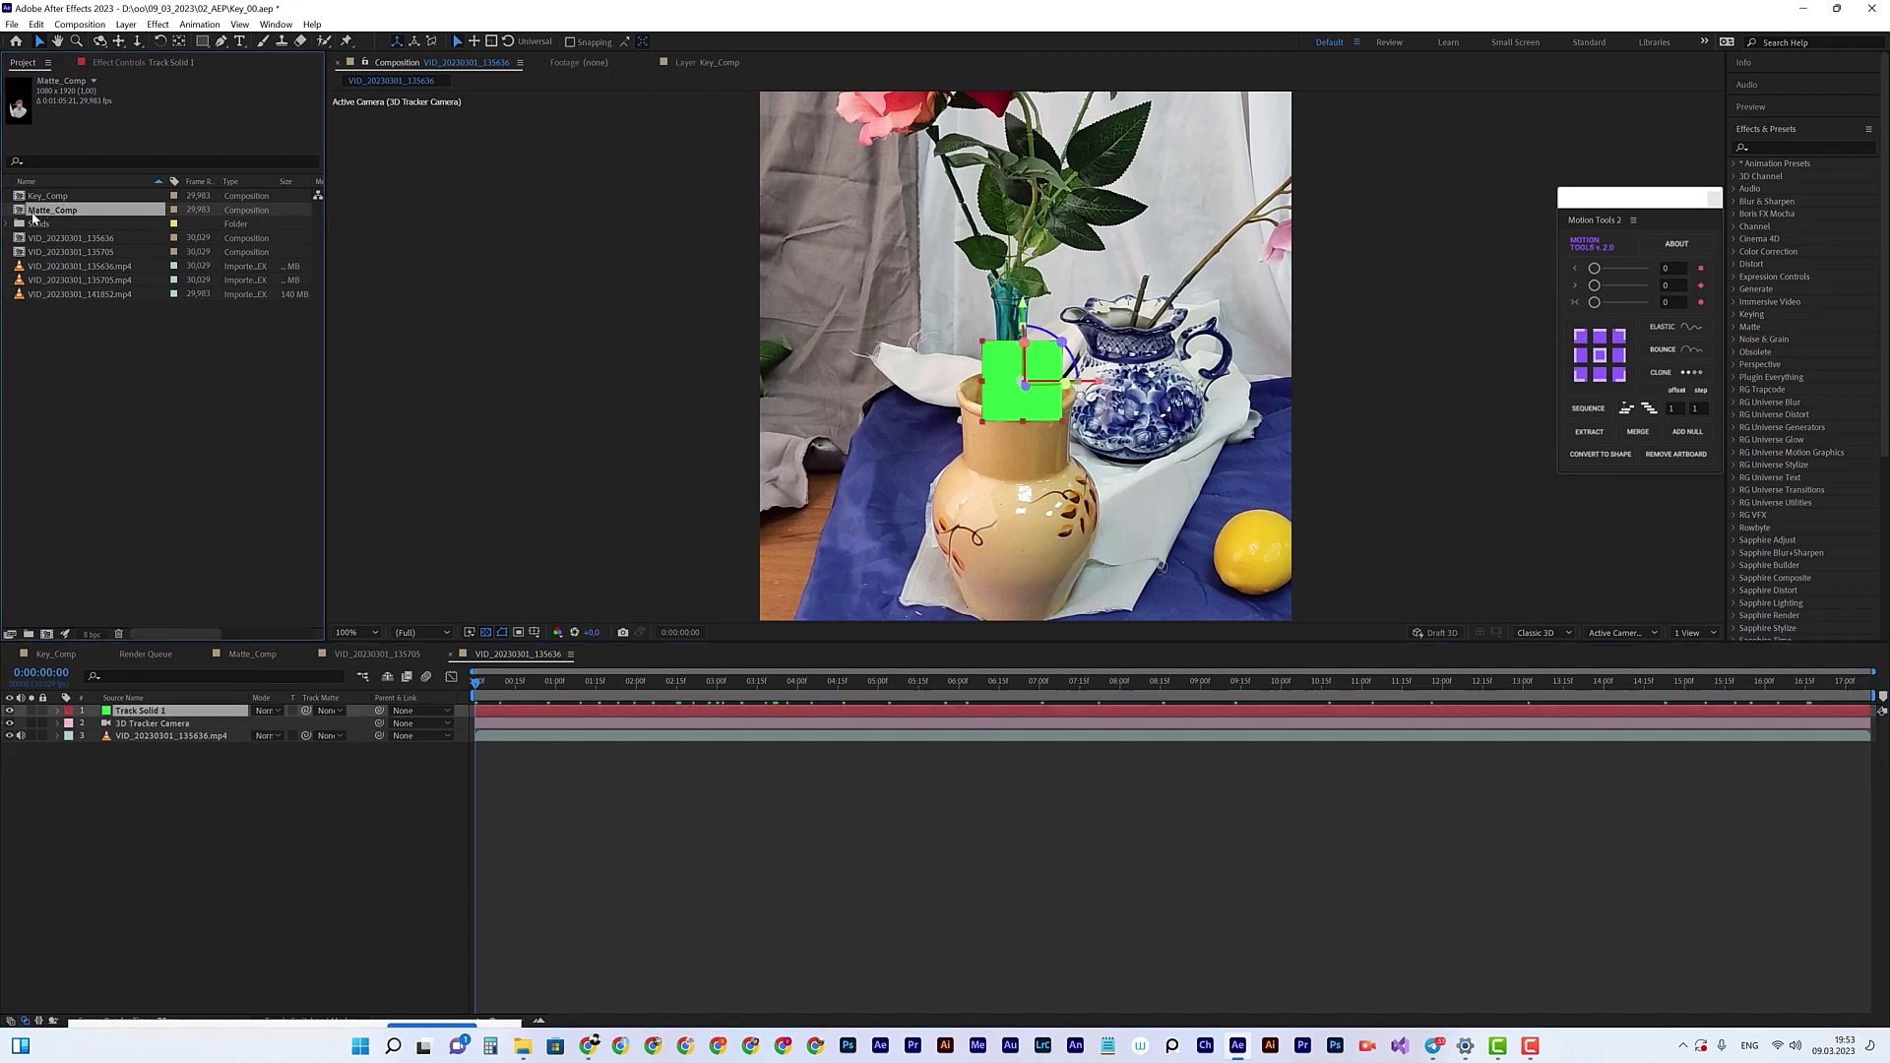
pyautogui.moveTo(41, 213); pyautogui.dragTo(148, 711)
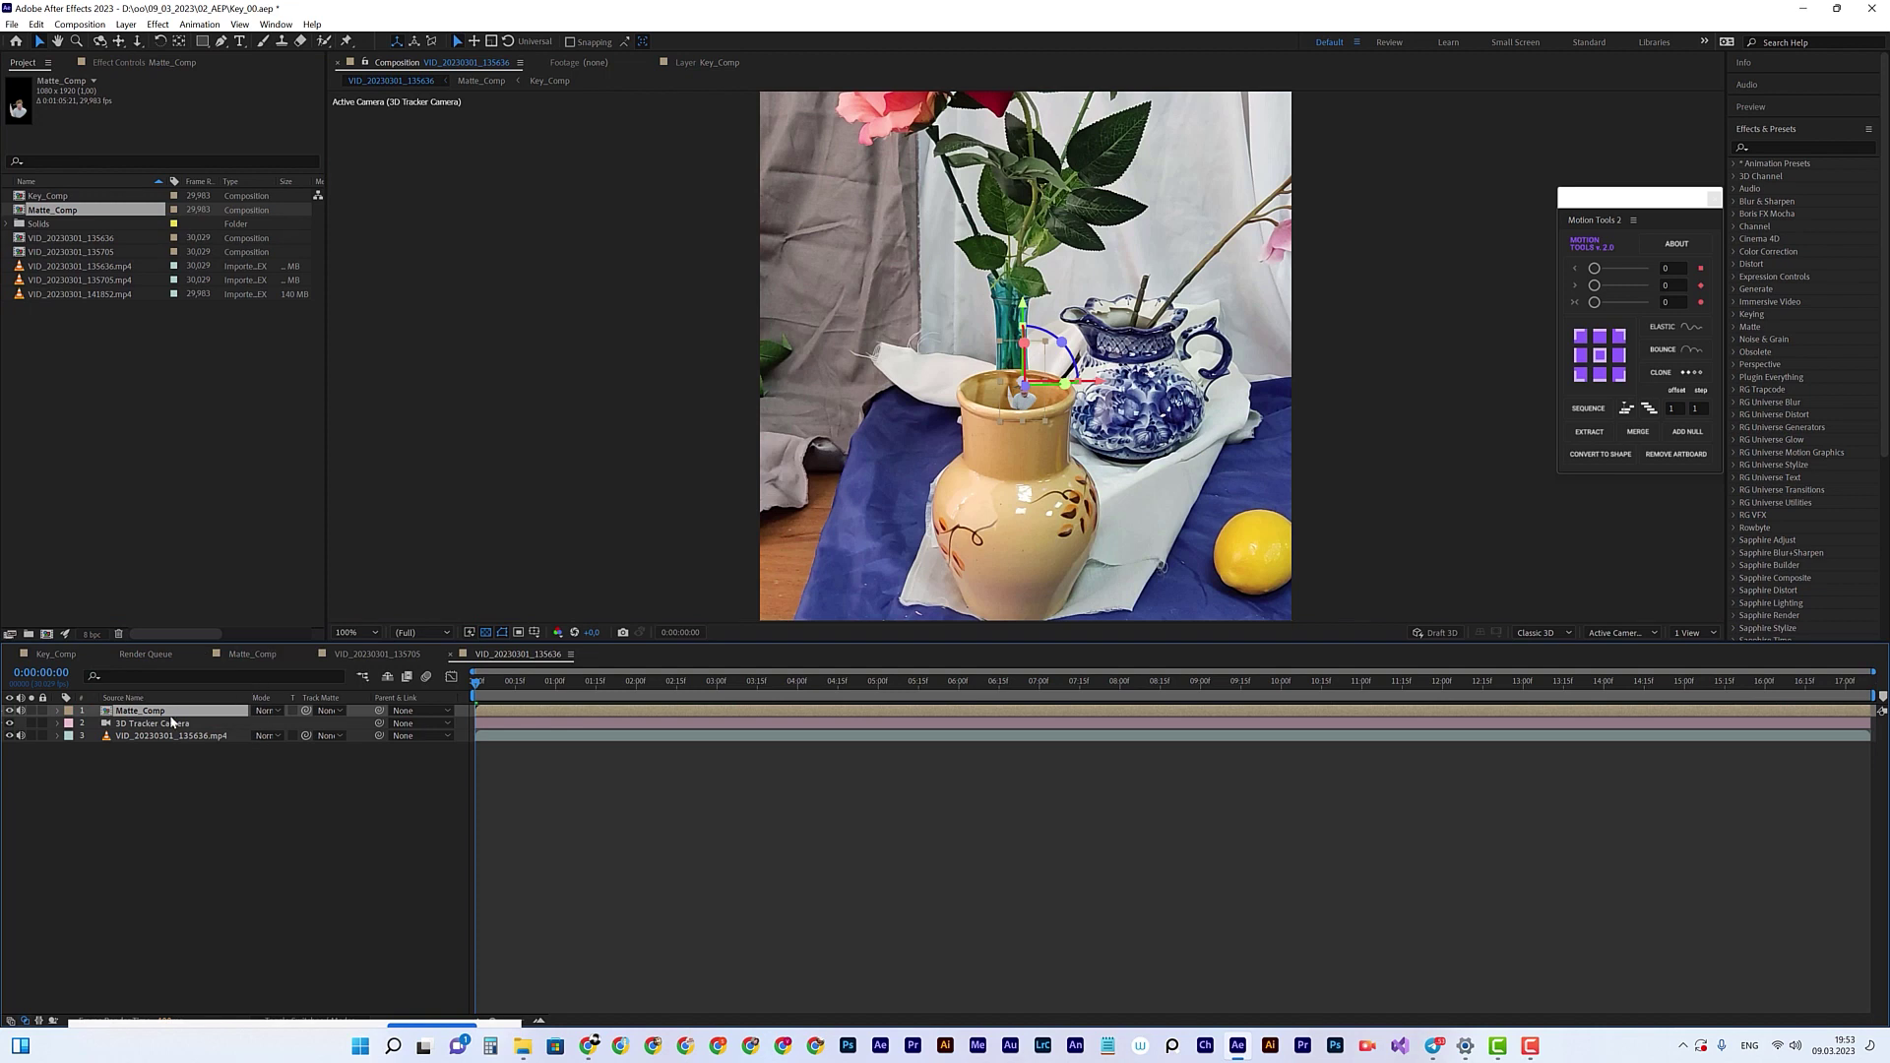
pyautogui.press('s')
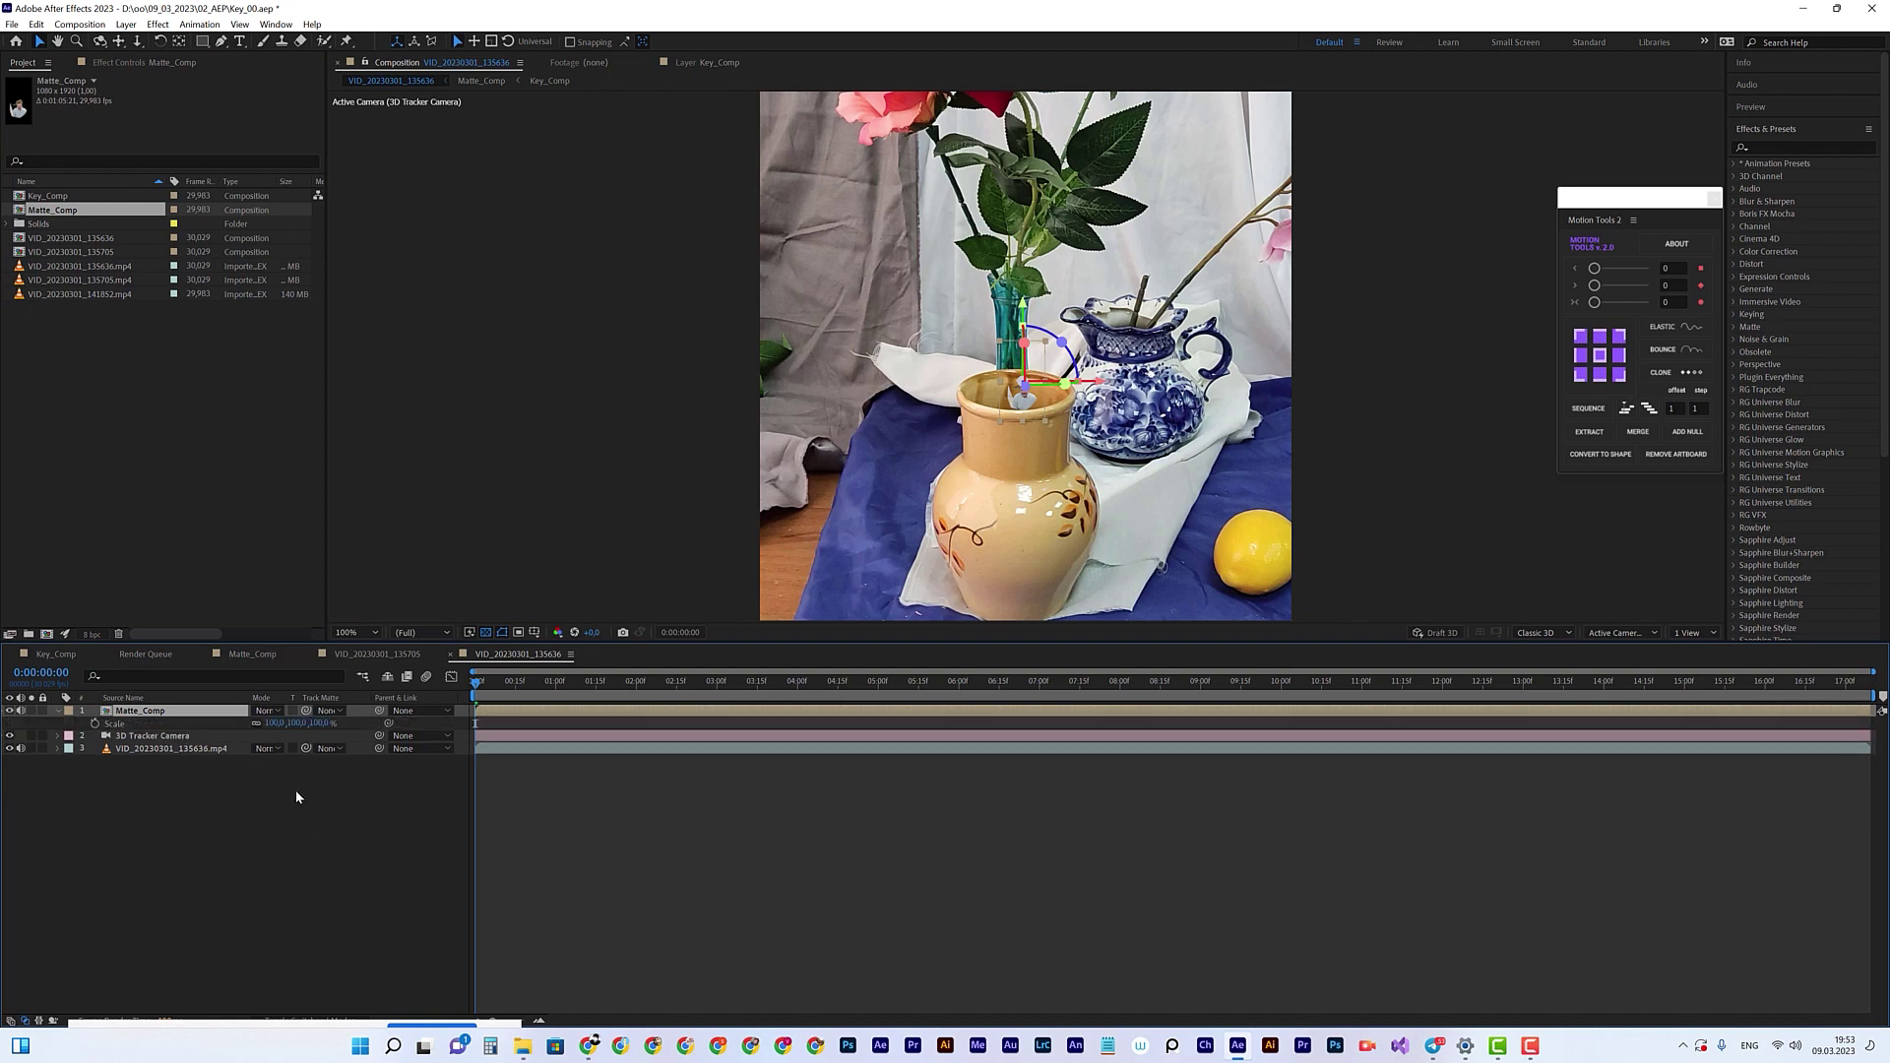
pyautogui.moveTo(285, 723); pyautogui.dragTo(513, 734)
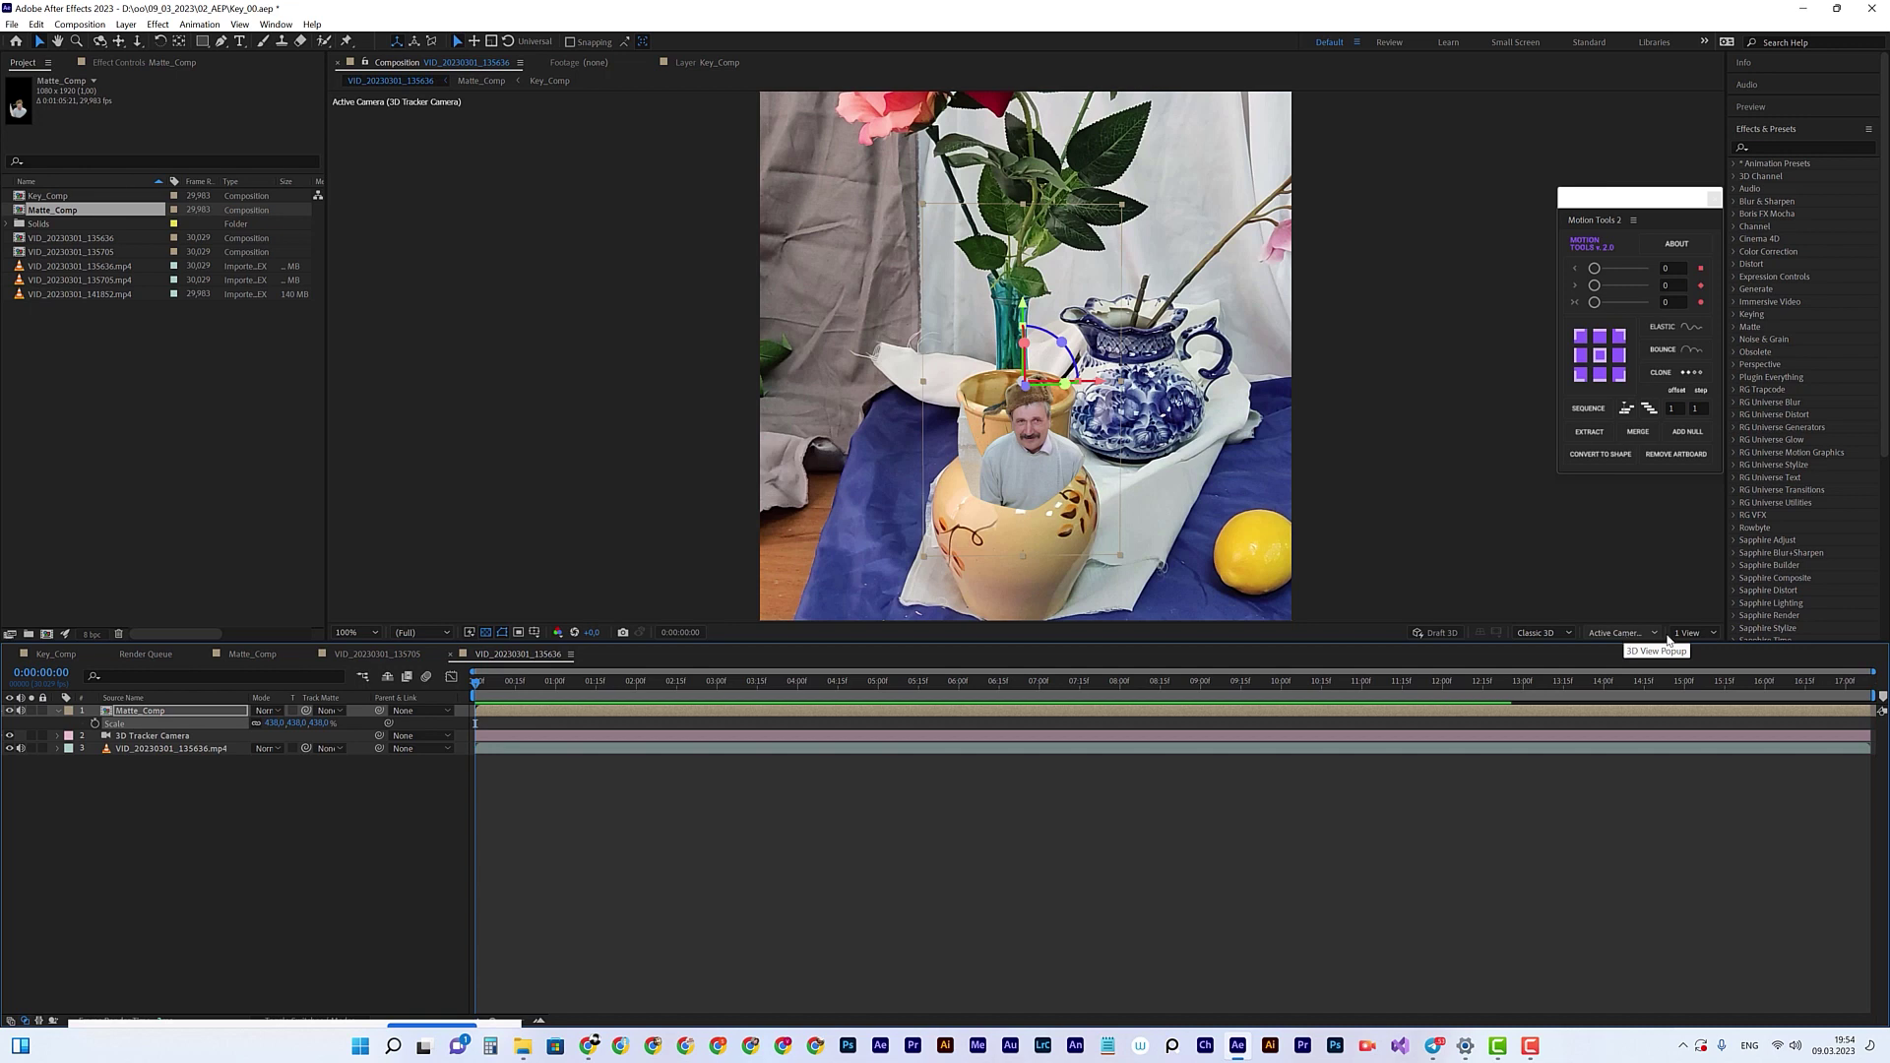
# Step: Examine the Matte_Comp layer's placement relative to the tracker camera in Custom View 1
pyautogui.click(1622, 634)
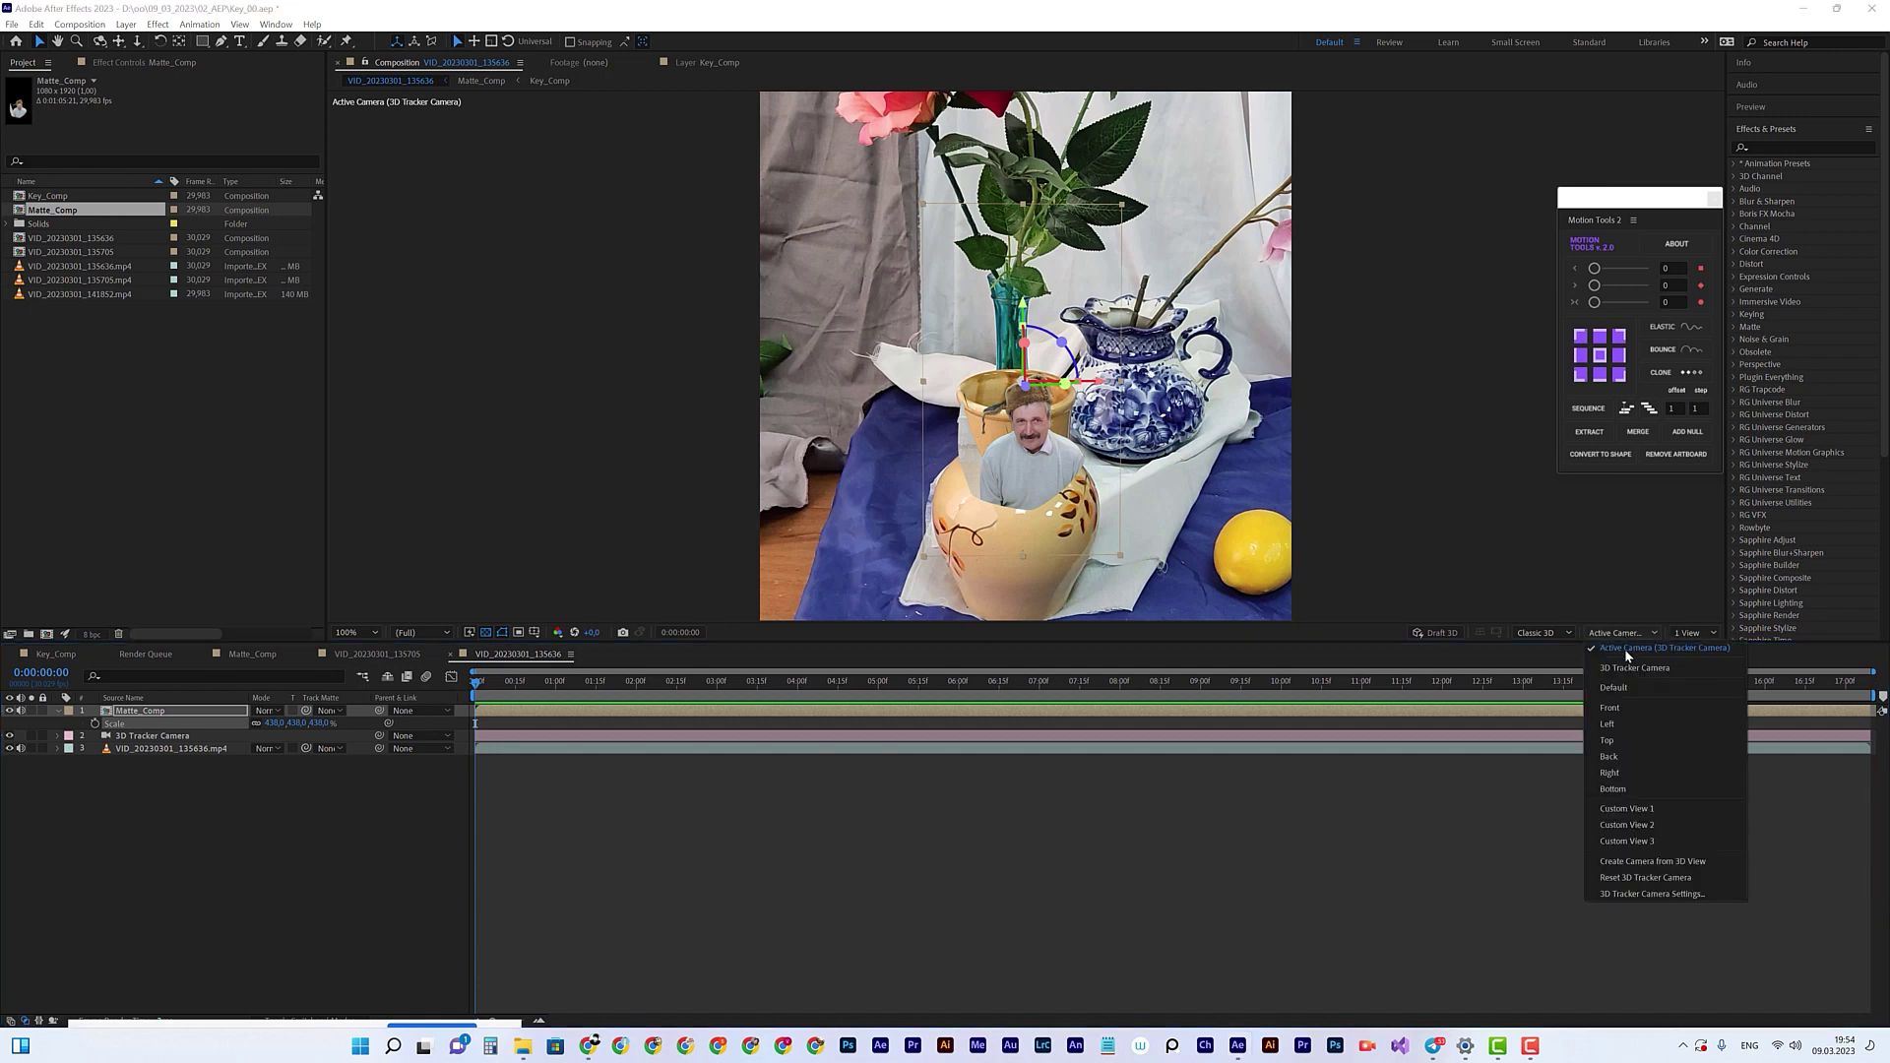
pyautogui.click(1662, 809)
pyautogui.moveTo(1029, 350); pyautogui.dragTo(490, 297)
pyautogui.scroll(-3, 1019, 388)
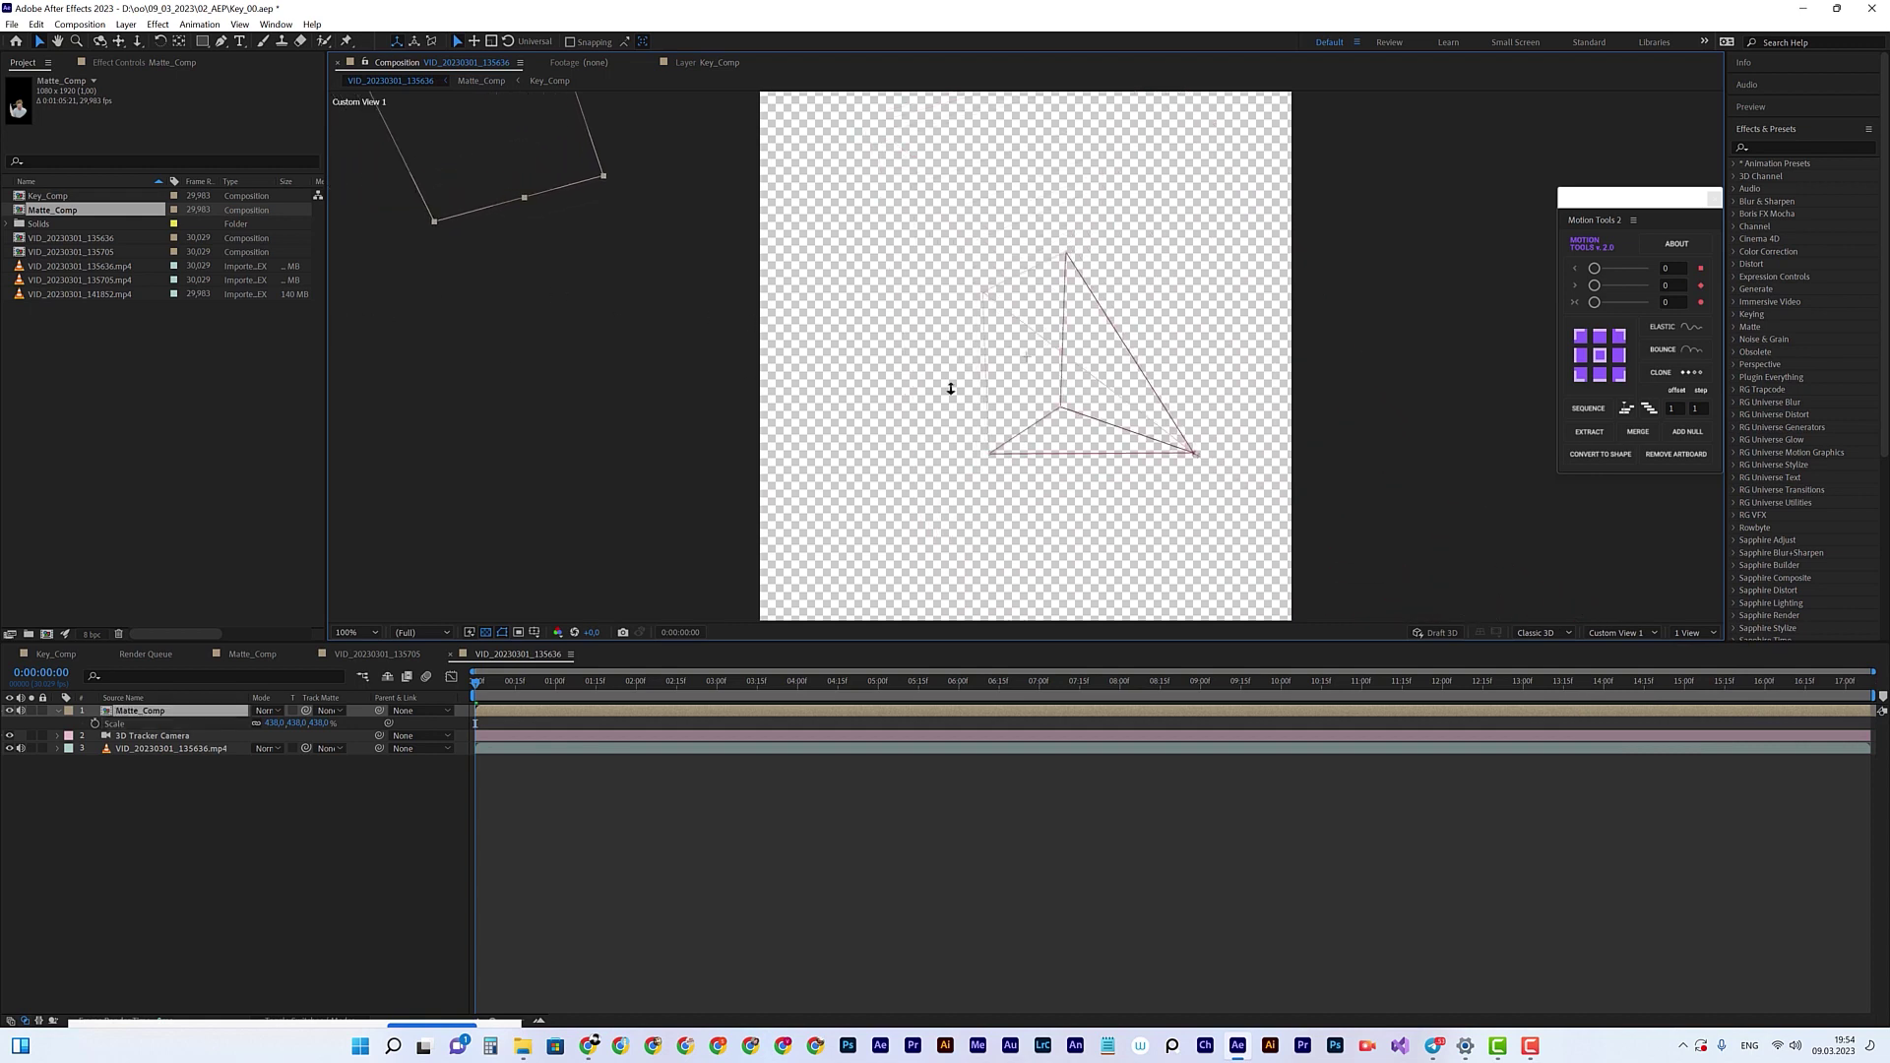
pyautogui.scroll(-3, 949, 388)
pyautogui.moveTo(870, 376); pyautogui.dragTo(898, 336)
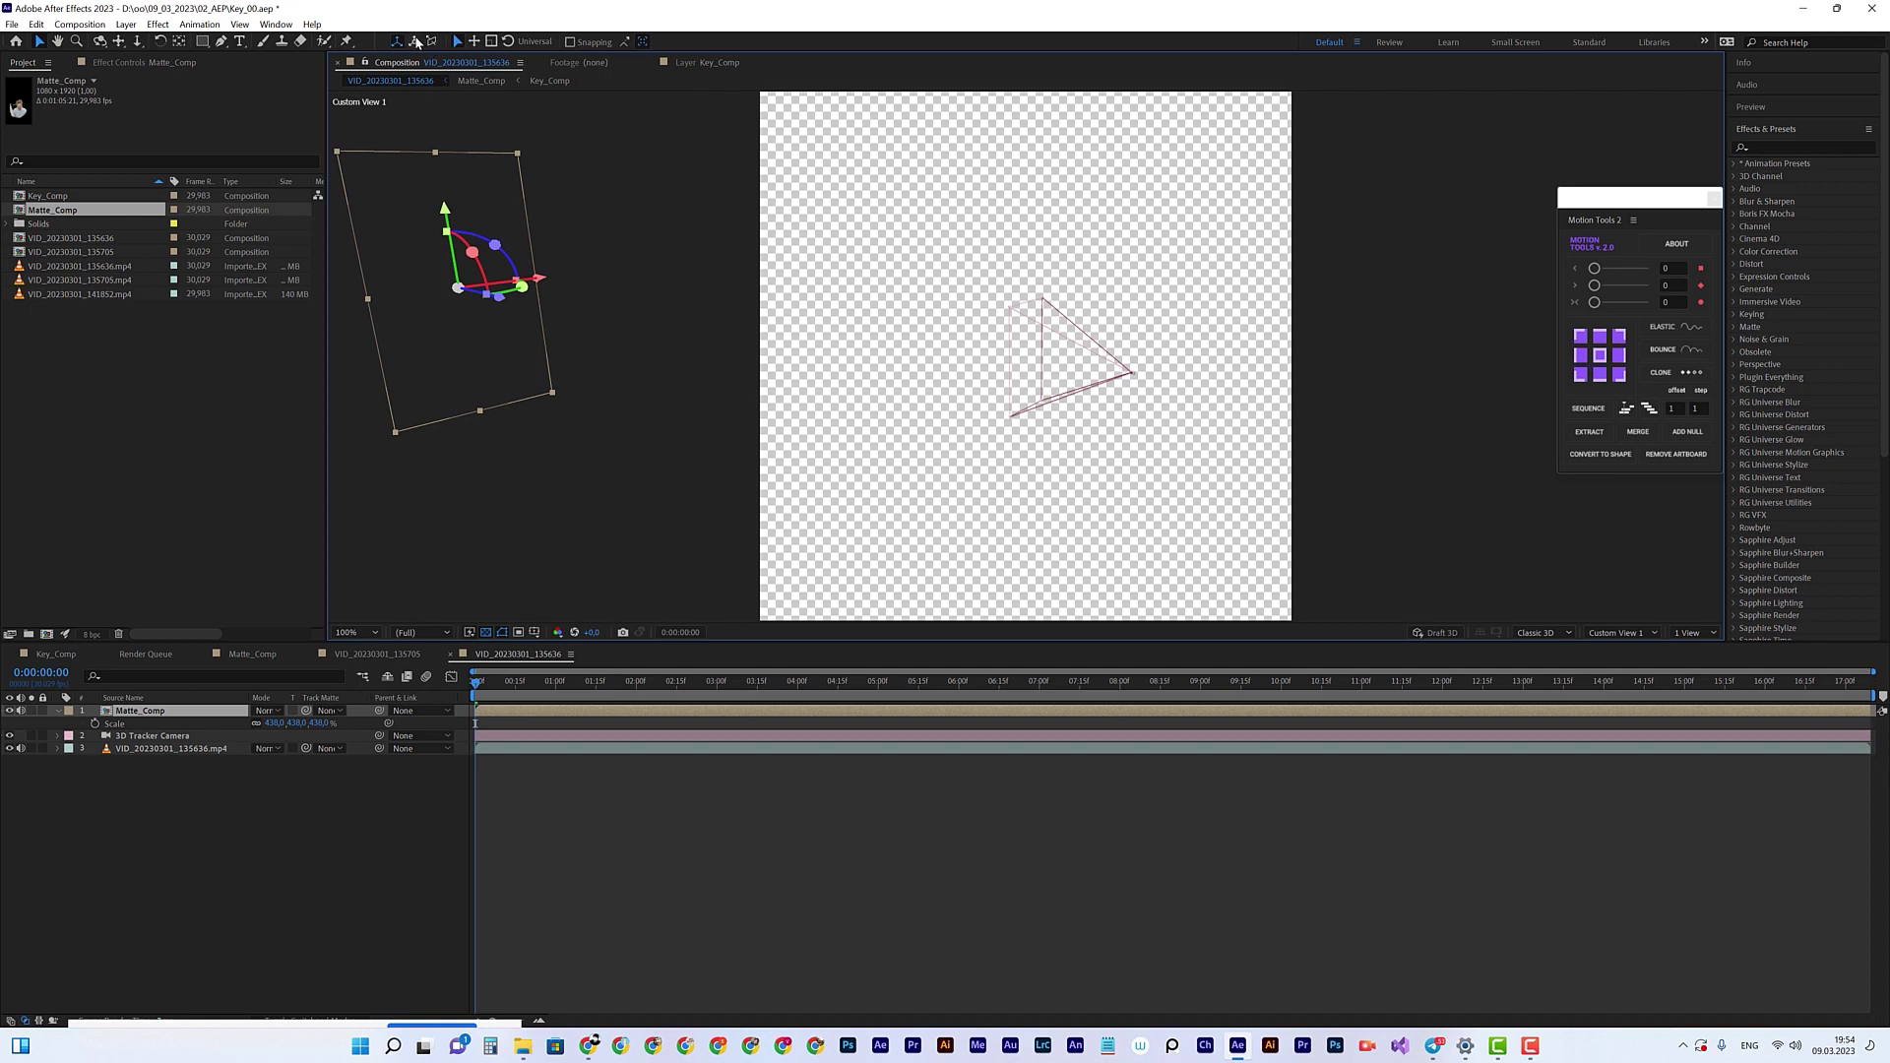
# Step: Set the transform gizmo to World Axis Mode and return the view to Active Camera (3D Tracker Camera)
pyautogui.click(414, 46)
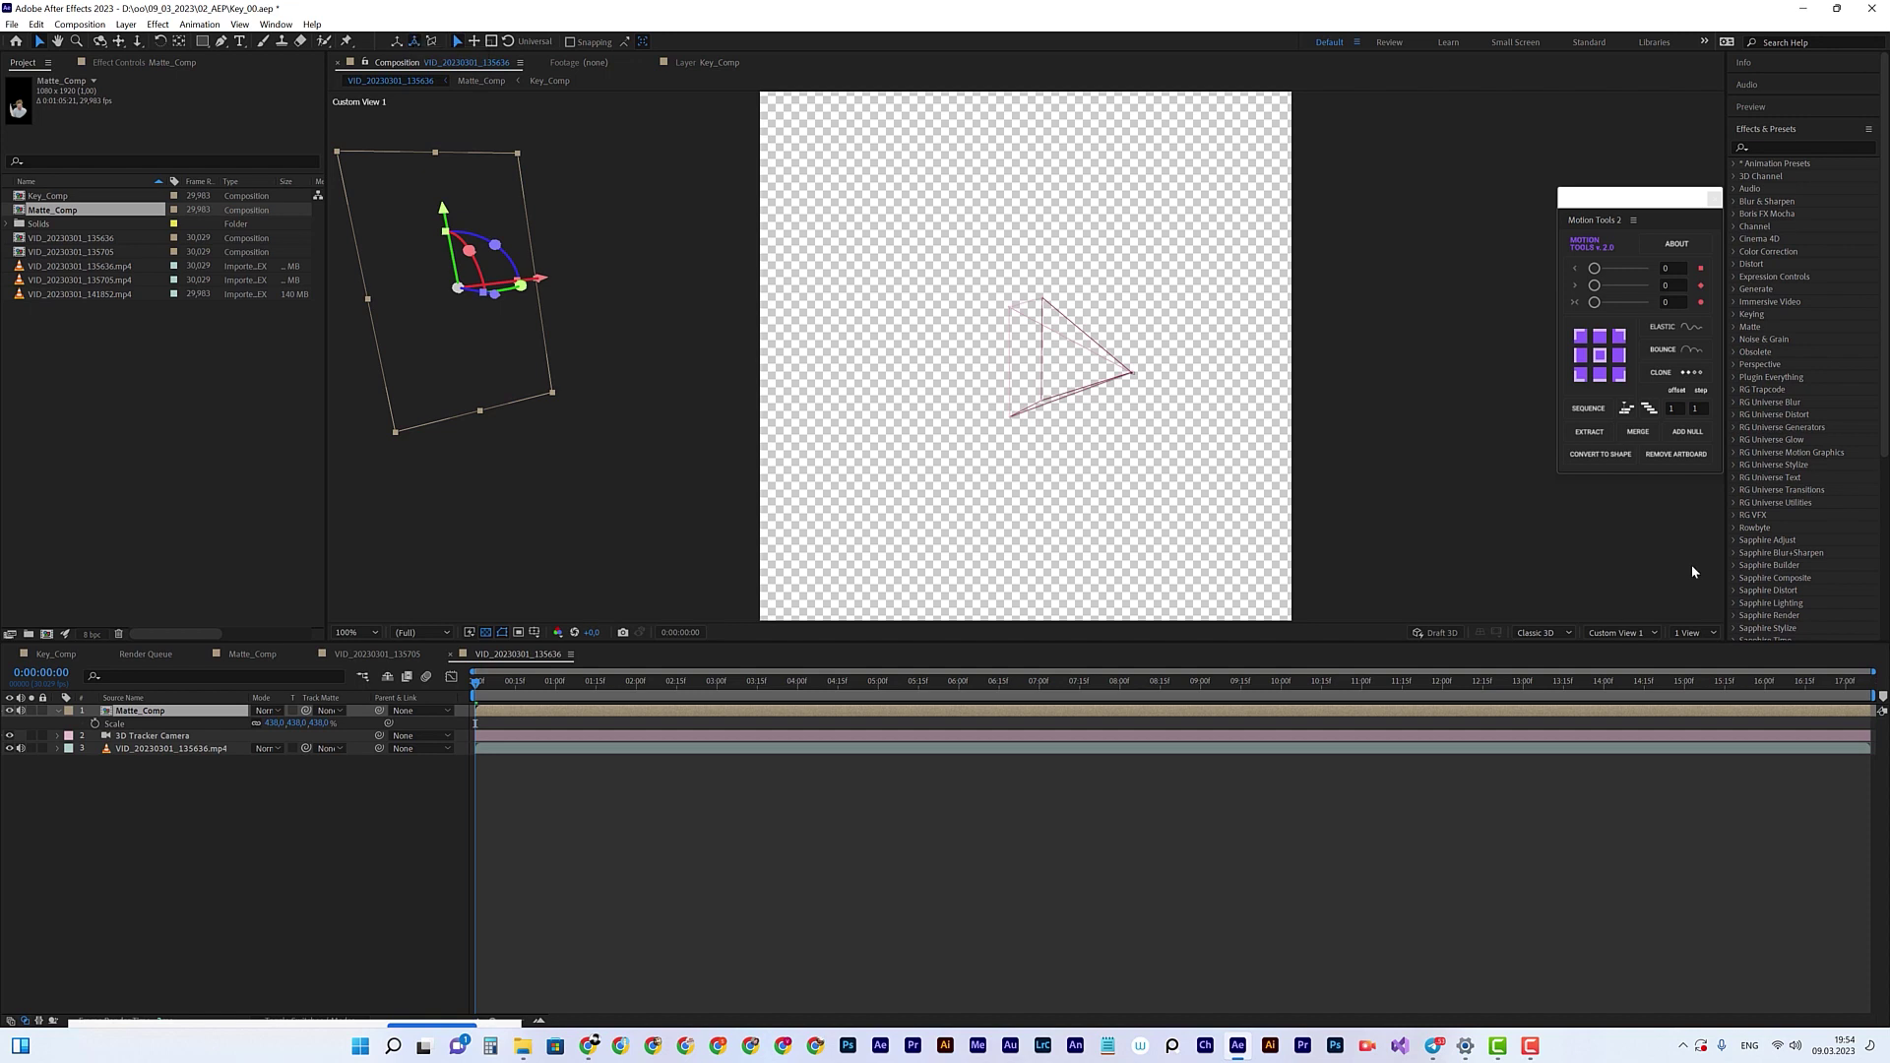
pyautogui.click(1636, 634)
pyautogui.click(1620, 661)
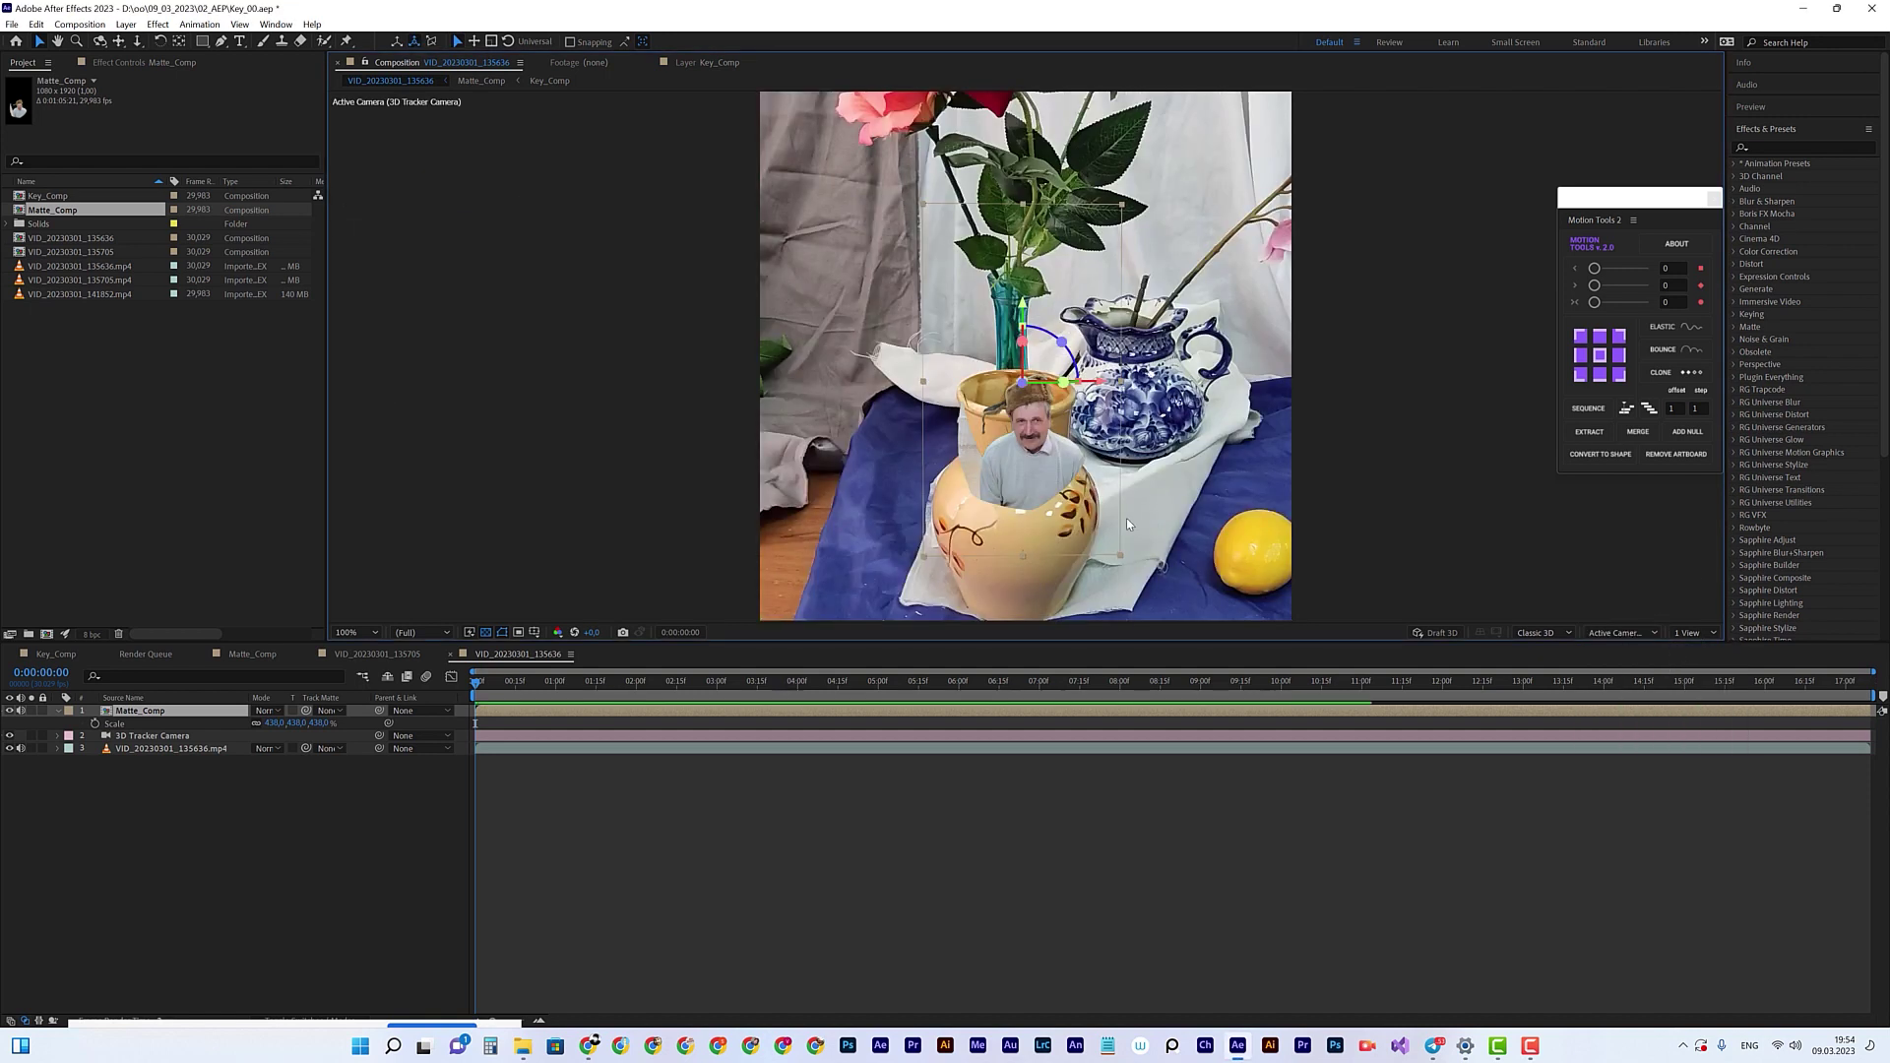
# Step: Check the man's placement in the jug over time and set the VID_20230301_135636 composition's duration to 0:01:17:10
pyautogui.moveTo(582, 692); pyautogui.dragTo(1552, 726)
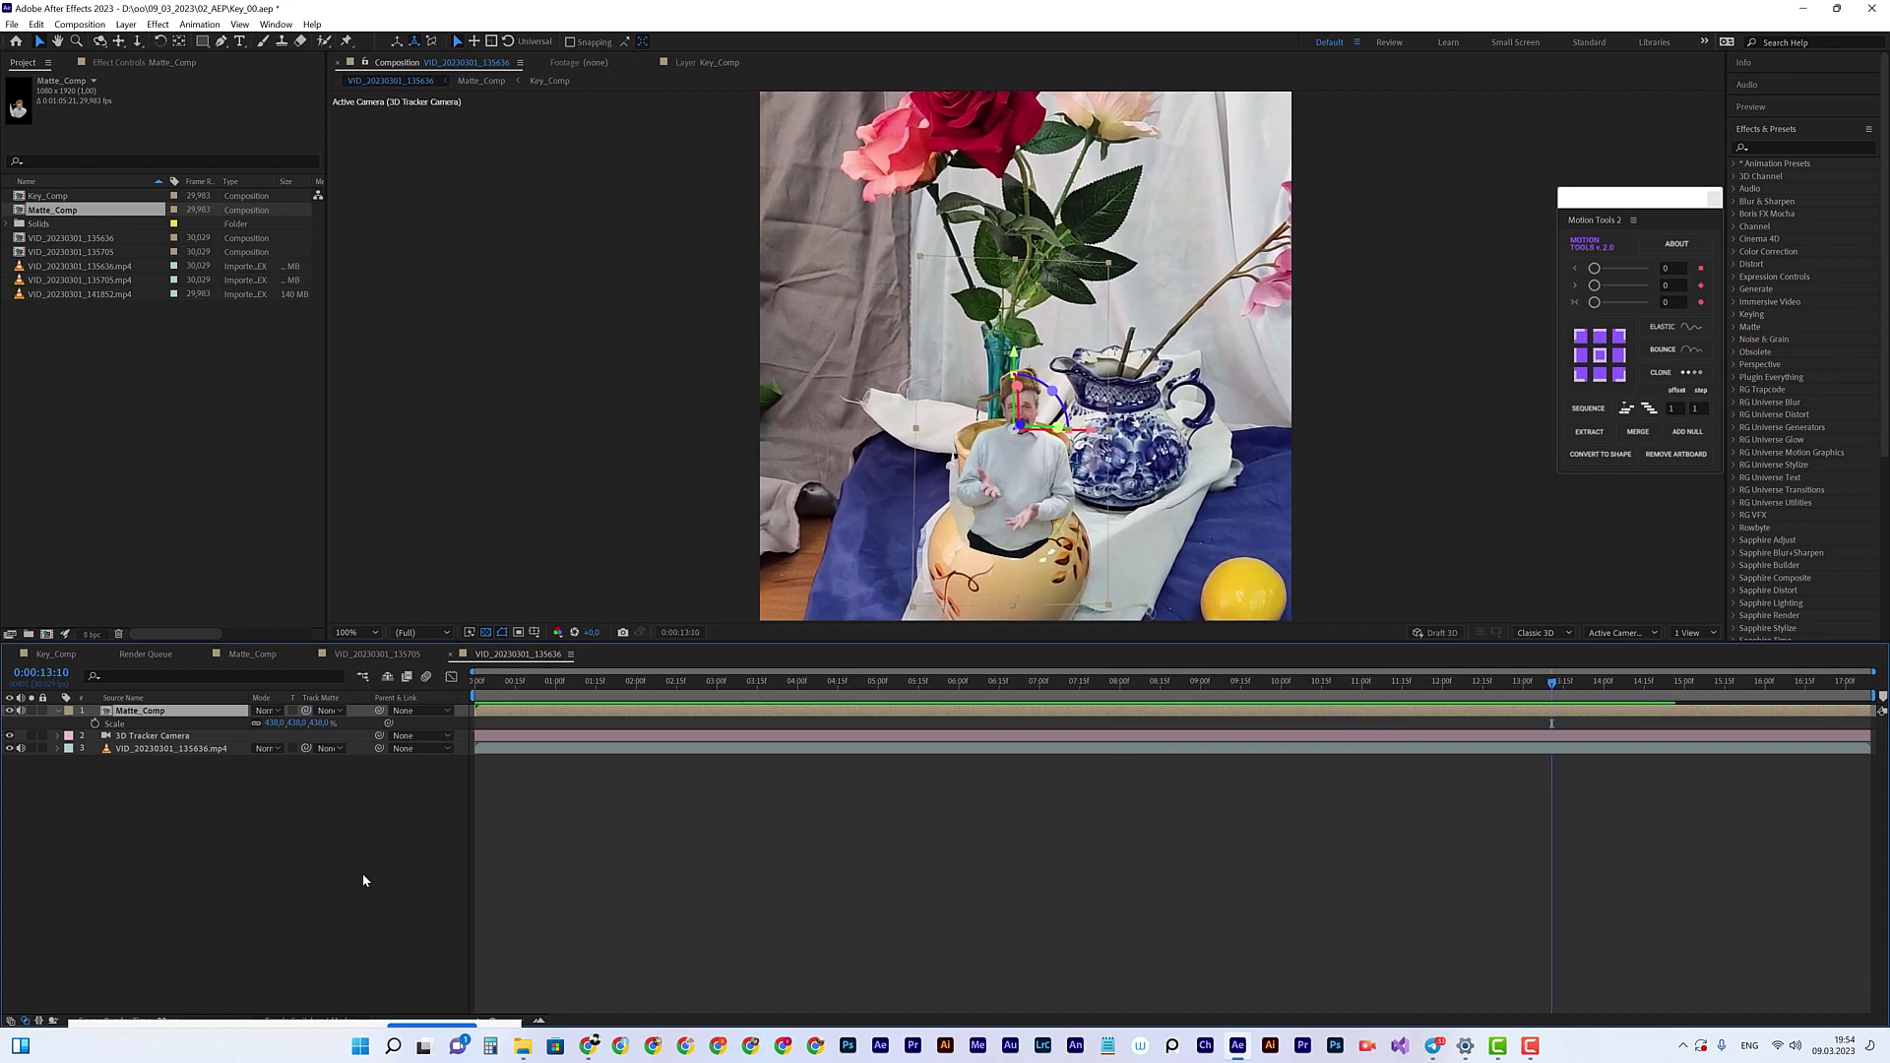
pyautogui.hotkey('ctrl', 'k')
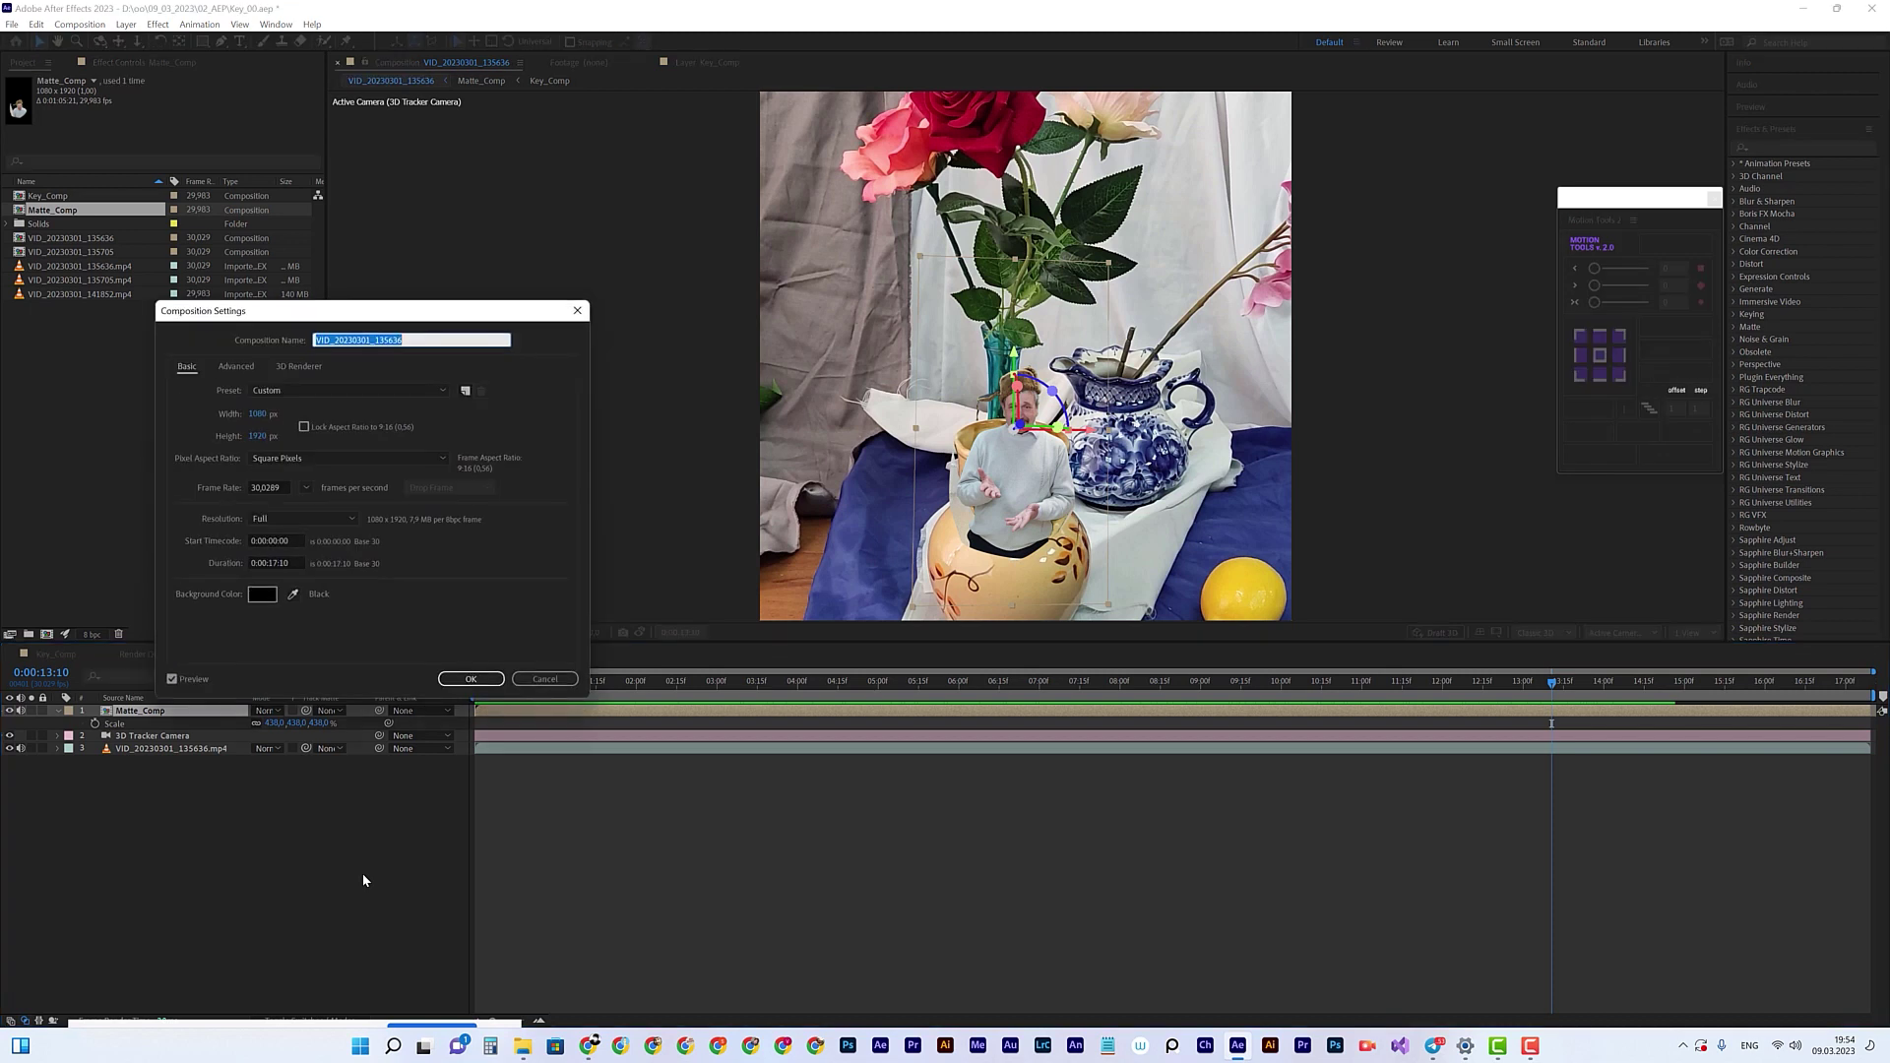
pyautogui.click(269, 563)
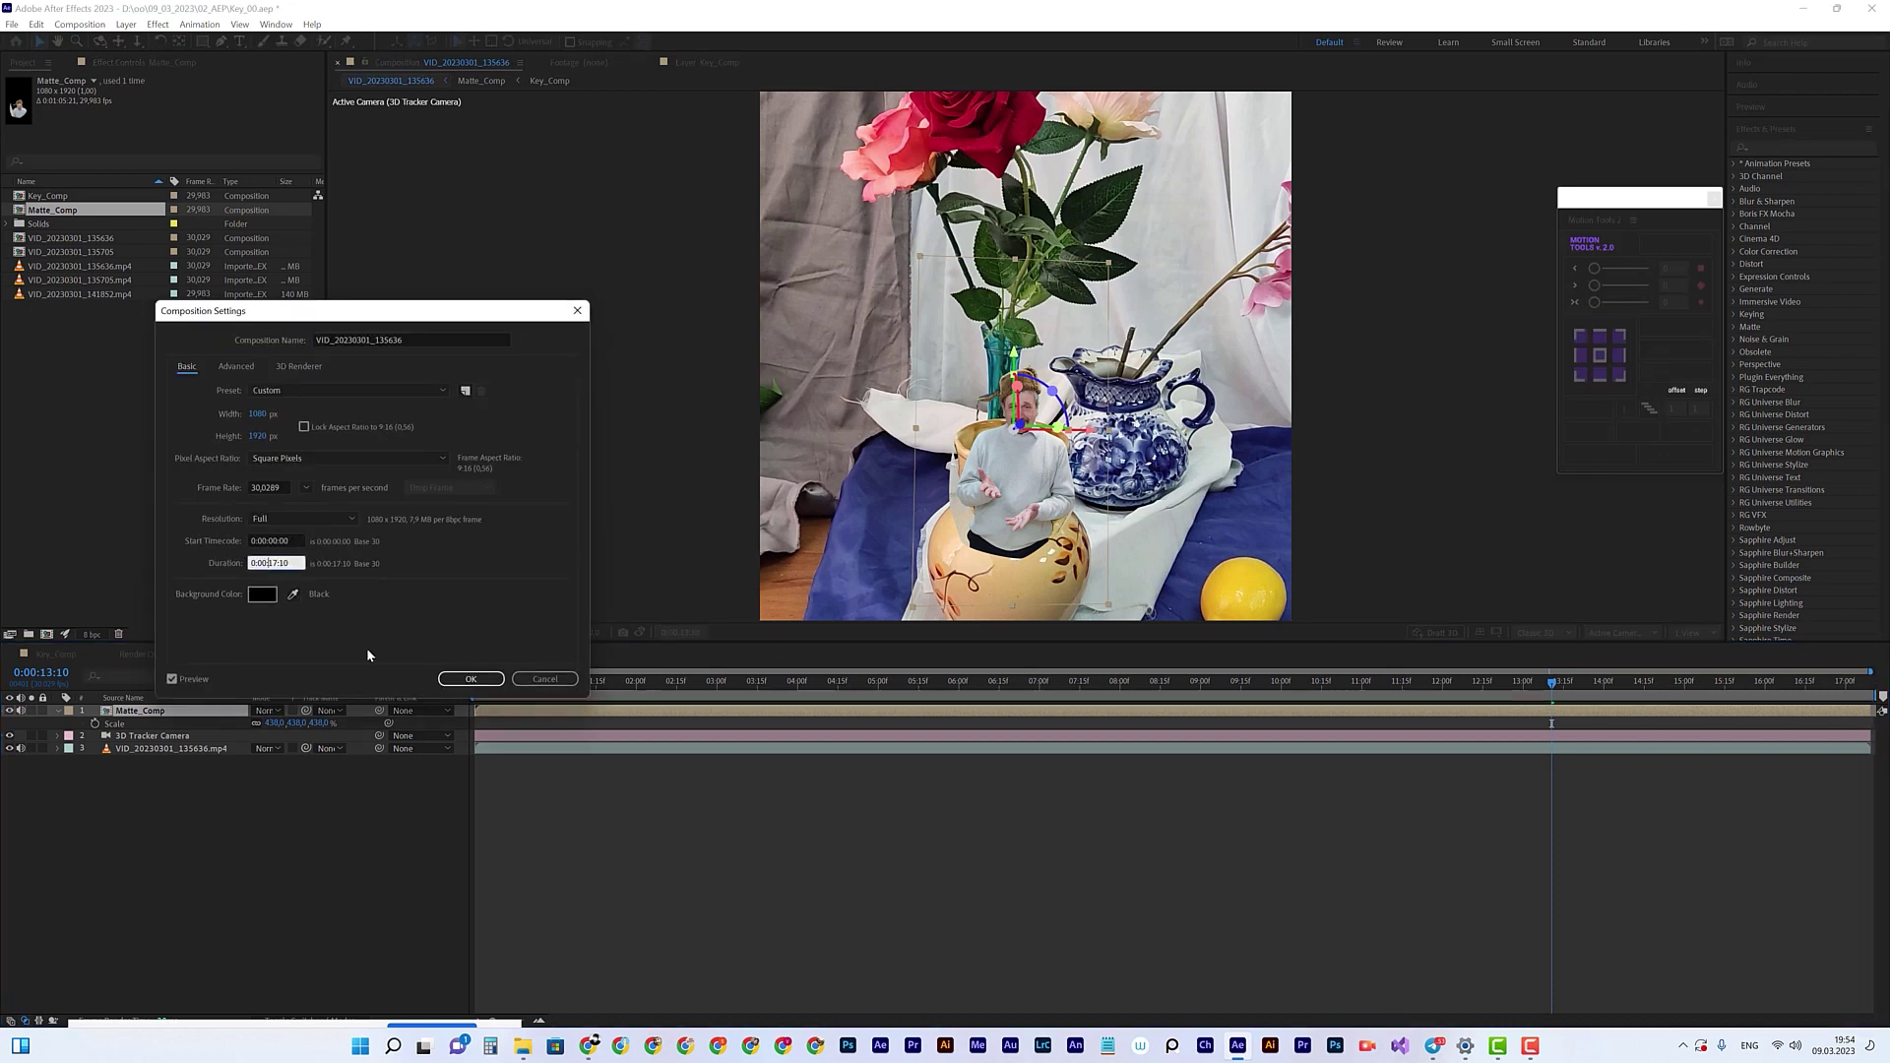
pyautogui.press('BackSpace')
pyautogui.write('1')
pyautogui.press('Return')
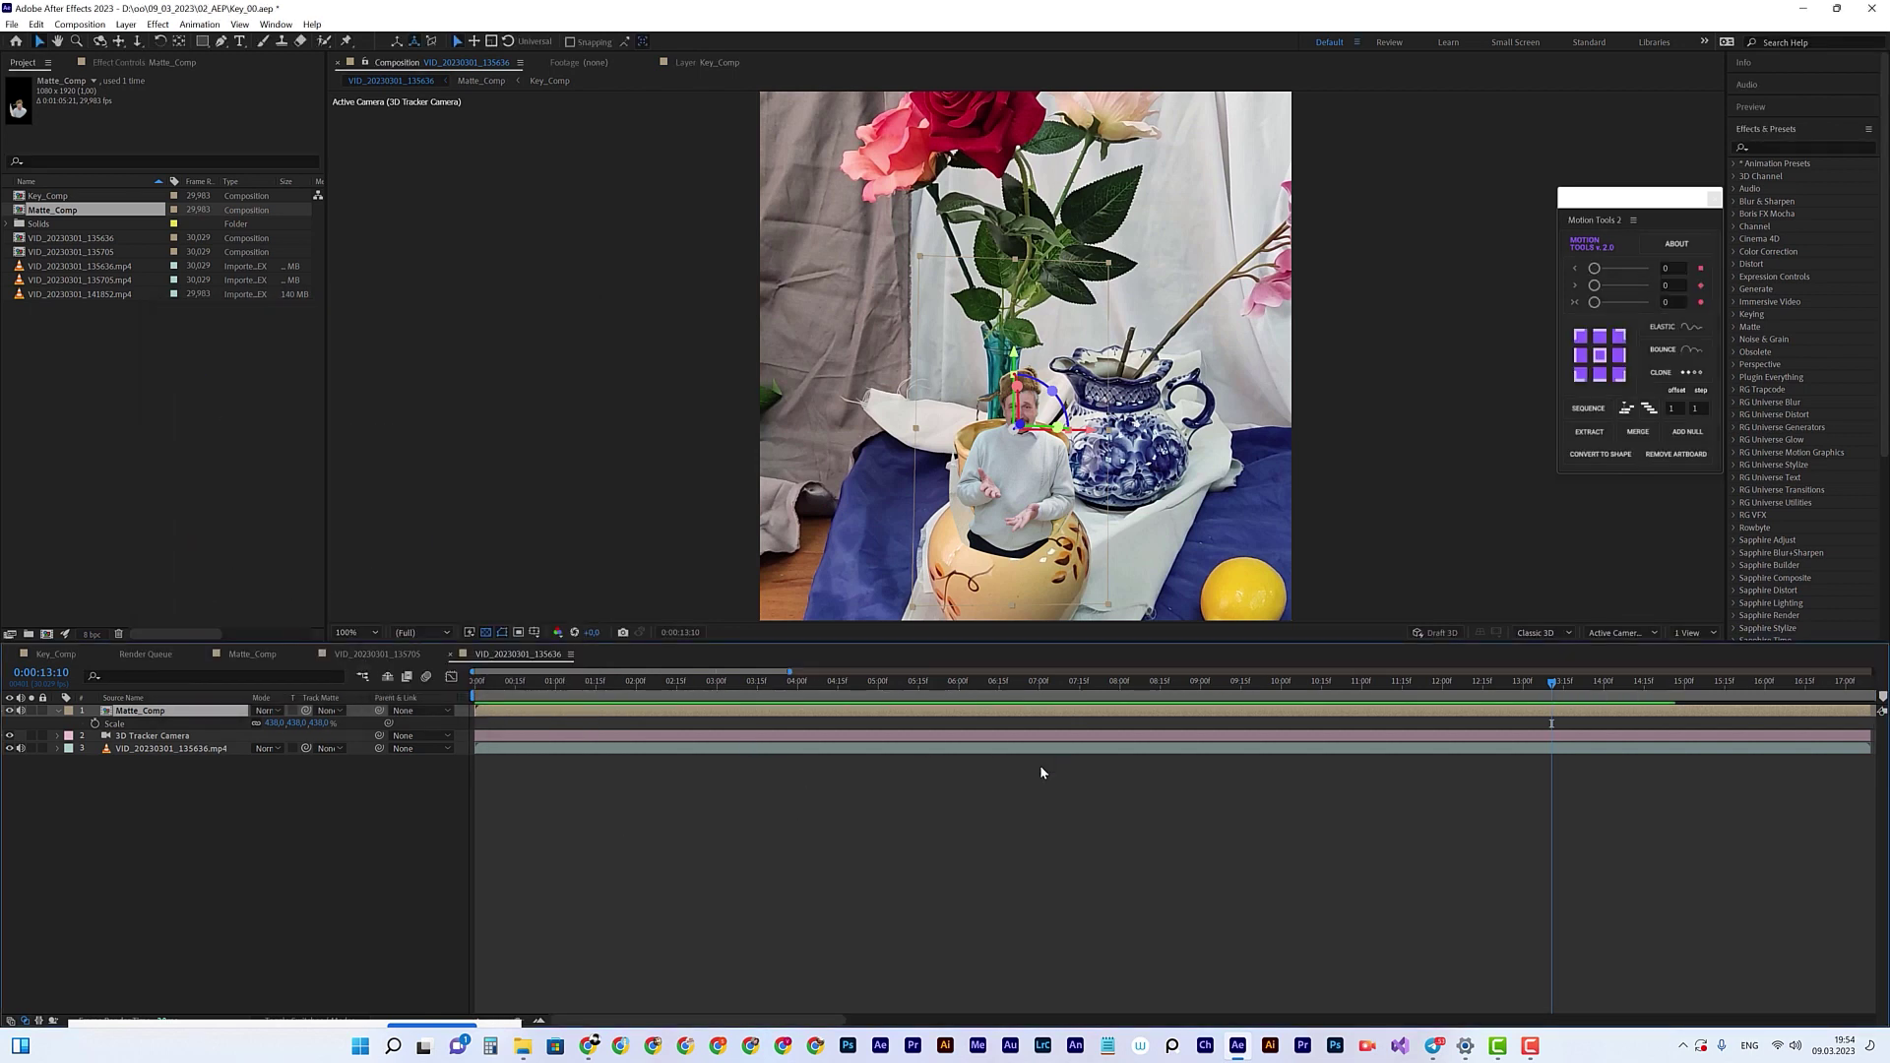
pyautogui.press('-')
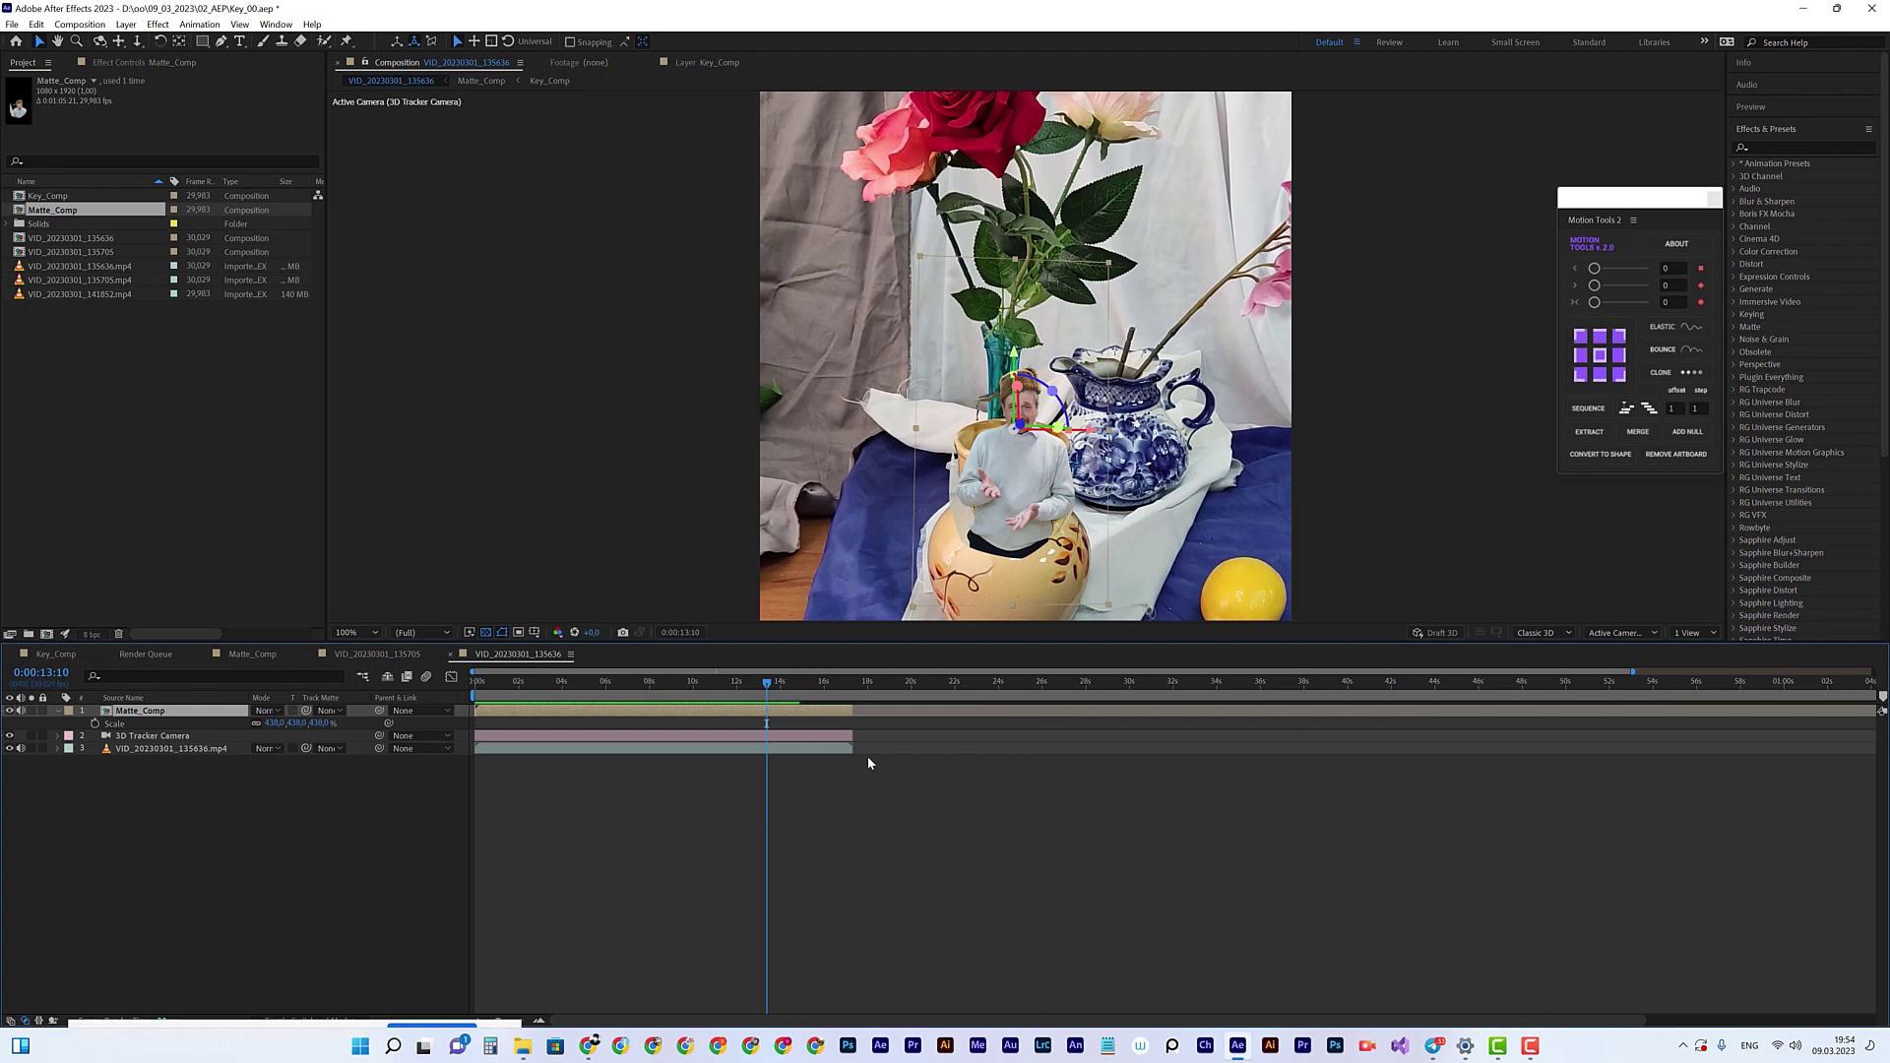
# Step: Trim the Matte_Comp layer's start at 0:00:06:17, move it to the composition's beginning and extend its end past the footage's end
pyautogui.moveTo(542, 697); pyautogui.dragTo(620, 725)
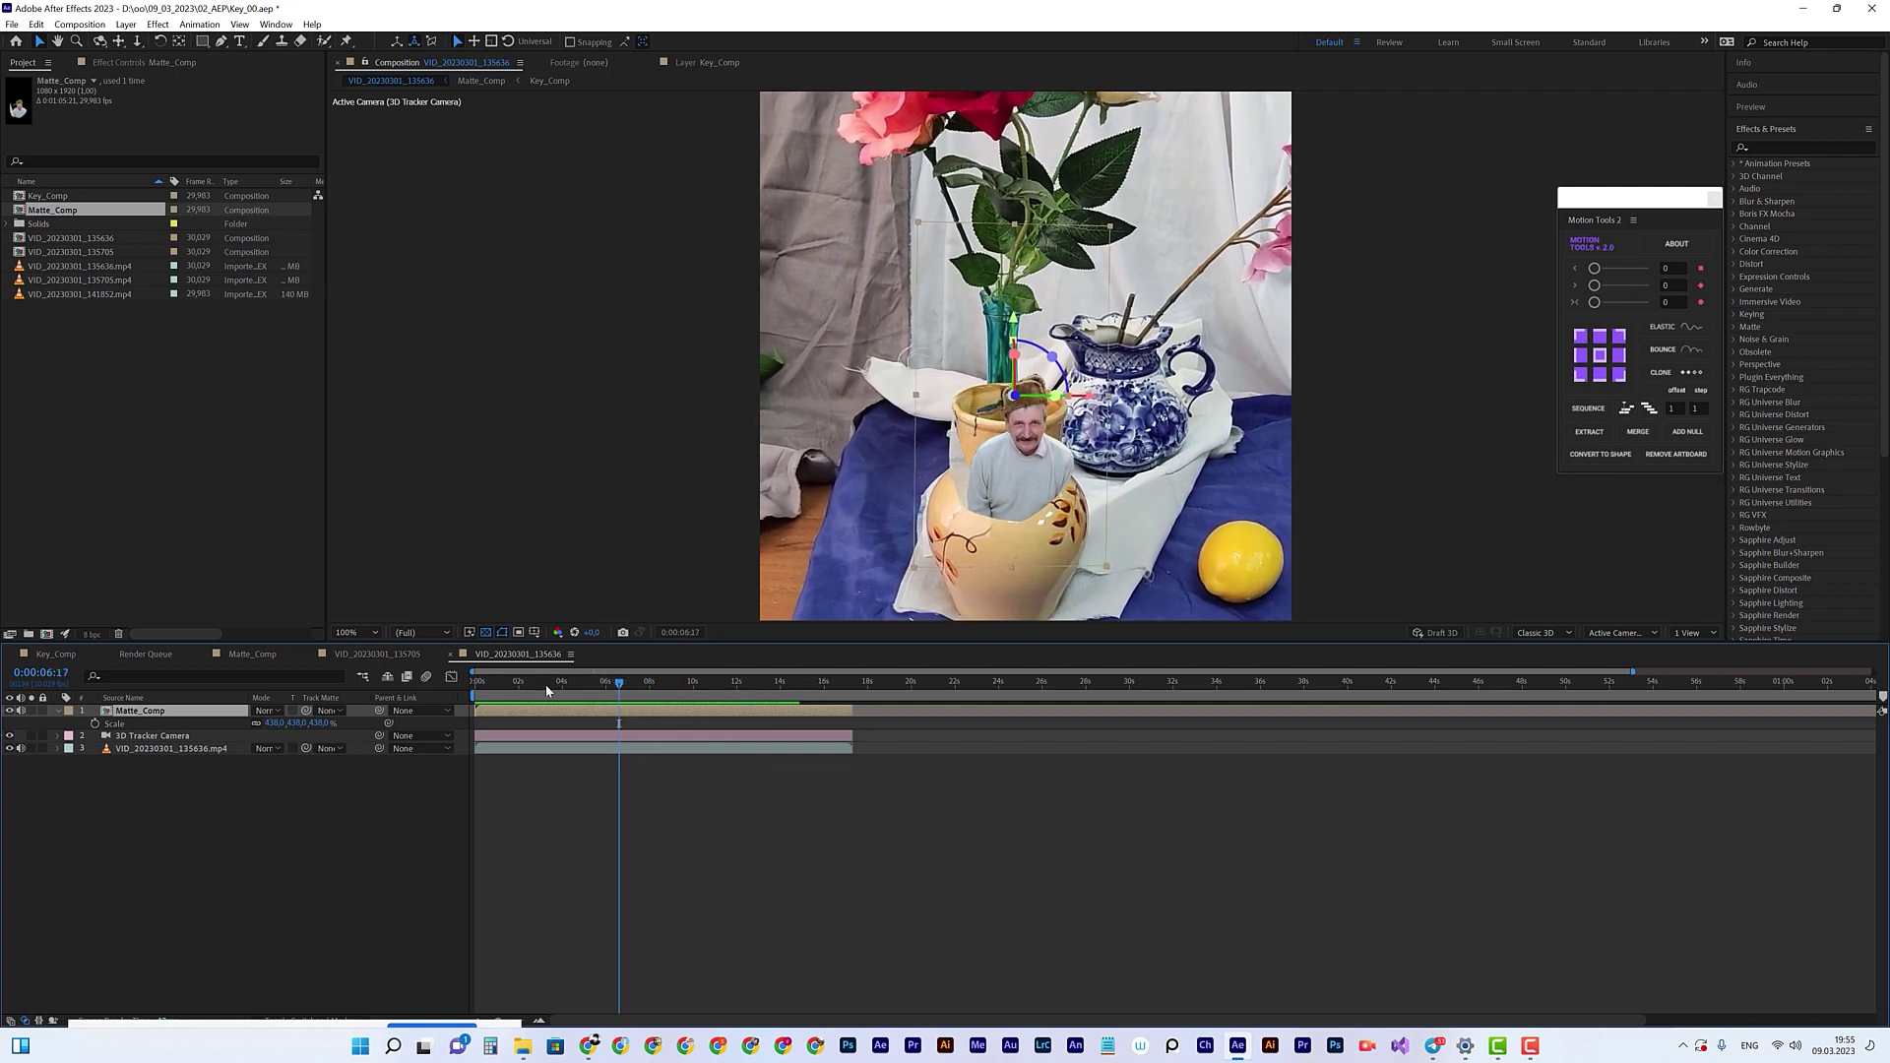
pyautogui.hotkey('alt', '[')
pyautogui.press('Home')
pyautogui.press('[')
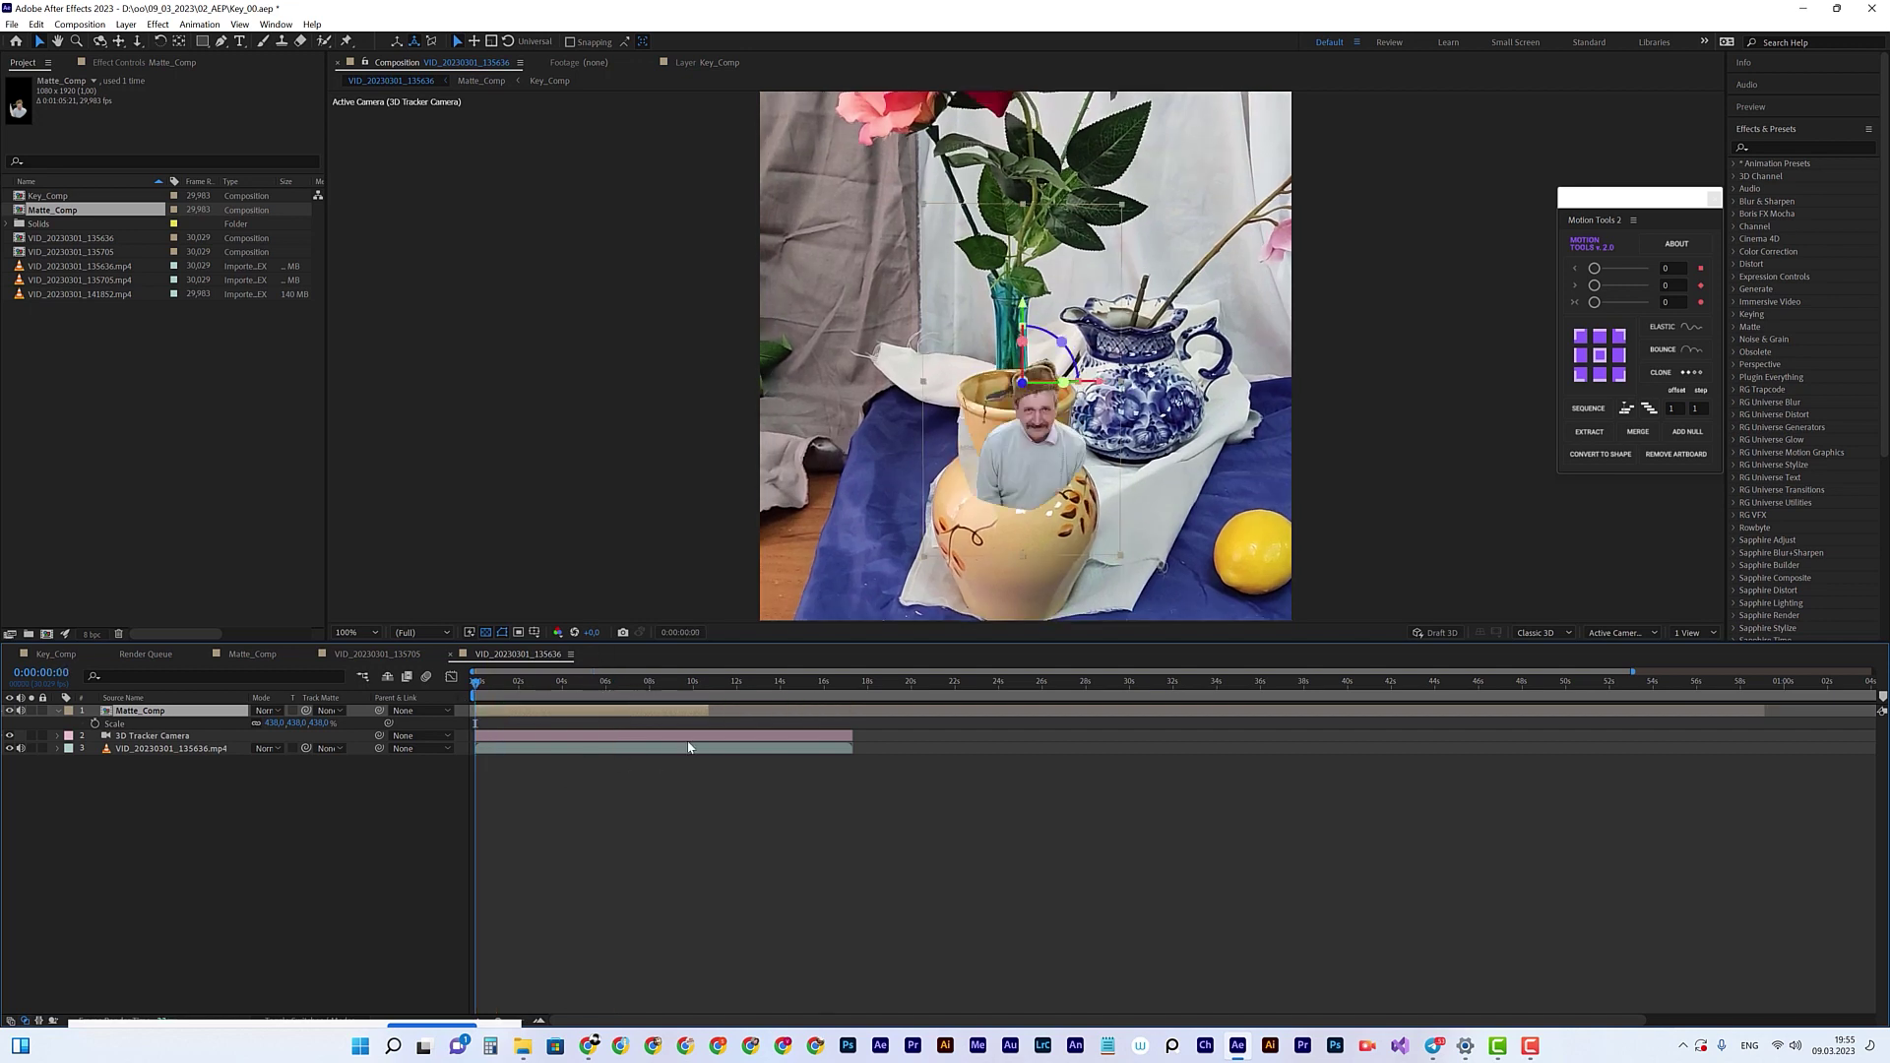
pyautogui.moveTo(706, 707); pyautogui.dragTo(858, 710)
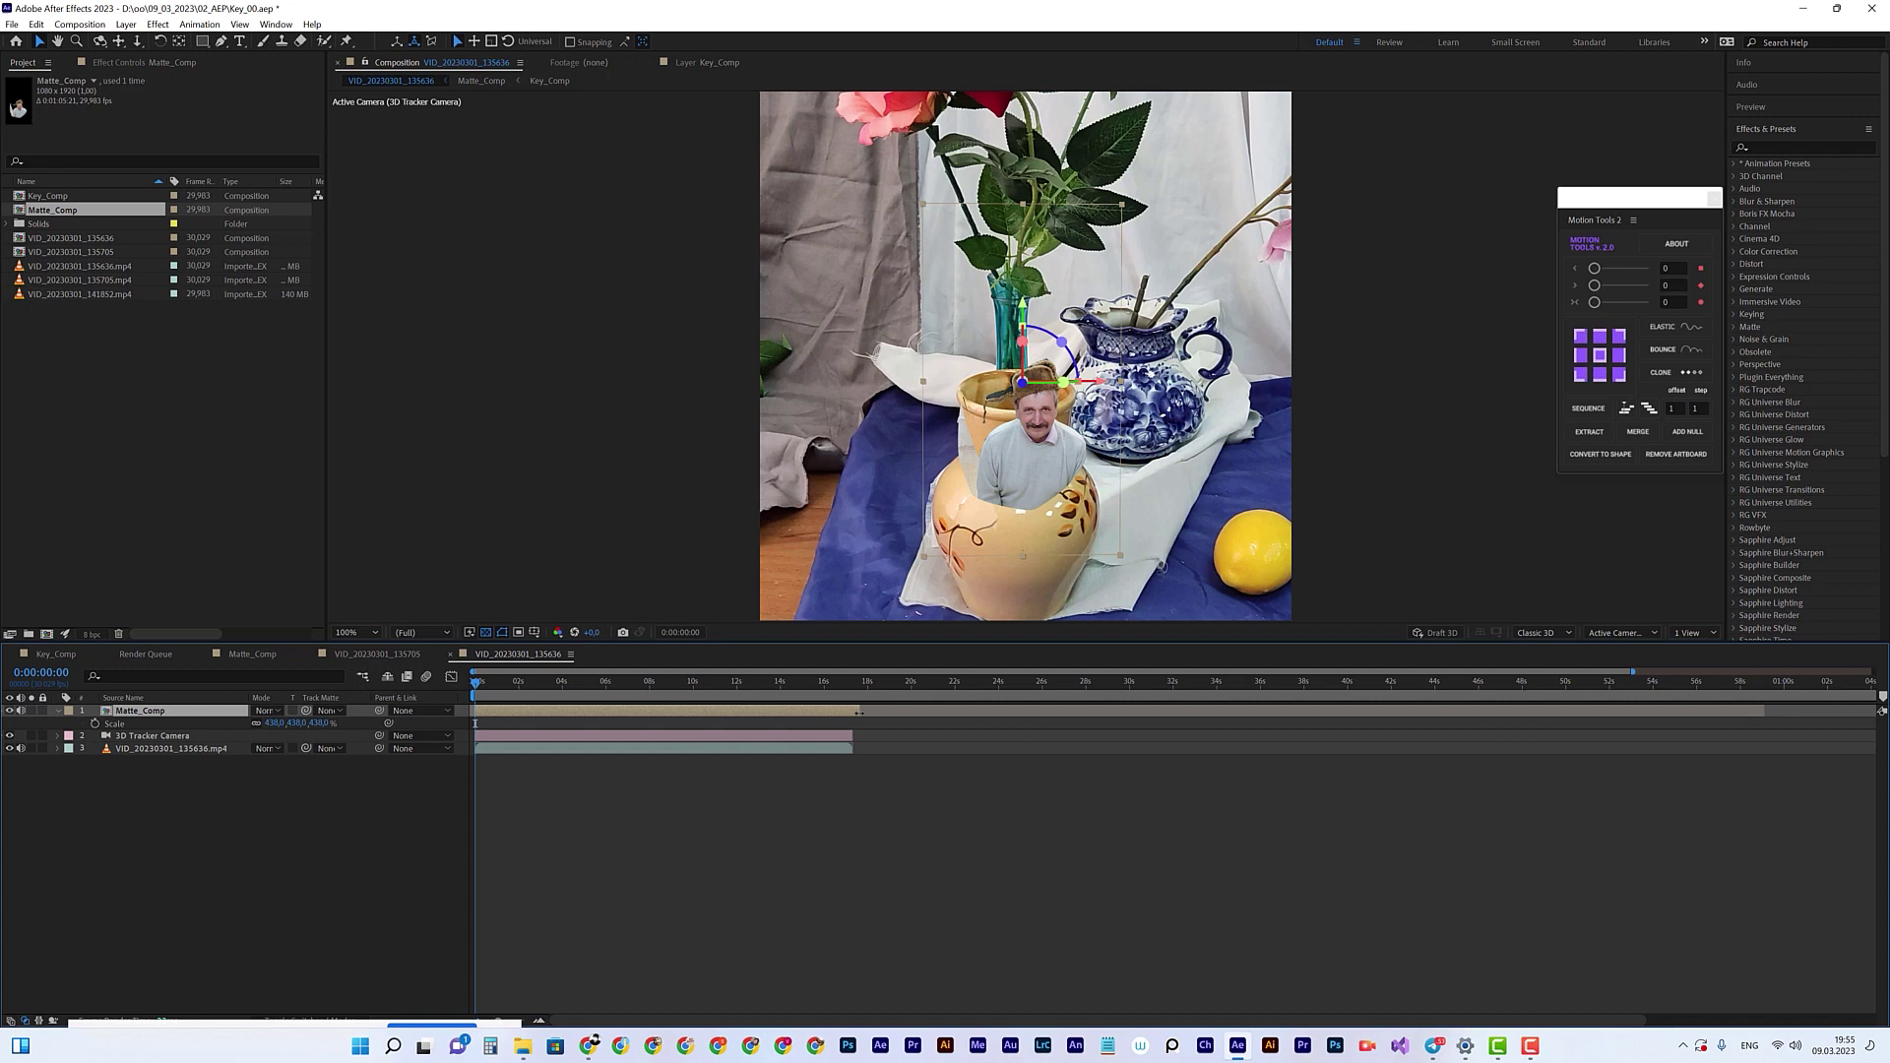
# Step: At 0:00:00:24, display the 3D Camera Tracker points on the VID_20230301_135636.mp4 layer and hide Matte_Comp
pyautogui.moveTo(479, 686)
pyautogui.mouseDown()
pyautogui.moveTo(540, 686)
pyautogui.moveTo(495, 689)
pyautogui.mouseUp()
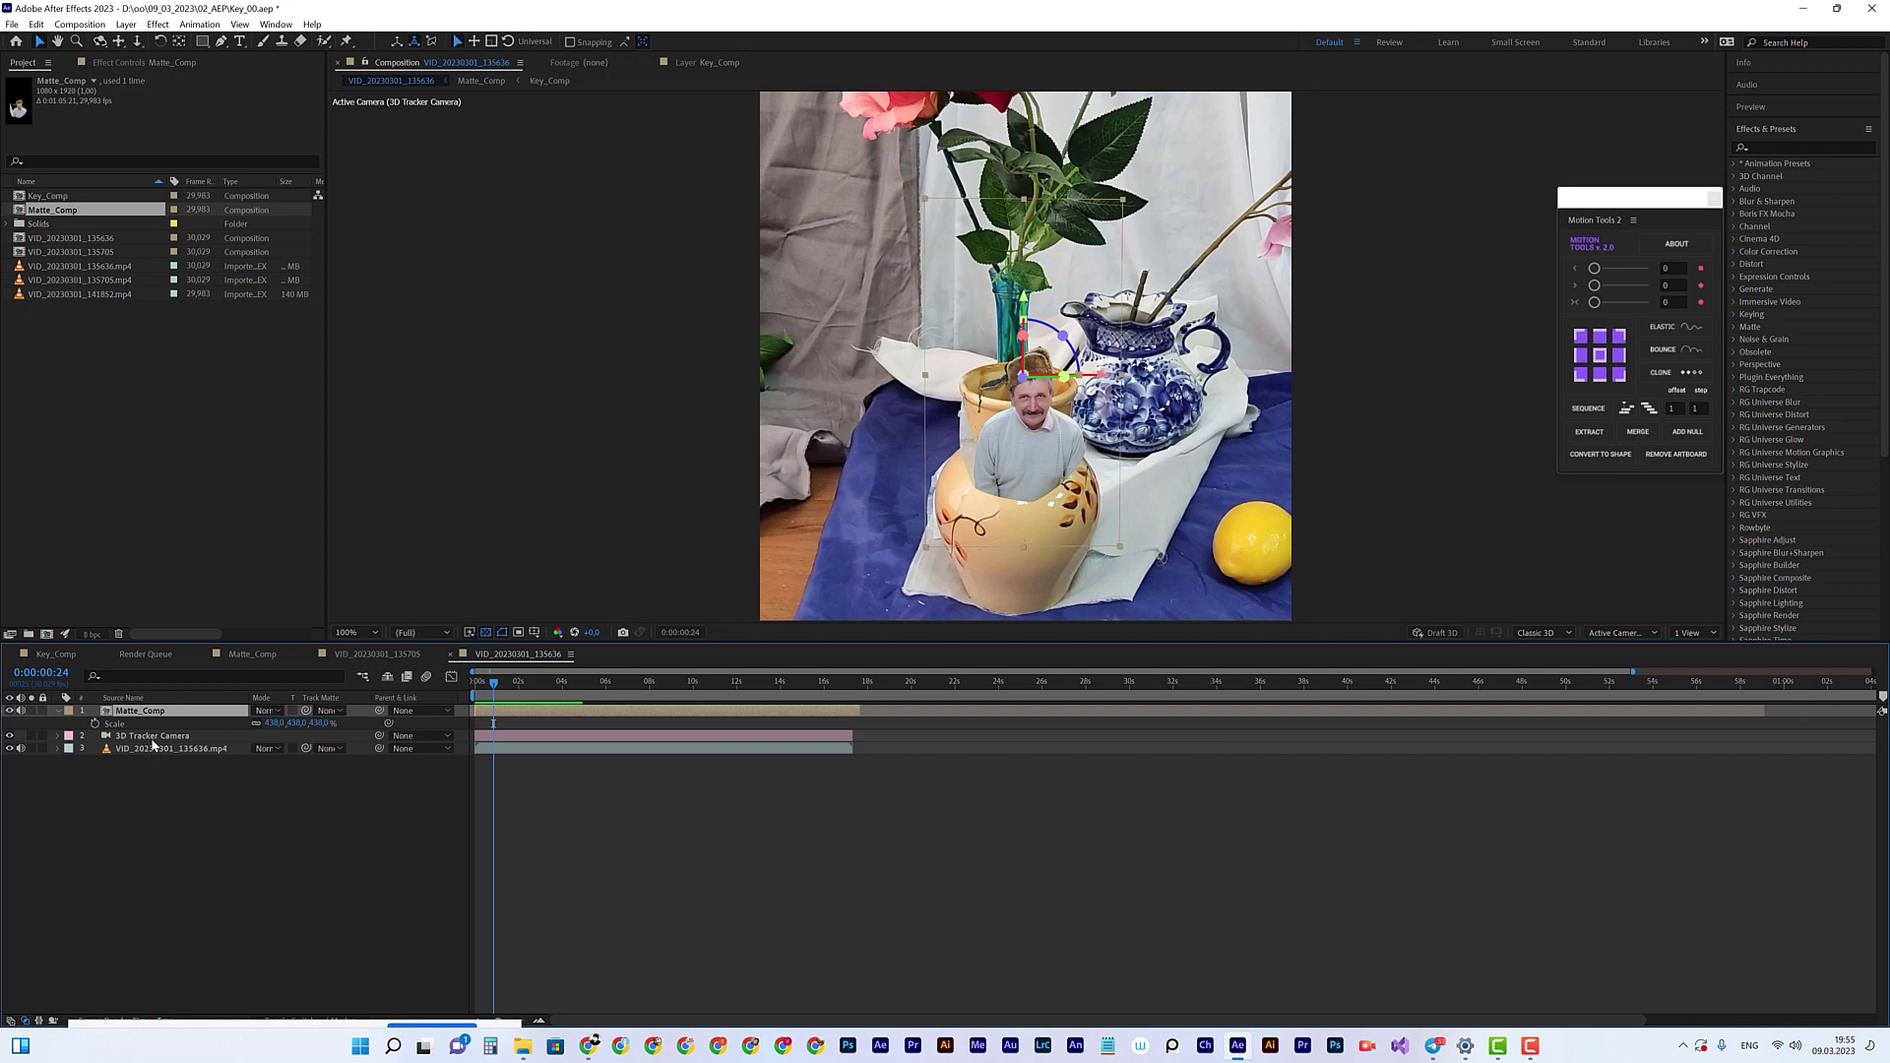
pyautogui.click(149, 752)
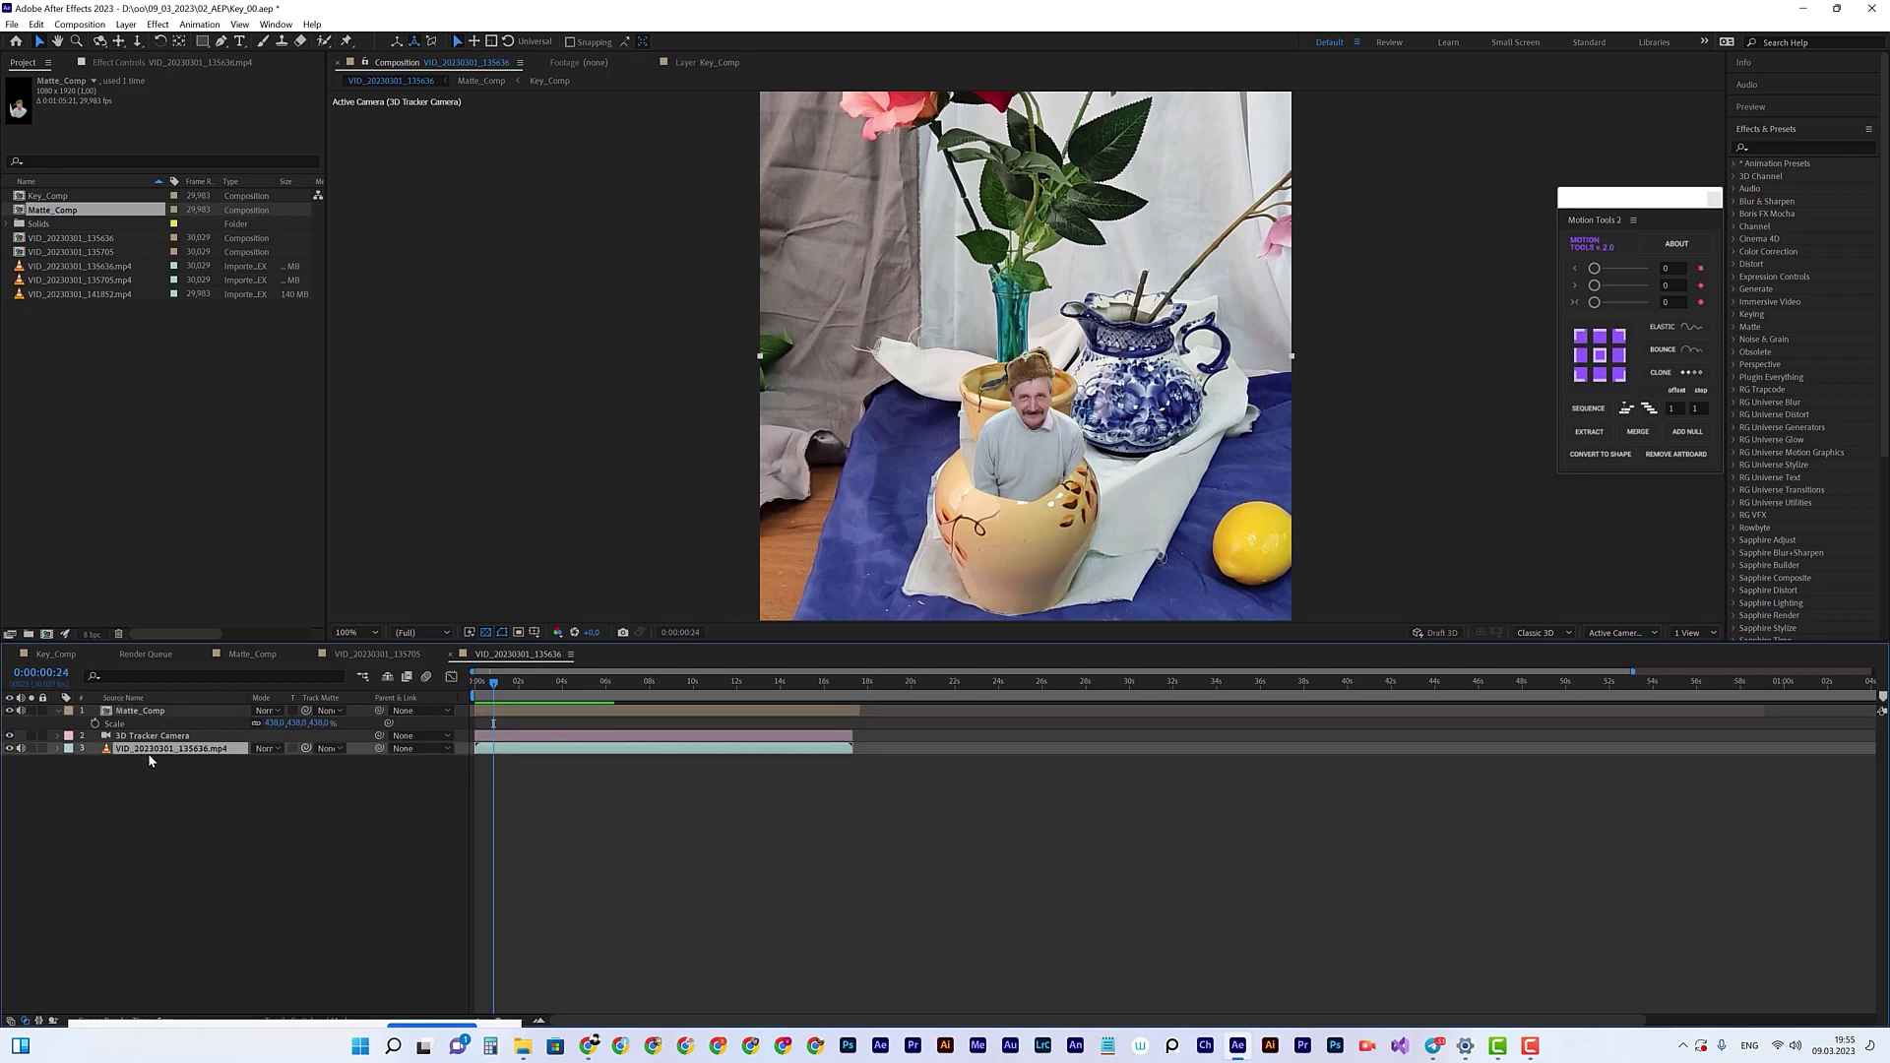
pyautogui.click(120, 62)
pyautogui.click(82, 98)
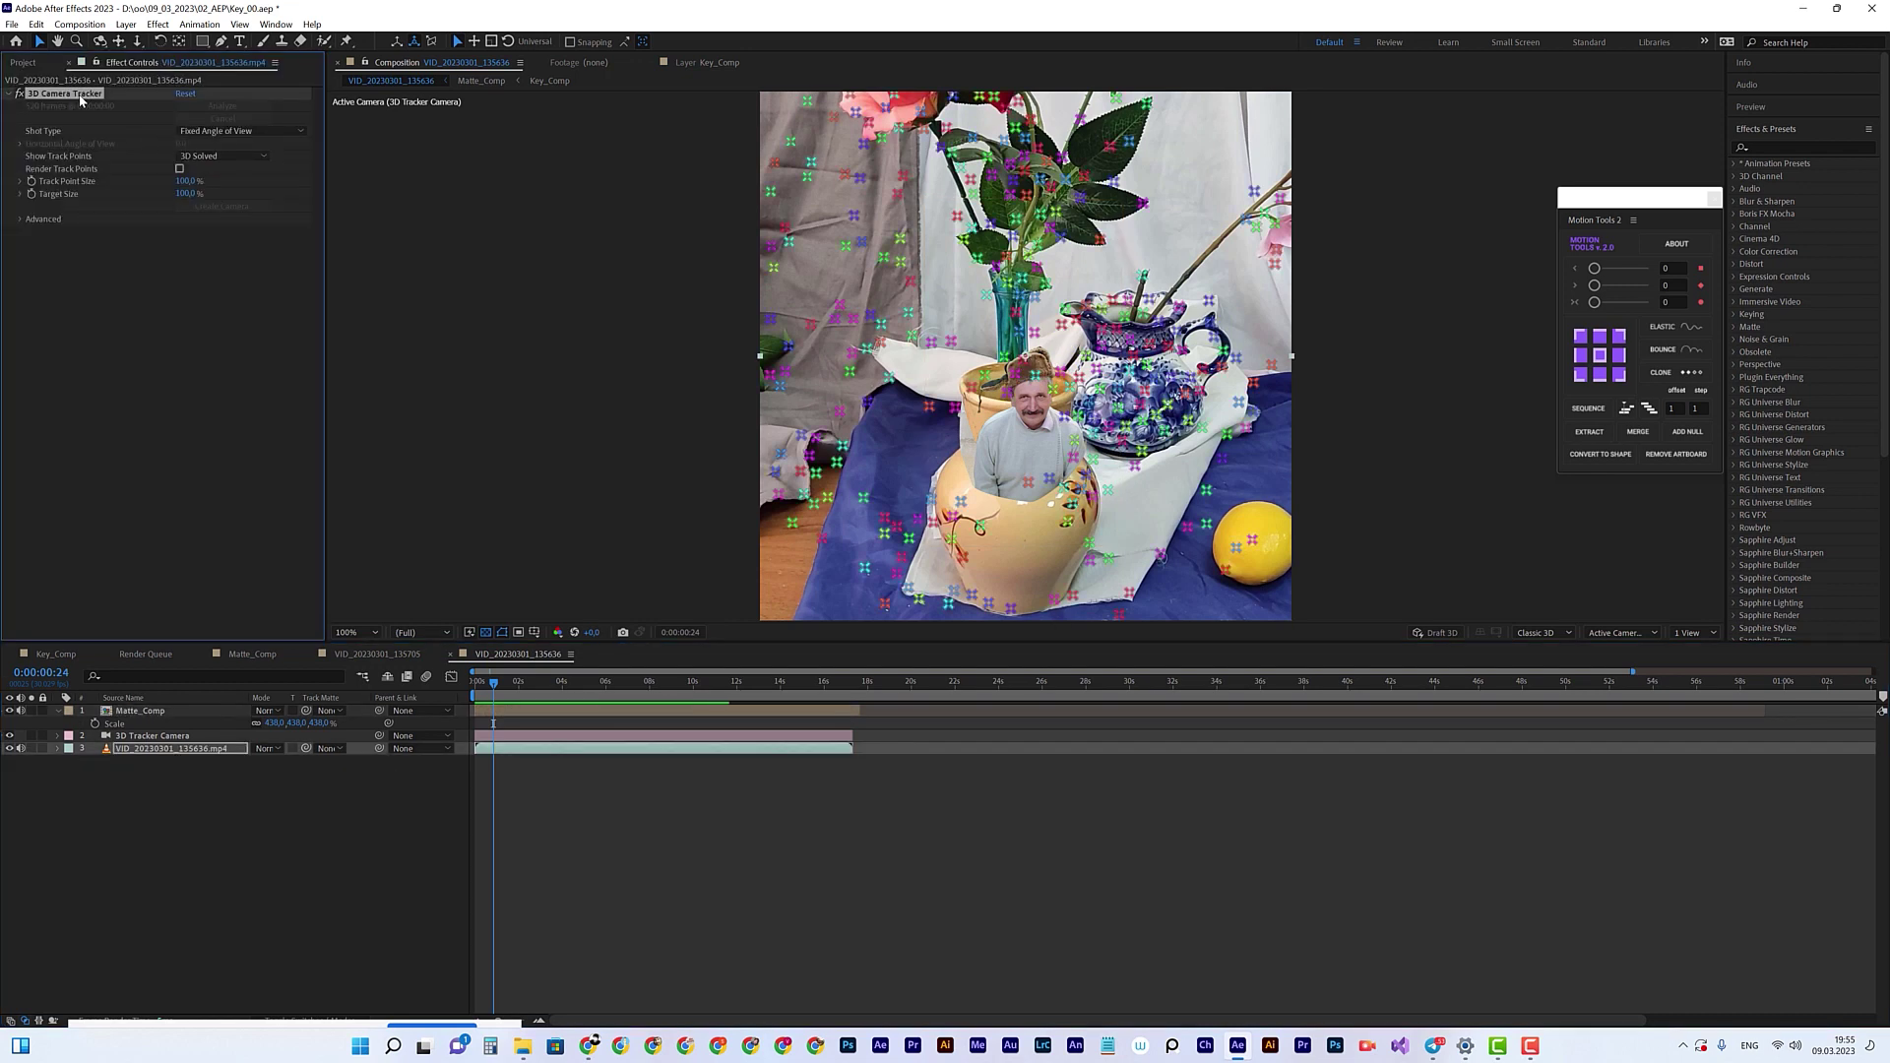
pyautogui.click(157, 753)
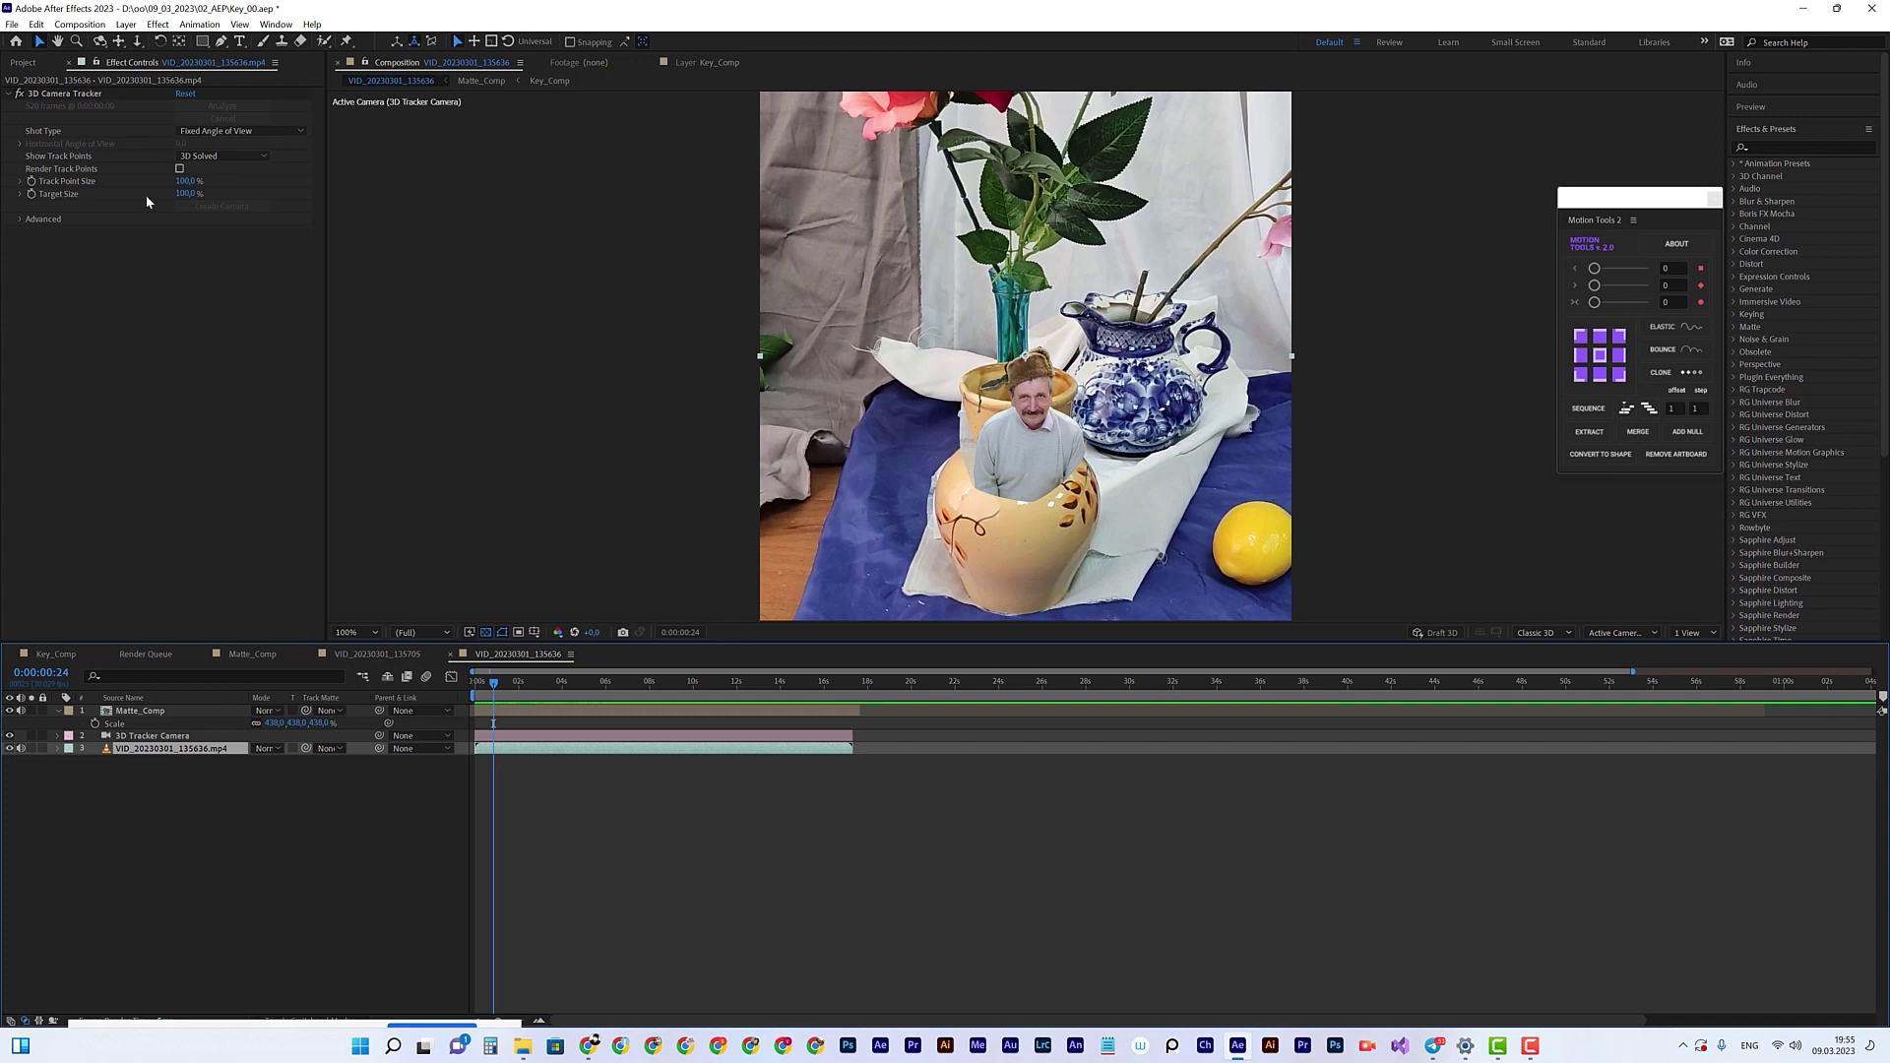
pyautogui.click(154, 750)
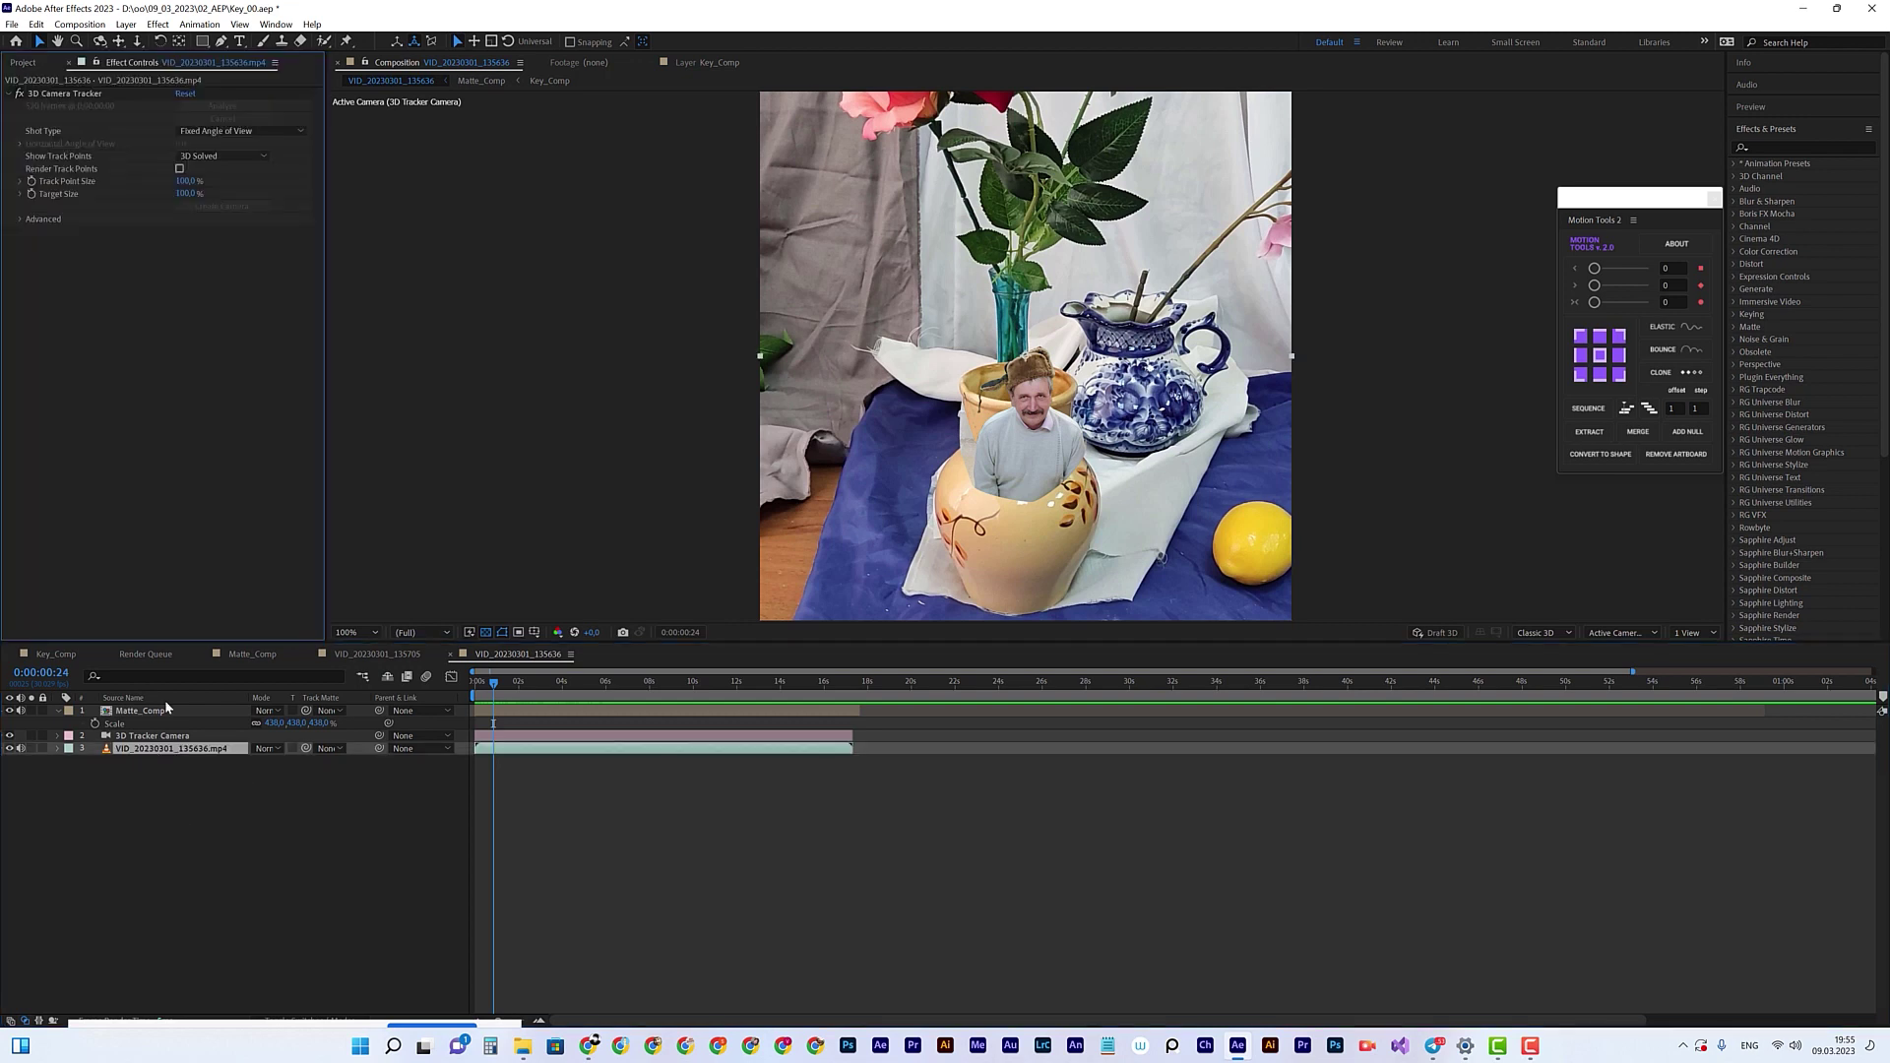
pyautogui.click(73, 93)
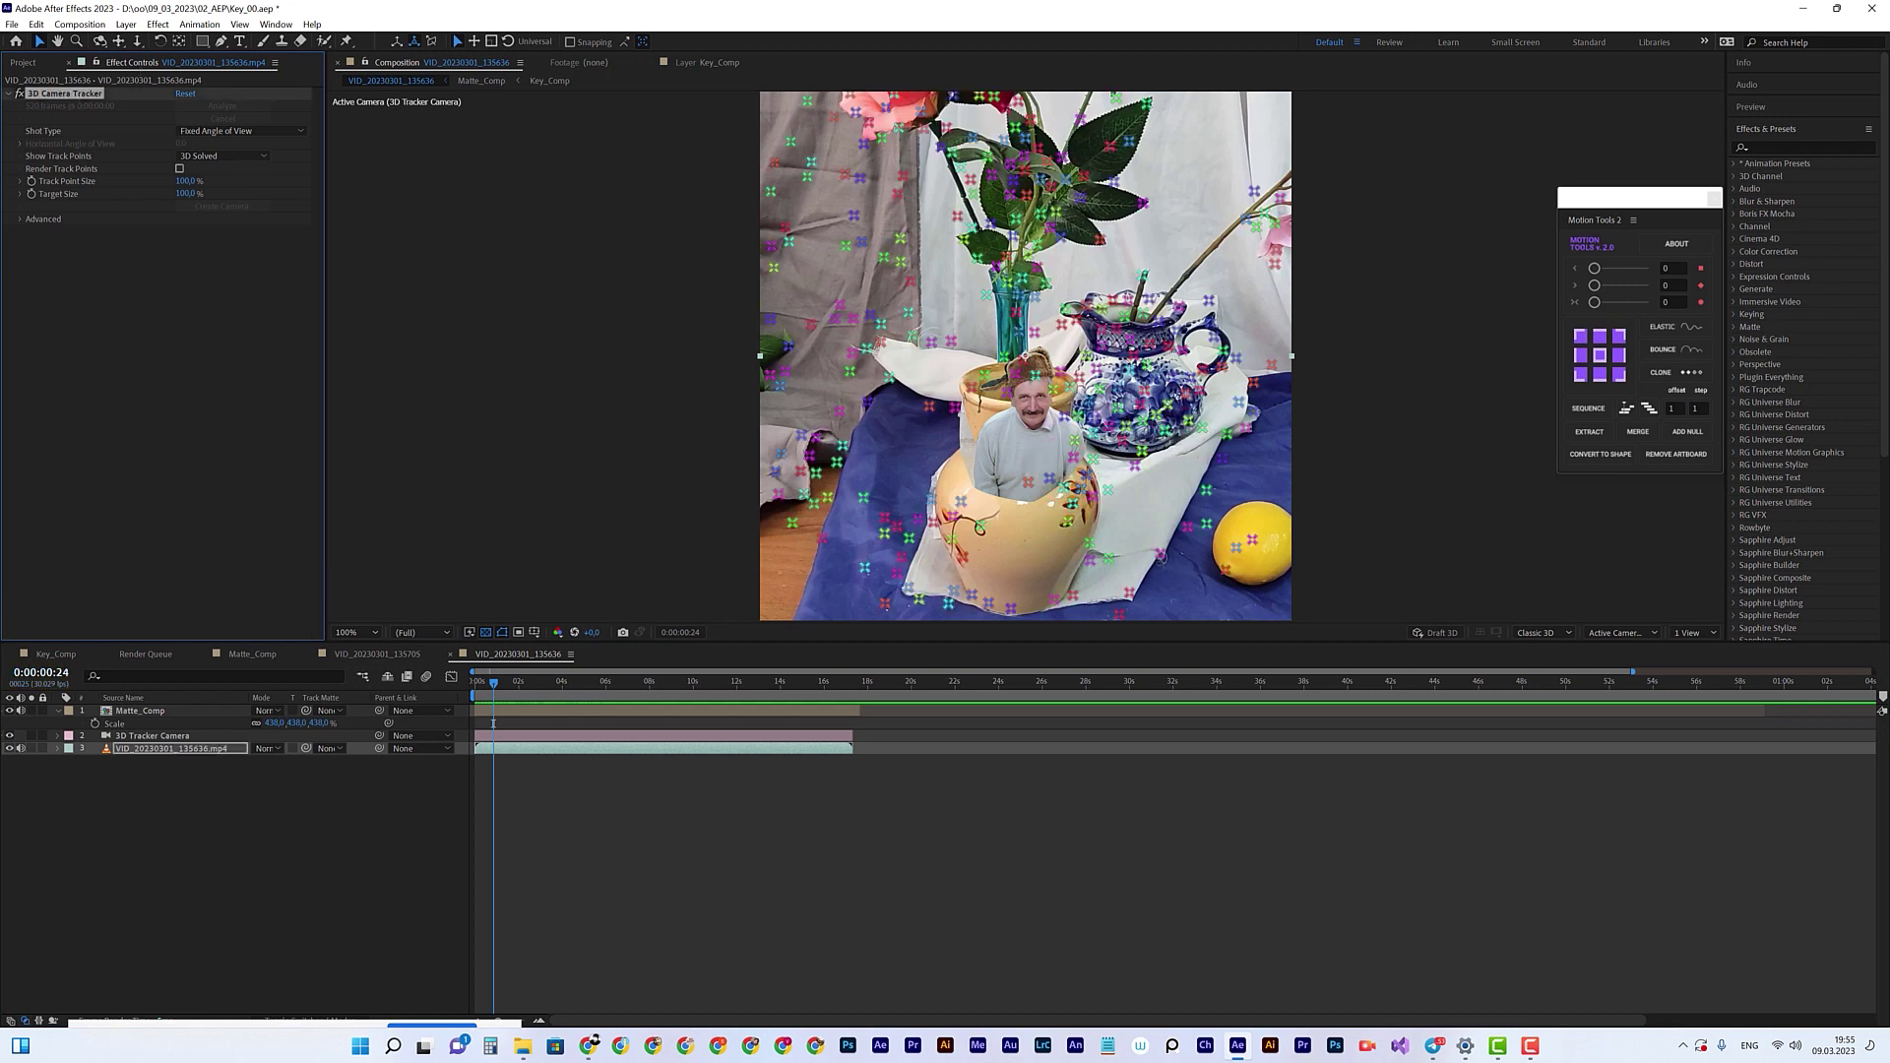
pyautogui.click(10, 709)
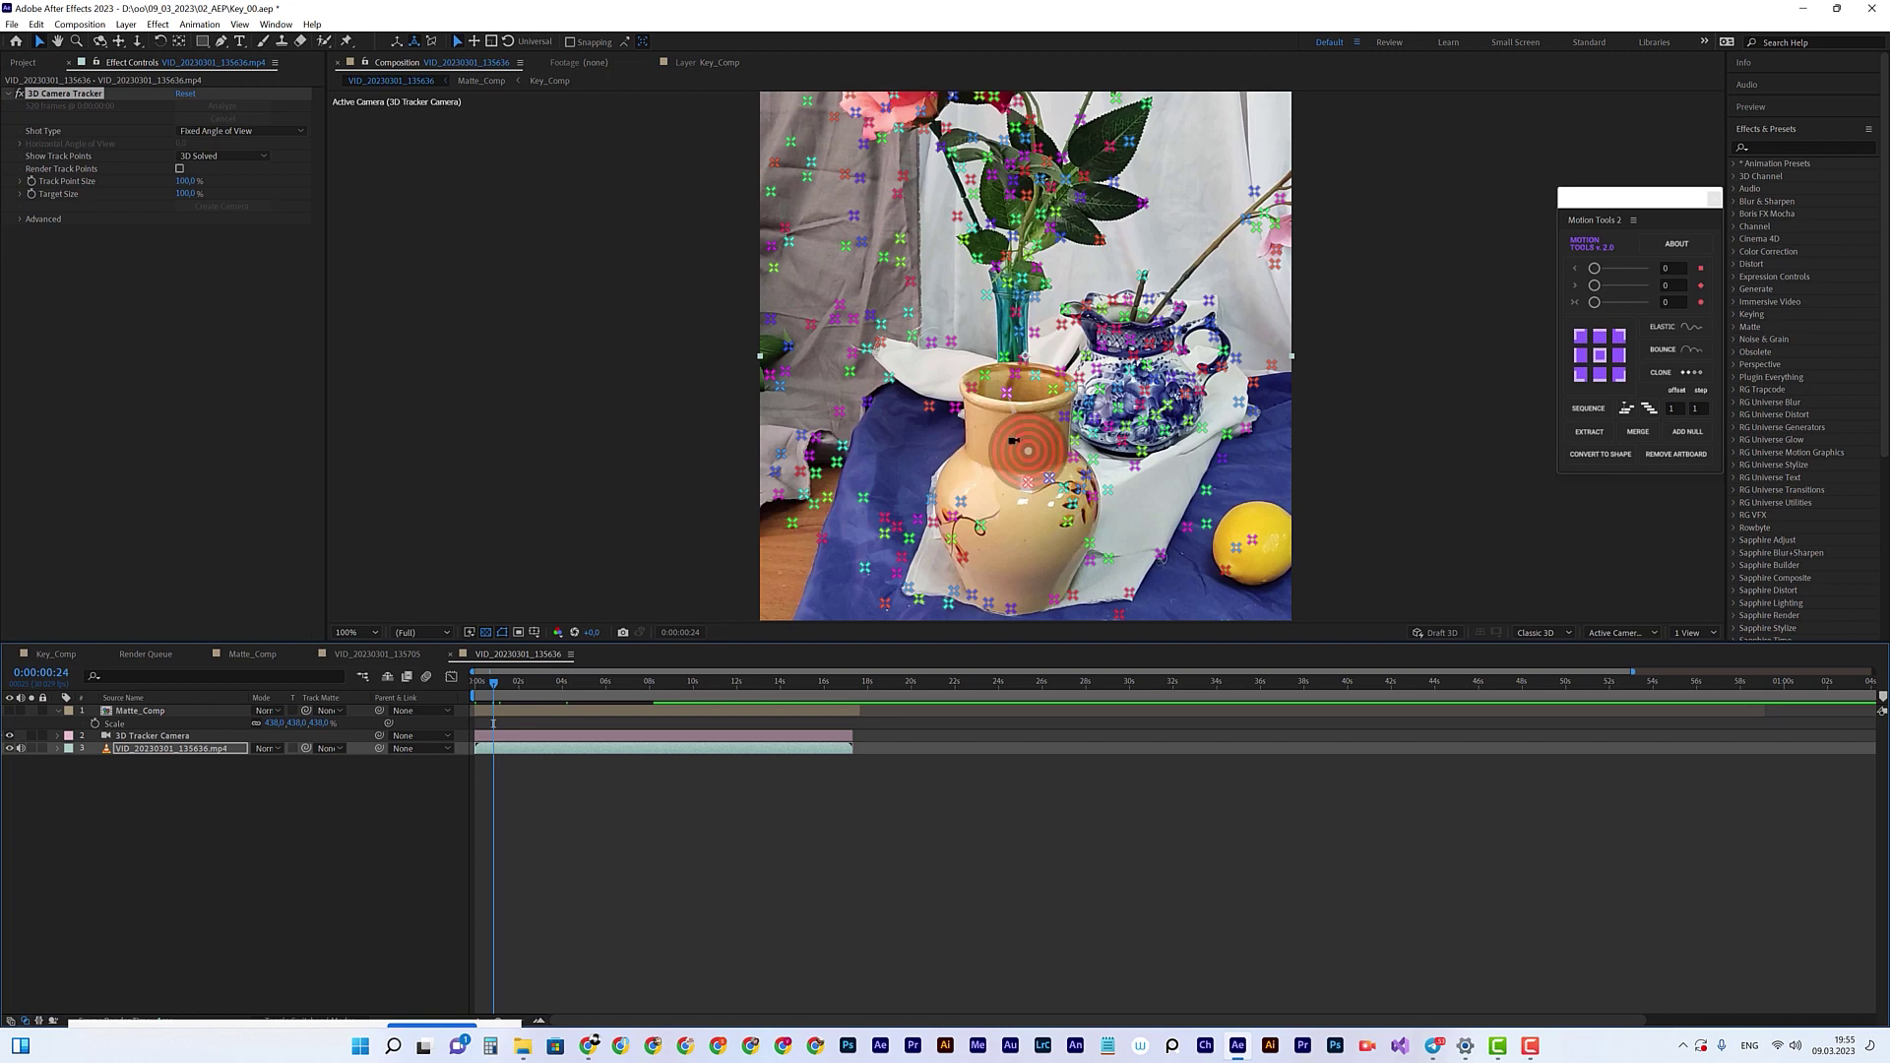
# Step: Select the nine track points around the beige jug's mouth and create a solid from them
pyautogui.scroll(4, 1014, 441)
pyautogui.scroll(-2, 1014, 441)
pyautogui.moveTo(1116, 303)
pyautogui.mouseDown()
pyautogui.moveTo(961, 290)
pyautogui.moveTo(905, 346)
pyautogui.moveTo(991, 389)
pyautogui.moveTo(1161, 337)
pyautogui.mouseUp()
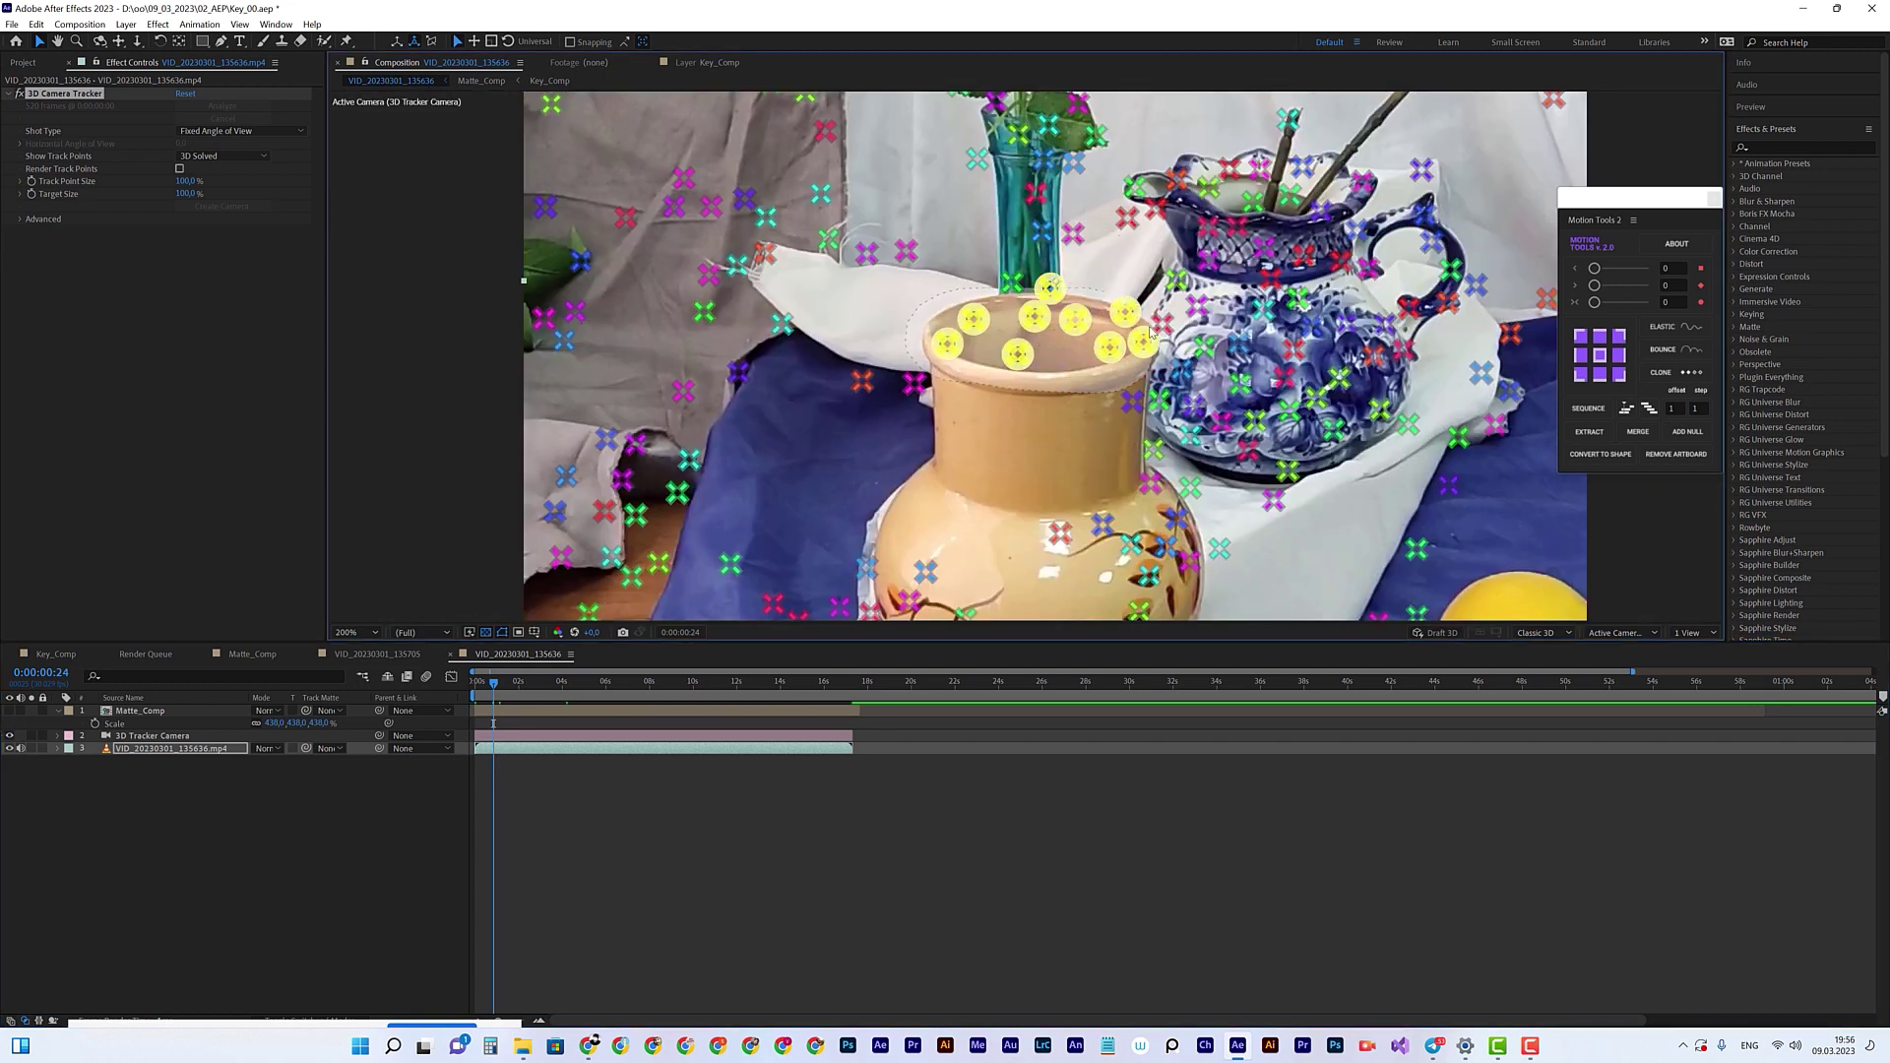
pyautogui.rightClick(1070, 322)
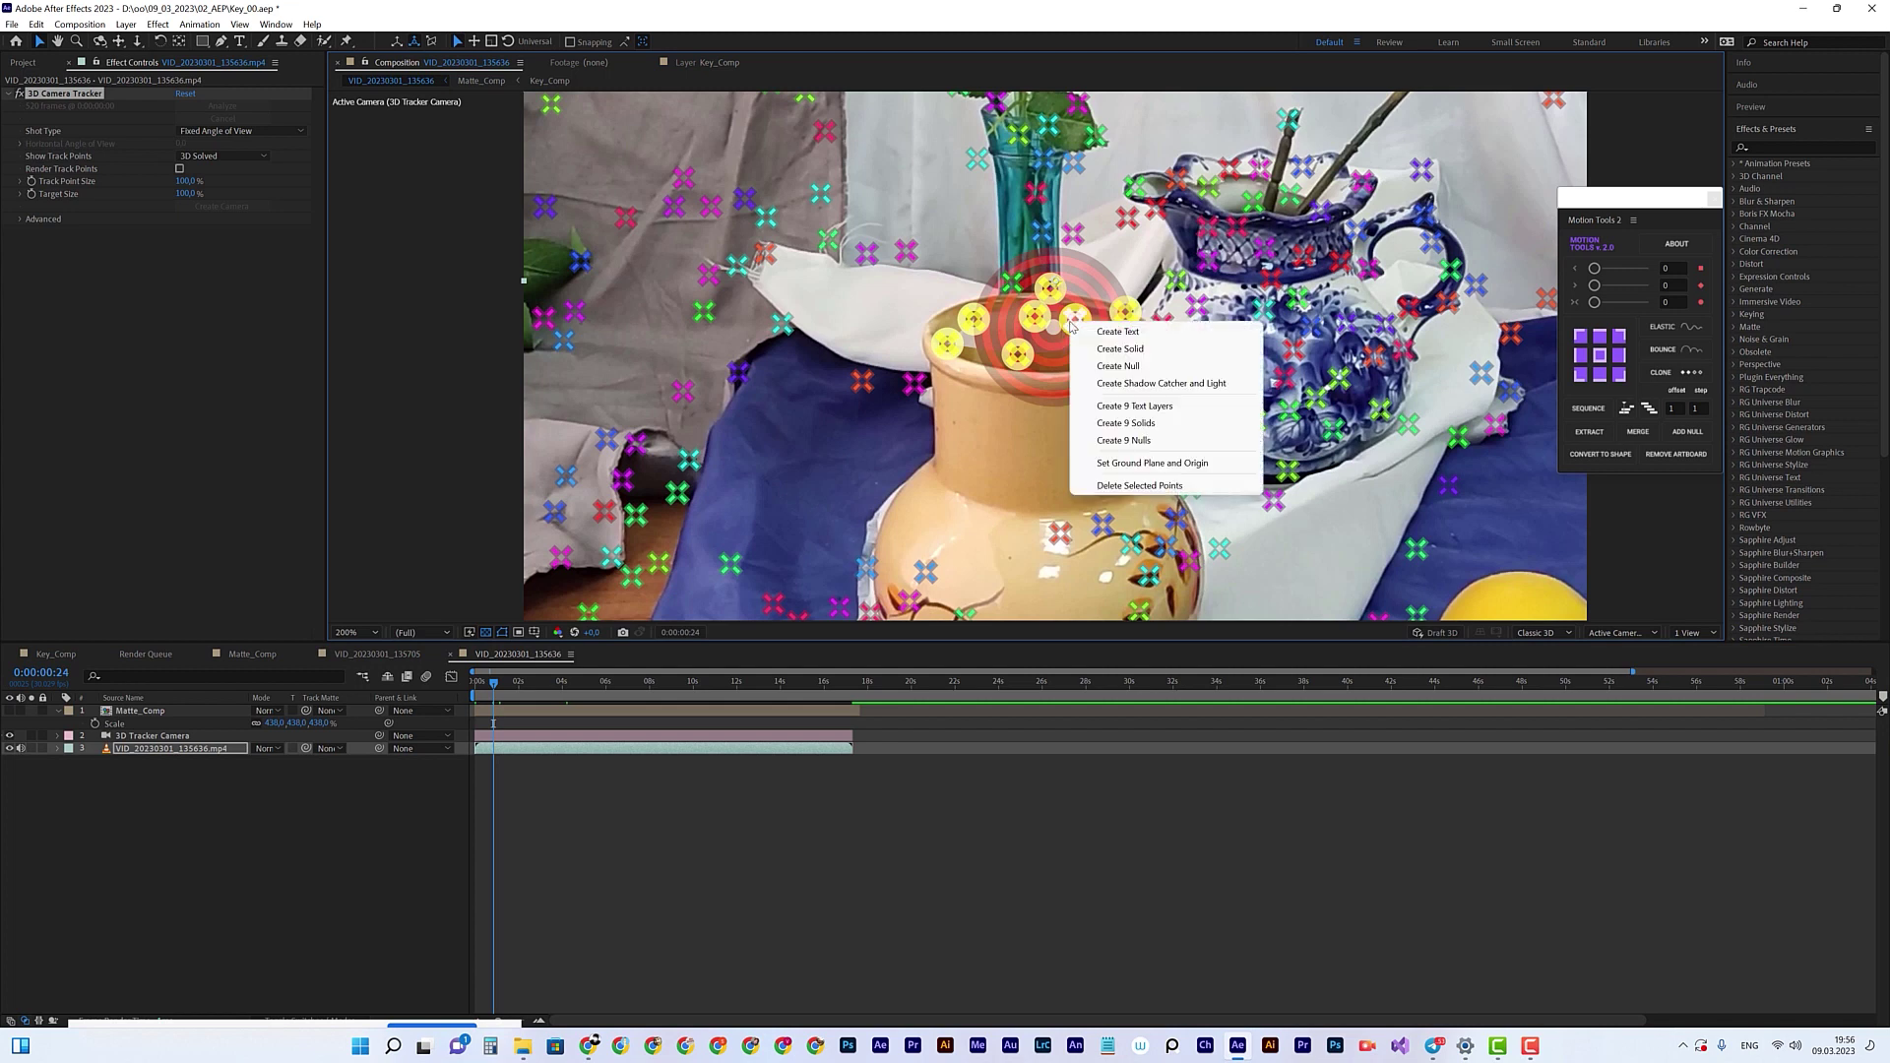
pyautogui.click(1171, 348)
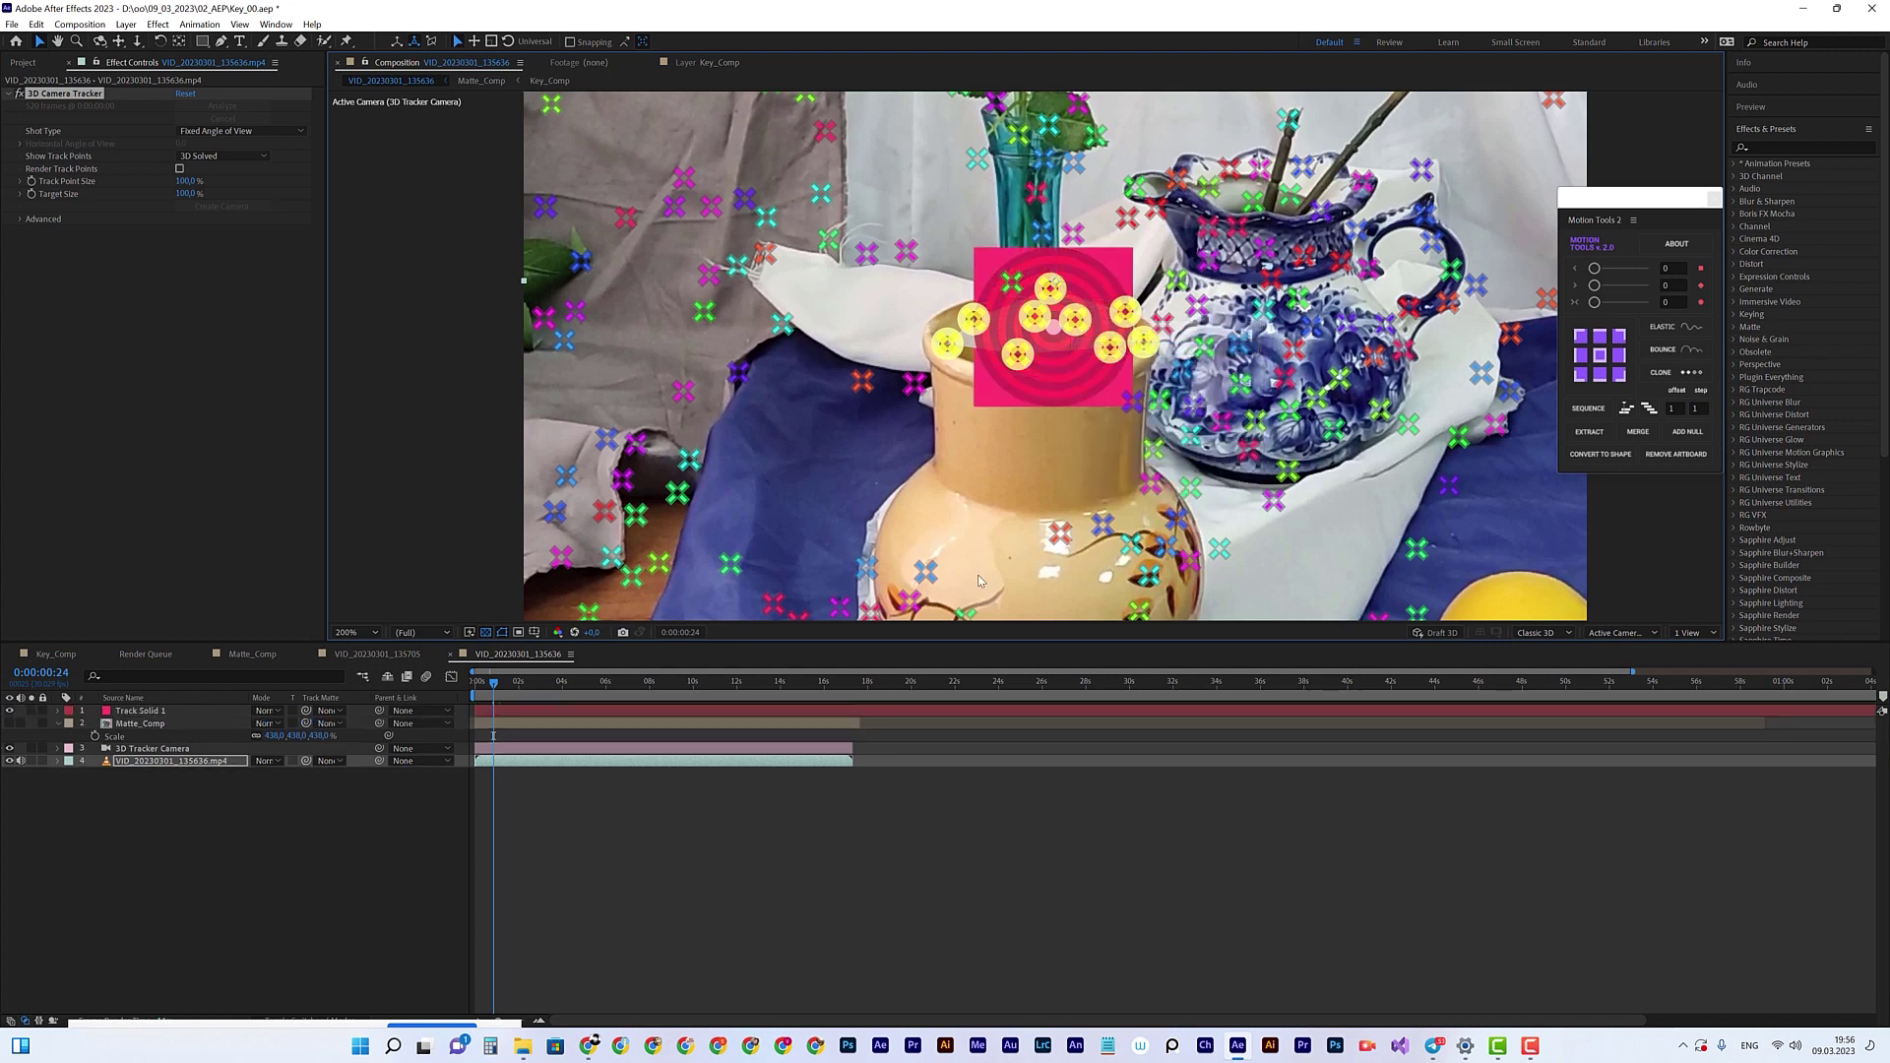
# Step: Scale Track Solid 1 to 139% and shift it sideways so it spans the beige jug's neck
pyautogui.press('s')
pyautogui.click(187, 711)
pyautogui.press('s')
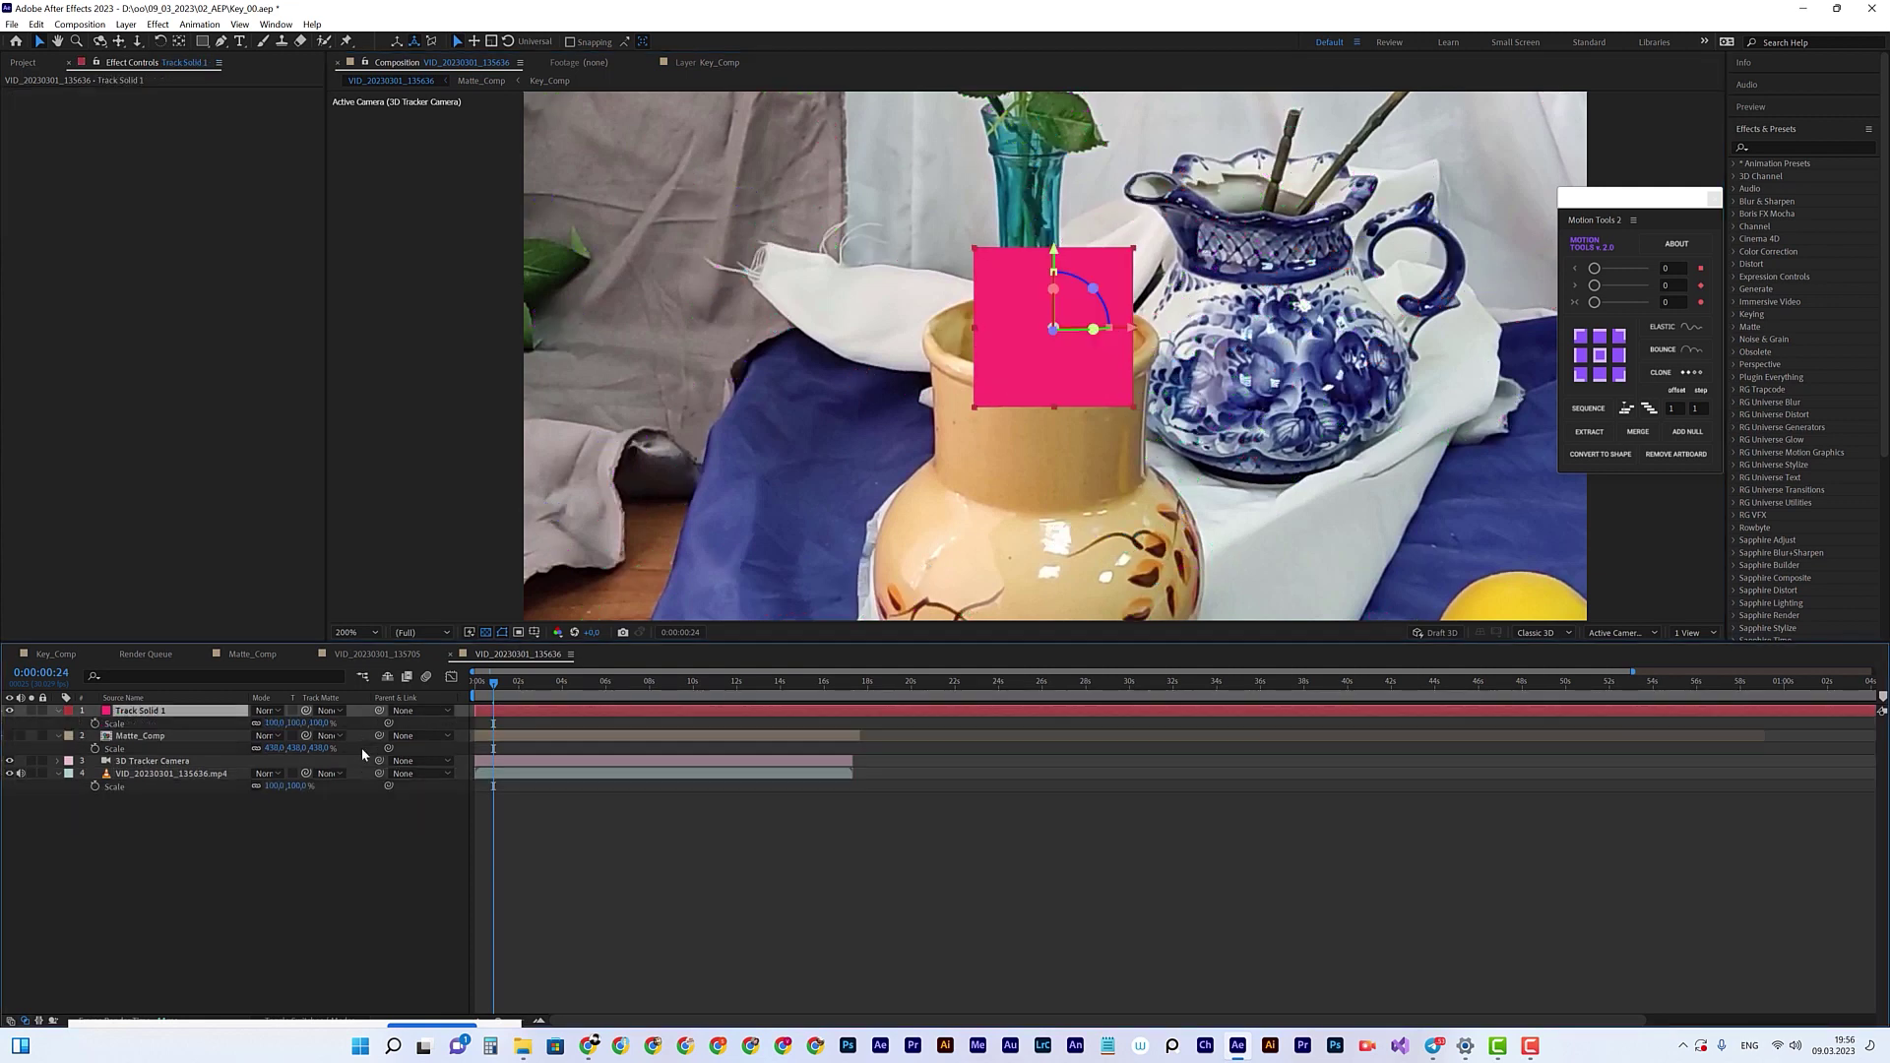
pyautogui.moveTo(275, 726); pyautogui.dragTo(1122, 337)
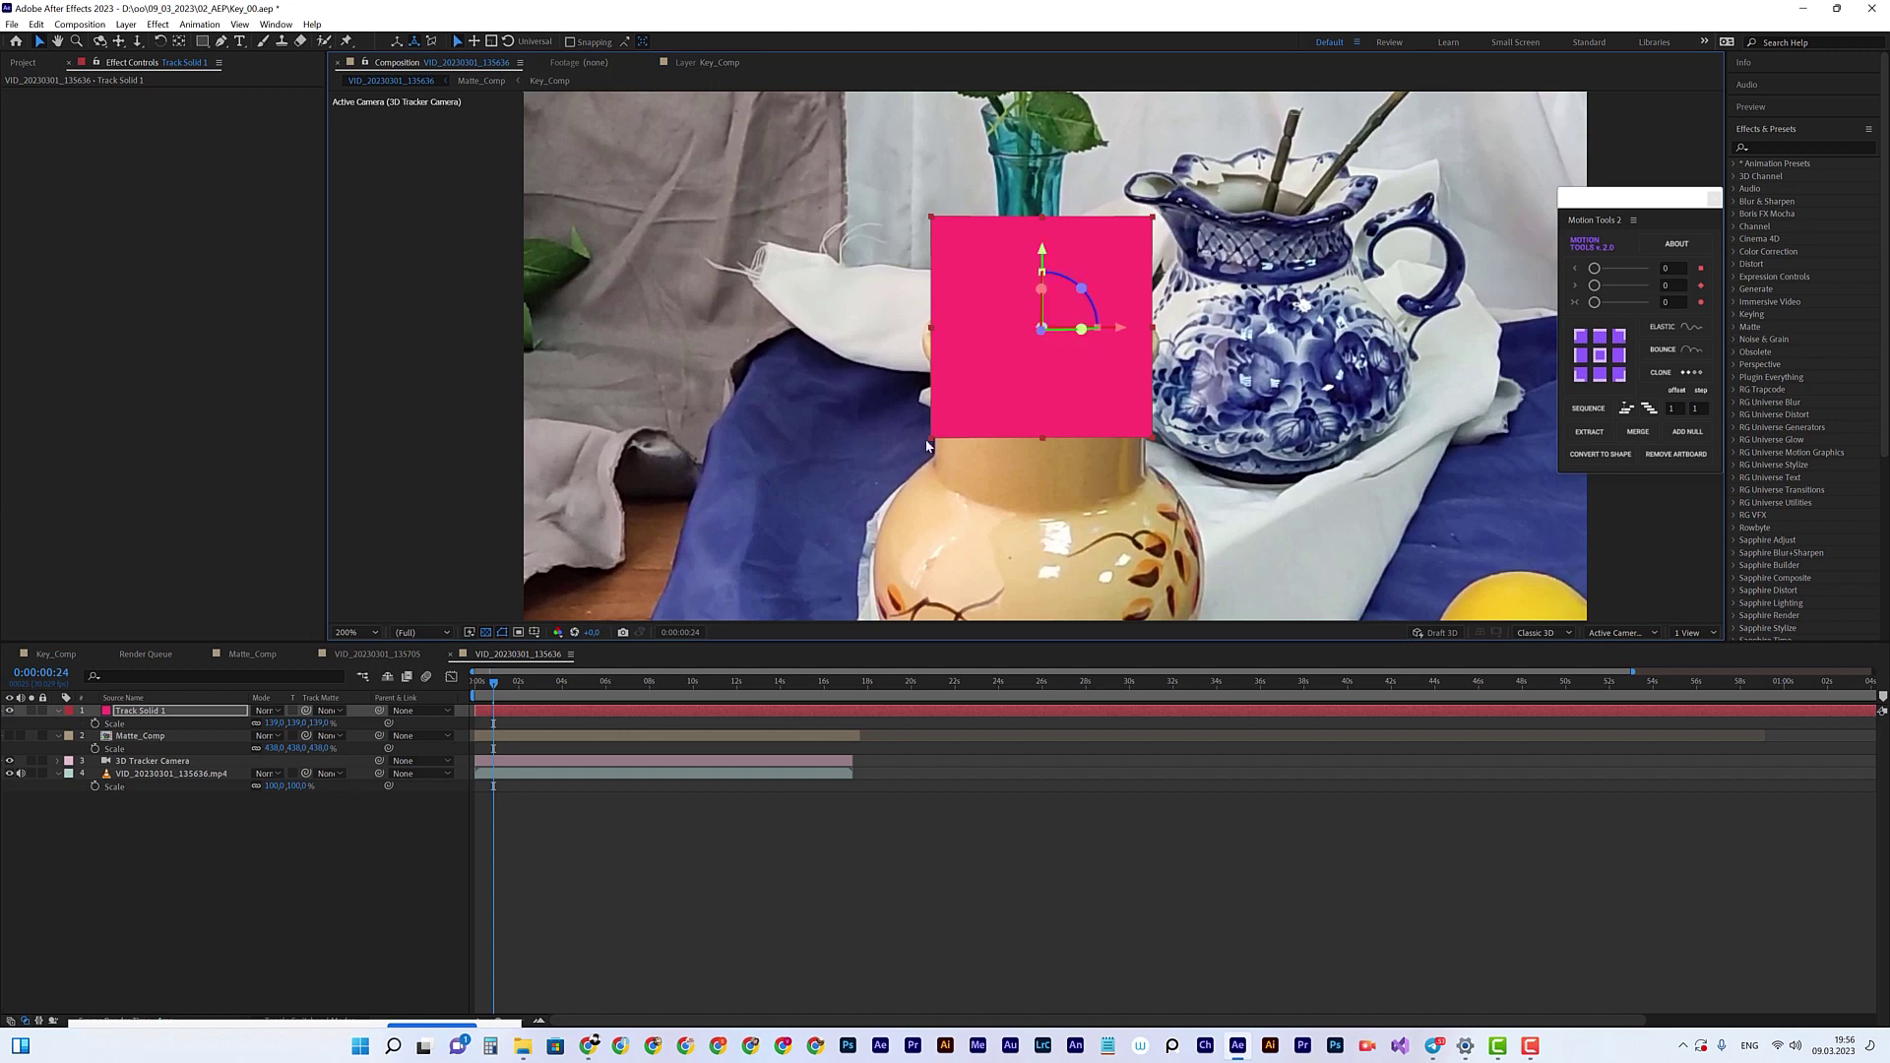
# Step: Compare Track Solid 1 with the jug underneath and draw a closed Pen mask on it along the front rim and neck
pyautogui.click(9, 711)
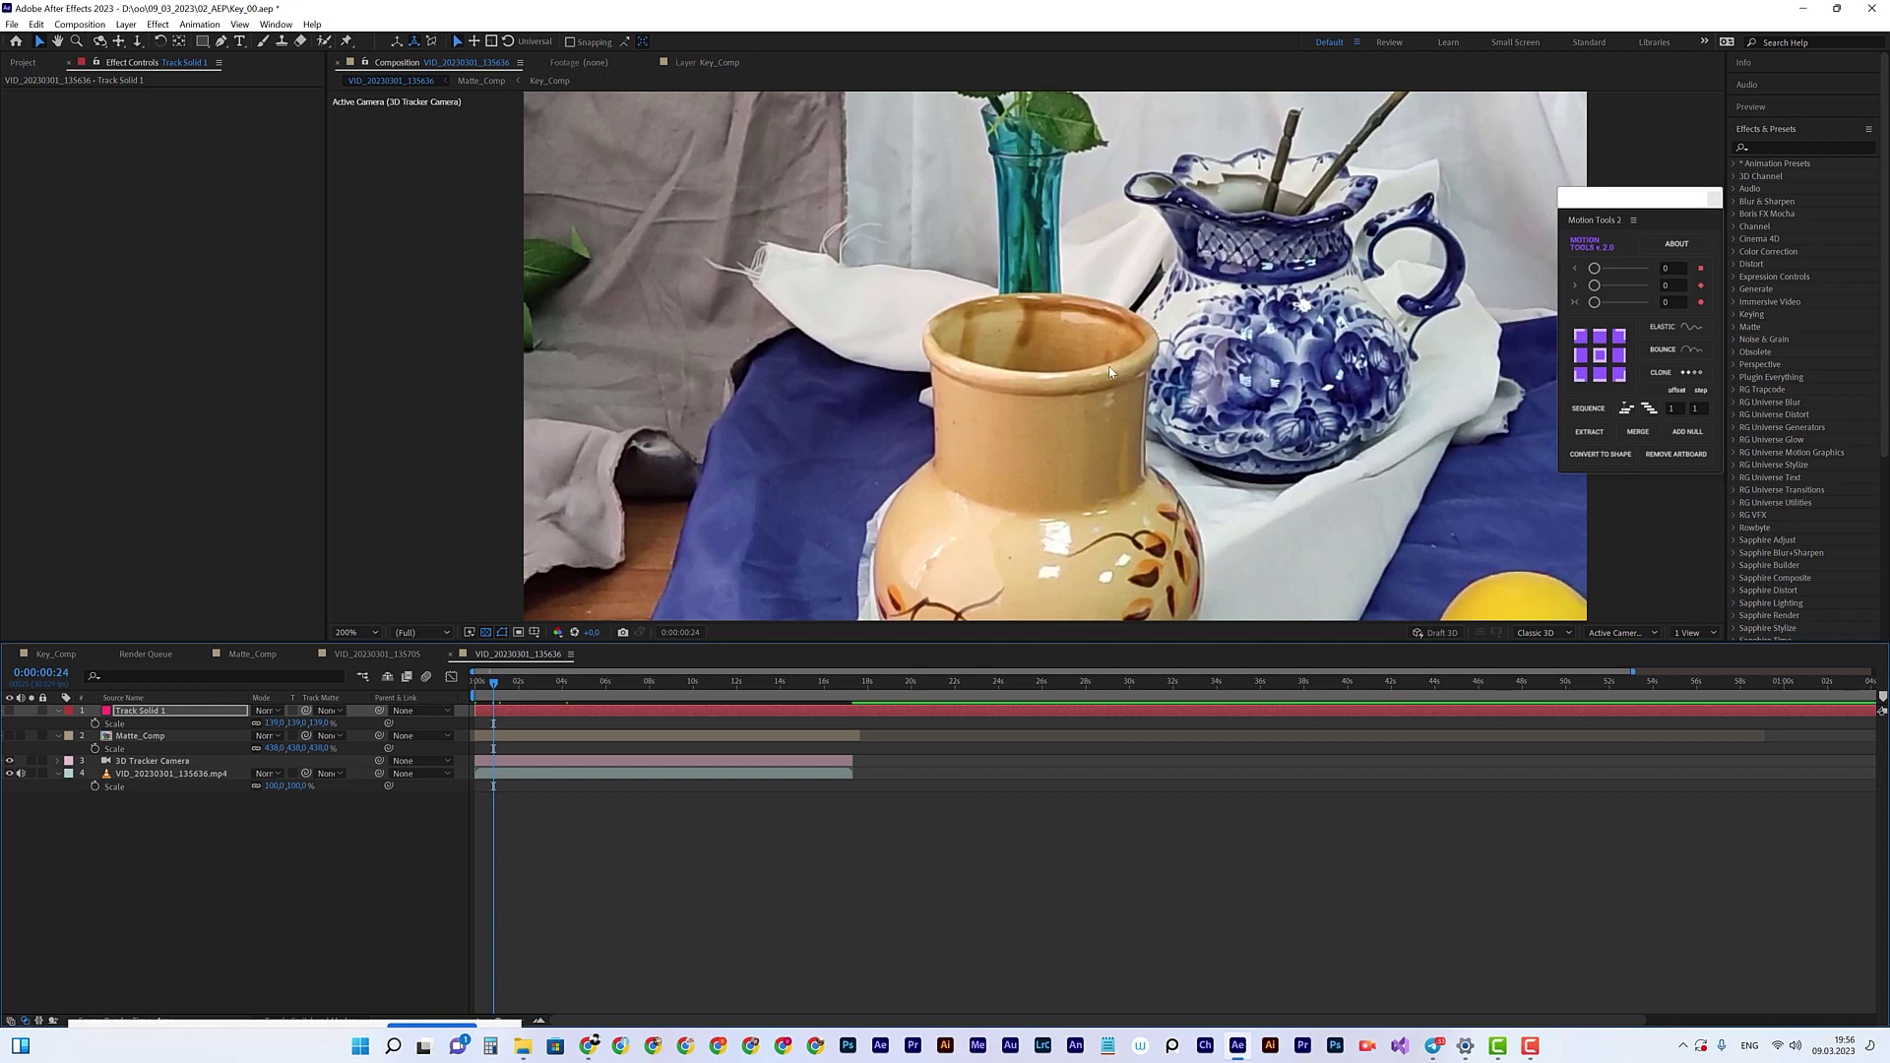
pyautogui.click(128, 713)
pyautogui.click(9, 711)
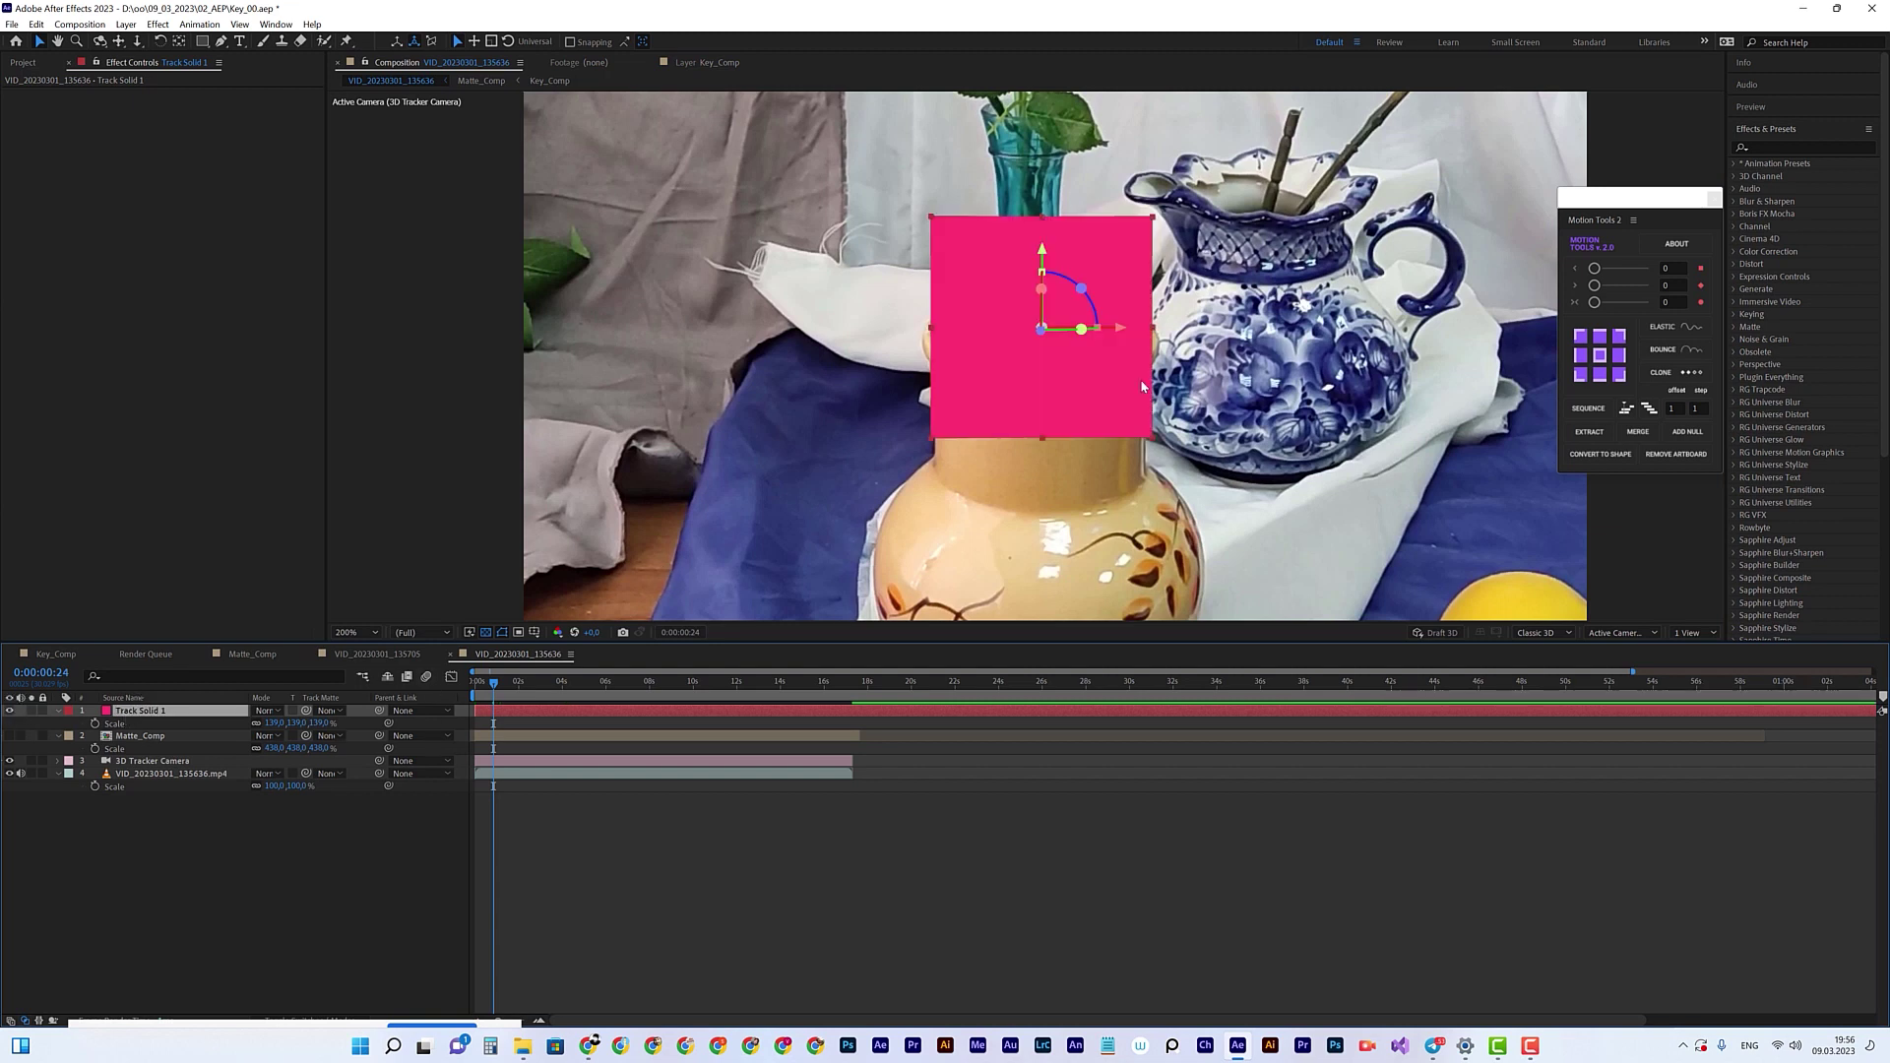
pyautogui.scroll(2, 969, 333)
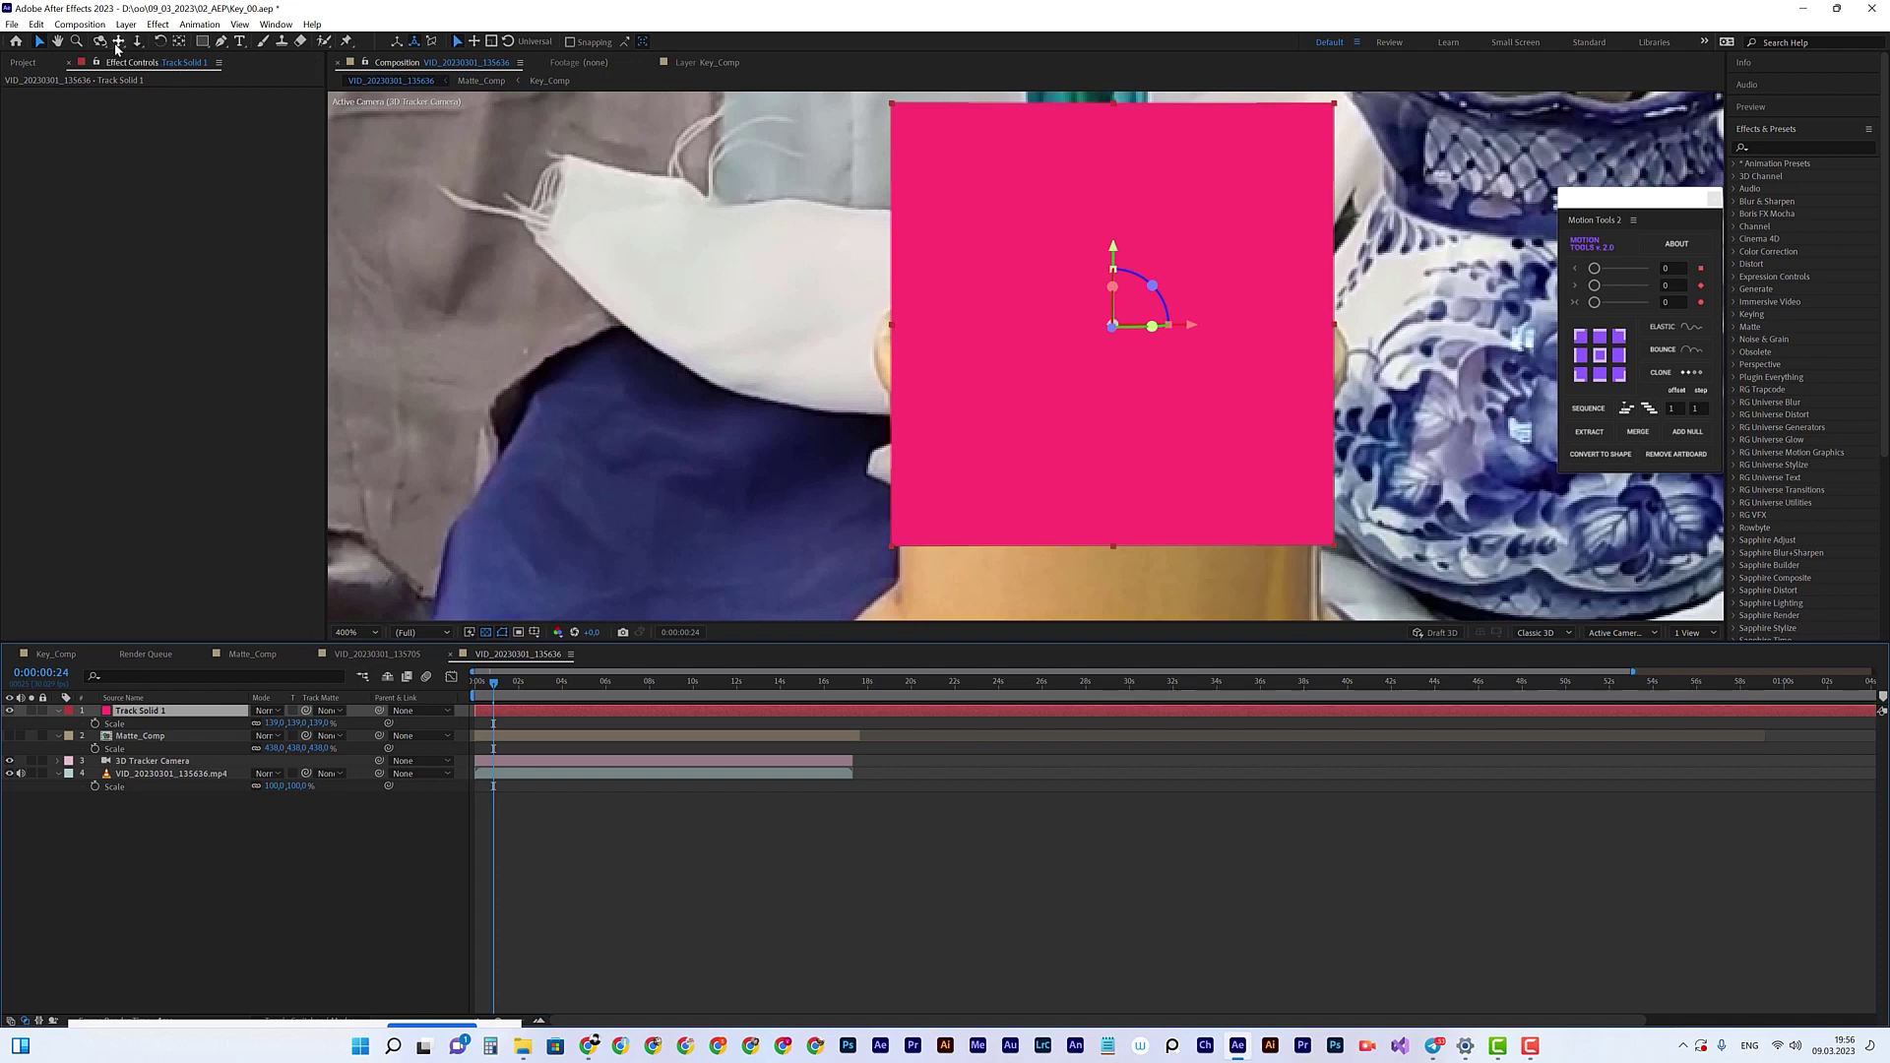
pyautogui.click(222, 41)
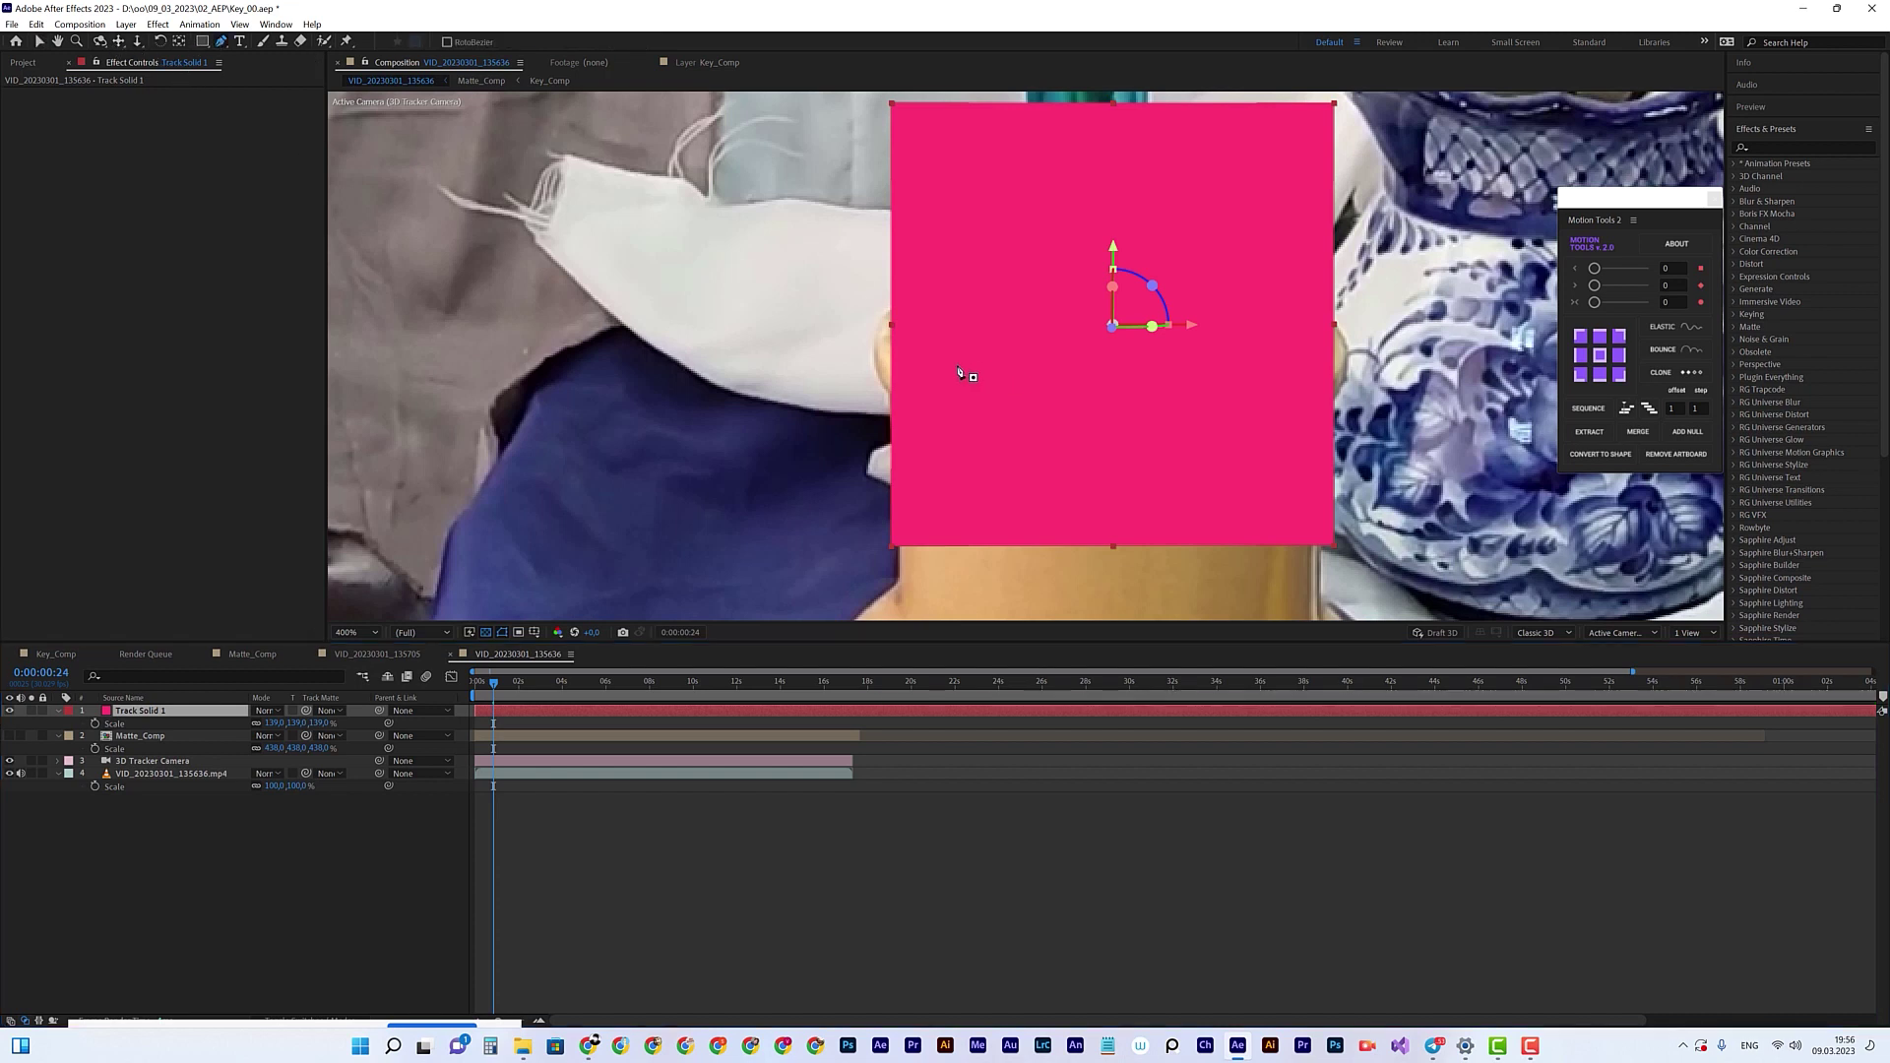
pyautogui.moveTo(912, 352); pyautogui.dragTo(947, 371)
pyautogui.moveTo(1151, 400); pyautogui.dragTo(1237, 387)
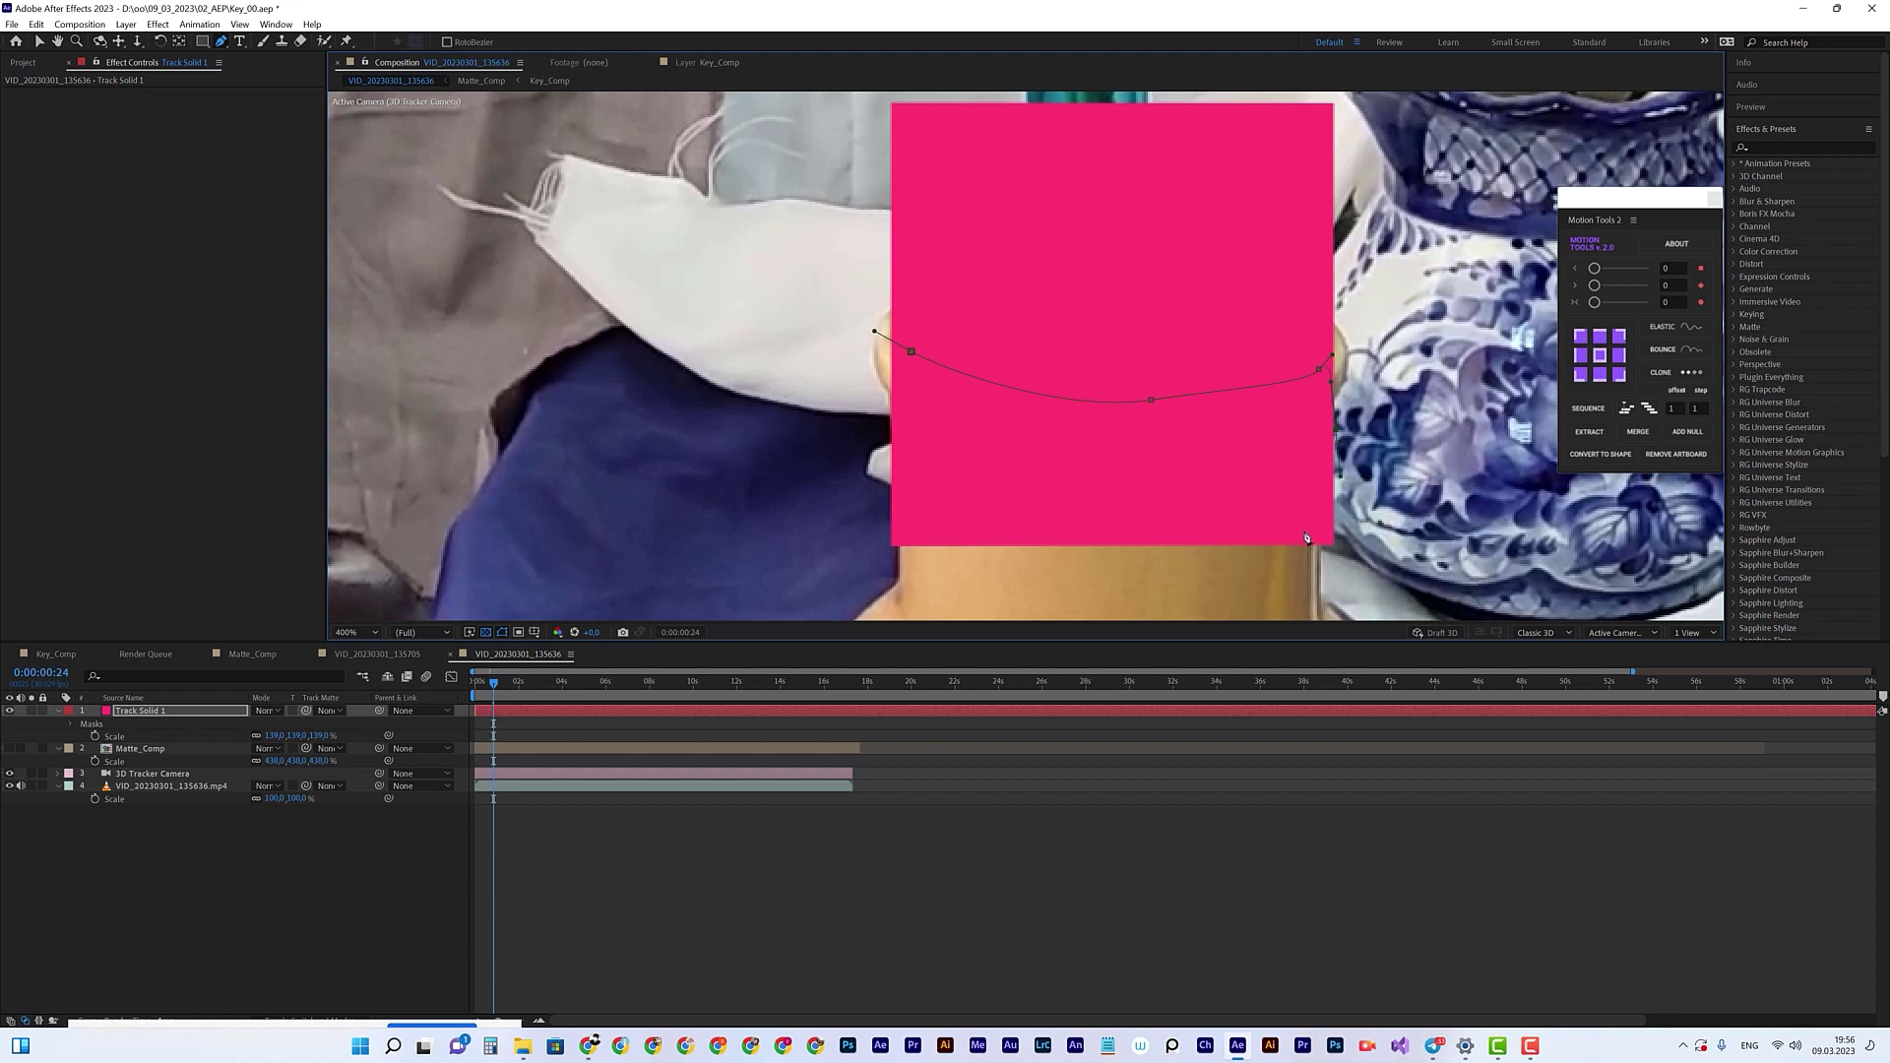
pyautogui.moveTo(1300, 544); pyautogui.dragTo(1251, 553)
pyautogui.moveTo(891, 538); pyautogui.dragTo(854, 518)
pyautogui.click(911, 354)
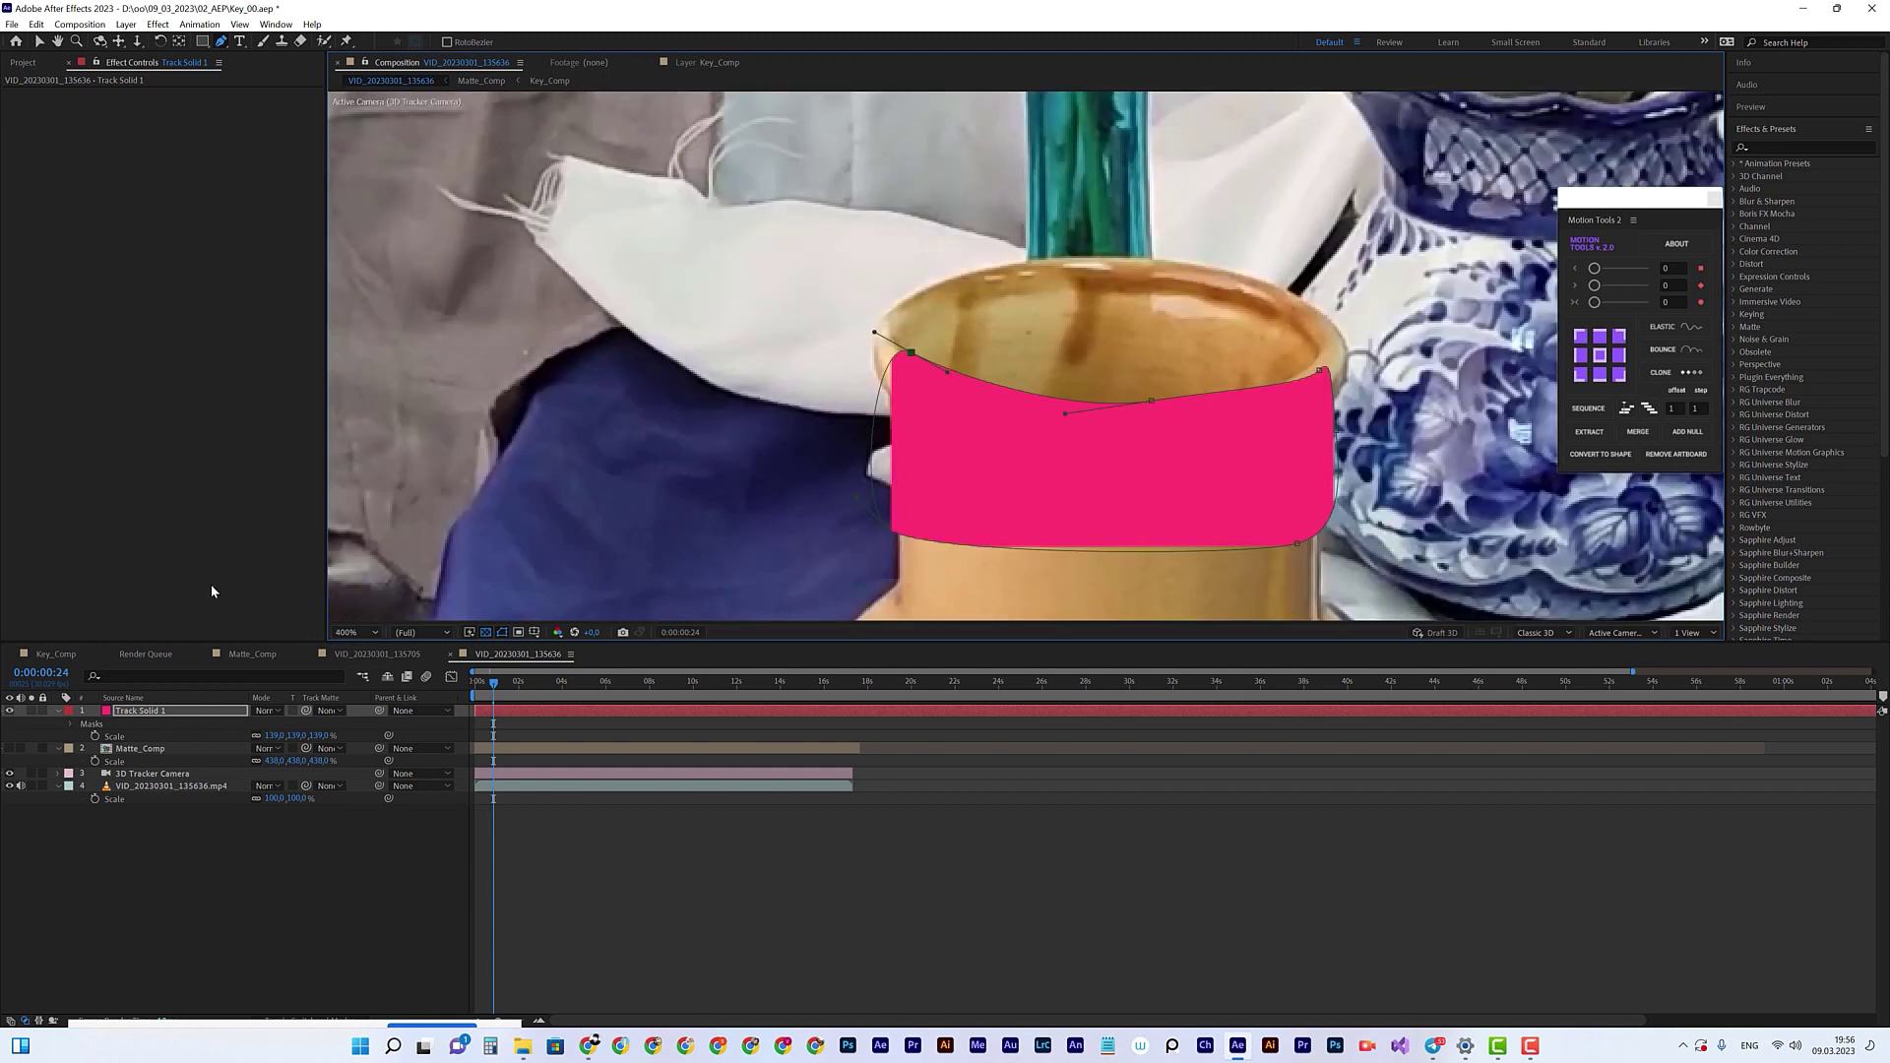
# Step: Lower Track Solid 1's opacity until the jug's rim shows through it
pyautogui.click(155, 713)
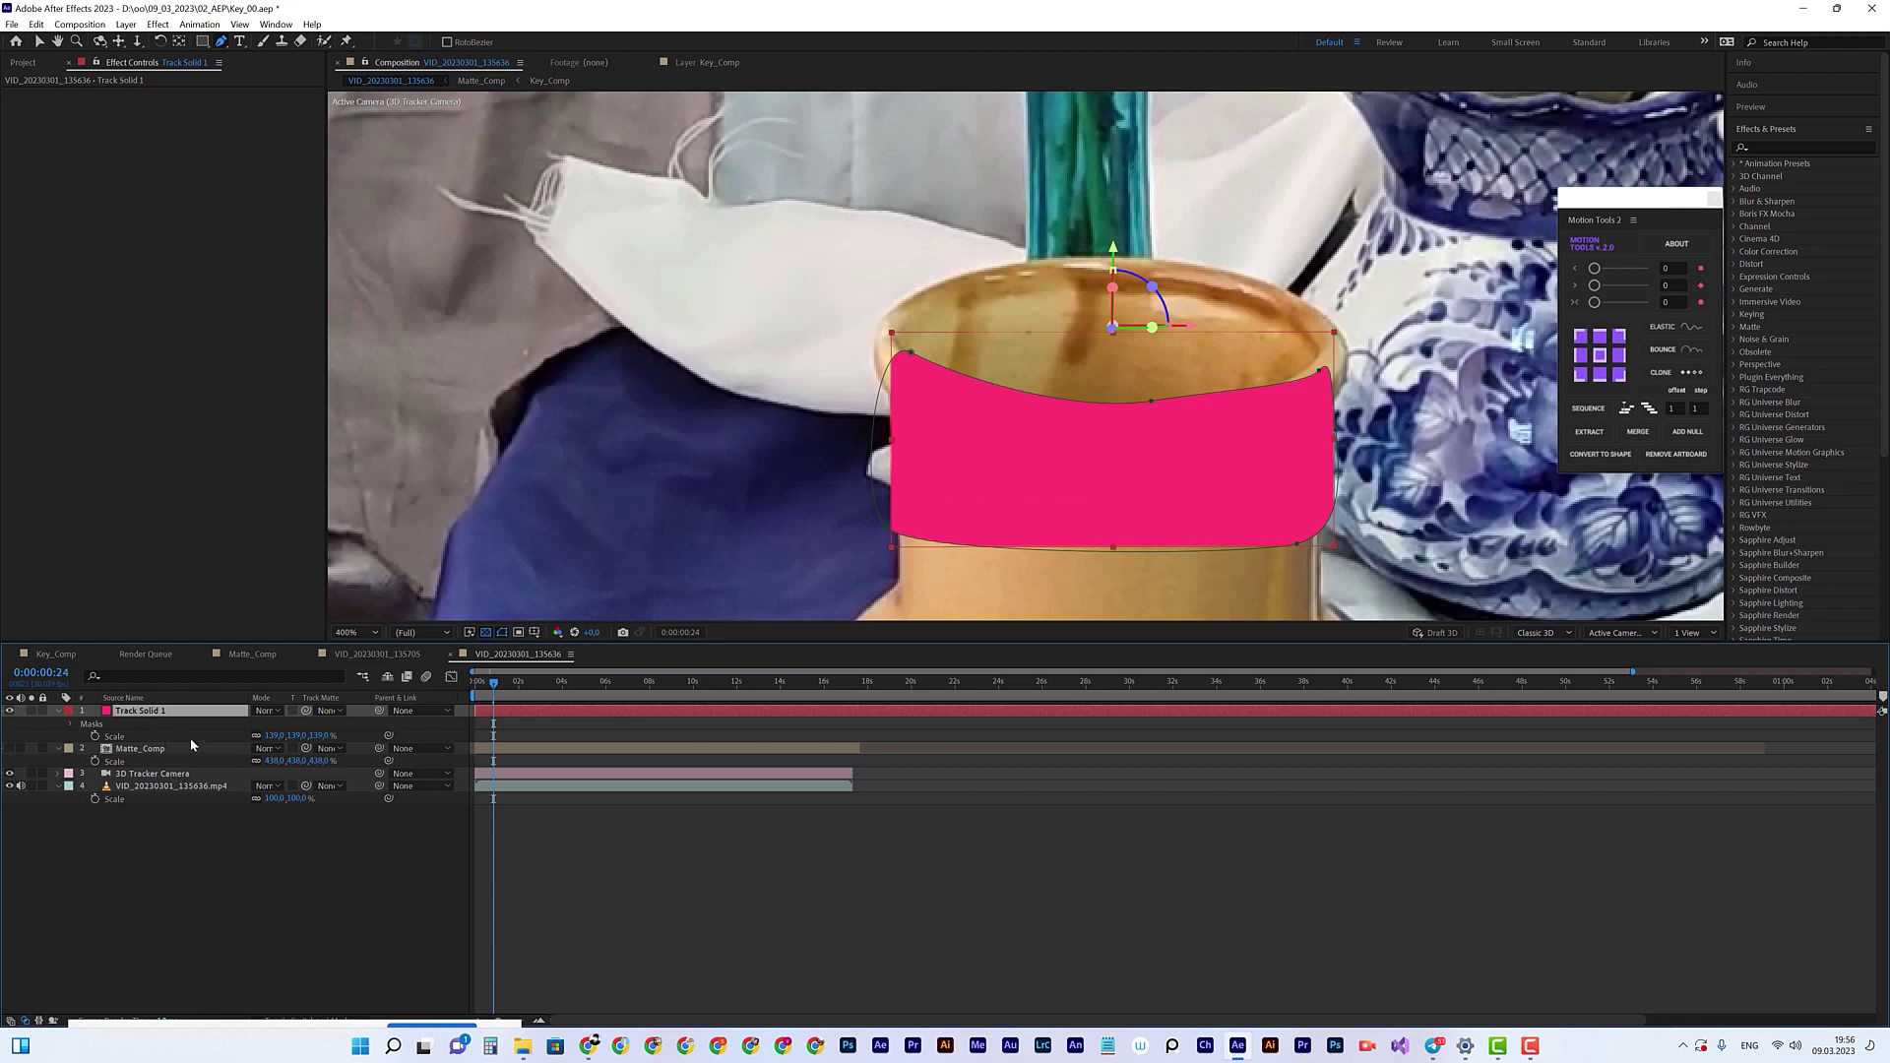
pyautogui.press('t')
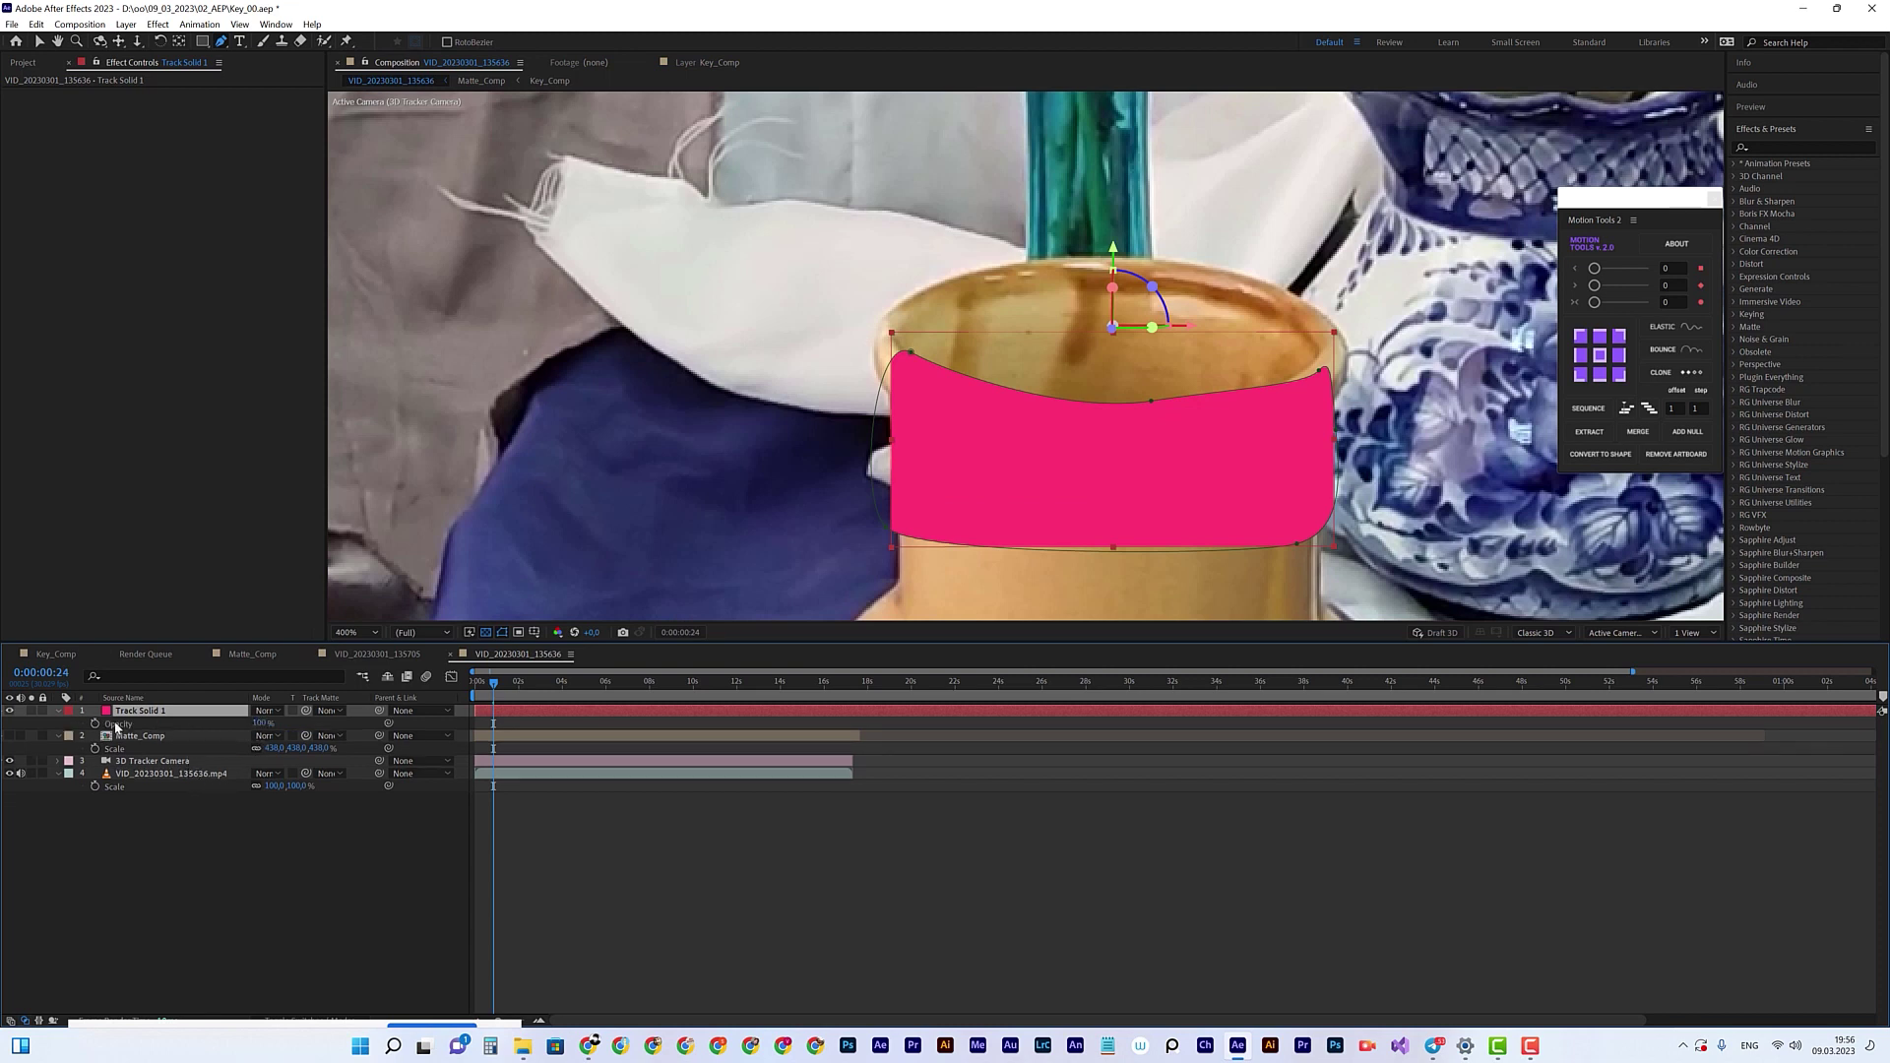
pyautogui.moveTo(257, 727)
pyautogui.mouseDown()
pyautogui.moveTo(275, 723)
pyautogui.moveTo(233, 724)
pyautogui.mouseUp()
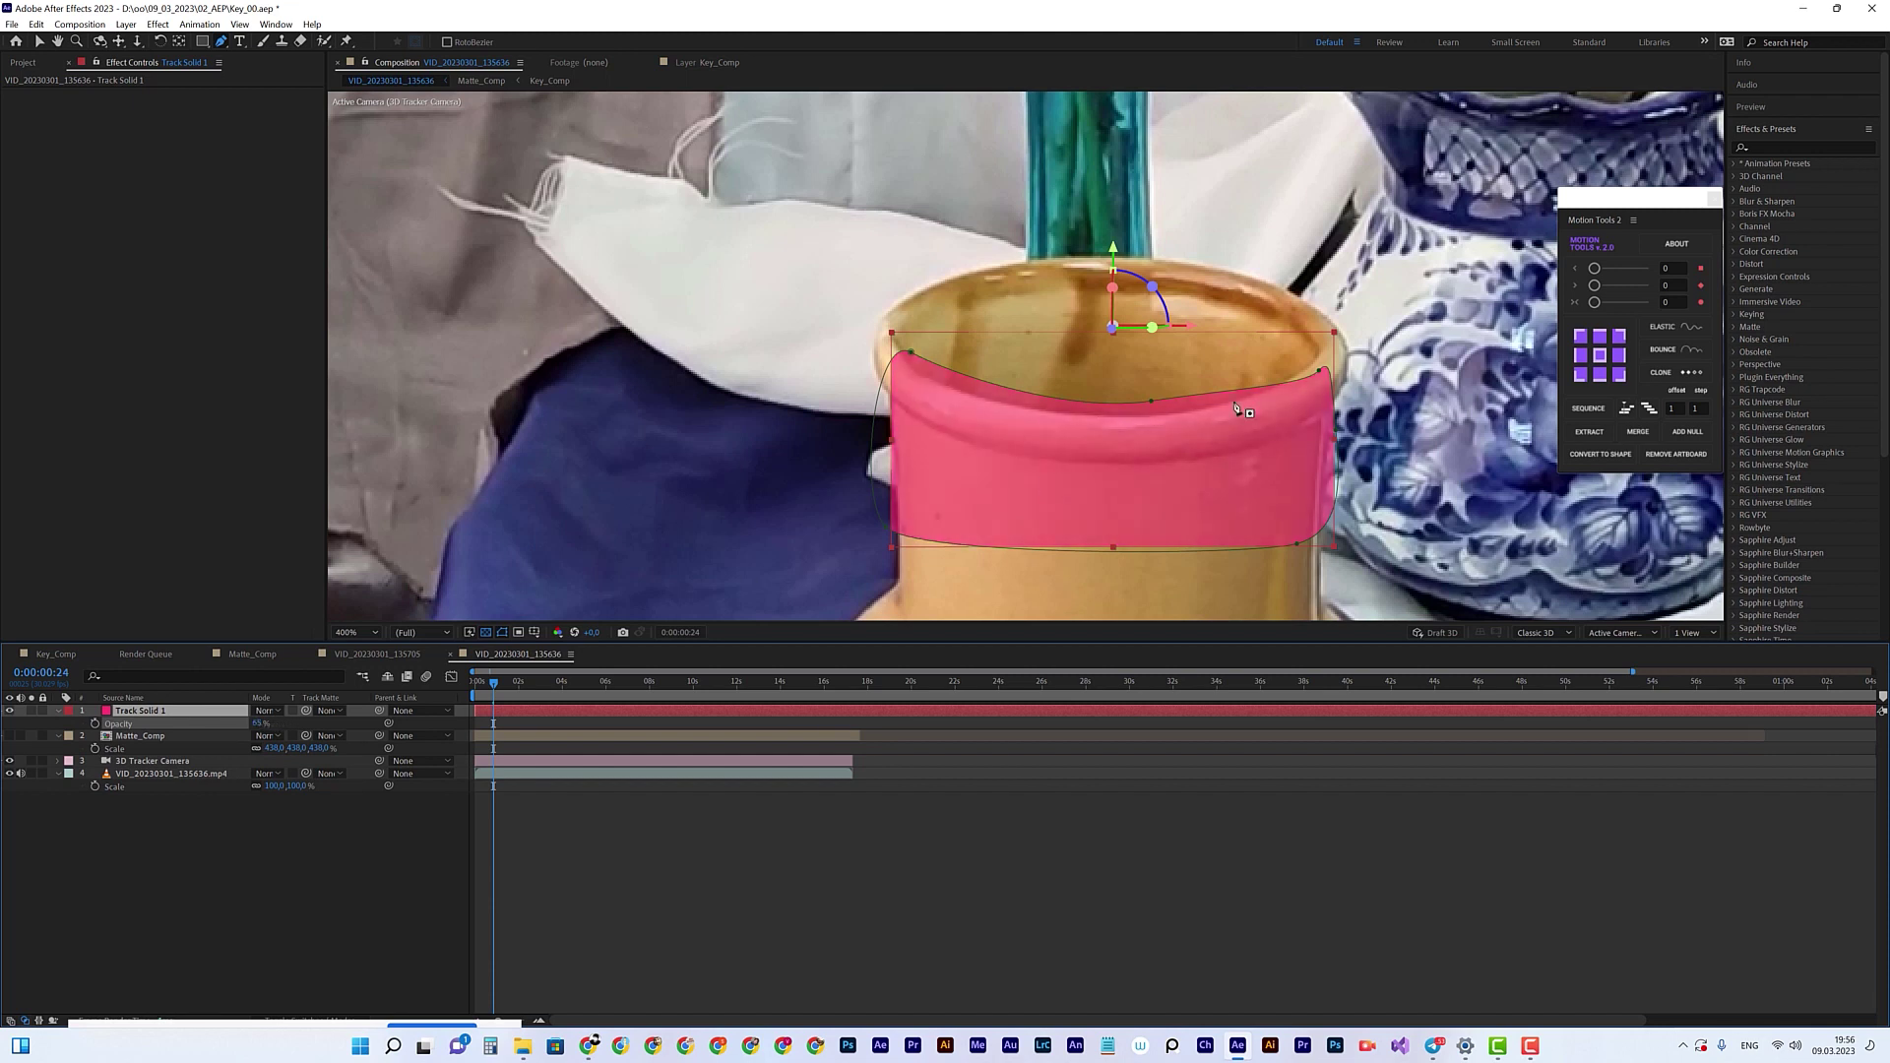
# Step: Adjust the mask's upper points and handles to follow the jug's front inner rim and check the fit over time
pyautogui.press('.')
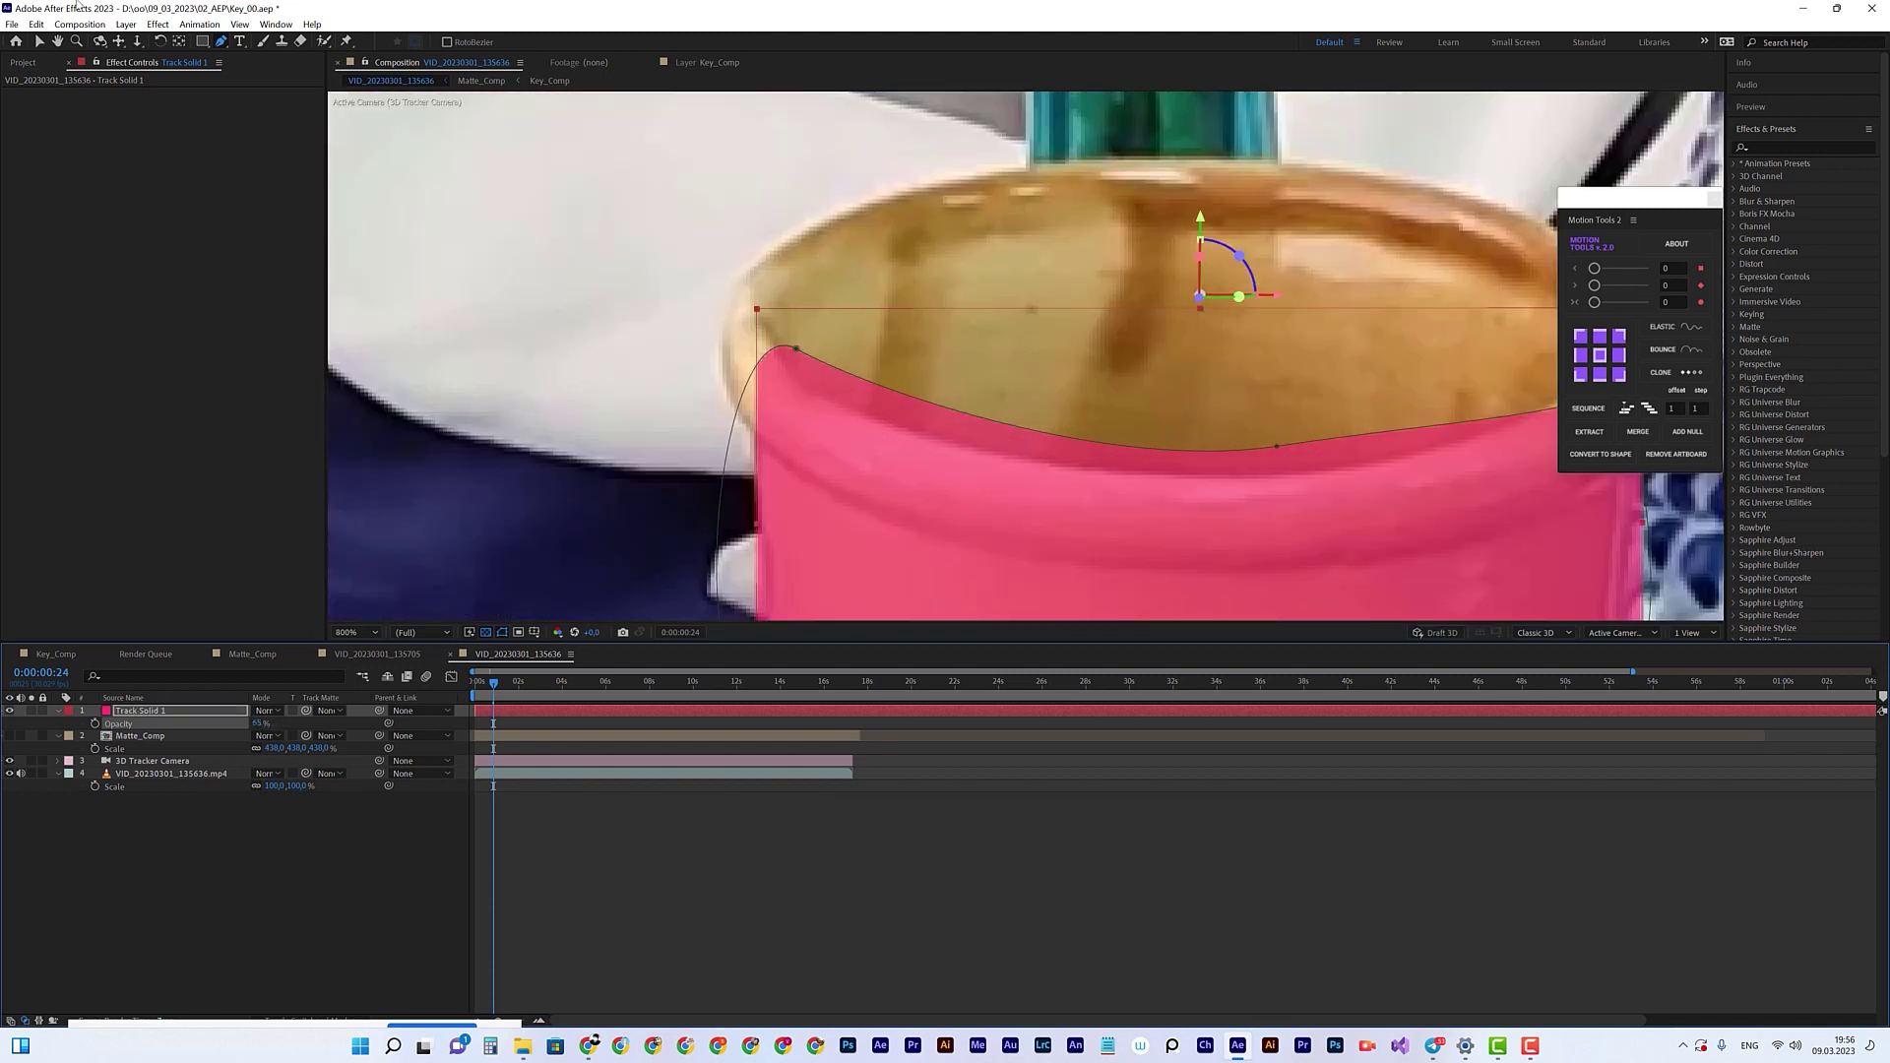
pyautogui.click(38, 45)
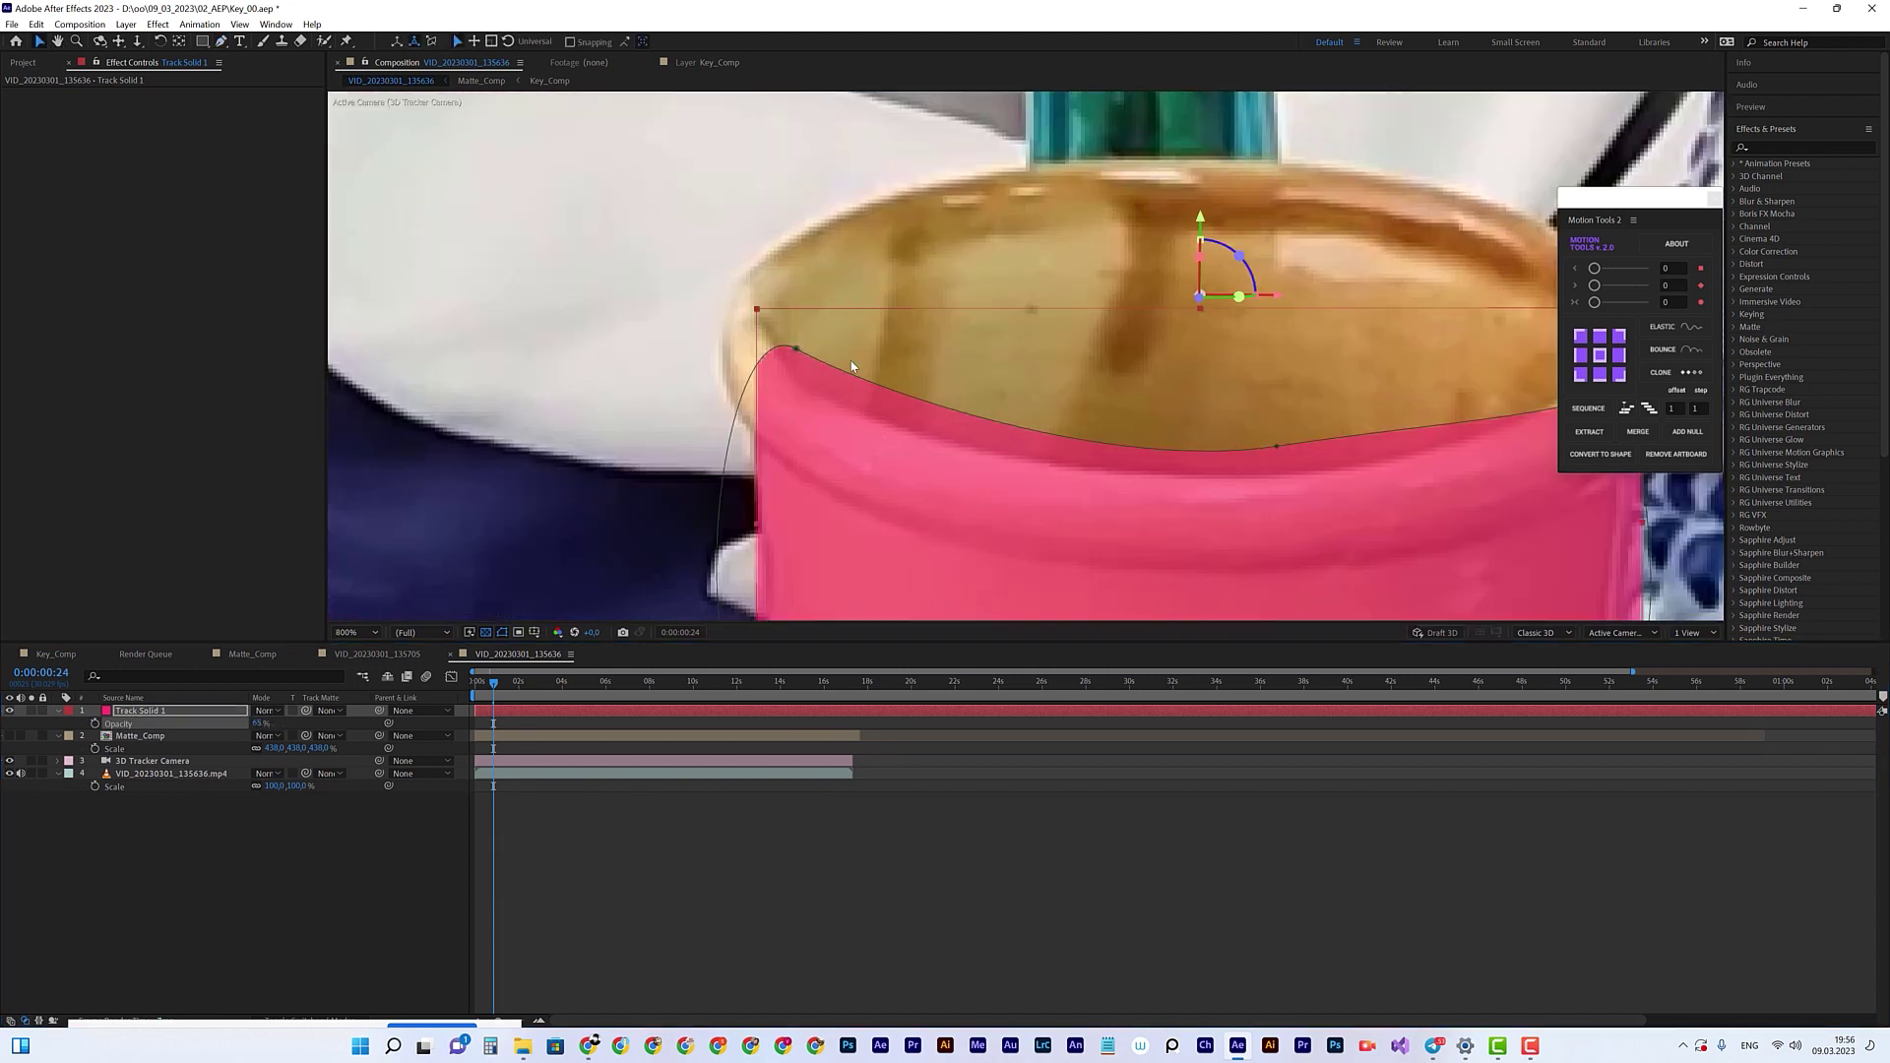
pyautogui.click(798, 349)
pyautogui.moveTo(871, 392); pyautogui.dragTo(862, 429)
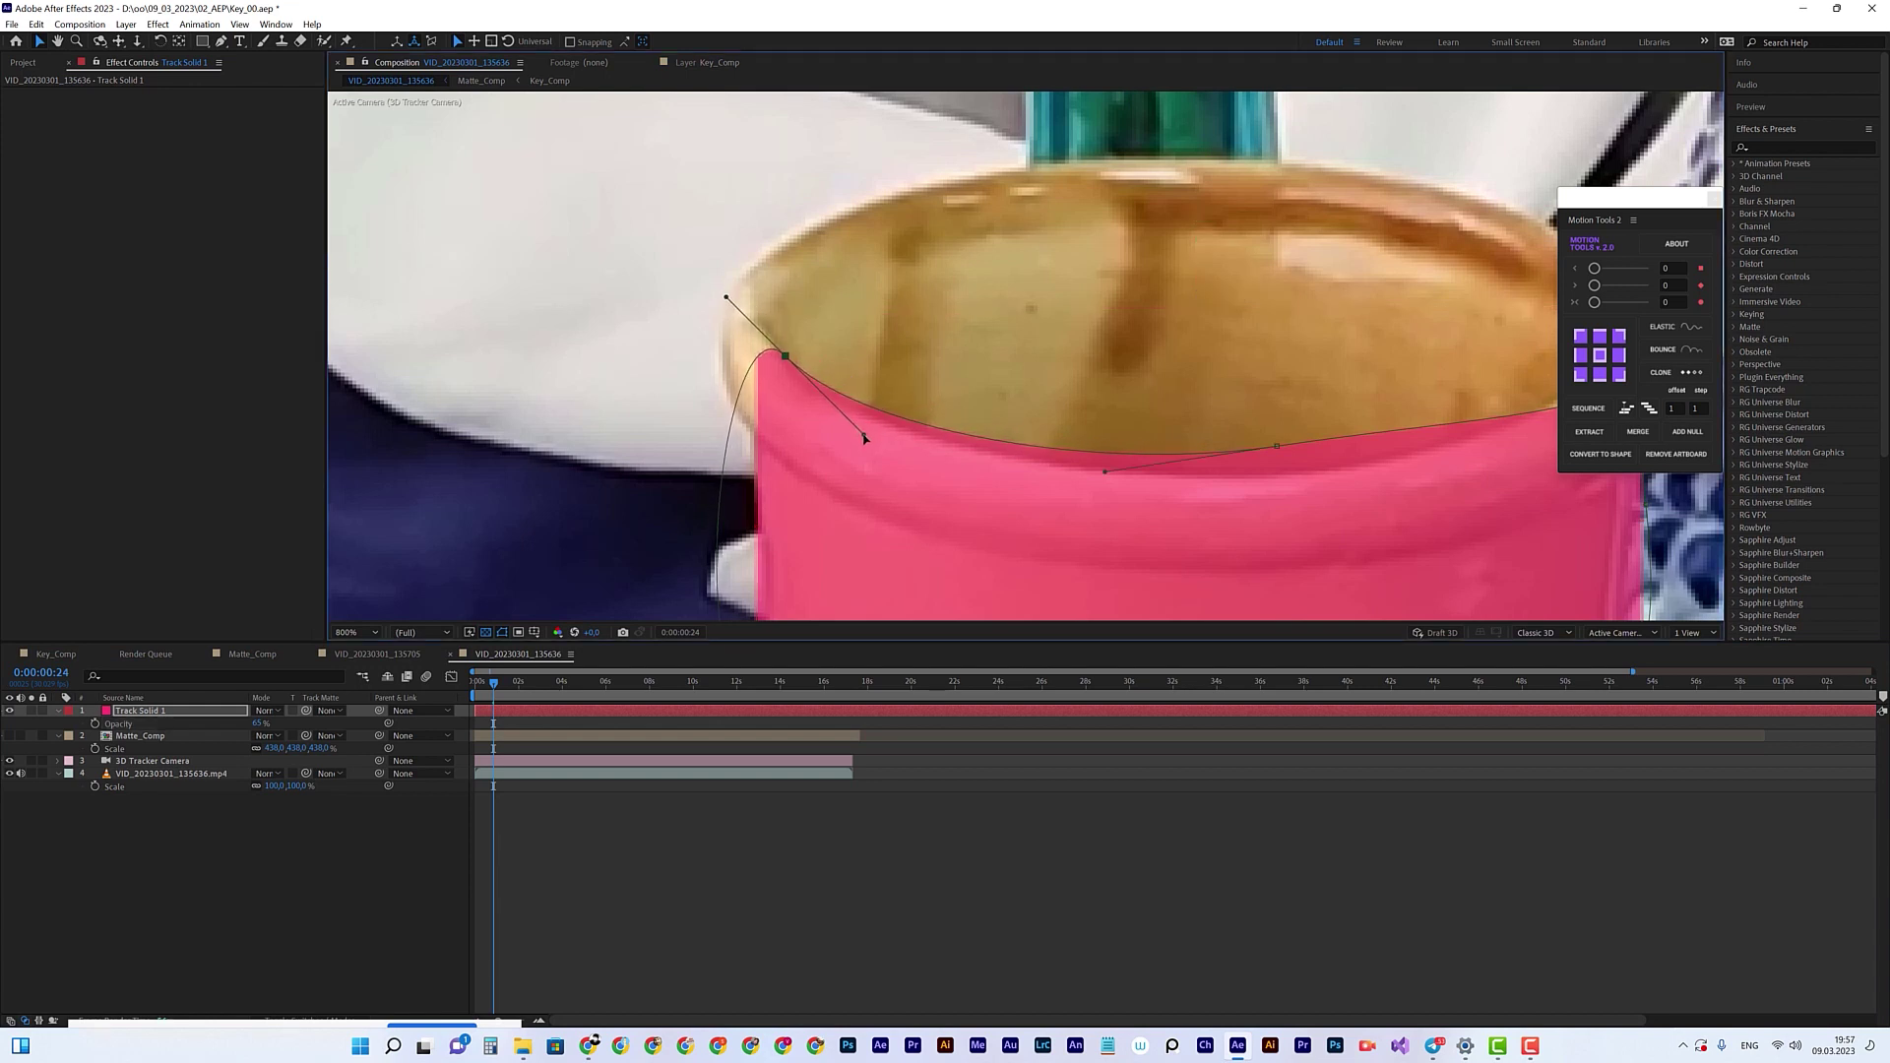
pyautogui.click(1278, 449)
pyautogui.moveTo(1106, 476); pyautogui.dragTo(1067, 481)
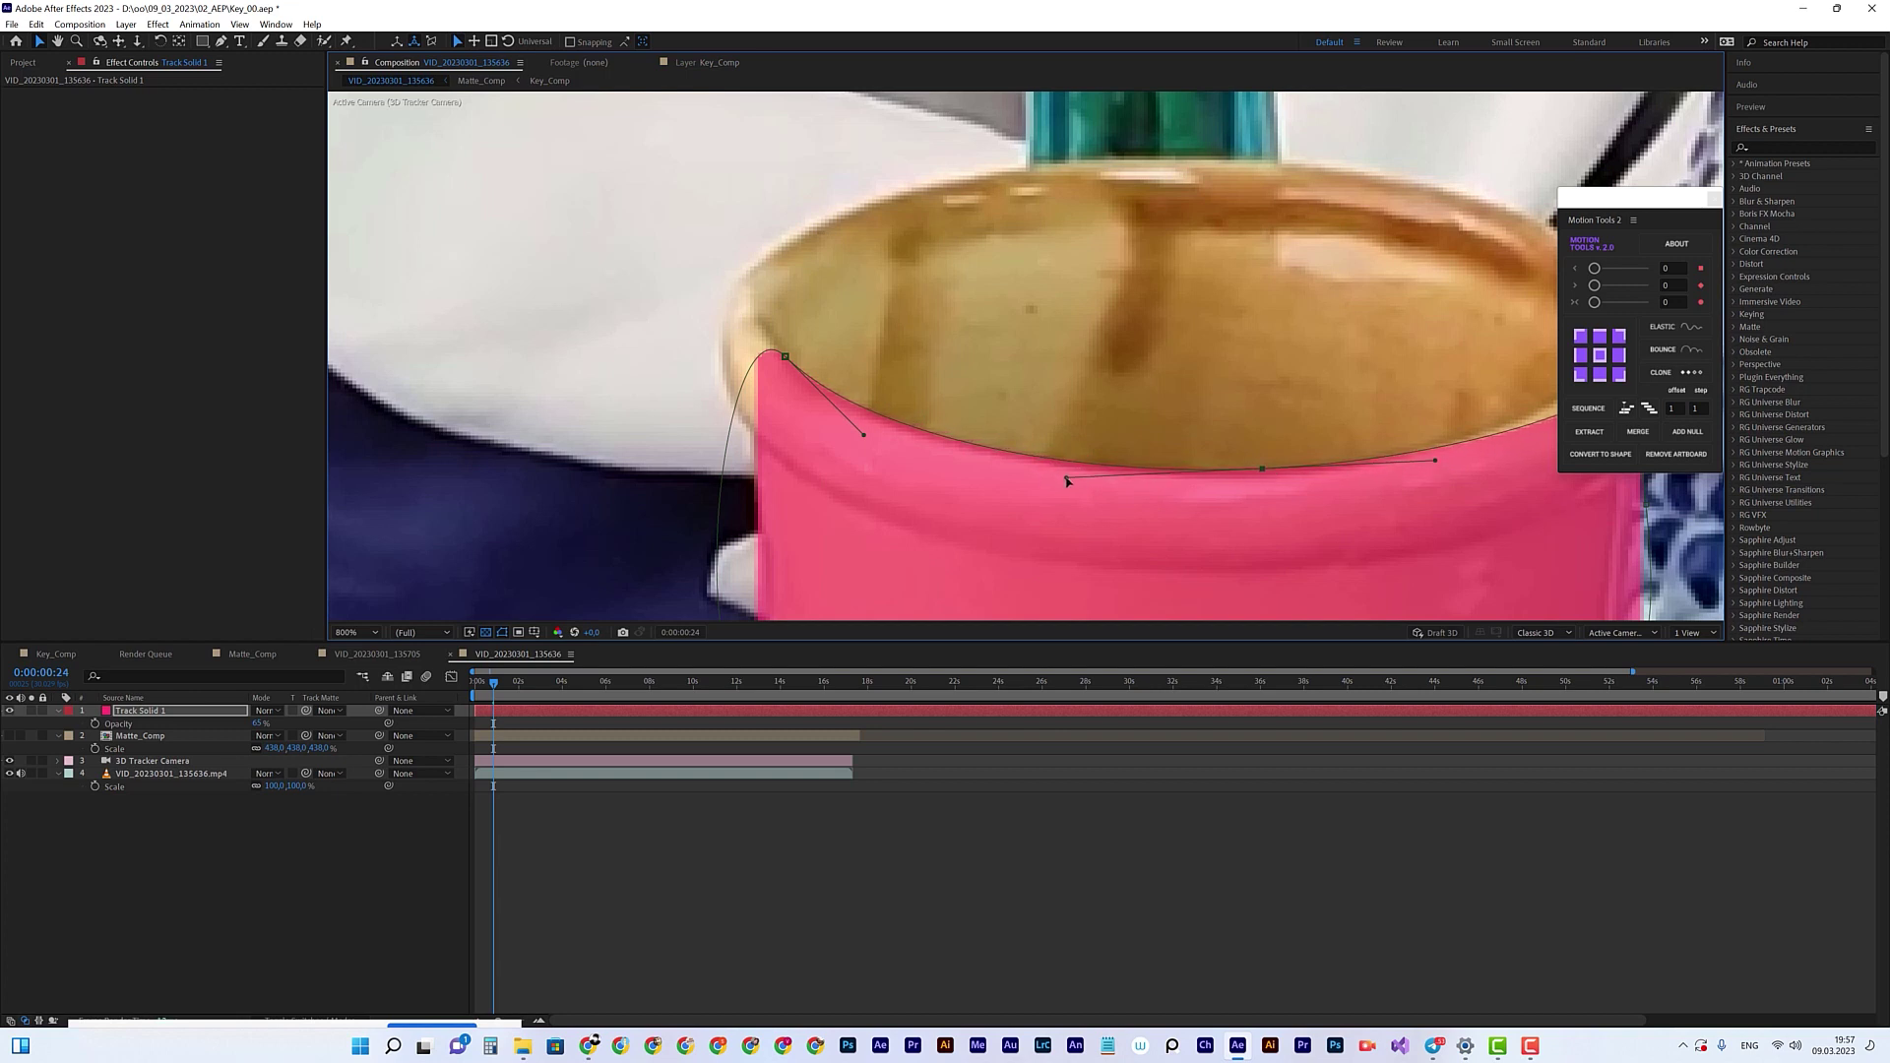
pyautogui.moveTo(1379, 503); pyautogui.dragTo(933, 502)
pyautogui.moveTo(1170, 384); pyautogui.dragTo(1104, 425)
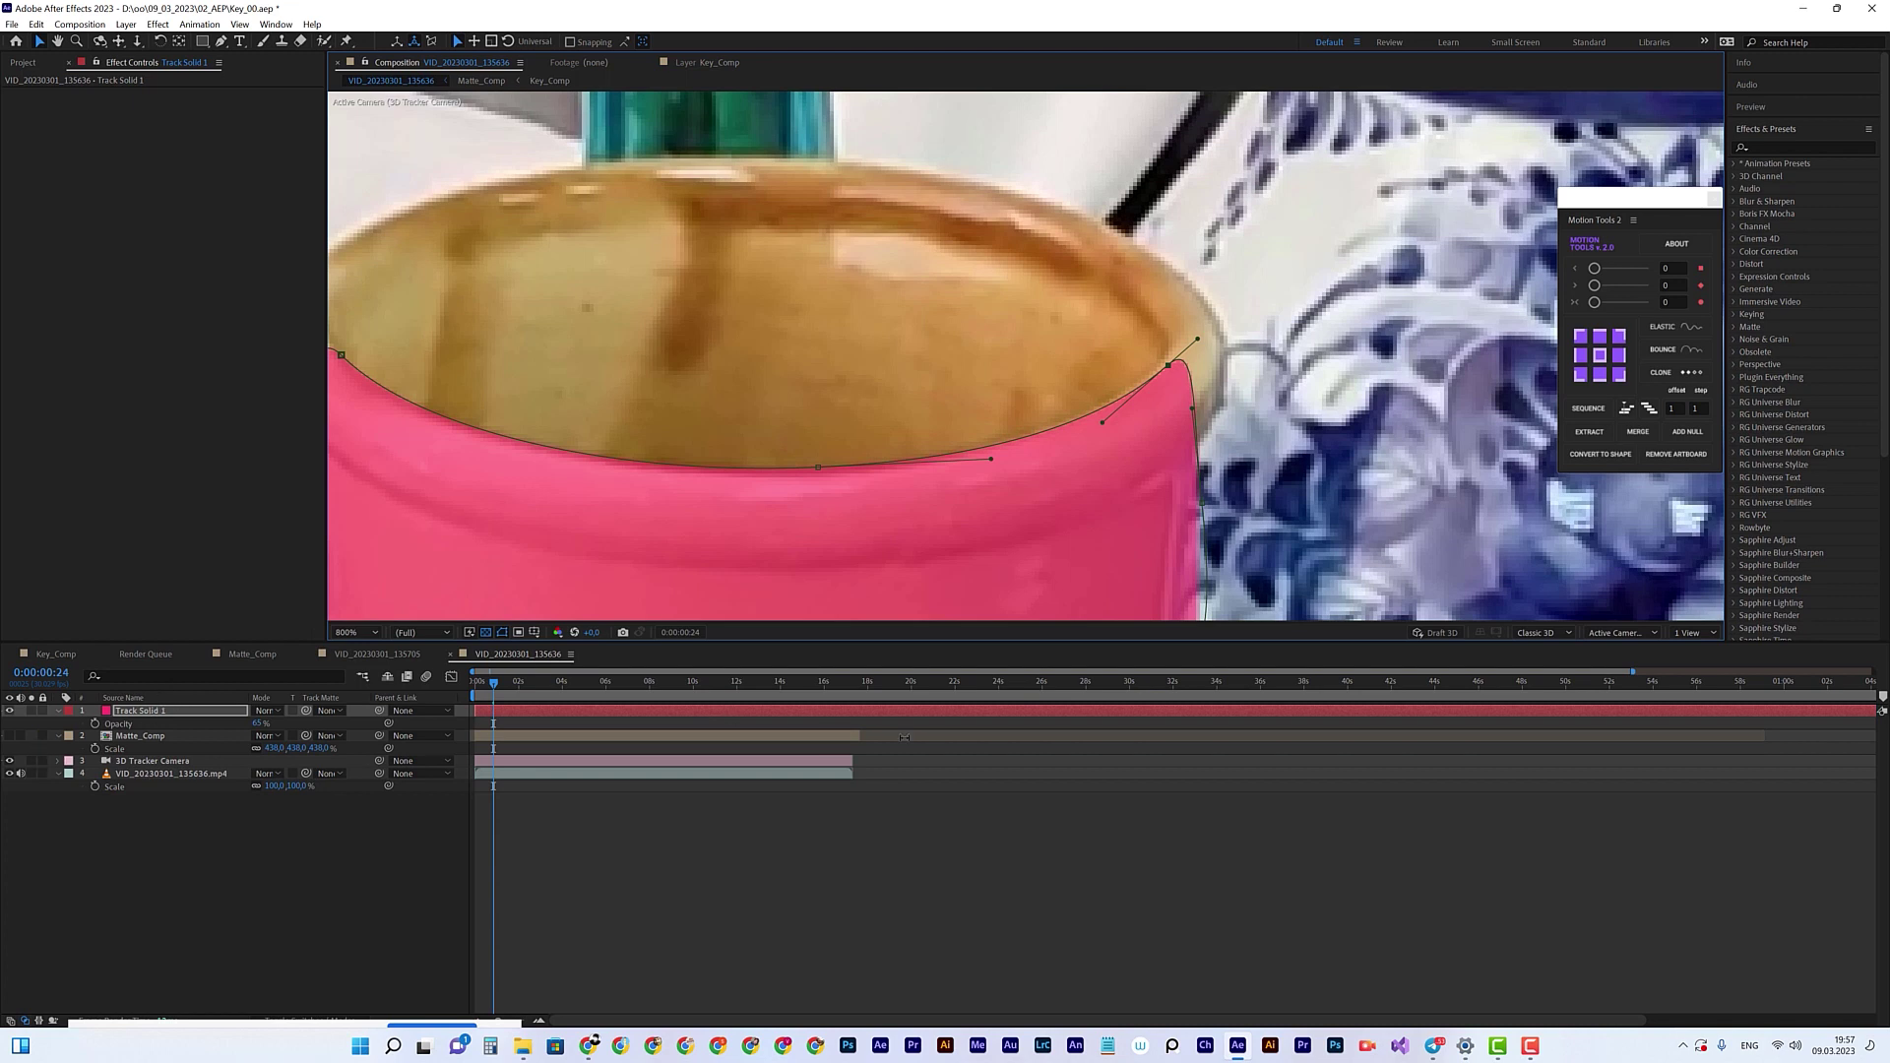
pyautogui.press(',')
pyautogui.moveTo(517, 683); pyautogui.dragTo(807, 701)
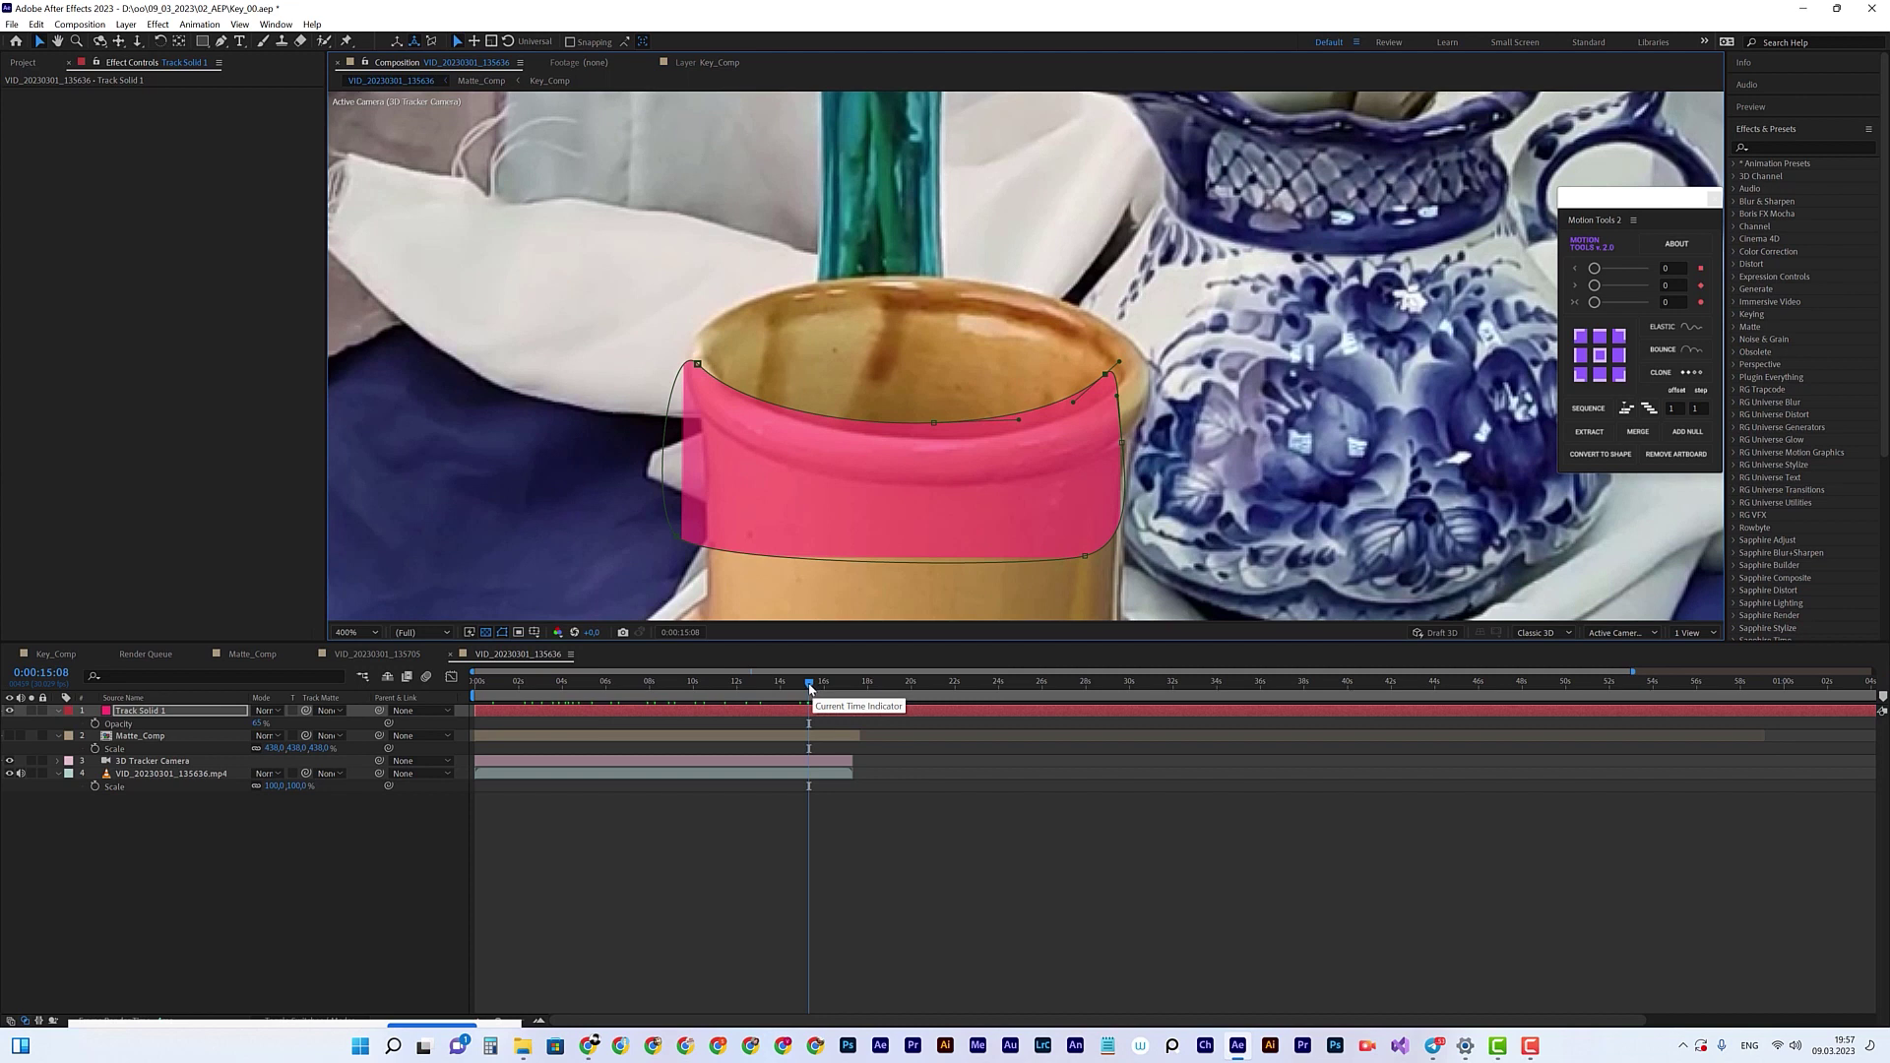
# Step: Play the clip from its start to check how the masked pink solid follows the jug's front rim
pyautogui.press('space')
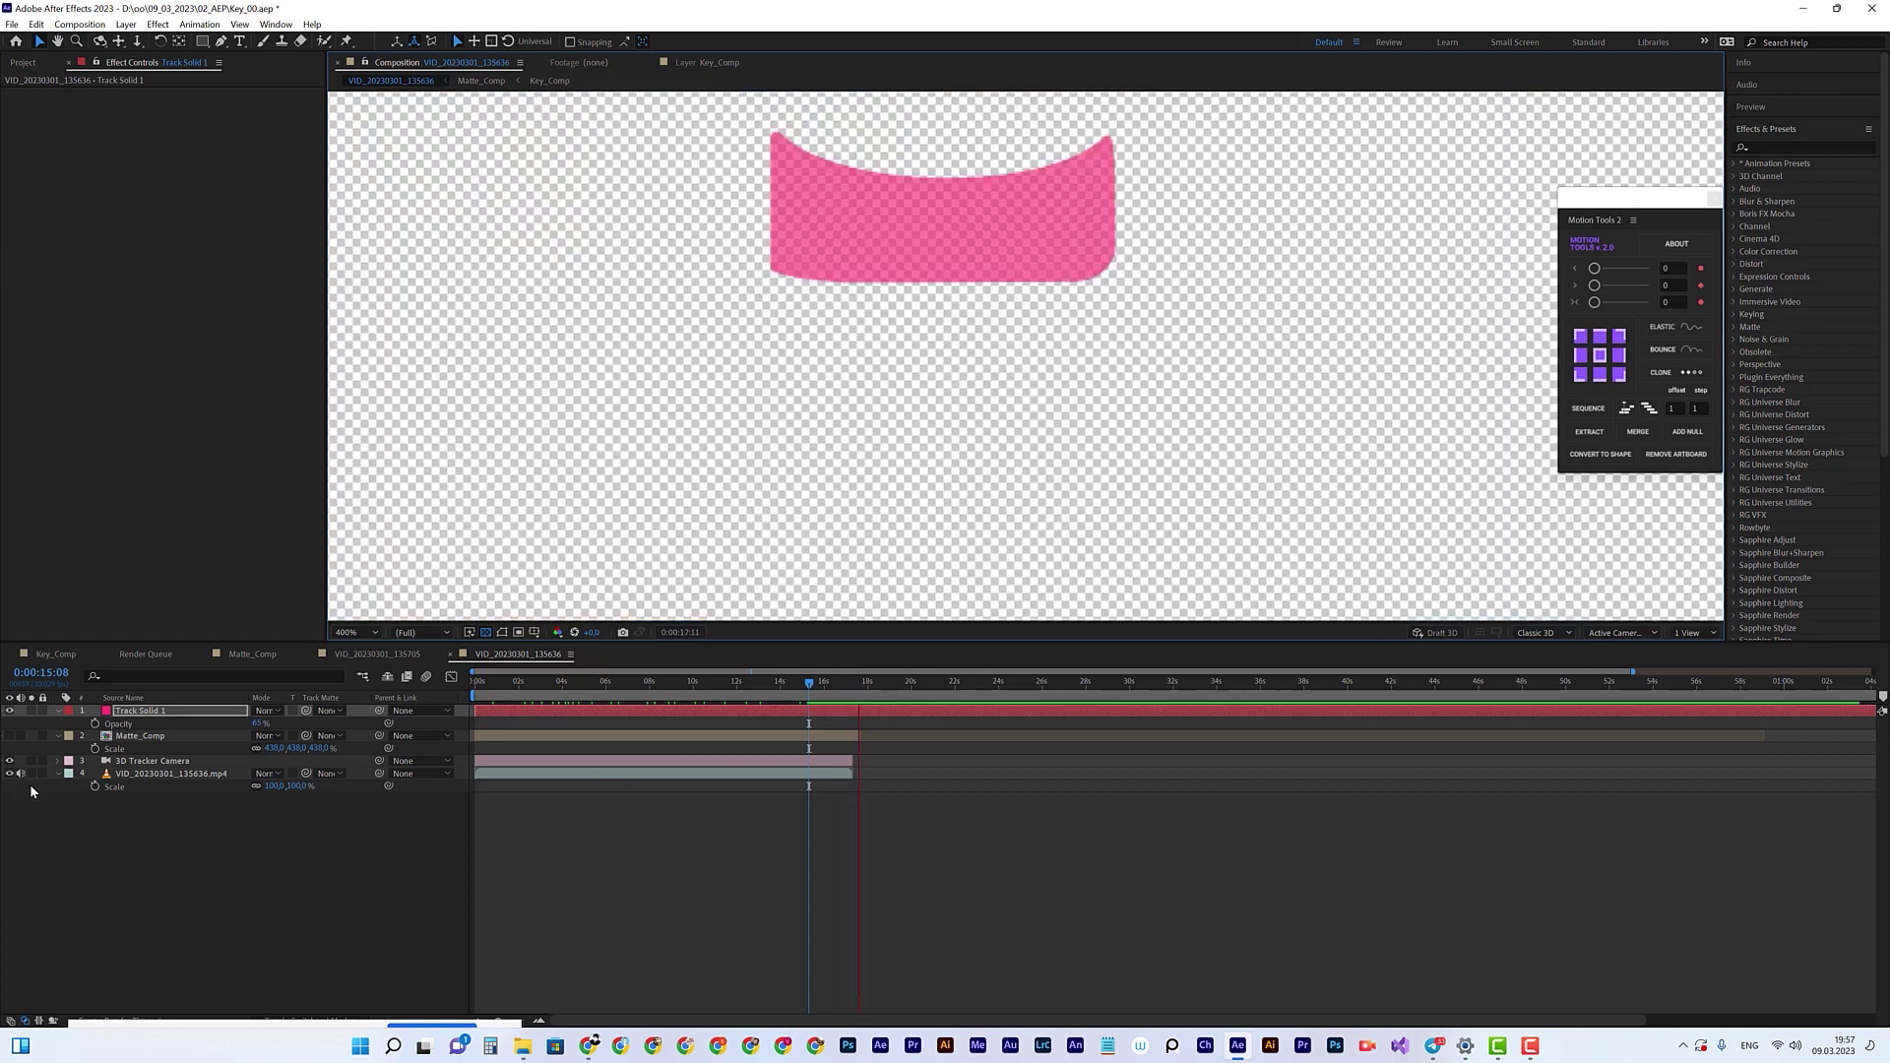
pyautogui.press('space')
pyautogui.moveTo(706, 682); pyautogui.dragTo(459, 695)
pyautogui.press('space')
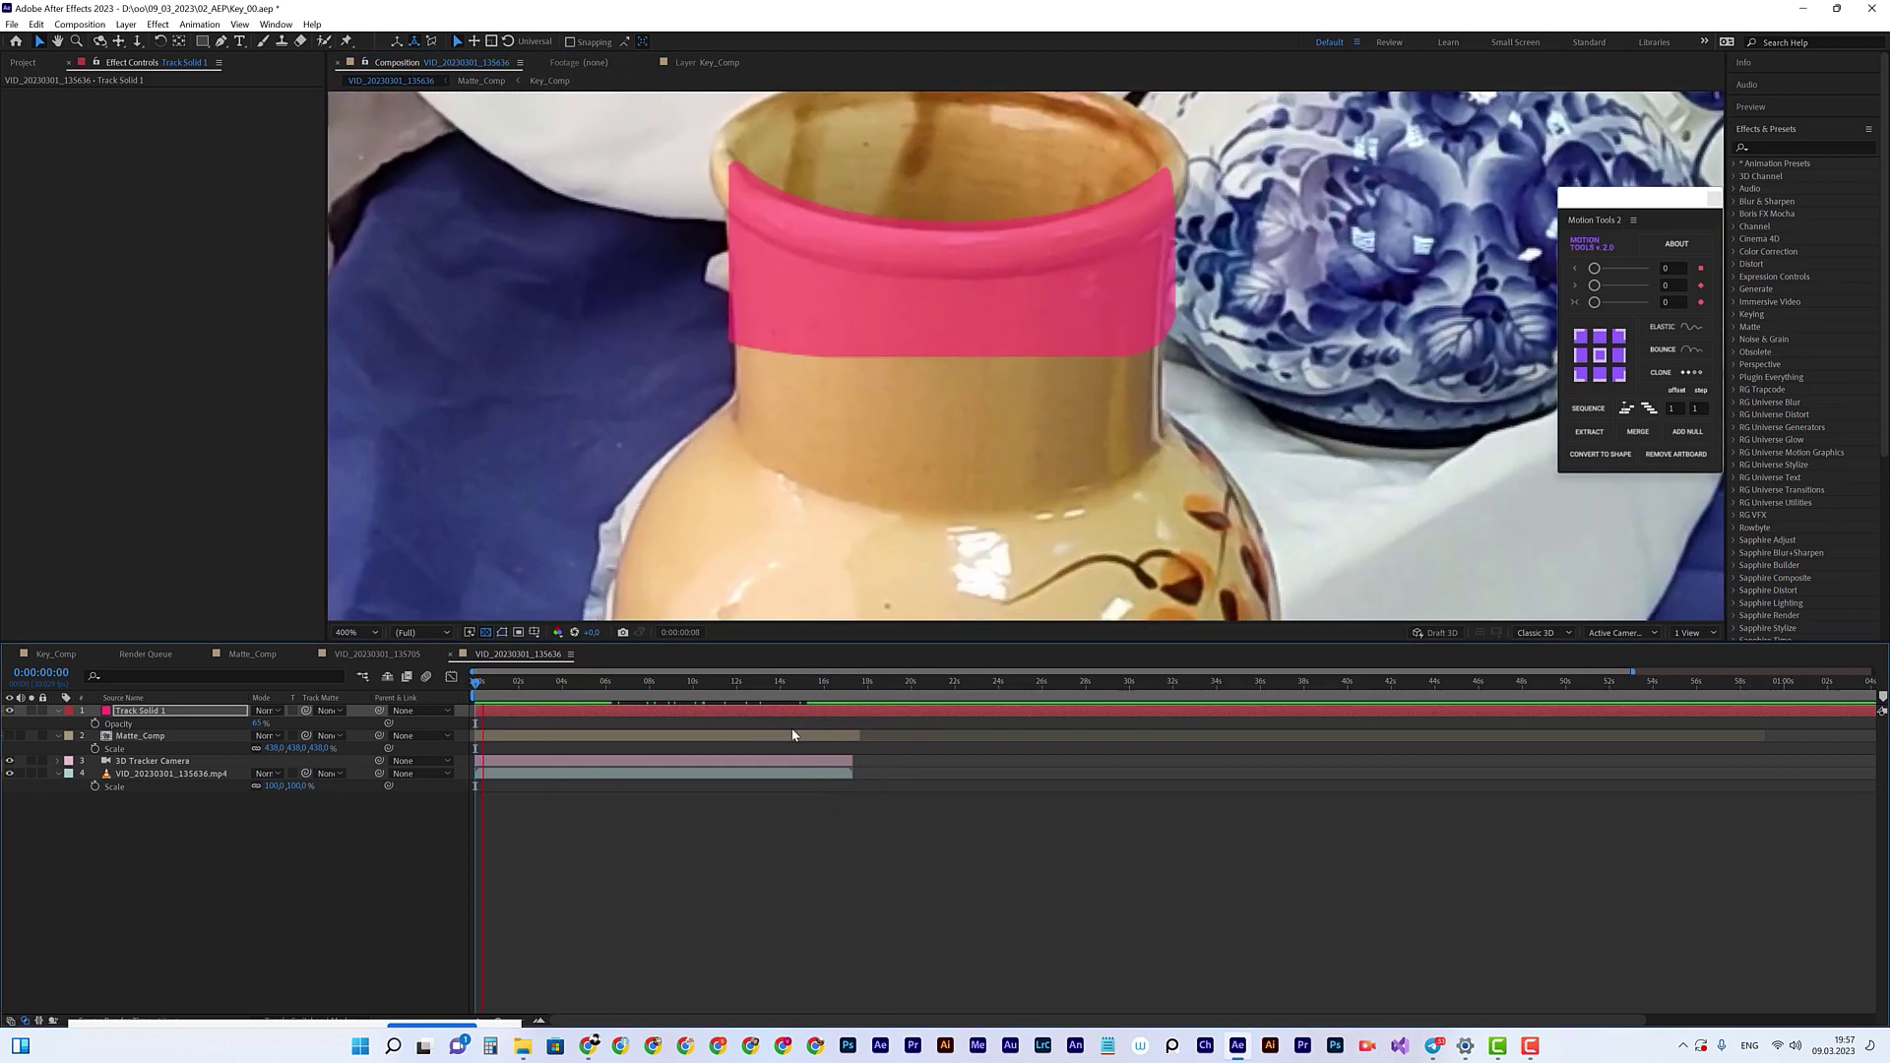
pyautogui.press('space')
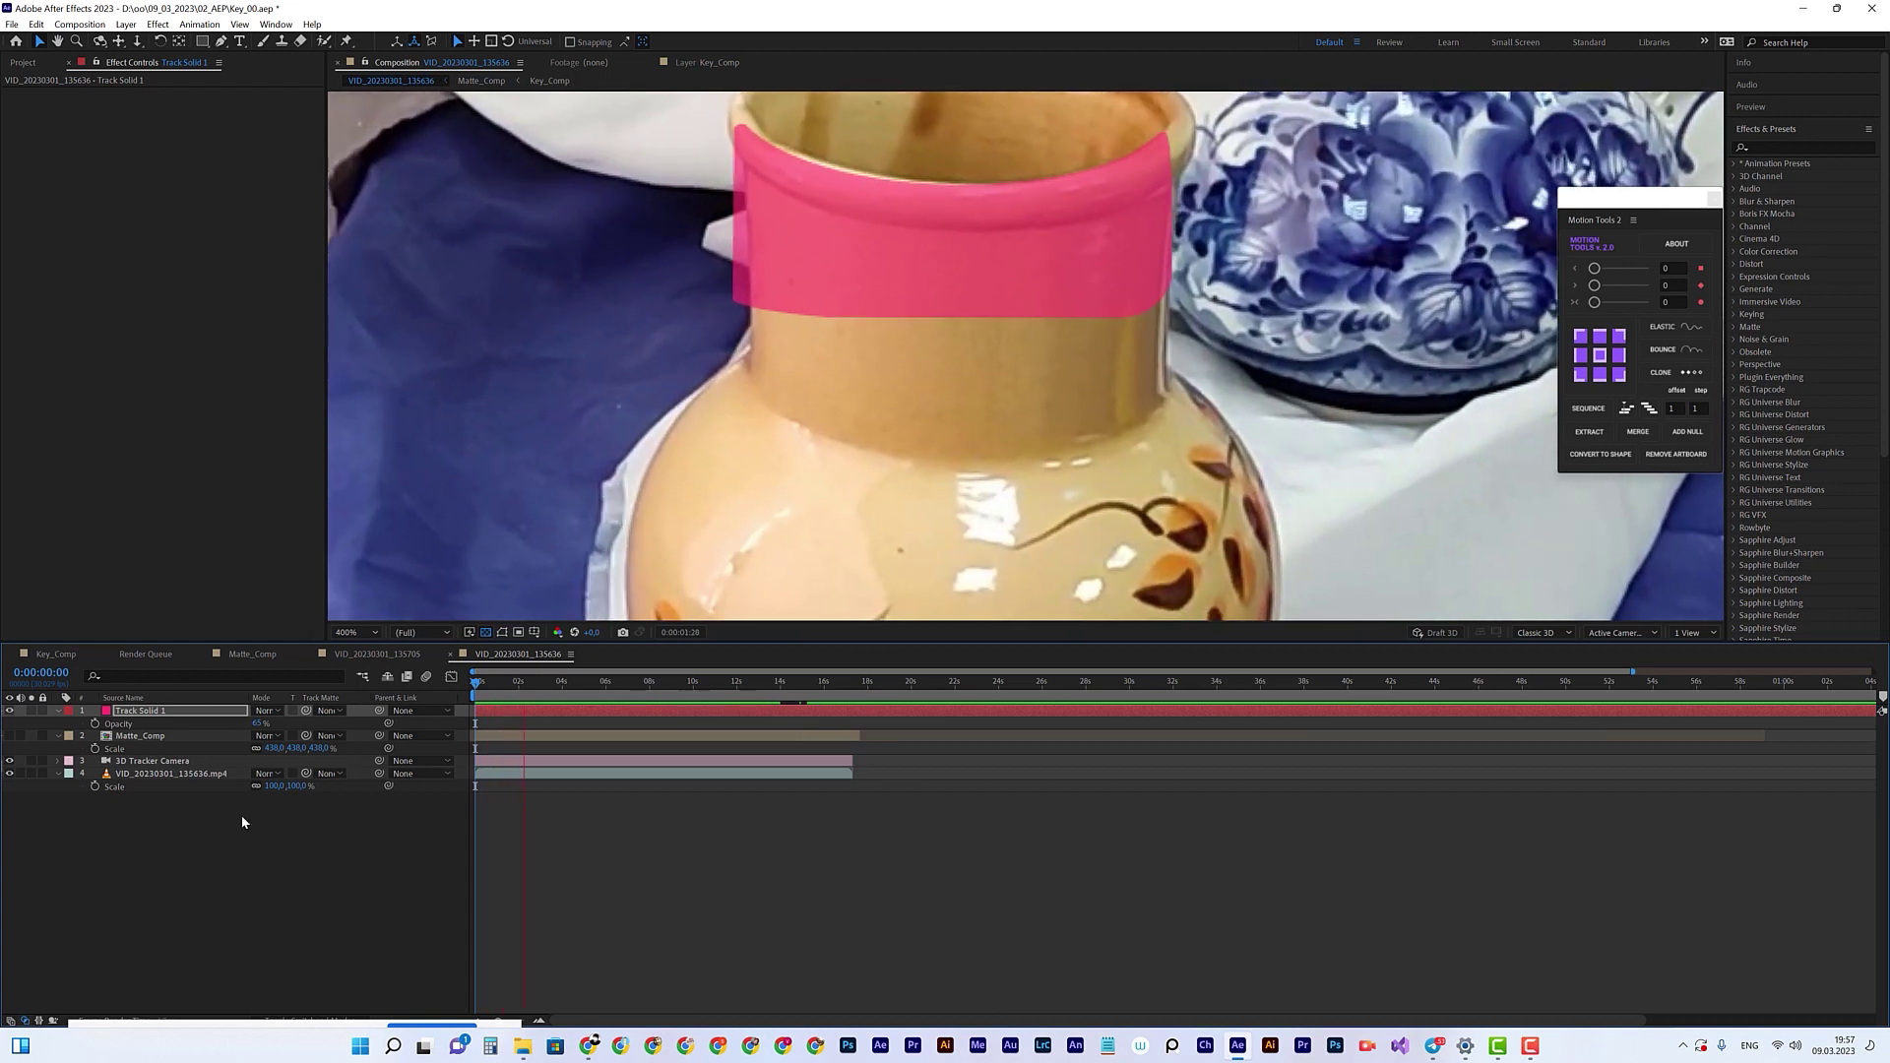
# Step: Hide the pink Track Solid 1 and create a new solid from three 3D Camera Tracker points on the beige jug's belly
pyautogui.click(164, 773)
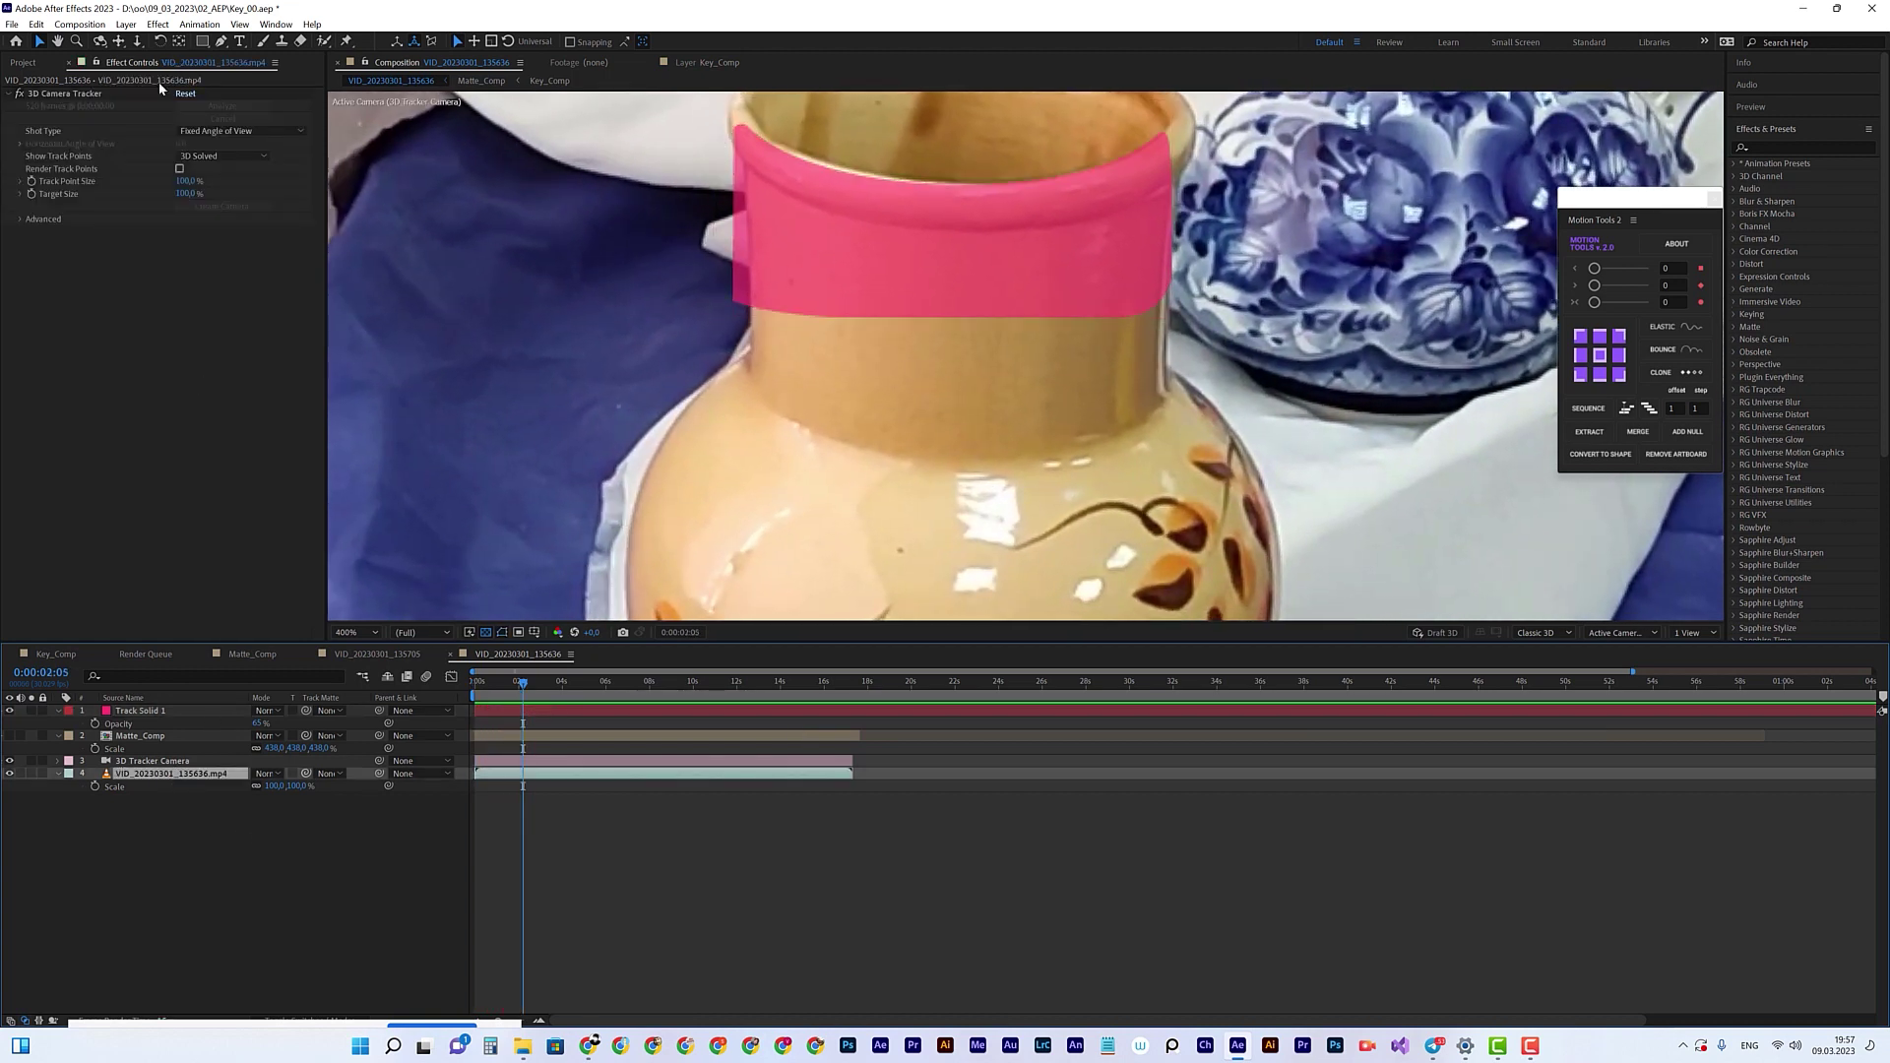
pyautogui.click(10, 710)
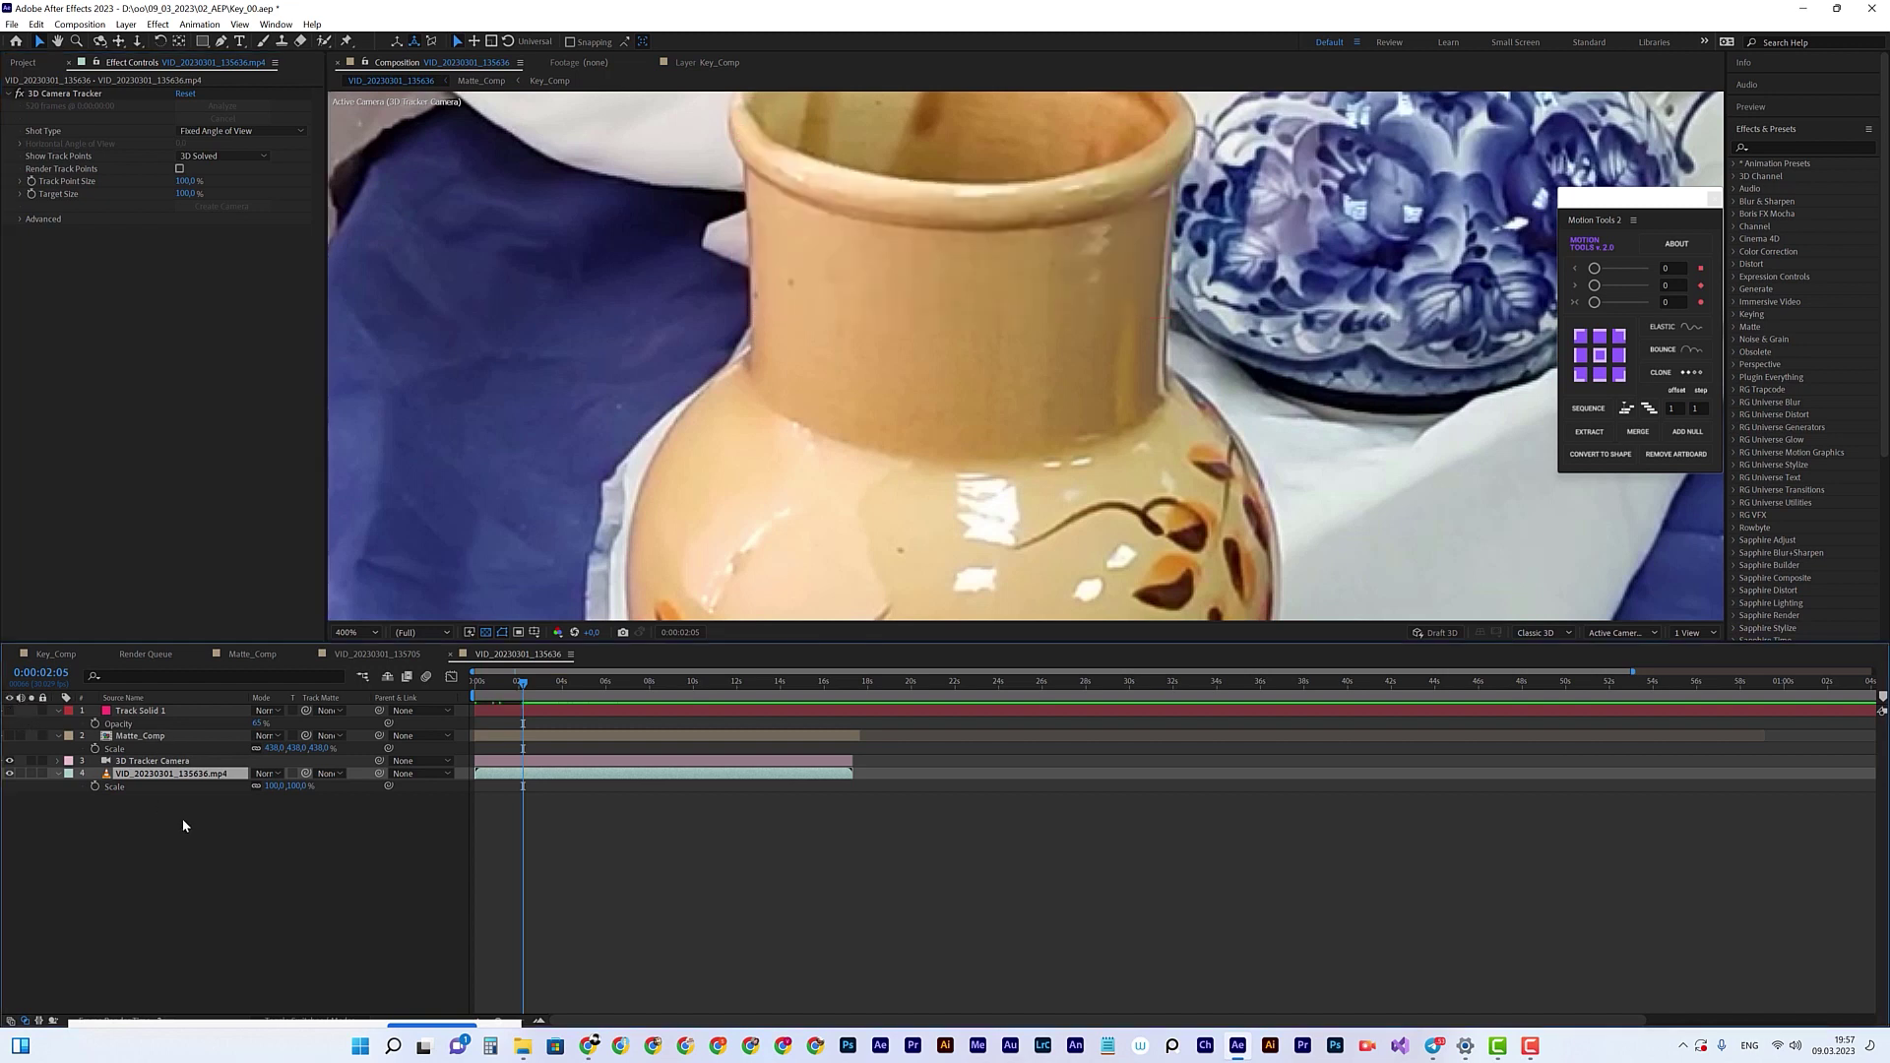
pyautogui.click(69, 94)
pyautogui.moveTo(942, 352); pyautogui.dragTo(904, 463)
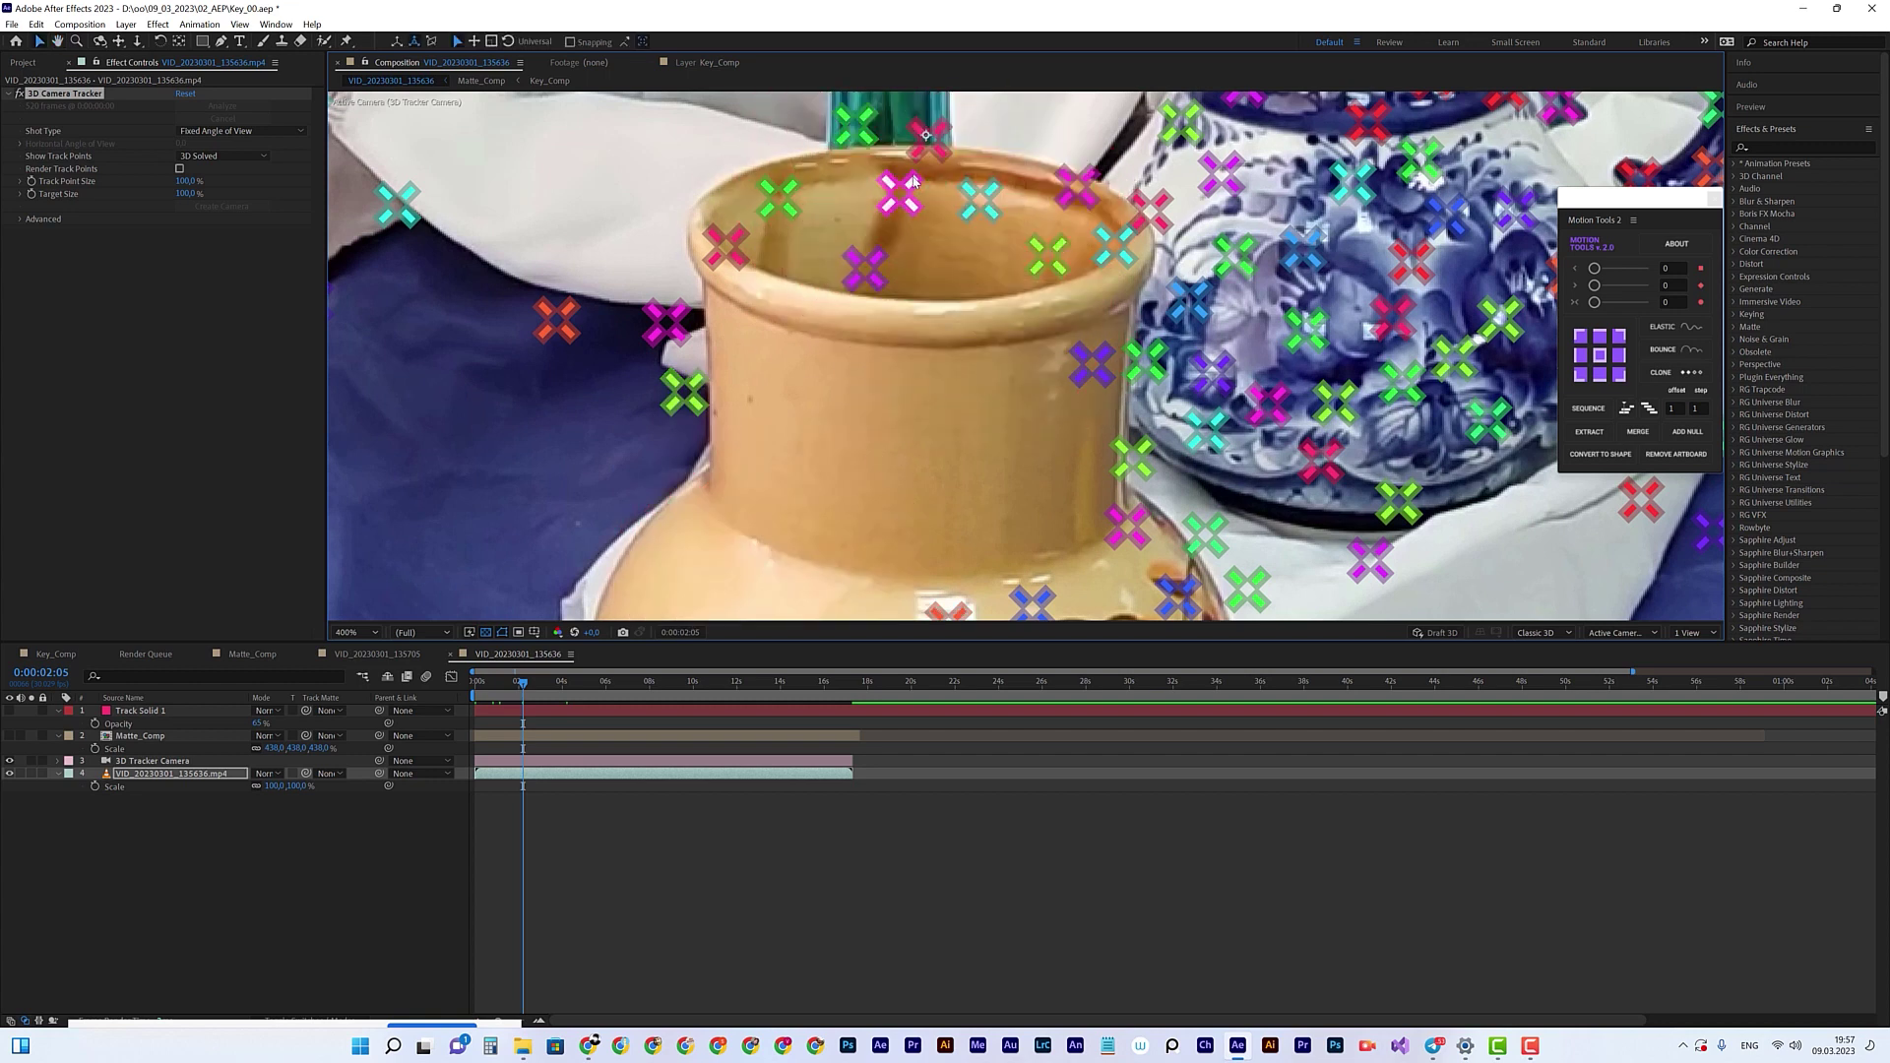
pyautogui.moveTo(867, 596); pyautogui.dragTo(876, 311)
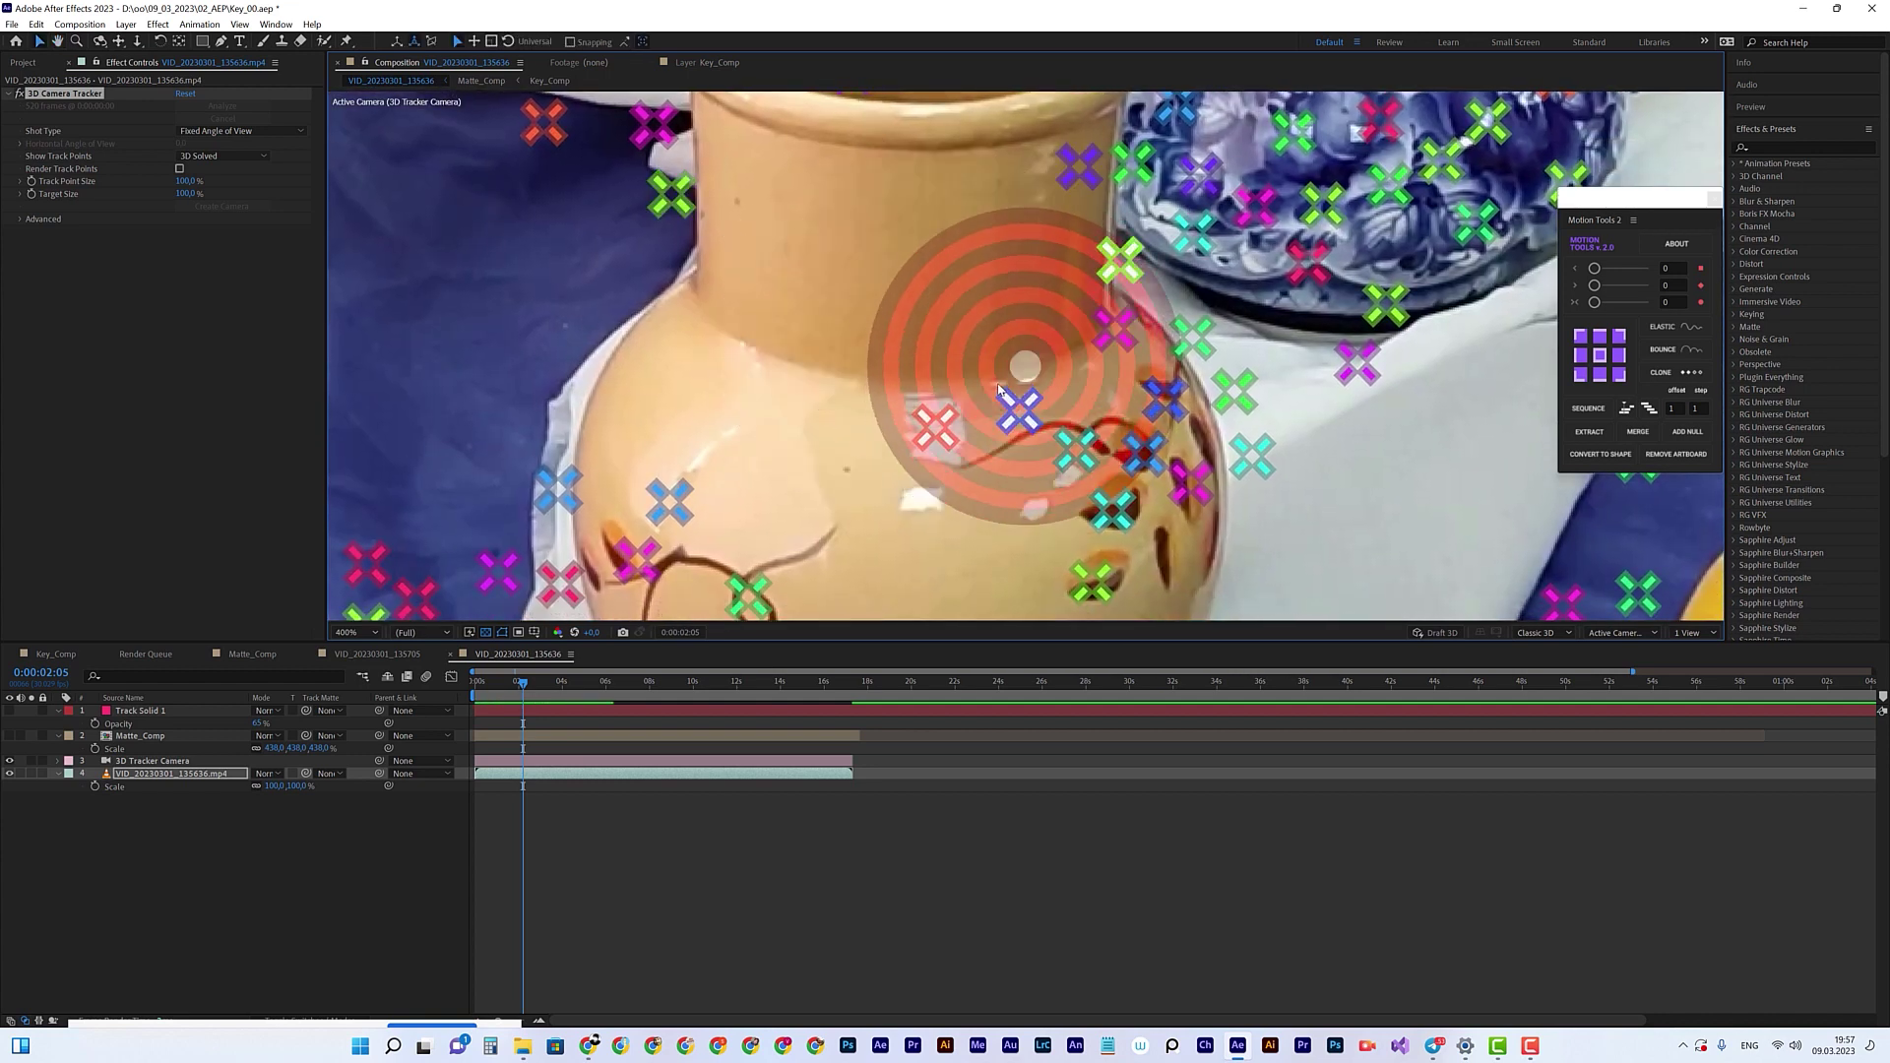
pyautogui.moveTo(962, 387)
pyautogui.mouseDown()
pyautogui.moveTo(902, 470)
pyautogui.moveTo(963, 508)
pyautogui.moveTo(1099, 478)
pyautogui.moveTo(1097, 430)
pyautogui.mouseUp()
pyautogui.rightClick(1022, 415)
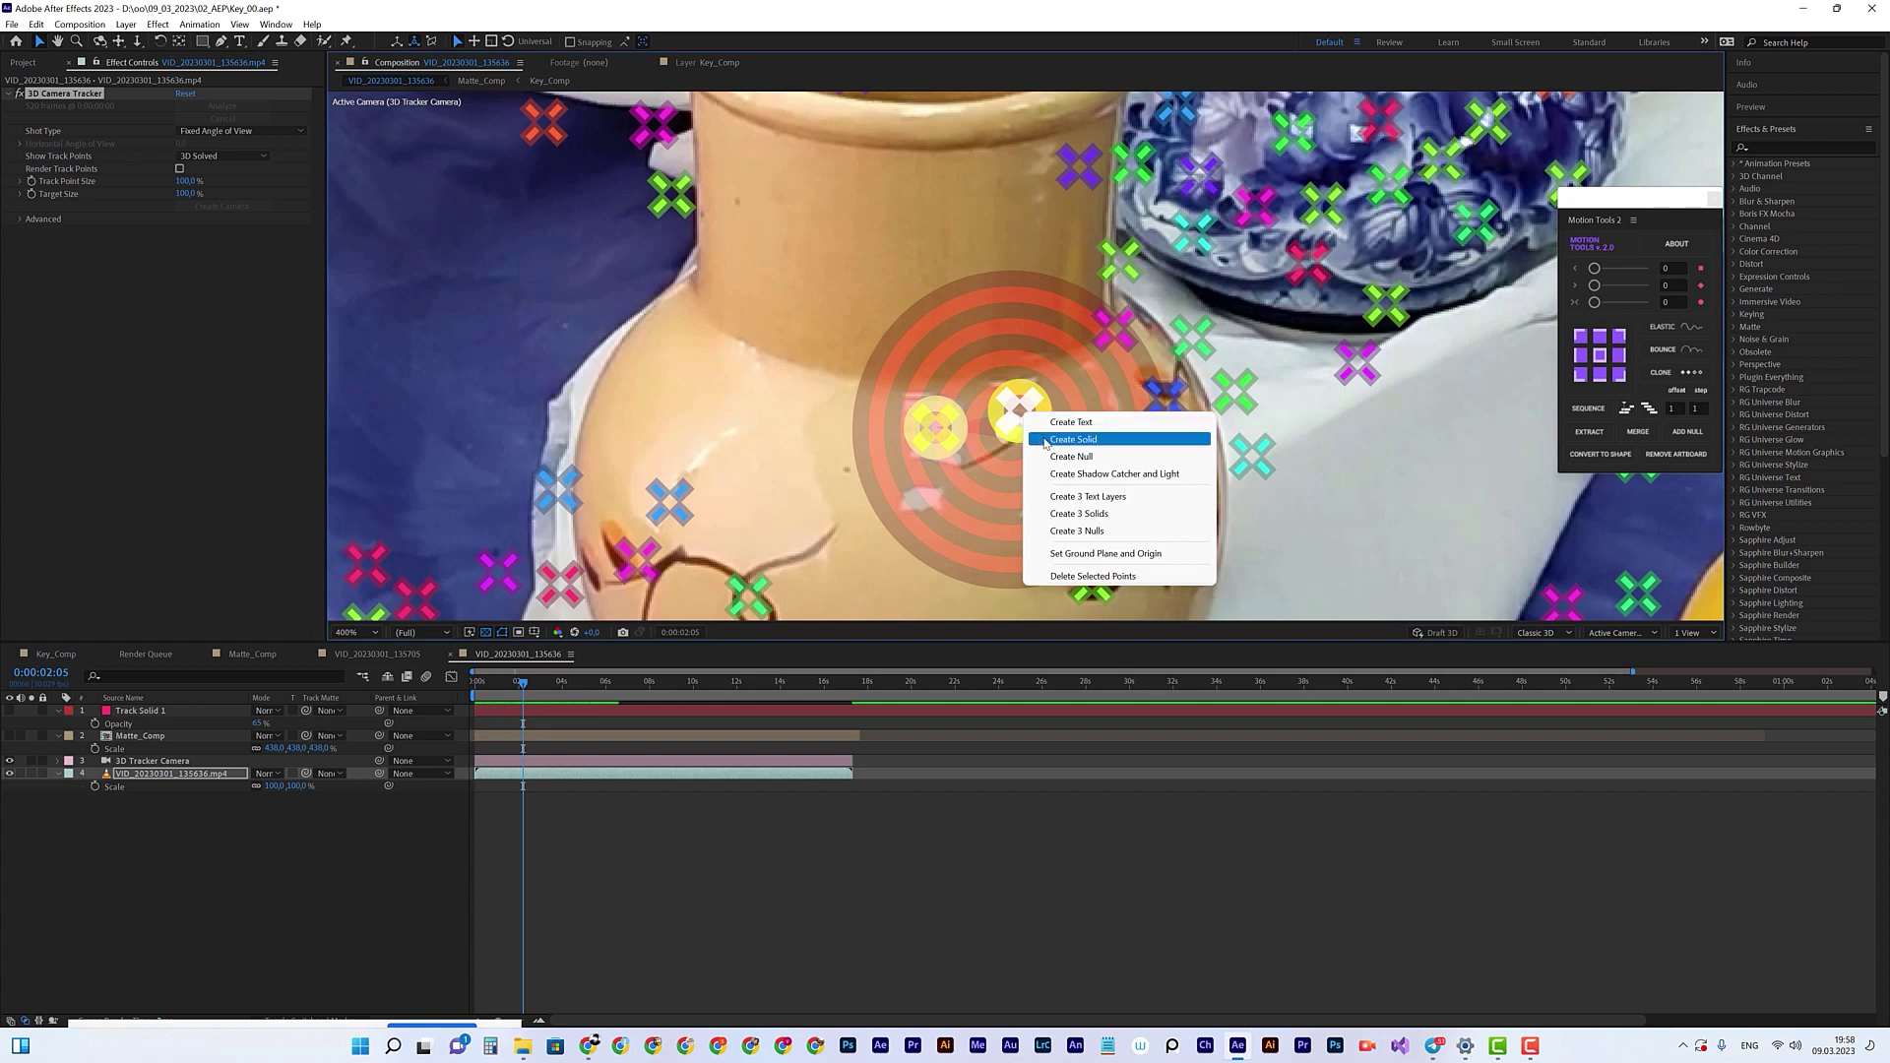
pyautogui.click(1045, 441)
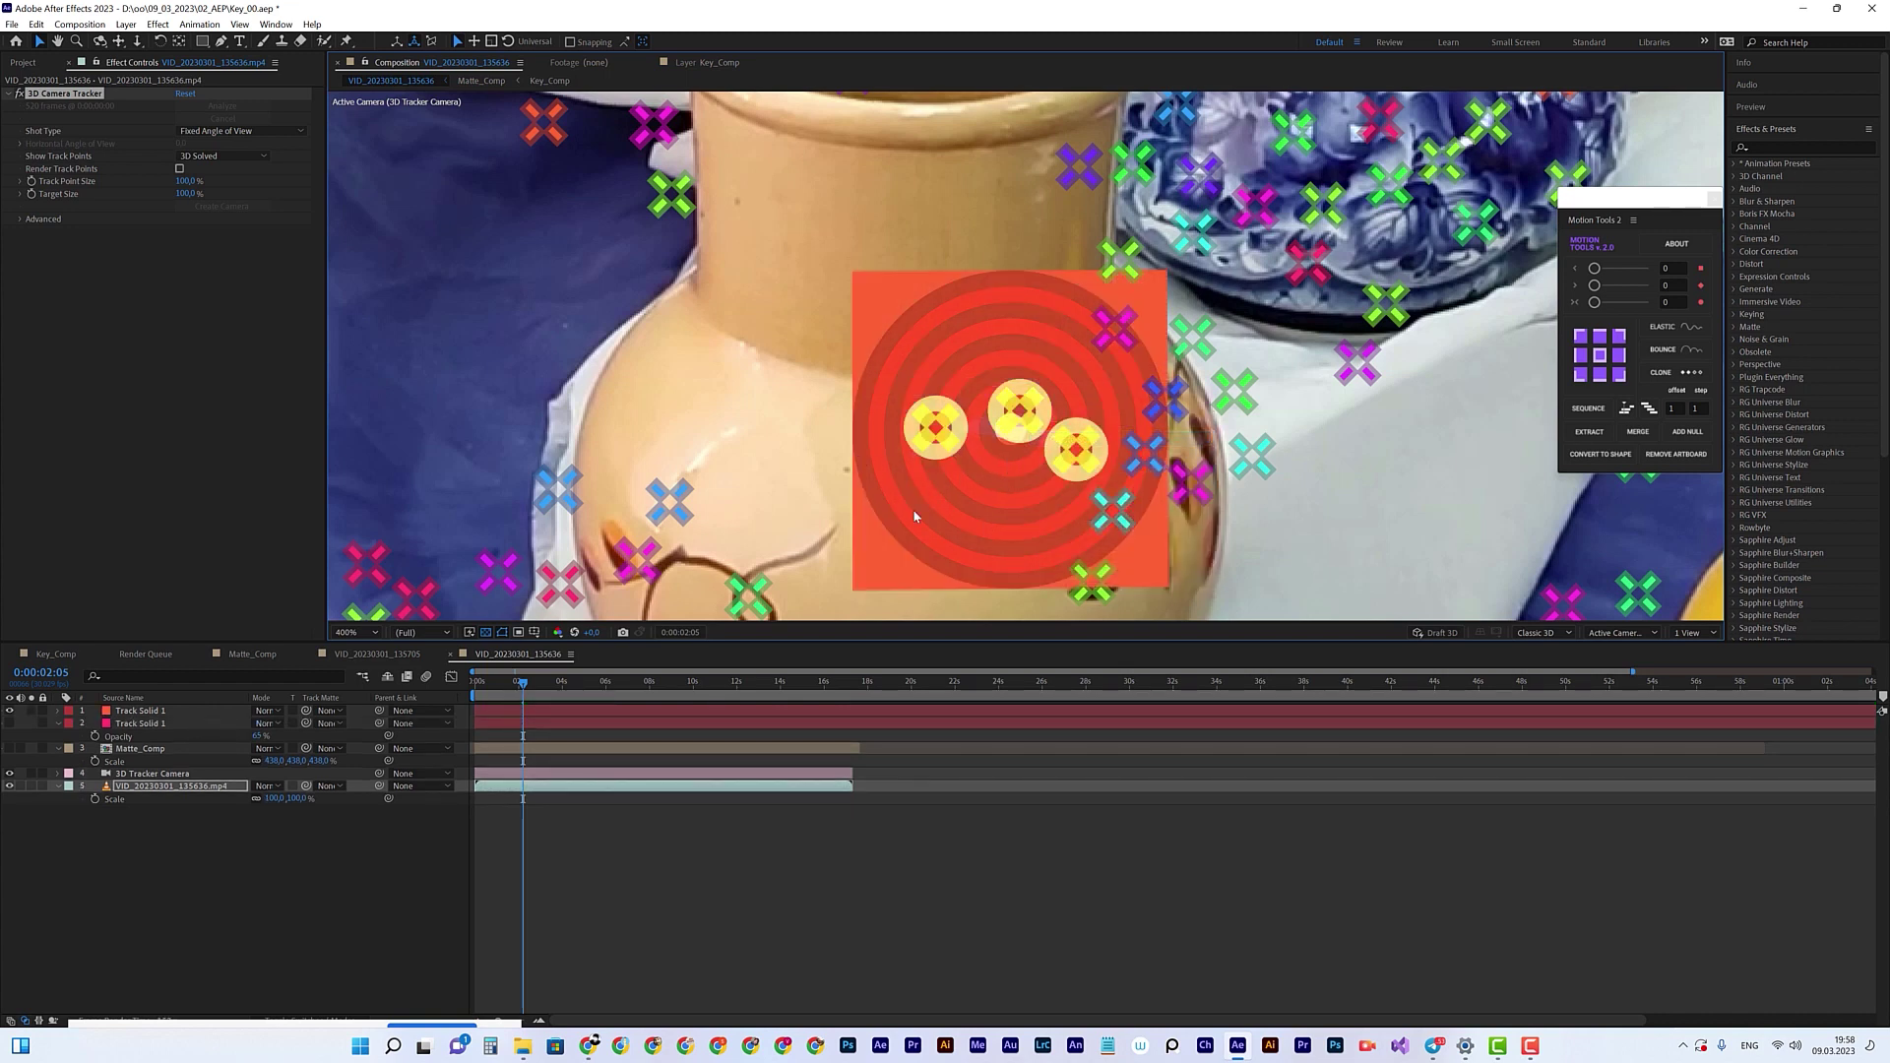
# Step: Preview the clip with the new orange solid selected to check how well it sticks to the jug
pyautogui.click(138, 710)
pyautogui.scroll(-2, 773, 530)
pyautogui.press('space')
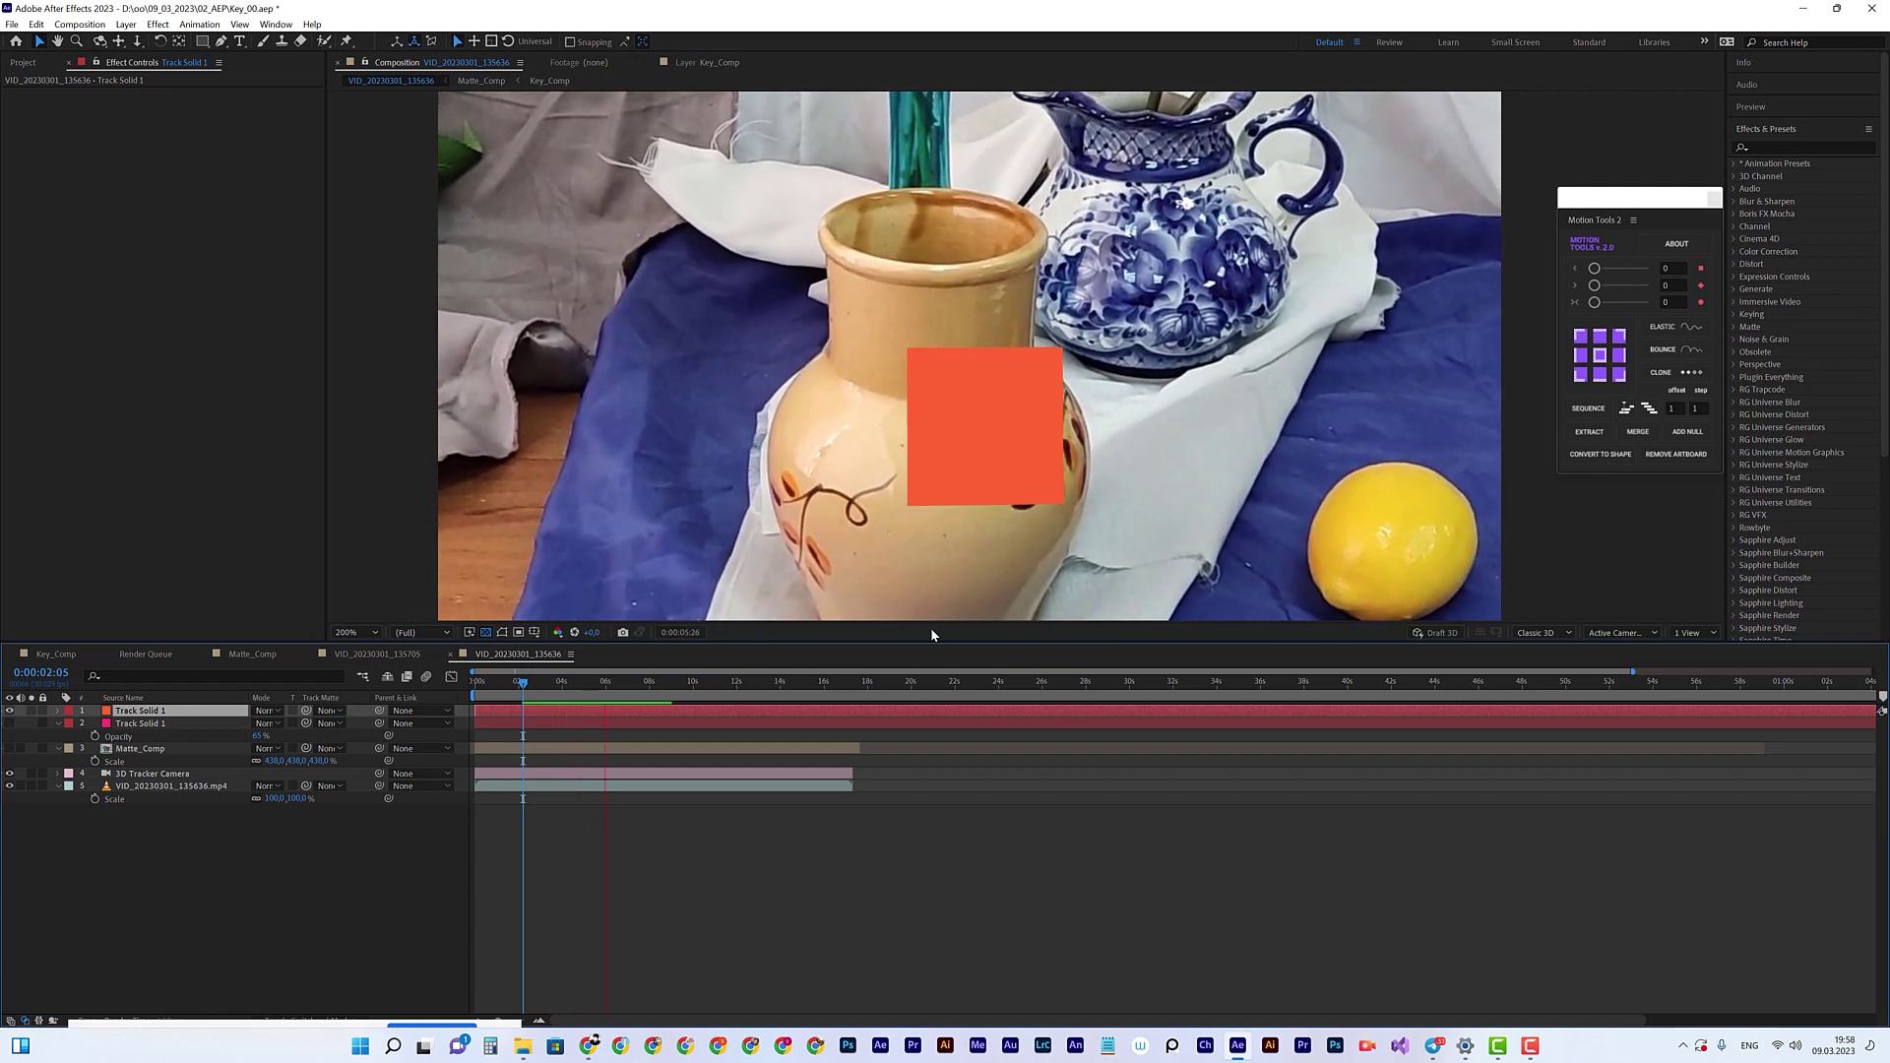
pyautogui.press('space')
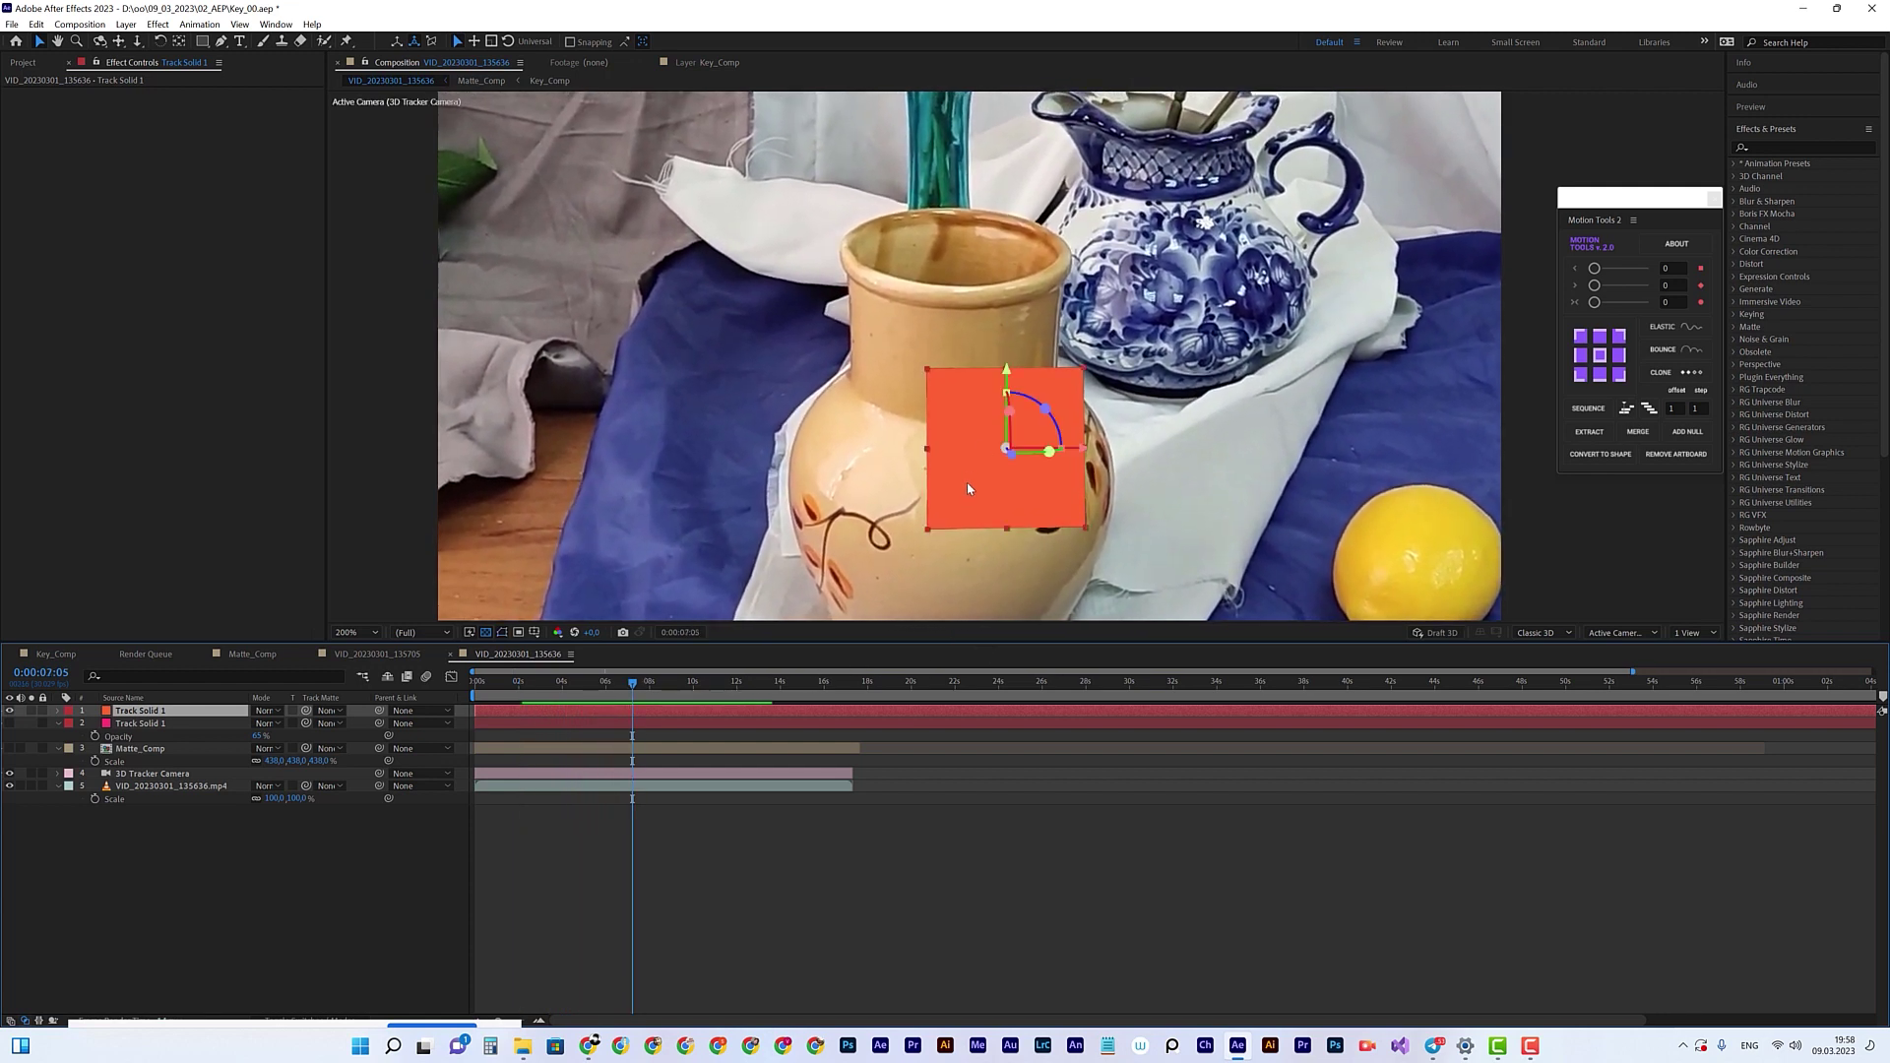
# Step: Move the orange solid up over the jug's neck and widen it in Solid Settings so it spans the full rim
pyautogui.moveTo(1007, 380); pyautogui.dragTo(1008, 241)
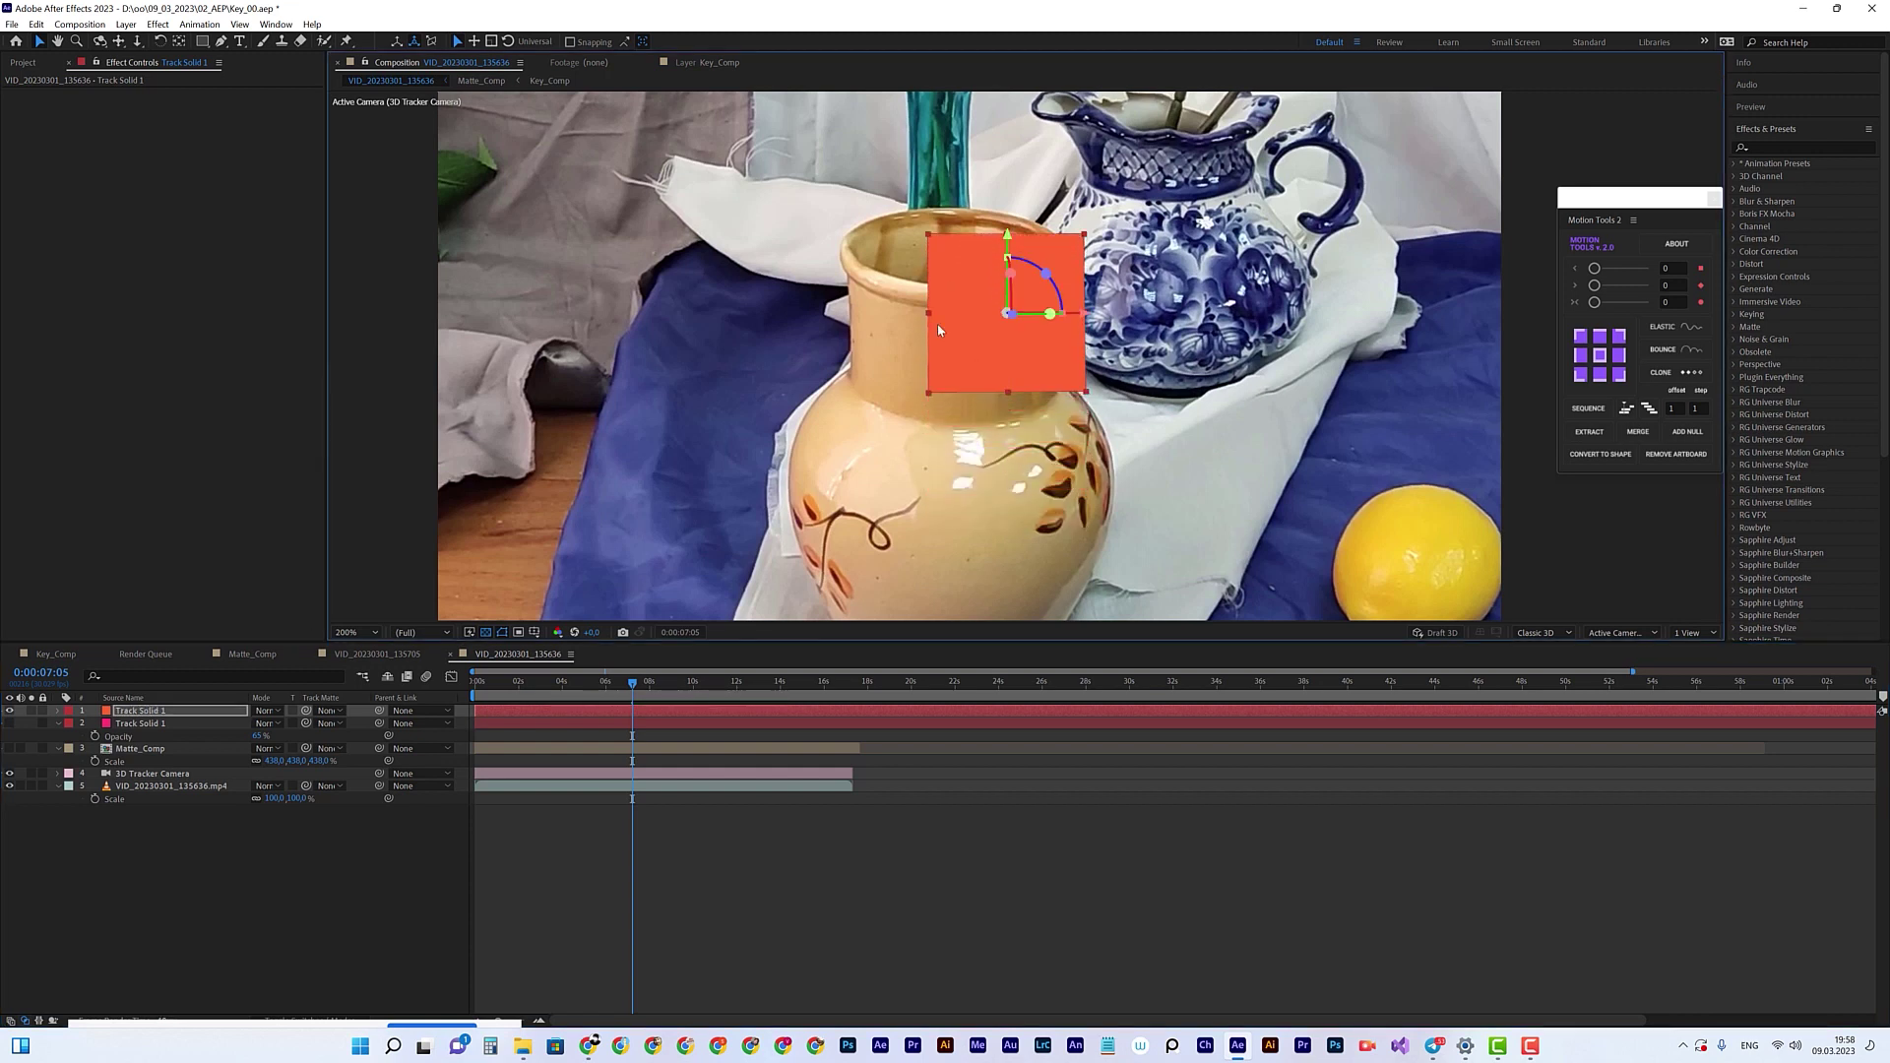
pyautogui.moveTo(1070, 318); pyautogui.dragTo(1037, 318)
pyautogui.hotkey('ctrl', 'shift', 'y')
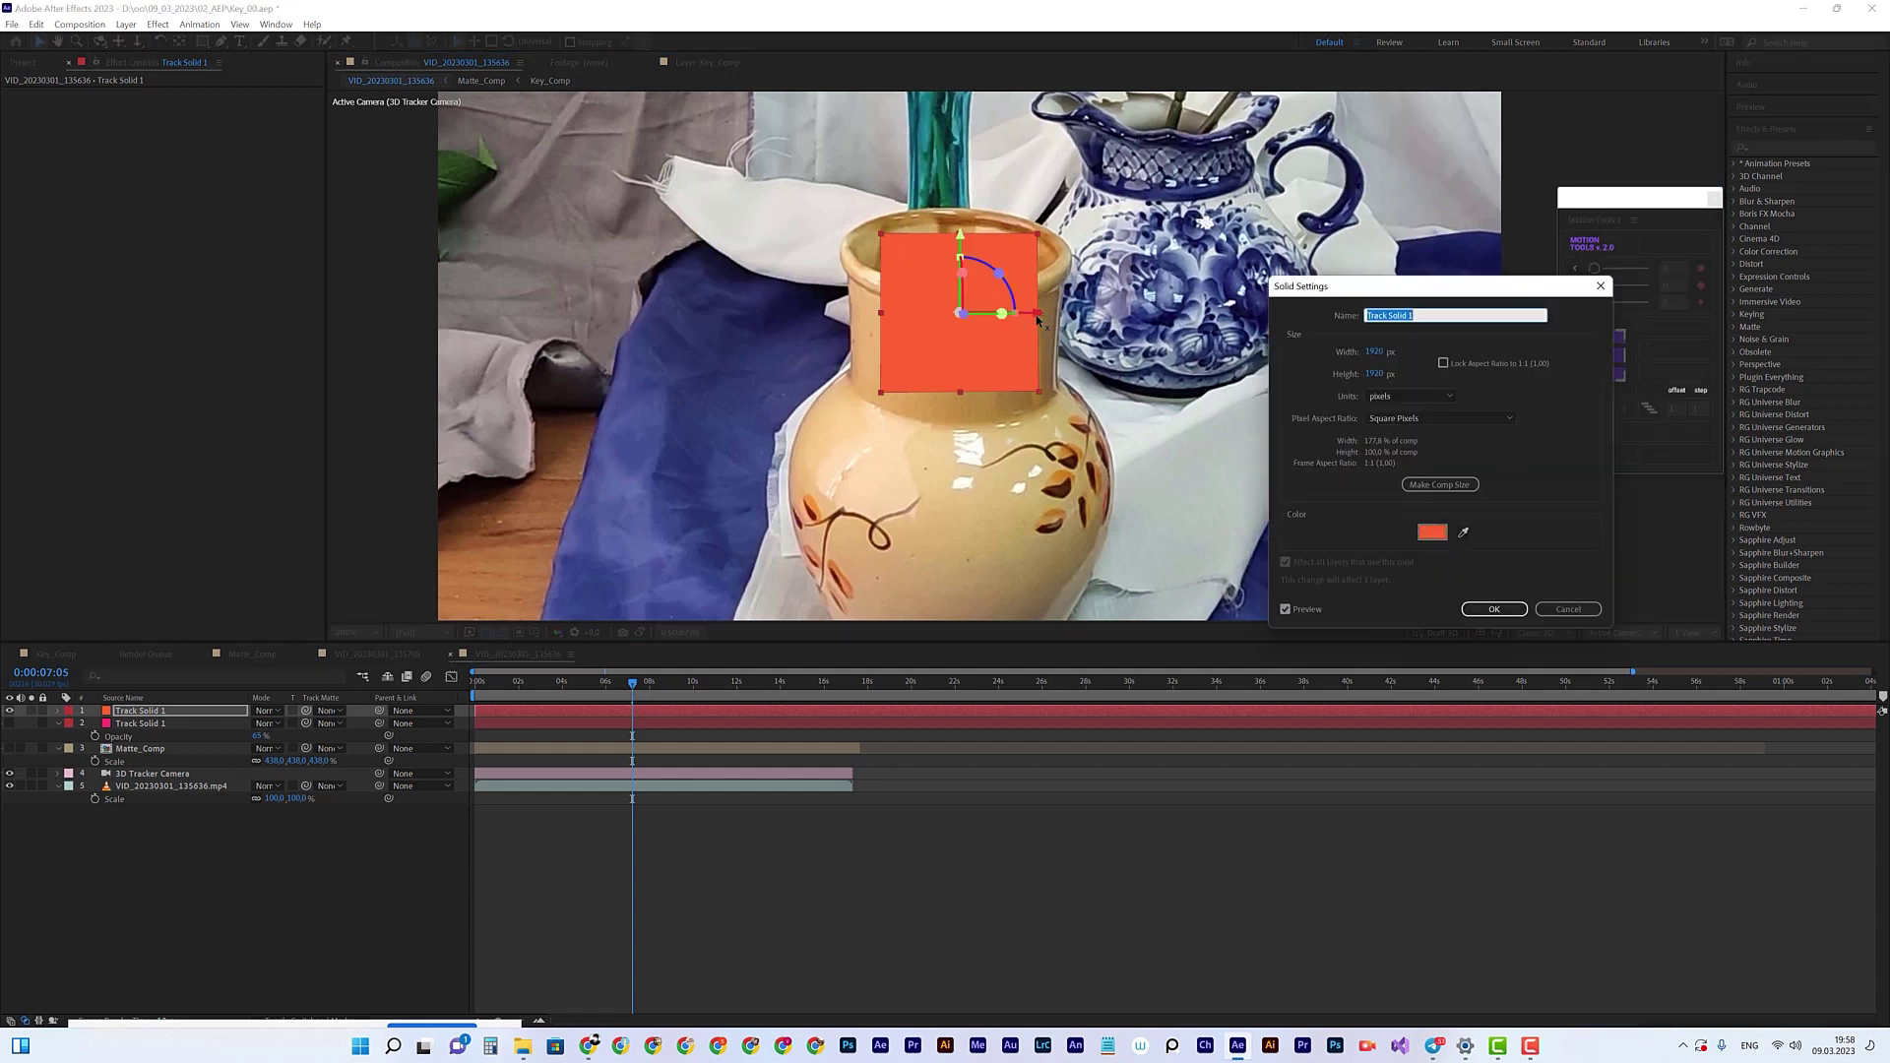
pyautogui.moveTo(1380, 353); pyautogui.dragTo(1880, 388)
pyautogui.moveTo(1403, 352); pyautogui.dragTo(1463, 593)
pyautogui.click(1494, 610)
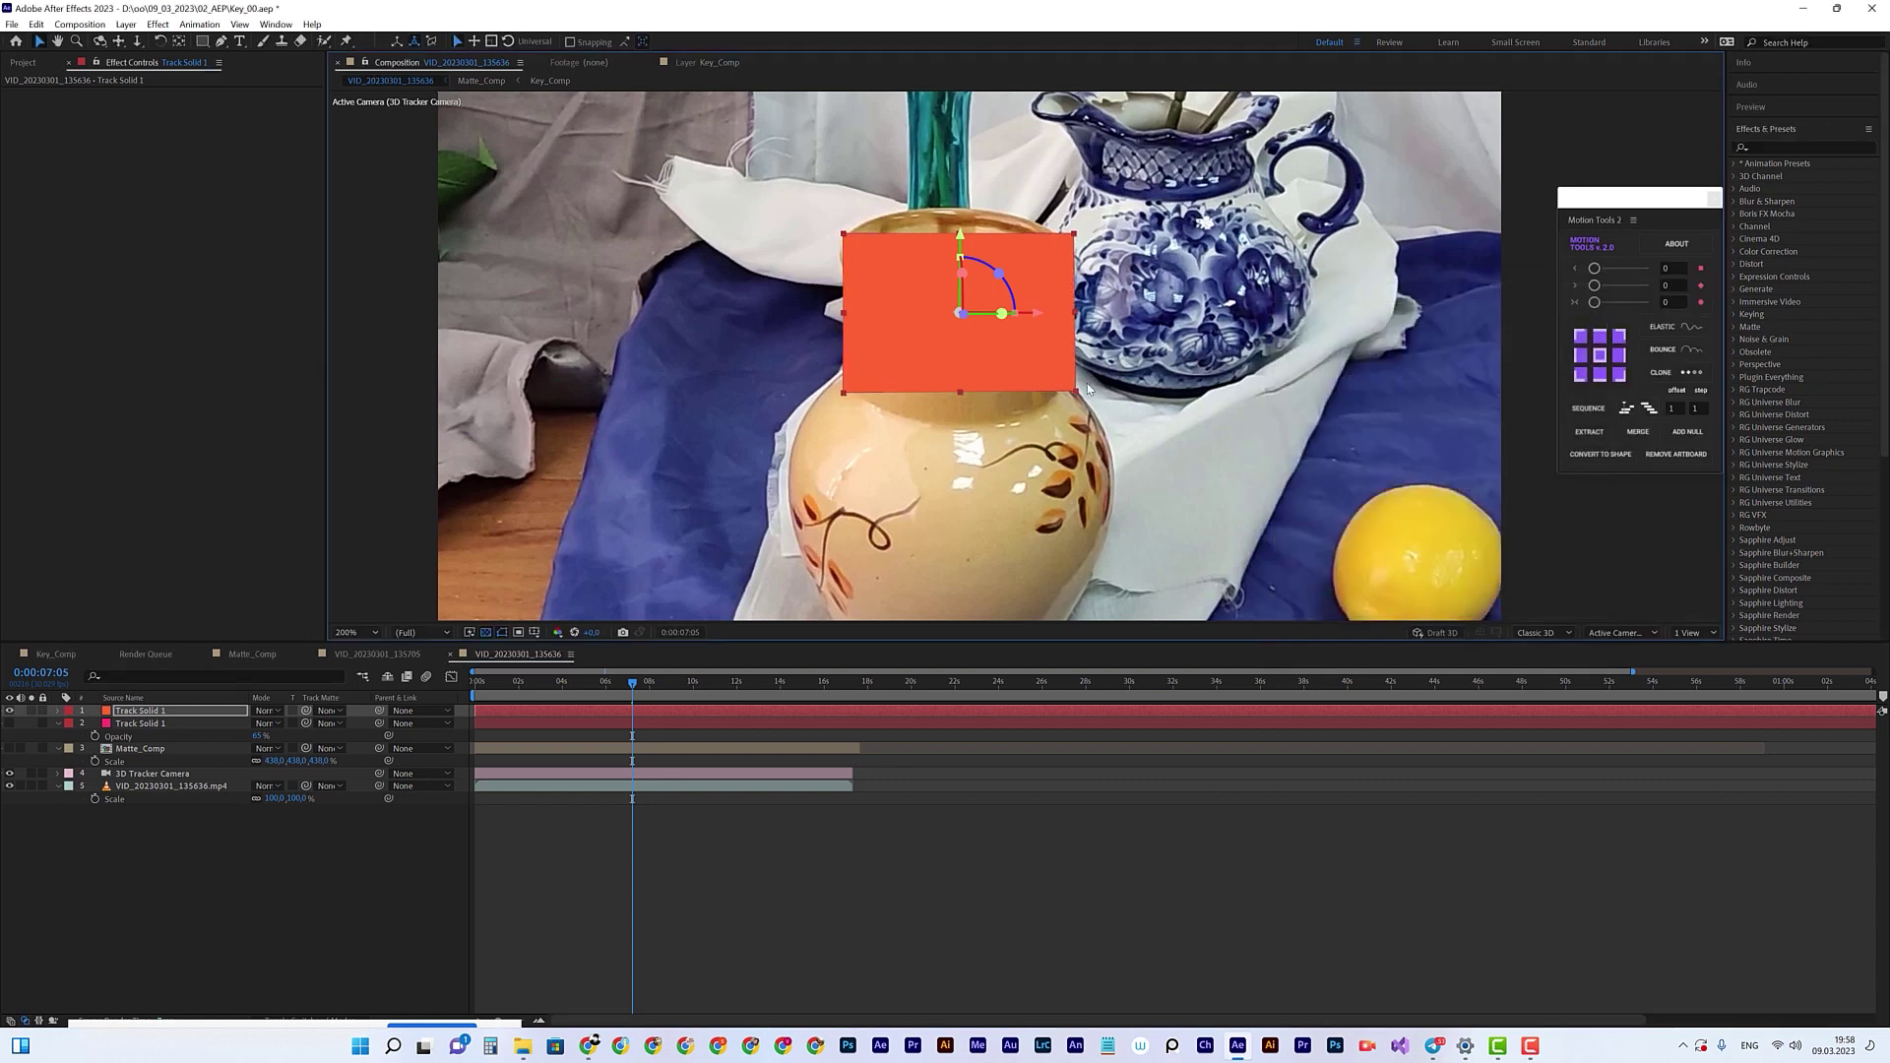
pyautogui.moveTo(1037, 315); pyautogui.dragTo(1028, 318)
pyautogui.moveTo(953, 239); pyautogui.dragTo(953, 226)
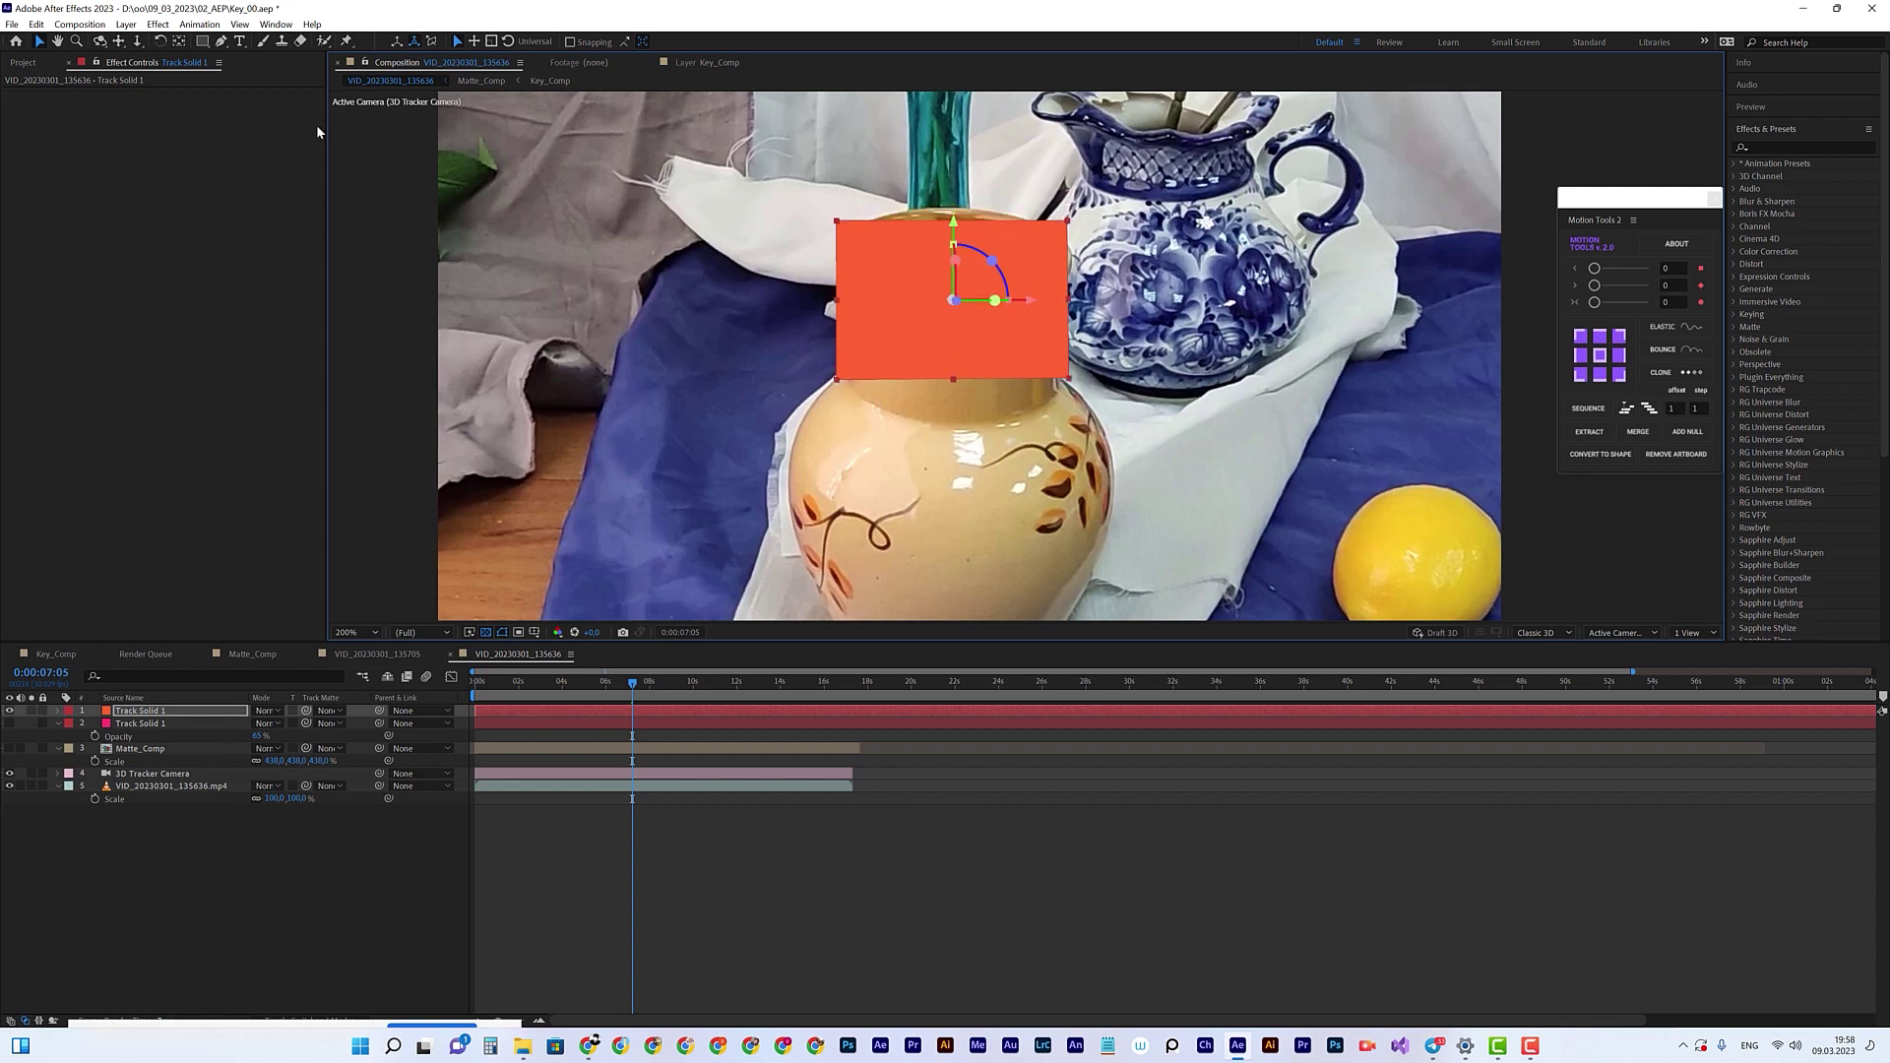
# Step: Lower the orange solid's opacity until the jug's rim and neck show through it
pyautogui.click(220, 40)
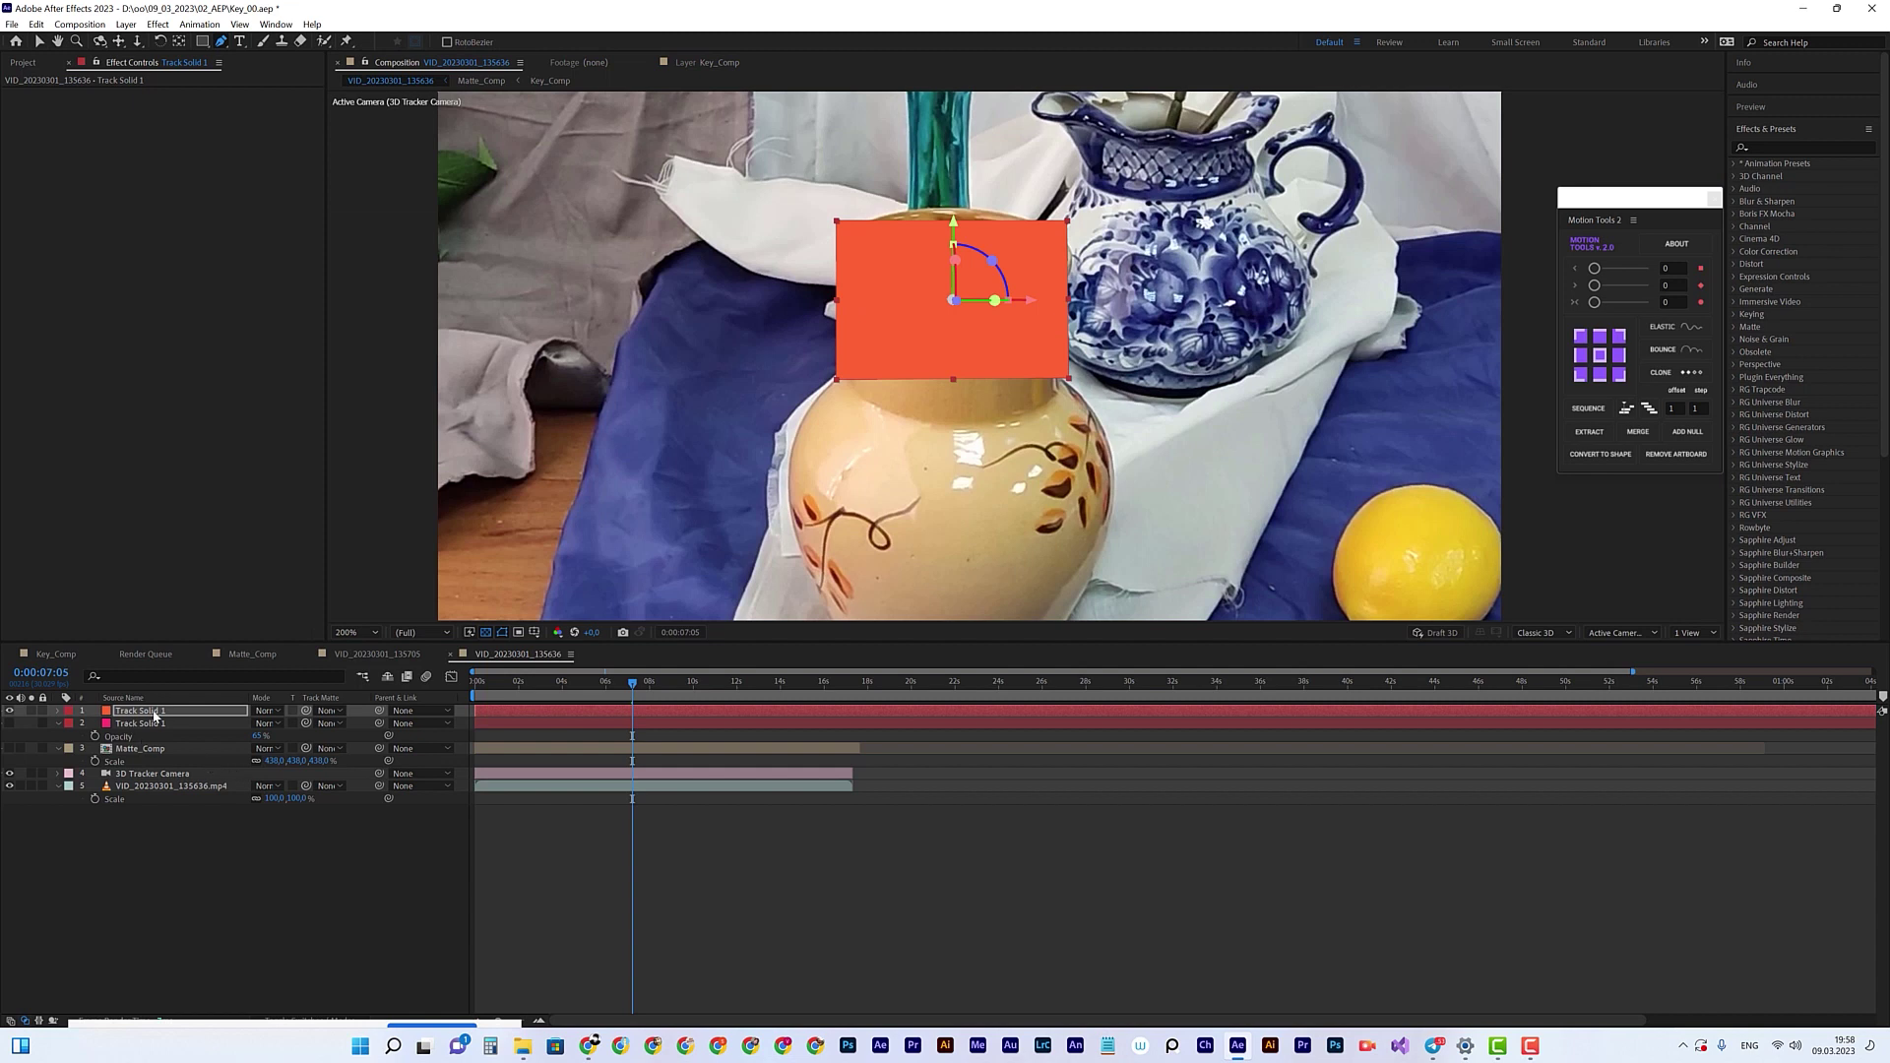
pyautogui.press('t')
pyautogui.moveTo(261, 723); pyautogui.dragTo(236, 723)
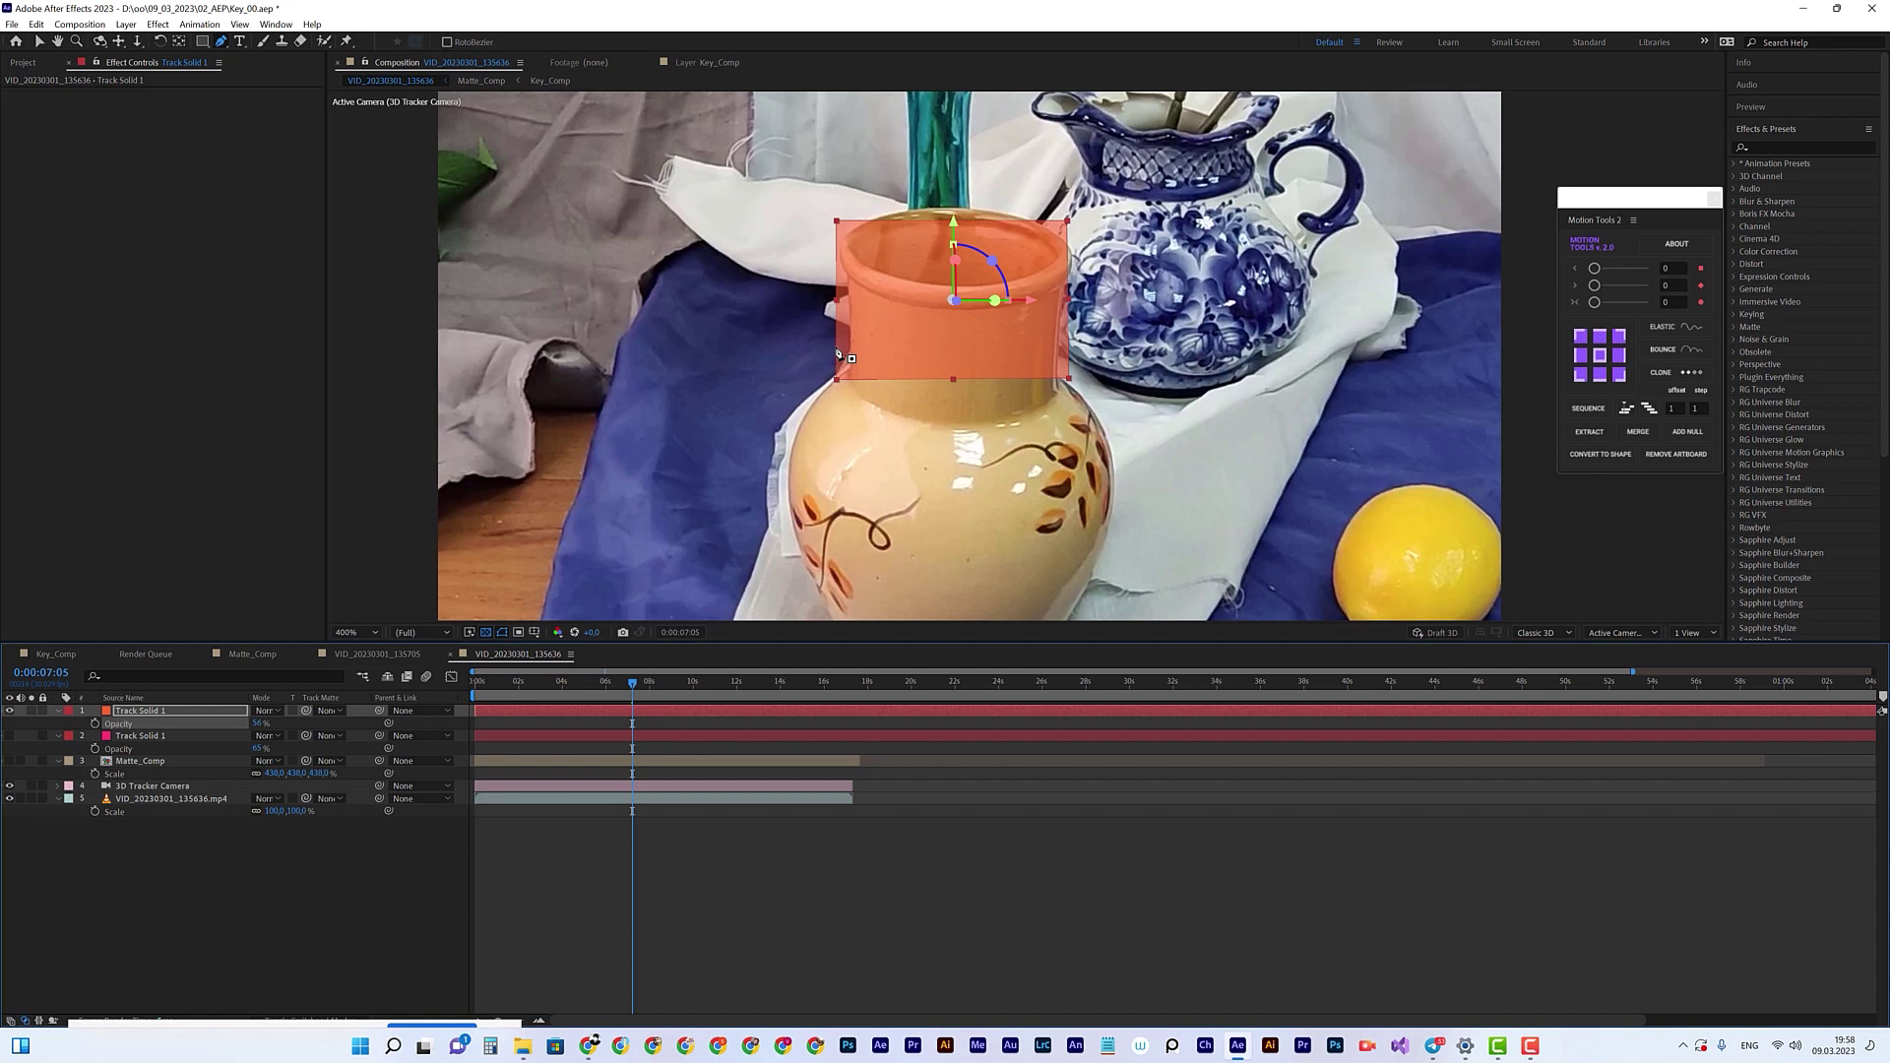
# Step: Draw a closed Pen mask on the orange solid, curving along the jug's front inner rim and loosely enclosing the neck below
pyautogui.press('.')
pyautogui.moveTo(716, 214); pyautogui.dragTo(688, 353)
pyautogui.press('g')
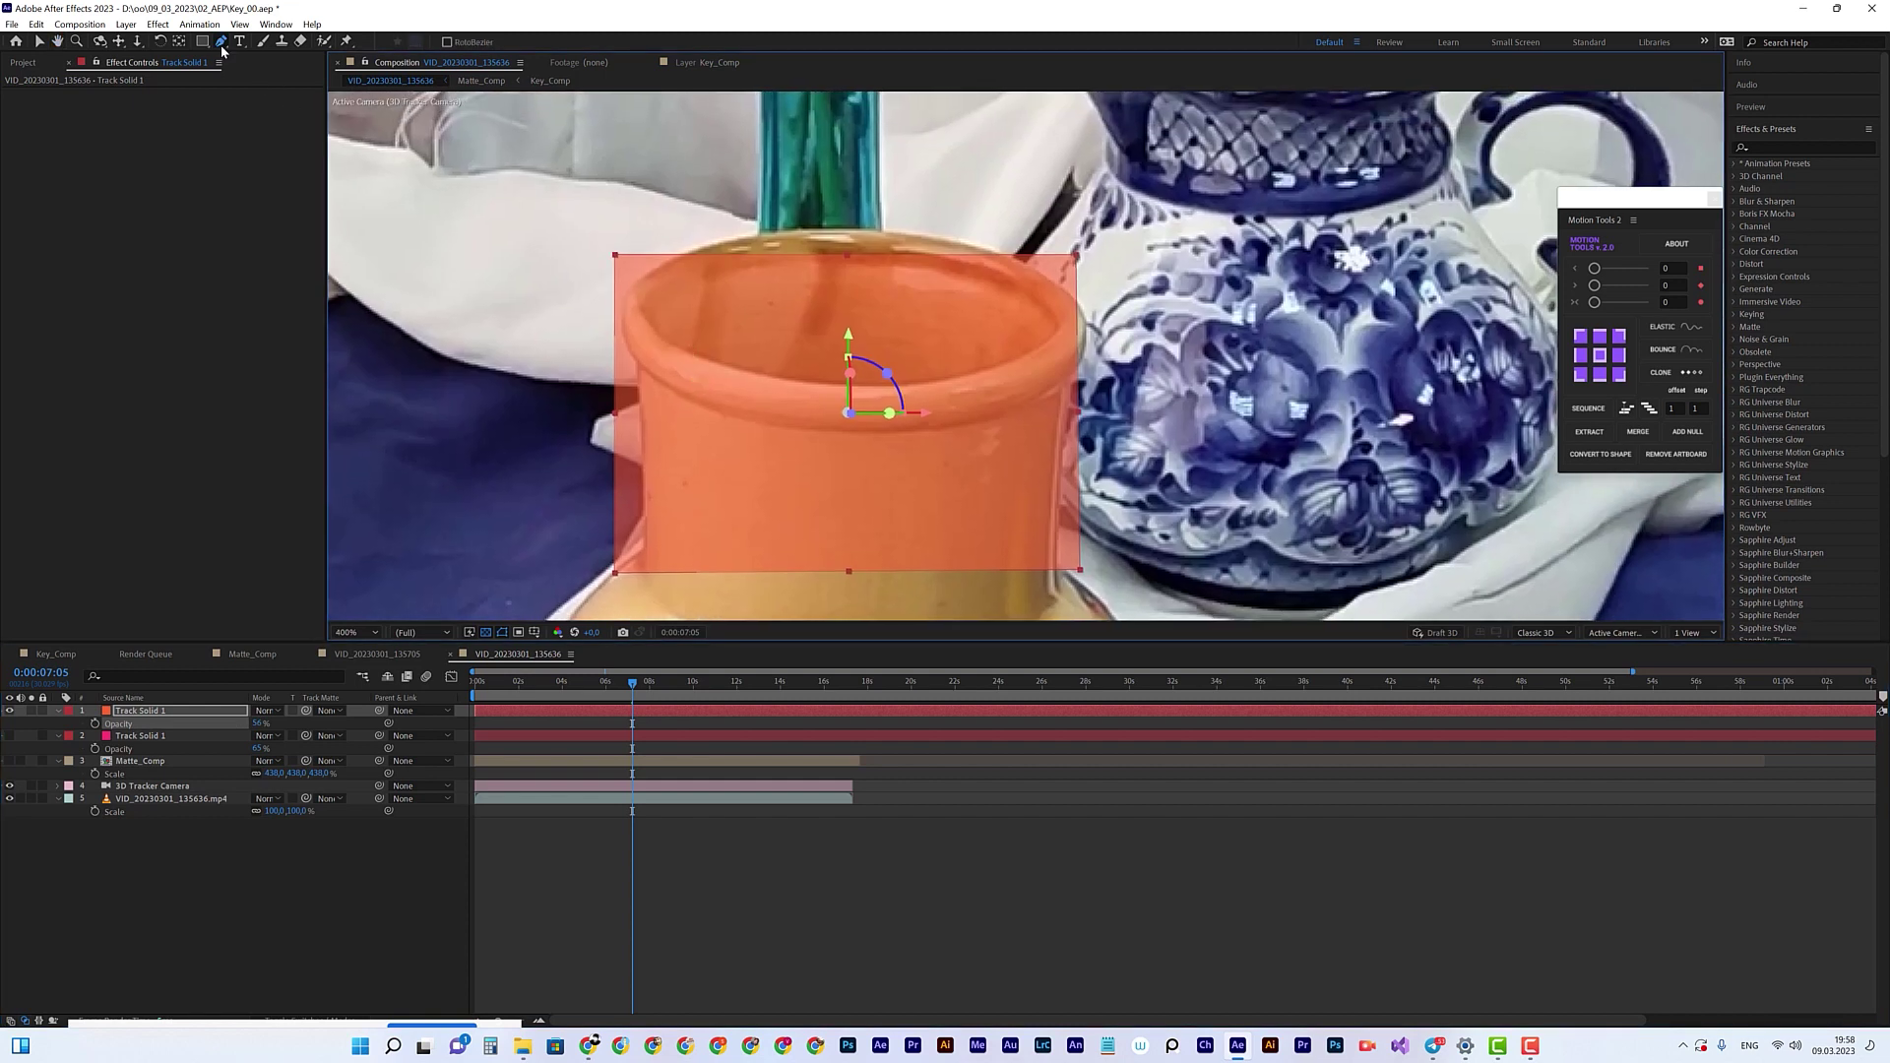
pyautogui.click(641, 313)
pyautogui.moveTo(731, 364); pyautogui.dragTo(798, 370)
pyautogui.moveTo(936, 378); pyautogui.dragTo(1071, 319)
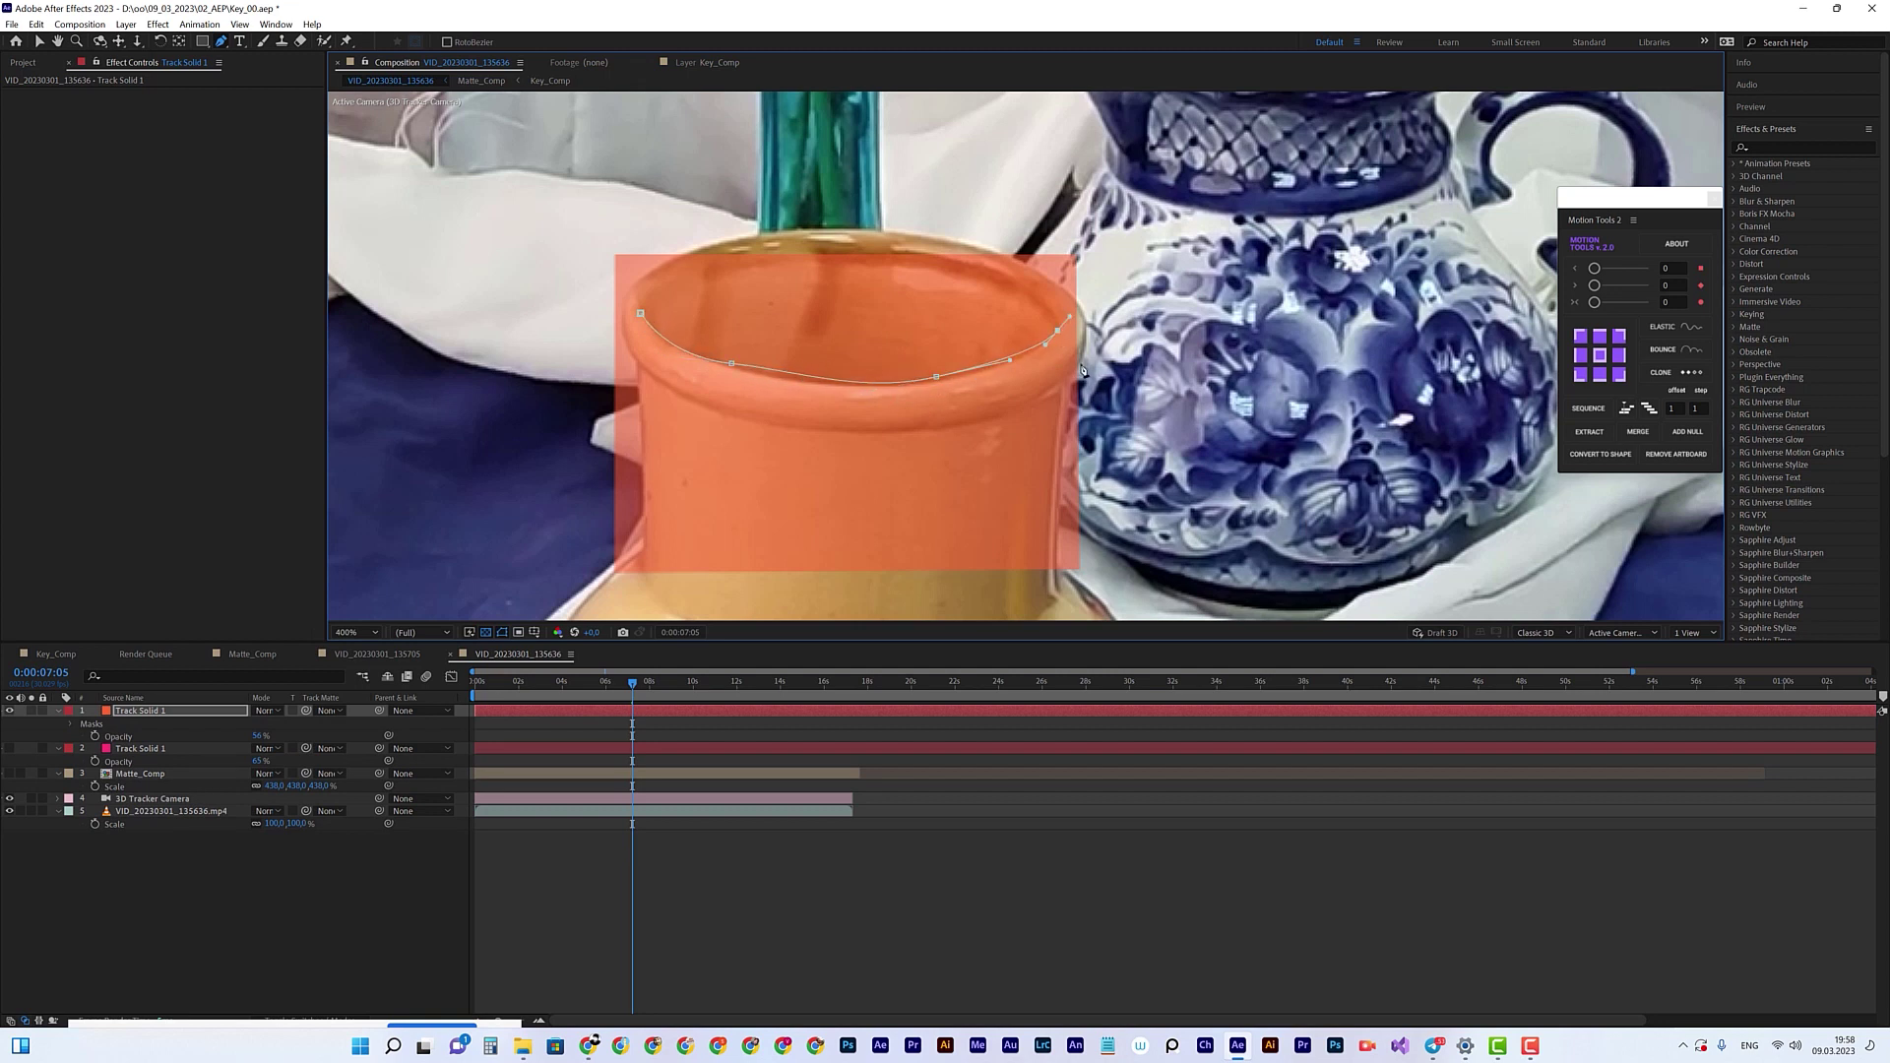
pyautogui.click(1105, 455)
pyautogui.click(1041, 596)
pyautogui.moveTo(594, 566); pyautogui.dragTo(569, 380)
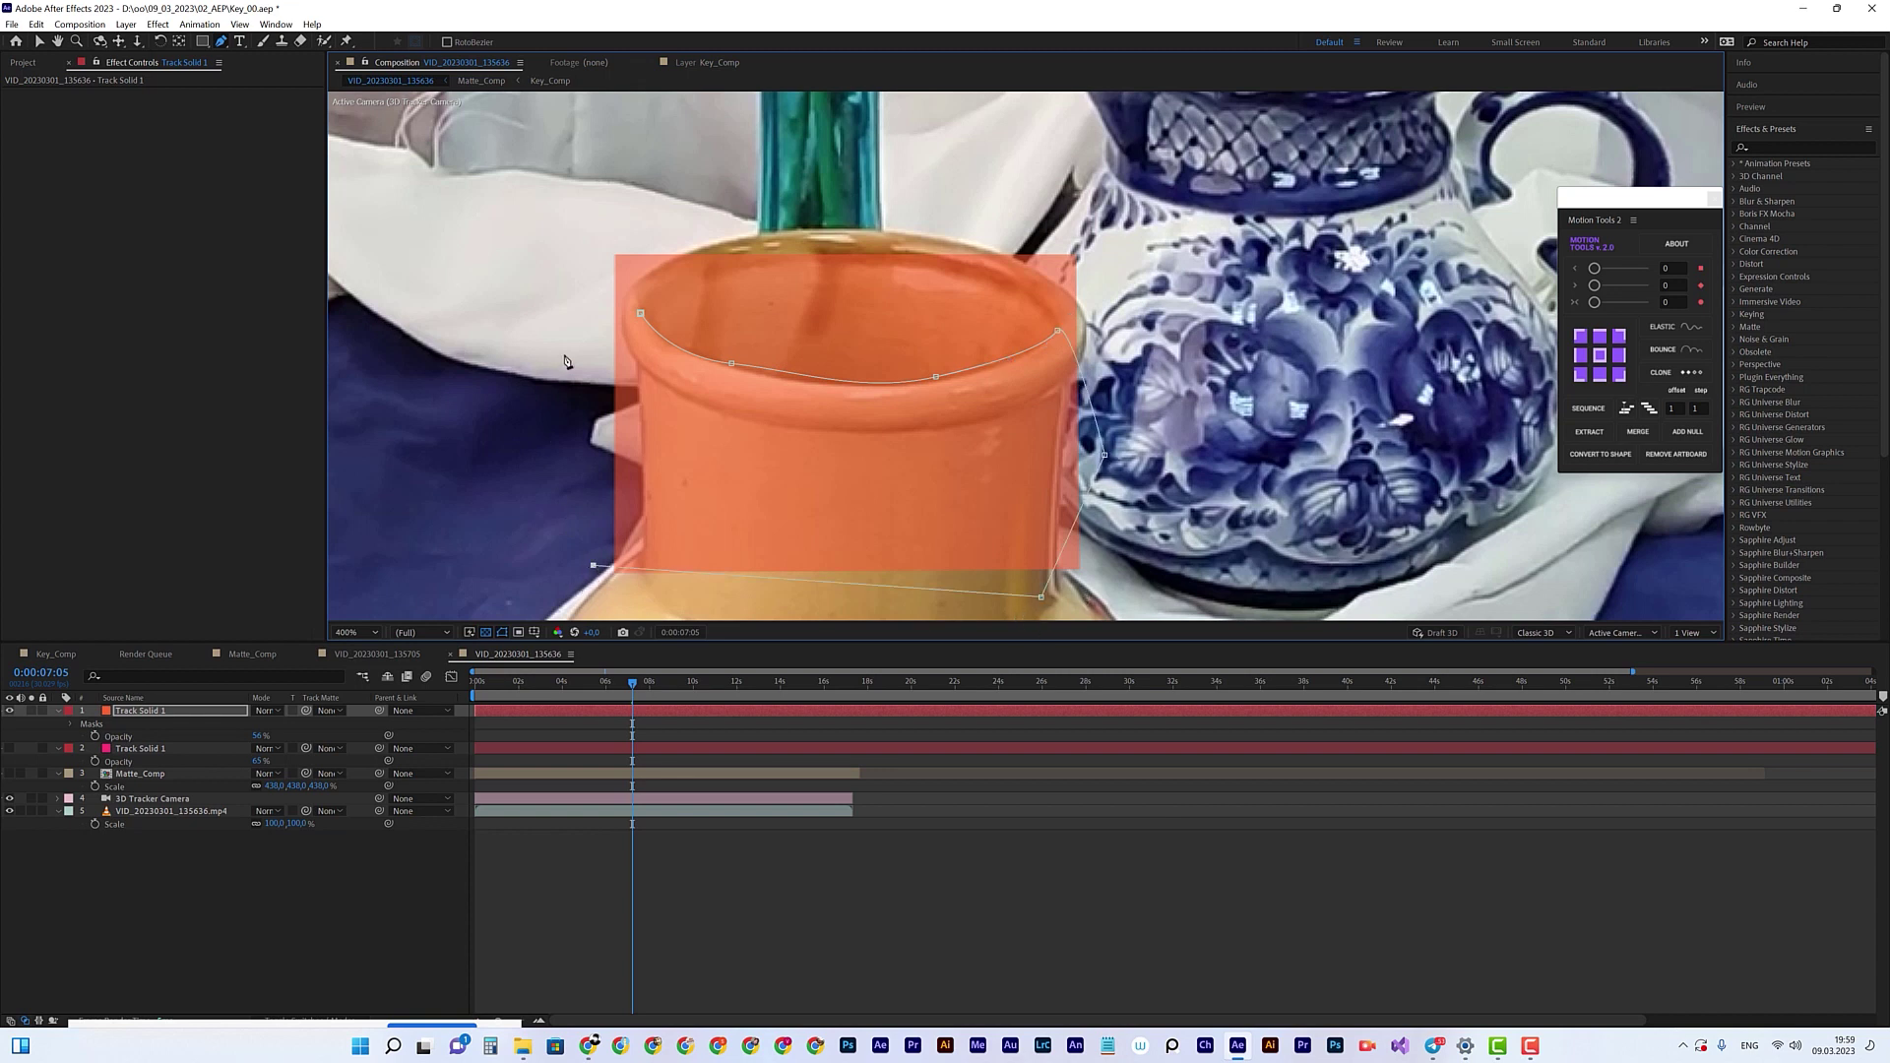
pyautogui.click(640, 317)
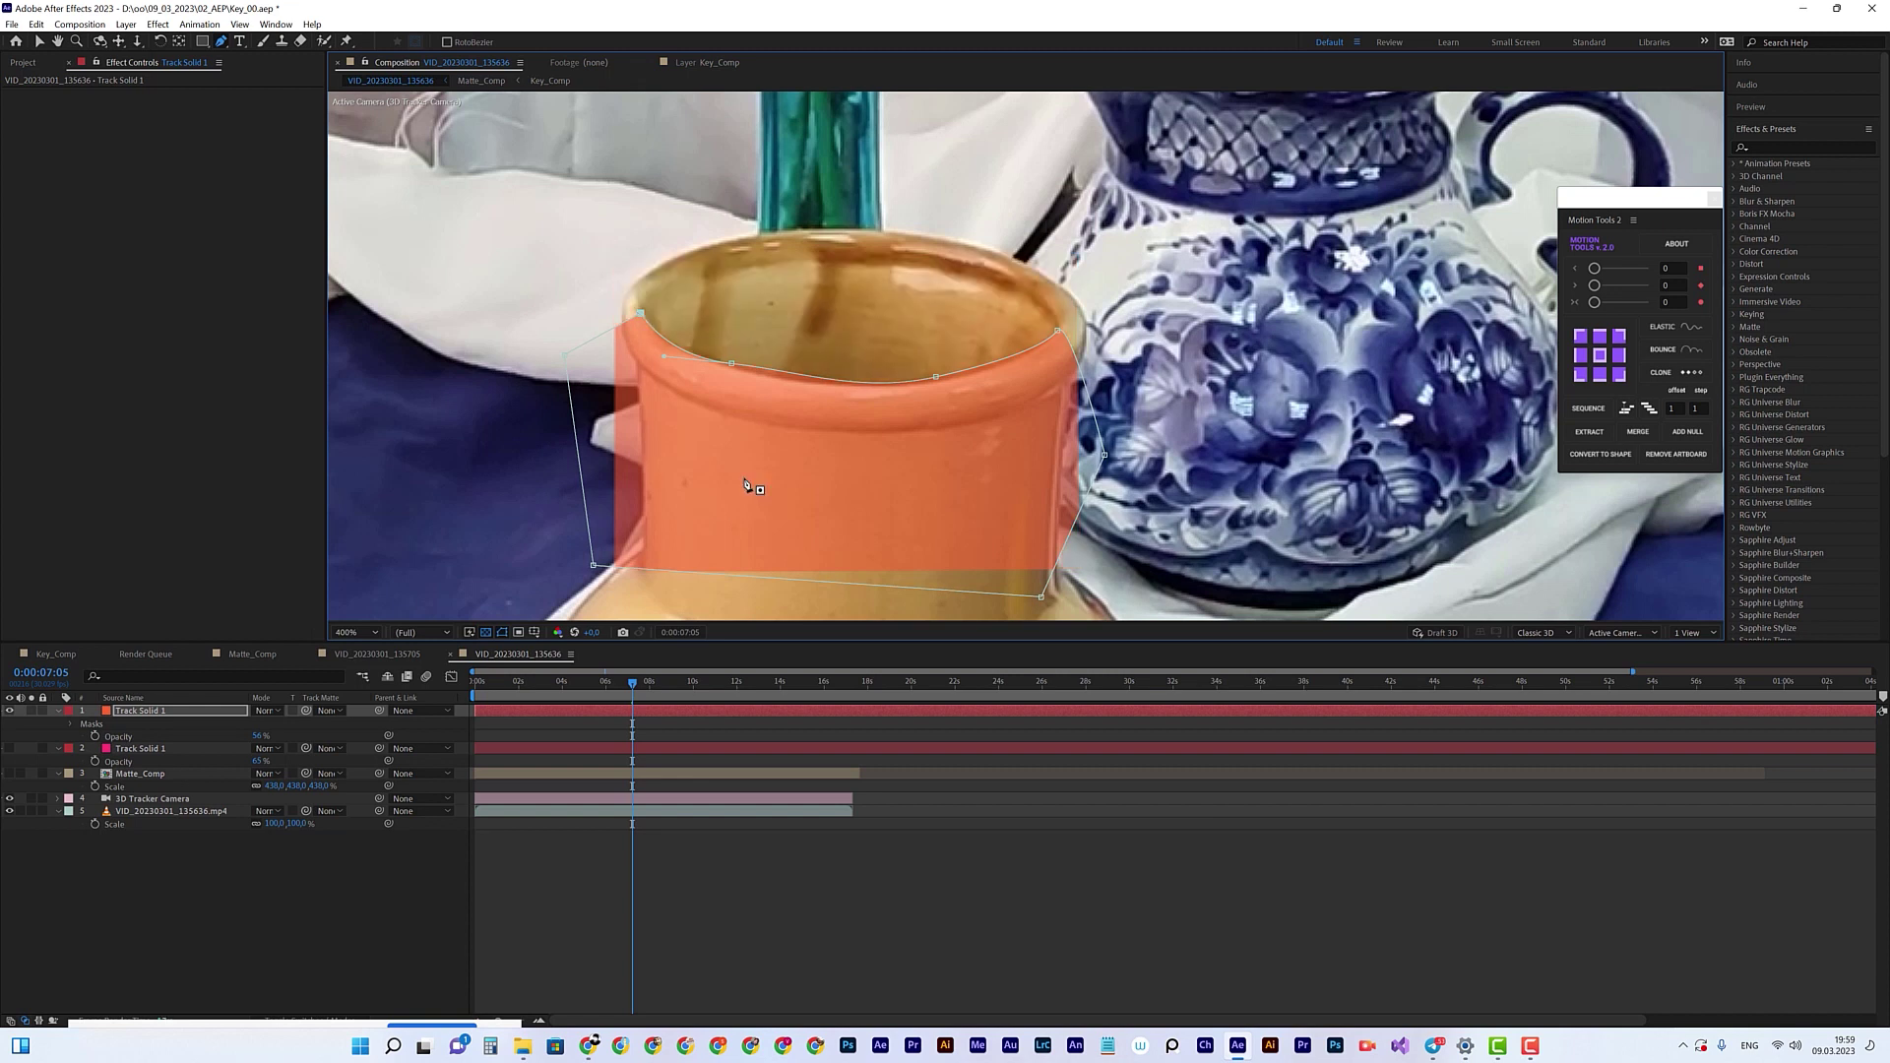
# Step: Play part of the clip to check the orange solid's mask, and refine its curve point on the front inner rim
pyautogui.moveTo(628, 689); pyautogui.dragTo(554, 689)
pyautogui.press('space')
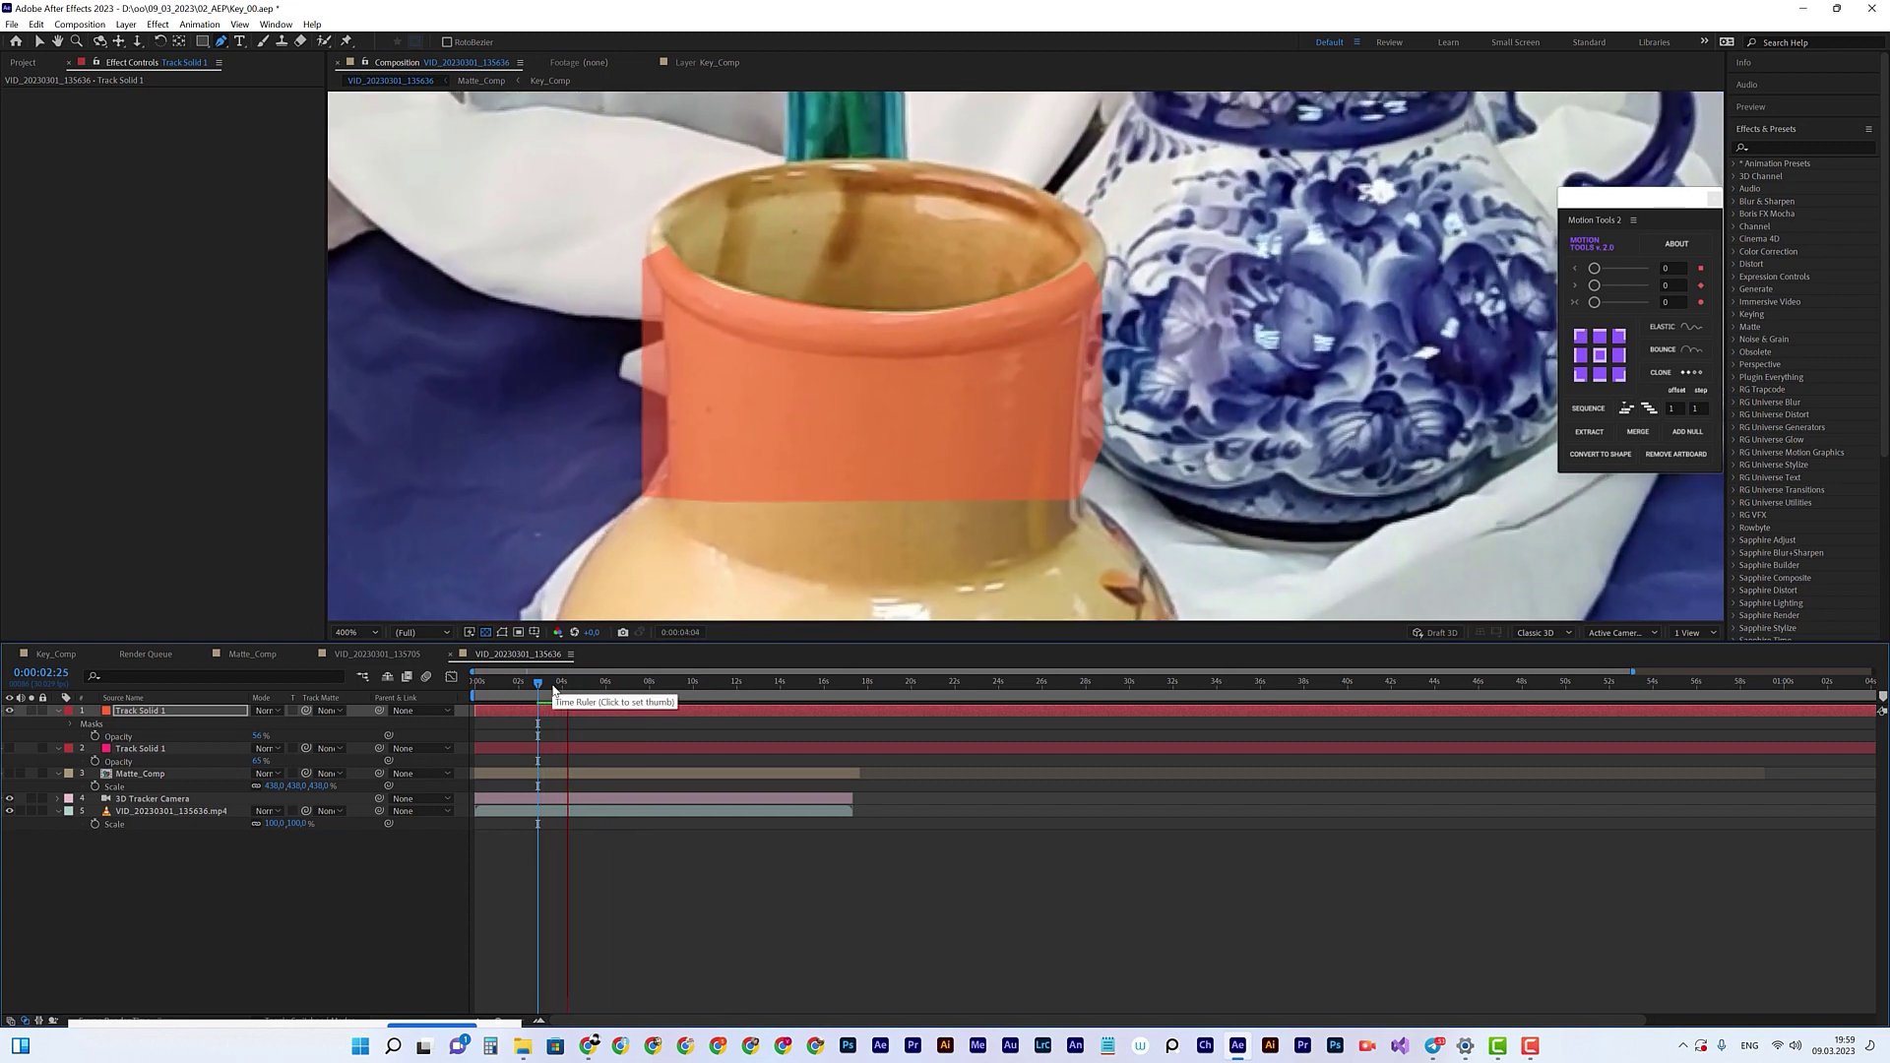
pyautogui.press('space')
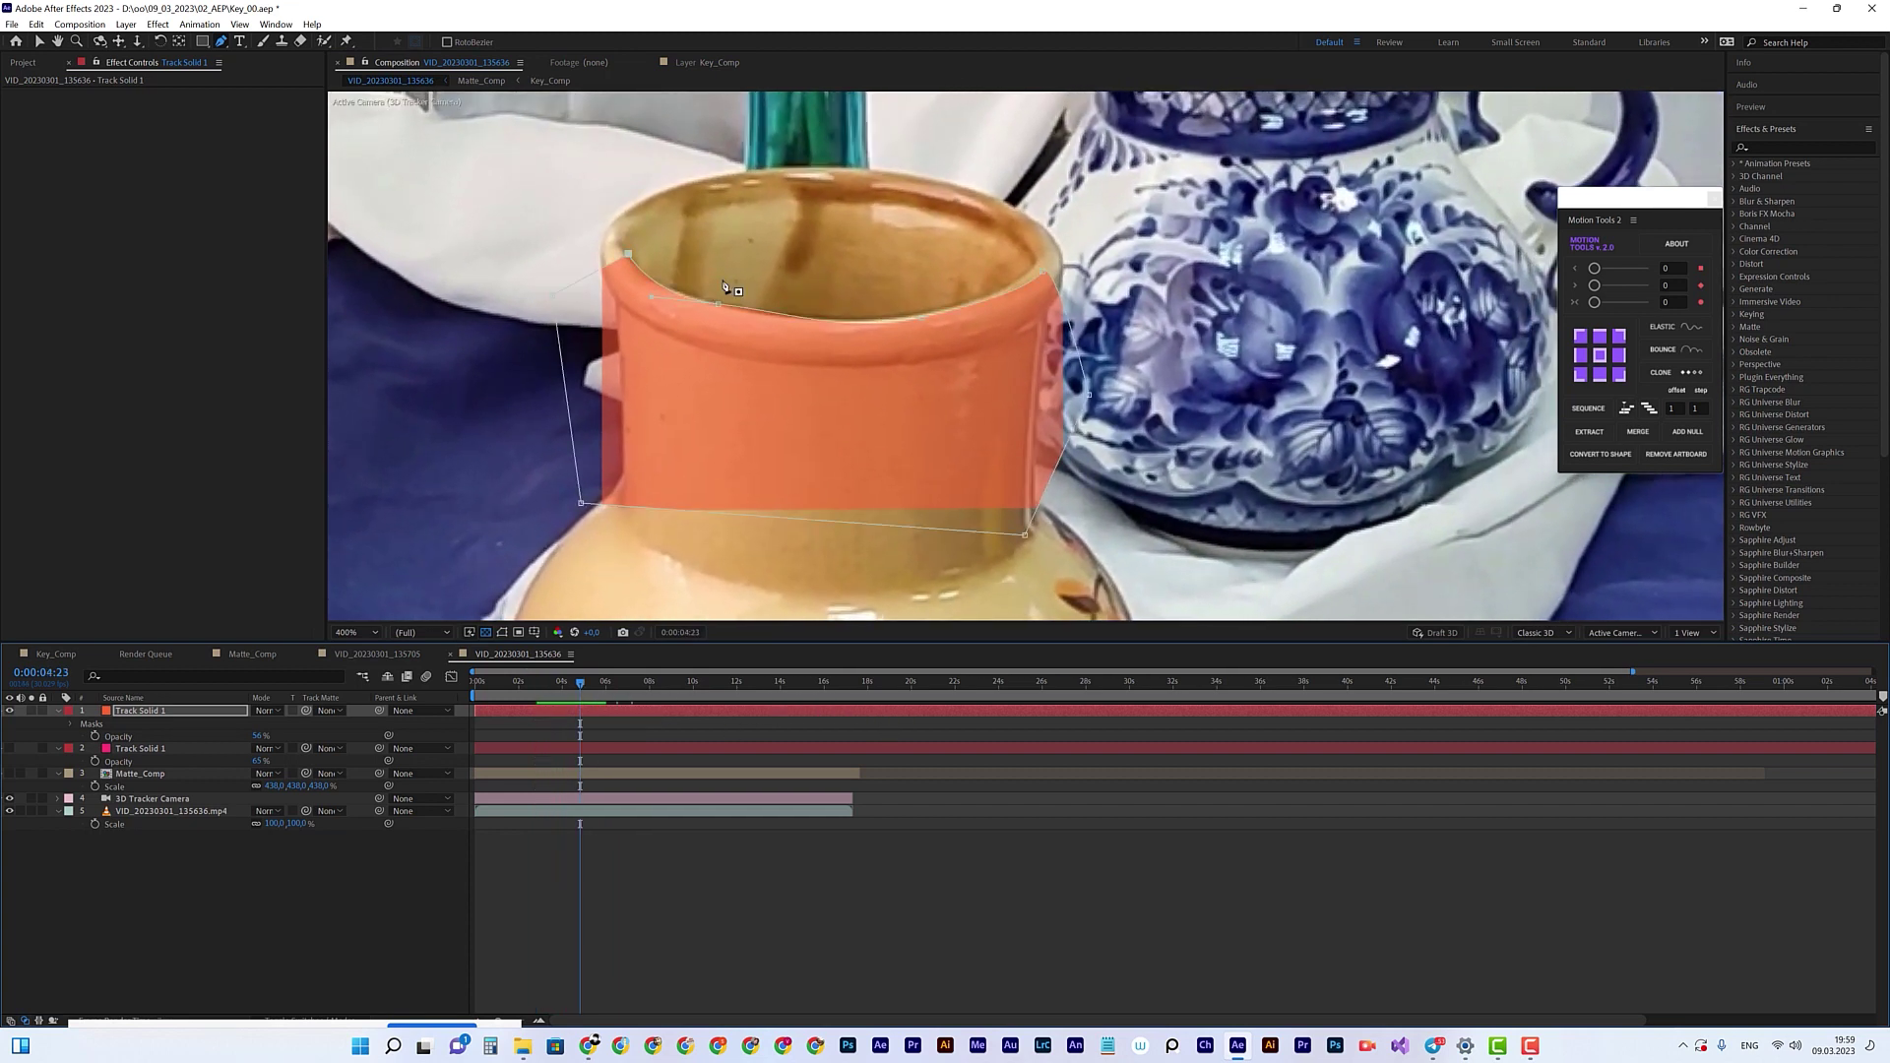
pyautogui.press('v')
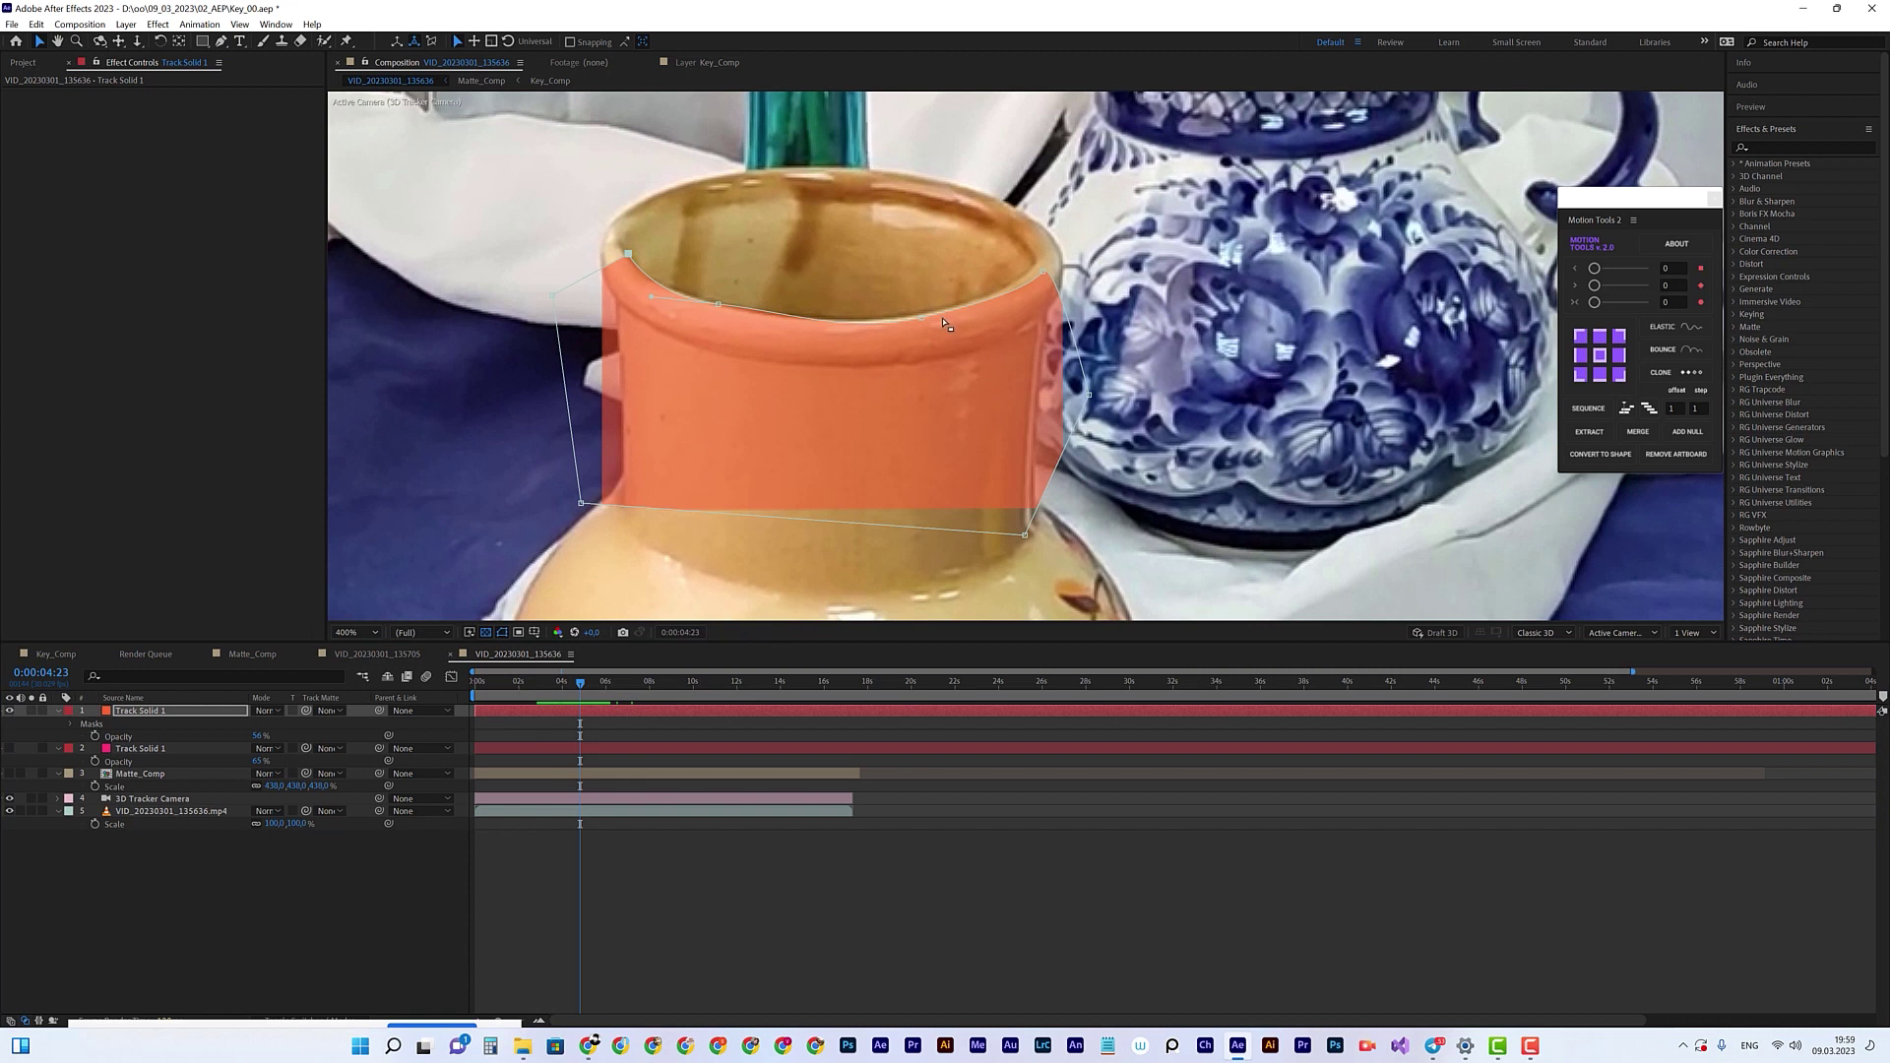
pyautogui.click(921, 318)
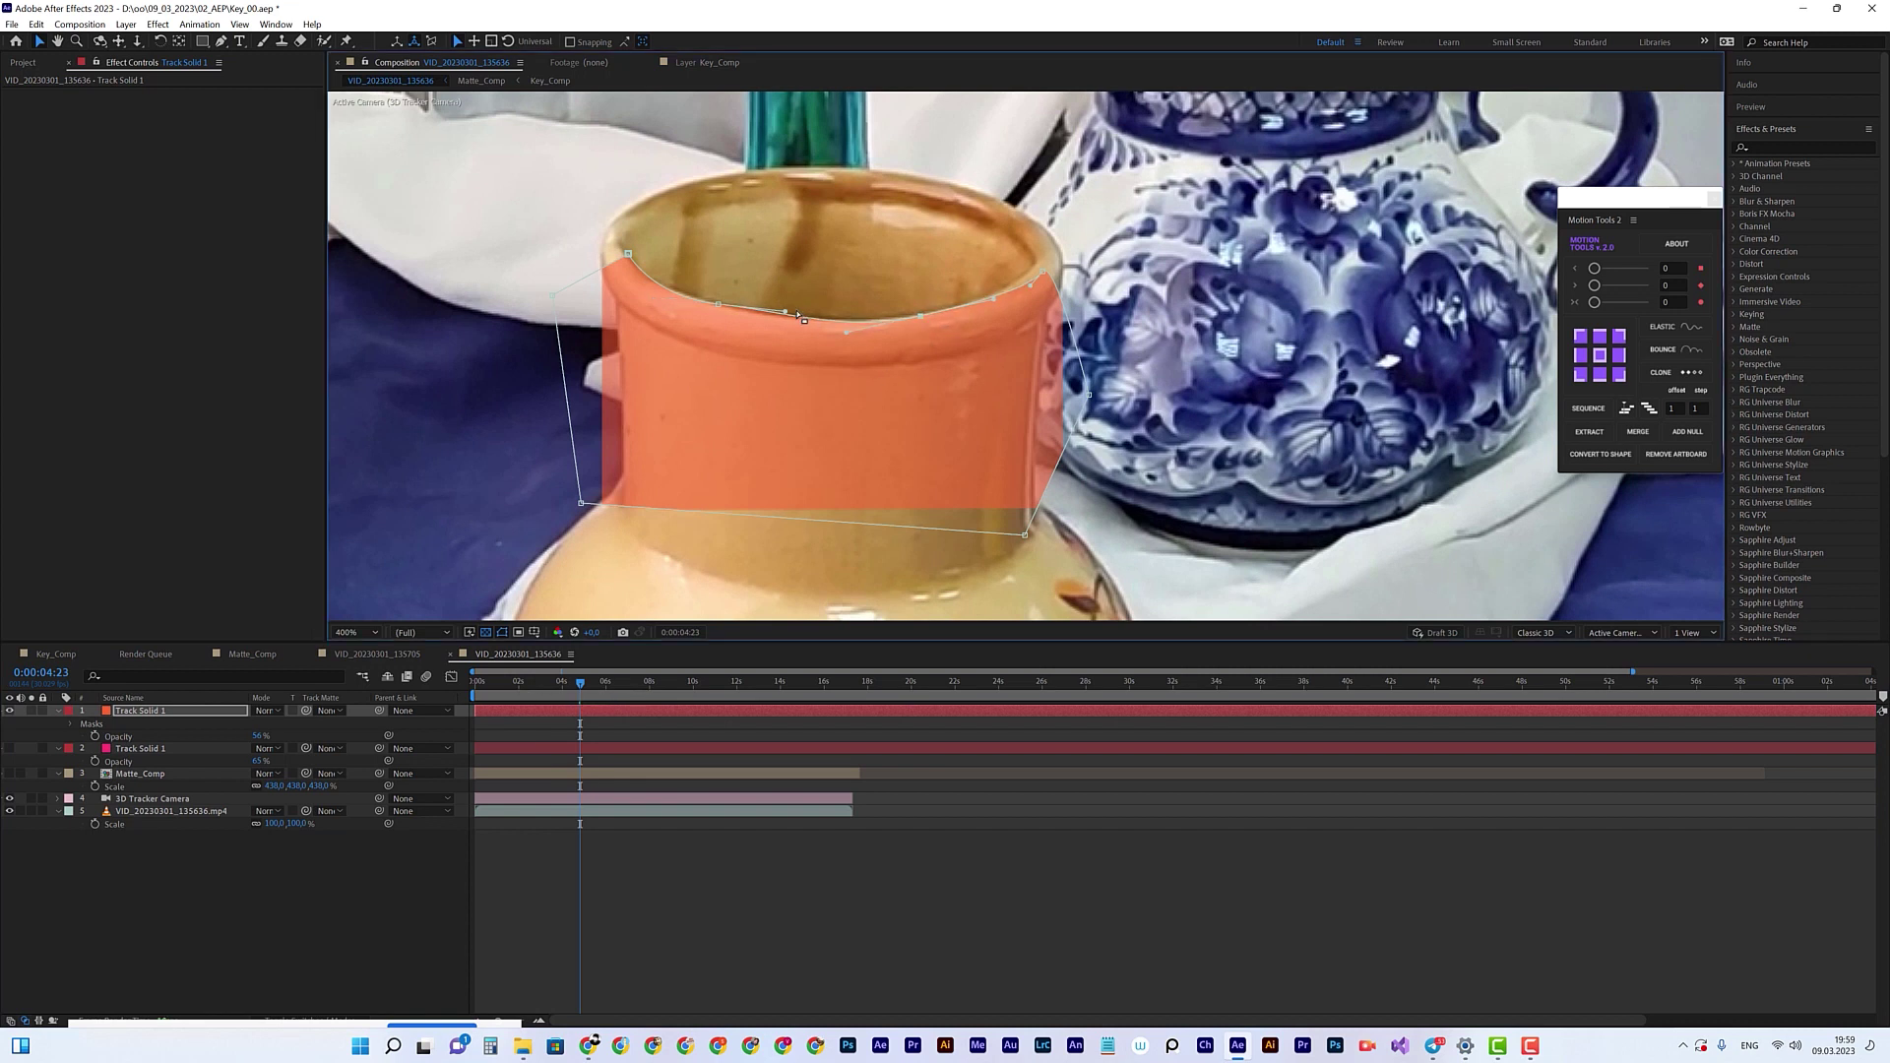
# Step: Fine-tune the mask point on the jug's front rim and move the masked Track Solid 1 layer directly above Matte_Comp
pyautogui.moveTo(785, 312); pyautogui.dragTo(782, 315)
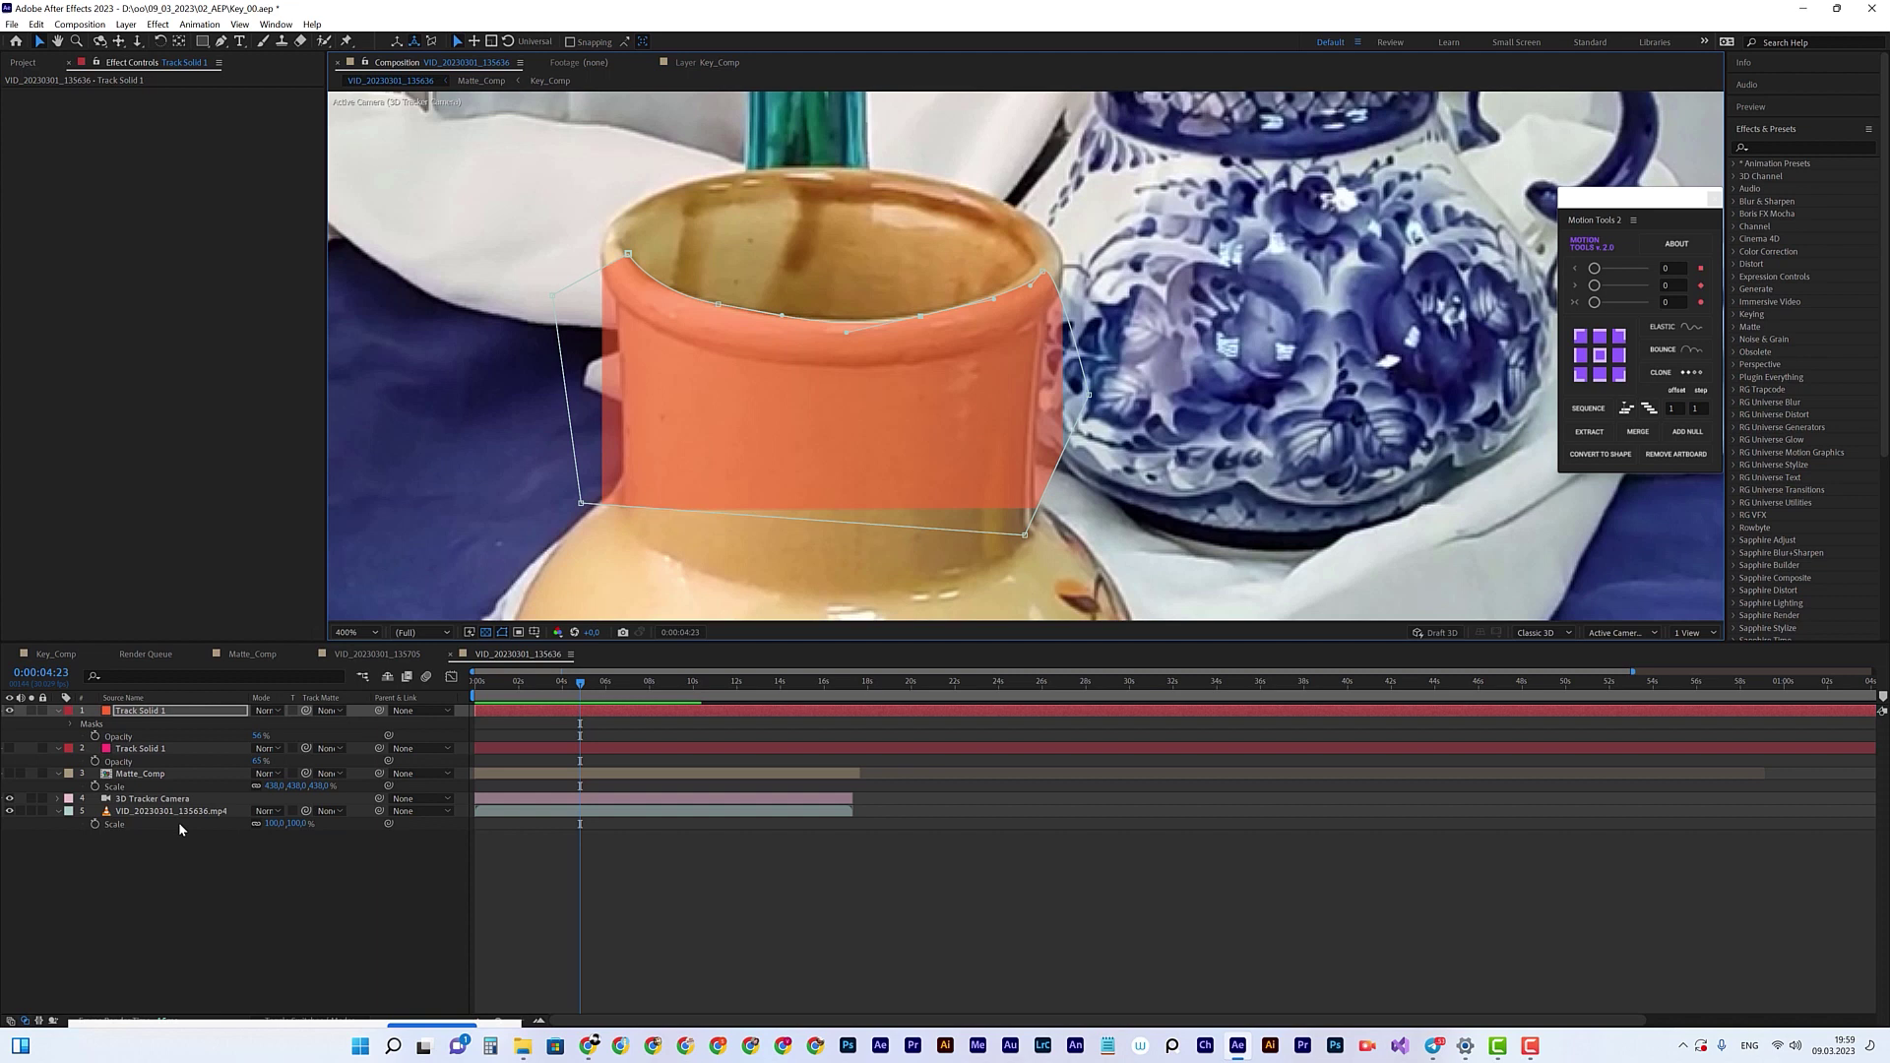
pyautogui.click(150, 713)
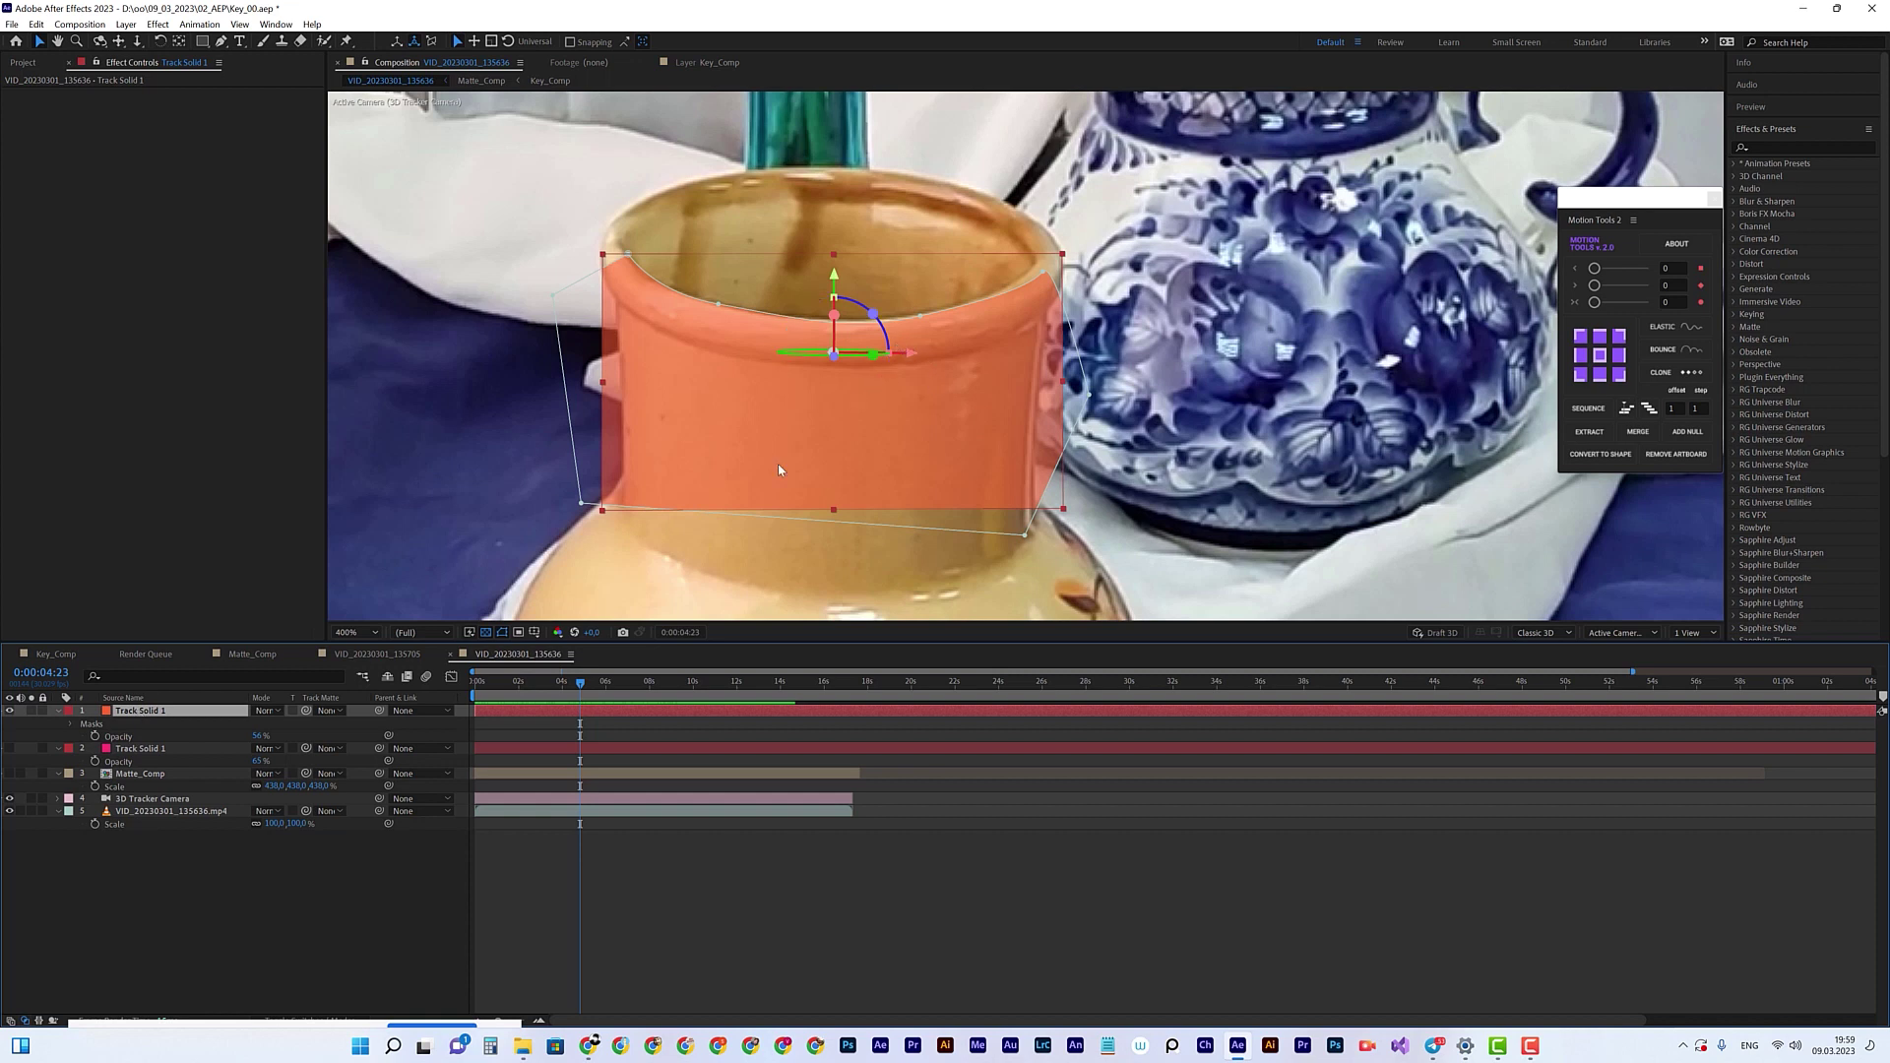
pyautogui.moveTo(150, 716); pyautogui.dragTo(152, 769)
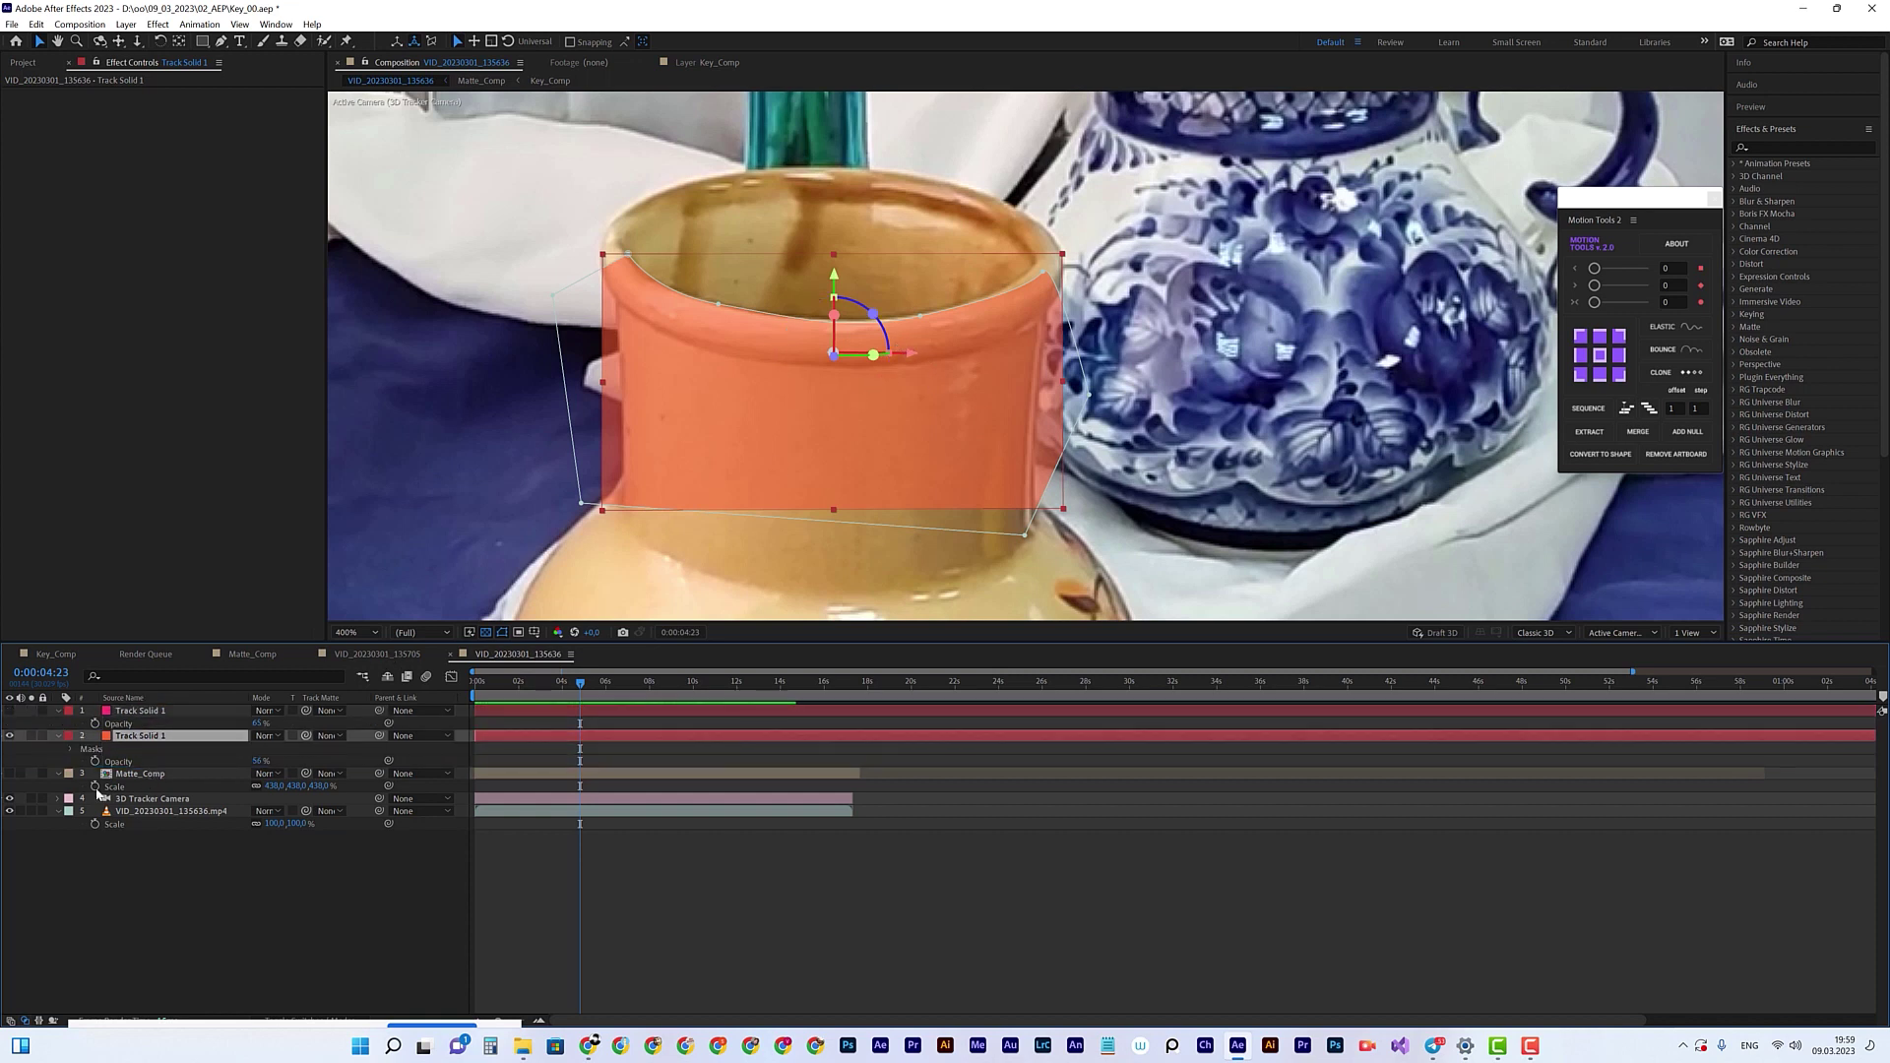
# Step: Temporarily show Matte_Comp to check how it sits against the jug and the masked solid, and hide it again
pyautogui.click(9, 774)
pyautogui.click(10, 774)
pyautogui.click(10, 774)
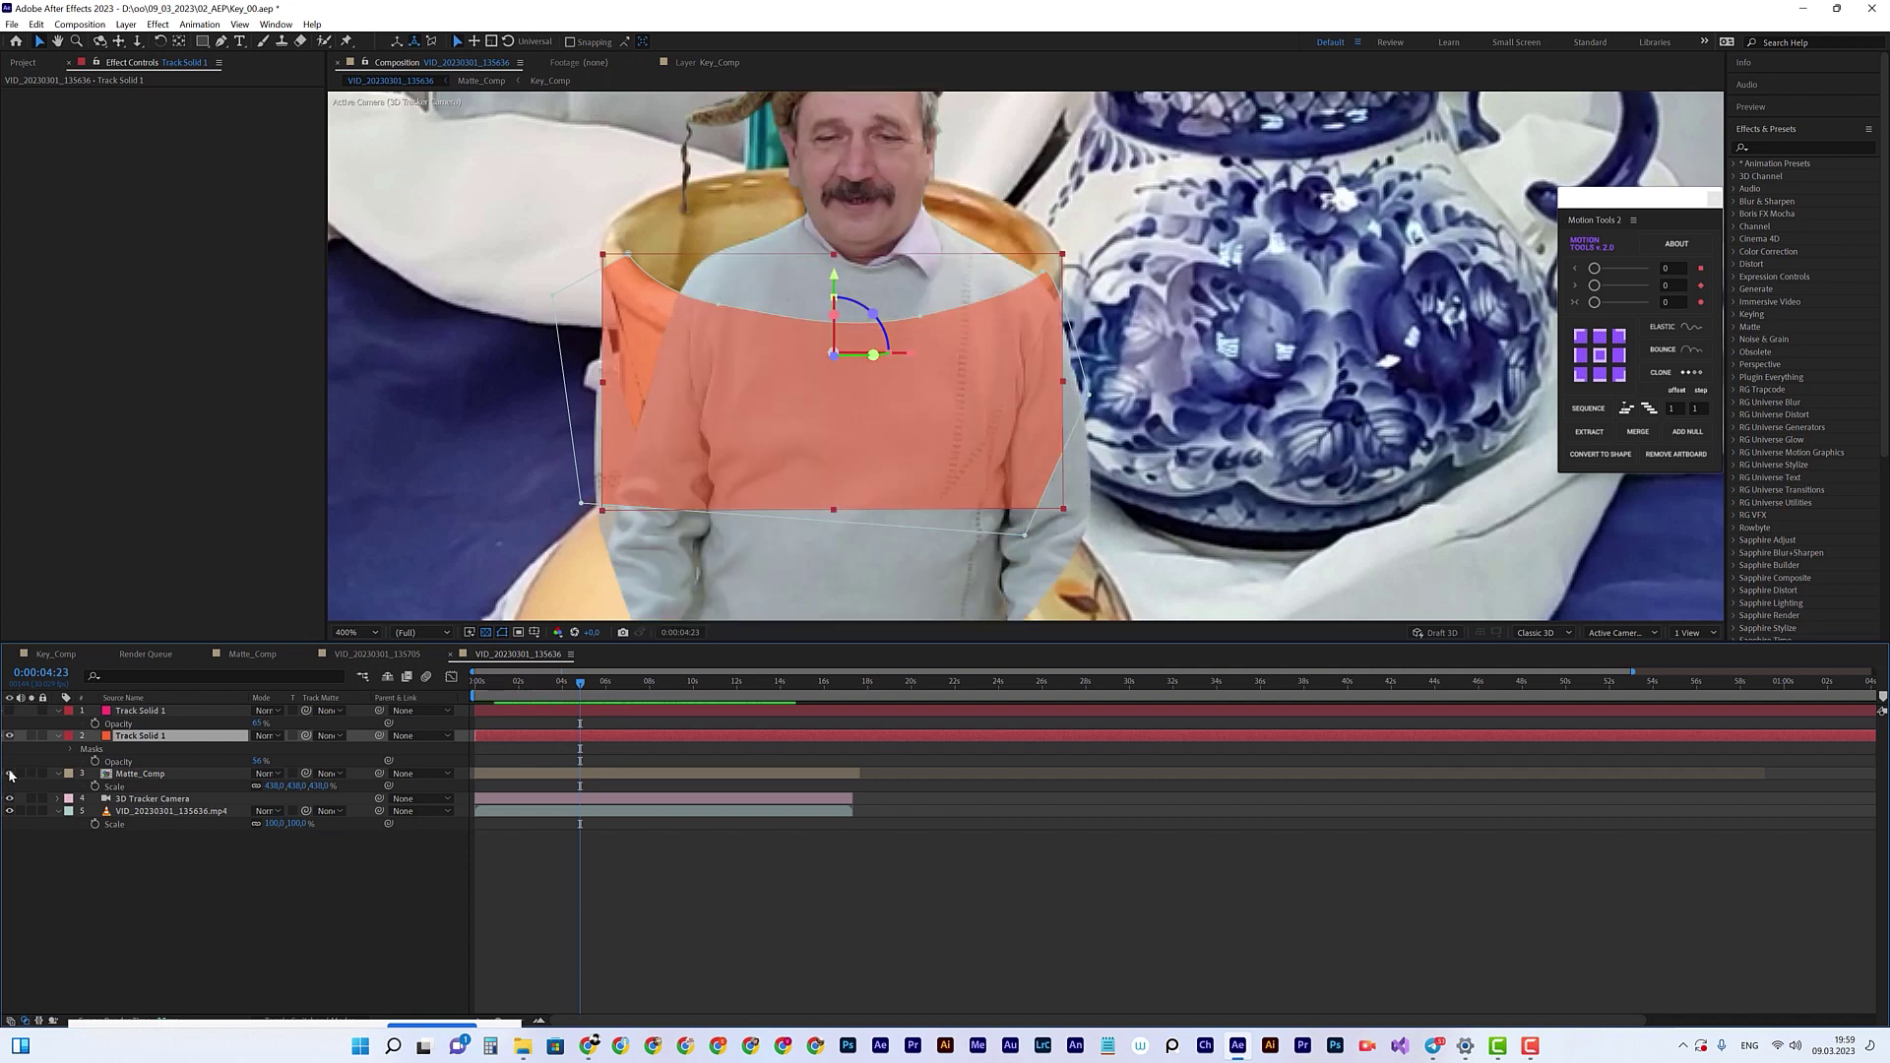
pyautogui.click(9, 774)
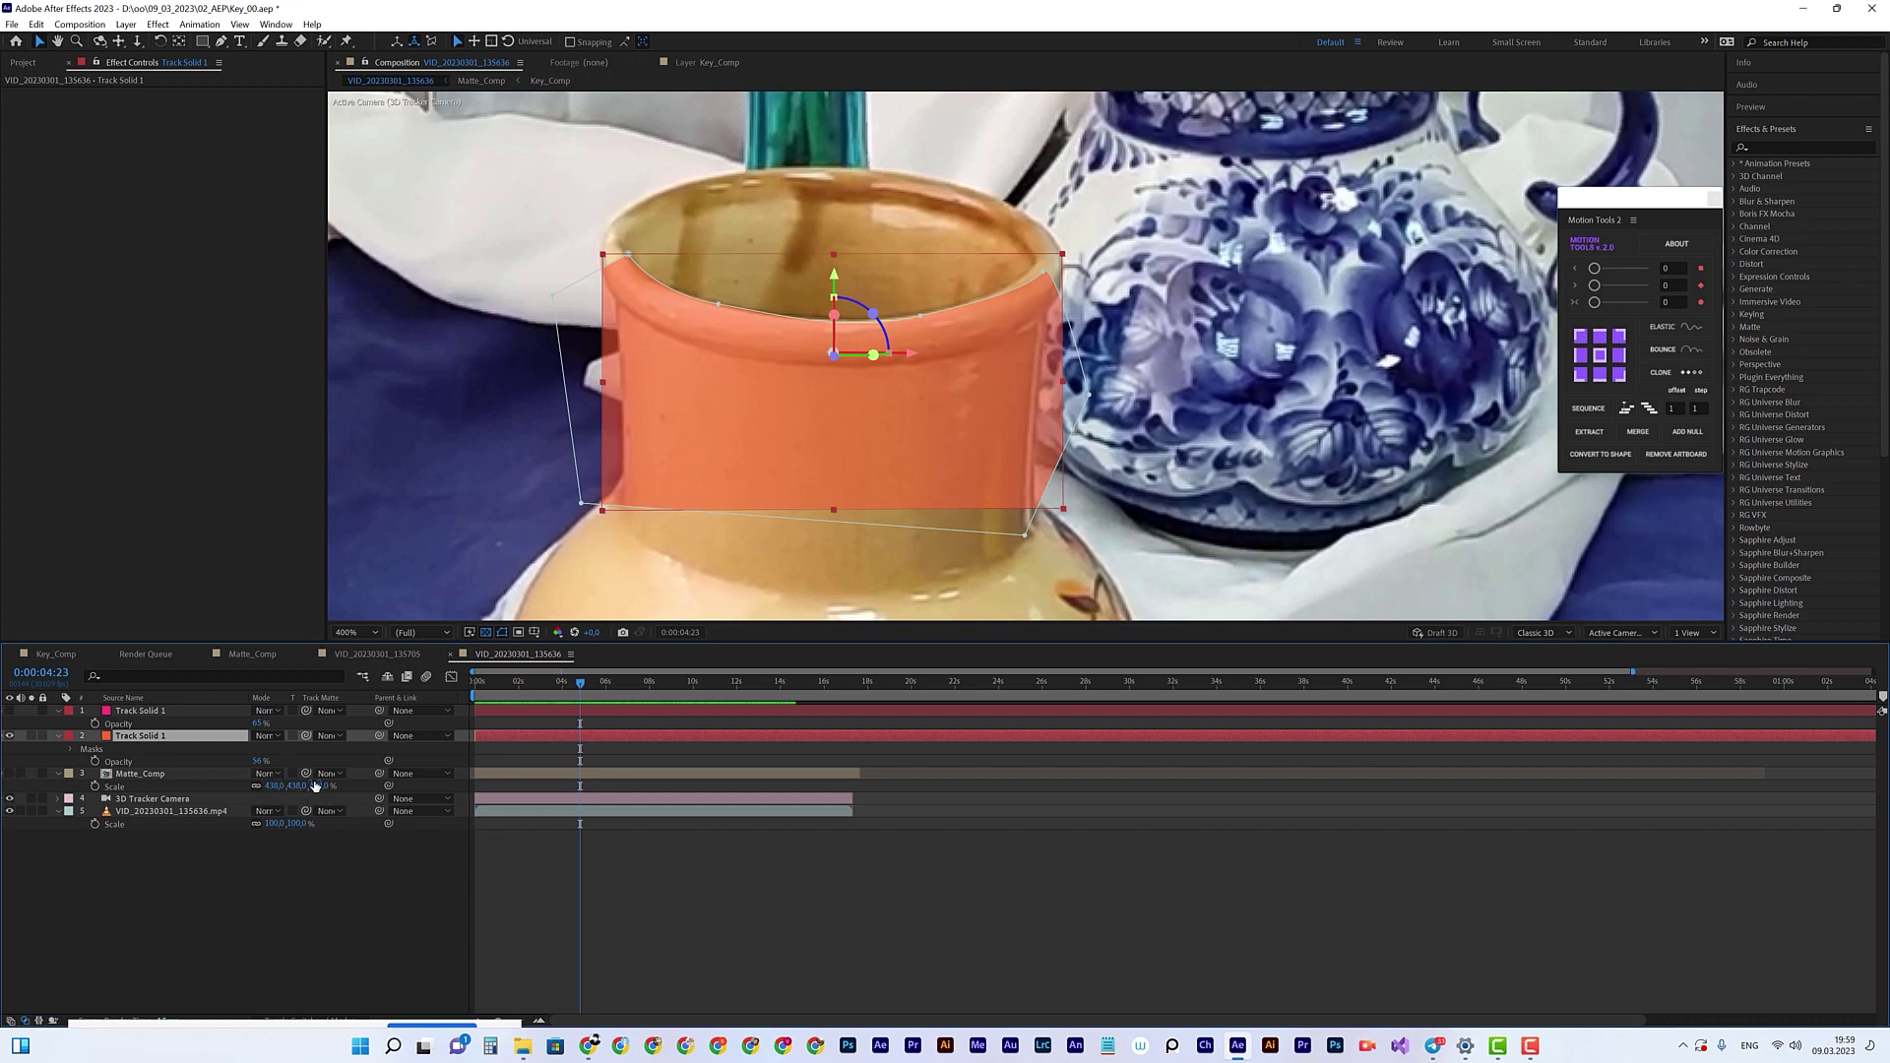
pyautogui.click(268, 774)
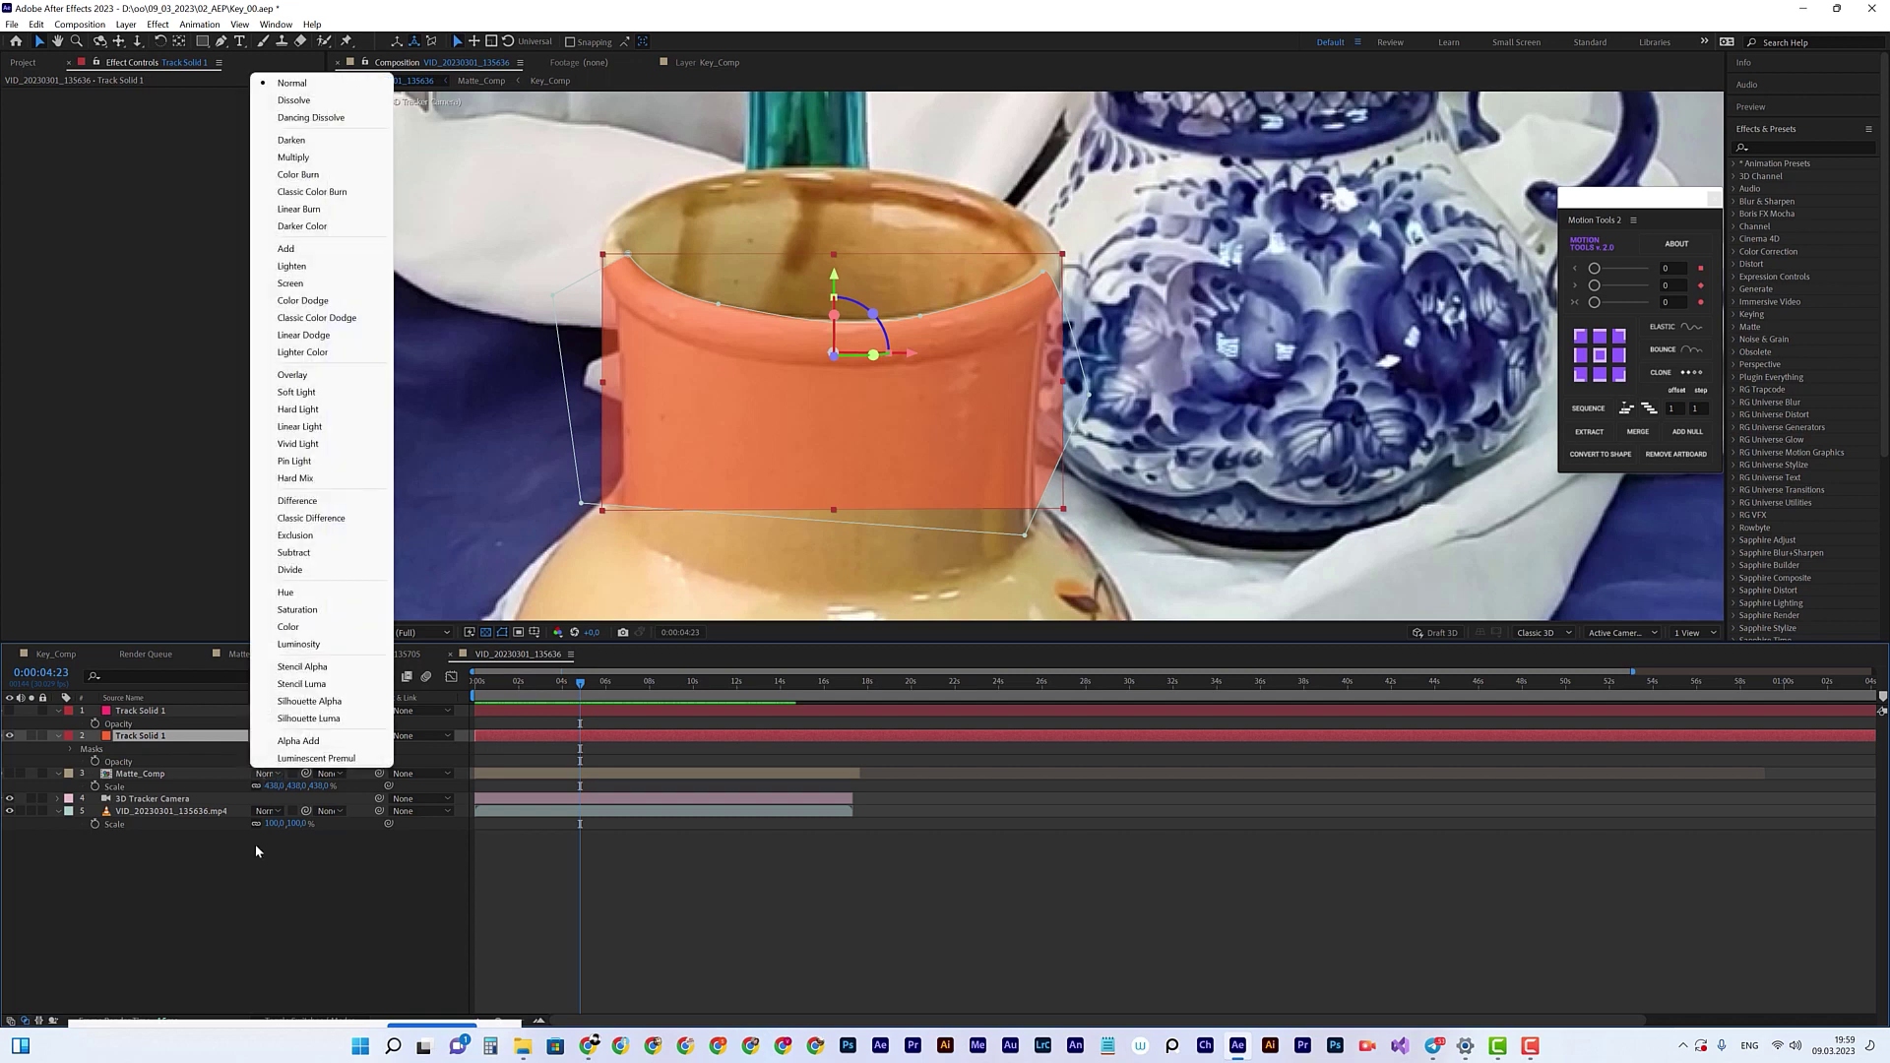
pyautogui.click(258, 903)
pyautogui.click(328, 775)
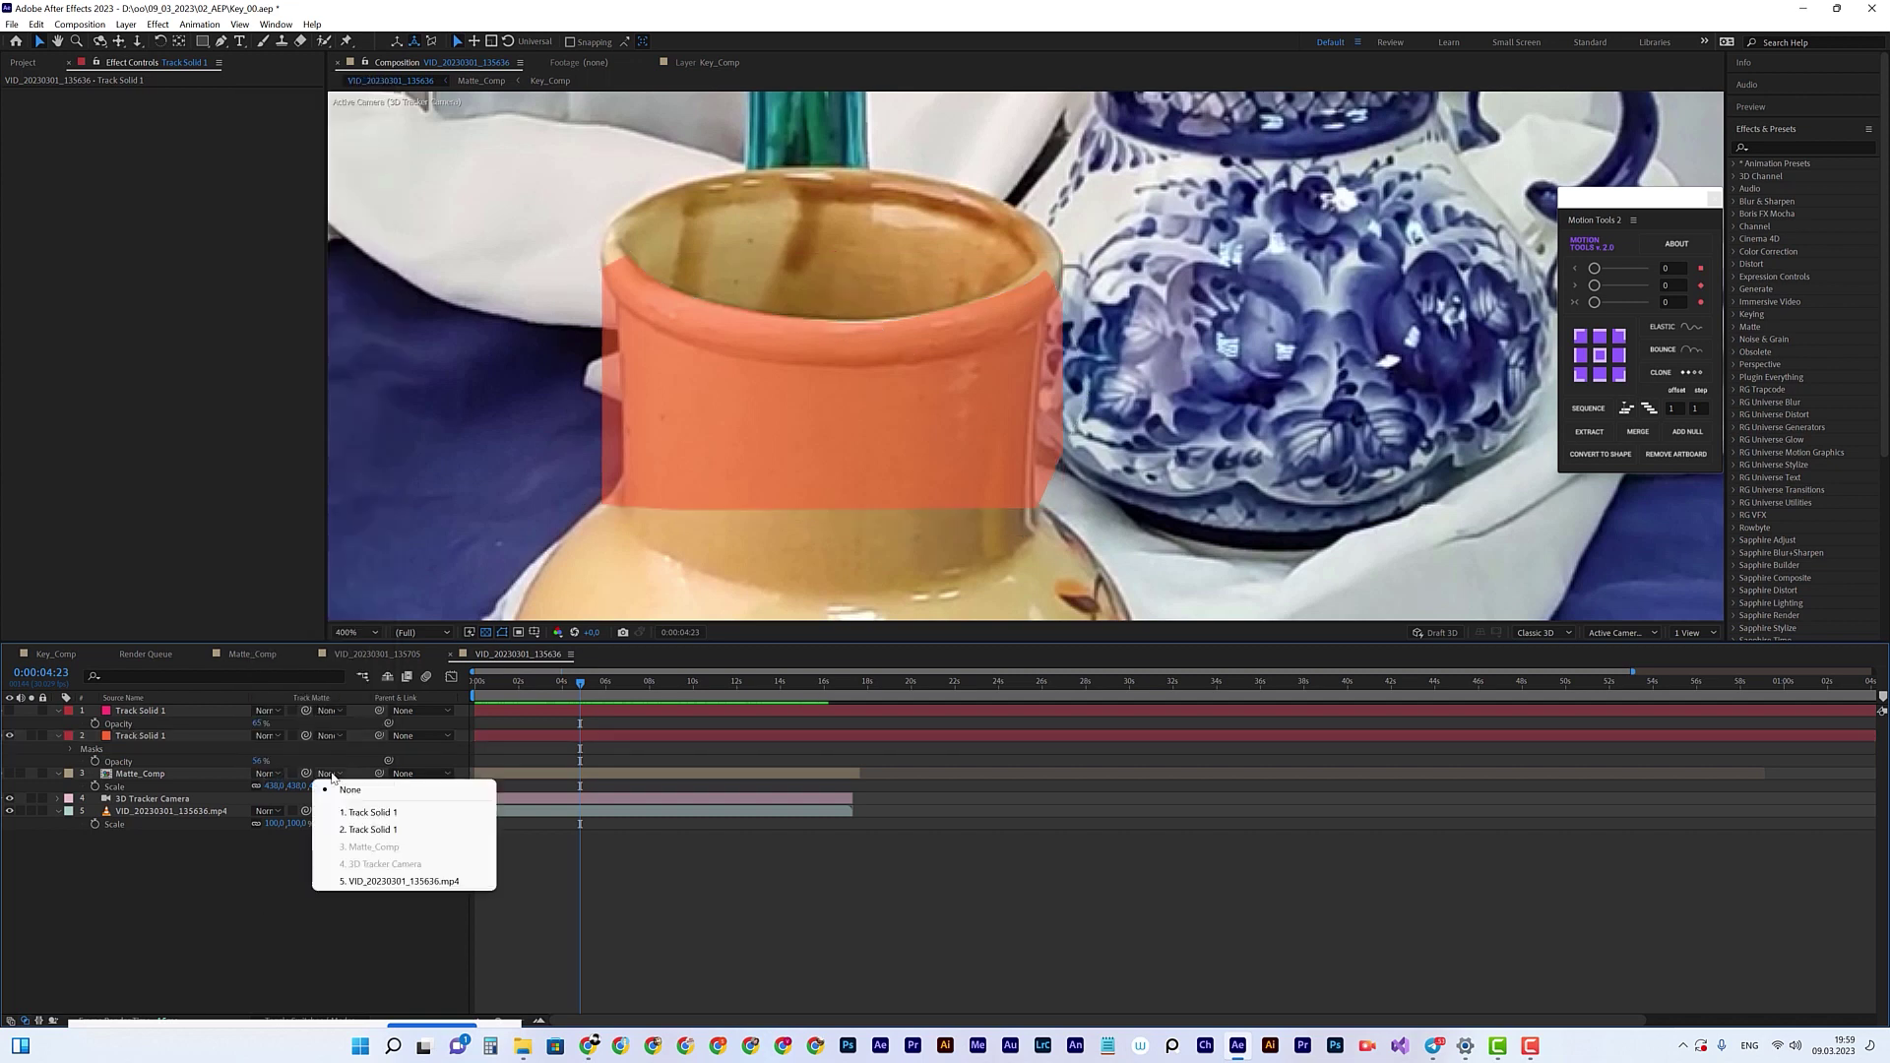
pyautogui.click(226, 906)
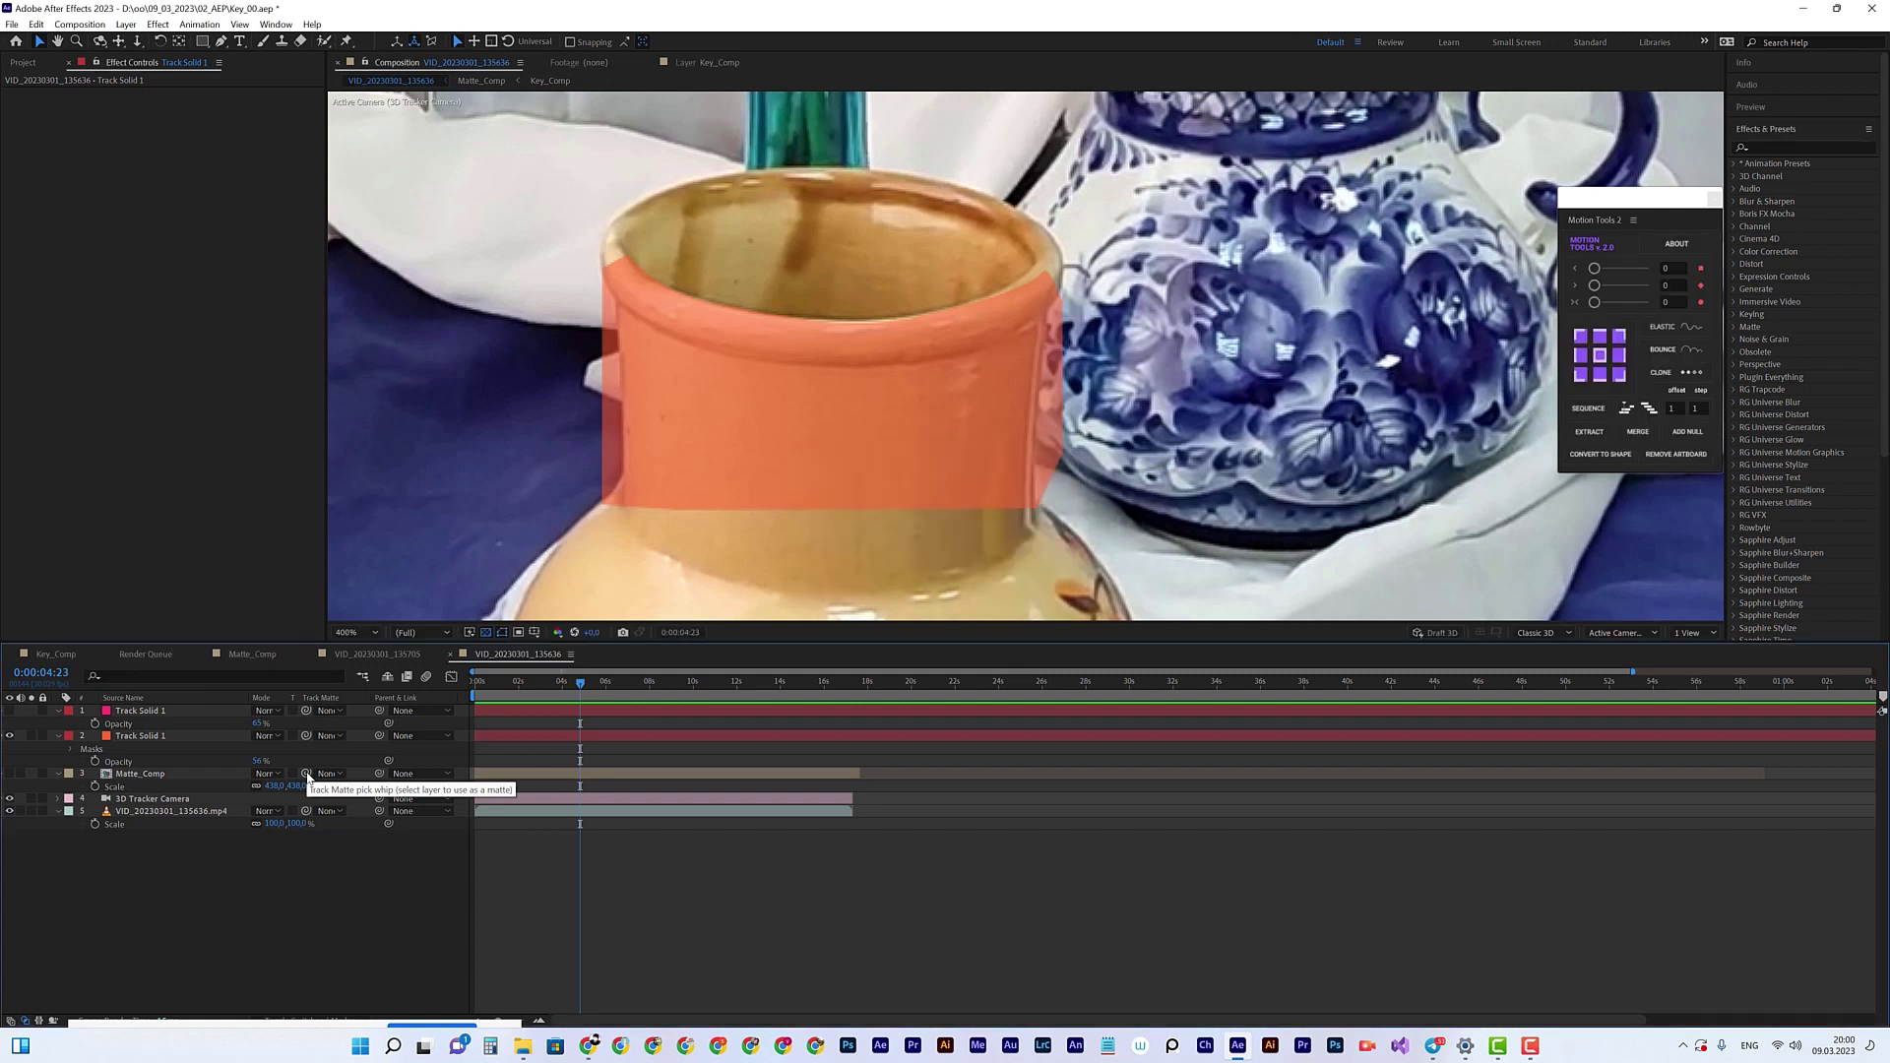
# Step: Assign the masked Track Solid 1 as the track matte of Matte_Comp and make Matte_Comp visible
pyautogui.moveTo(307, 773); pyautogui.dragTo(128, 738)
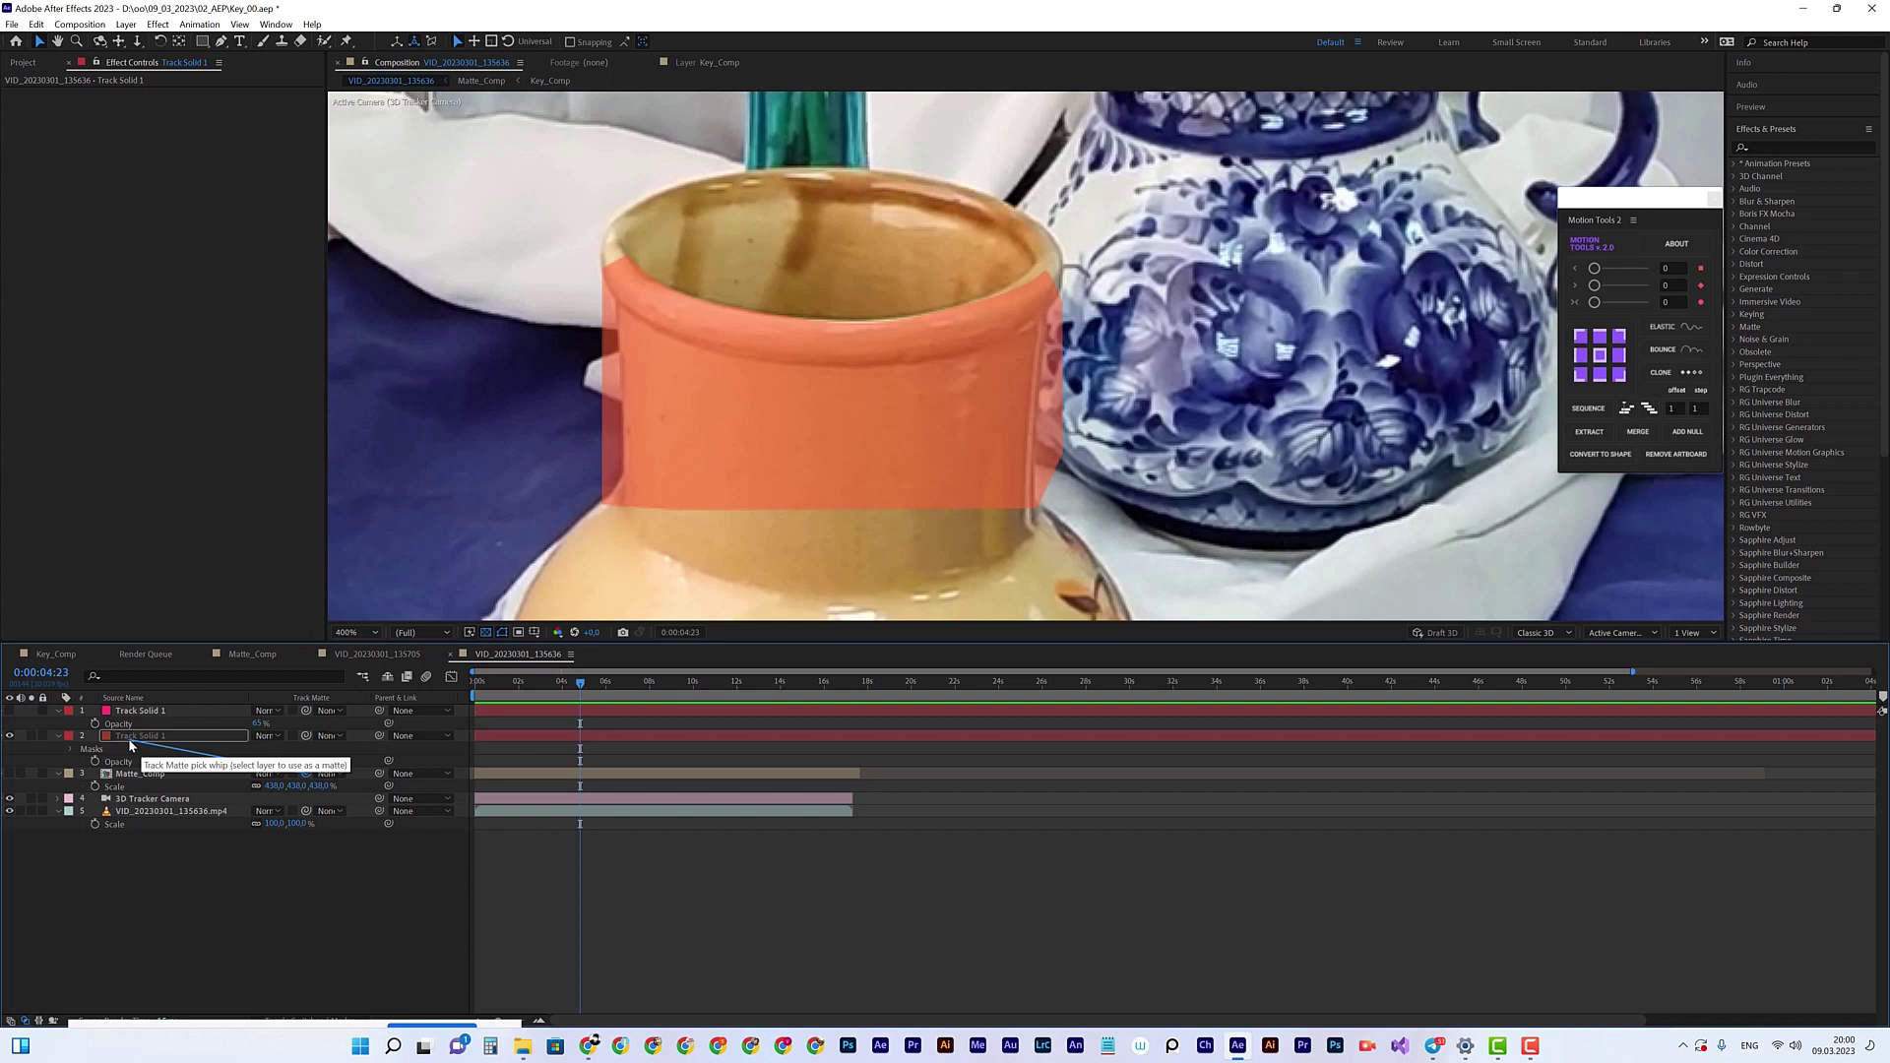
pyautogui.moveTo(128, 738); pyautogui.dragTo(128, 738)
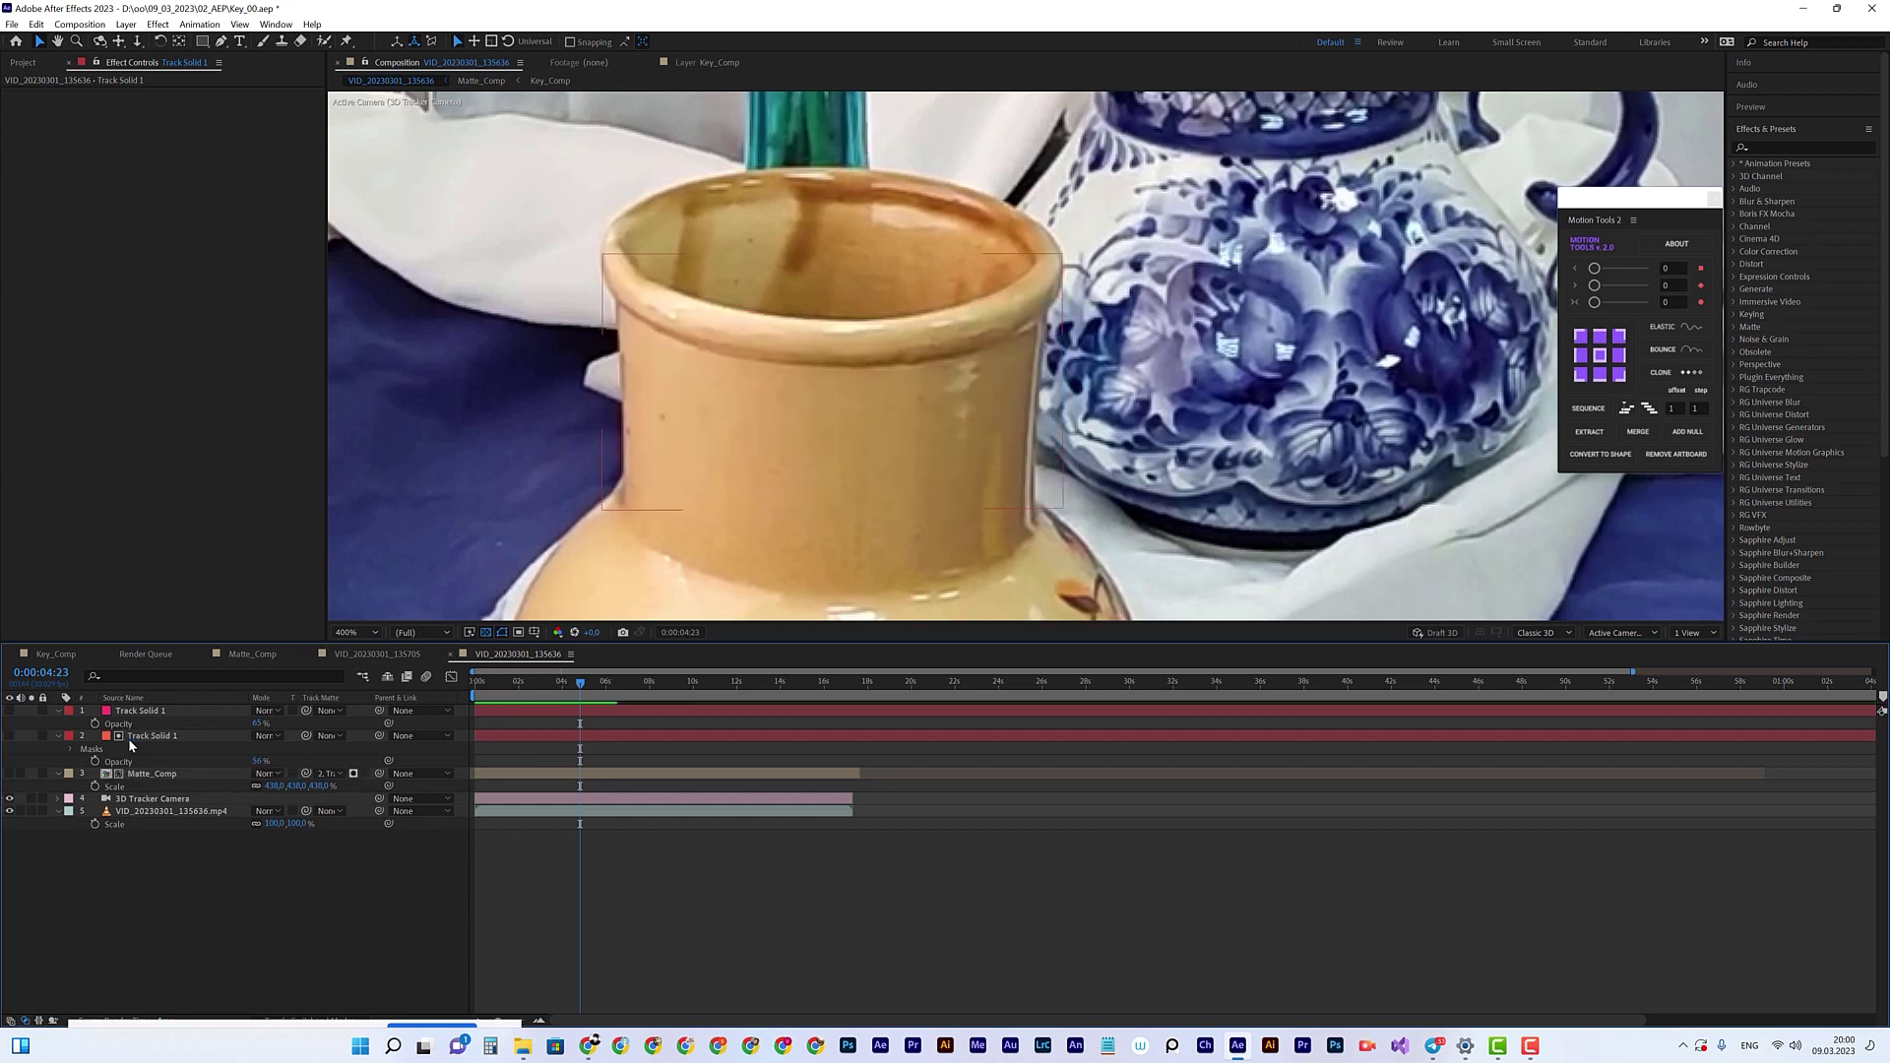
pyautogui.click(9, 774)
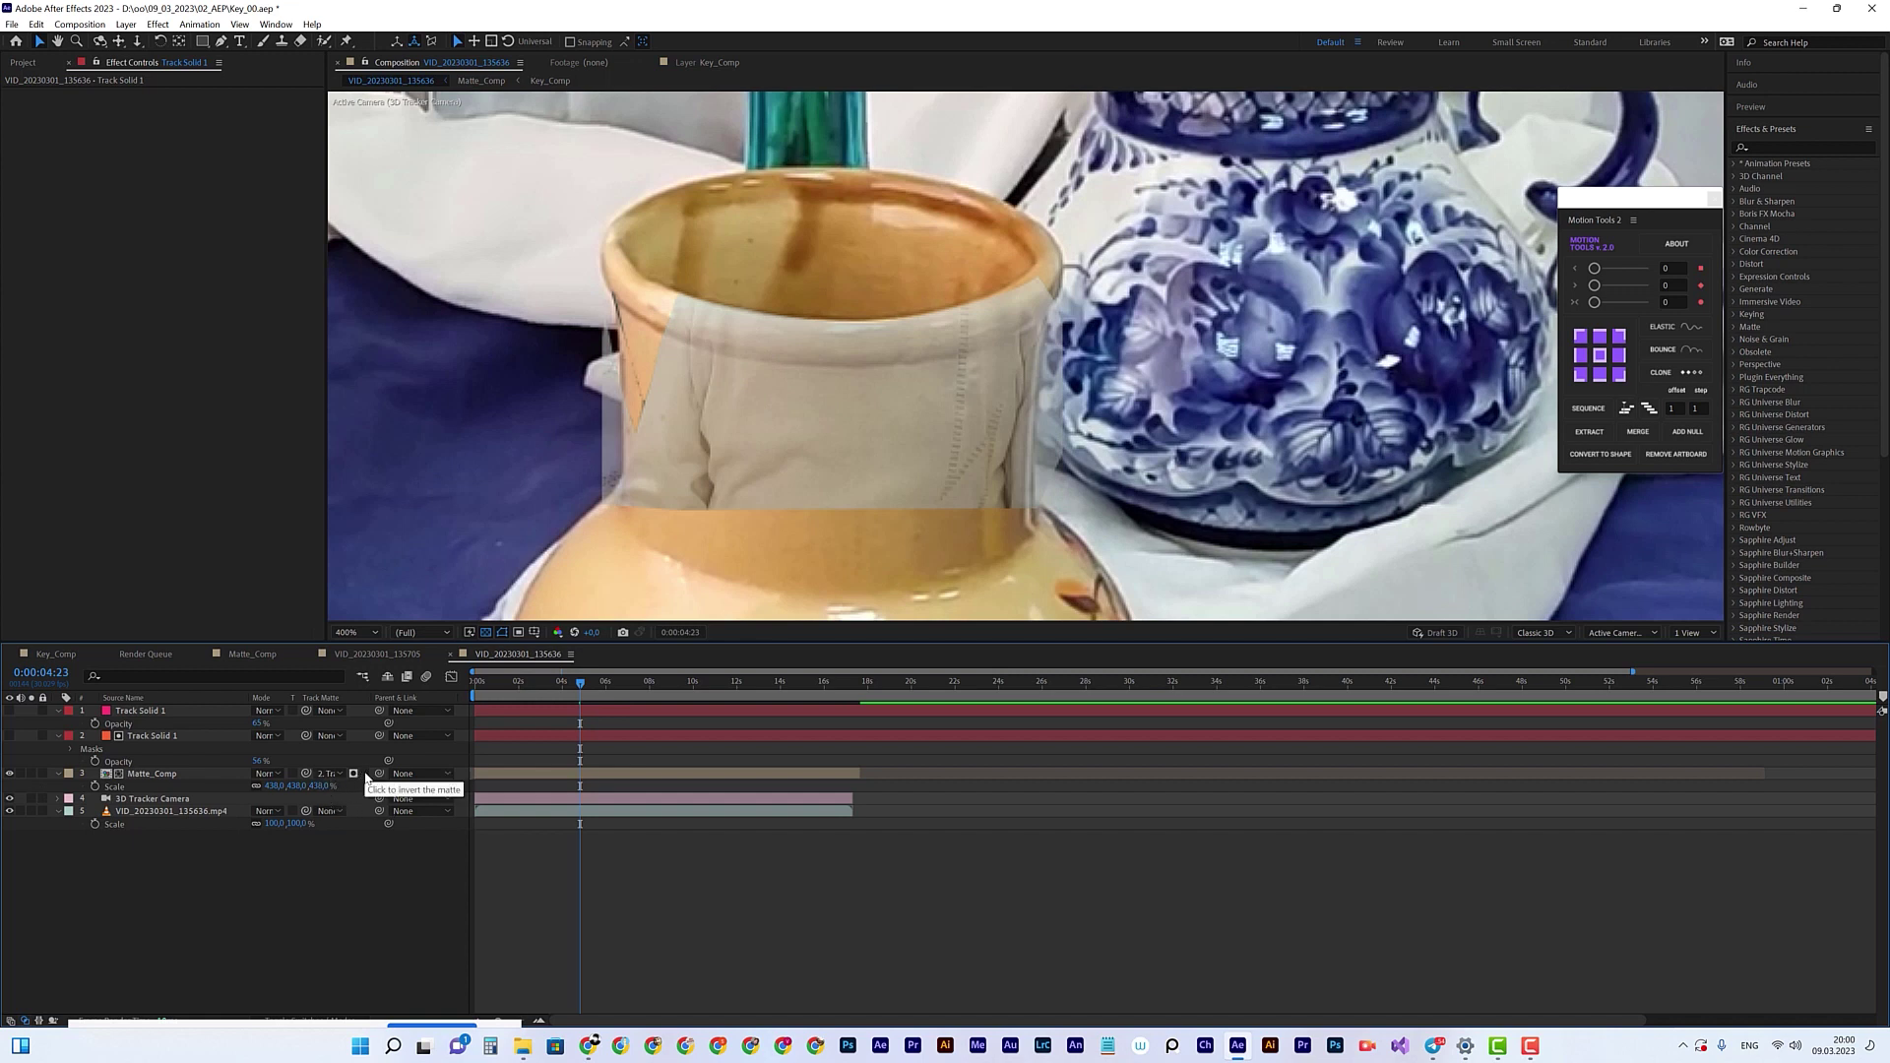
# Step: Invert Matte_Comp's track matte and set the opacity of the matte's Track Solid 1 to 100%
pyautogui.click(364, 774)
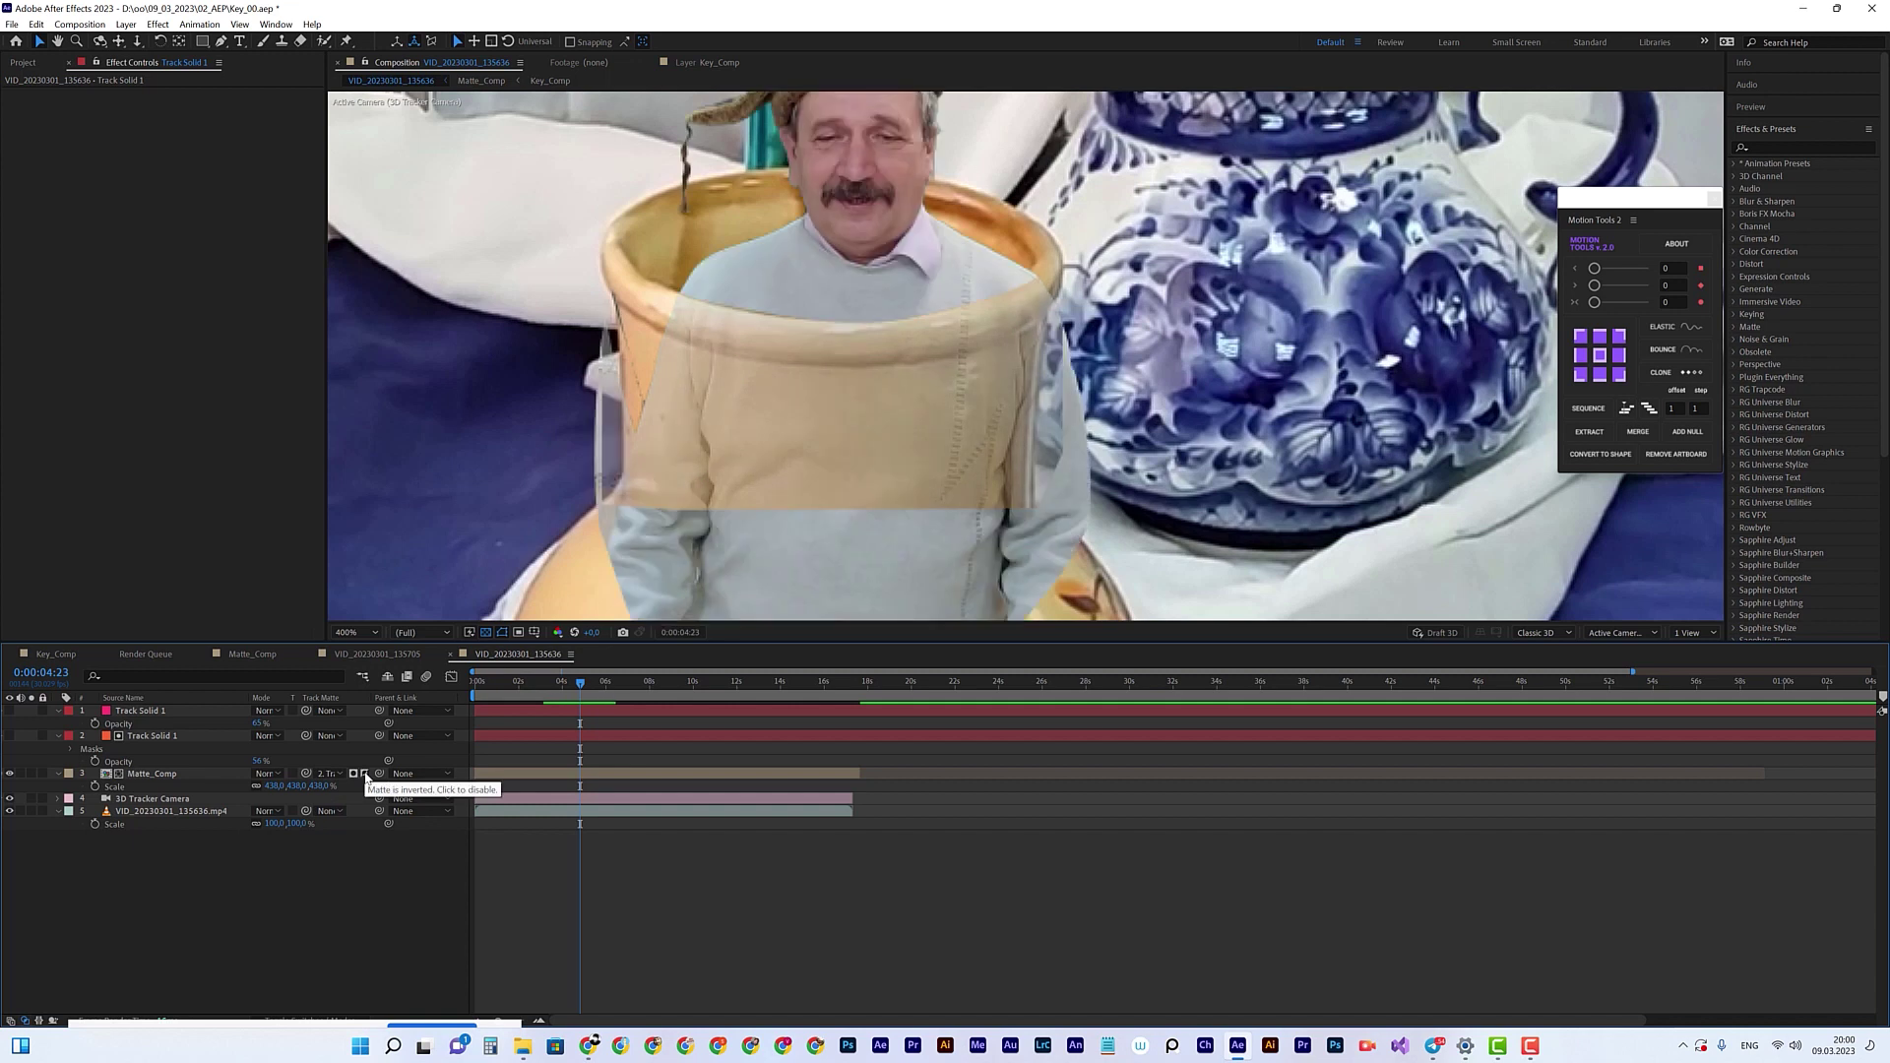
pyautogui.moveTo(258, 761); pyautogui.dragTo(462, 760)
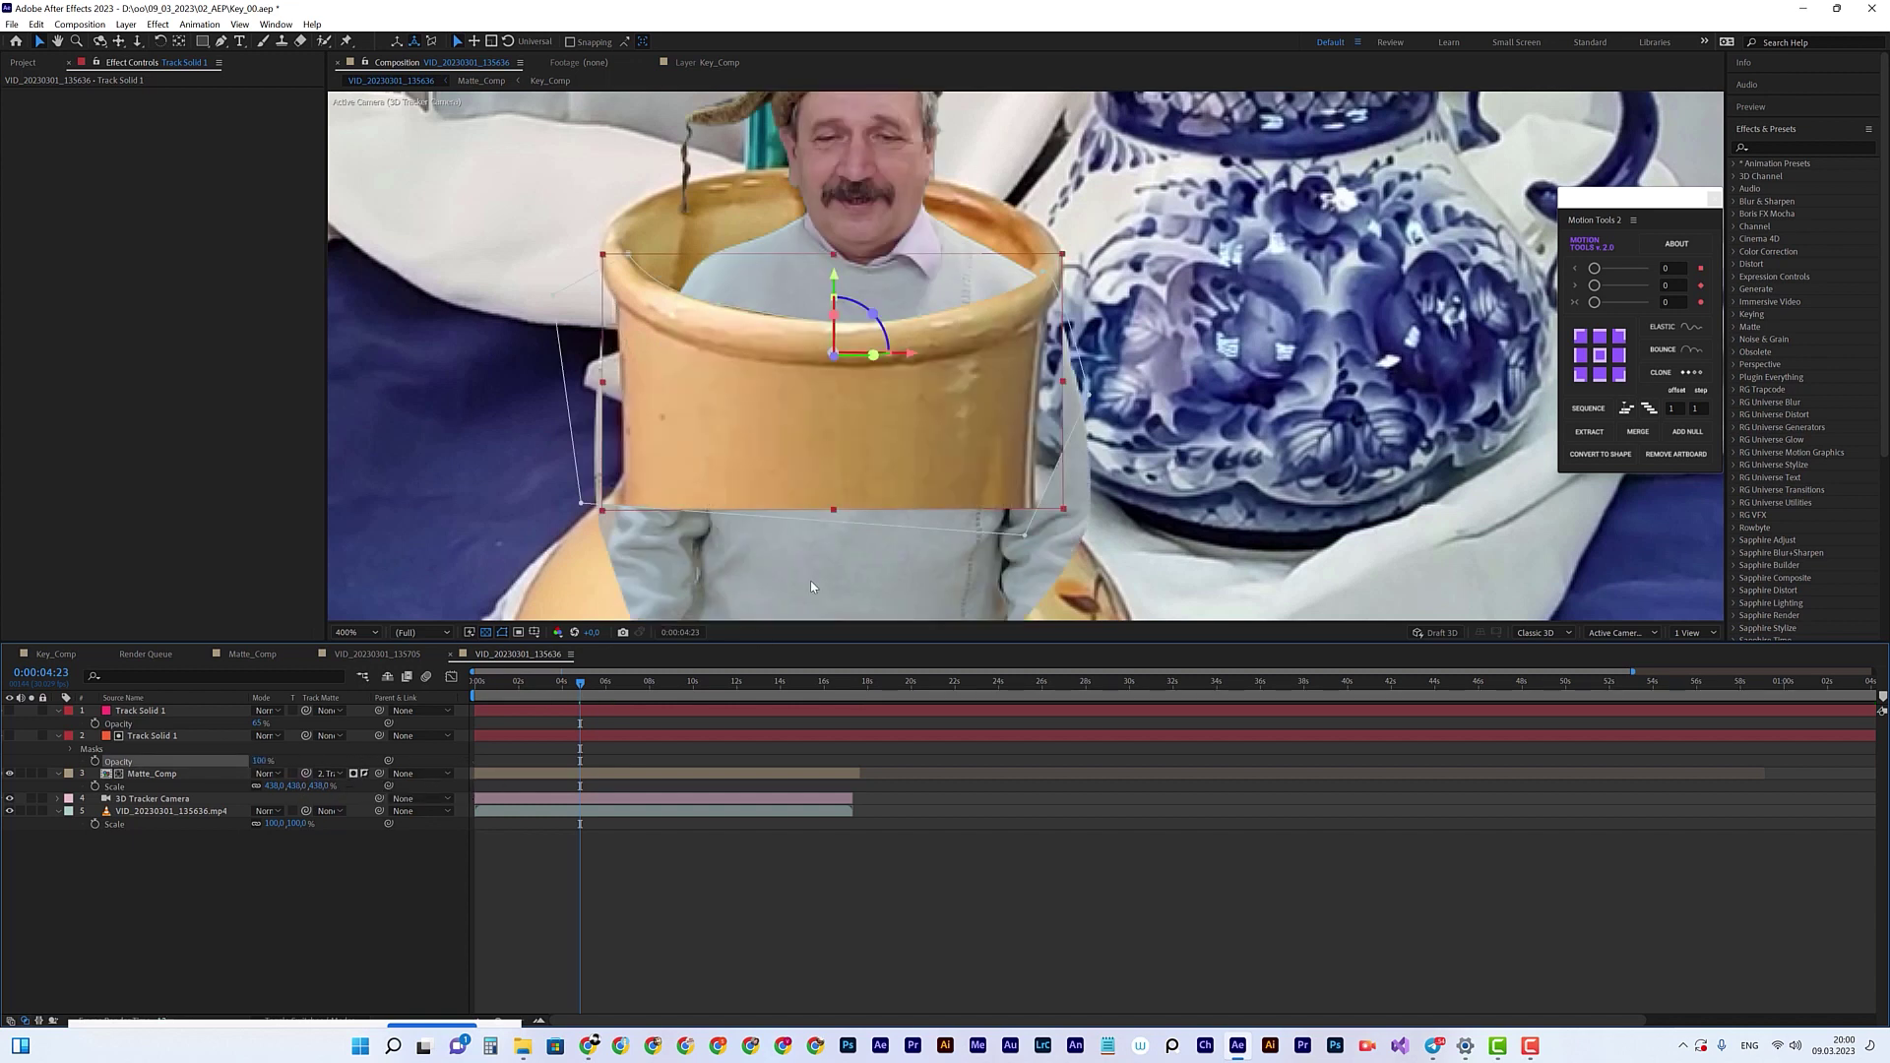
pyautogui.scroll(-2, 1065, 397)
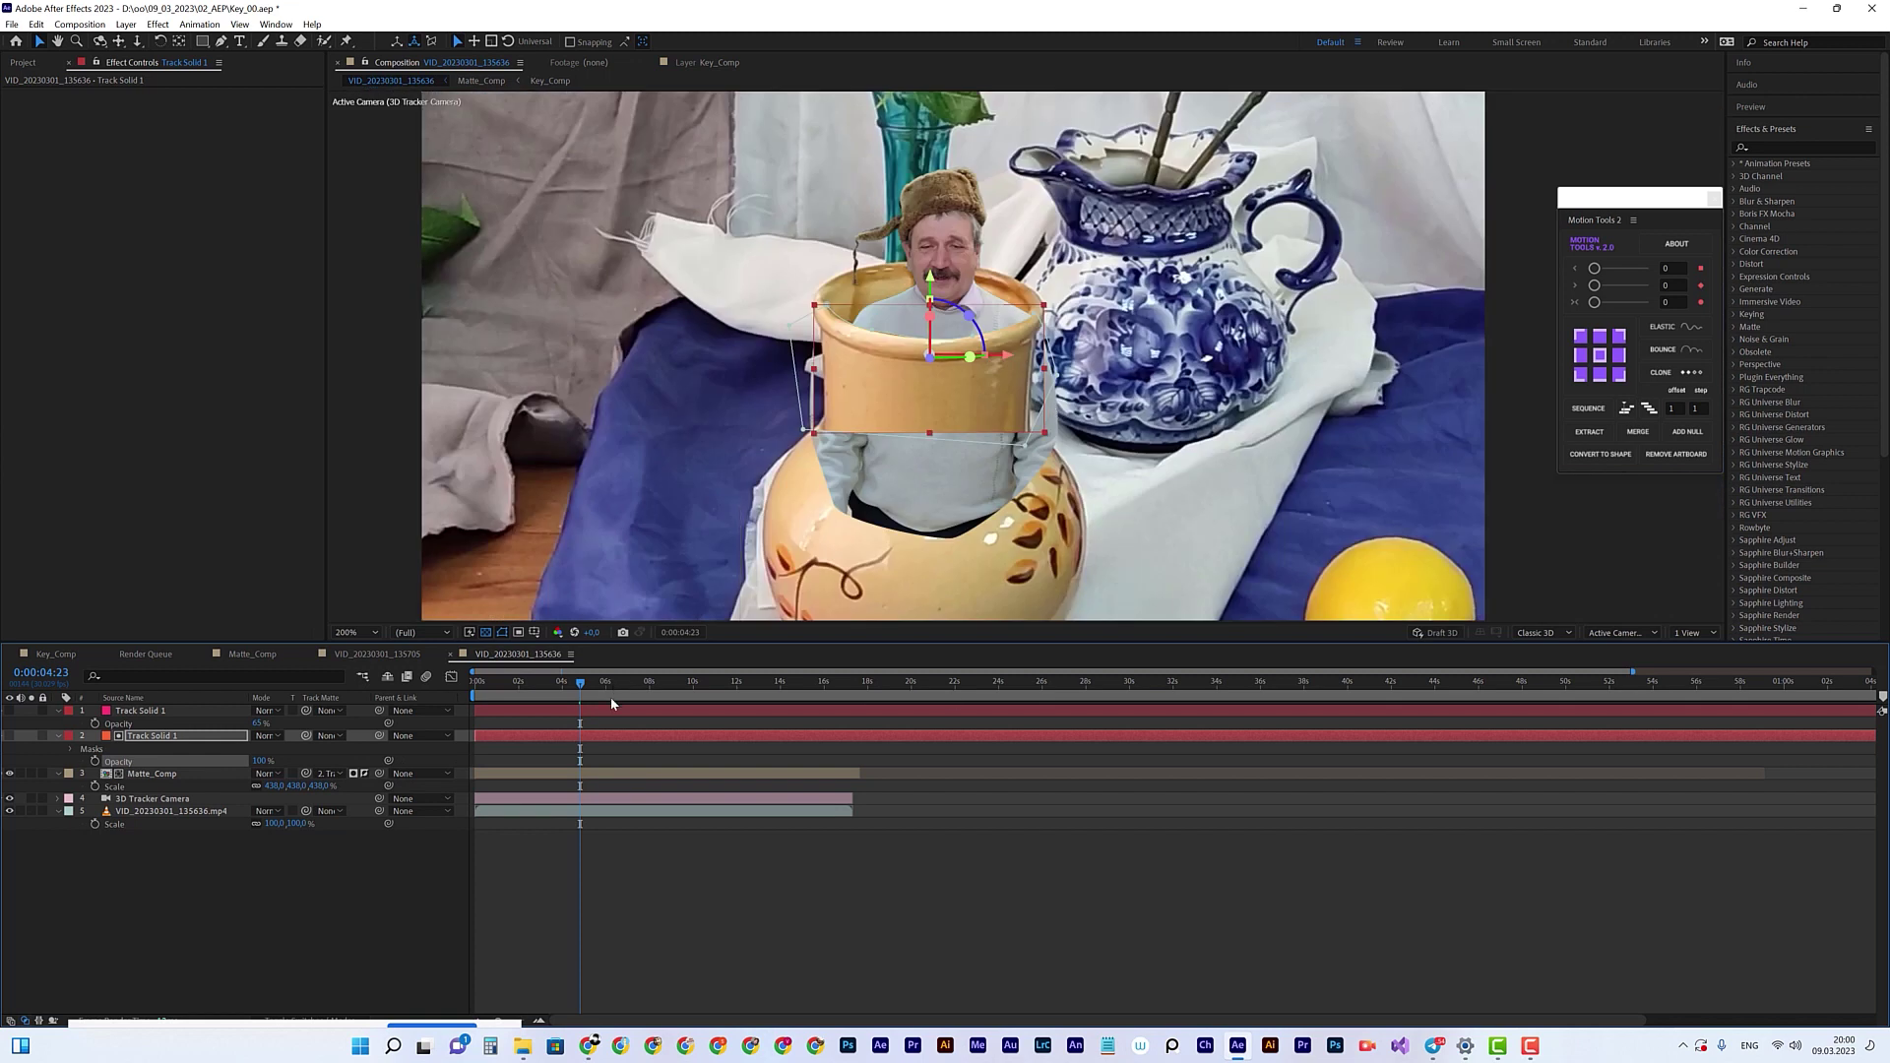
# Step: At 0:00:02:13, draw a closed seven-point Pen mask on Matte_Comp around the man's body parts still showing over the jug
pyautogui.moveTo(581, 686); pyautogui.dragTo(528, 689)
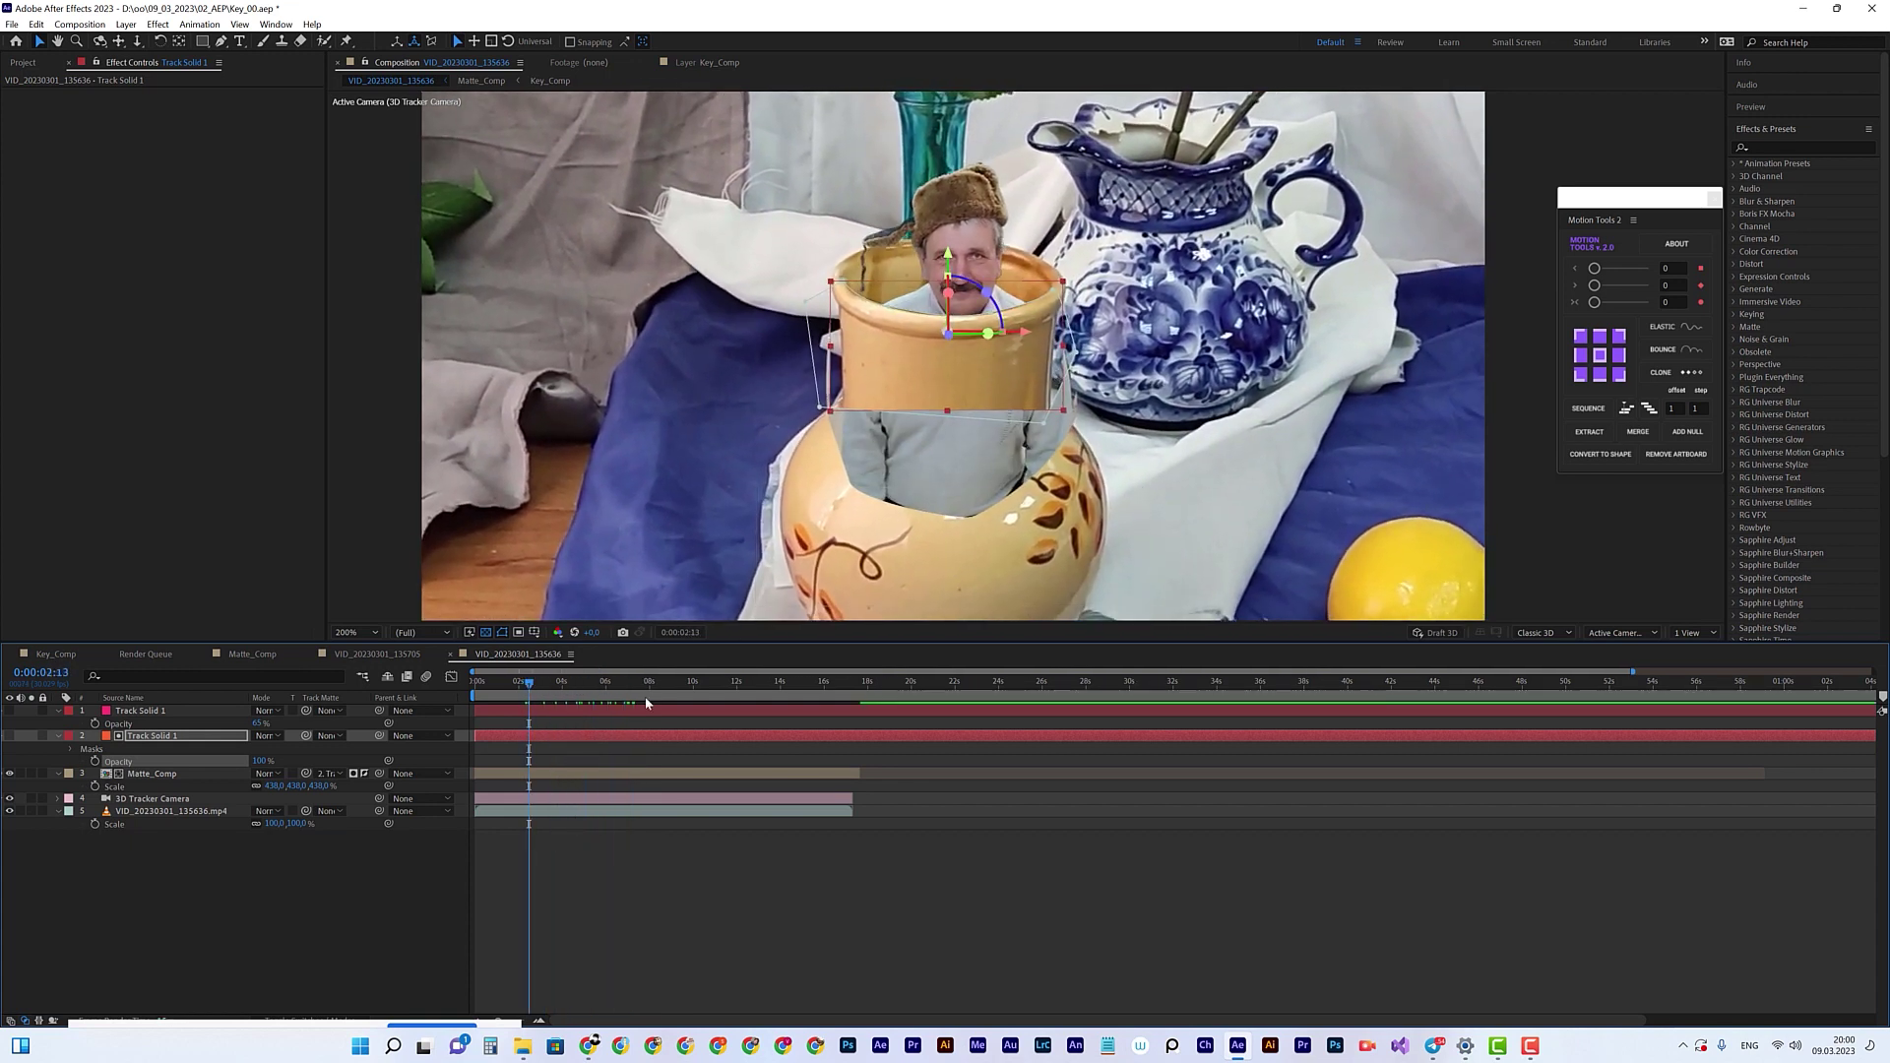
pyautogui.click(591, 773)
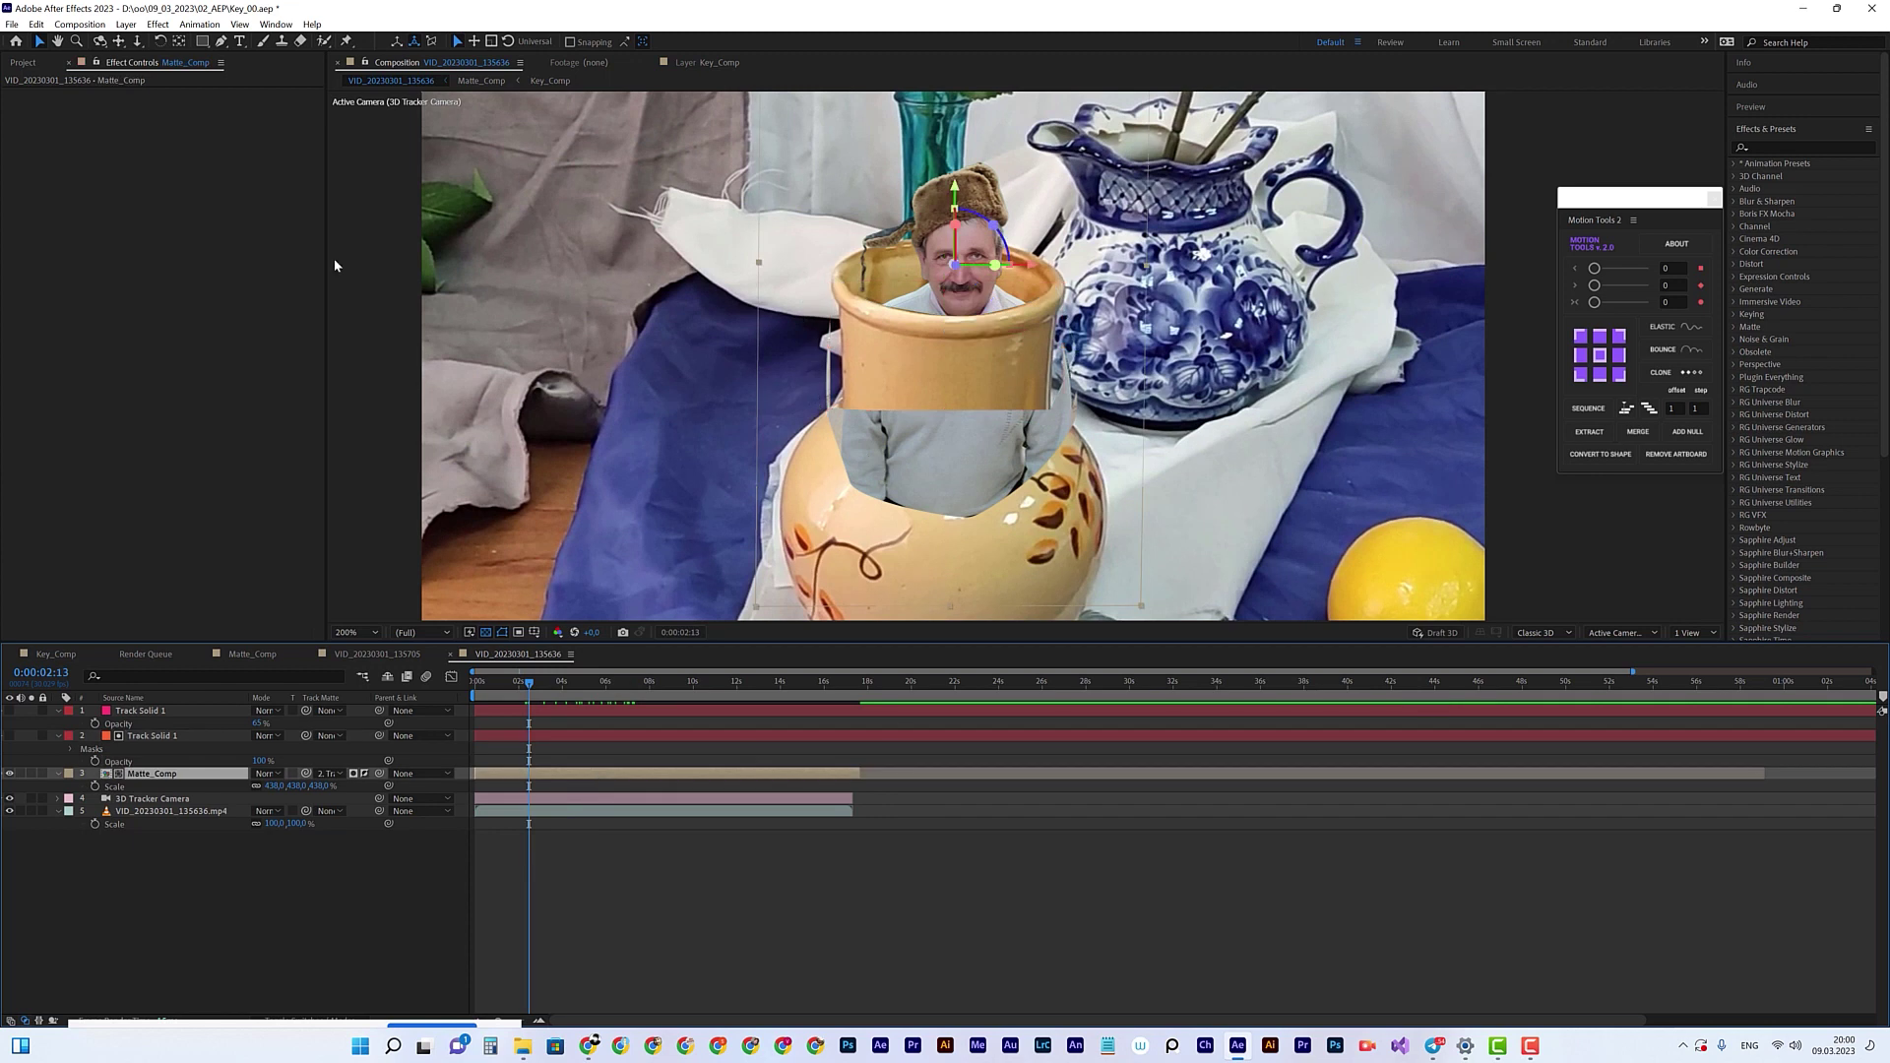
pyautogui.click(221, 41)
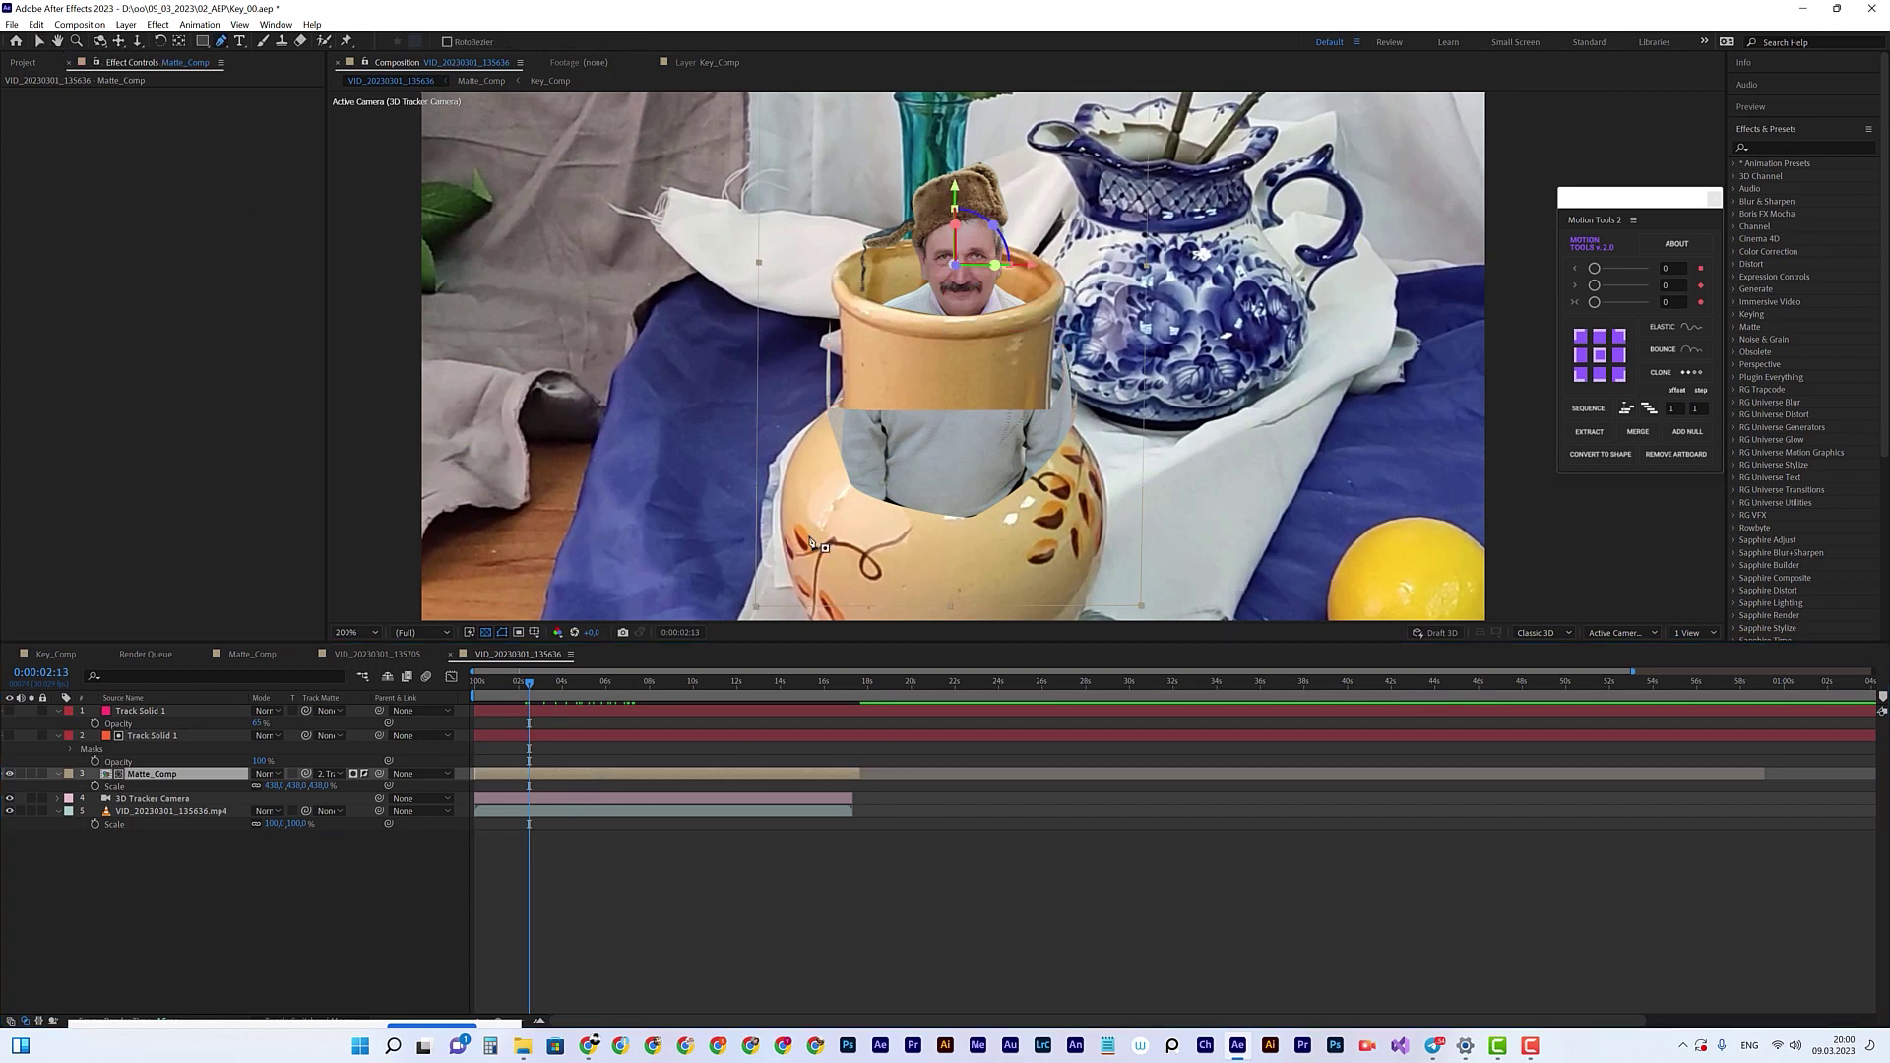
pyautogui.click(787, 297)
pyautogui.click(883, 344)
pyautogui.click(1080, 342)
pyautogui.click(1144, 411)
pyautogui.click(1074, 530)
pyautogui.click(921, 549)
pyautogui.click(777, 460)
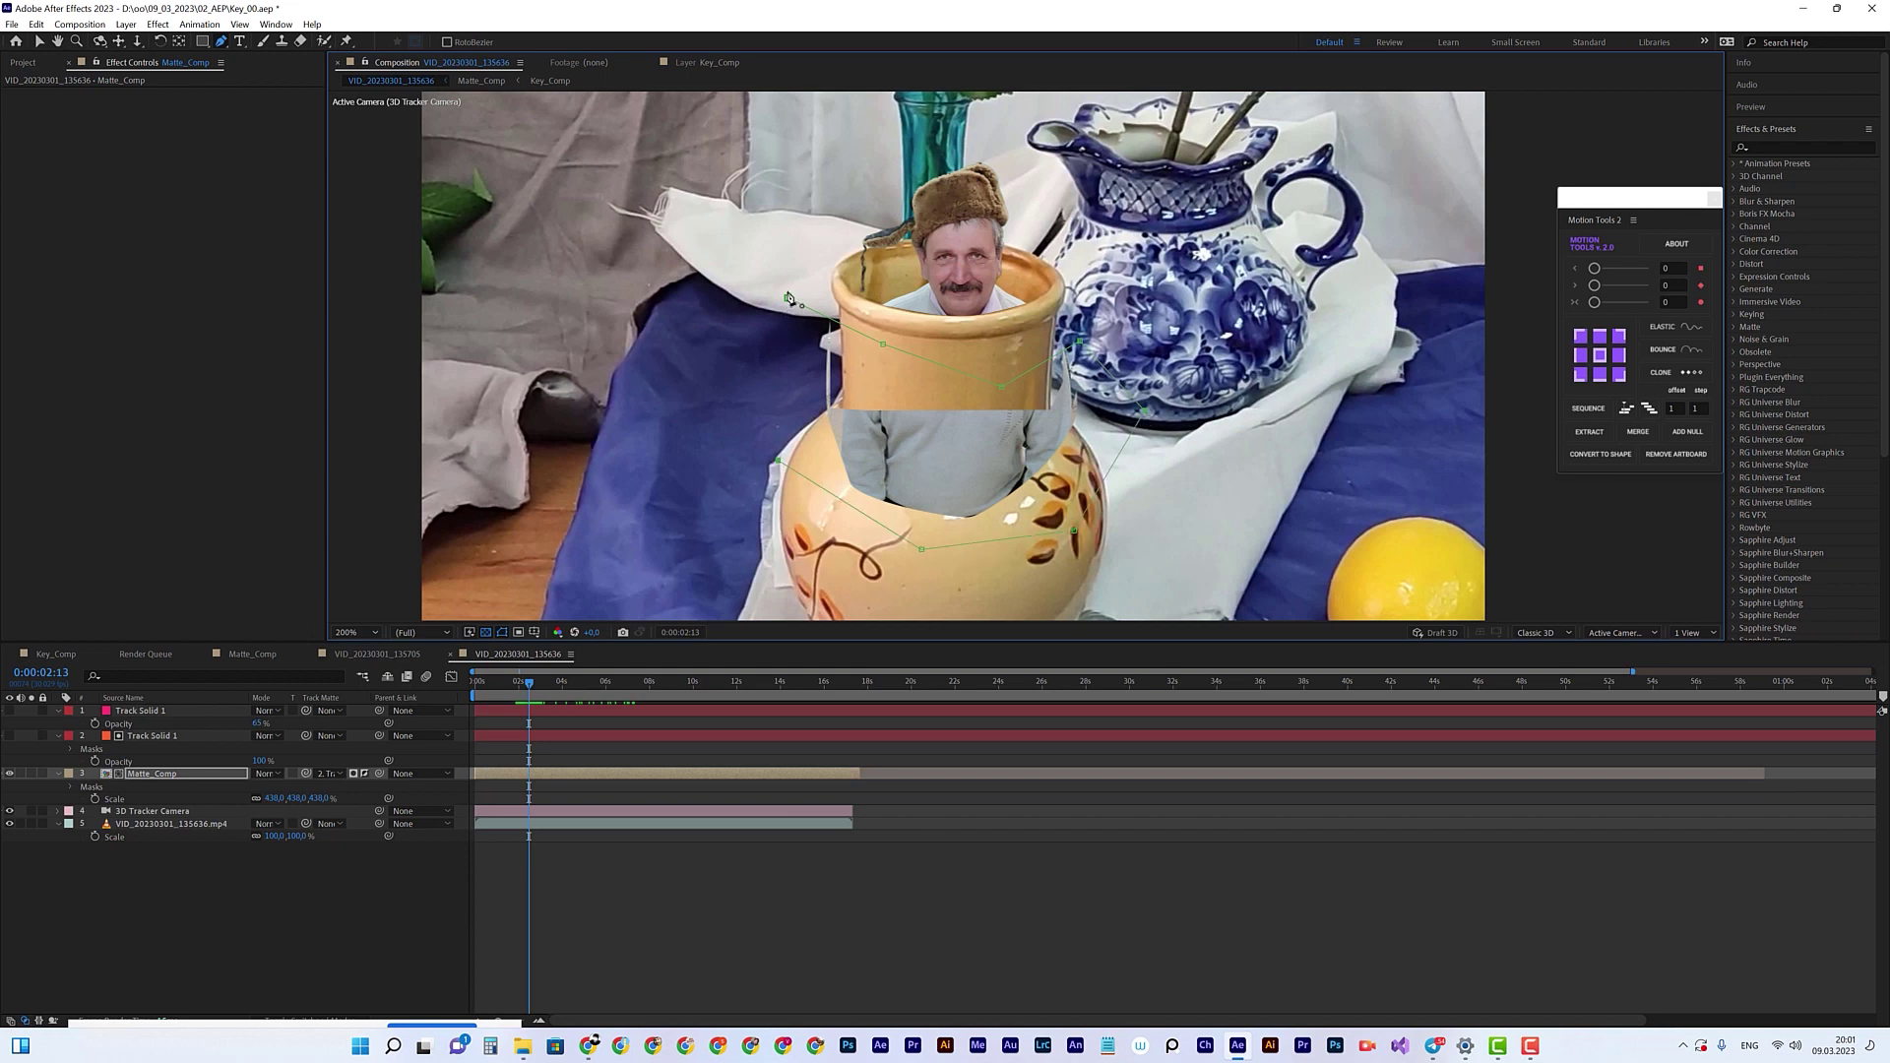
pyautogui.click(788, 298)
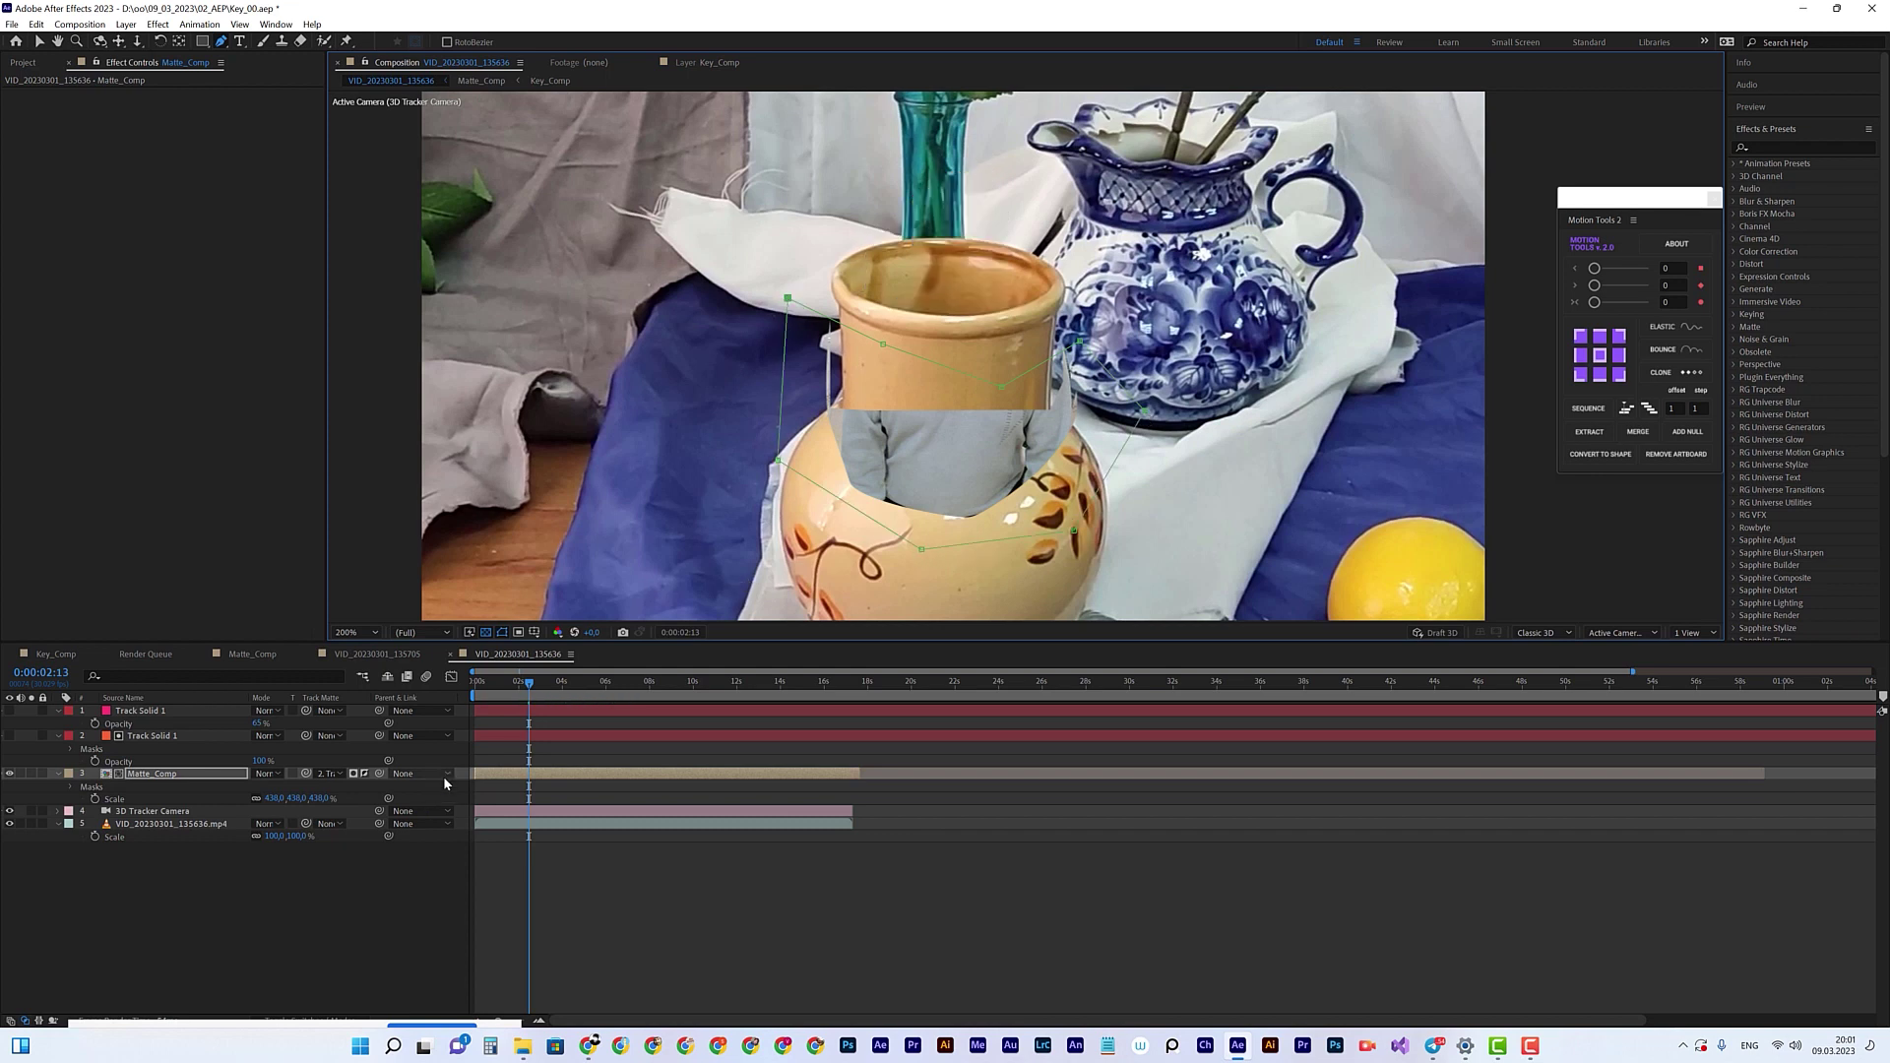
# Step: Reveal Mask 1 of Matte_Comp and invert it so the enclosed body area is cut away
pyautogui.press('F2')
pyautogui.click(58, 774)
pyautogui.click(57, 774)
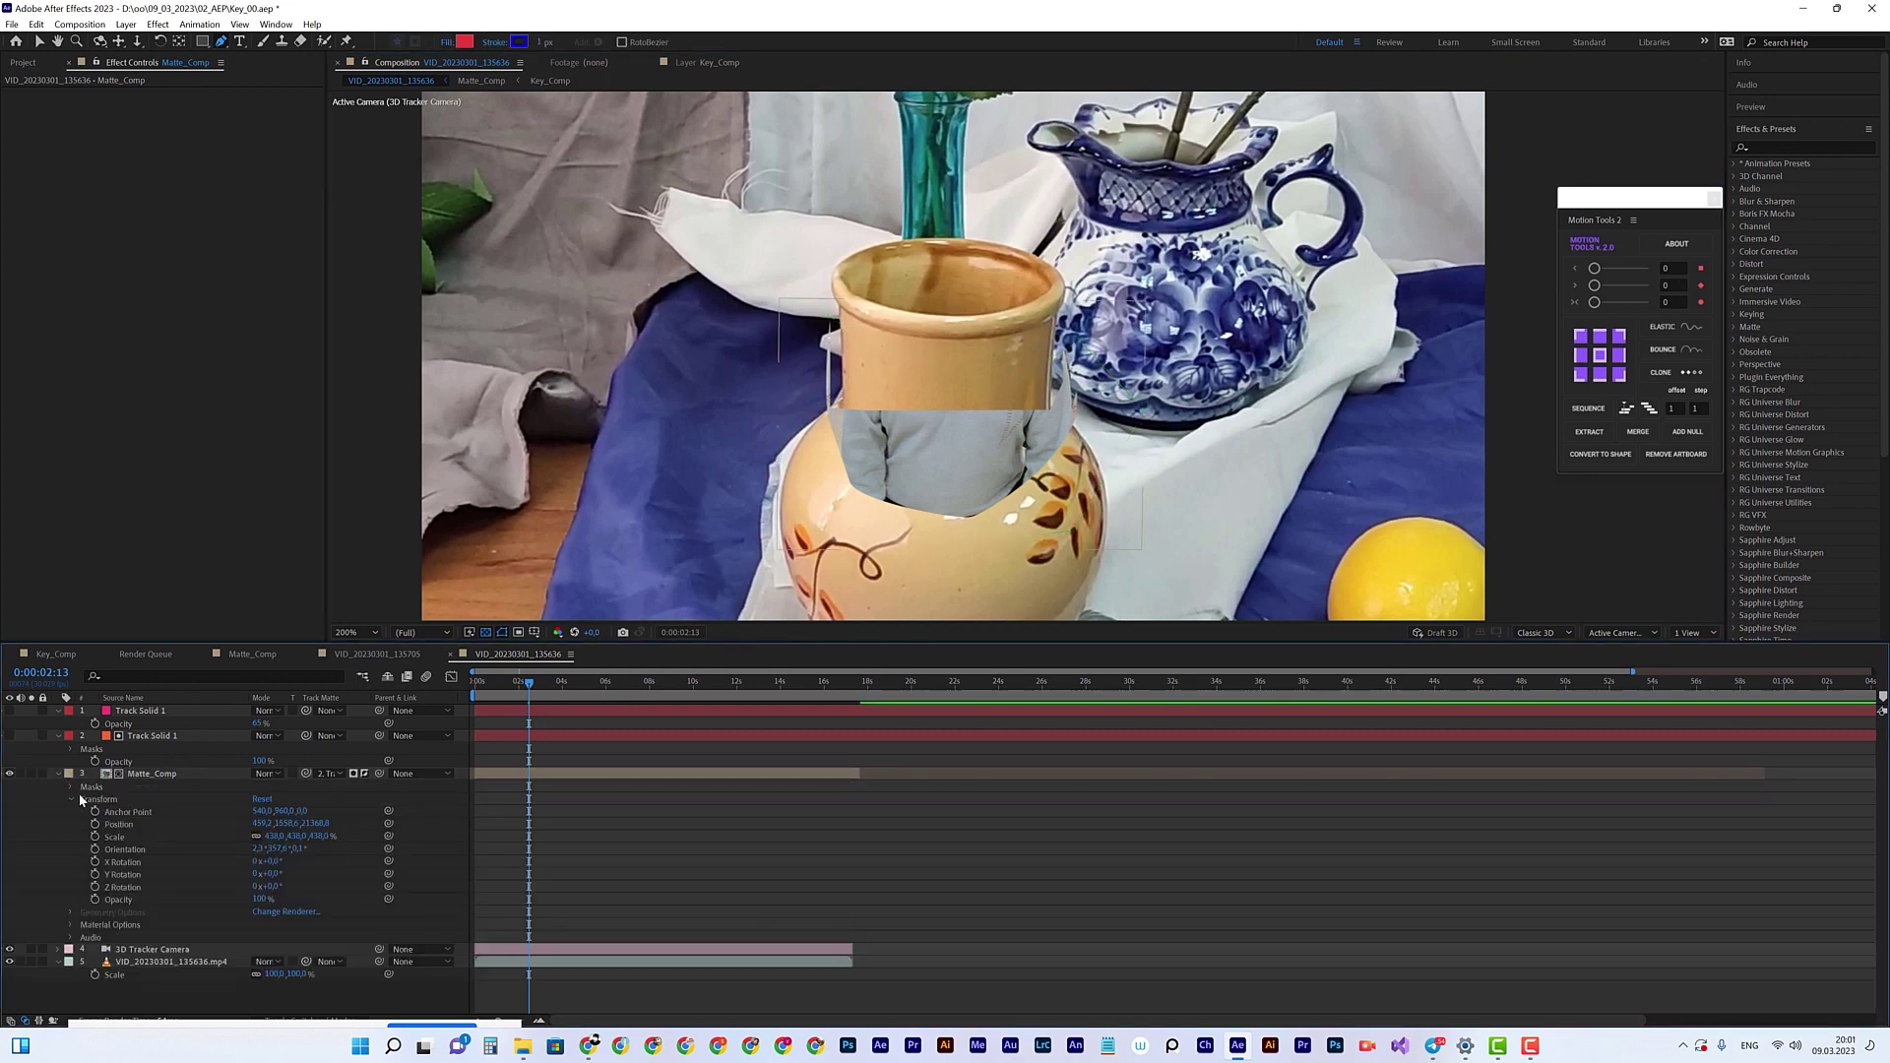
pyautogui.click(71, 788)
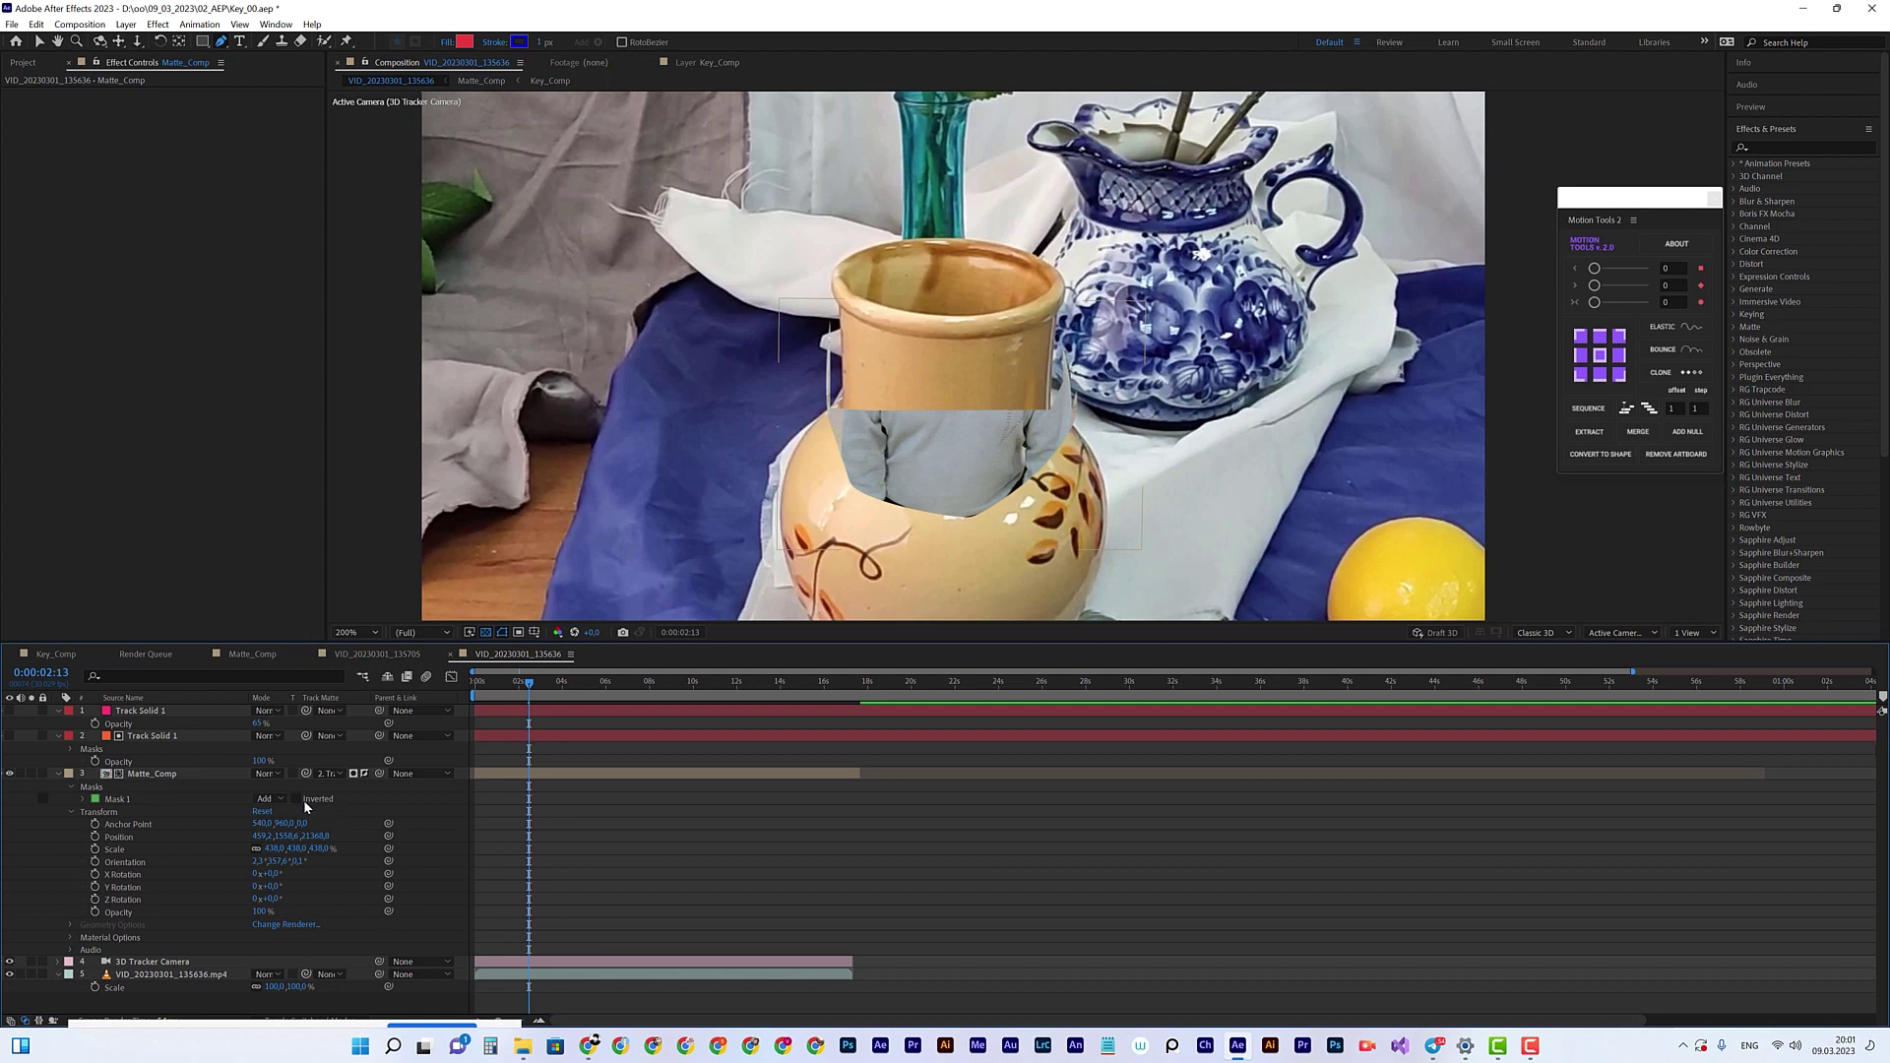
pyautogui.click(294, 798)
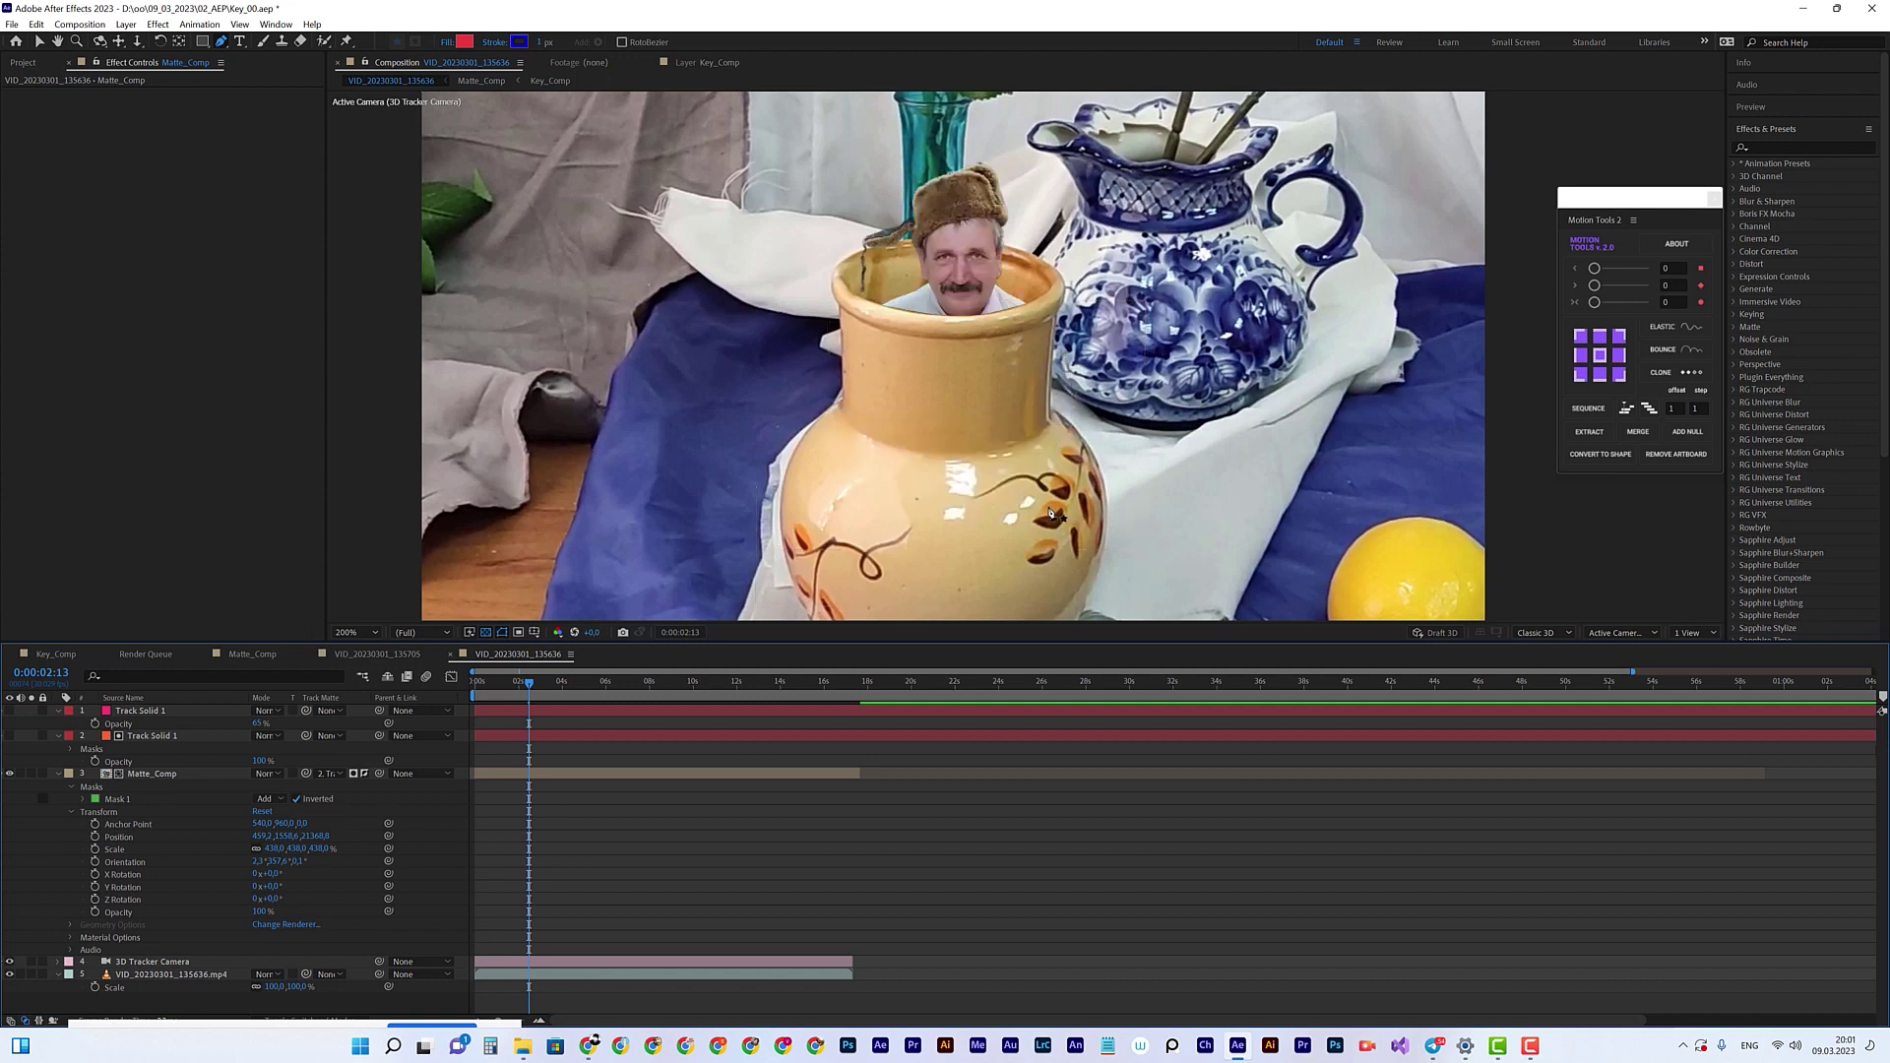
pyautogui.scroll(-2, 1051, 513)
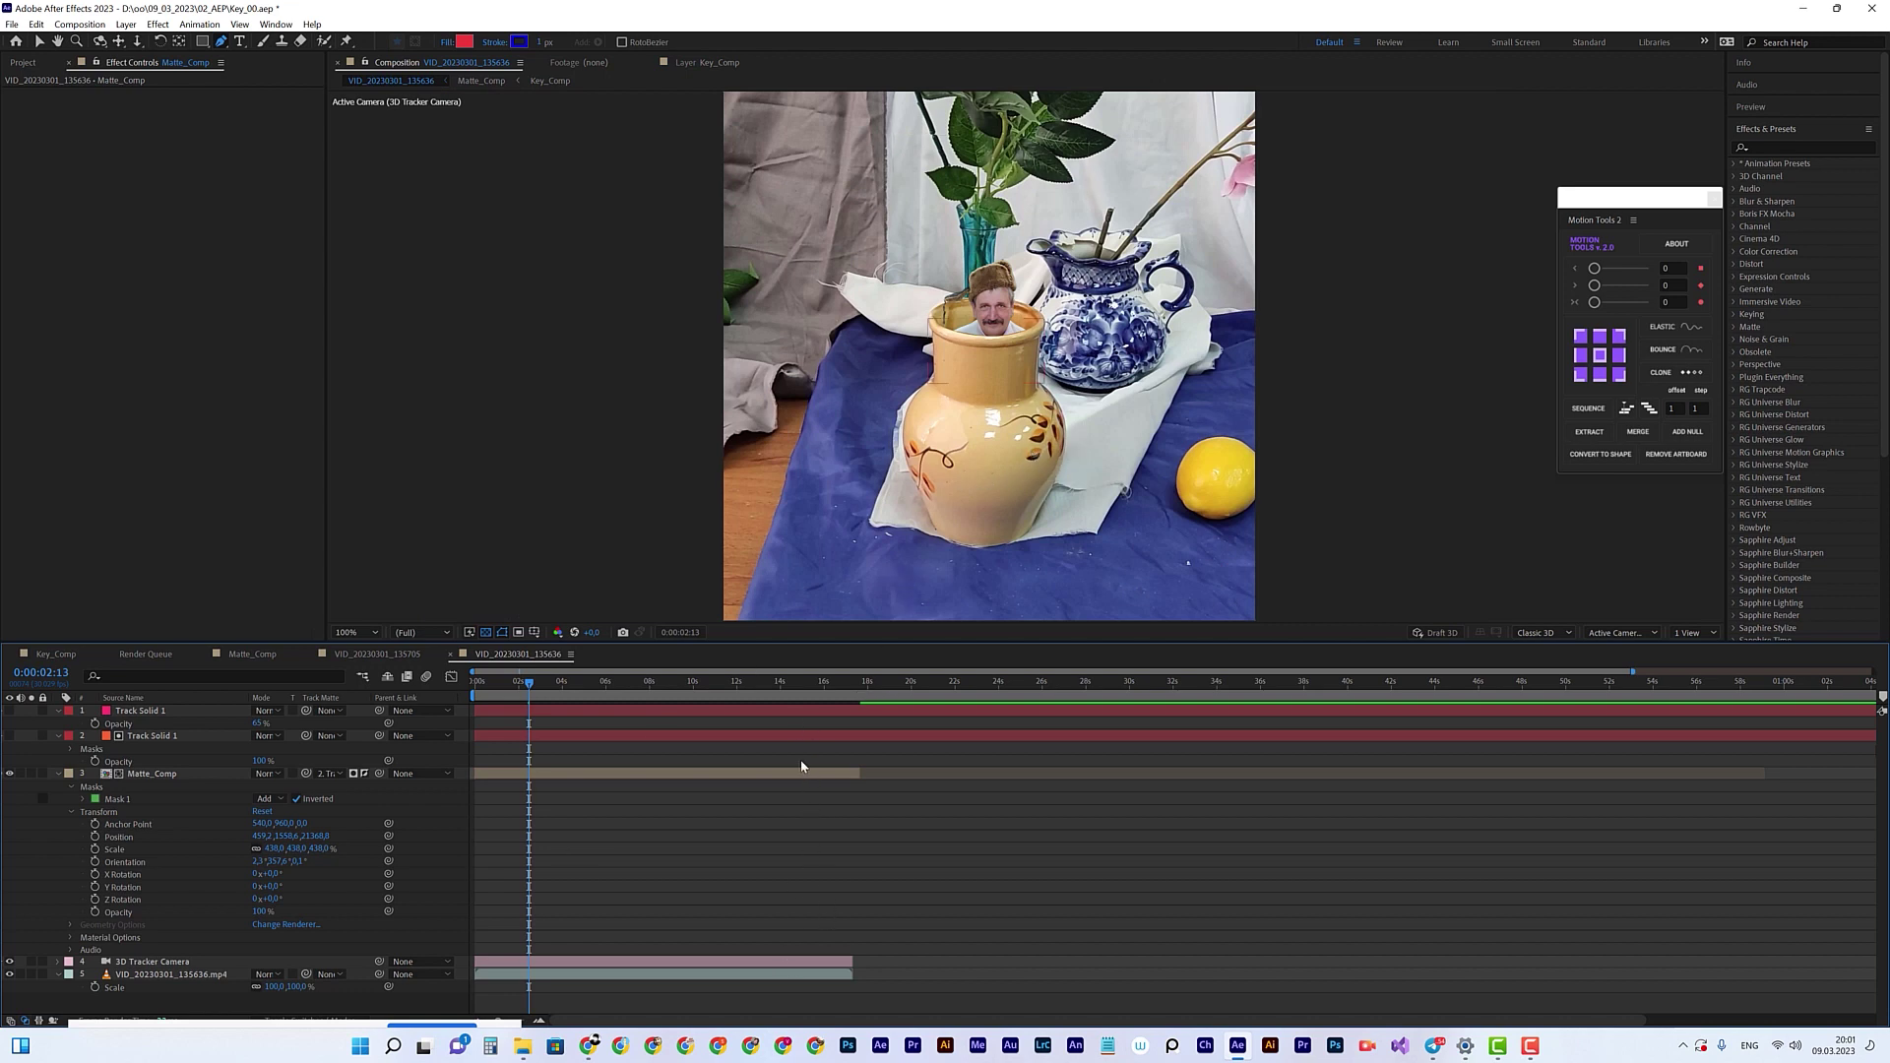
# Step: Check the composite at 0:00:07:15 and set the mode of Matte_Comp's Mask 1 to None
pyautogui.moveTo(525, 684); pyautogui.dragTo(642, 686)
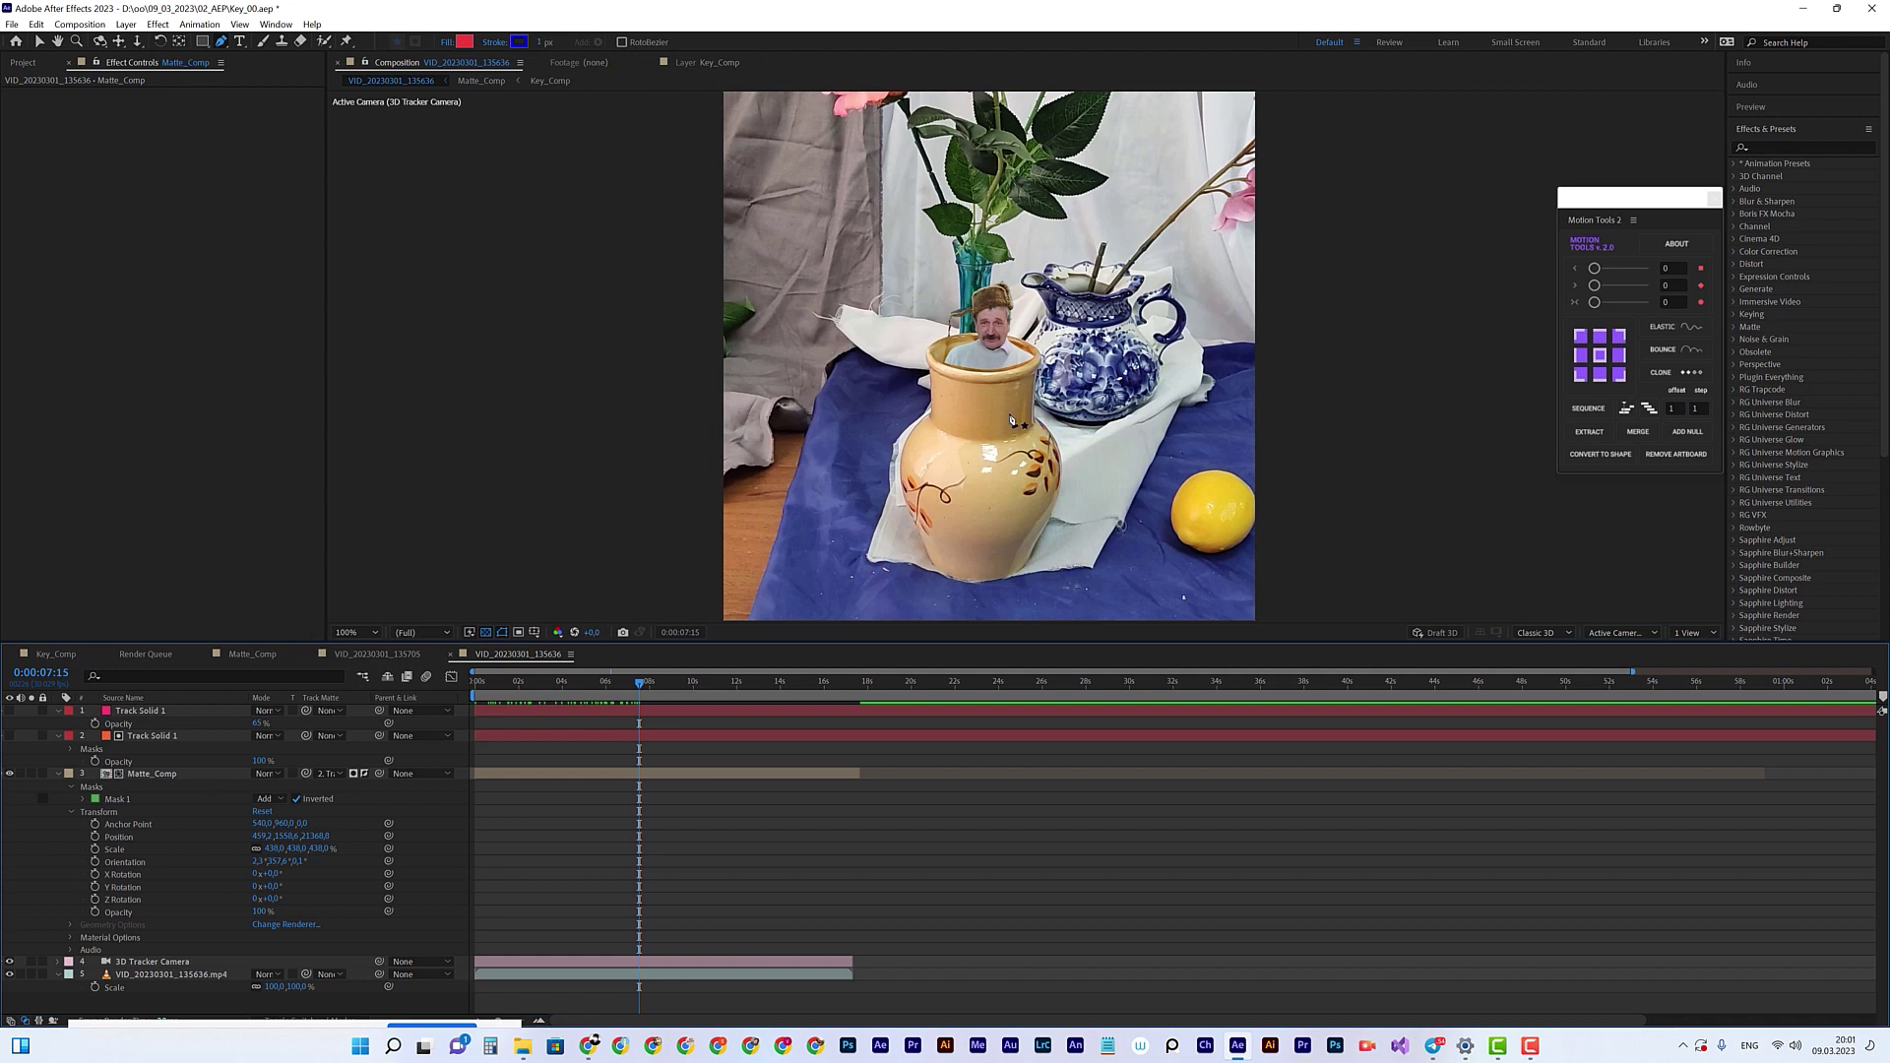
pyautogui.press('.')
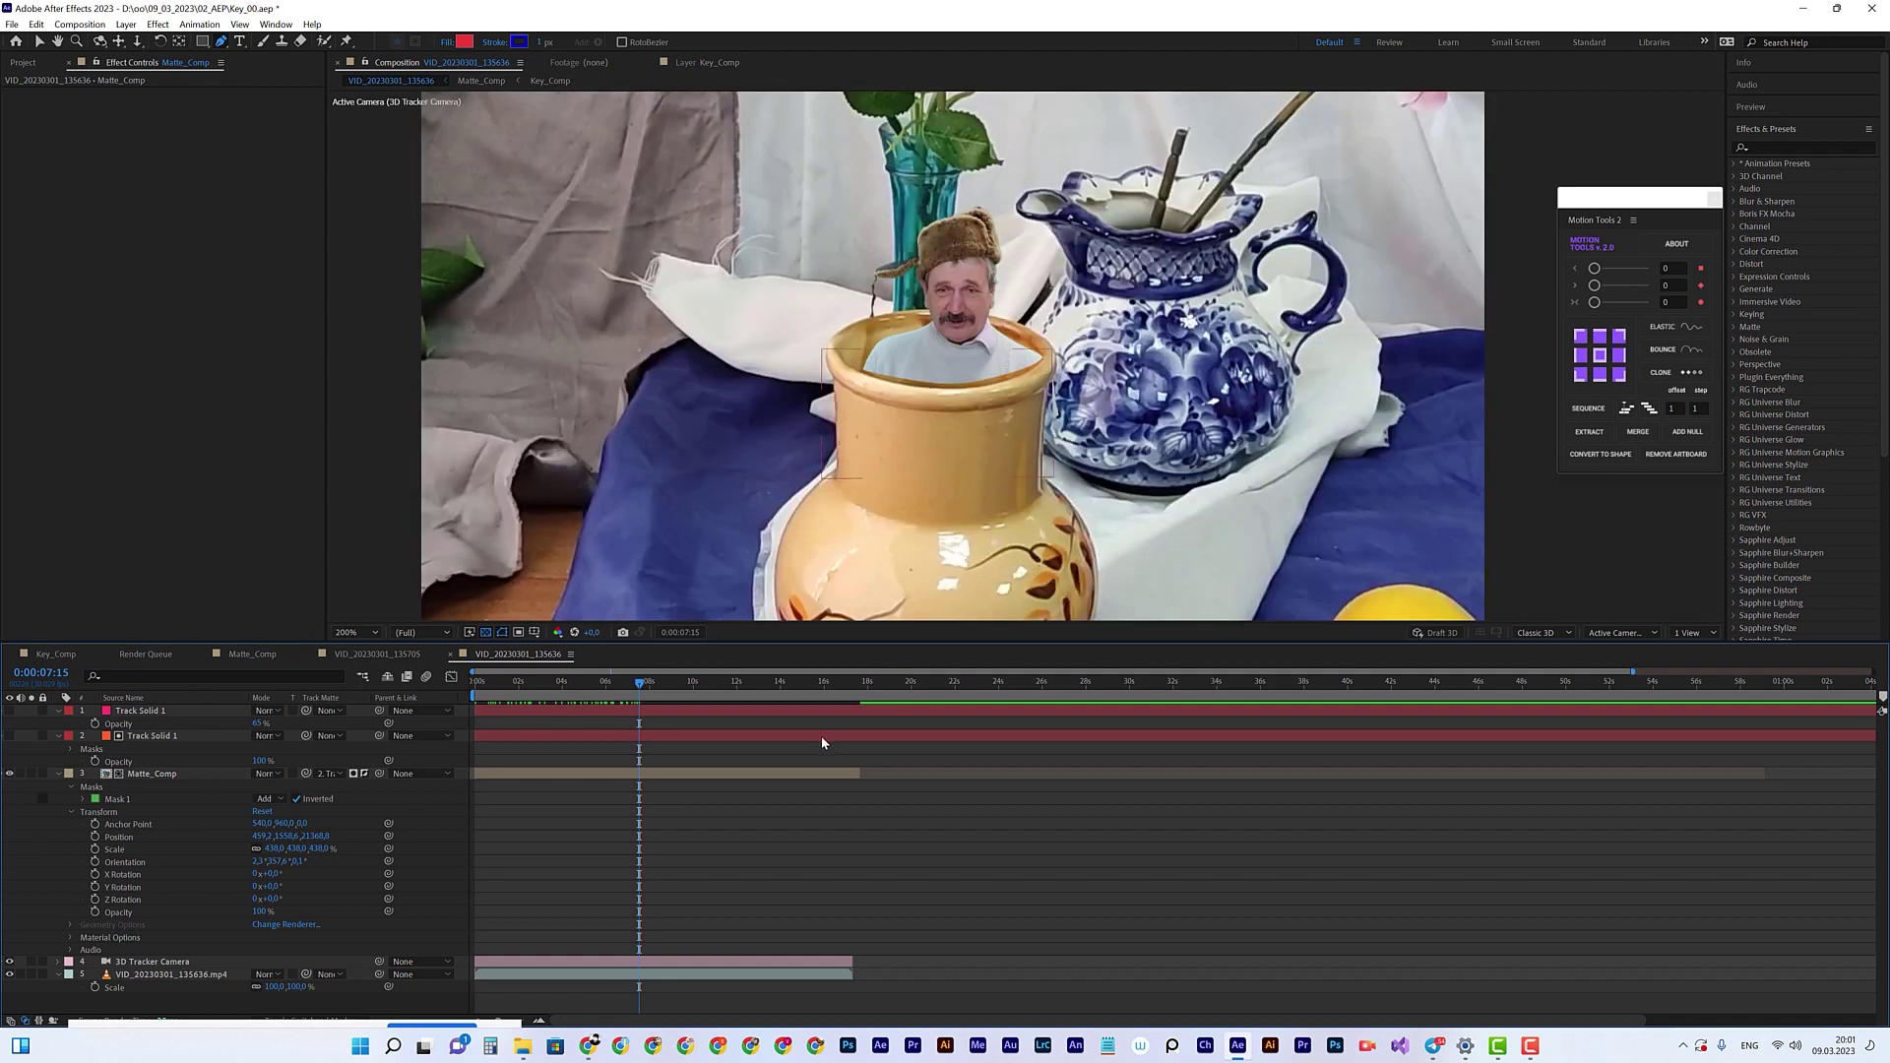
pyautogui.click(667, 779)
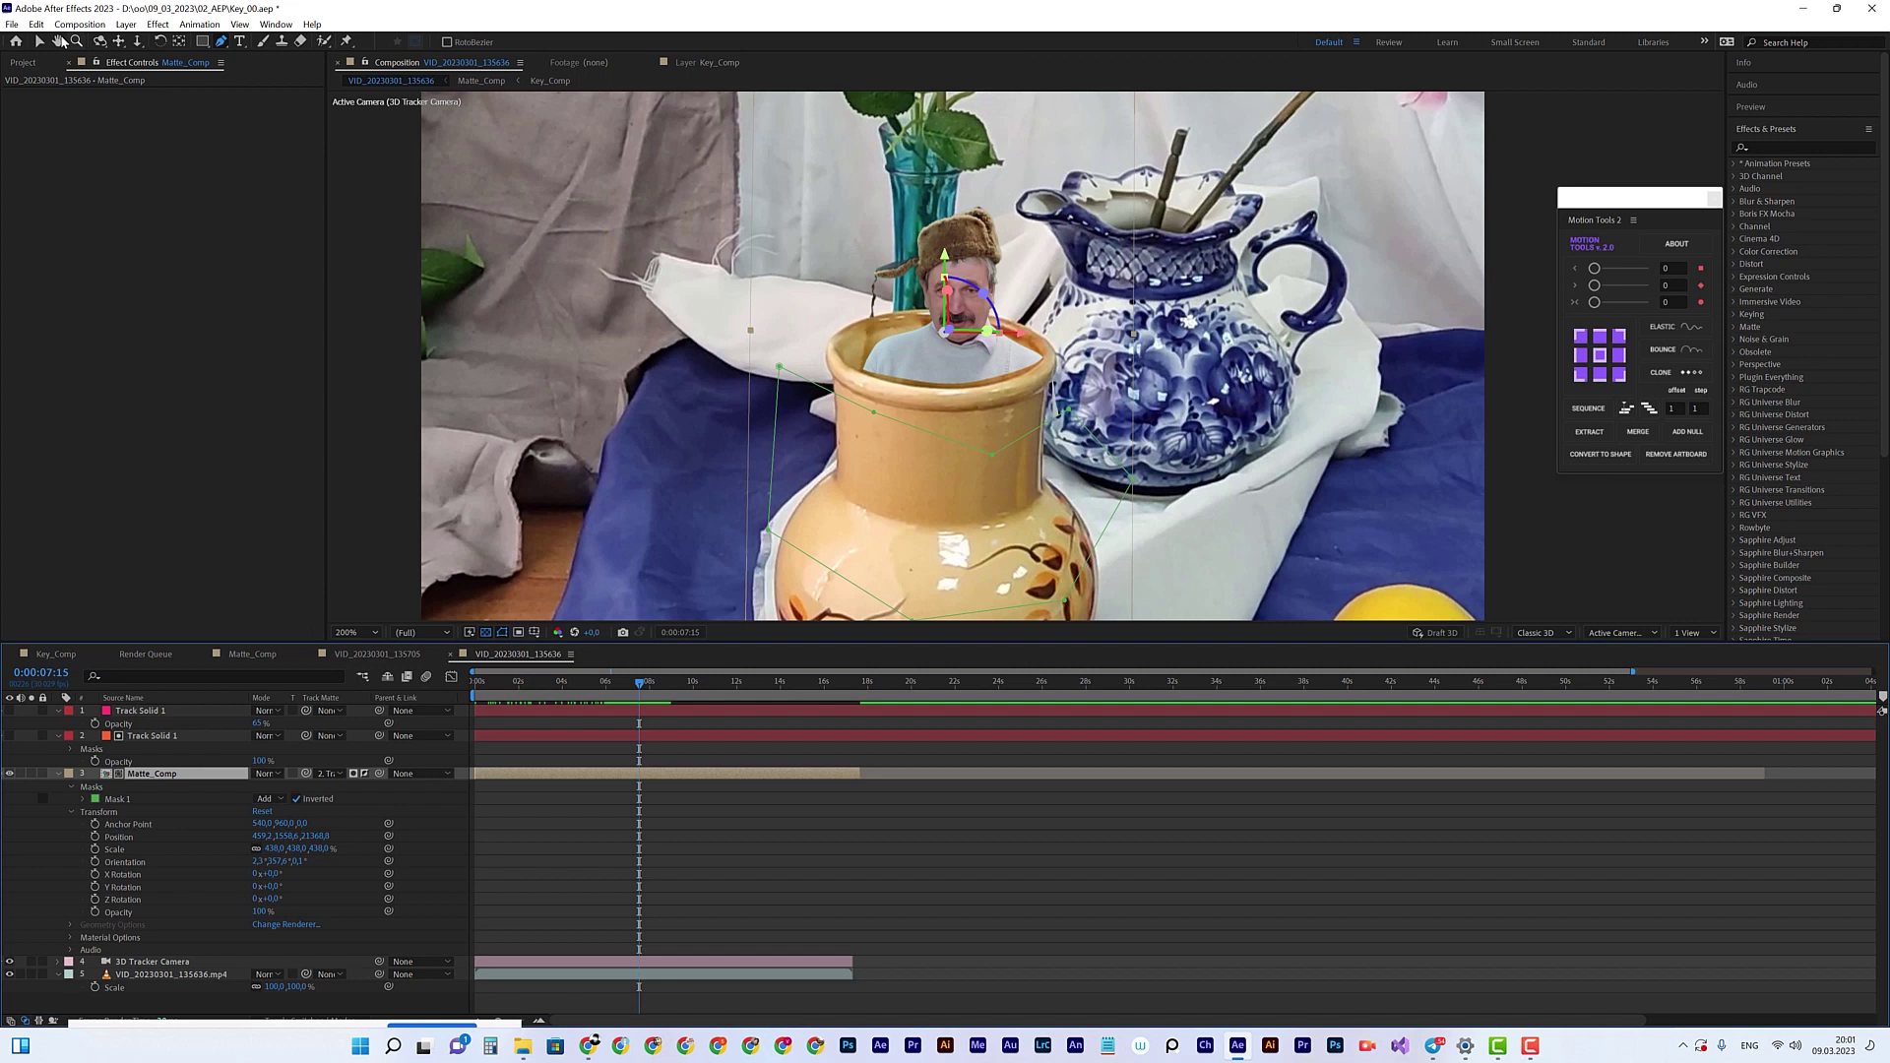
pyautogui.click(40, 43)
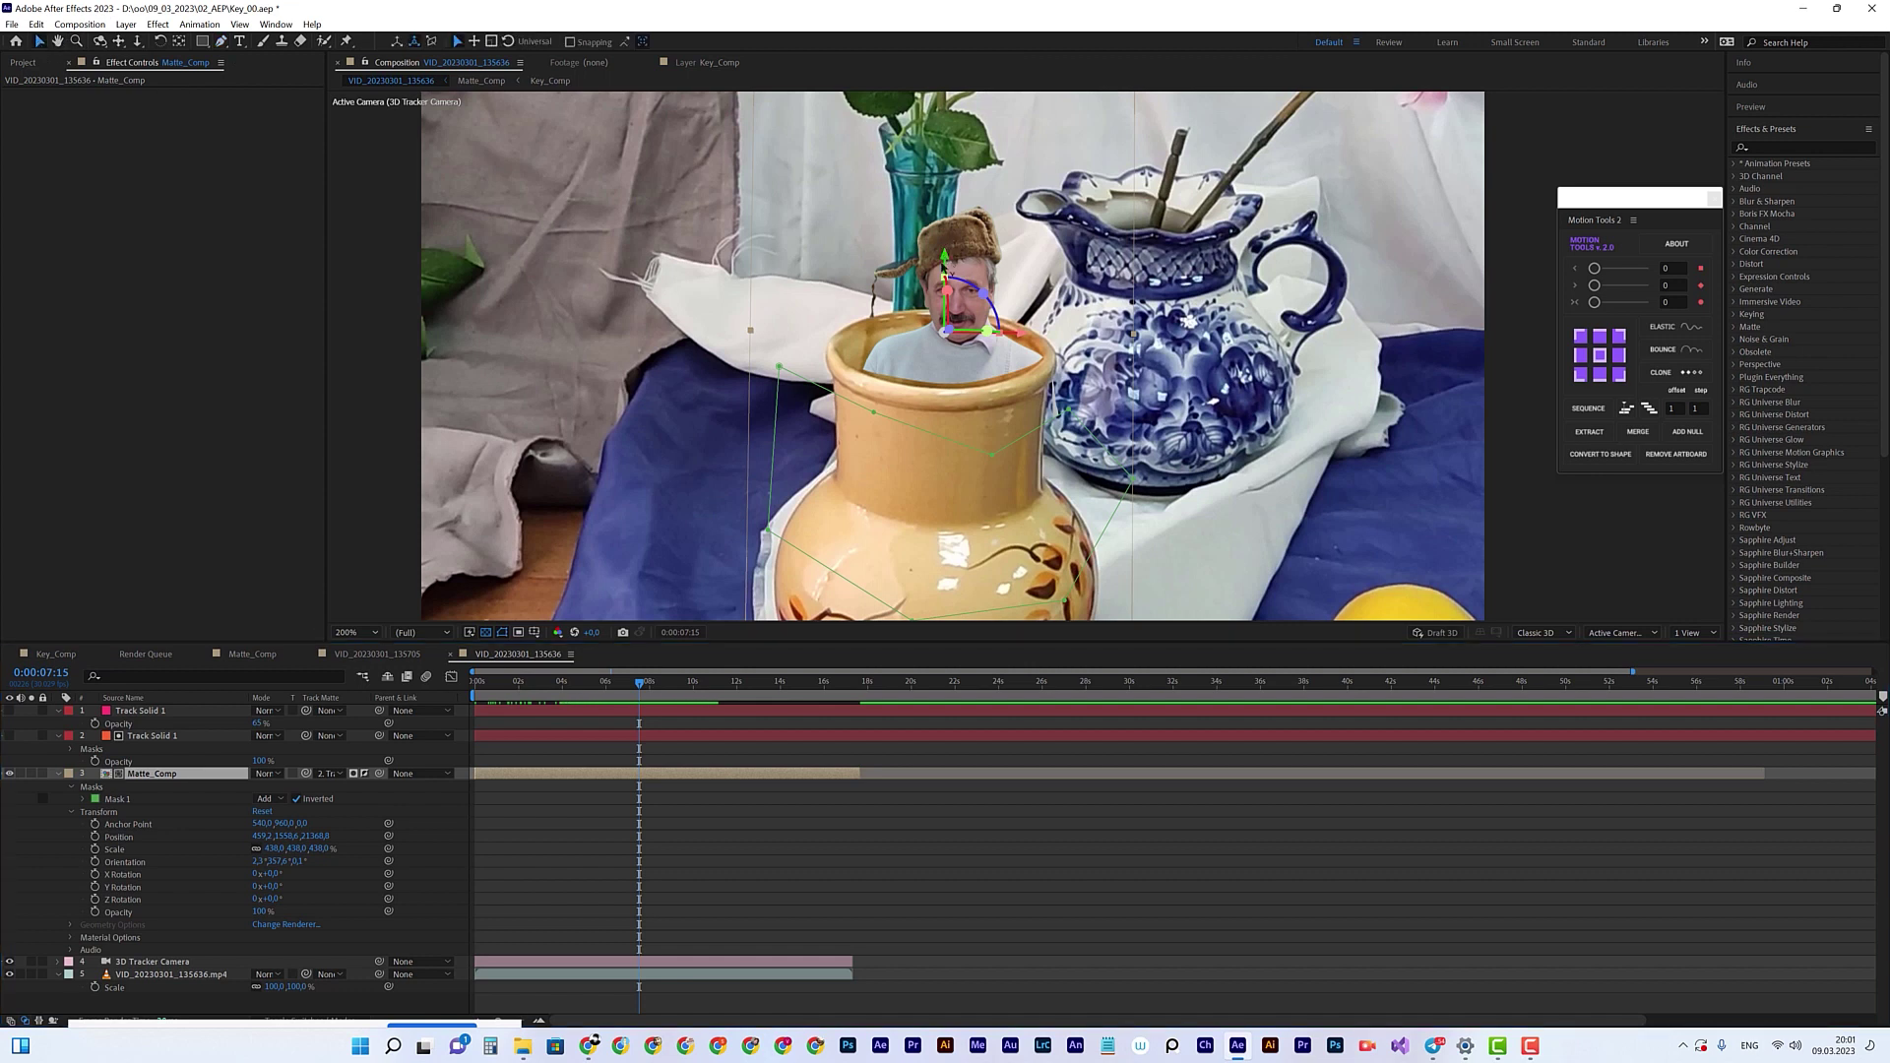
pyautogui.click(272, 799)
pyautogui.click(281, 813)
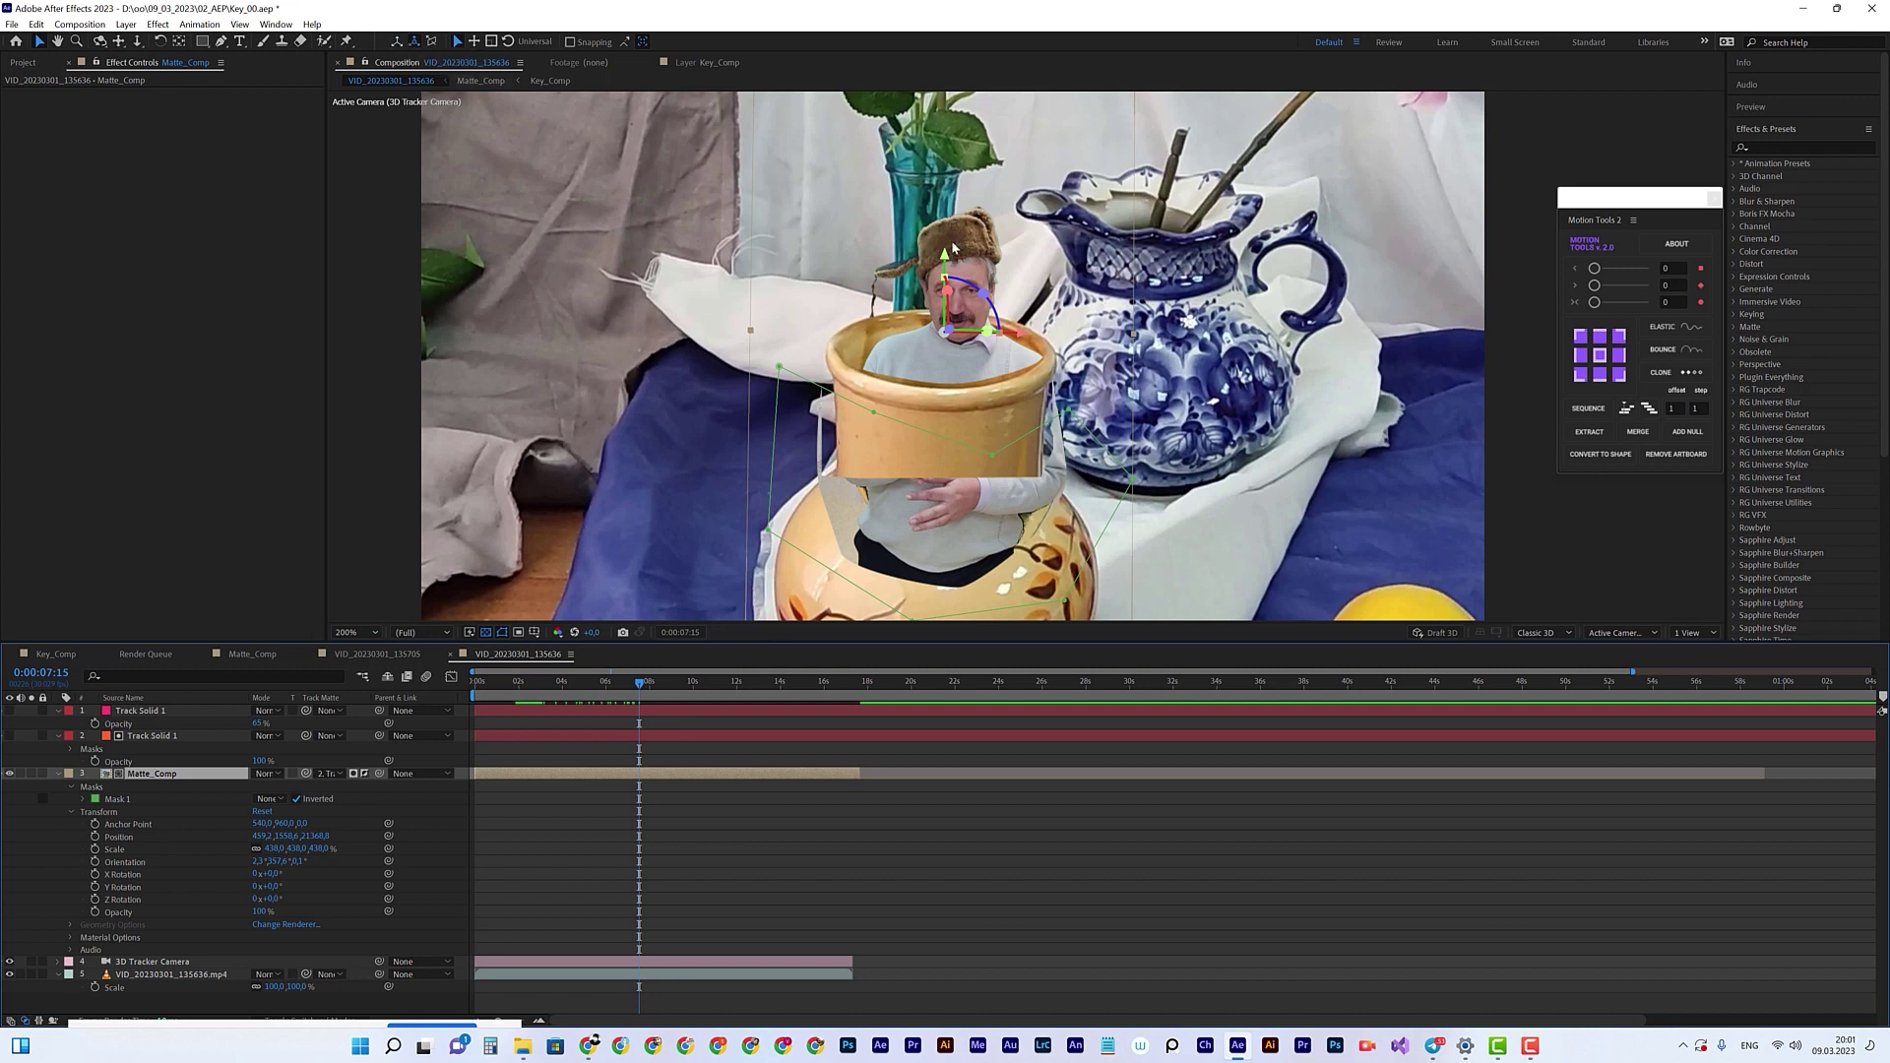
# Step: Raise Matte_Comp in the jug opening, shift it slightly left, and scale it down uniformly
pyautogui.moveTo(953, 260); pyautogui.dragTo(959, 218)
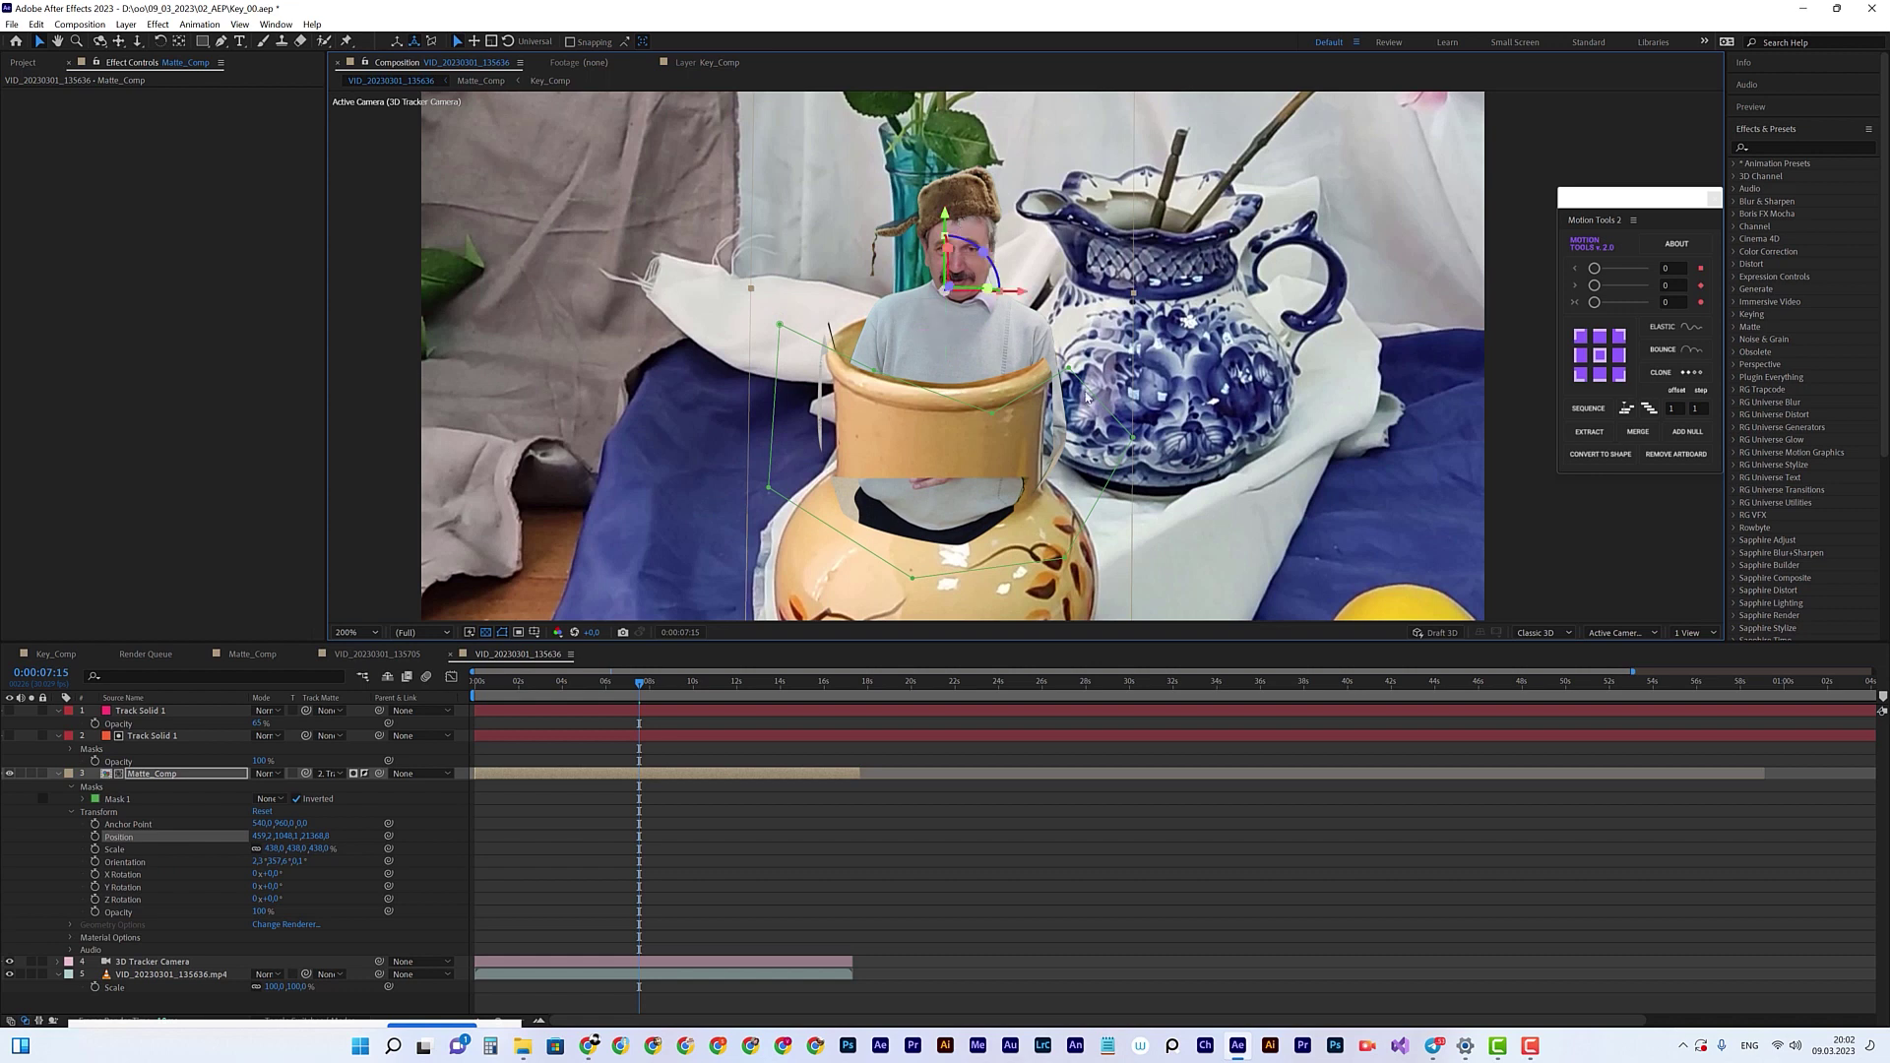
pyautogui.moveTo(1023, 291); pyautogui.dragTo(1015, 296)
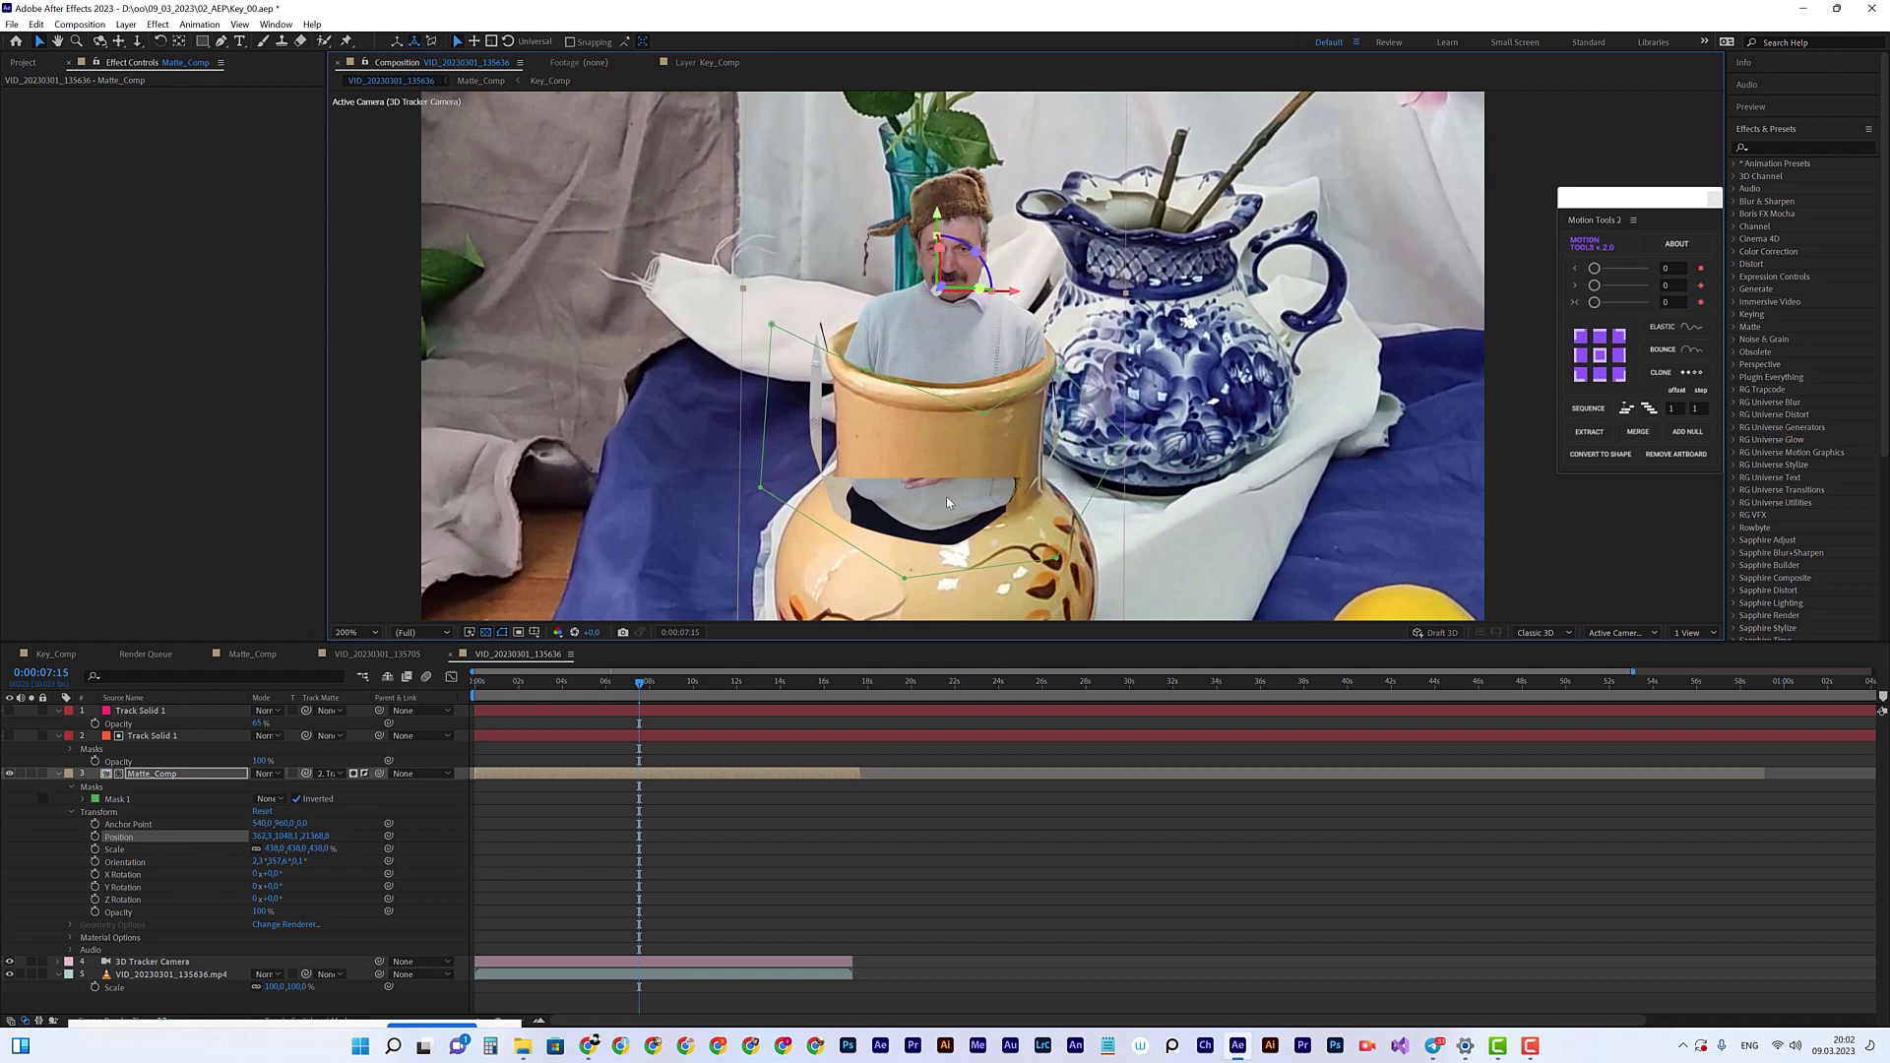
pyautogui.click(163, 776)
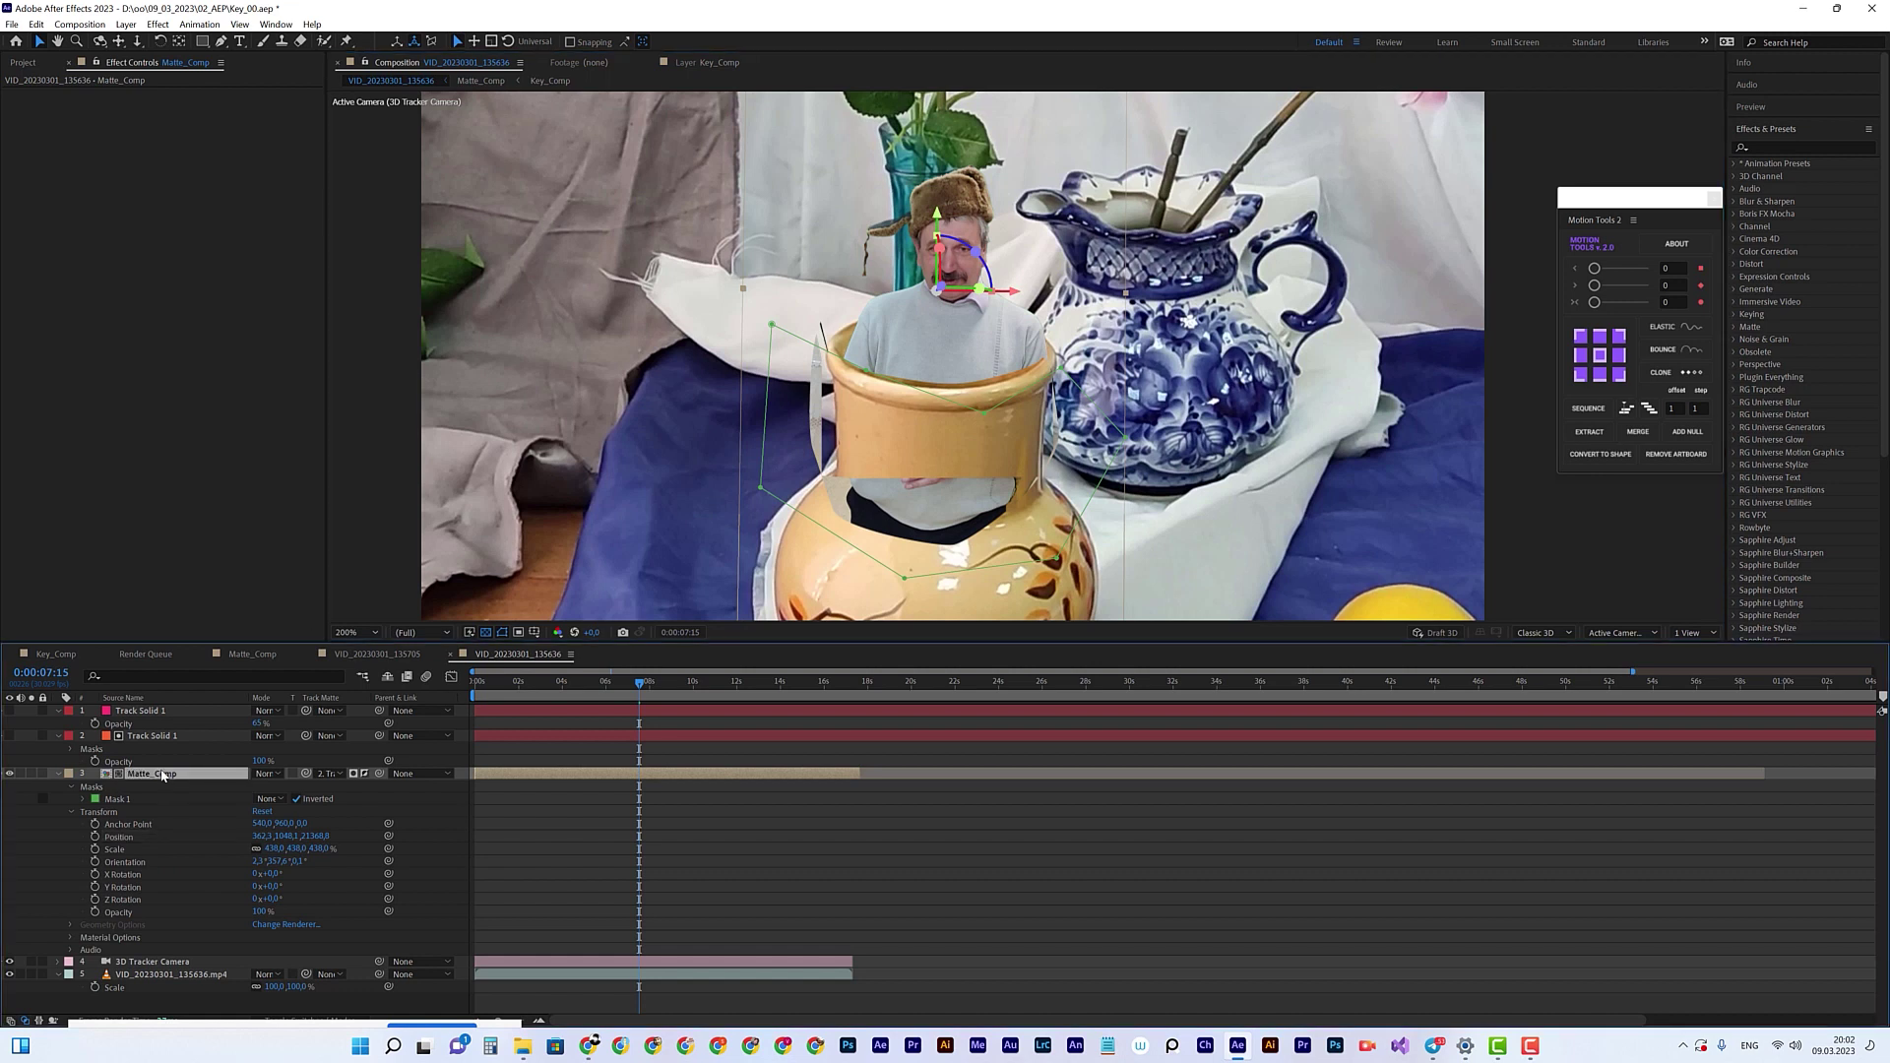
pyautogui.press('s')
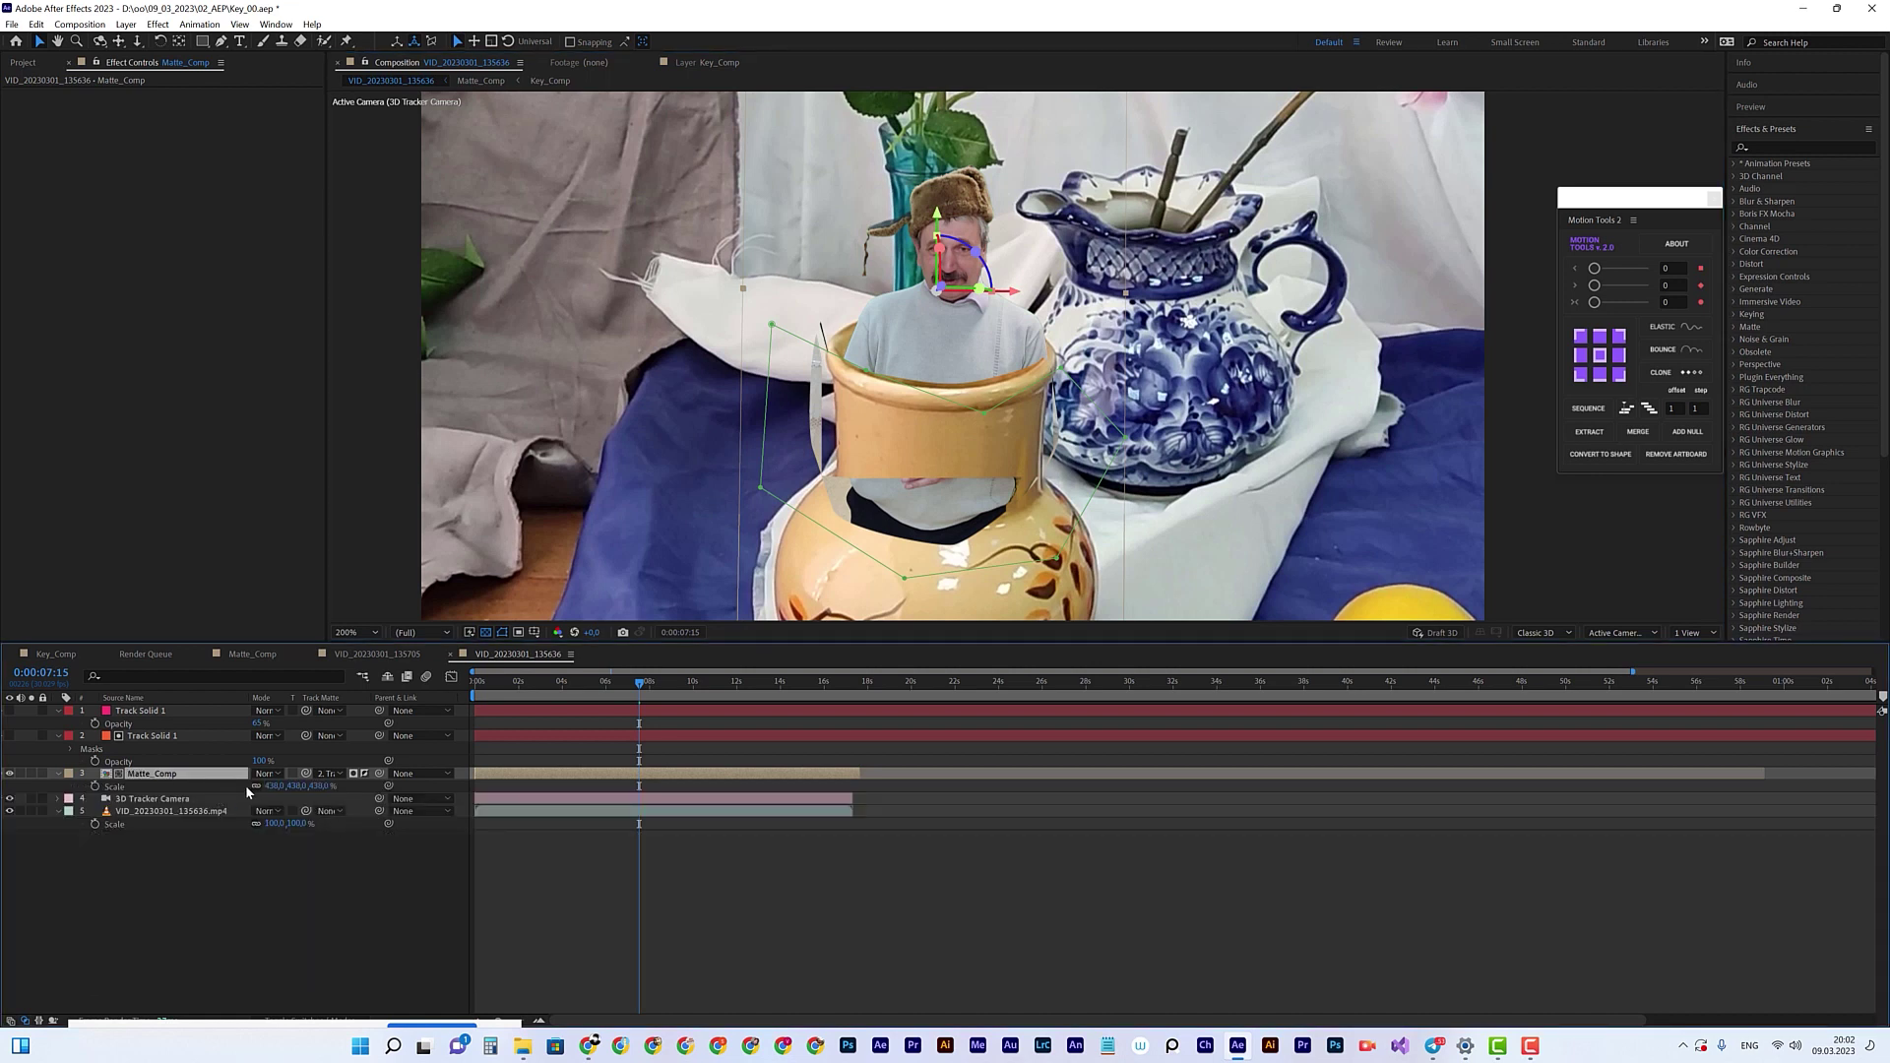
pyautogui.moveTo(281, 786); pyautogui.dragTo(243, 788)
pyautogui.click(366, 920)
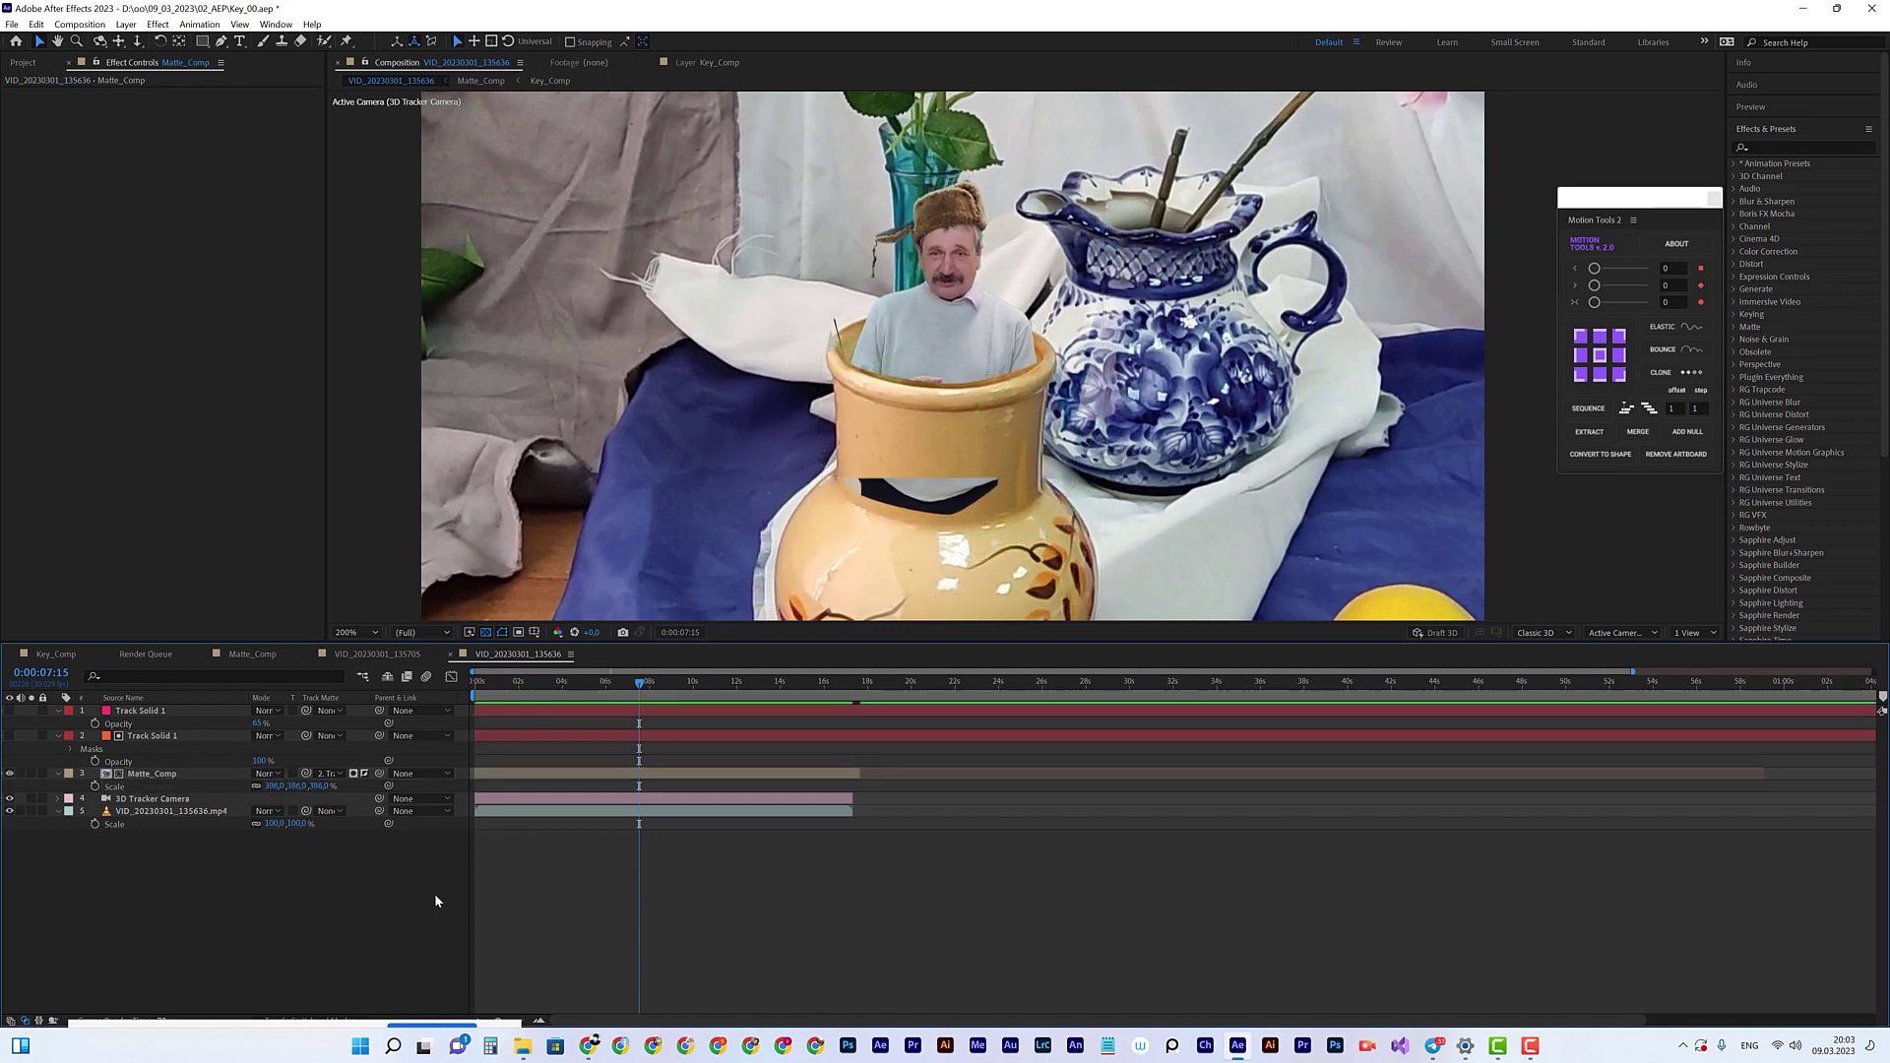
# Step: Scrub and play the composite between 0:00:00:00 and 0:00:08:20 to examine how the man sits in the jug
pyautogui.click(635, 683)
pyautogui.moveTo(635, 684); pyautogui.dragTo(557, 687)
pyautogui.moveTo(517, 690); pyautogui.dragTo(470, 700)
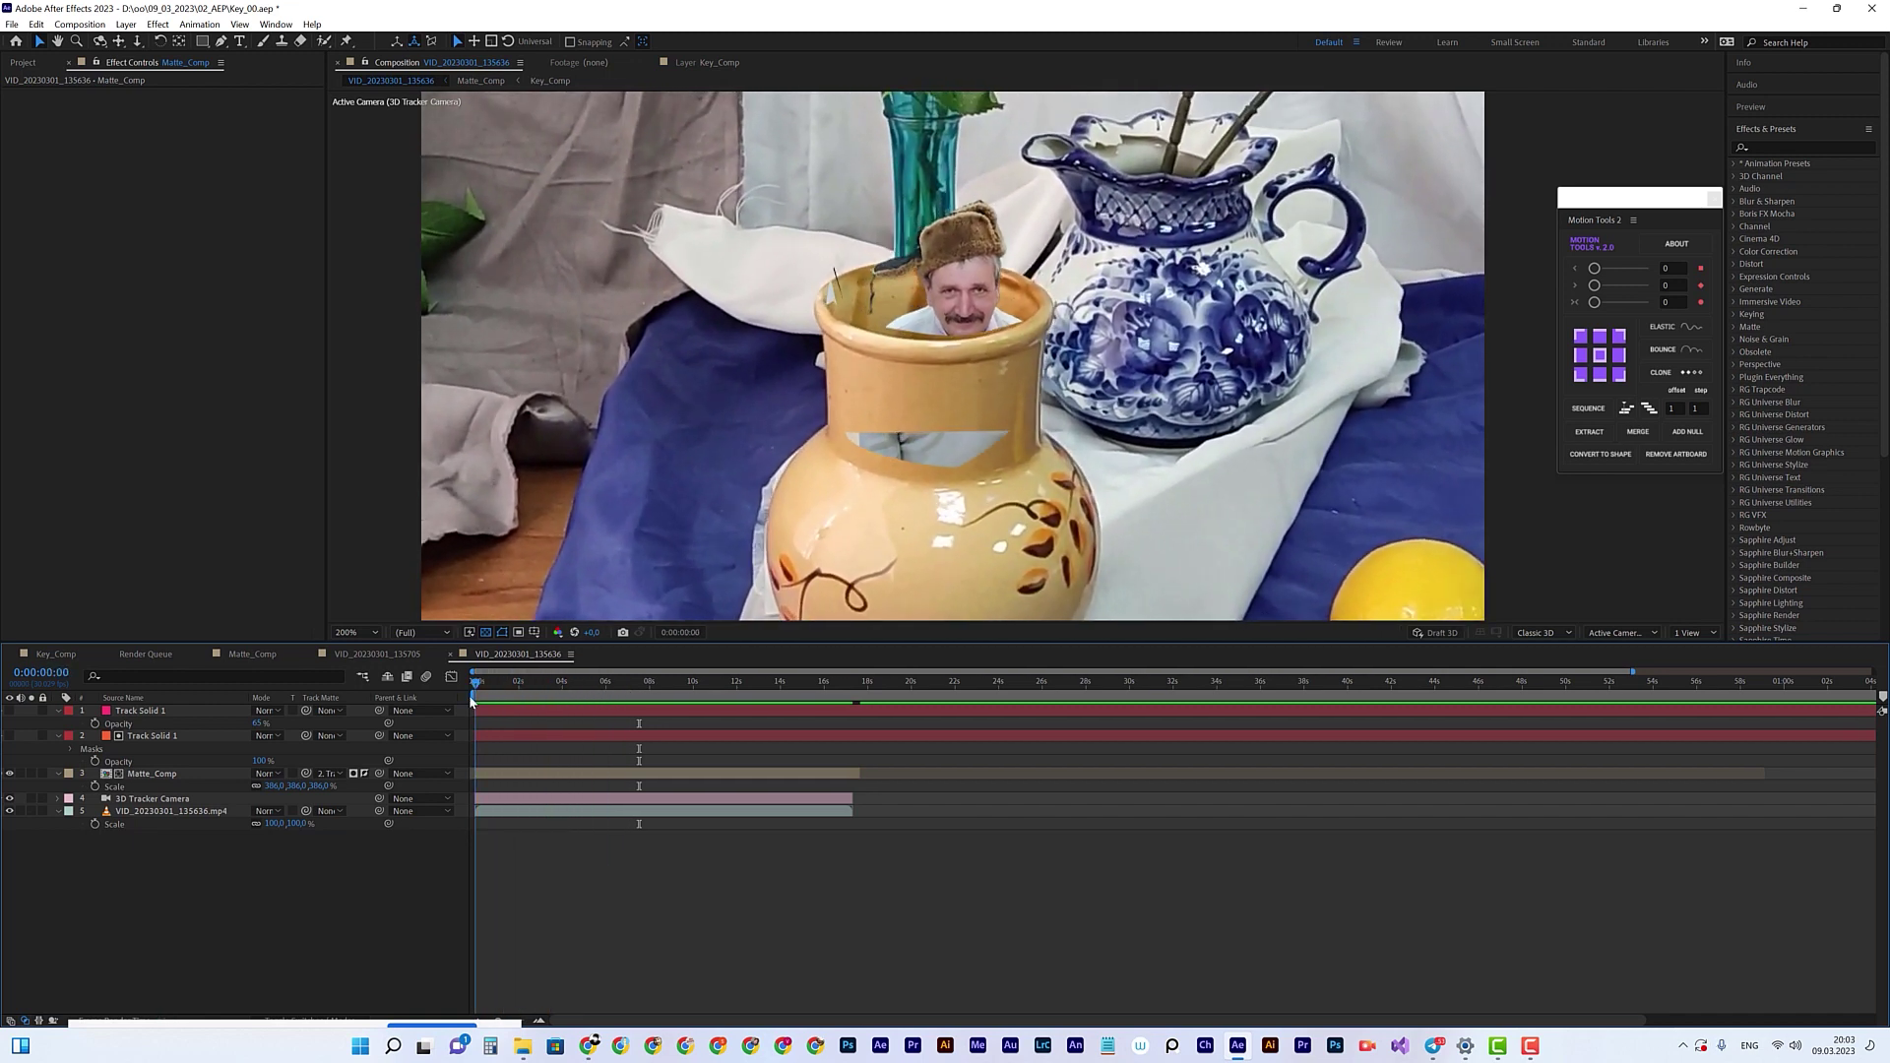
pyautogui.click(579, 775)
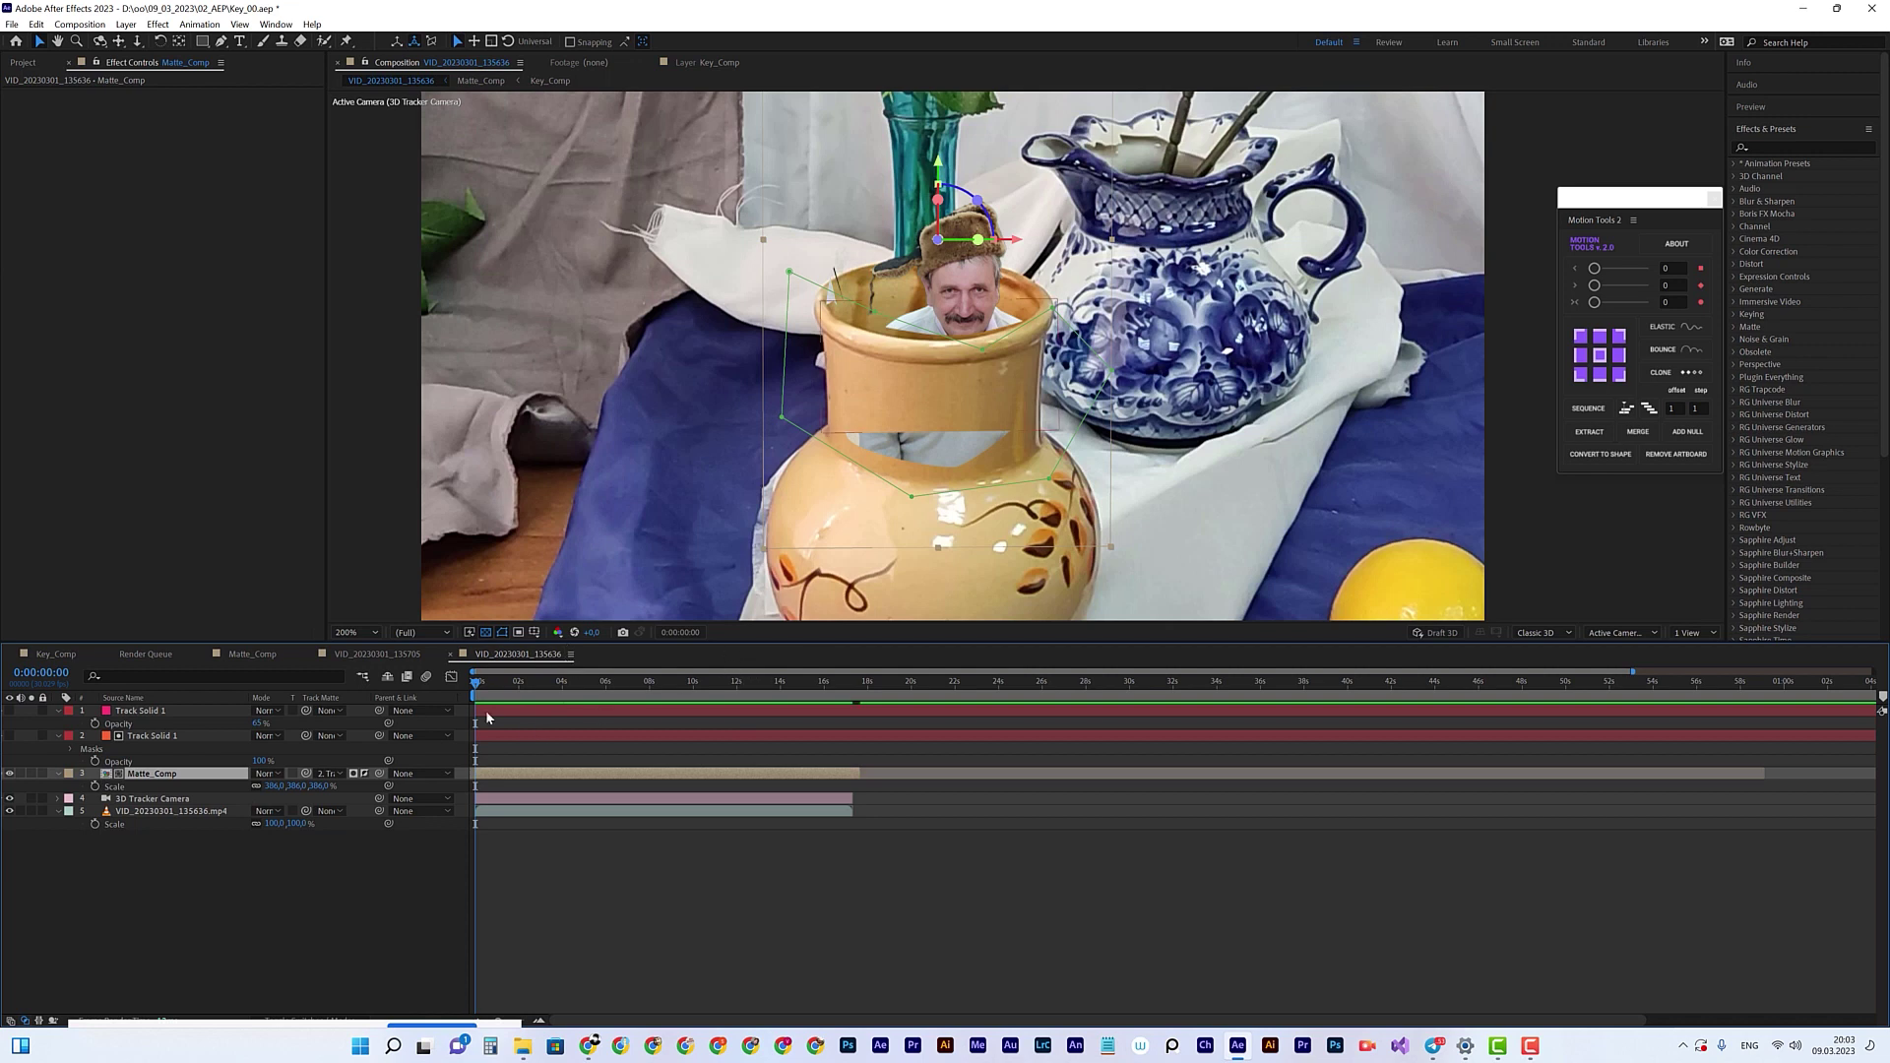
pyautogui.moveTo(477, 687); pyautogui.dragTo(668, 703)
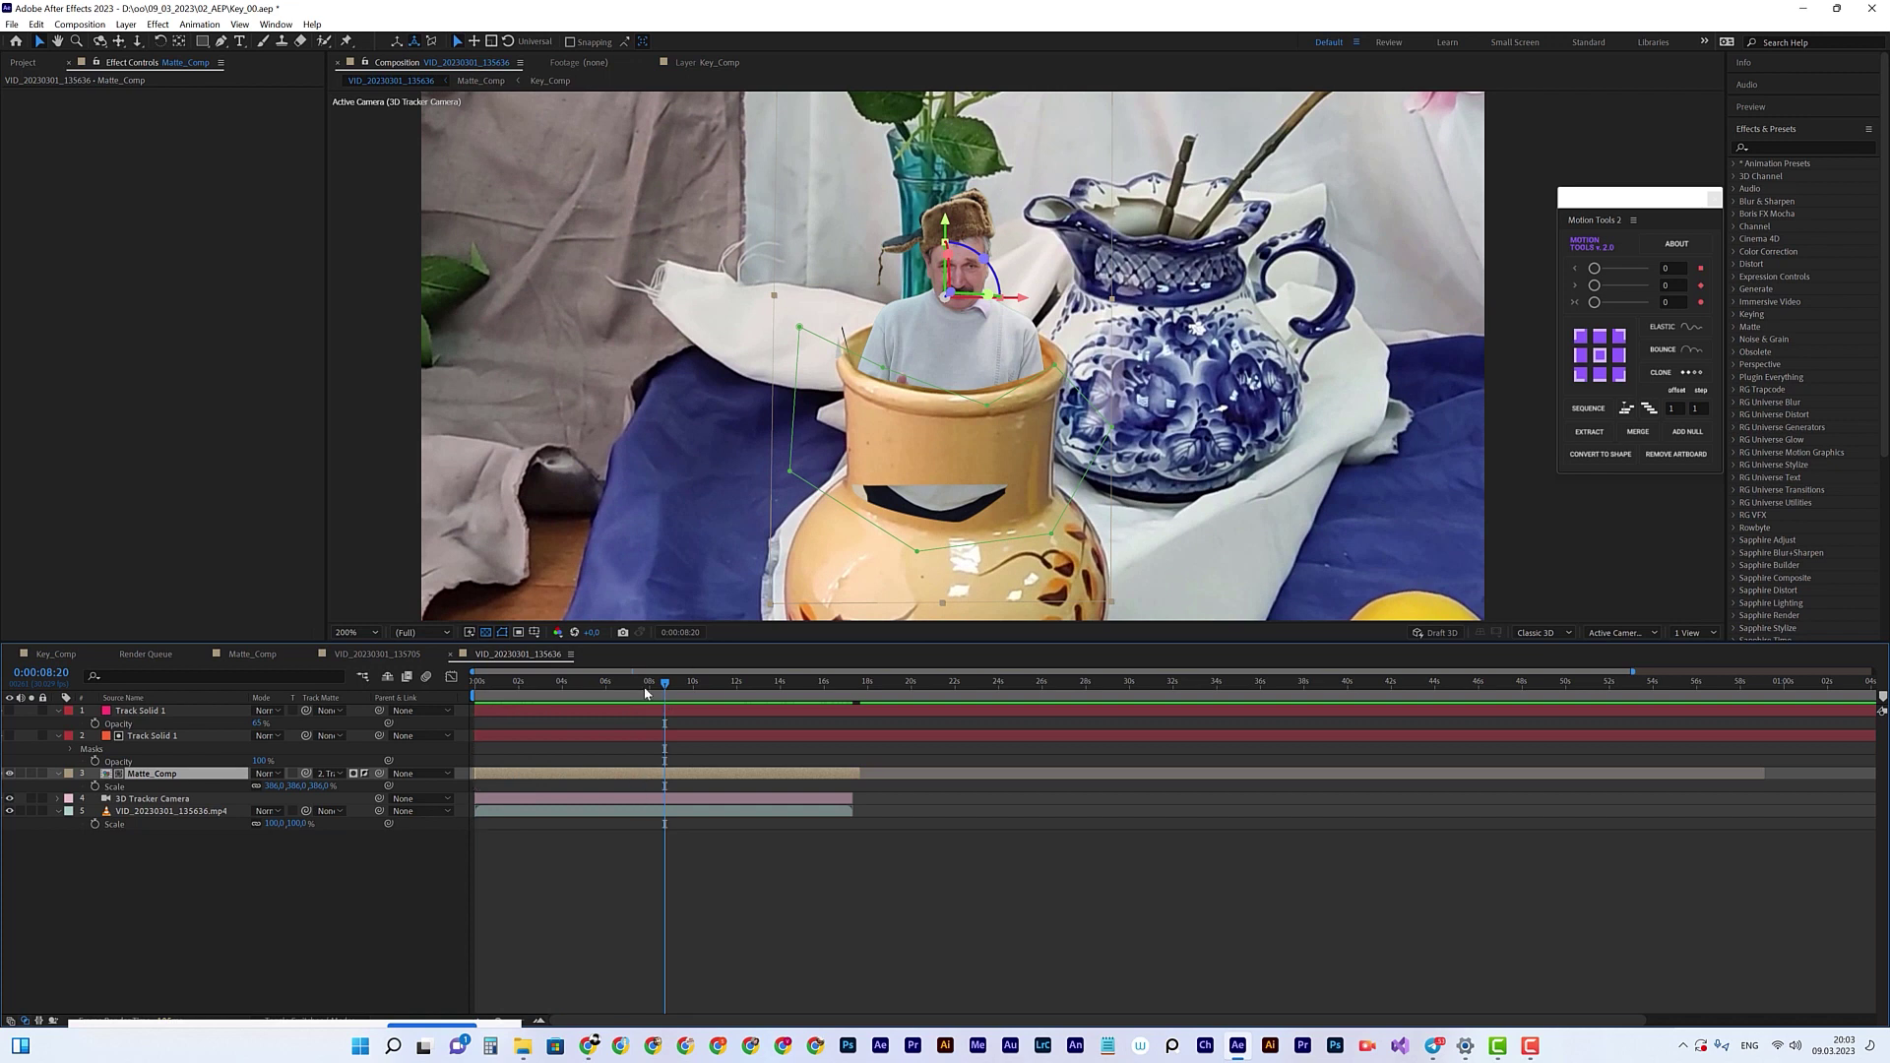
pyautogui.moveTo(646, 694); pyautogui.dragTo(449, 687)
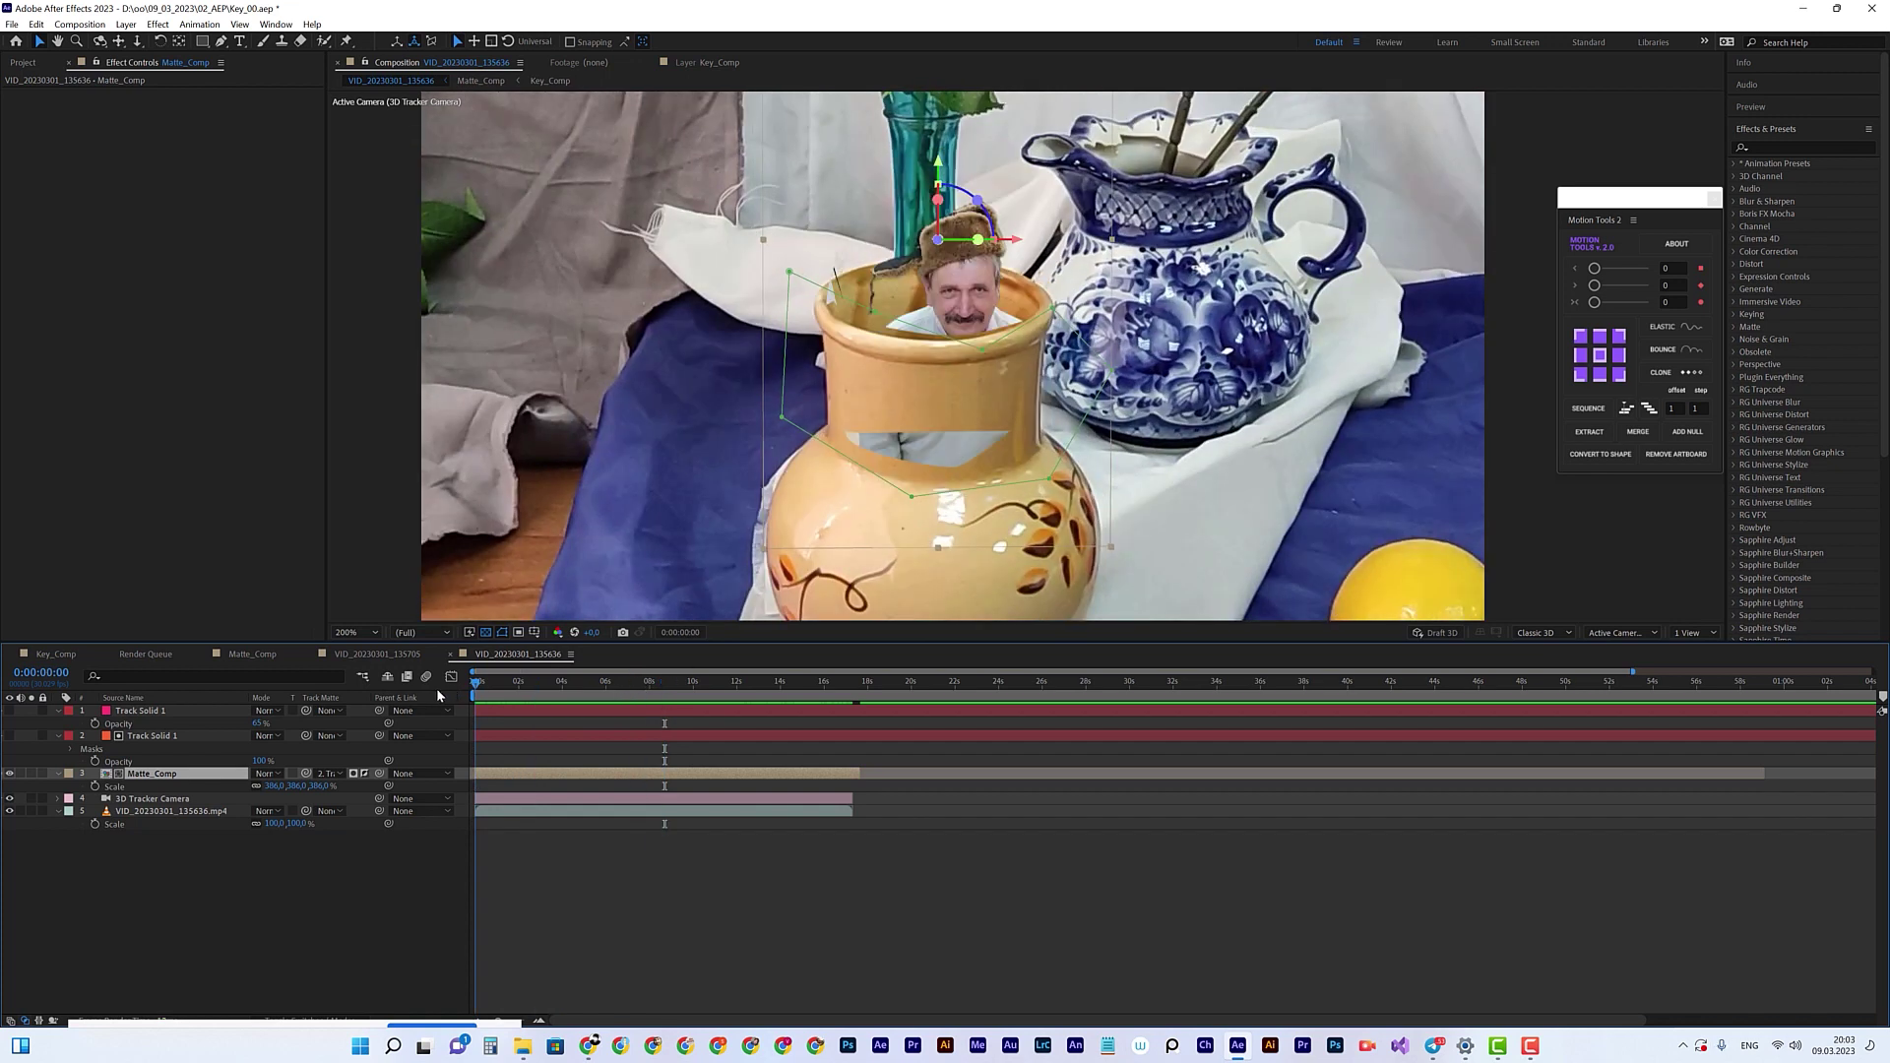
pyautogui.click(503, 688)
pyautogui.press('space')
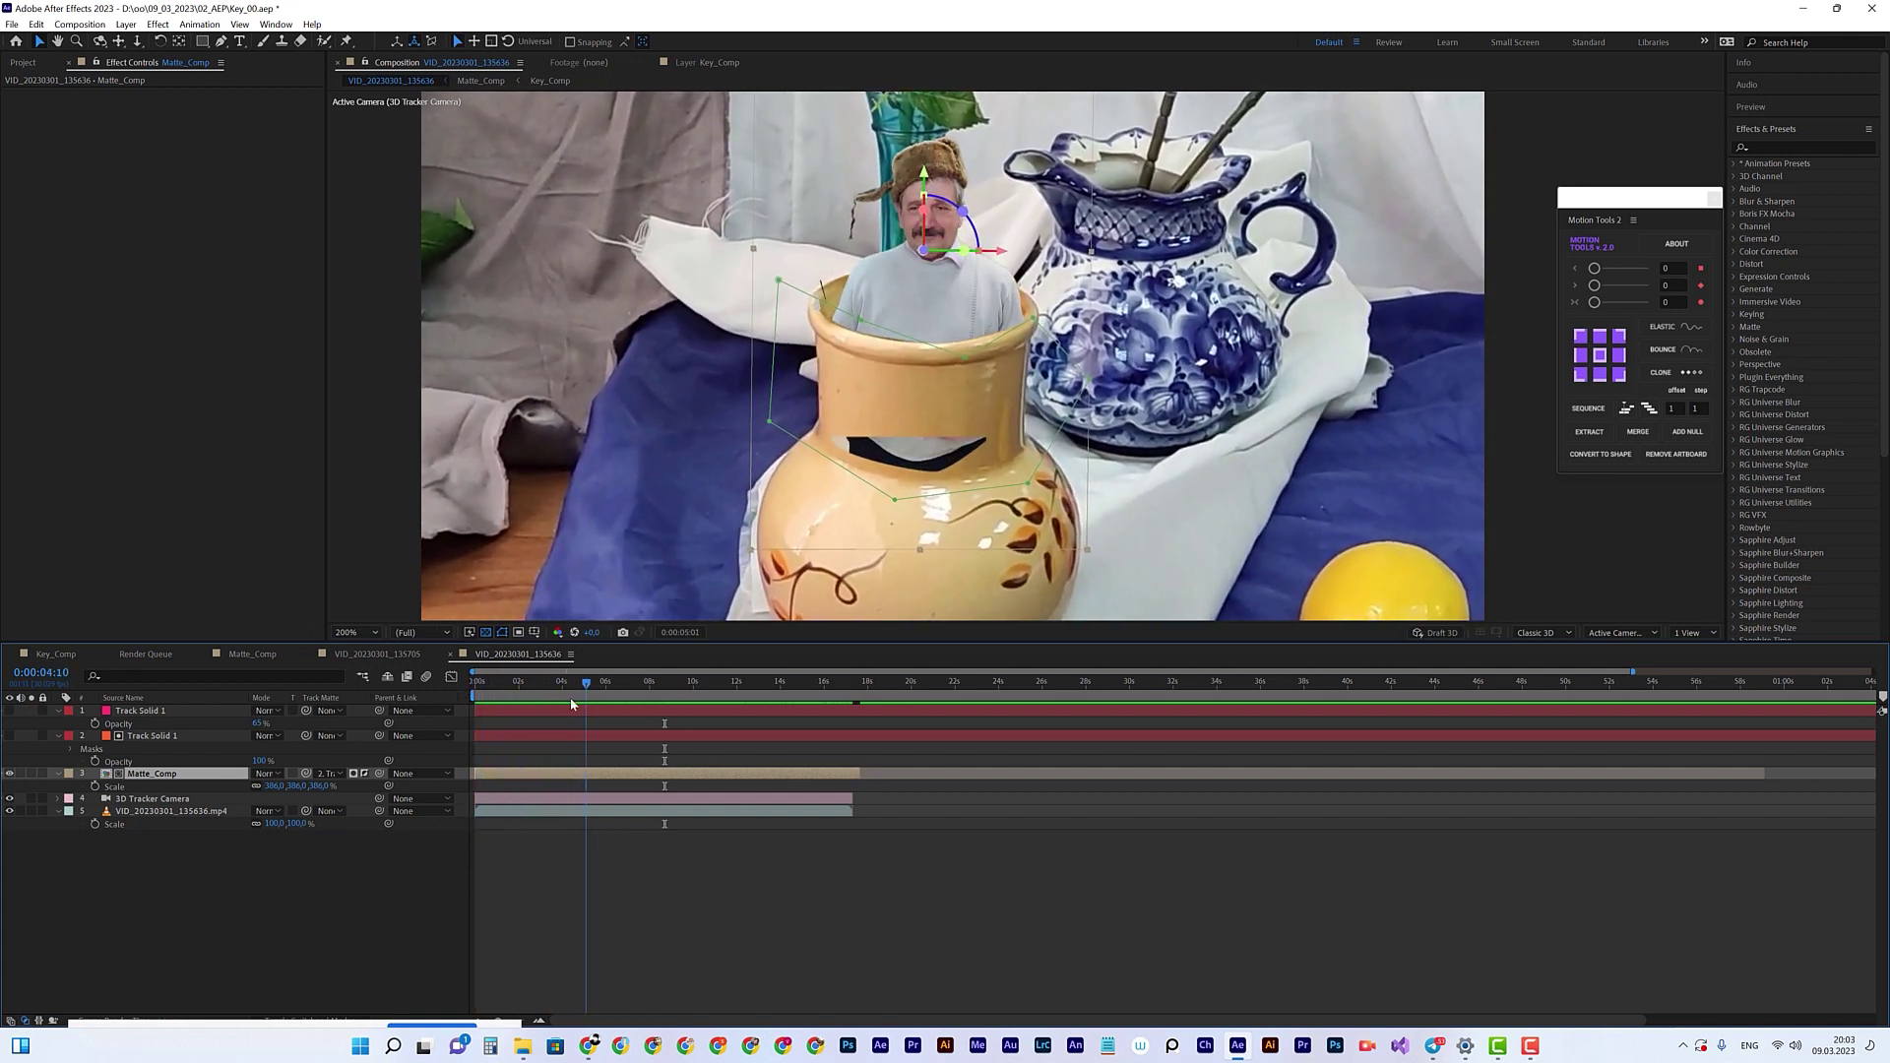
pyautogui.press('space')
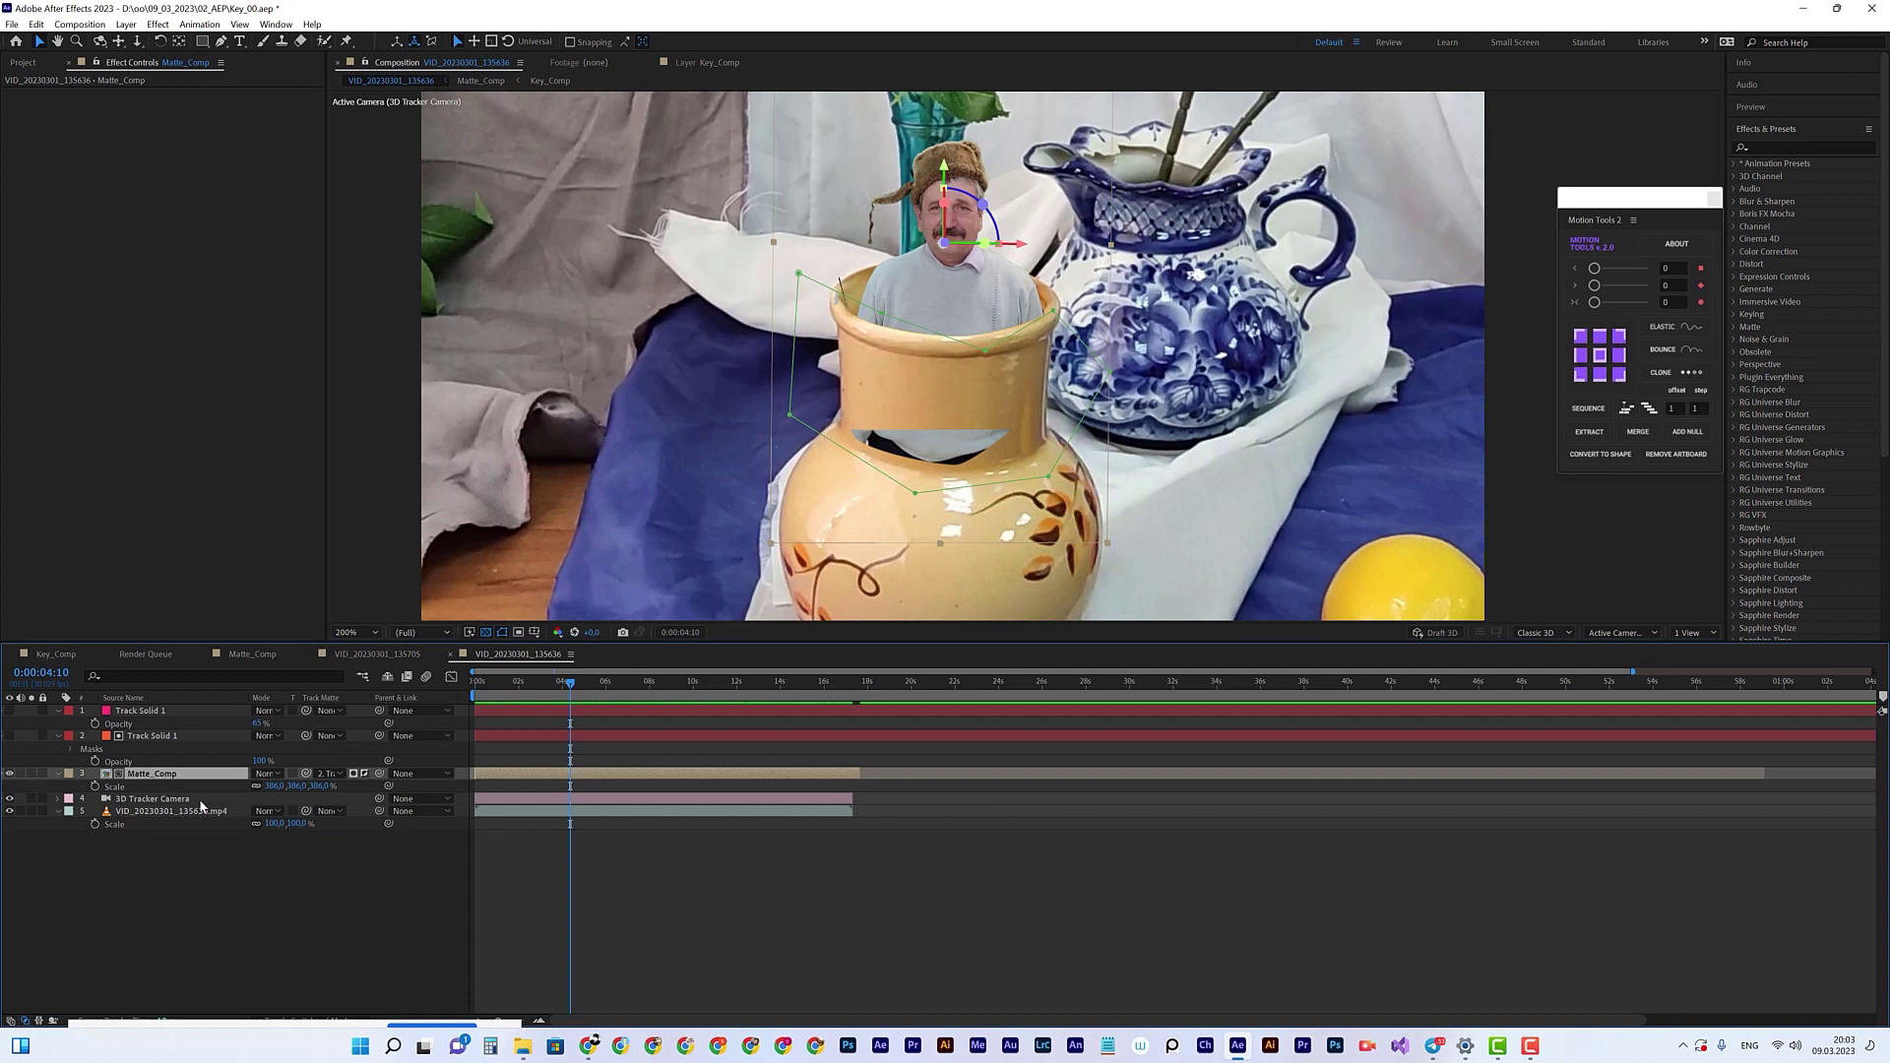
# Step: Reveal the masks of Matte_Comp and delete its Mask 1
pyautogui.click(59, 772)
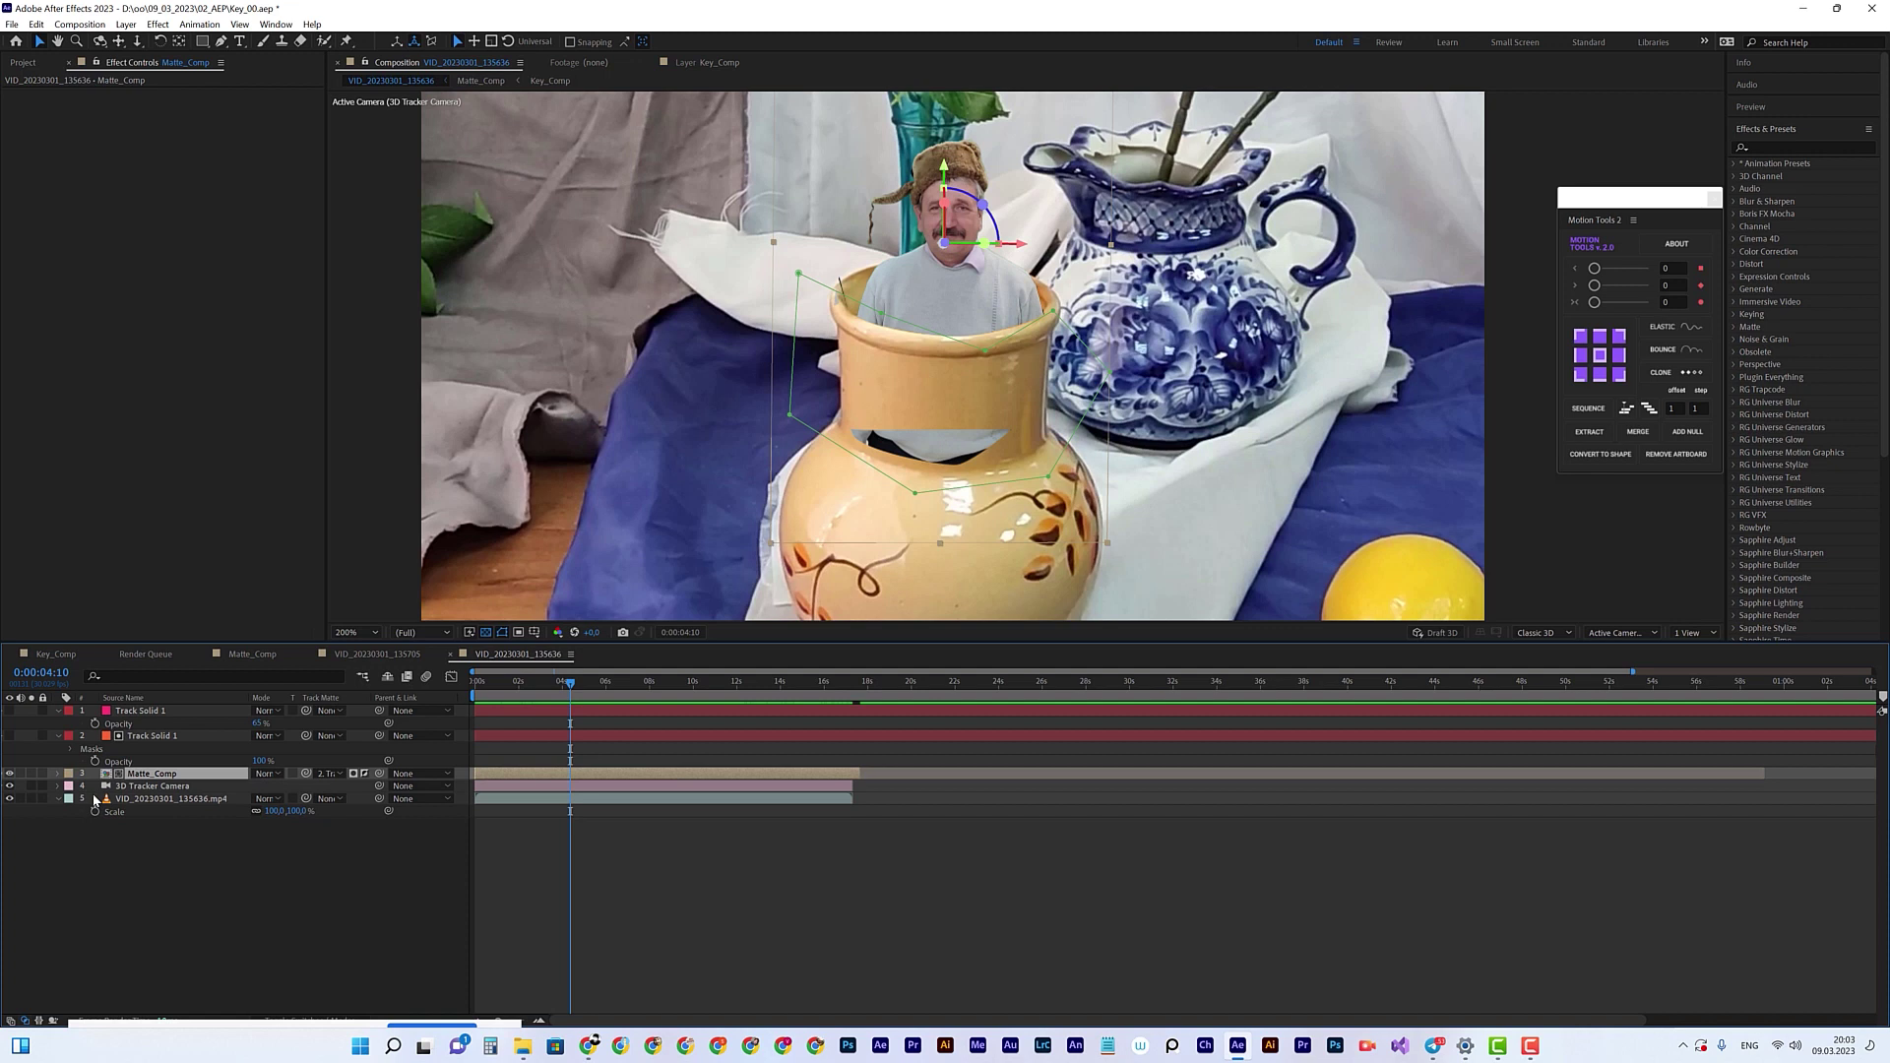
pyautogui.click(59, 774)
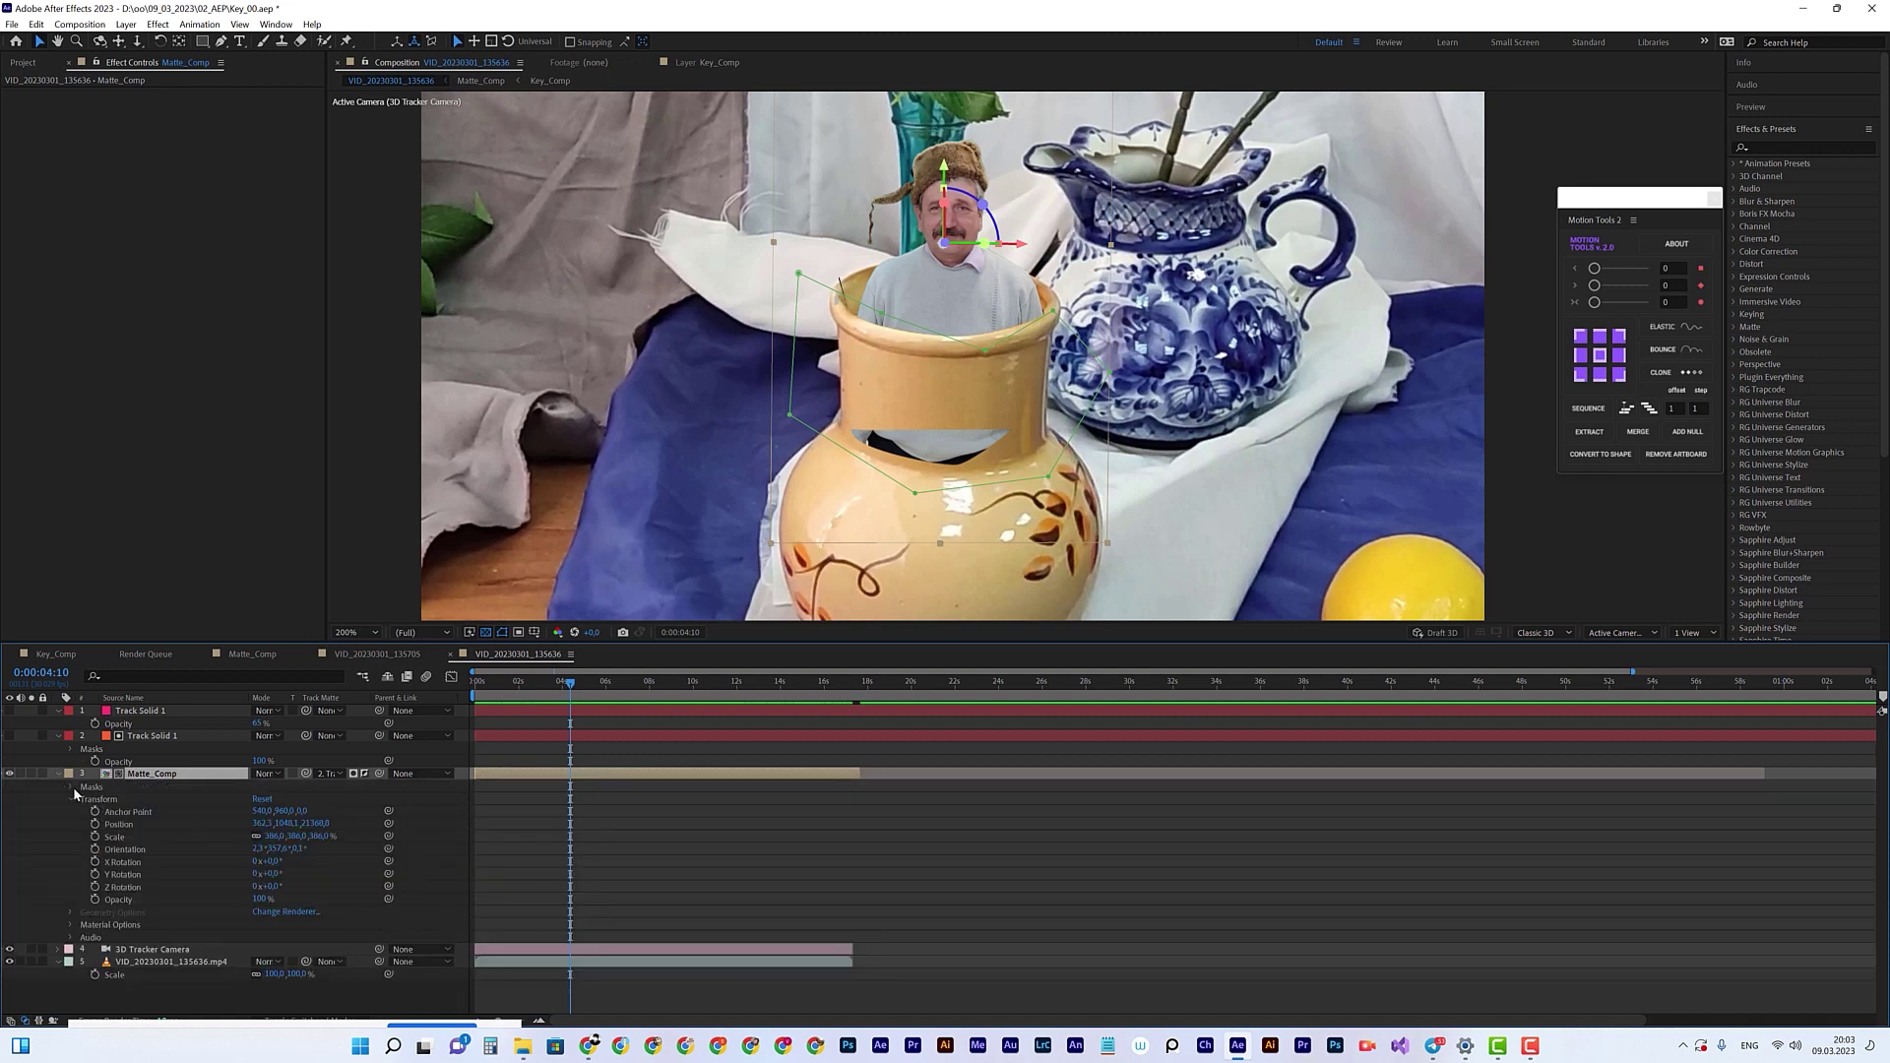
pyautogui.click(71, 786)
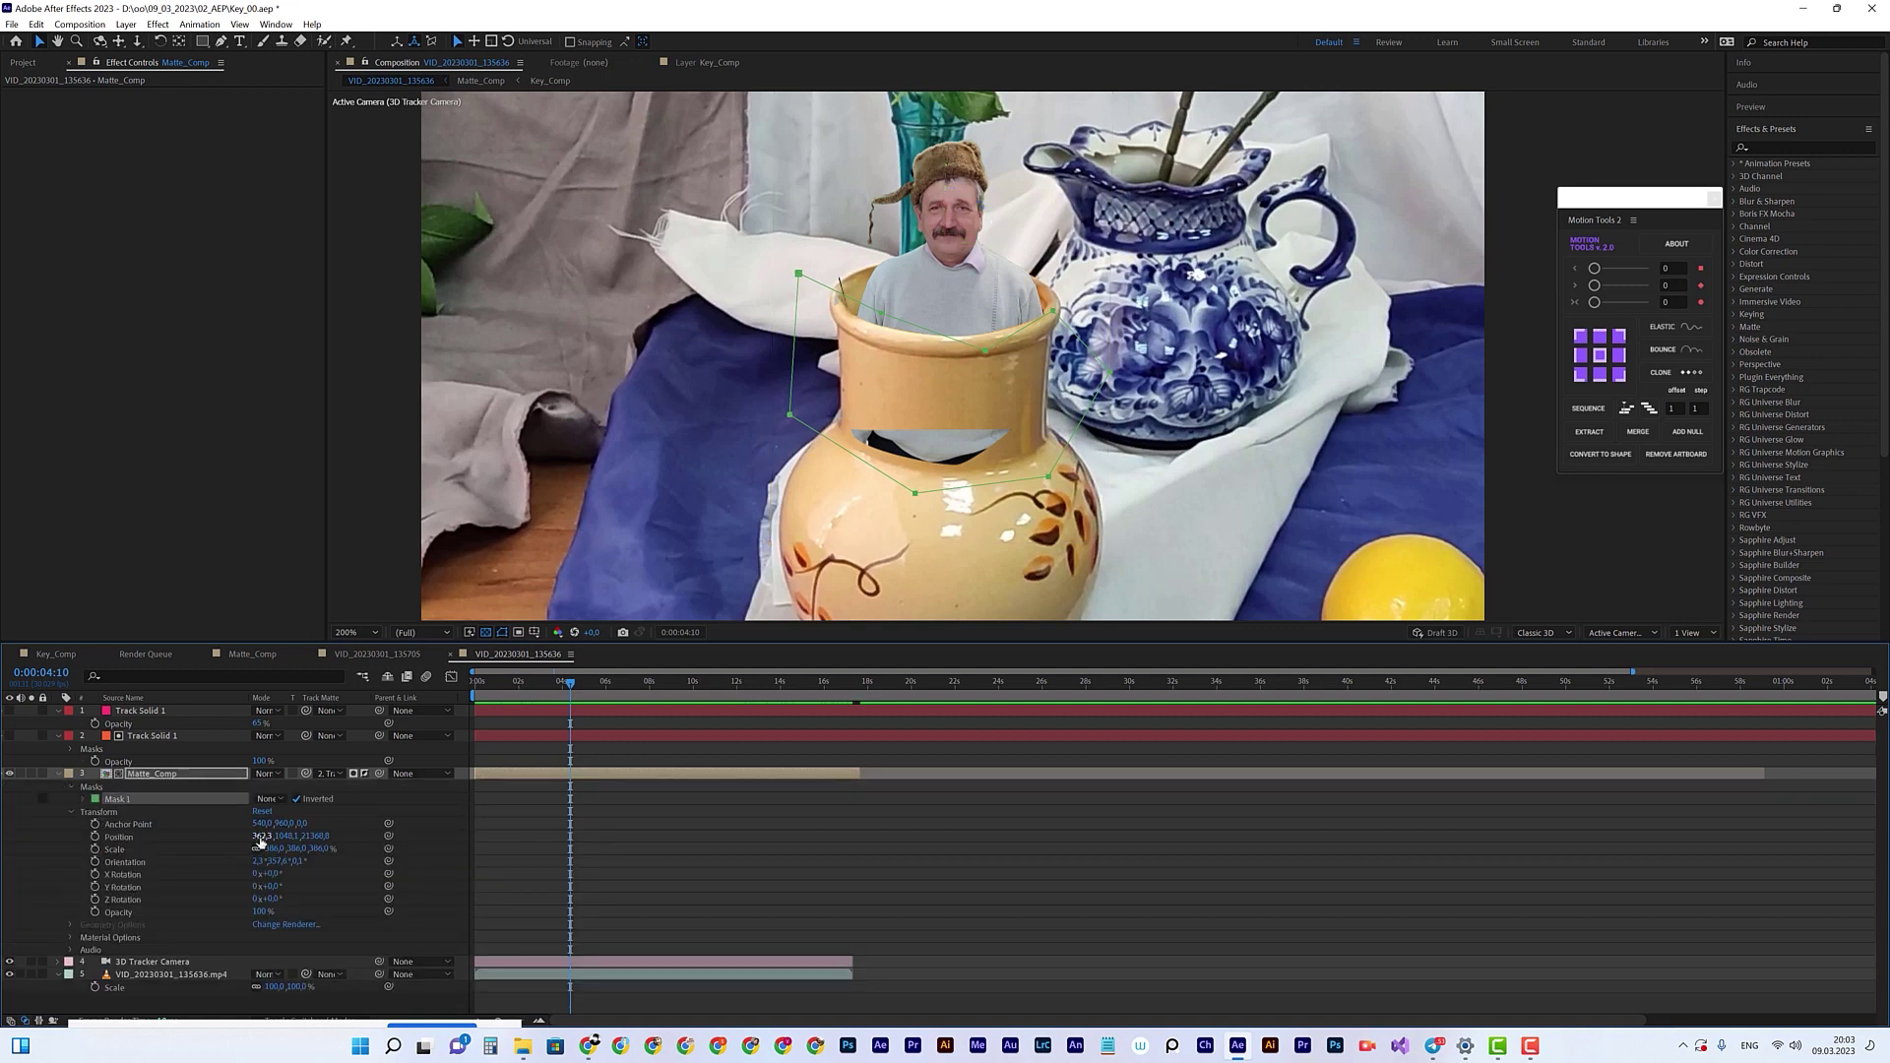
pyautogui.press('Delete')
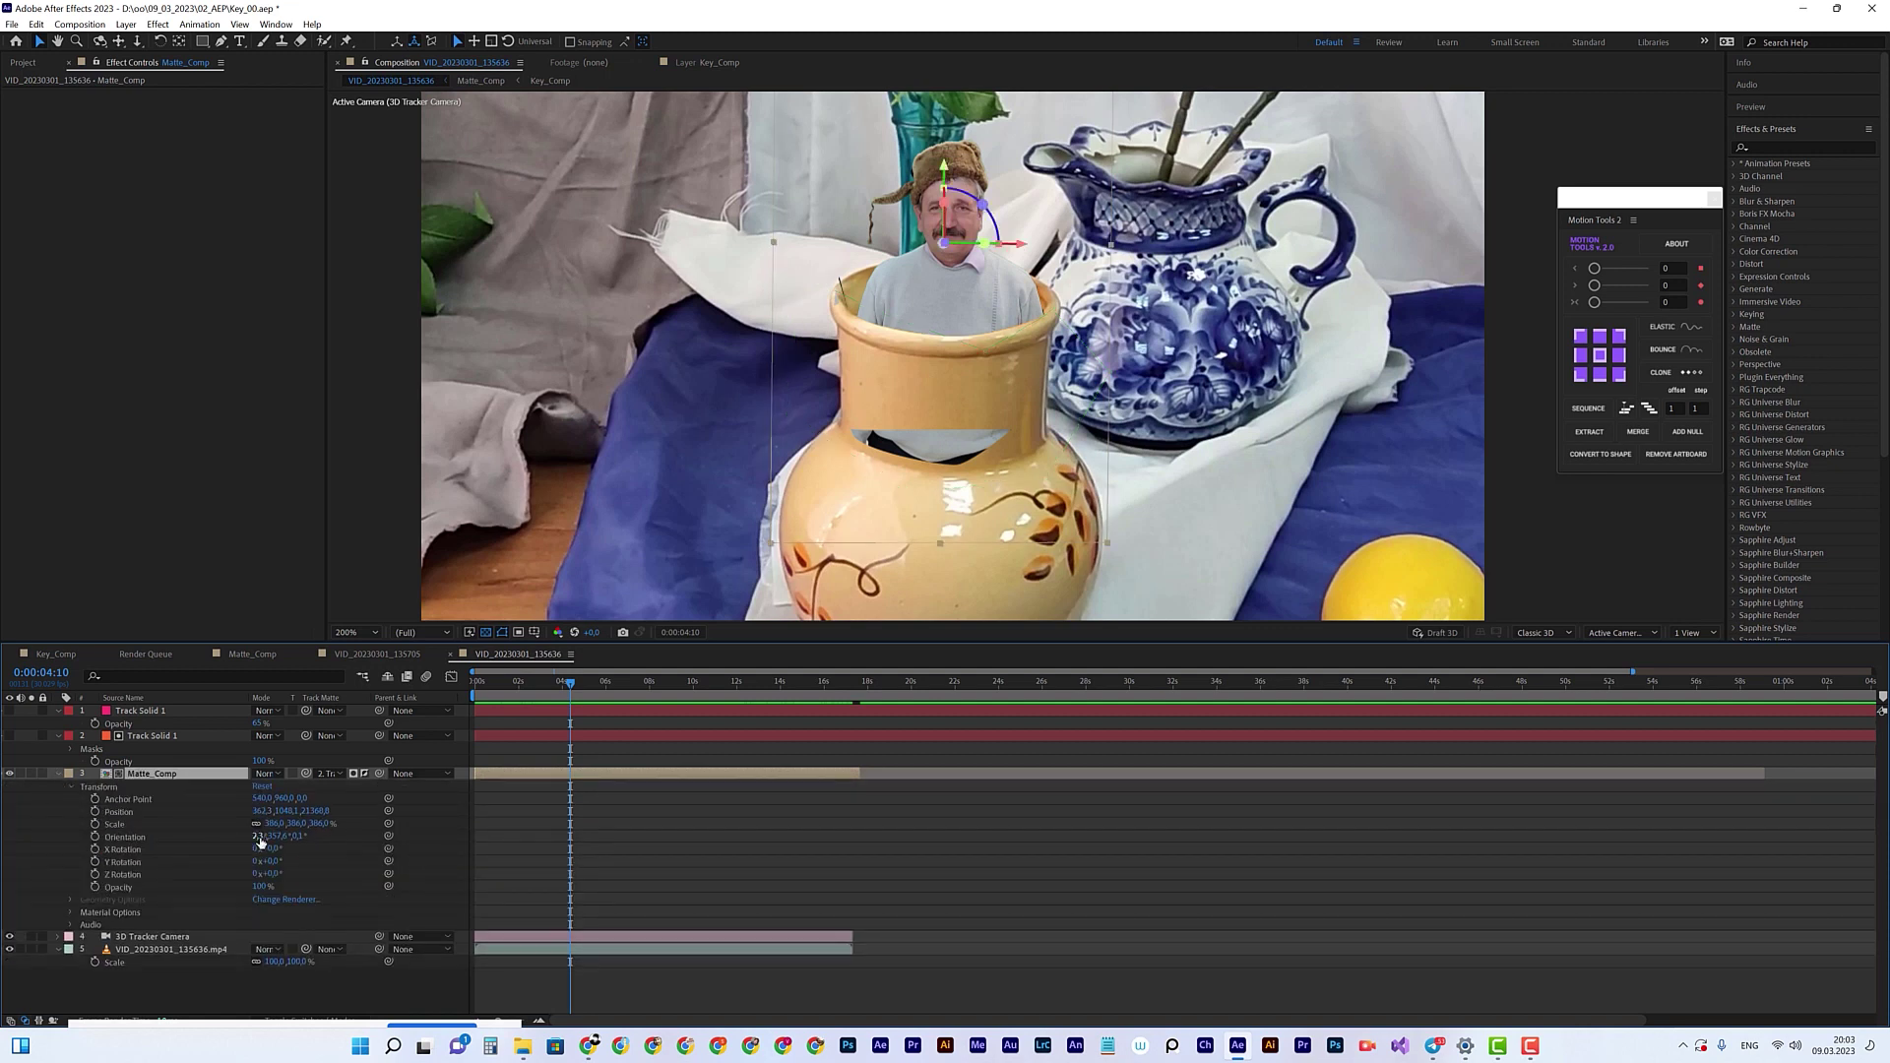
# Step: Try the pink Track Solid 1 on layer 1 as Matte_Comp's track matte, checking its coverage of the jug up to 0:00:11:00
pyautogui.click(146, 710)
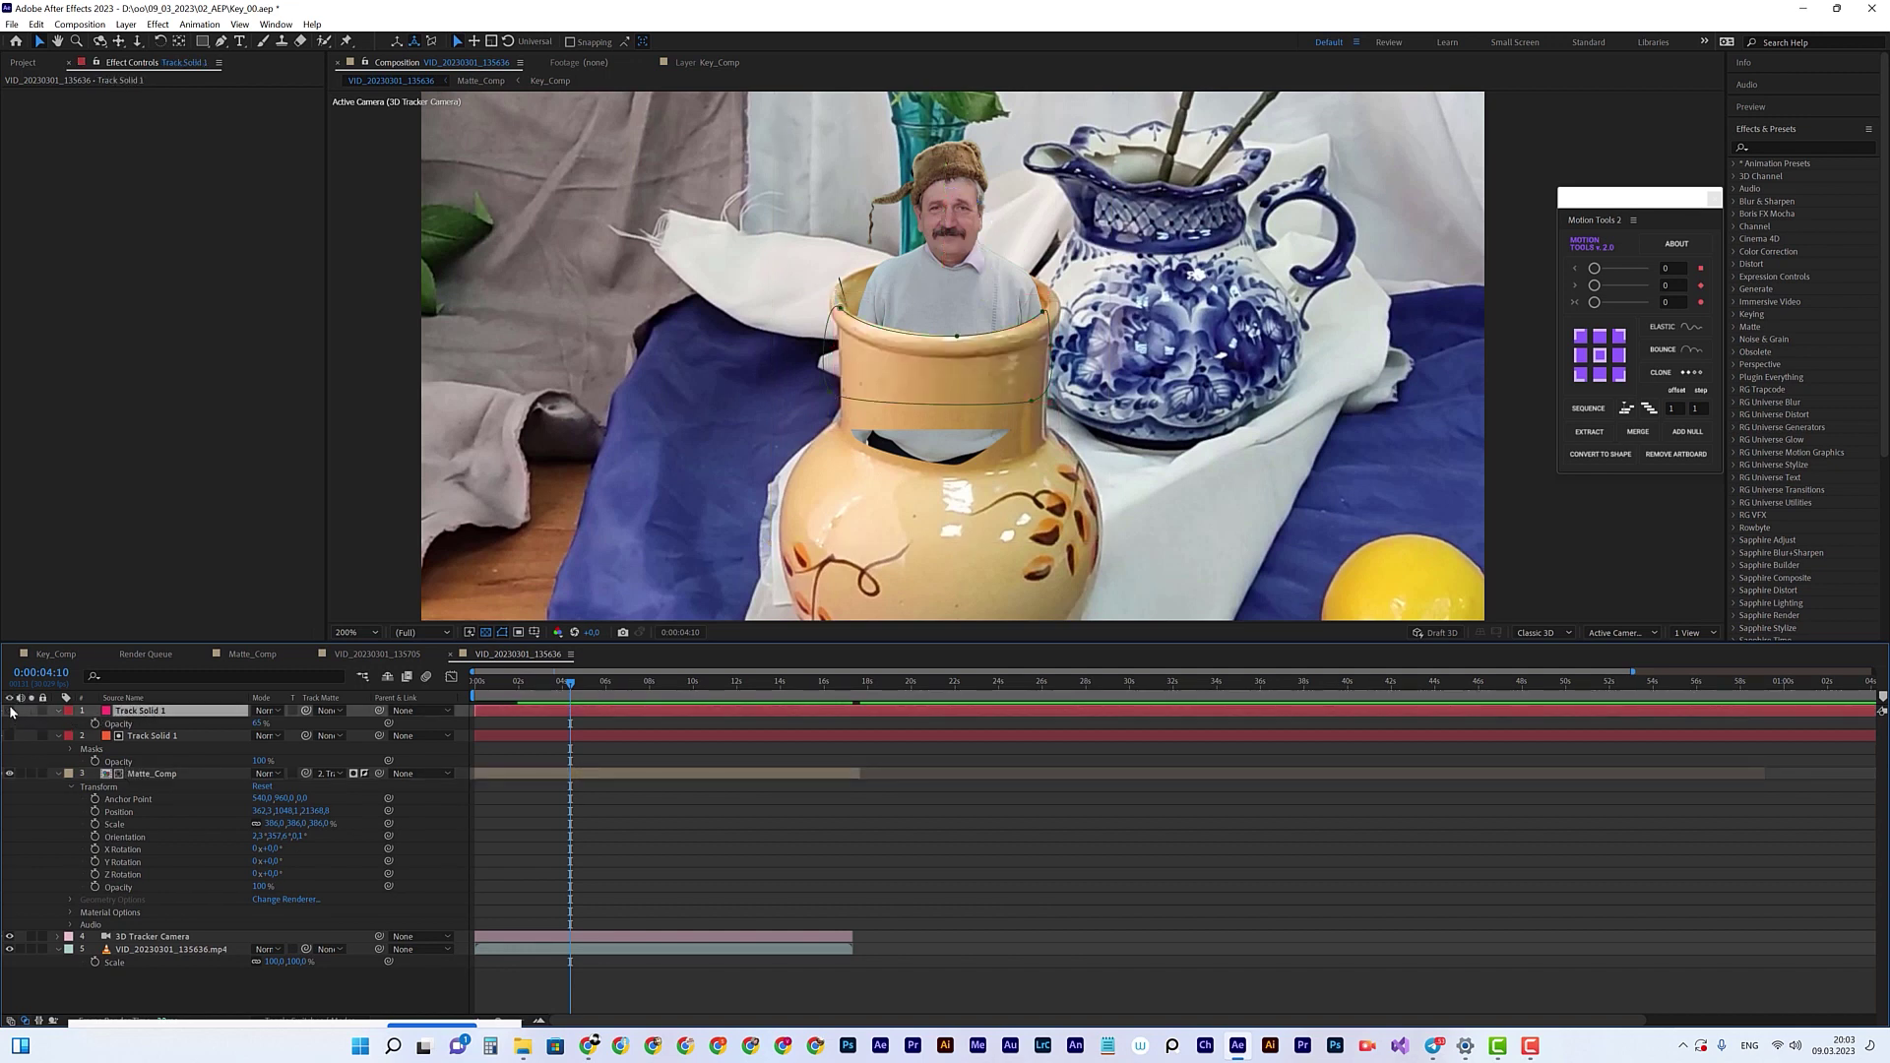
pyautogui.click(150, 735)
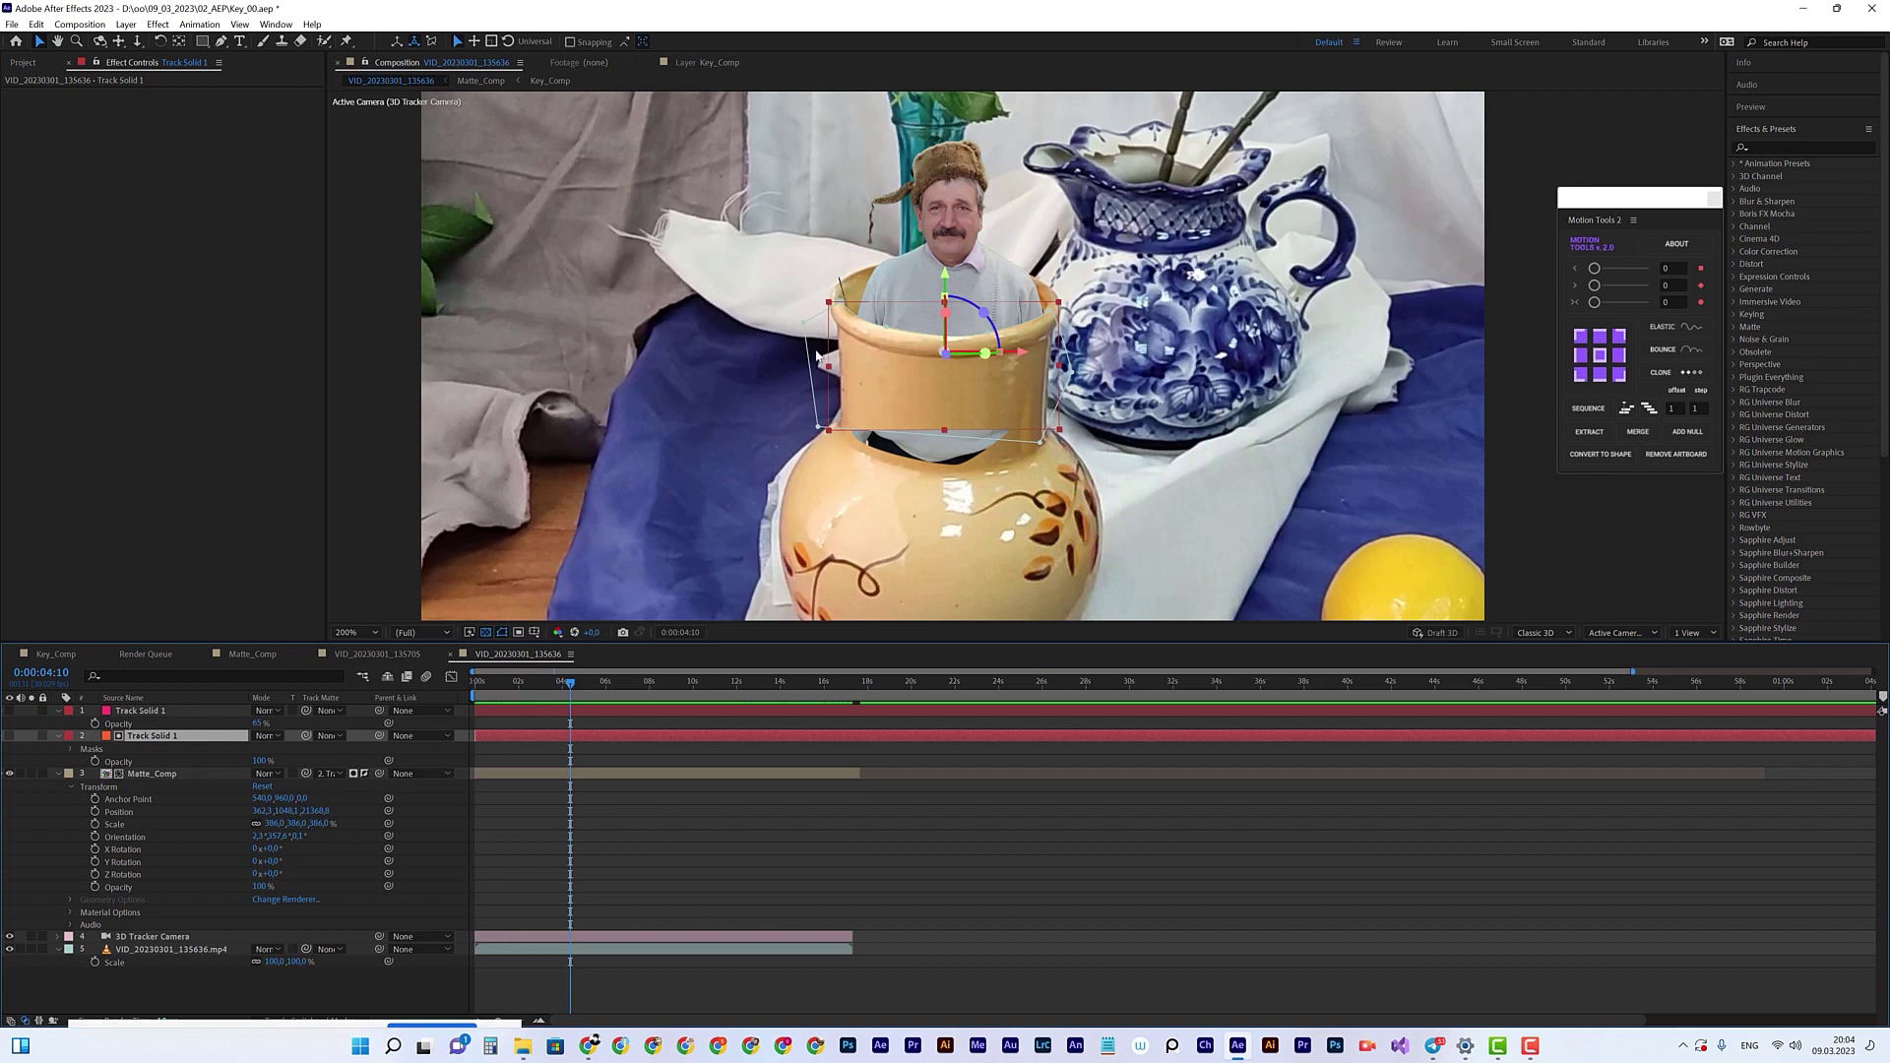
pyautogui.moveTo(570, 681); pyautogui.dragTo(680, 693)
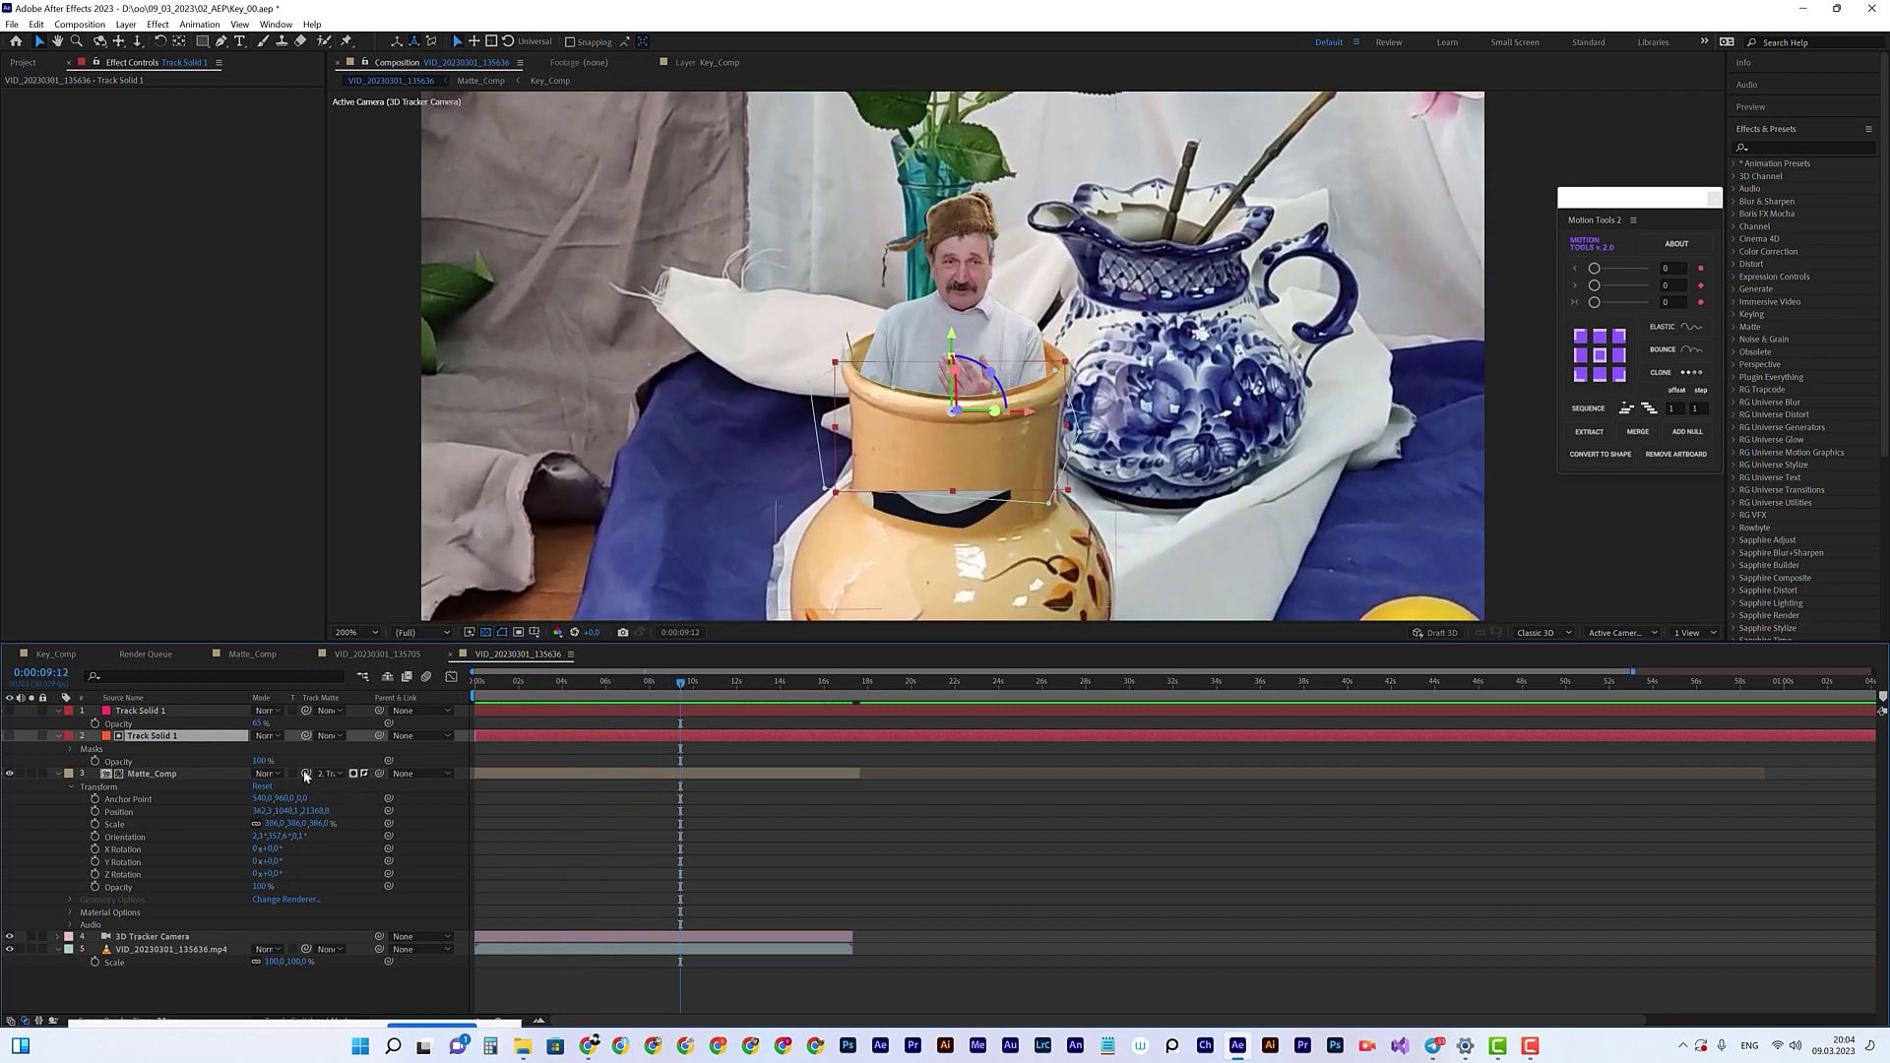
pyautogui.moveTo(305, 776); pyautogui.dragTo(141, 718)
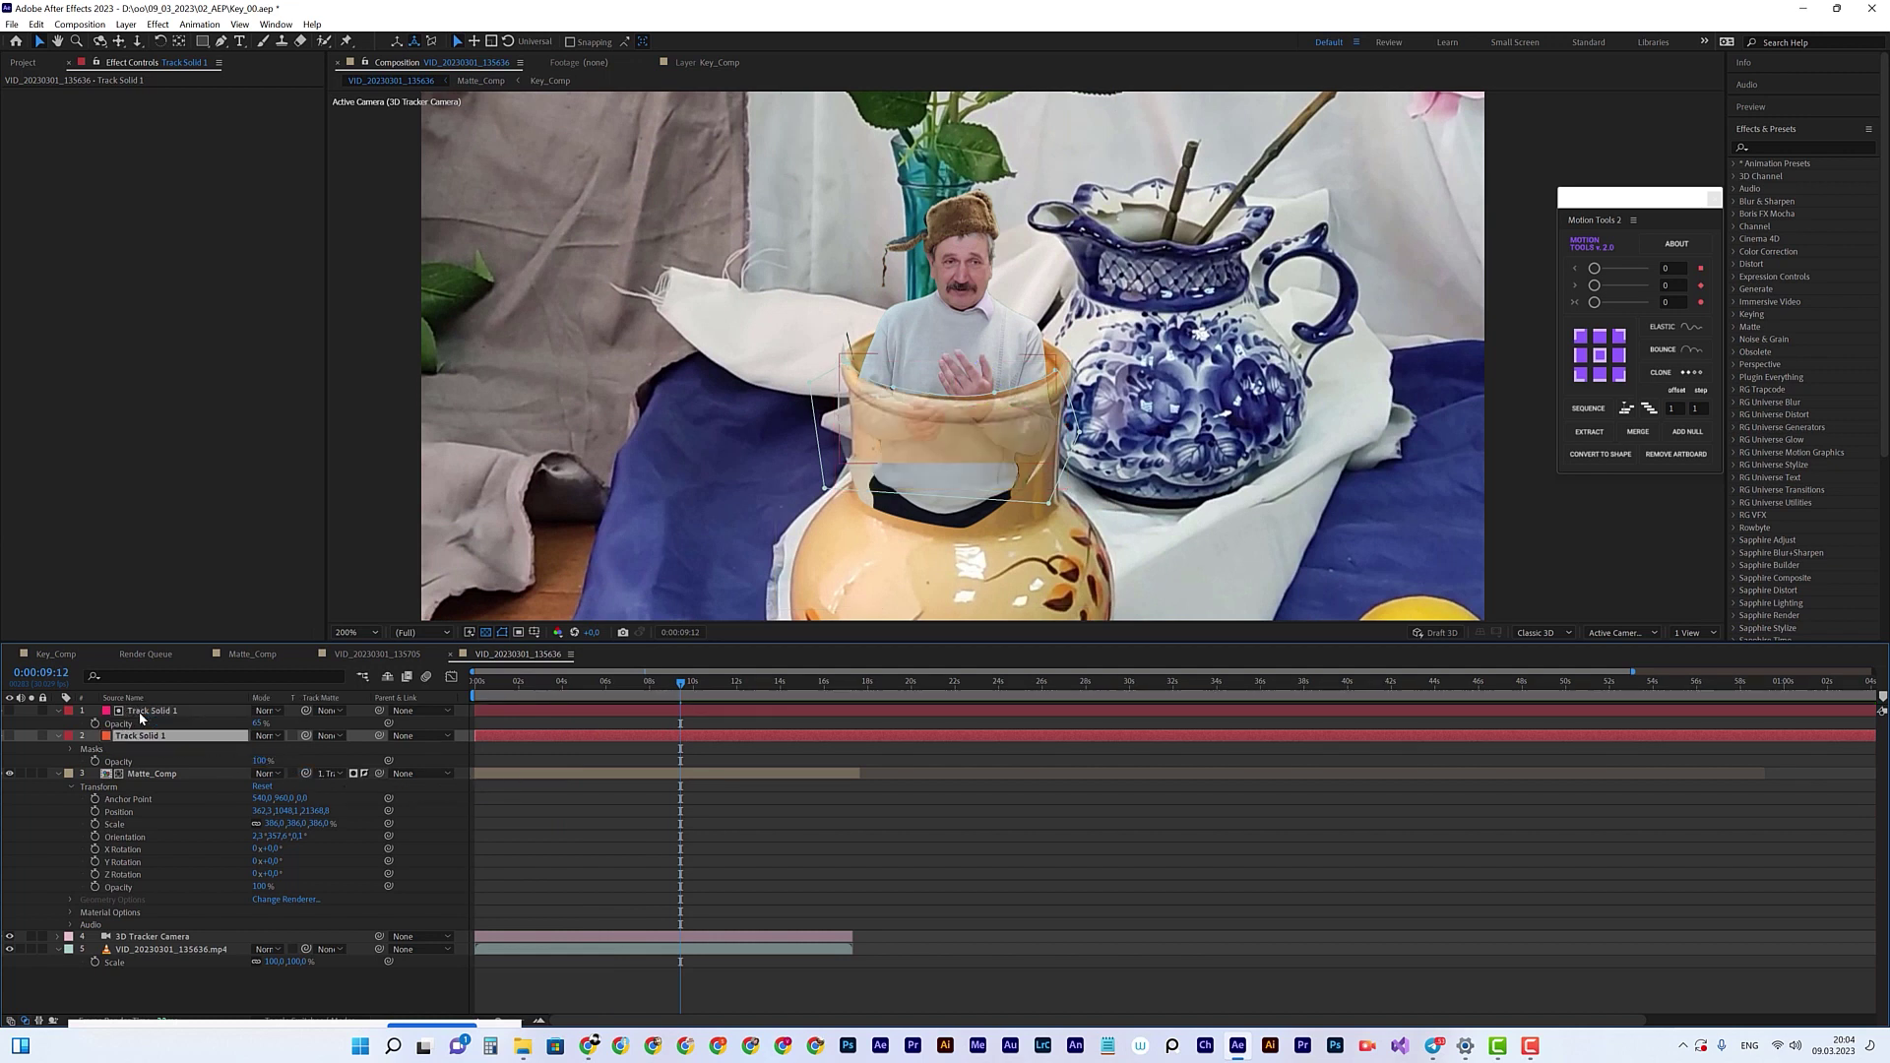
pyautogui.click(10, 710)
pyautogui.moveTo(513, 689); pyautogui.dragTo(716, 694)
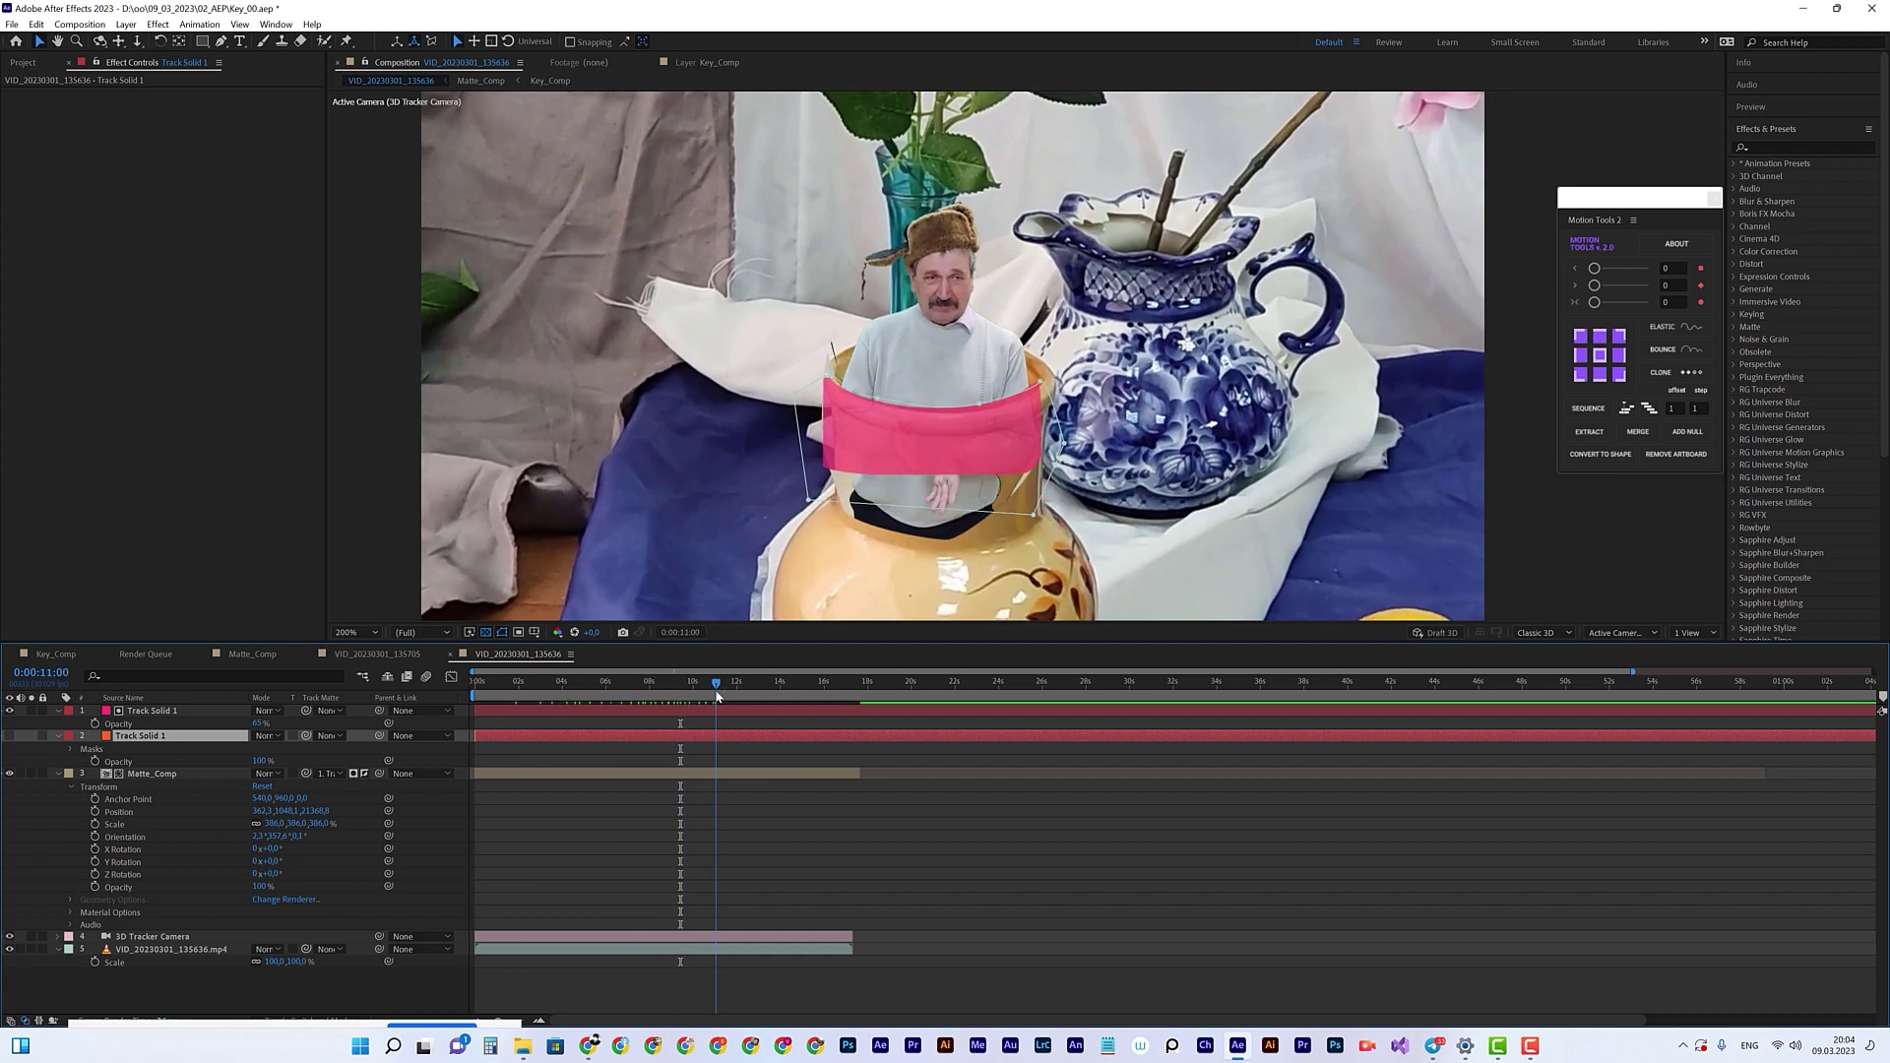
pyautogui.click(10, 711)
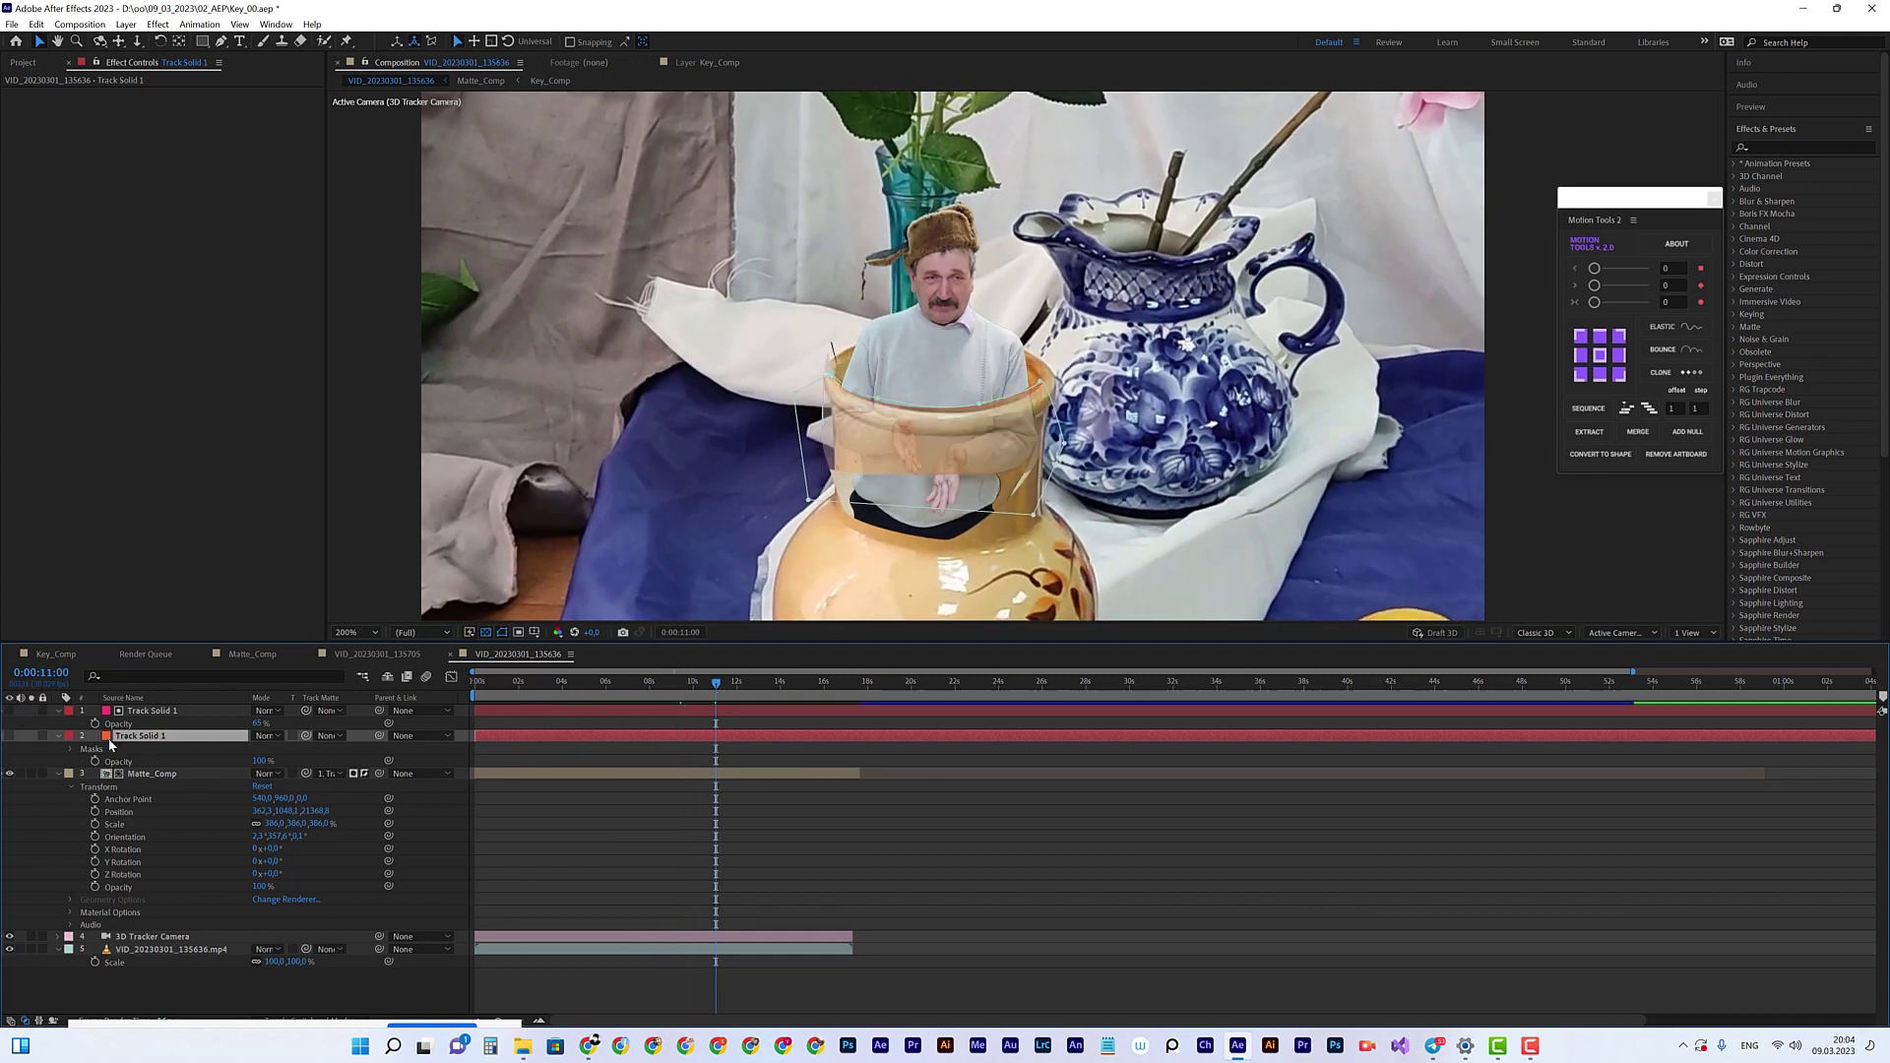
# Step: Check the orange masked Track Solid 1 on layer 2 up to 0:00:09:21 and make it Matte_Comp's track matte again
pyautogui.click(9, 738)
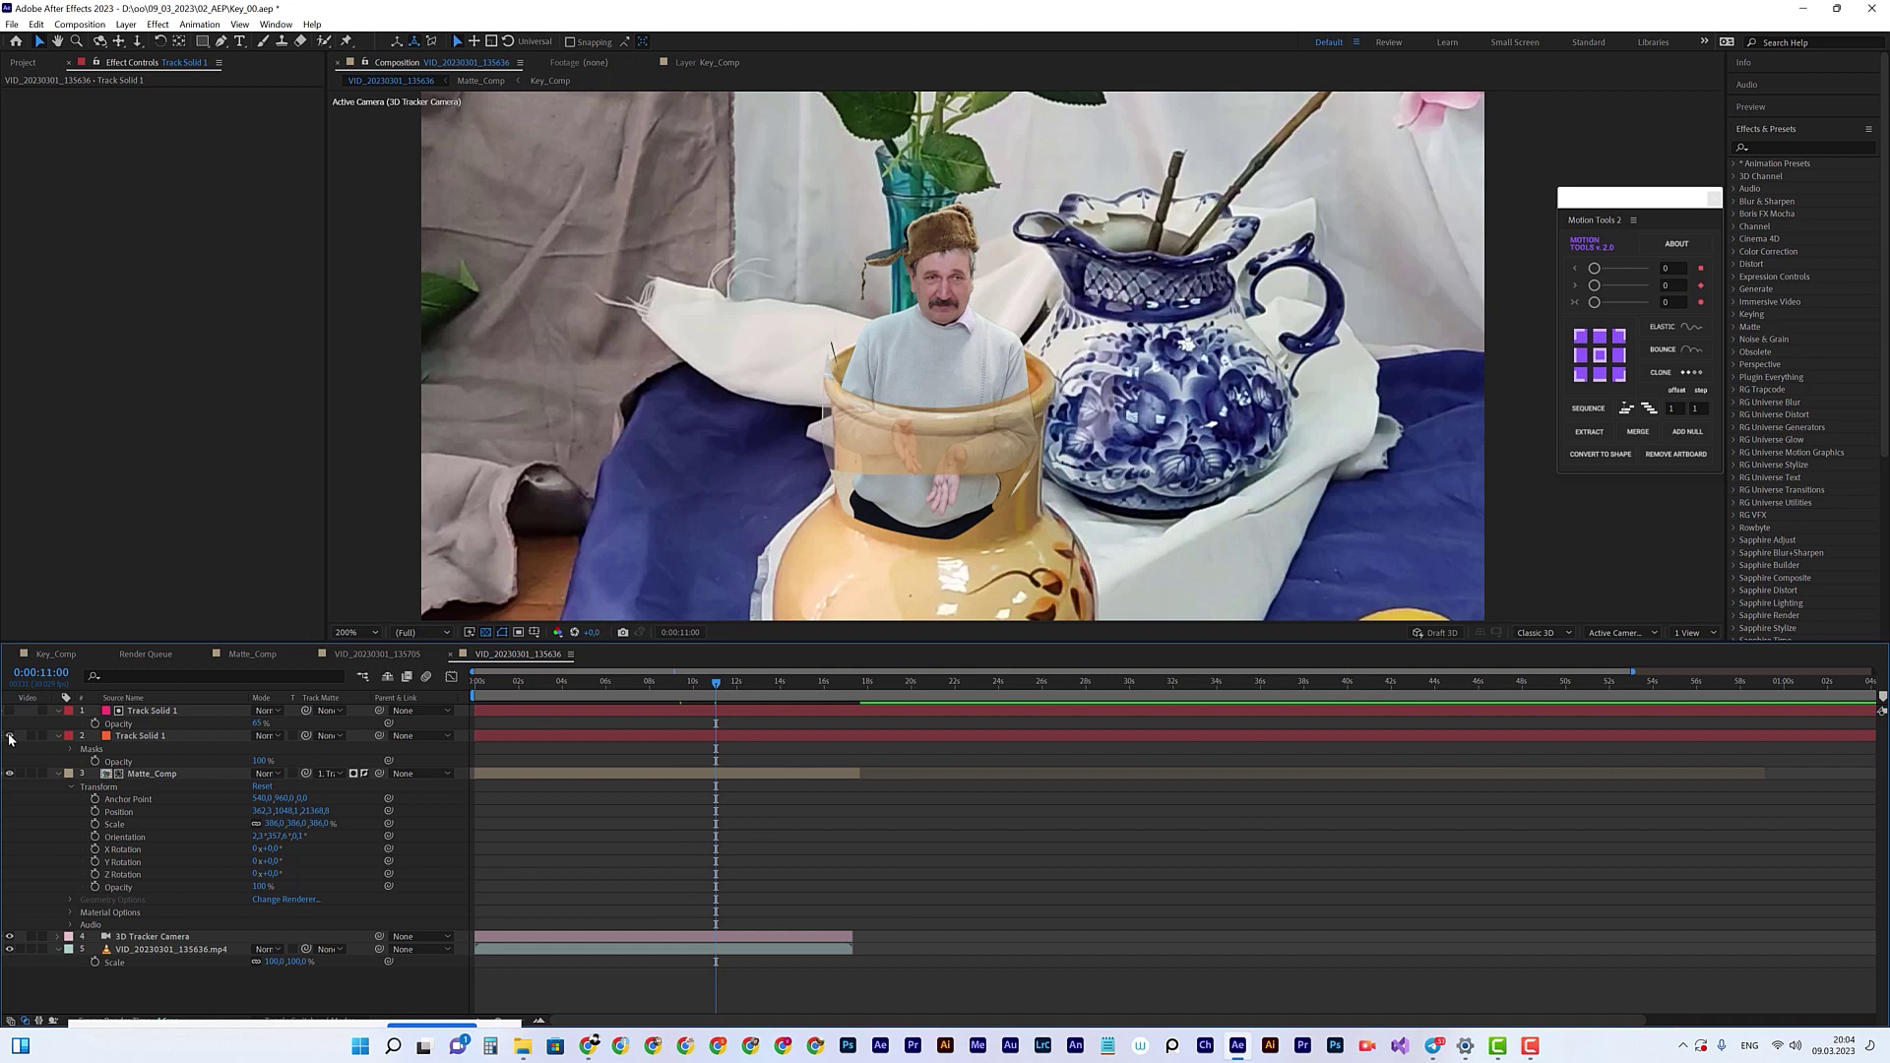
pyautogui.click(10, 737)
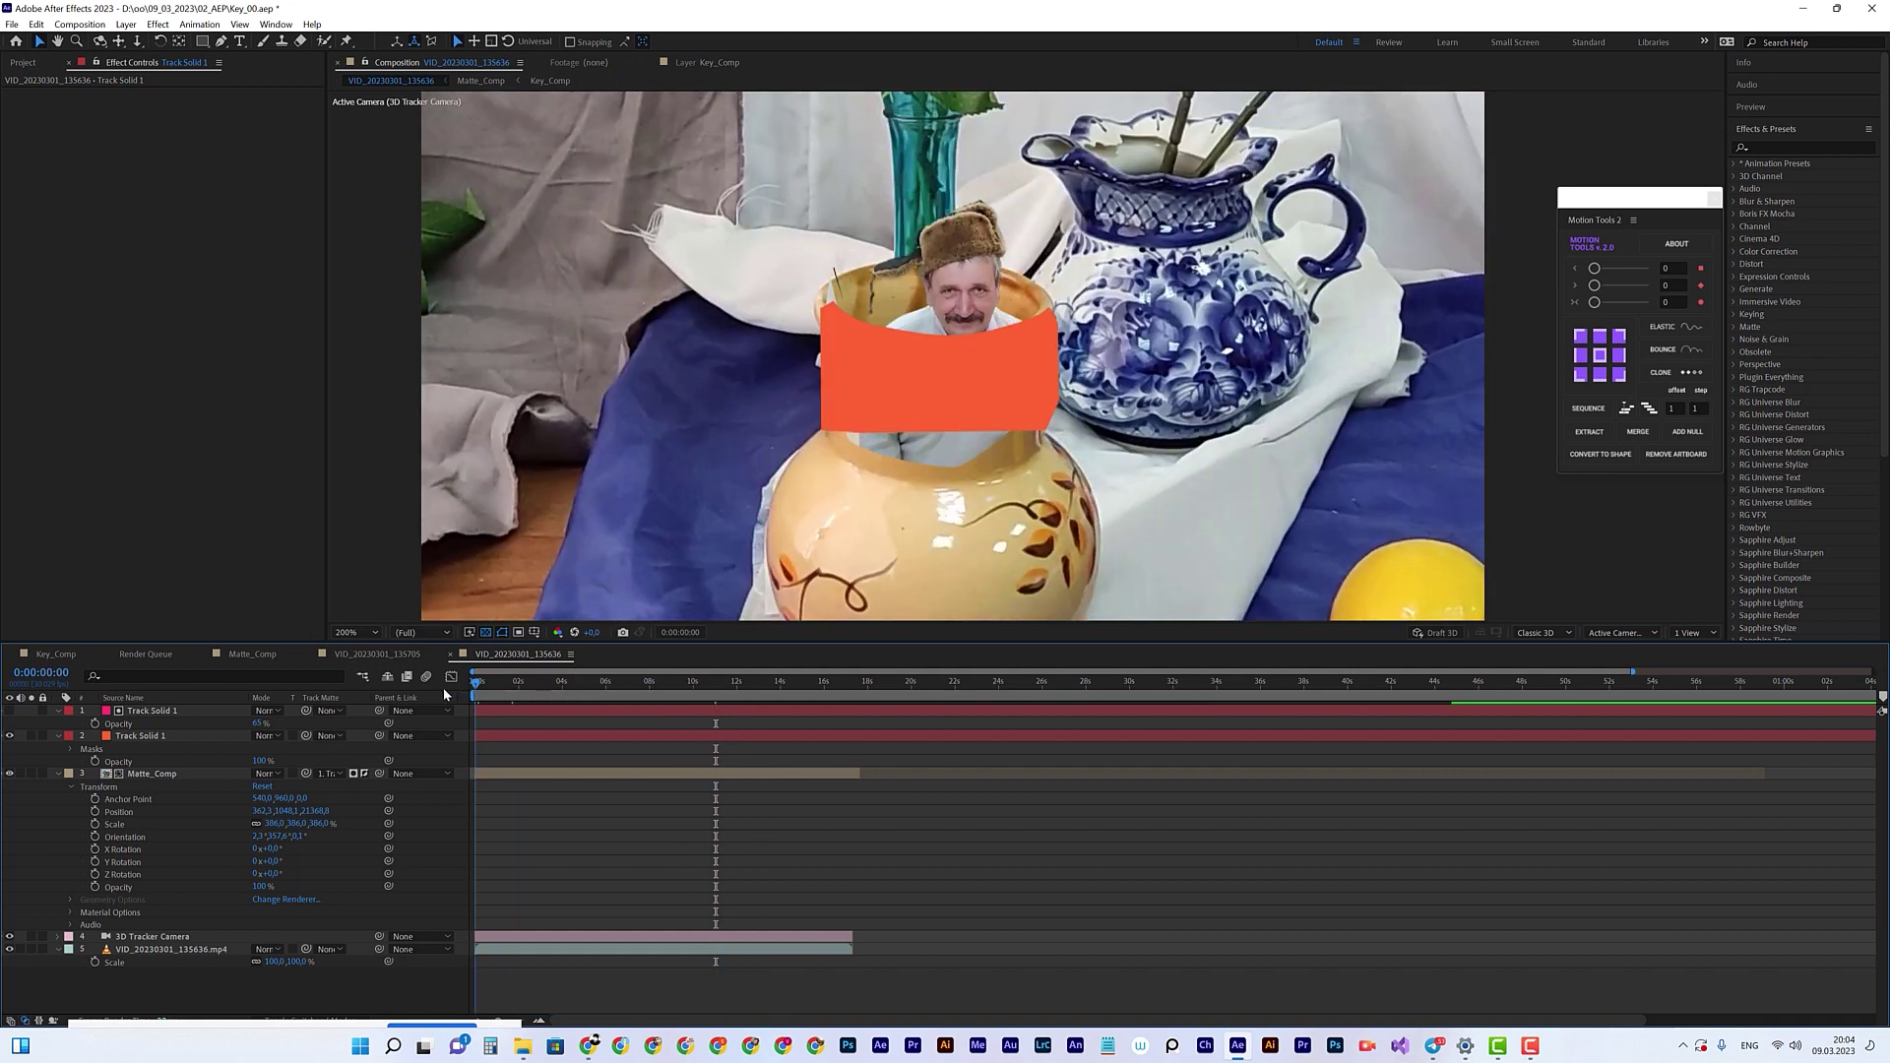
pyautogui.press('Home')
pyautogui.moveTo(479, 697); pyautogui.dragTo(687, 699)
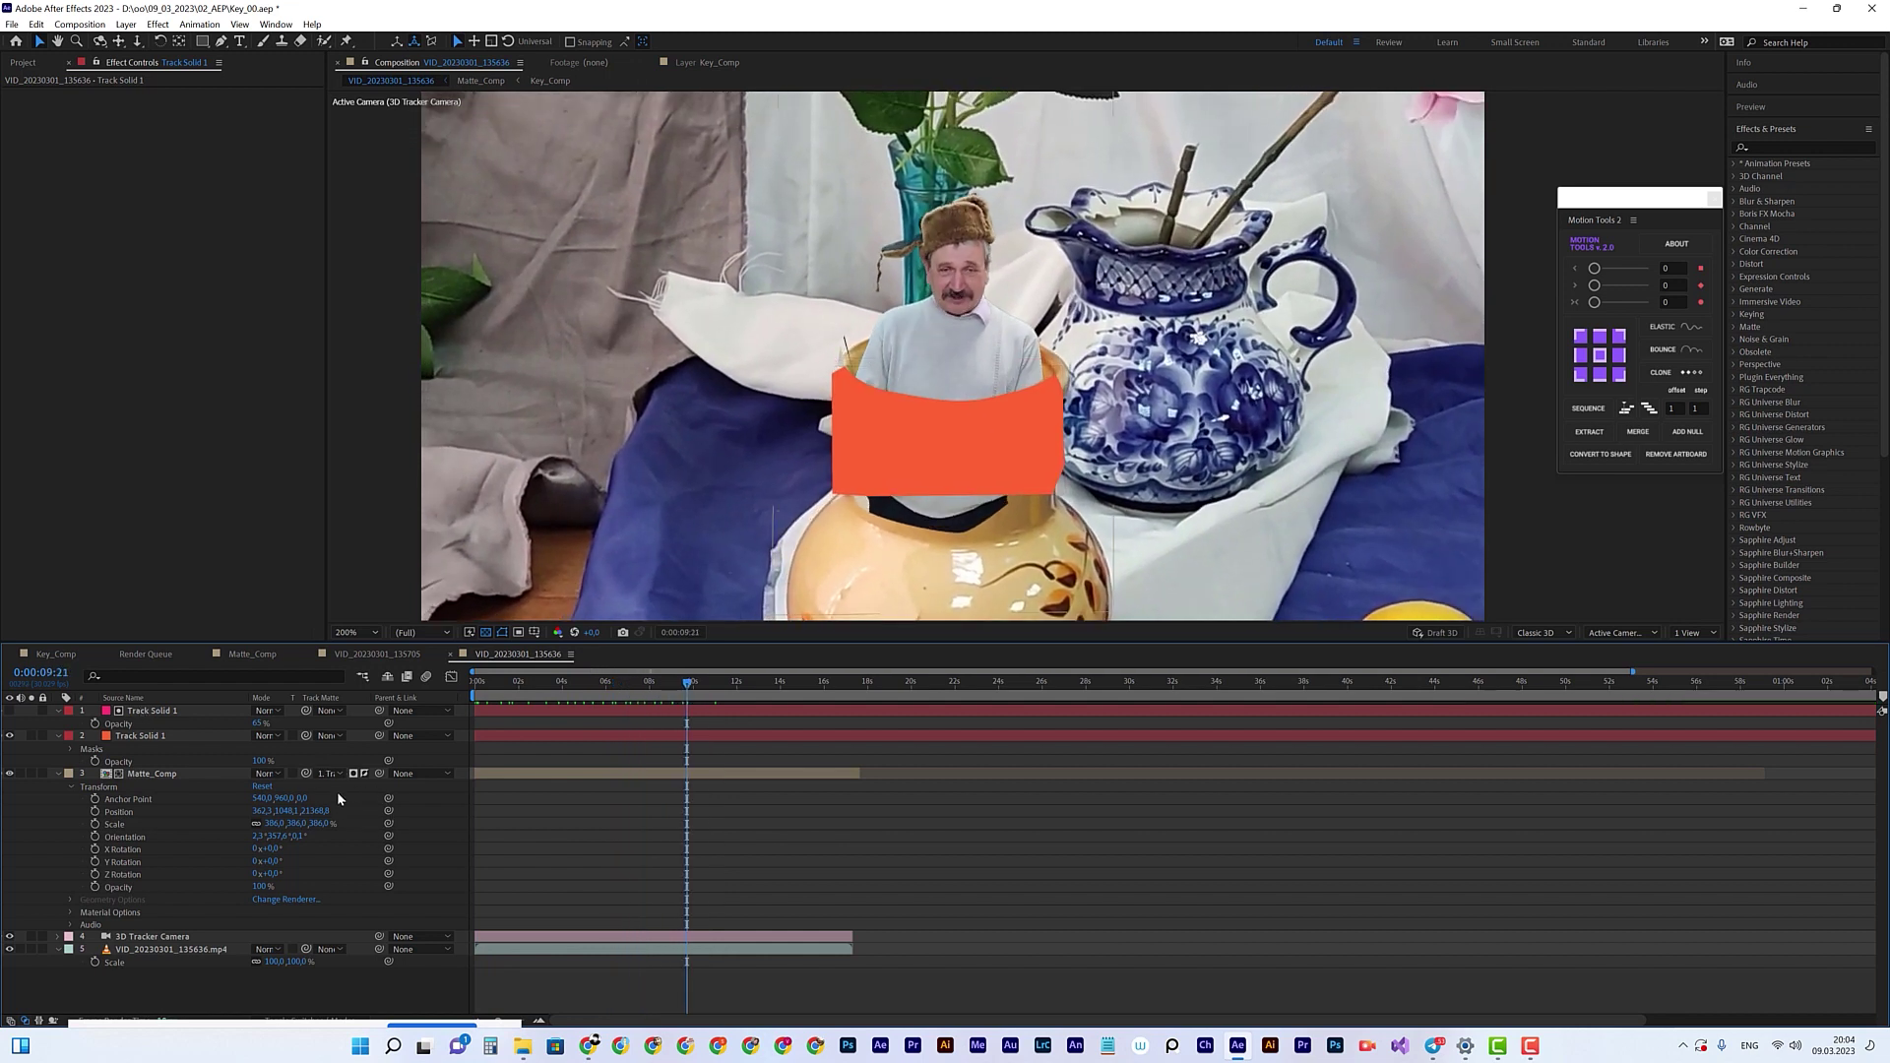
pyautogui.moveTo(306, 773); pyautogui.dragTo(173, 740)
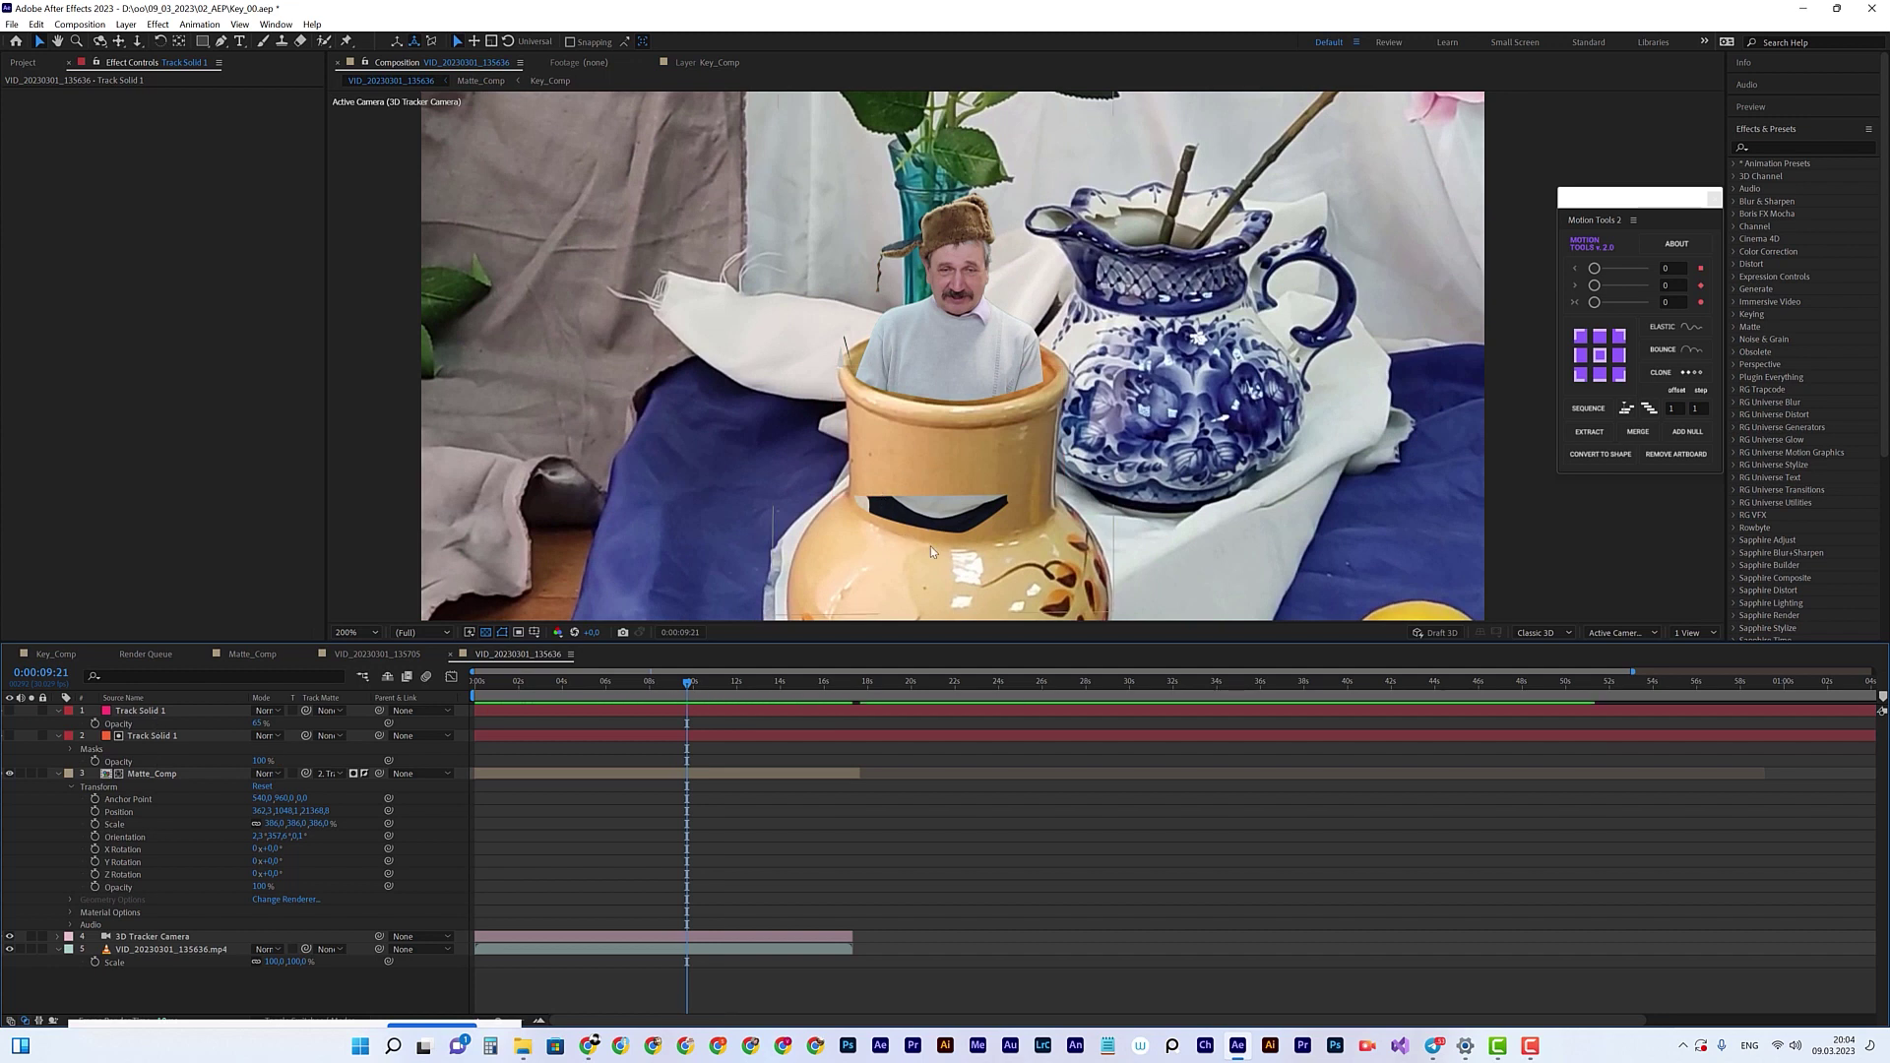
# Step: Show the orange masked Track Solid 1 and enlarge it in its Solid Settings to about 2938 px wide and tall enough to cover the exposed body gap
pyautogui.click(10, 735)
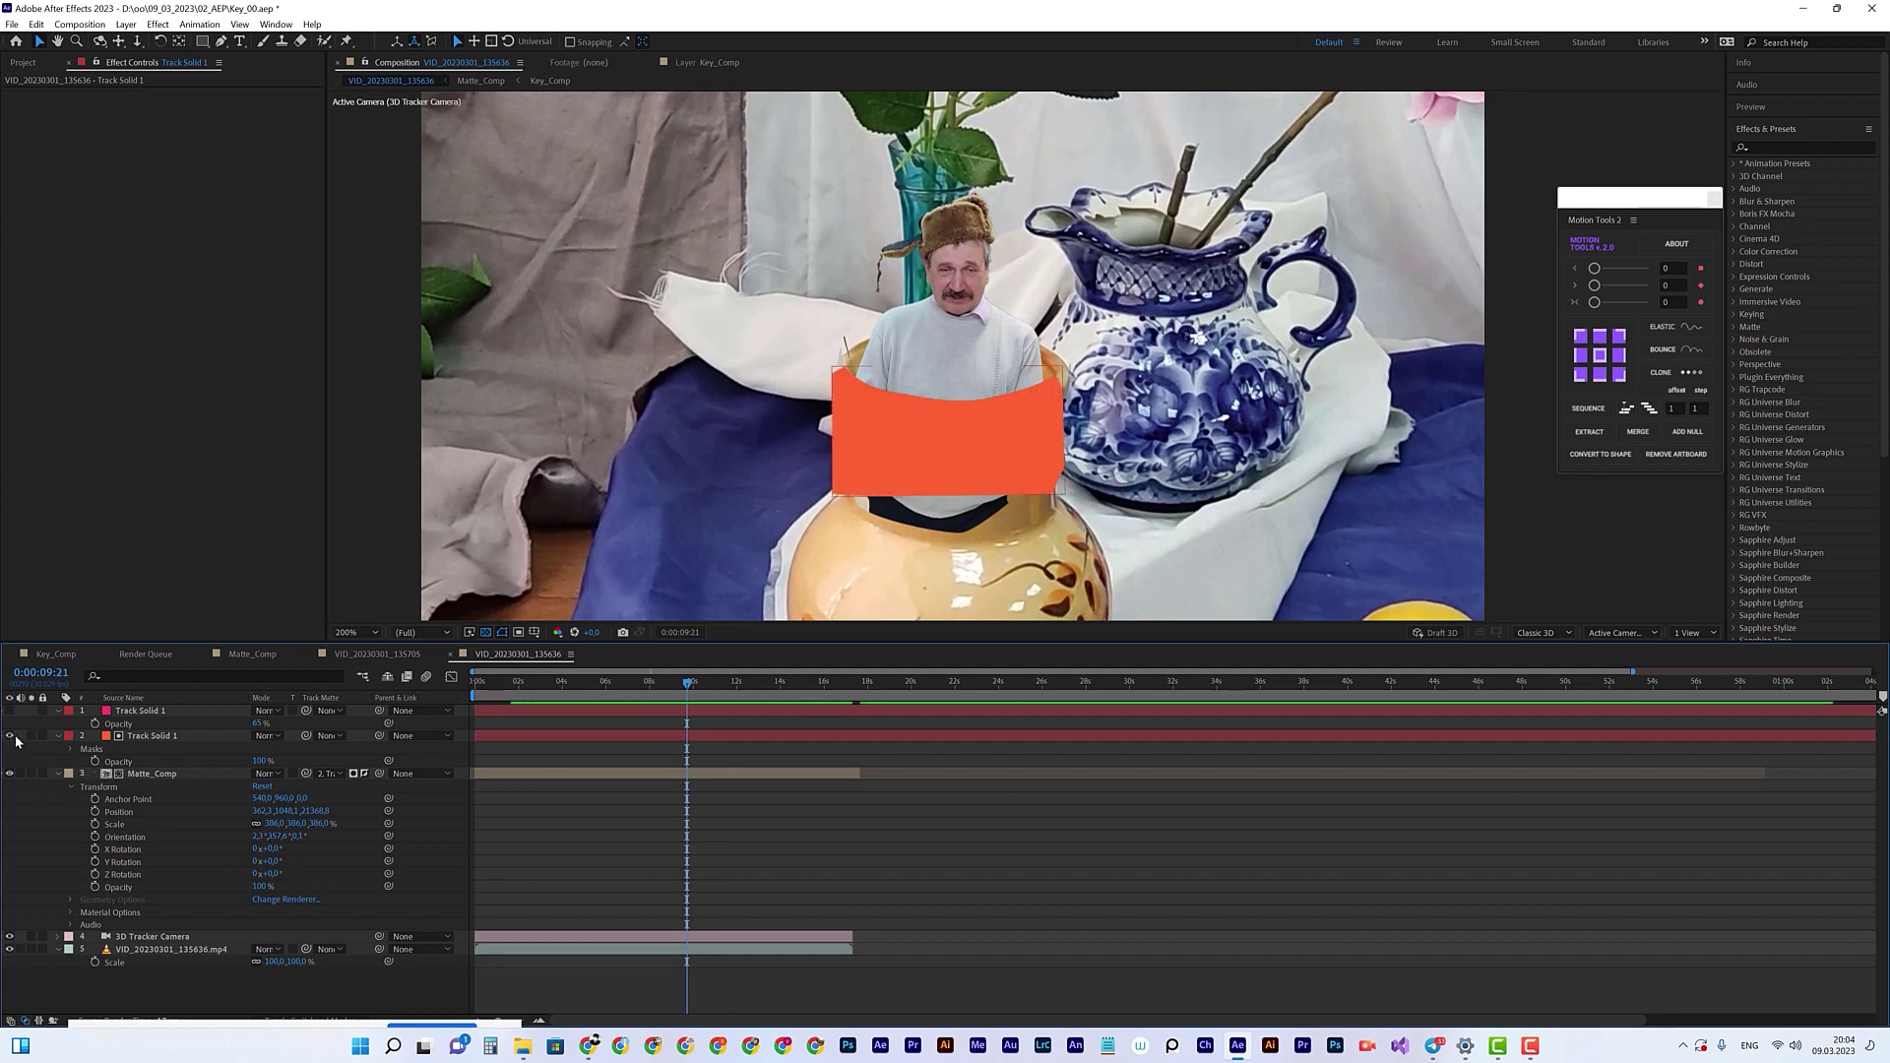
pyautogui.click(923, 434)
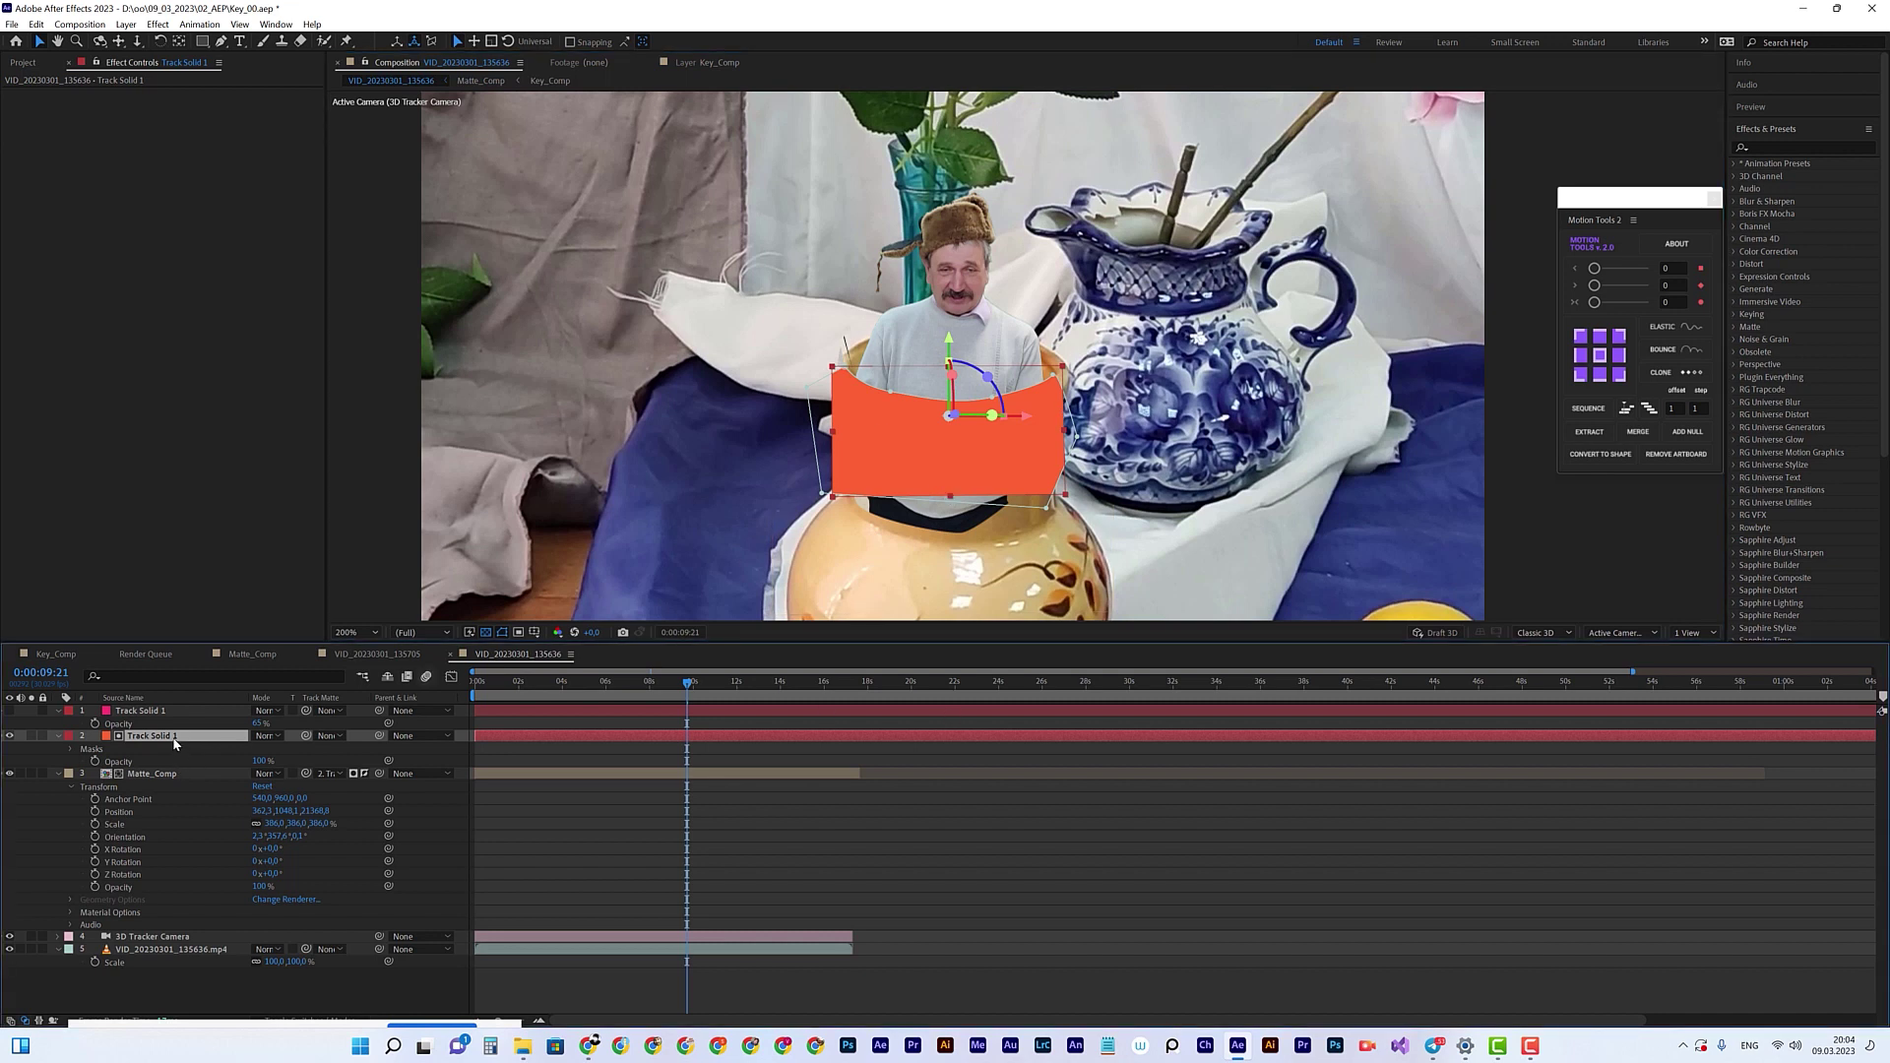
pyautogui.hotkey('ctrl', 'shift', 'y')
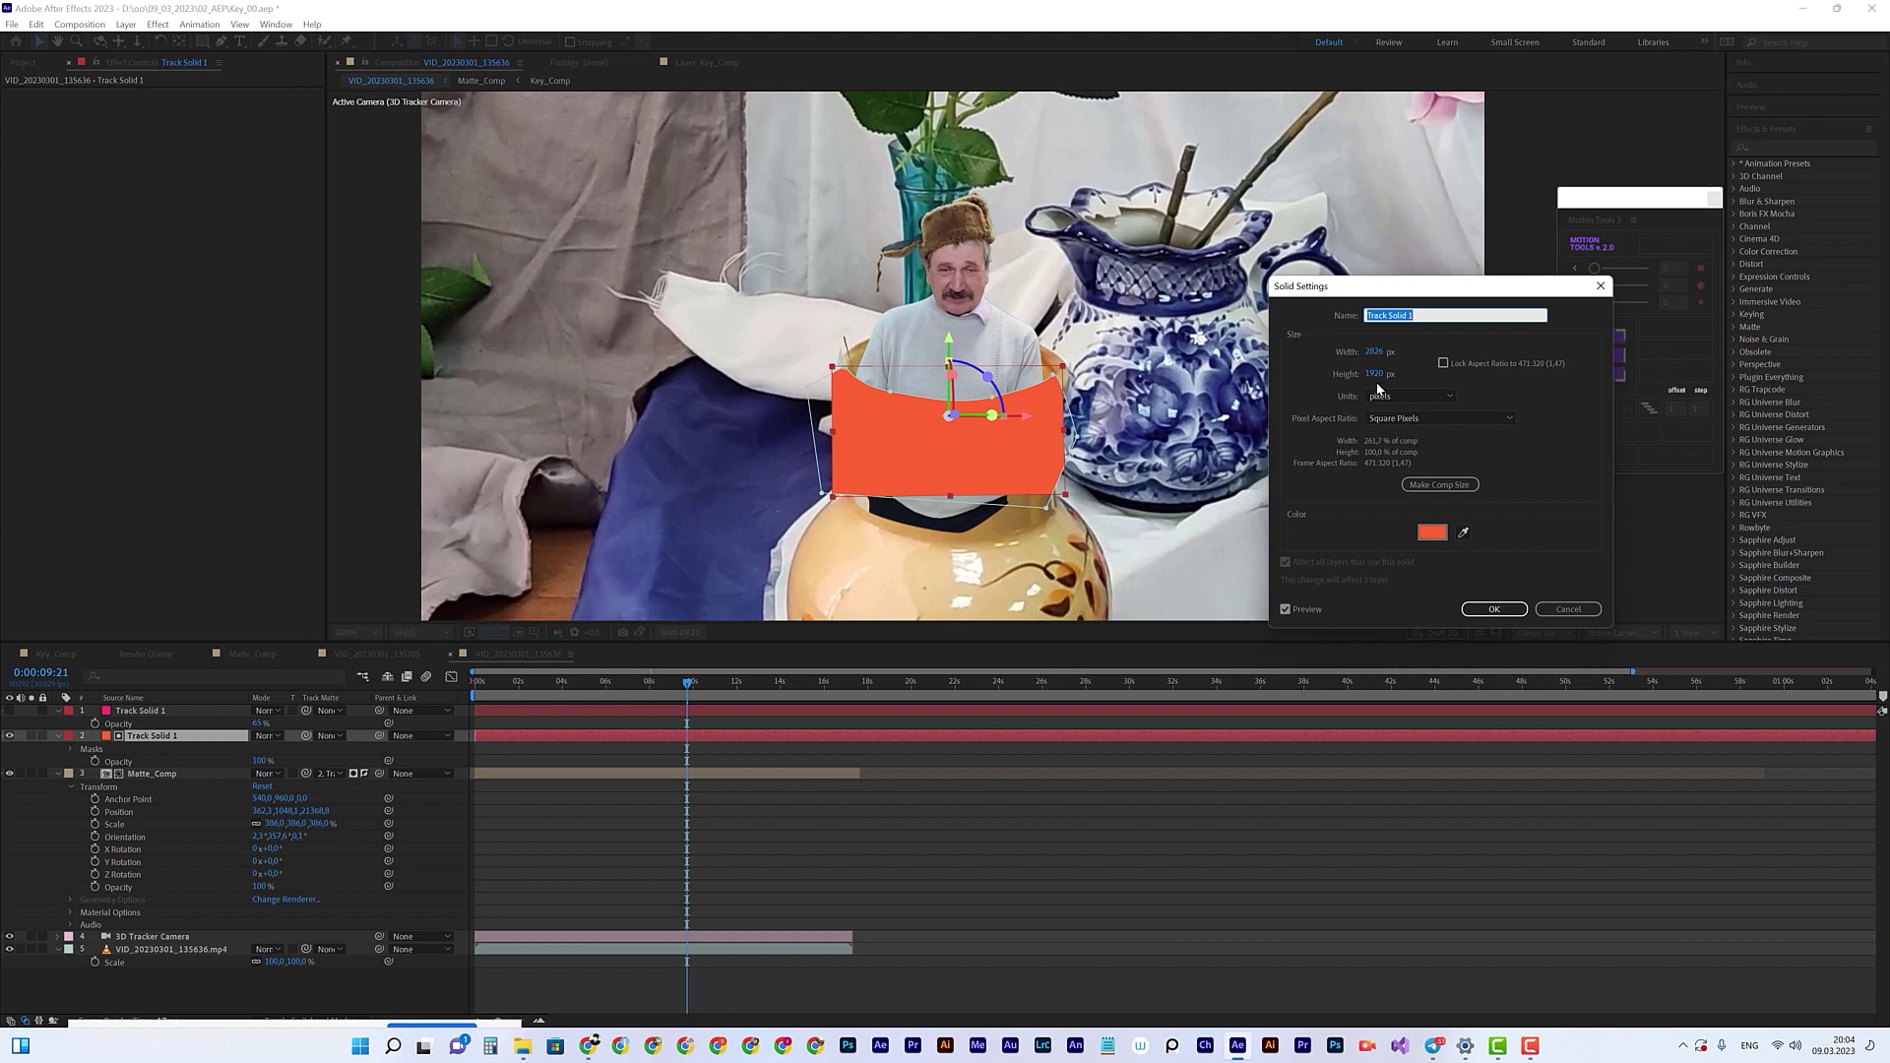
pyautogui.moveTo(1371, 357); pyautogui.dragTo(1567, 418)
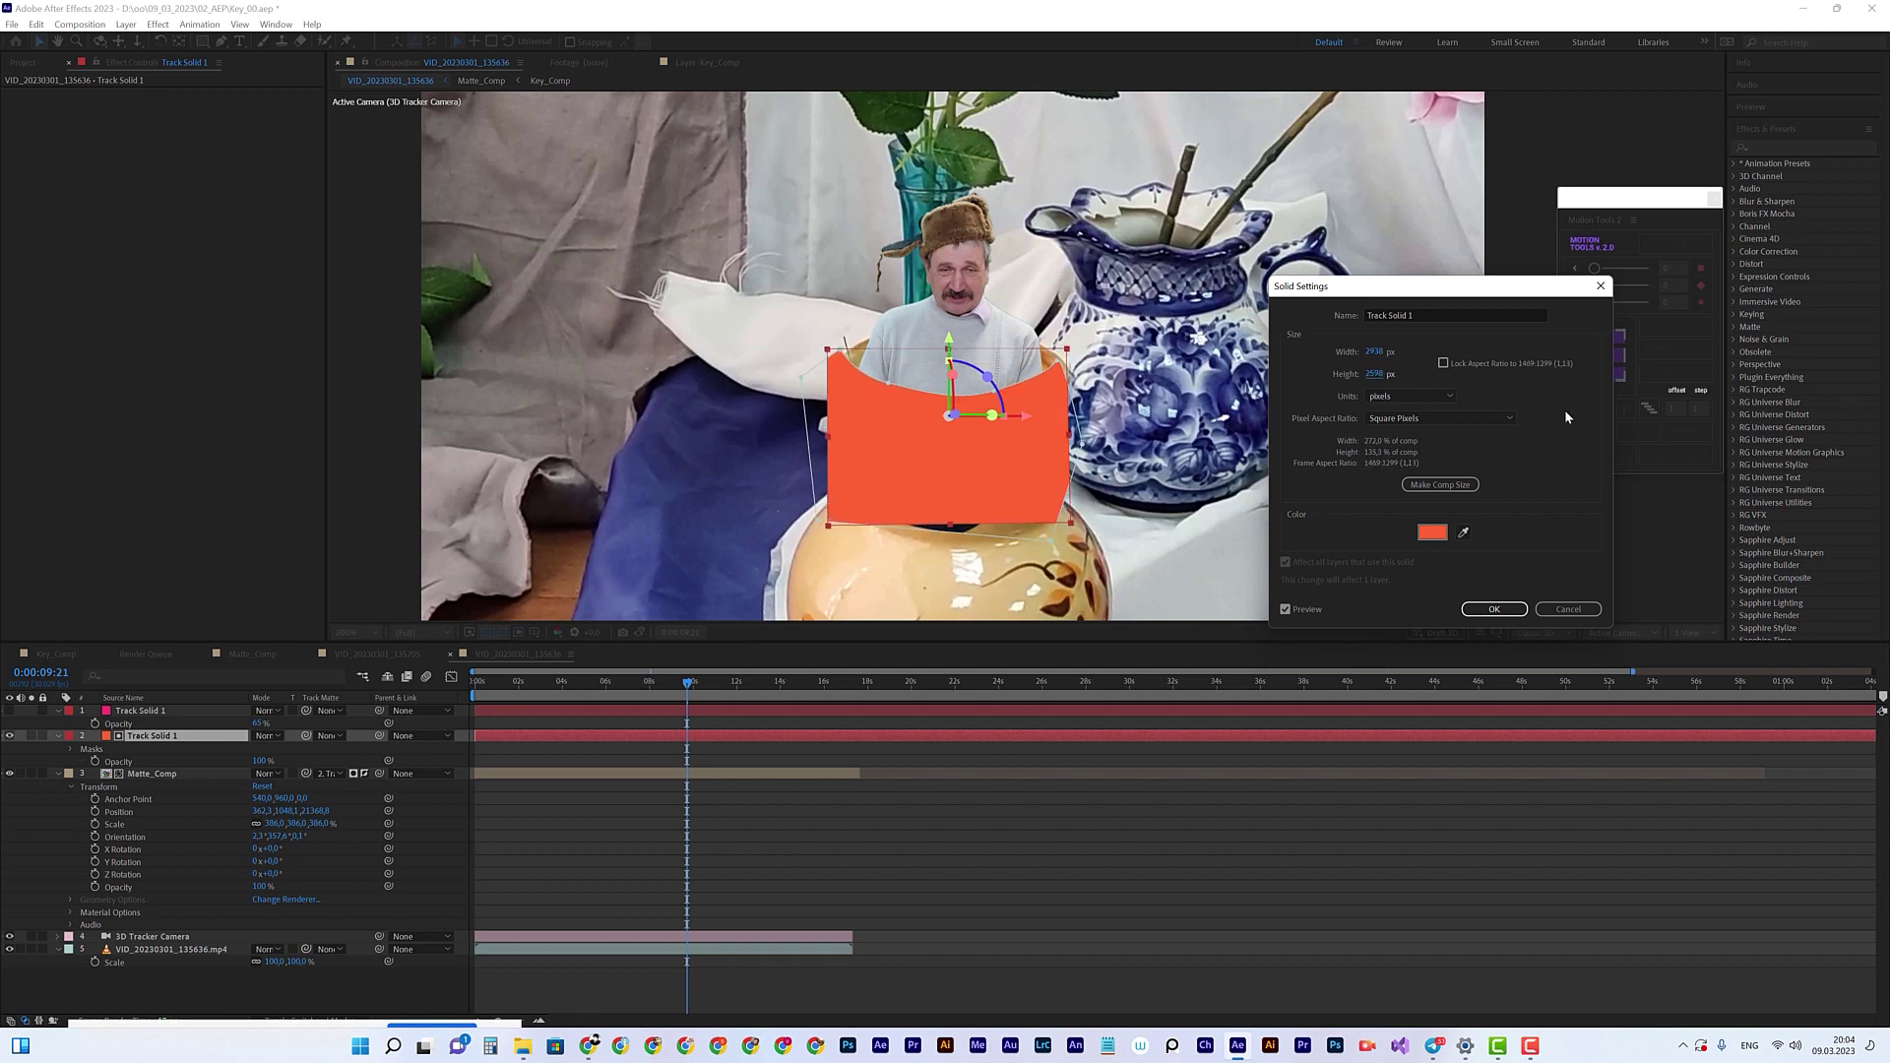
pyautogui.moveTo(1359, 377); pyautogui.dragTo(1439, 377)
pyautogui.click(1491, 607)
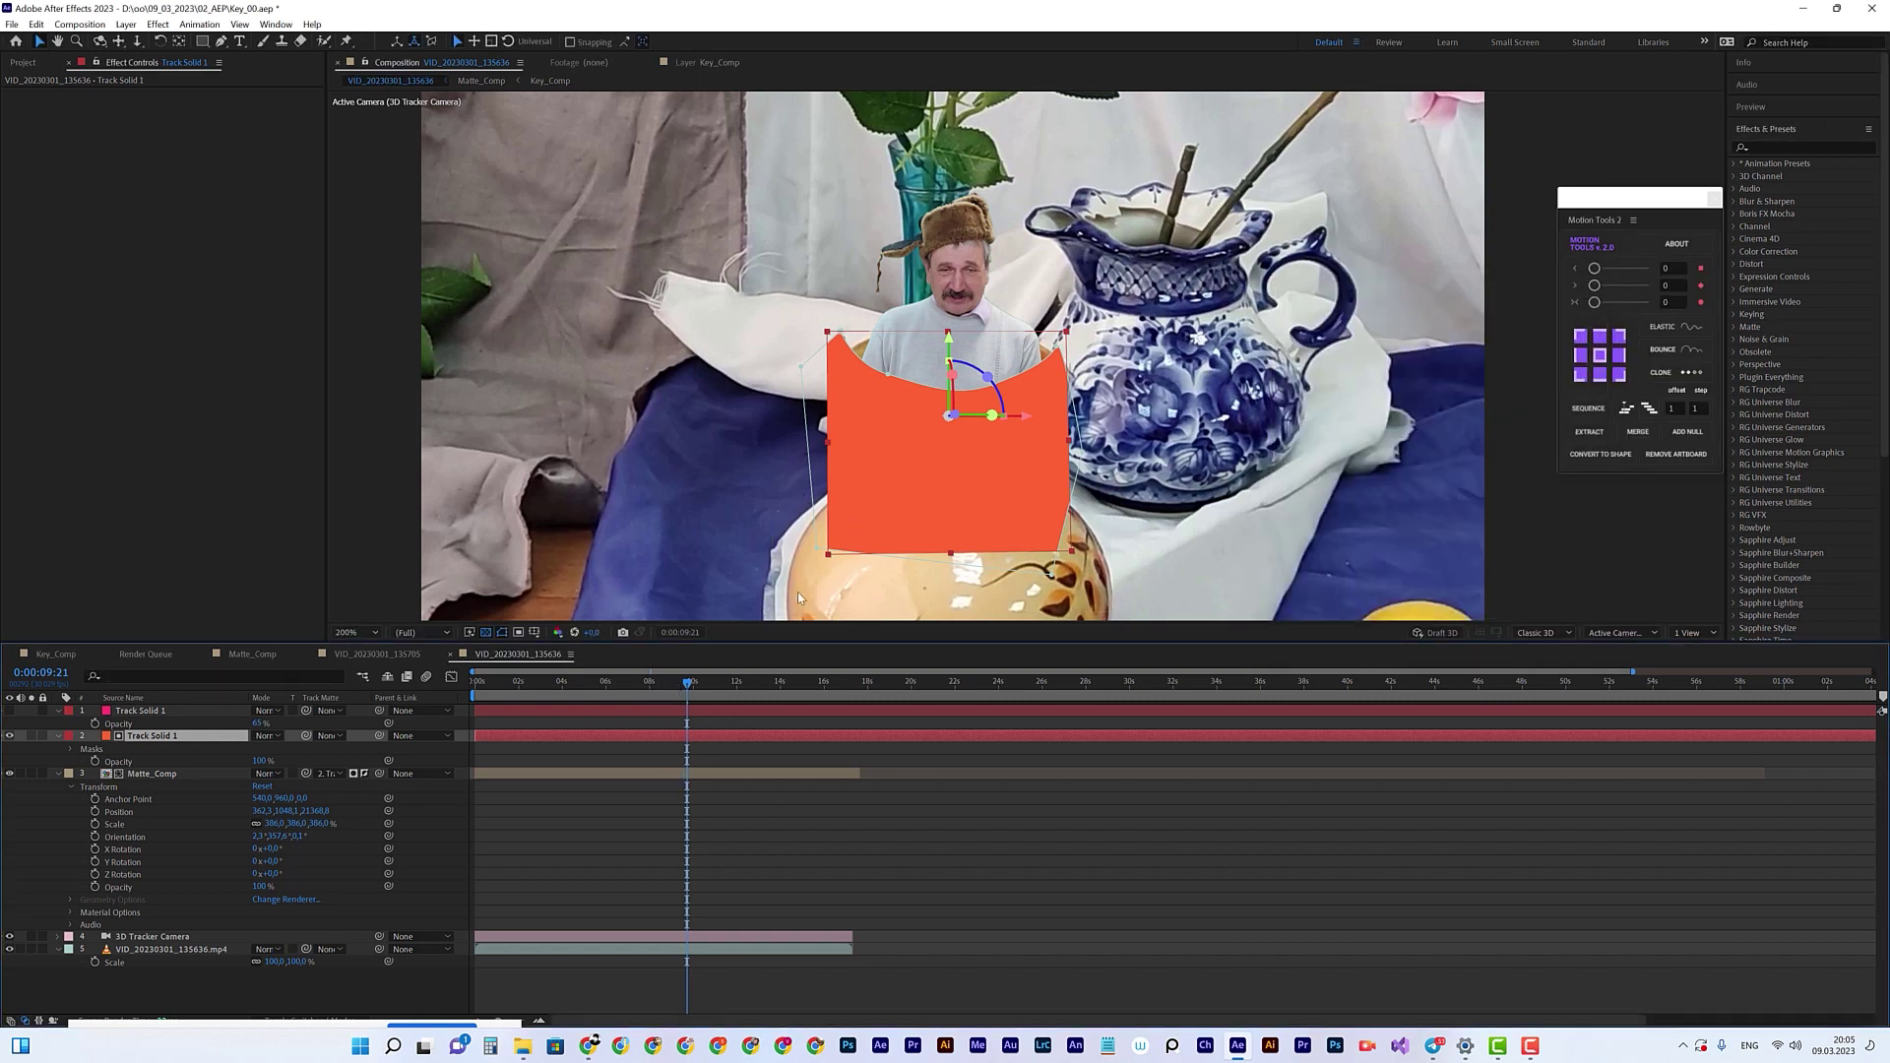
# Step: Lower the opacity of the orange masked Track Solid 1 to about 33% so the jug rim shows through
pyautogui.press('.')
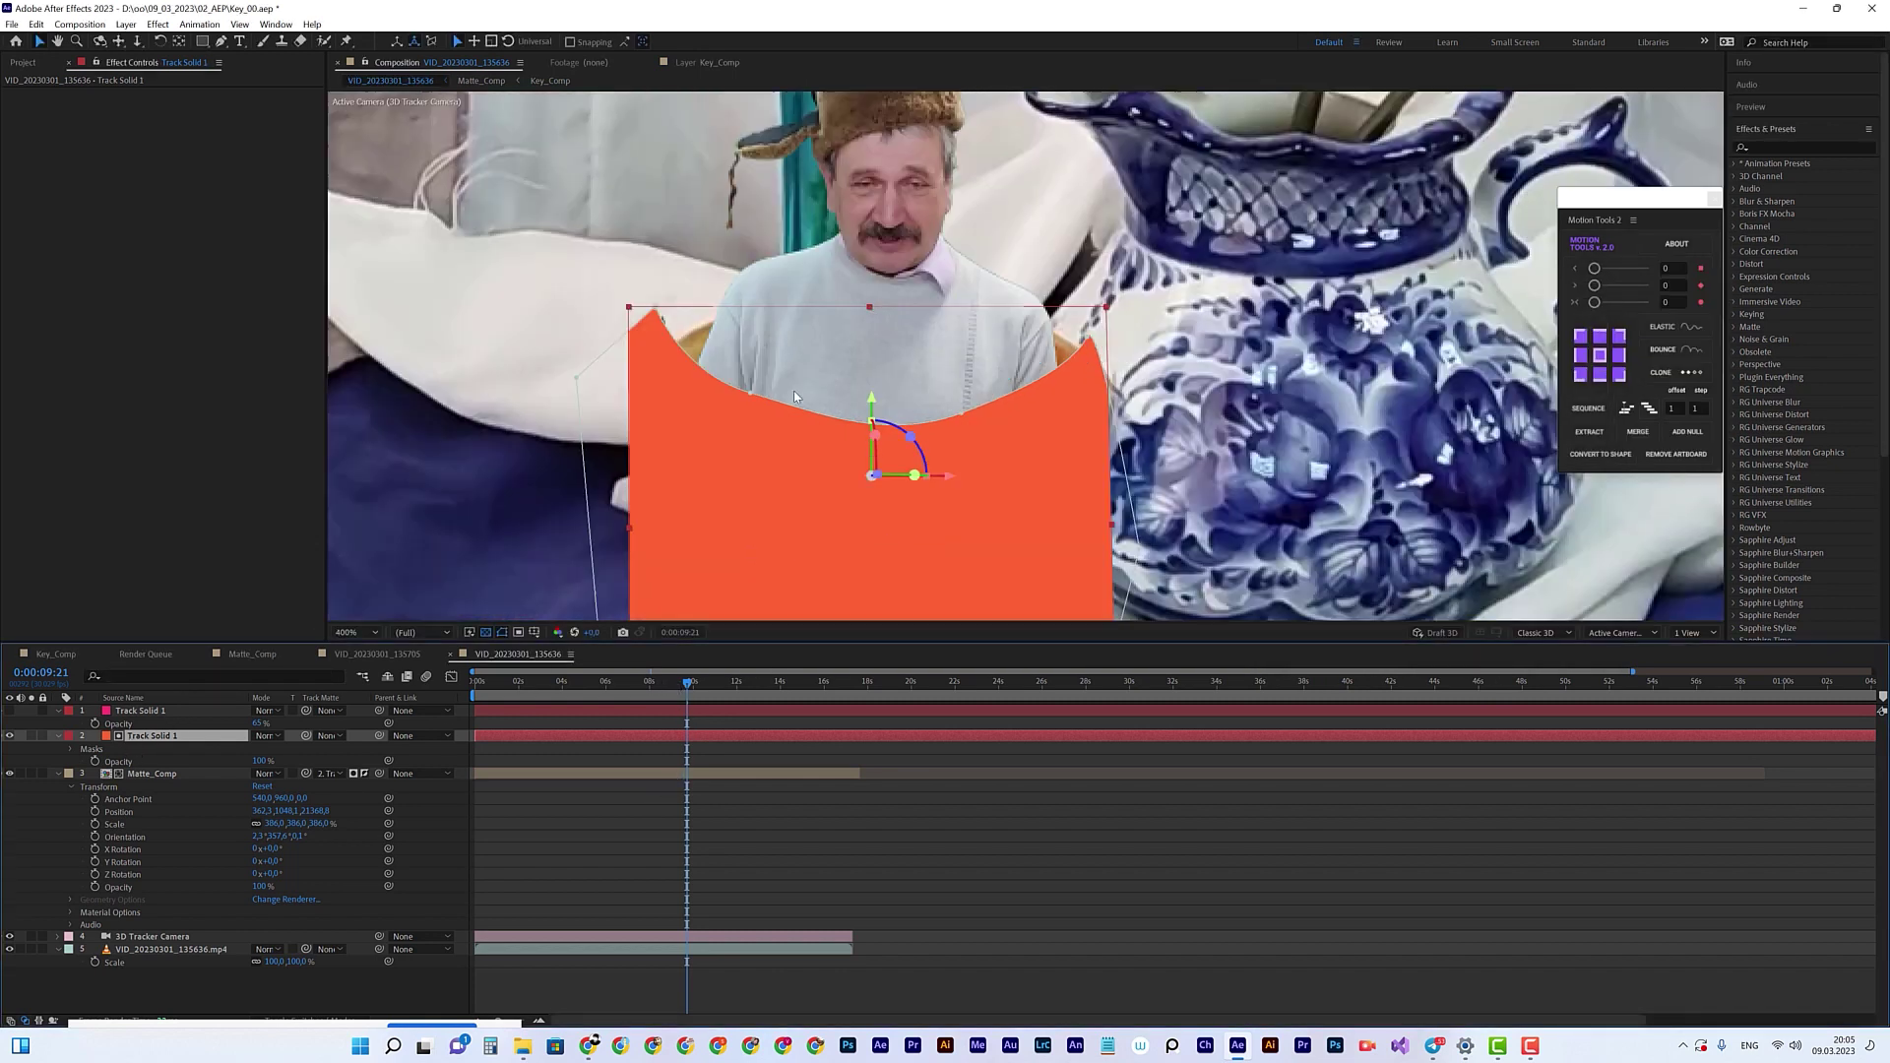
pyautogui.hotkey('ctrl', 'Up')
pyautogui.click(157, 736)
pyautogui.press('u')
pyautogui.press('t')
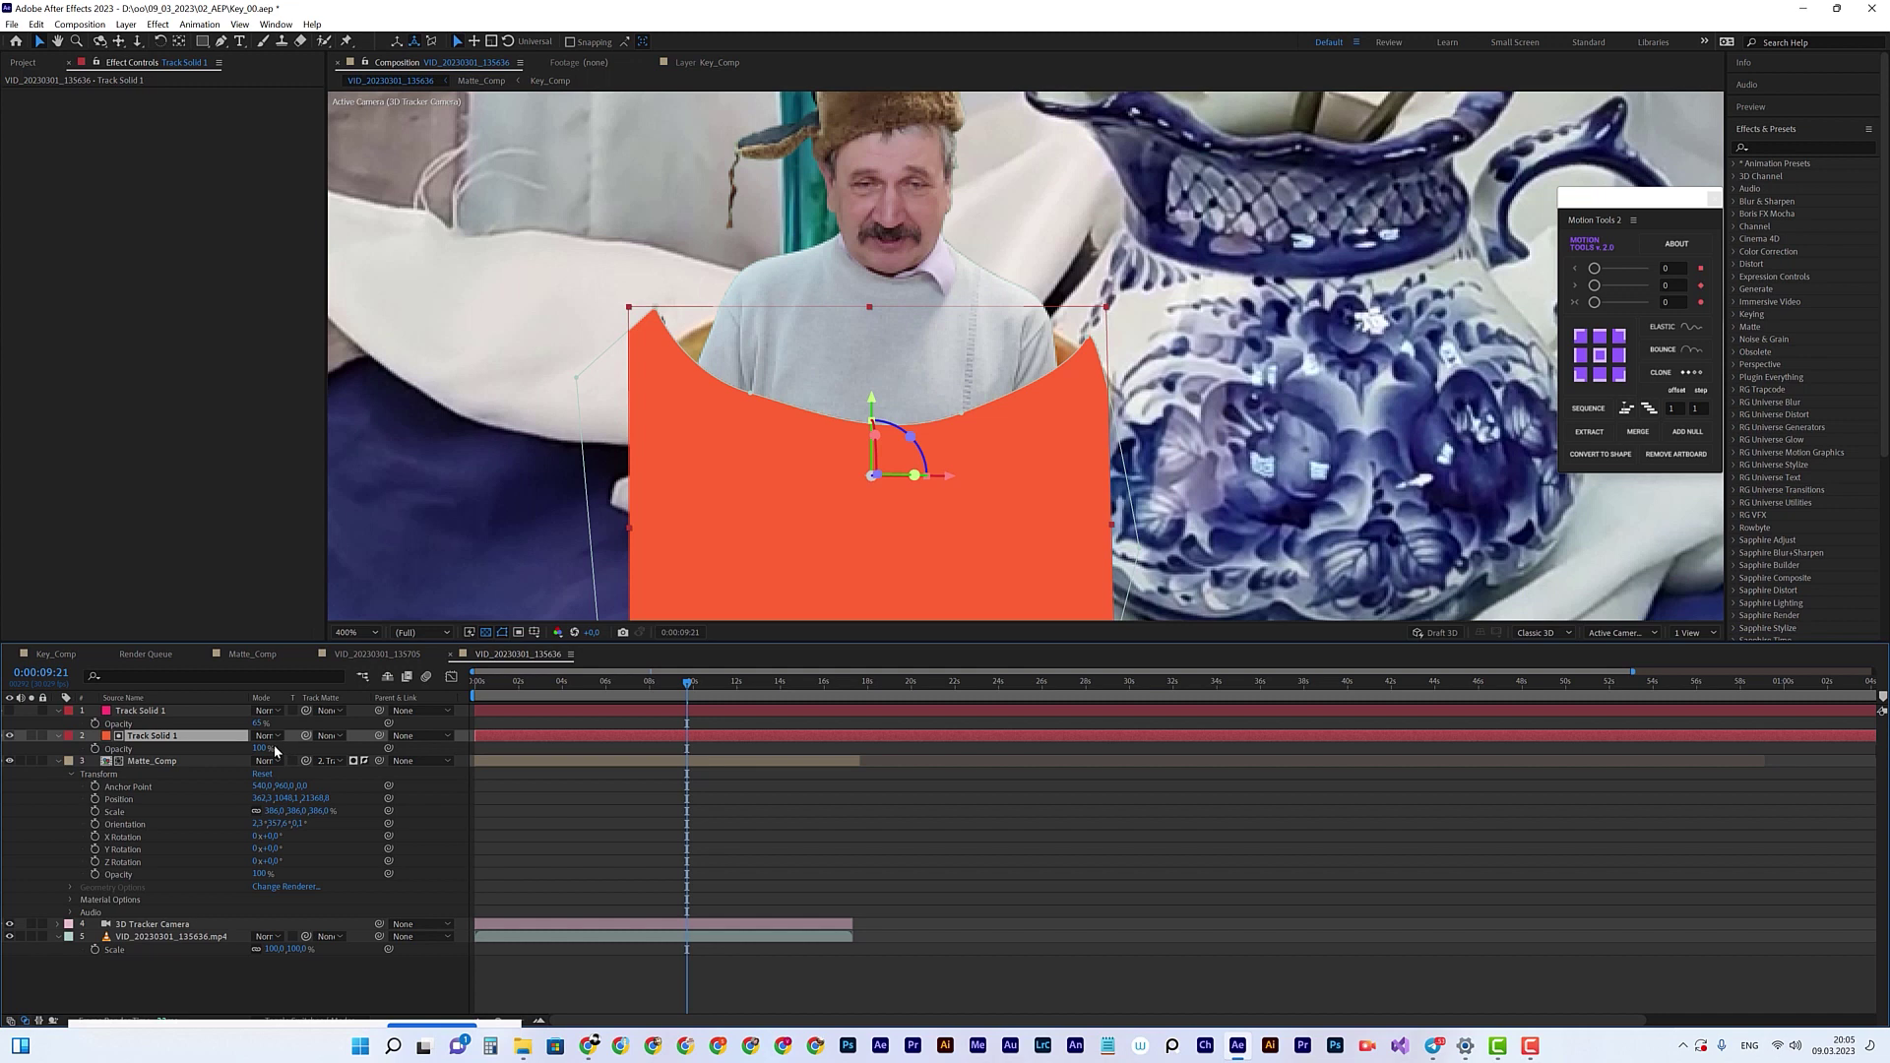
pyautogui.moveTo(258, 748); pyautogui.dragTo(440, 630)
# Step: Nudge the orange solid's mask slightly upward at the jug's front rim
pyautogui.press('.')
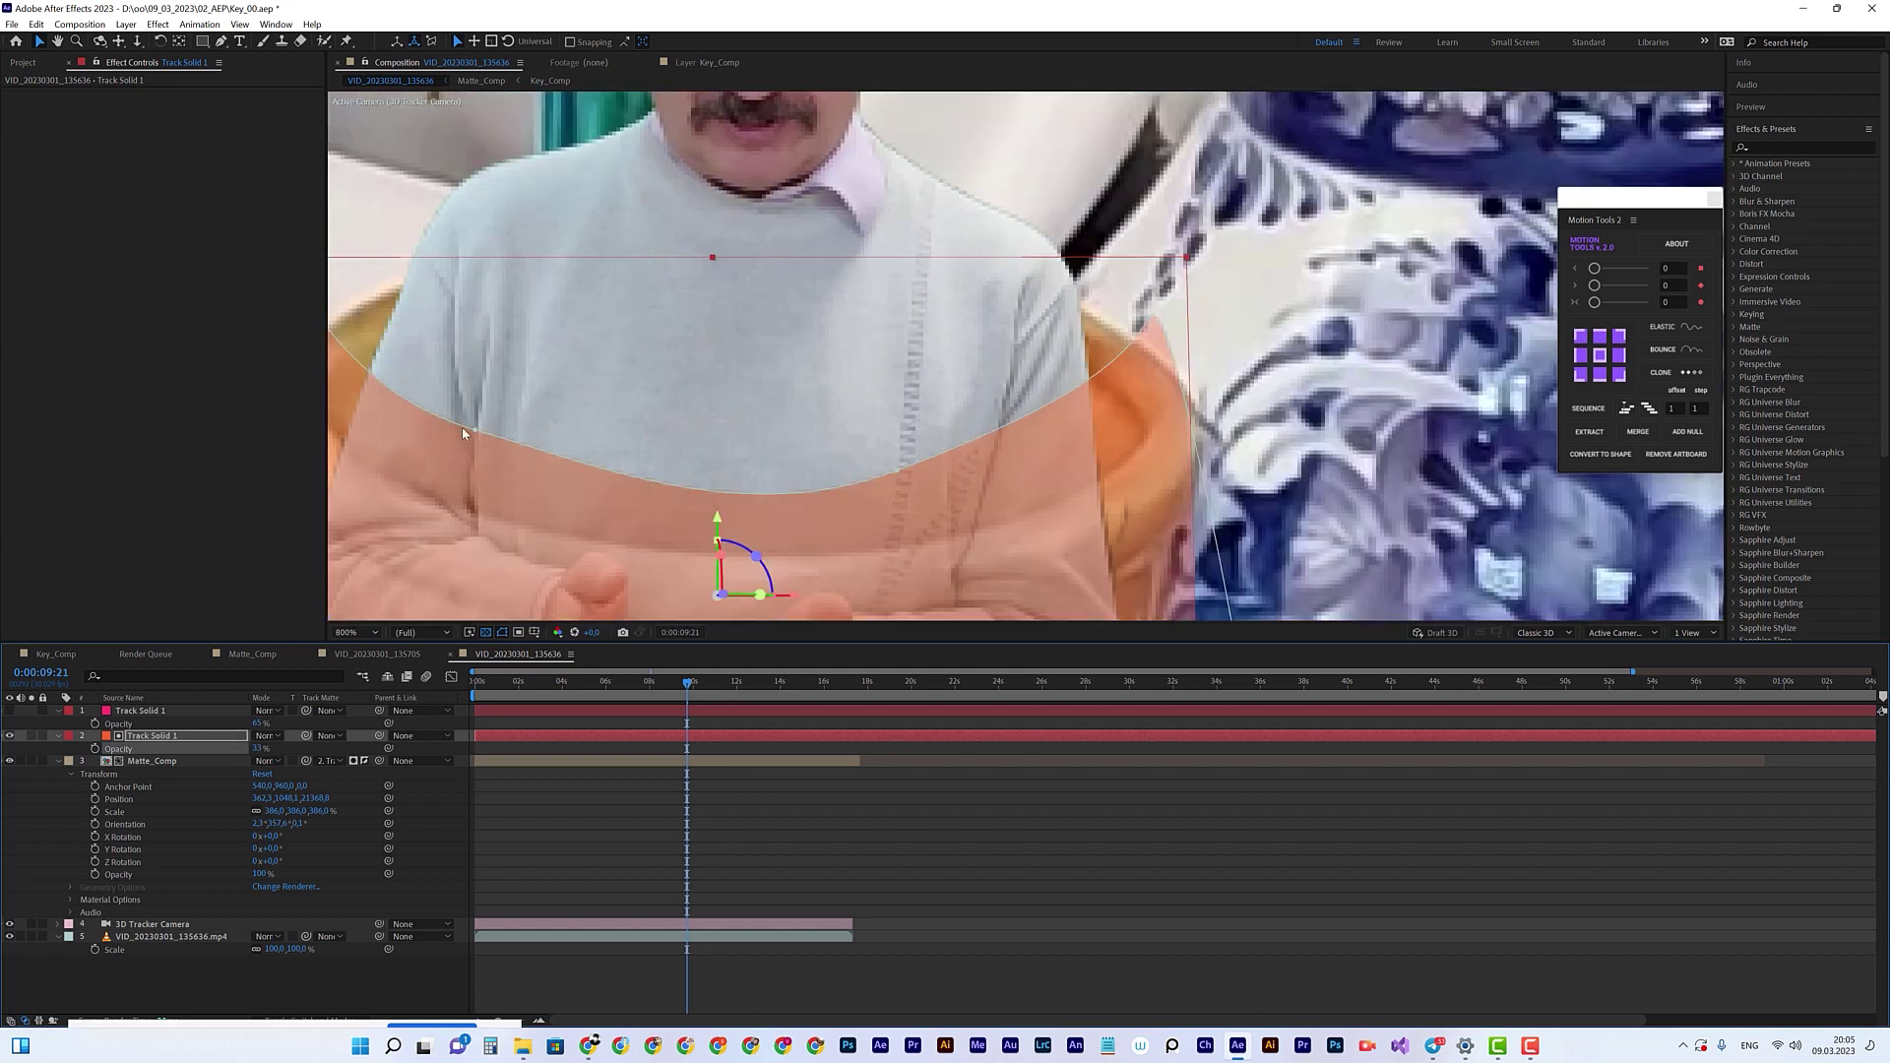
pyautogui.click(485, 455)
pyautogui.moveTo(481, 500); pyautogui.dragTo(665, 491)
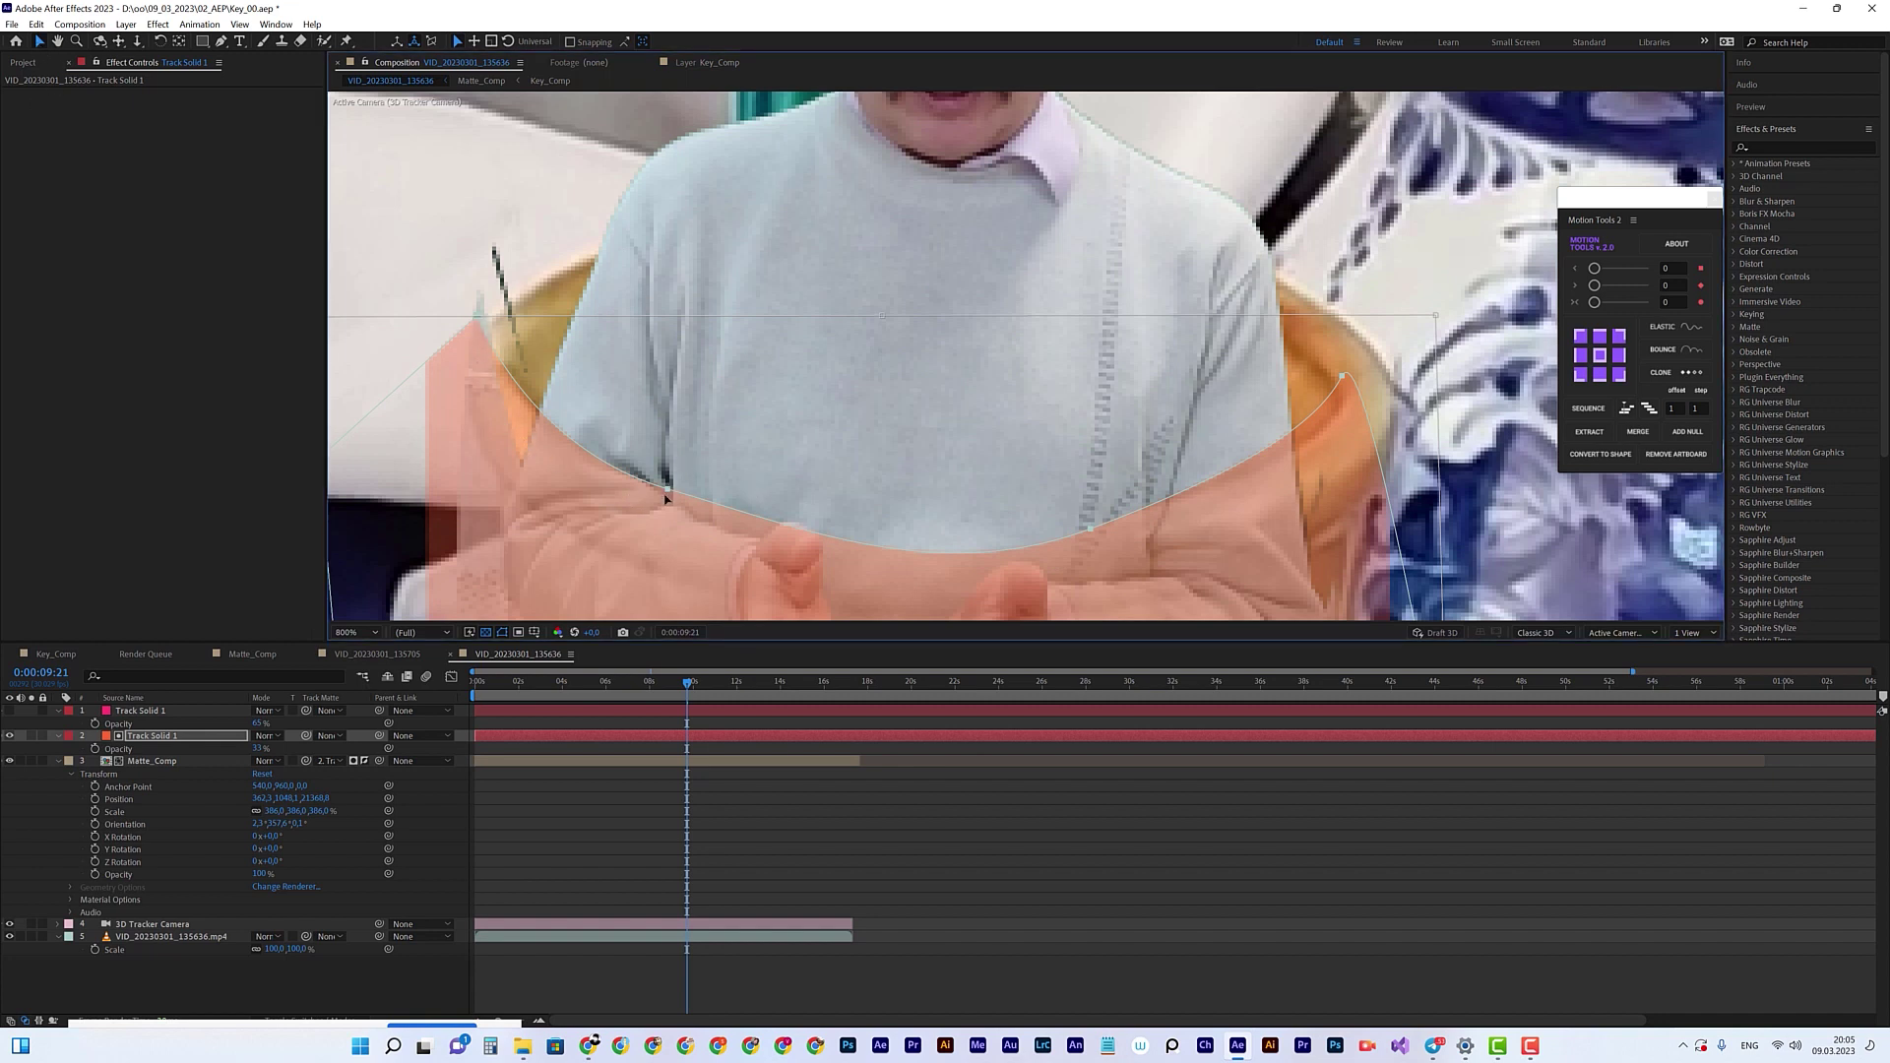
pyautogui.moveTo(668, 492); pyautogui.dragTo(670, 487)
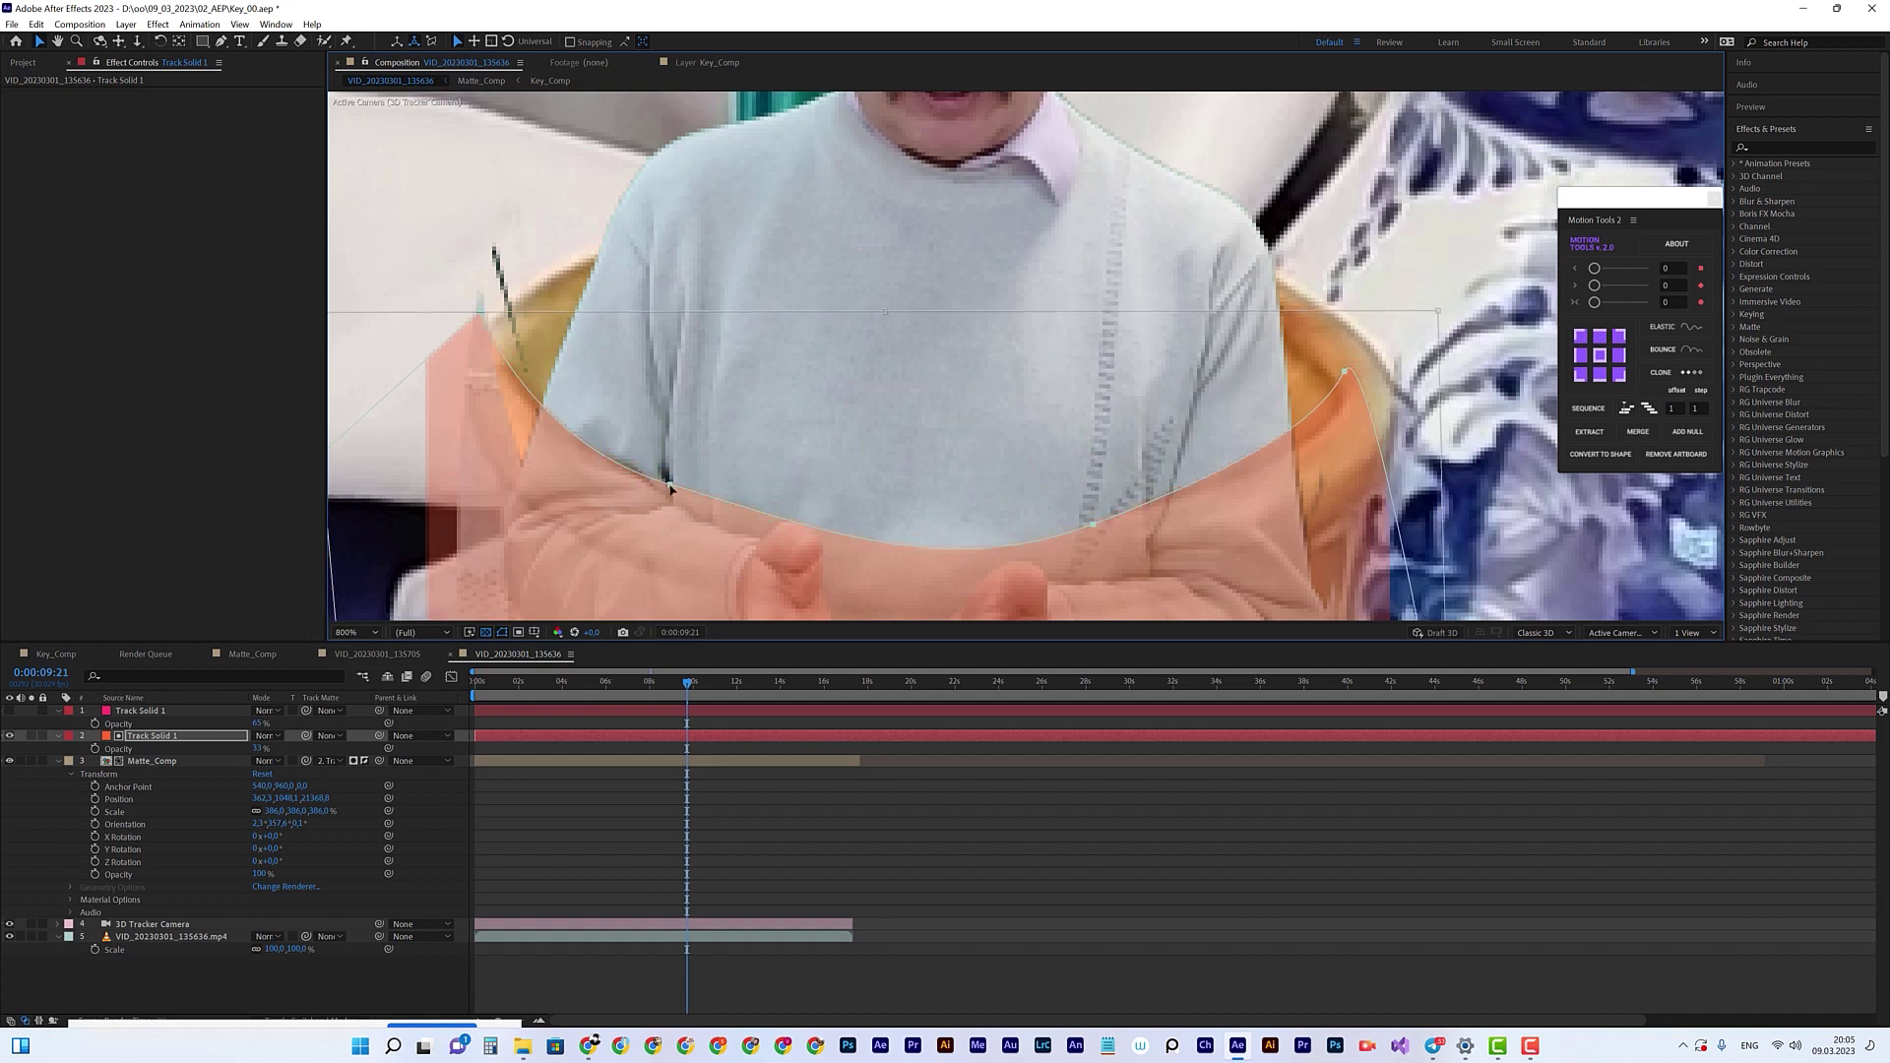
pyautogui.click(658, 494)
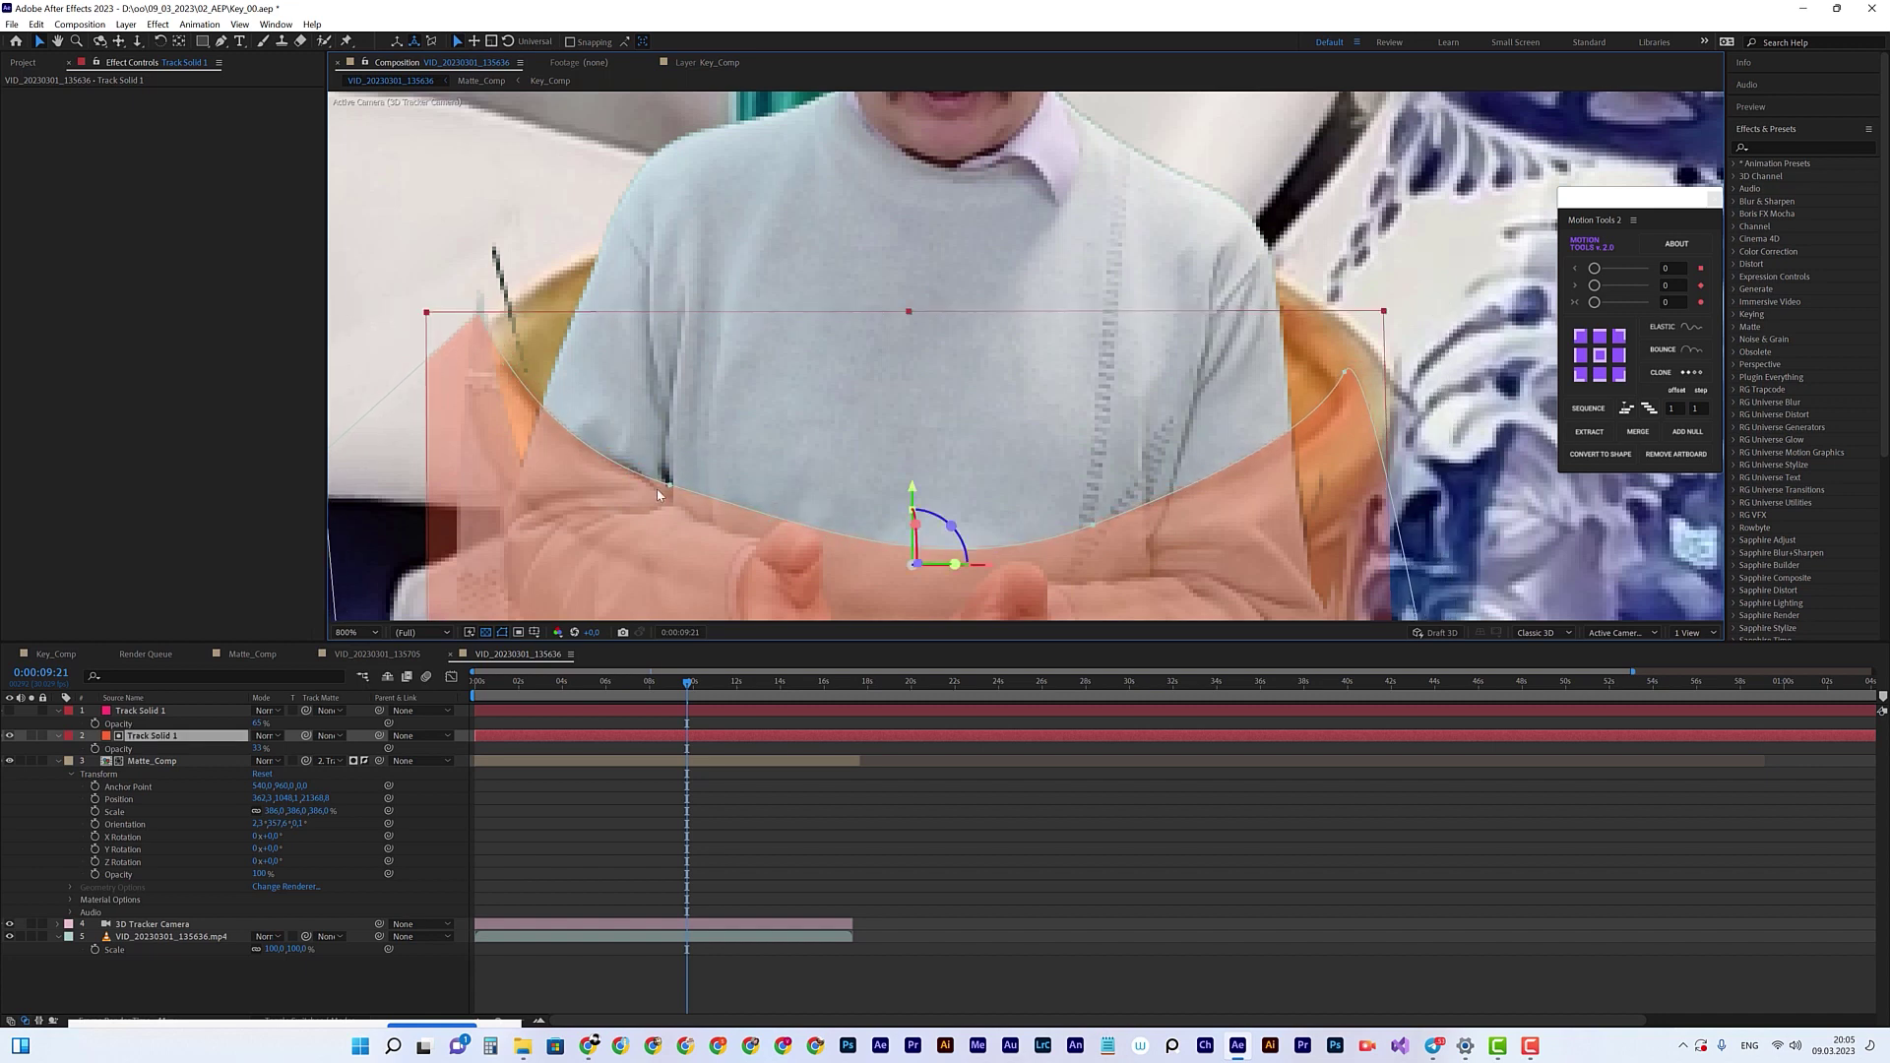
# Step: Fit the mask to the jug rim by raising and curving its left corner point and shifting the right corner point slightly outward
pyautogui.click(672, 487)
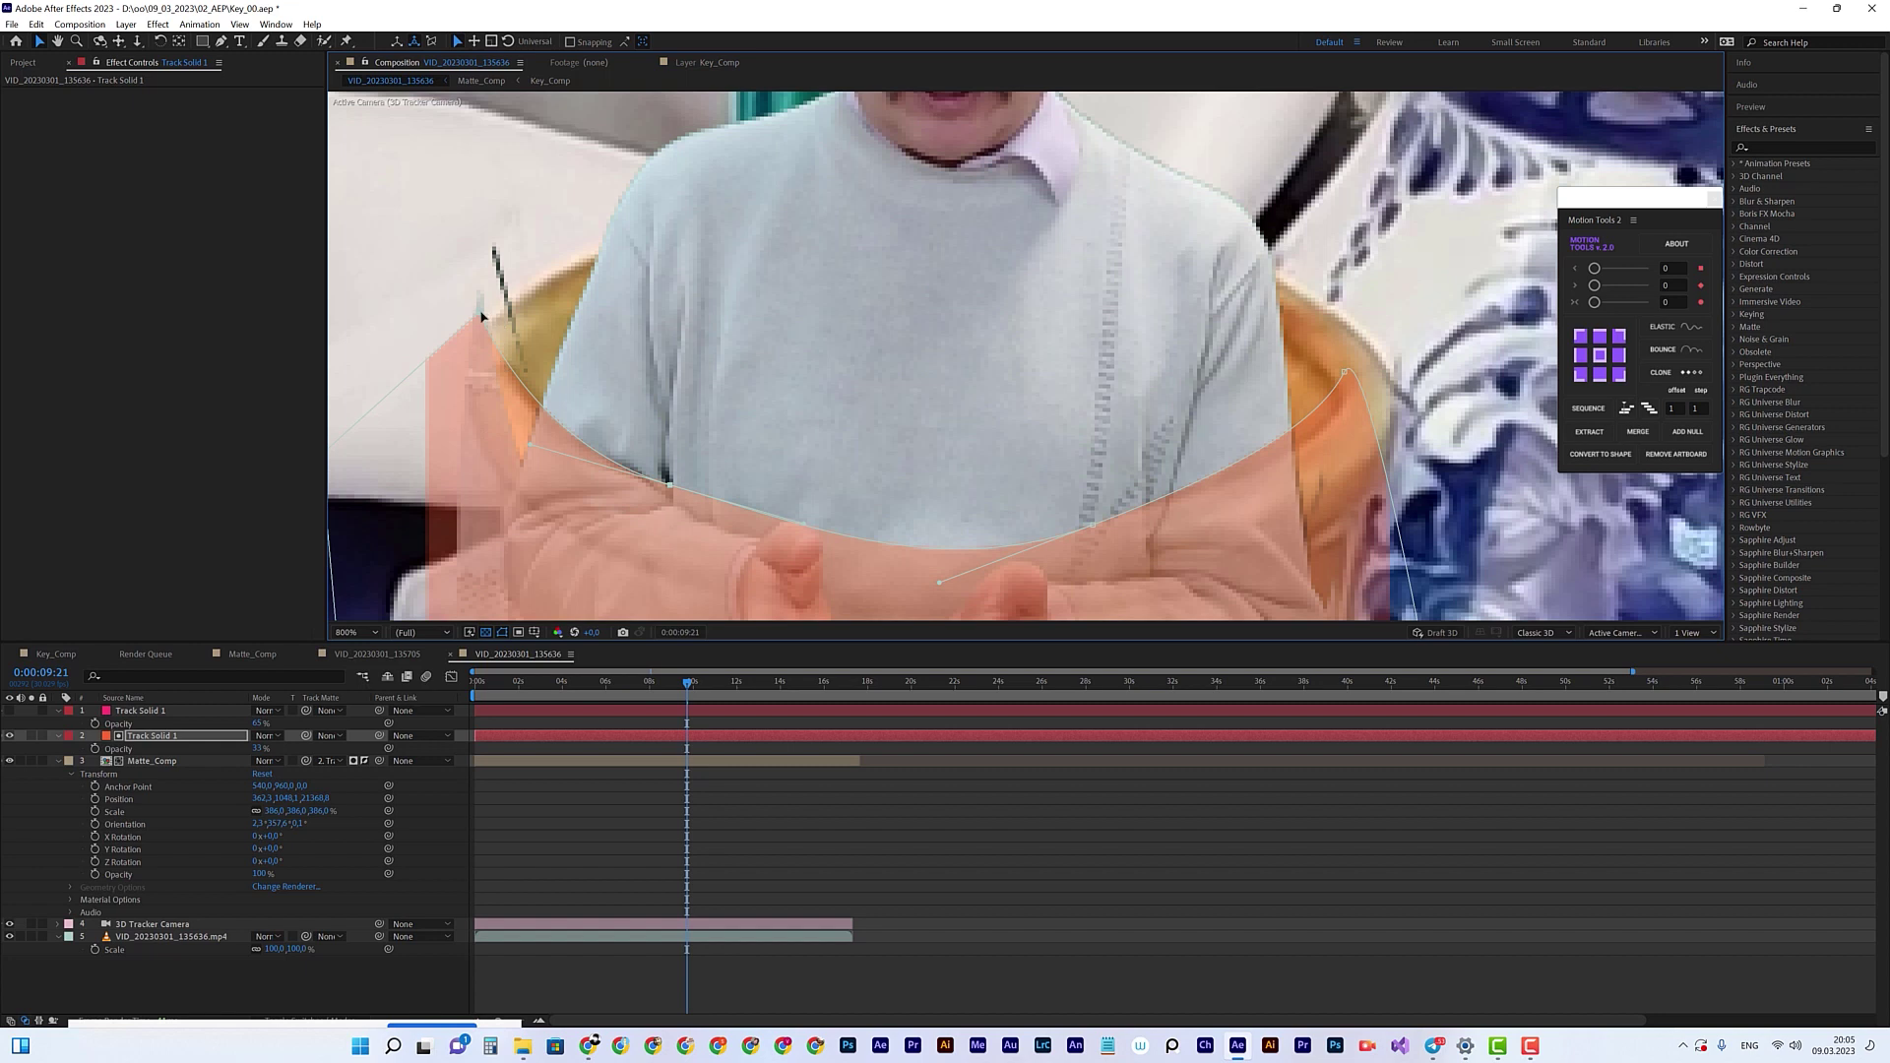
pyautogui.moveTo(480, 314); pyautogui.dragTo(493, 213)
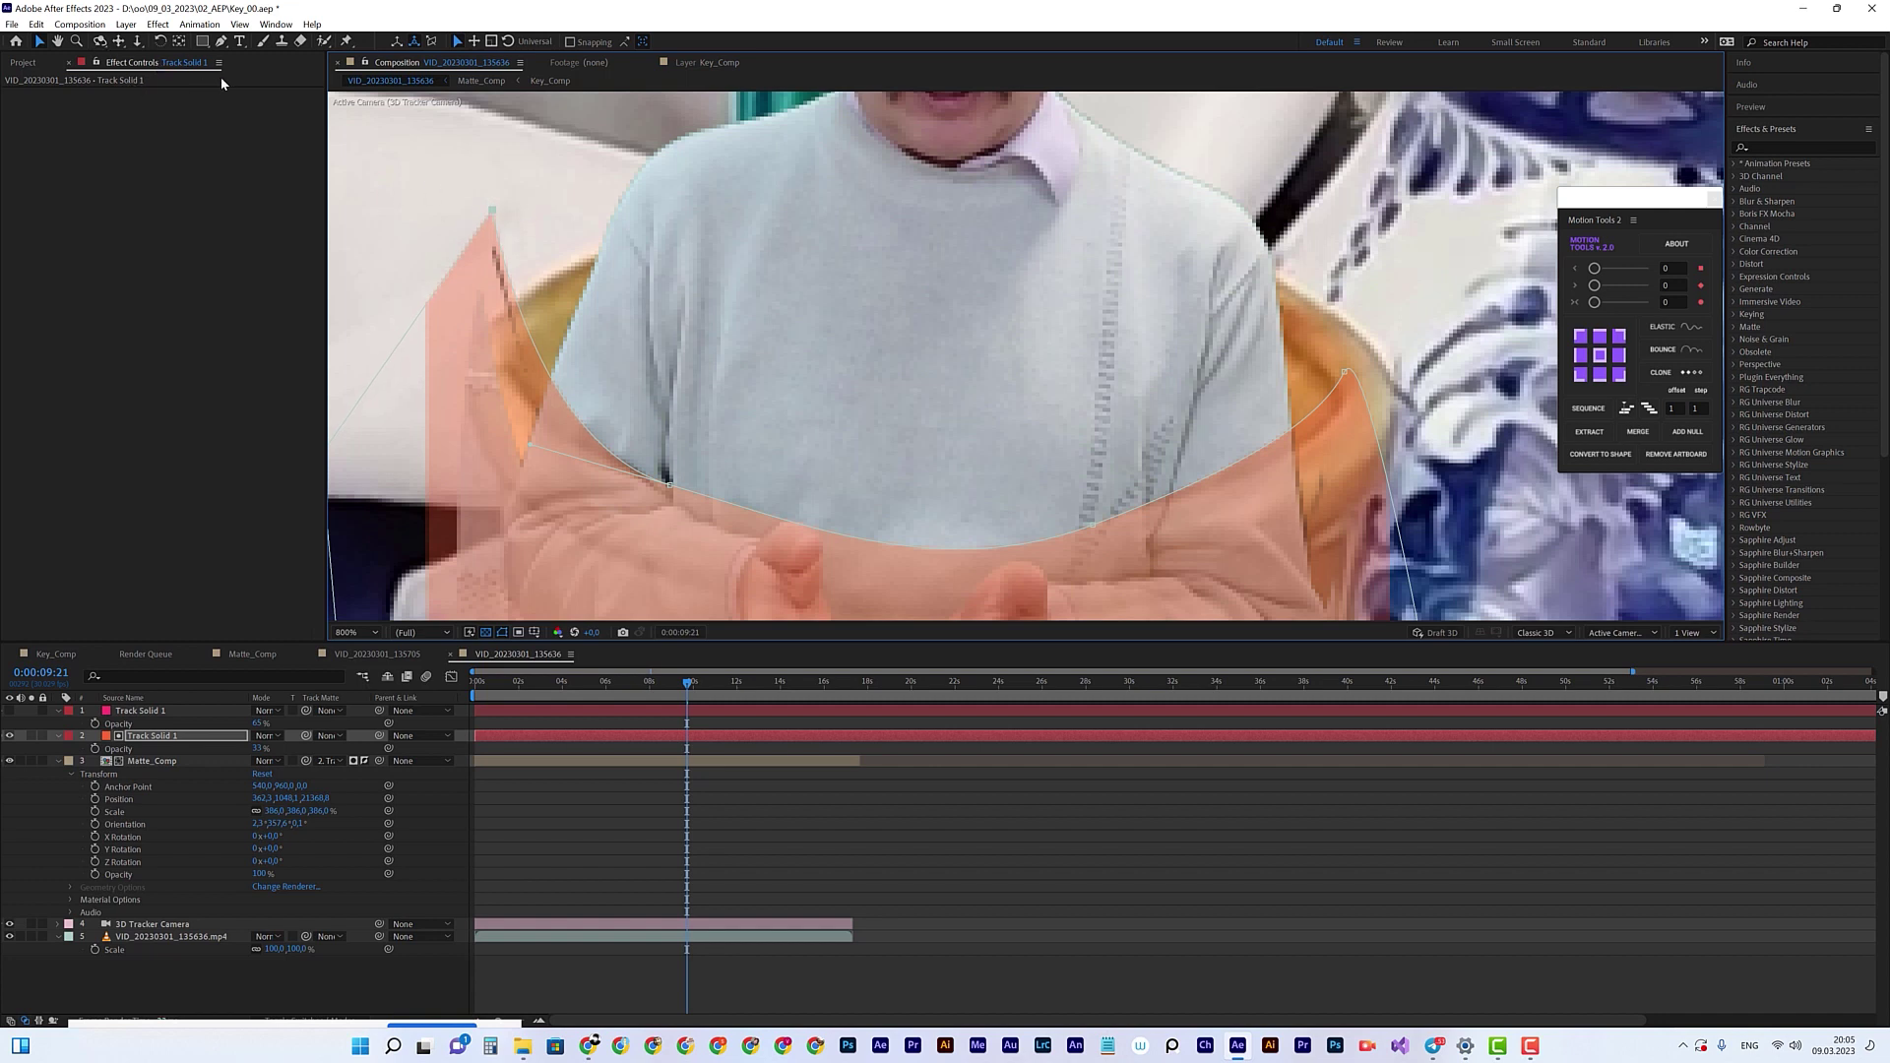
pyautogui.moveTo(220, 40); pyautogui.dragTo(261, 92)
pyautogui.moveTo(494, 213); pyautogui.dragTo(407, 273)
pyautogui.press('v')
pyautogui.moveTo(556, 221); pyautogui.dragTo(504, 346)
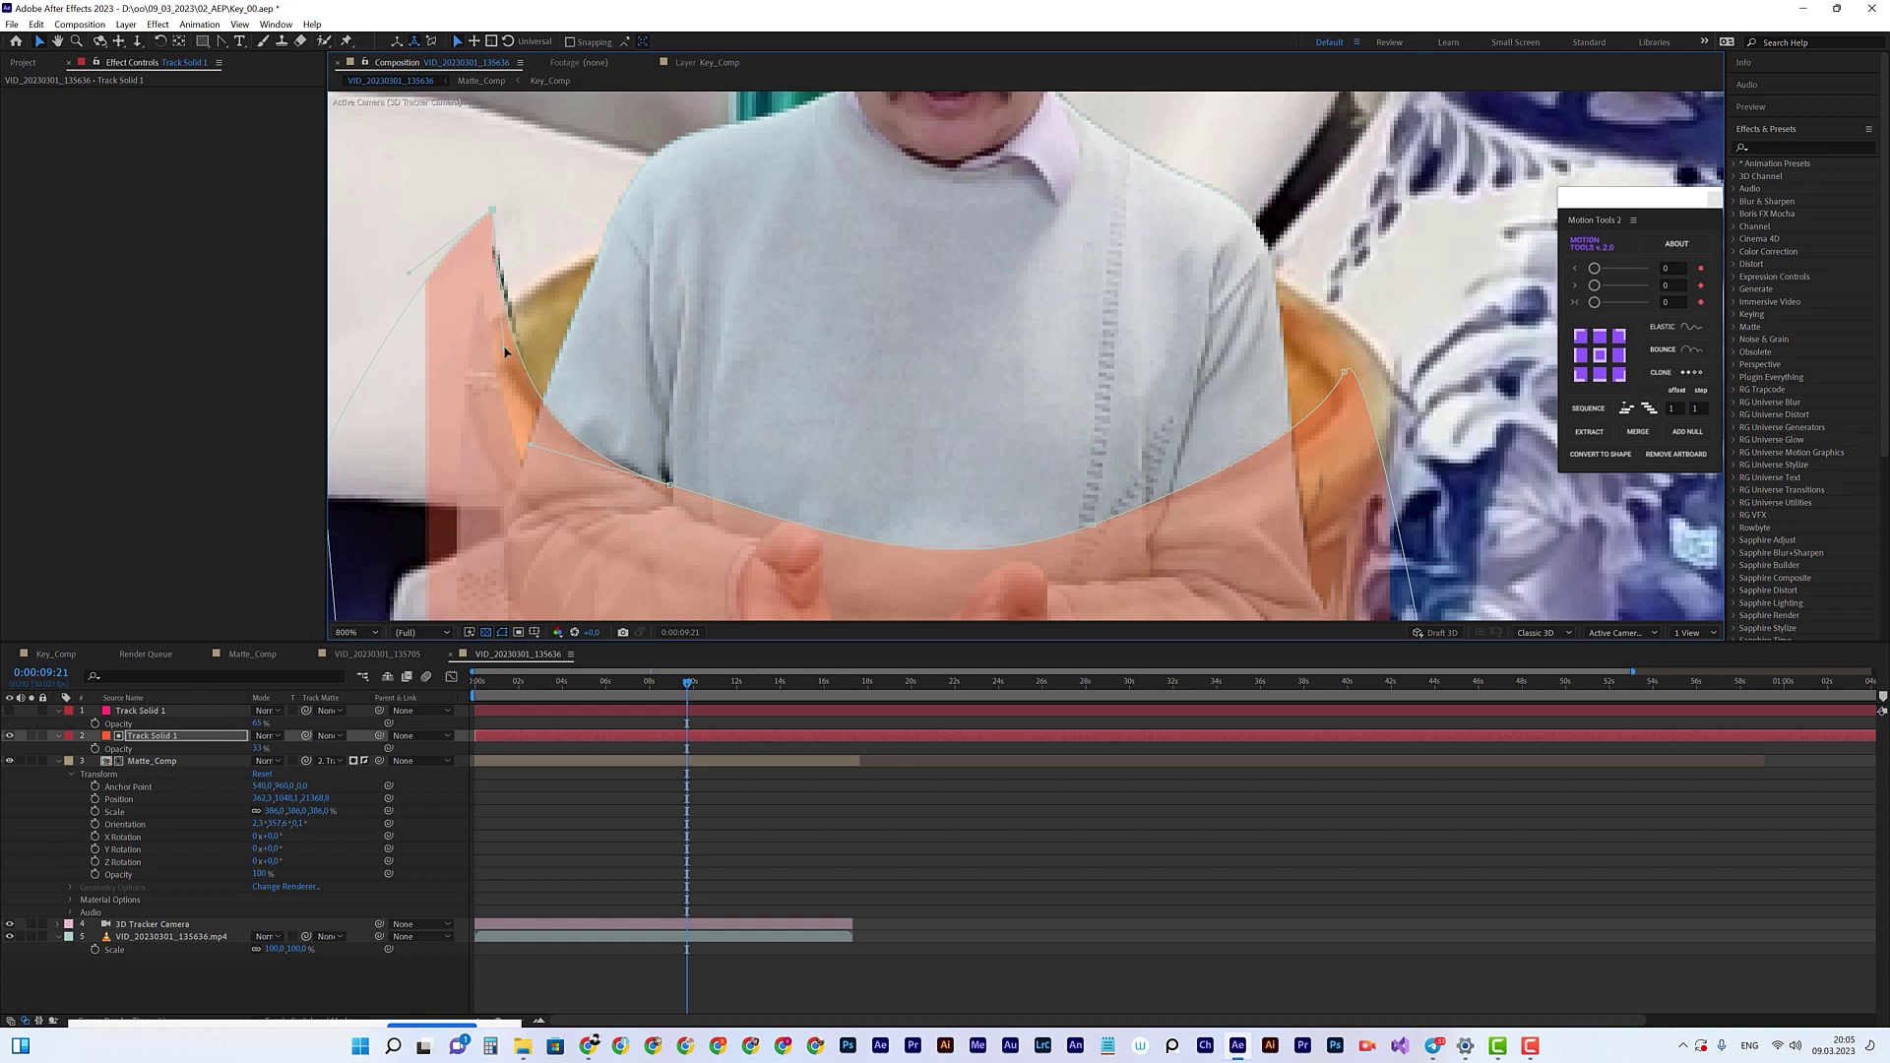
pyautogui.click(1347, 374)
pyautogui.moveTo(1348, 374); pyautogui.dragTo(1363, 384)
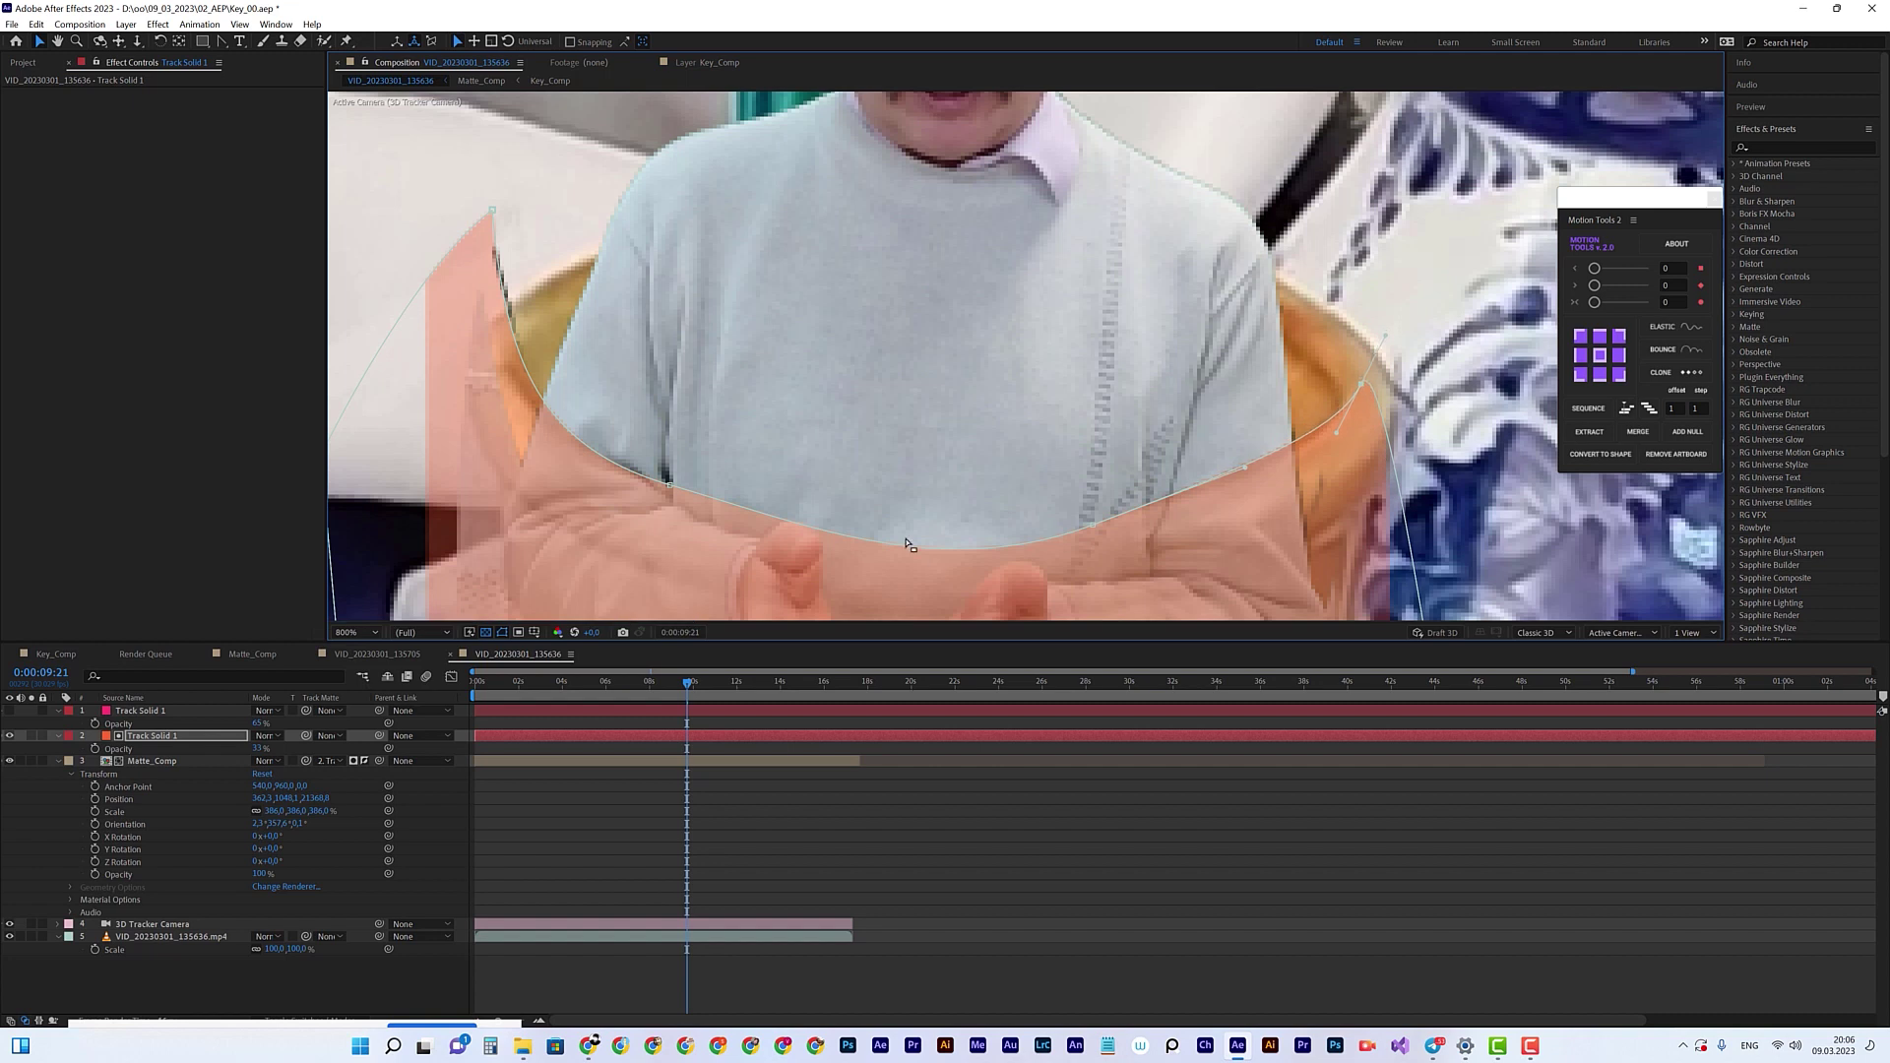
# Step: Restore the orange masked Track Solid 1 to 100% opacity and hide it again
pyautogui.press(',')
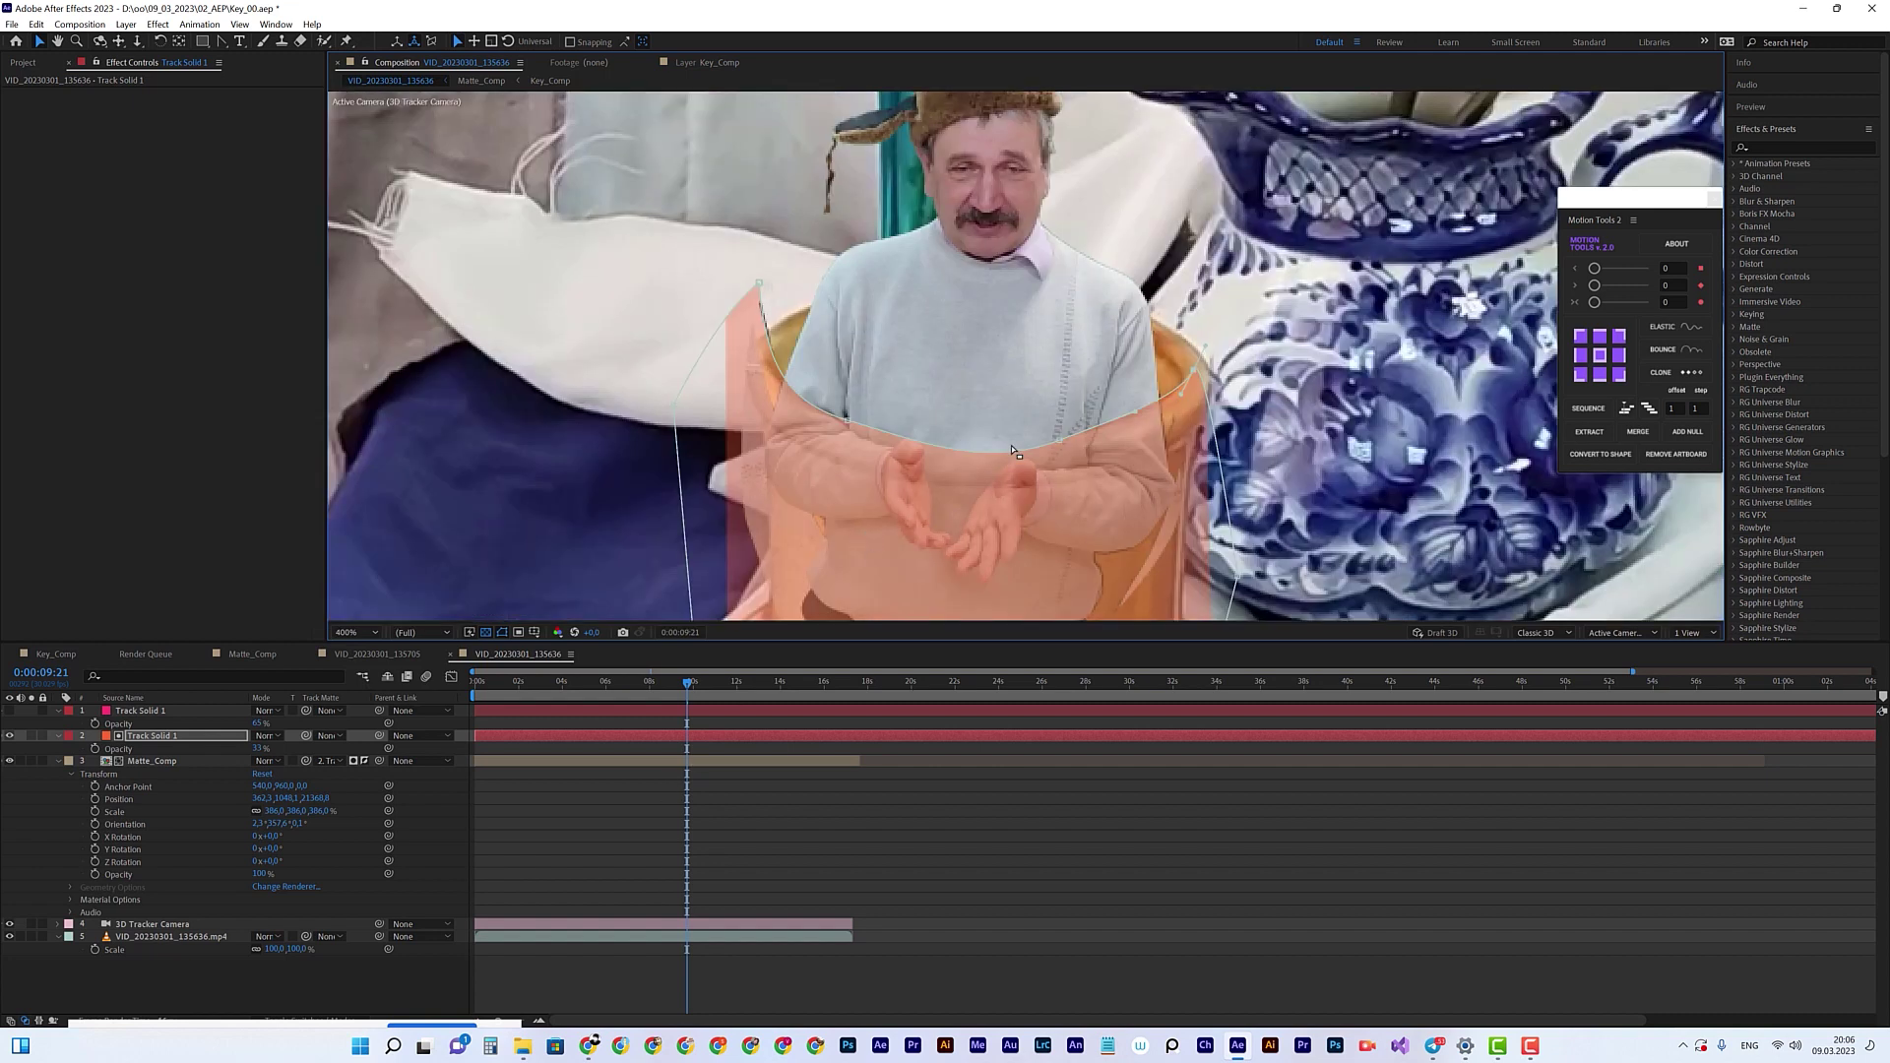
pyautogui.press(',')
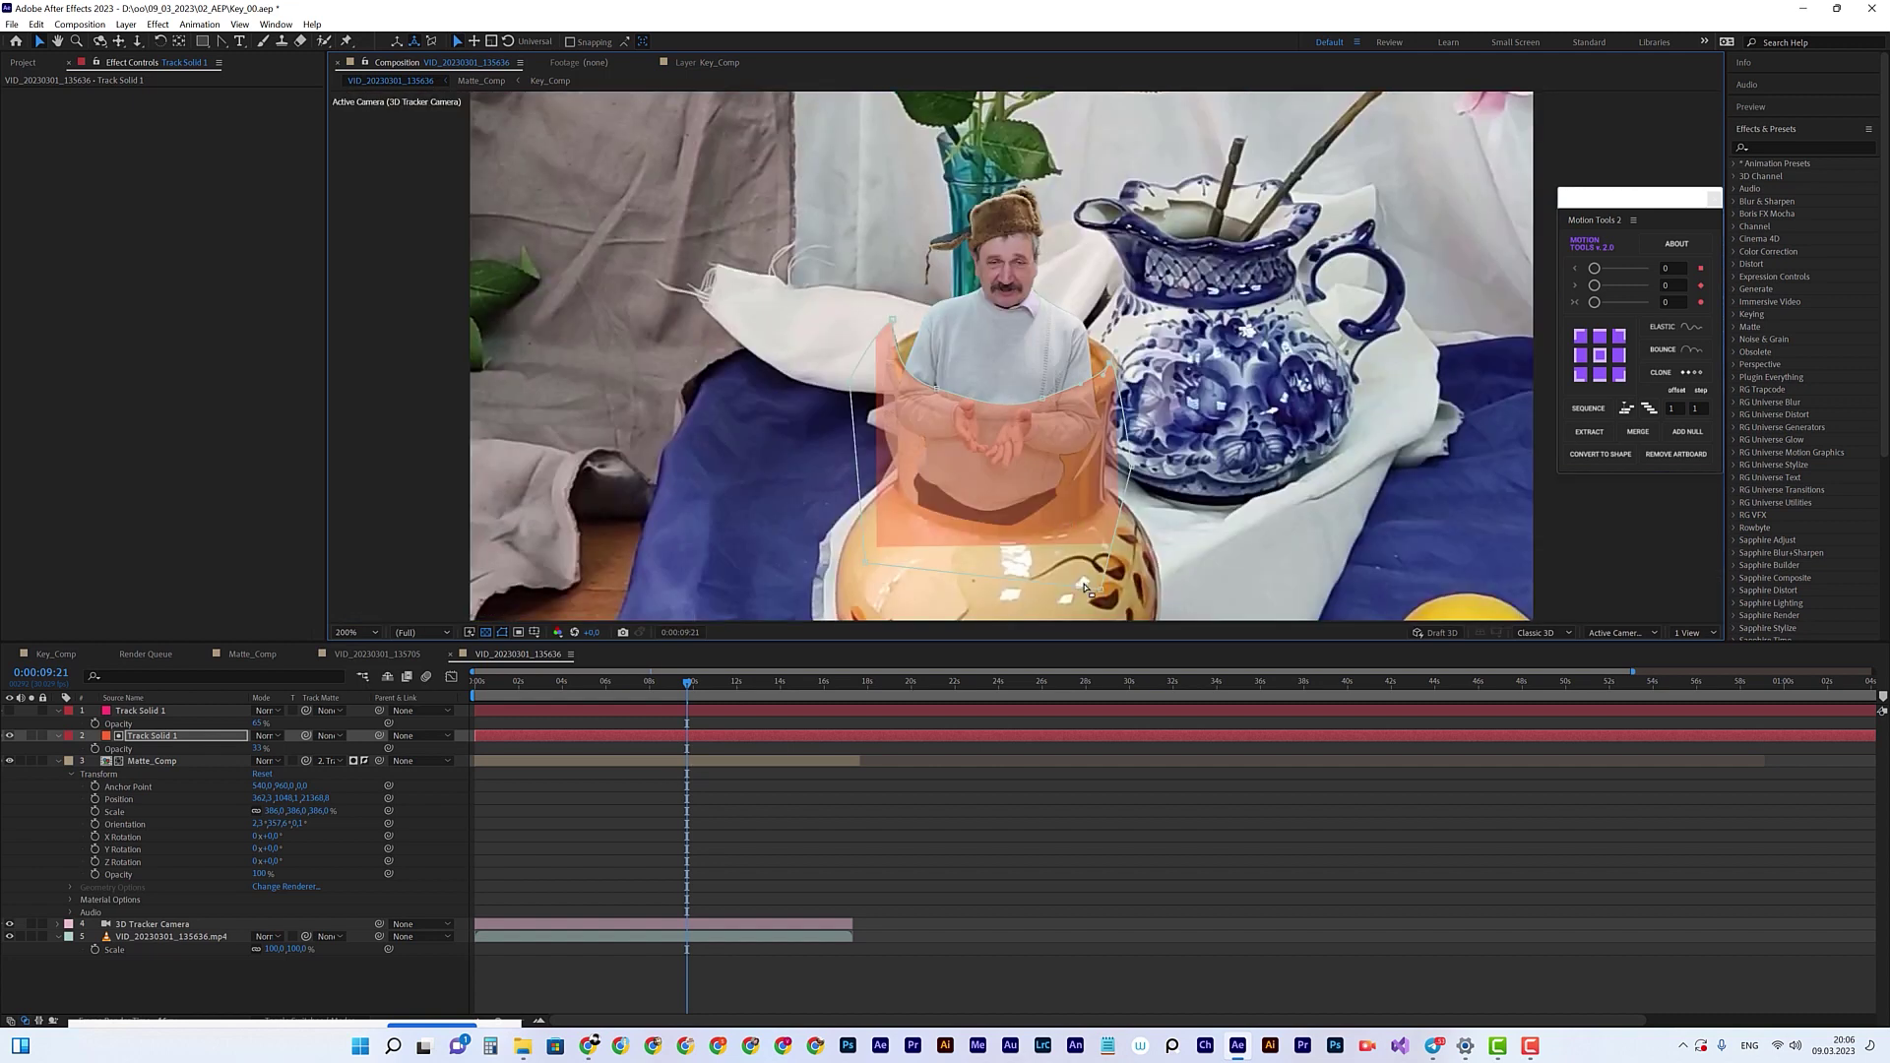
pyautogui.moveTo(1119, 604); pyautogui.dragTo(1194, 598)
pyautogui.moveTo(258, 748); pyautogui.dragTo(325, 748)
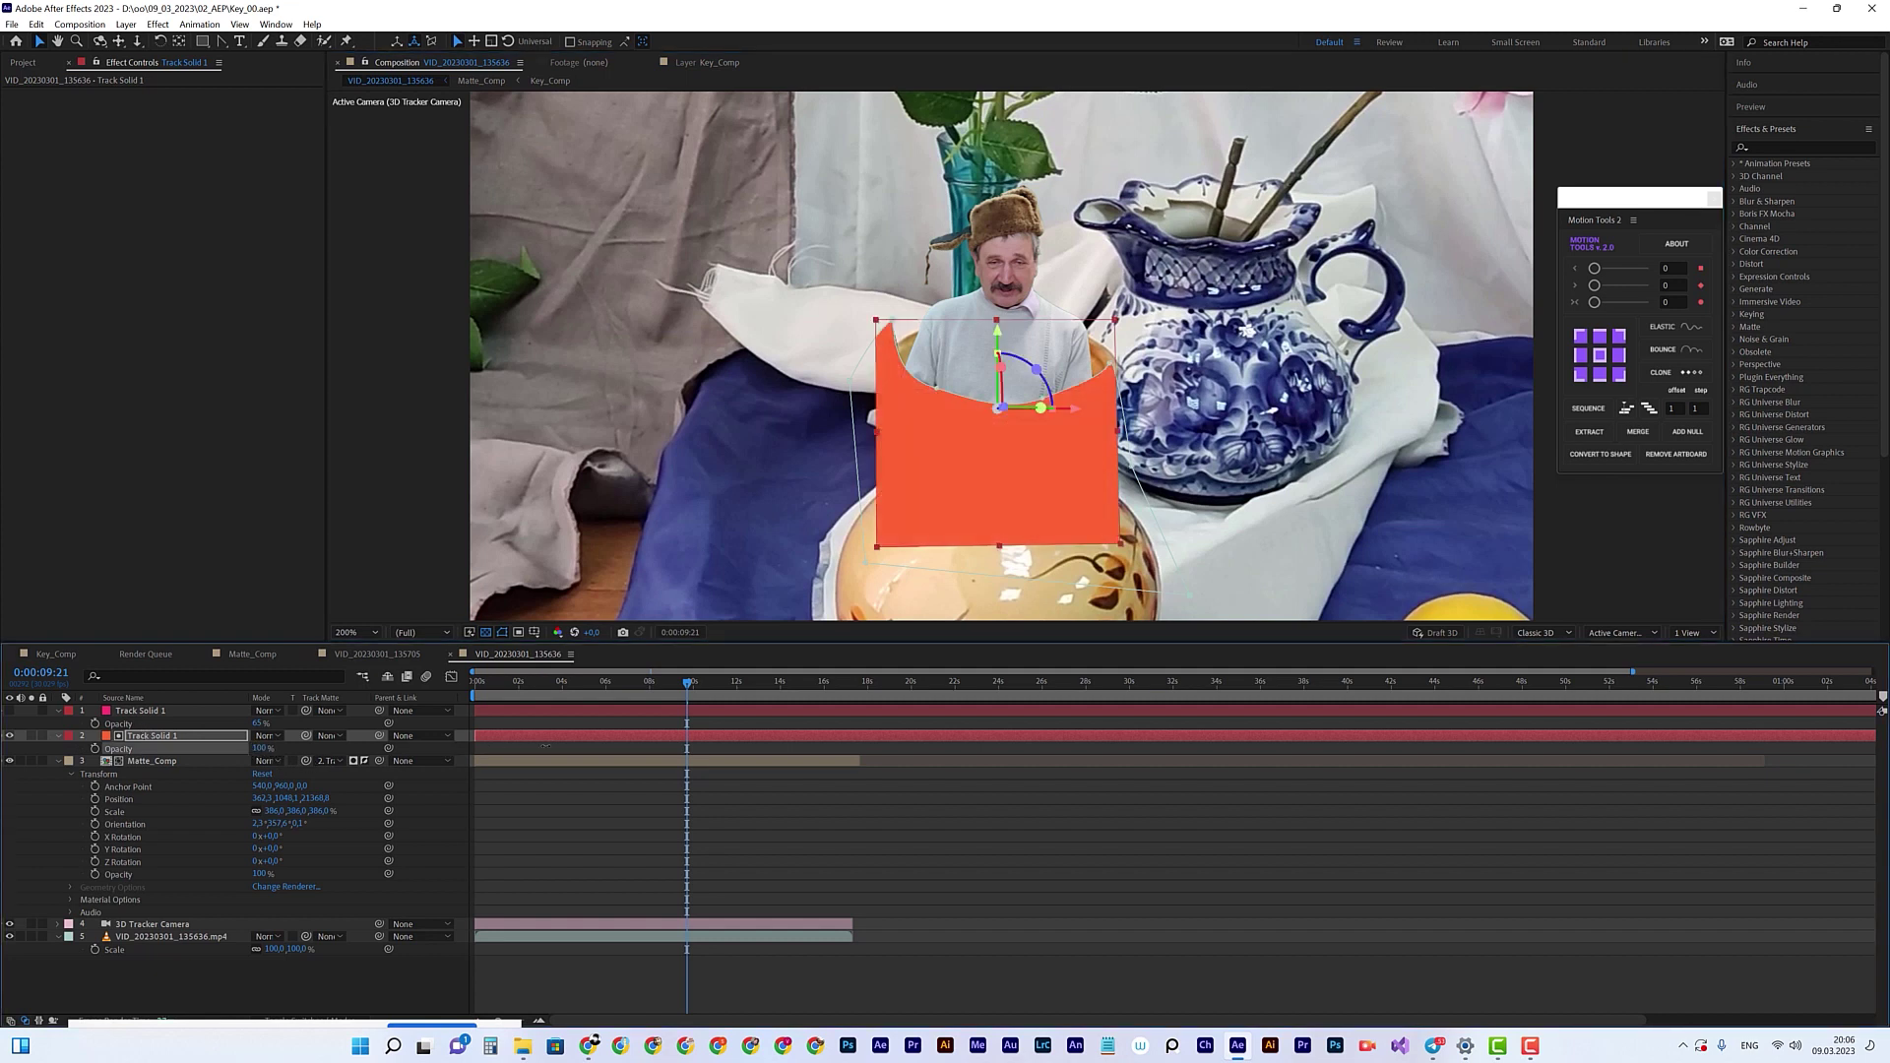
pyautogui.click(10, 736)
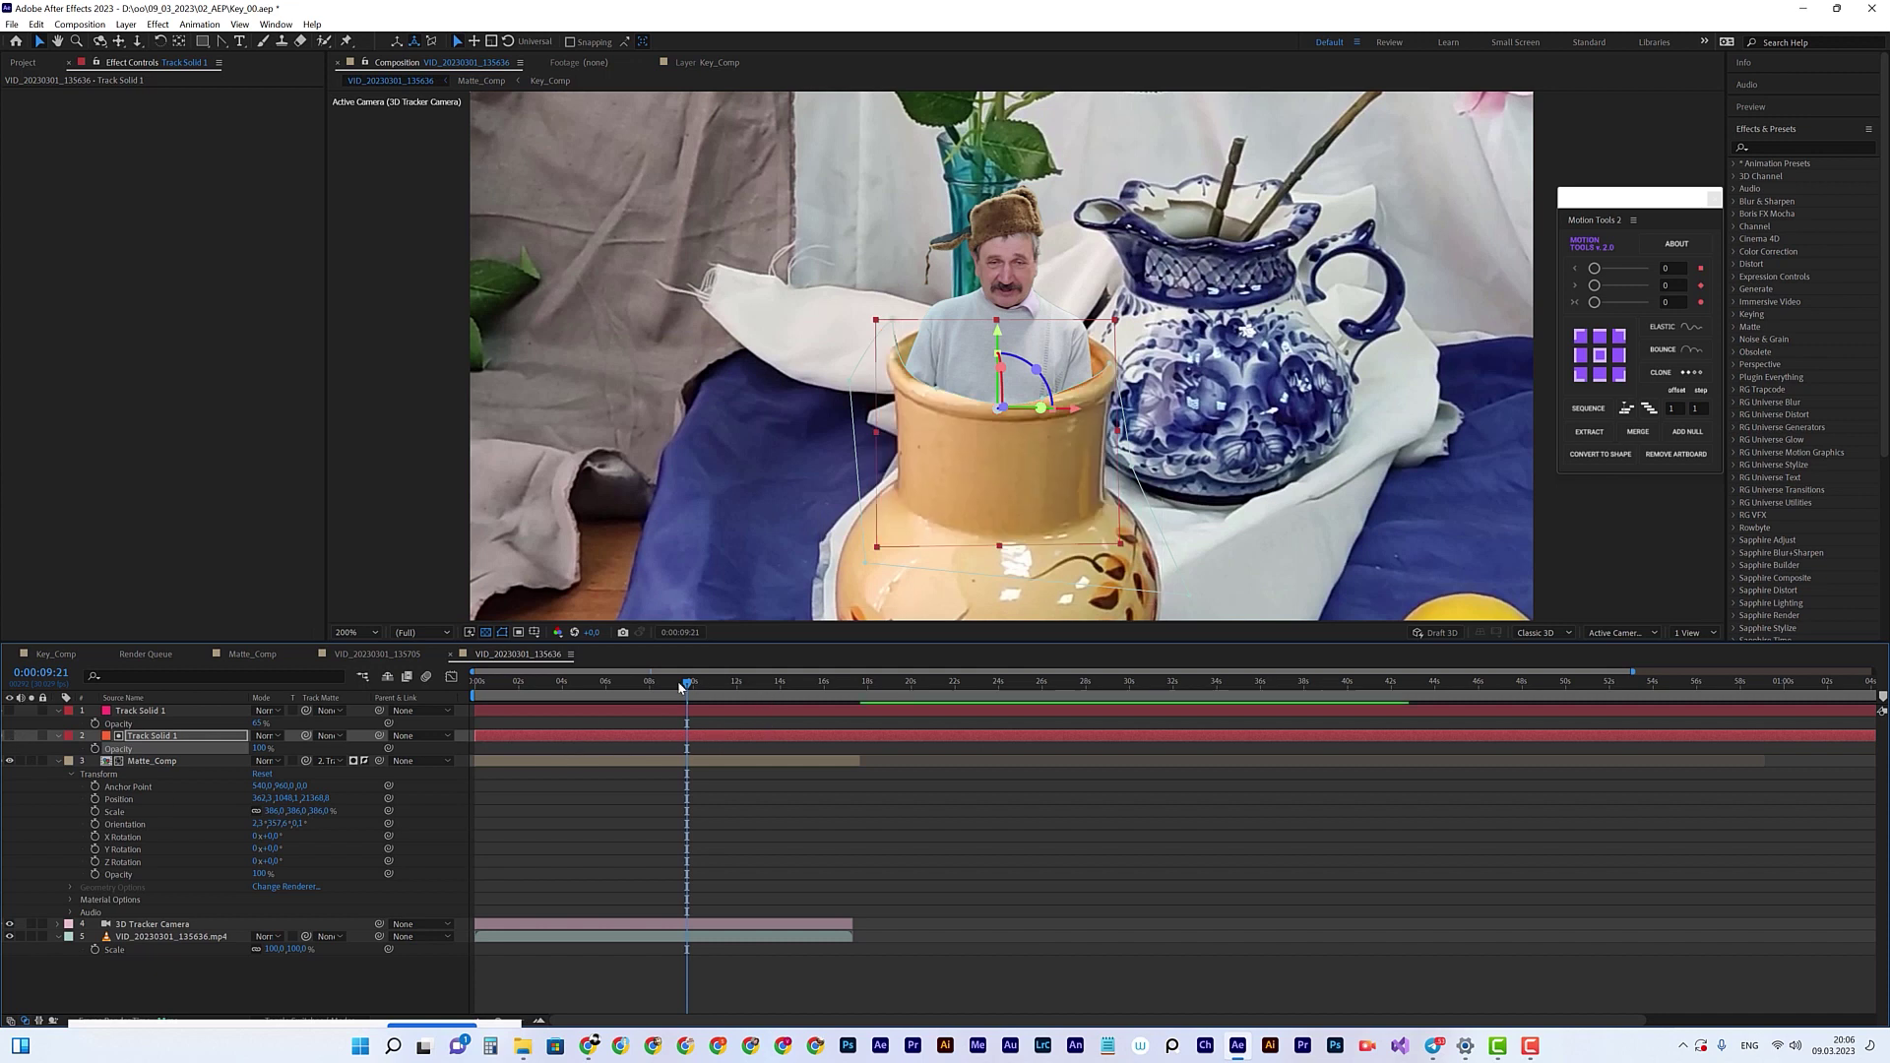
# Step: Enable Position keyframing on Matte_Comp and place its raised-pose keyframe at 0:00:04:09
pyautogui.press('Home')
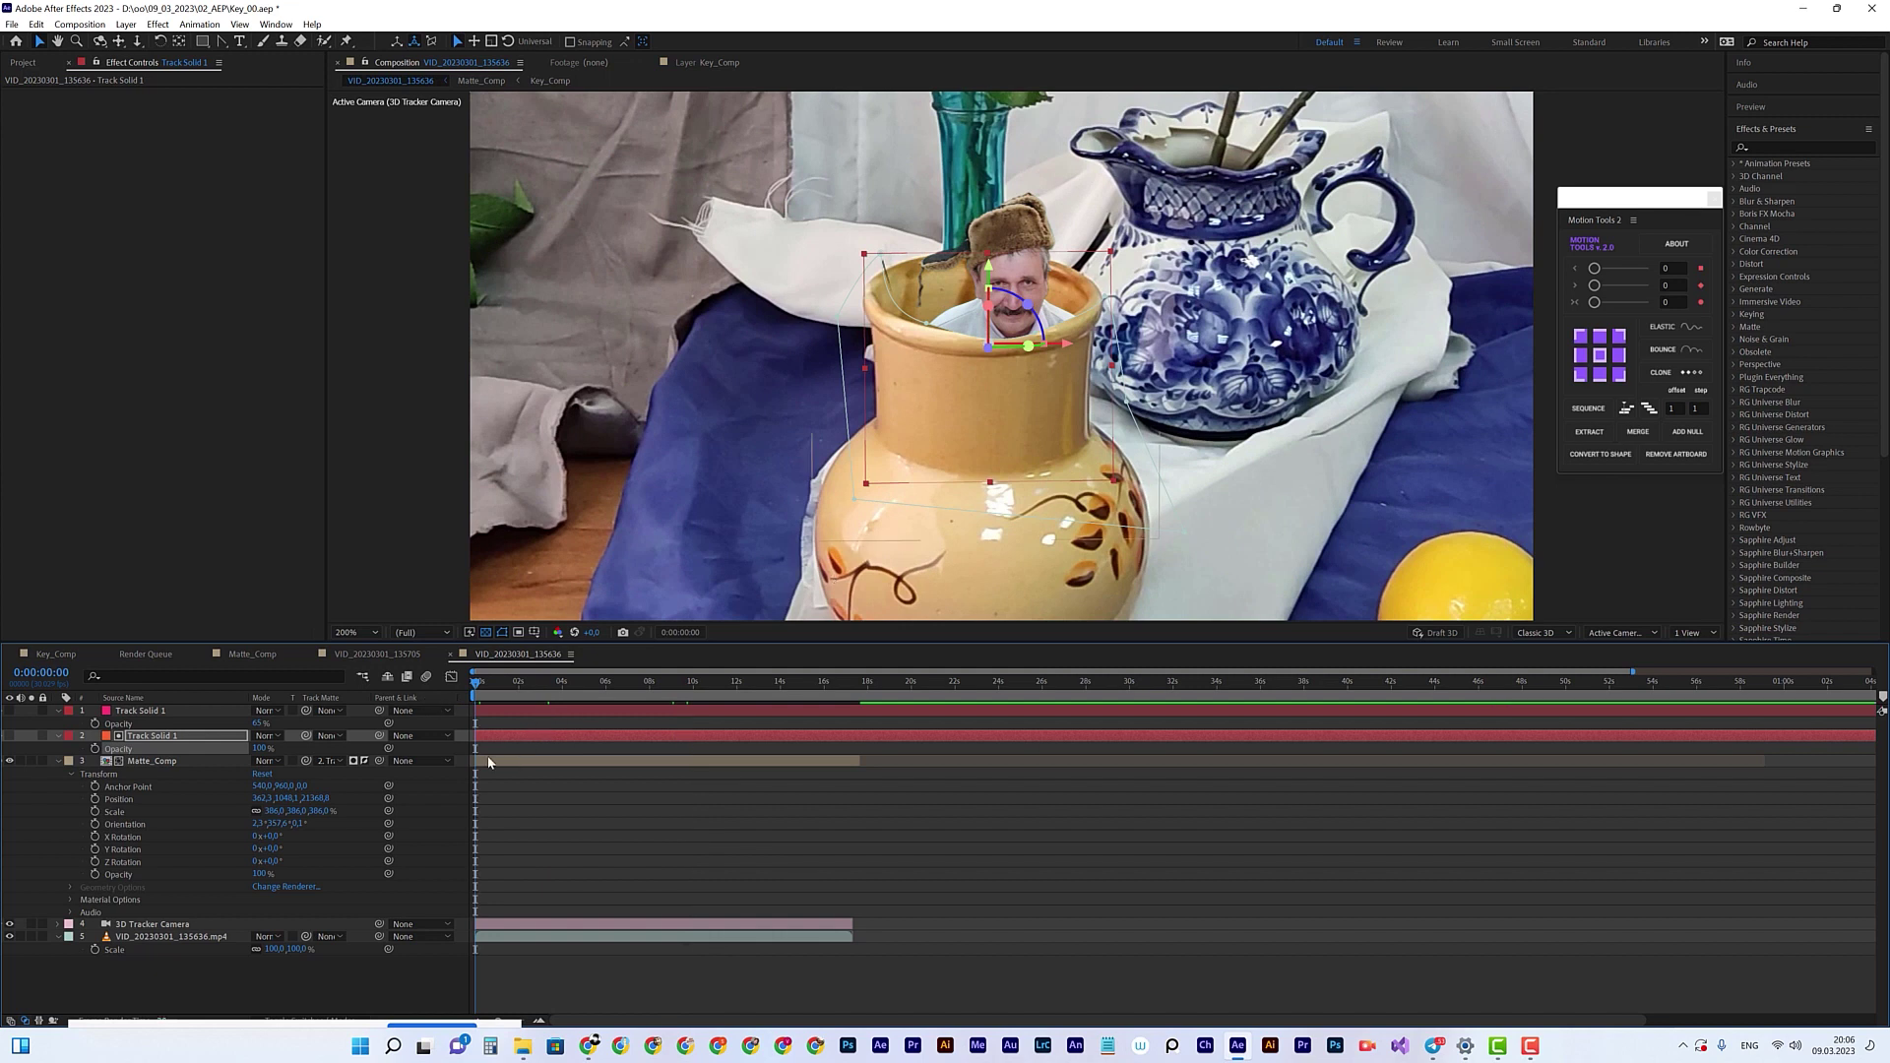
pyautogui.moveTo(654, 689); pyautogui.dragTo(681, 695)
pyautogui.moveTo(577, 691); pyautogui.dragTo(645, 690)
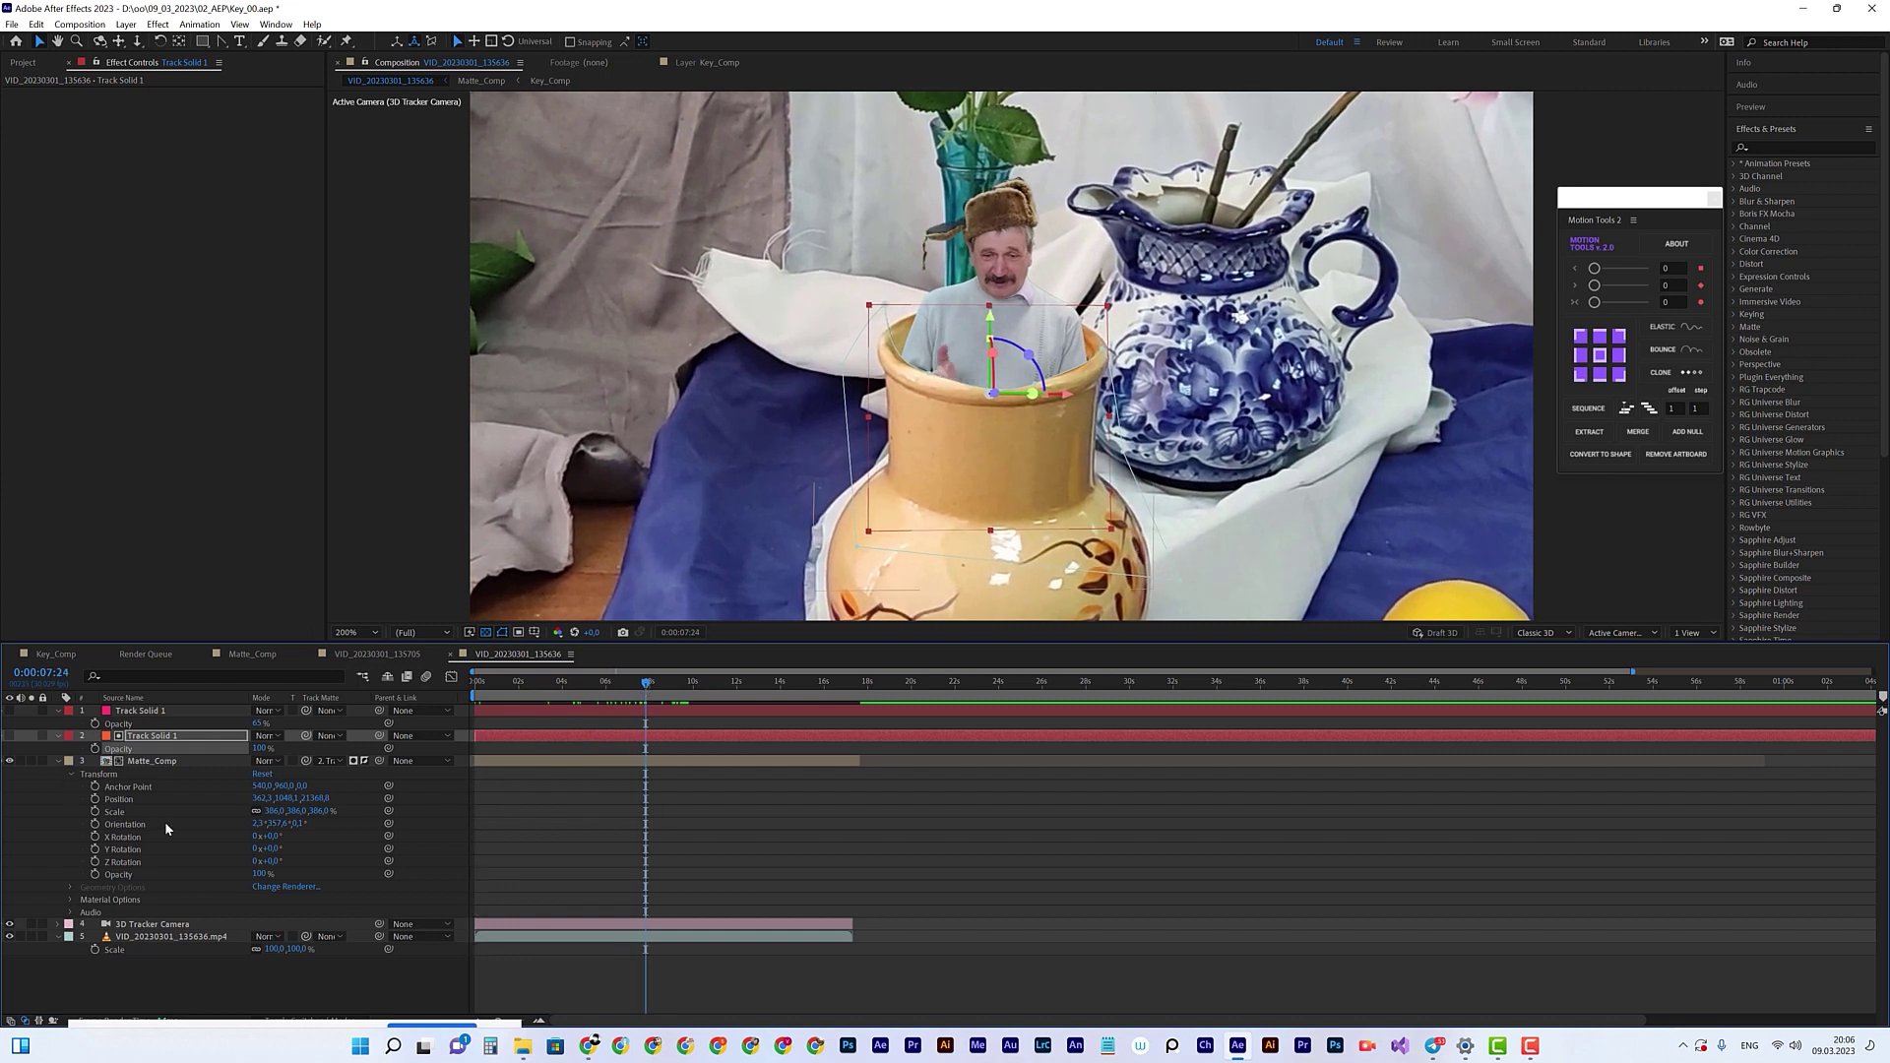
pyautogui.click(135, 762)
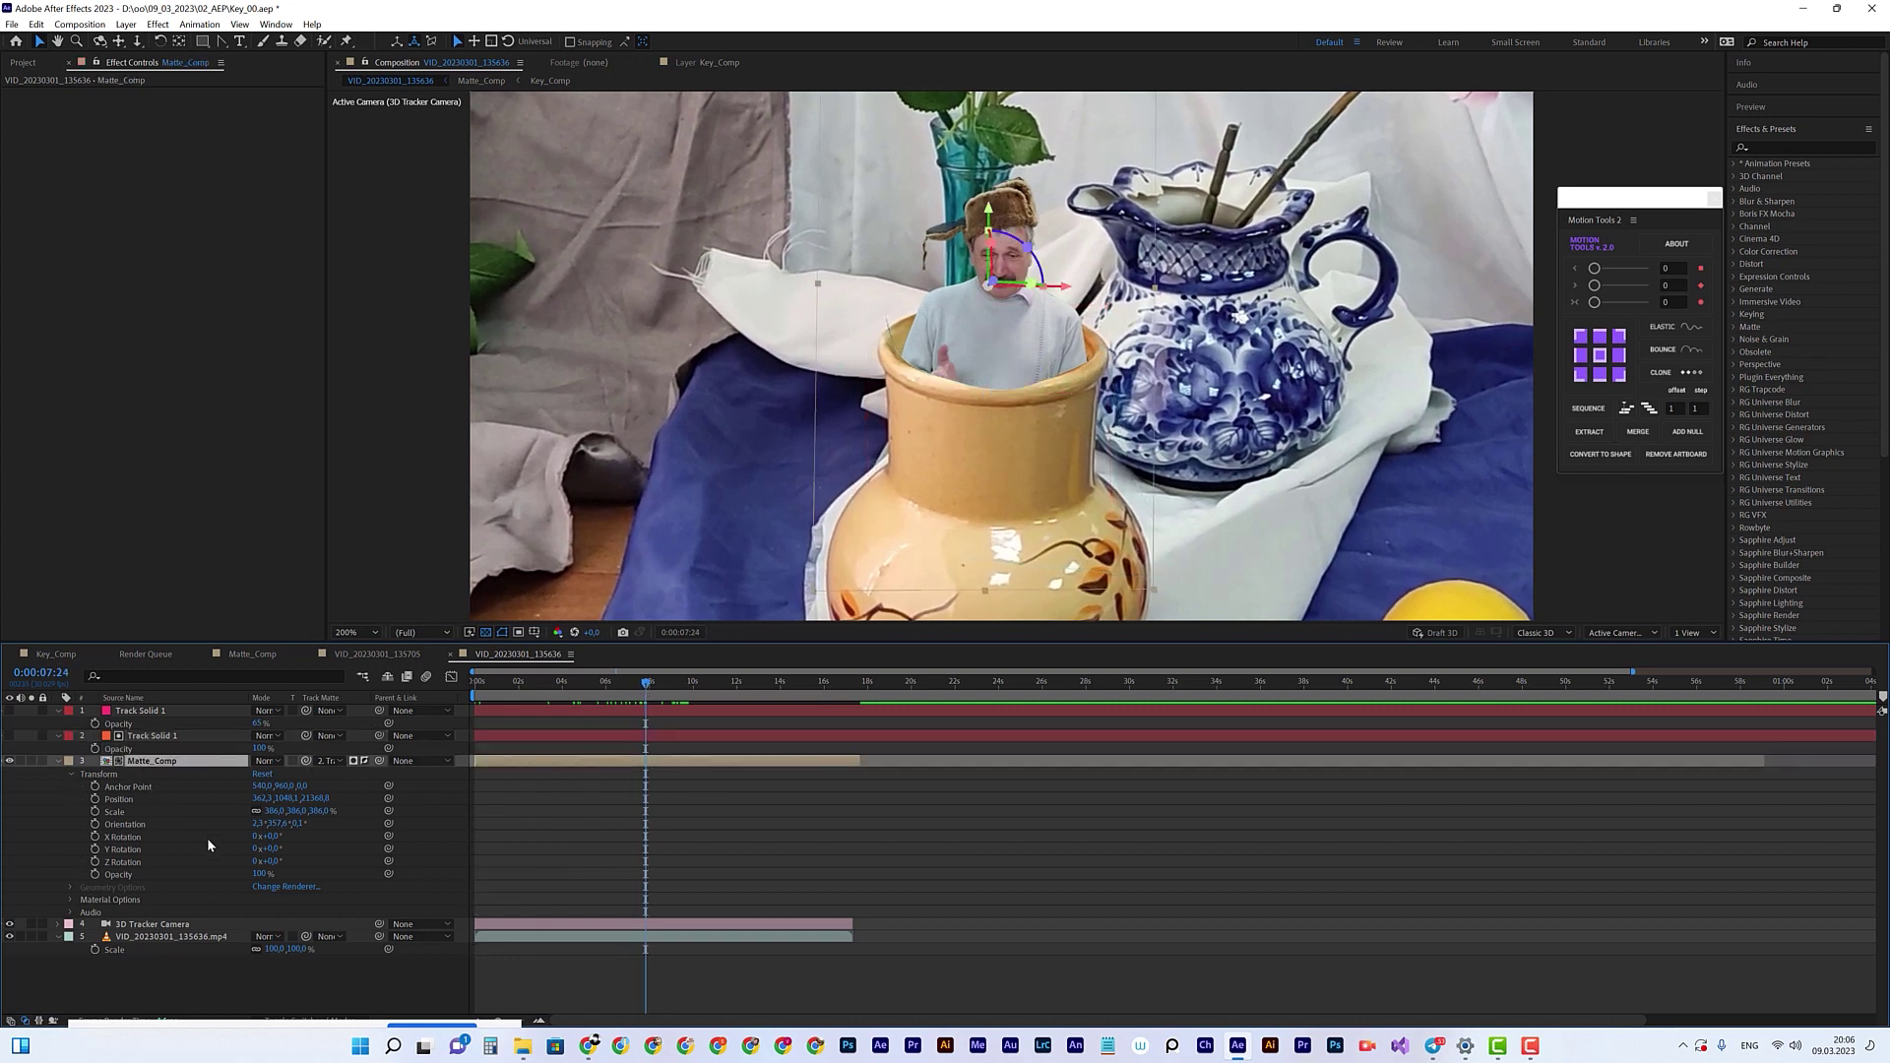
pyautogui.press('p')
pyautogui.click(95, 773)
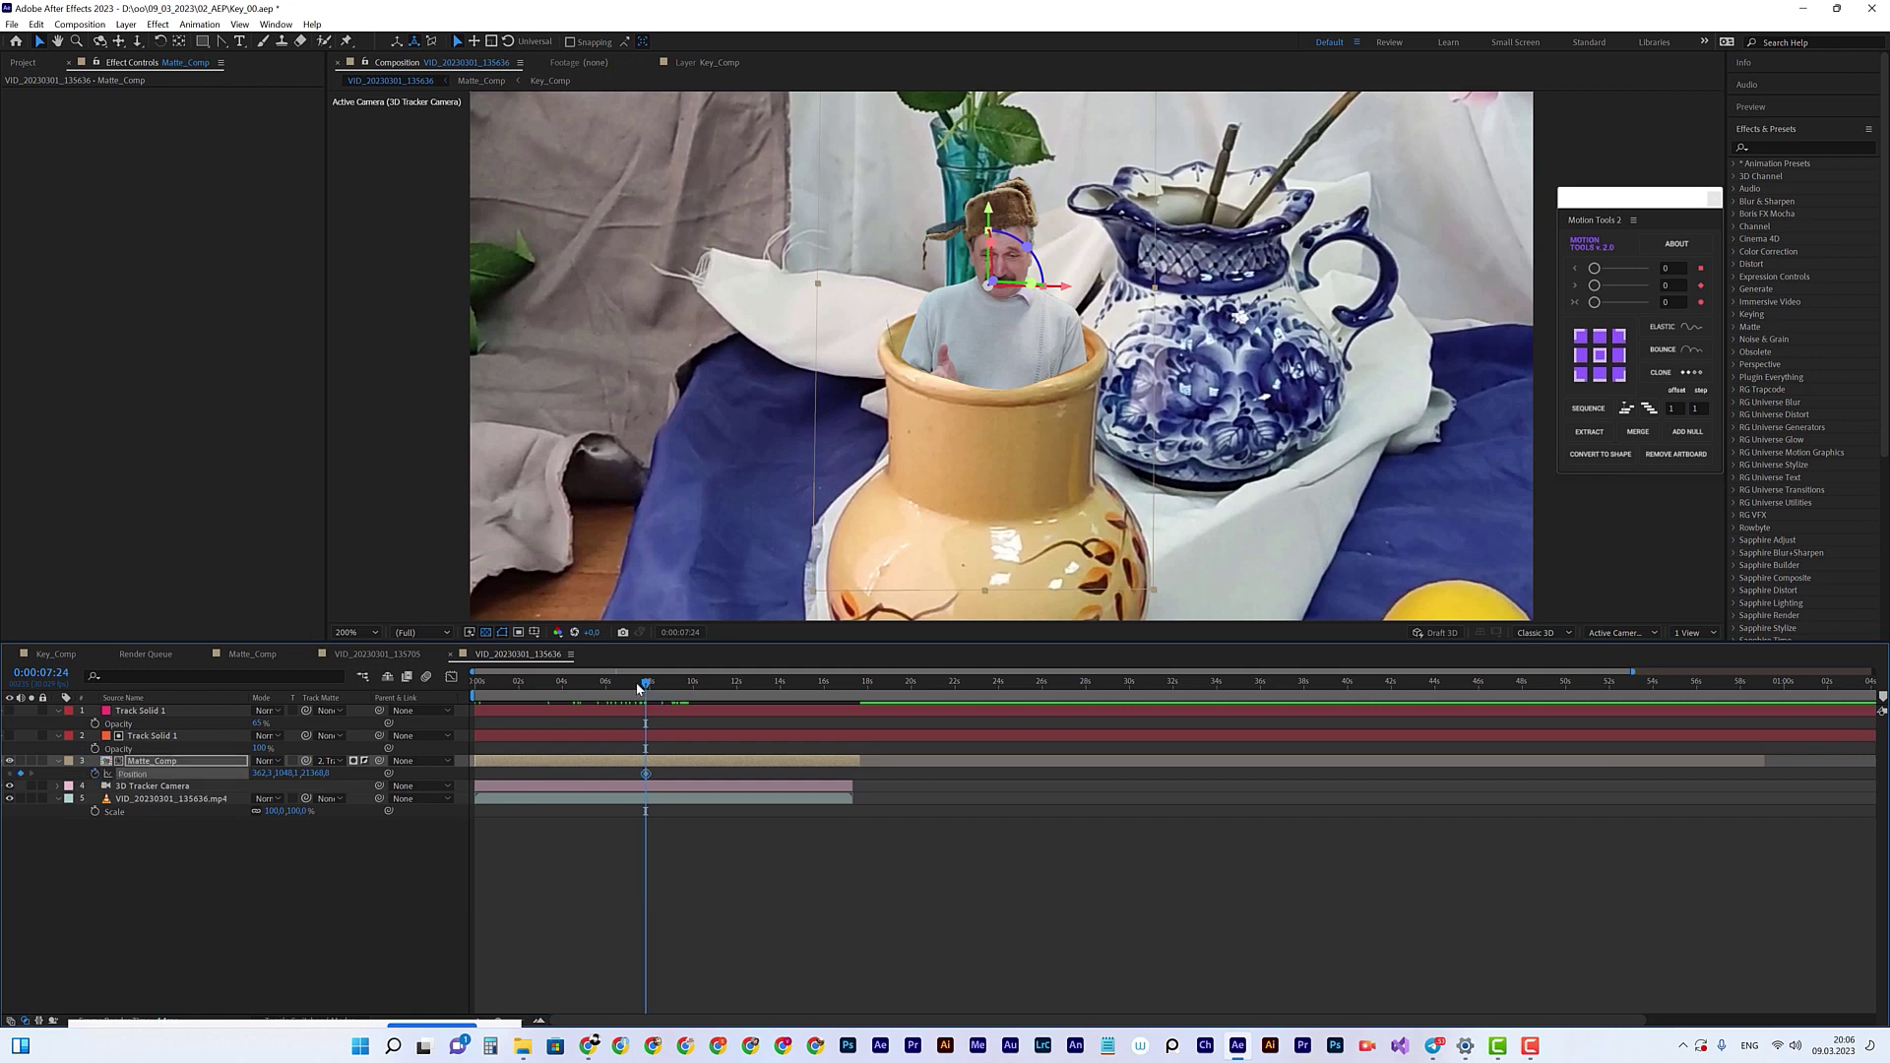
pyautogui.moveTo(638, 692); pyautogui.dragTo(570, 695)
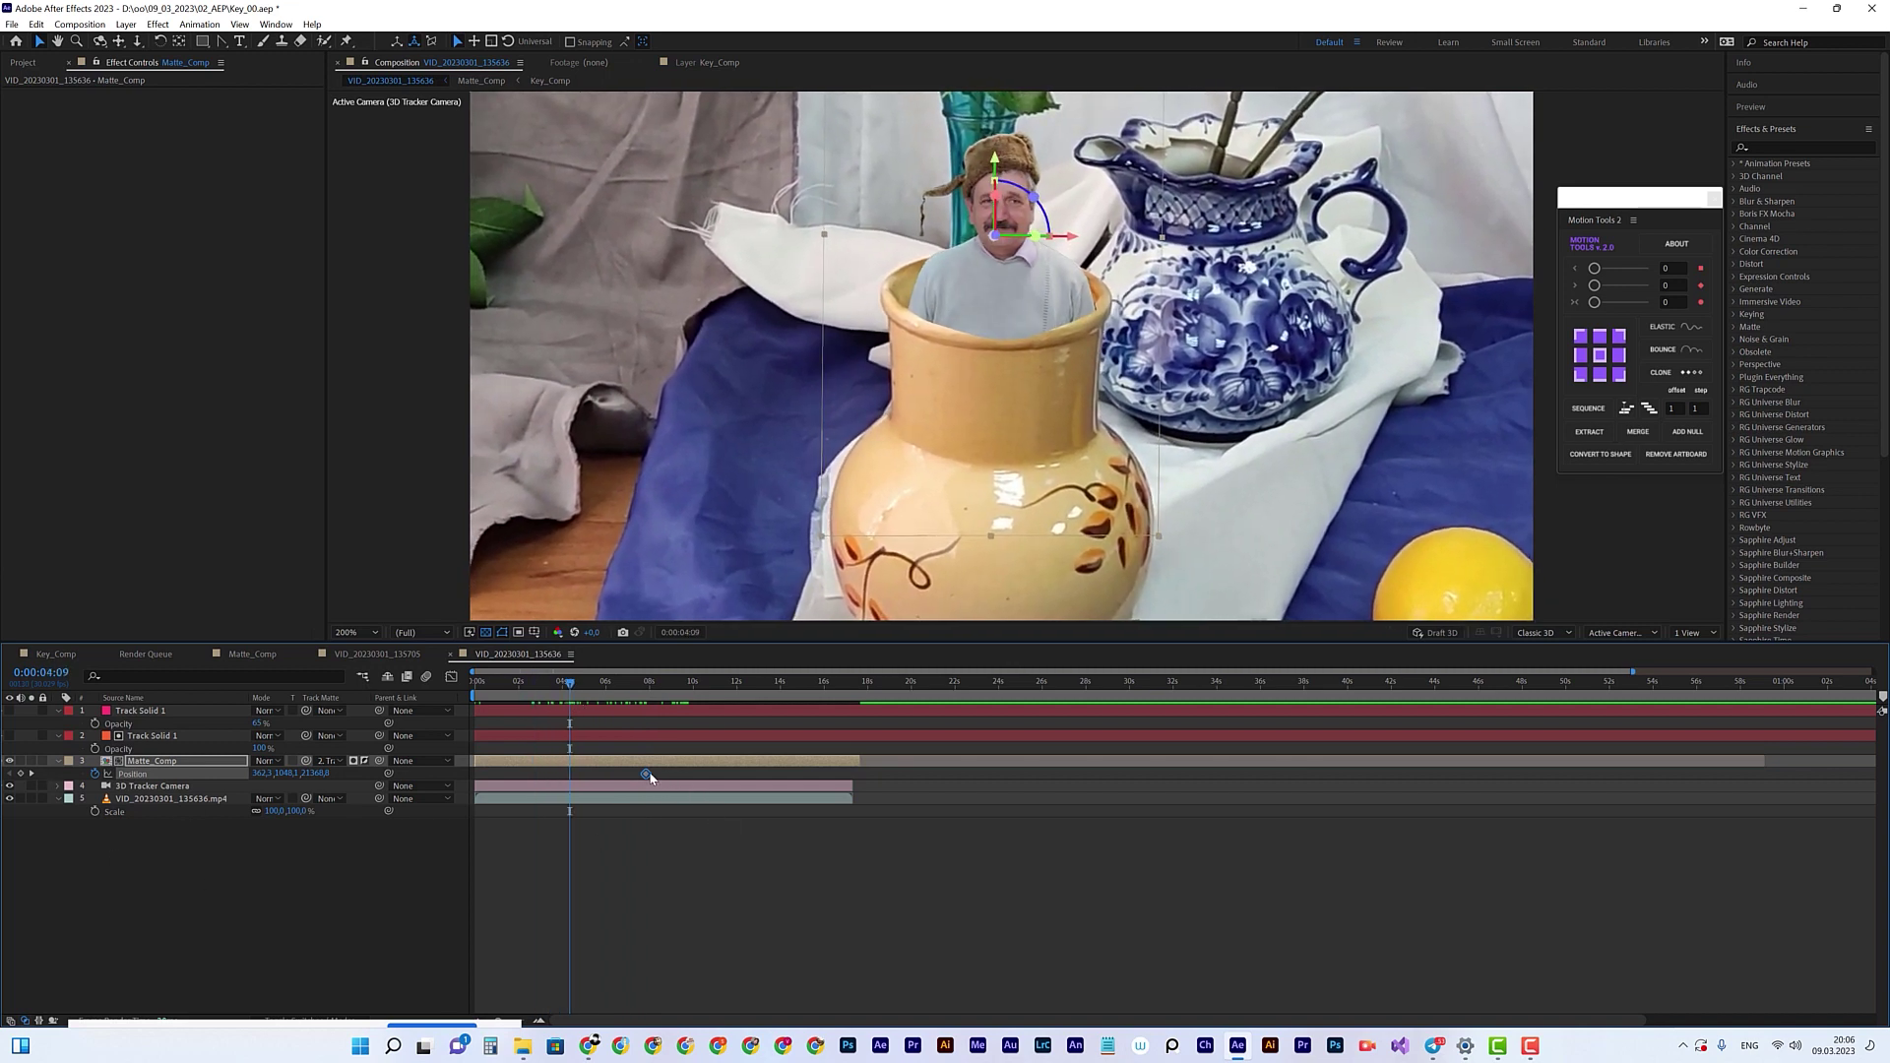
pyautogui.moveTo(645, 774); pyautogui.dragTo(569, 774)
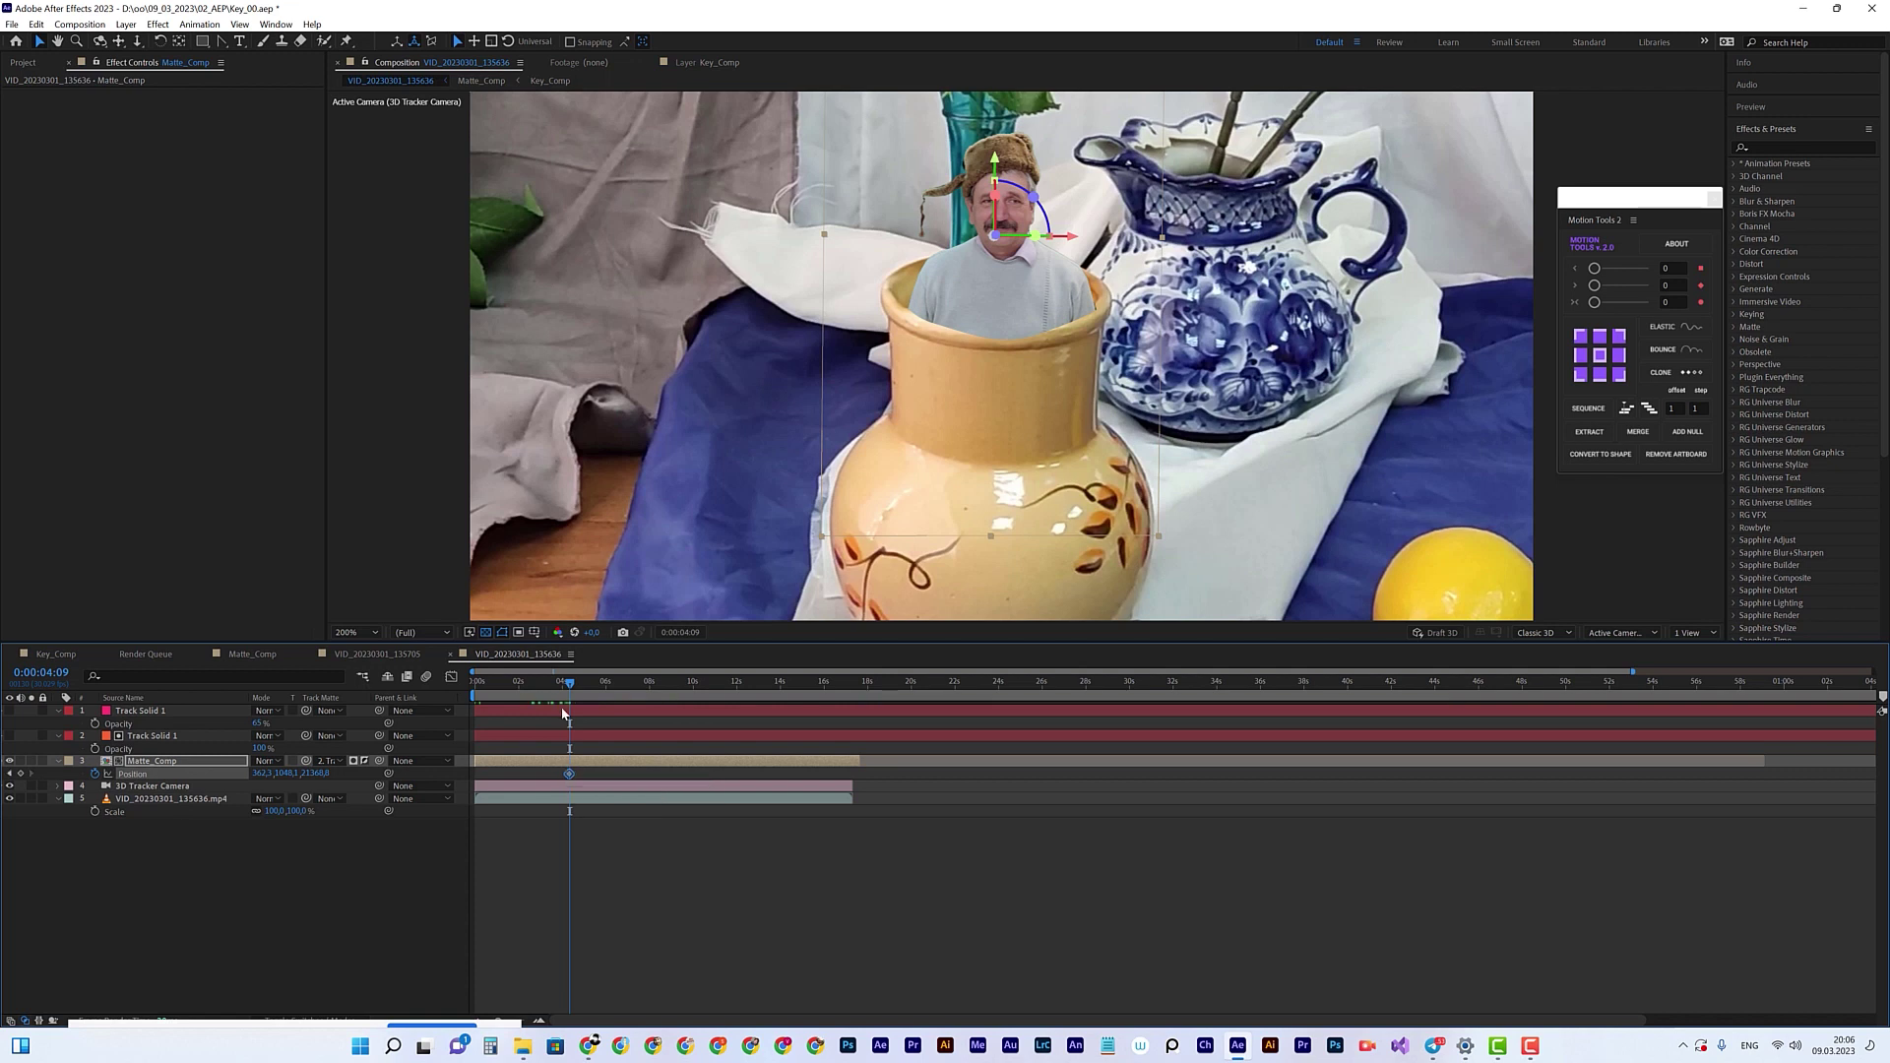
# Step: At 0:00:00:00, lower Matte_Comp vertically until the man's head drops below the jug rim, and preview the rising animation
pyautogui.moveTo(570, 684); pyautogui.dragTo(466, 682)
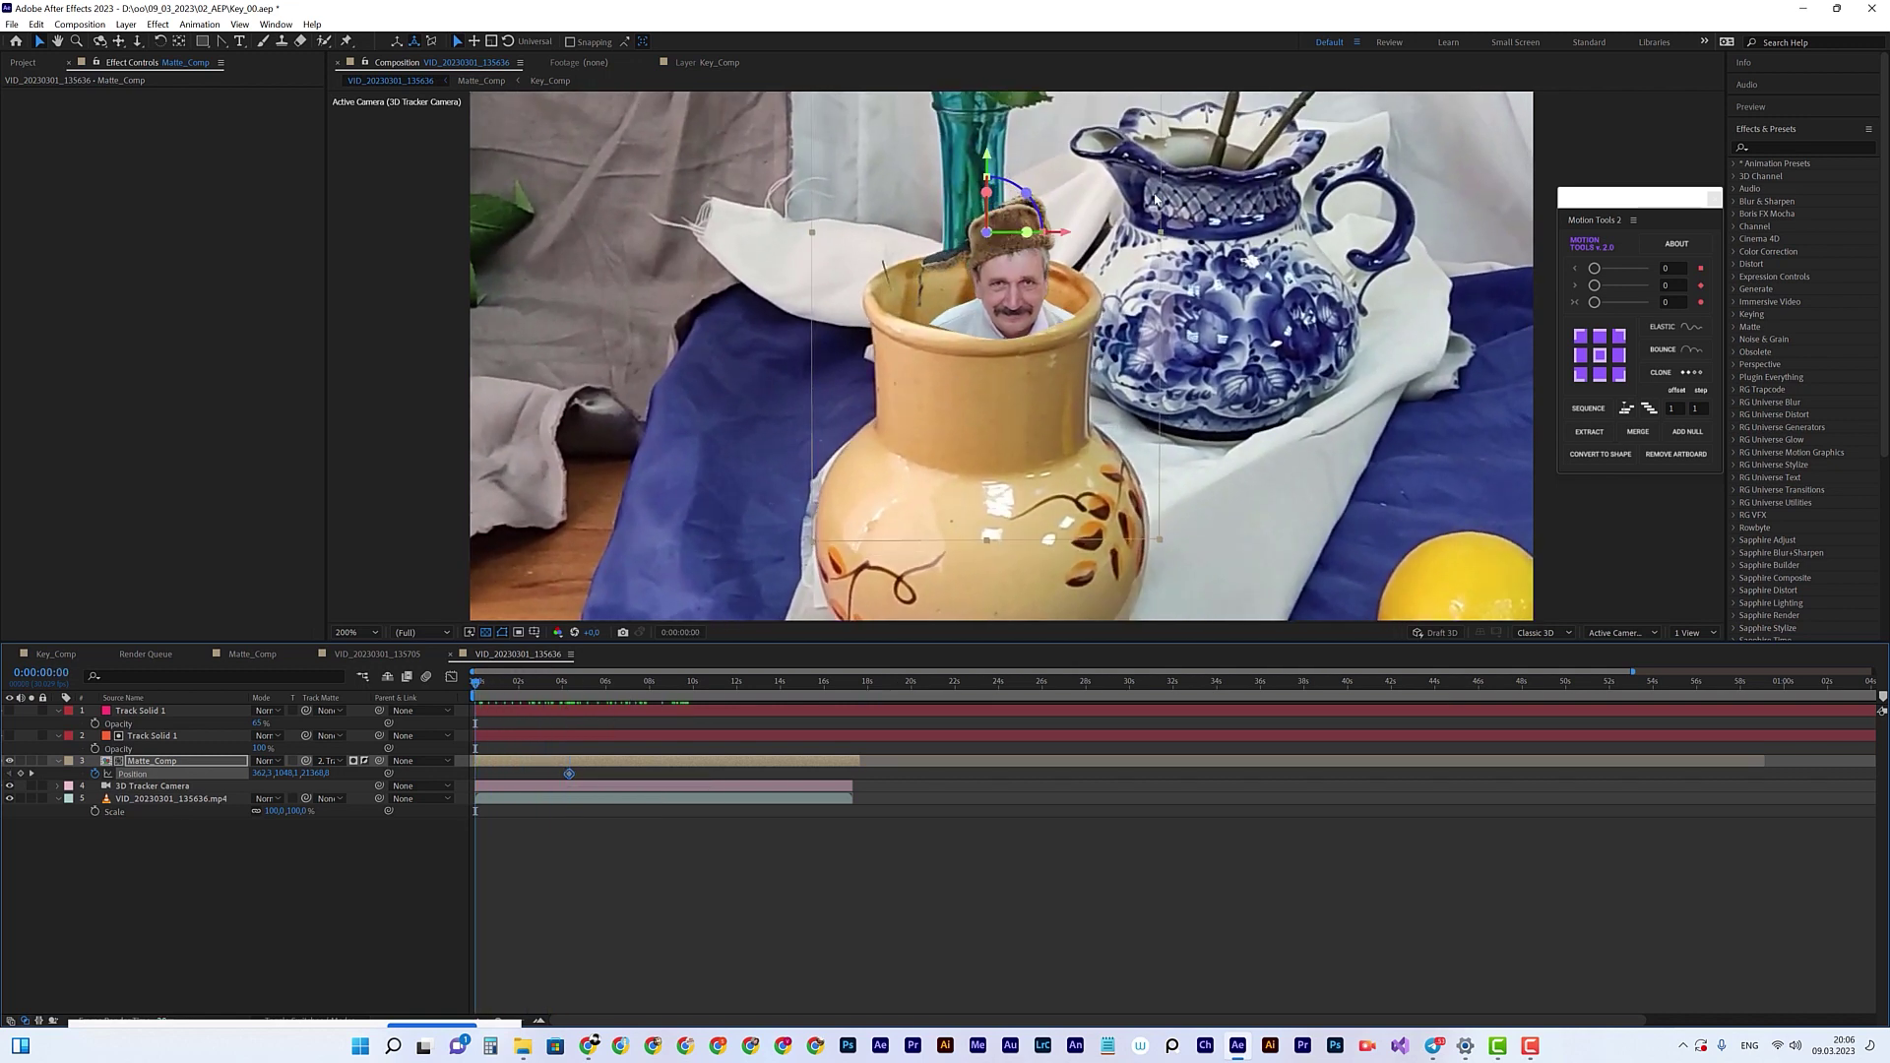
pyautogui.moveTo(986, 152); pyautogui.dragTo(985, 296)
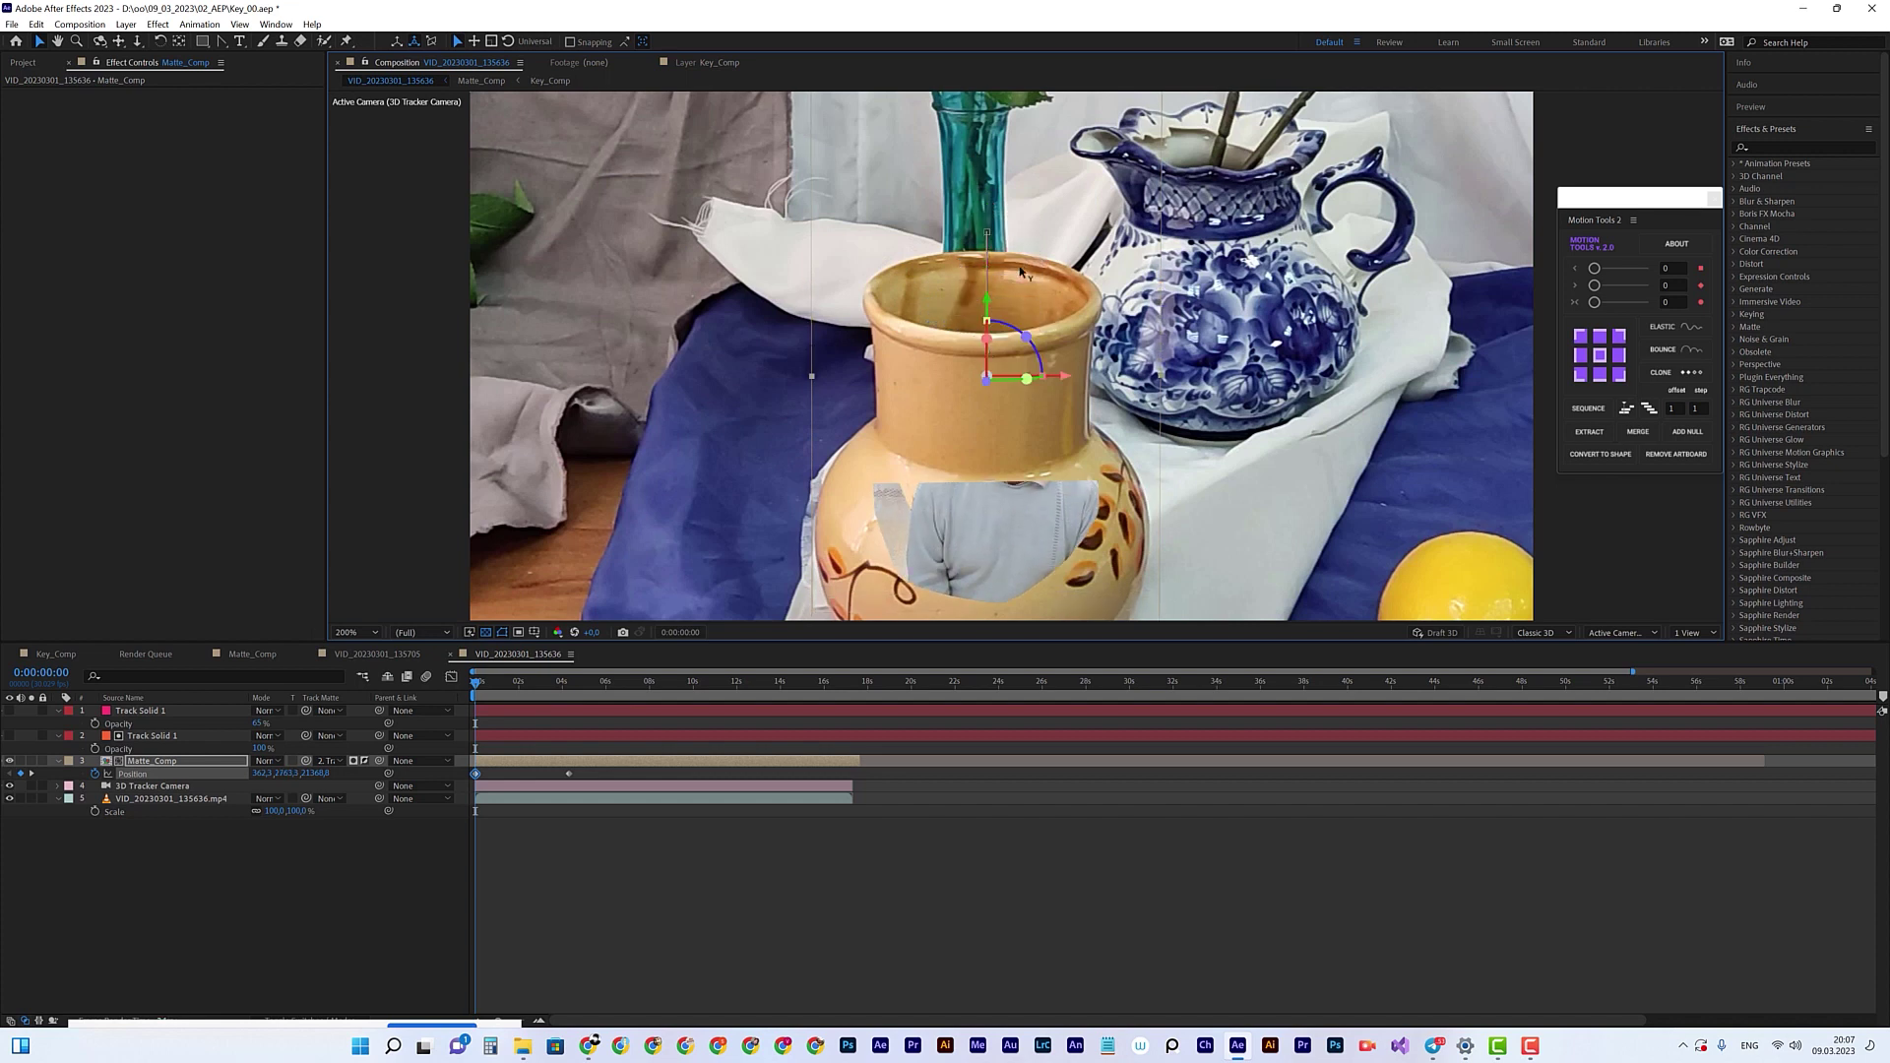
pyautogui.hotkey('ctrl', 'shift', 'h')
pyautogui.press('space')
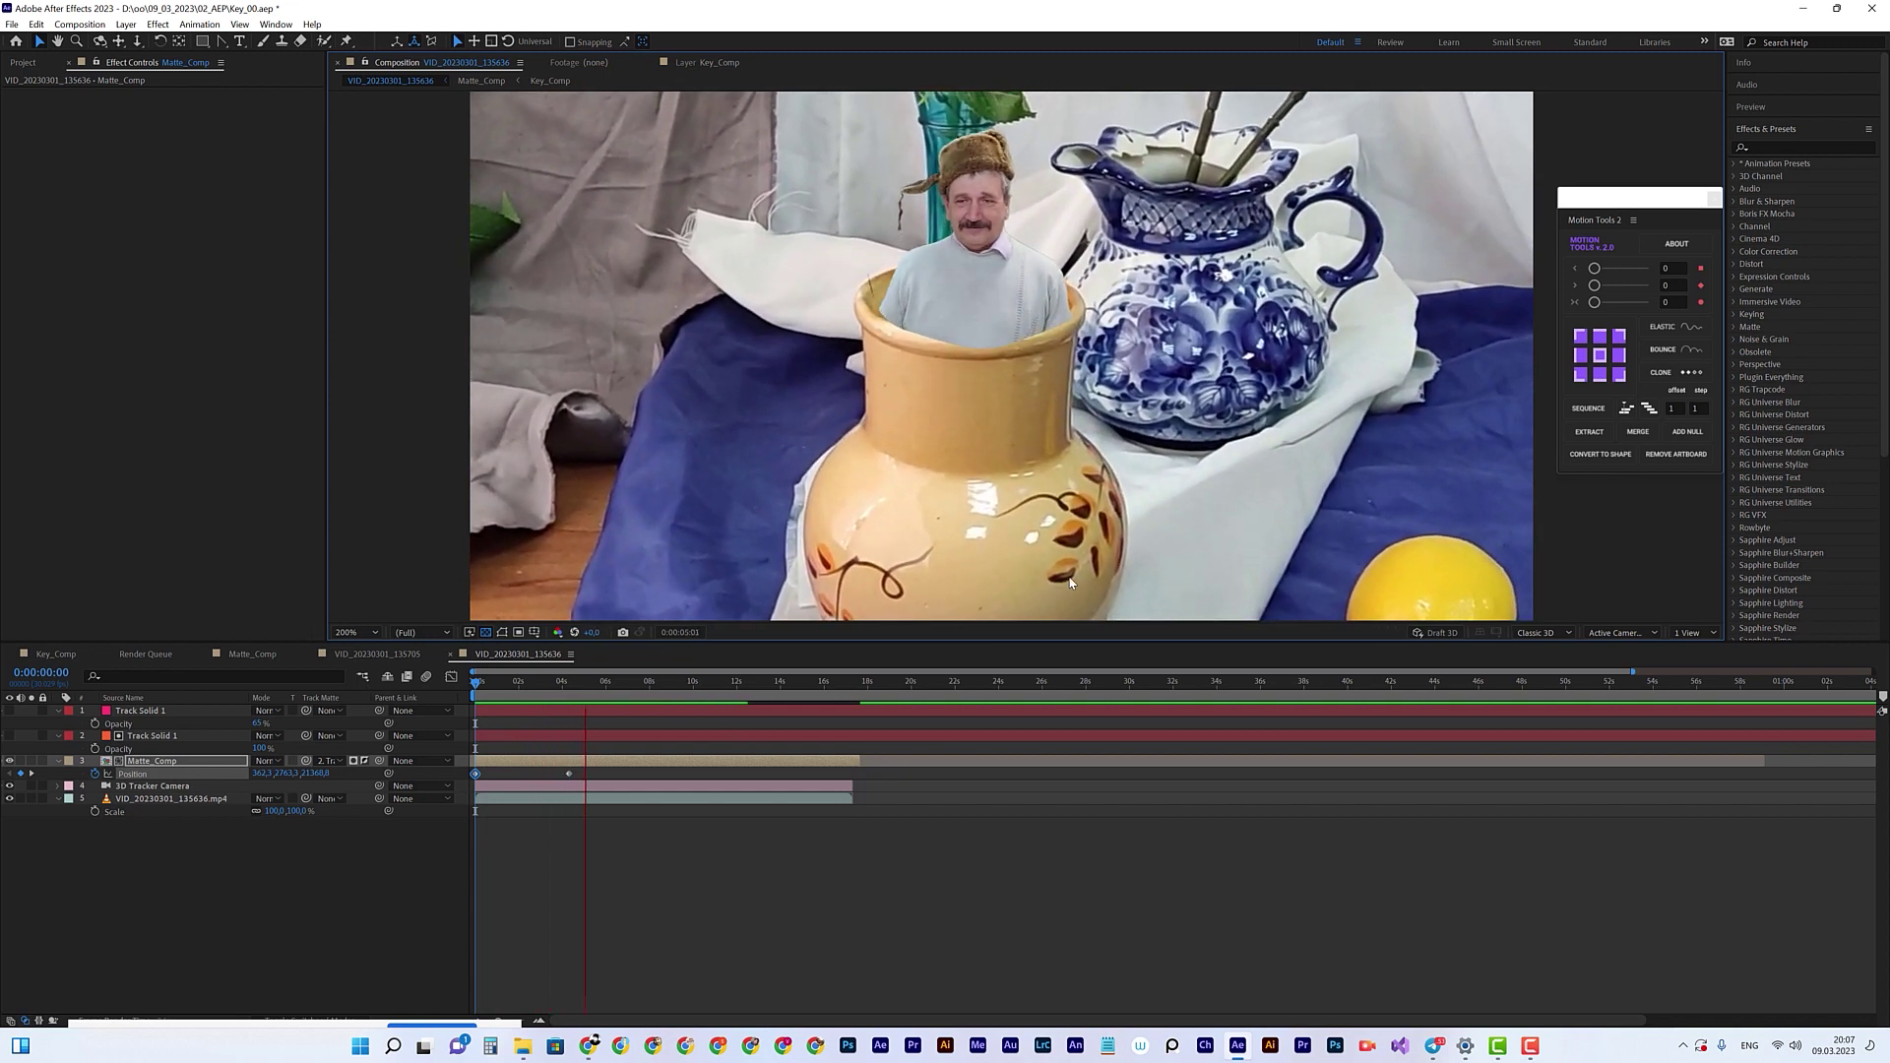
pyautogui.press('space')
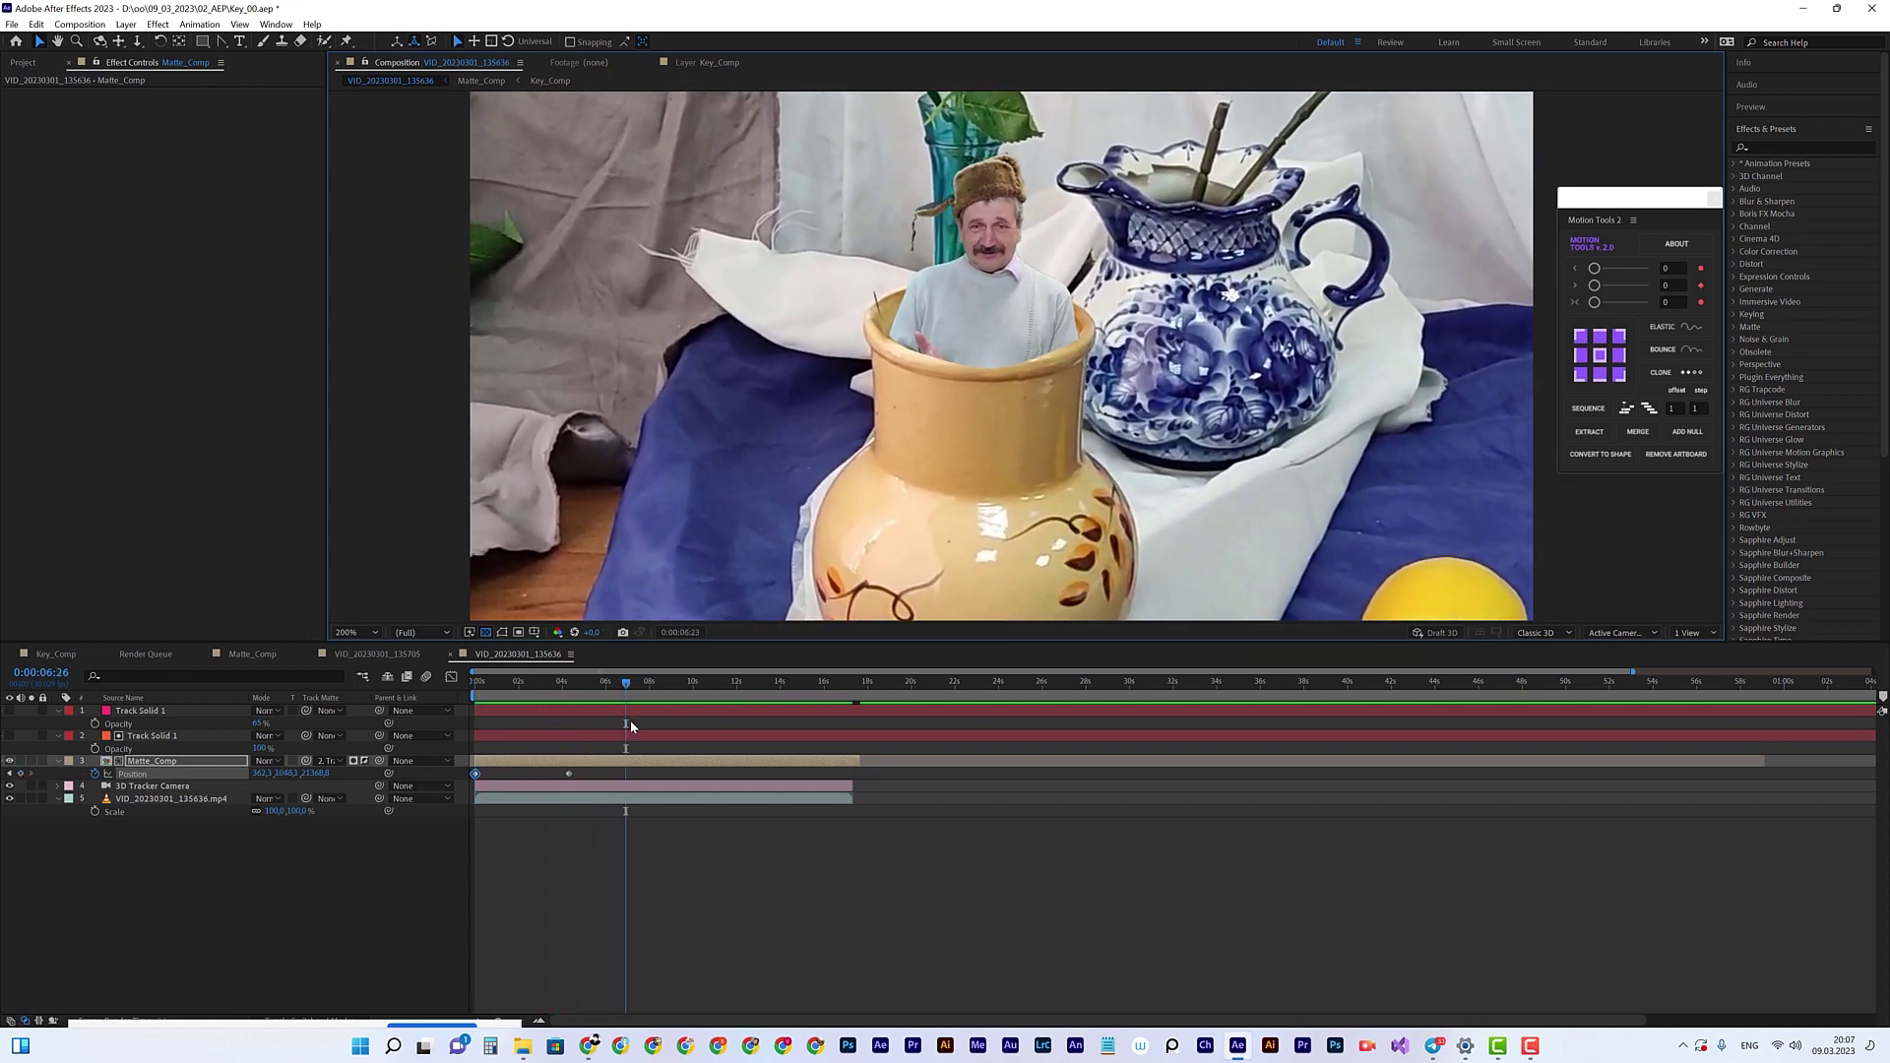
# Step: At 0:00:05:19, show the orange masked Track Solid 1 at about 20% opacity and hide Matte_Comp to expose the jug rim
pyautogui.moveTo(594, 687); pyautogui.dragTo(597, 686)
pyautogui.click(634, 735)
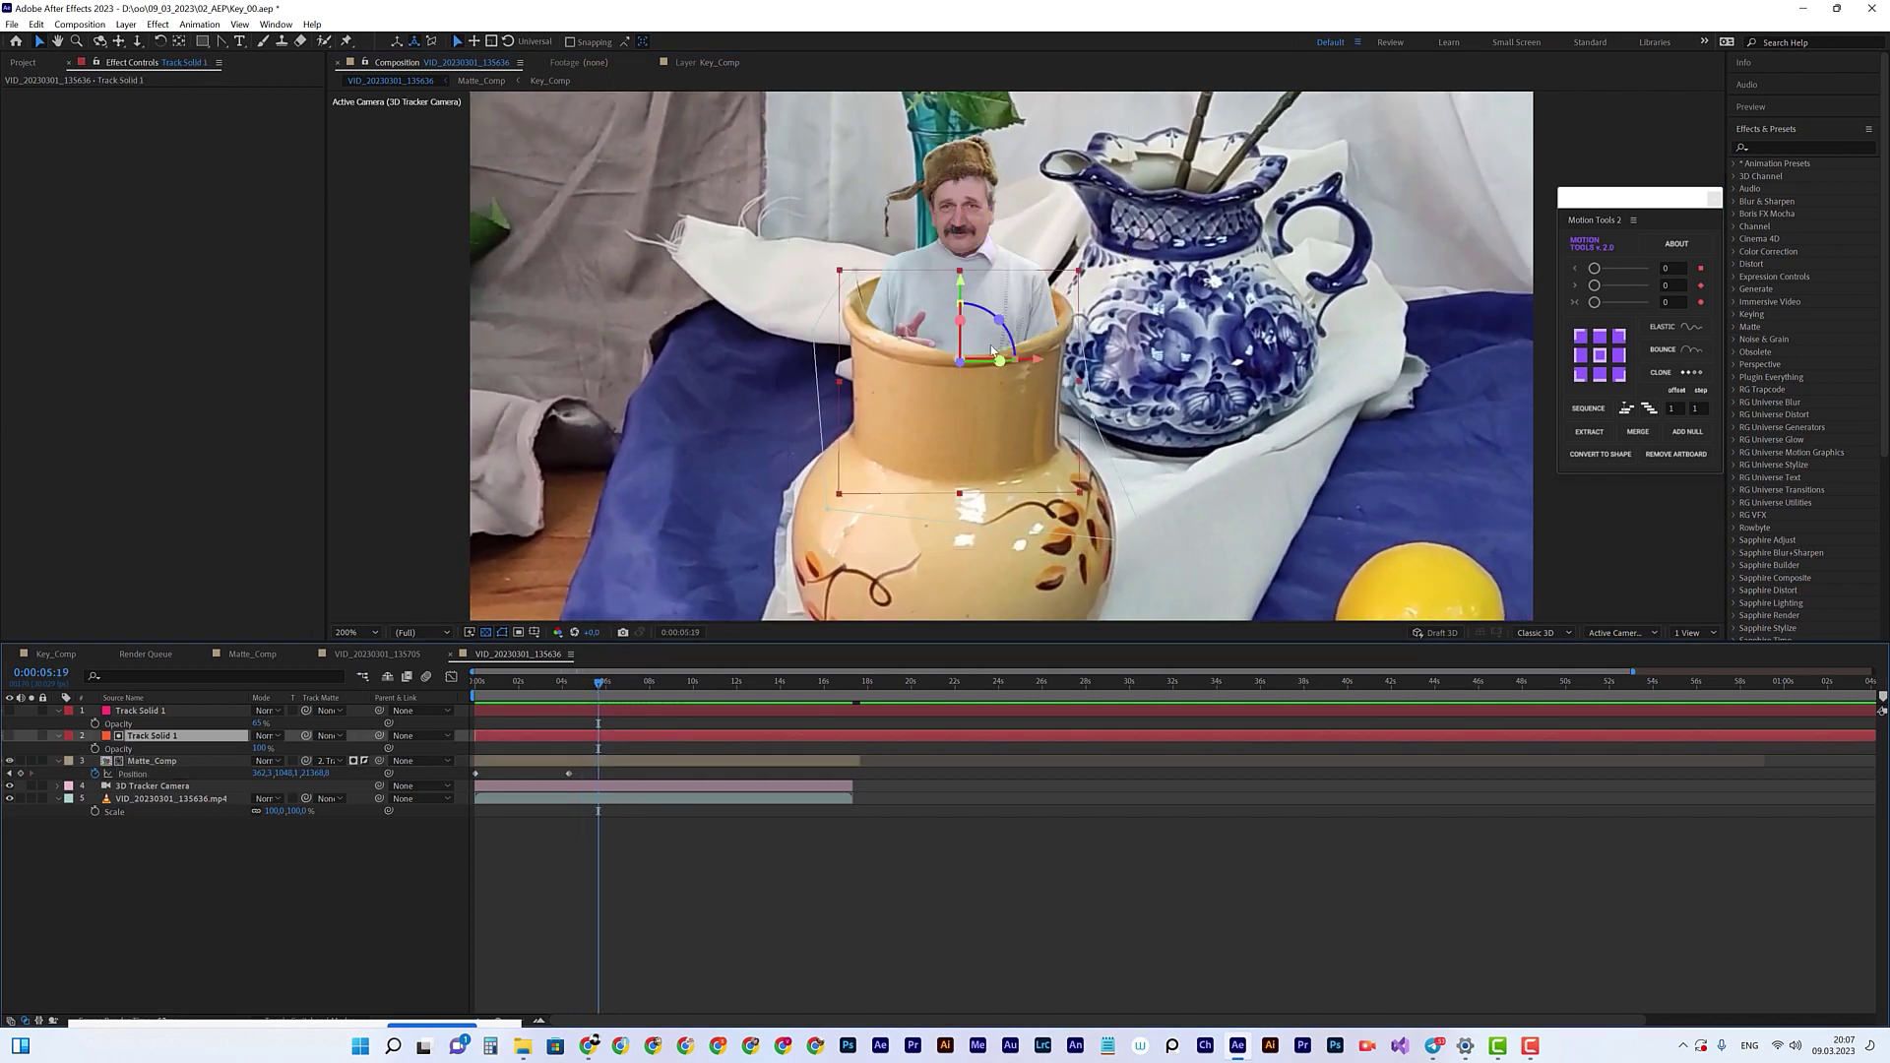
pyautogui.scroll(2, 883, 530)
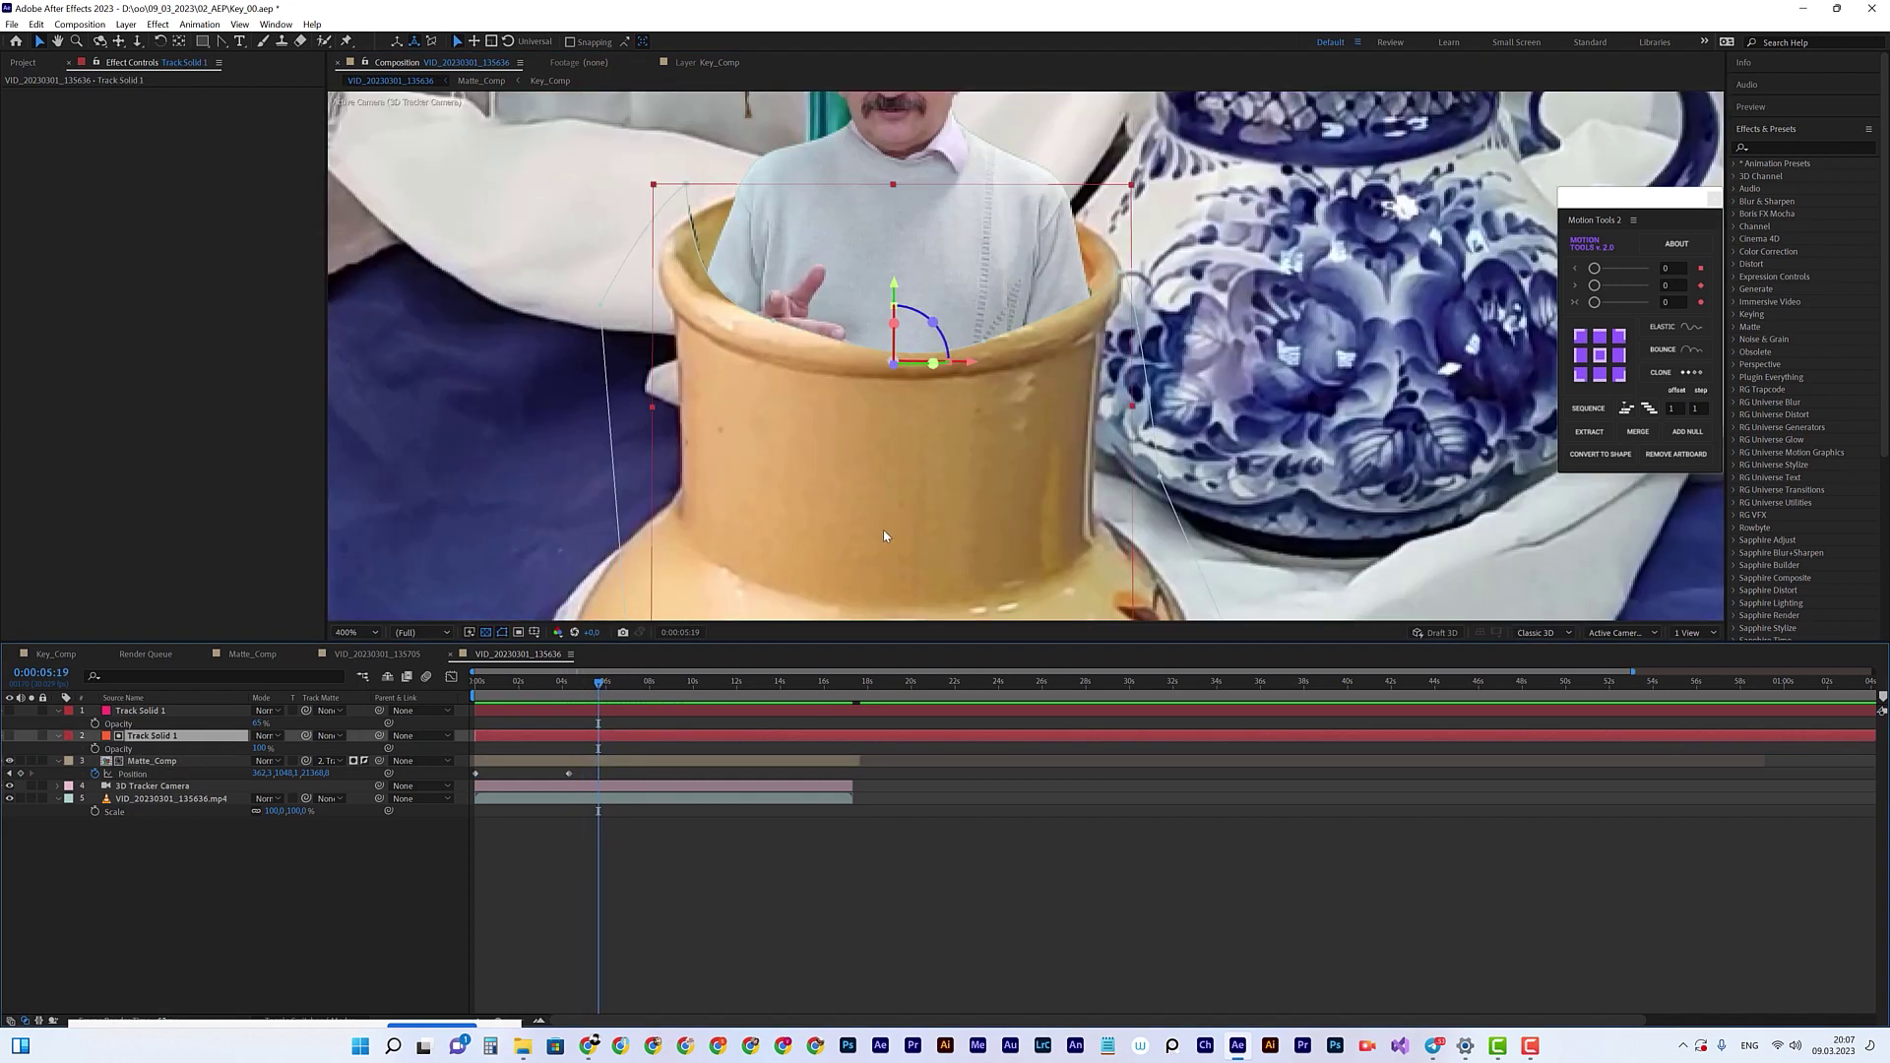
pyautogui.click(11, 736)
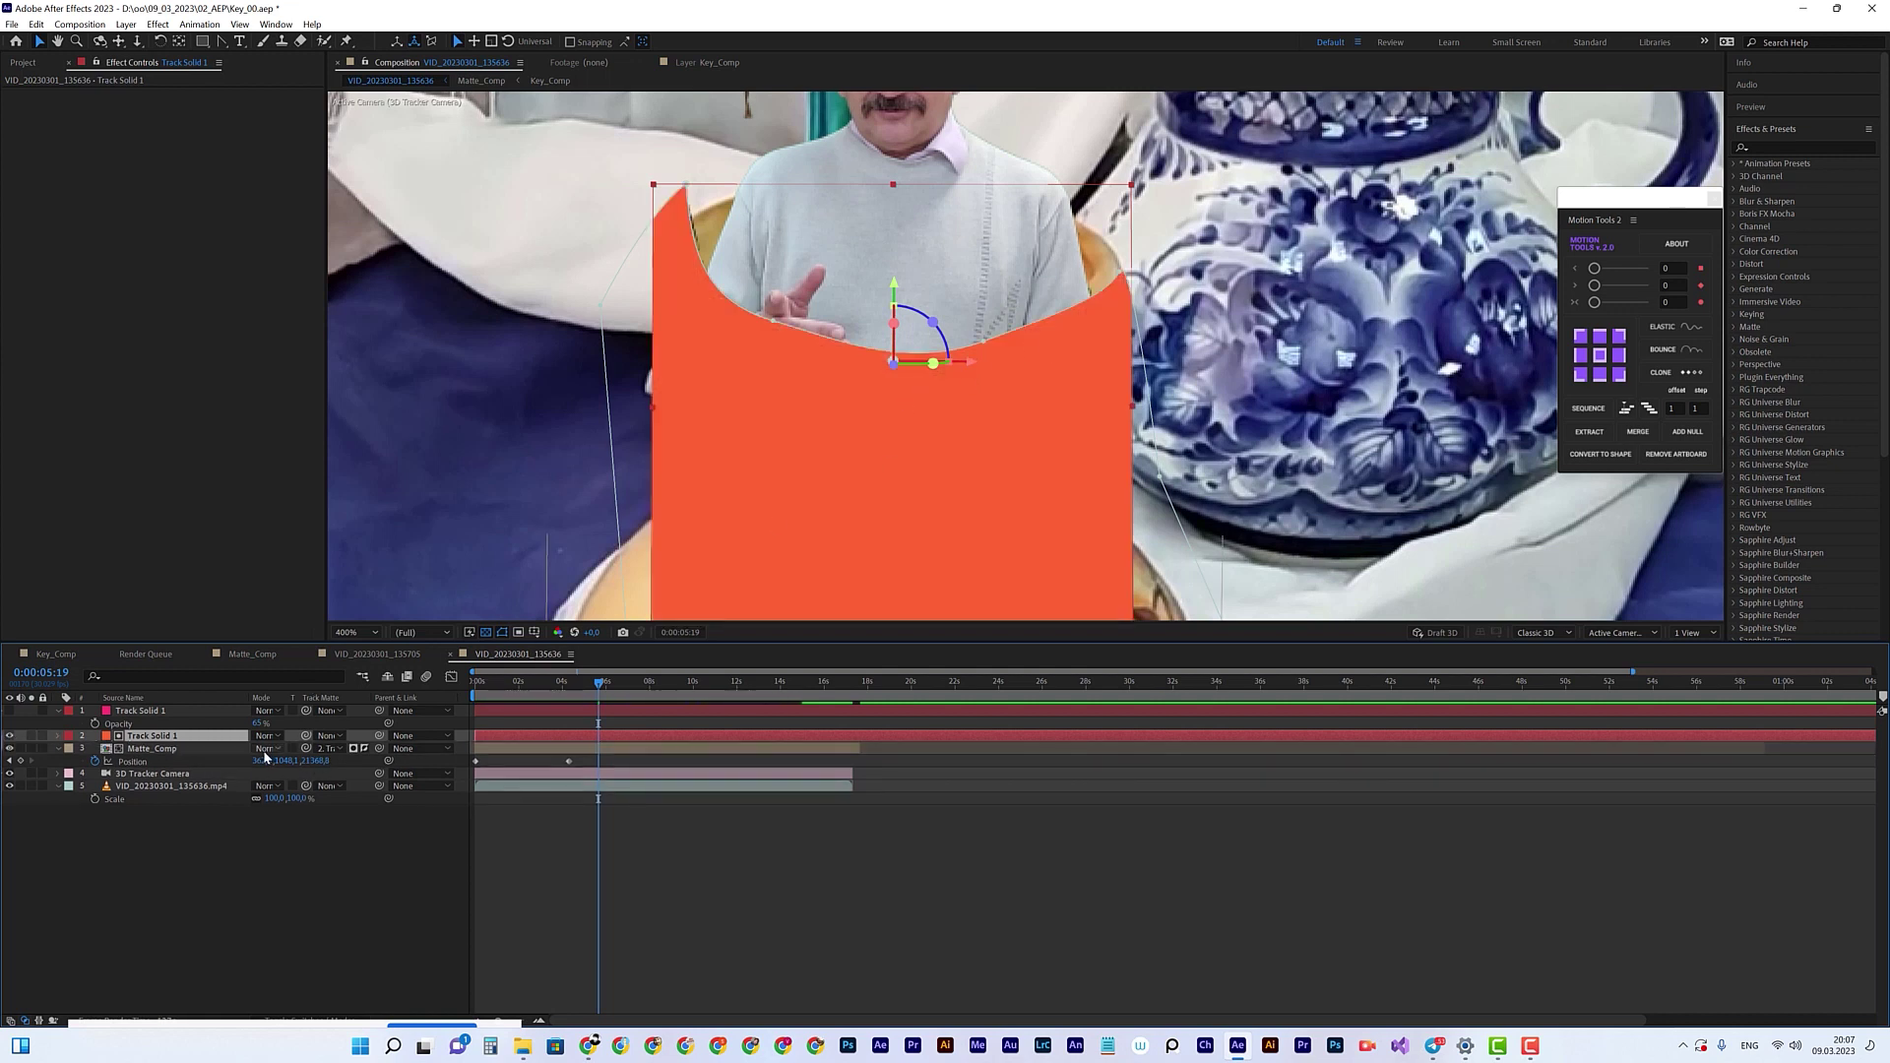
pyautogui.moveTo(259, 748); pyautogui.dragTo(10, 773)
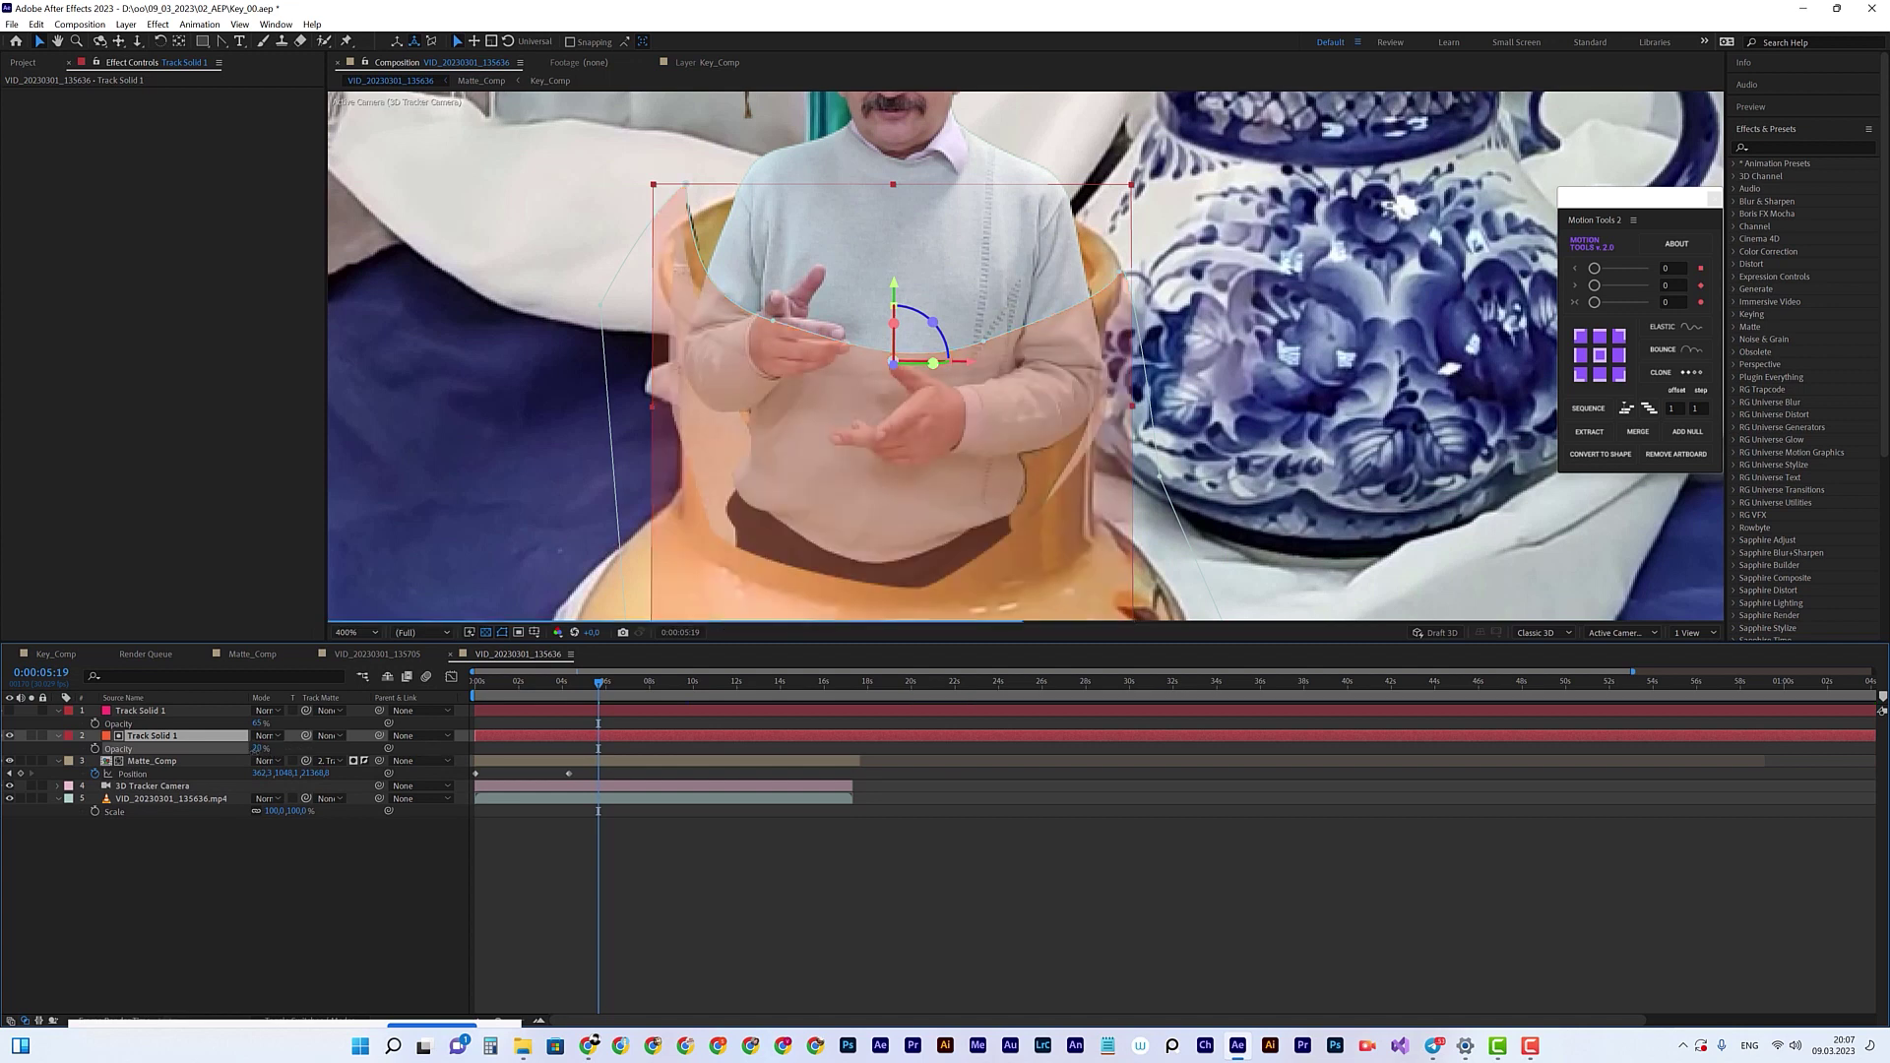
pyautogui.click(11, 761)
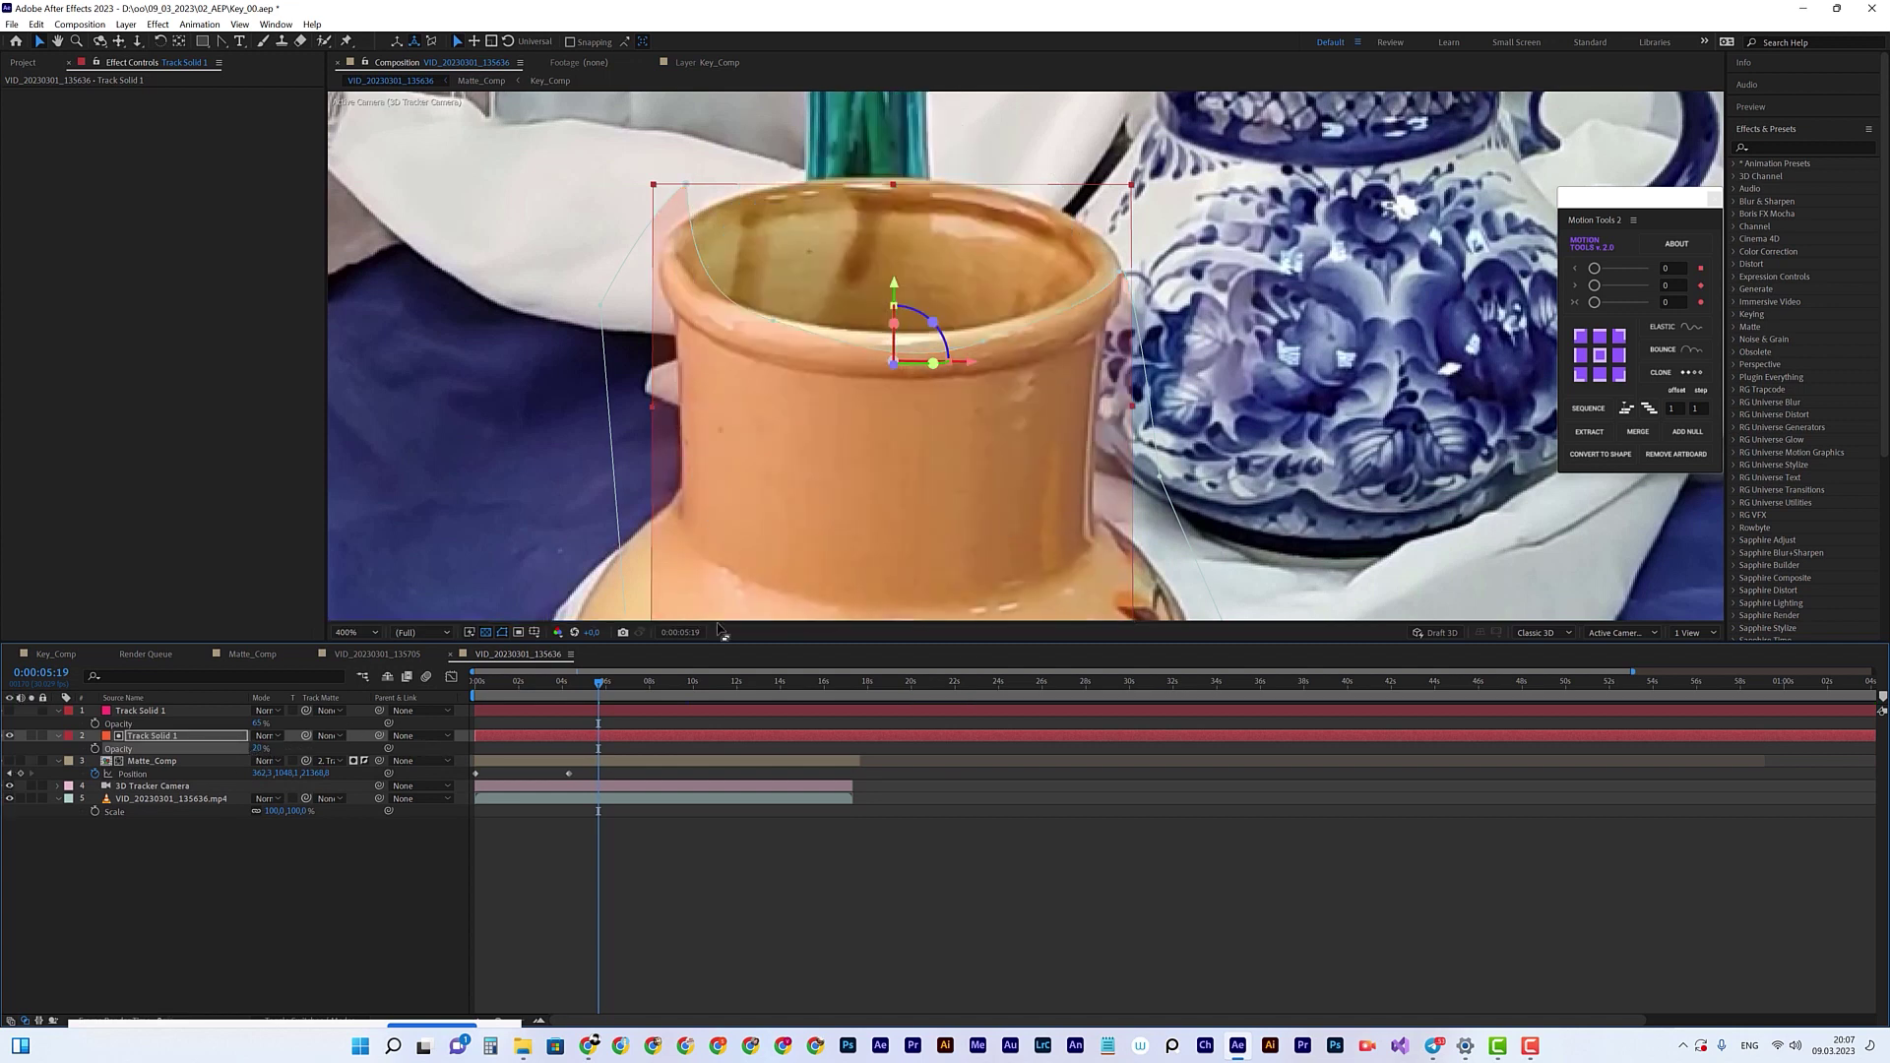
# Step: Refit the orange solid's mask to the jug's front rim by raising its front curve and nudging the right corner point upward
pyautogui.press('.')
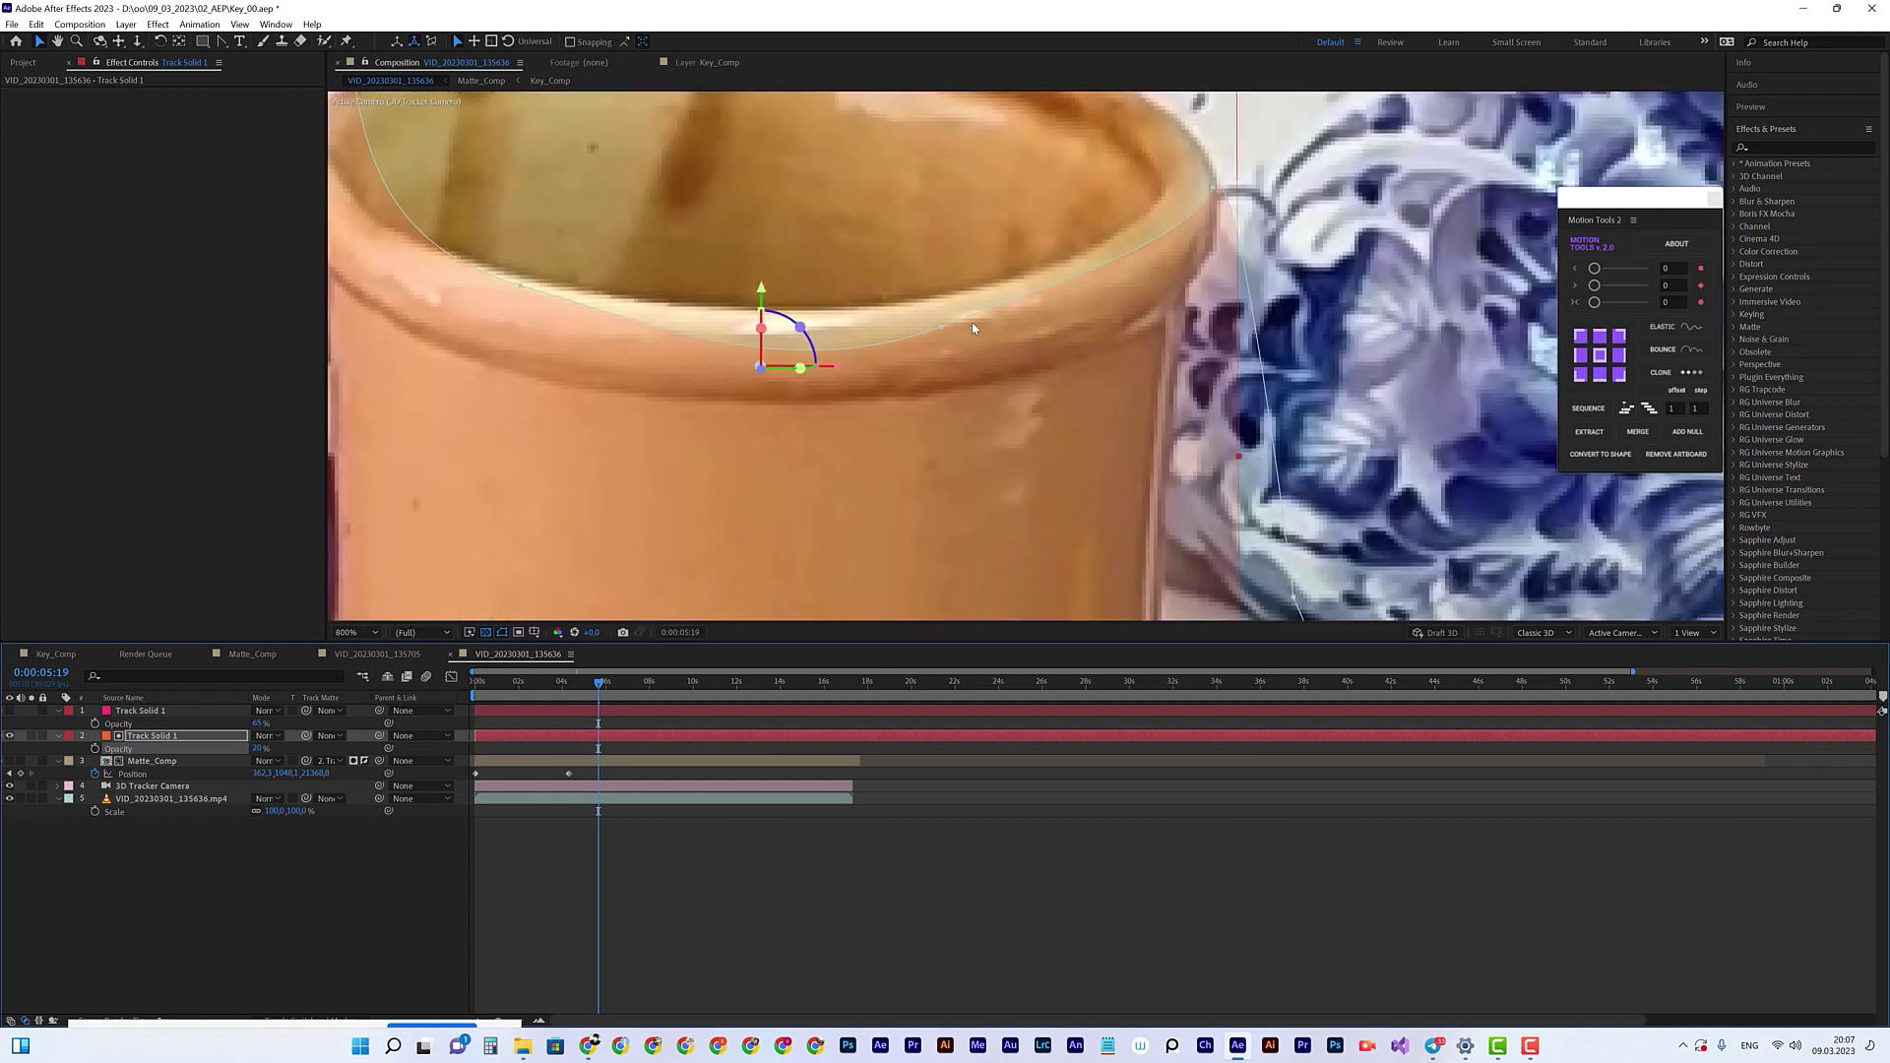
pyautogui.click(938, 326)
pyautogui.moveTo(942, 329); pyautogui.dragTo(940, 302)
pyautogui.moveTo(785, 358); pyautogui.dragTo(785, 328)
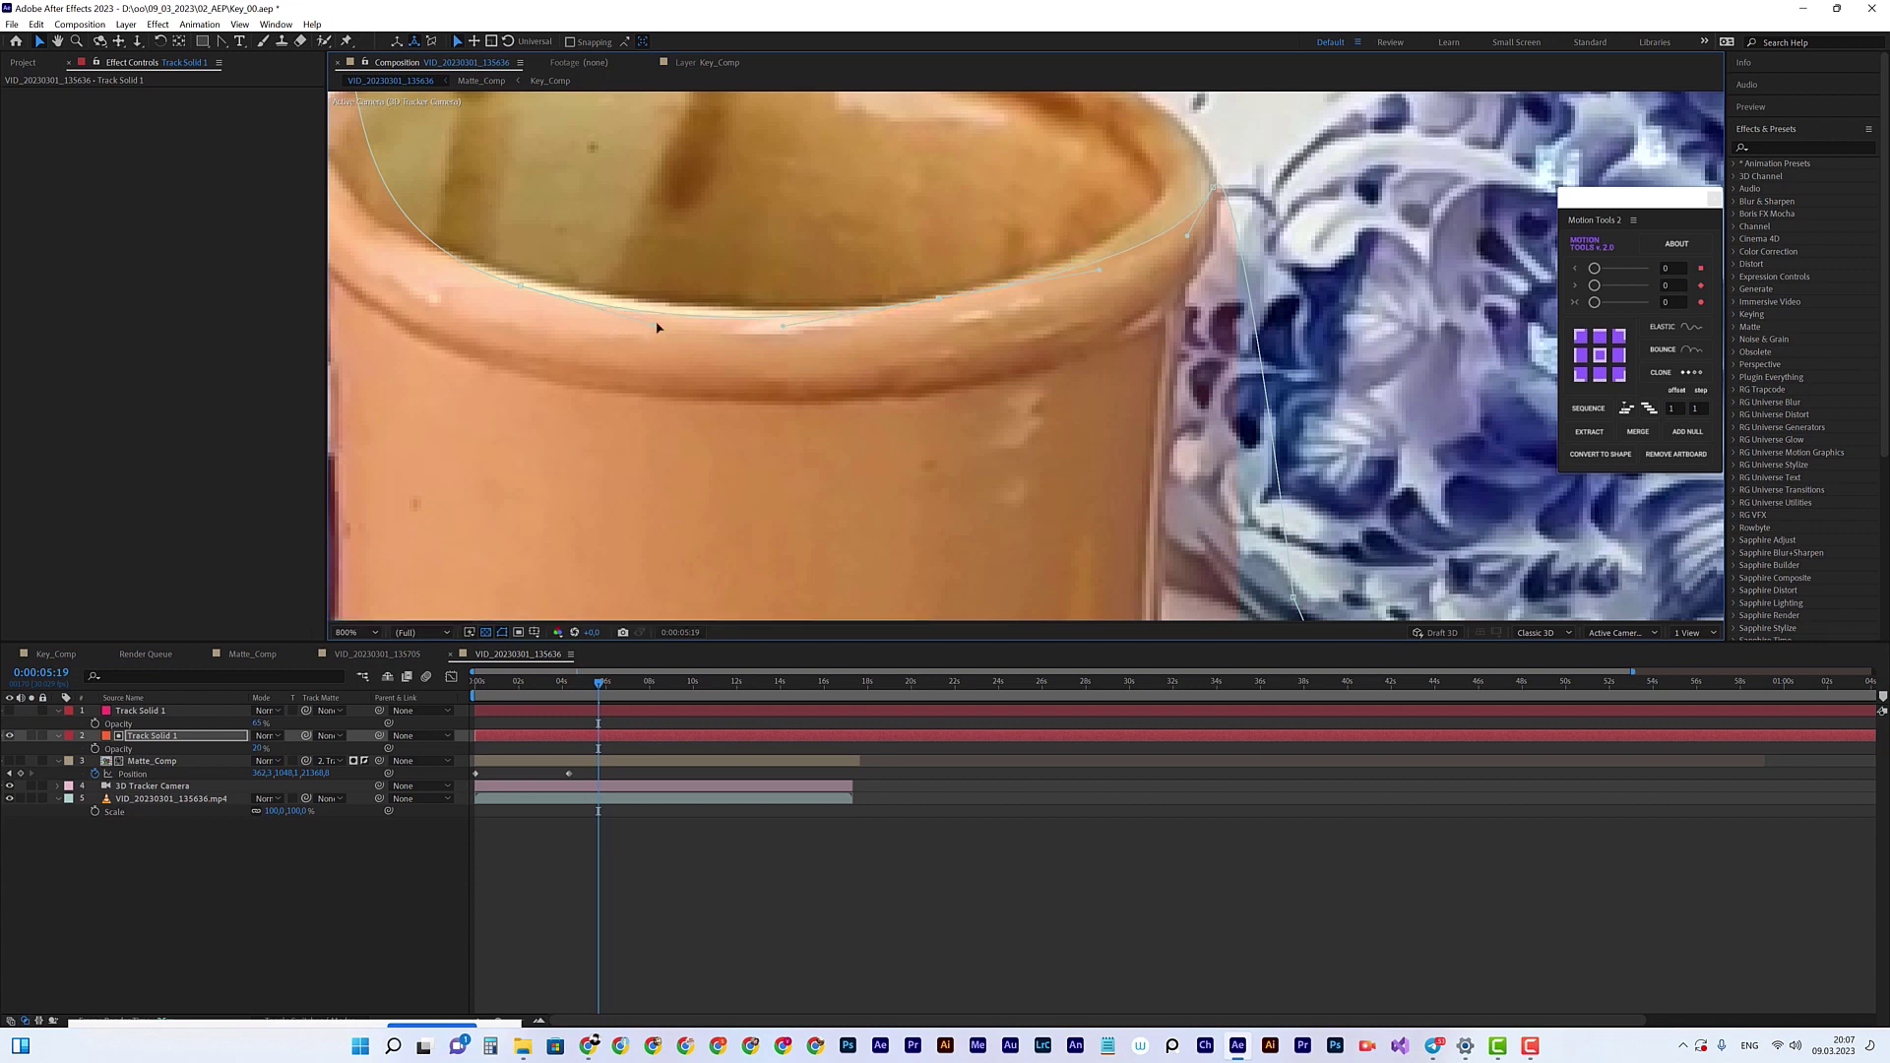
pyautogui.moveTo(659, 323); pyautogui.dragTo(829, 457)
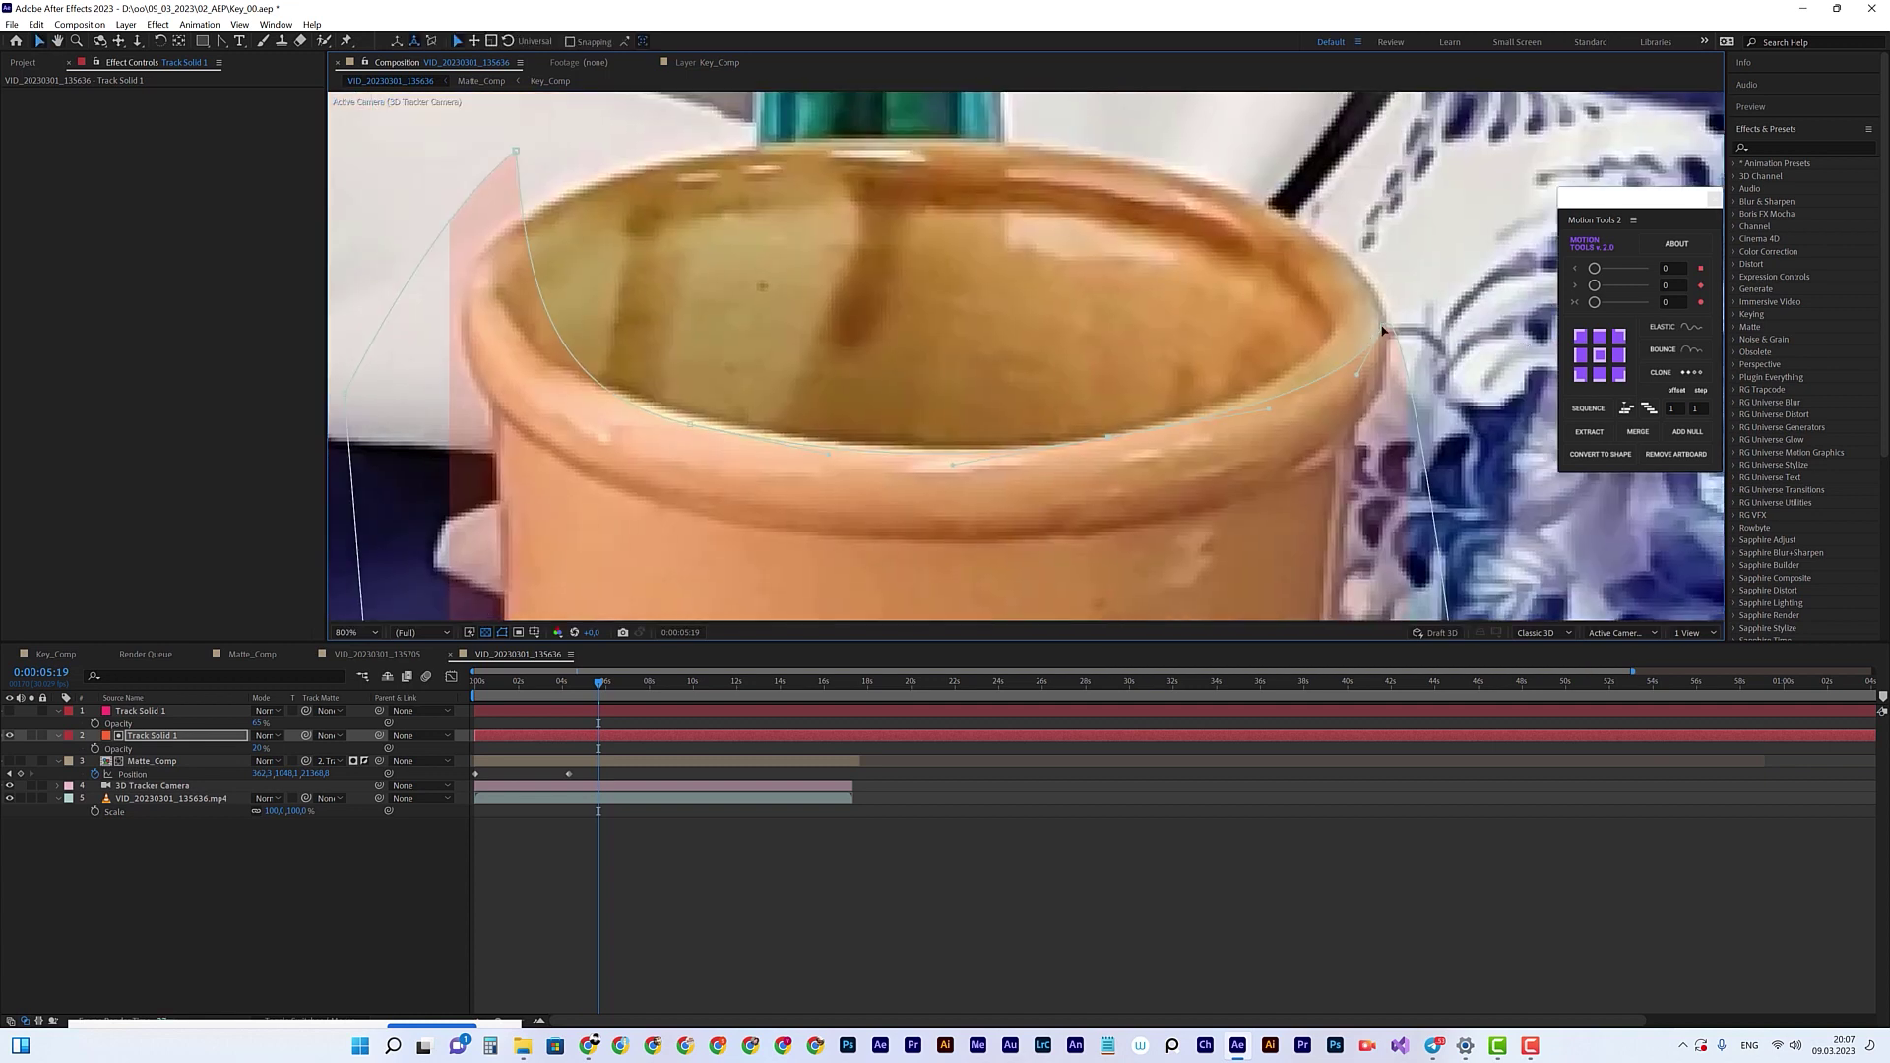
pyautogui.moveTo(1385, 315); pyautogui.dragTo(1377, 302)
# Step: Check how the orange and pink Track Solid 1 layers follow the jug rim at different times, showing one at a time
pyautogui.moveTo(707, 692); pyautogui.dragTo(754, 684)
pyautogui.press('space')
pyautogui.moveTo(1033, 574); pyautogui.dragTo(1080, 283)
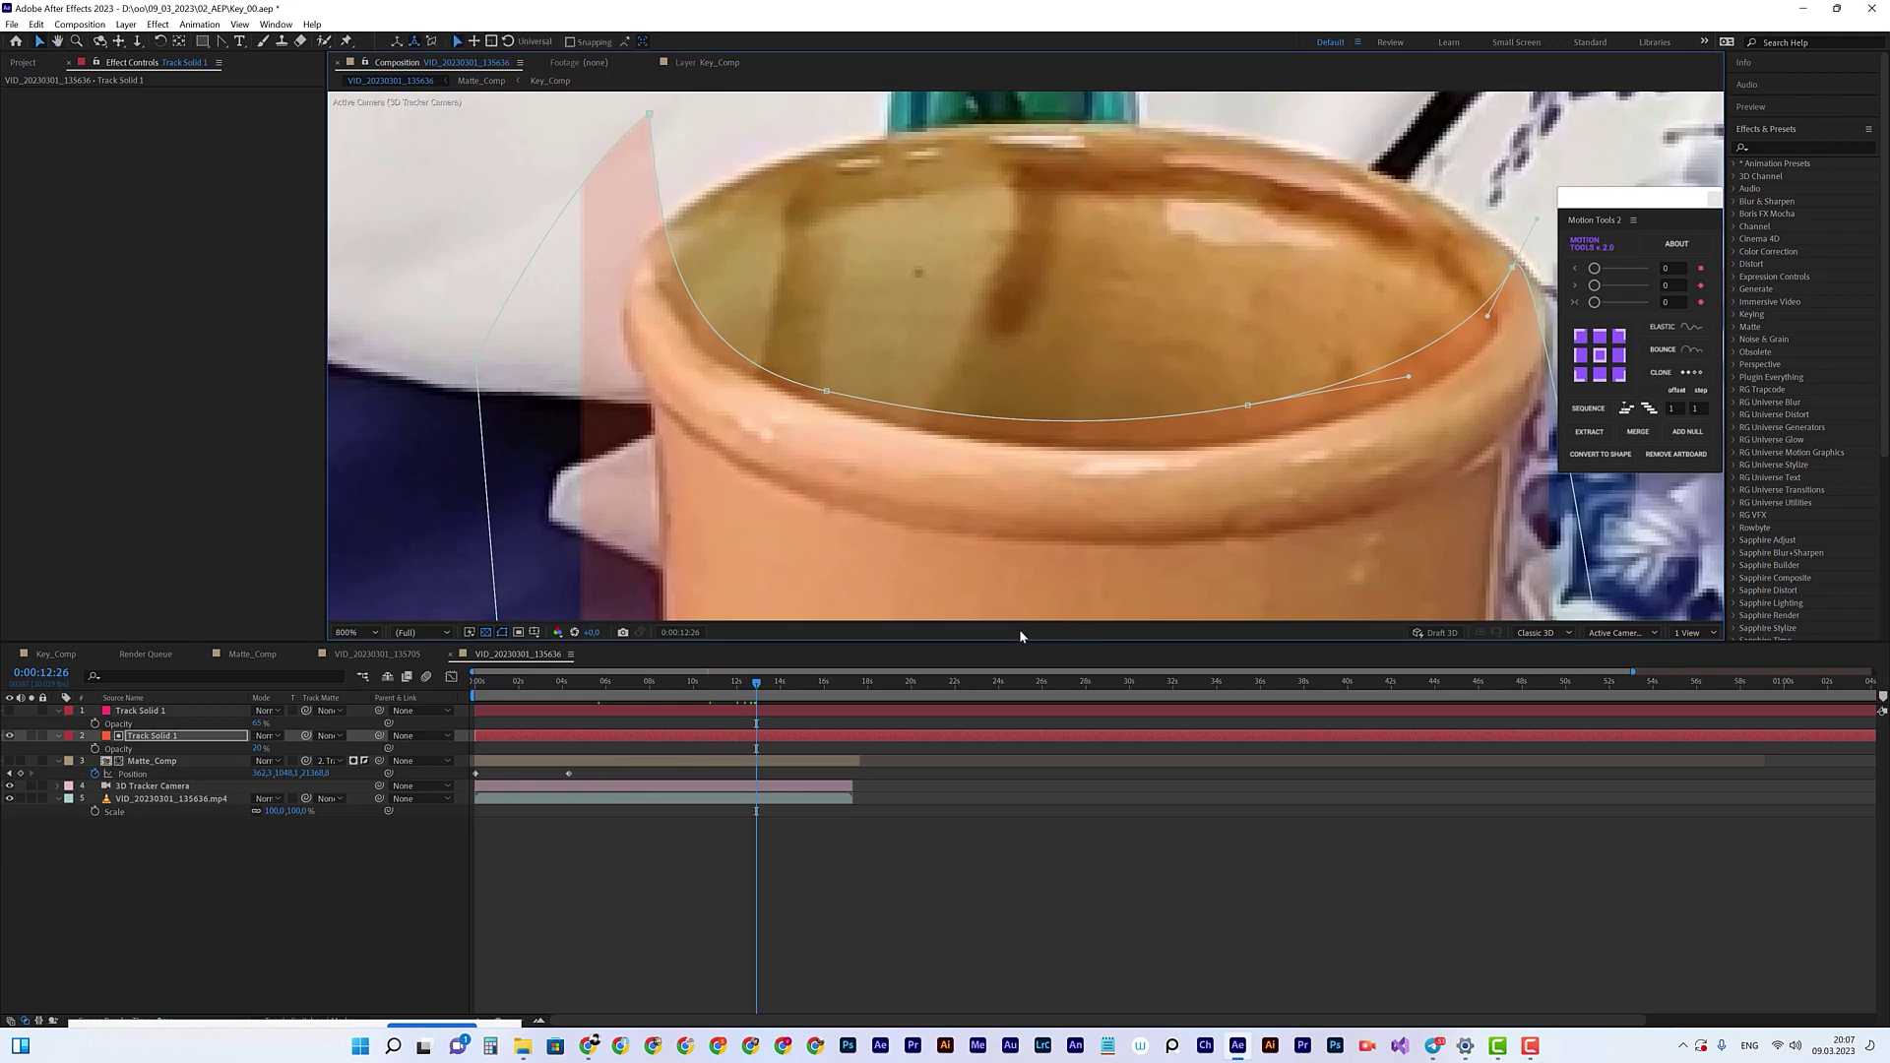
pyautogui.click(10, 736)
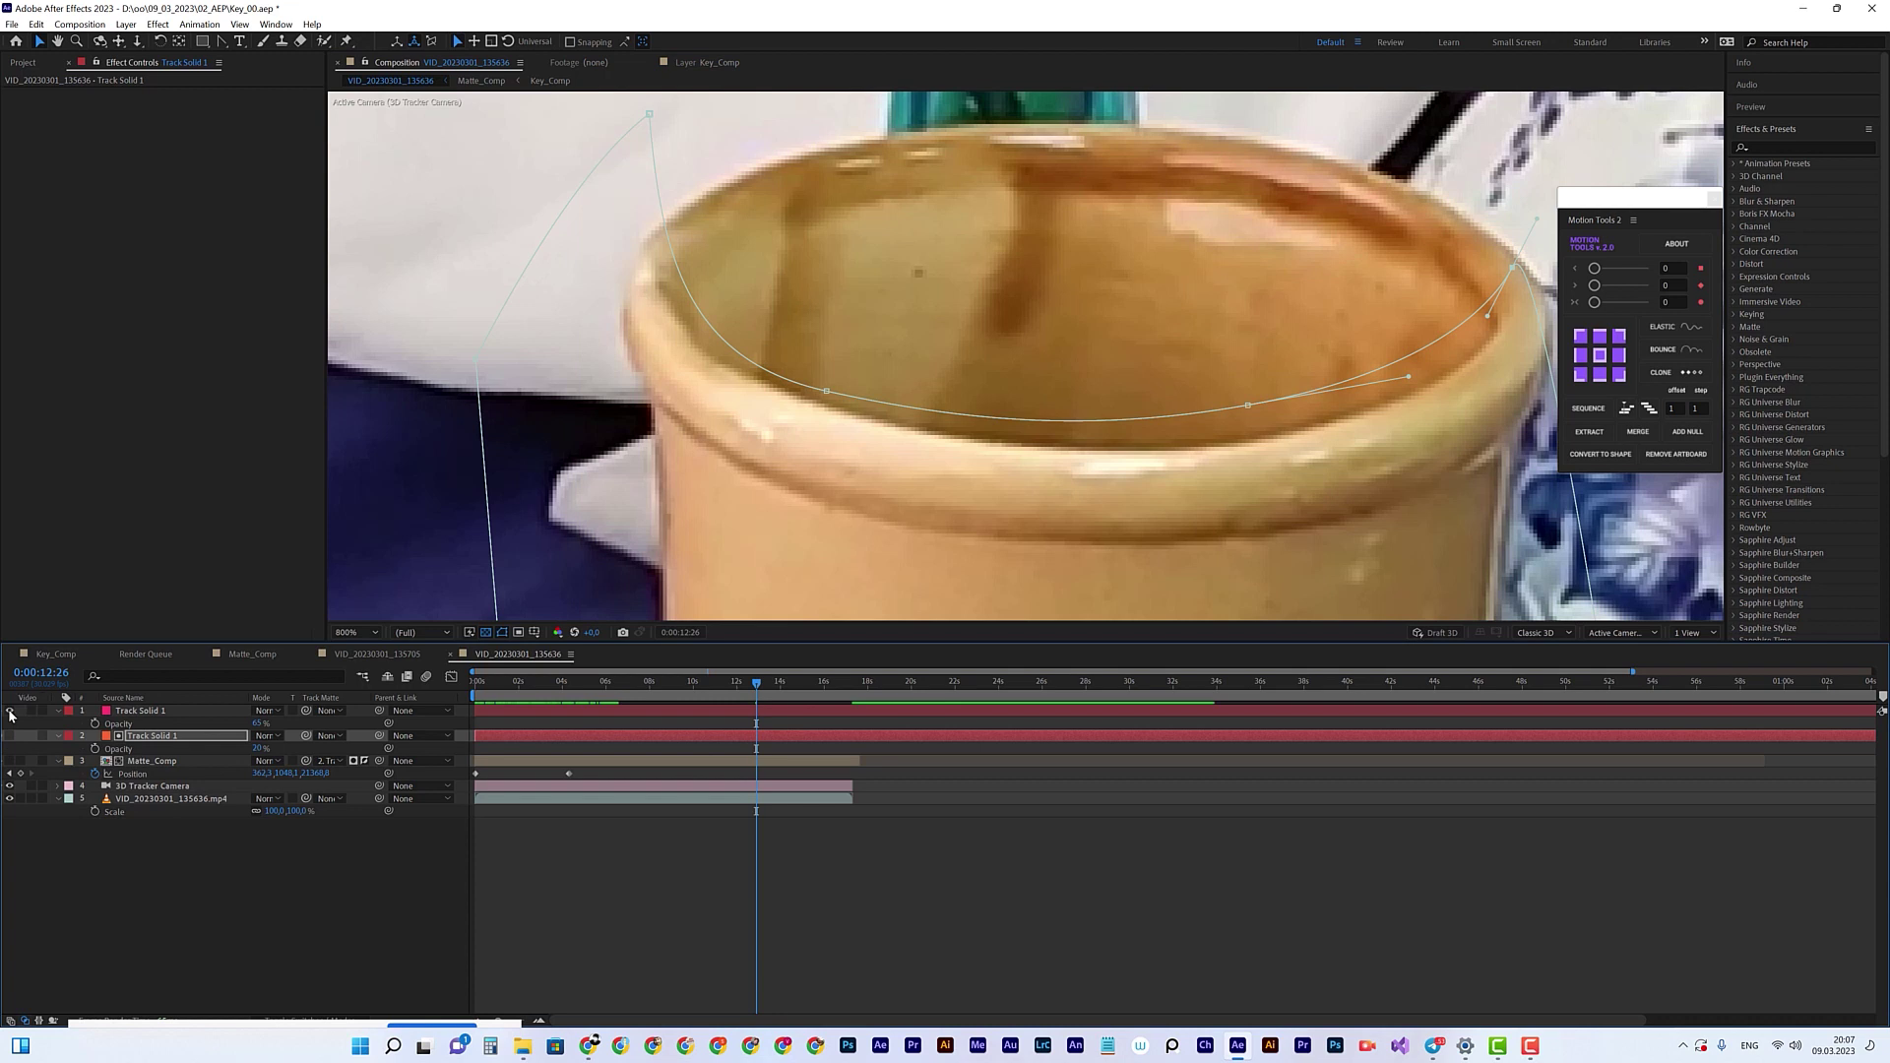
pyautogui.click(10, 711)
pyautogui.moveTo(561, 682); pyautogui.dragTo(754, 711)
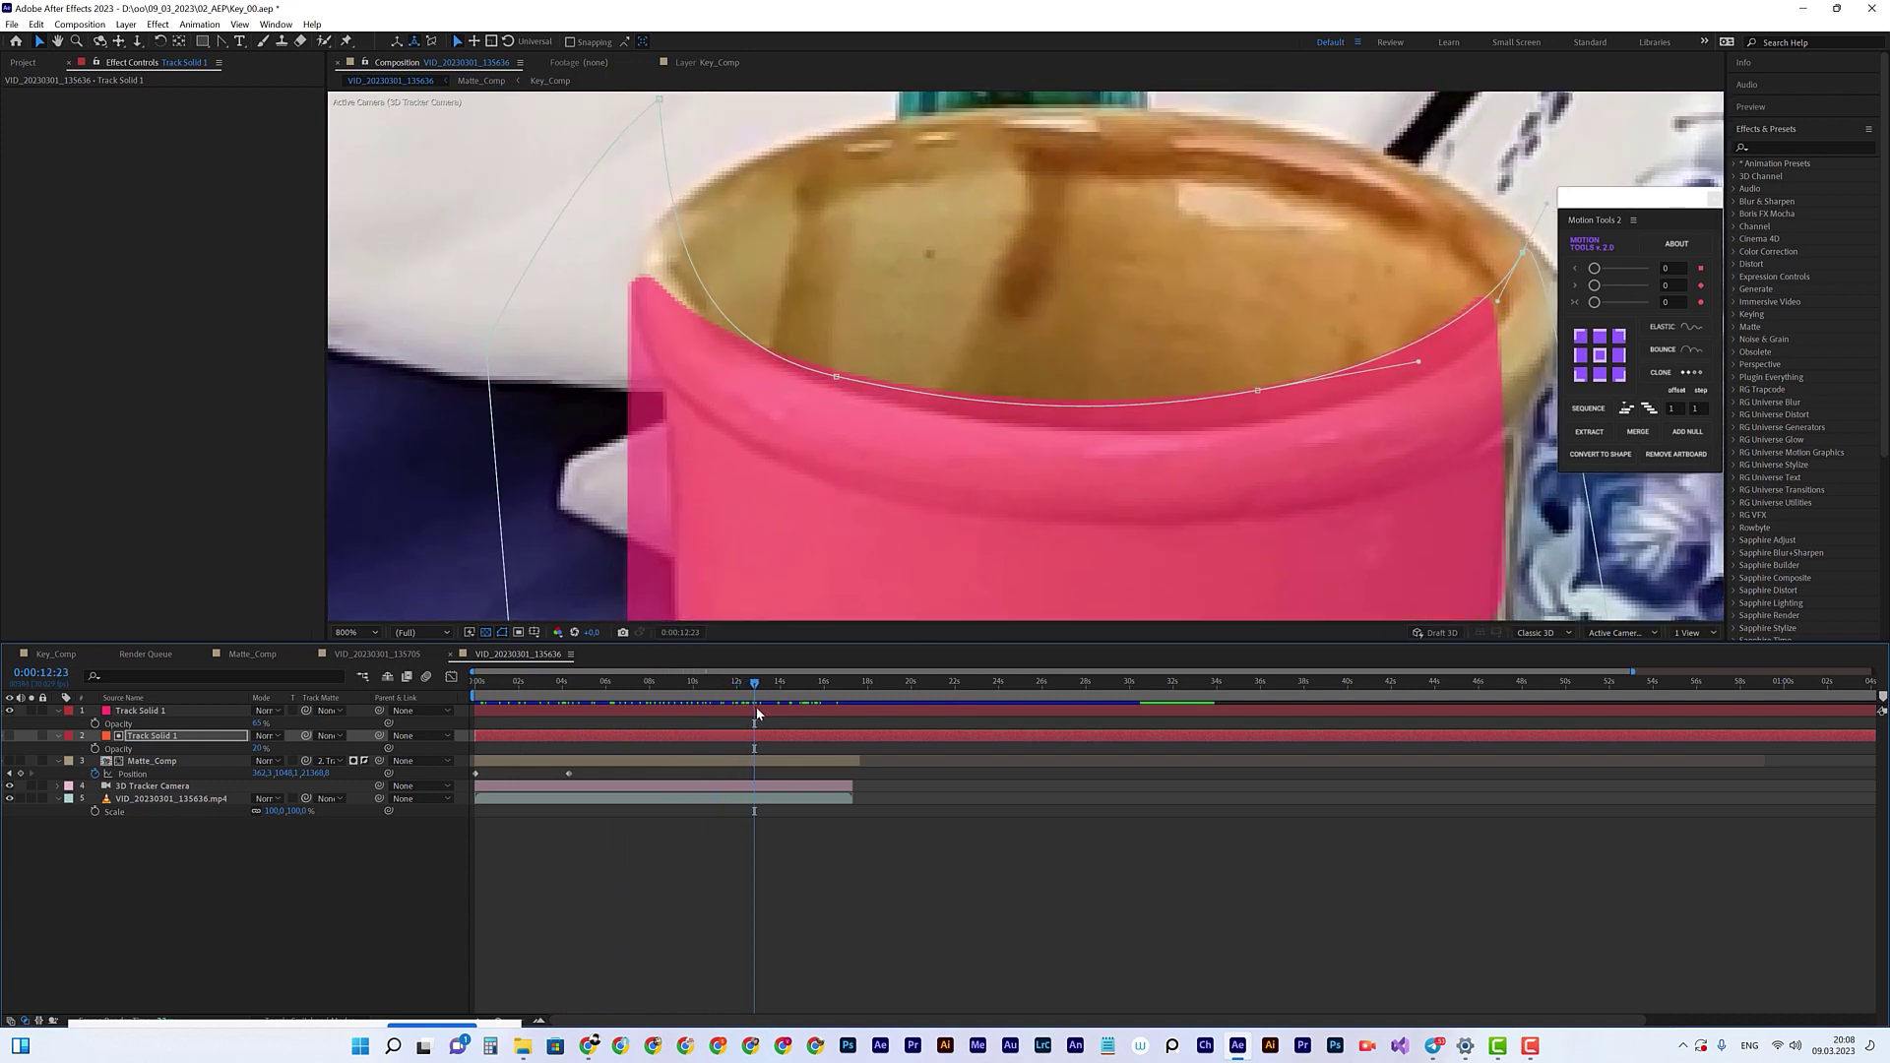
pyautogui.click(11, 711)
pyautogui.click(9, 736)
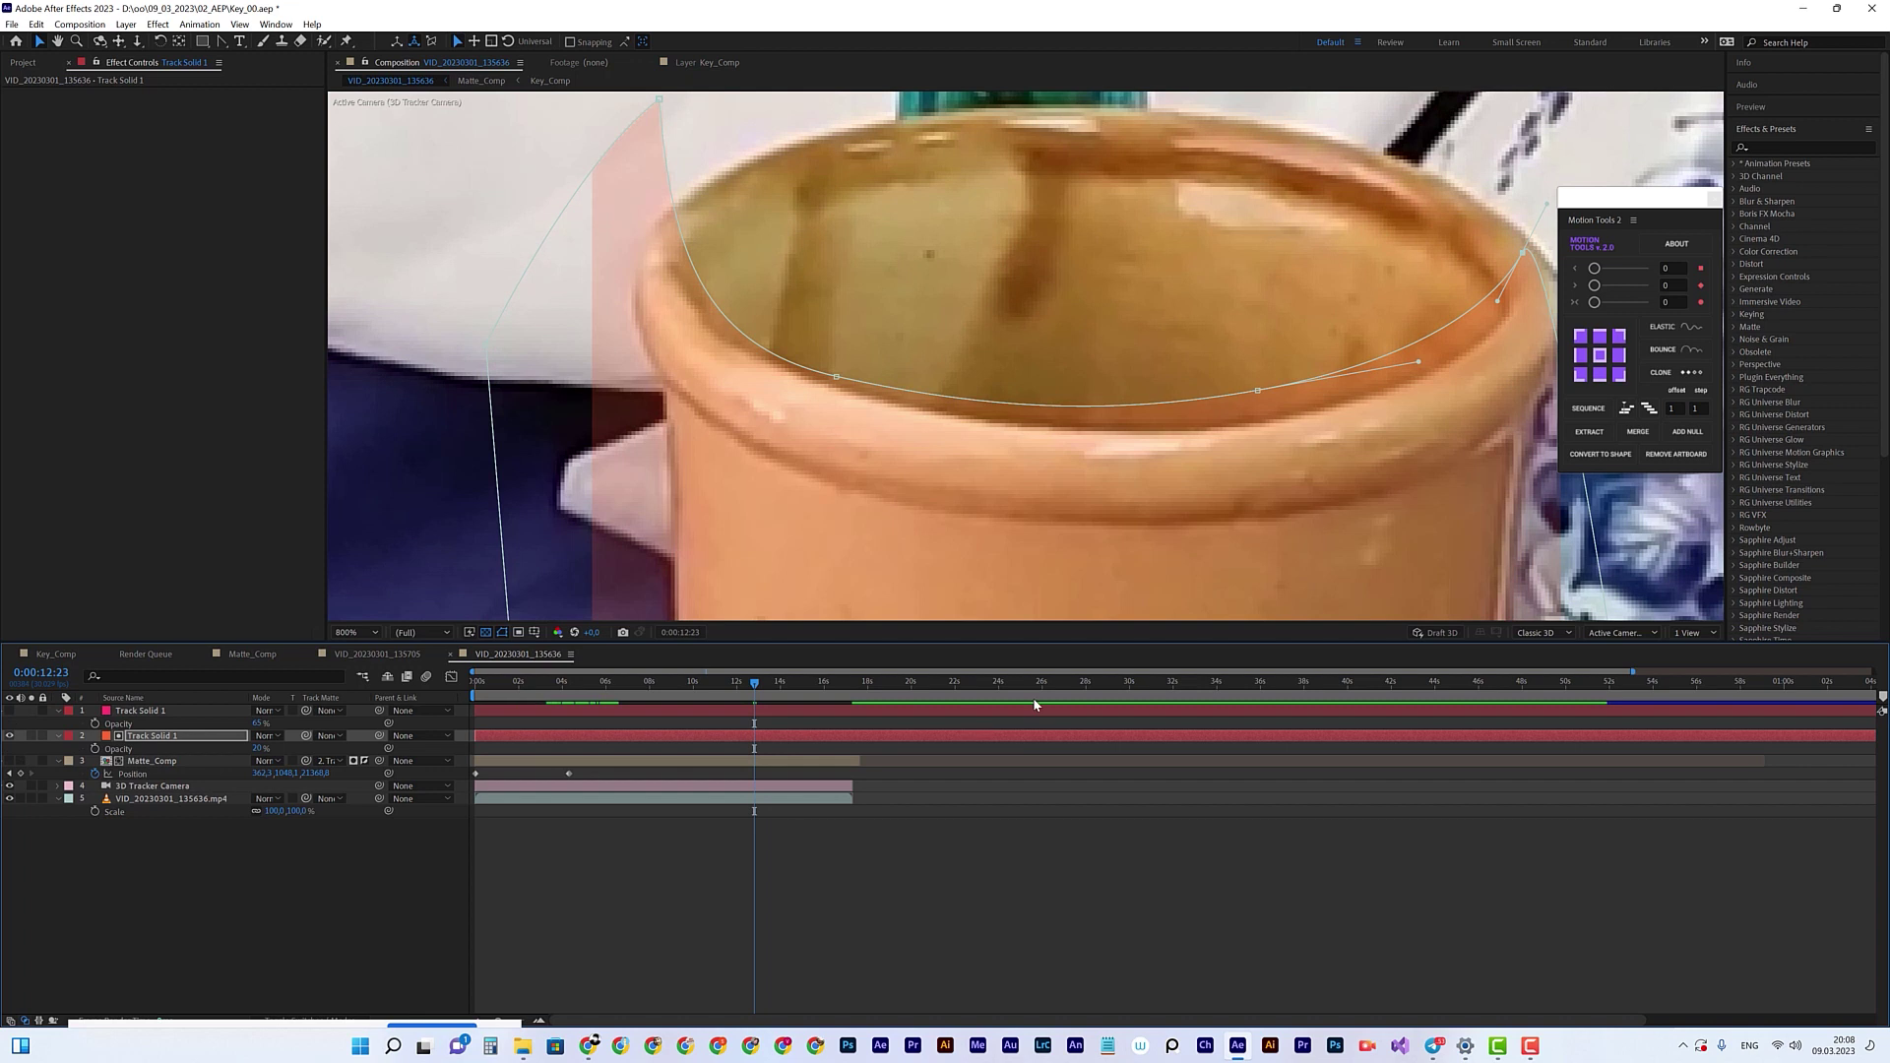
pyautogui.moveTo(658, 689); pyautogui.dragTo(545, 693)
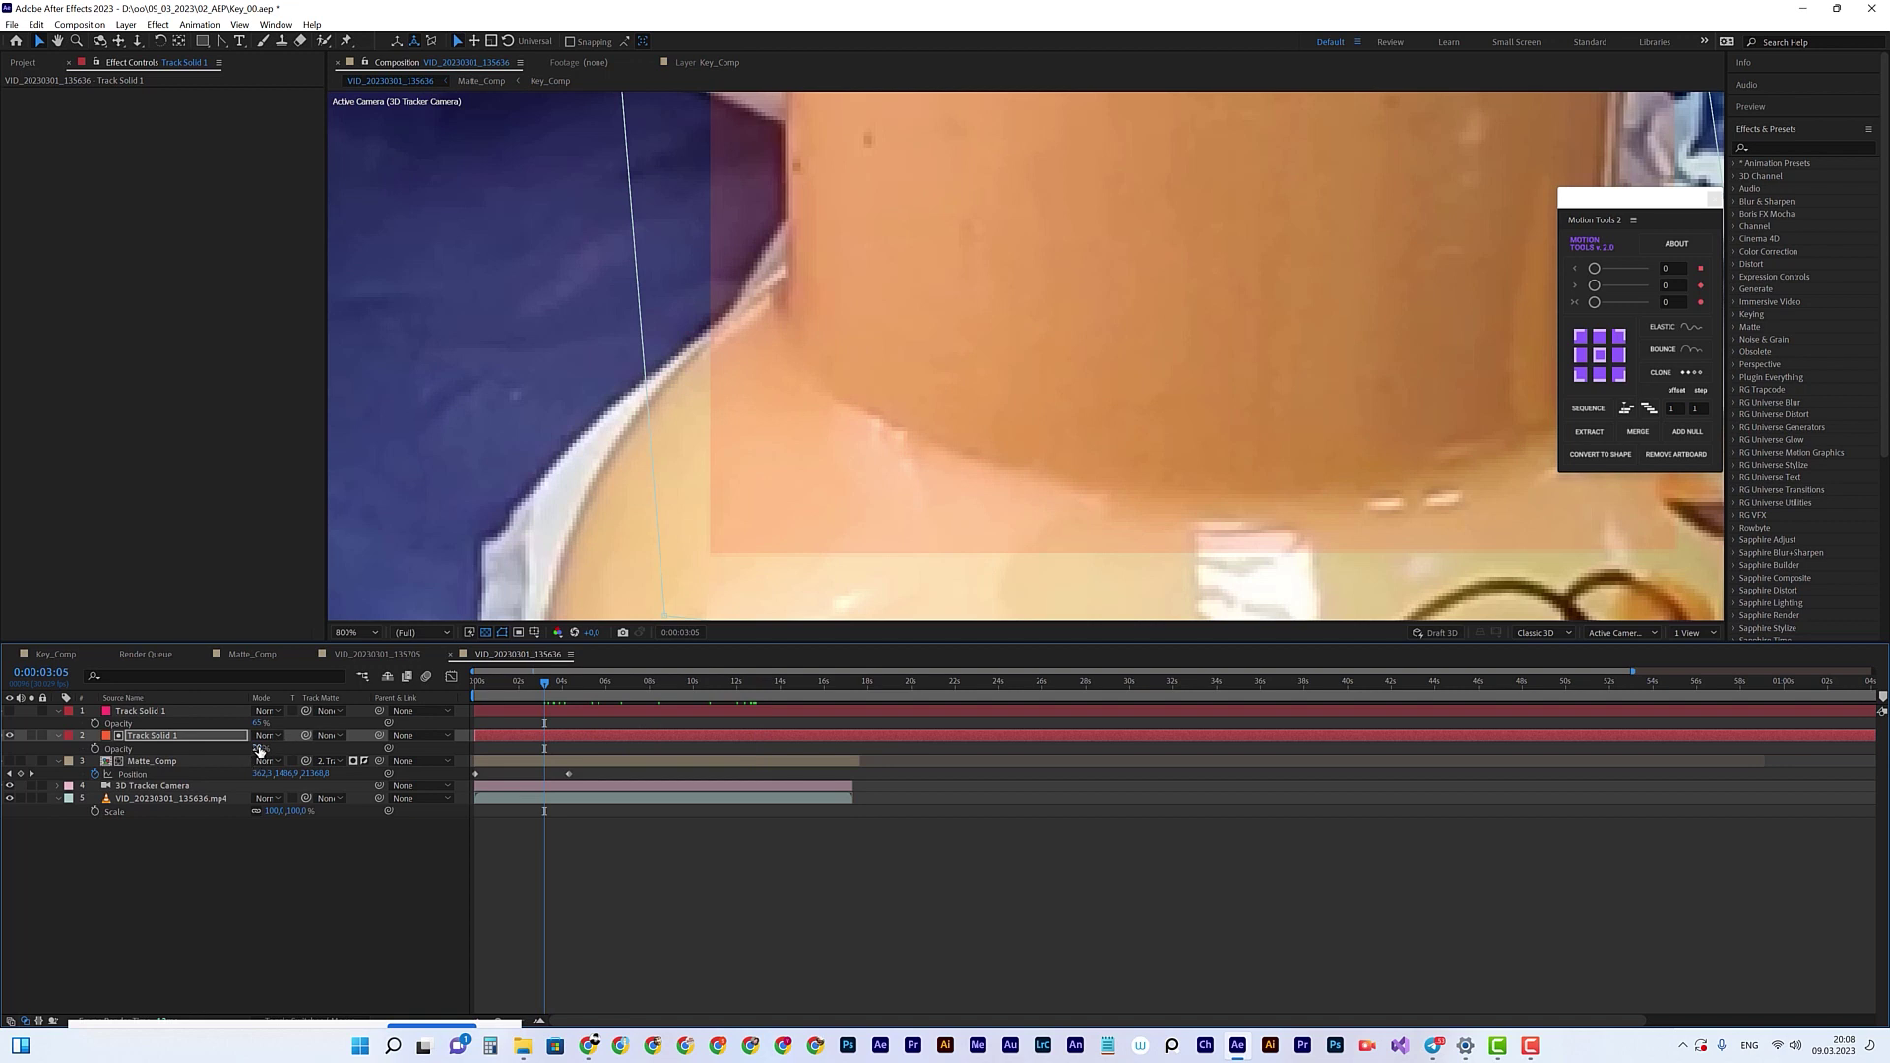
# Step: Set the orange Track Solid 1 back to 100% opacity, hide it, and show Matte_Comp again
pyautogui.moveTo(255, 748); pyautogui.dragTo(472, 750)
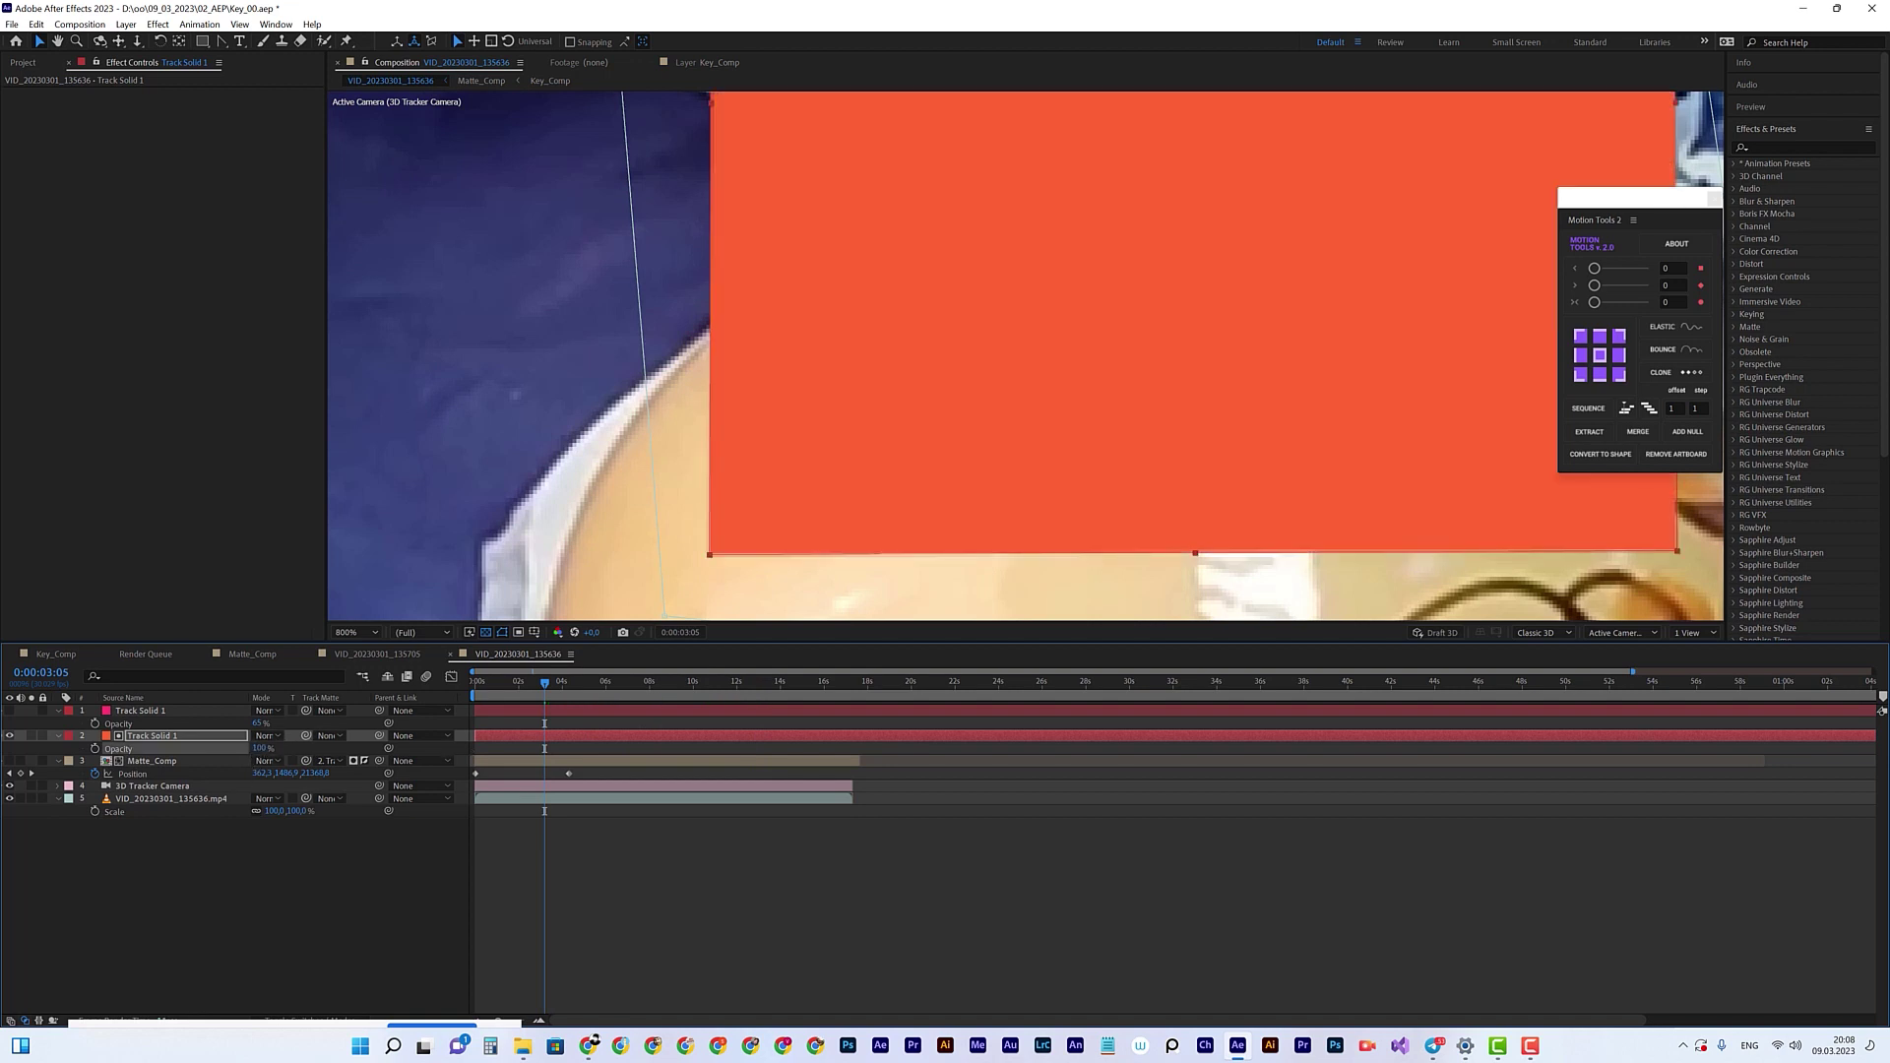
pyautogui.click(10, 736)
pyautogui.scroll(-4, 1114, 363)
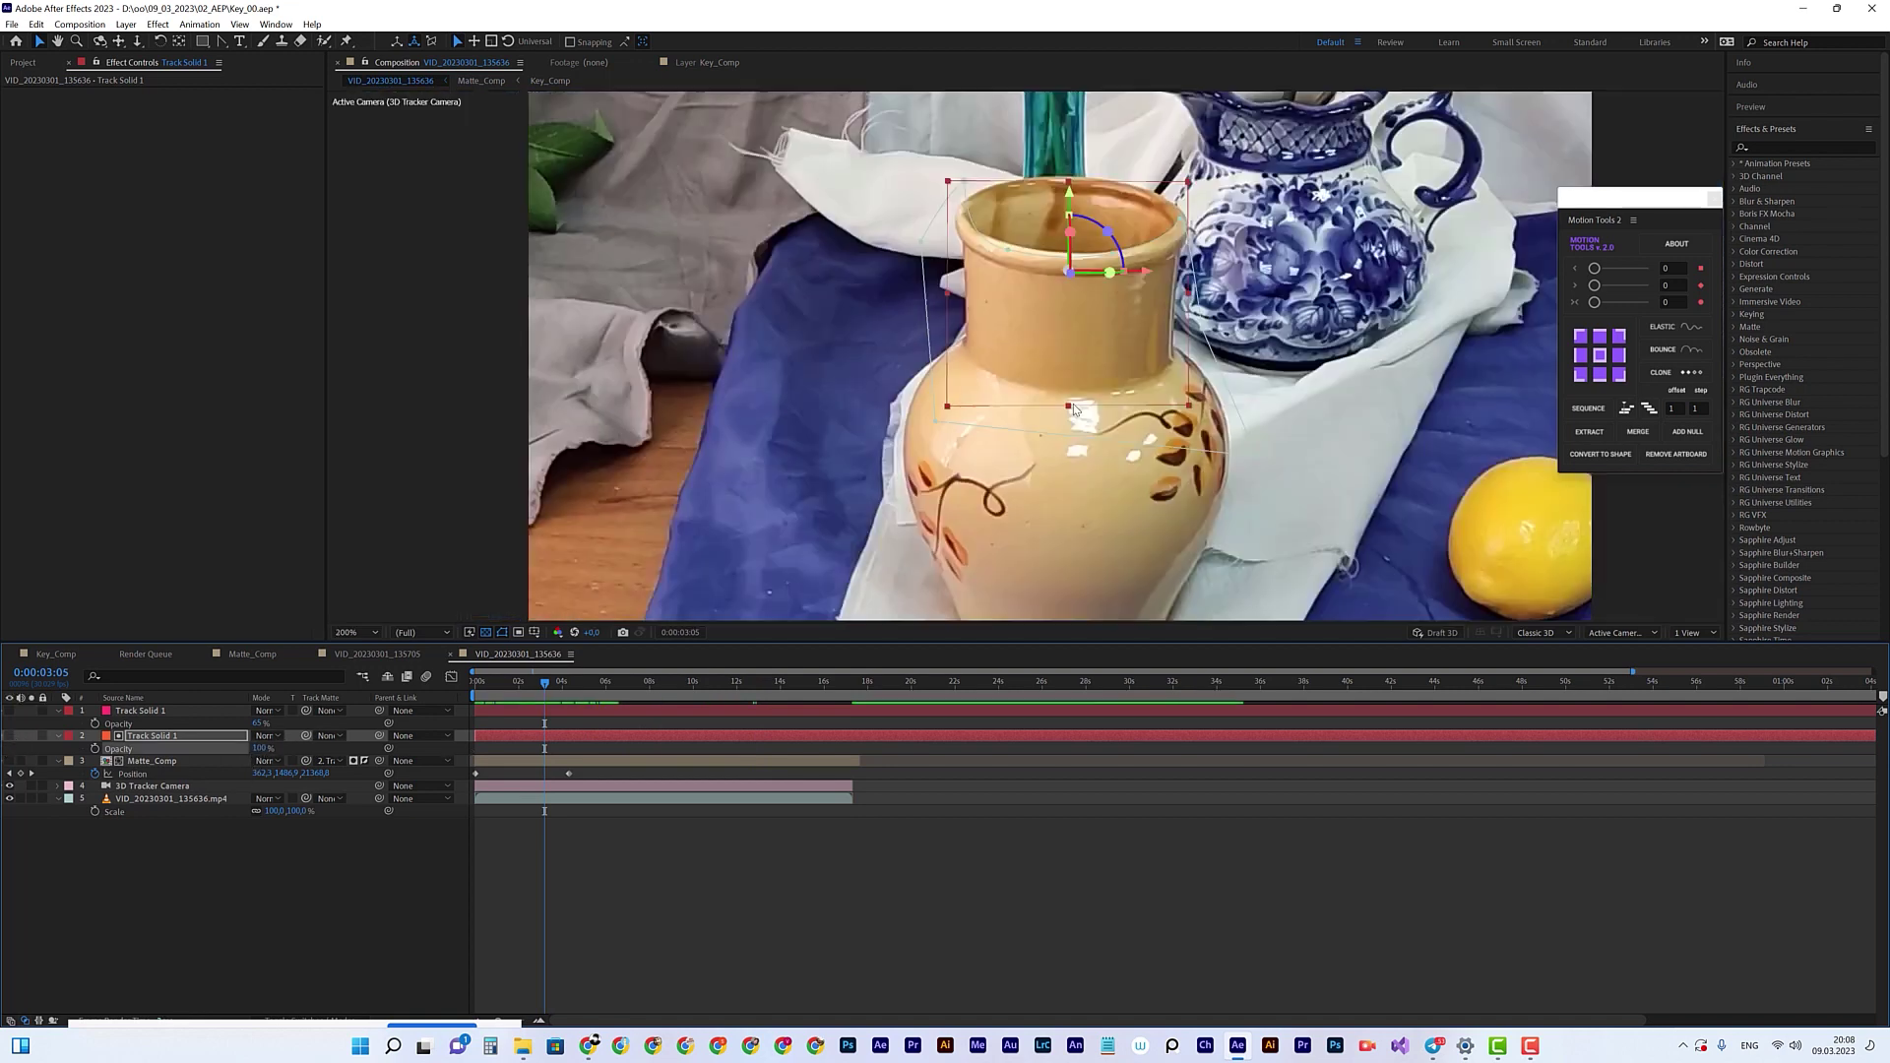
pyautogui.click(152, 761)
pyautogui.click(9, 761)
# Step: Preview the man's rise out of the jug from the first frame and check the rim edge further along the timeline
pyautogui.moveTo(529, 687); pyautogui.dragTo(345, 675)
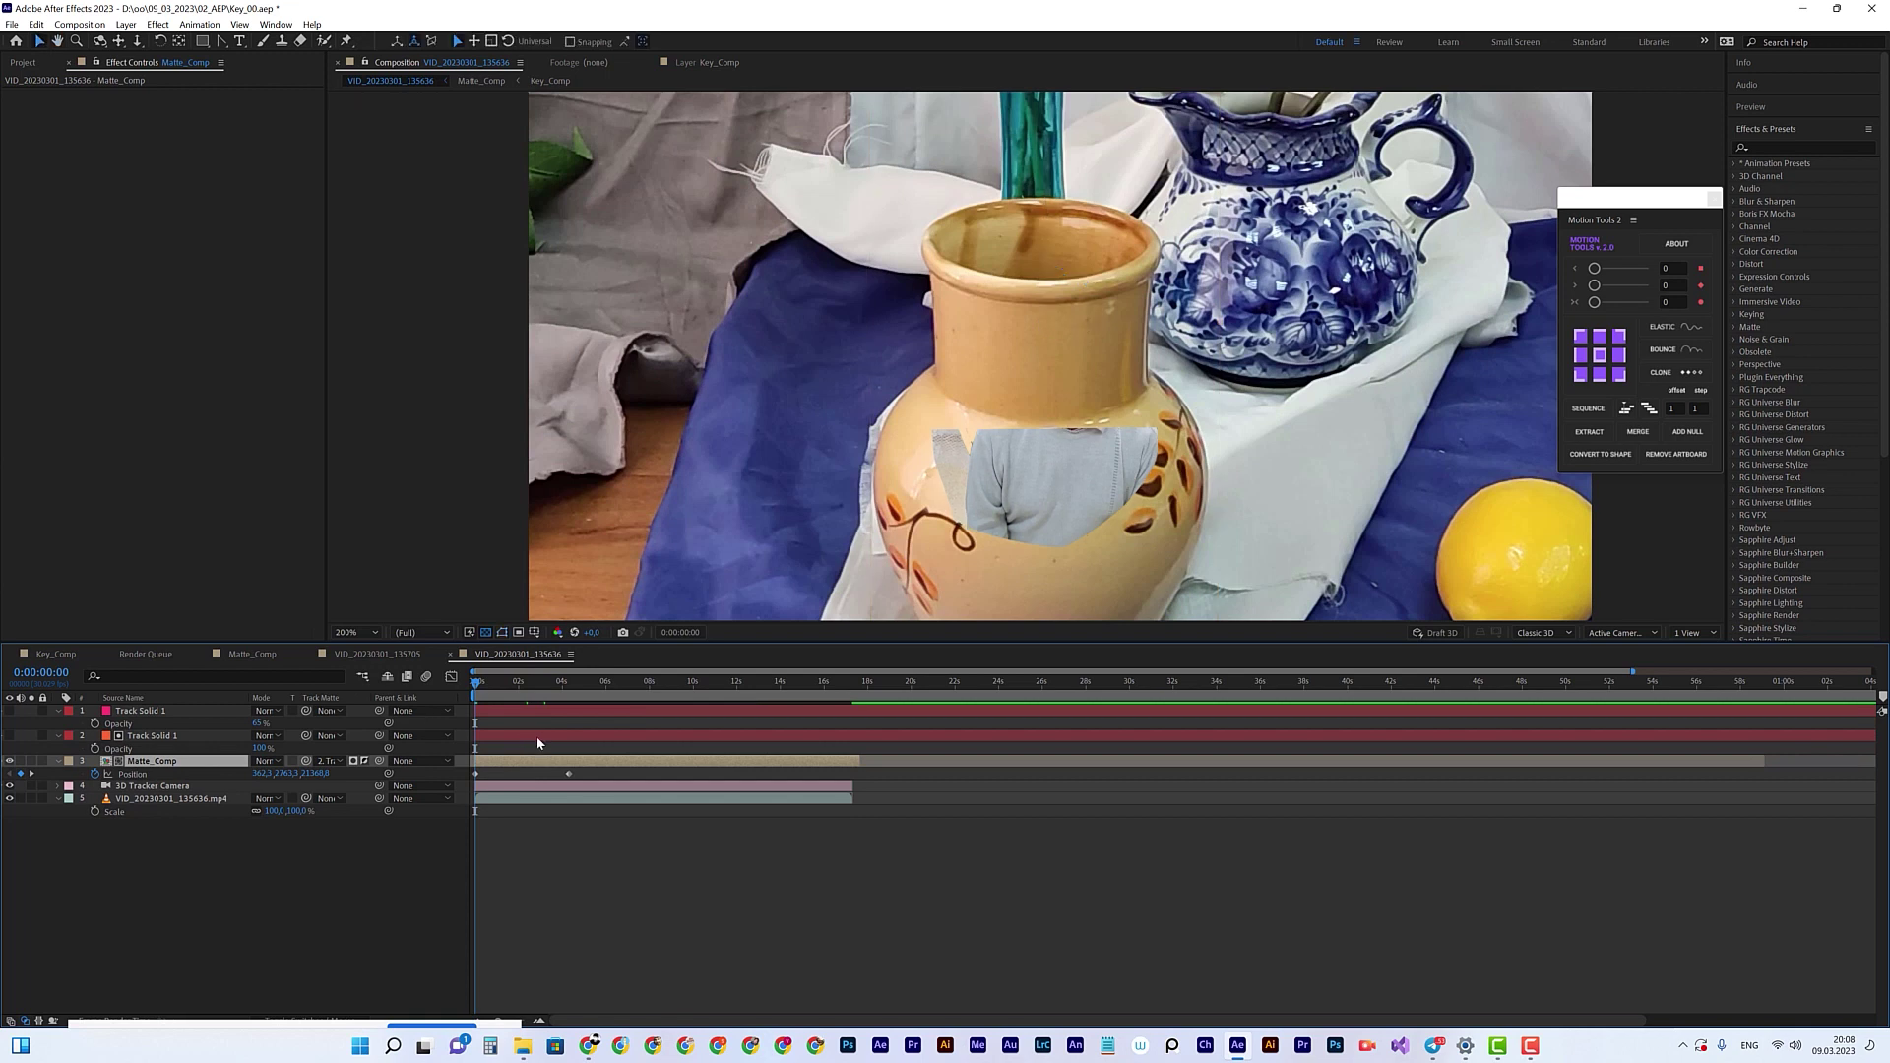
pyautogui.press('space')
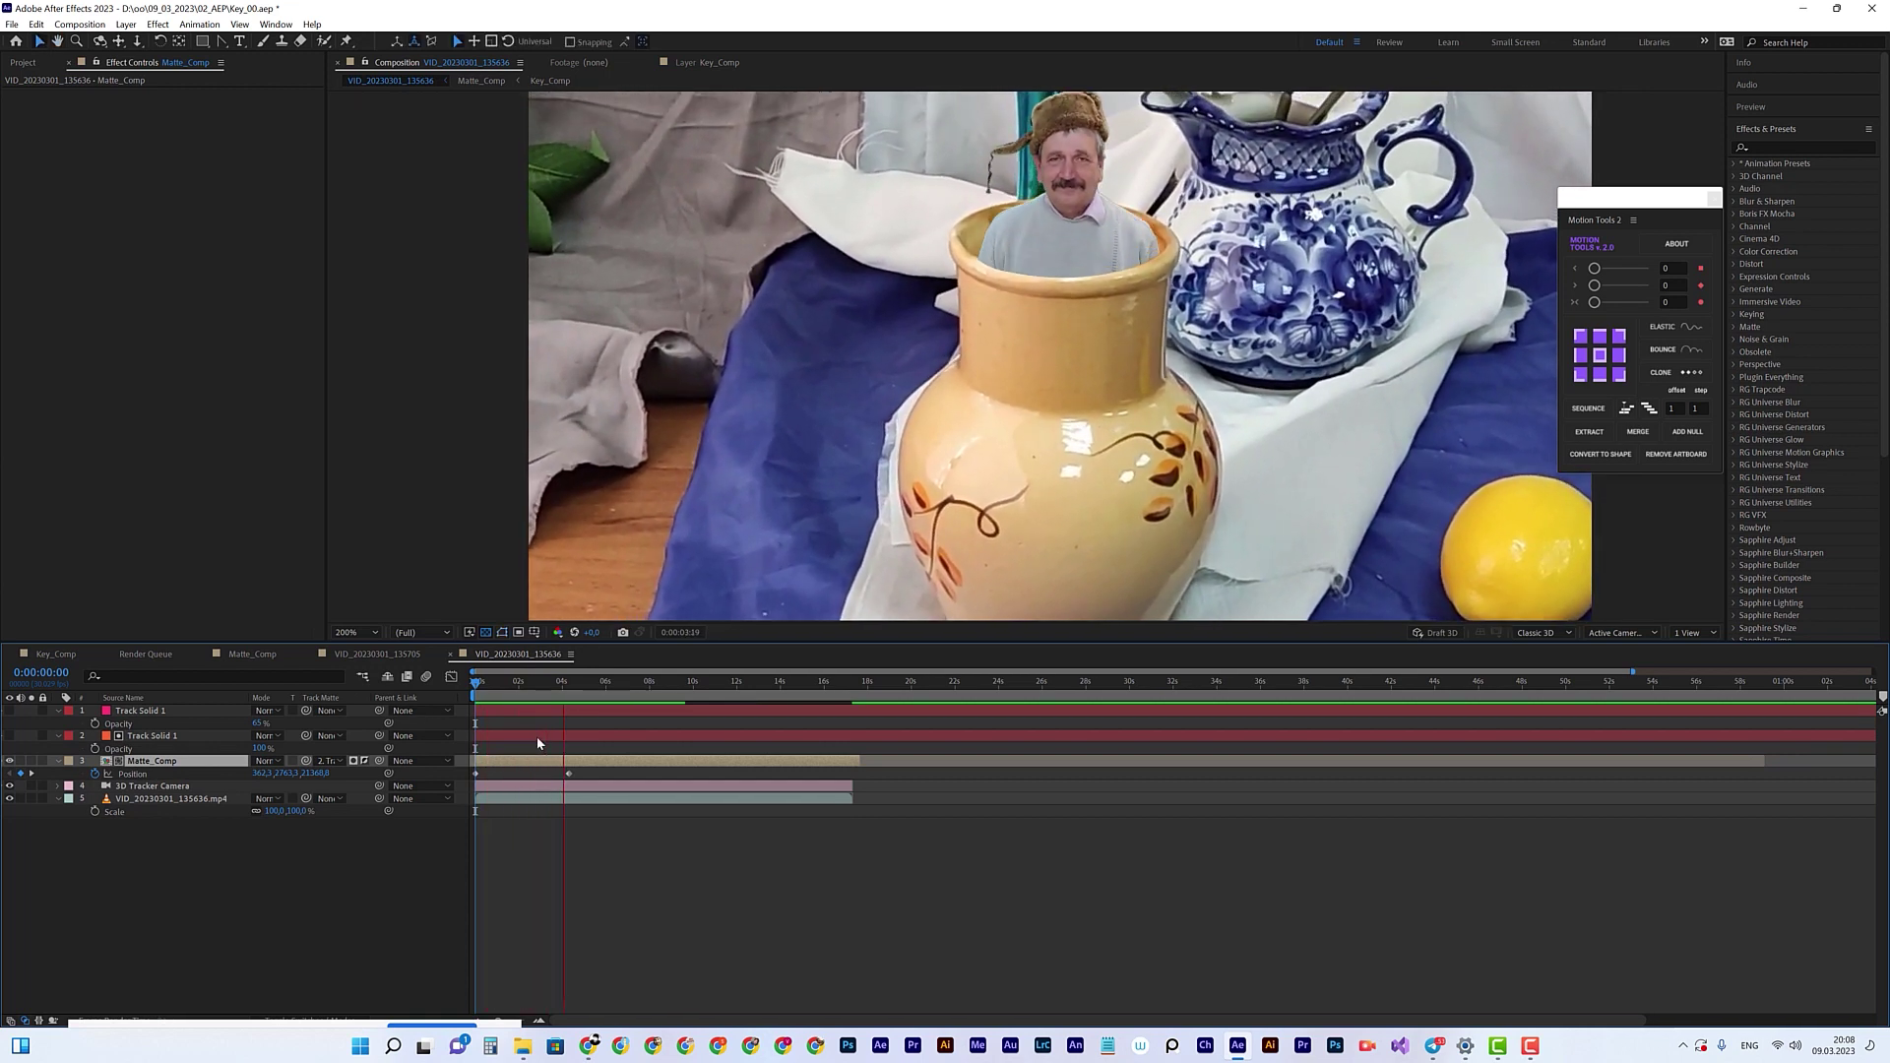
pyautogui.press('space')
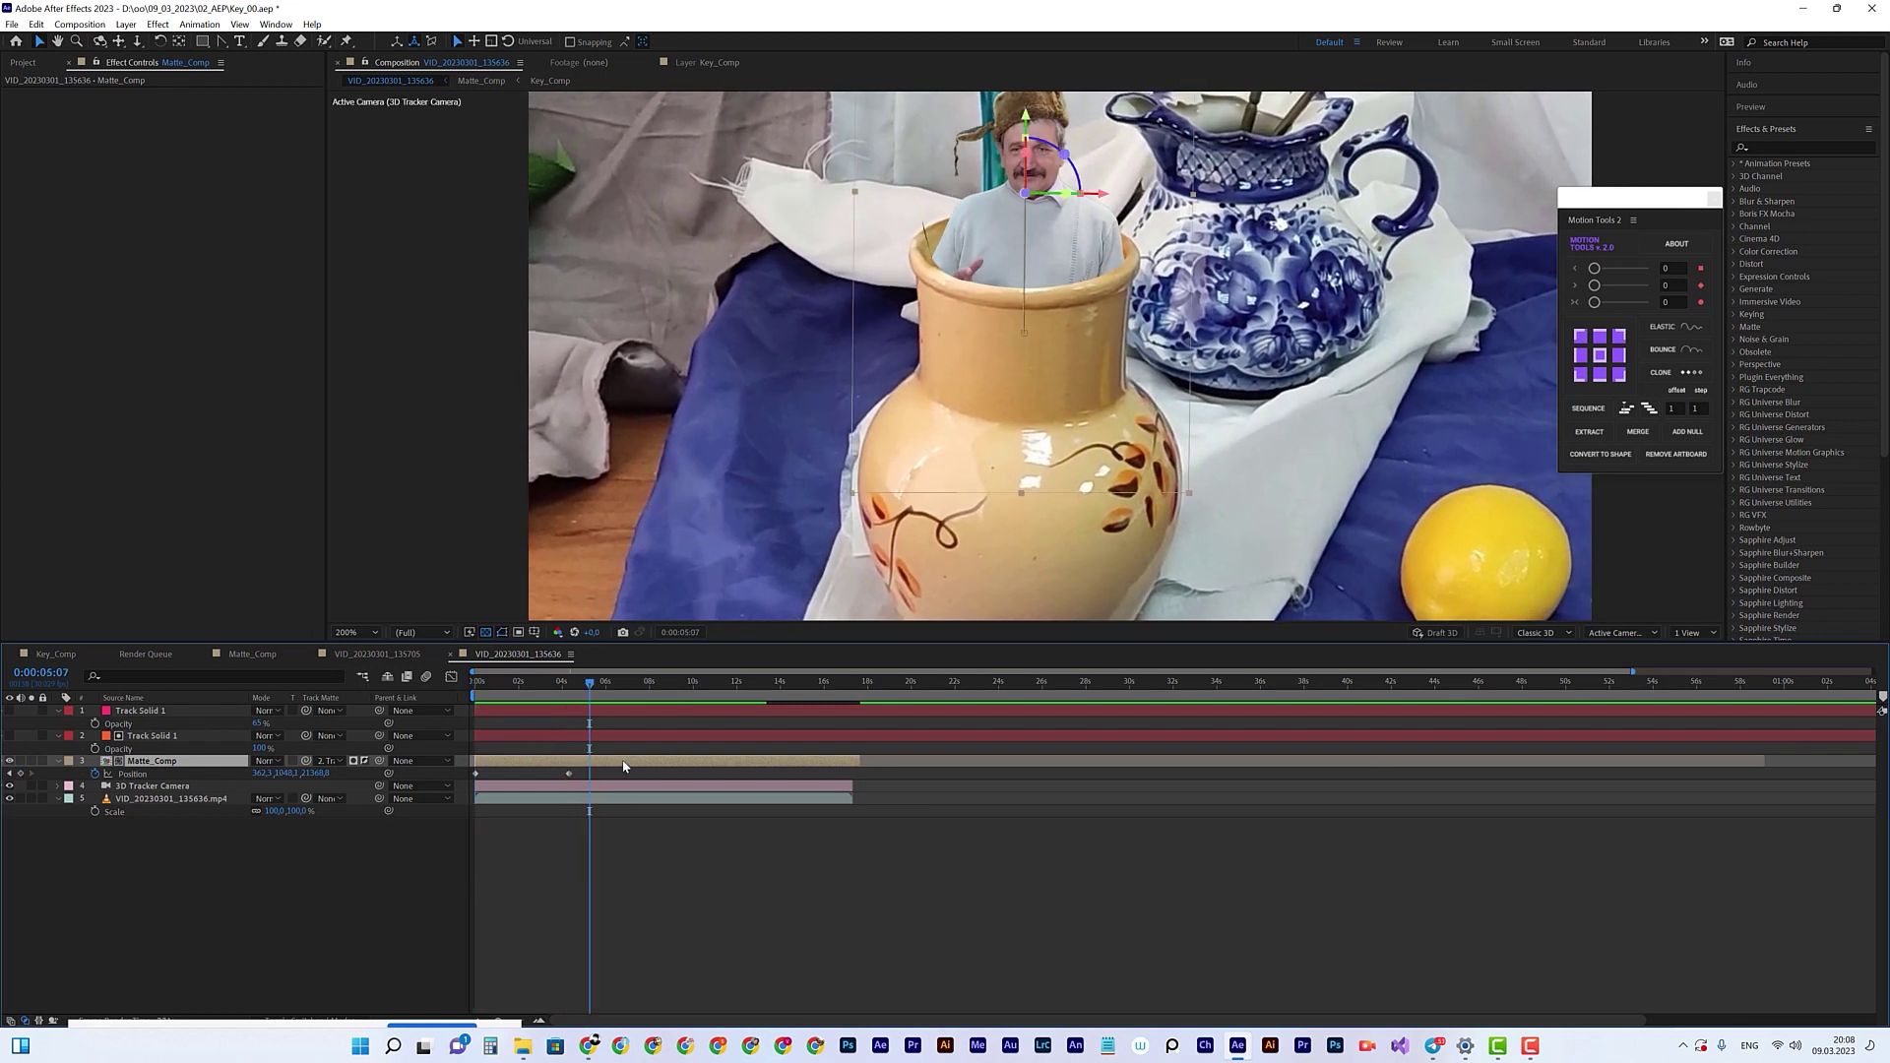
pyautogui.moveTo(594, 679); pyautogui.dragTo(689, 681)
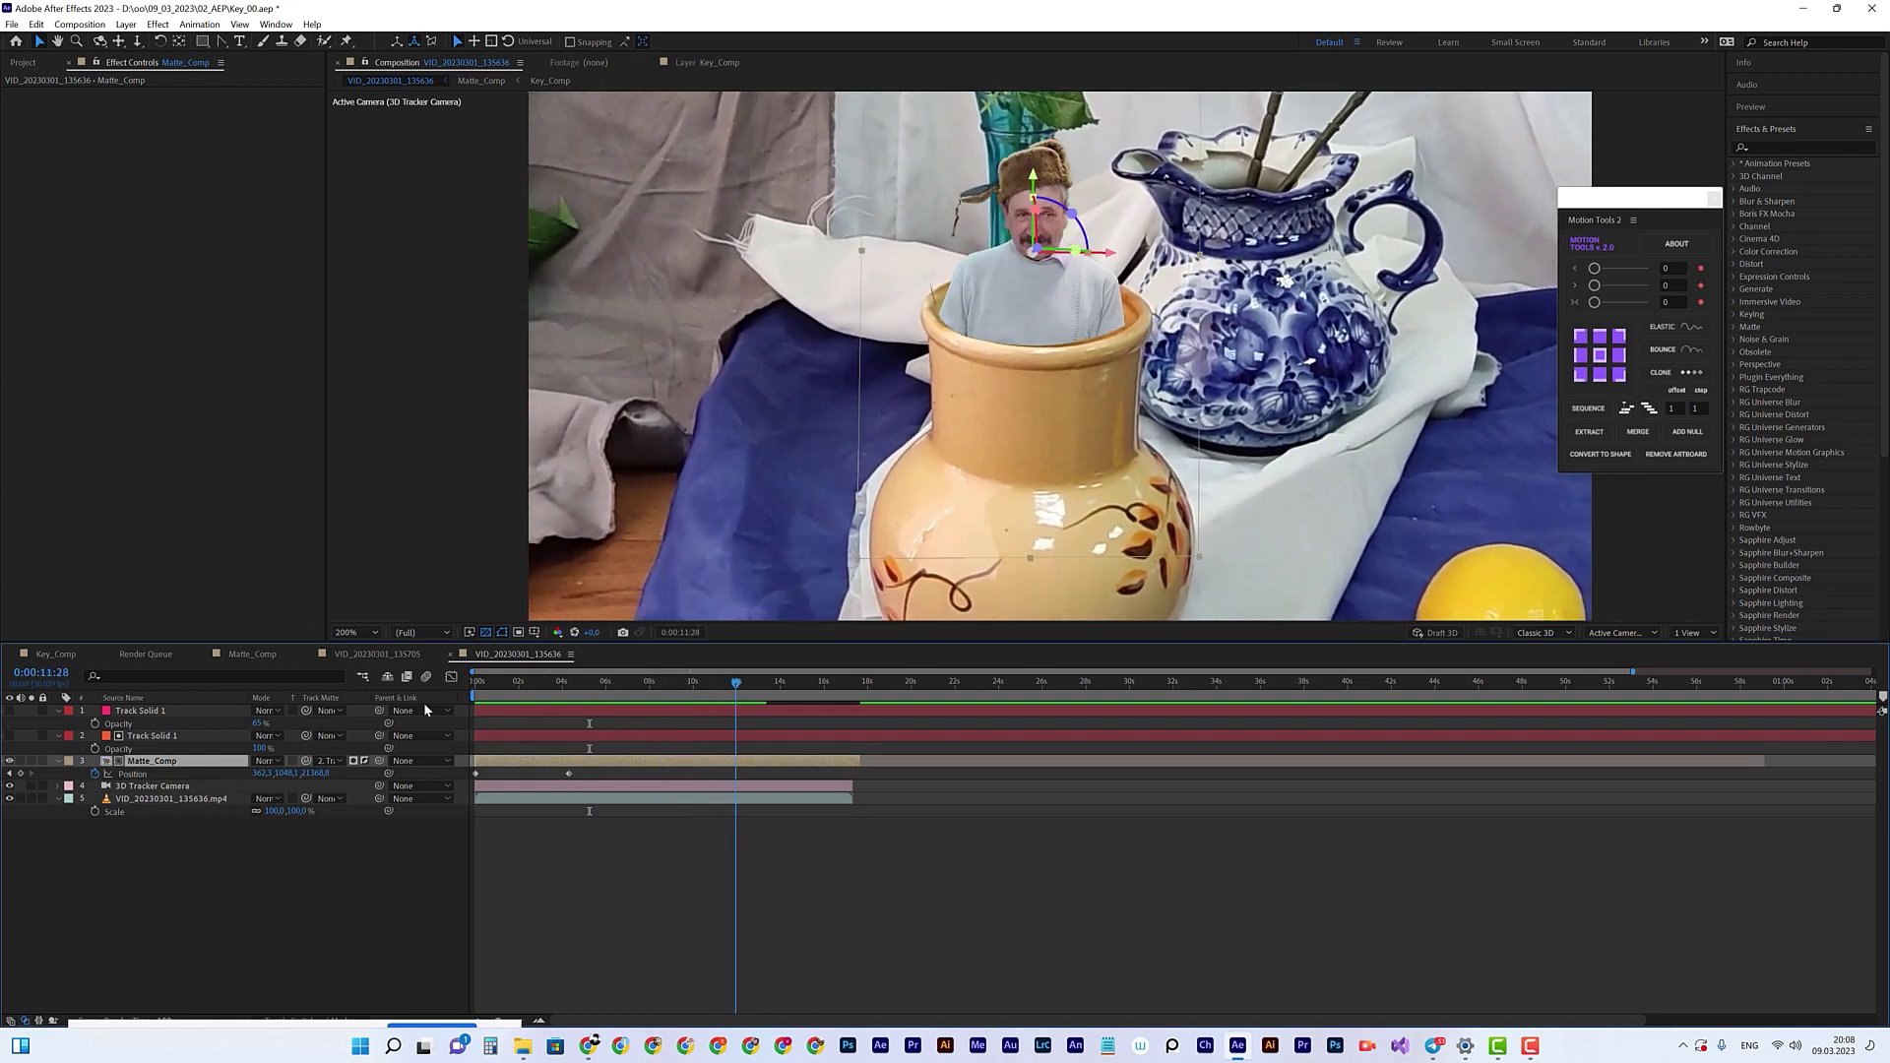
# Step: Draw a rectangular mask on Matte_Comp at the first frame around the body showing over the jug's belly, and invert it
pyautogui.press('Home')
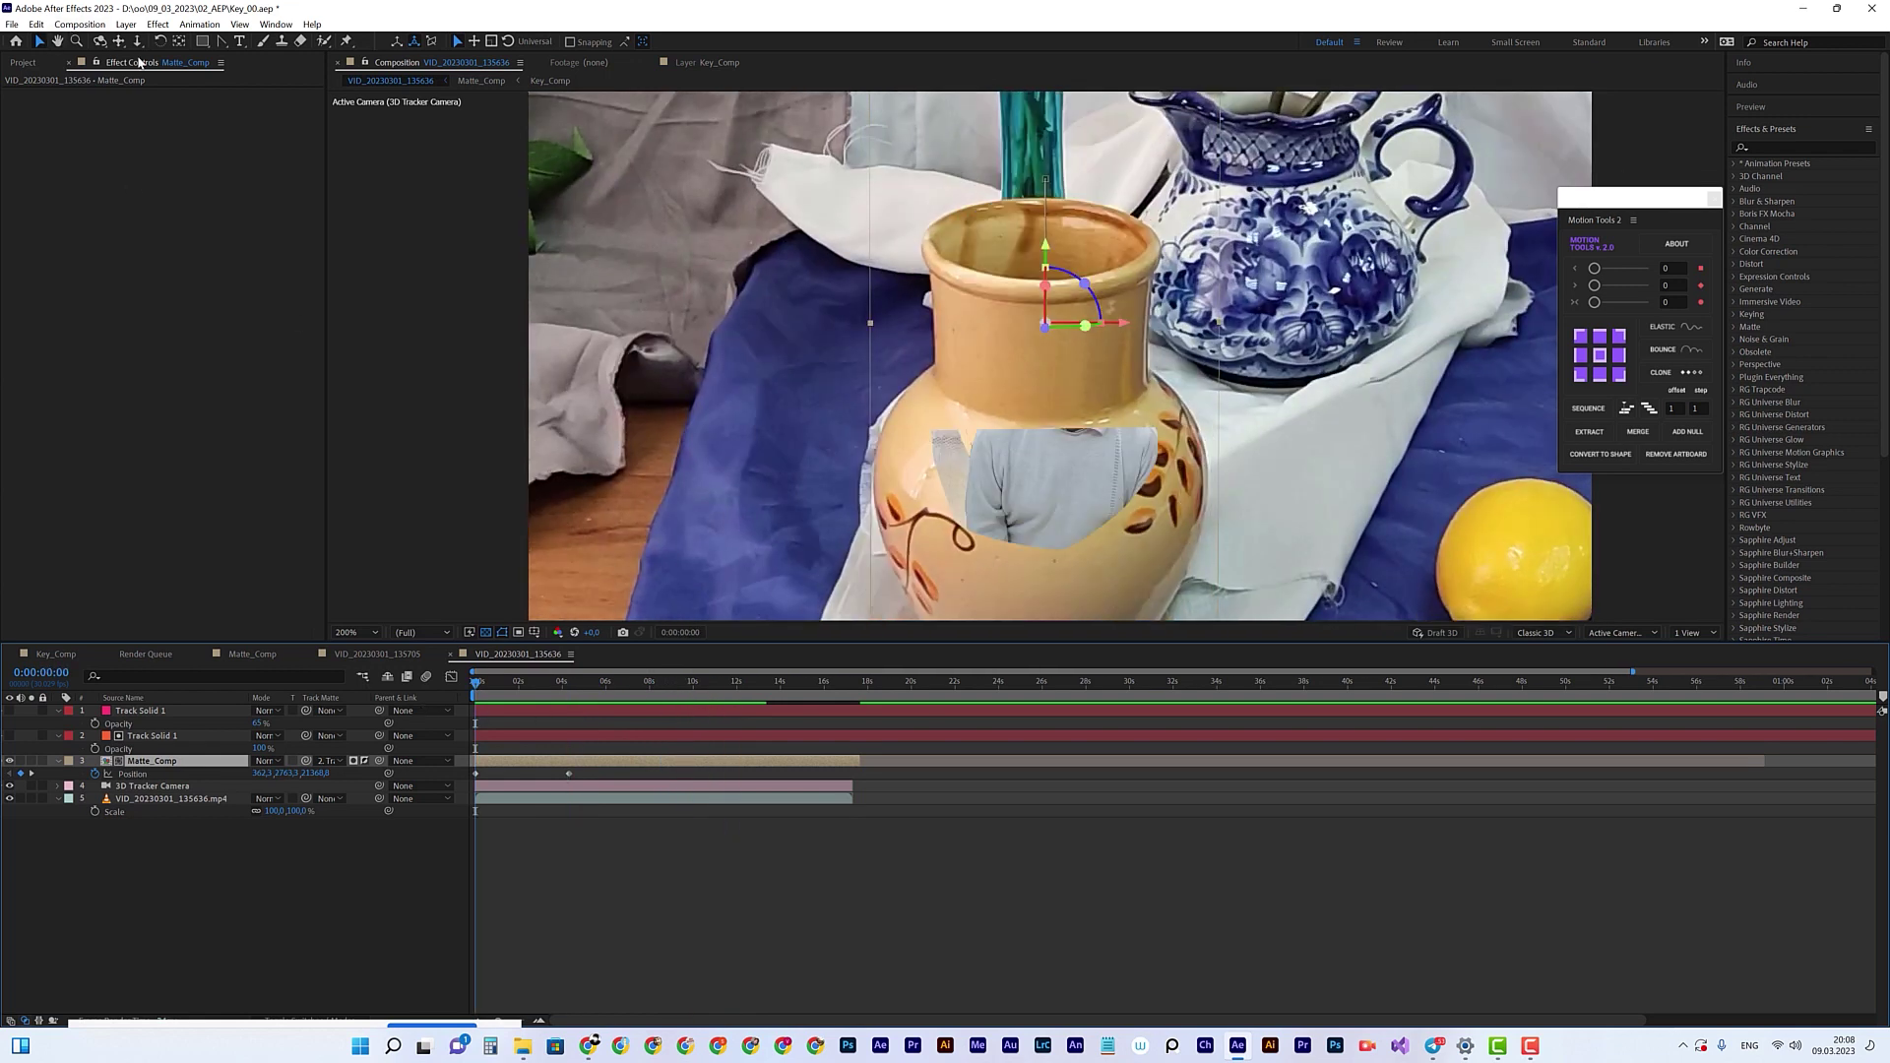
pyautogui.press('h')
pyautogui.moveTo(980, 469); pyautogui.dragTo(909, 355)
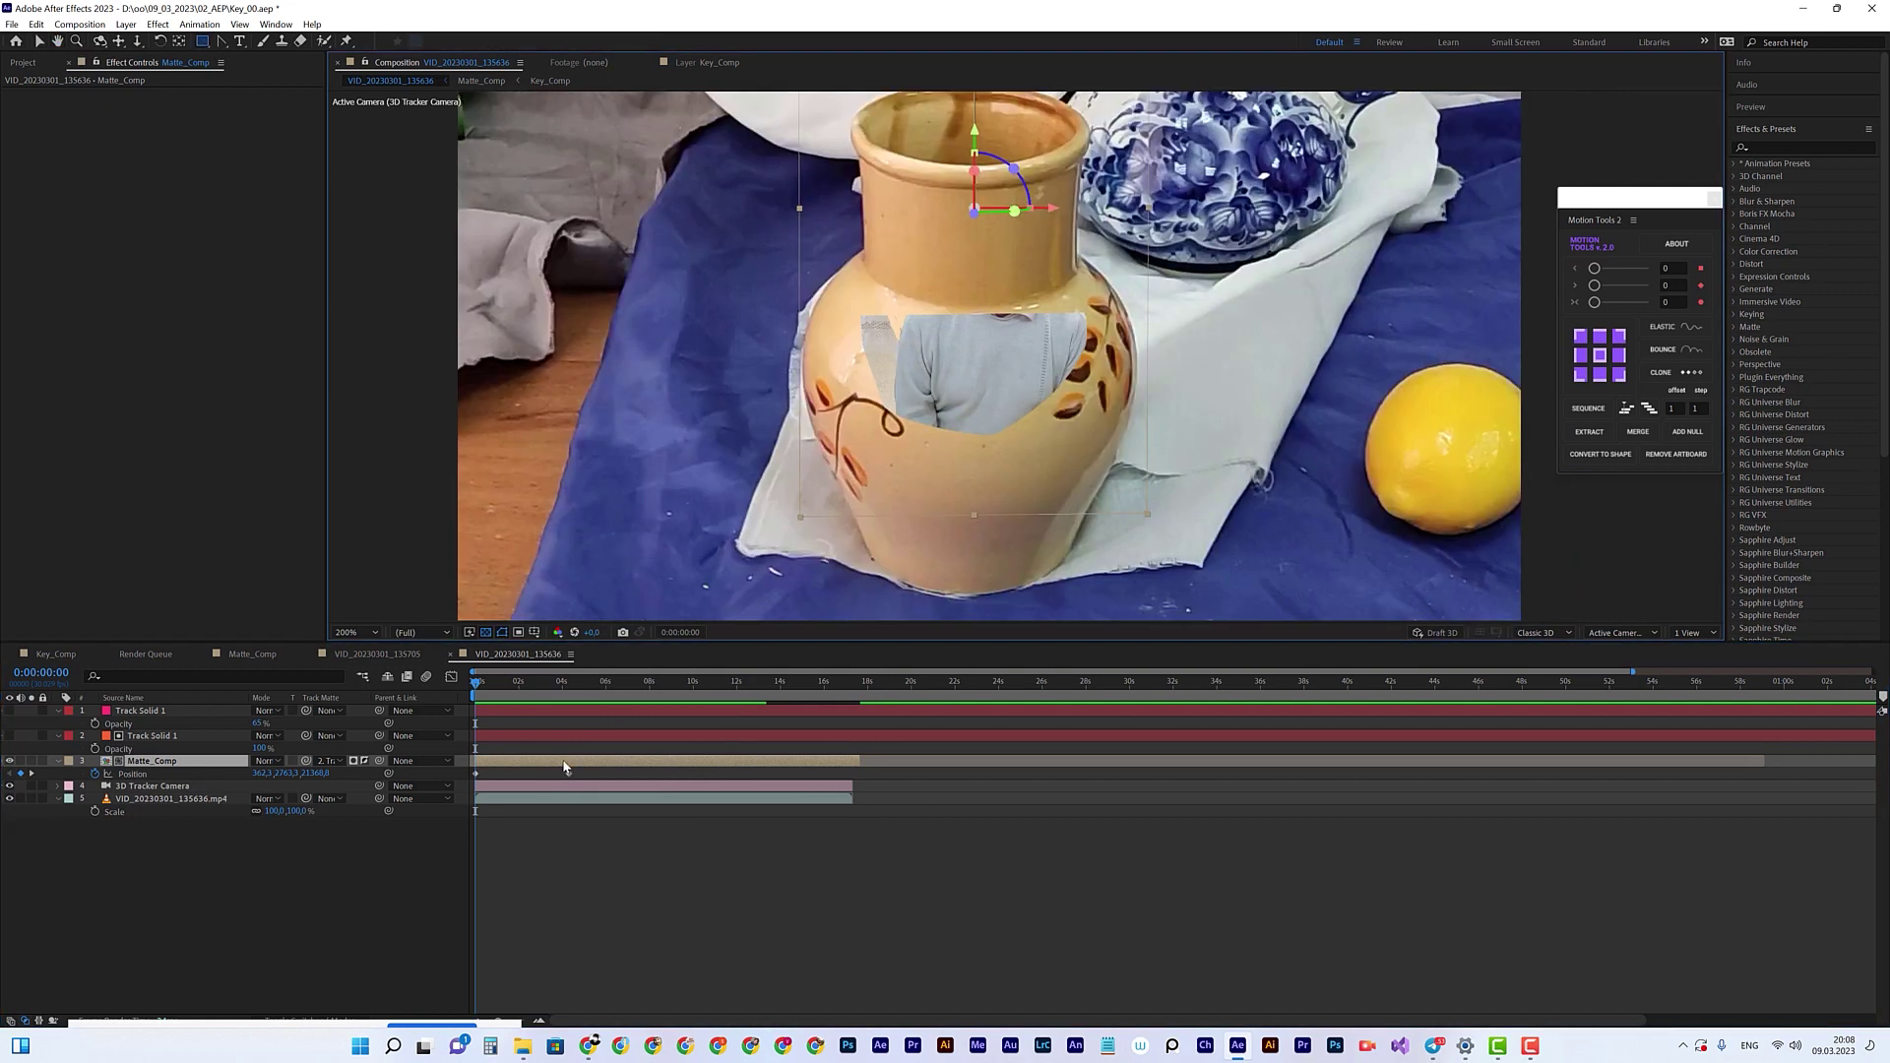
pyautogui.moveTo(818, 296)
pyautogui.mouseDown()
pyautogui.moveTo(1093, 433)
pyautogui.moveTo(1111, 519)
pyautogui.mouseUp()
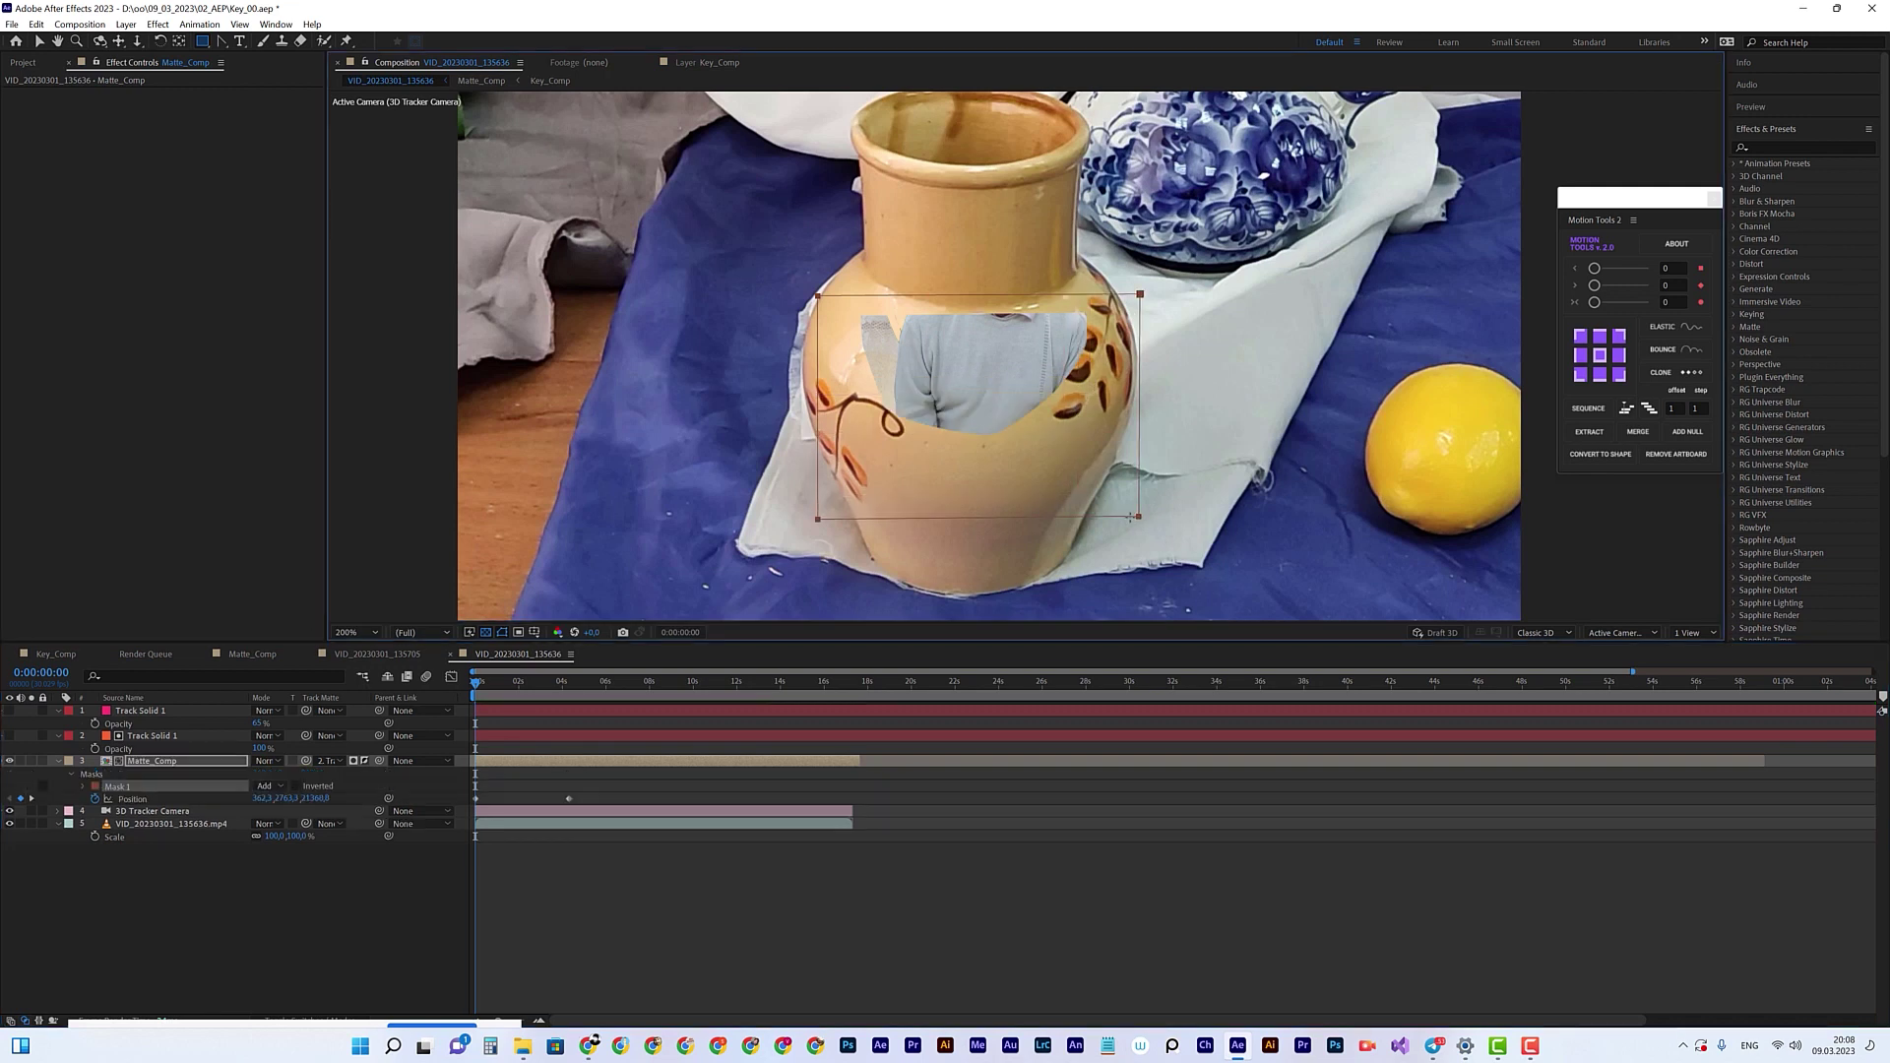
pyautogui.click(83, 786)
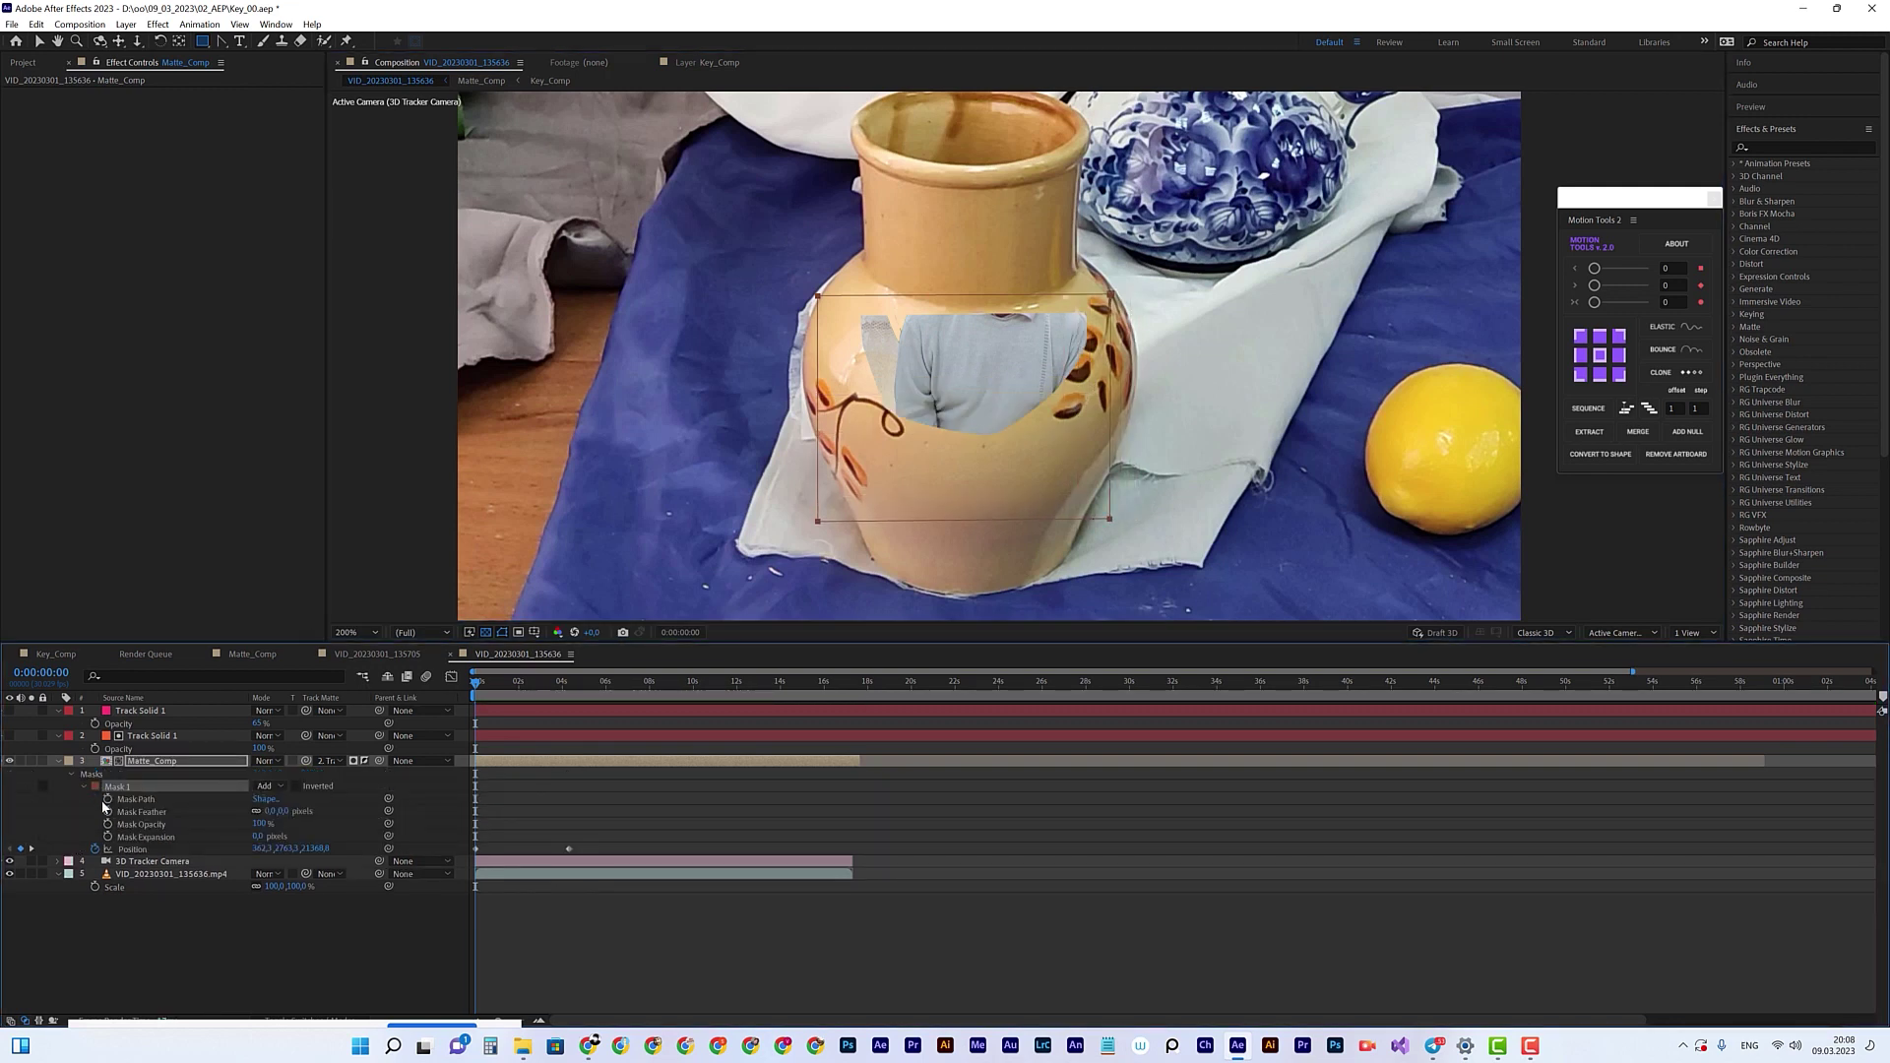
pyautogui.click(295, 787)
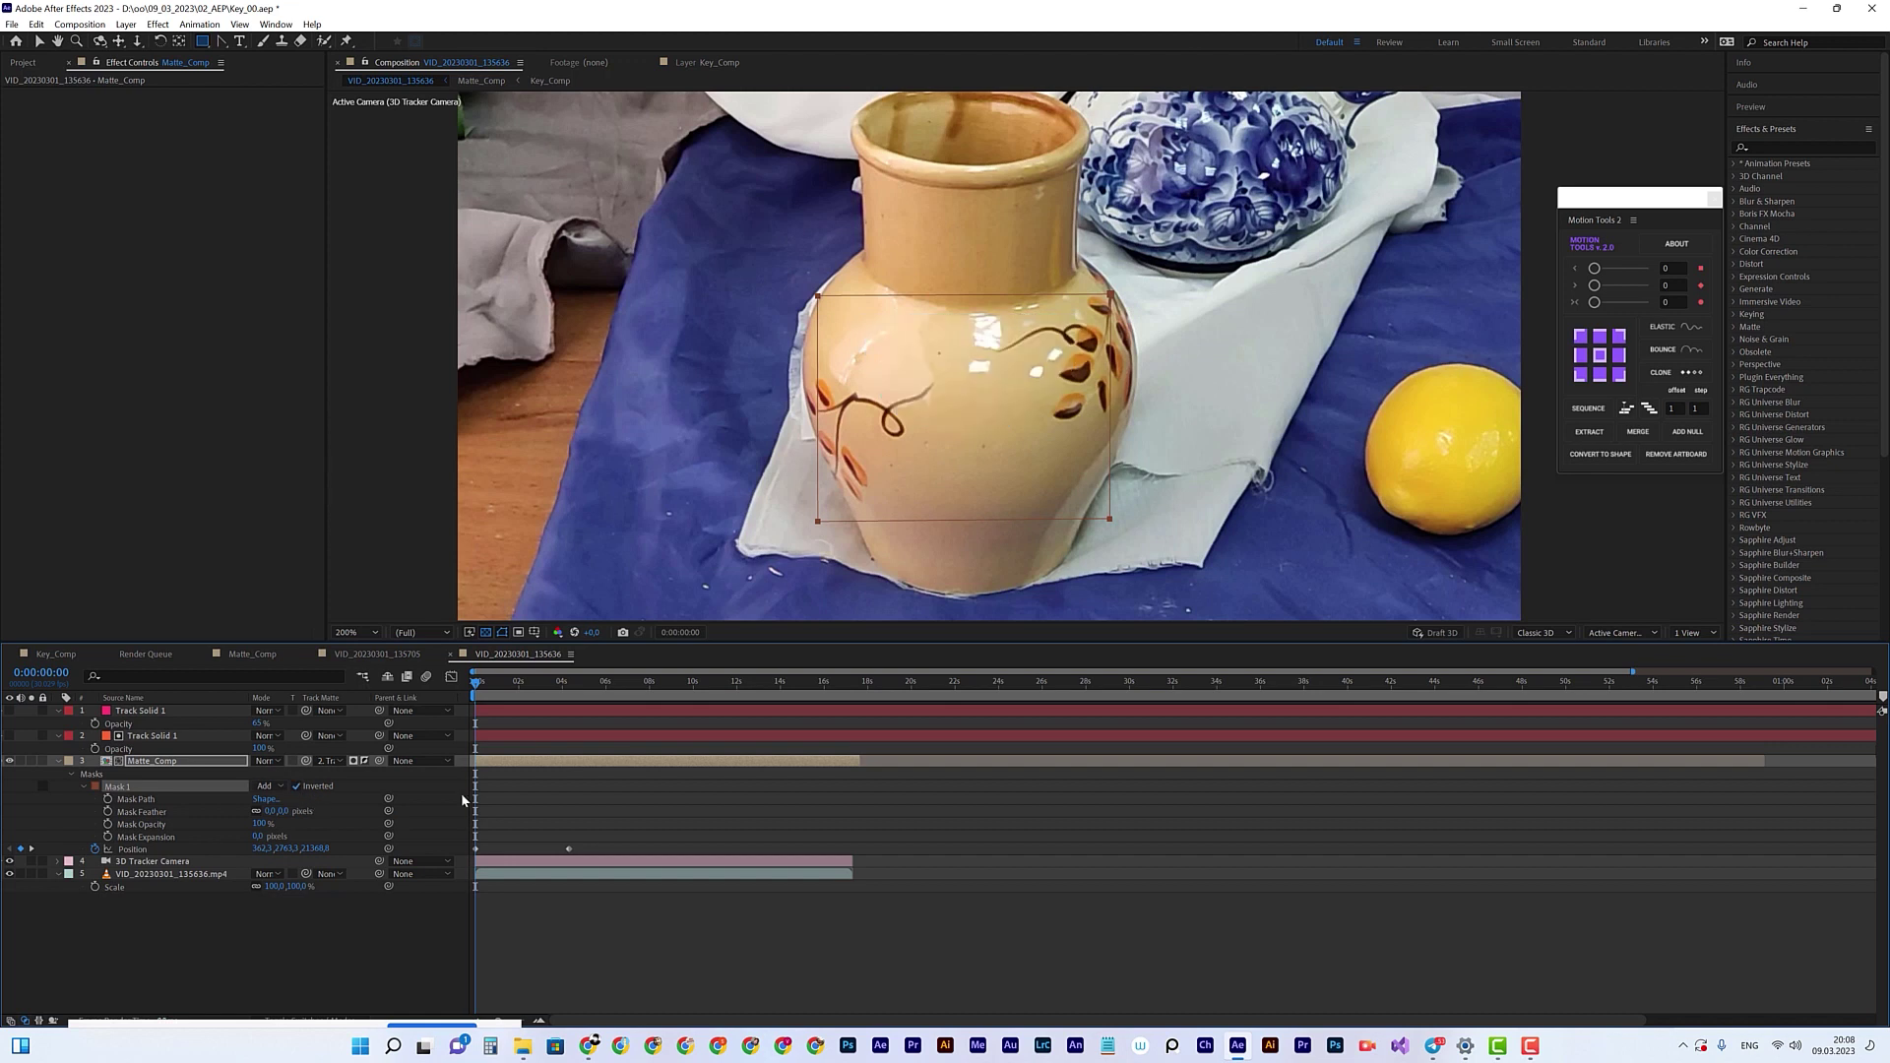
# Step: Lower the top edge of Matte_Comp's mask just below the jug's rim at 0:00:05:06 and check it at 0:00:06:07
pyautogui.moveTo(485, 689); pyautogui.dragTo(591, 698)
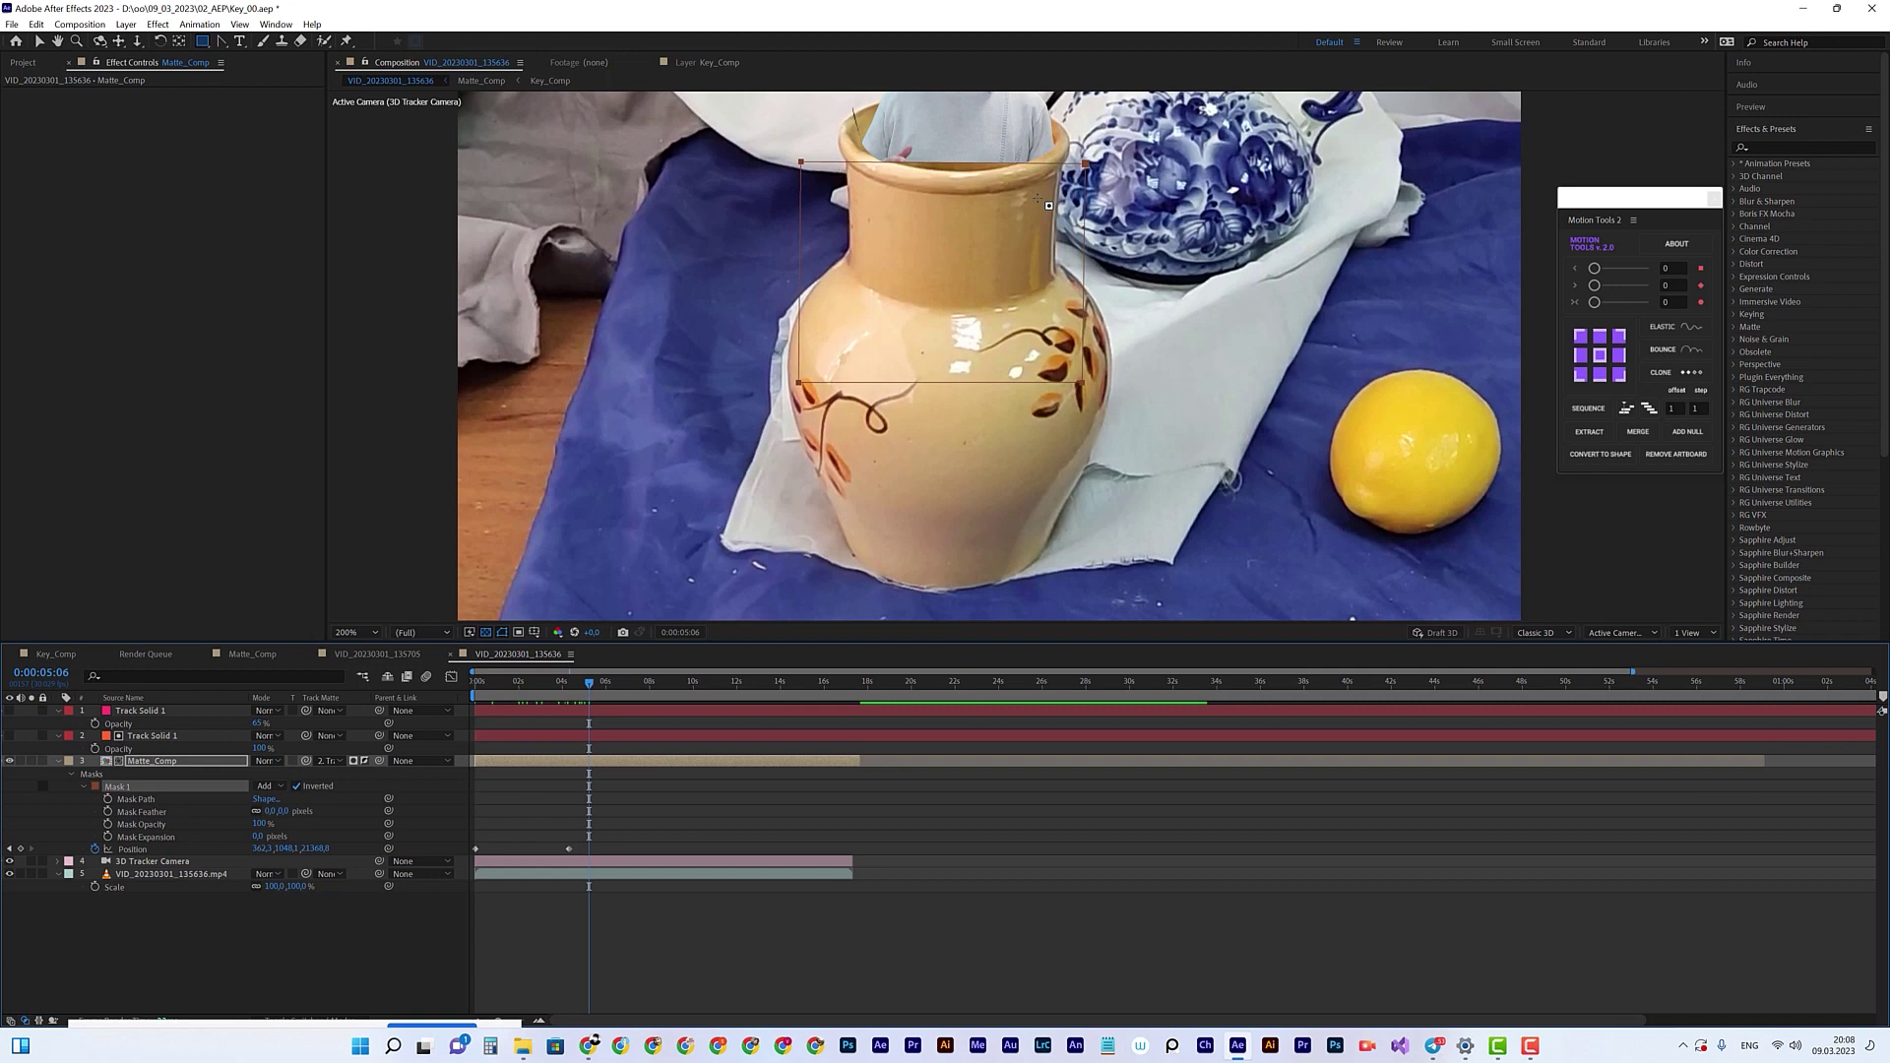
pyautogui.scroll(2, 896, 373)
pyautogui.moveTo(699, 227); pyautogui.dragTo(895, 373)
pyautogui.press('q')
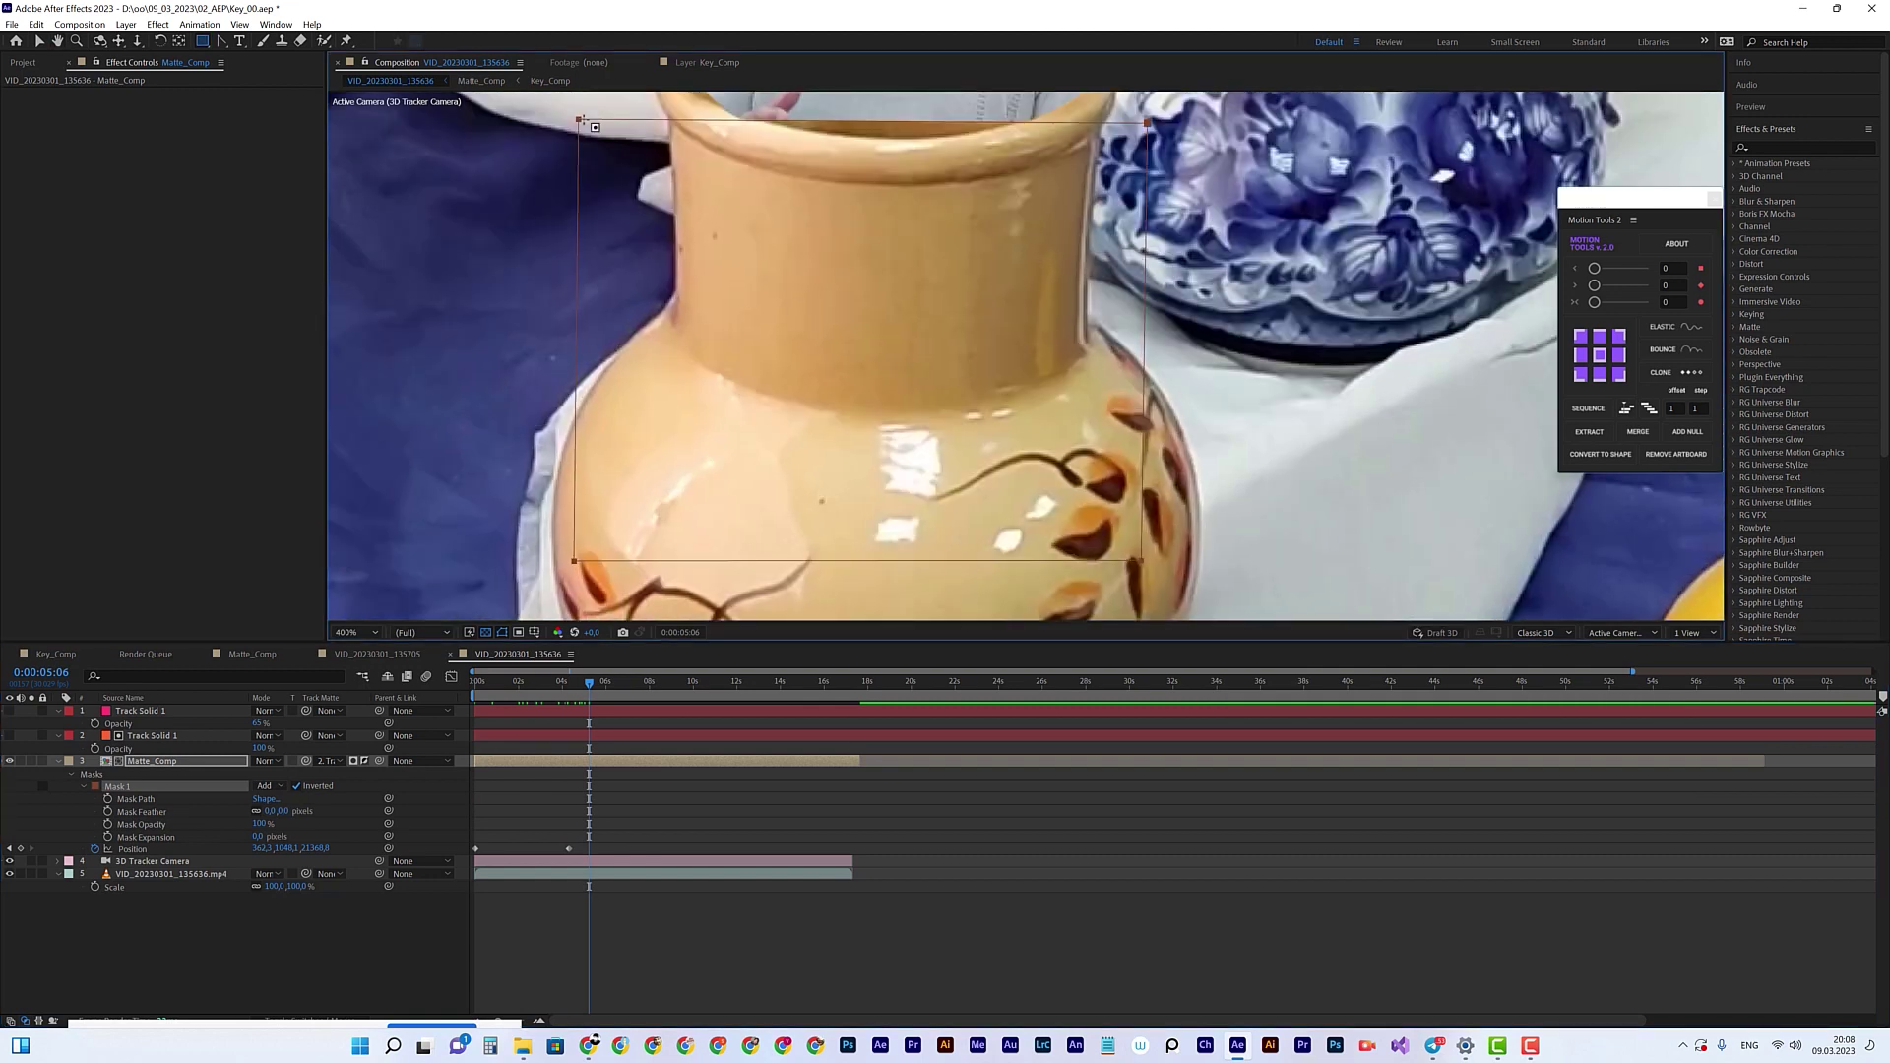
pyautogui.click(40, 41)
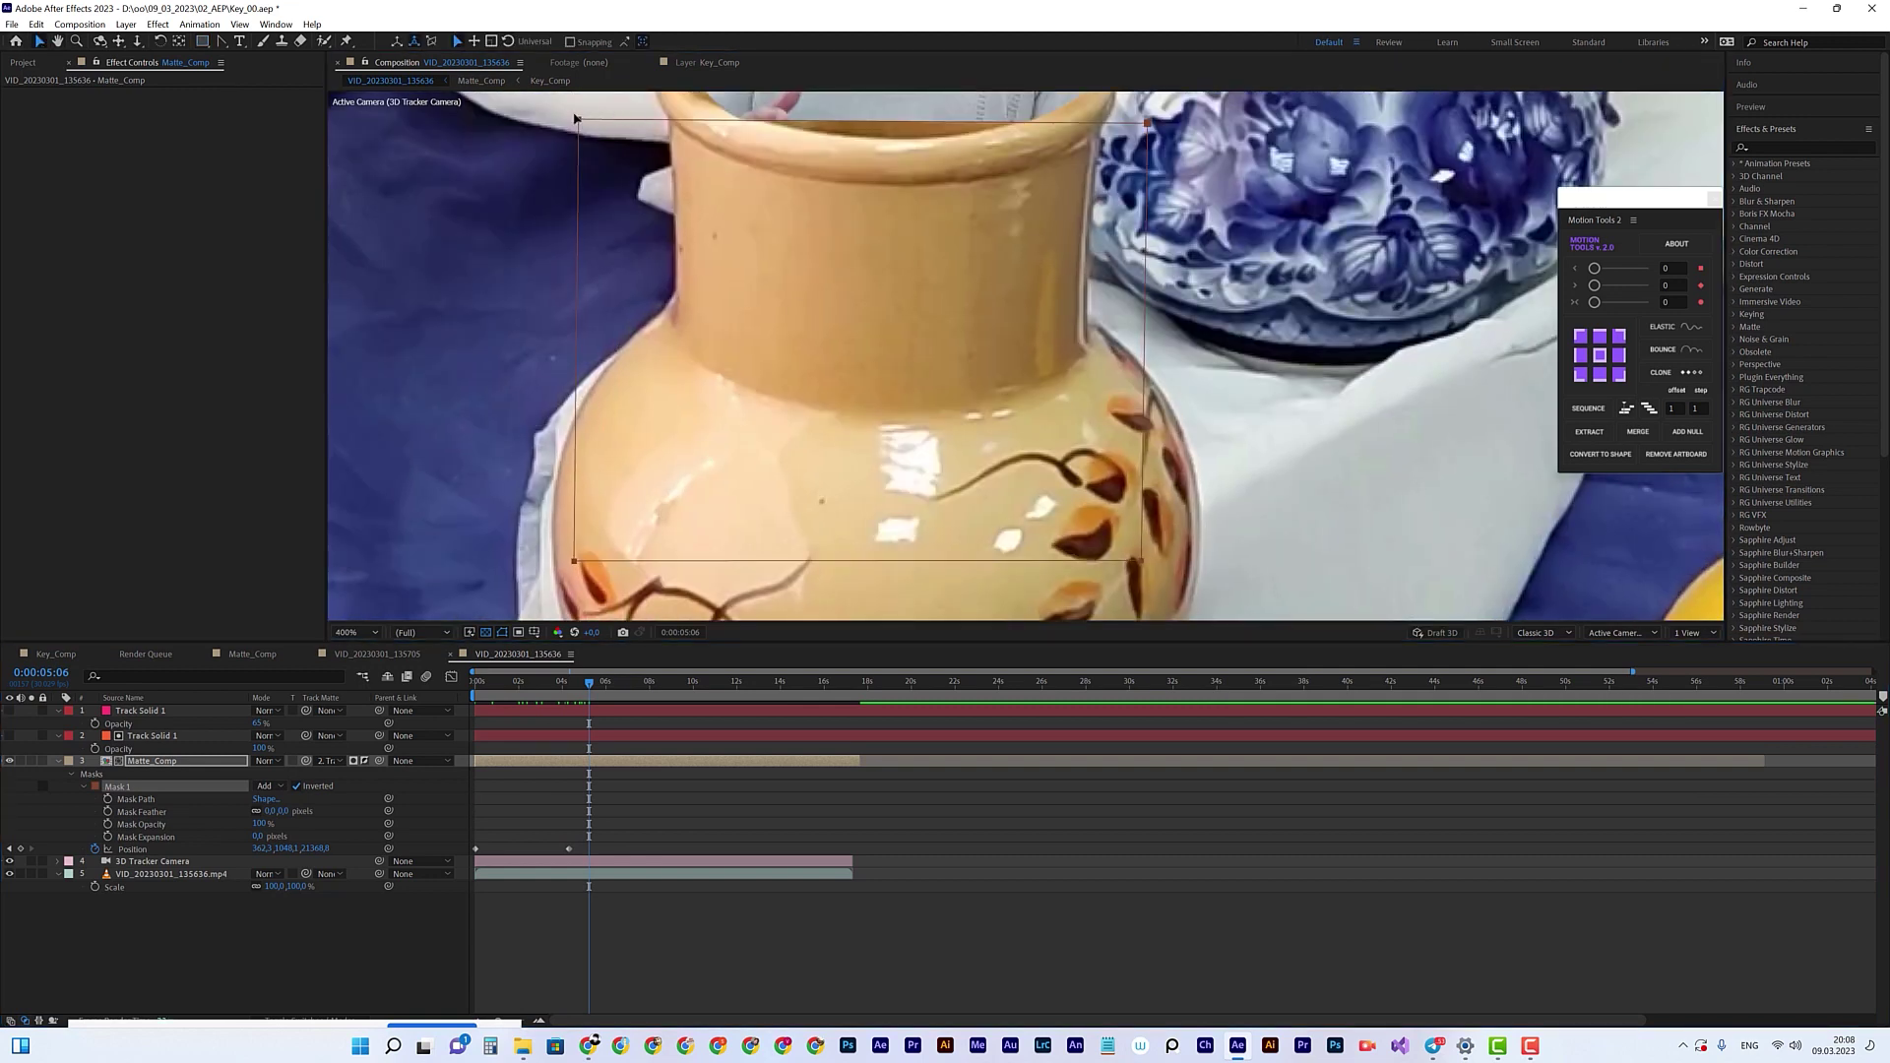
pyautogui.click(684, 131)
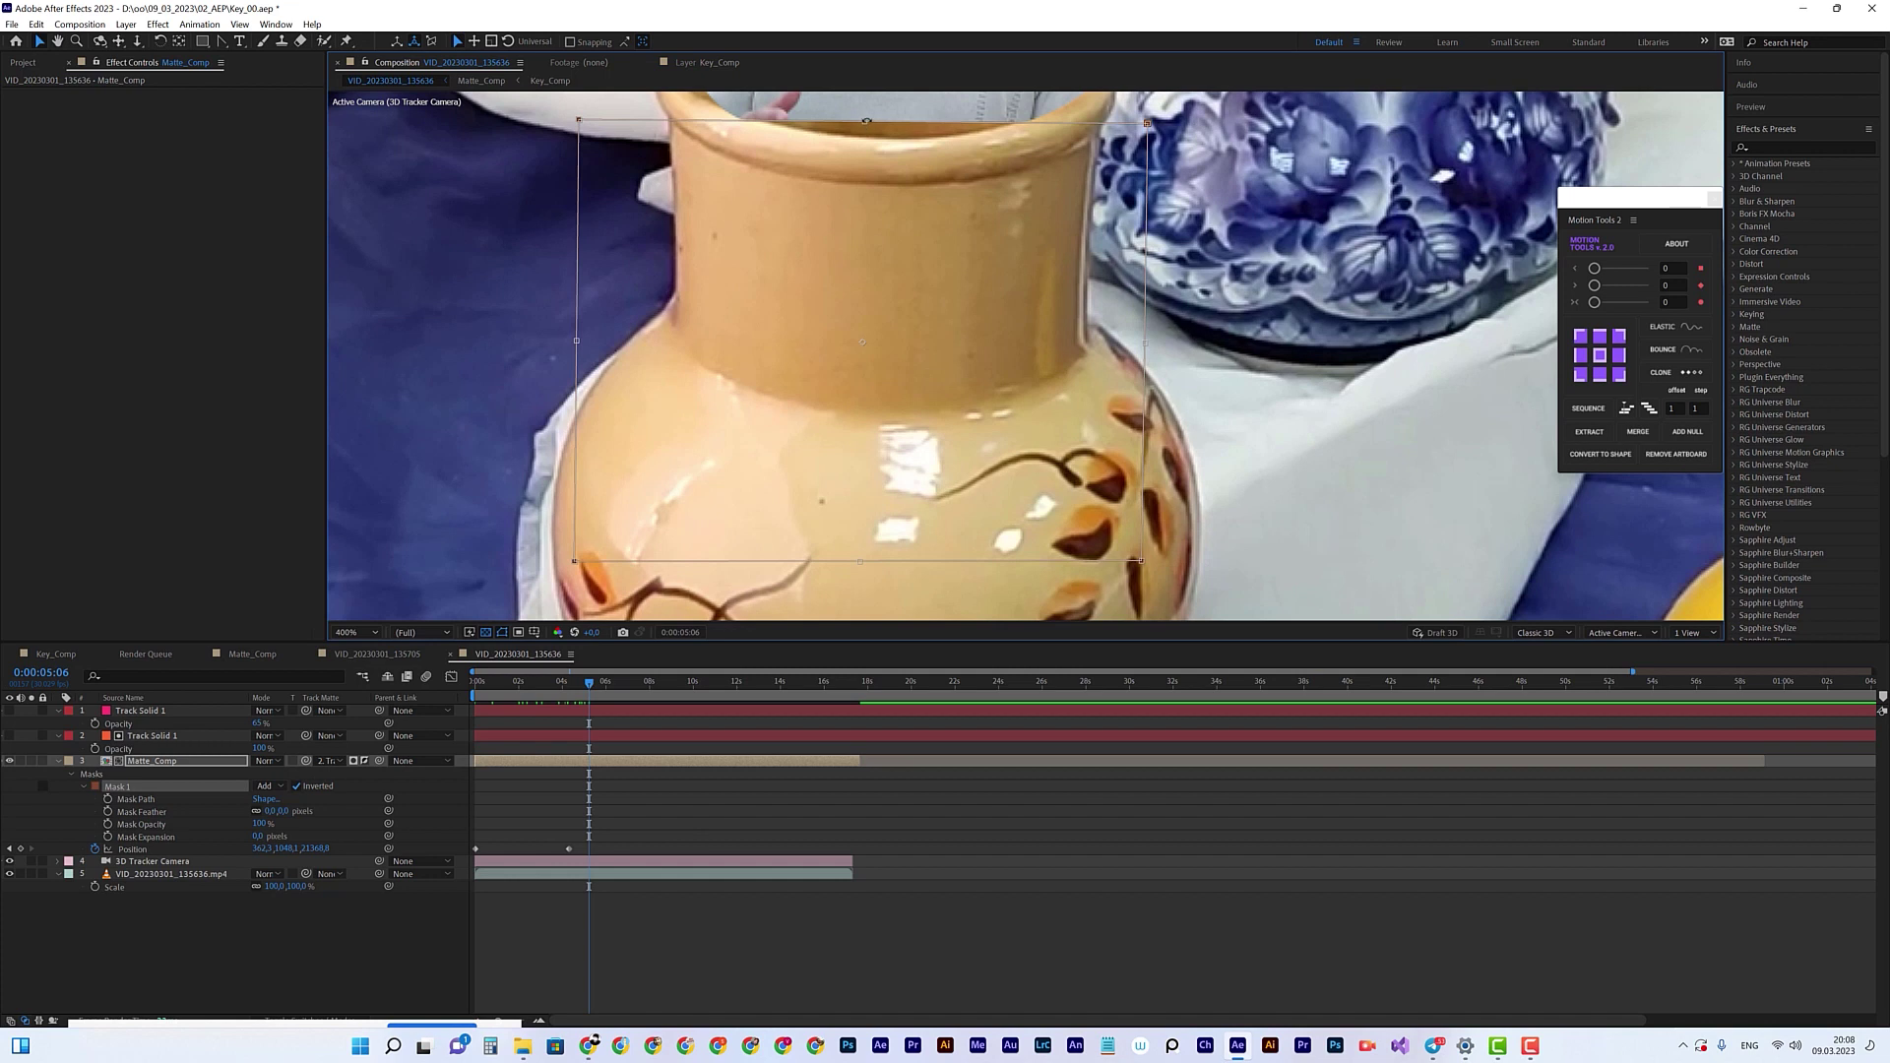
pyautogui.moveTo(863, 119); pyautogui.dragTo(863, 151)
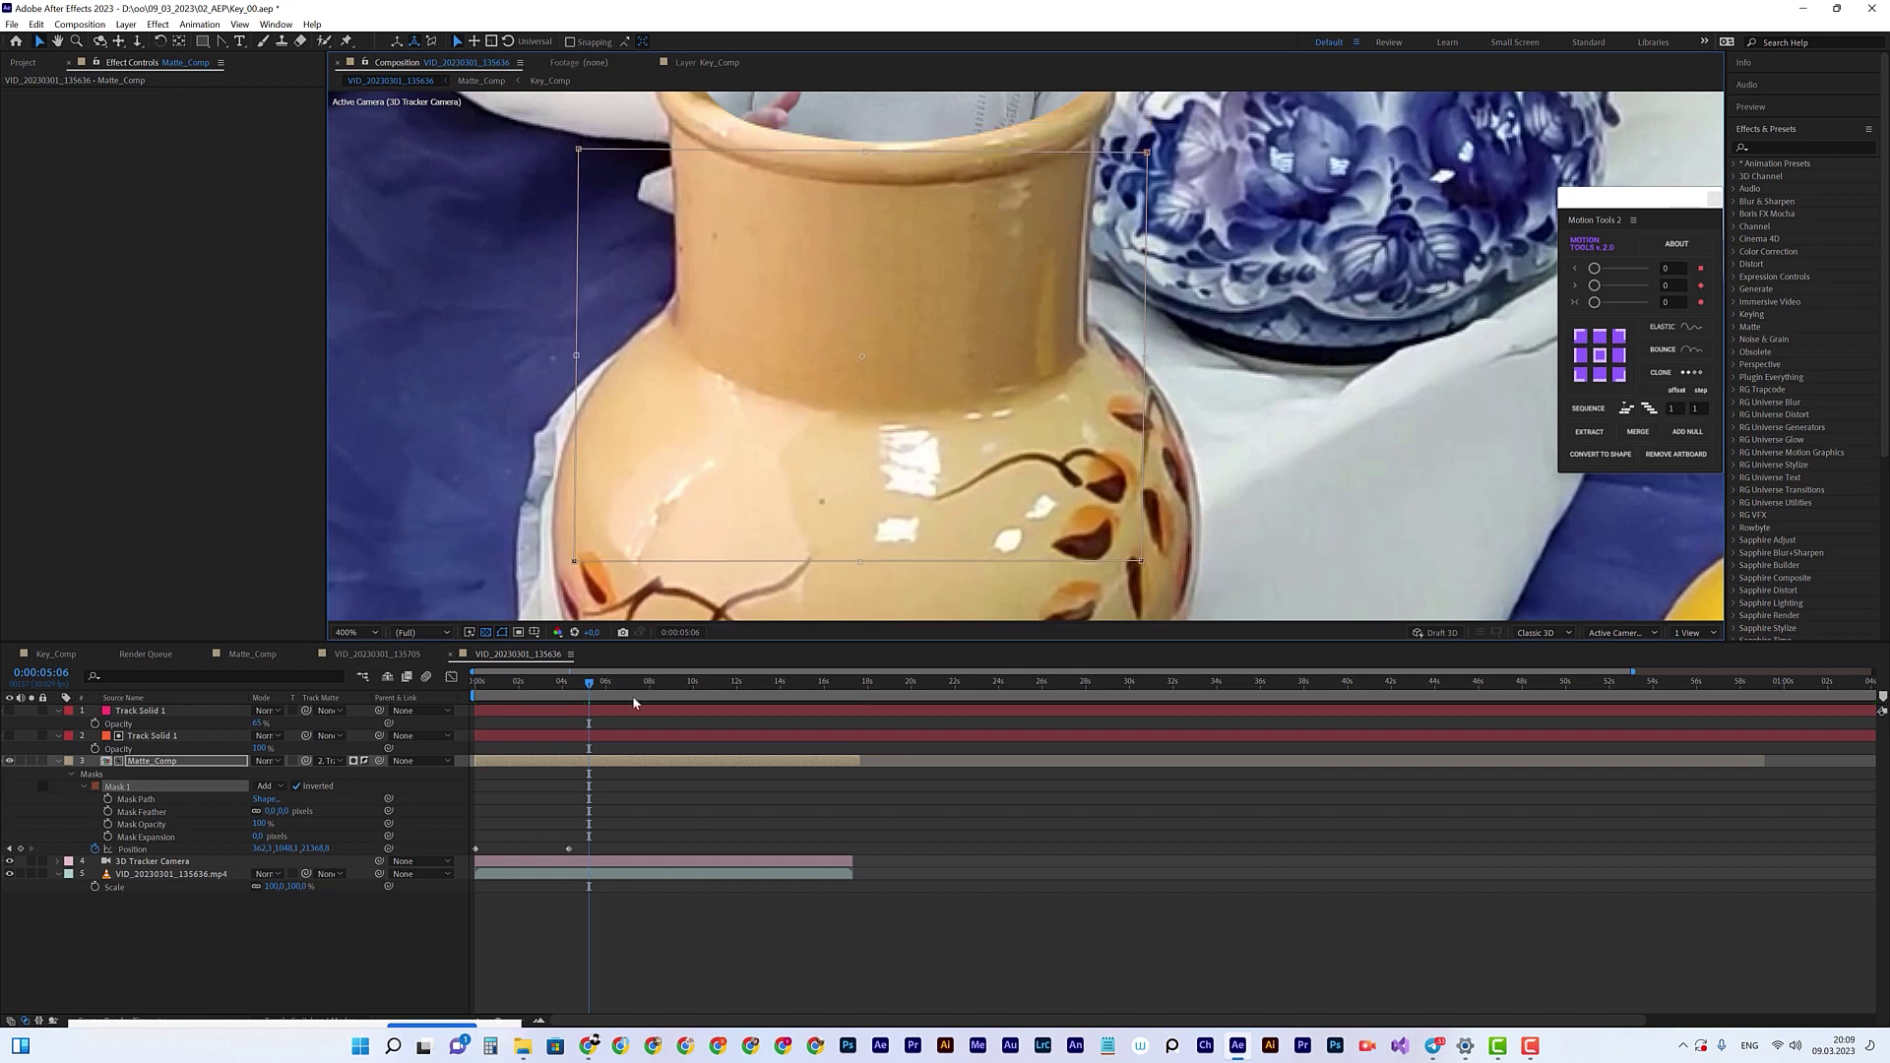
pyautogui.moveTo(588, 690)
pyautogui.mouseDown()
pyautogui.moveTo(468, 709)
pyautogui.moveTo(611, 709)
pyautogui.mouseUp()
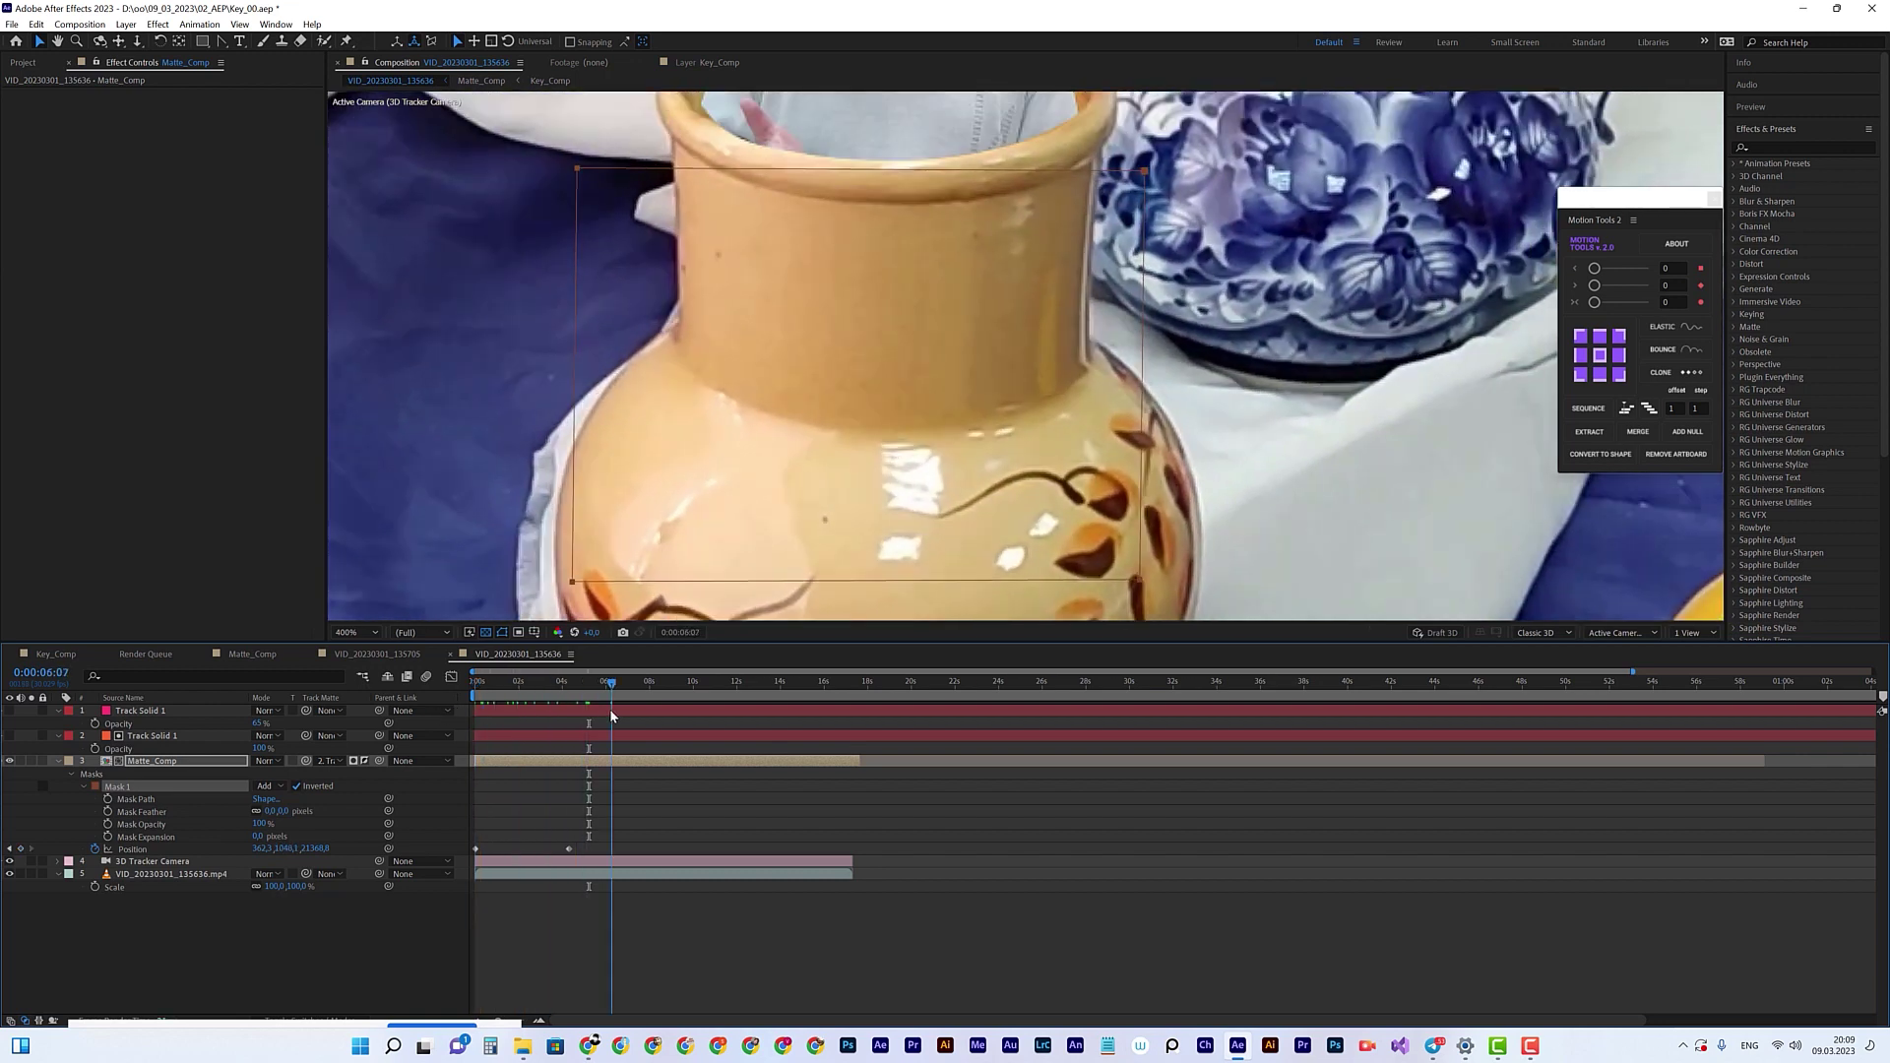
# Step: Save the project as an incremented version
pyautogui.scroll(-2, 918, 489)
pyautogui.scroll(-2, 918, 489)
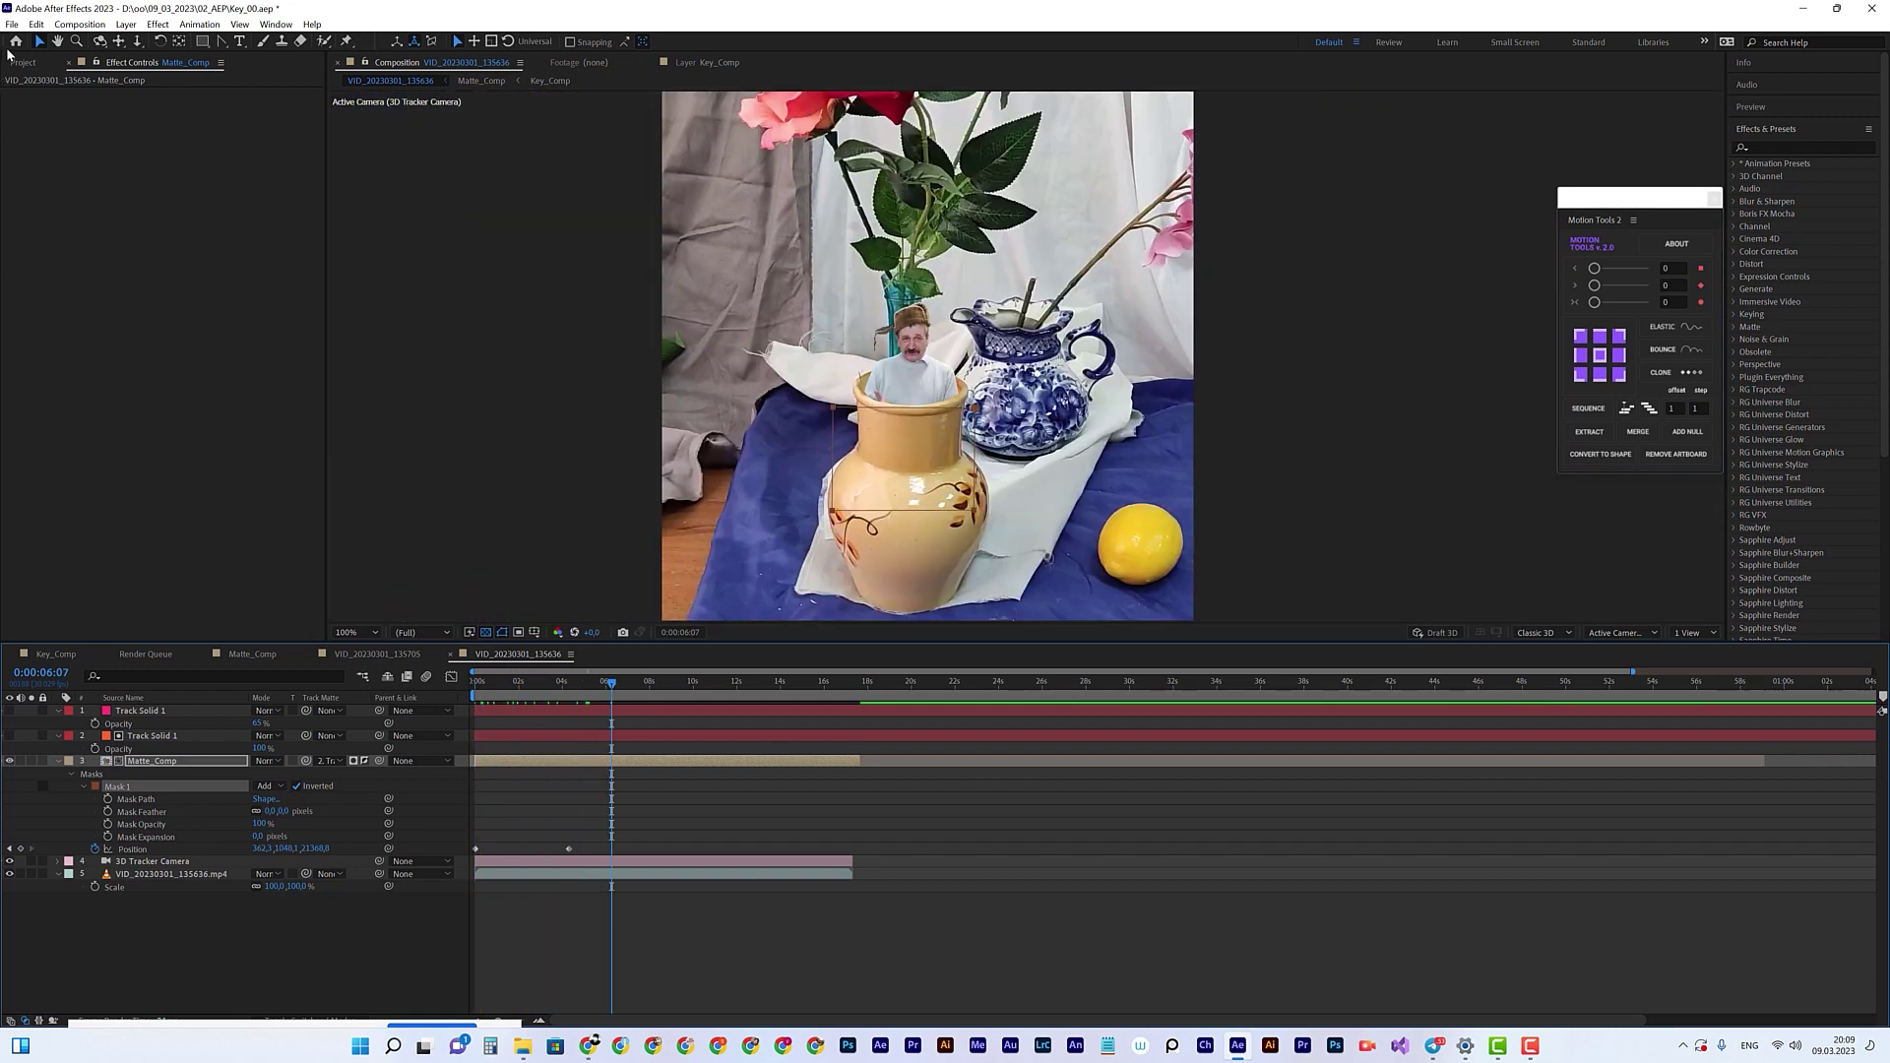
pyautogui.click(12, 26)
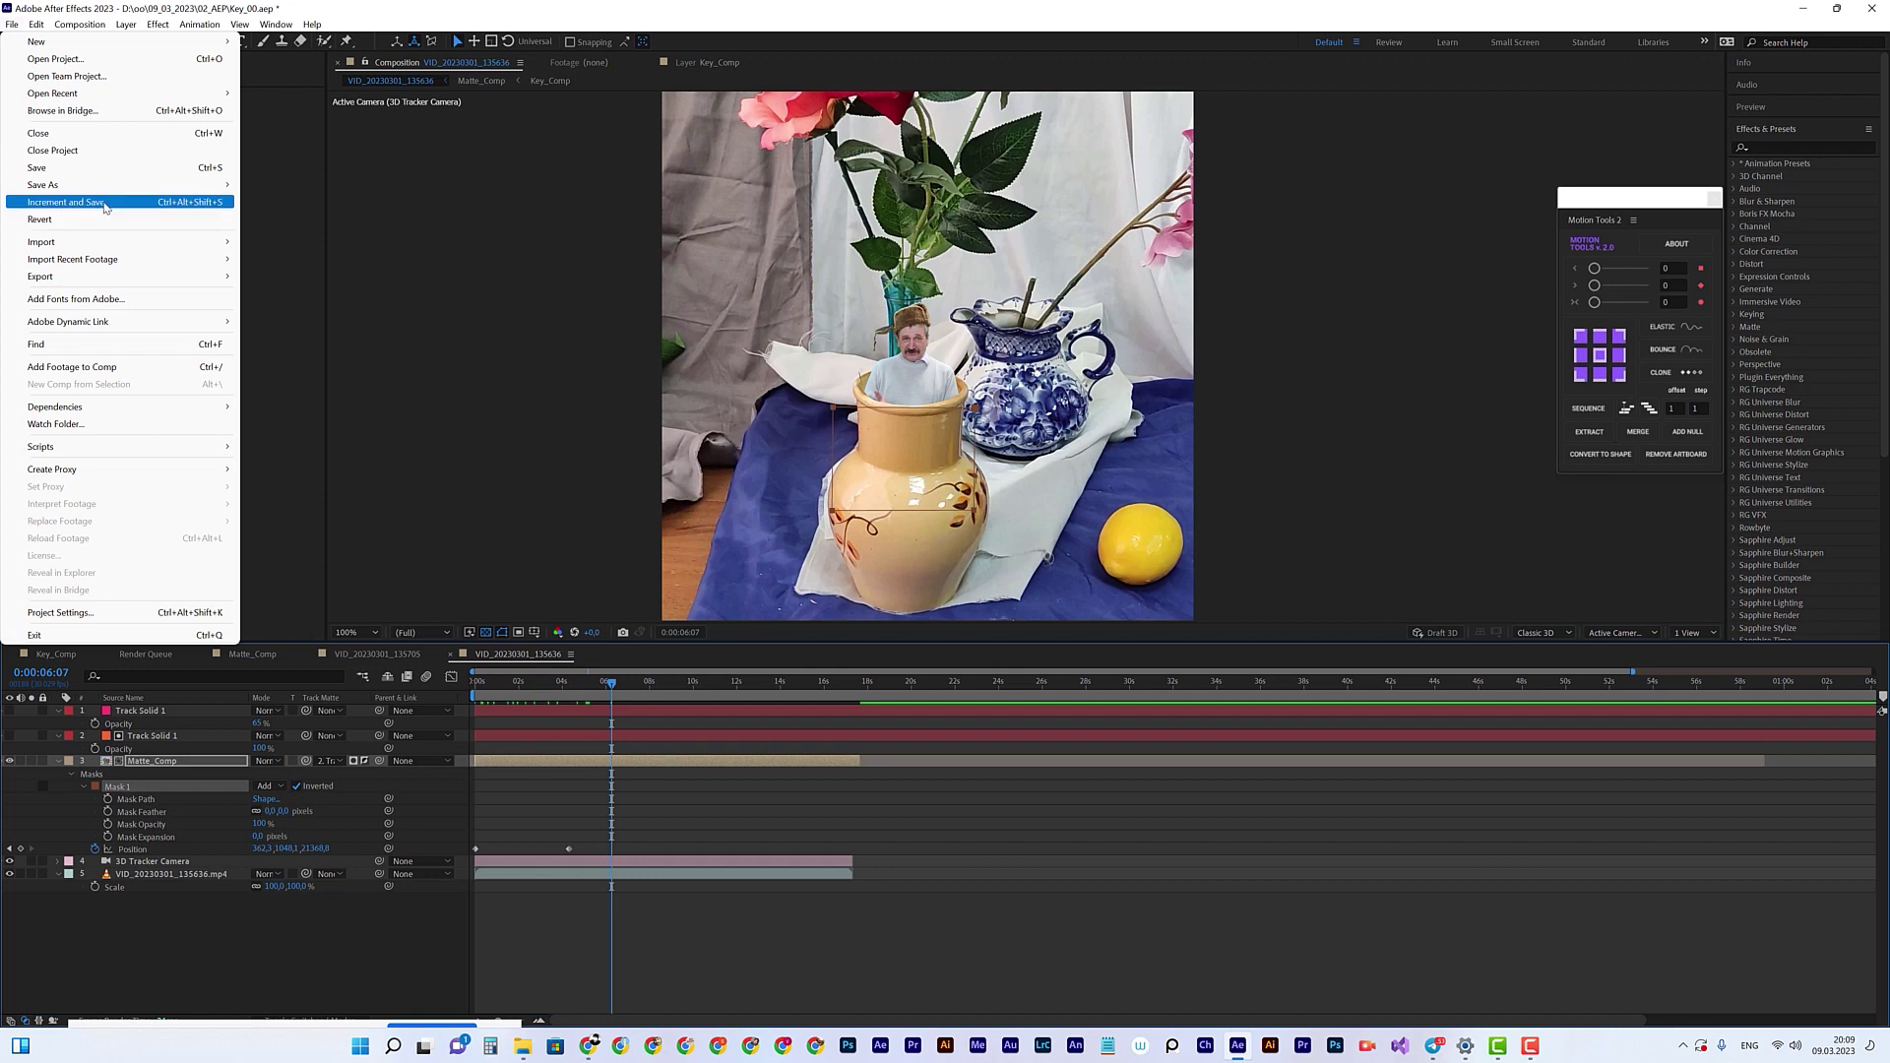
pyautogui.click(39, 198)
# Step: End the work area at 0:00:16:02 and turn on Matte_Comp's audio while previewing the composite
pyautogui.press('space')
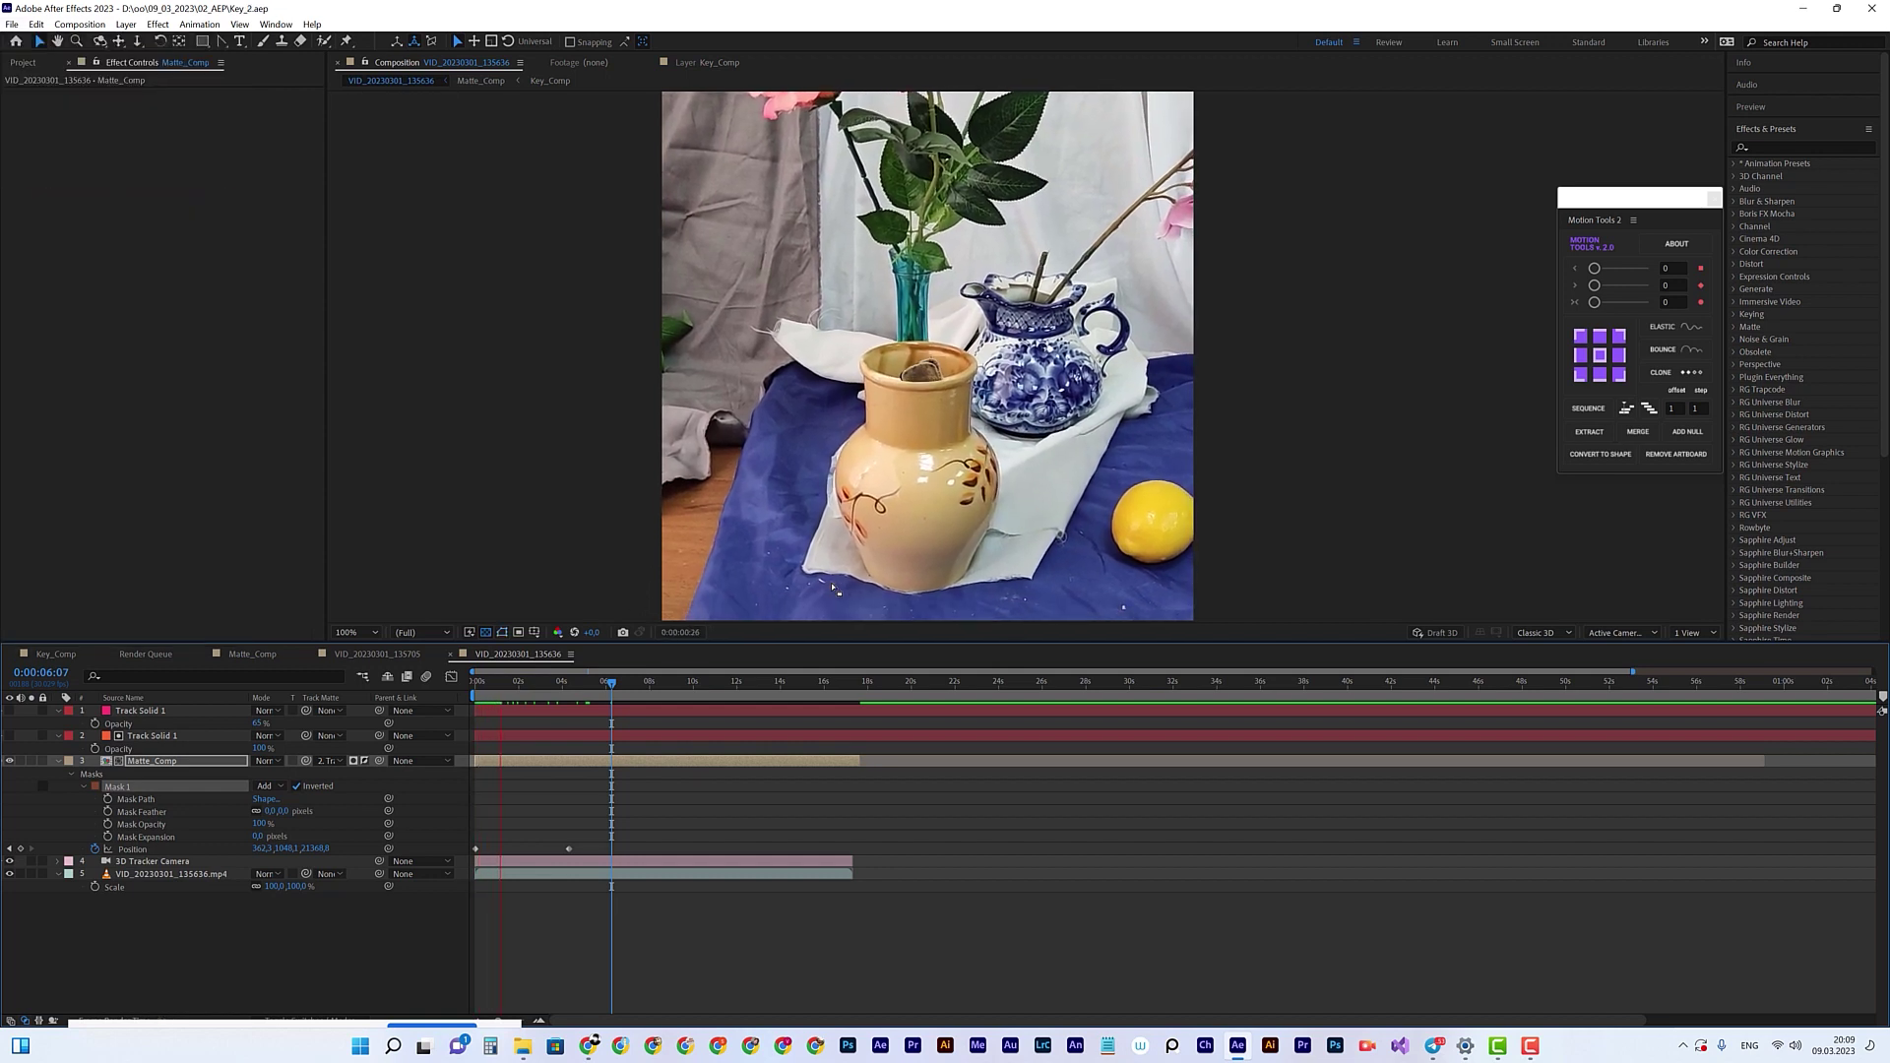
pyautogui.press('space')
pyautogui.moveTo(844, 686); pyautogui.dragTo(825, 693)
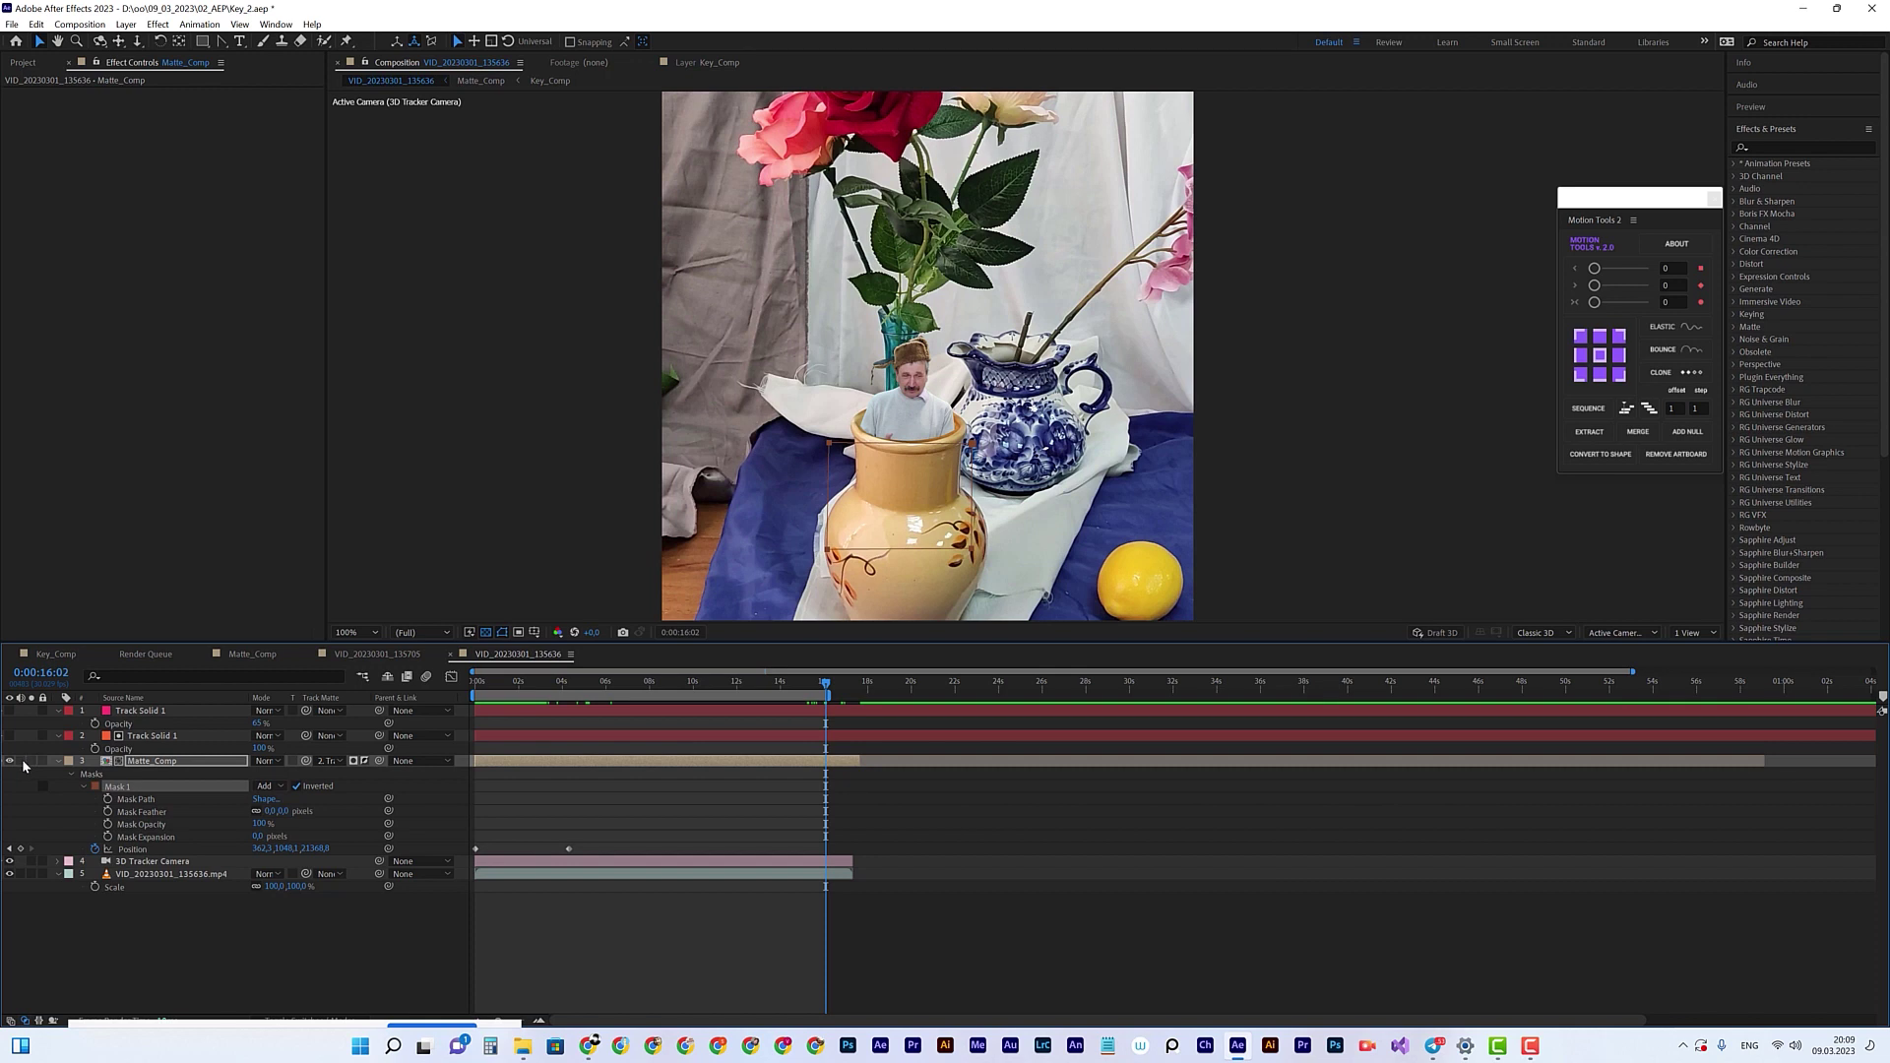
pyautogui.click(508, 682)
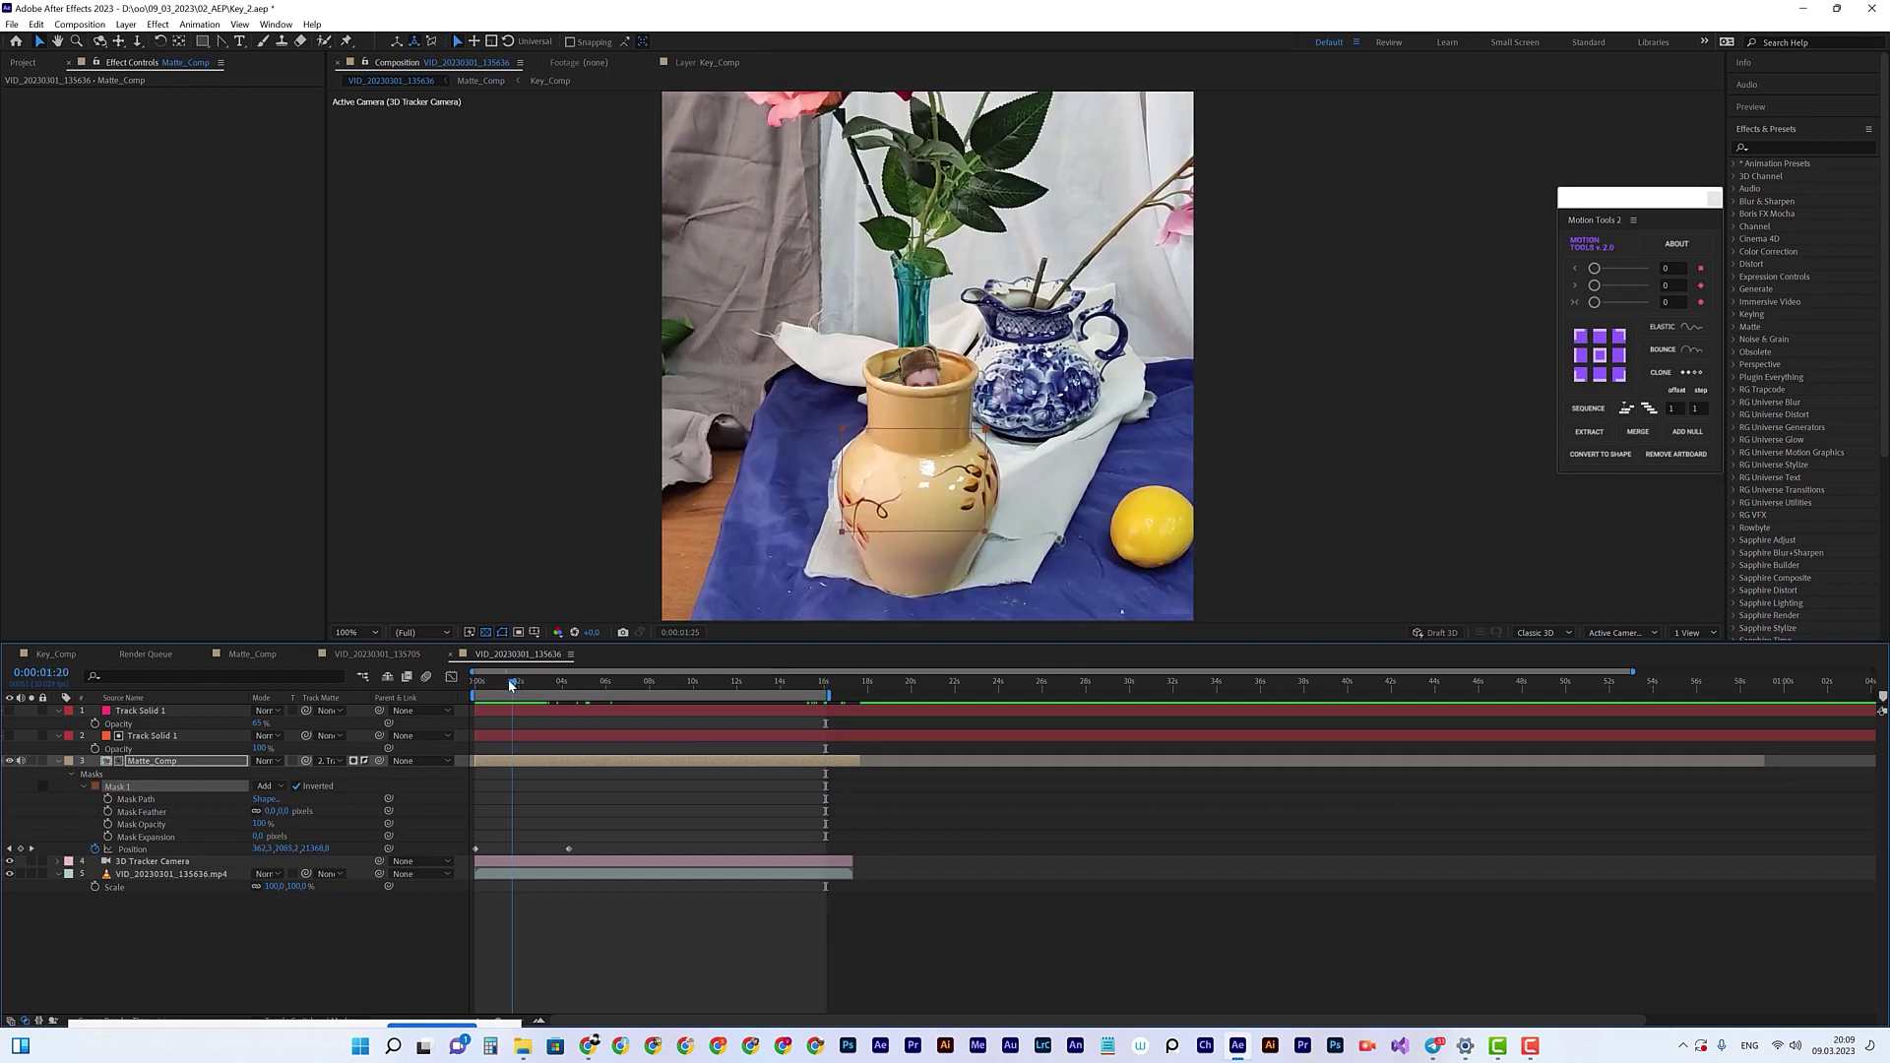
pyautogui.press('space')
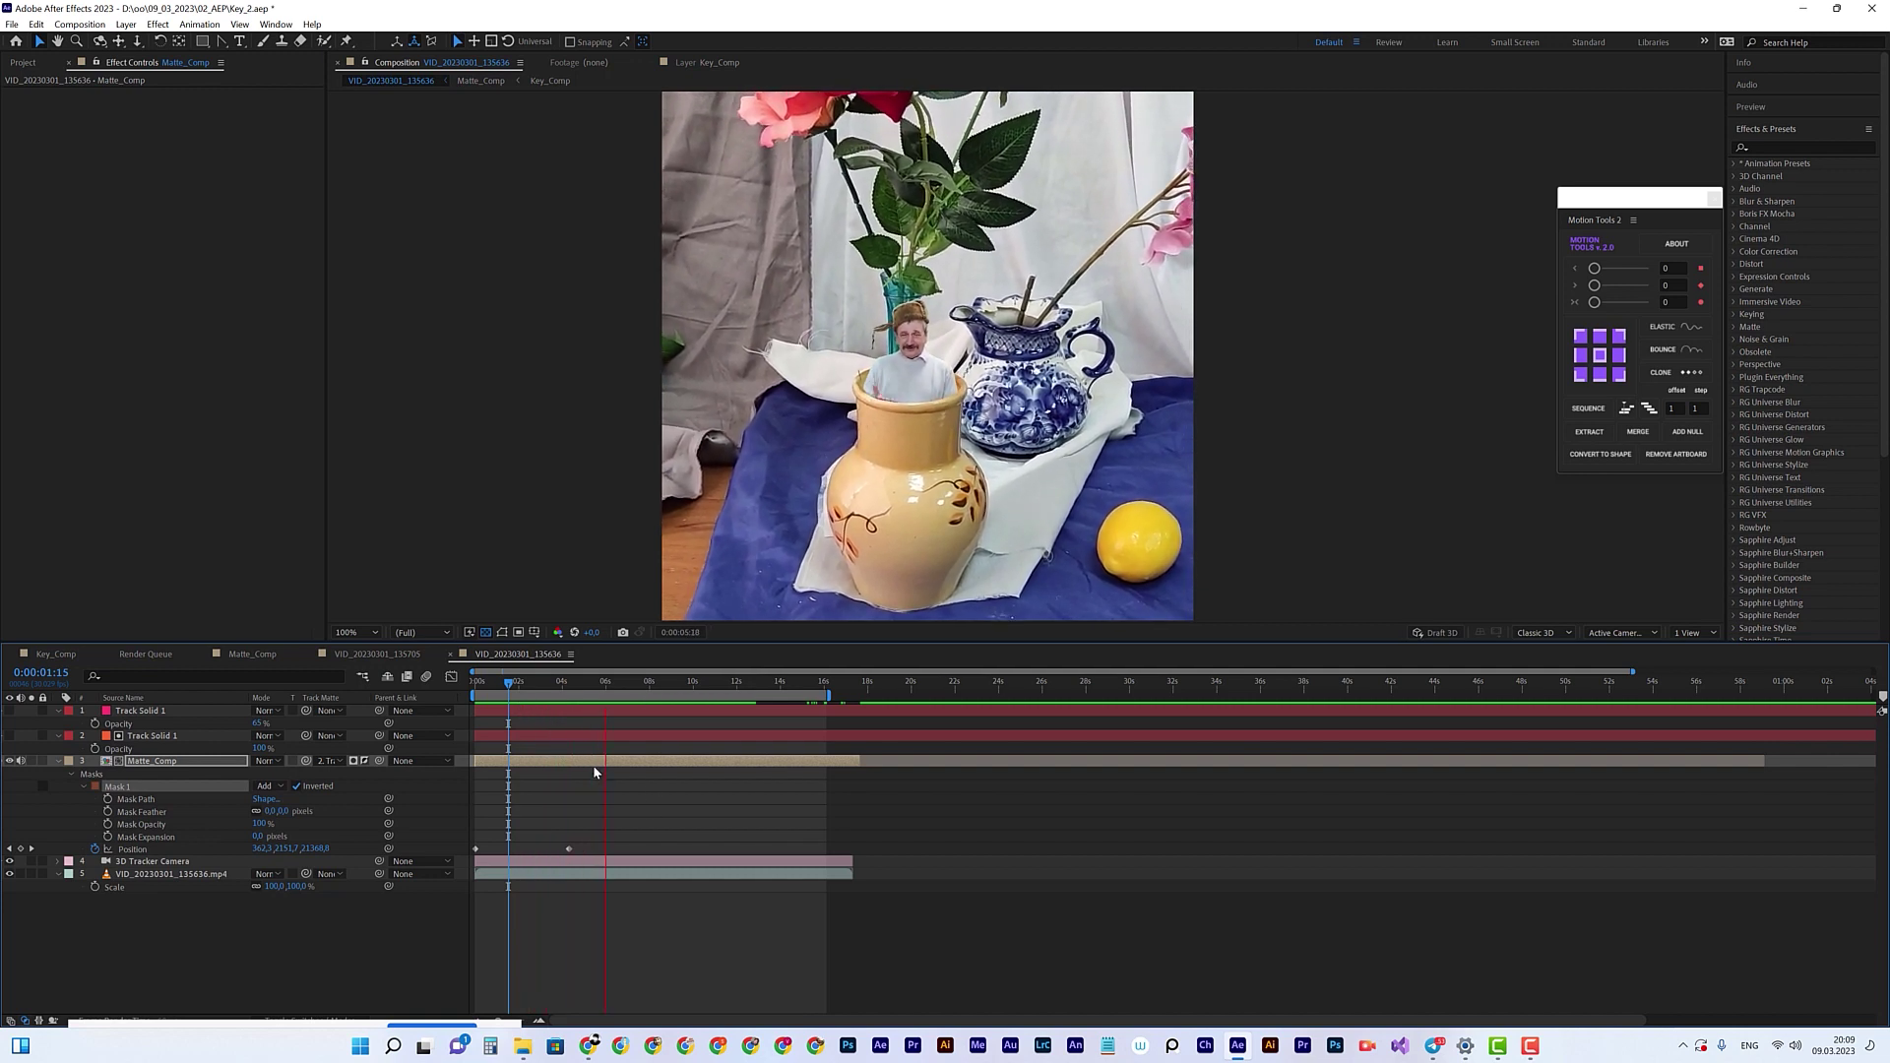
# Step: Check the audio inside the nested Matte_Comp and Key_Comp, and preview VID_20230301_135636 from its first frame
pyautogui.click(593, 765)
pyautogui.doubleClick(592, 765)
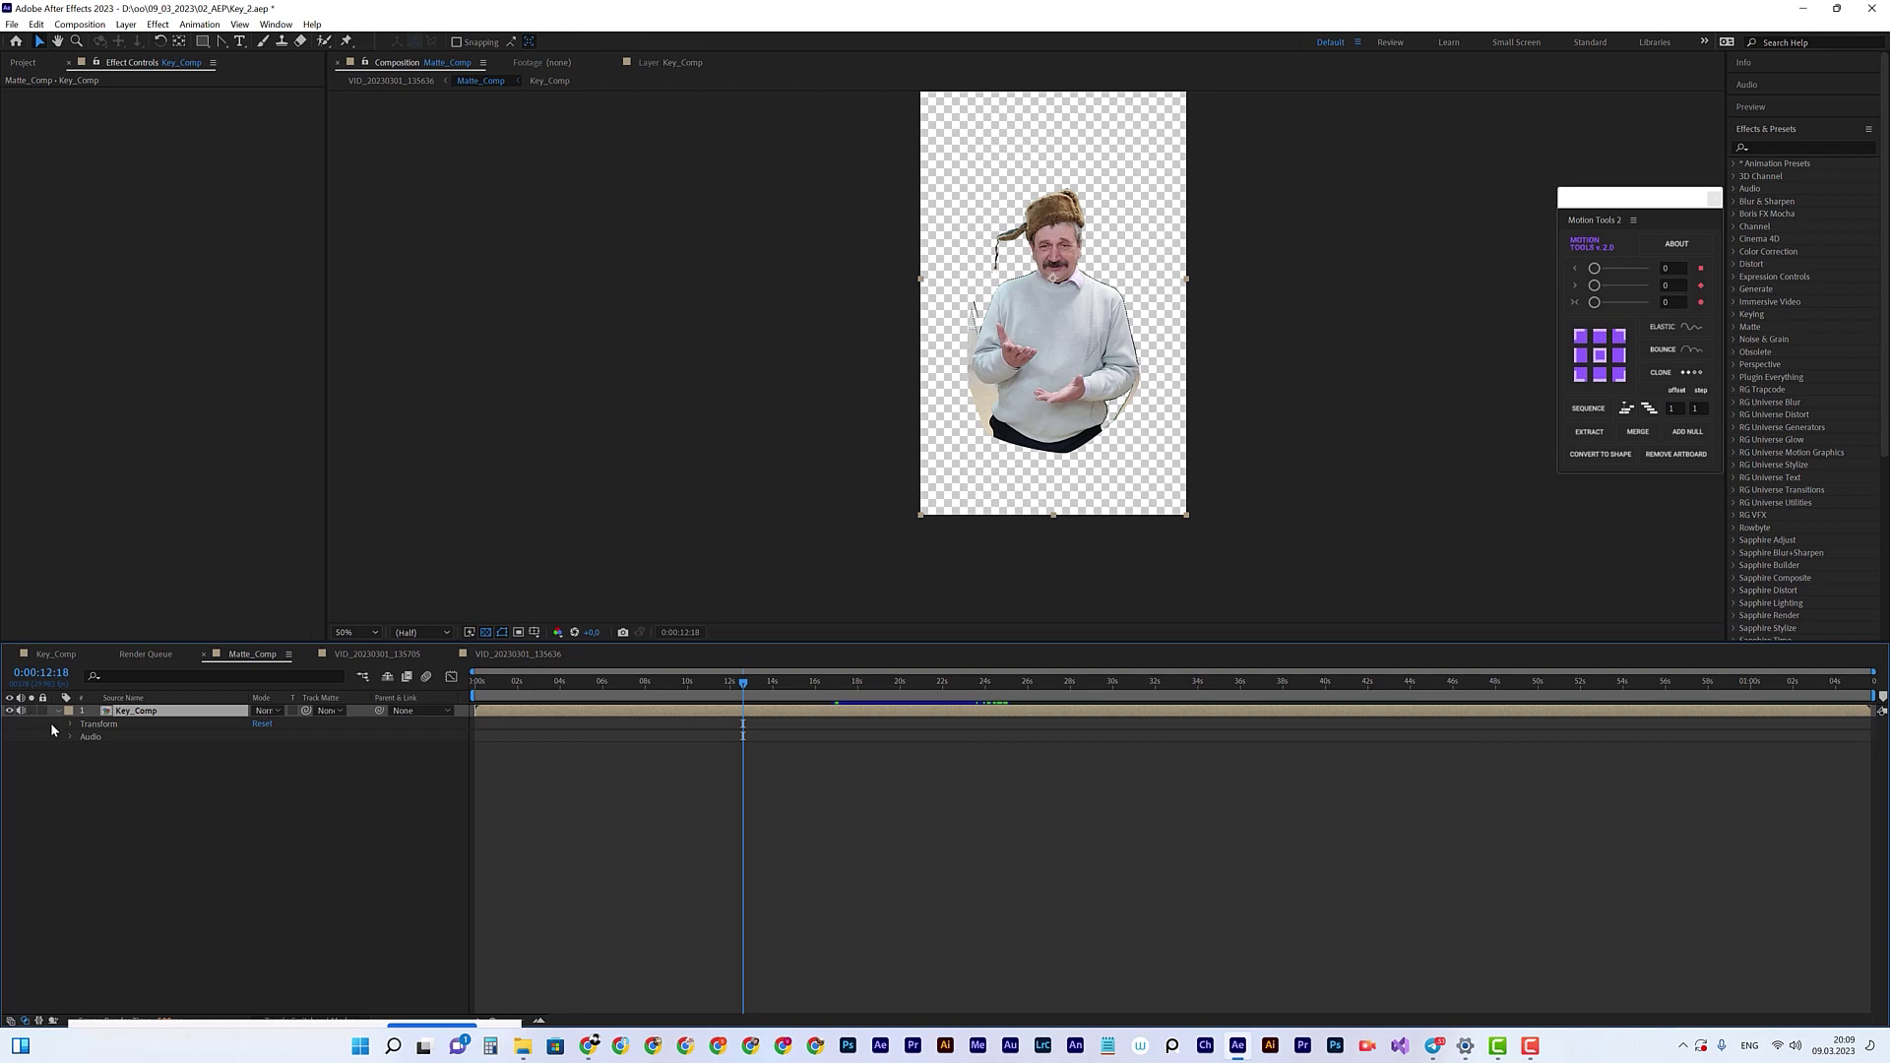
pyautogui.doubleClick(164, 710)
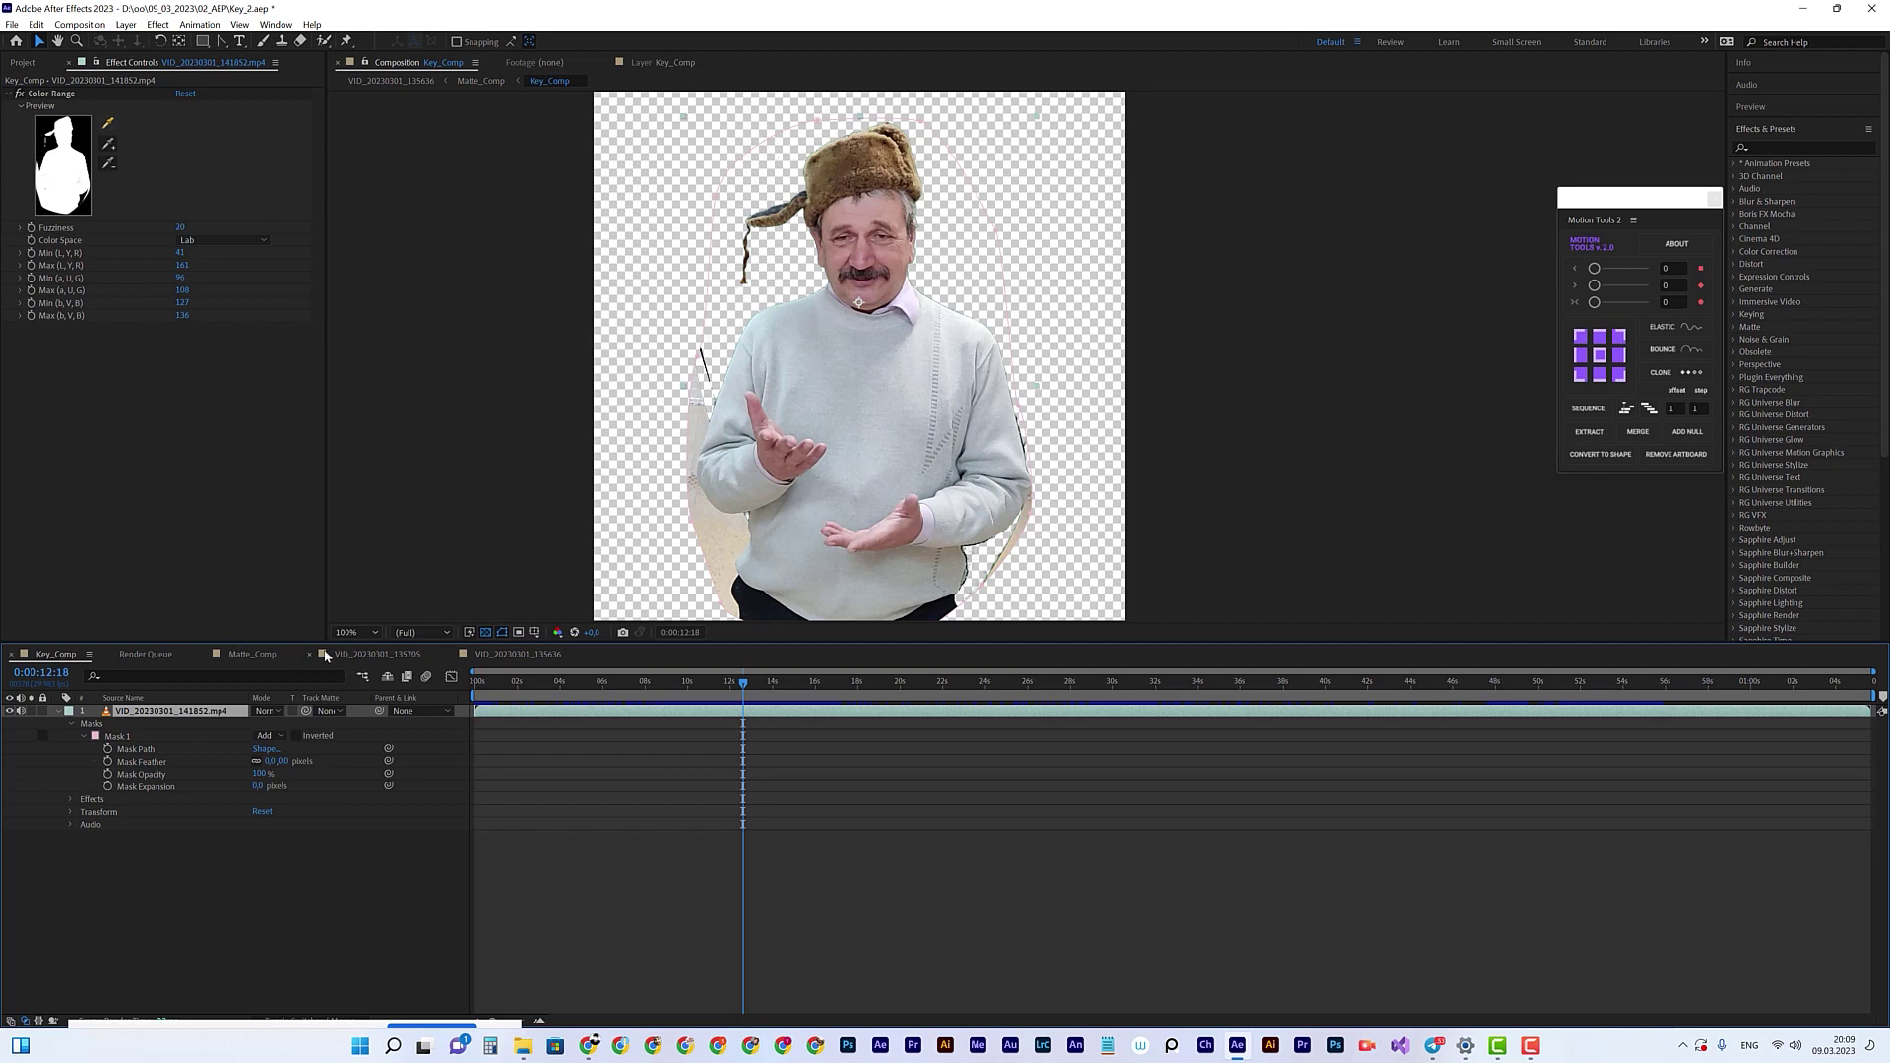
pyautogui.click(252, 654)
pyautogui.press('Tab')
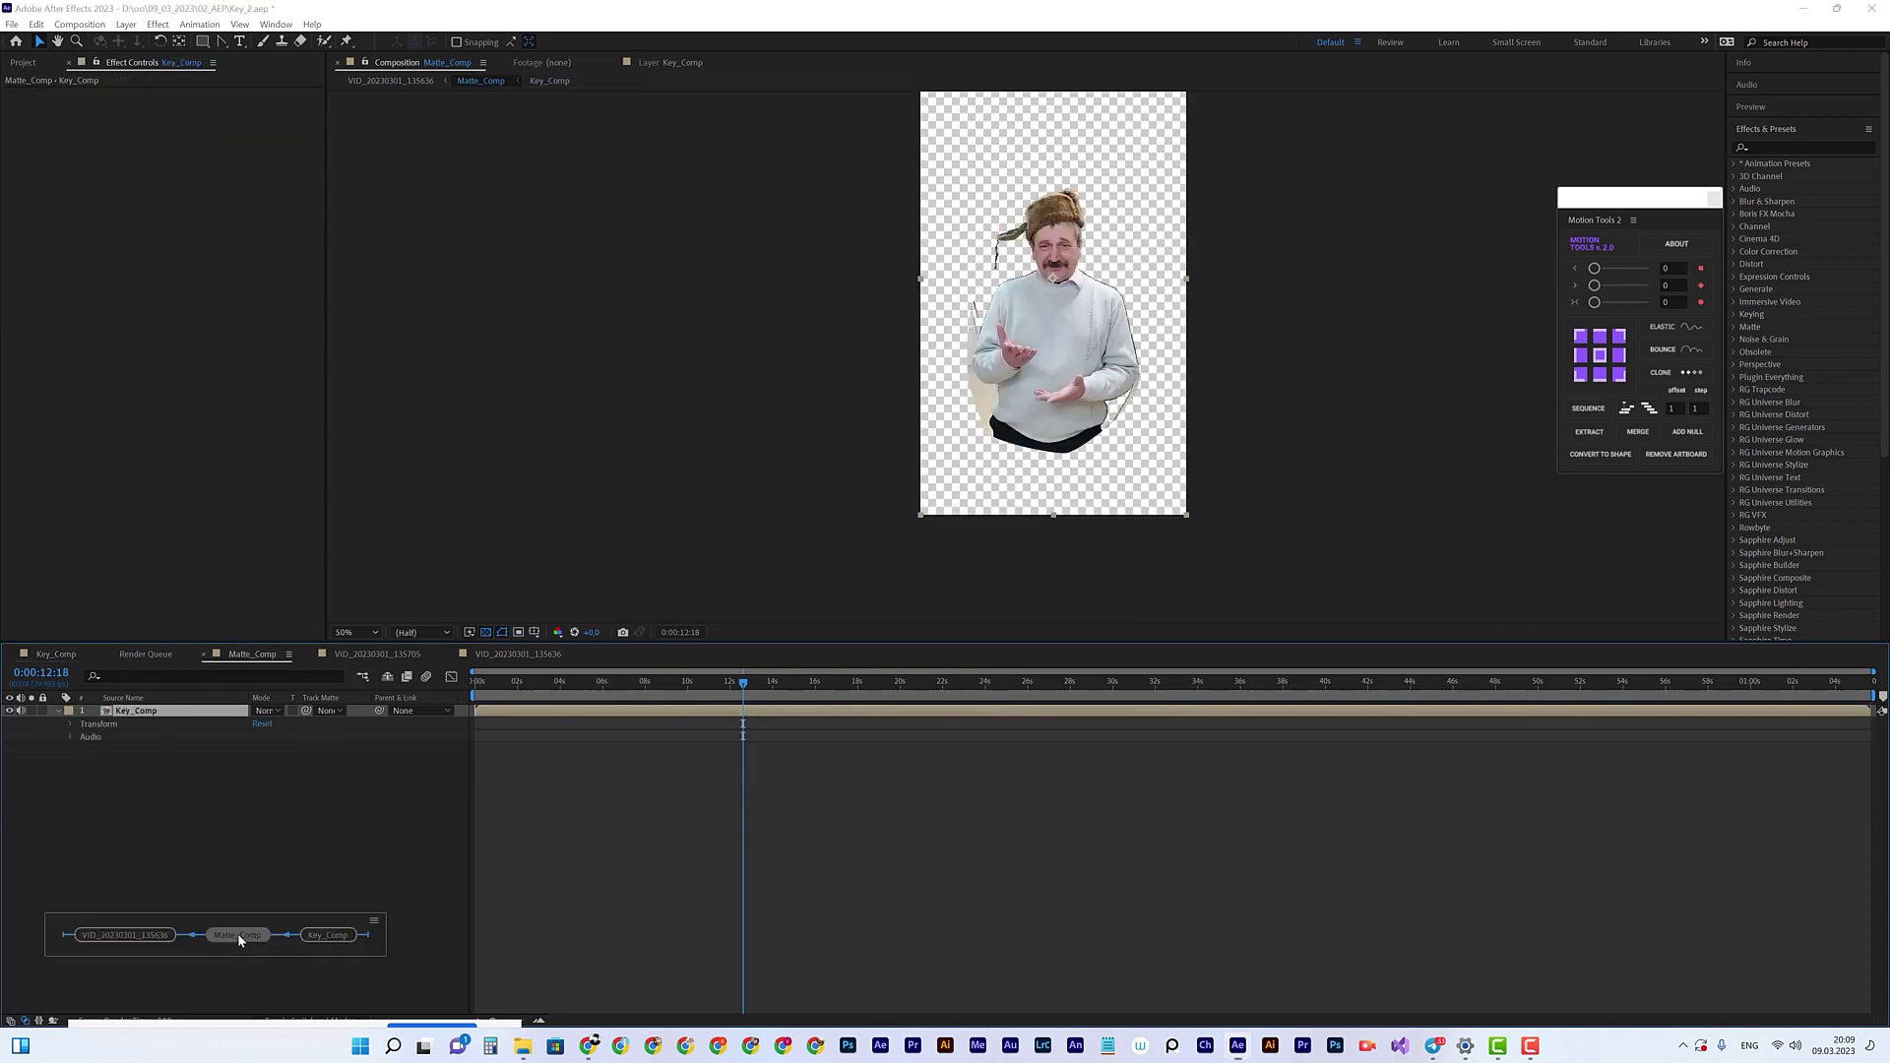
pyautogui.click(329, 931)
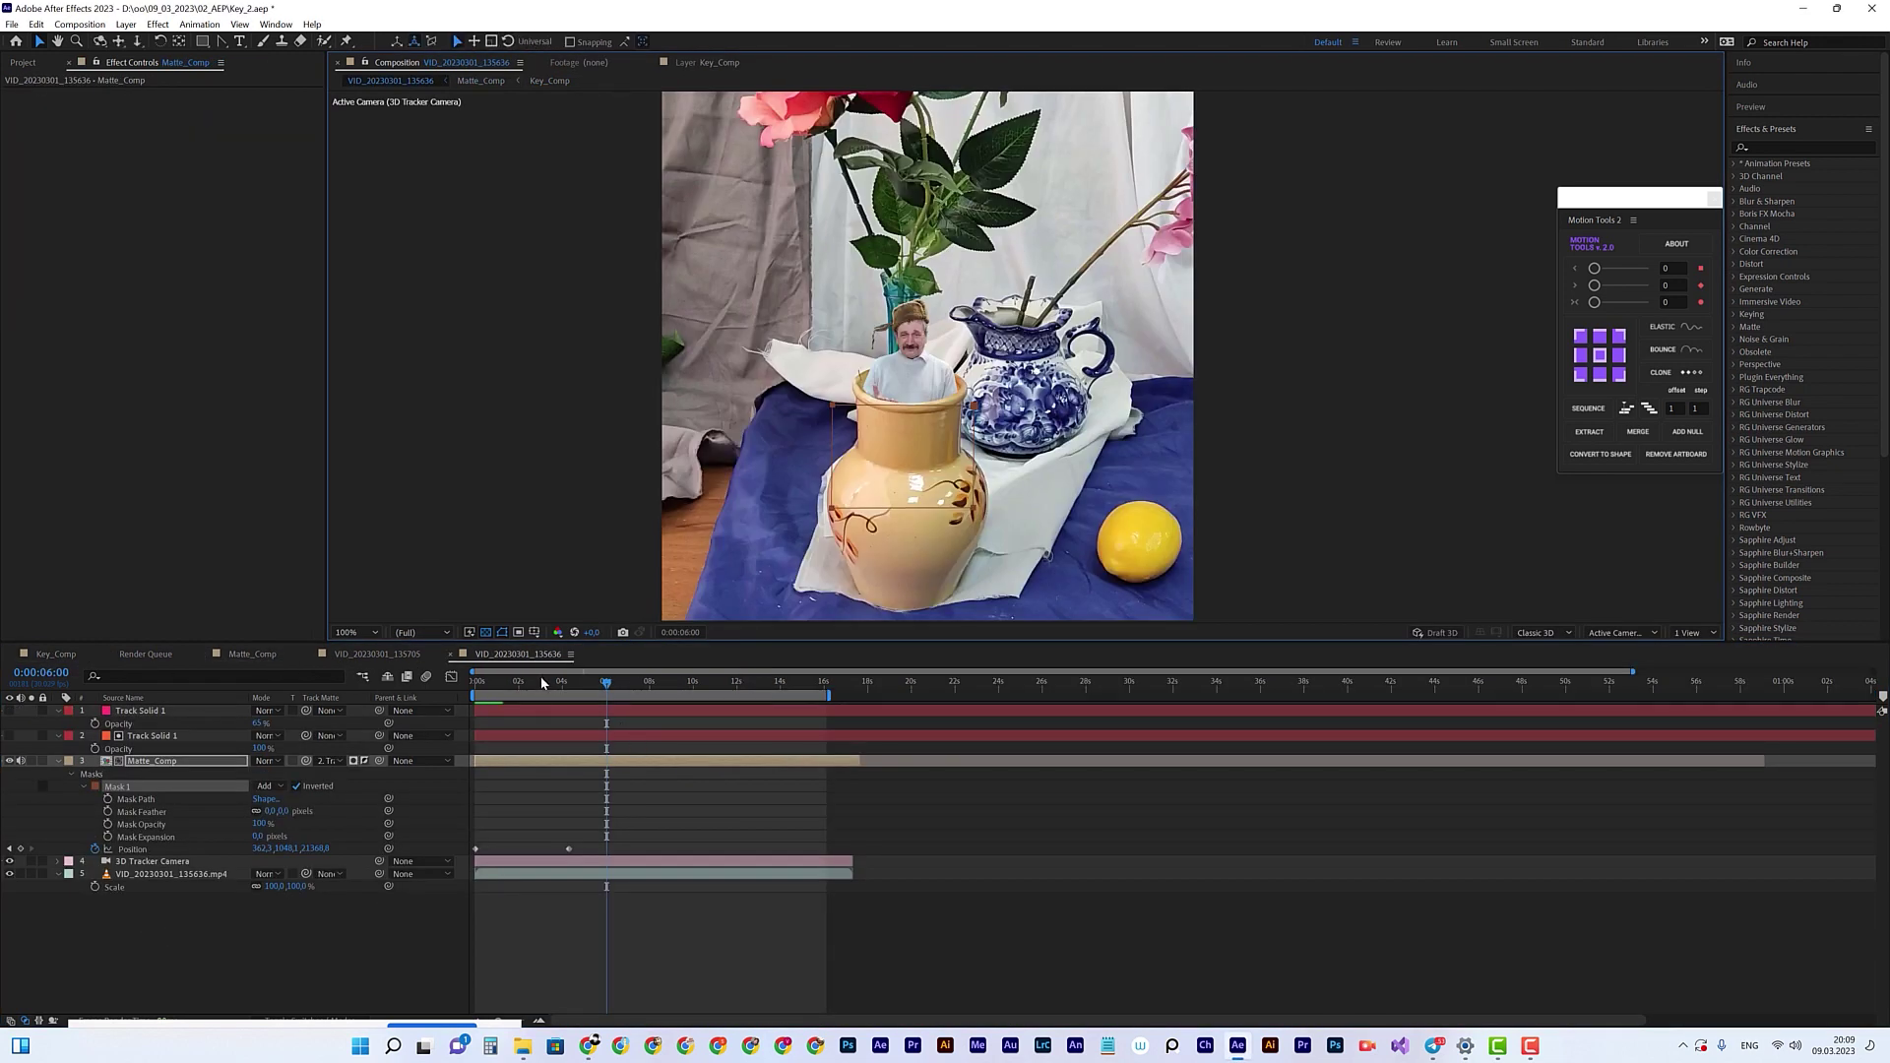
pyautogui.press('space')
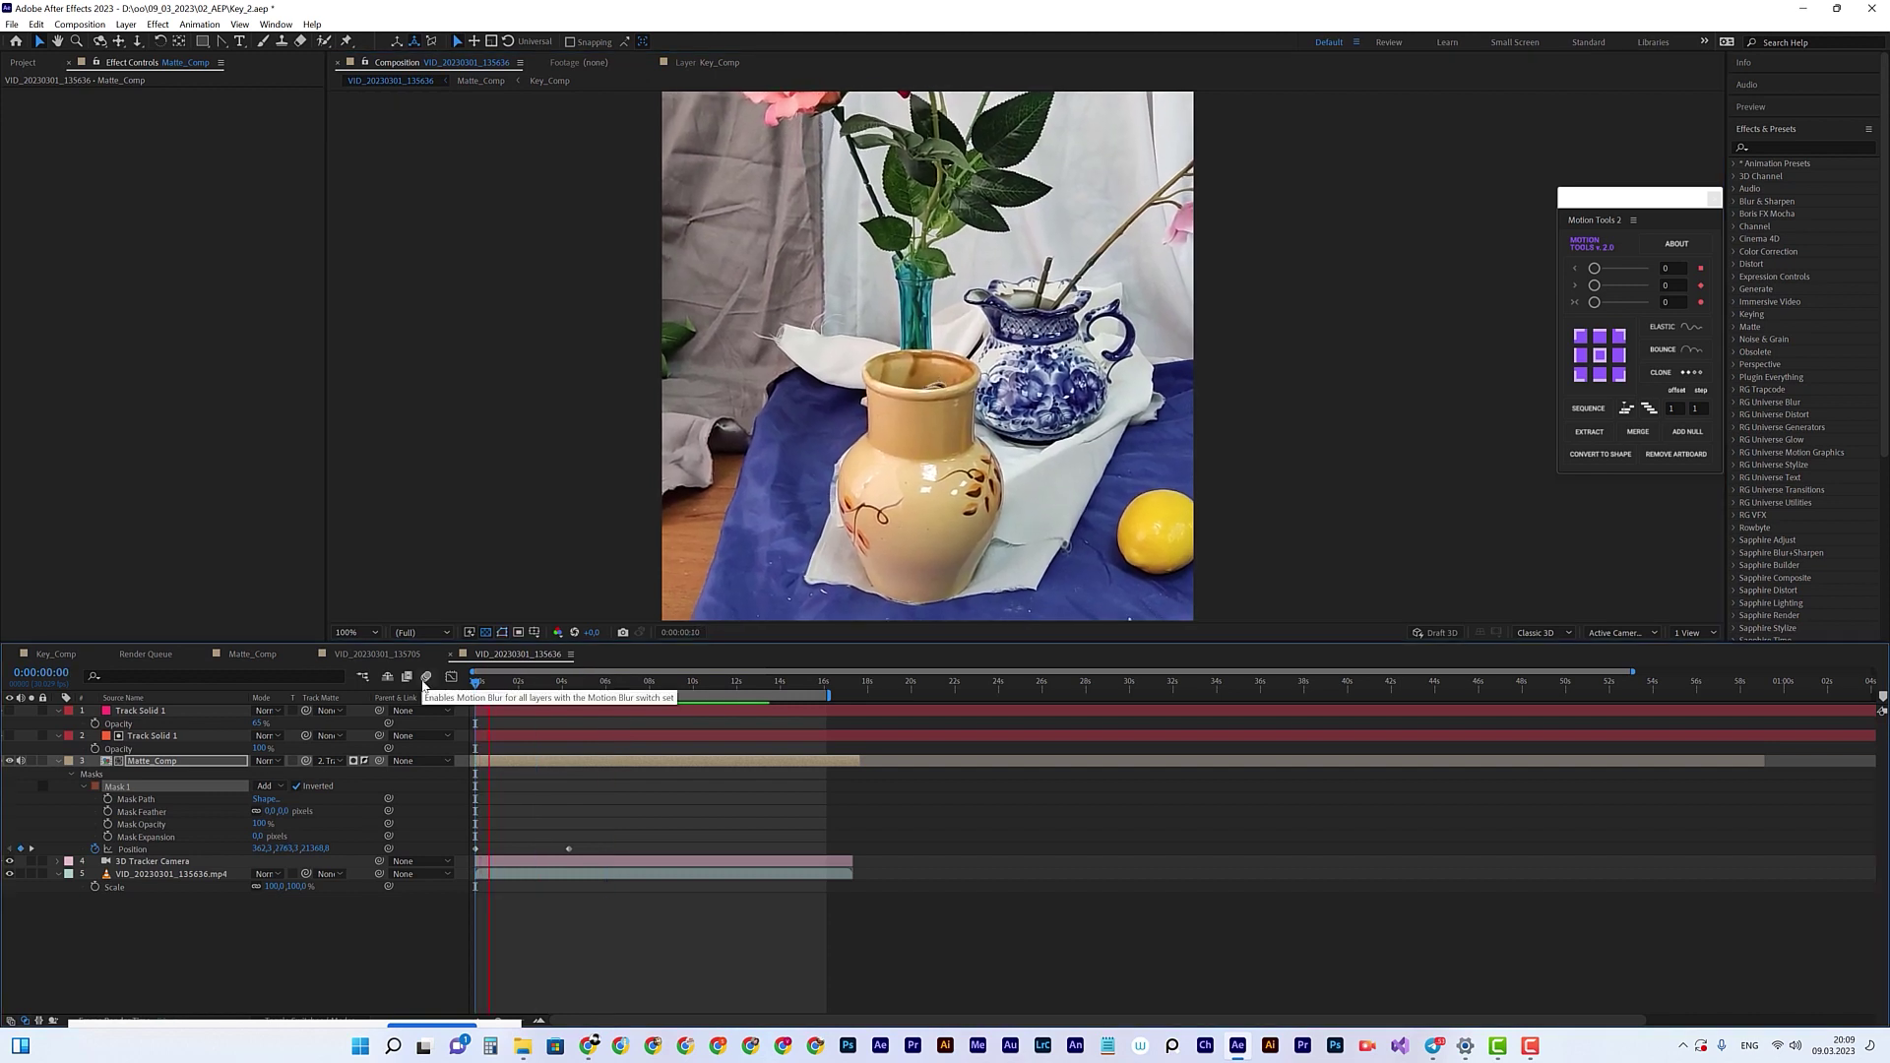
pyautogui.press('space')
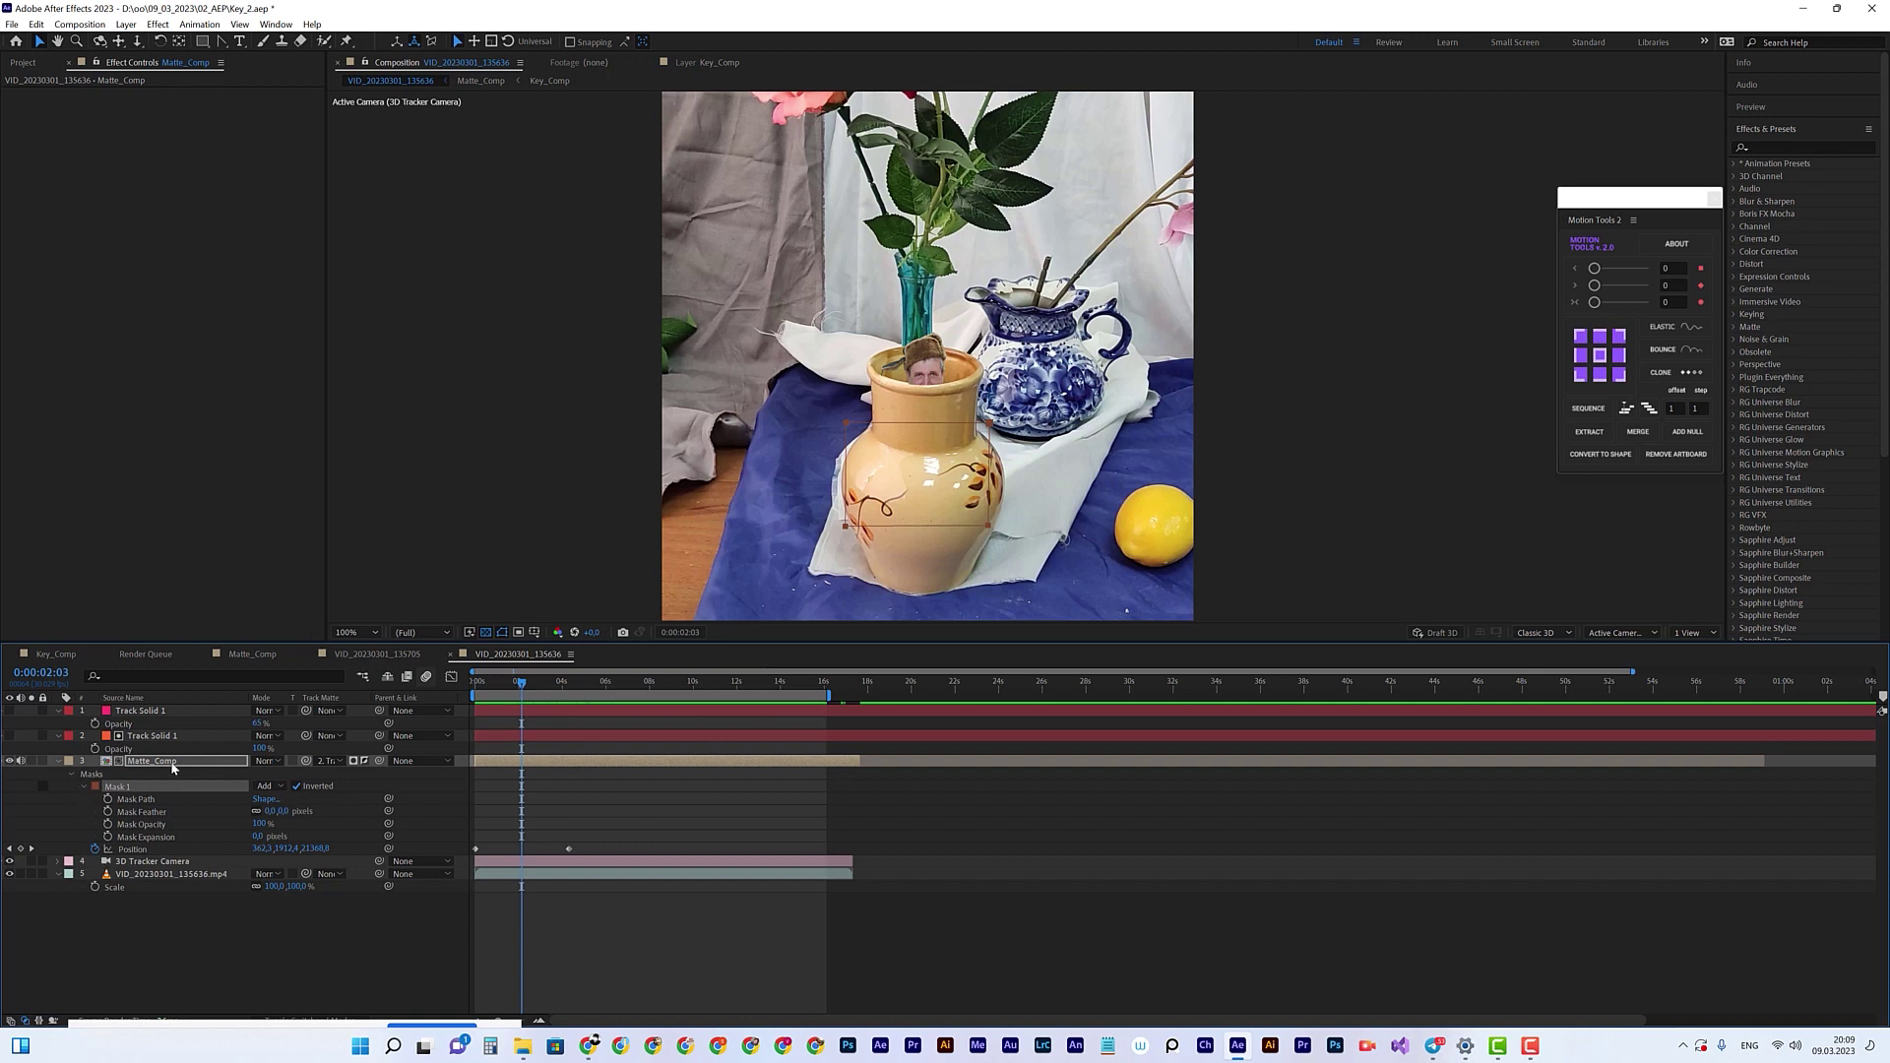
# Step: Reveal Matte_Comp's audio waveform and set an Audio Levels keyframe of +0.00 dB at 0:00:03:11
pyautogui.click(58, 762)
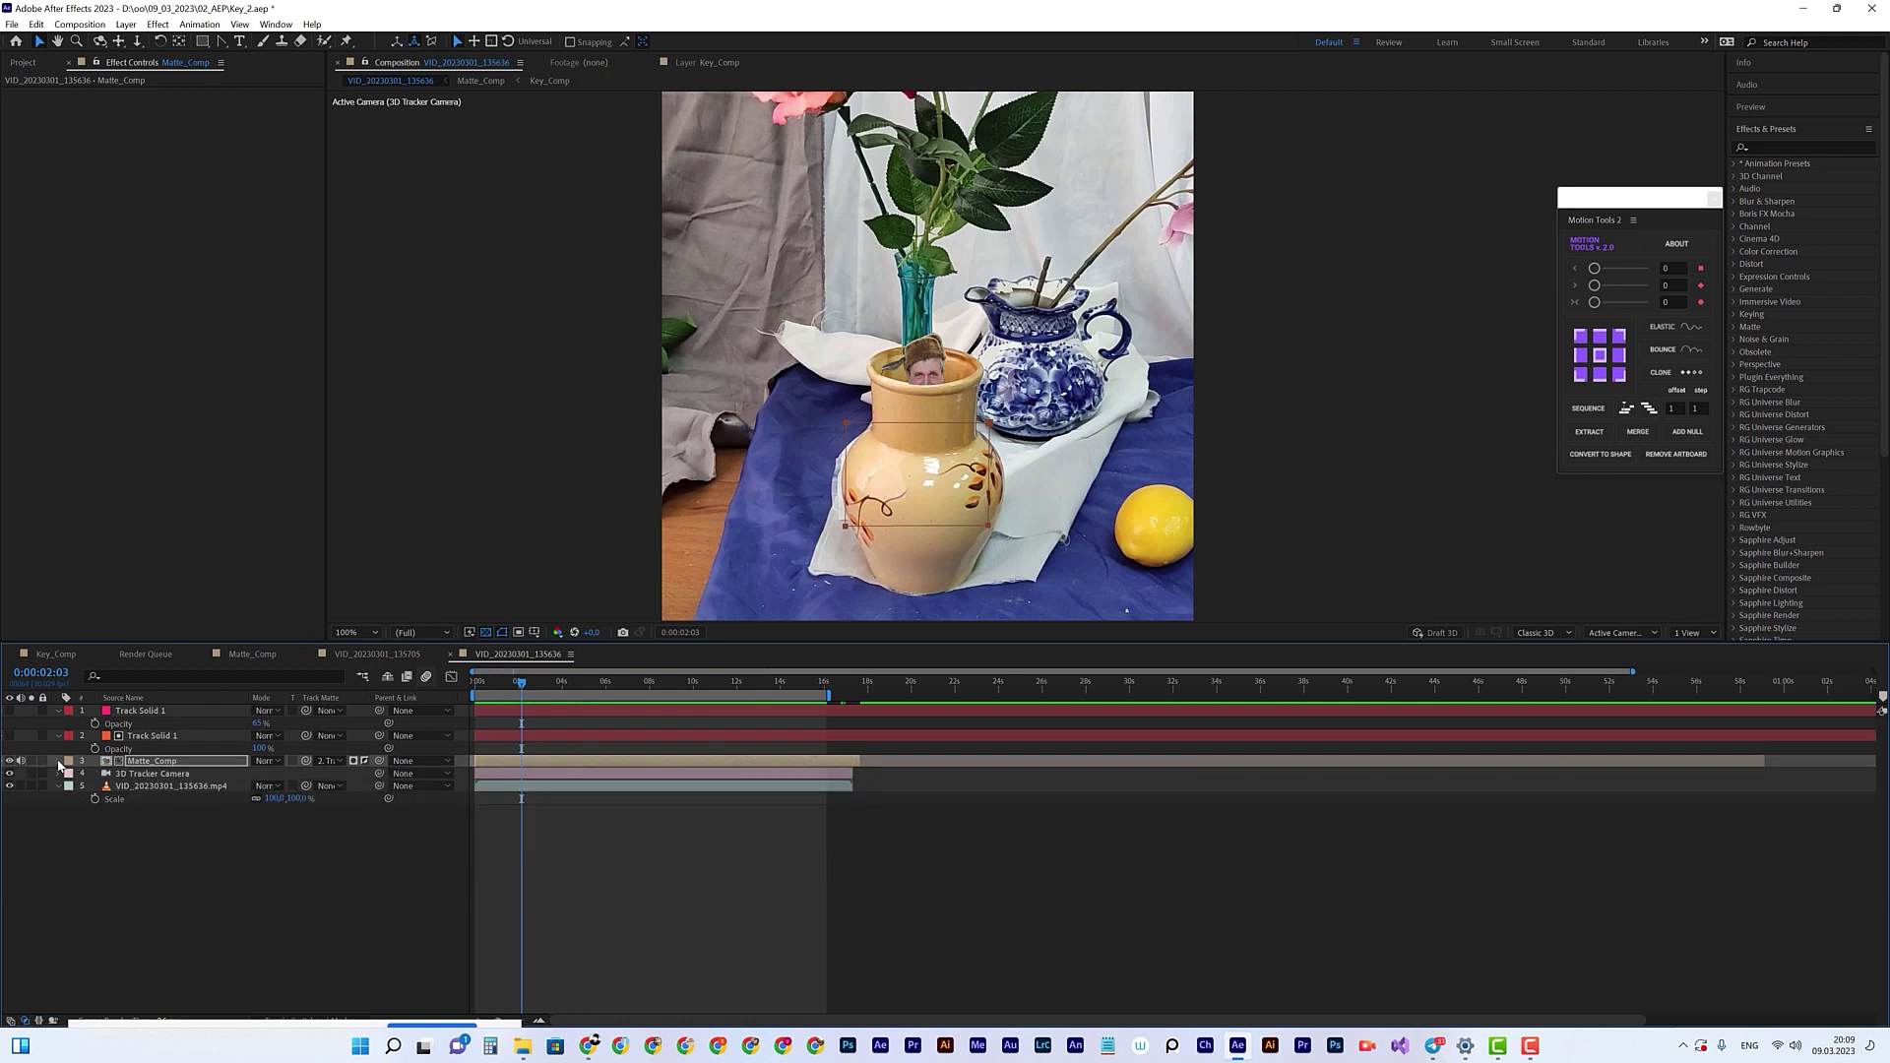
pyautogui.click(58, 762)
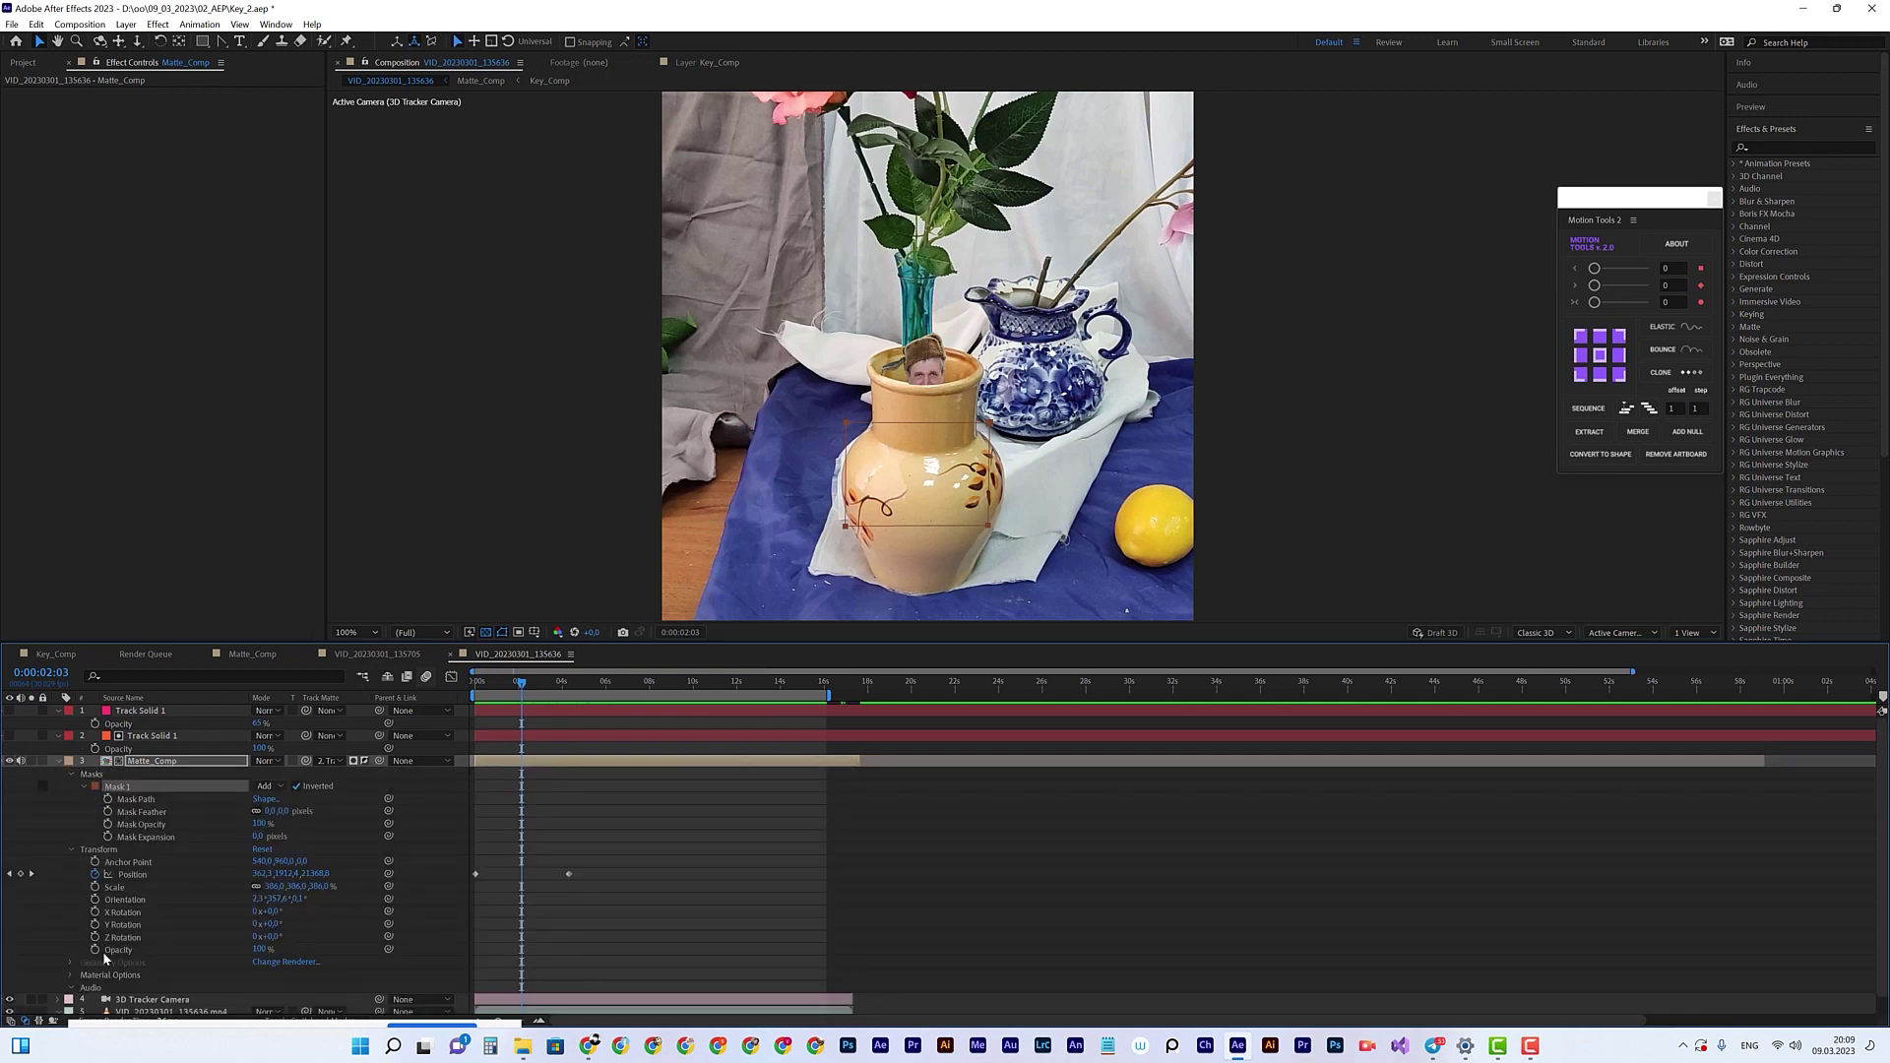
pyautogui.click(71, 987)
pyautogui.click(84, 971)
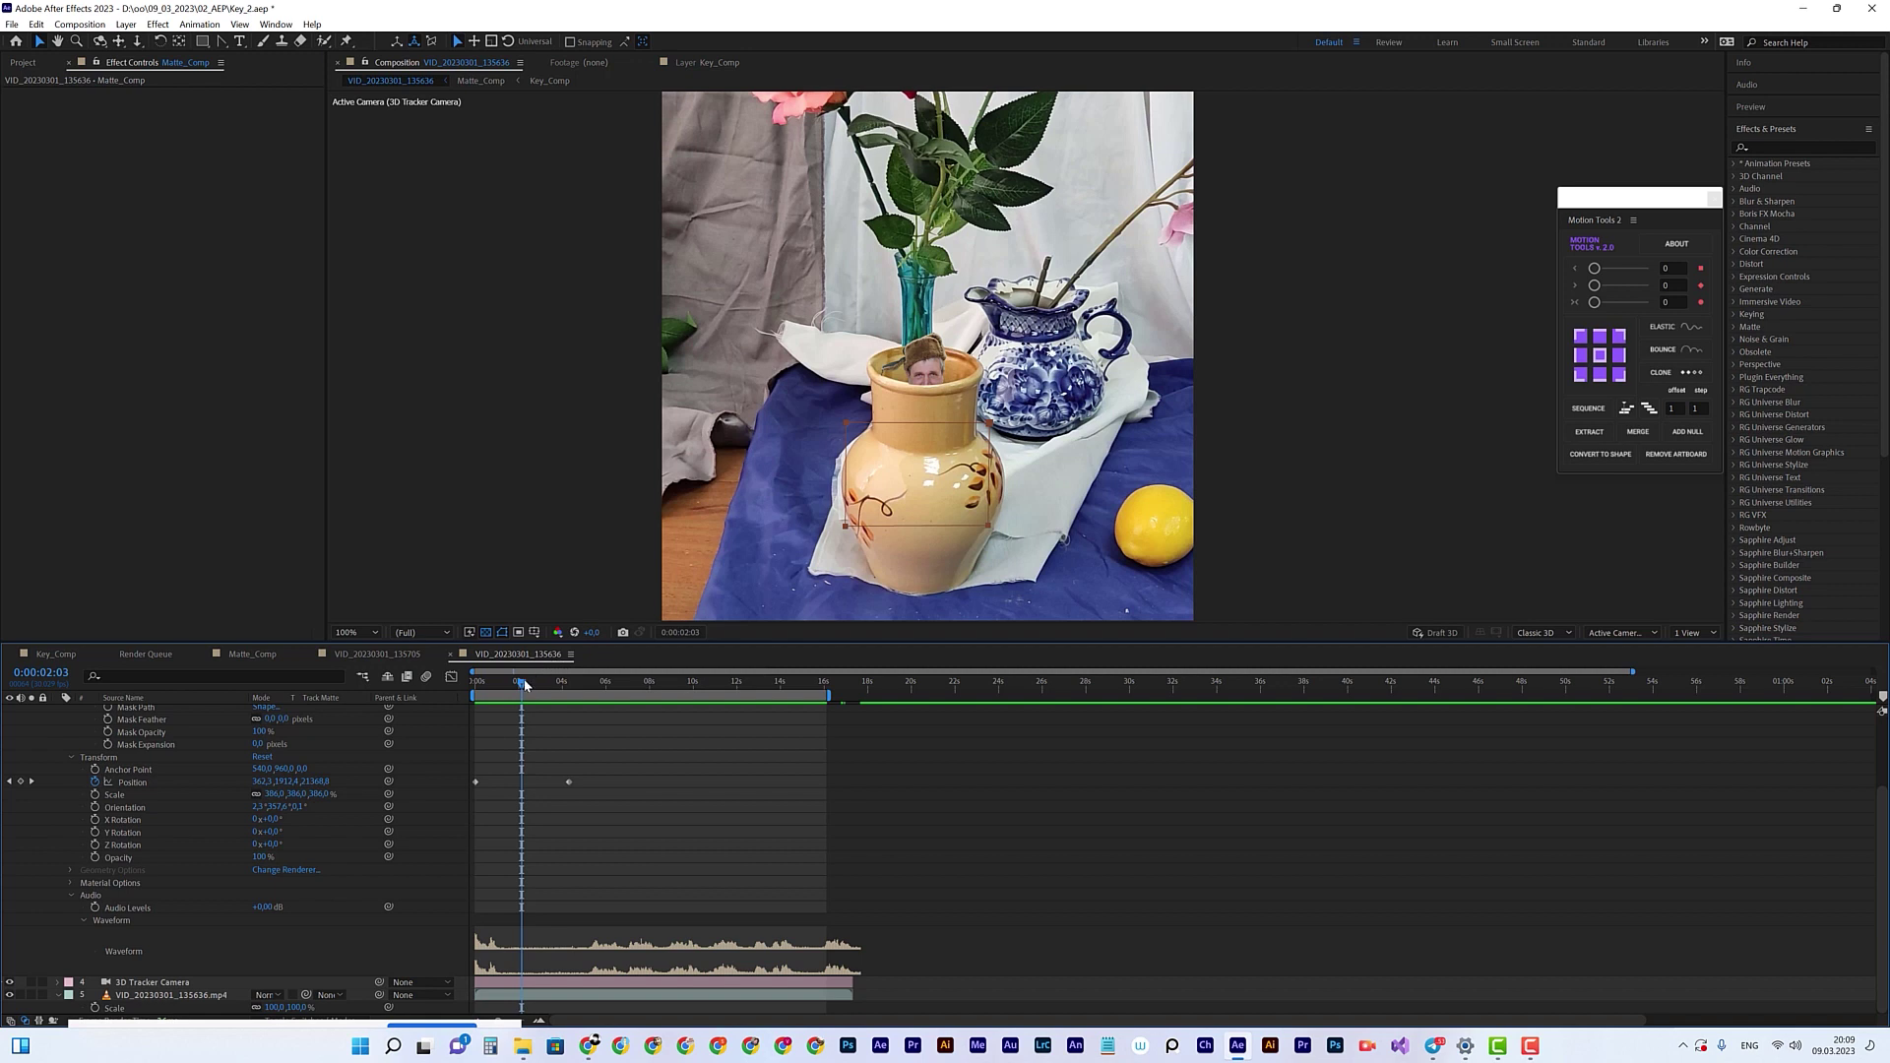
pyautogui.moveTo(525, 684); pyautogui.dragTo(549, 683)
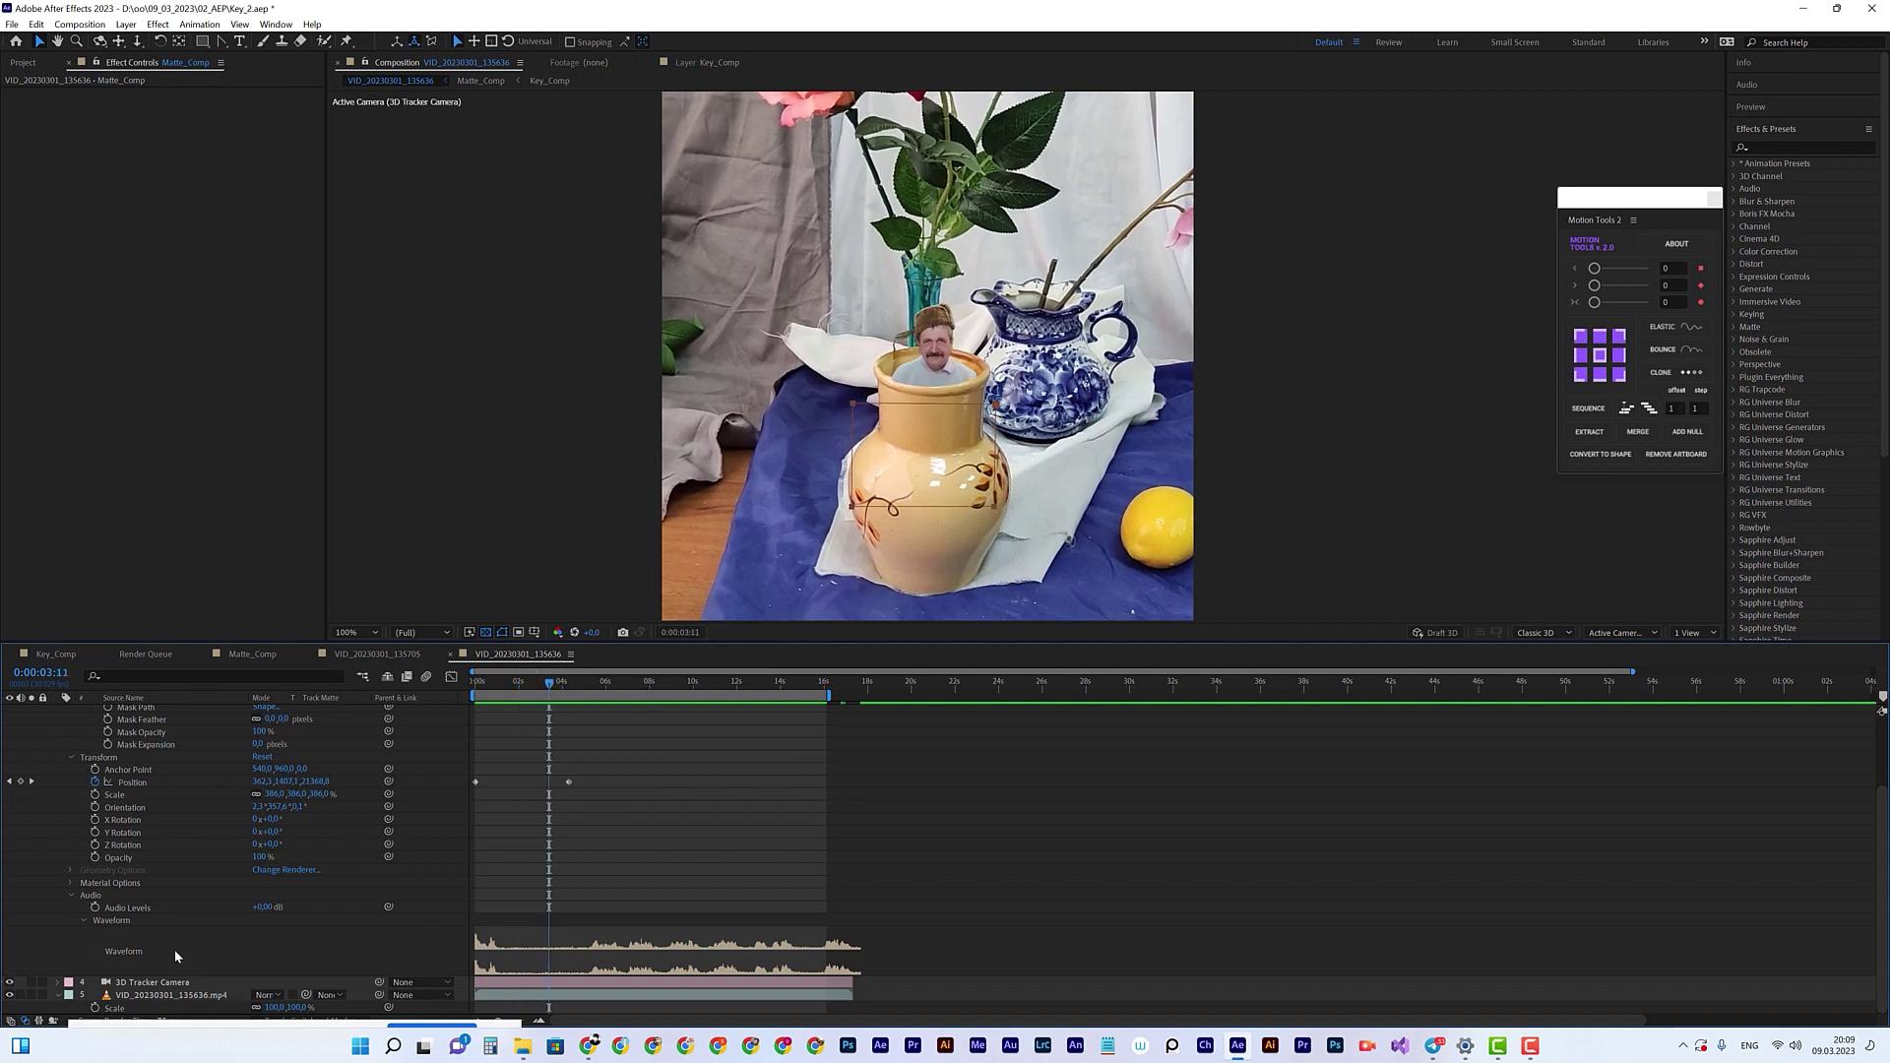
pyautogui.click(94, 908)
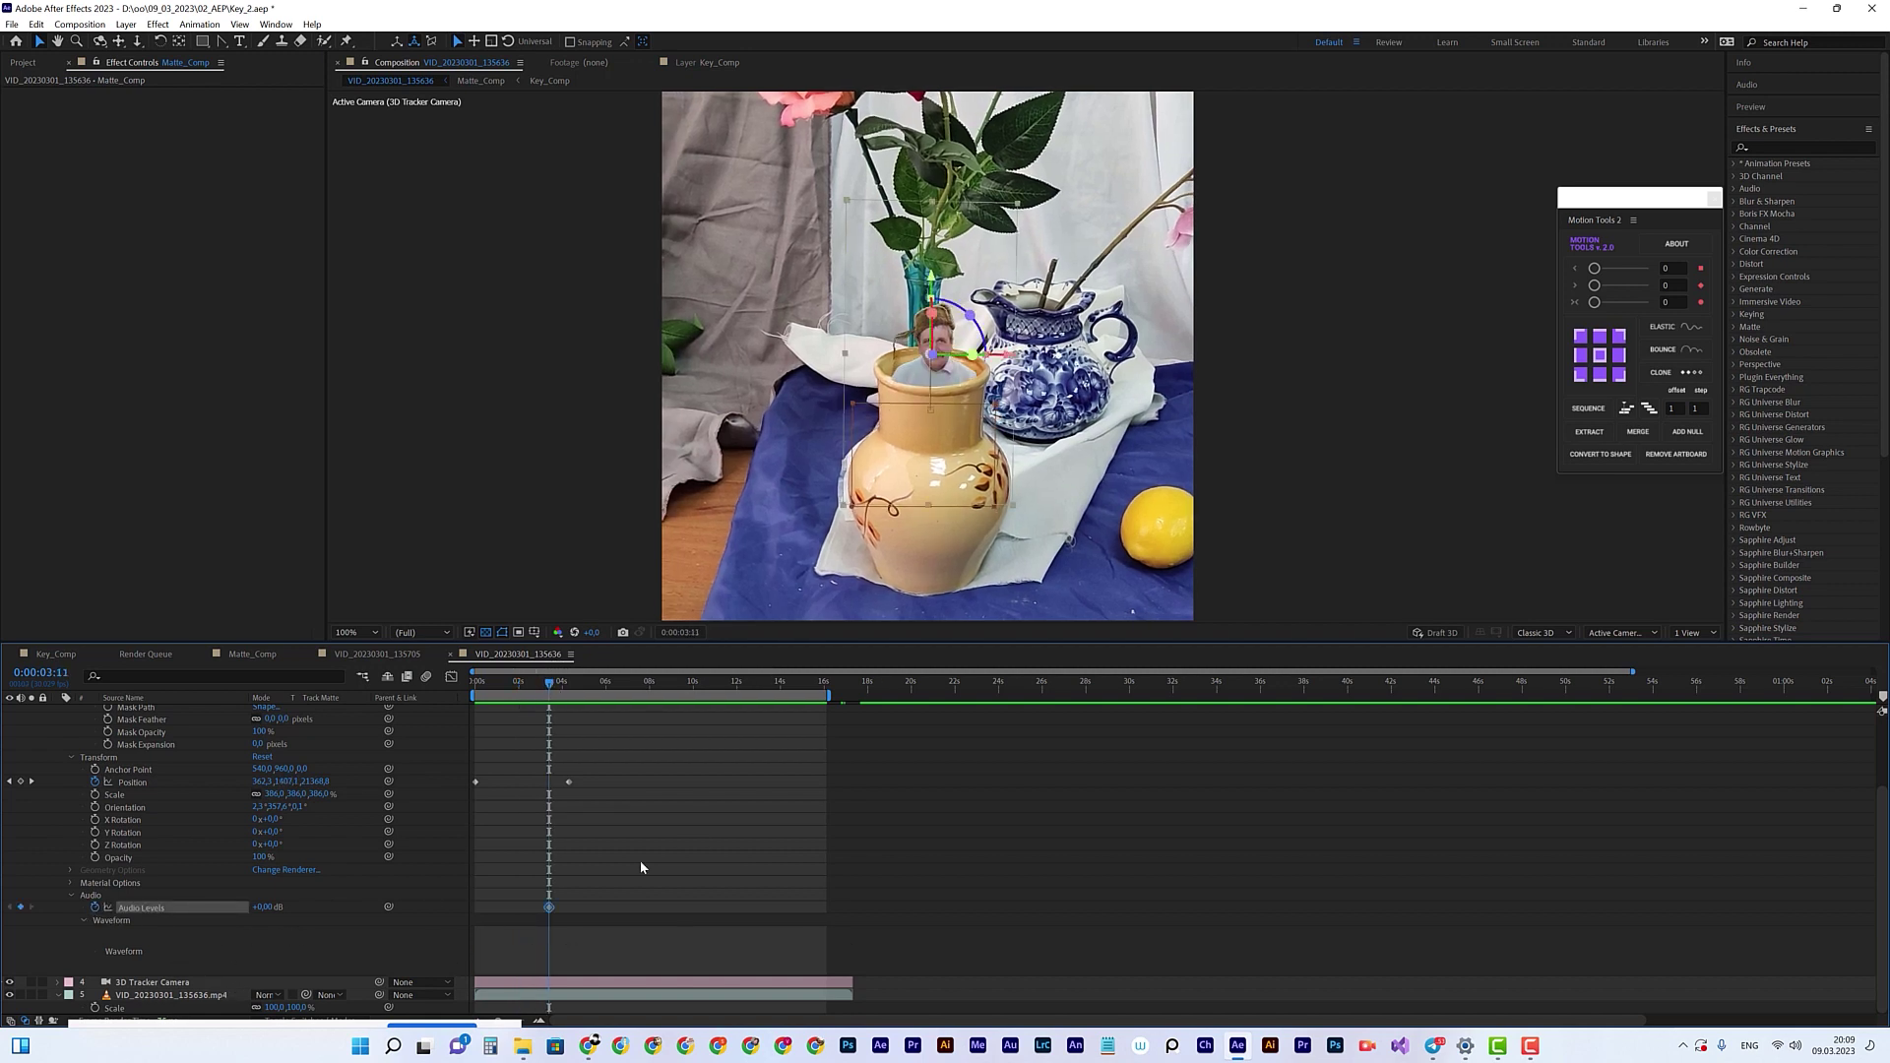
# Step: Add an Audio Levels keyframe of -192 dB at 0:00:02:14 to silence the beginning of Matte_Comp
pyautogui.press('pageup')
pyautogui.press('pageup')
pyautogui.press('pageup')
pyautogui.press('pageup')
pyautogui.press('pageup')
pyautogui.press('pageup')
pyautogui.press('pageup')
pyautogui.press('pageup')
pyautogui.press('pageup')
pyautogui.press('pageup')
pyautogui.press('pageup')
pyautogui.press('pageup')
pyautogui.press('pageup')
pyautogui.press('pageup')
pyautogui.press('pageup')
pyautogui.press('pageup')
pyautogui.press('pageup')
pyautogui.press('pageup')
pyautogui.press('pageup')
pyautogui.press('pageup')
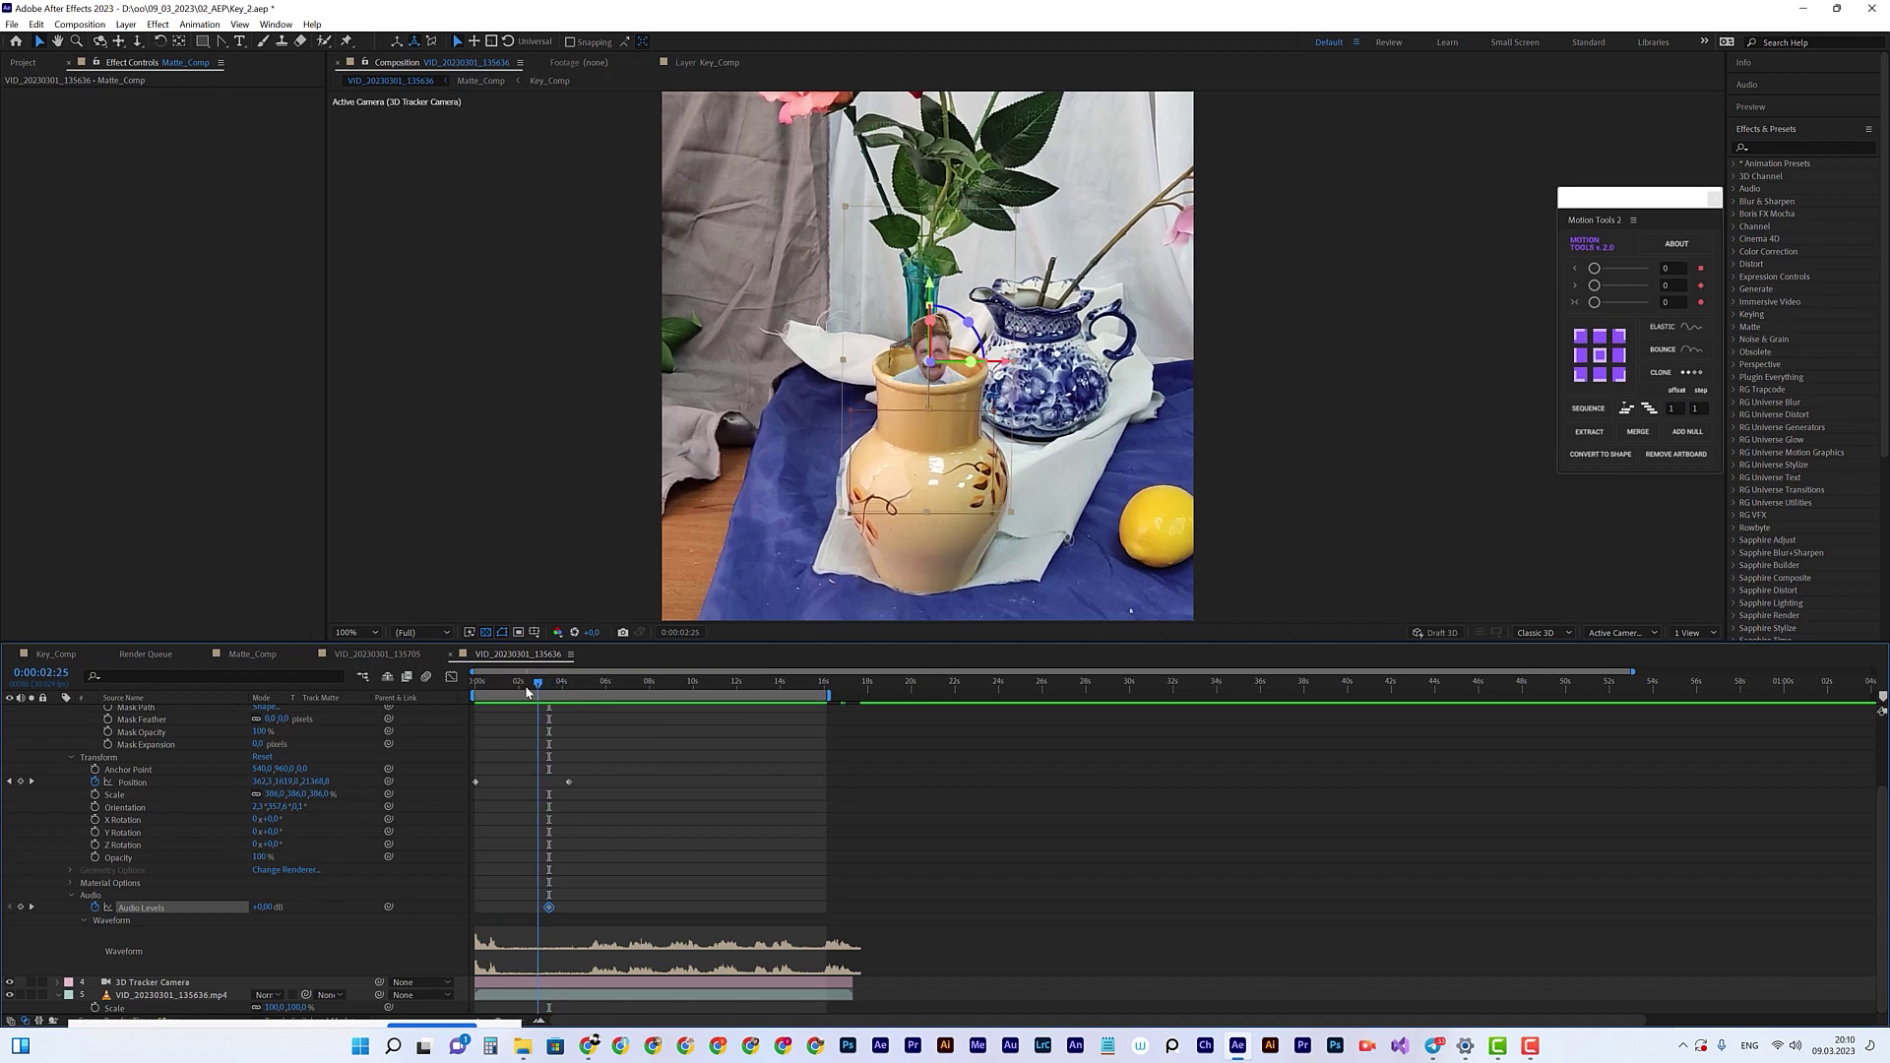
pyautogui.click(266, 907)
pyautogui.write('-192')
pyautogui.press('Return')
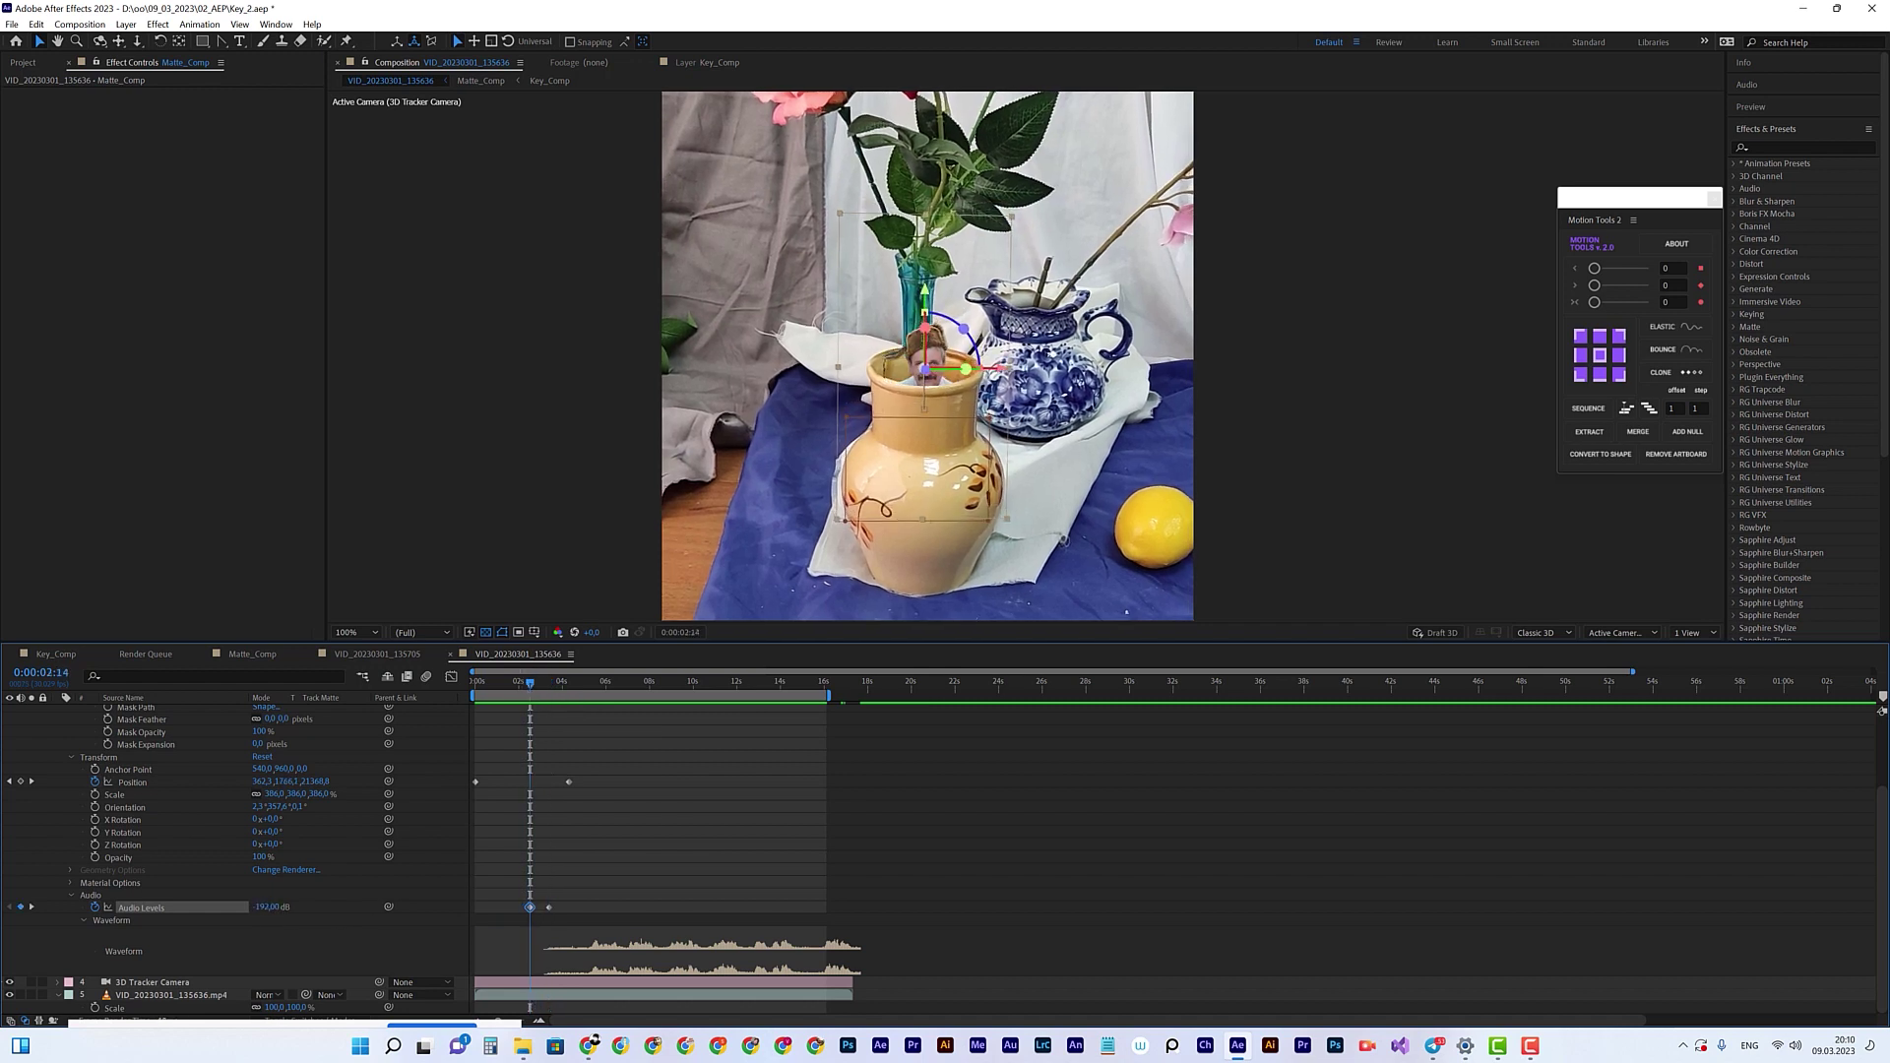
# Step: Preview the composite with the audio fade-in, first from 0:00:02:14 and again from the first frame
pyautogui.press('space')
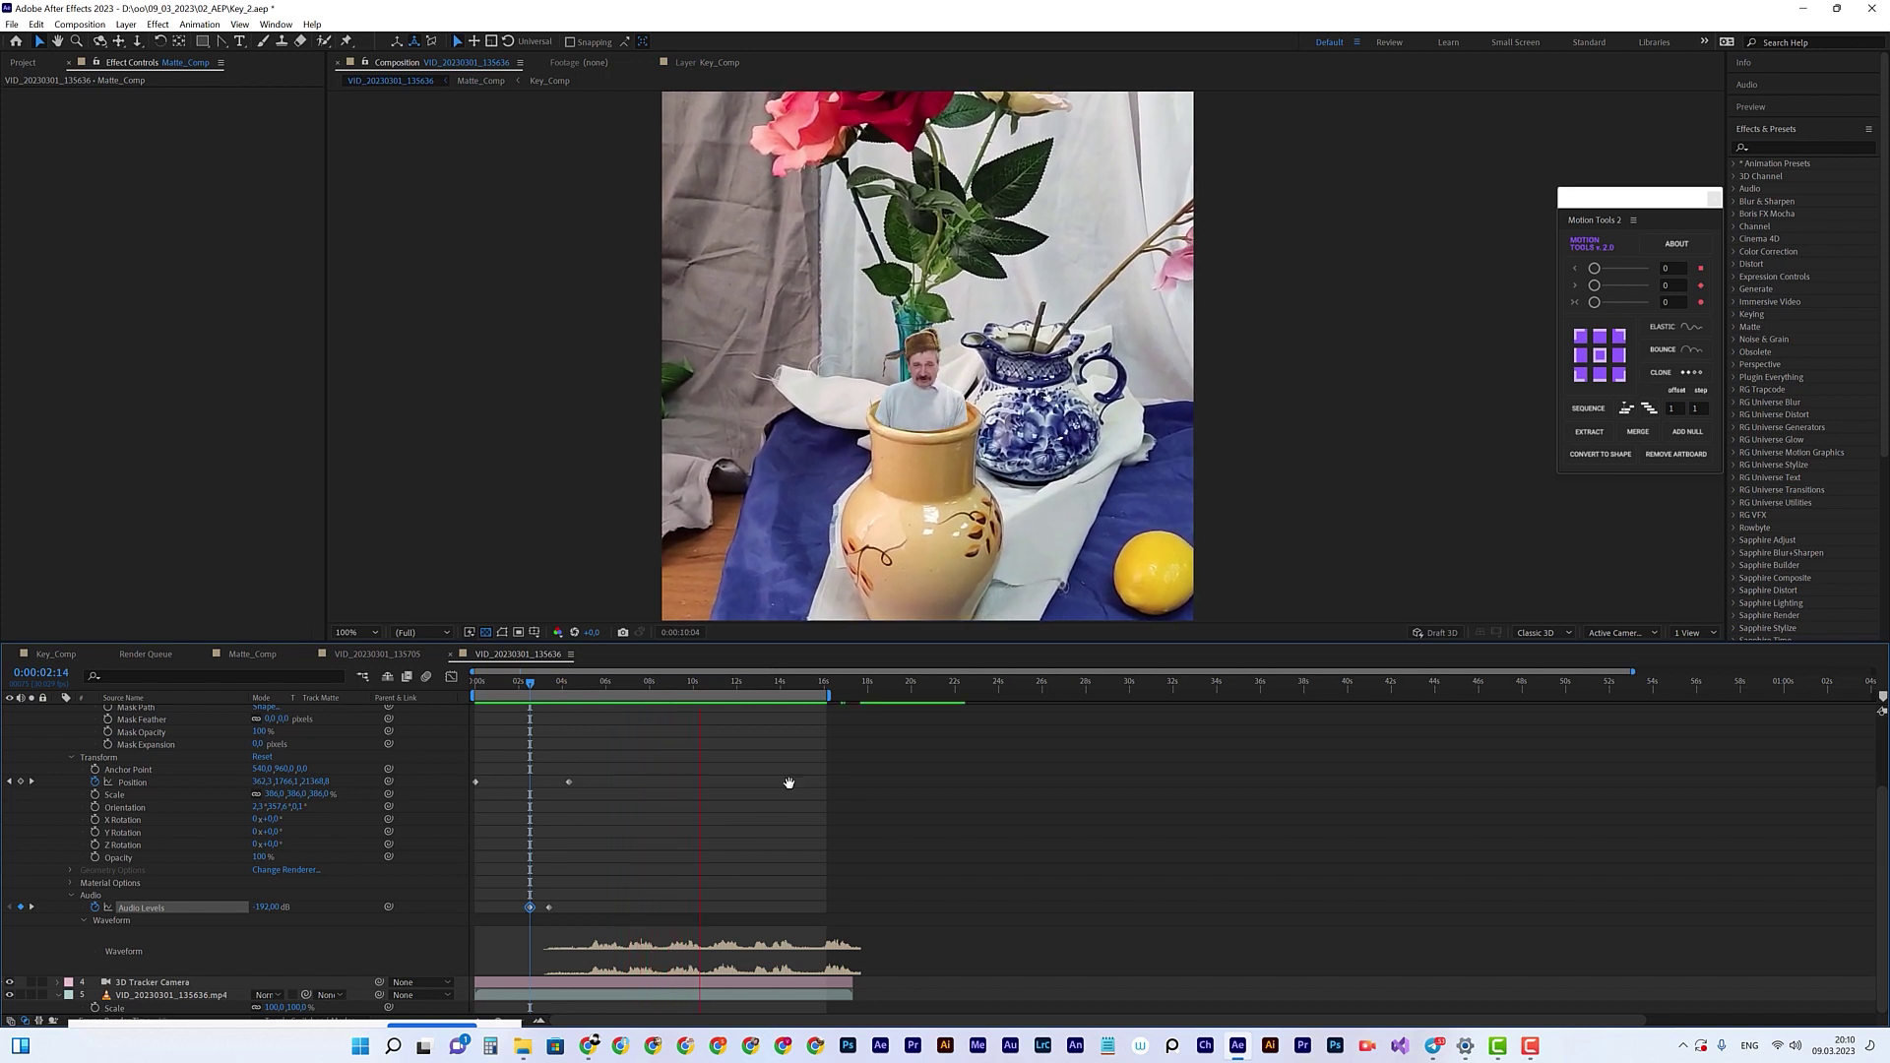
pyautogui.press('space')
pyautogui.click(641, 683)
pyautogui.press('Home')
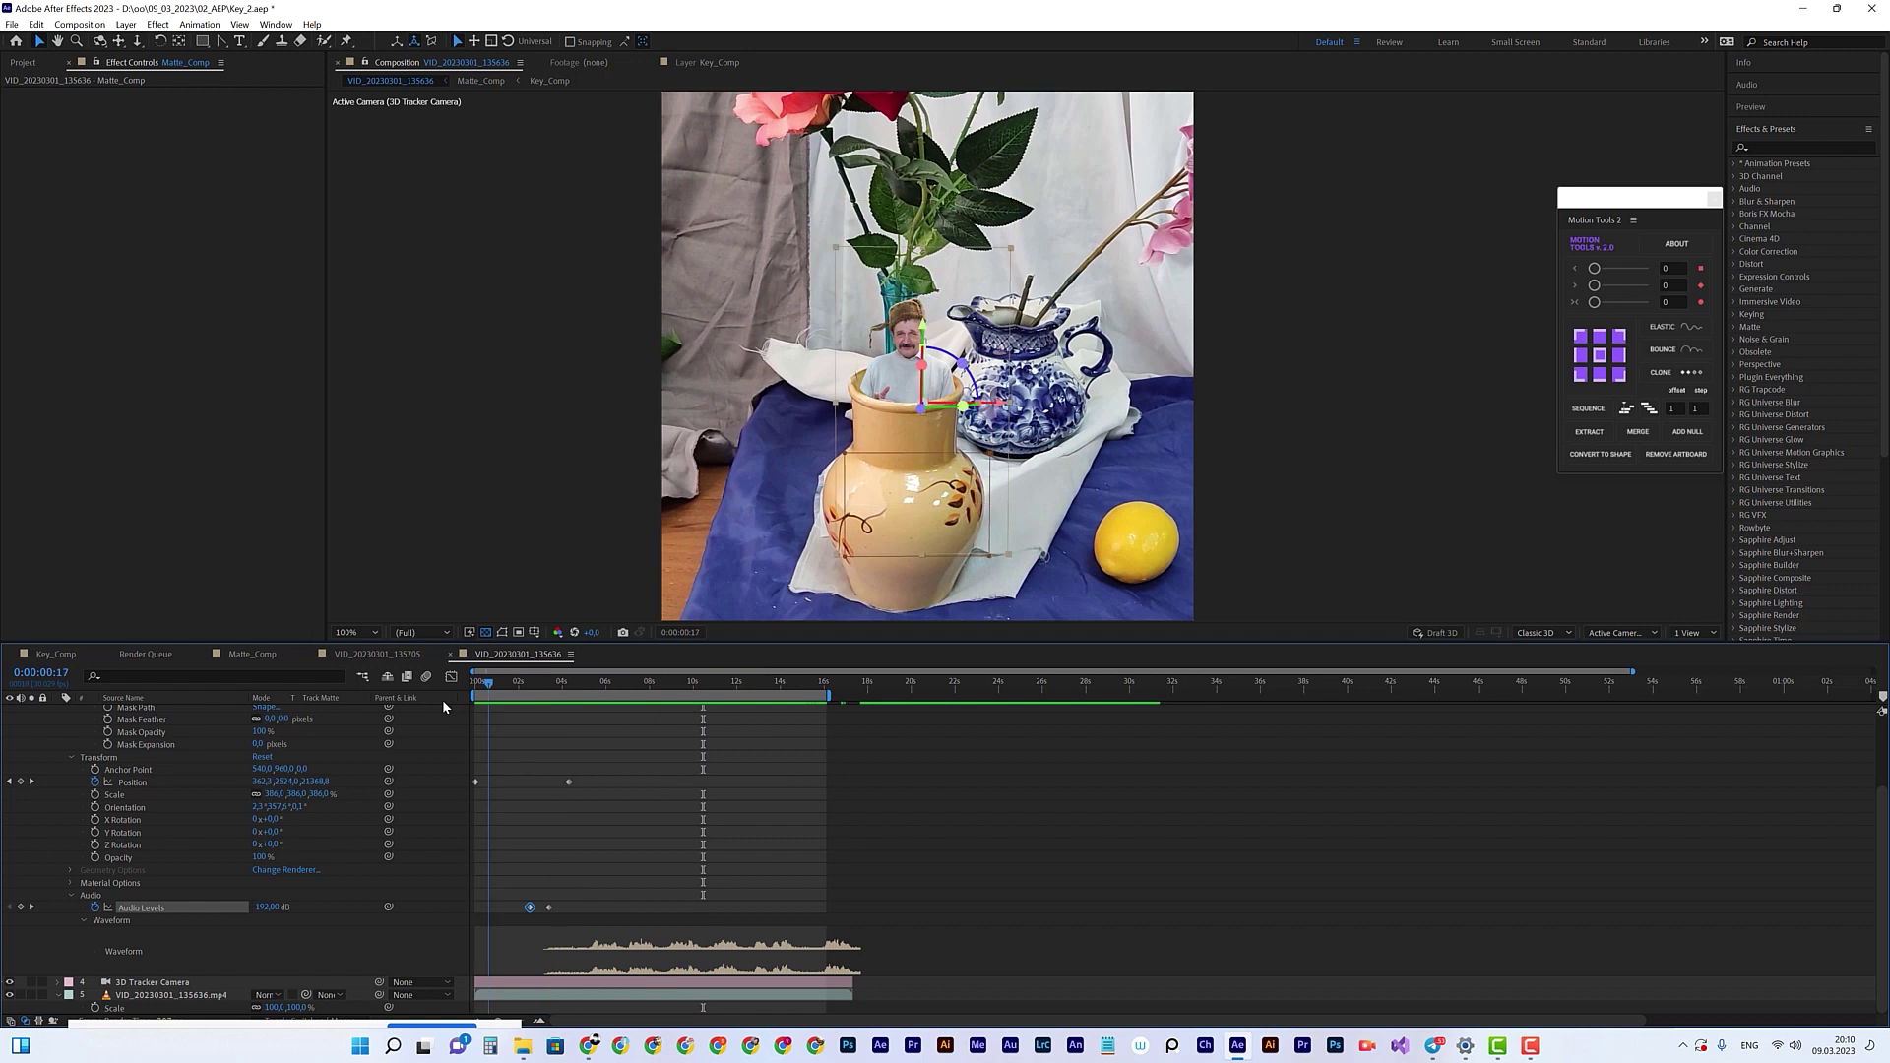
pyautogui.press('space')
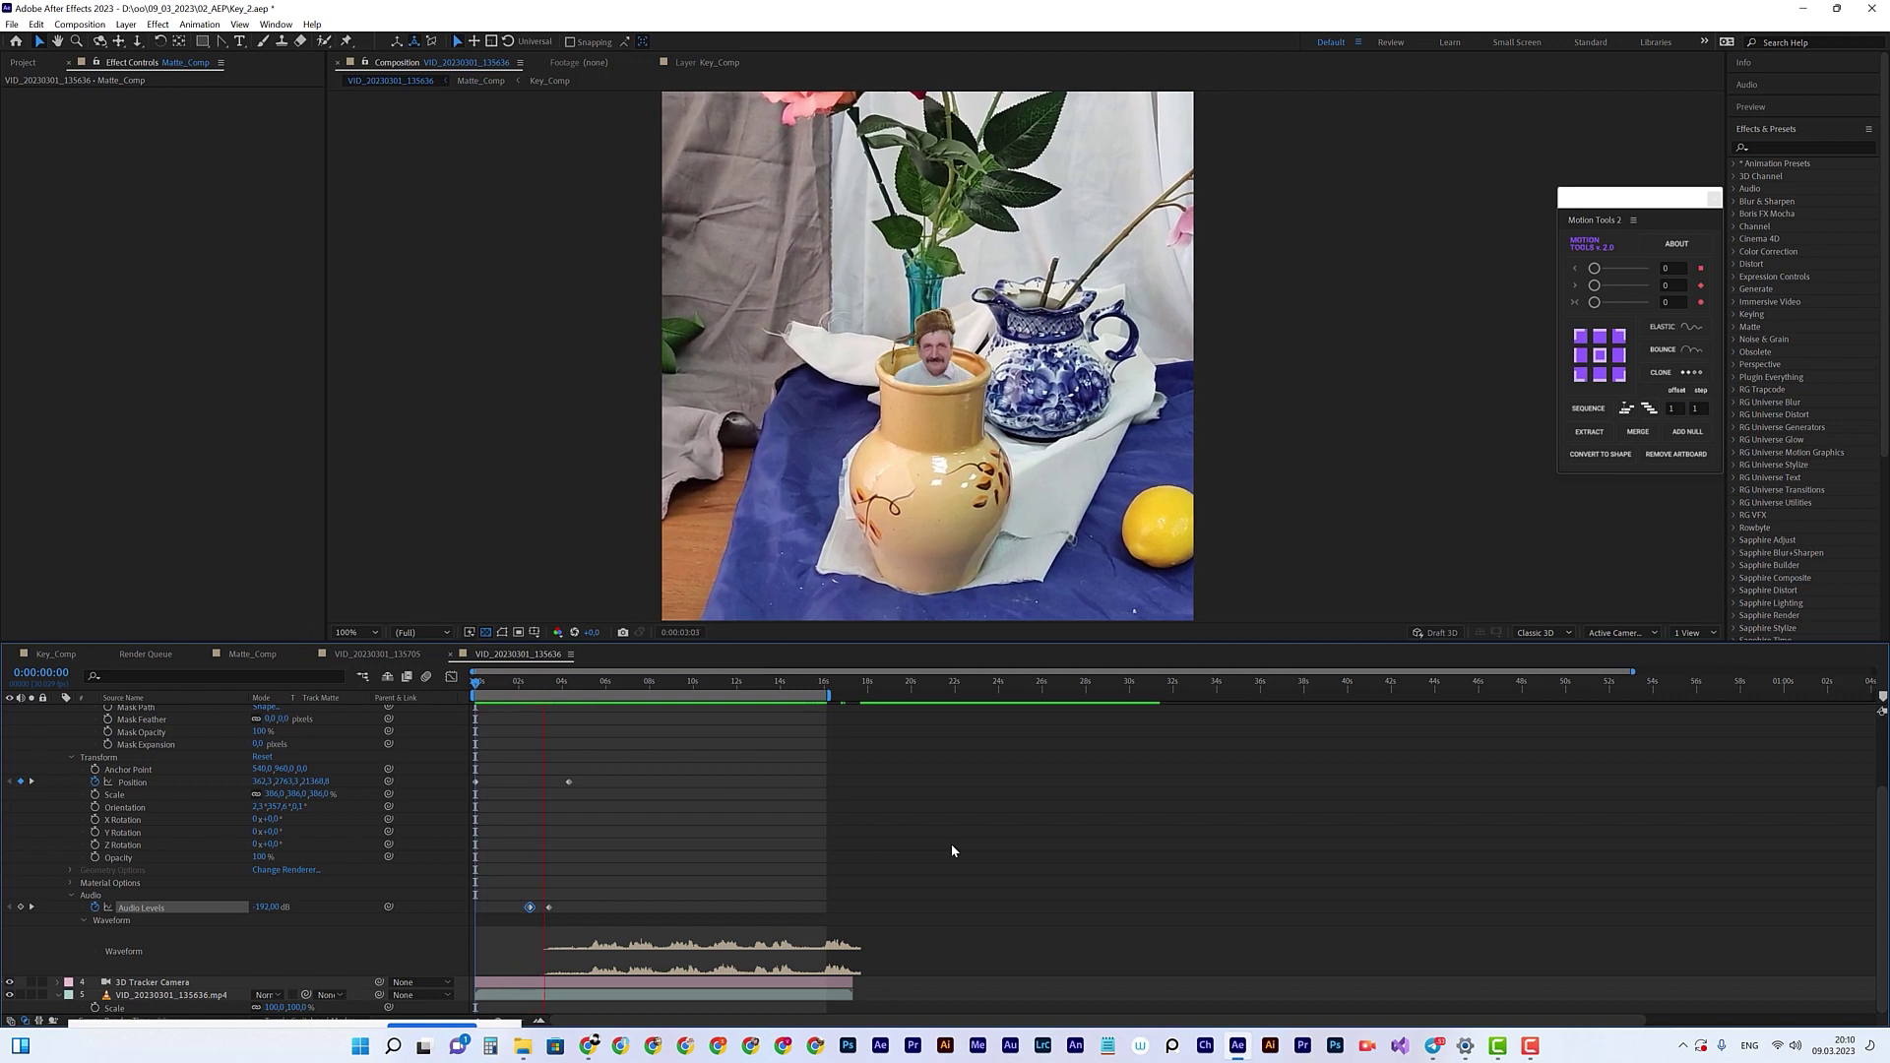
pyautogui.press('space')
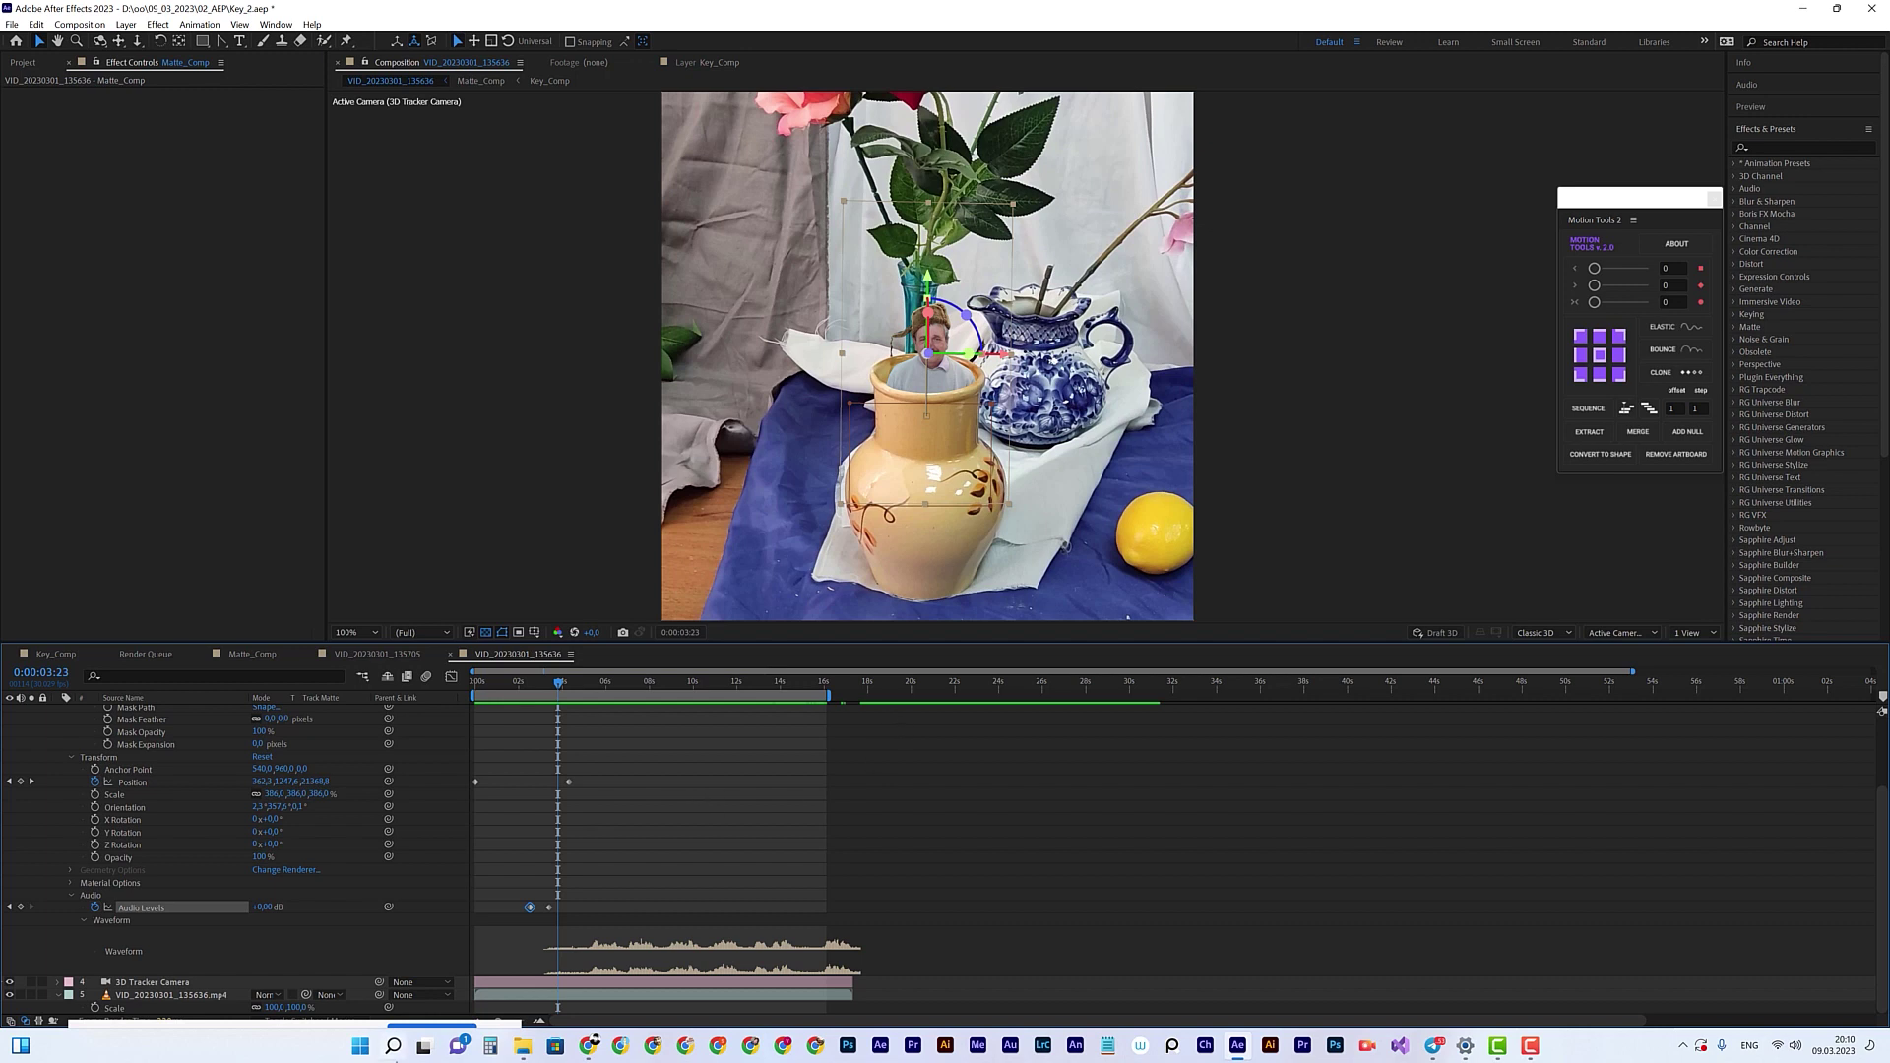
# Step: Increment and save the project as Key_3.aep
pyautogui.click(10, 25)
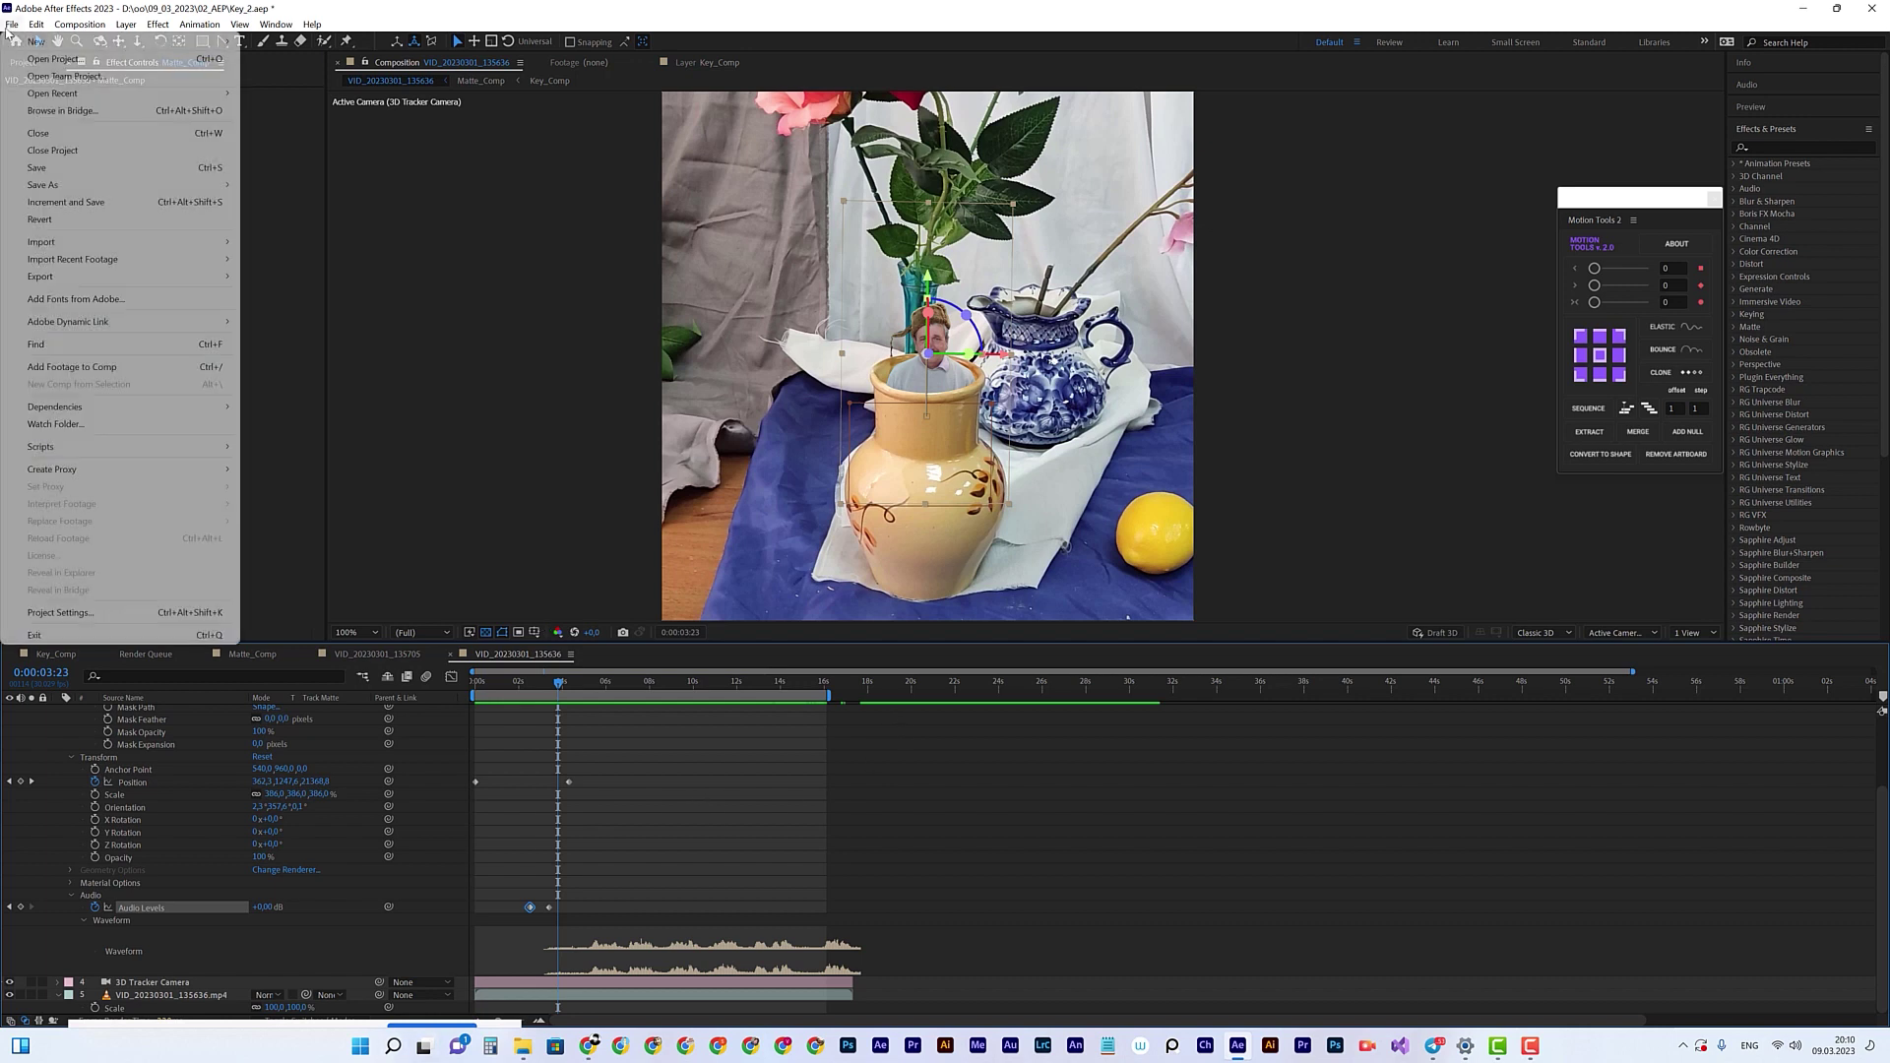
pyautogui.click(98, 202)
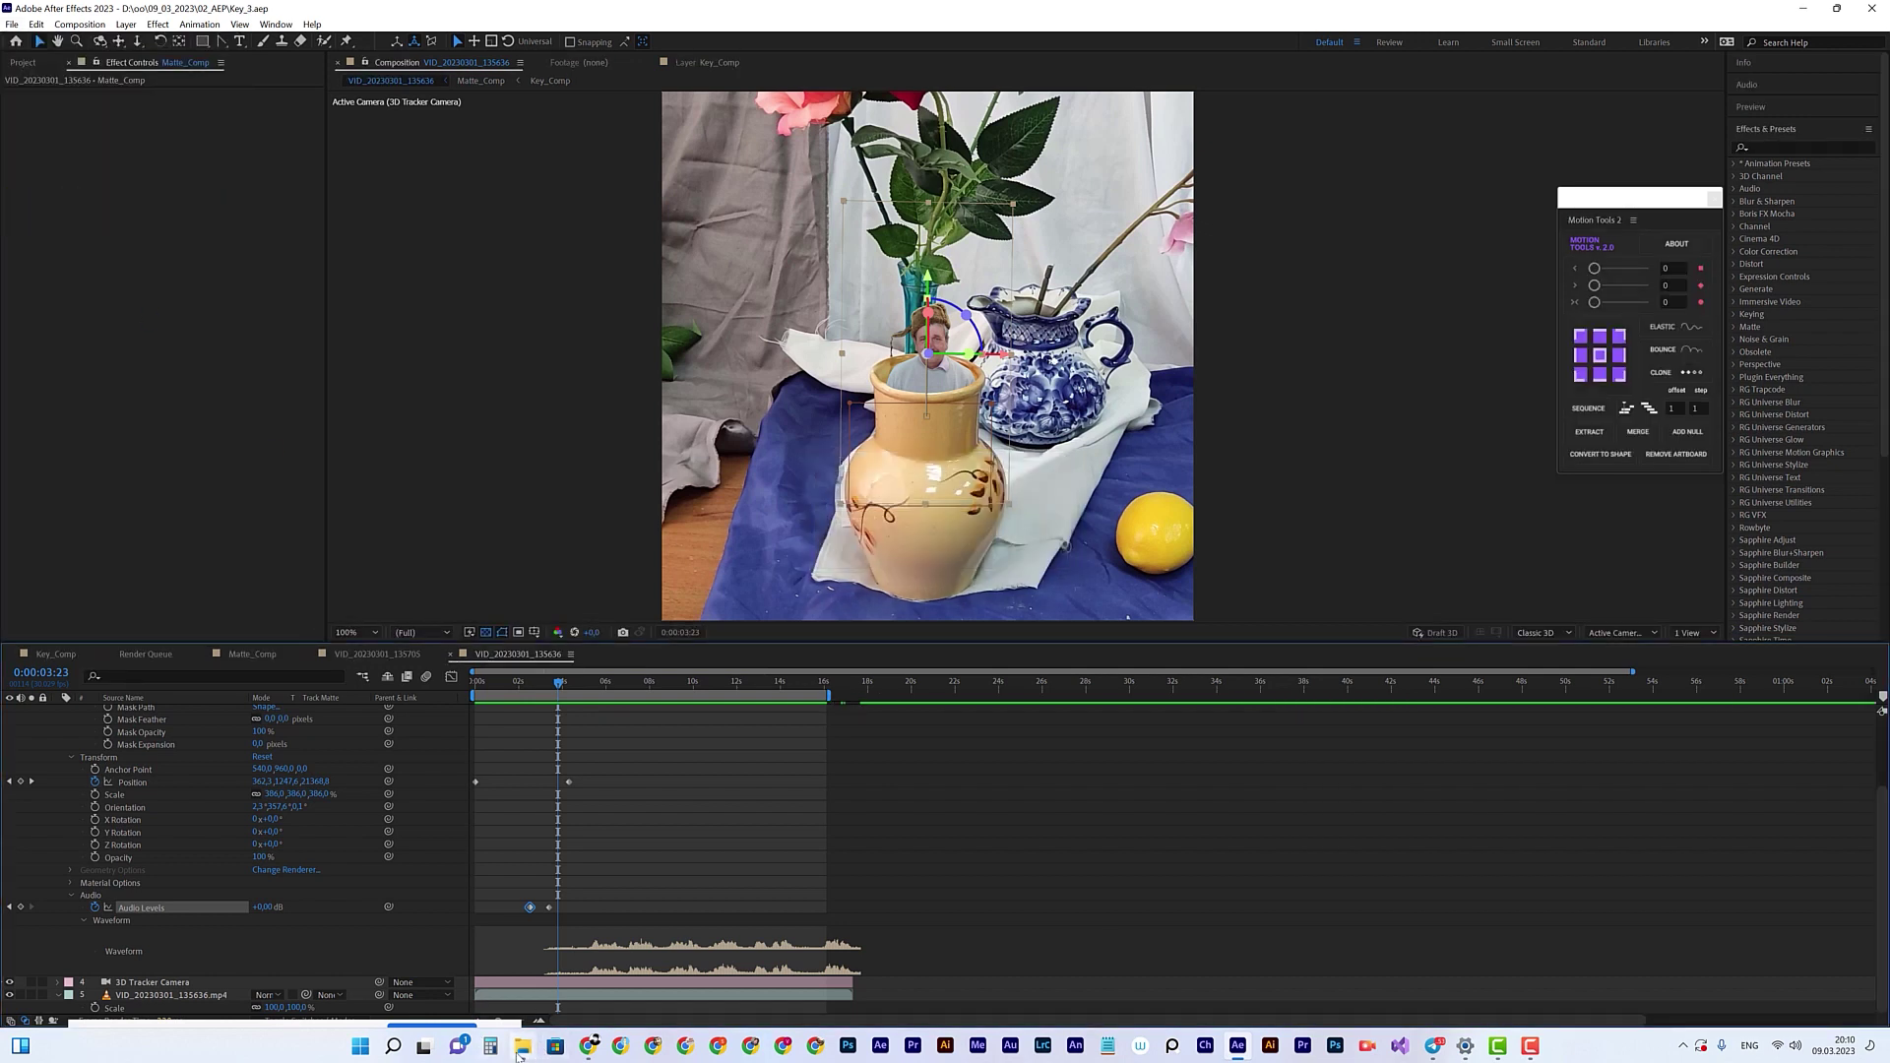
# Step: Switch to File Explorer, open D:\PRJ\ZakKanal\20_NG_23\44_Banya\00_Footage and show its files as large thumbnails
pyautogui.rightClick(519, 1051)
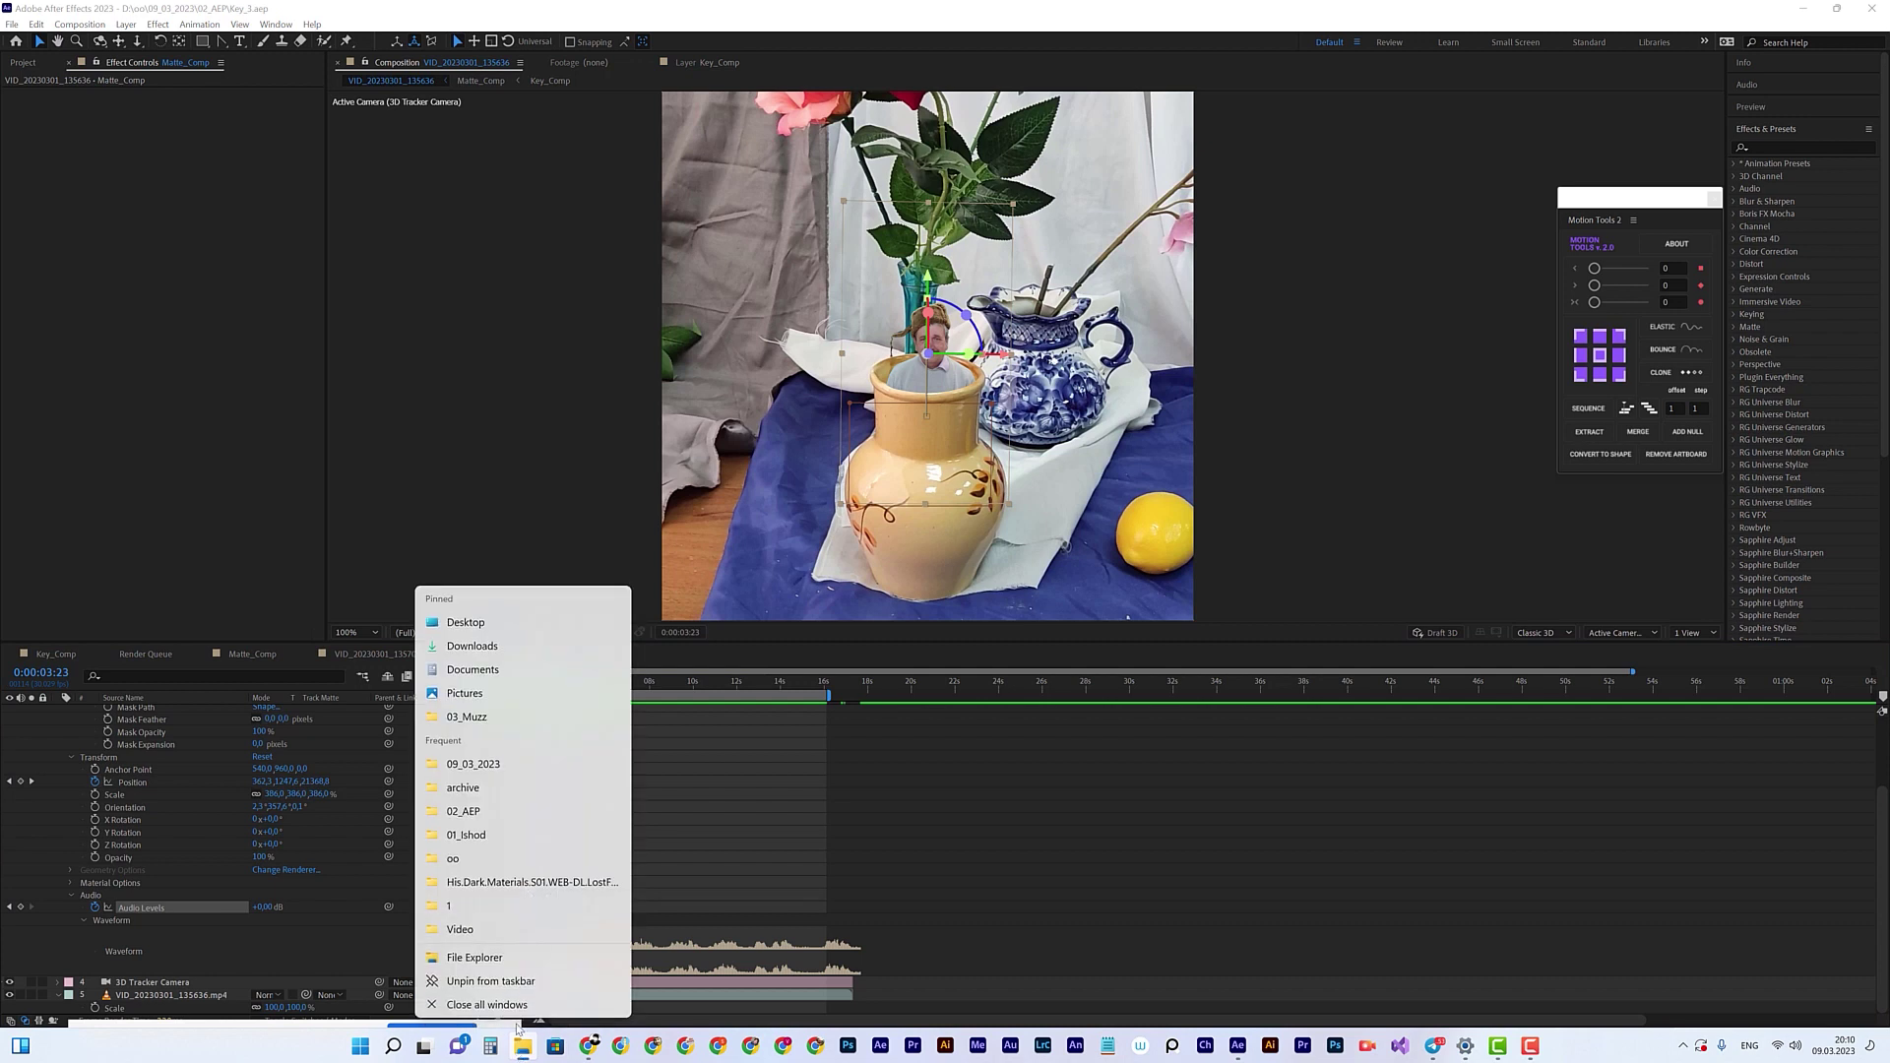
pyautogui.click(486, 959)
pyautogui.click(1060, 335)
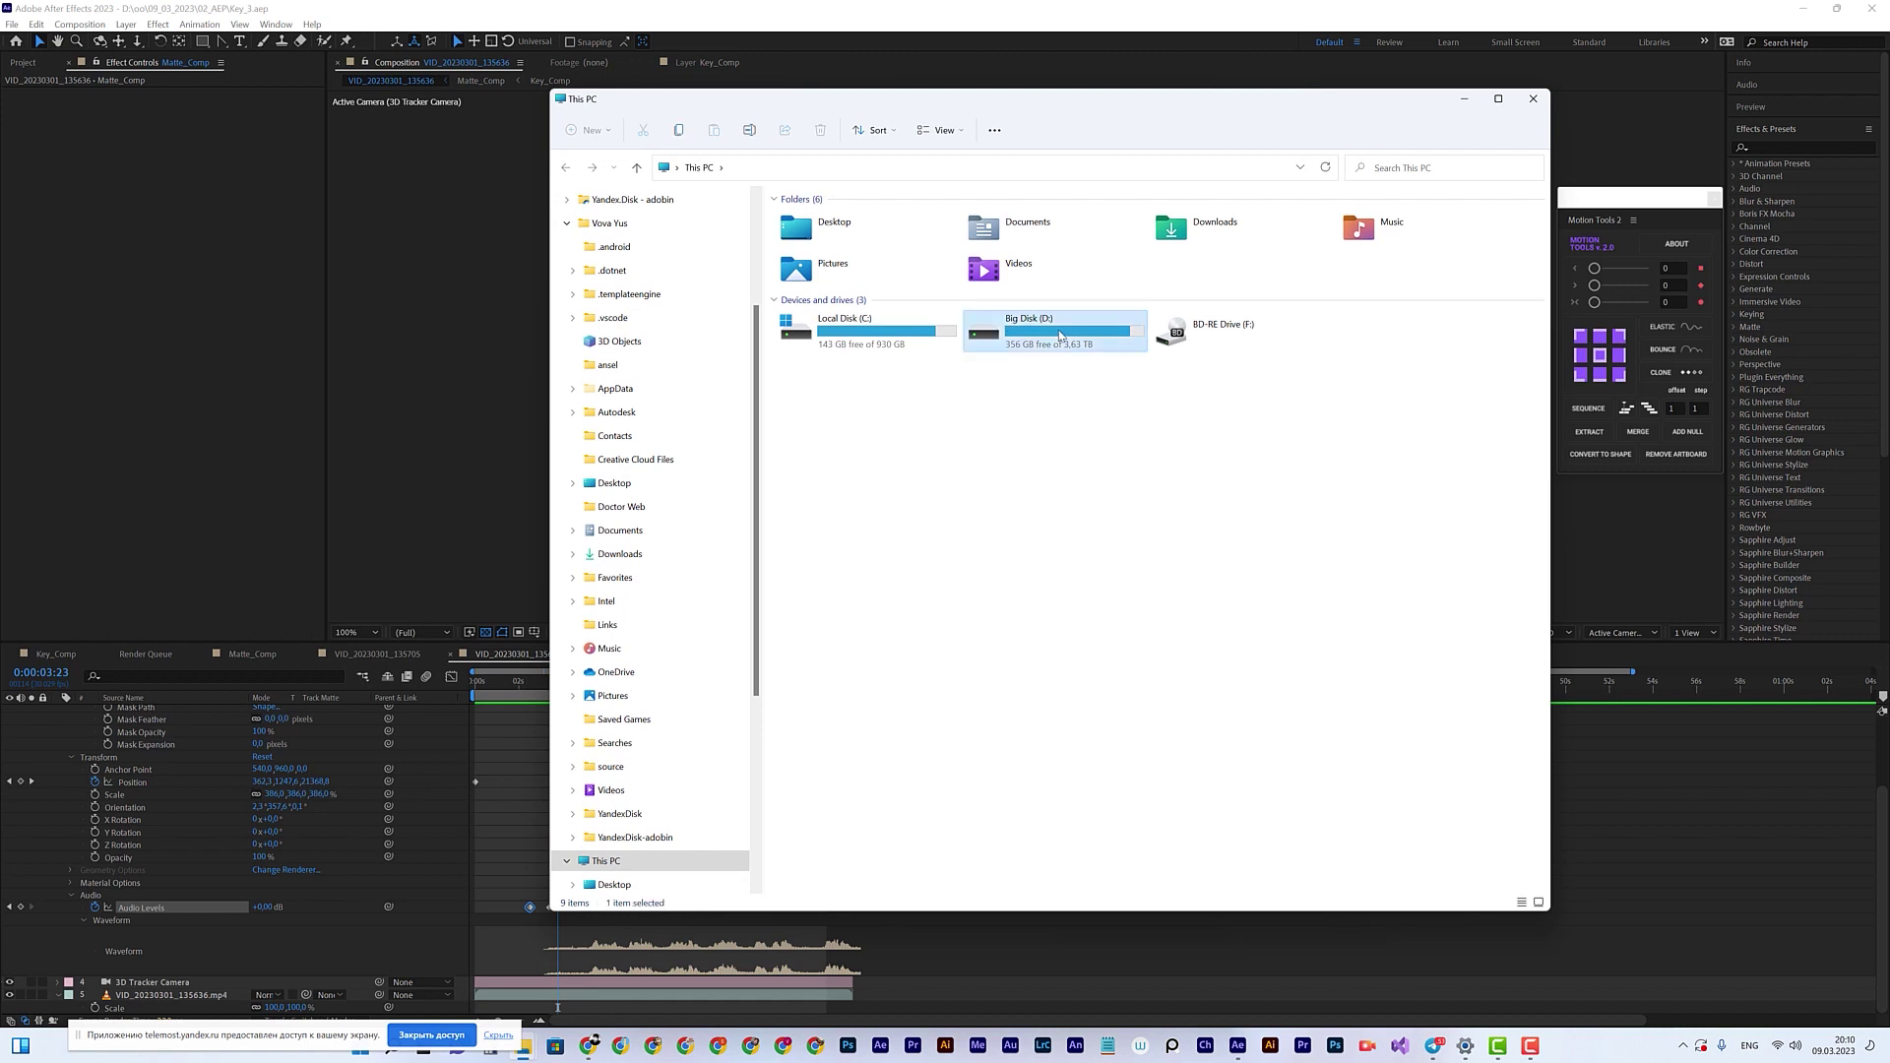
pyautogui.doubleClick(1060, 336)
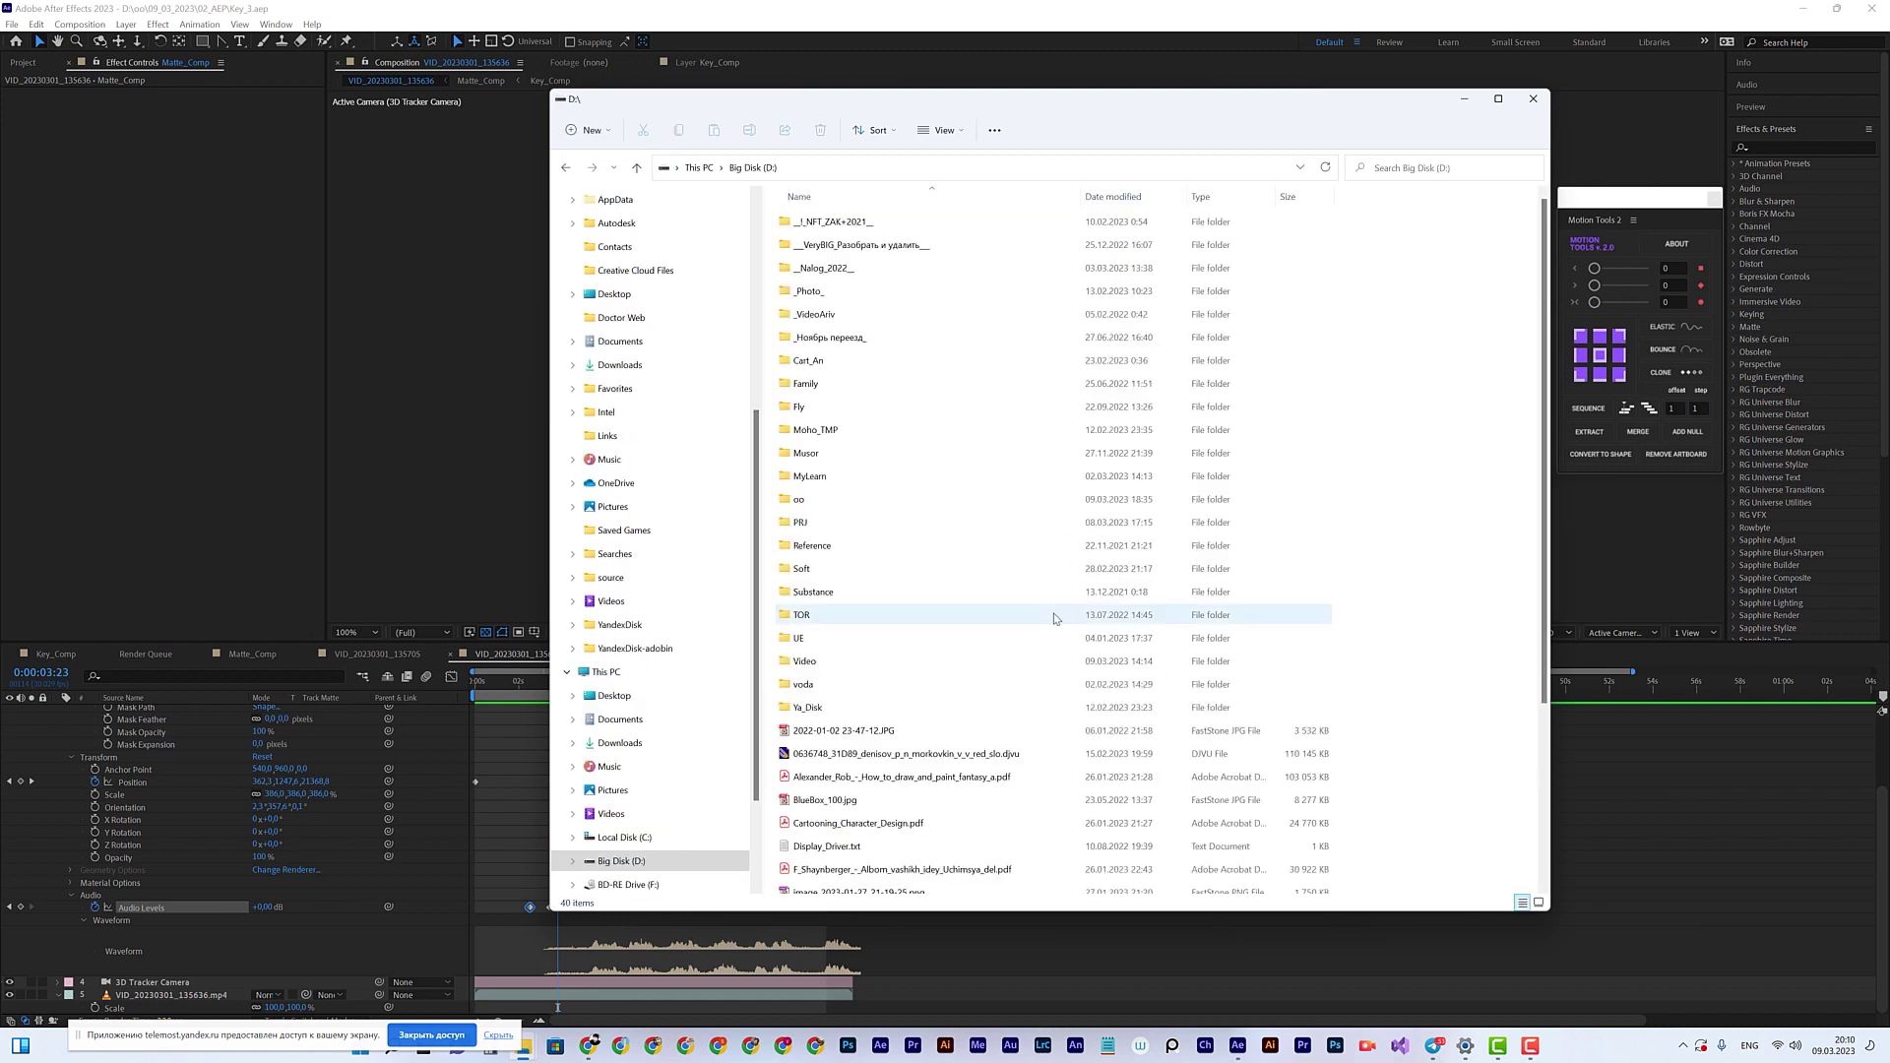
pyautogui.doubleClick(799, 524)
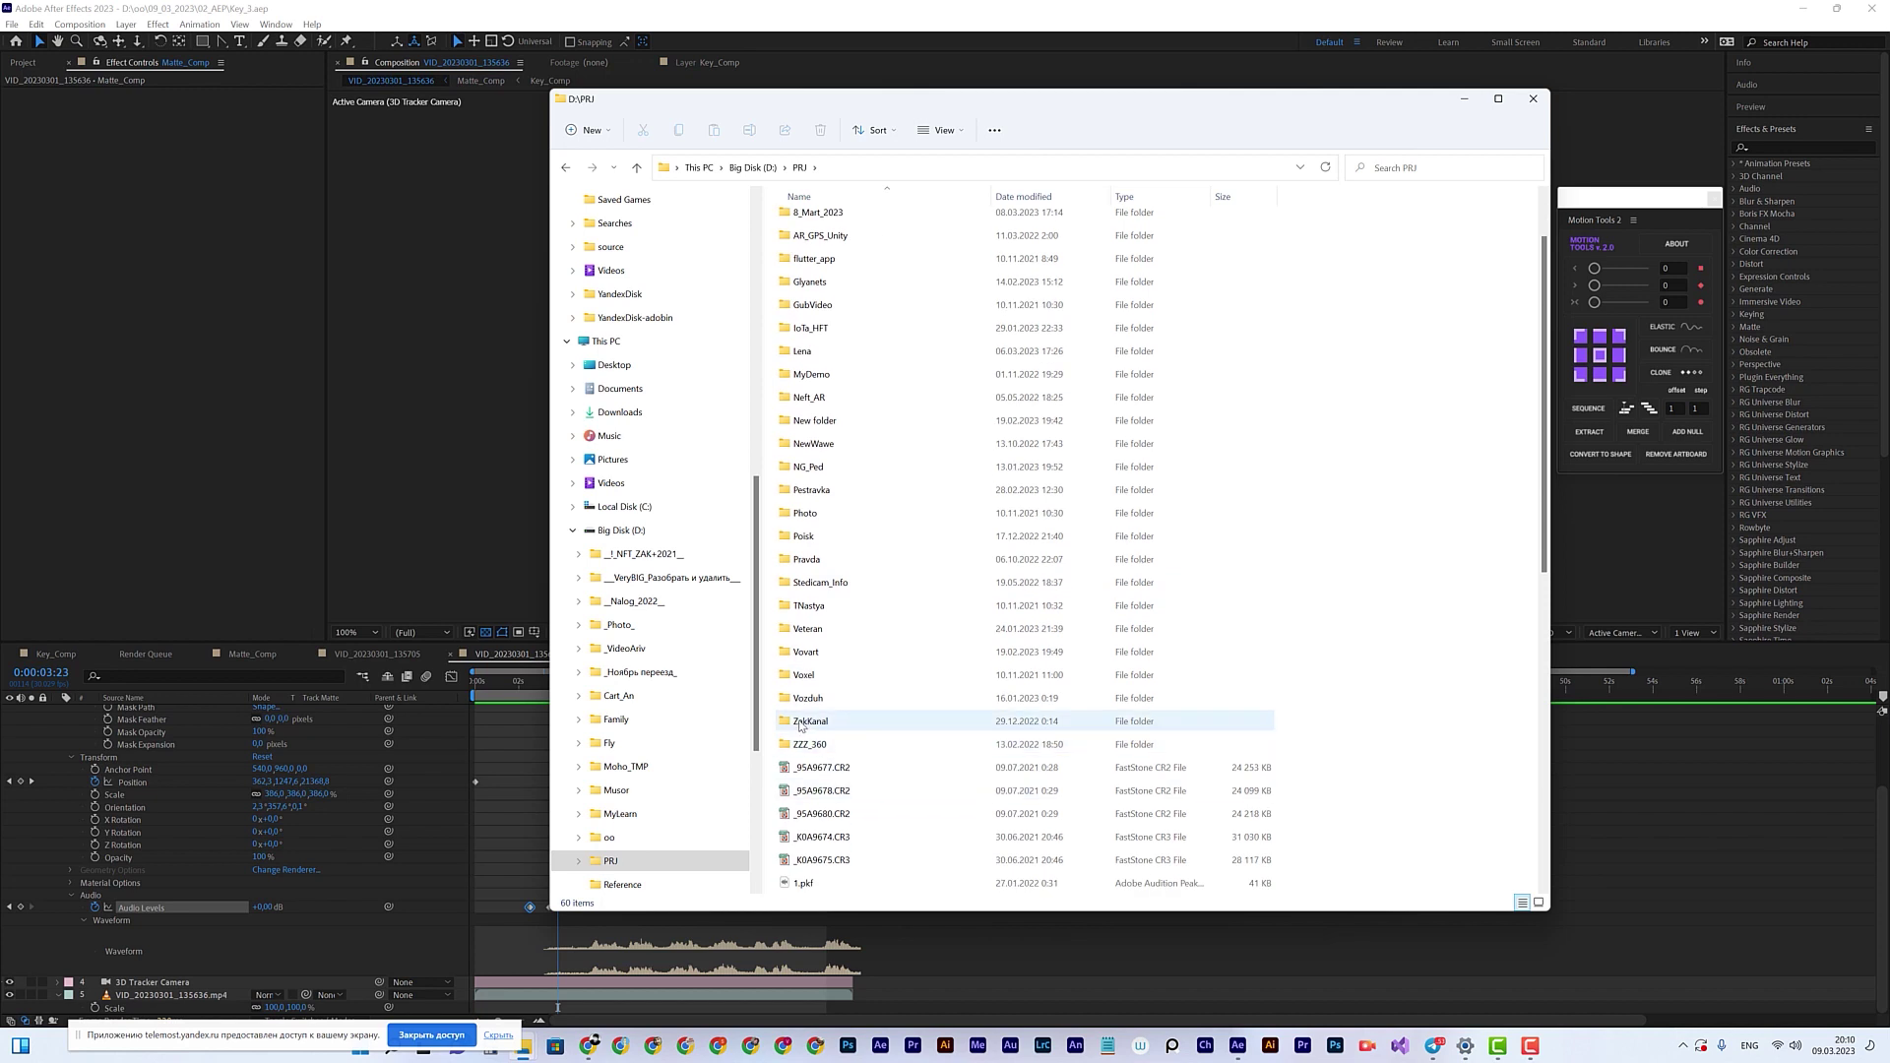
pyautogui.doubleClick(800, 723)
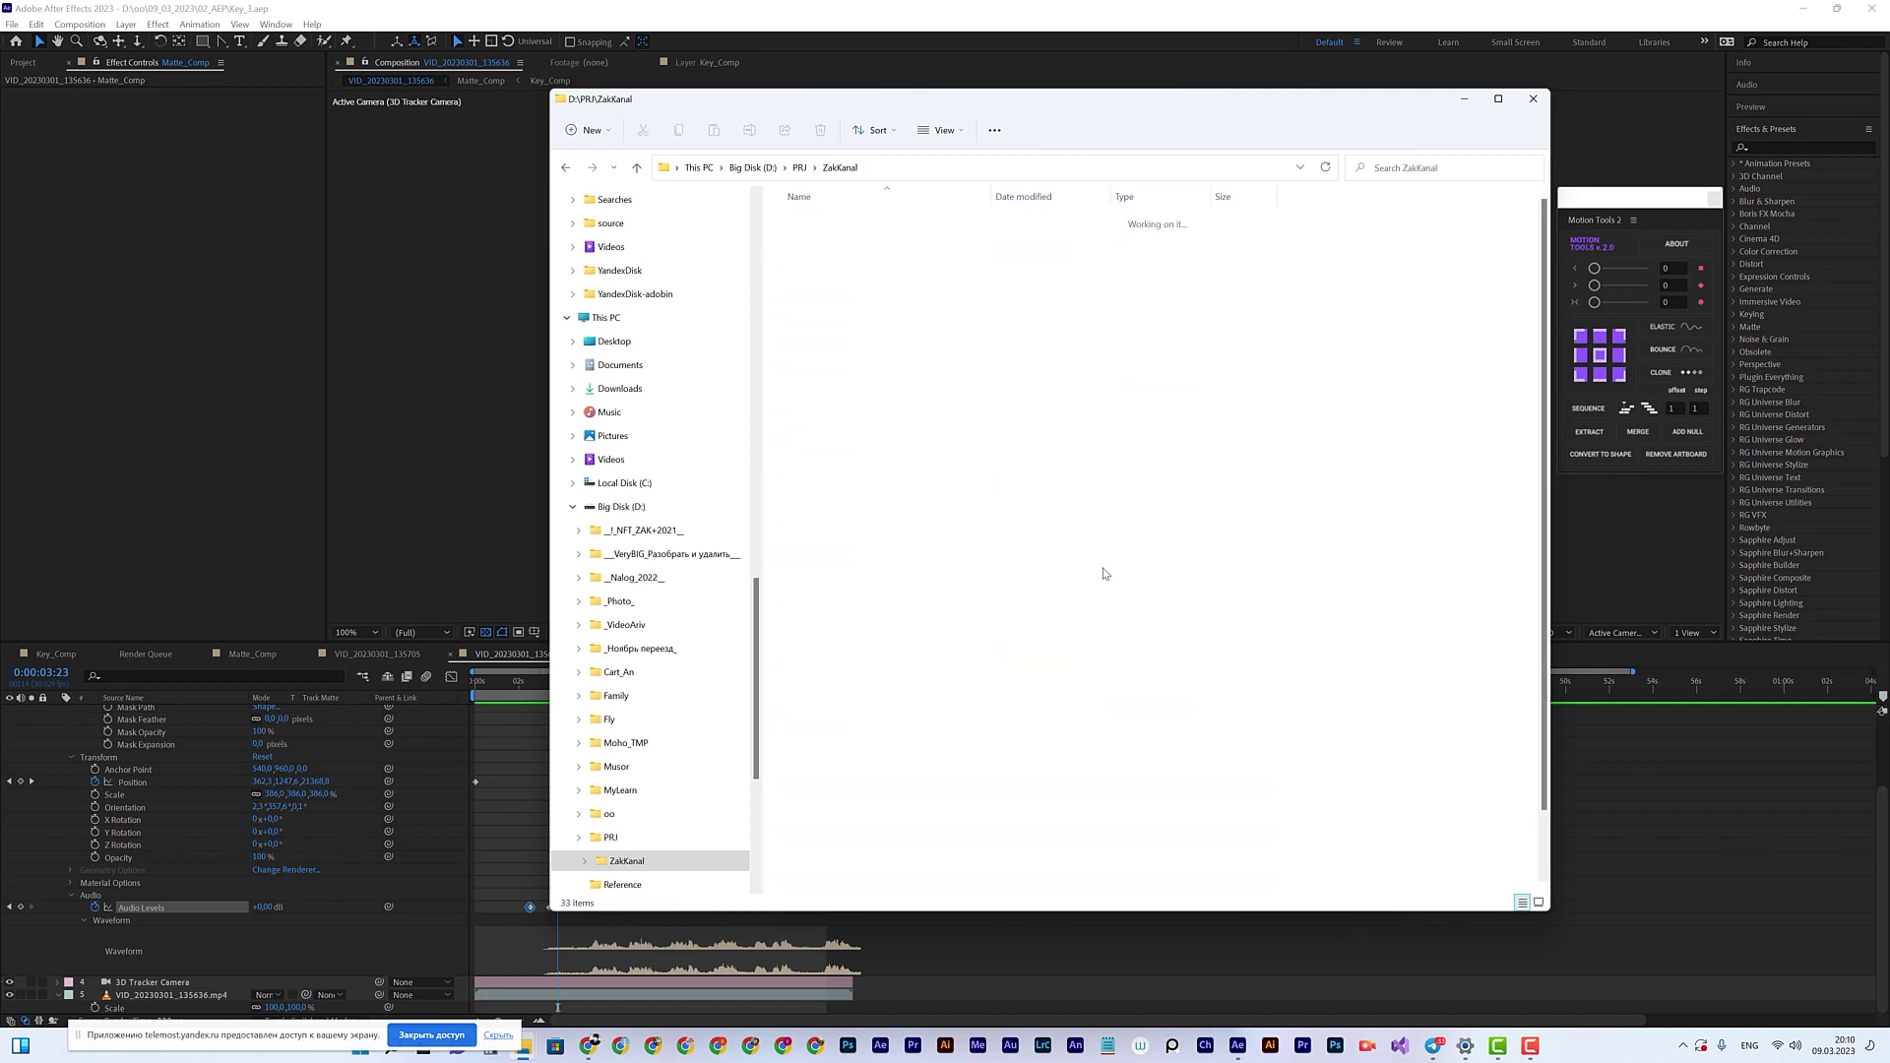
pyautogui.doubleClick(899, 799)
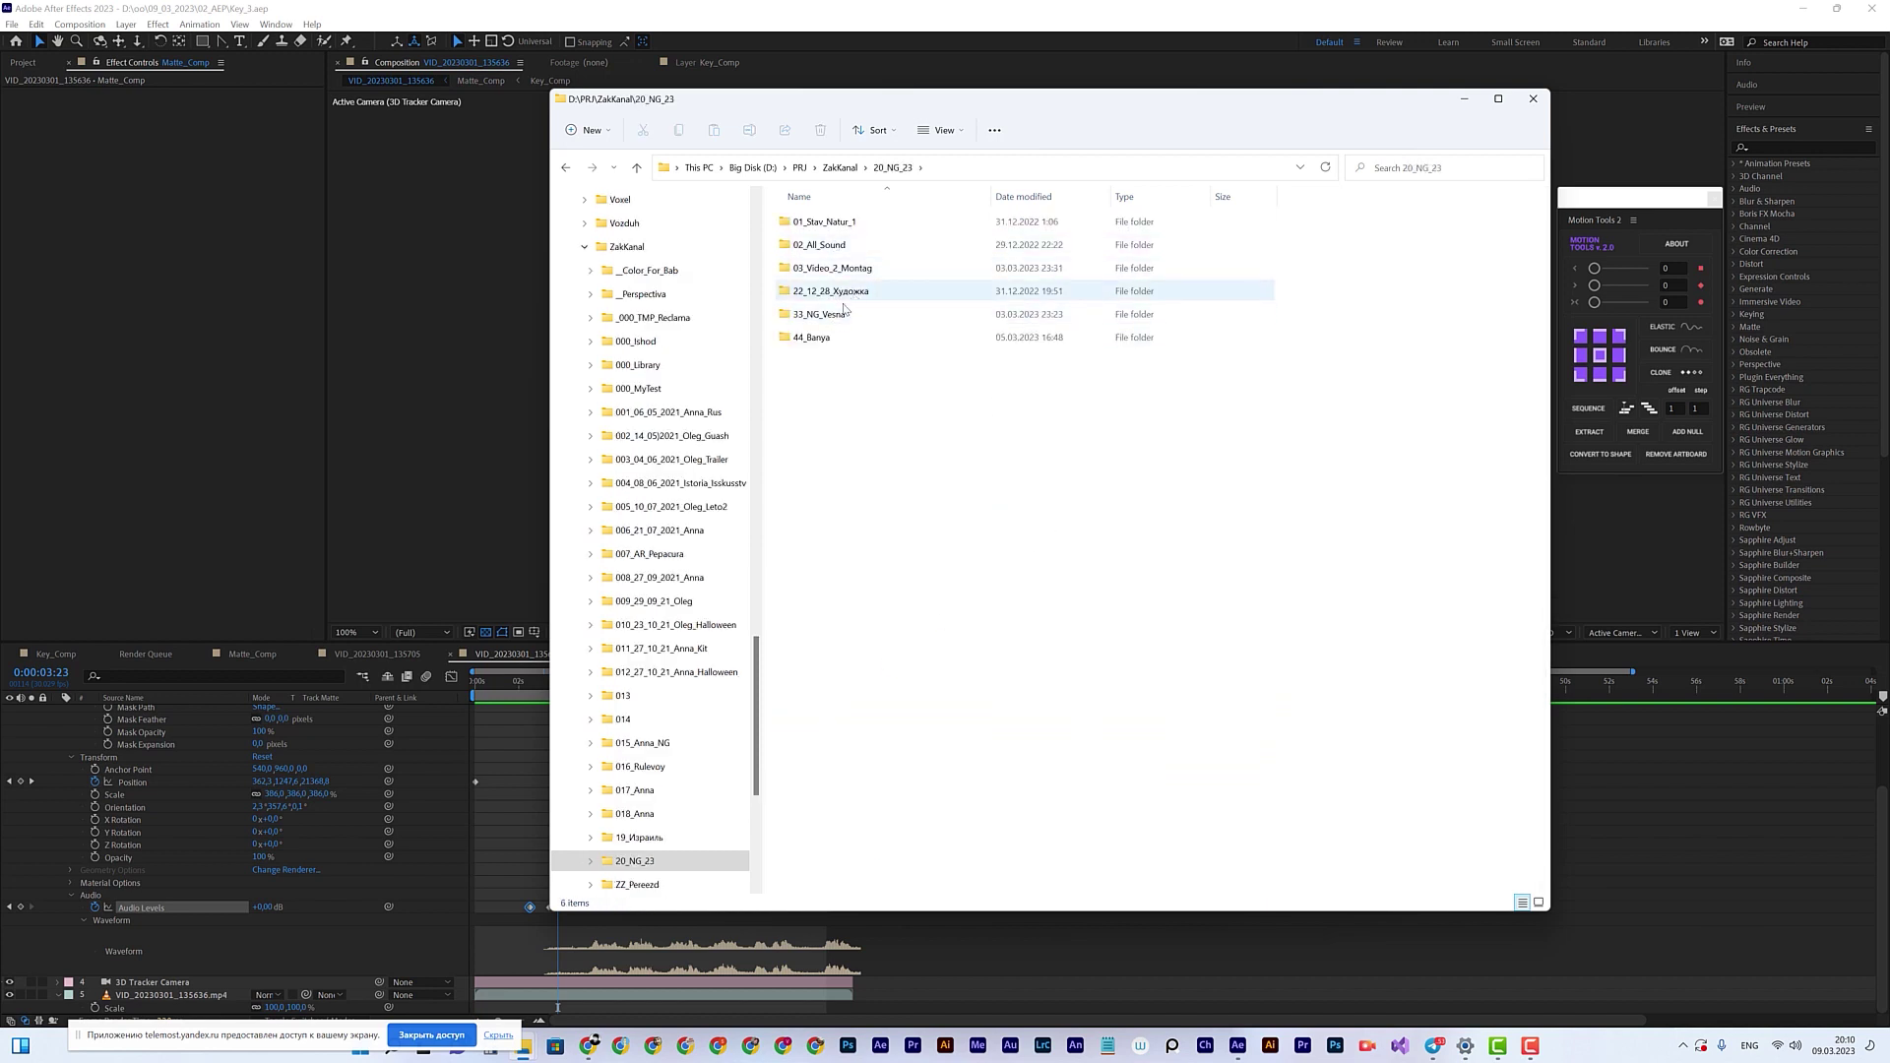
pyautogui.doubleClick(813, 339)
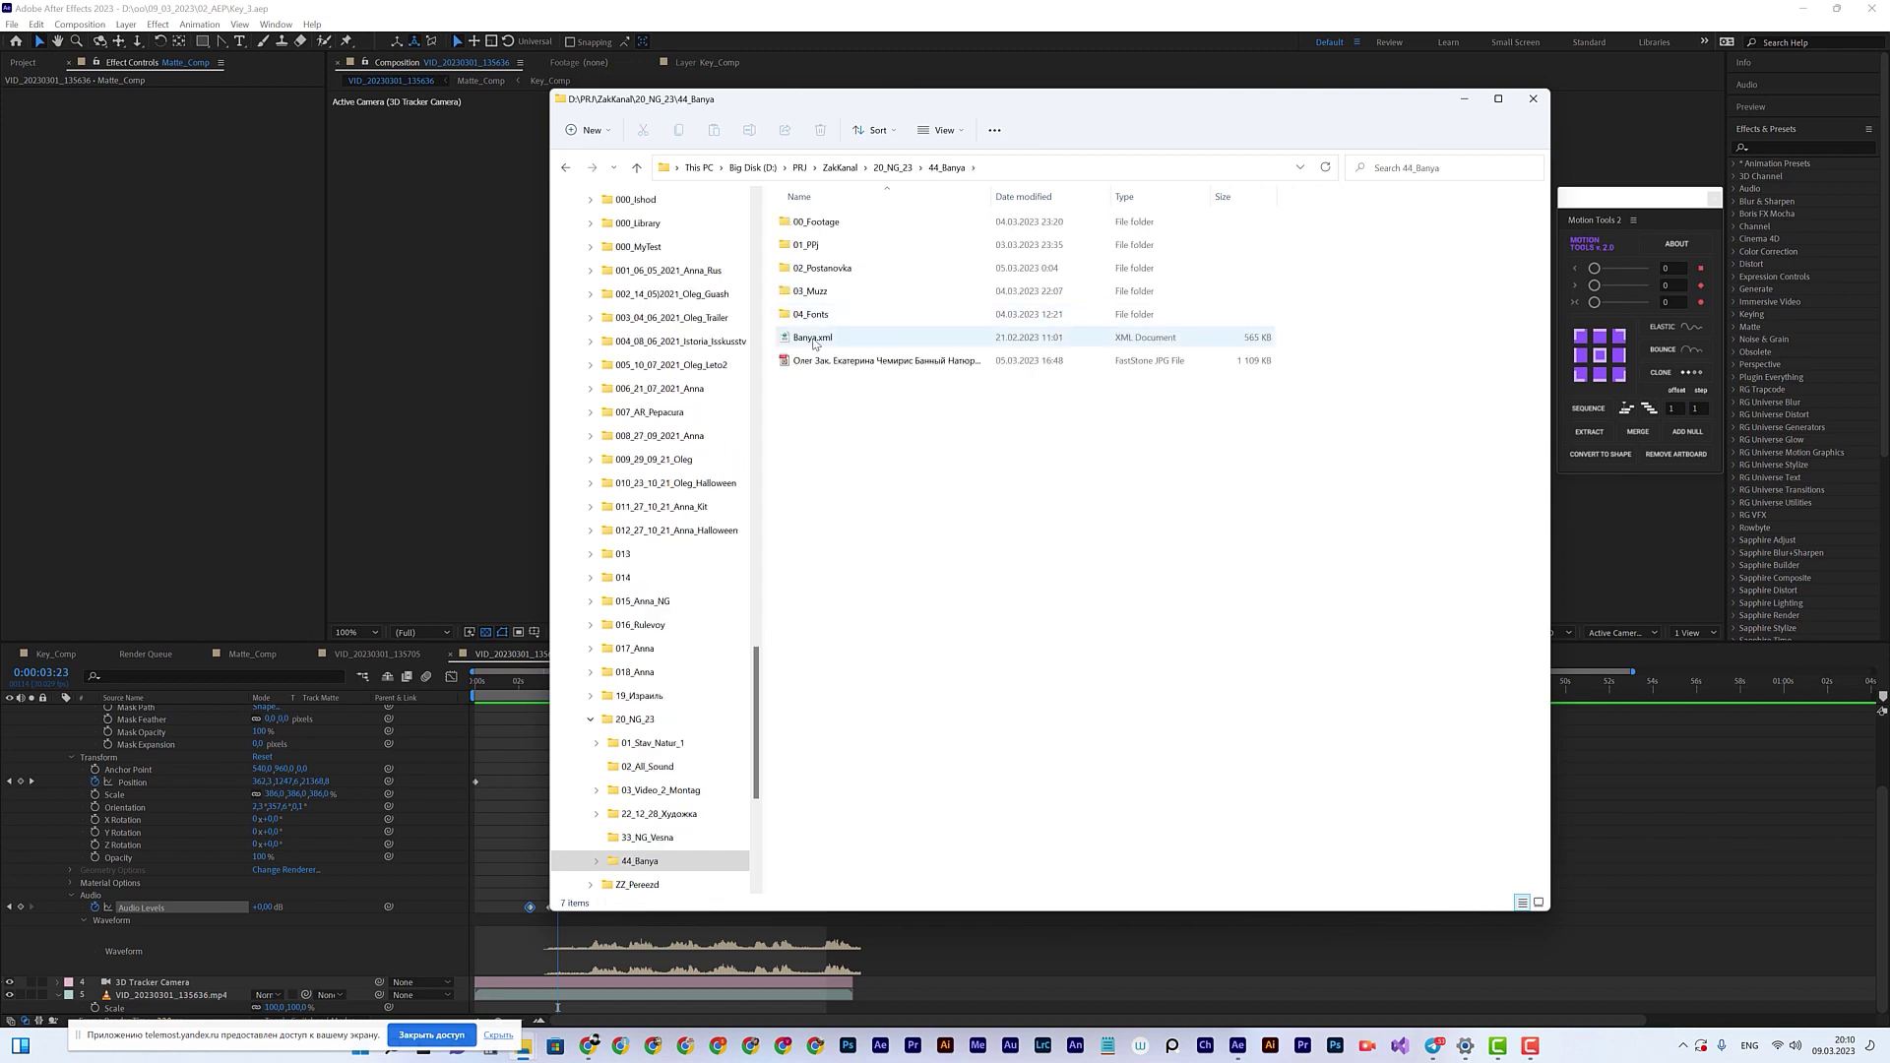
pyautogui.doubleClick(817, 221)
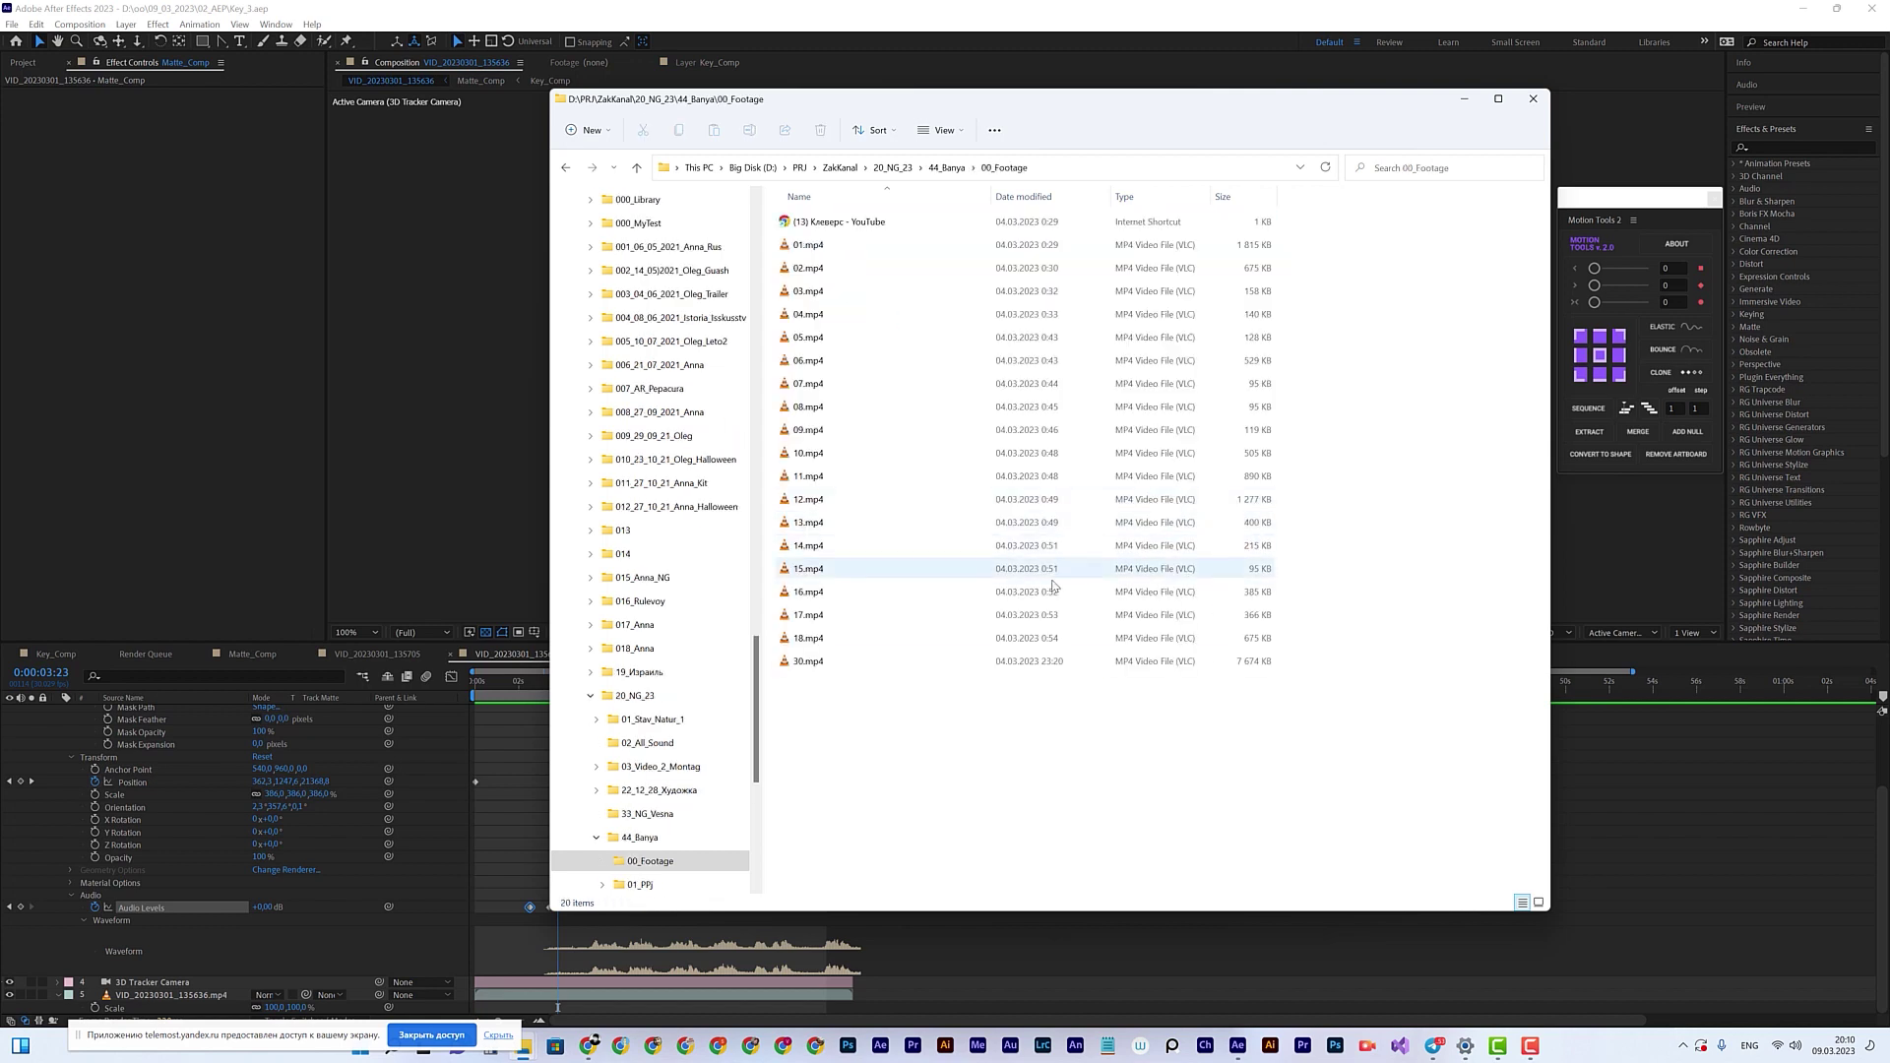
pyautogui.click(1540, 903)
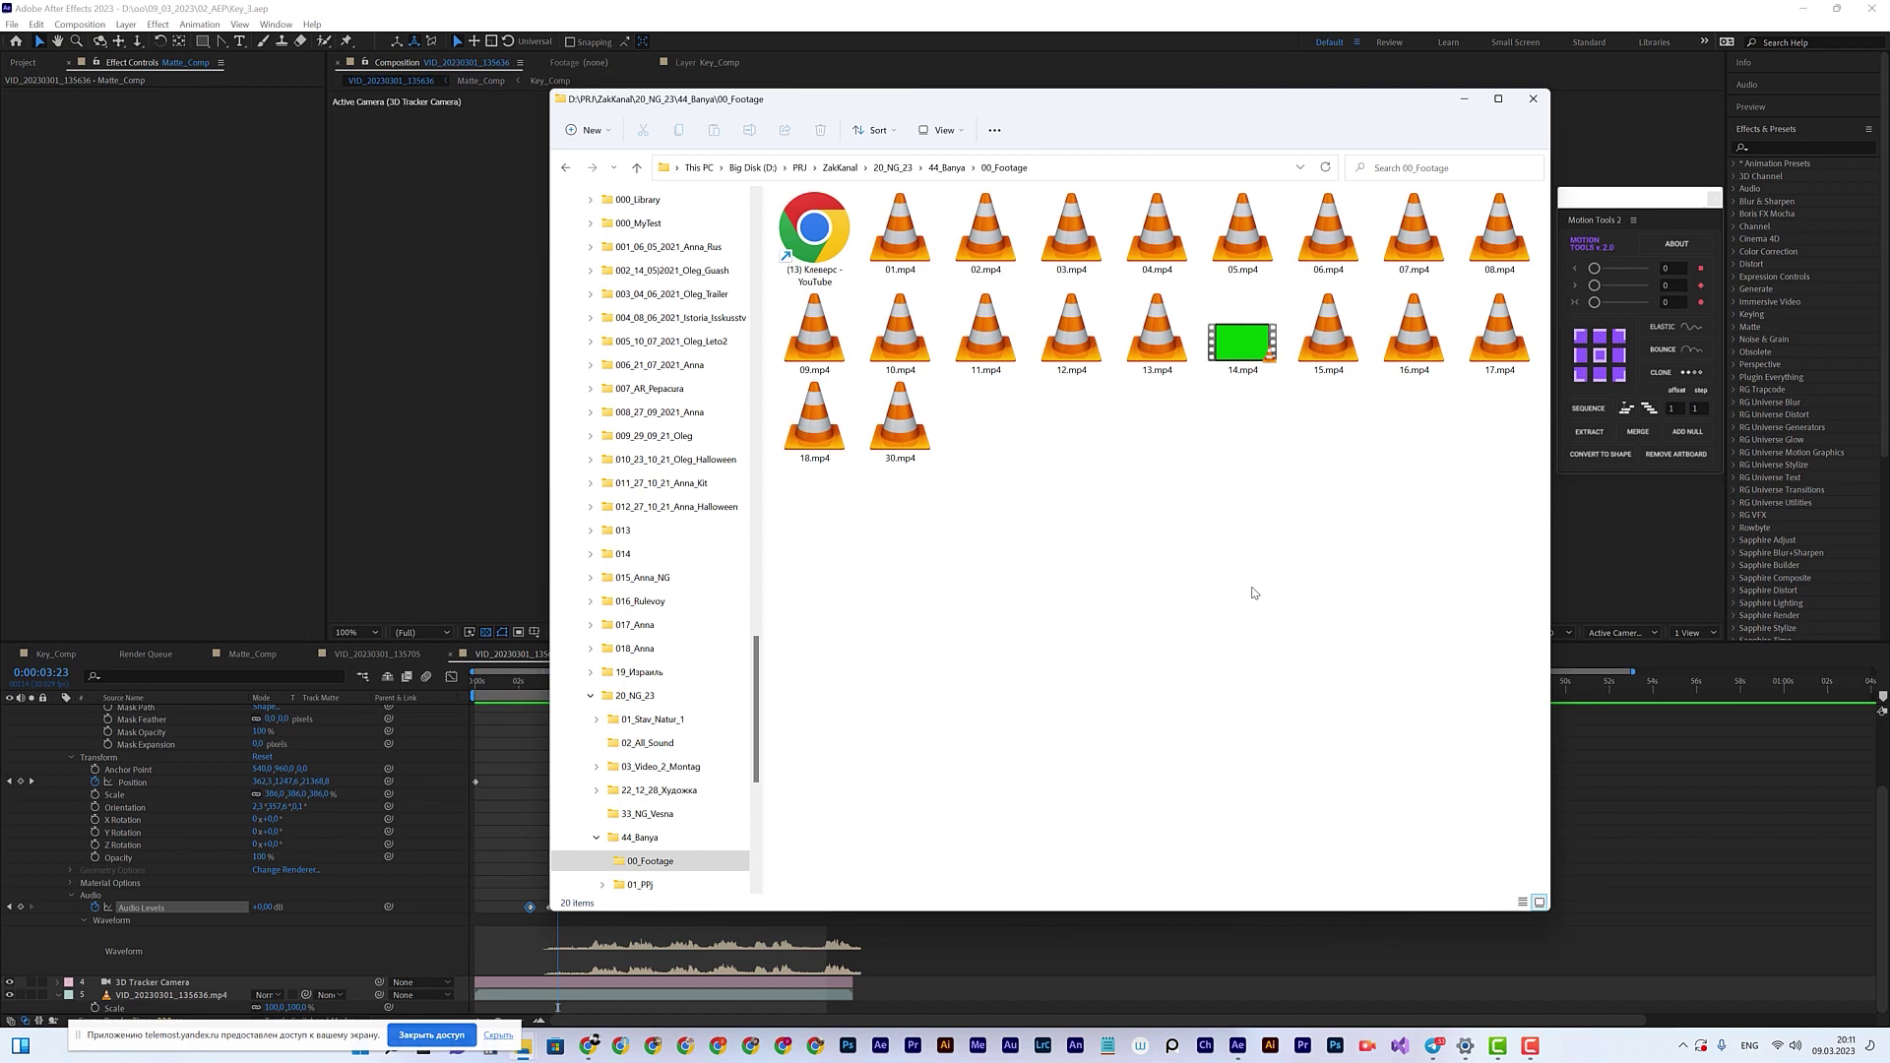
# Step: Play the green-screen clips 01.mp4, 02.mp4 and 03.mp4 to examine their animated smoke effects
pyautogui.click(903, 211)
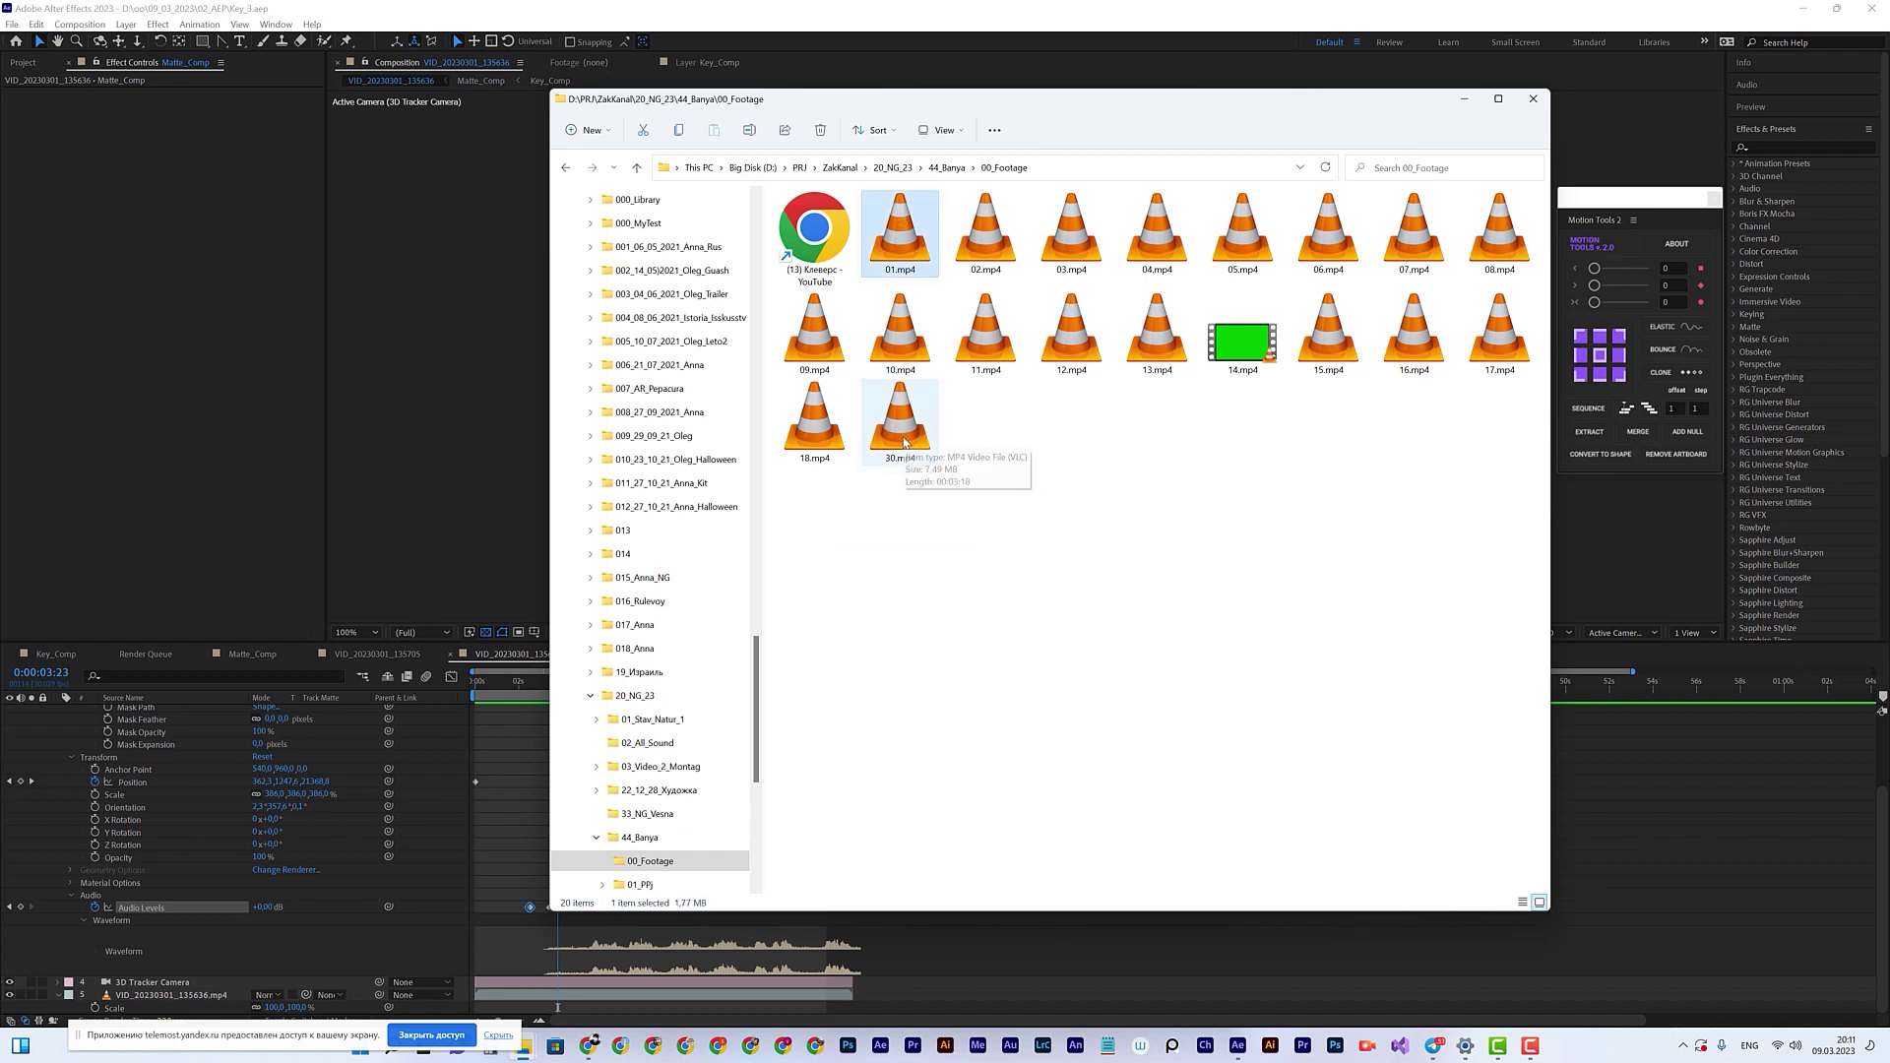
pyautogui.press('Return')
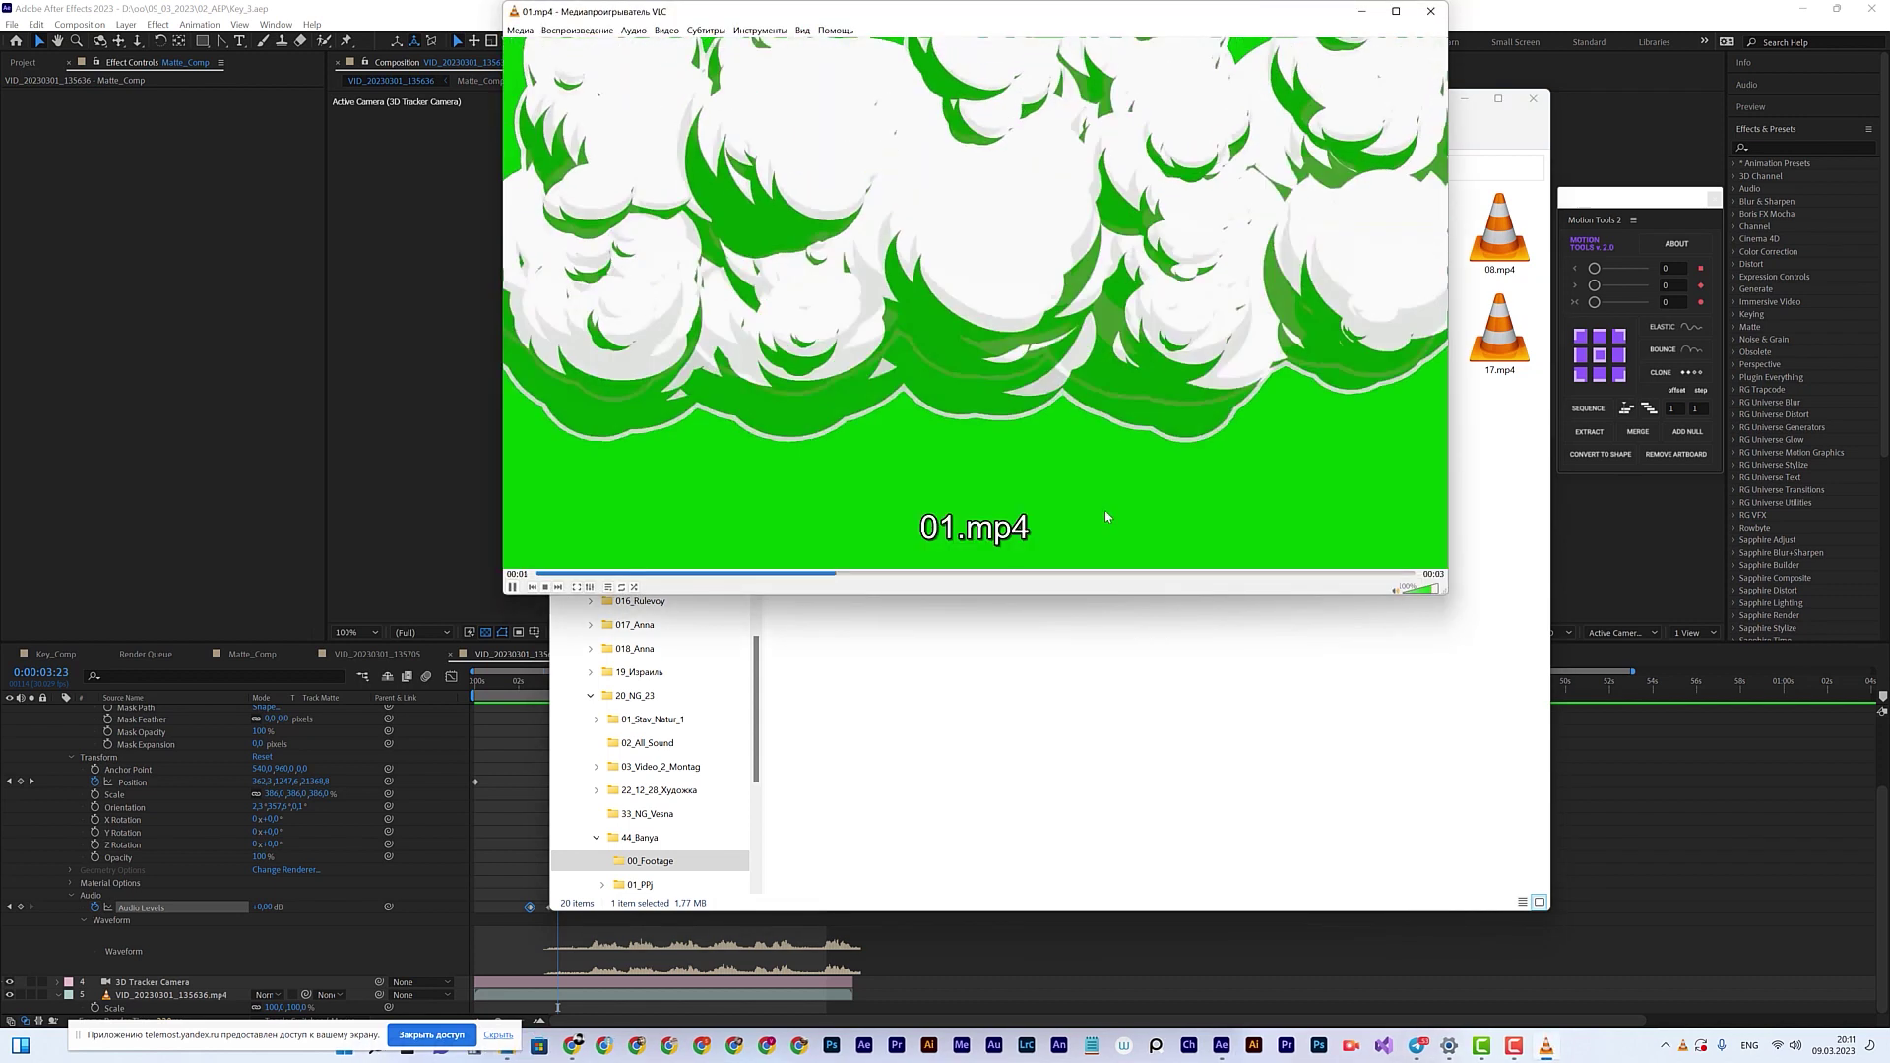
pyautogui.click(1433, 12)
pyautogui.doubleClick(990, 235)
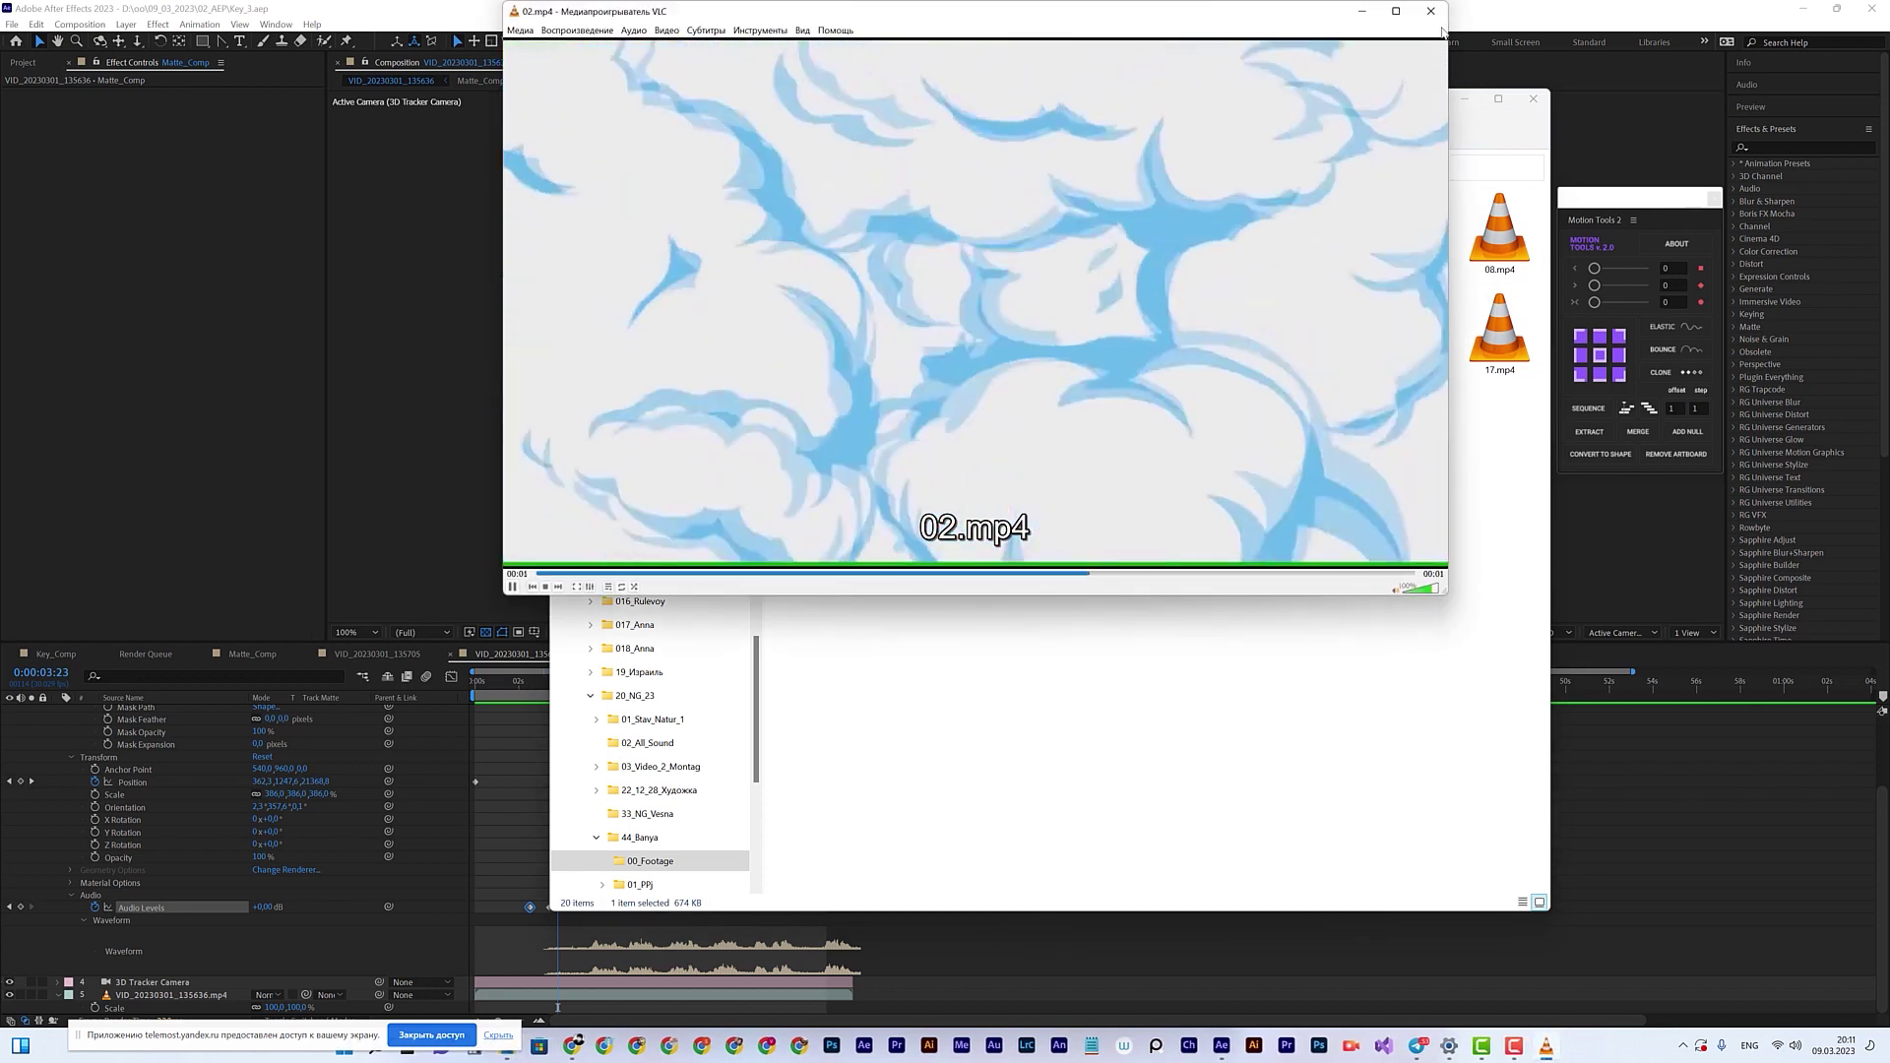
pyautogui.doubleClick(1060, 243)
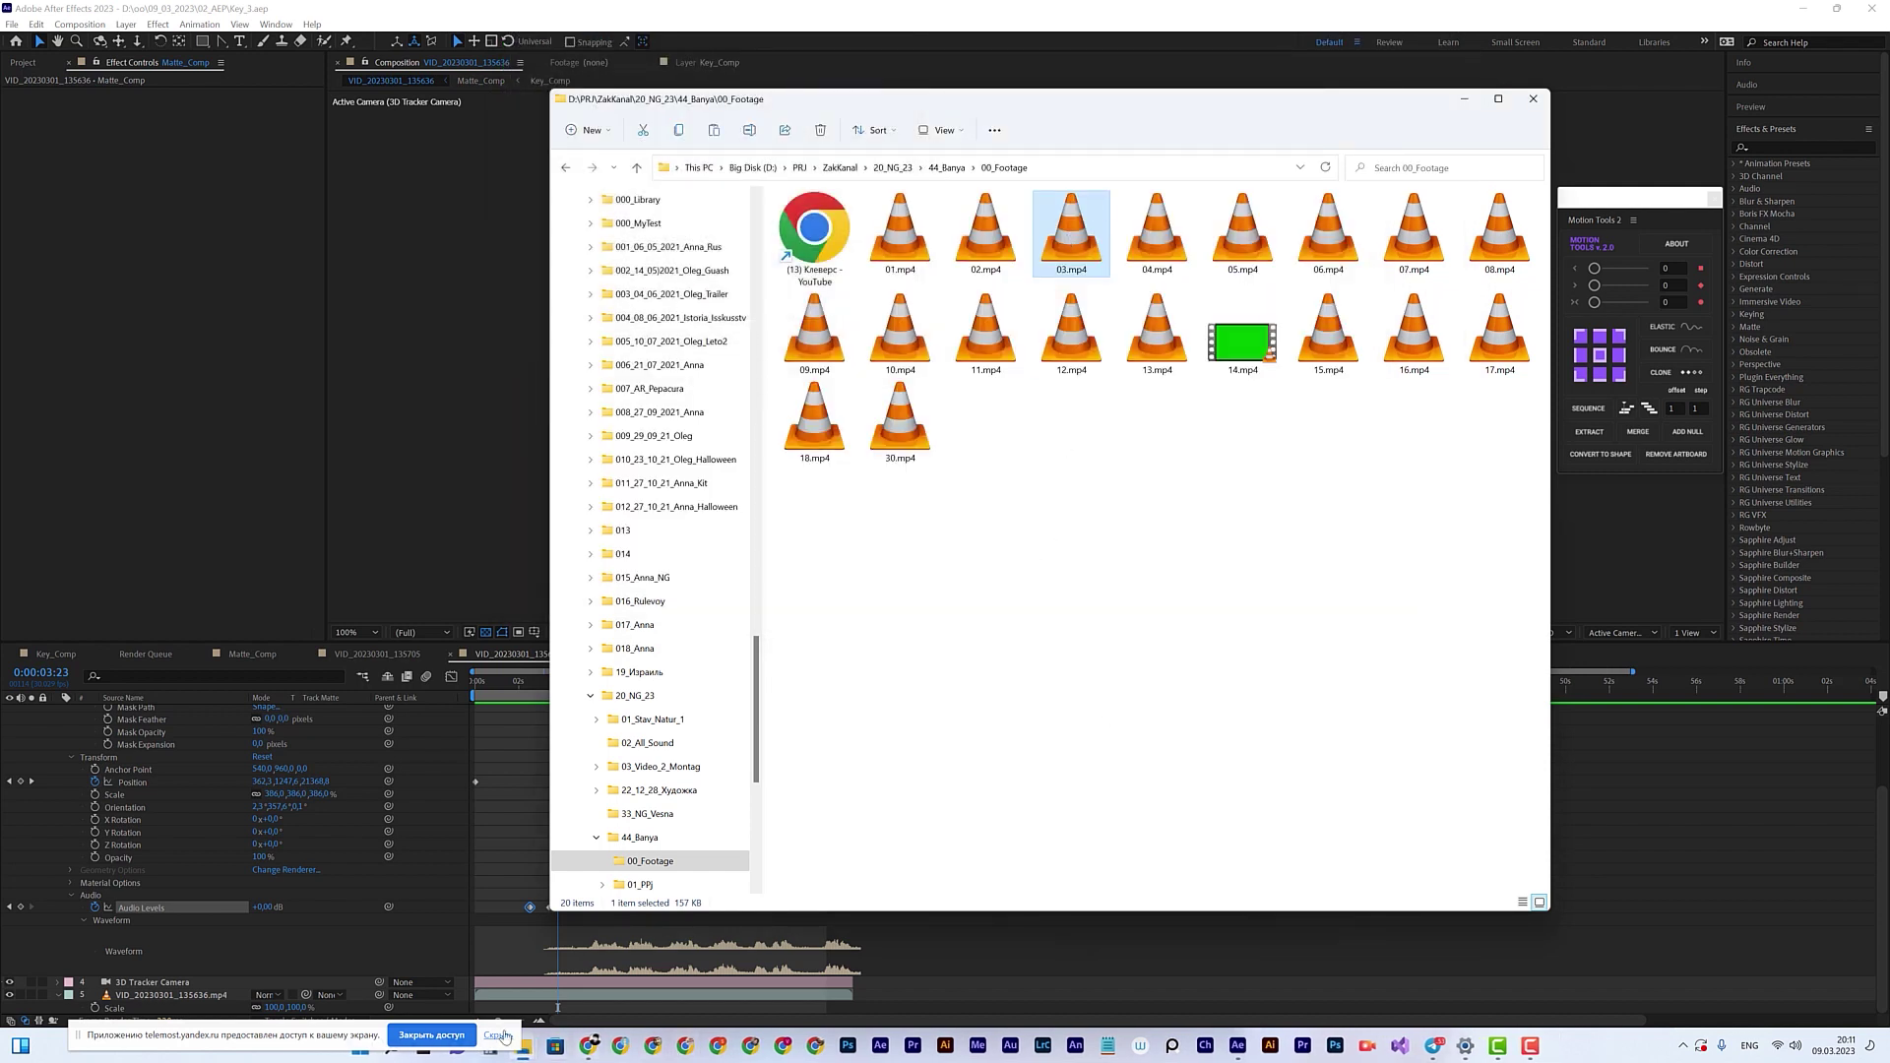
# Step: Copy 03.mp4 into the folder D:\oo\09_03_2023 using a second File Explorer window
pyautogui.moveTo(79, 1036); pyautogui.dragTo(85, 975)
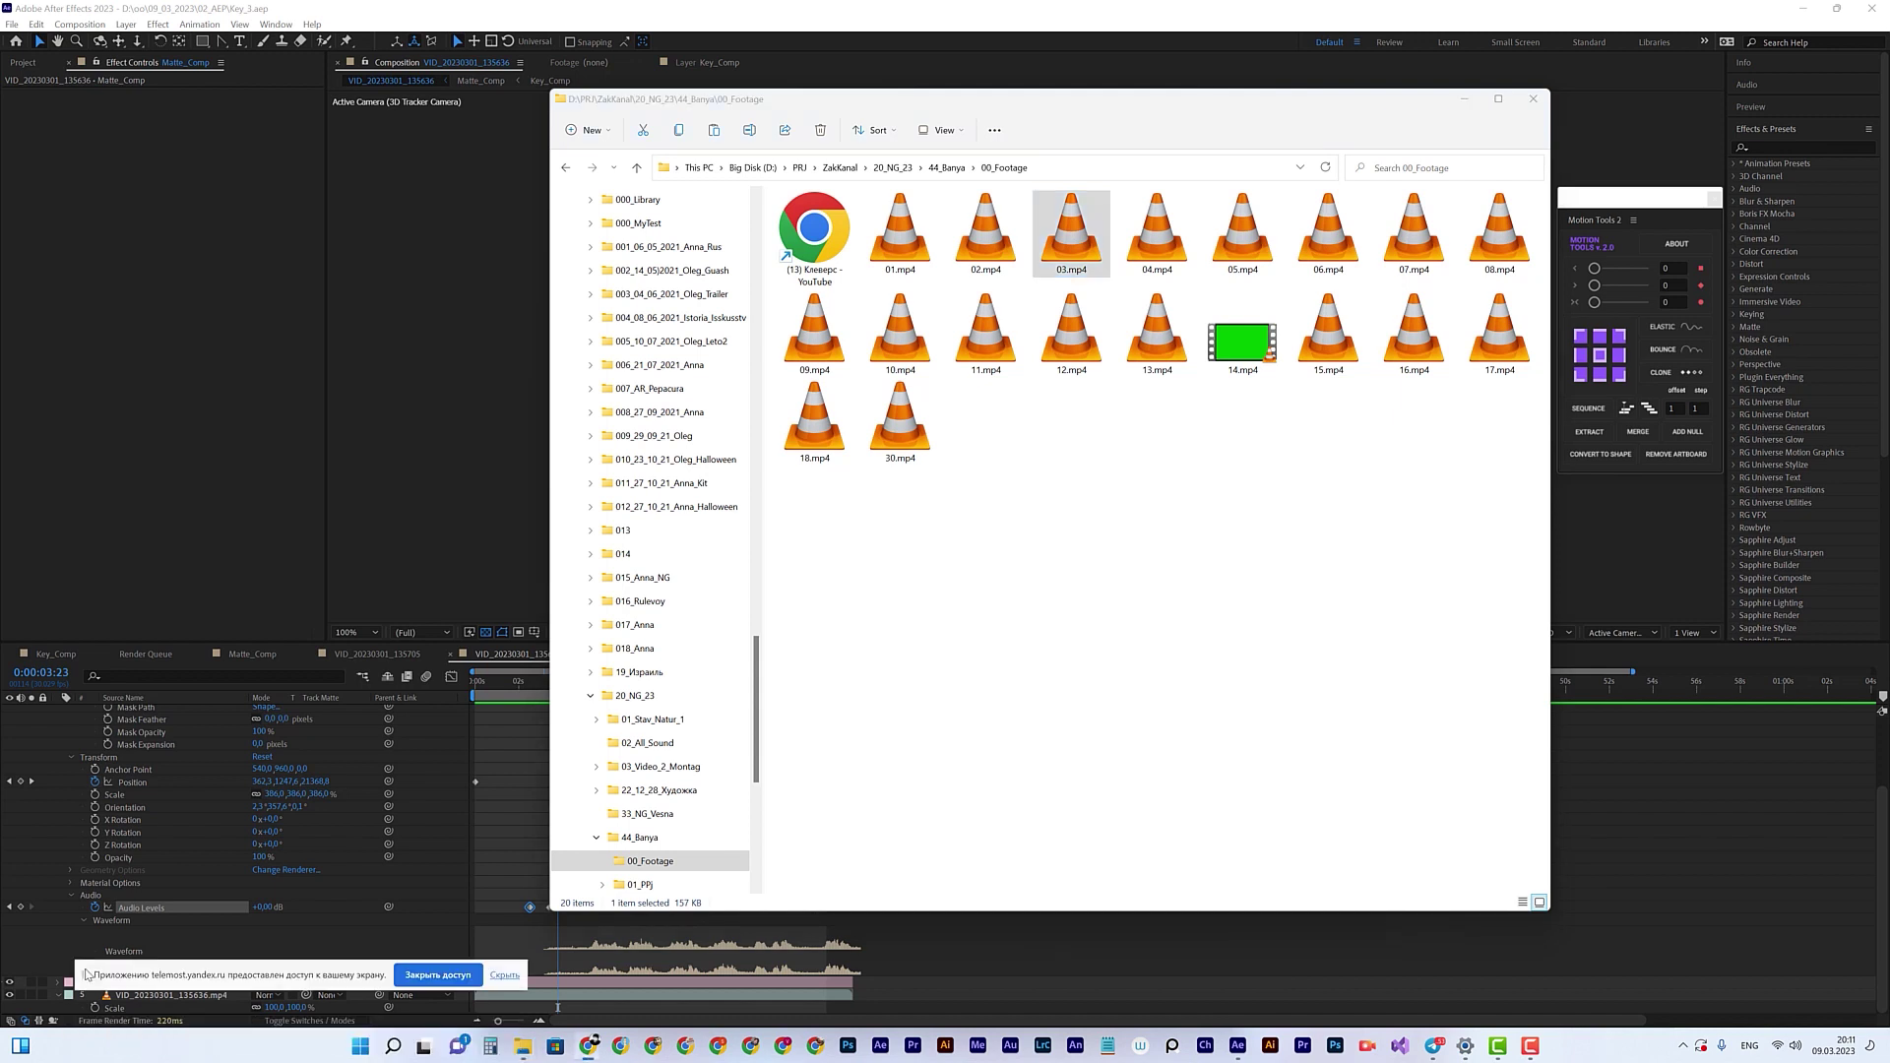
pyautogui.rightClick(522, 1047)
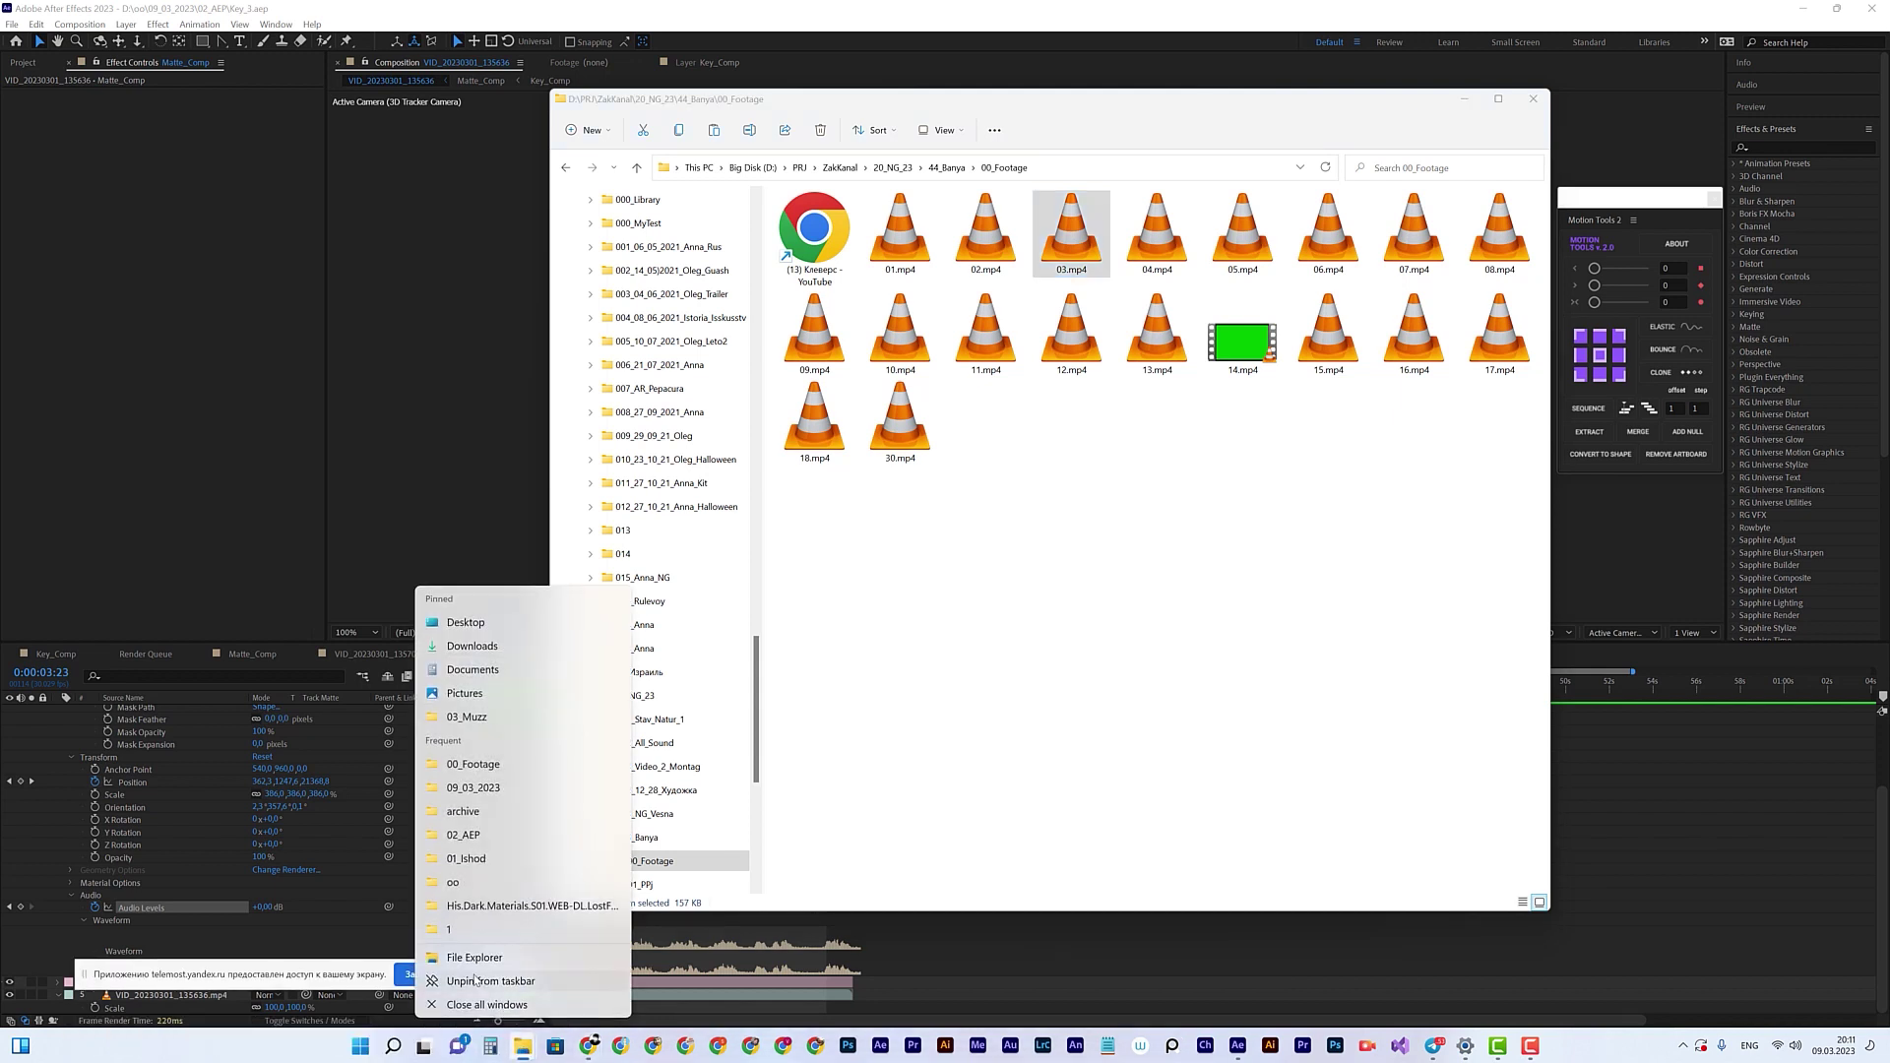
pyautogui.click(477, 981)
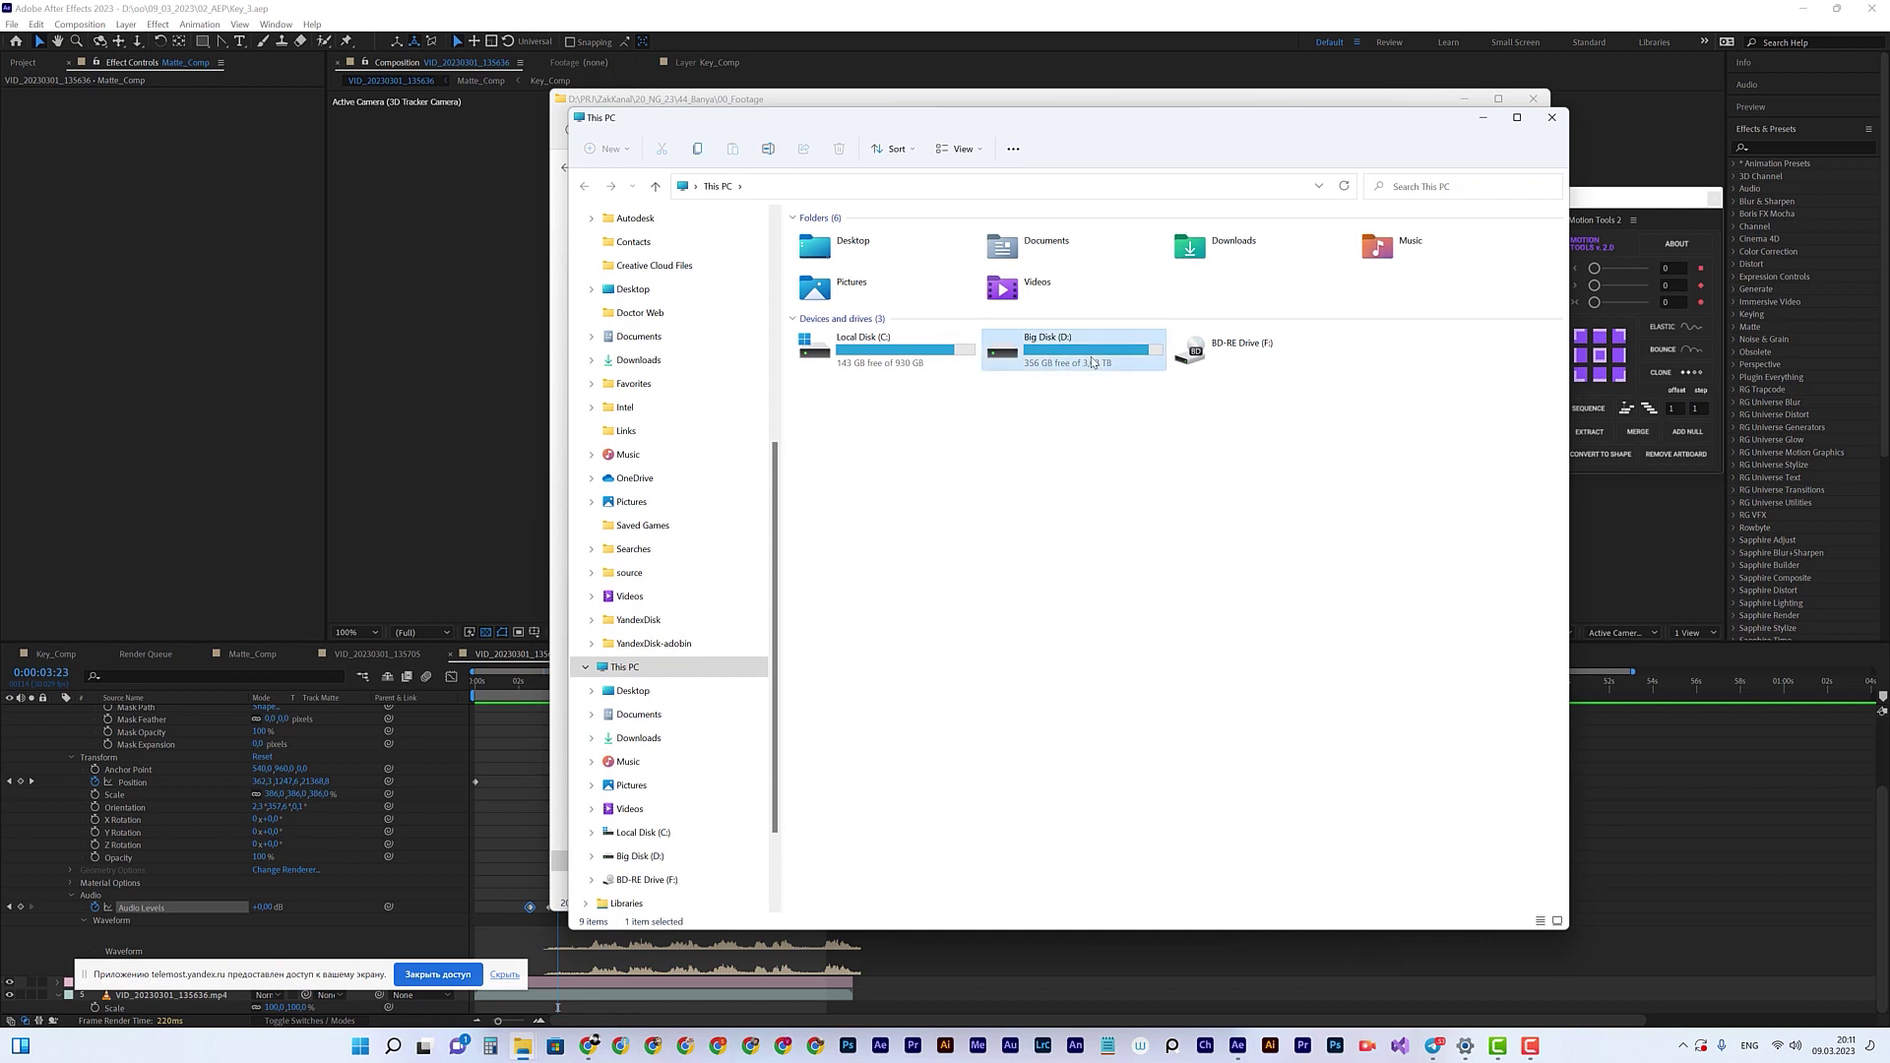
pyautogui.doubleClick(1063, 351)
pyautogui.doubleClick(825, 519)
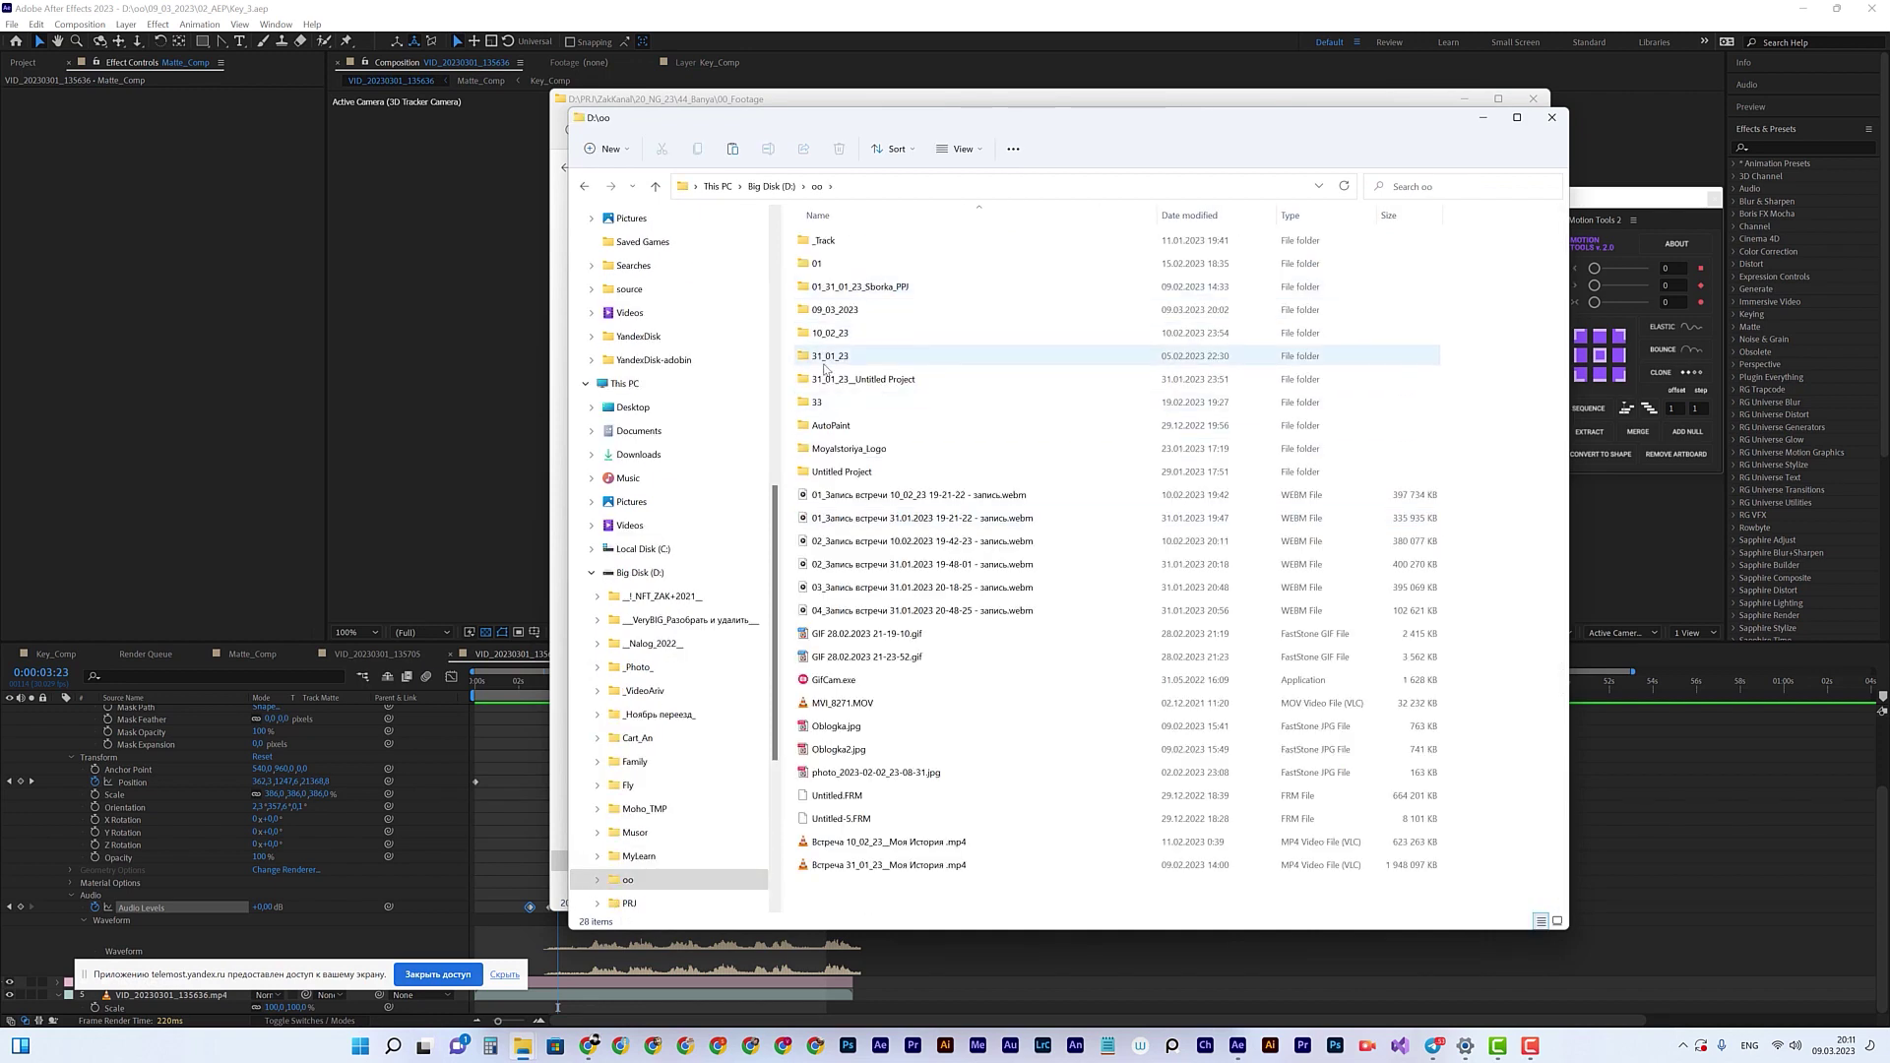
pyautogui.doubleClick(847, 311)
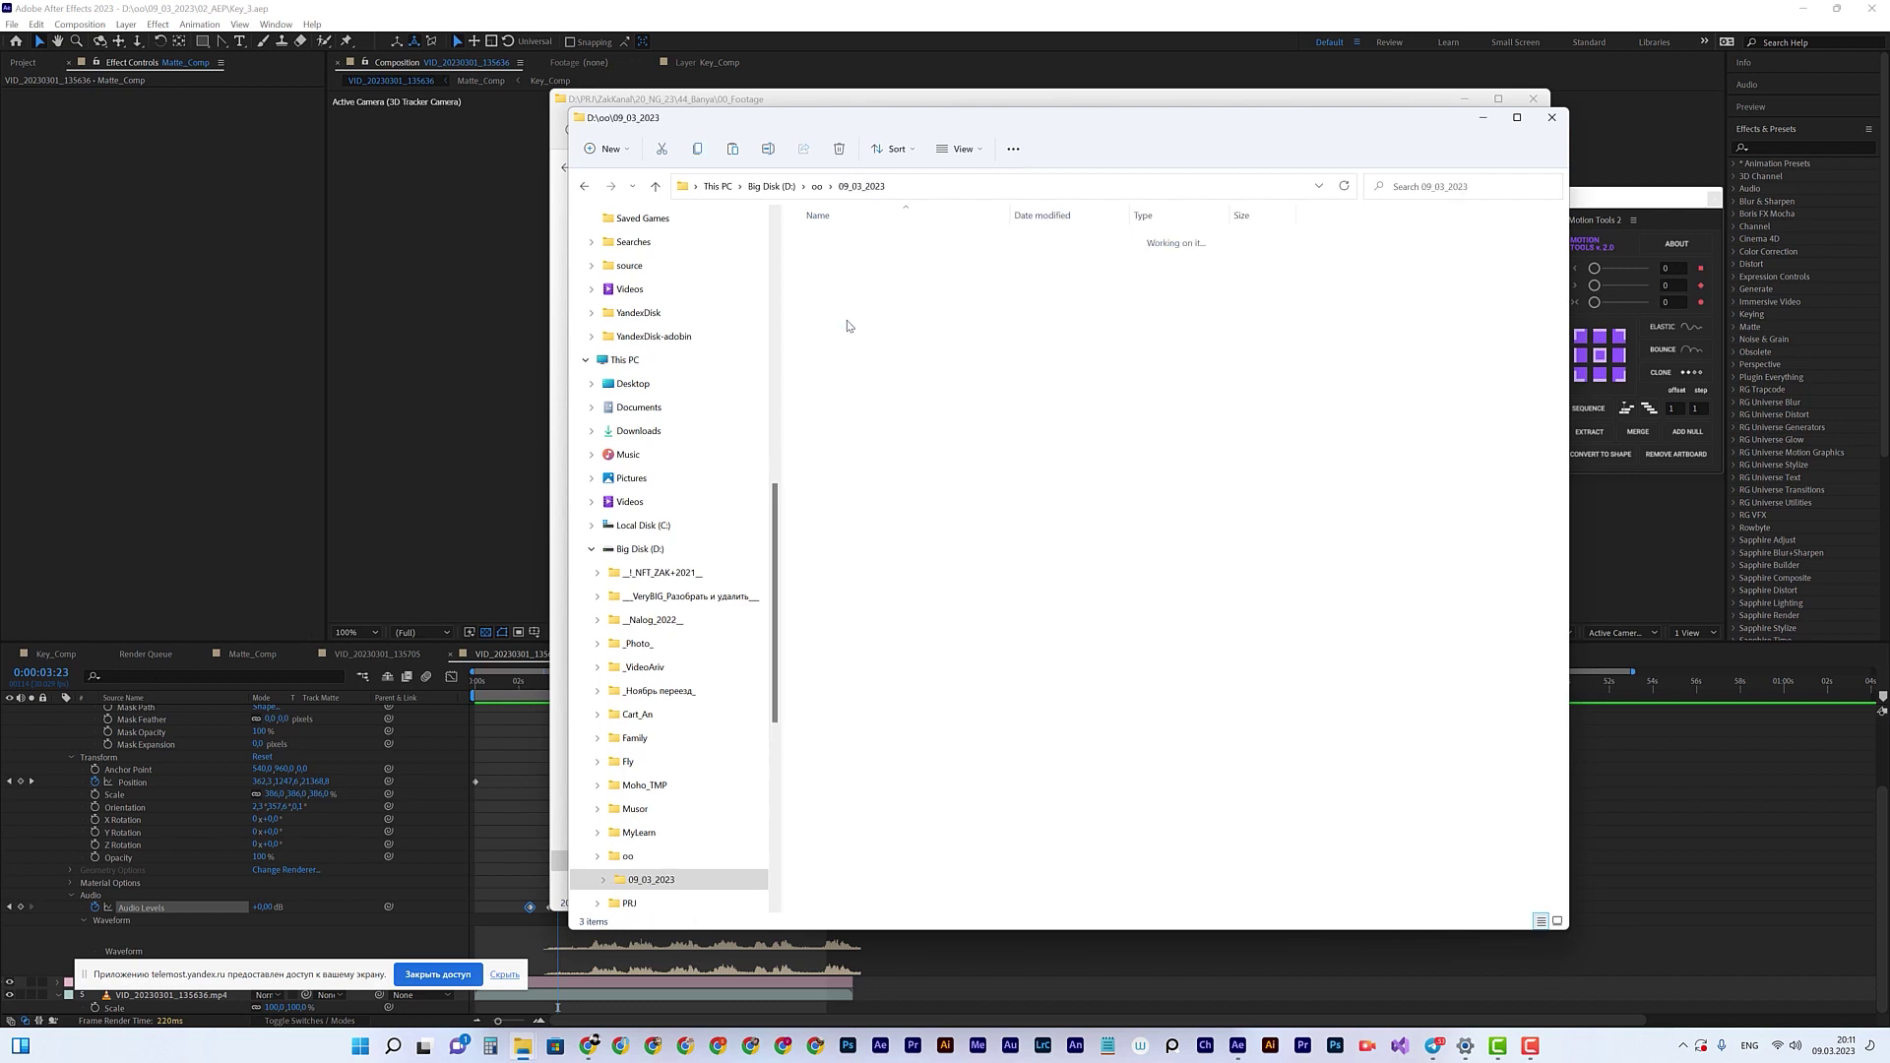
pyautogui.rightClick(845, 381)
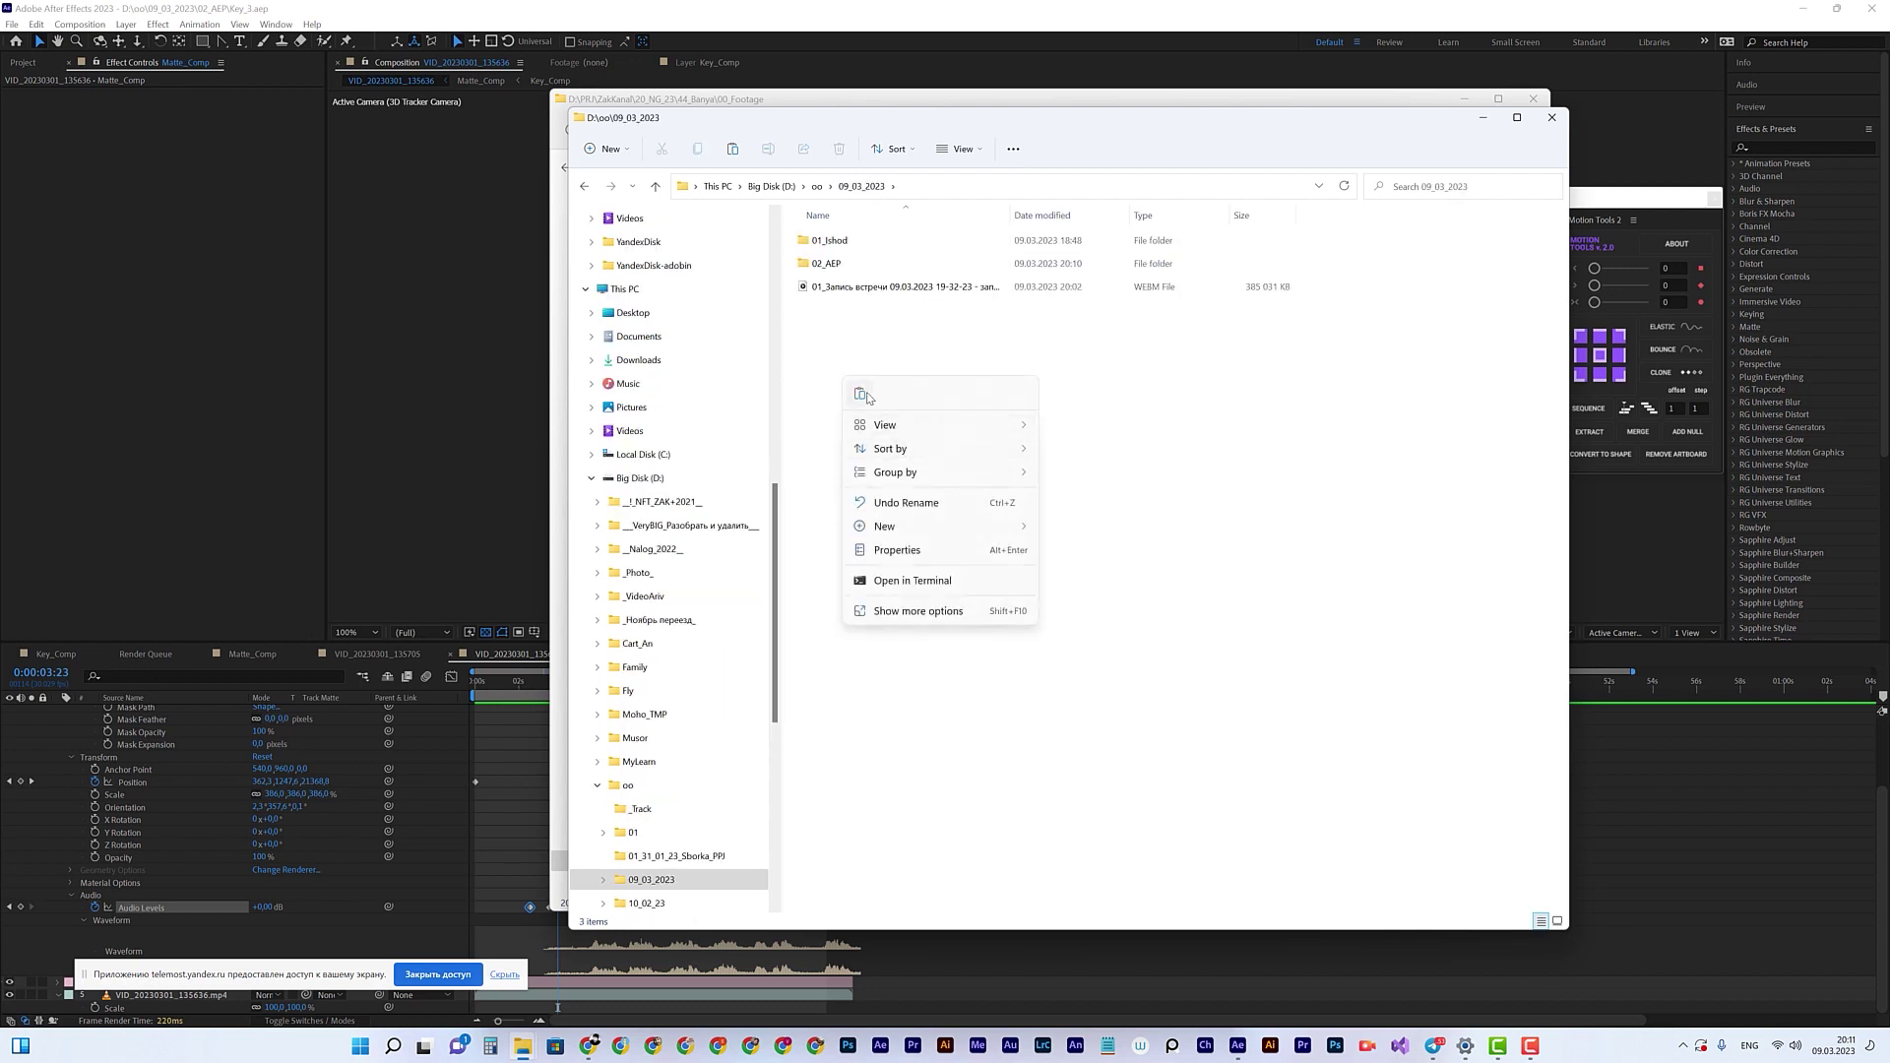
pyautogui.click(862, 395)
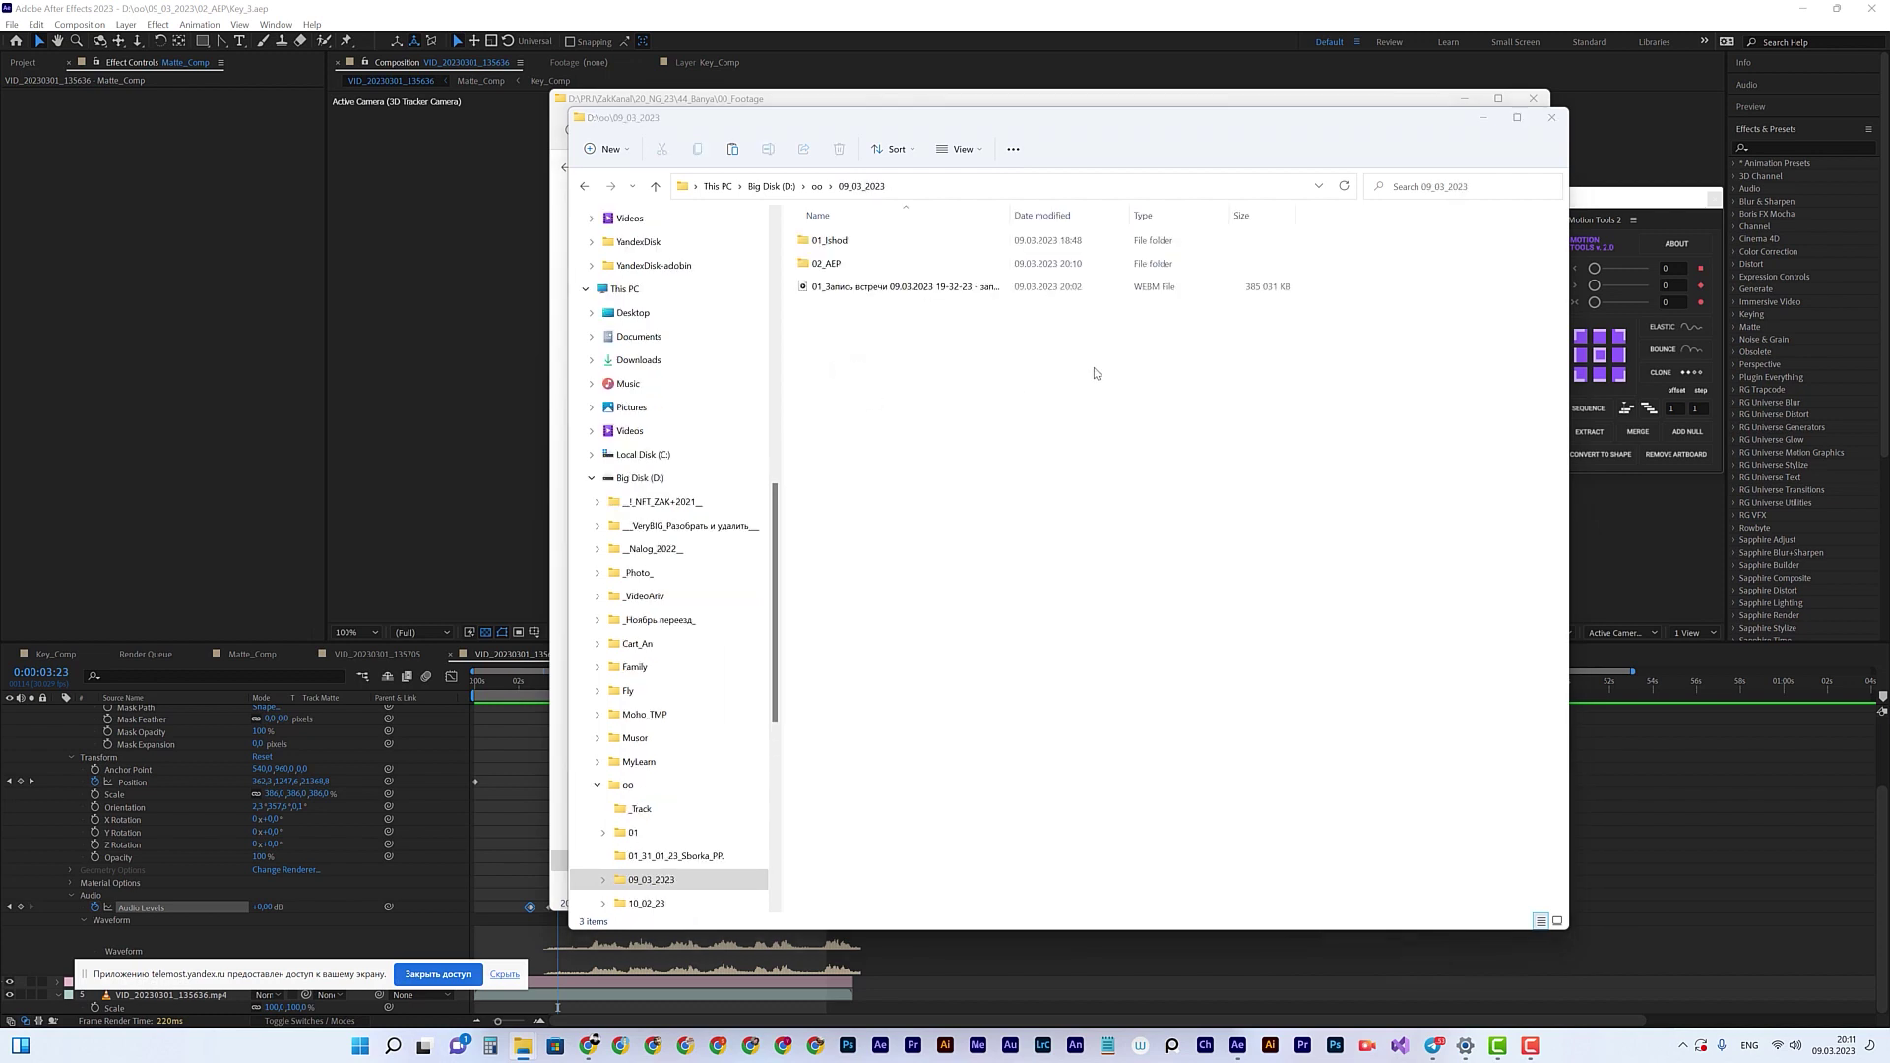
# Step: Import 03.mp4 from the 09_03_2023 folder into the After Effects project
pyautogui.click(18, 64)
pyautogui.hotkey('alt', 'Tab')
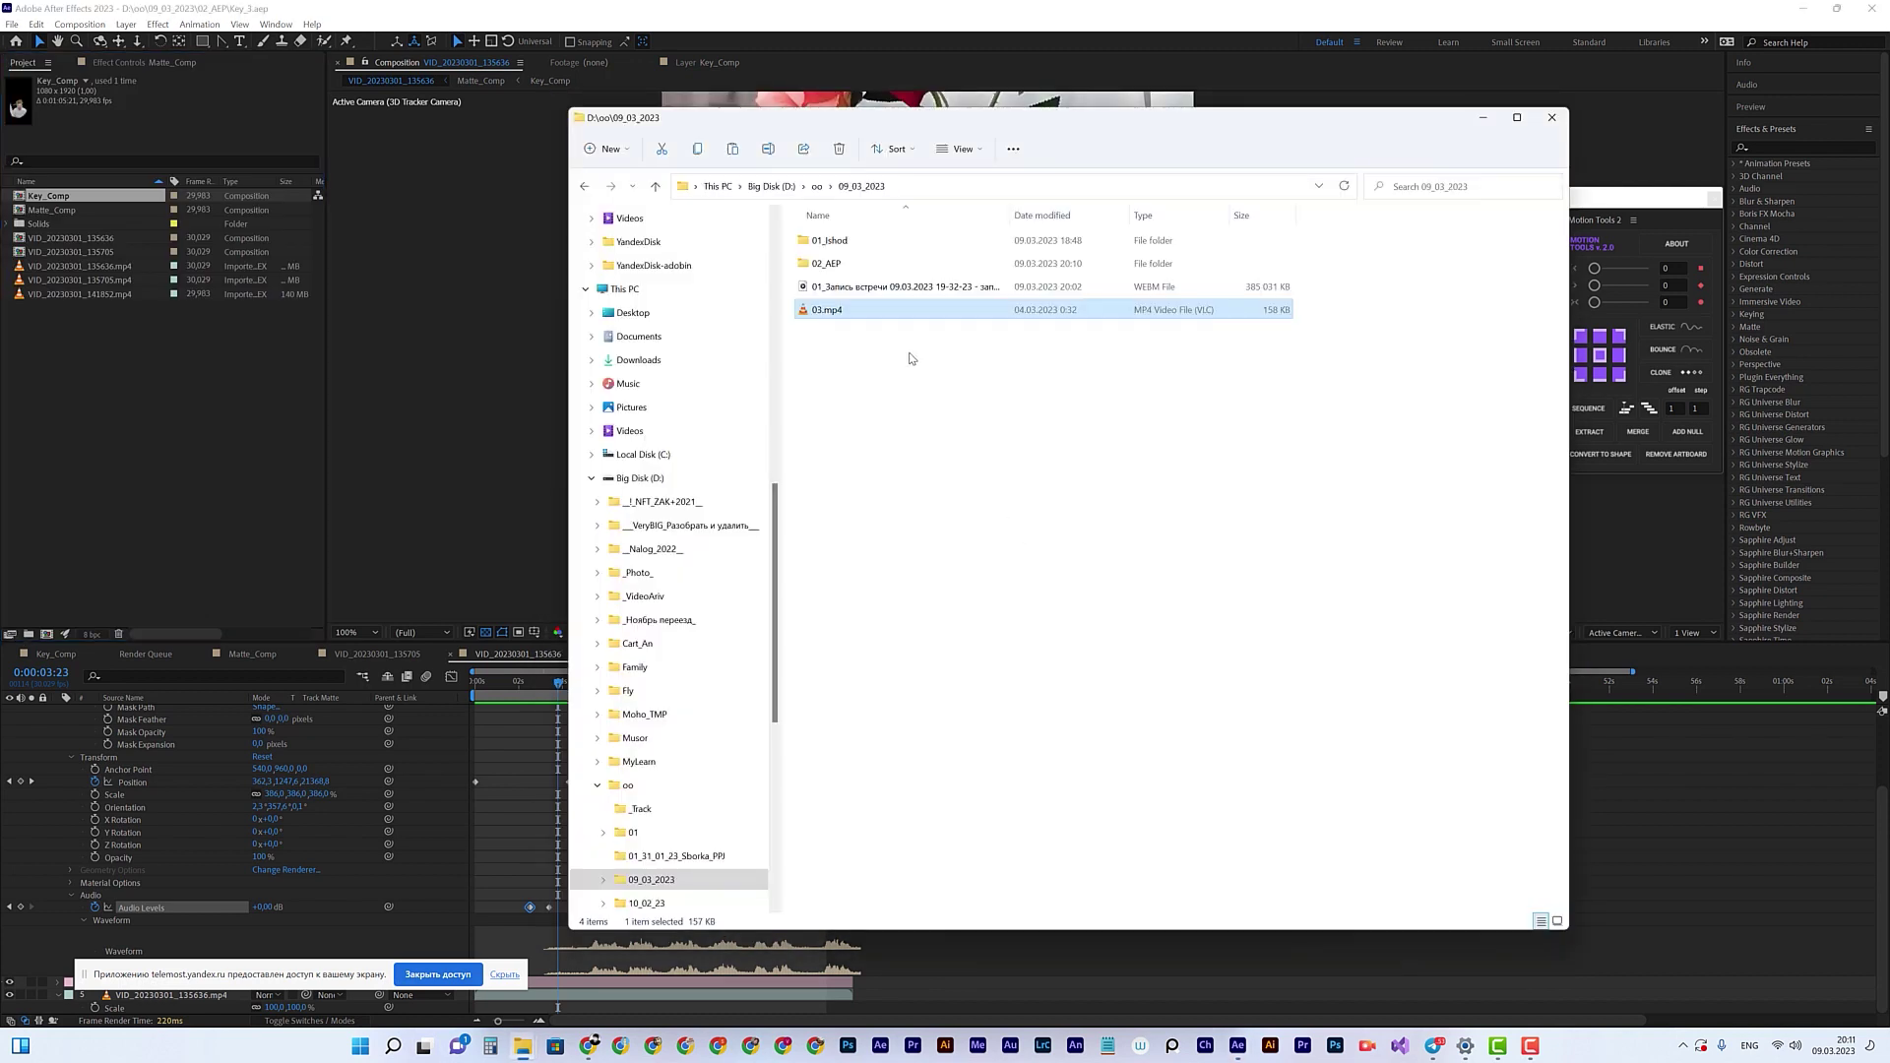
pyautogui.moveTo(822, 315); pyautogui.dragTo(94, 429)
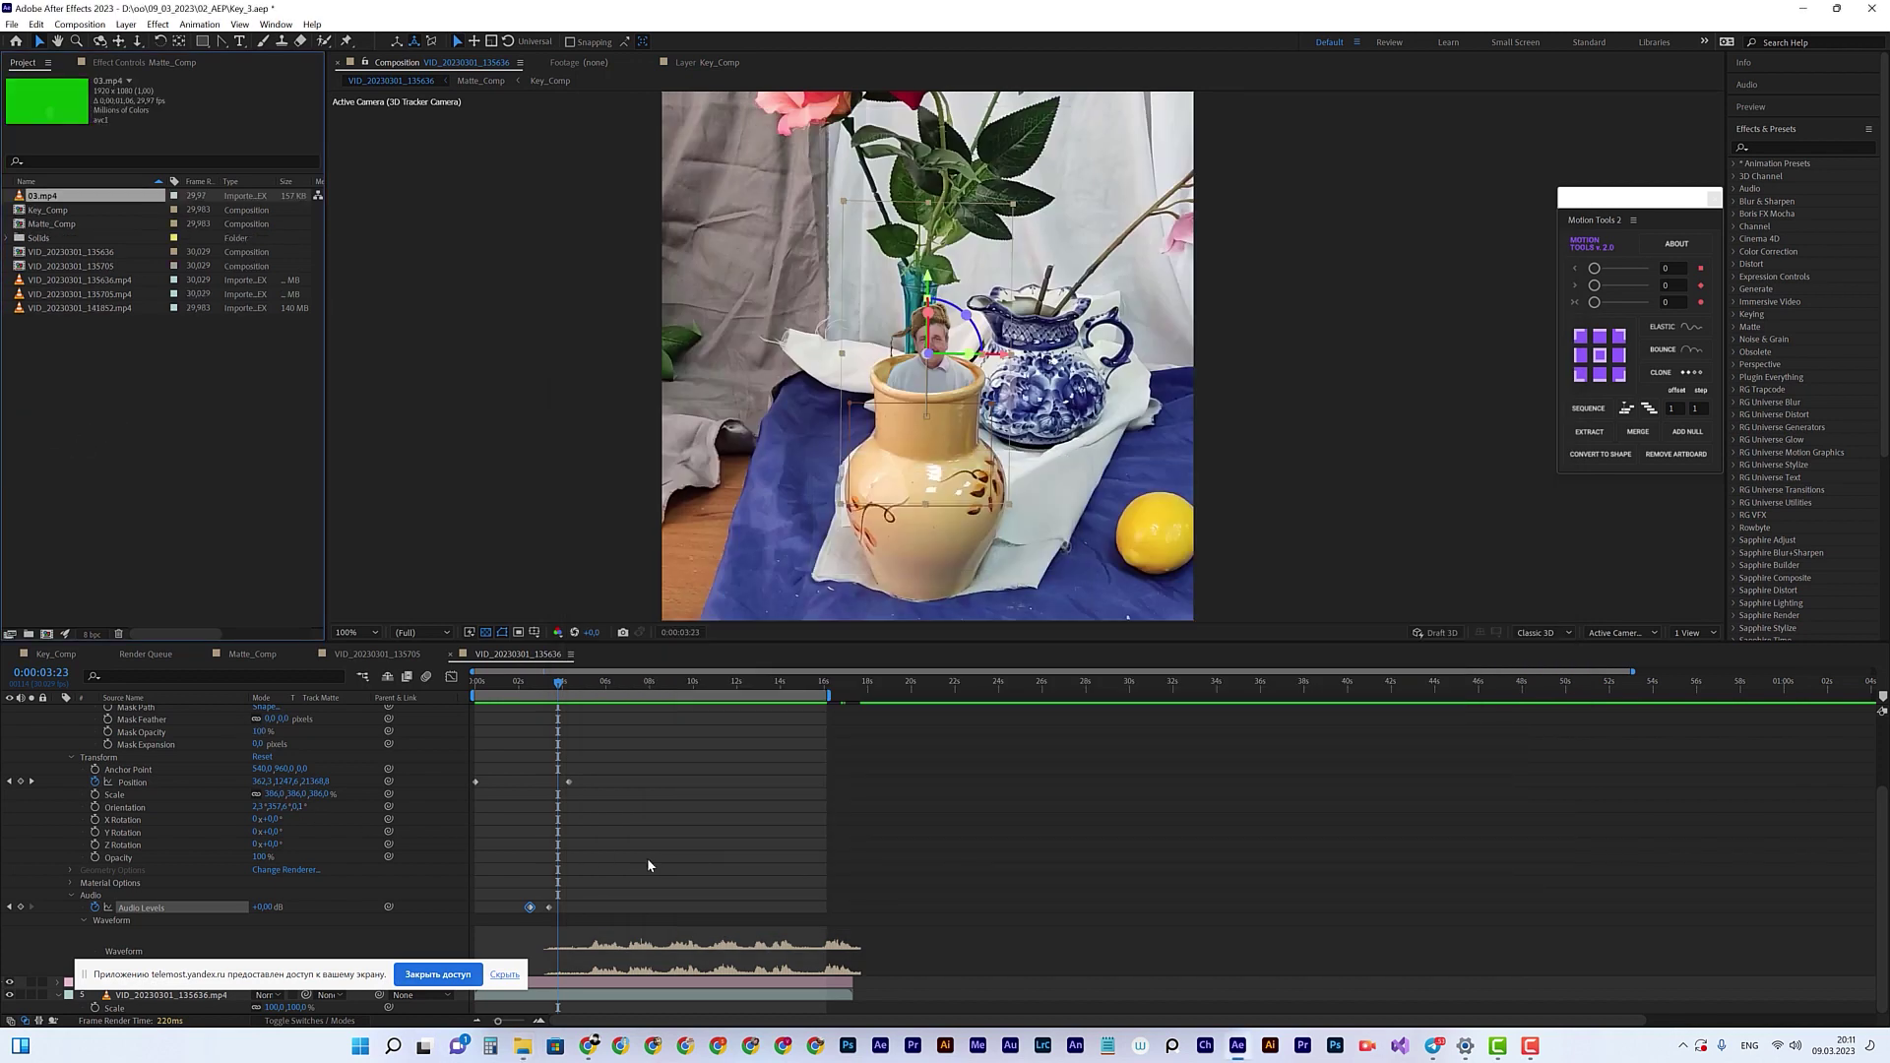
# Step: Duplicate the topmost Track Solid 1 layer, replace the copy's source with 03.mp4 and make it visible at 0:00:00:22
pyautogui.scroll(3, 647, 861)
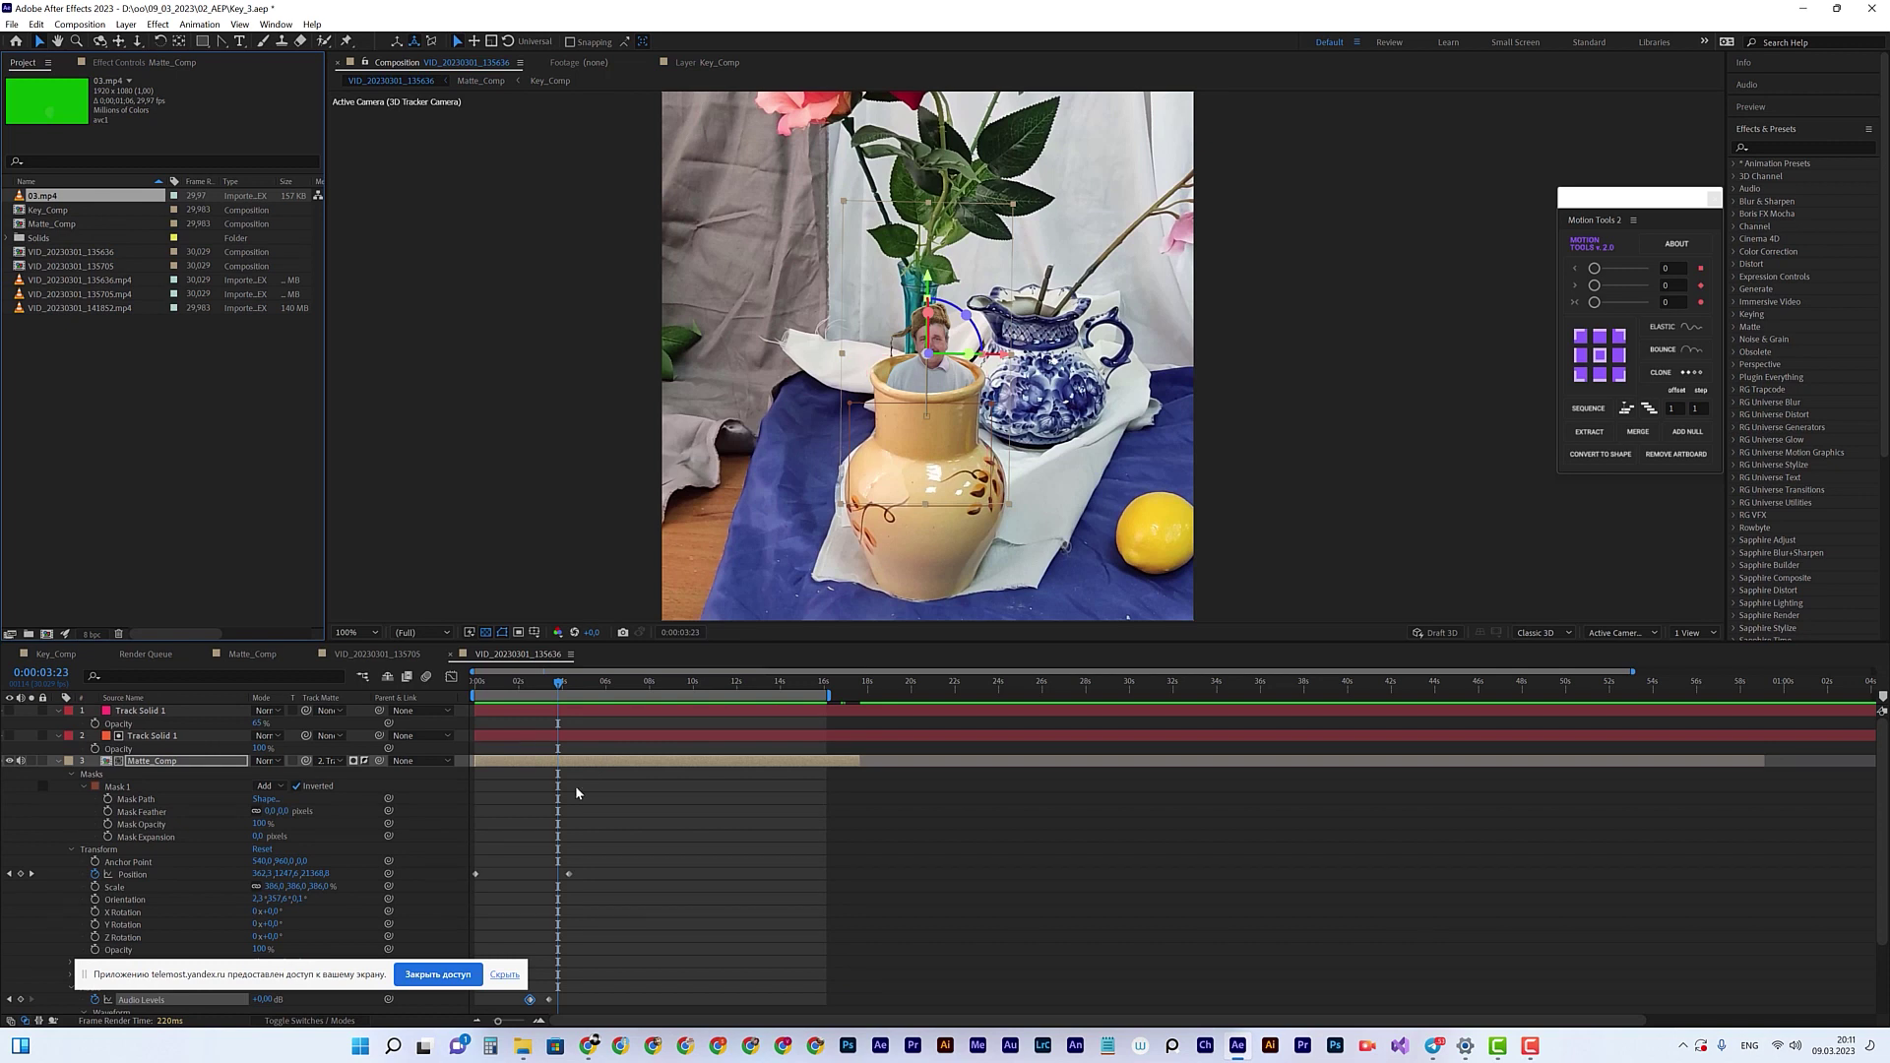
pyautogui.click(538, 737)
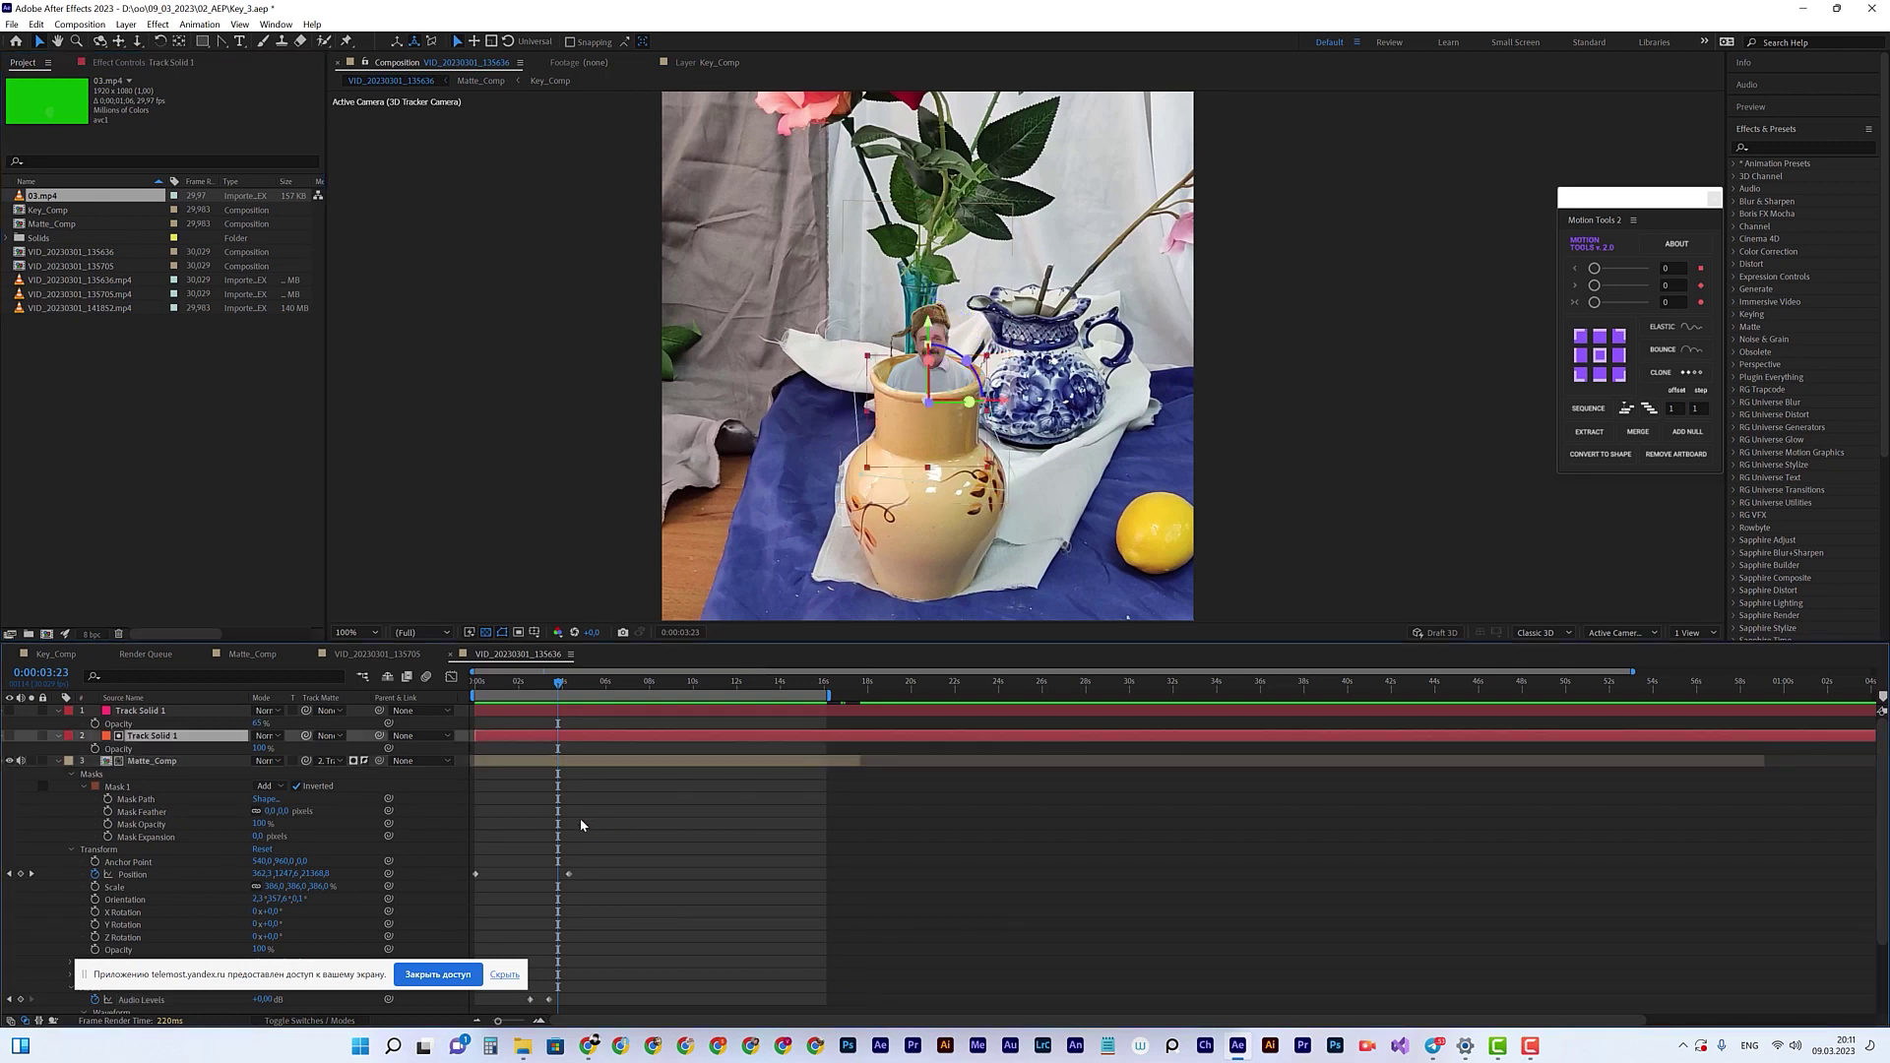
pyautogui.click(523, 714)
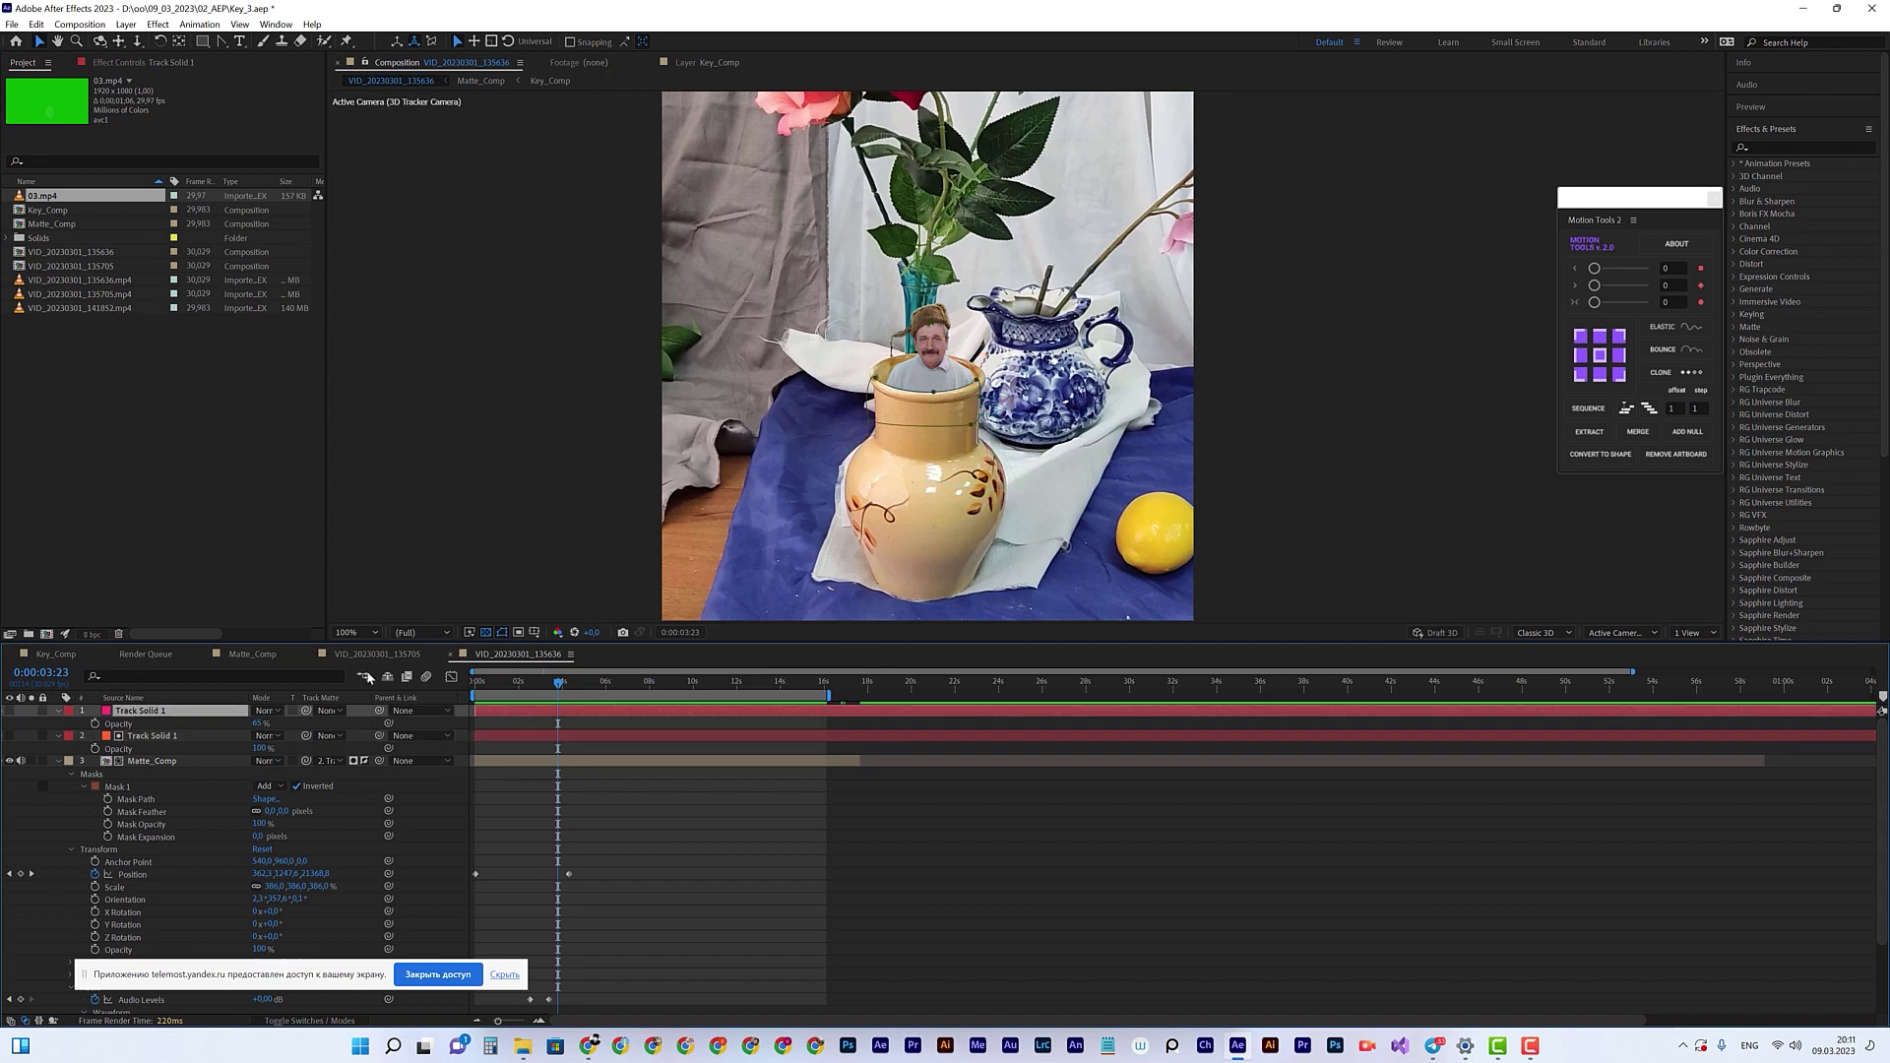
pyautogui.hotkey('ctrl', 'd')
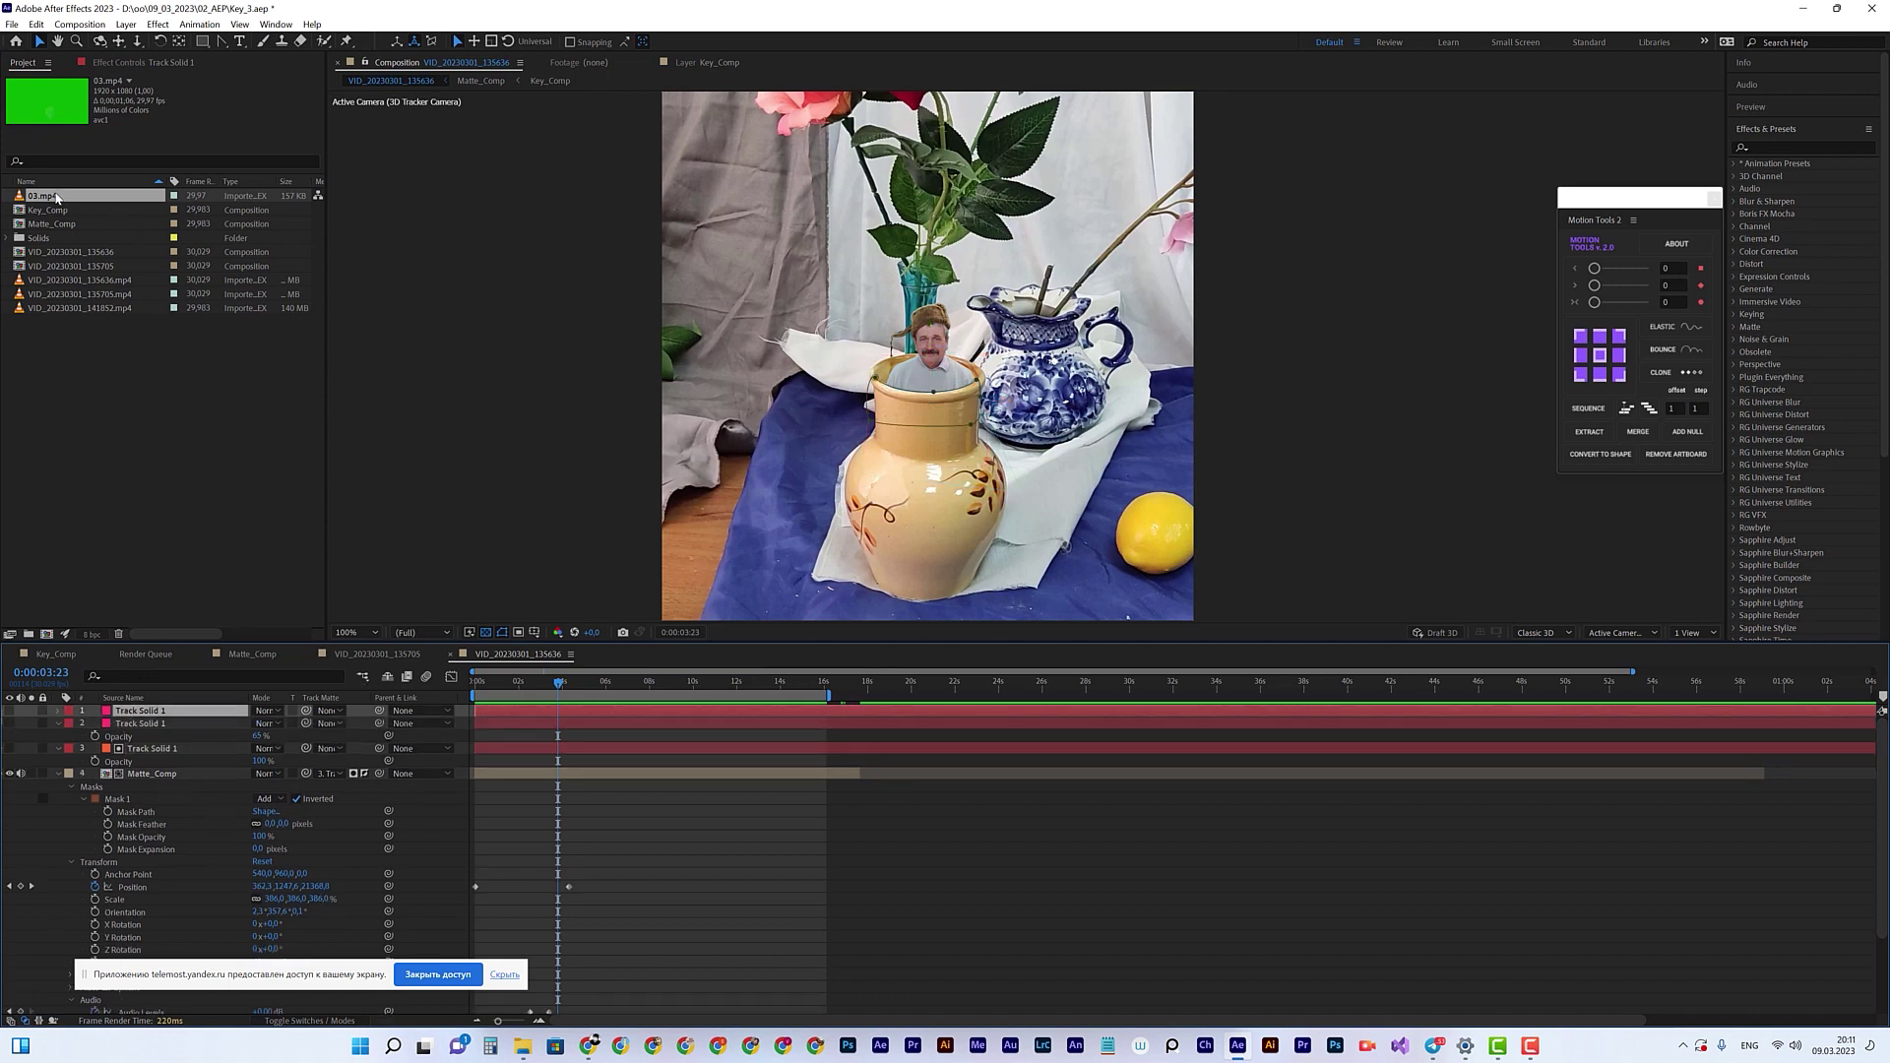
pyautogui.moveTo(46, 199); pyautogui.dragTo(194, 702)
pyautogui.moveTo(493, 694)
pyautogui.mouseDown()
pyautogui.moveTo(513, 686)
pyautogui.moveTo(492, 686)
pyautogui.mouseUp()
pyautogui.click(9, 711)
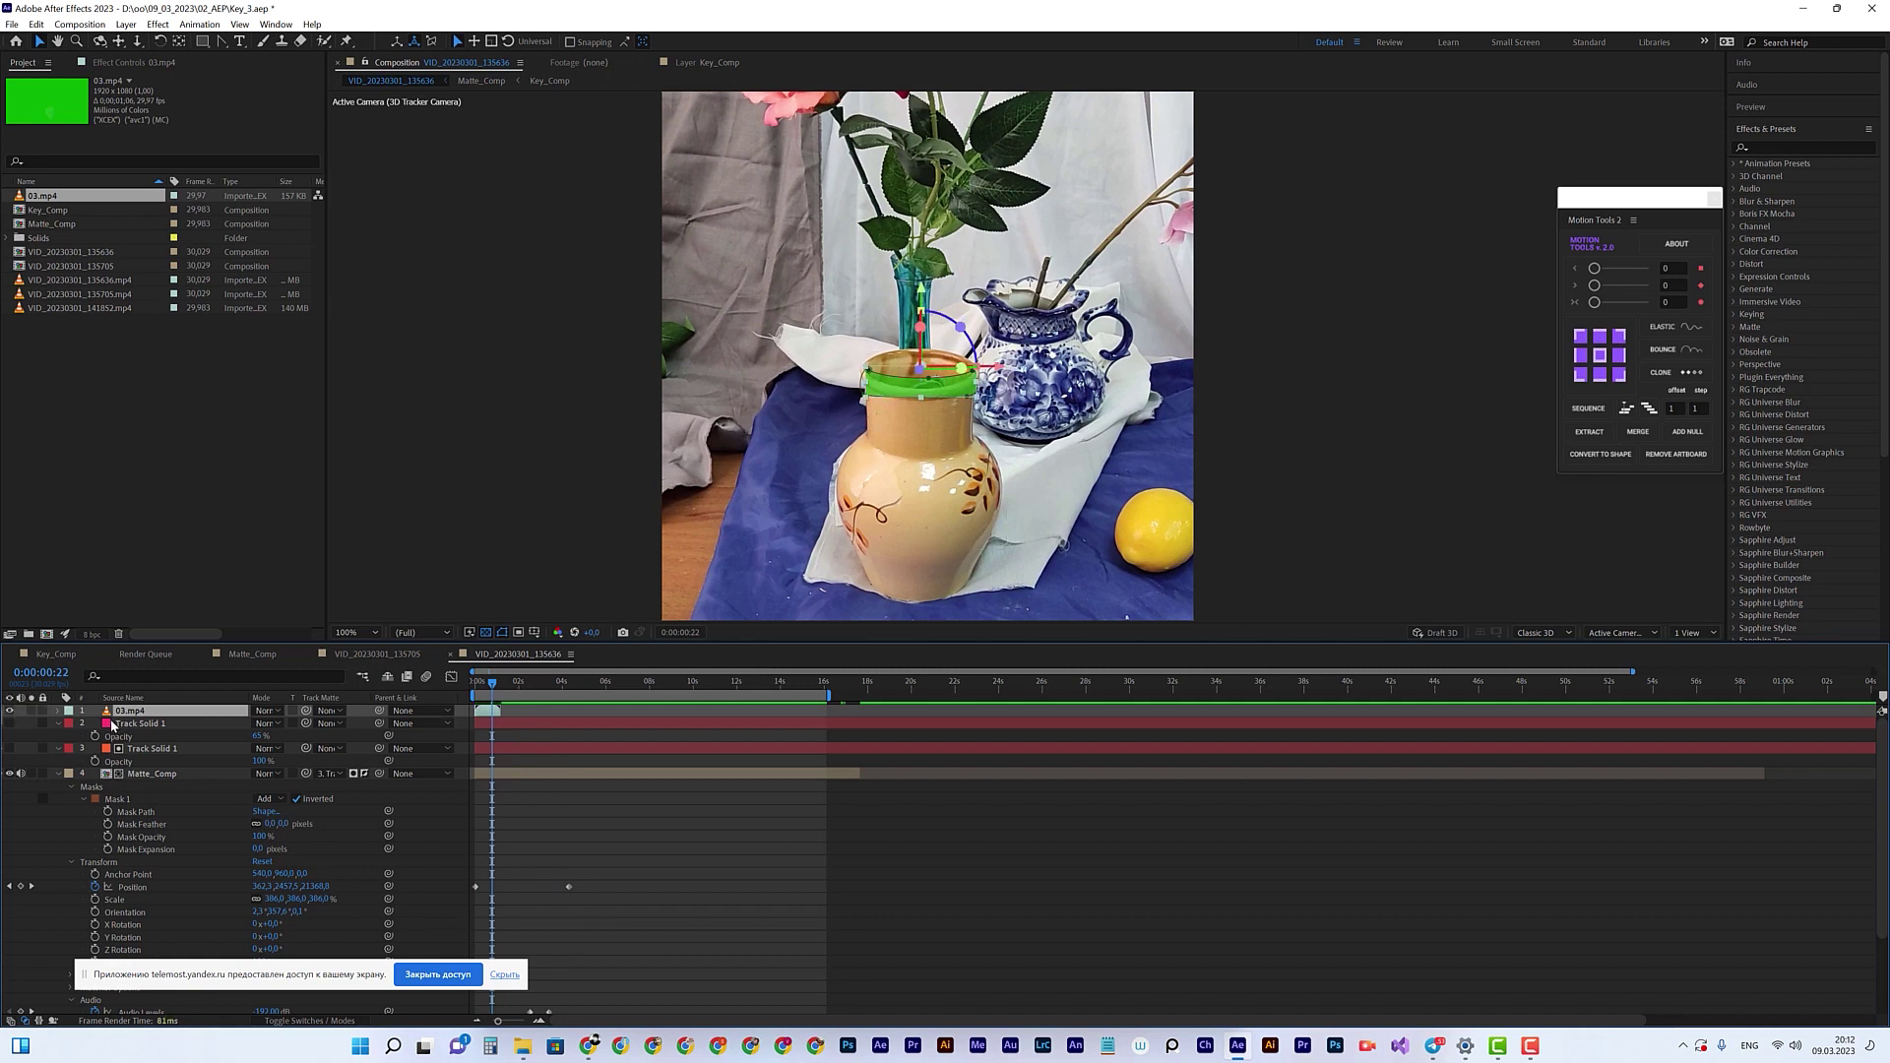
# Step: Set the mode of Mask 1 on the 03.mp4 layer to None and check the clip at 0:00:00:28
pyautogui.hotkey('ctrl', 'v')
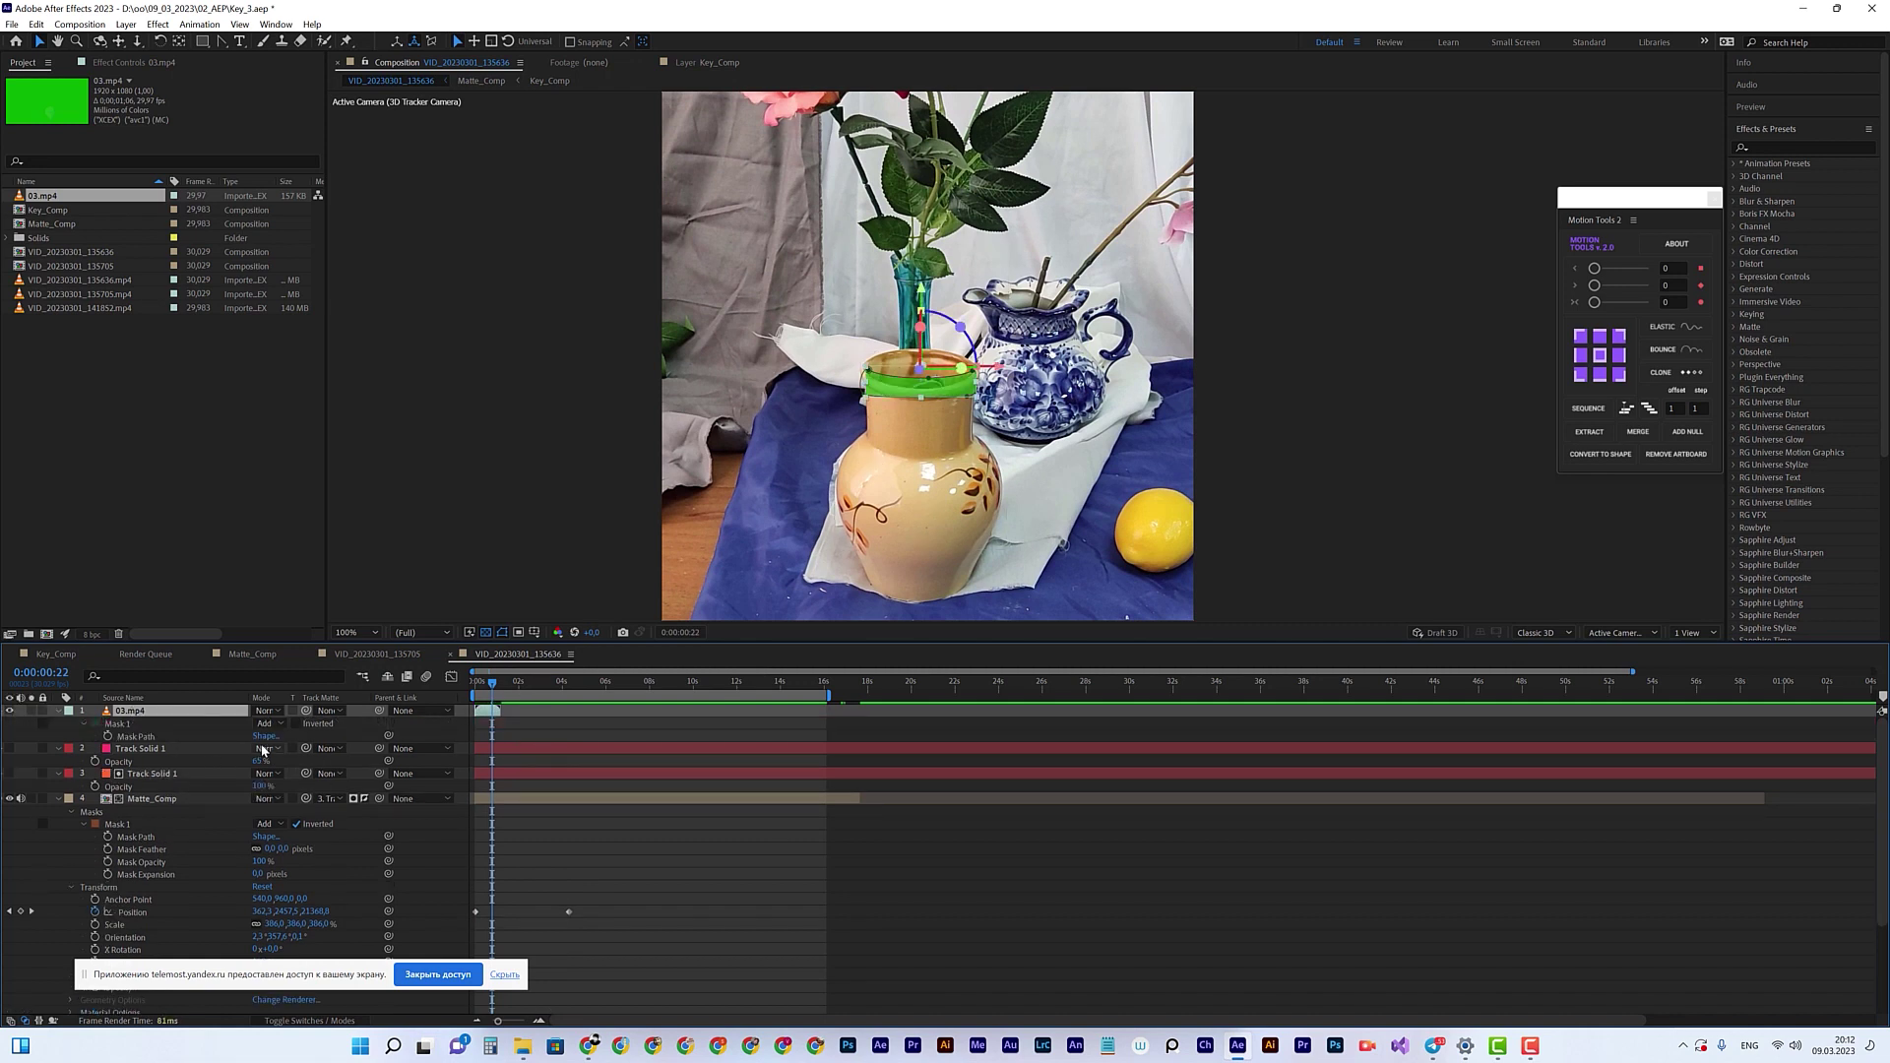
pyautogui.click(269, 724)
pyautogui.click(296, 742)
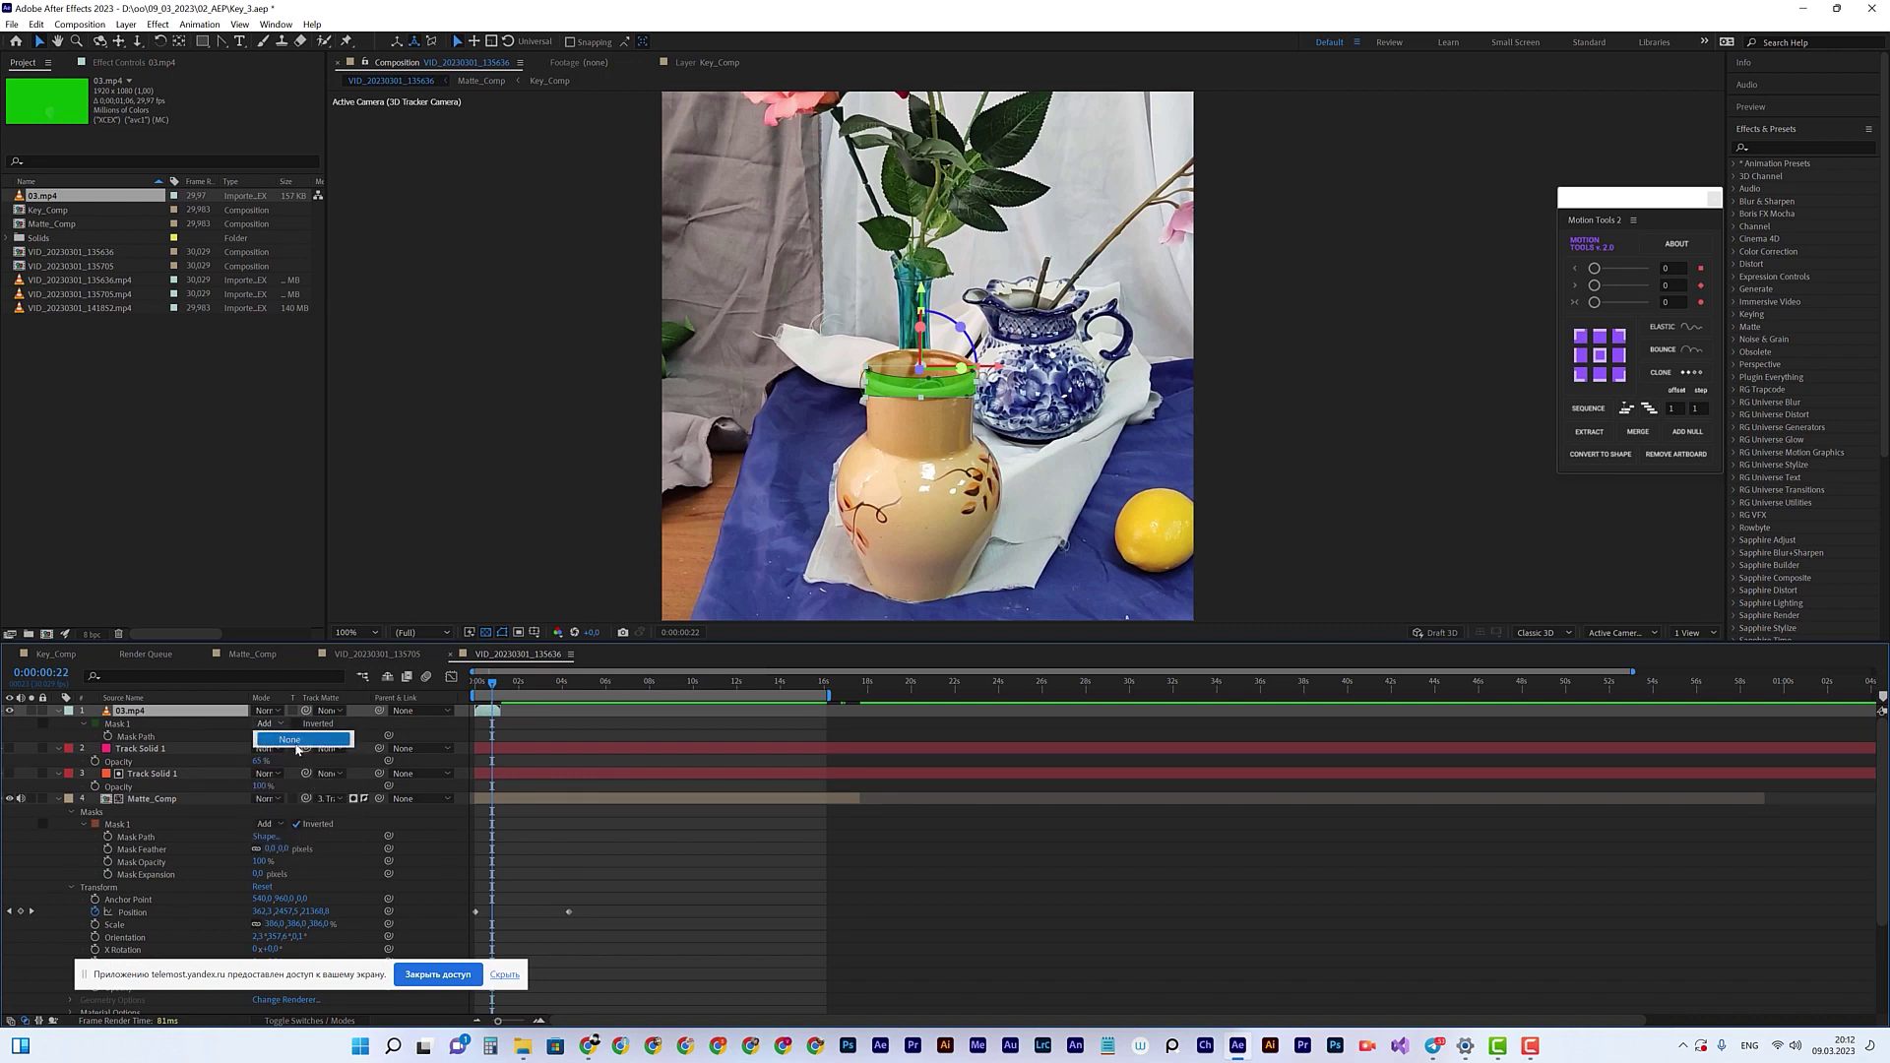
pyautogui.moveTo(500, 683); pyautogui.dragTo(497, 695)
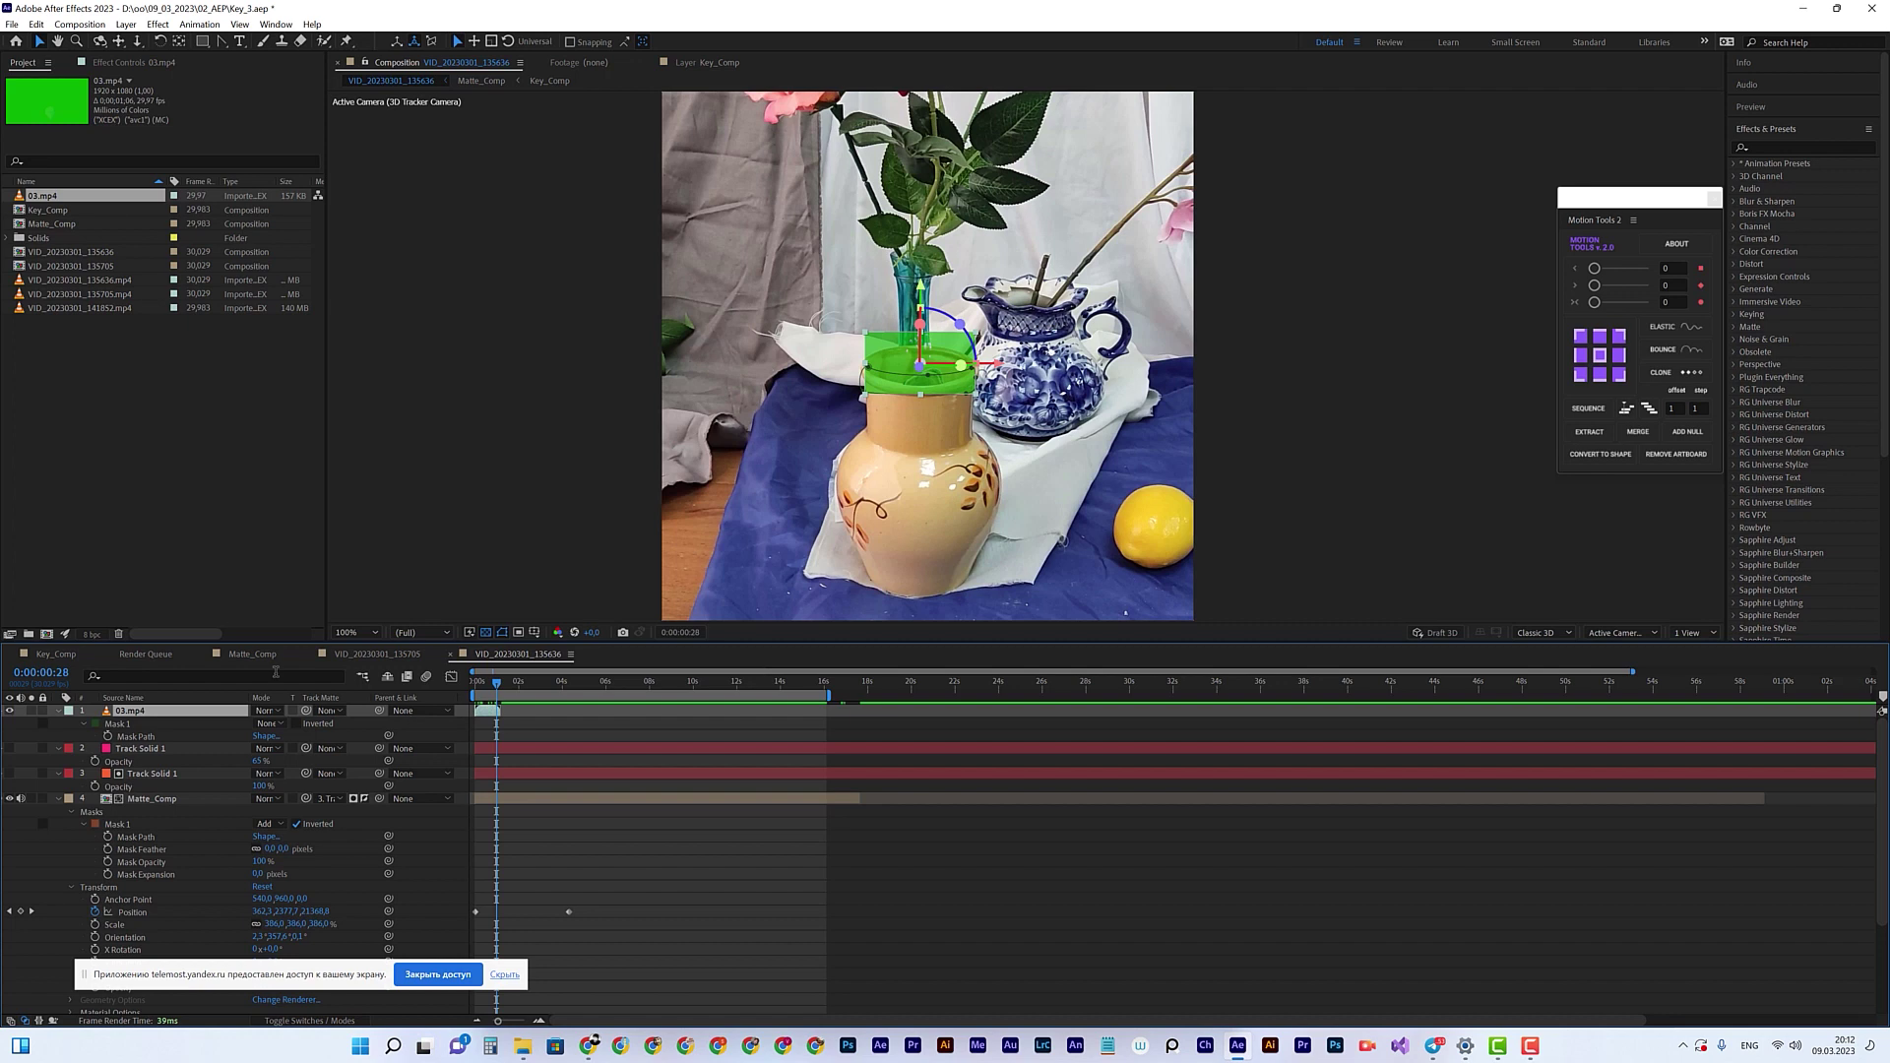
# Step: Scale the 03.mp4 layer to 246% and return to the first frame
pyautogui.press('s')
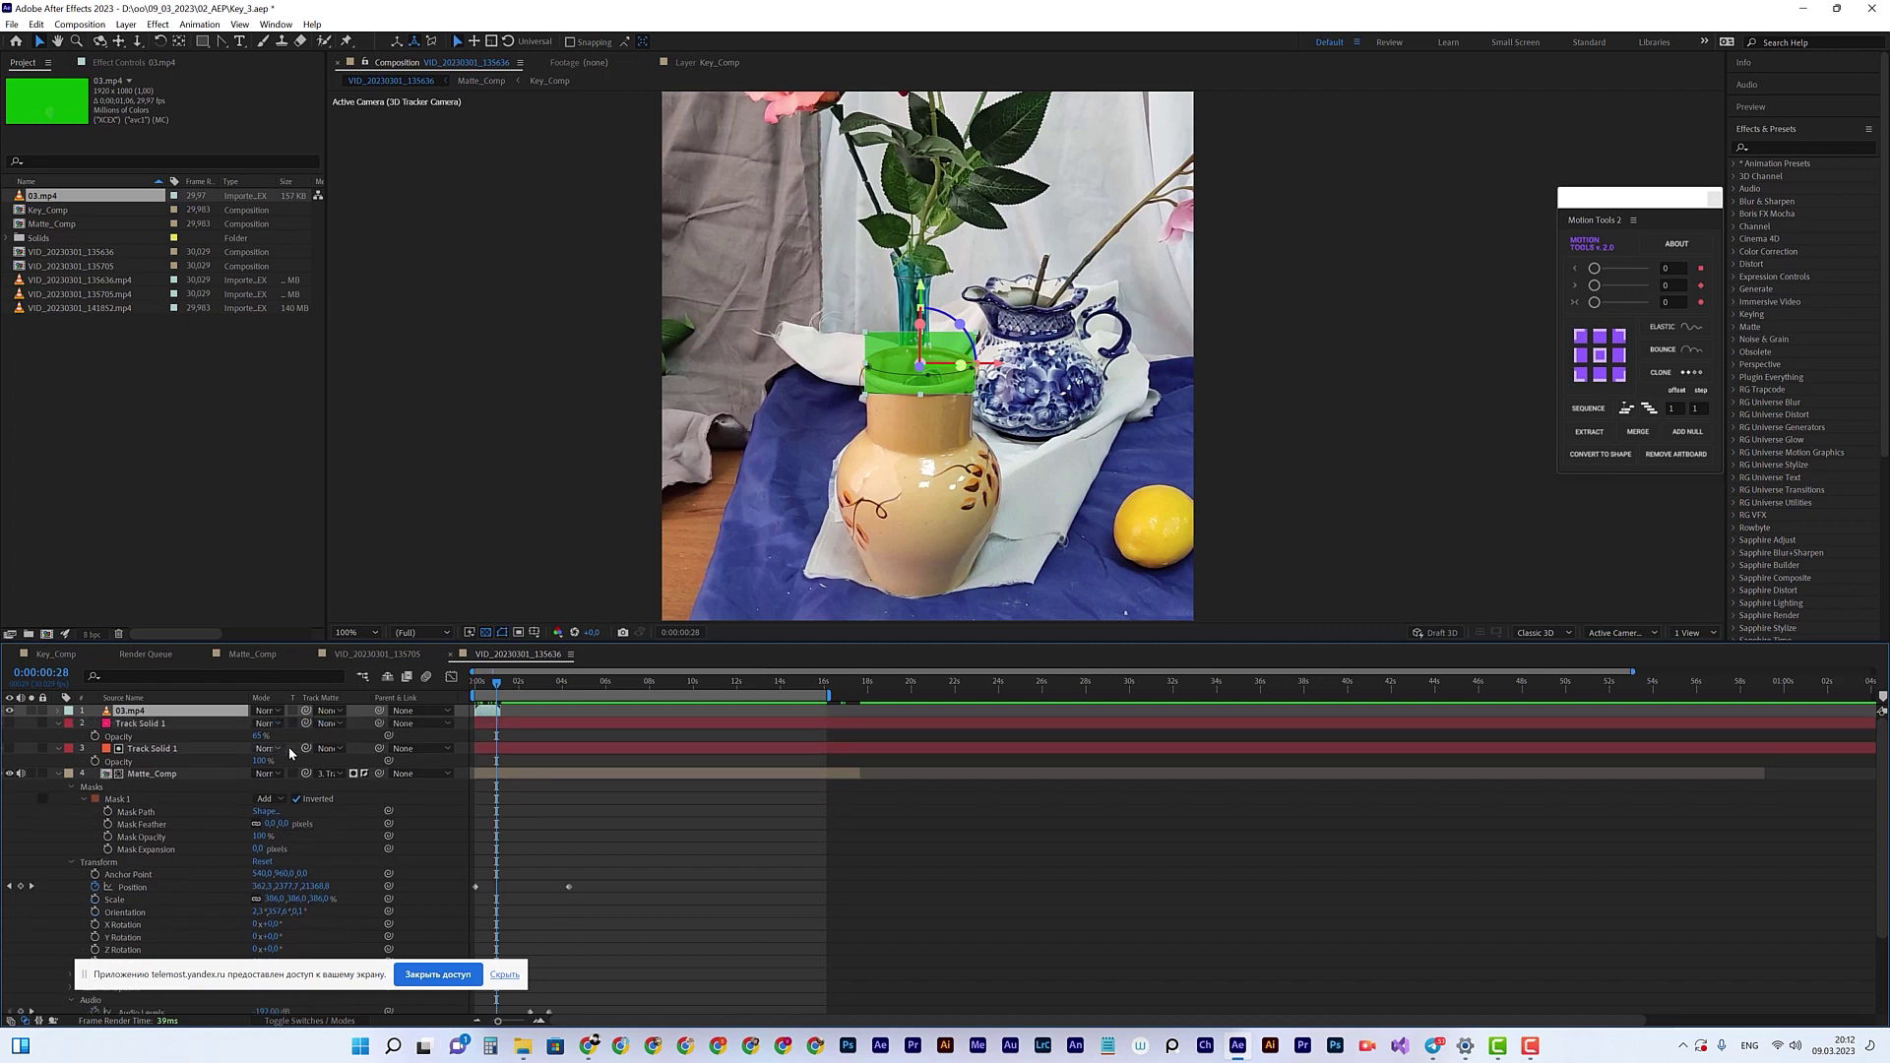
pyautogui.moveTo(277, 724); pyautogui.dragTo(380, 725)
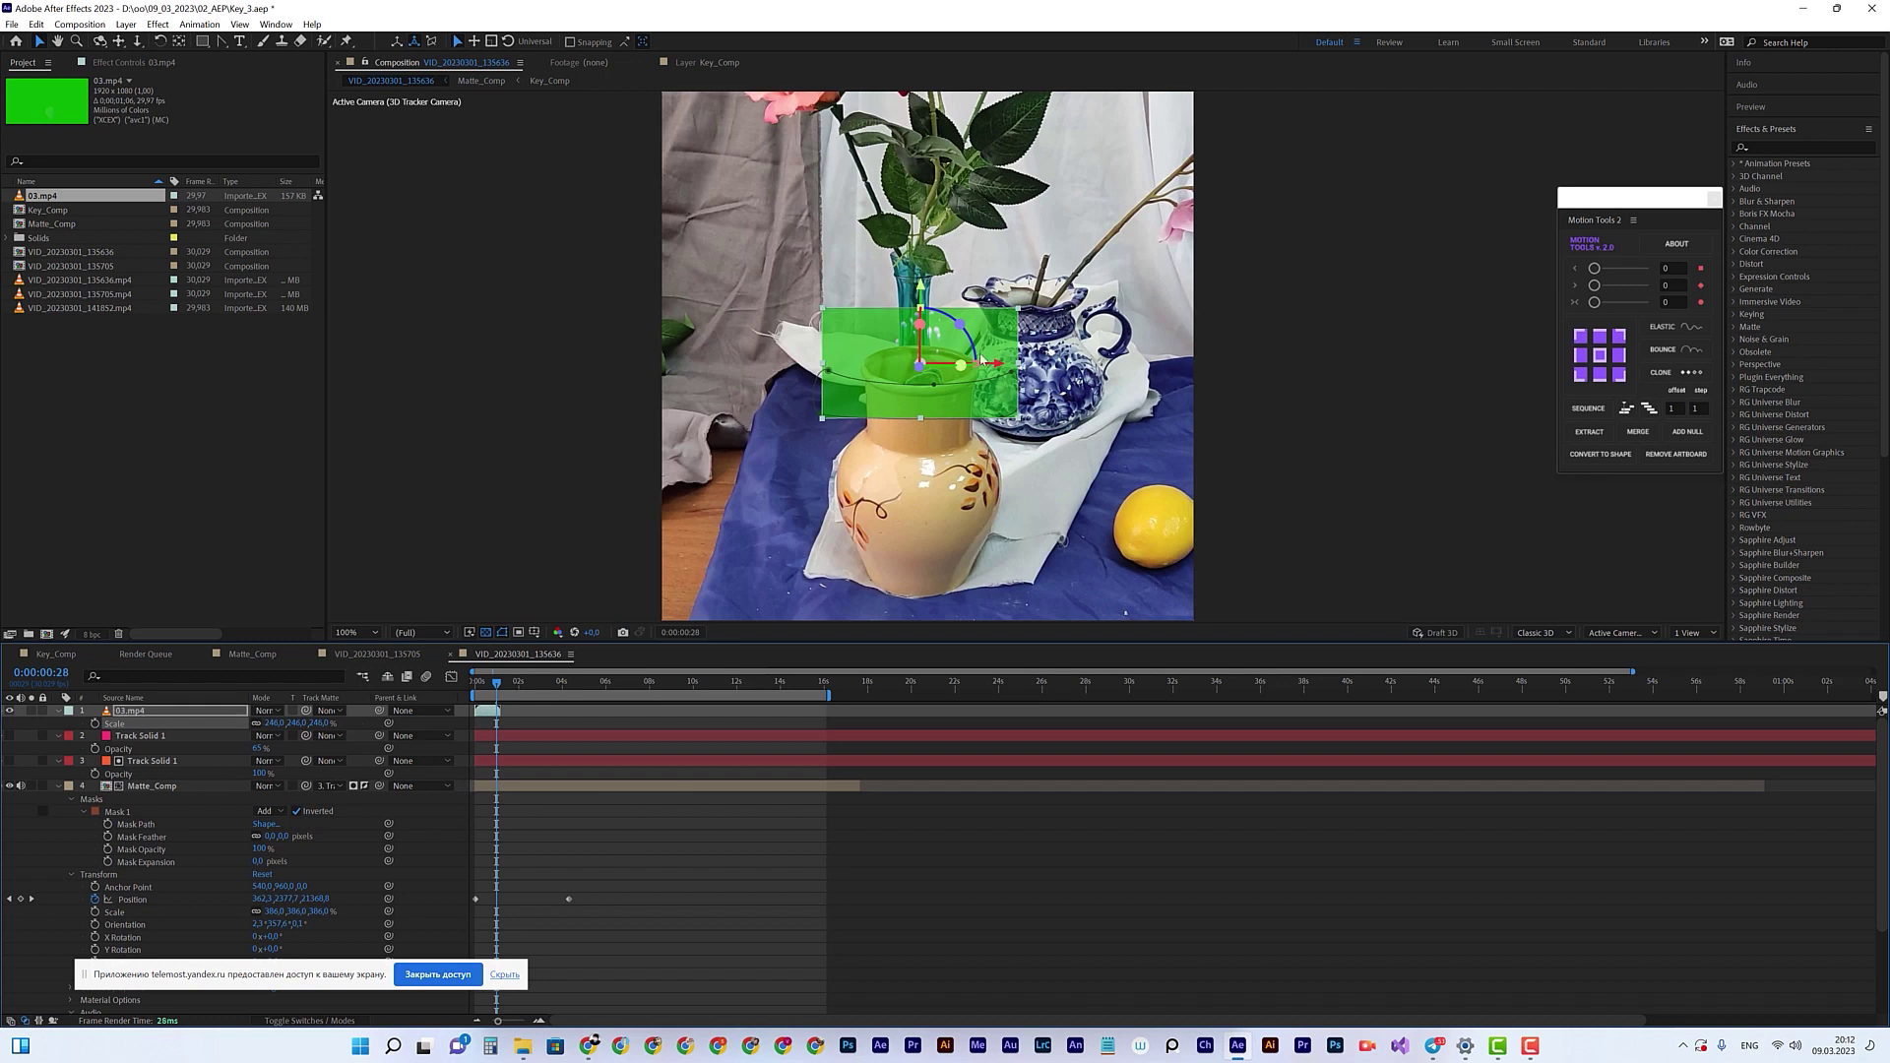
pyautogui.press('.')
pyautogui.click(475, 694)
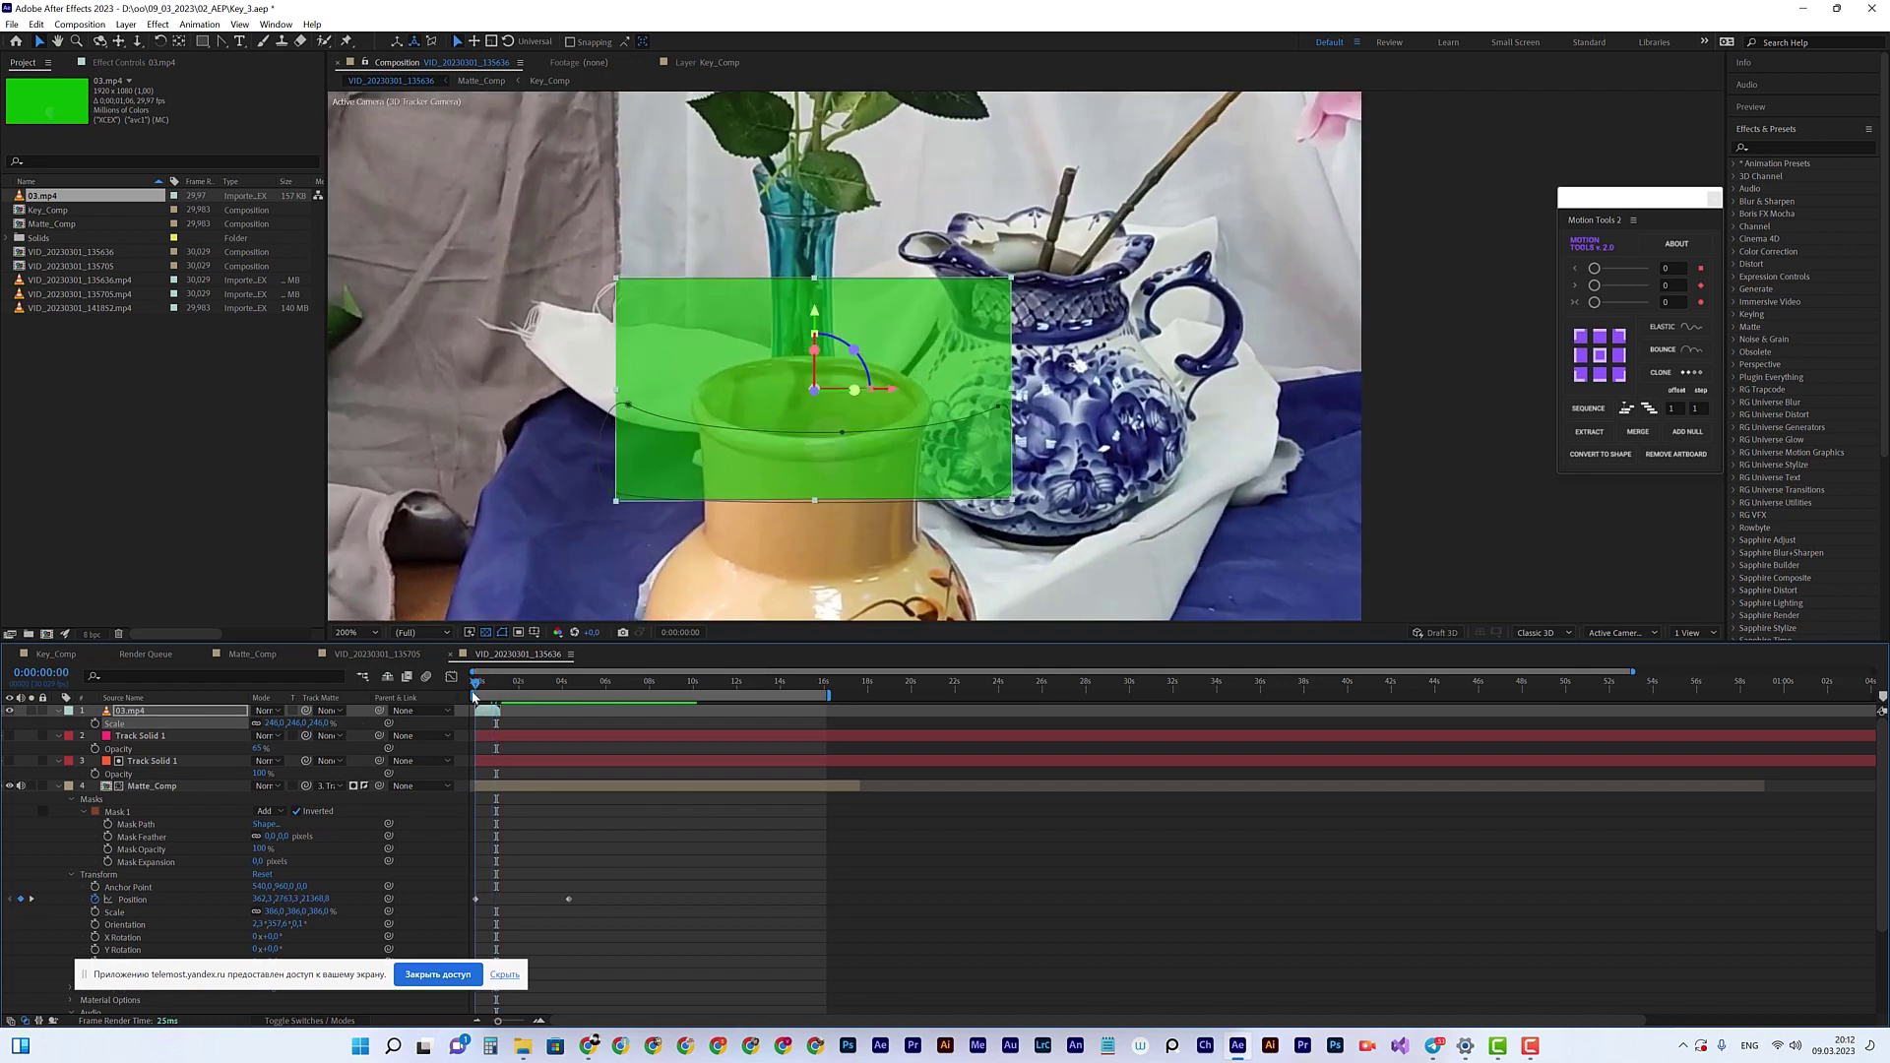
# Step: At 0:00:00:19, set the opacity of the 03.mp4 layer to 100%
pyautogui.moveTo(474, 697); pyautogui.dragTo(493, 697)
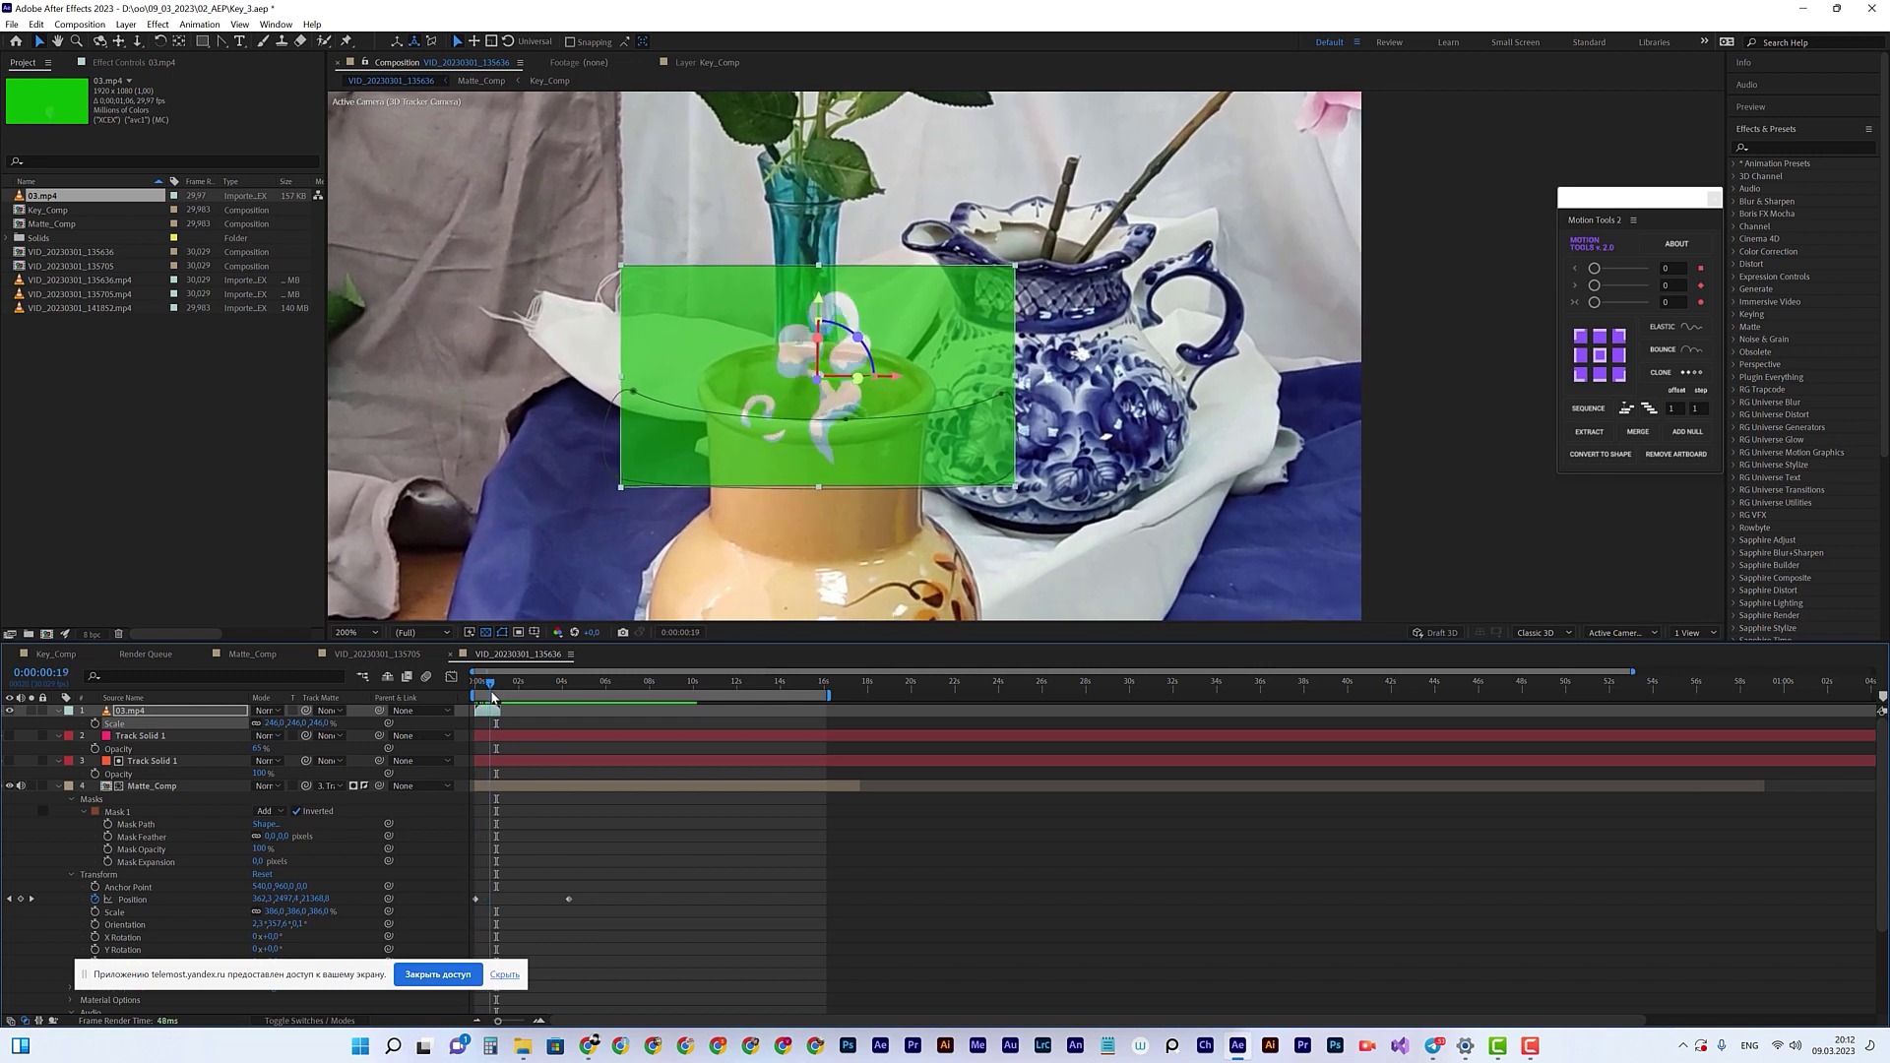
pyautogui.click(150, 716)
pyautogui.press('t')
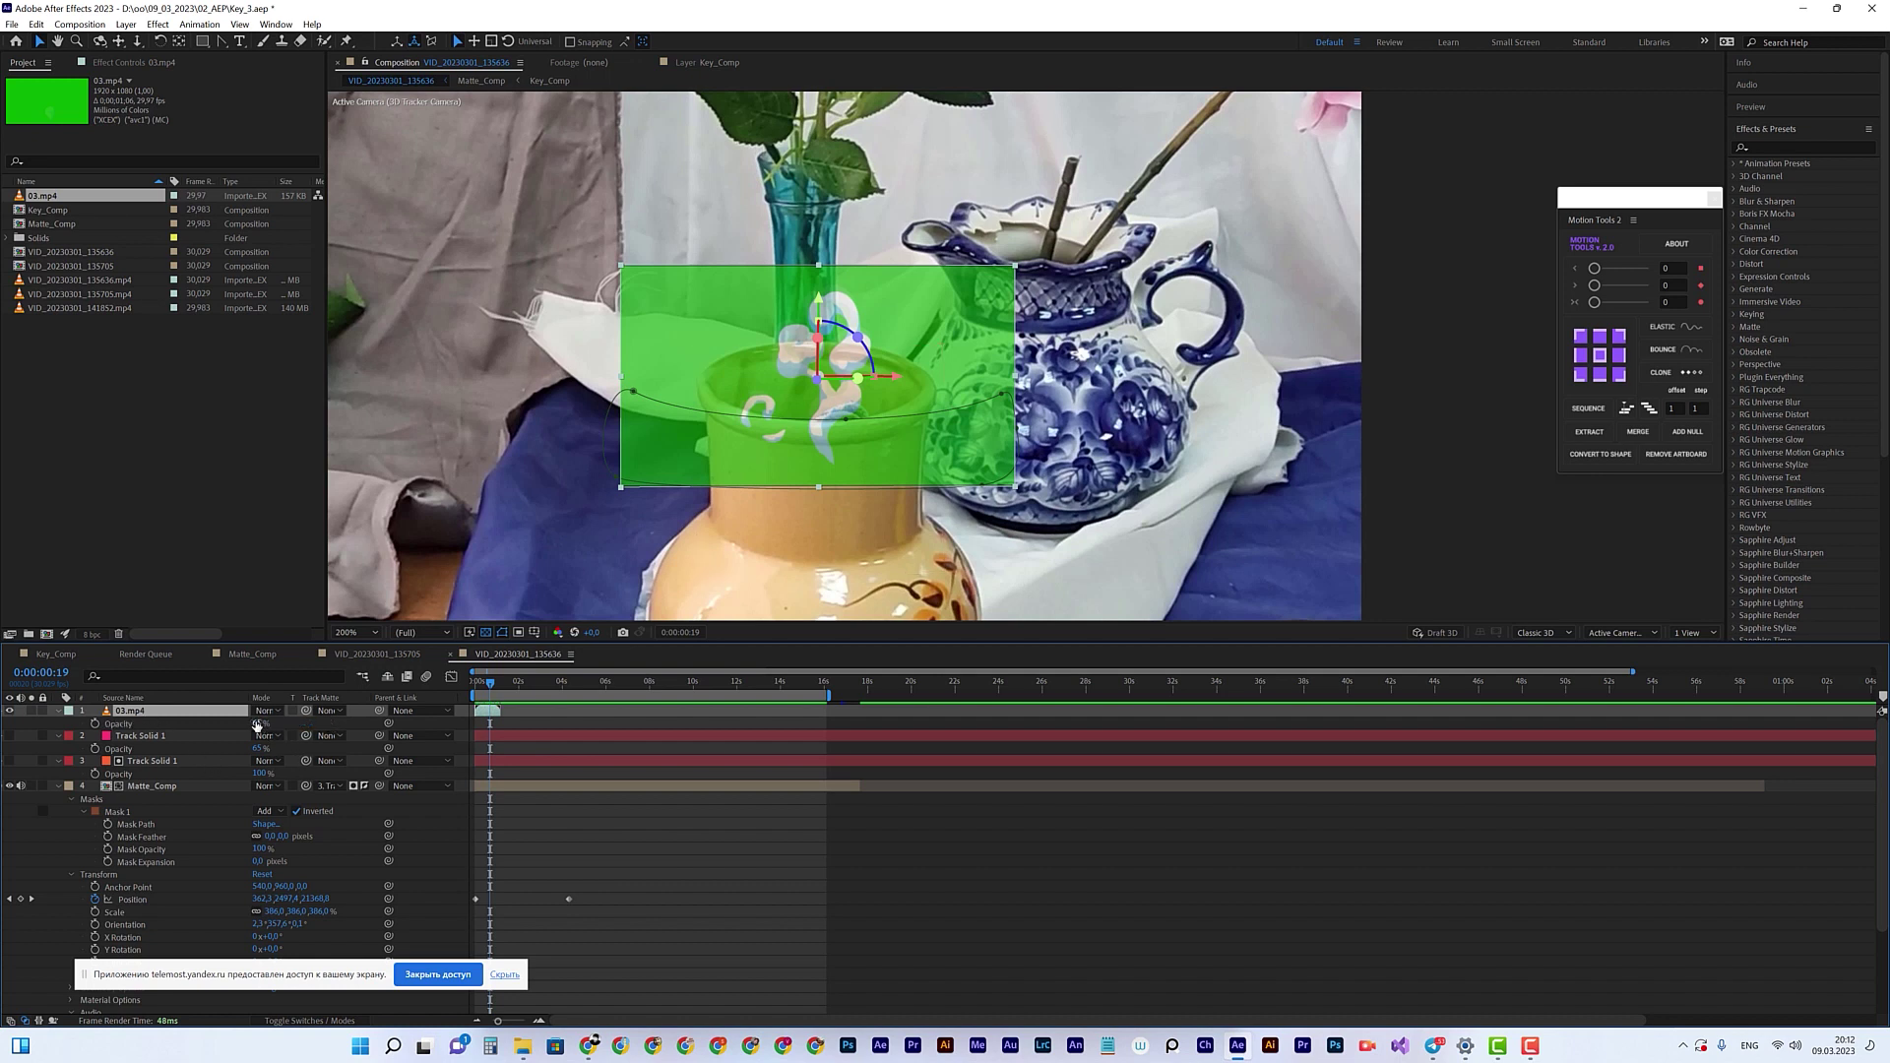
# Step: Try keying out the green background of the 03.mp4 layer with the Color Range effect by sampling the green
pyautogui.rightClick(154, 712)
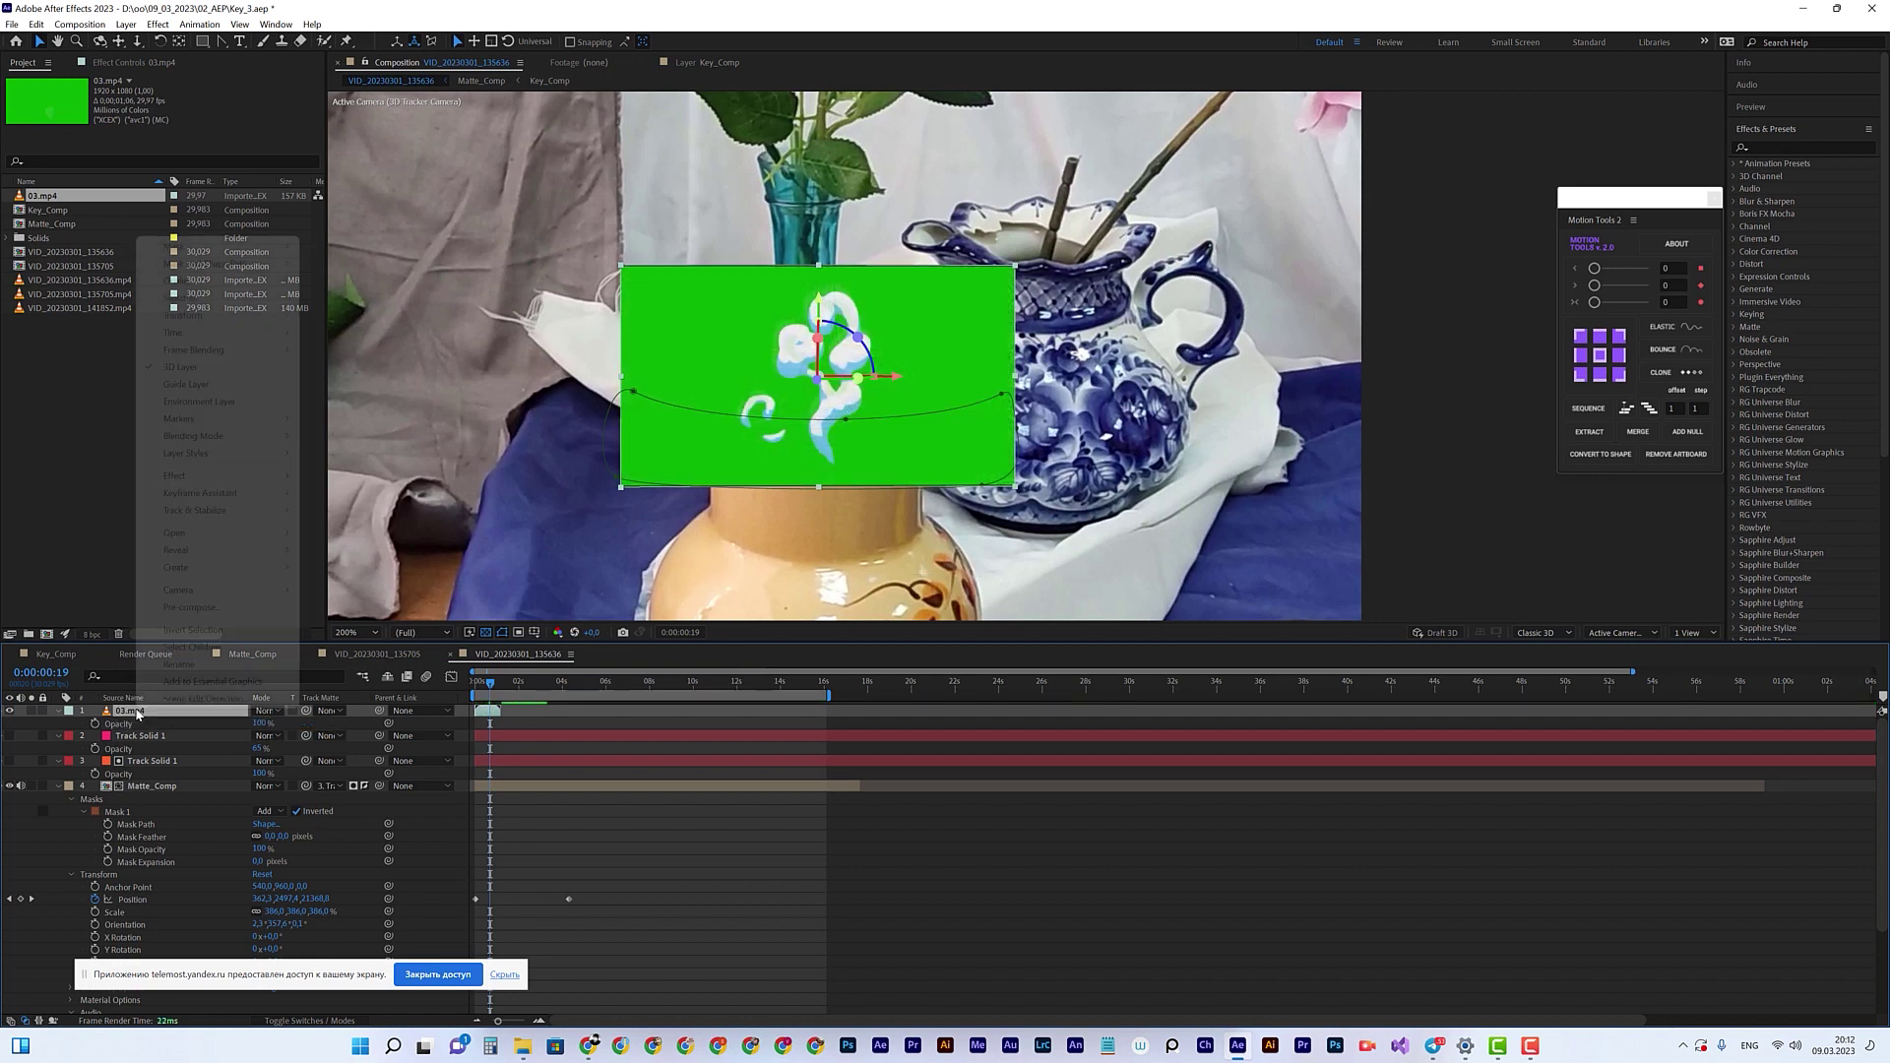
pyautogui.moveTo(217, 475)
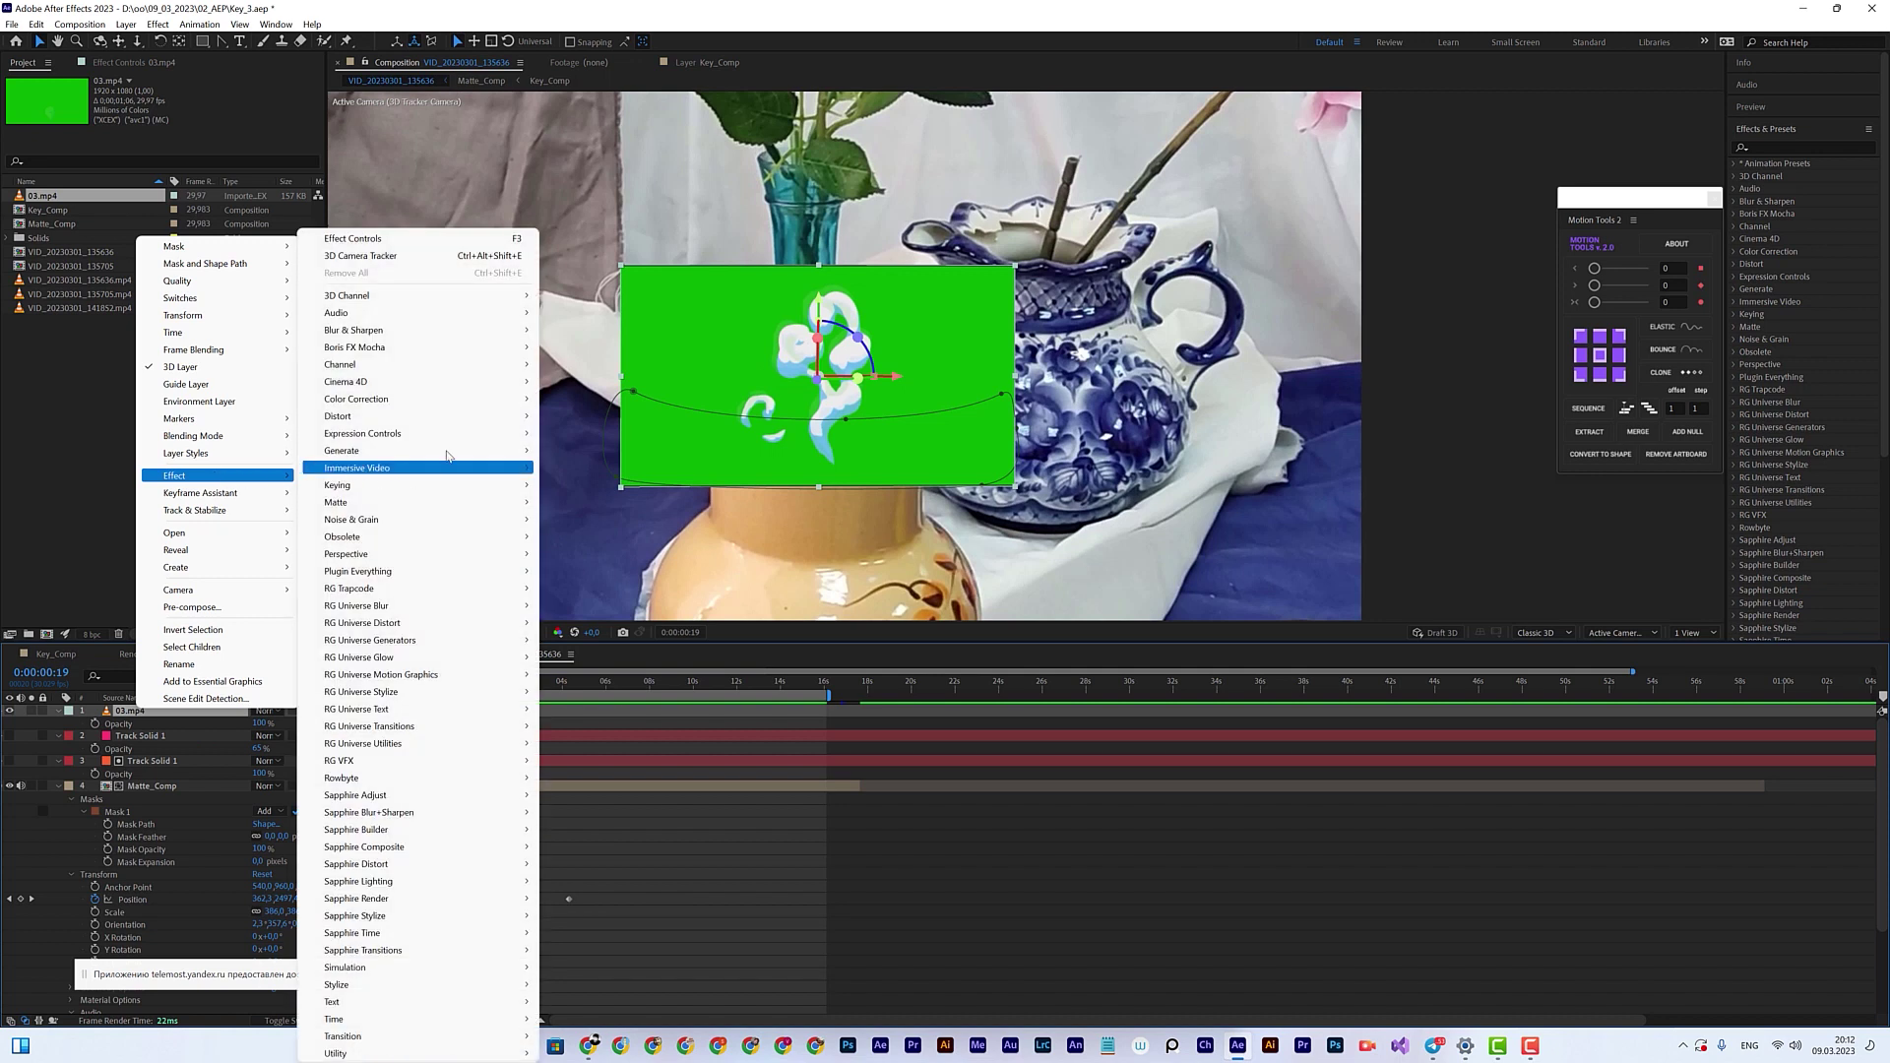
pyautogui.moveTo(421, 447)
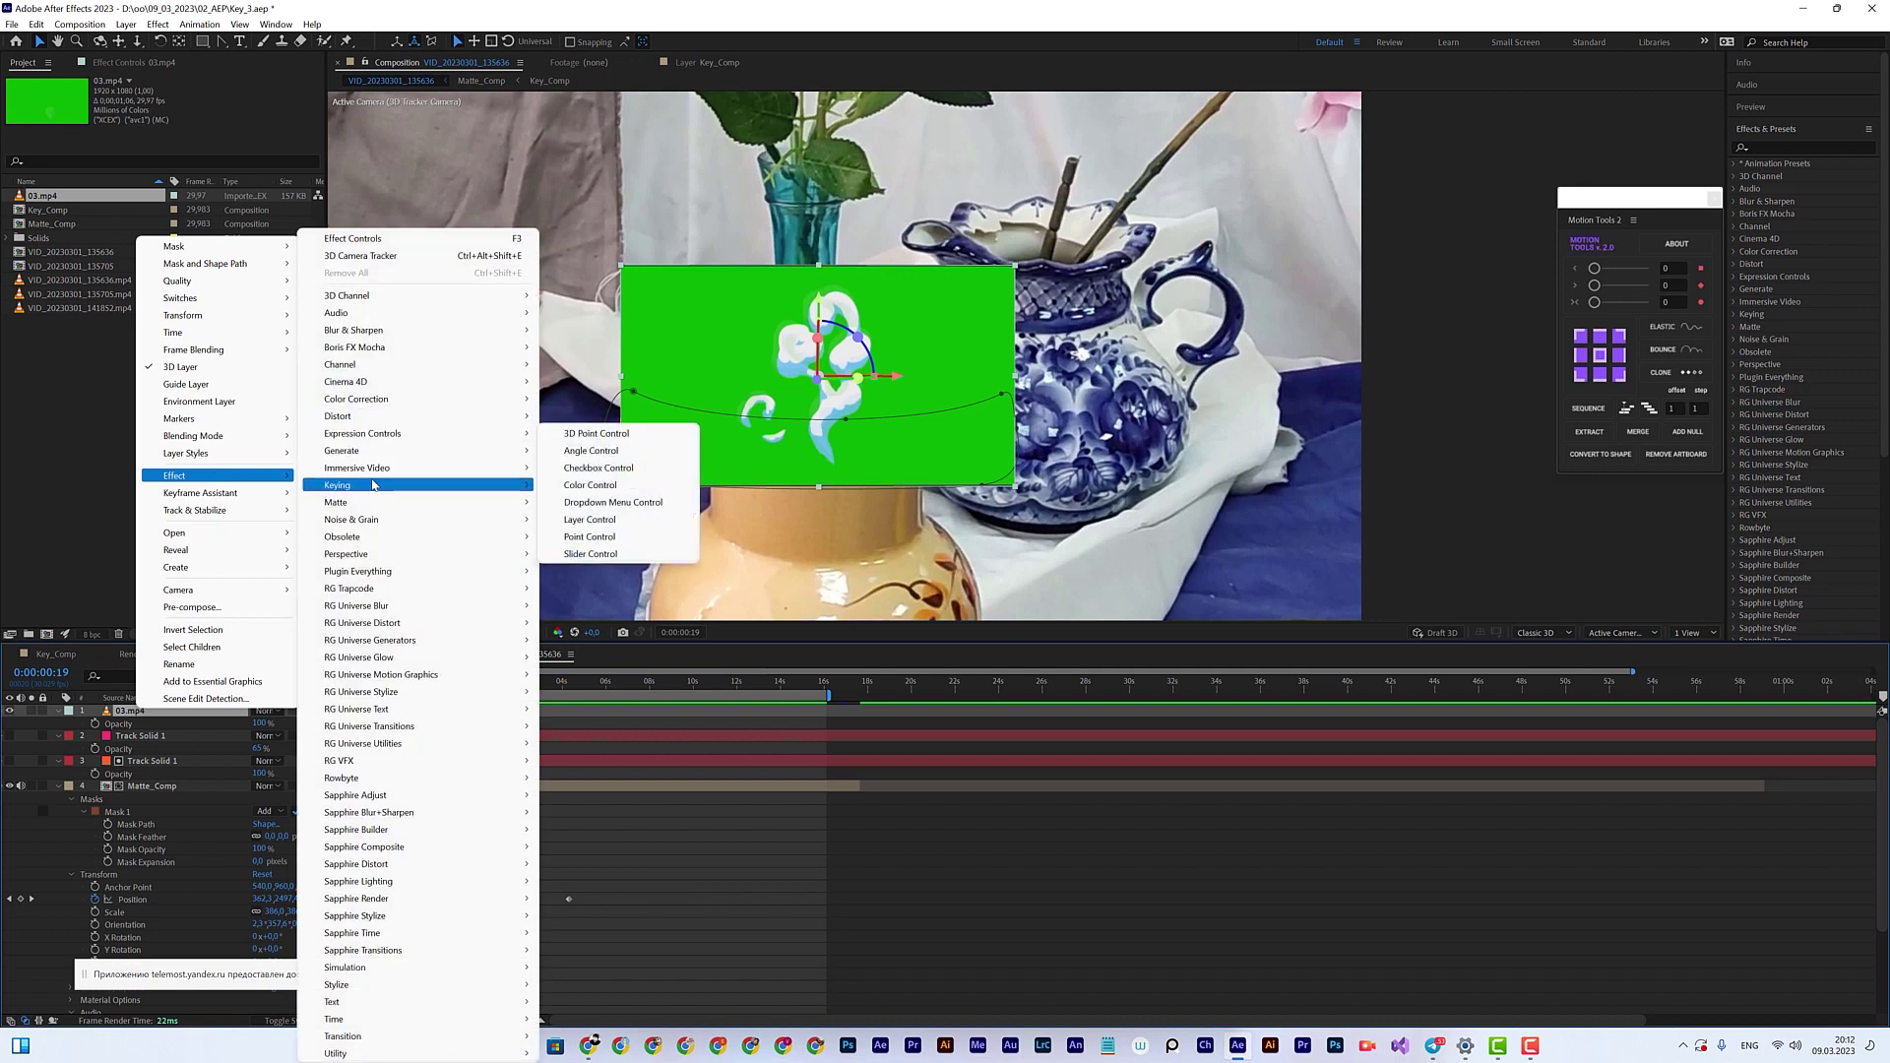
pyautogui.moveTo(411, 491)
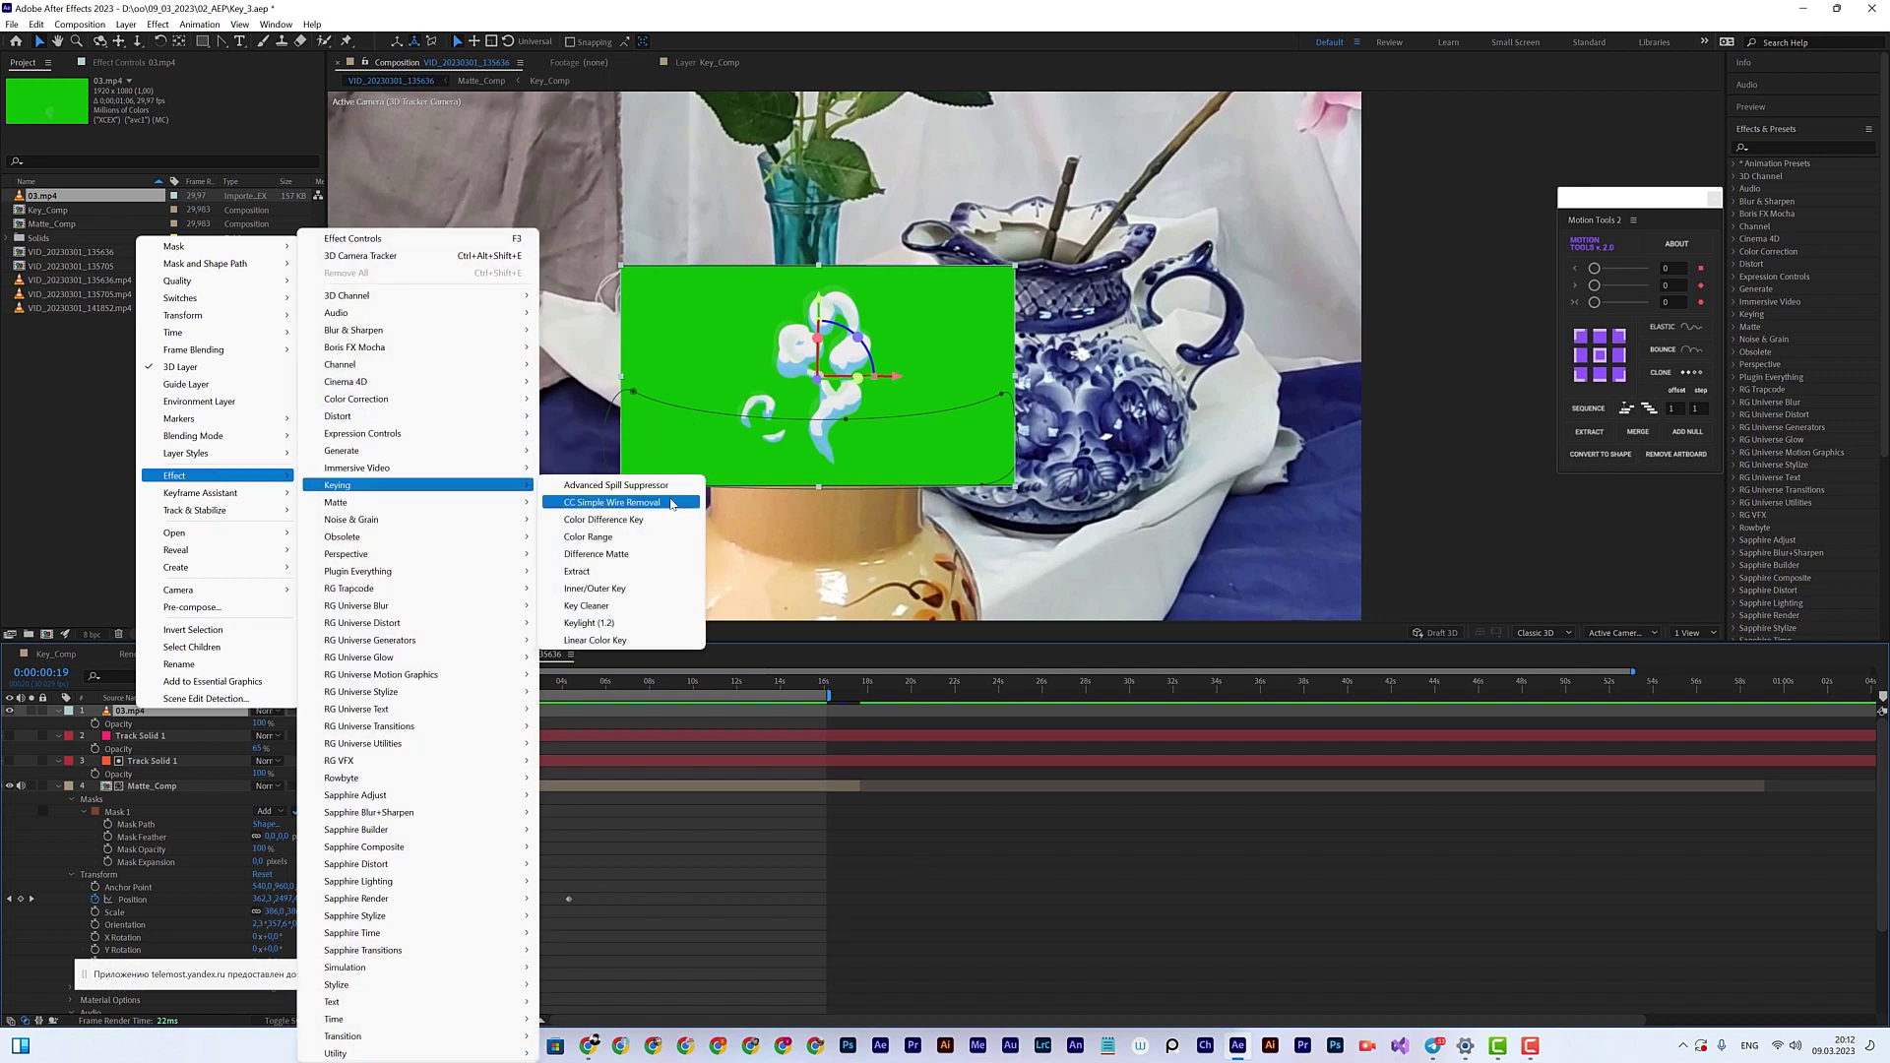
pyautogui.click(612, 539)
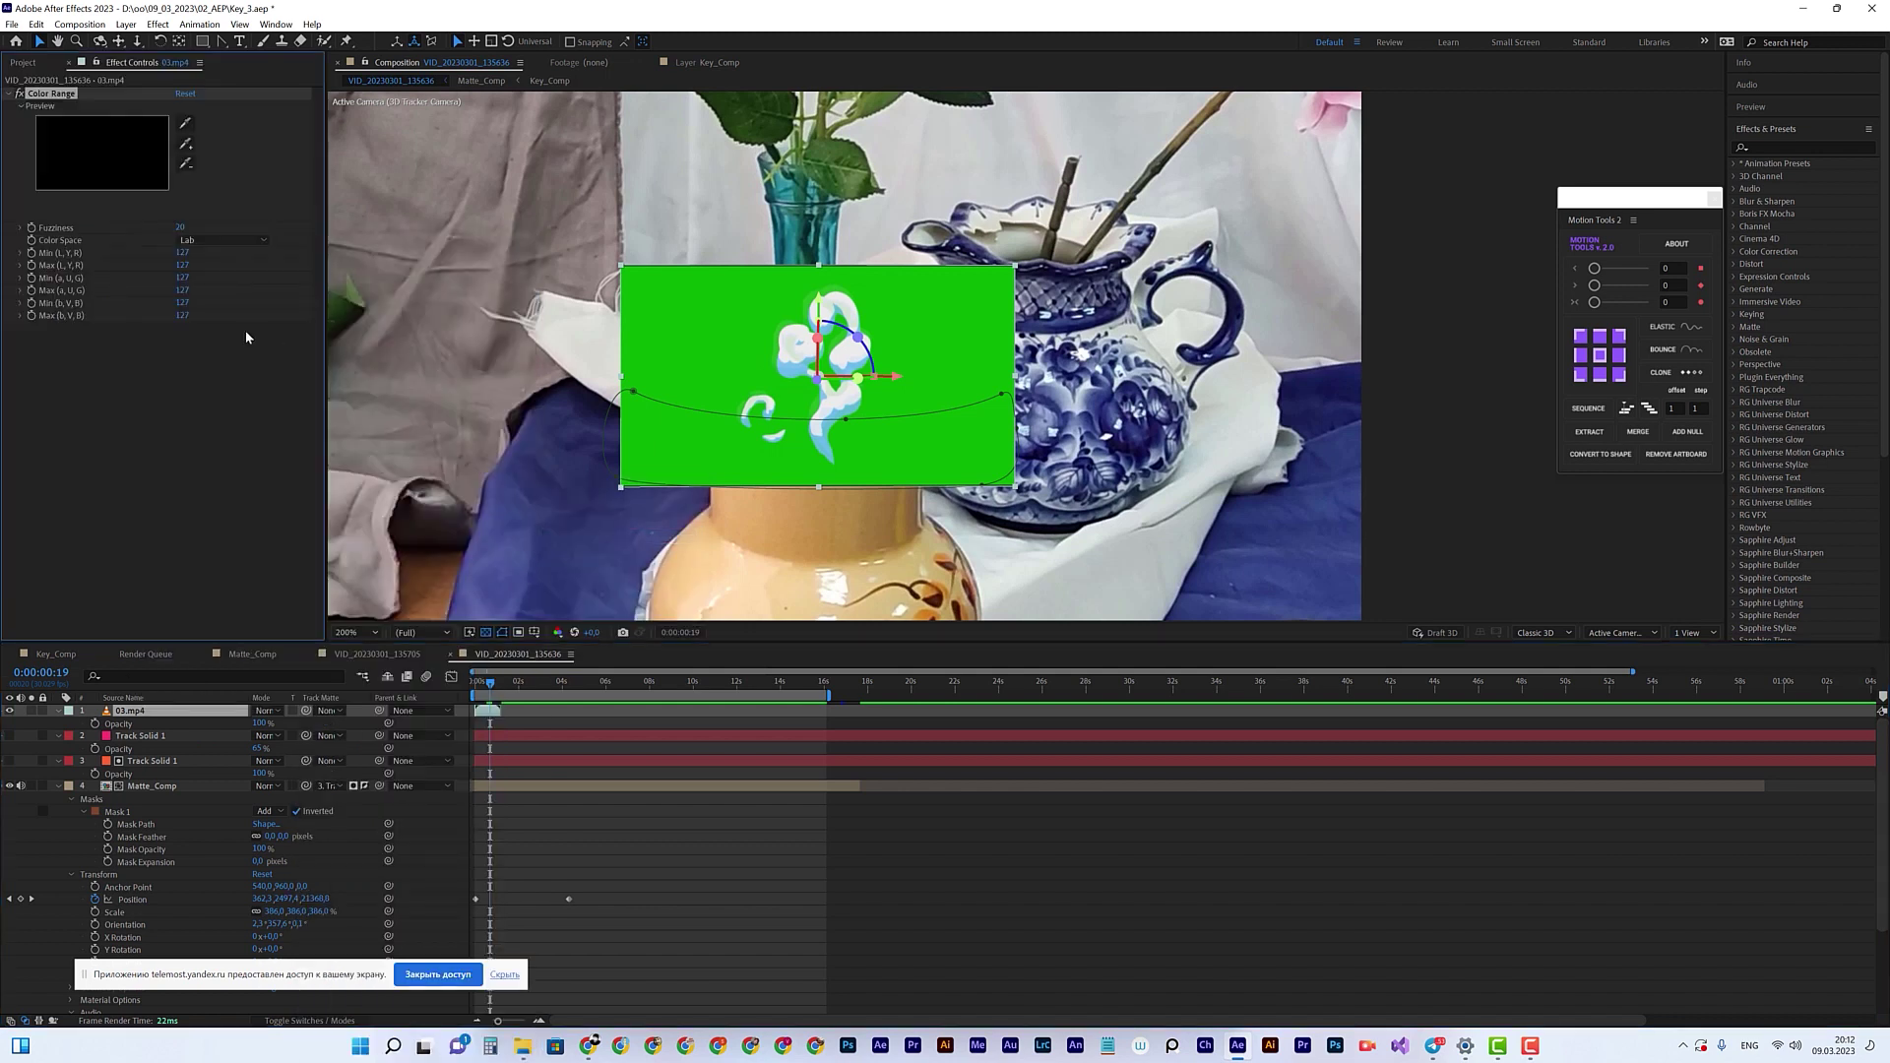
pyautogui.click(186, 124)
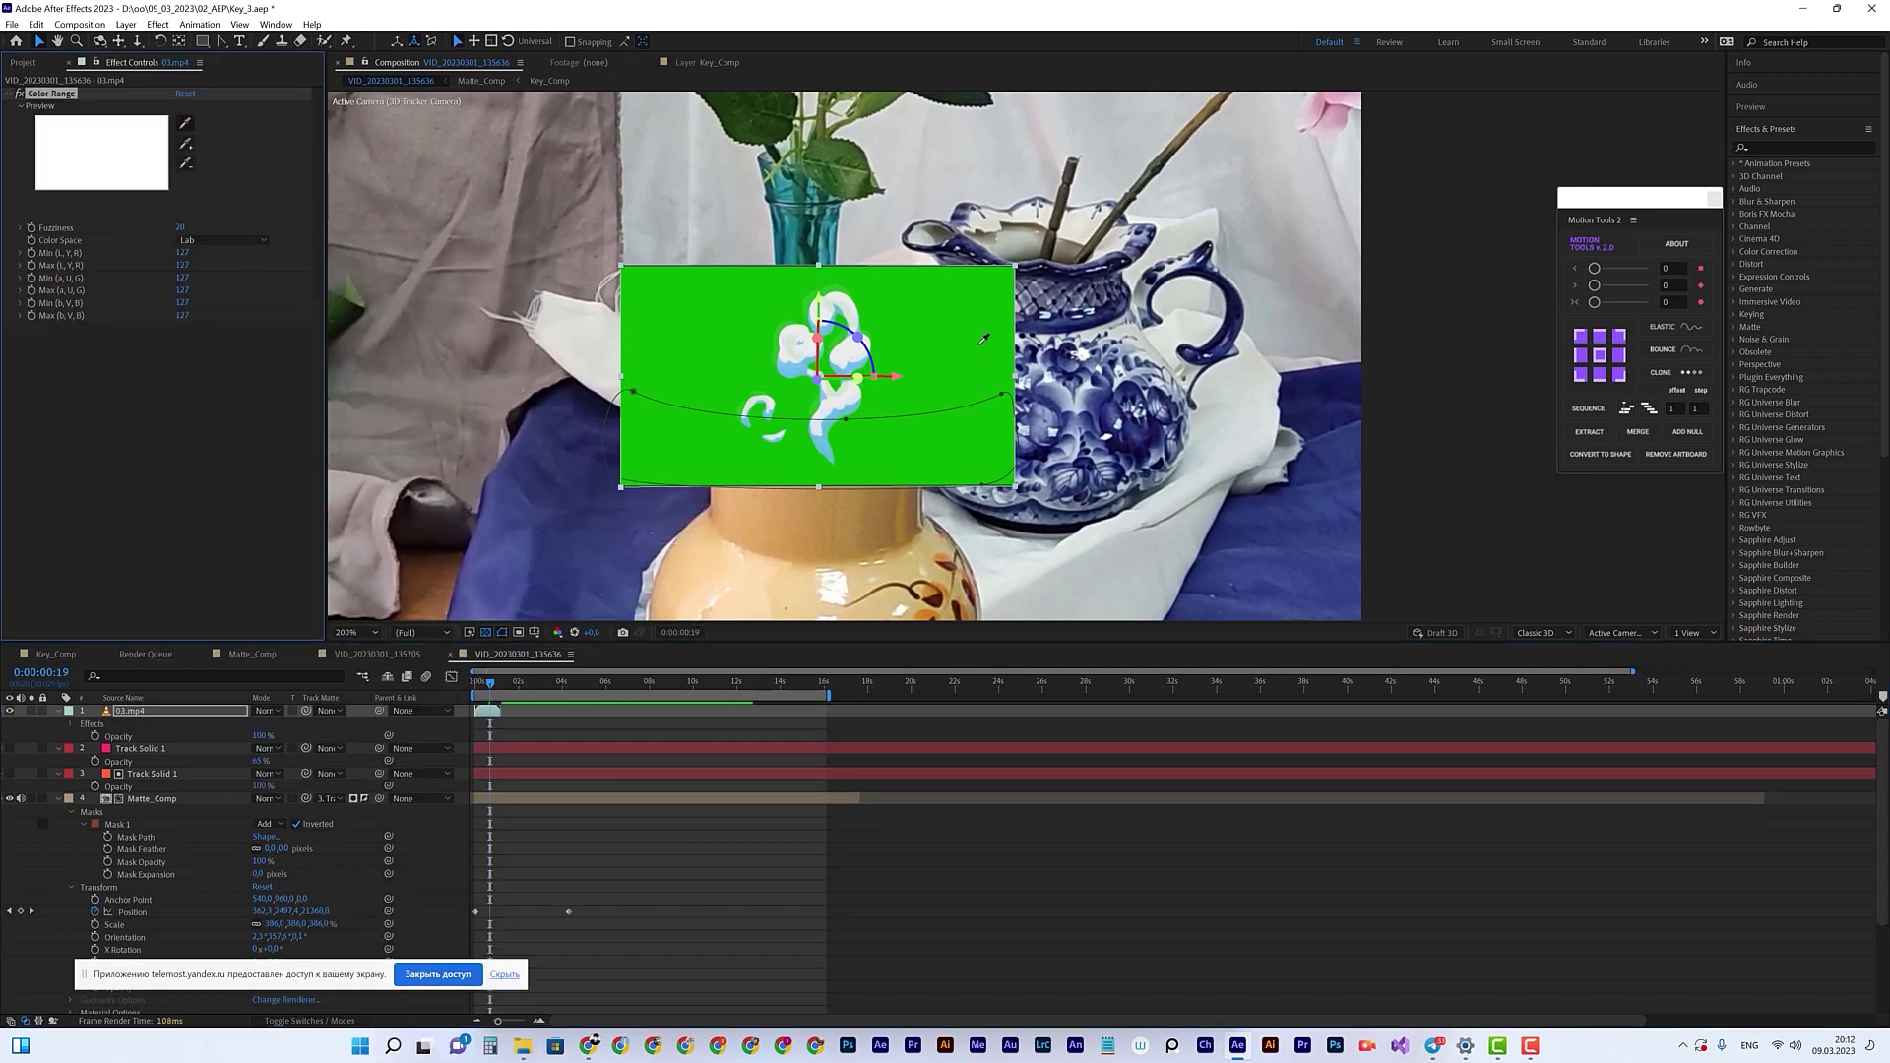
pyautogui.click(921, 482)
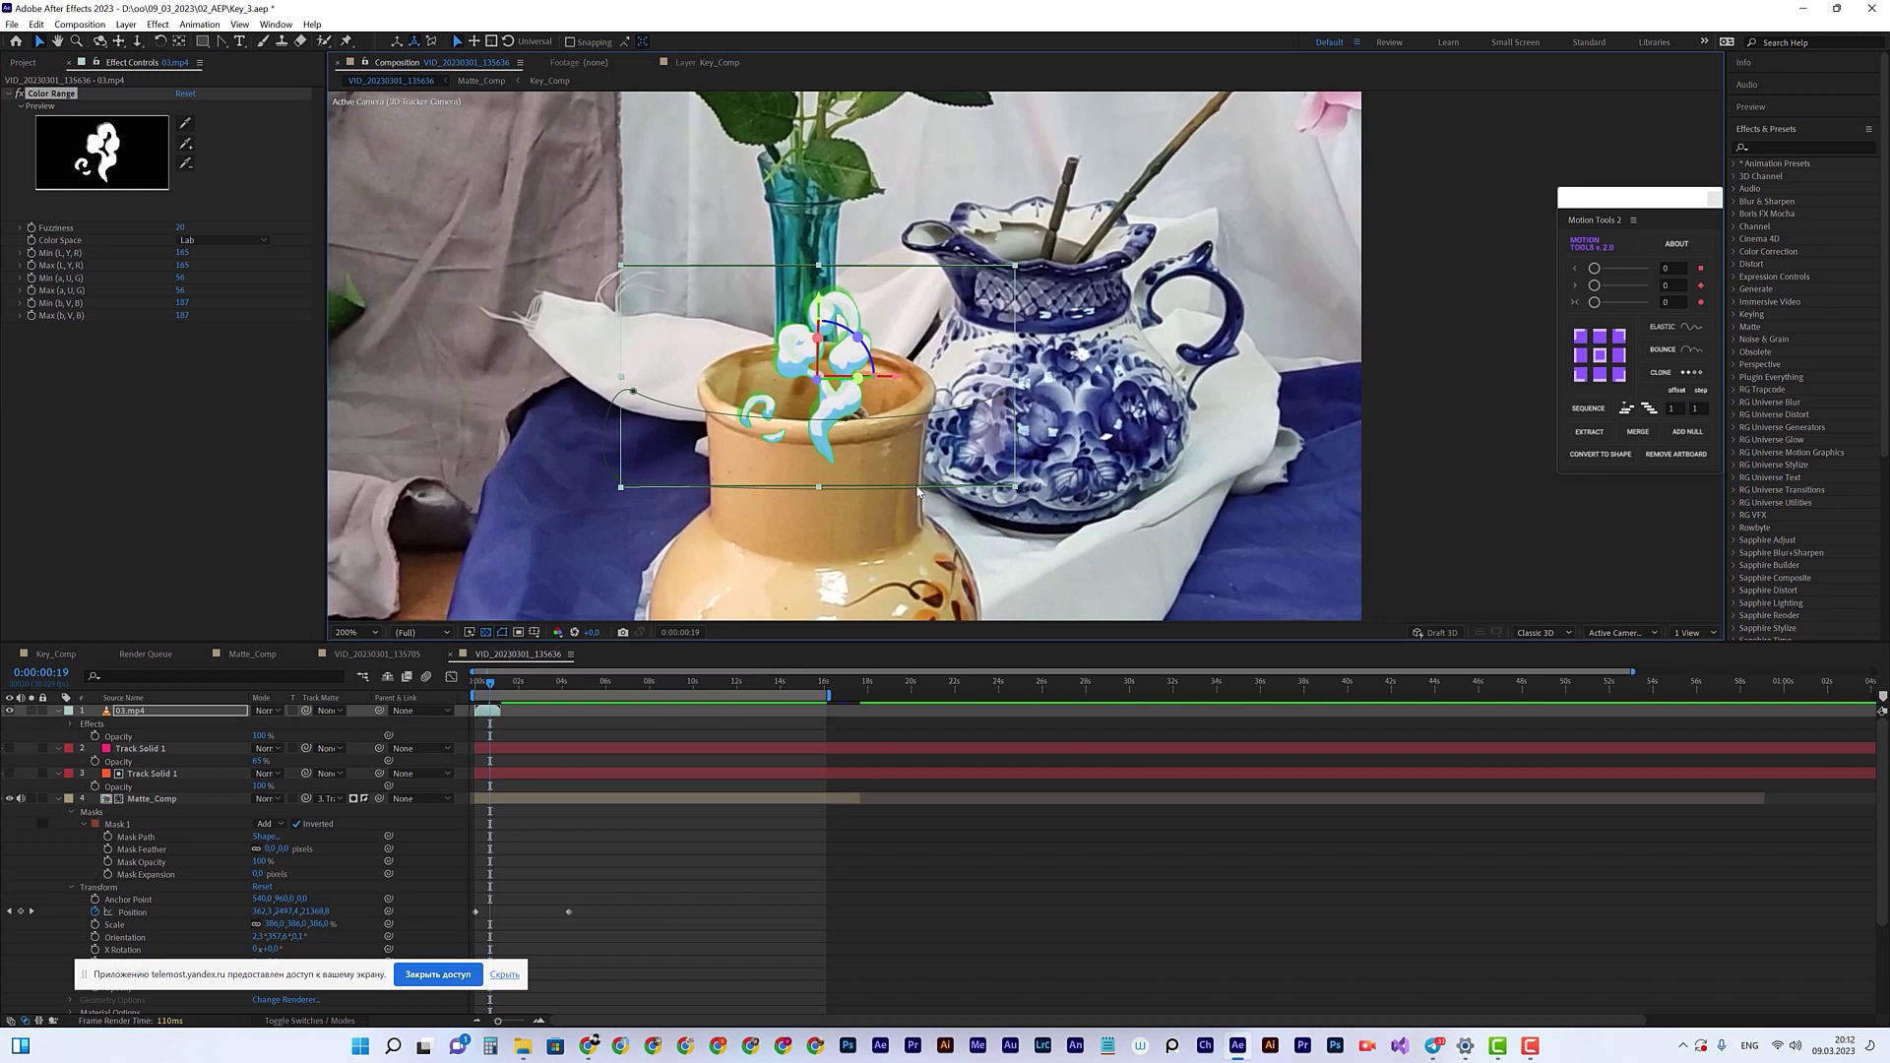
# Step: Inspect the keyed smoke edges up close and remove the Color Range effect from the 03.mp4 layer
pyautogui.press('.')
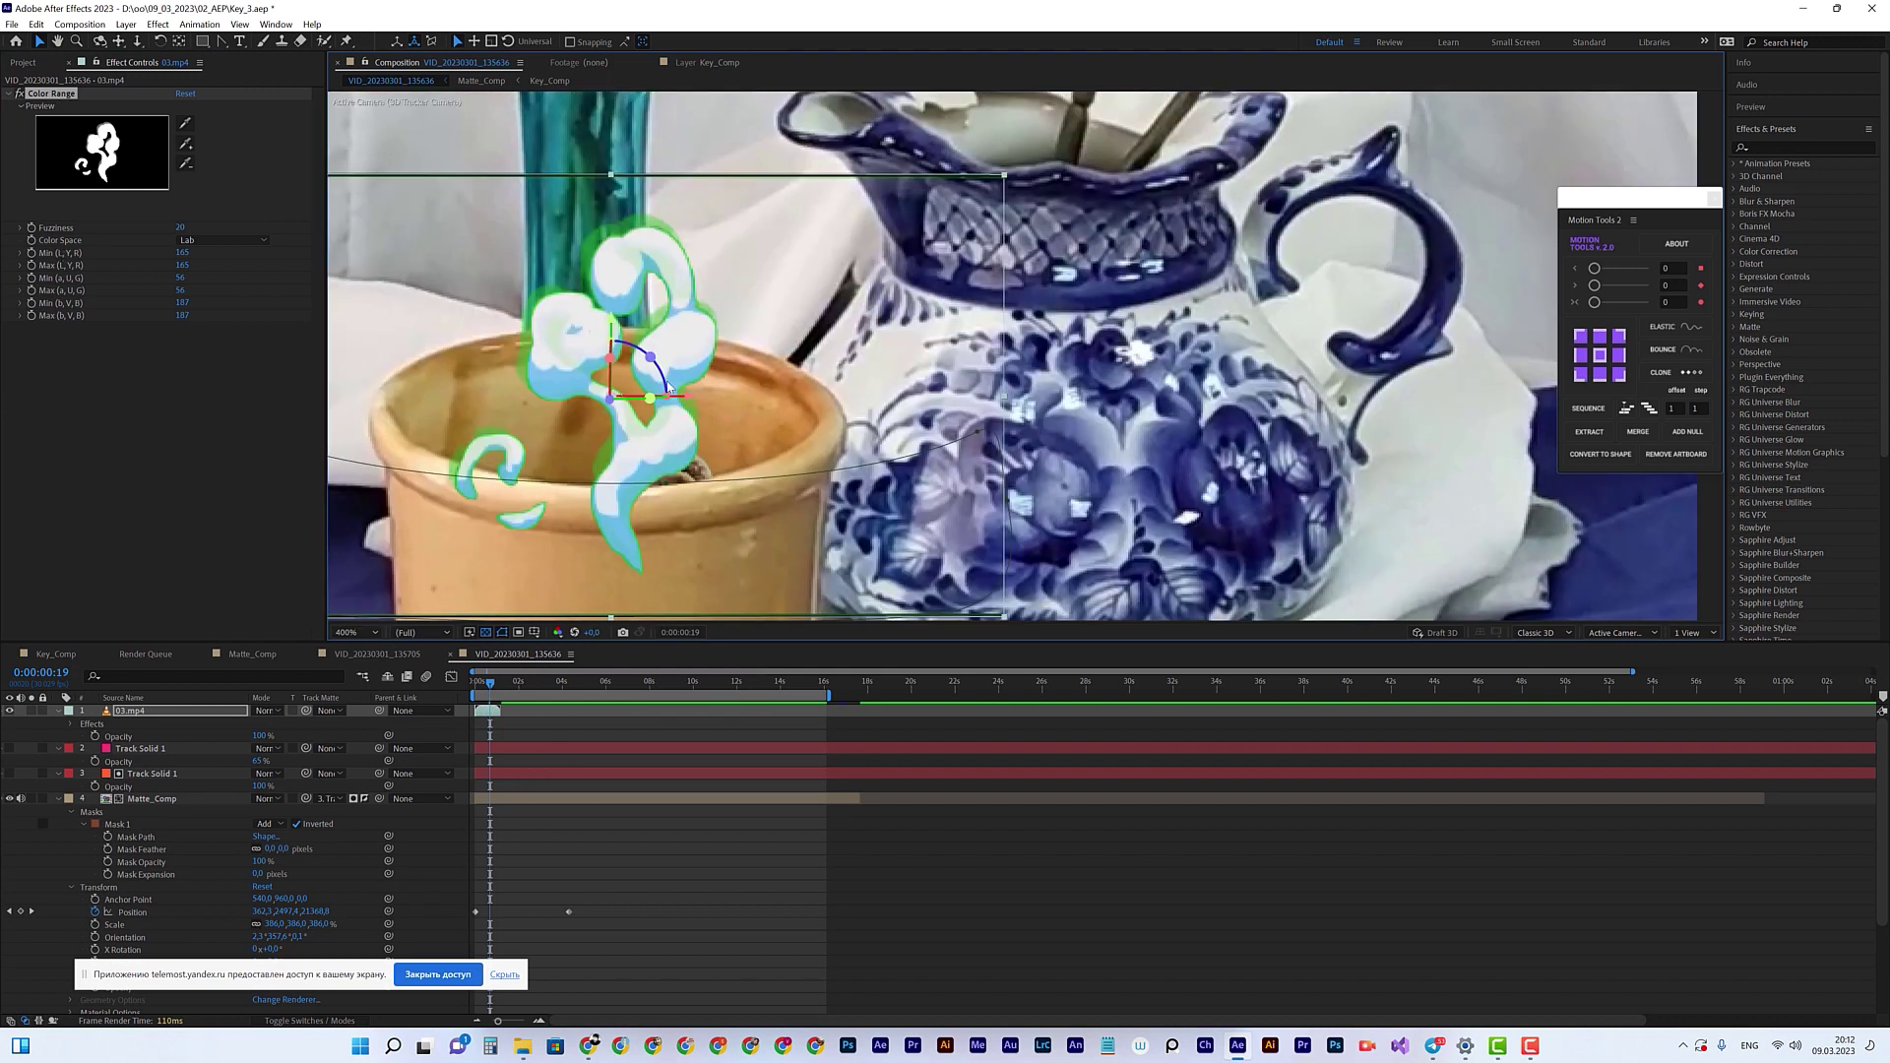
pyautogui.click(53, 125)
pyautogui.press('Delete')
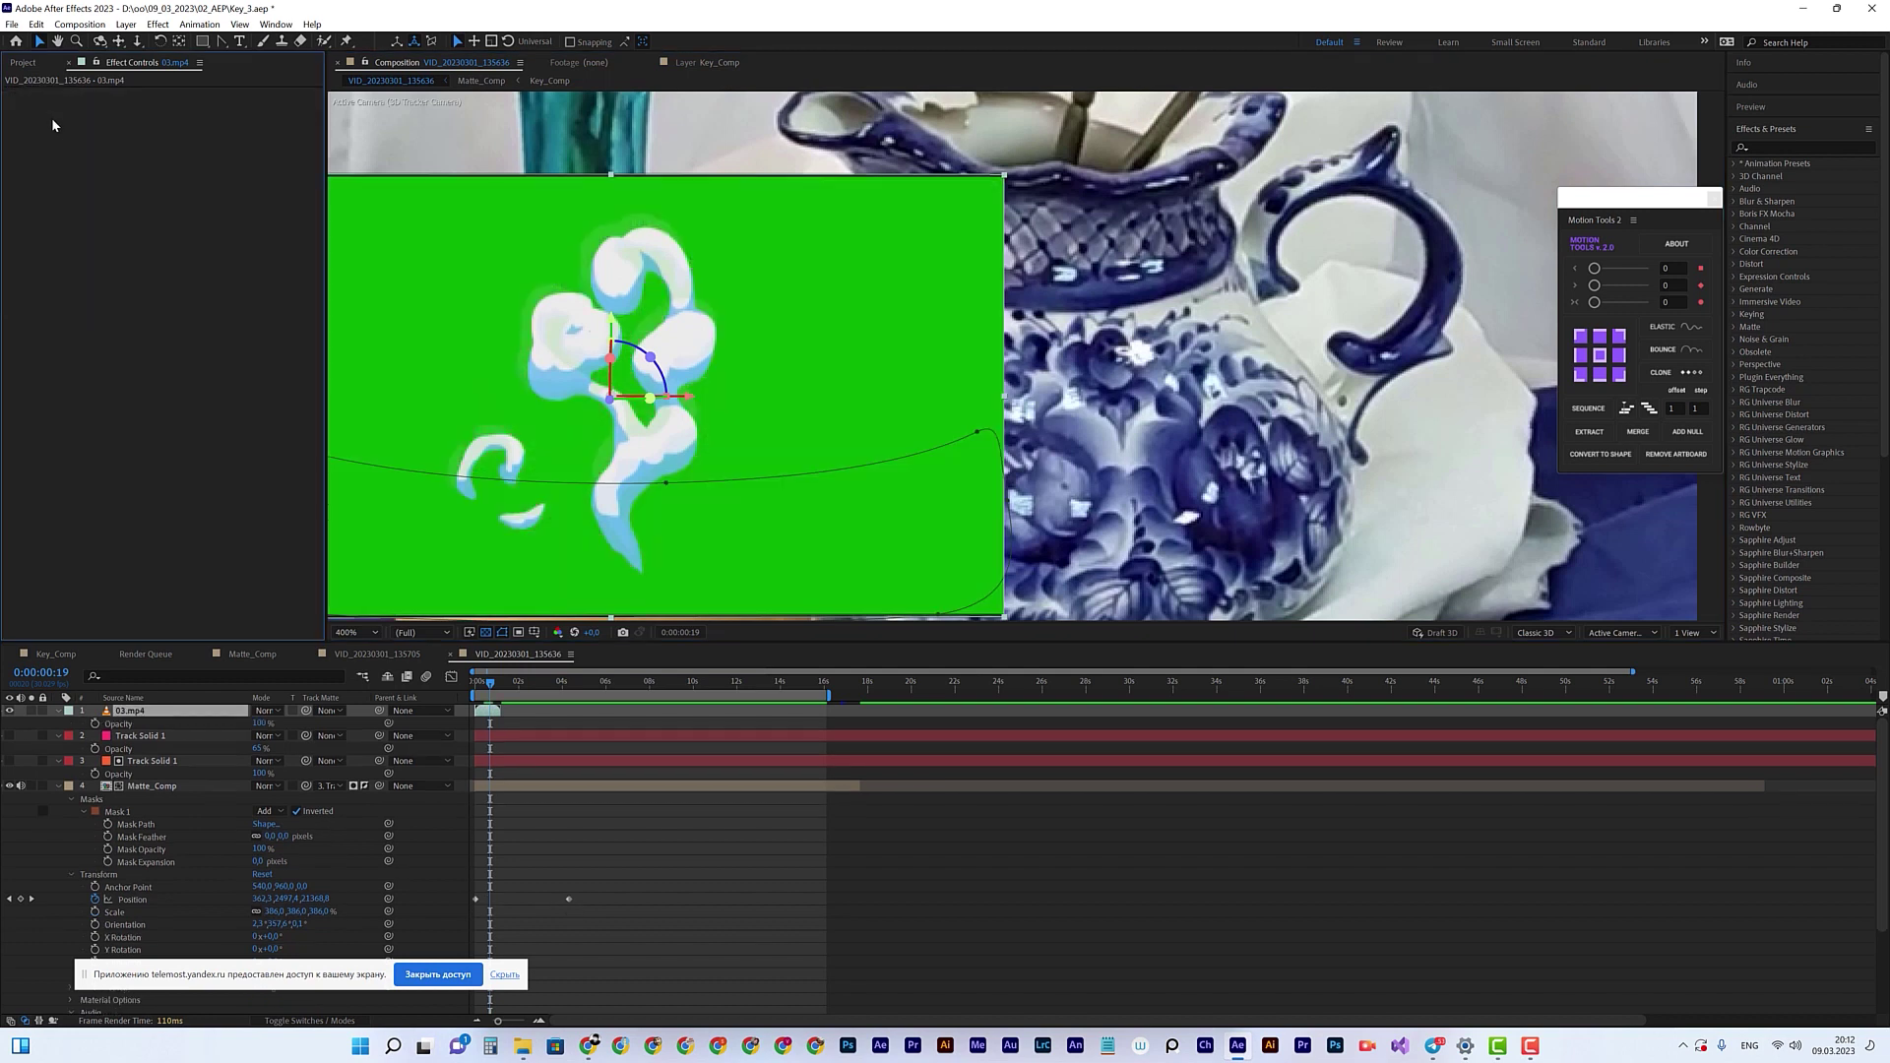
# Step: Apply Keylight (1.2) to the 03.mp4 layer and sample its green background as the Screen Colour
pyautogui.rightClick(136, 196)
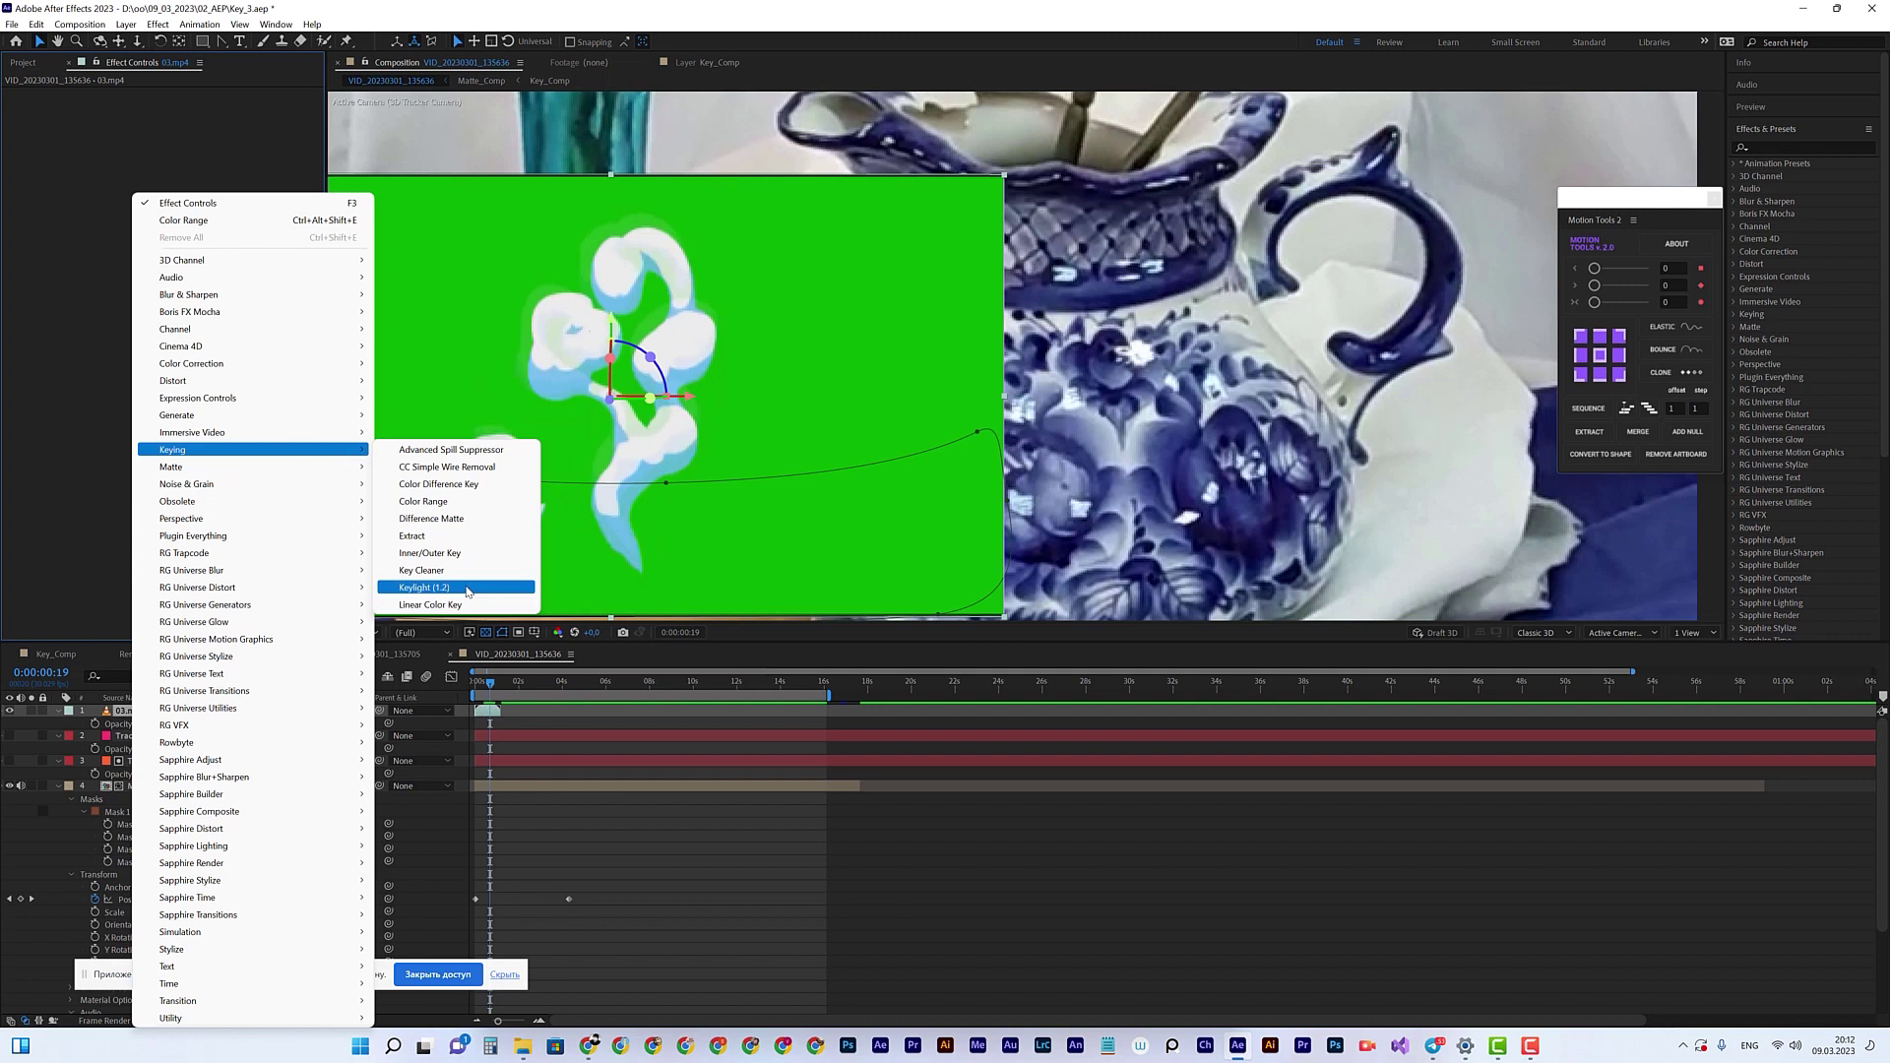
pyautogui.click(433, 603)
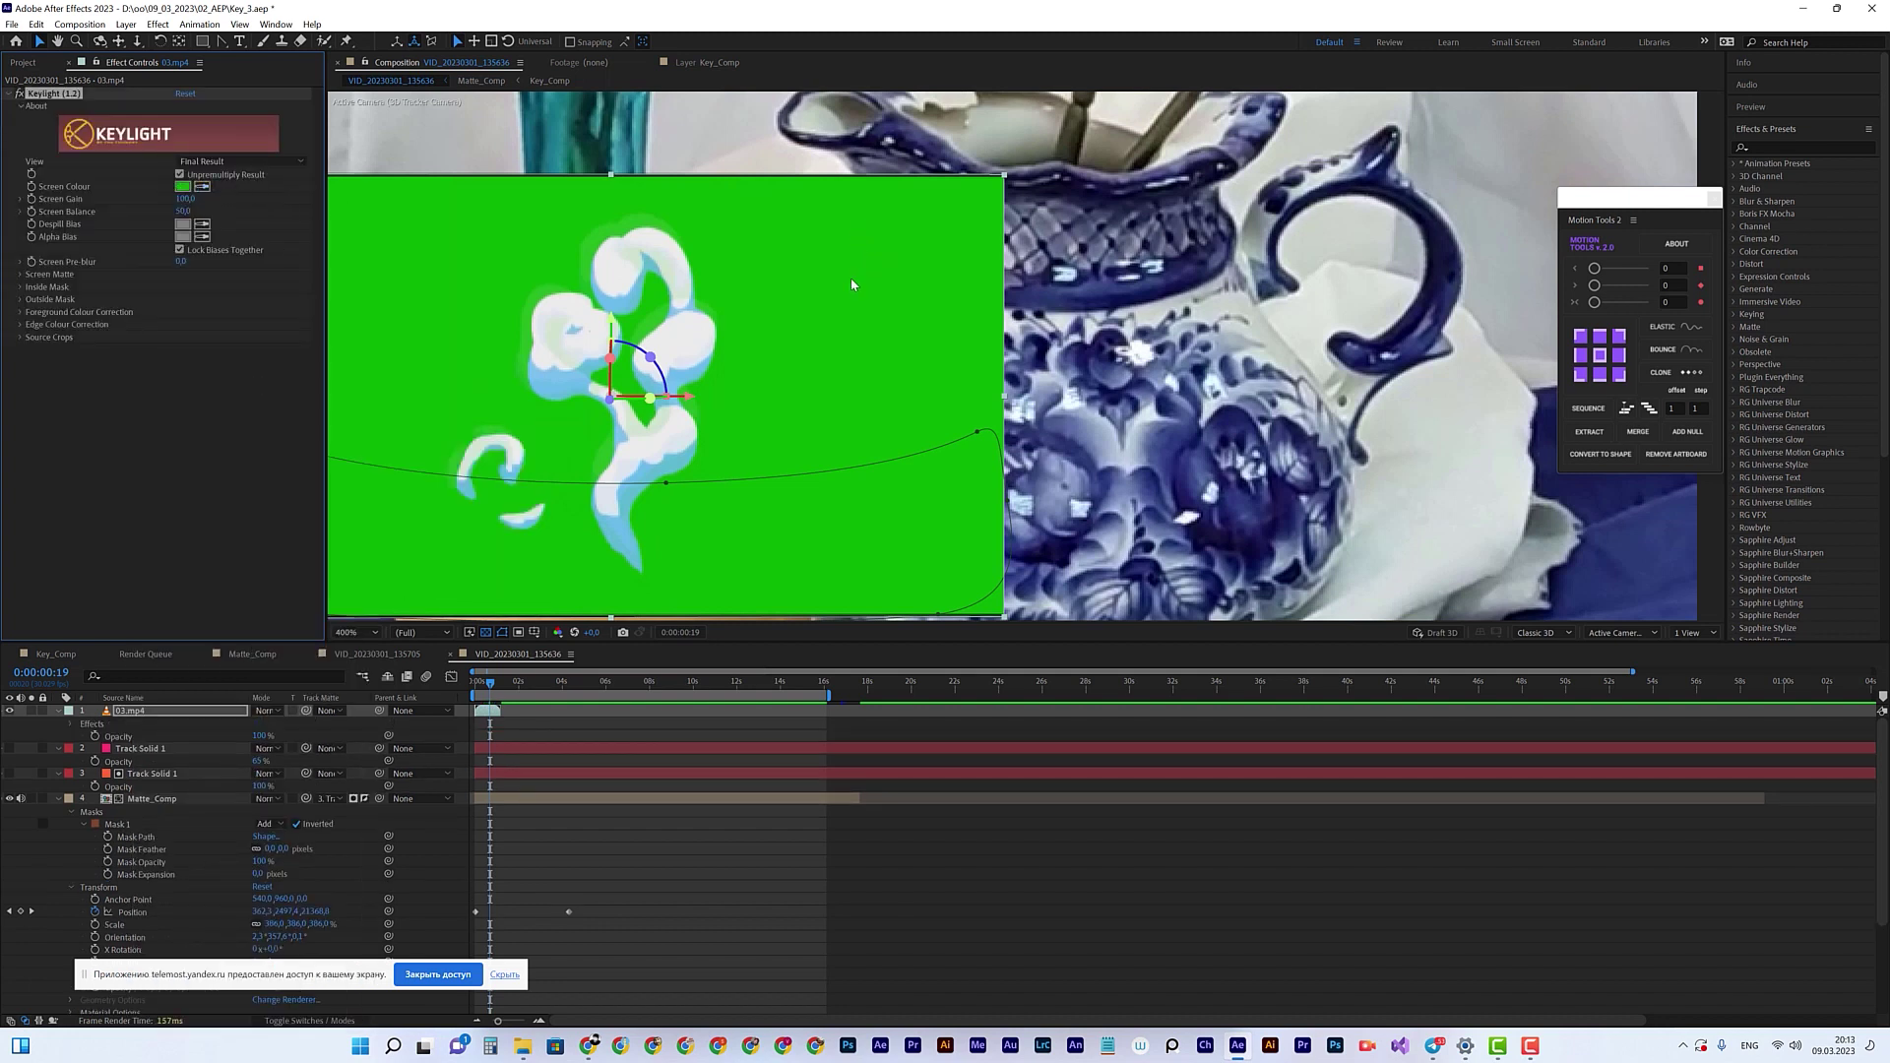
pyautogui.click(876, 261)
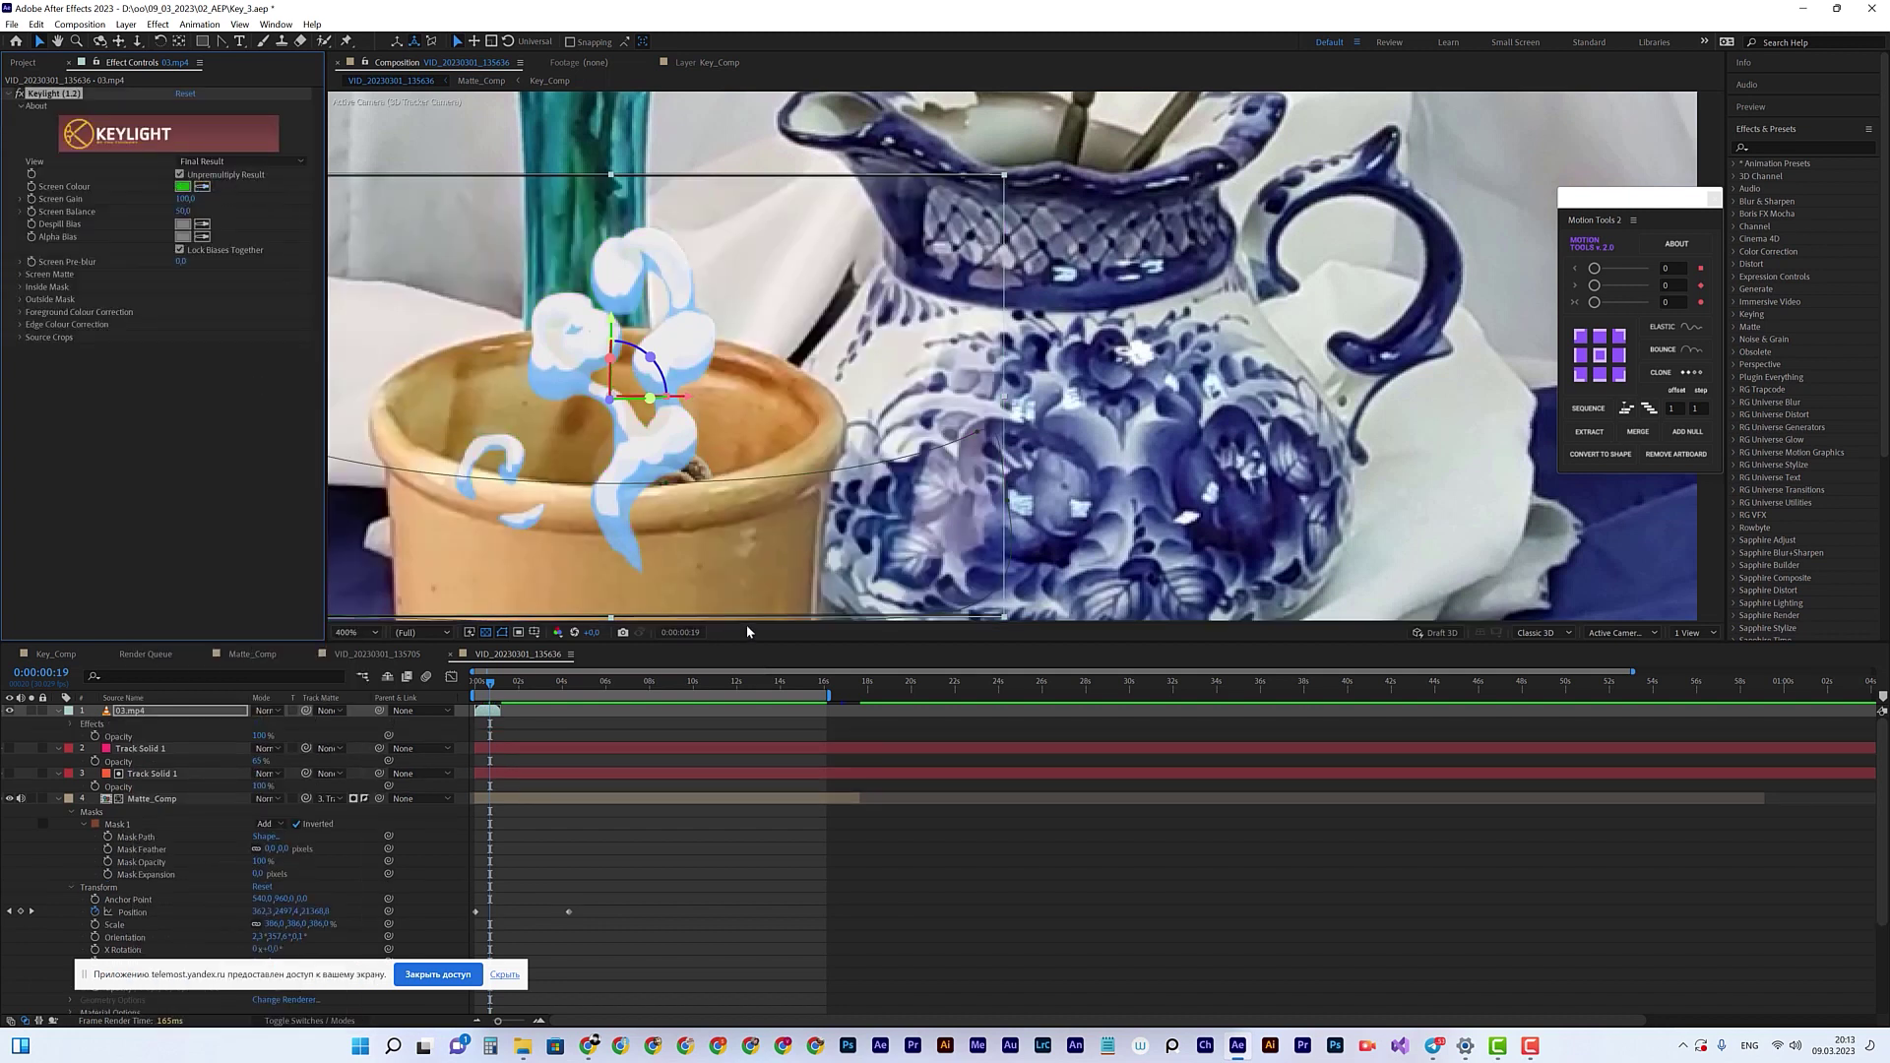
pyautogui.press(',')
pyautogui.press(',')
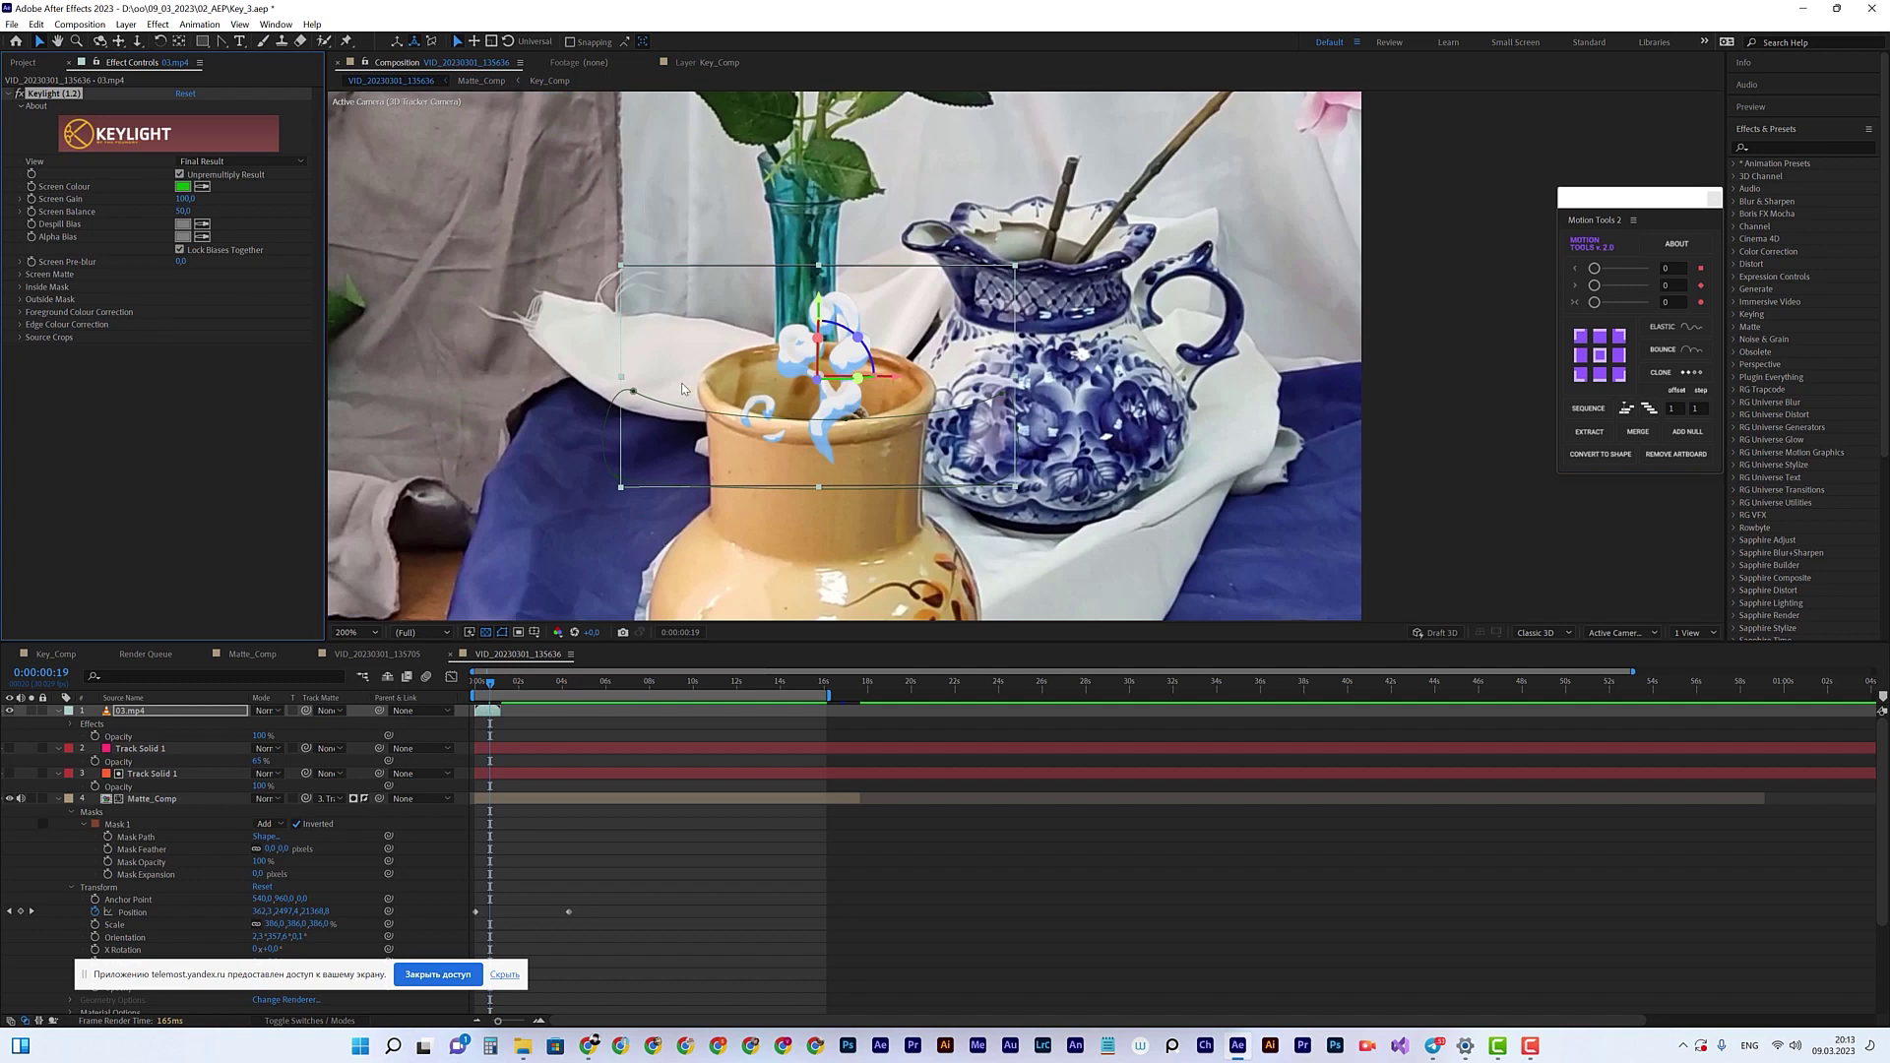
# Step: At 0:00:00:09, set the mode of Mask 1 on the 03.mp4 layer to Subtract
pyautogui.moveTo(495, 691); pyautogui.dragTo(462, 688)
pyautogui.press('space')
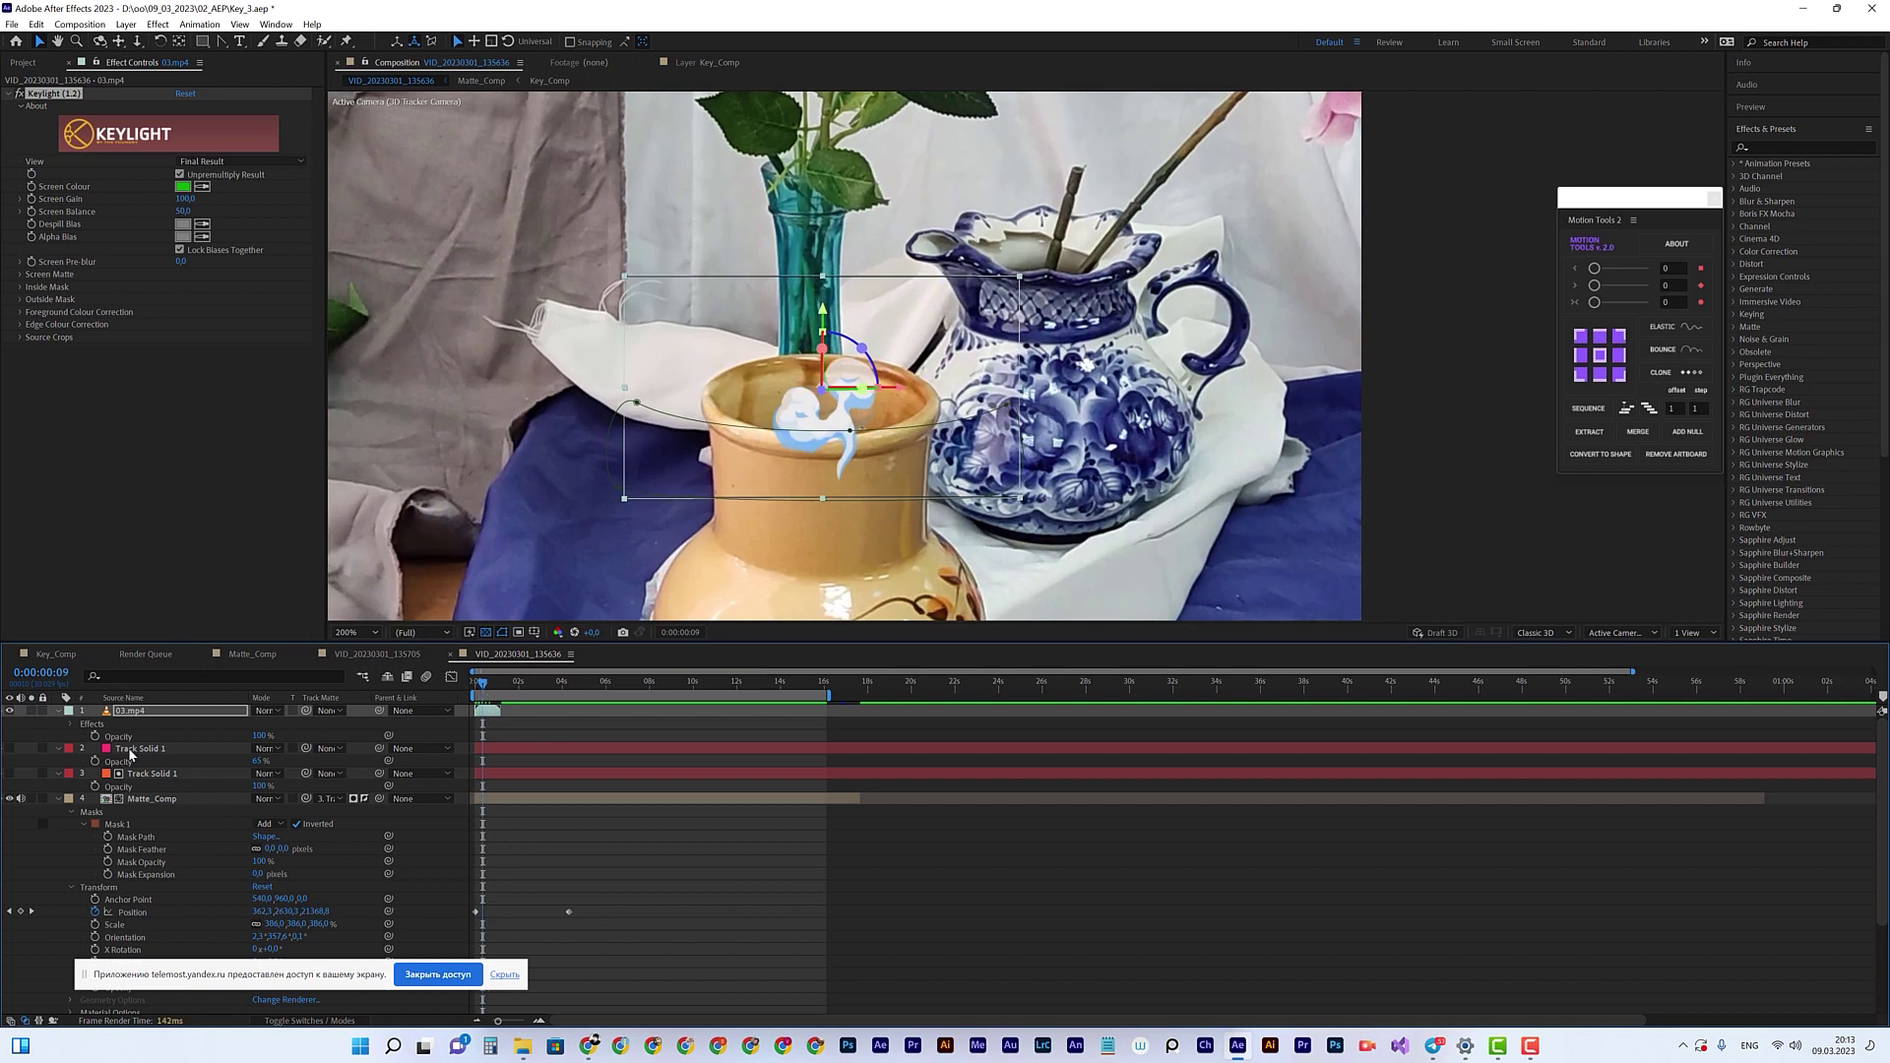
pyautogui.click(59, 712)
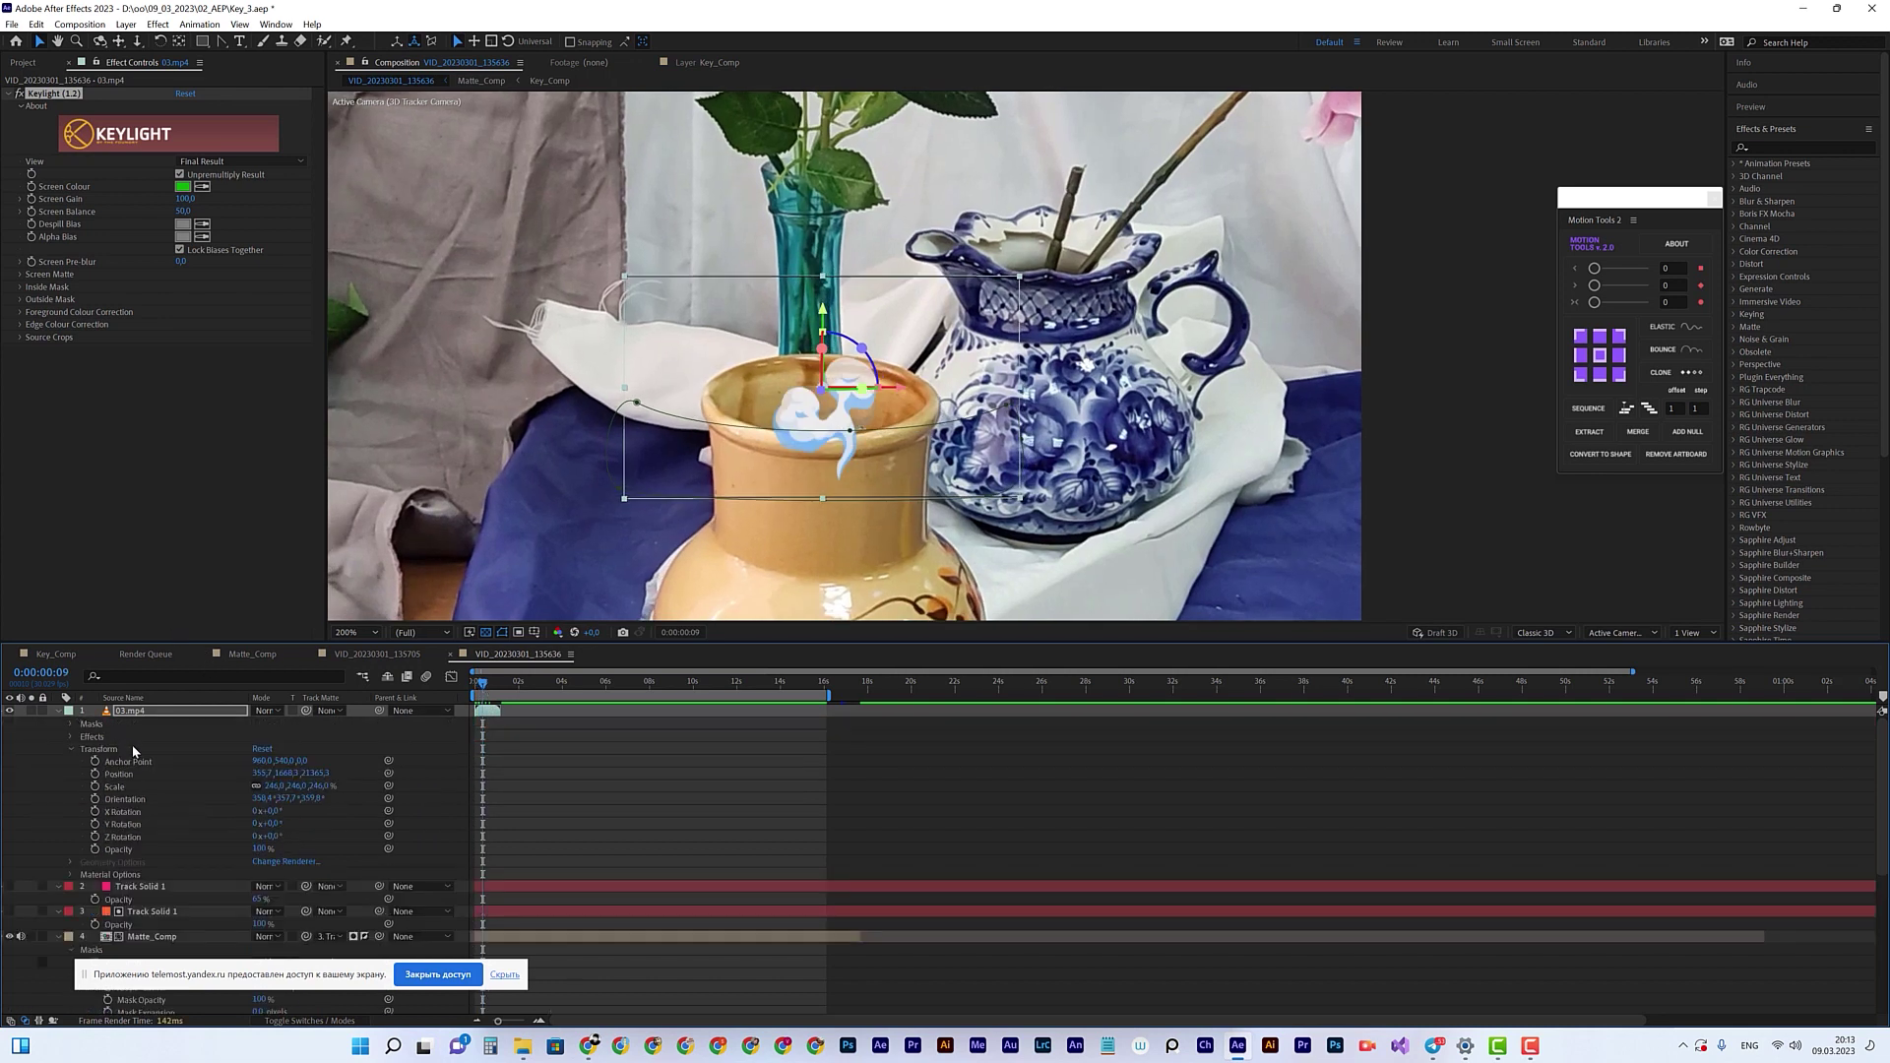
pyautogui.click(70, 724)
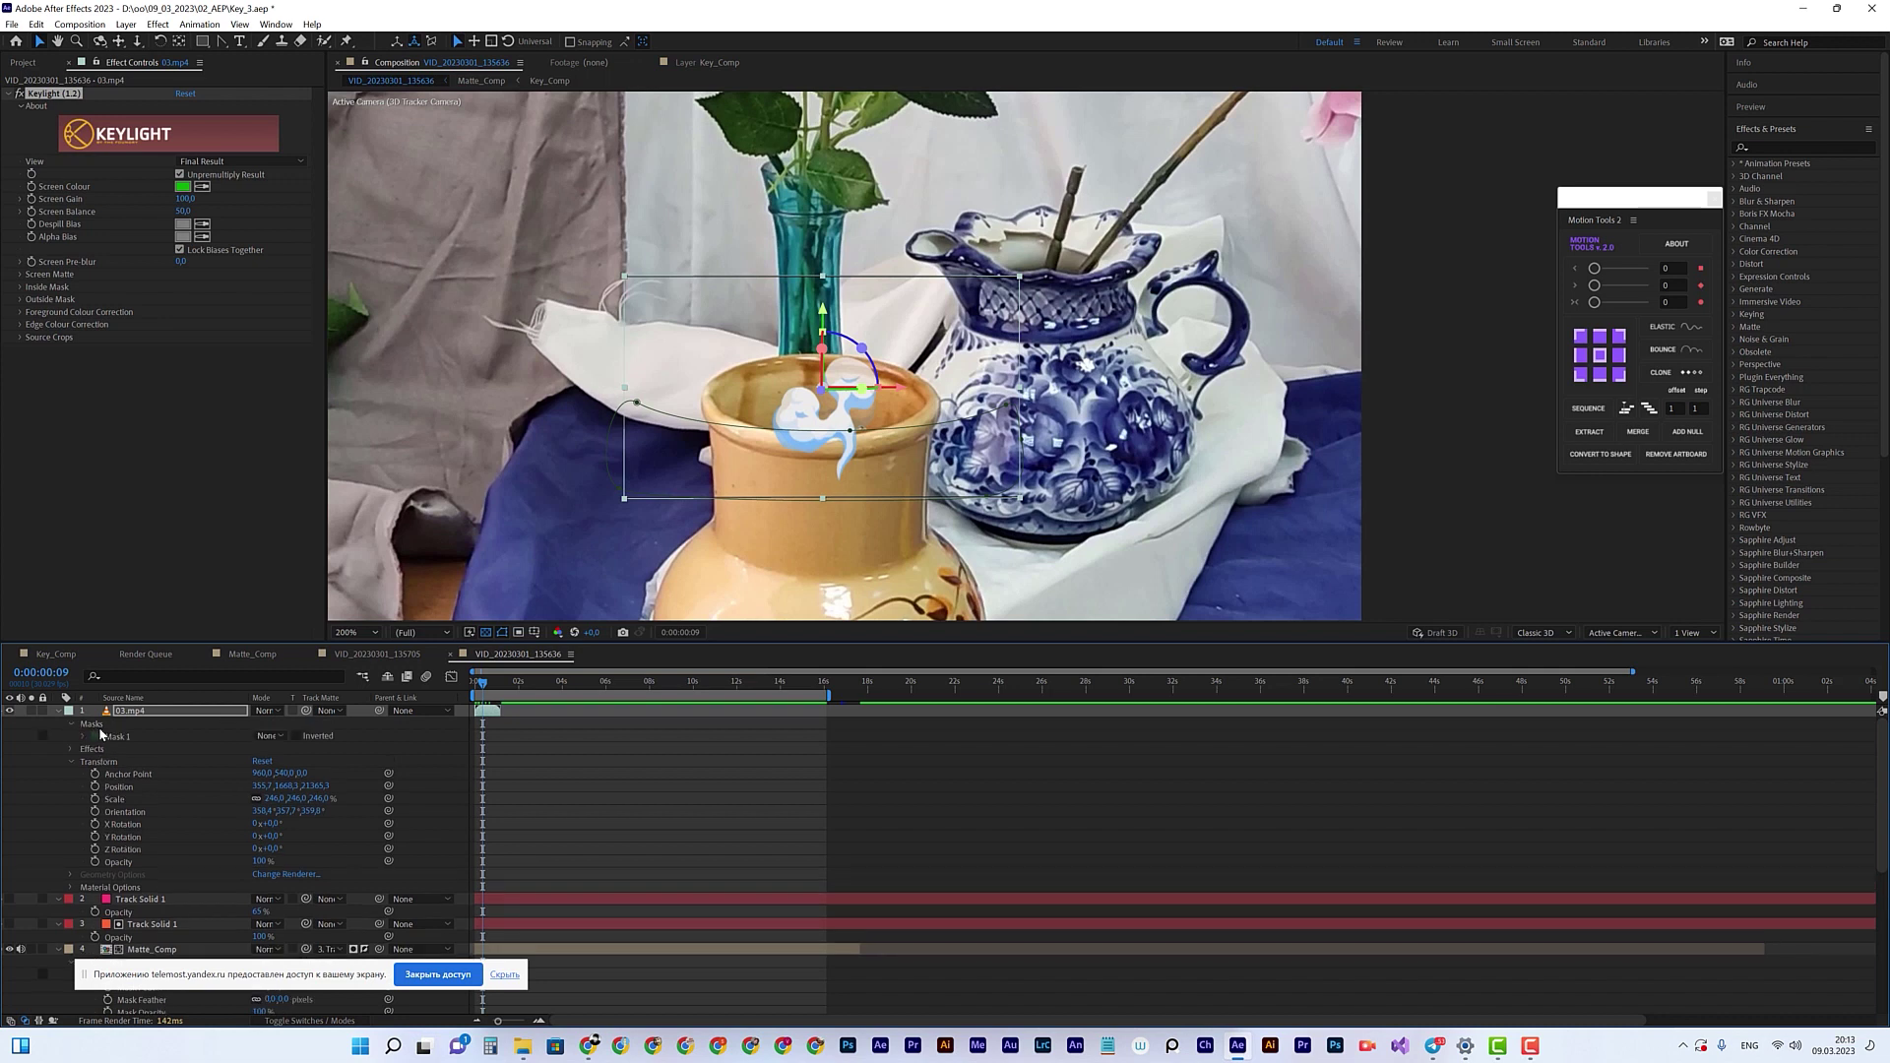
pyautogui.click(271, 735)
pyautogui.click(285, 767)
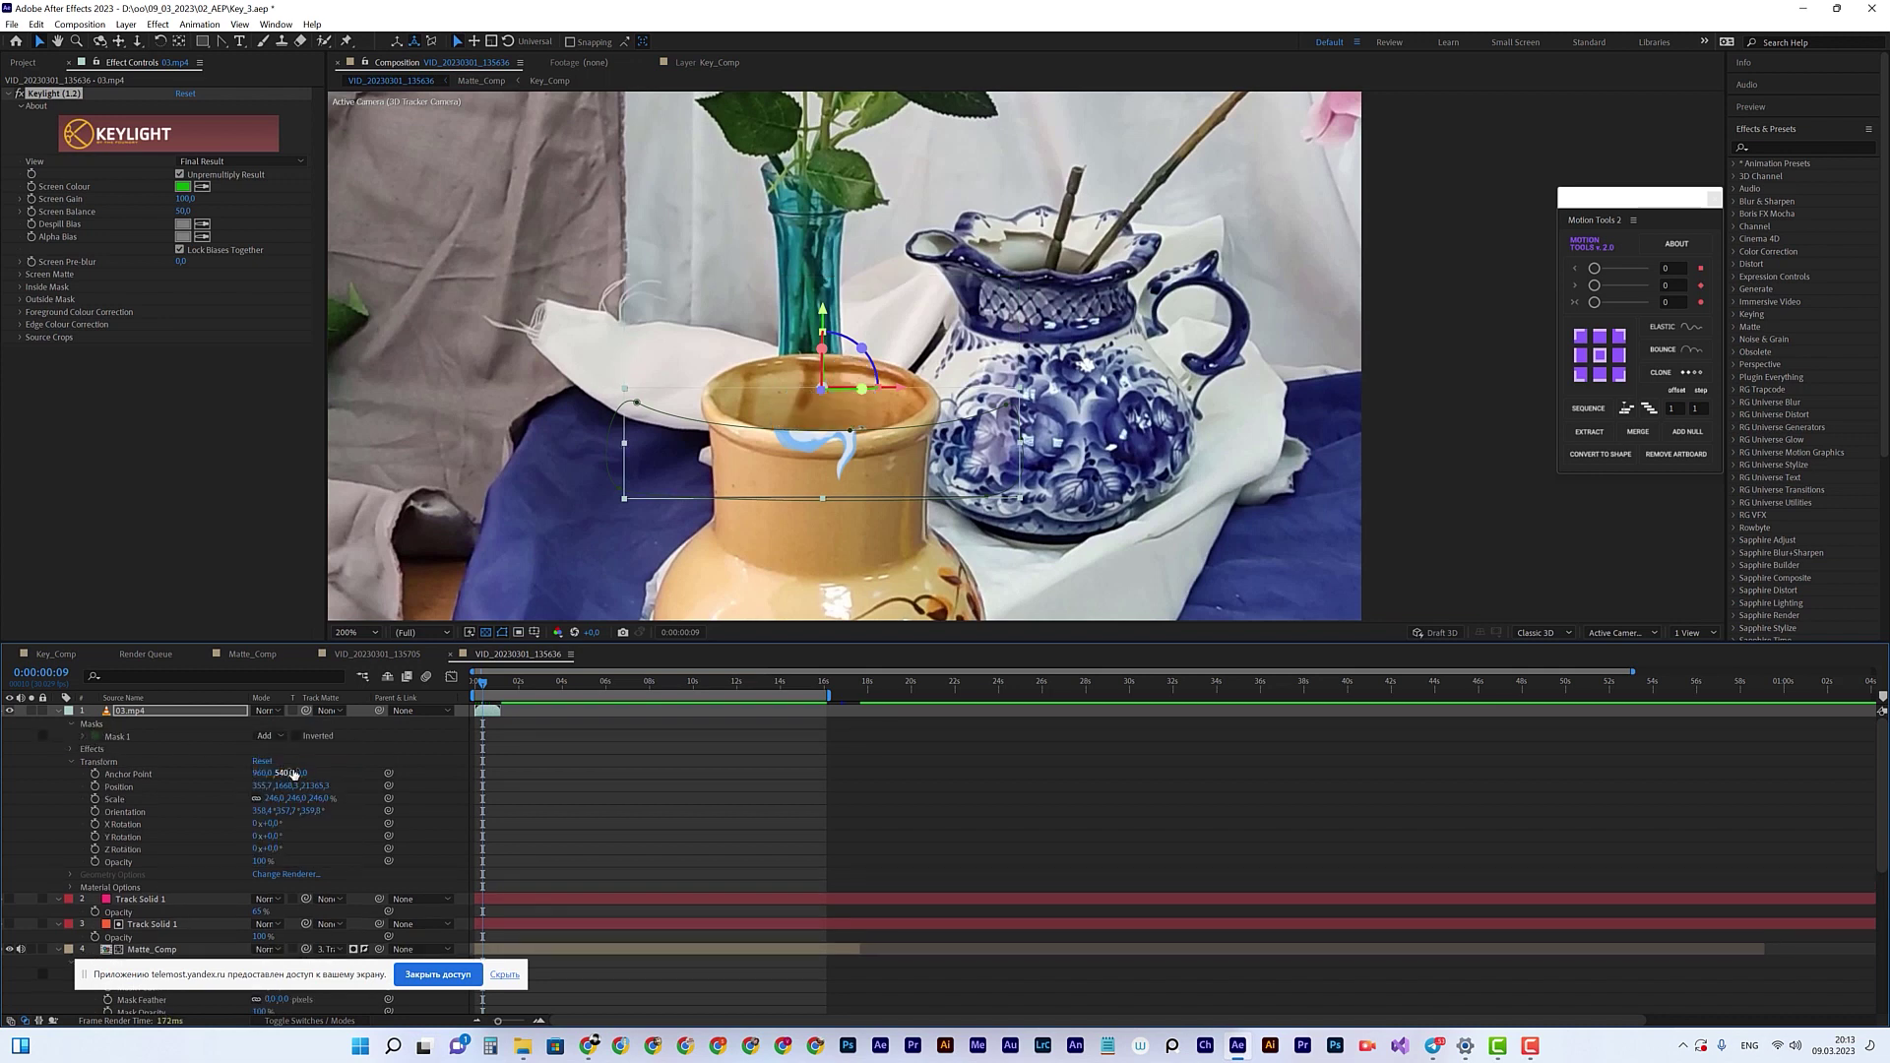
pyautogui.click(273, 735)
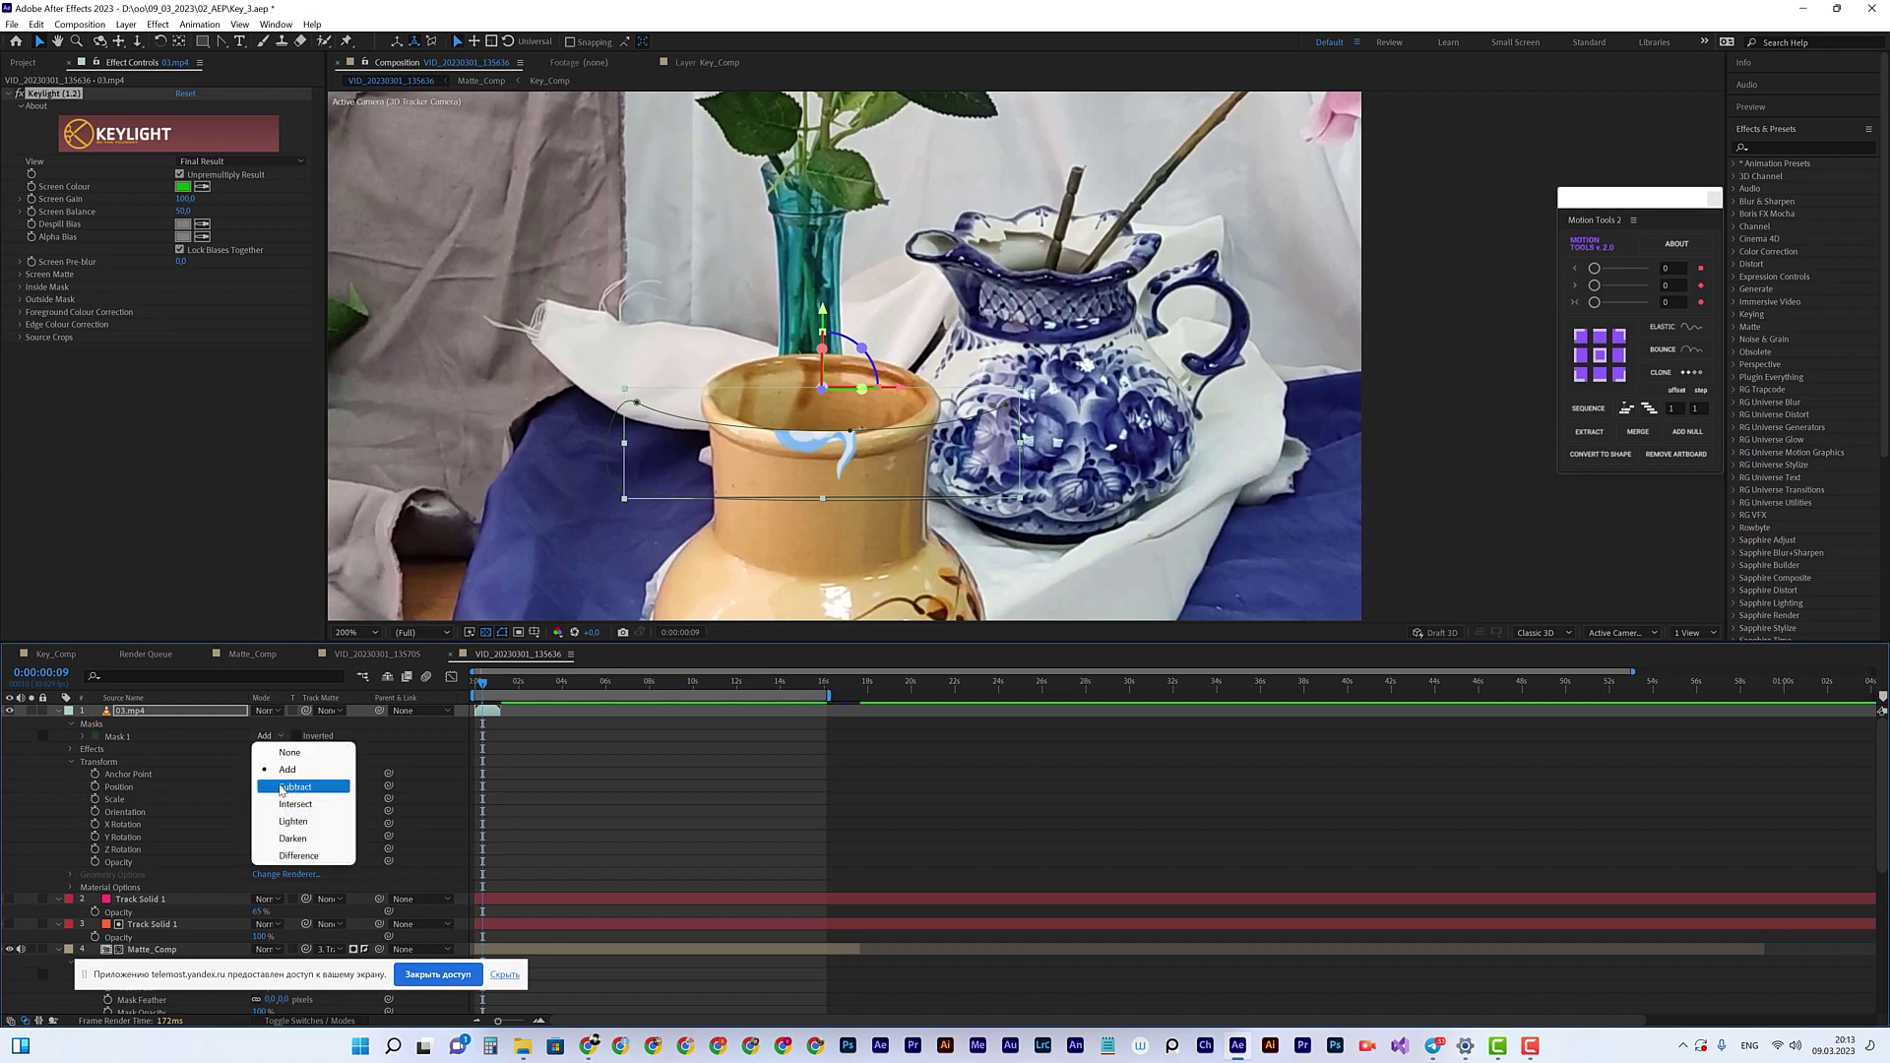
pyautogui.click(284, 788)
# Step: Reshape the path of Mask 1 on the 03.mp4 layer so its curve follows the jug's front rim
pyautogui.press('.')
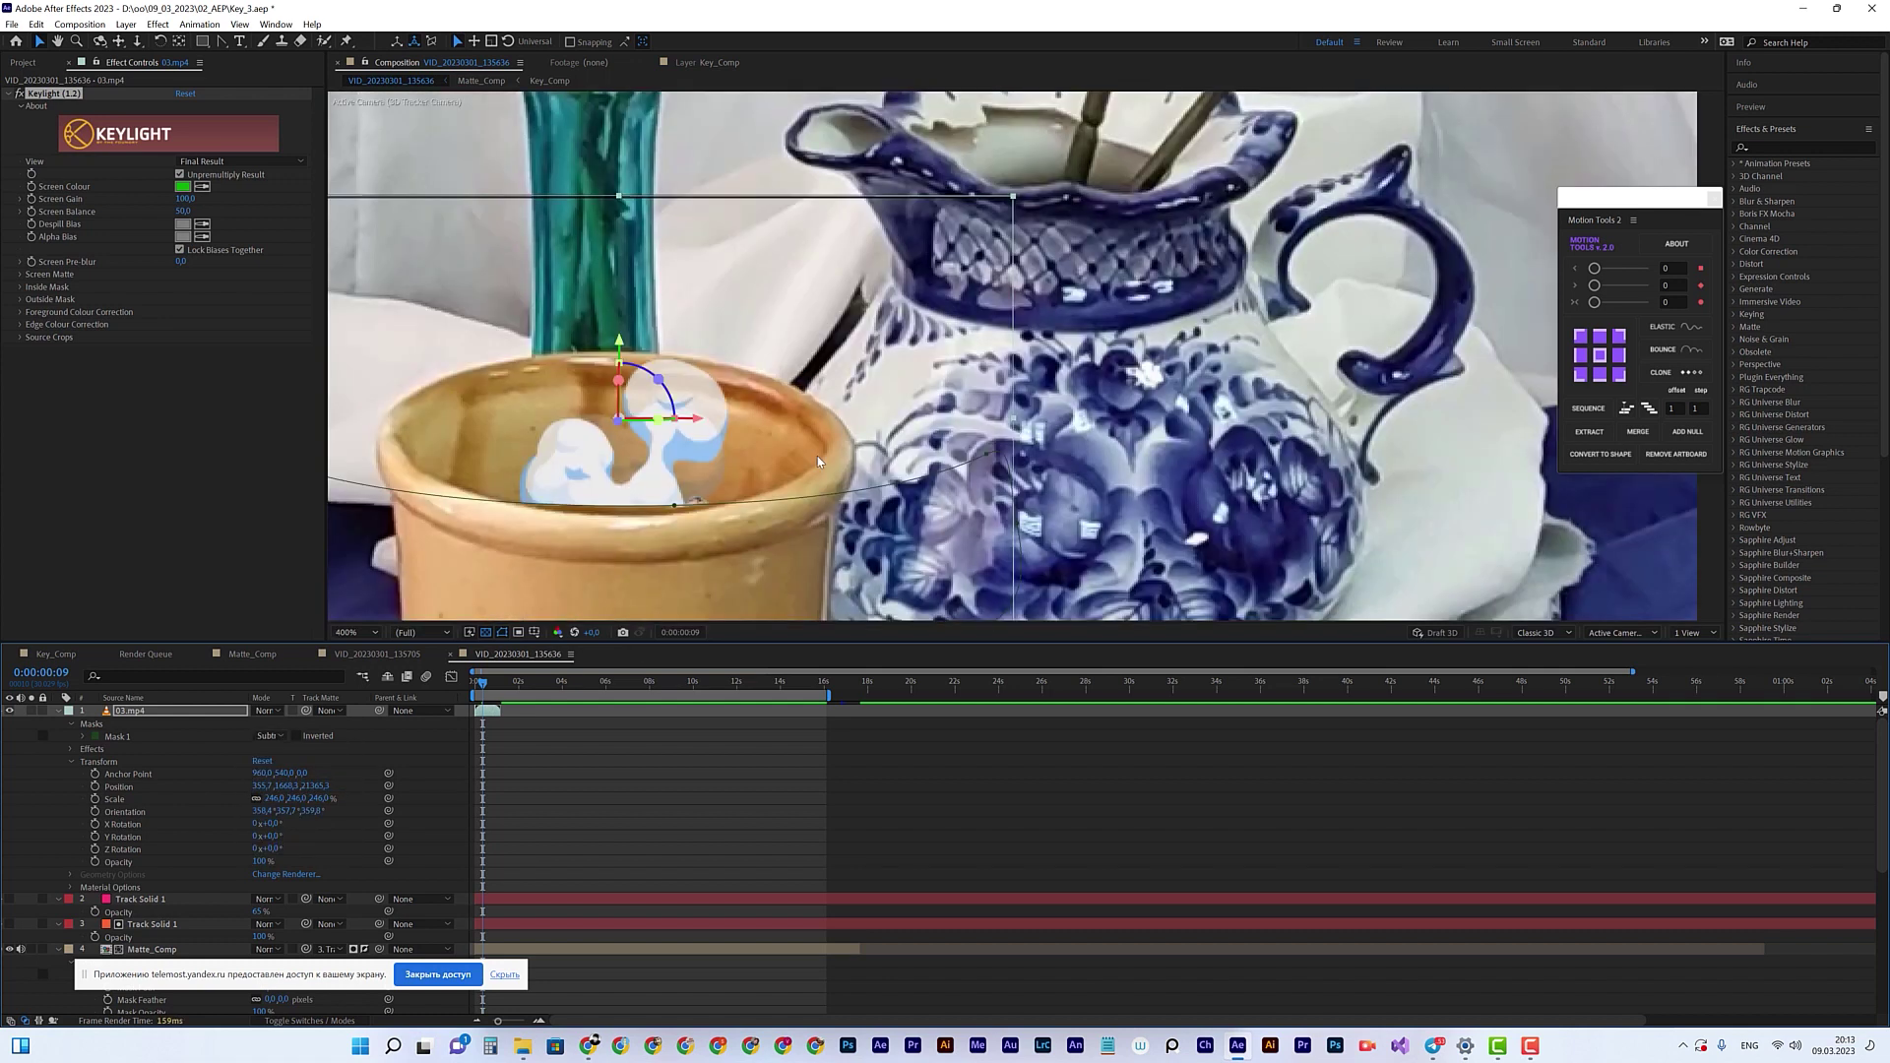
pyautogui.click(673, 506)
pyautogui.moveTo(658, 514); pyautogui.dragTo(641, 513)
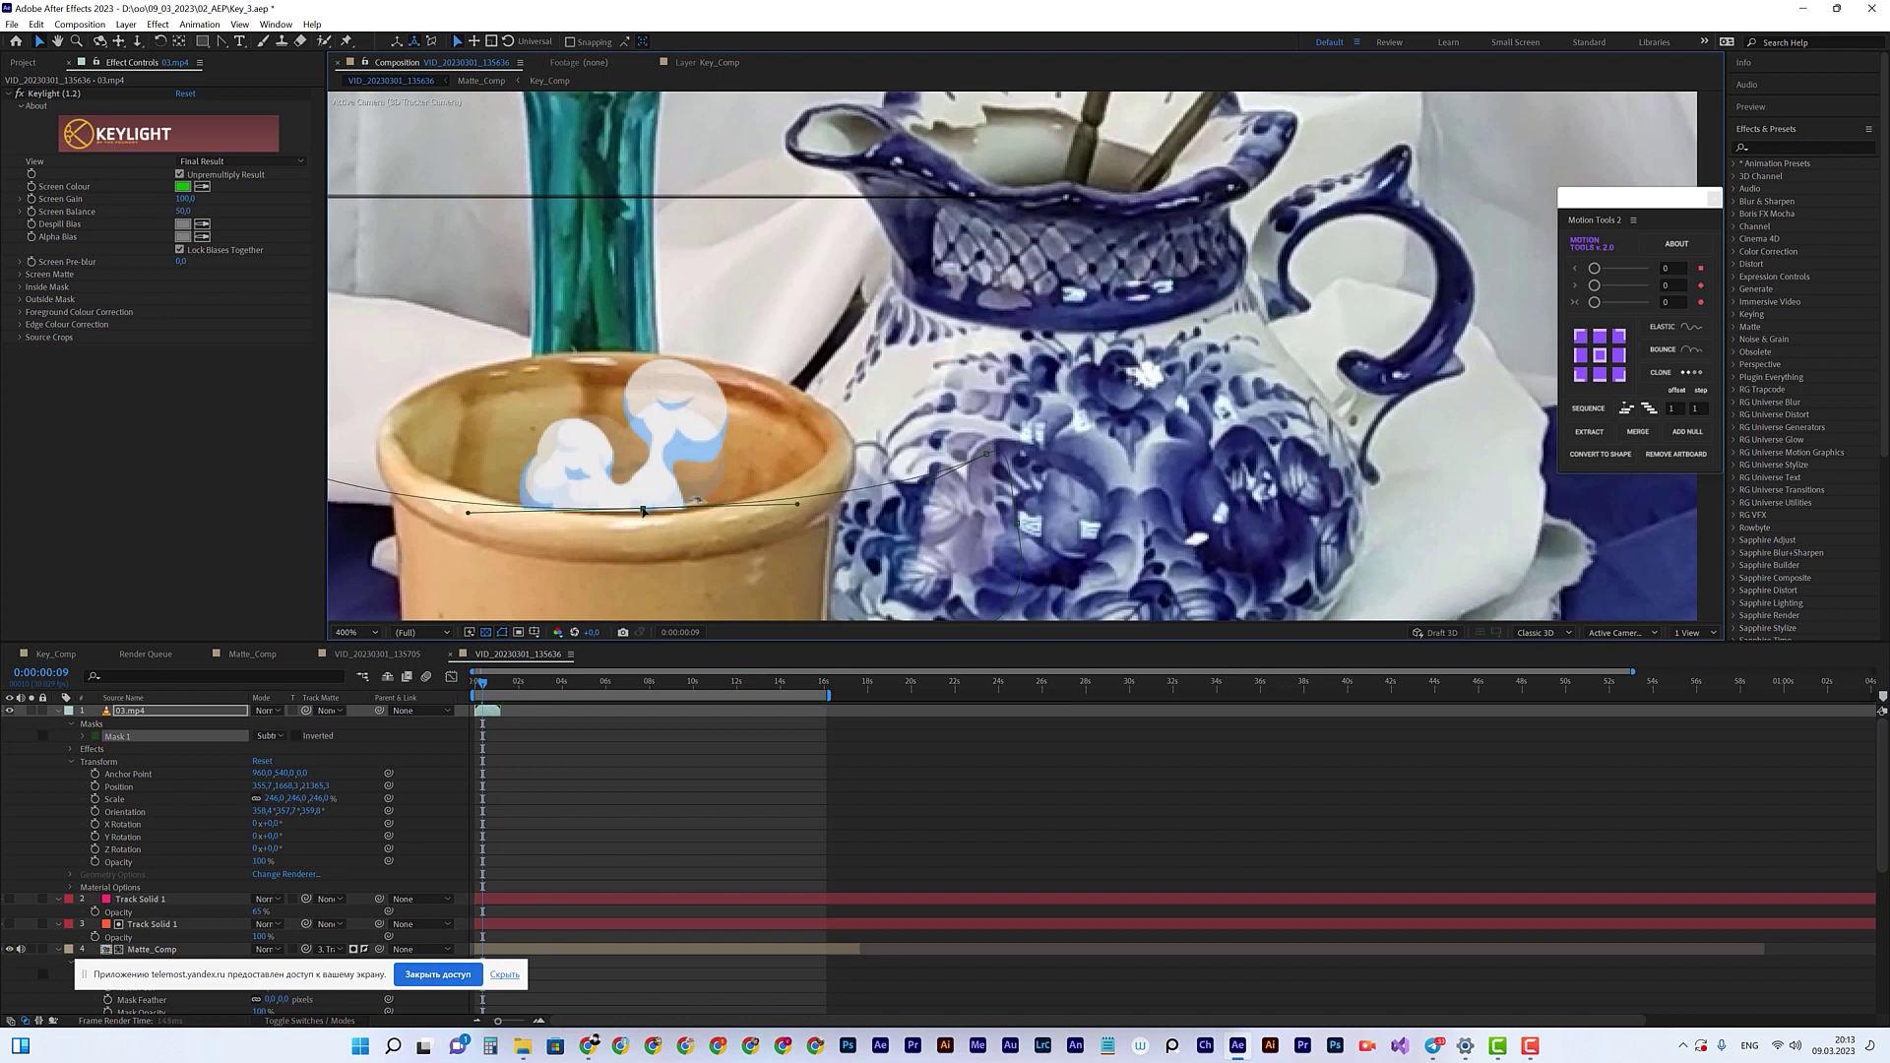
pyautogui.hscroll(-3, 556, 525)
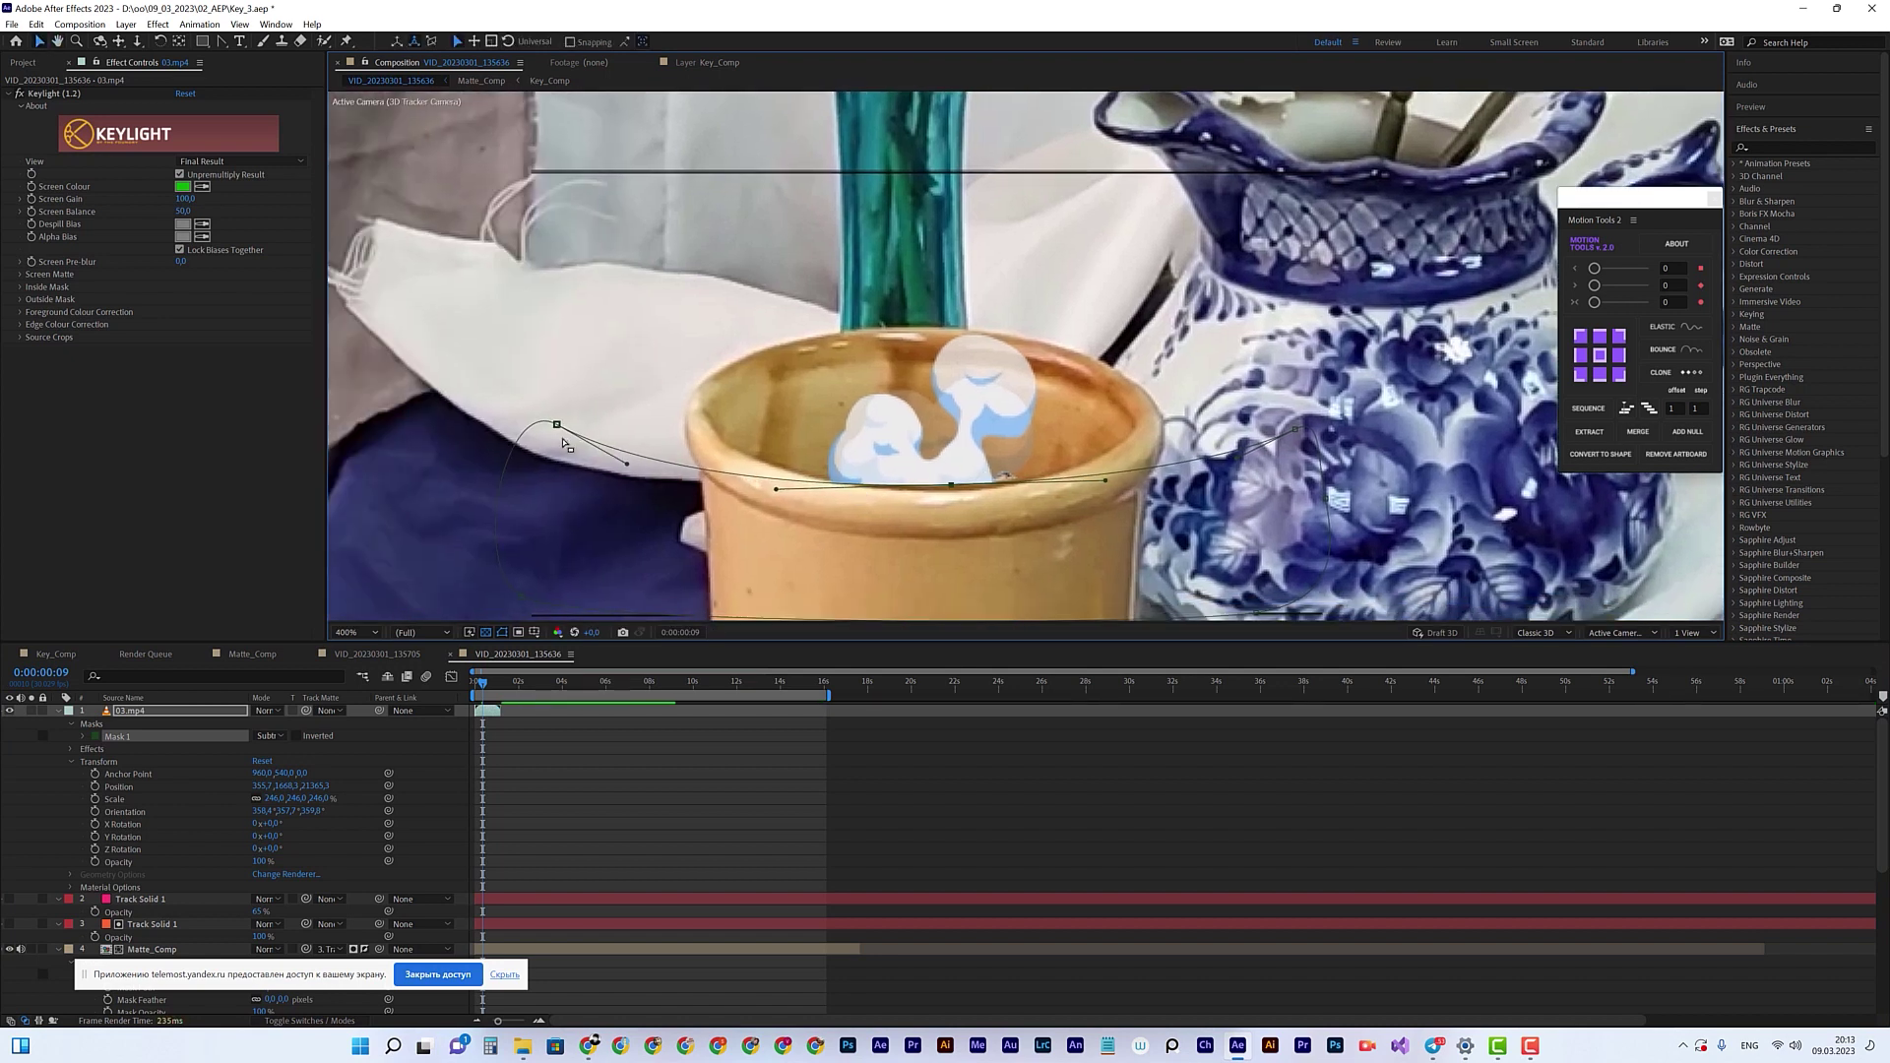
pyautogui.moveTo(557, 427); pyautogui.dragTo(595, 380)
pyautogui.moveTo(777, 489); pyautogui.dragTo(732, 488)
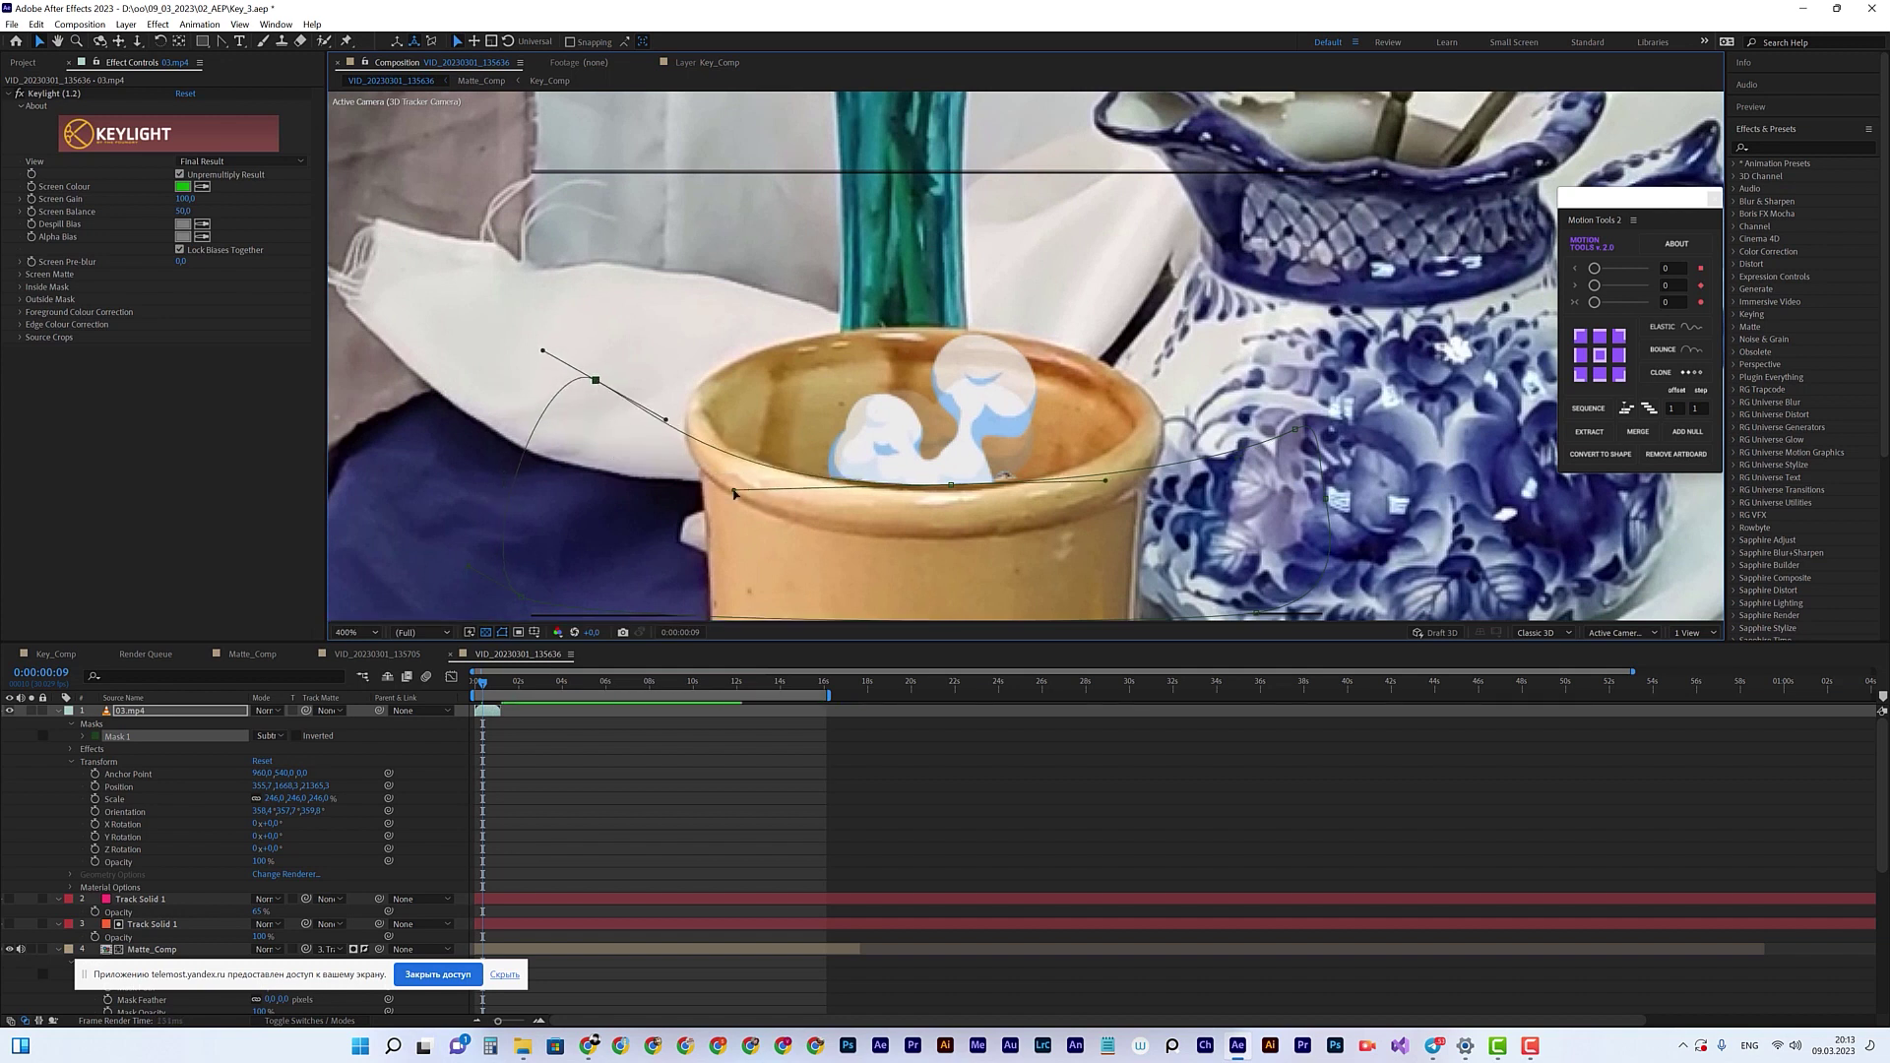
pyautogui.click(945, 491)
pyautogui.moveTo(945, 491); pyautogui.dragTo(947, 492)
pyautogui.moveTo(730, 496); pyautogui.dragTo(731, 498)
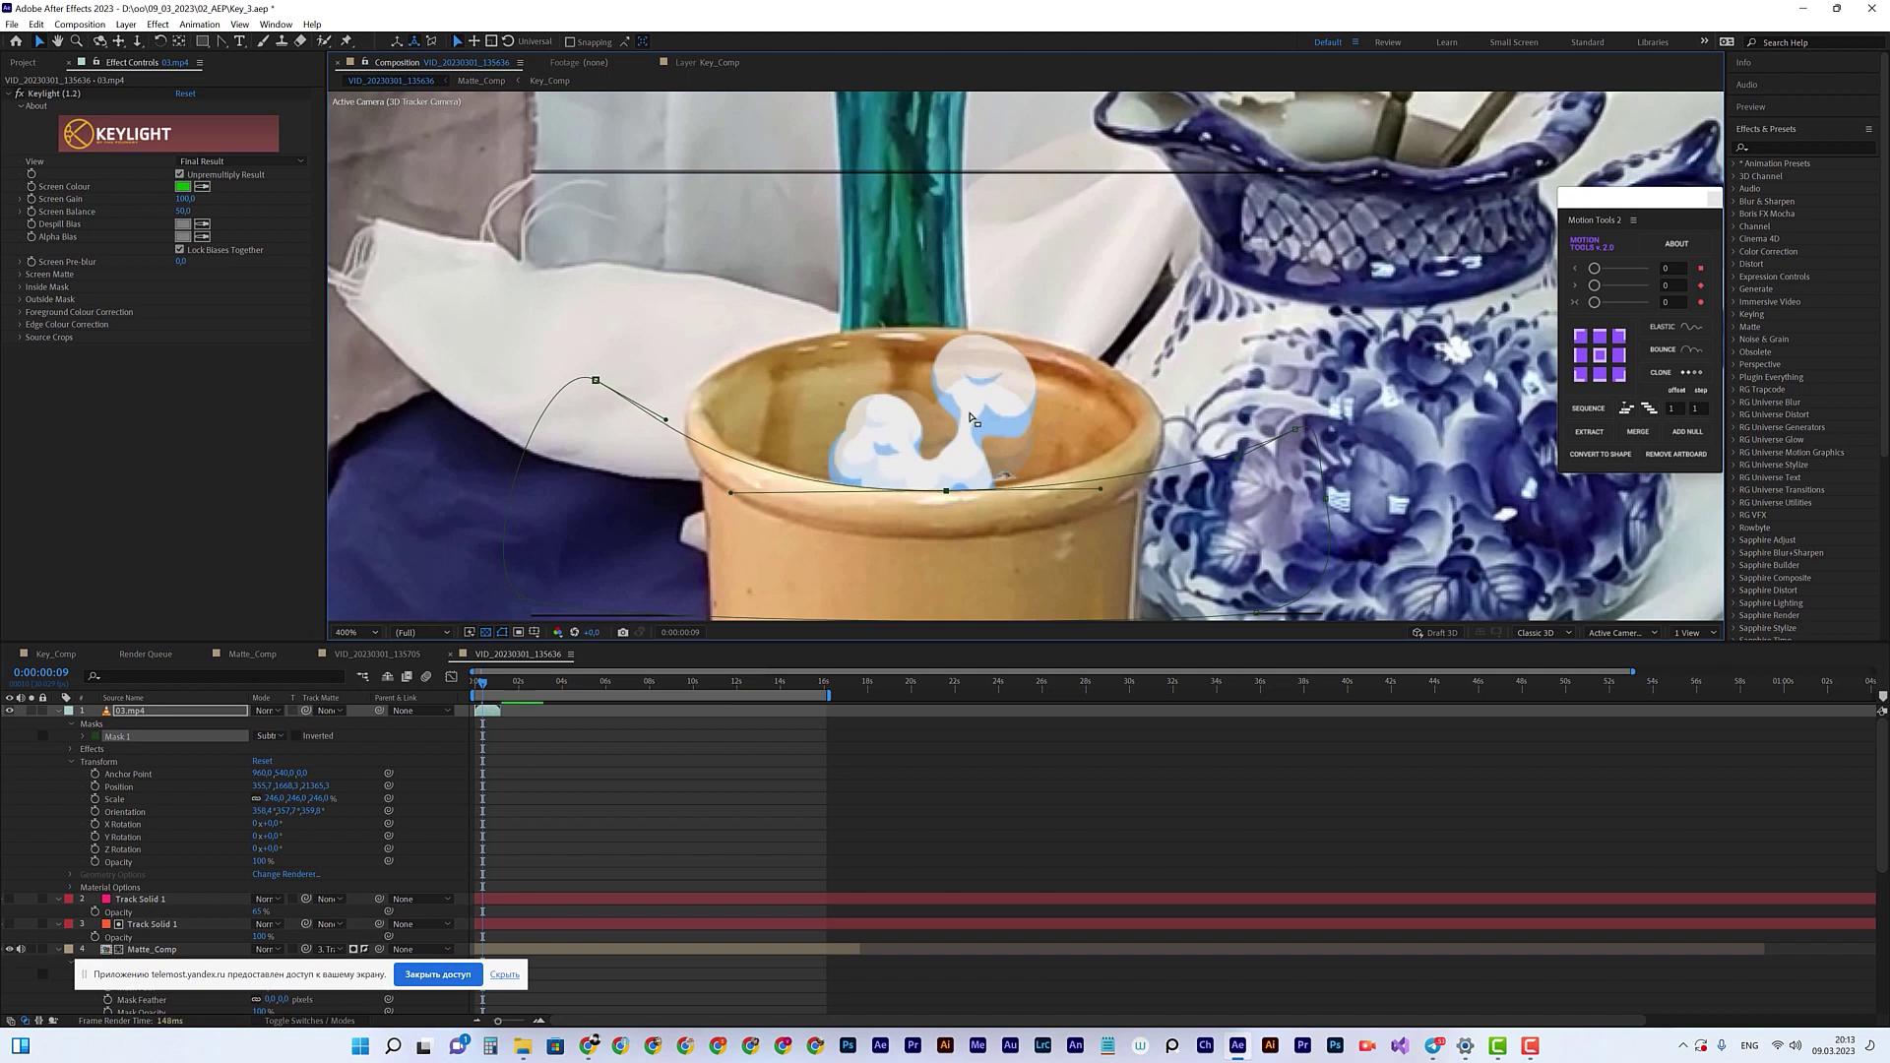
# Step: Set the Mask Feather of Mask 1 on the 03.mp4 layer to 26 pixels
pyautogui.click(83, 736)
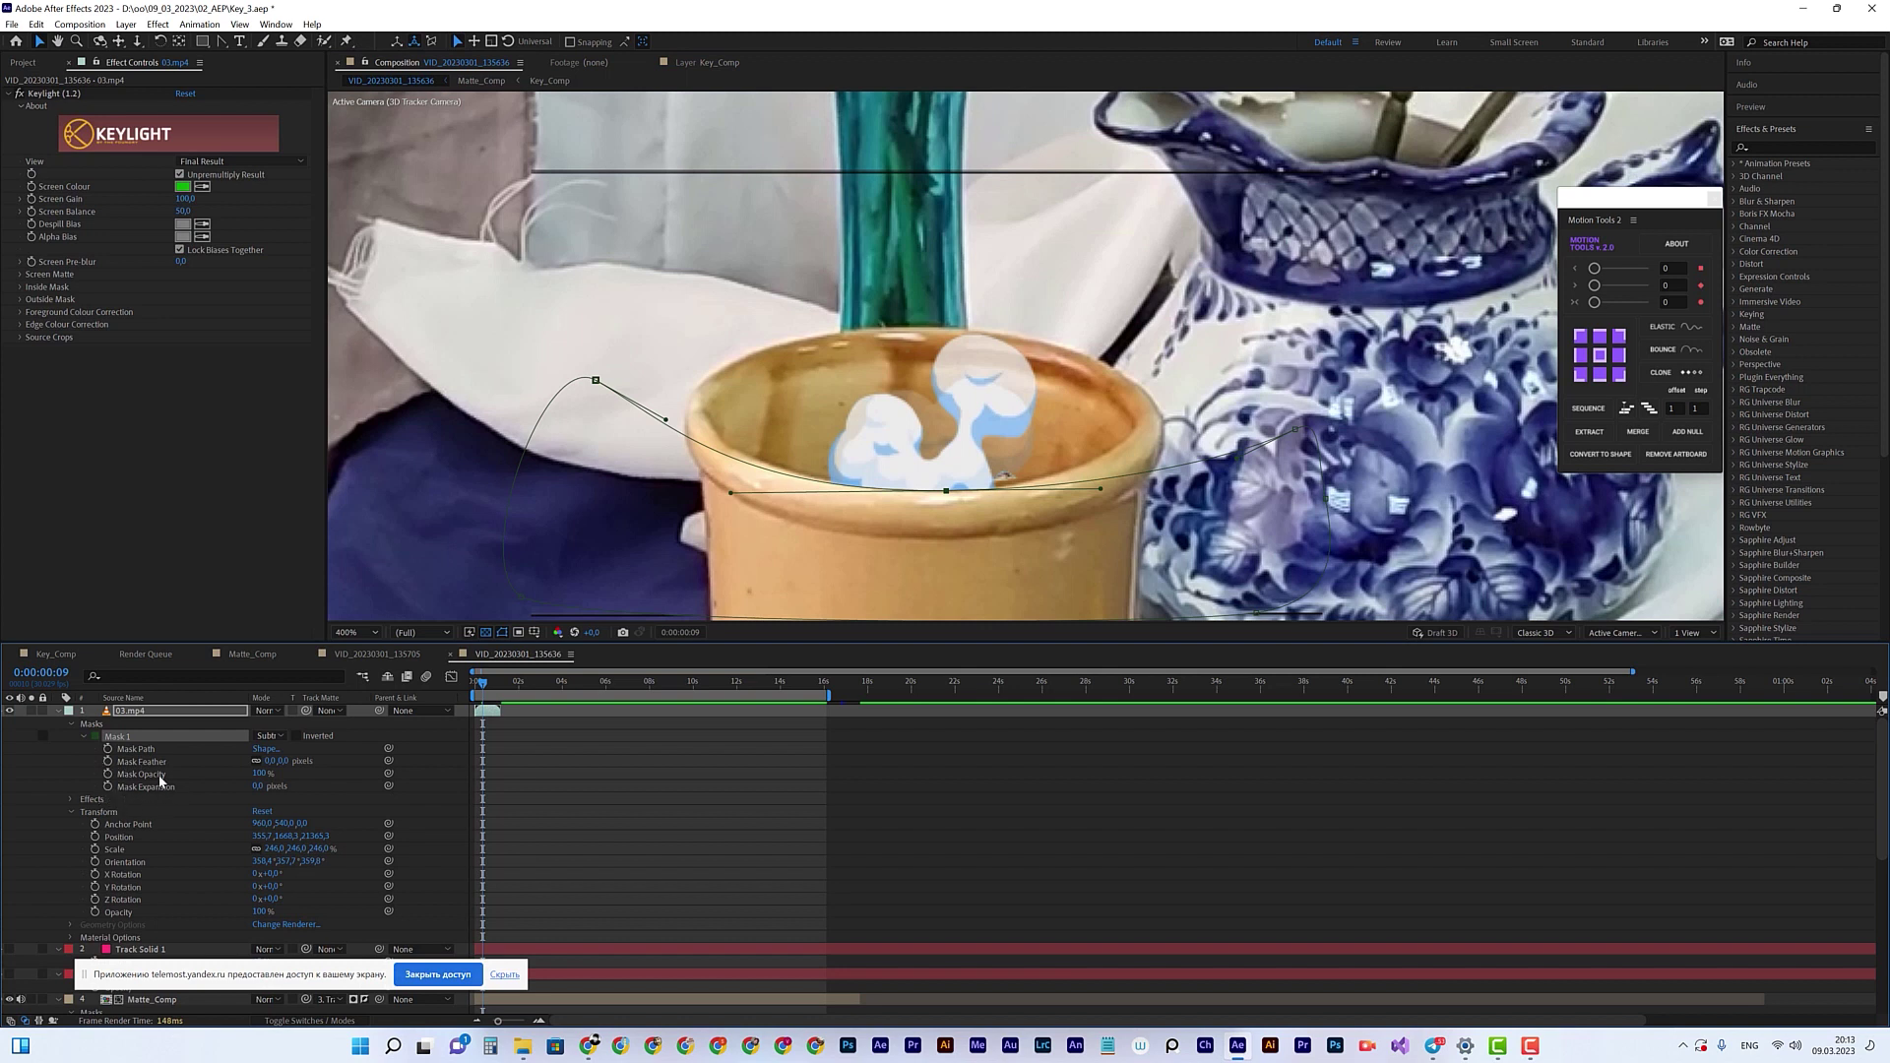
pyautogui.moveTo(270, 762); pyautogui.dragTo(279, 761)
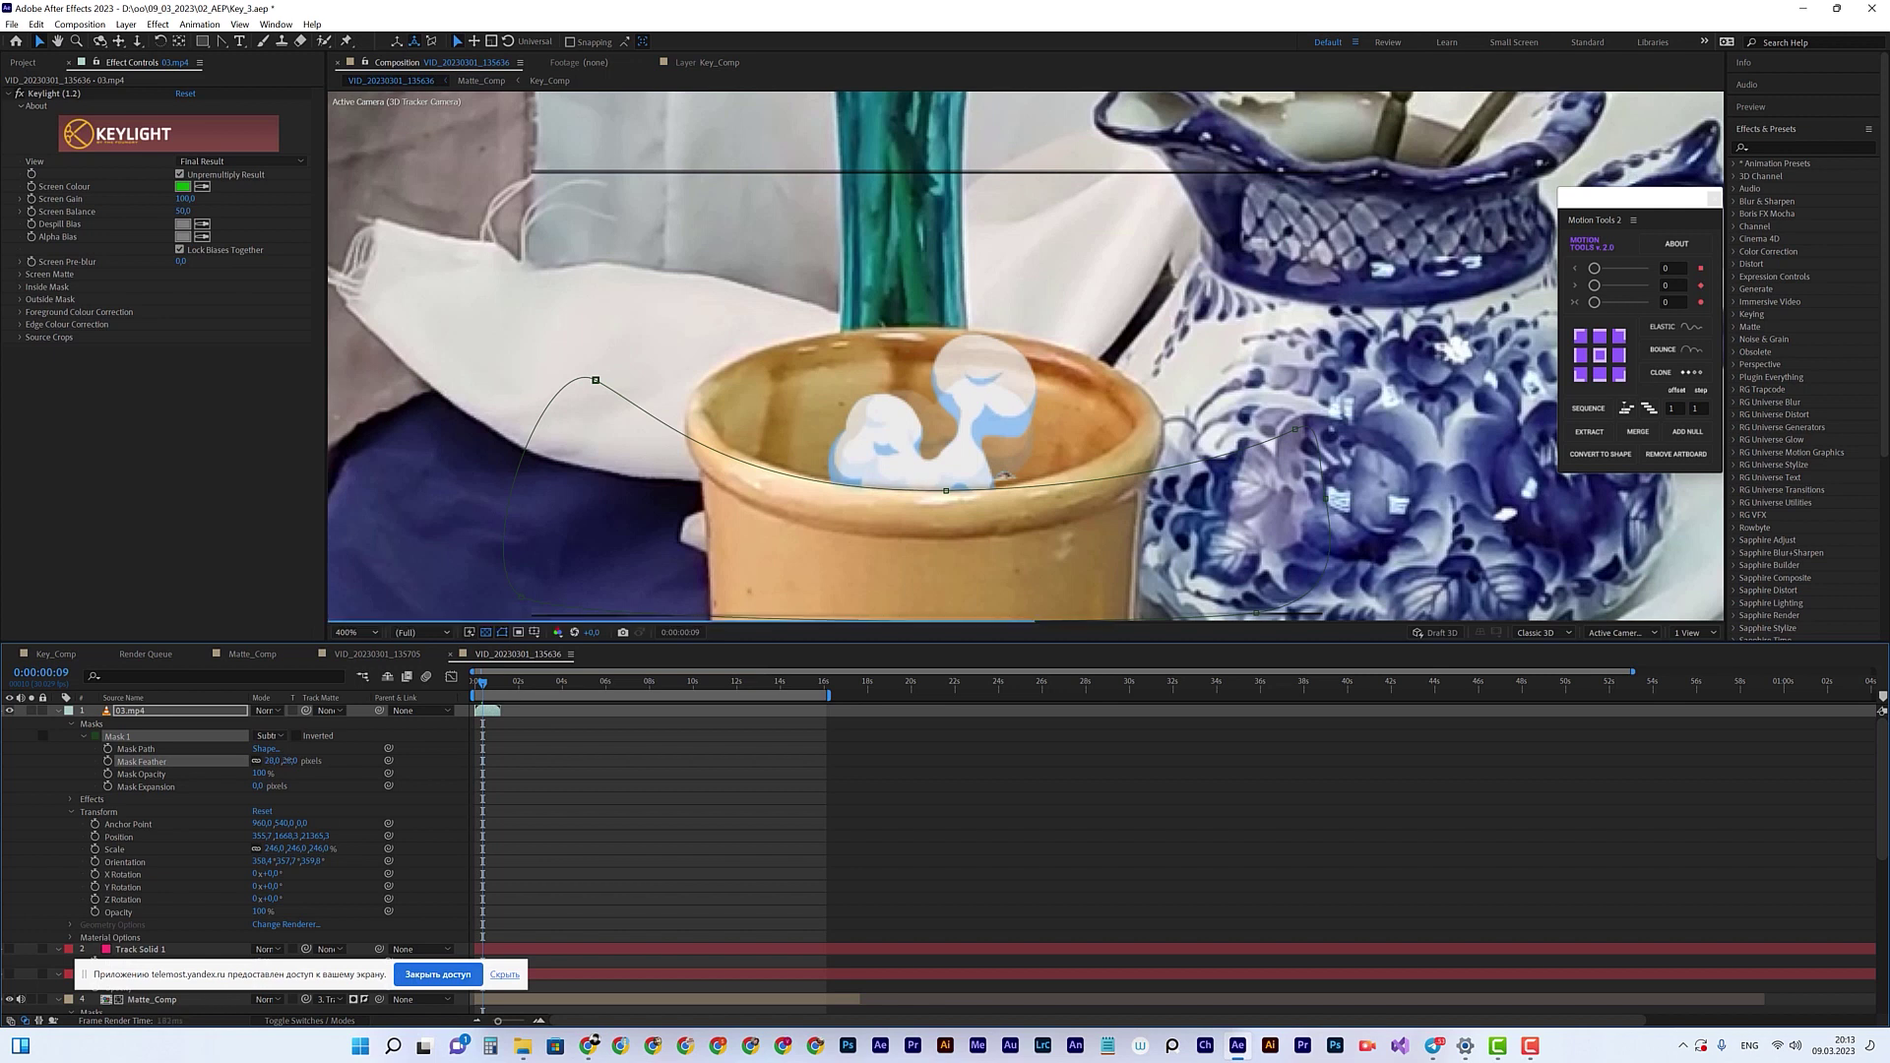
pyautogui.press(',')
pyautogui.press(',')
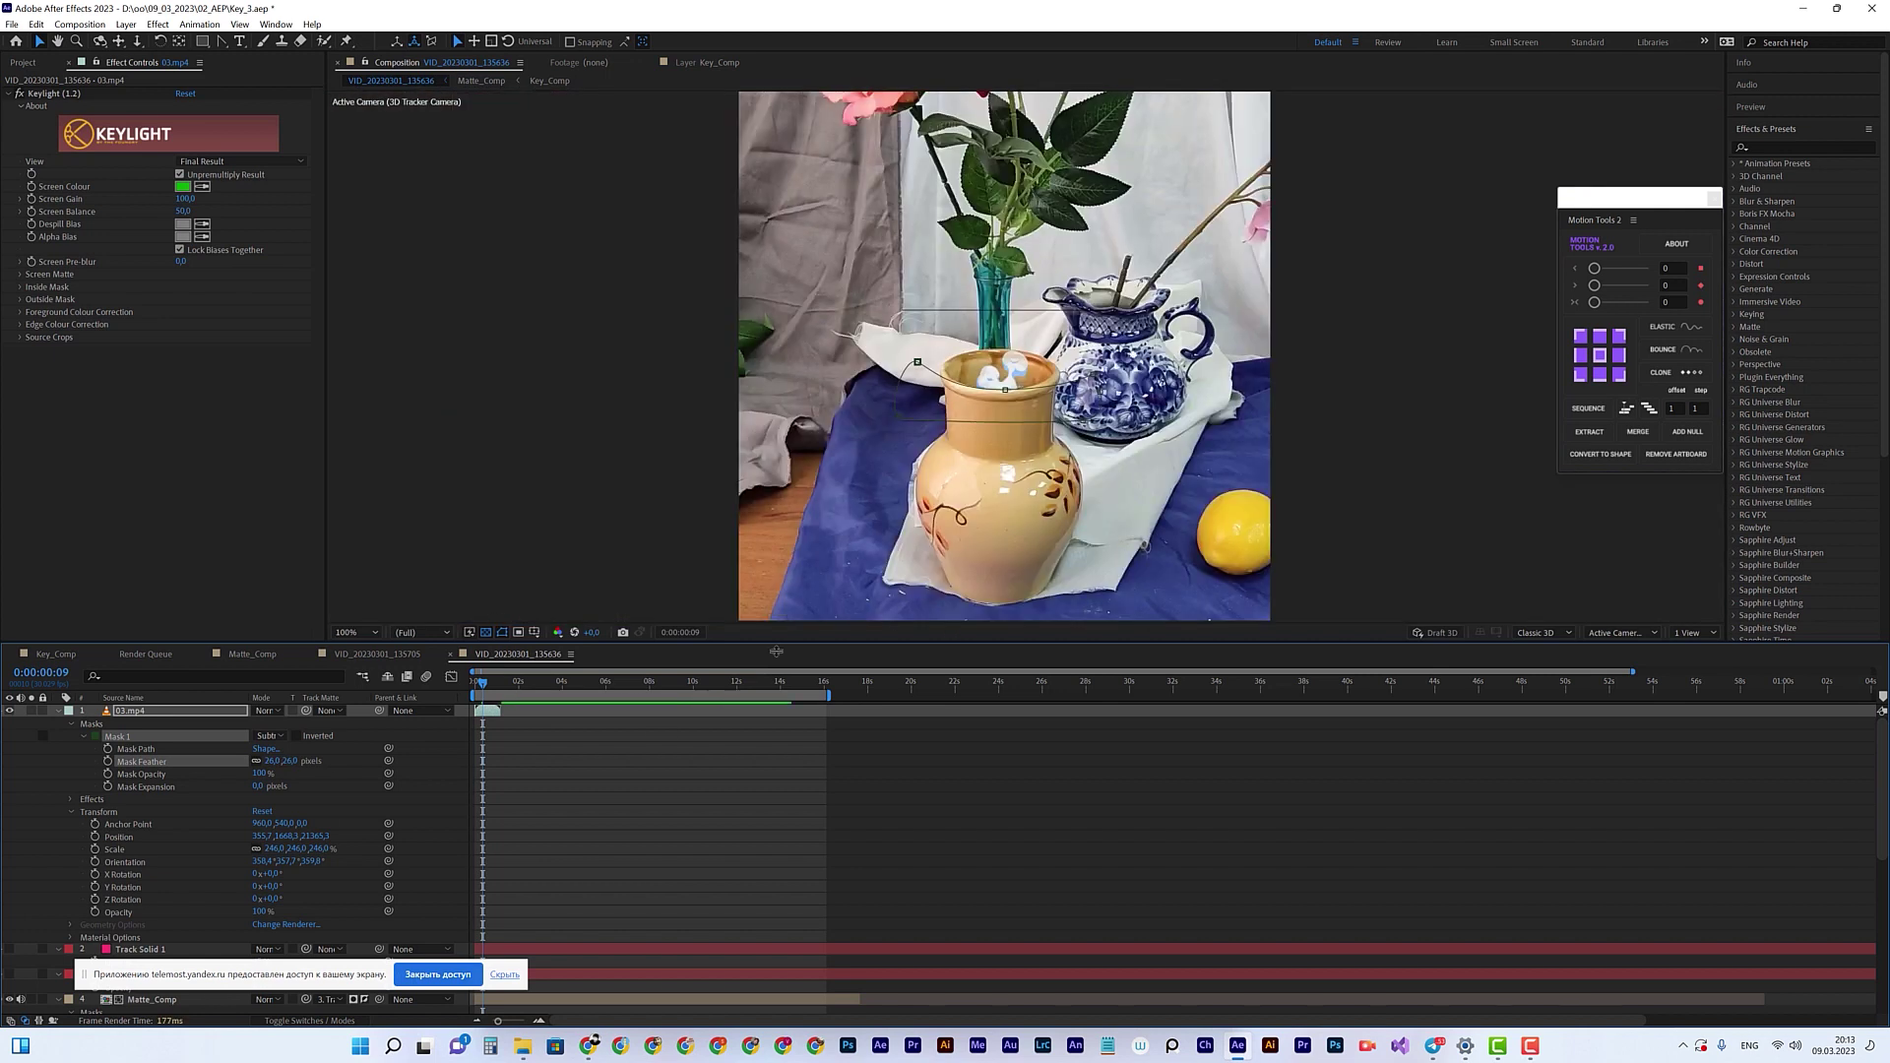
# Step: Preview the composite from the first frame to check the smoke rising out of the jug
pyautogui.click(479, 682)
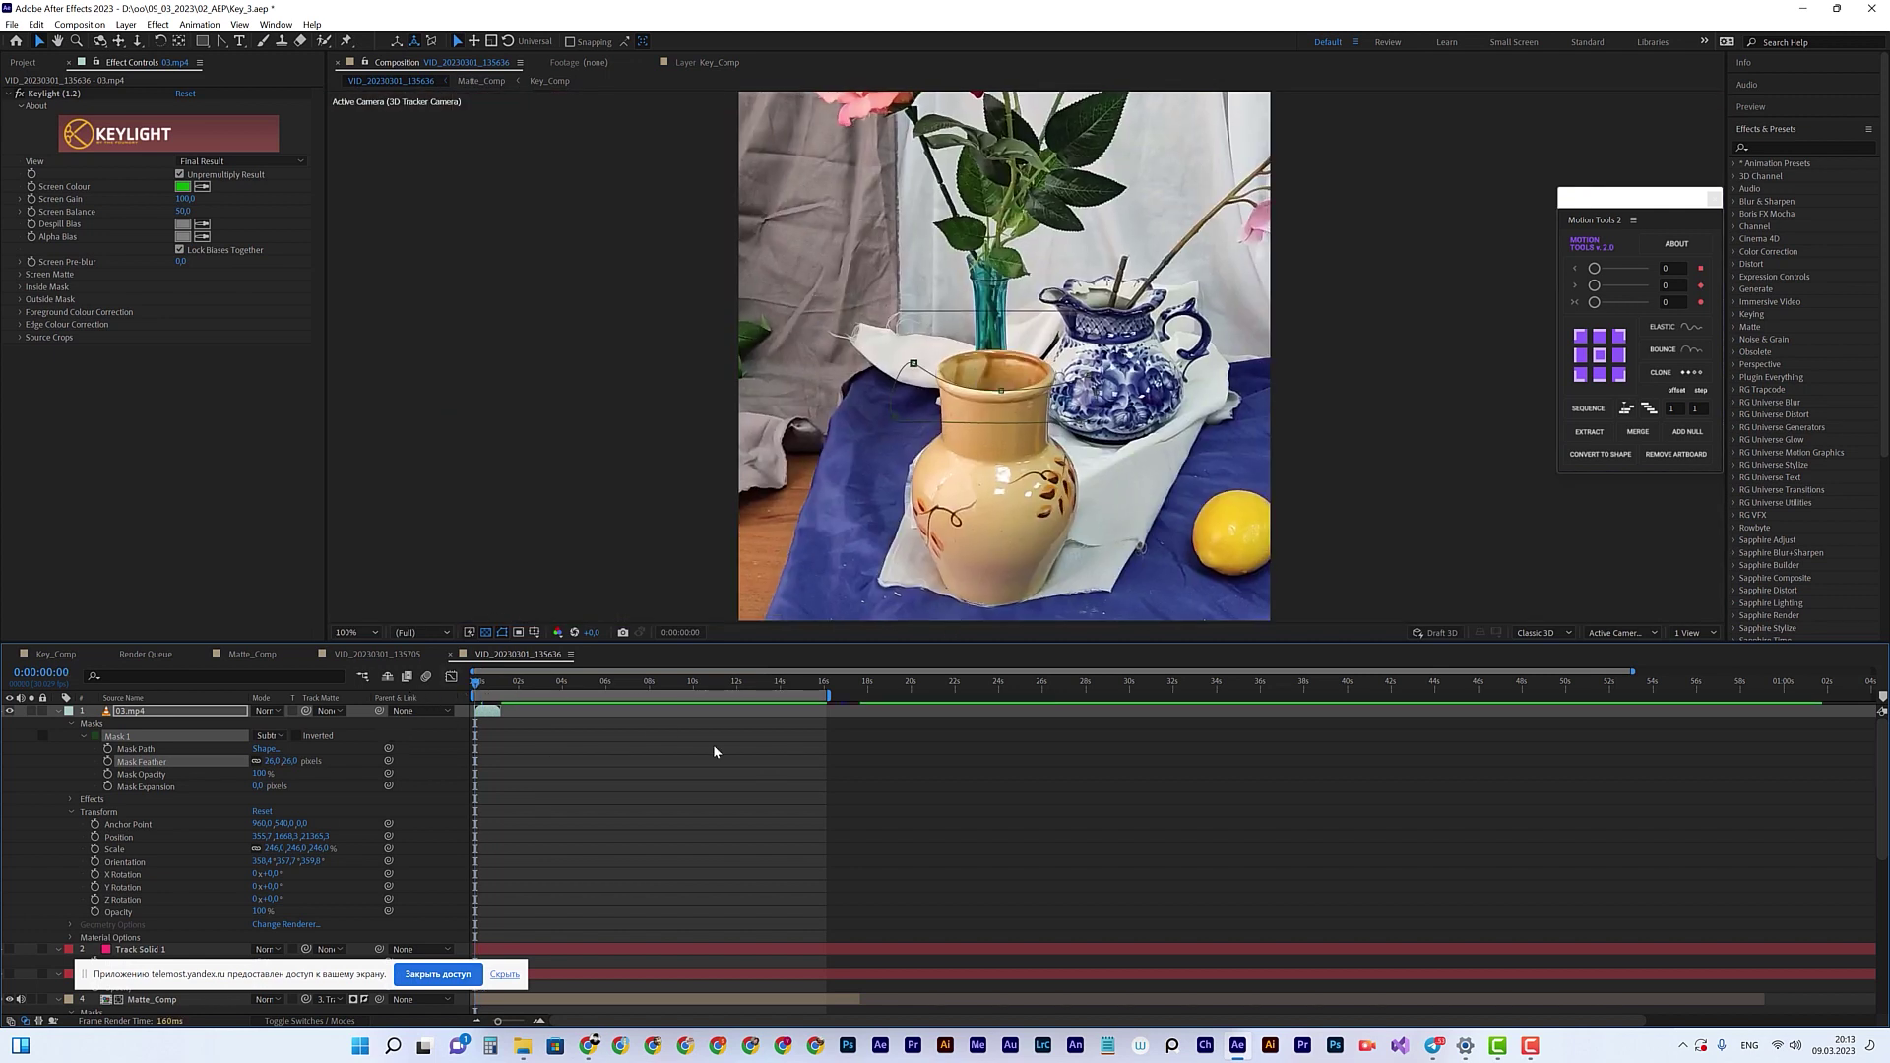
pyautogui.press('space')
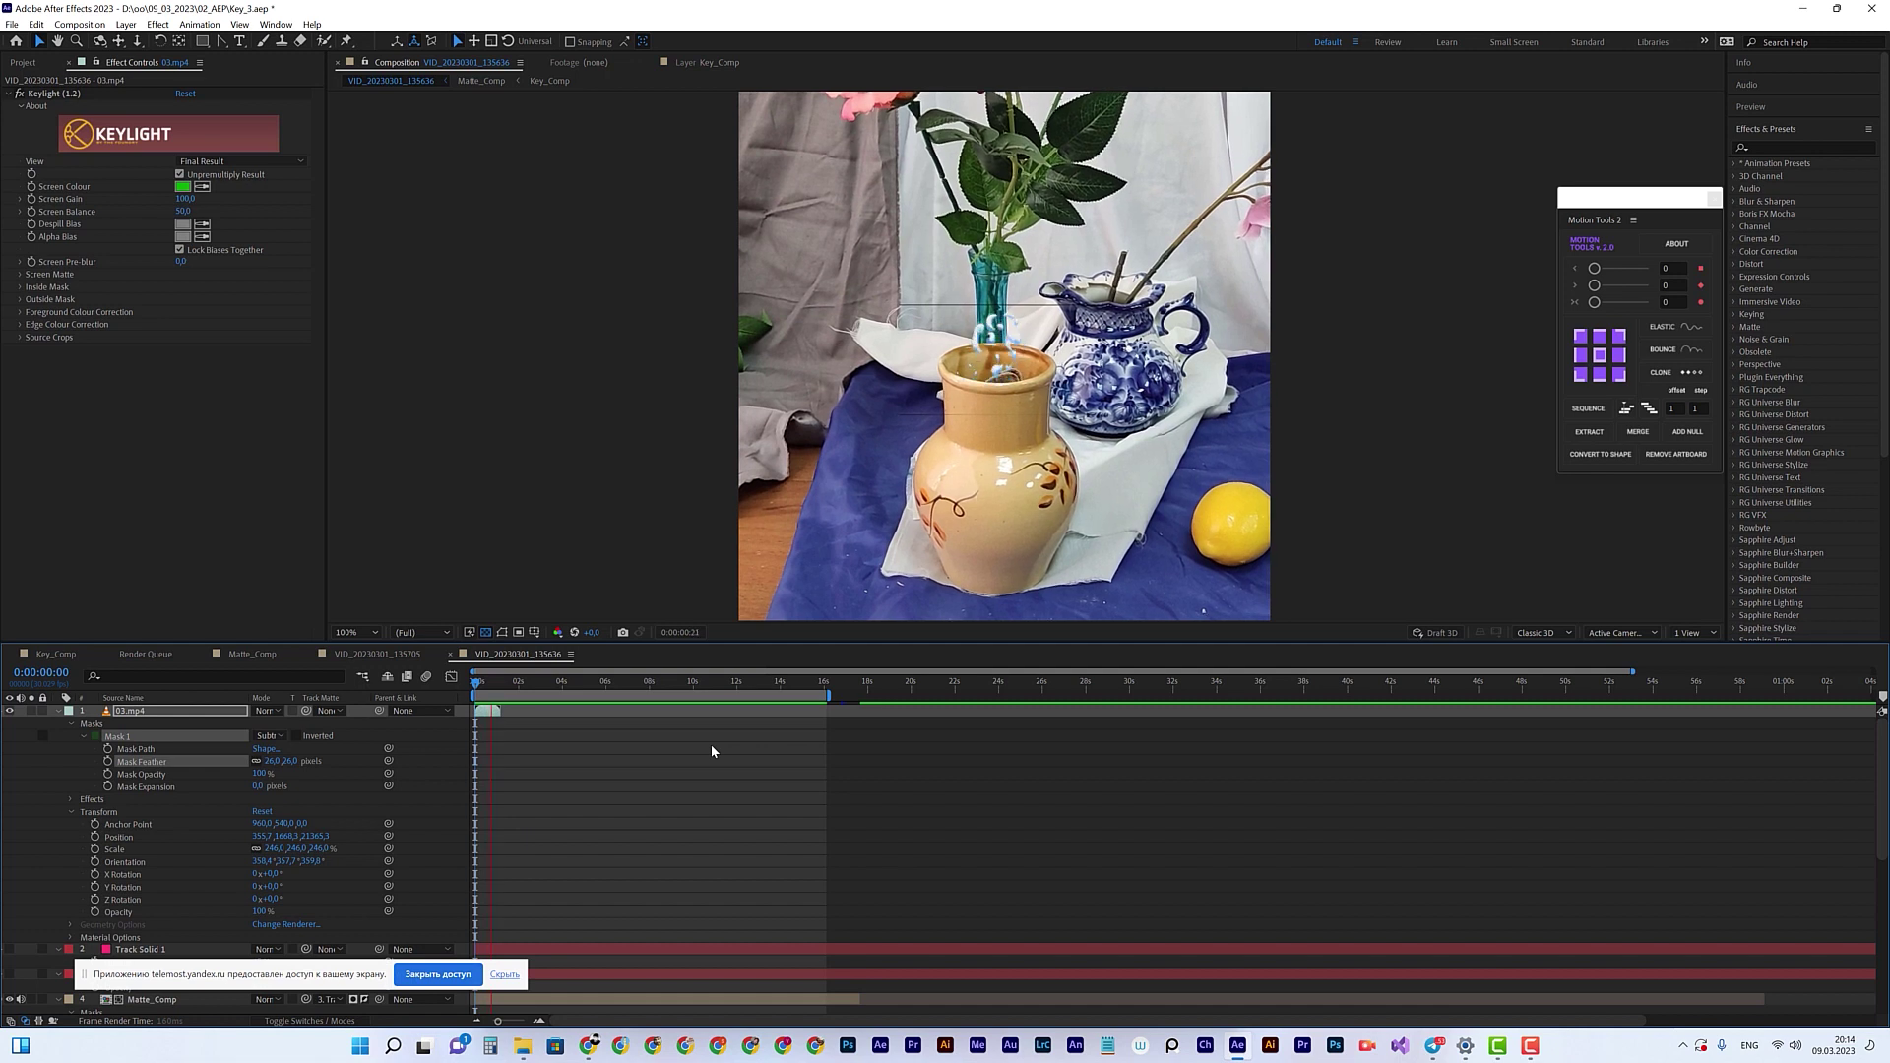
pyautogui.press('space')
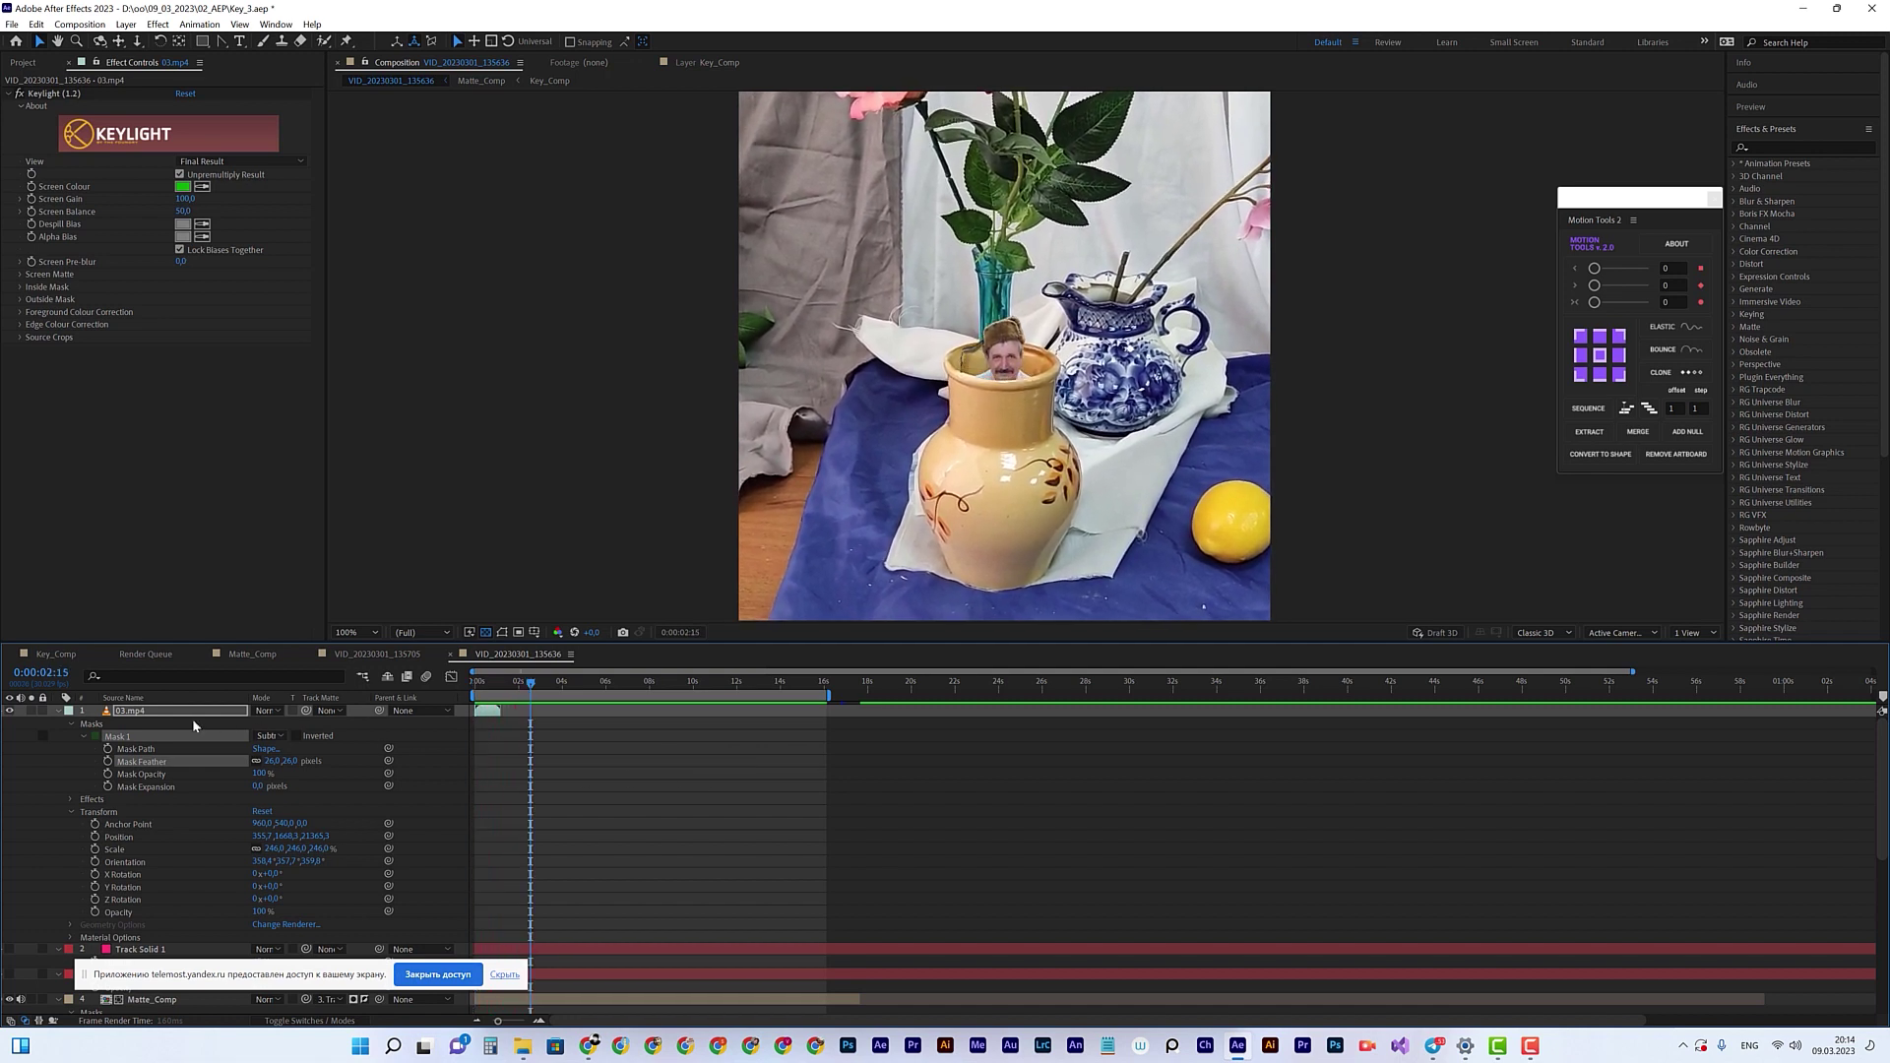
# Step: Duplicate the 03.mp4 layer, shift the copy later so it overlaps the original's end, and go to 0:00:01:07
pyautogui.hotkey('ctrl', 'd')
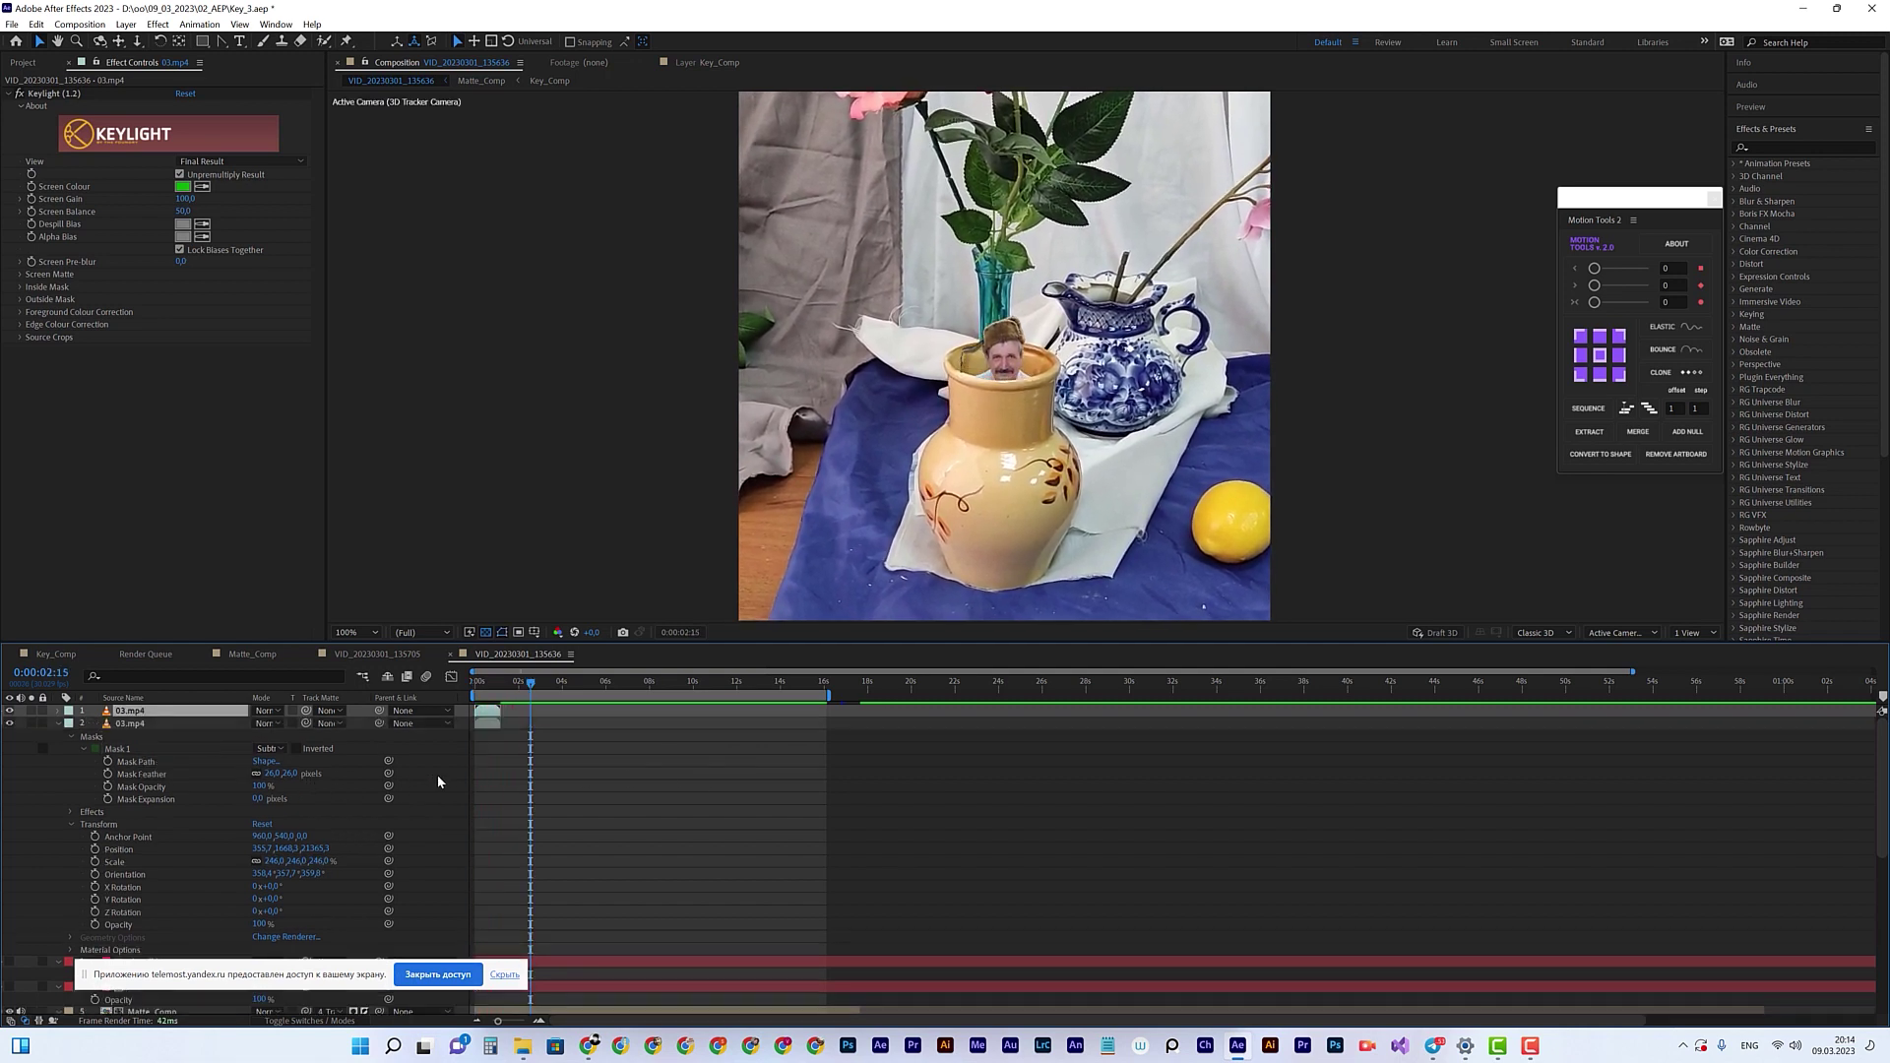
pyautogui.moveTo(488, 714)
pyautogui.mouseDown()
pyautogui.moveTo(512, 711)
pyautogui.moveTo(502, 686)
pyautogui.mouseUp()
# Step: Scale the copied 03.mp4 layer to 272%, realign its mask point with the jug's front rim and return to the first frame
pyautogui.press('s')
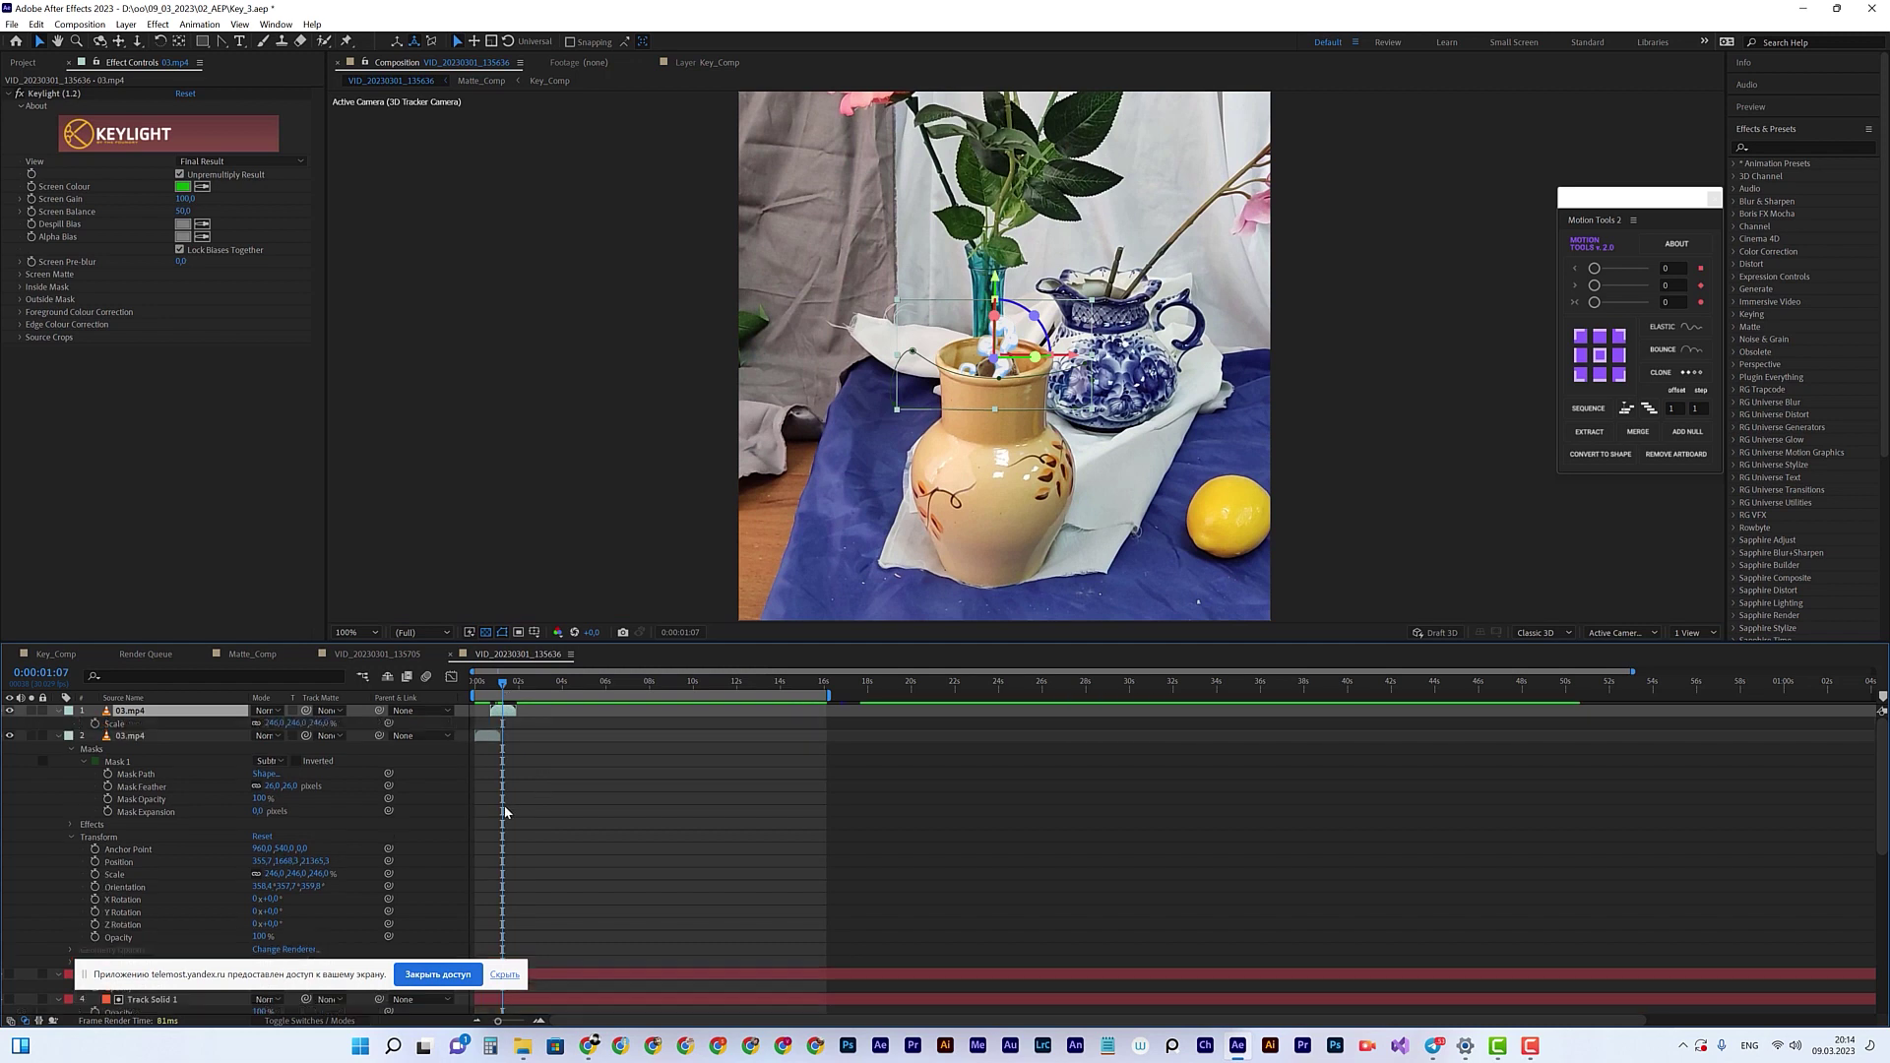
pyautogui.moveTo(272, 722); pyautogui.dragTo(303, 722)
pyautogui.scroll(2, 989, 423)
pyautogui.click(973, 406)
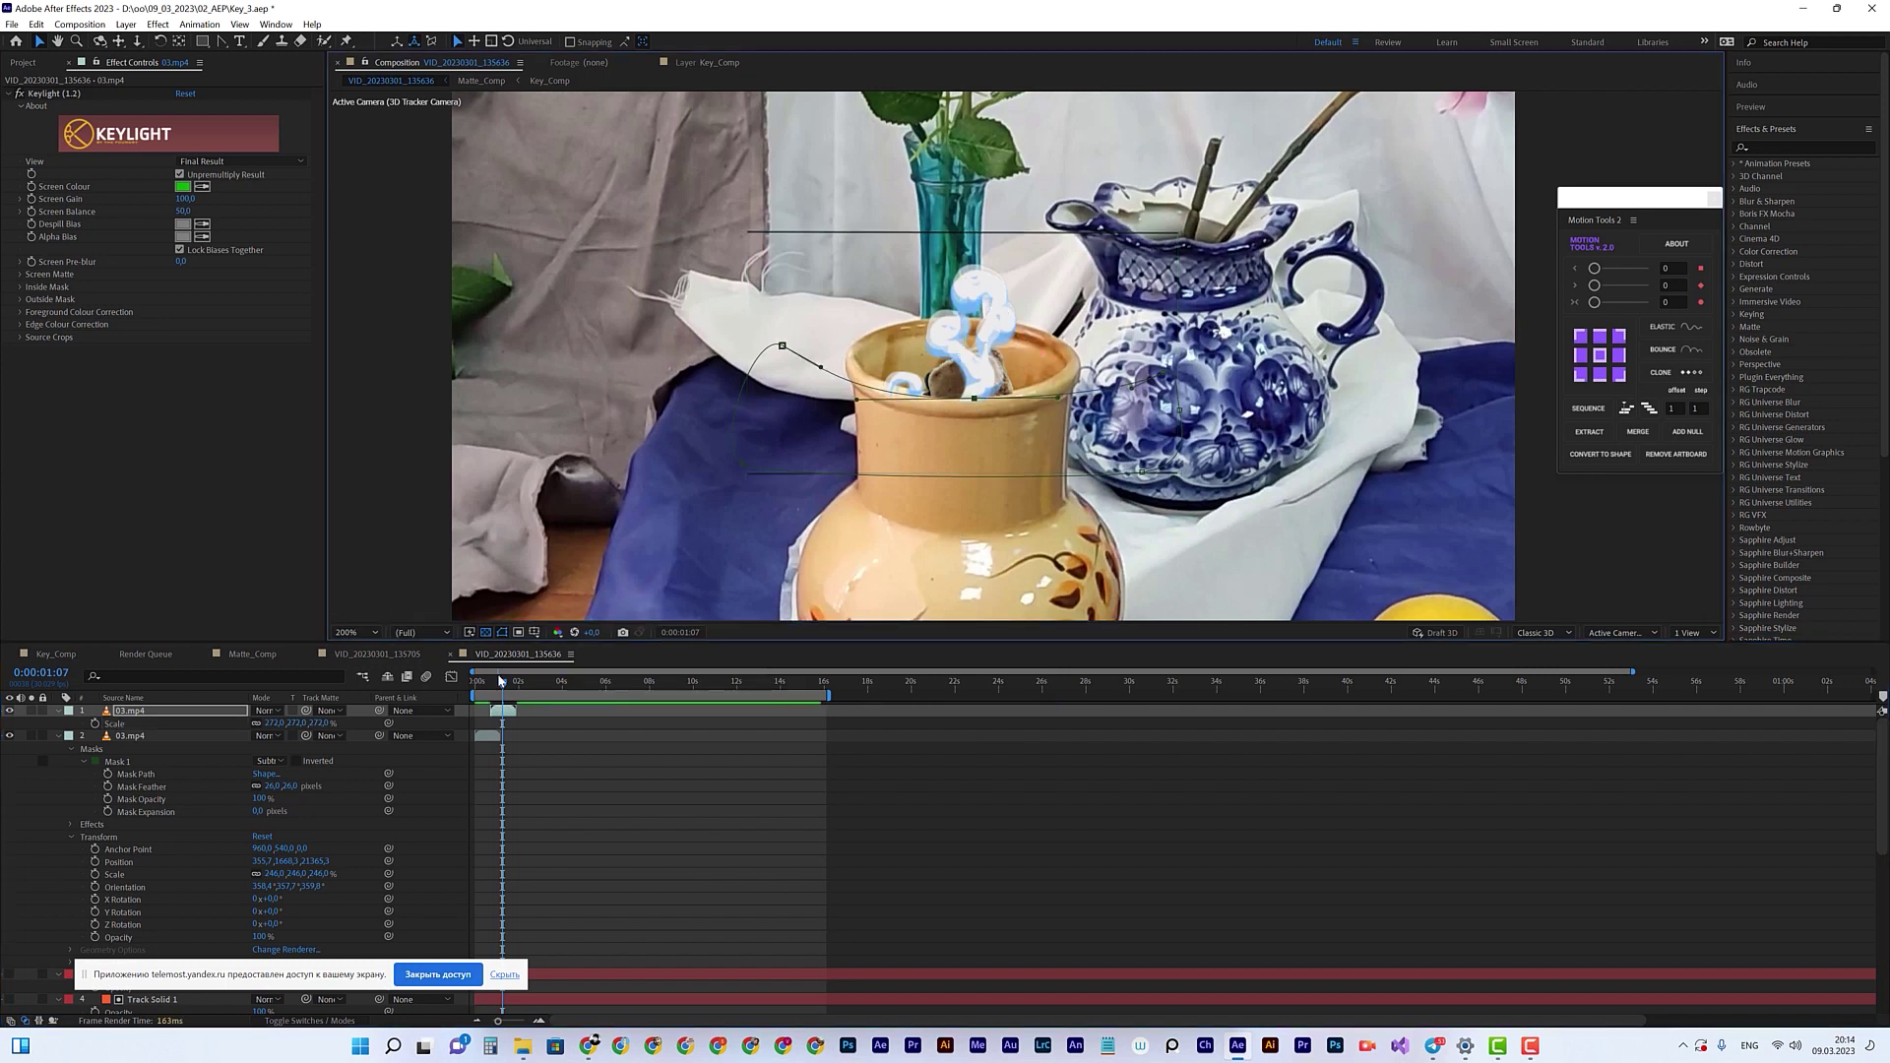
pyautogui.press('Home')
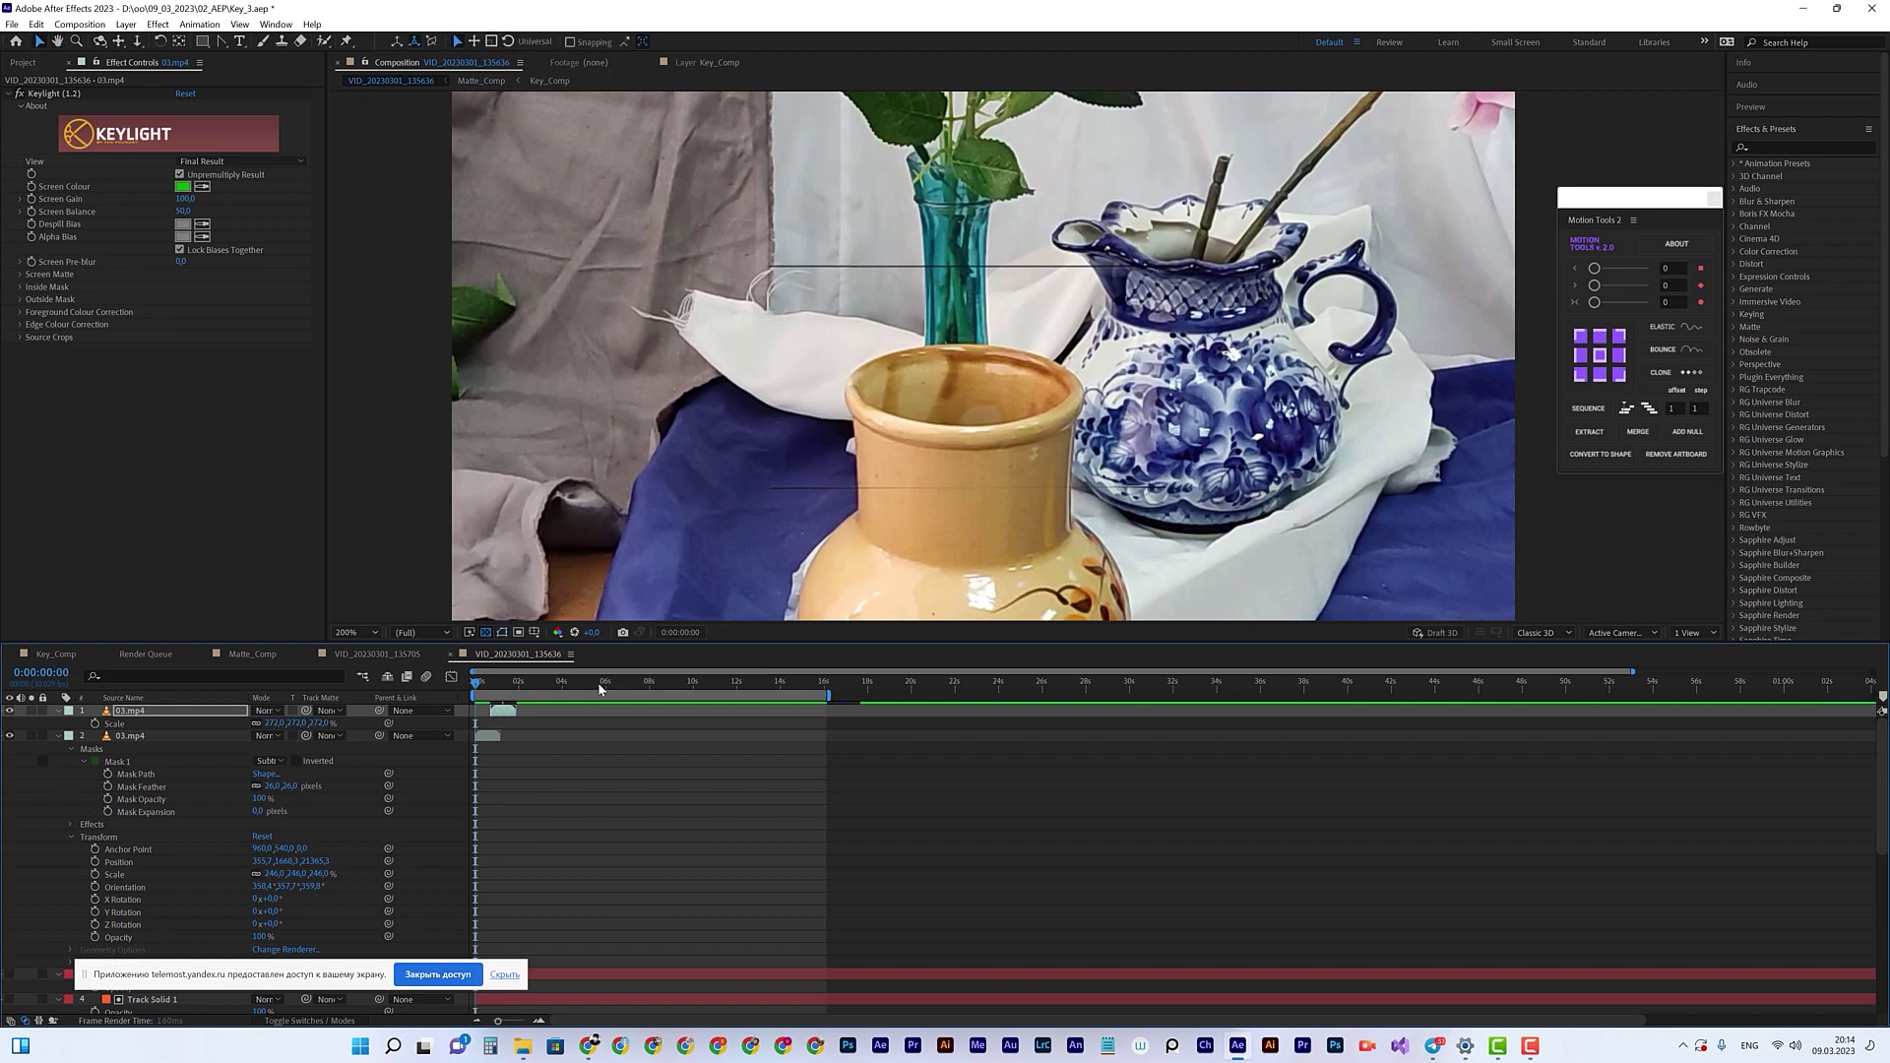
# Step: Play the composite, go to 0:00:01:15 and shift the copied 03.mp4 smoke layer slightly back in depth over the jug's neck
pyautogui.press('space')
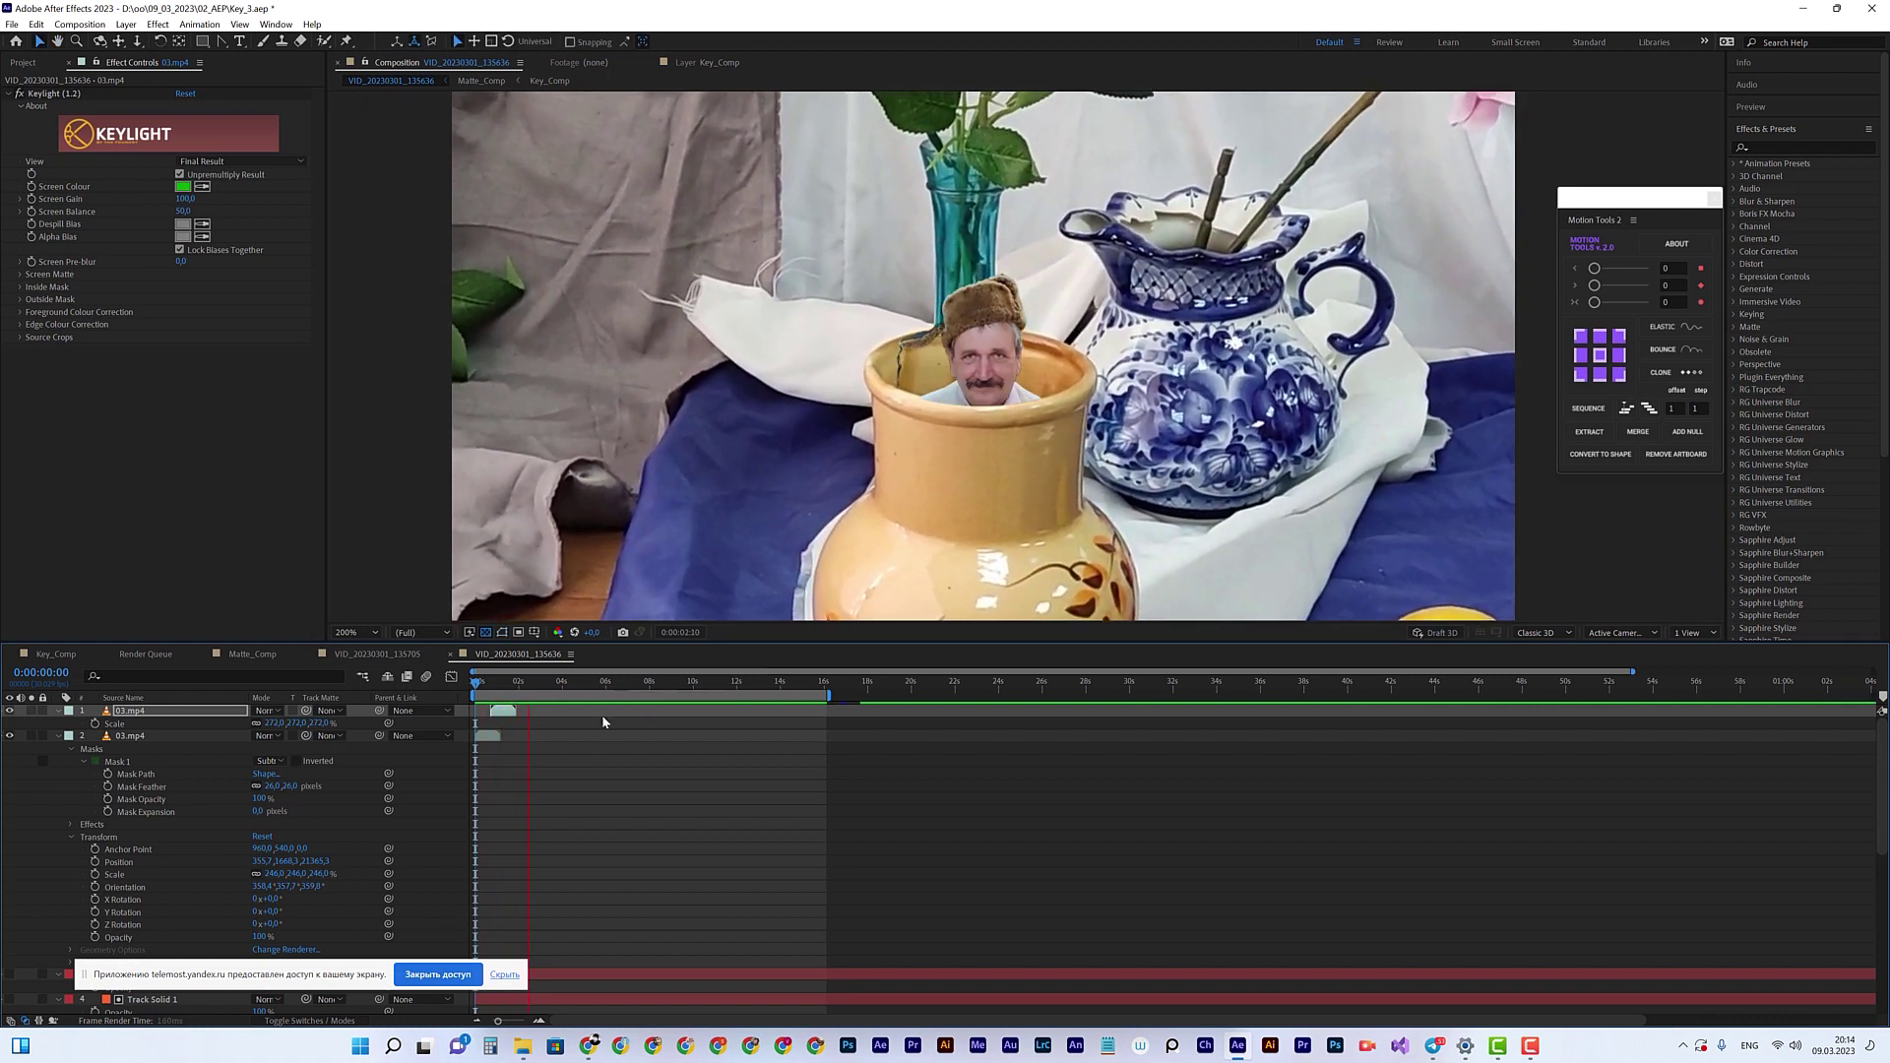
pyautogui.press('space')
pyautogui.press('Return')
pyautogui.click(504, 687)
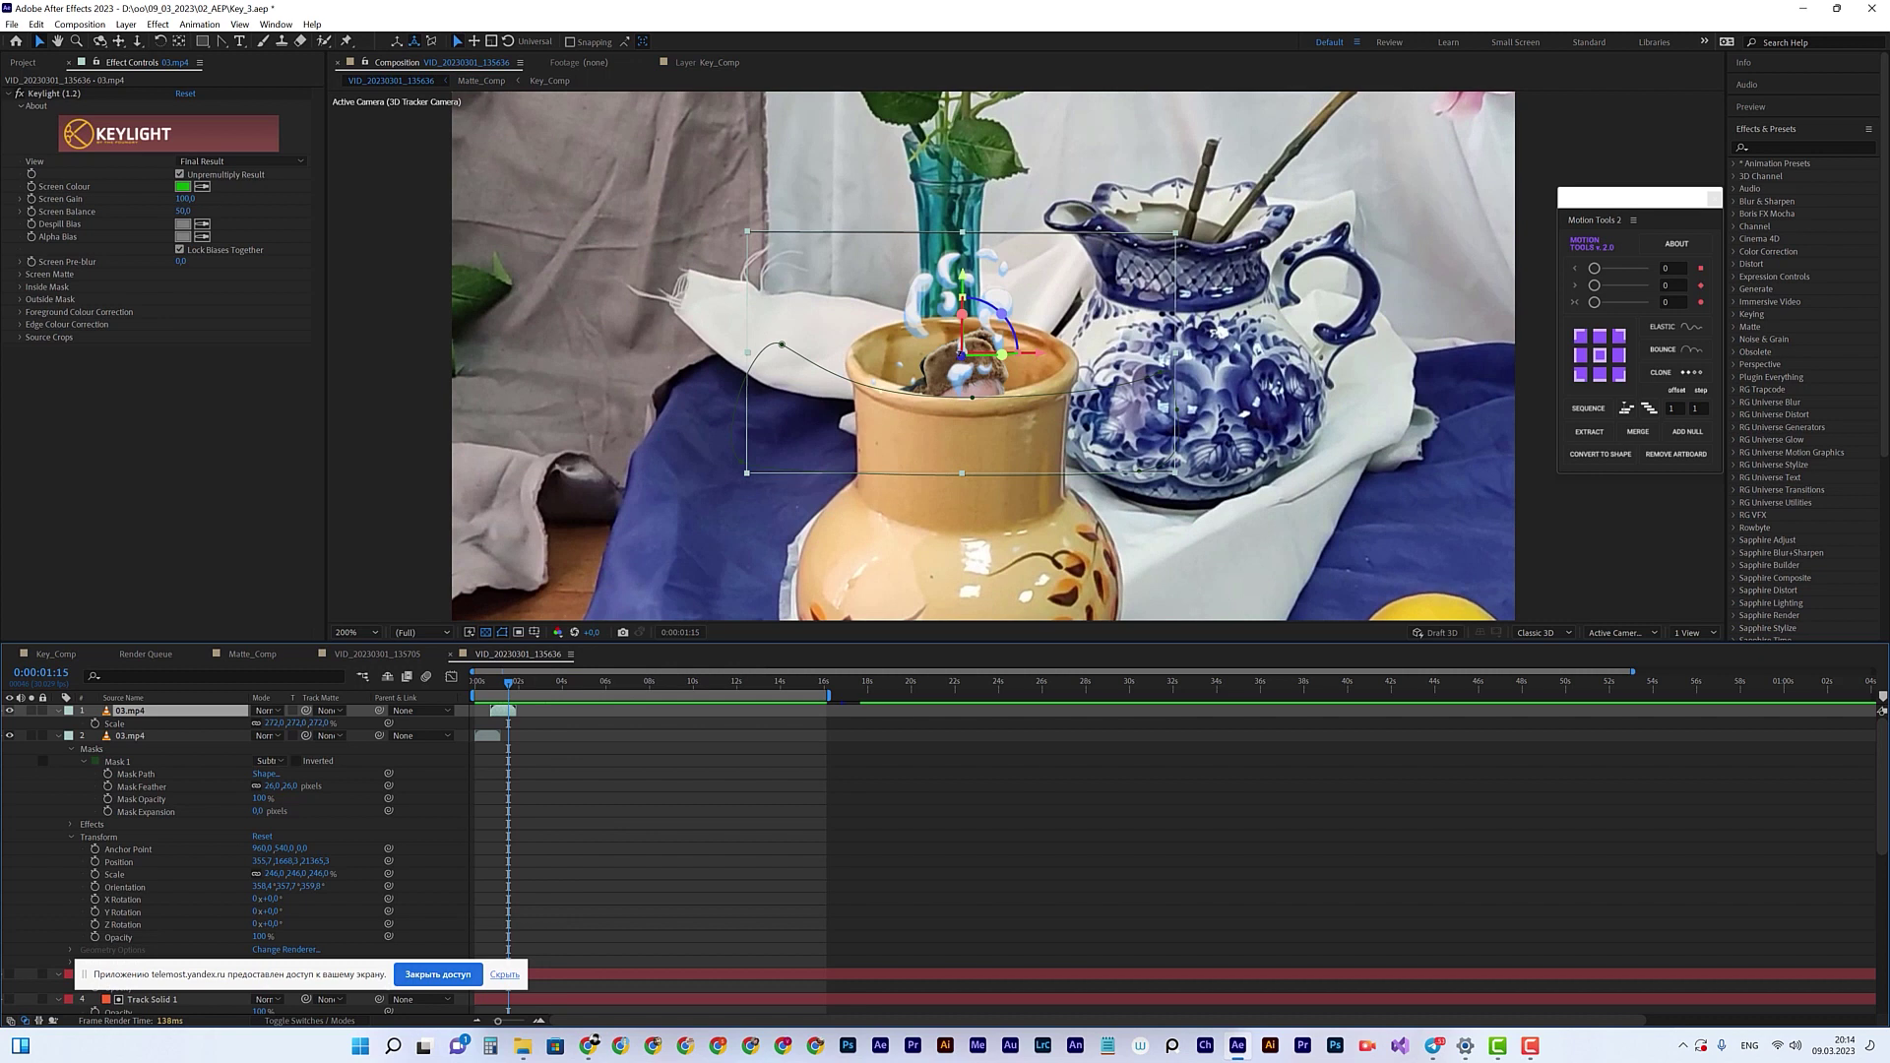
pyautogui.moveTo(961, 362); pyautogui.dragTo(984, 357)
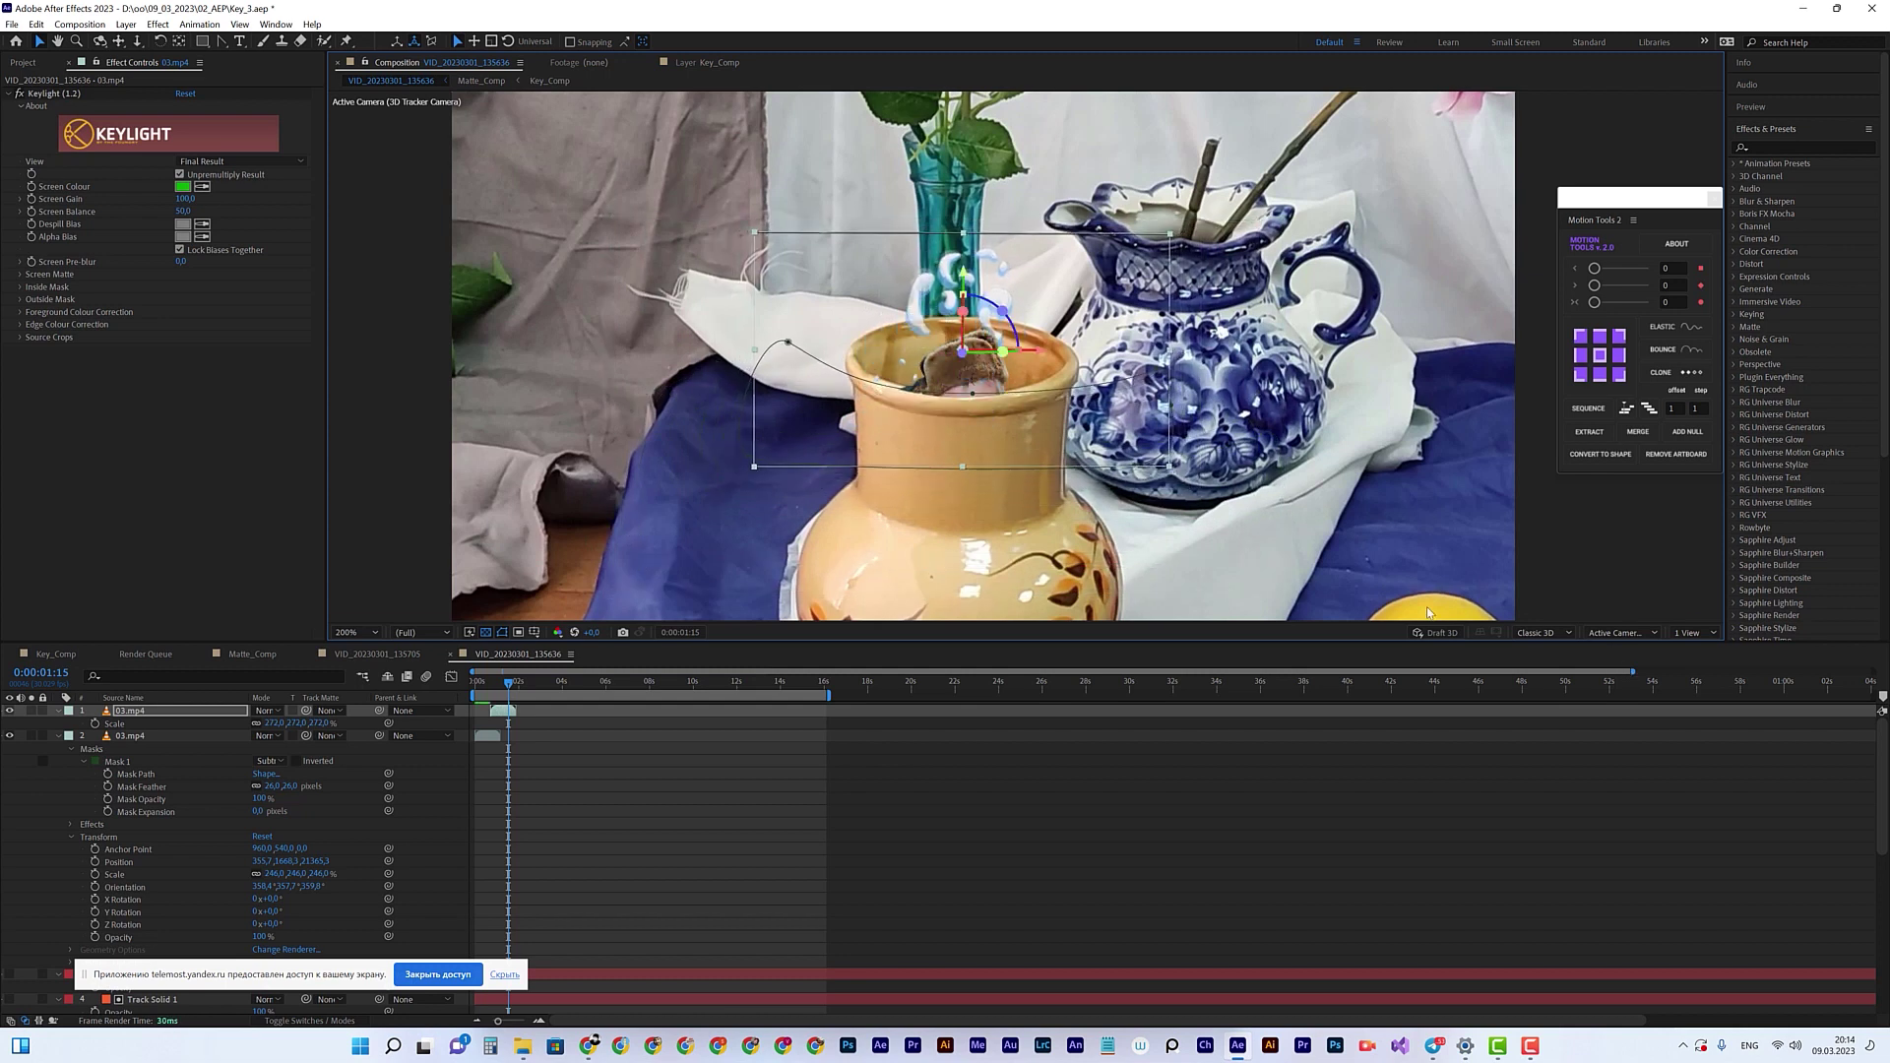
# Step: Preview the composite again from the first frame to check the adjusted smoke and the man in the jug
pyautogui.moveTo(502, 692); pyautogui.dragTo(435, 685)
pyautogui.press('space')
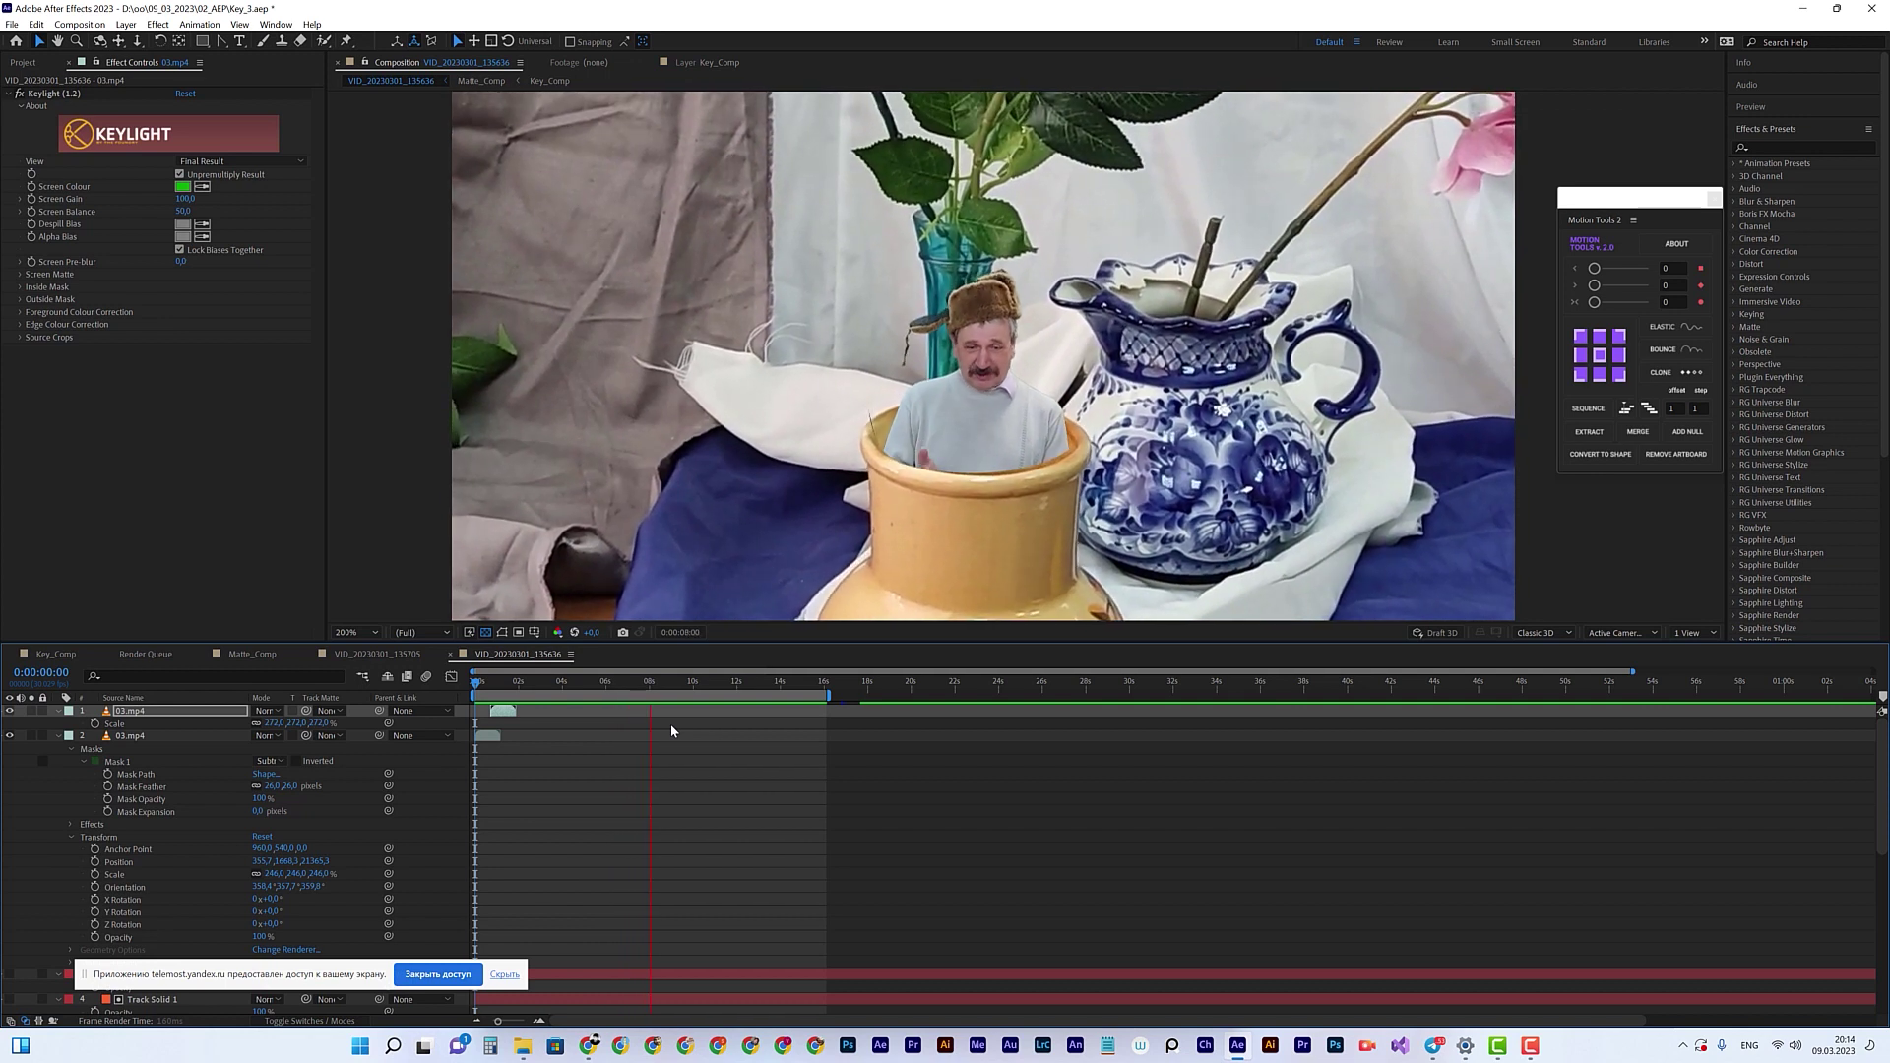
pyautogui.press('space')
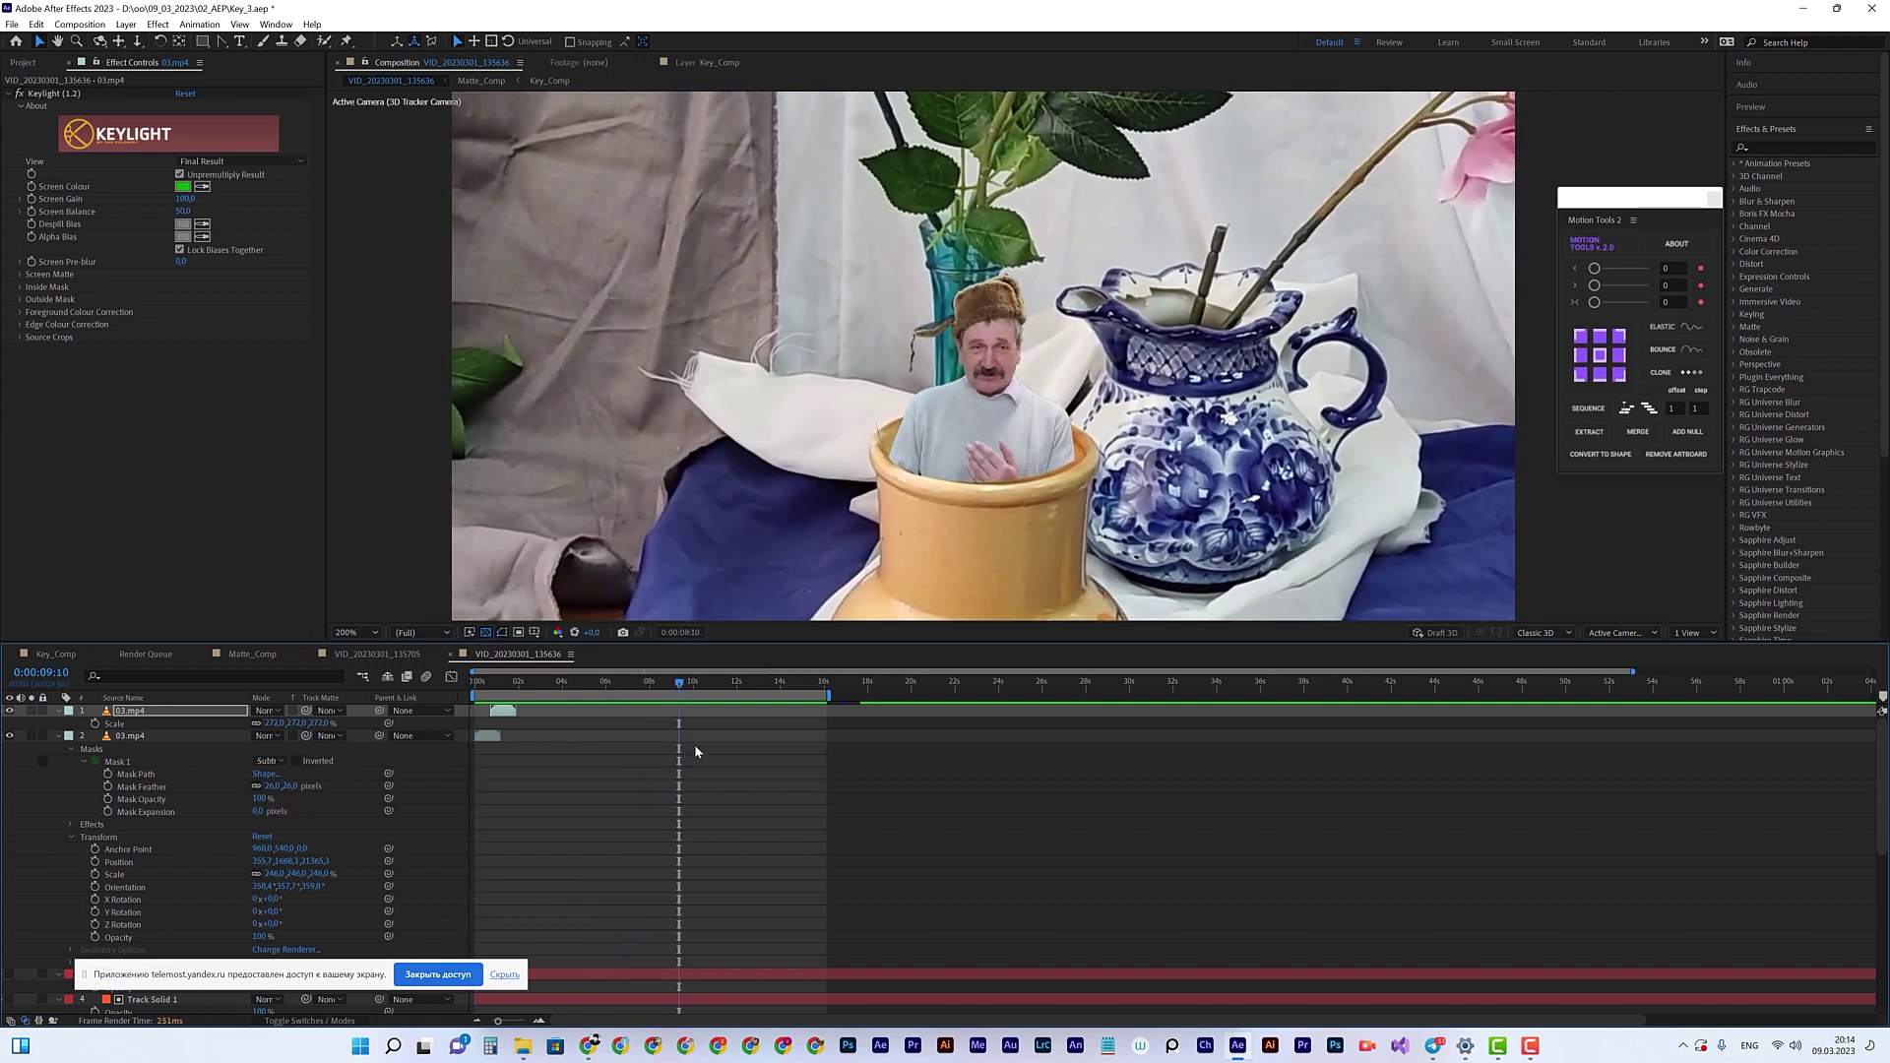
# Step: Go to 0:00:07:18 and save the project as the incremented version Key_4.aep
pyautogui.moveTo(654, 687); pyautogui.dragTo(641, 683)
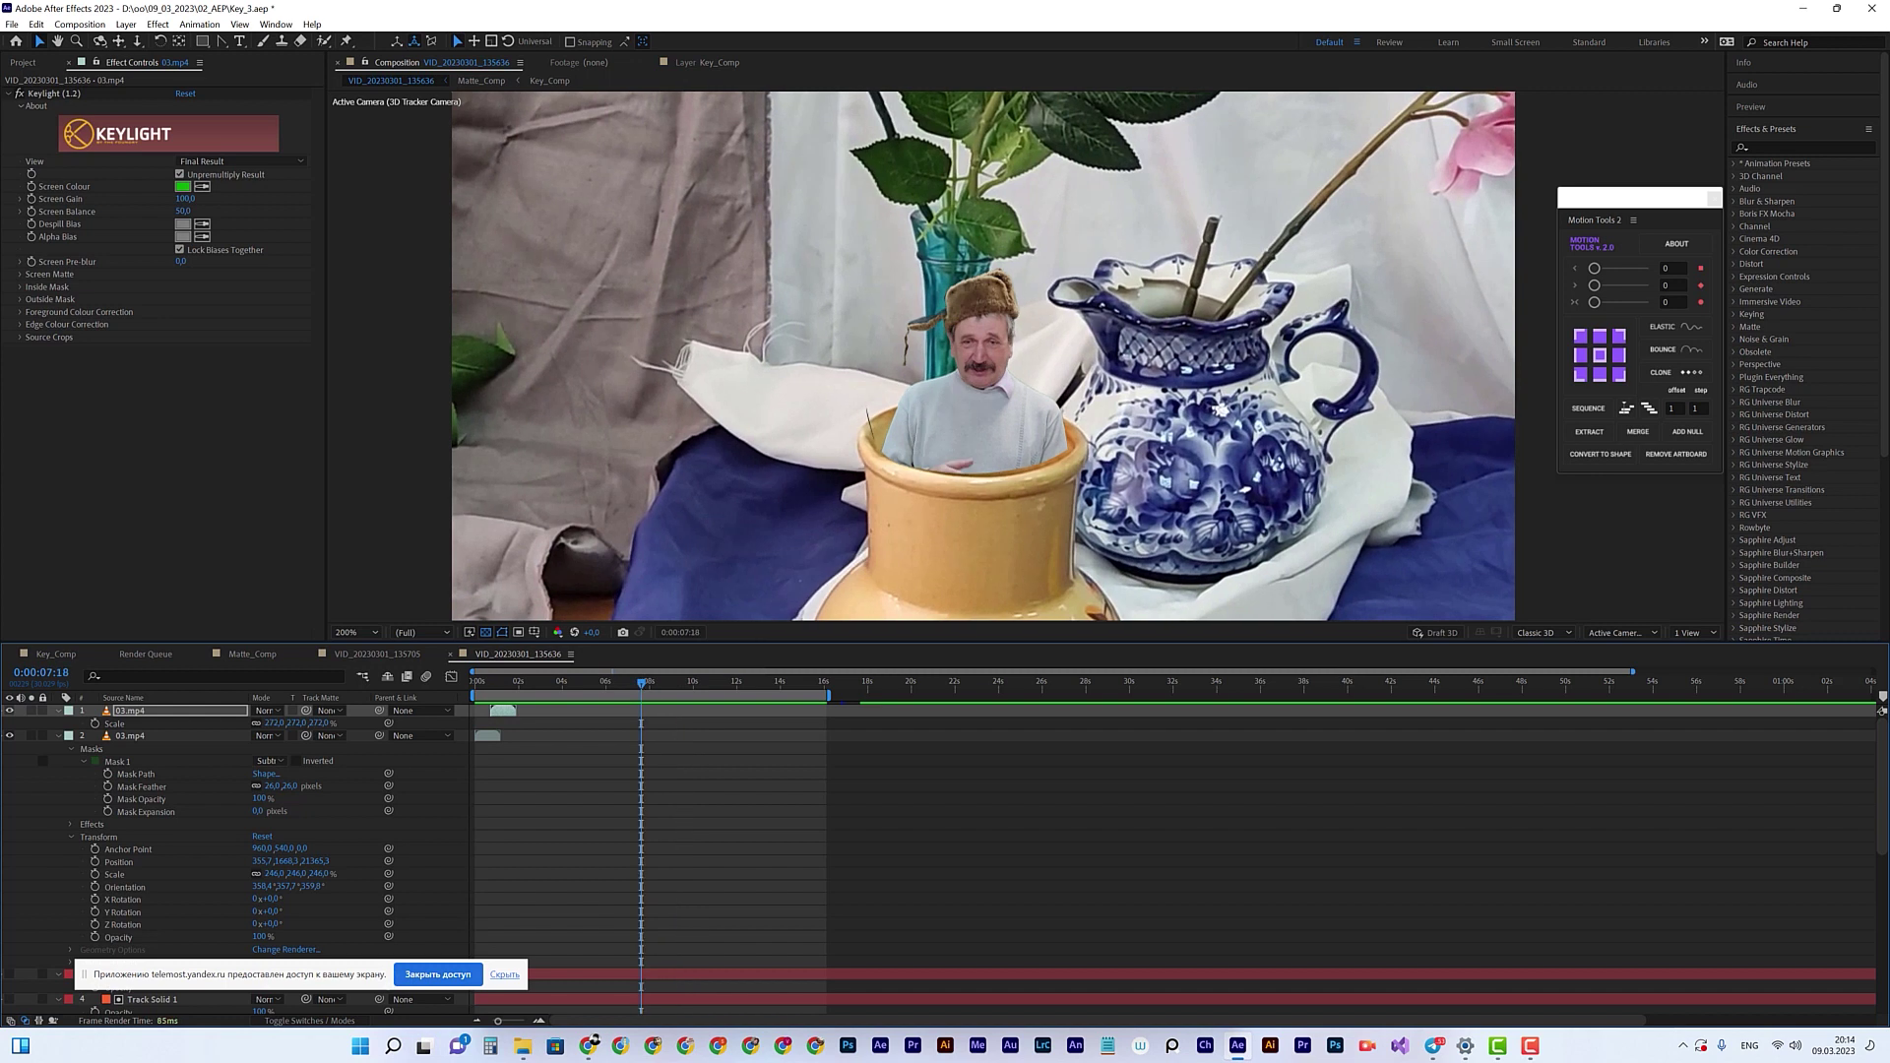
pyautogui.click(12, 24)
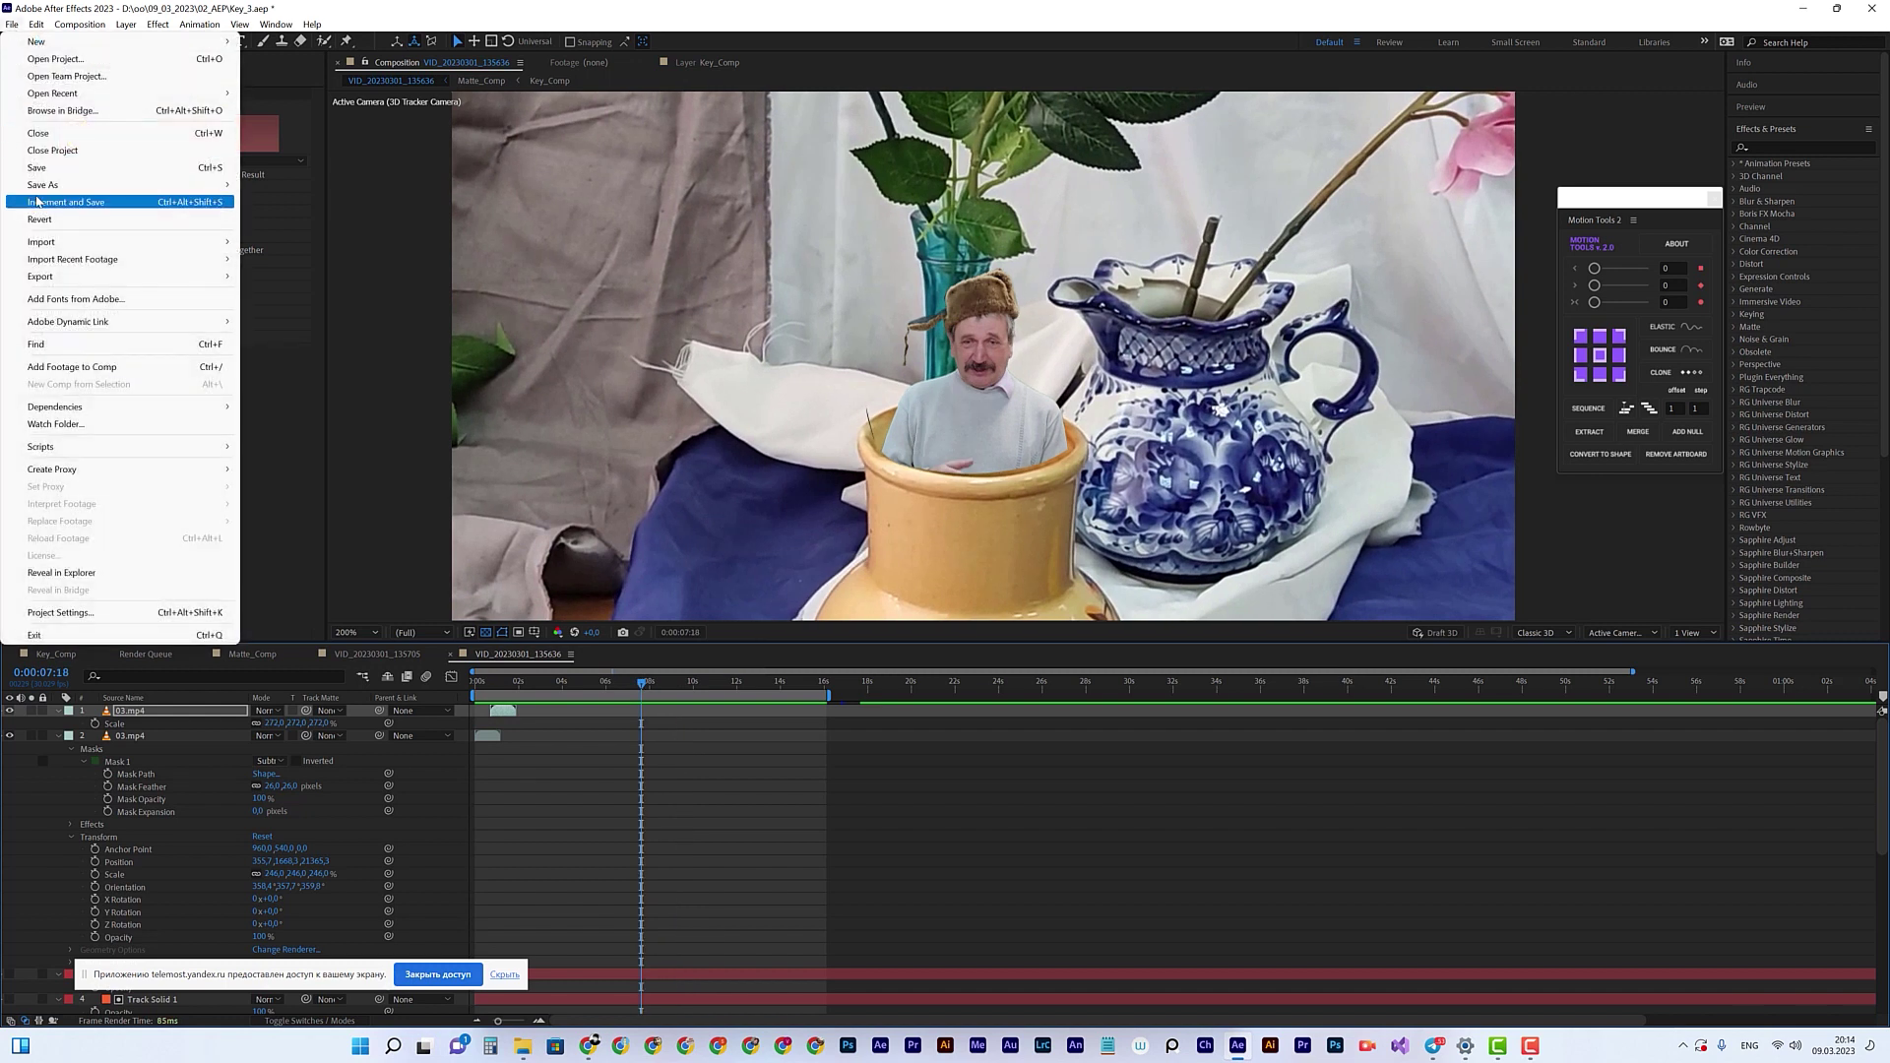
pyautogui.click(65, 202)
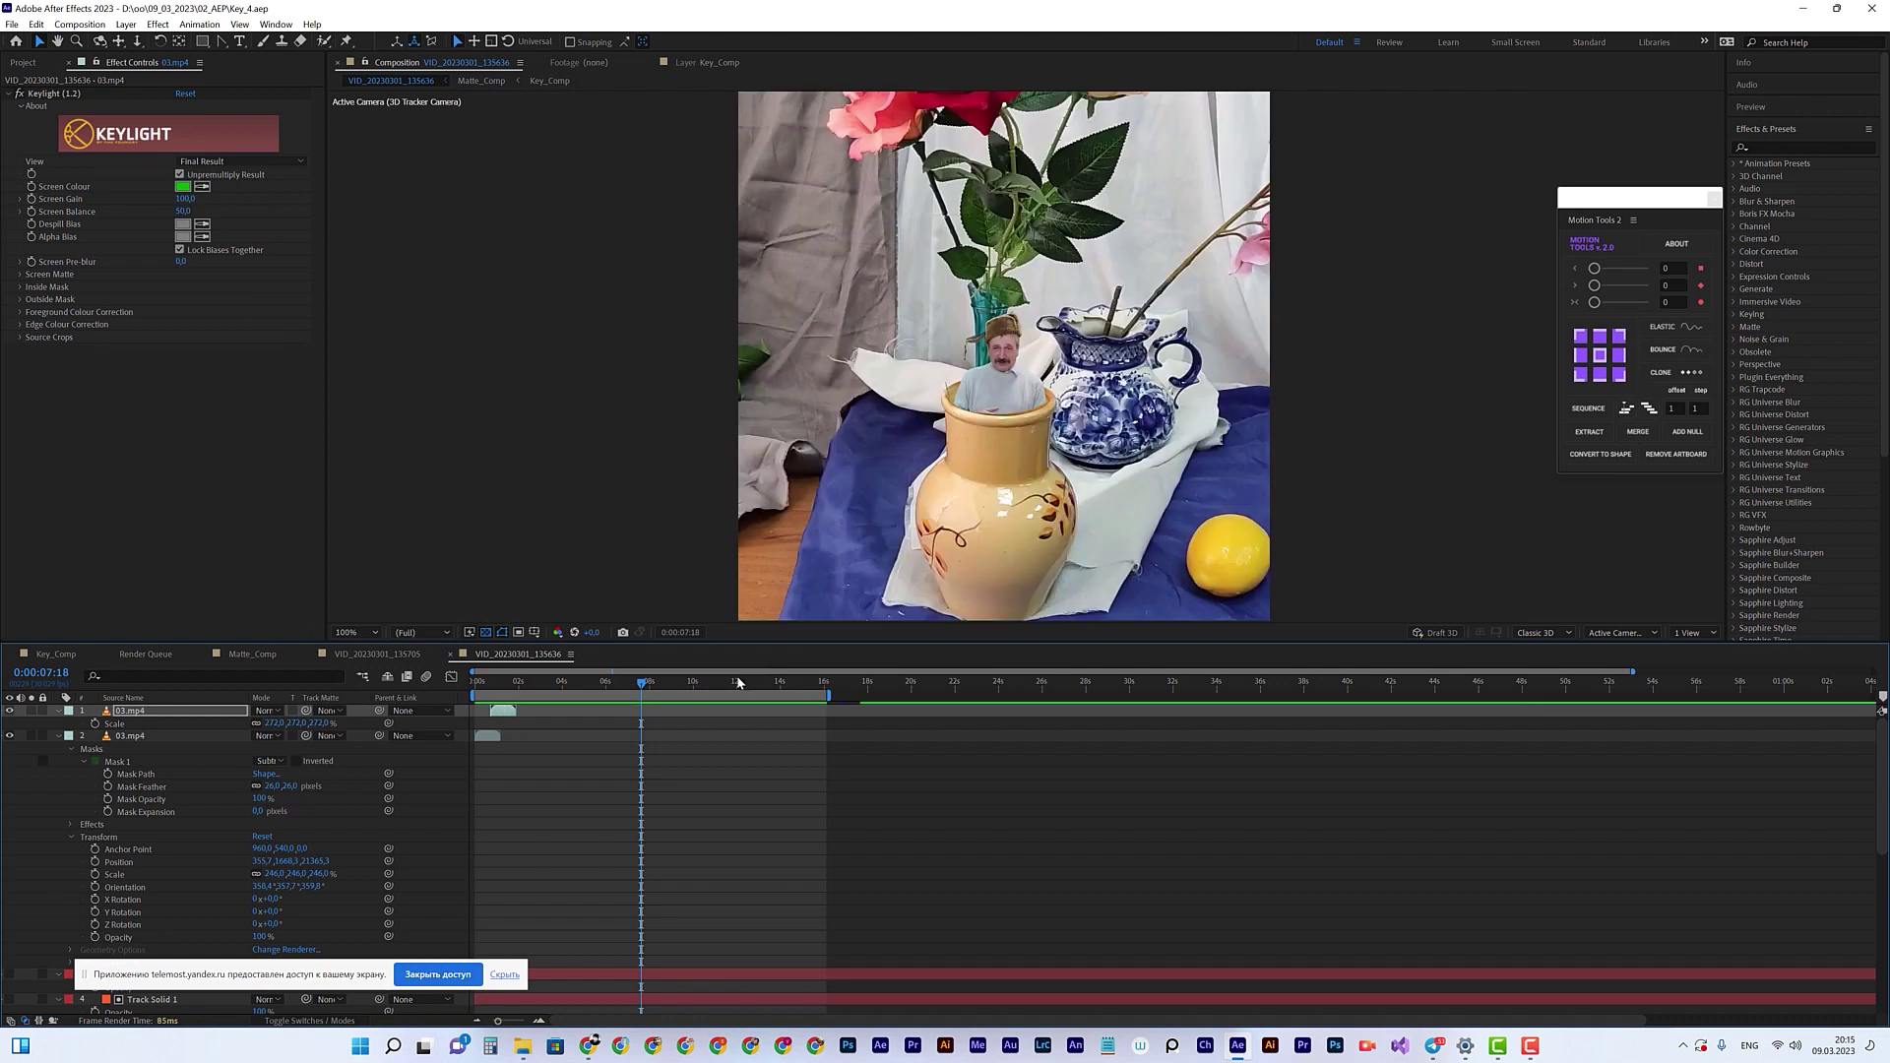
# Step: Open the VID_20230301_135705 composition and examine the 3D track points around the paper cone and jug rim at 0:00:06:04 and 0:00:13:05
pyautogui.click(368, 656)
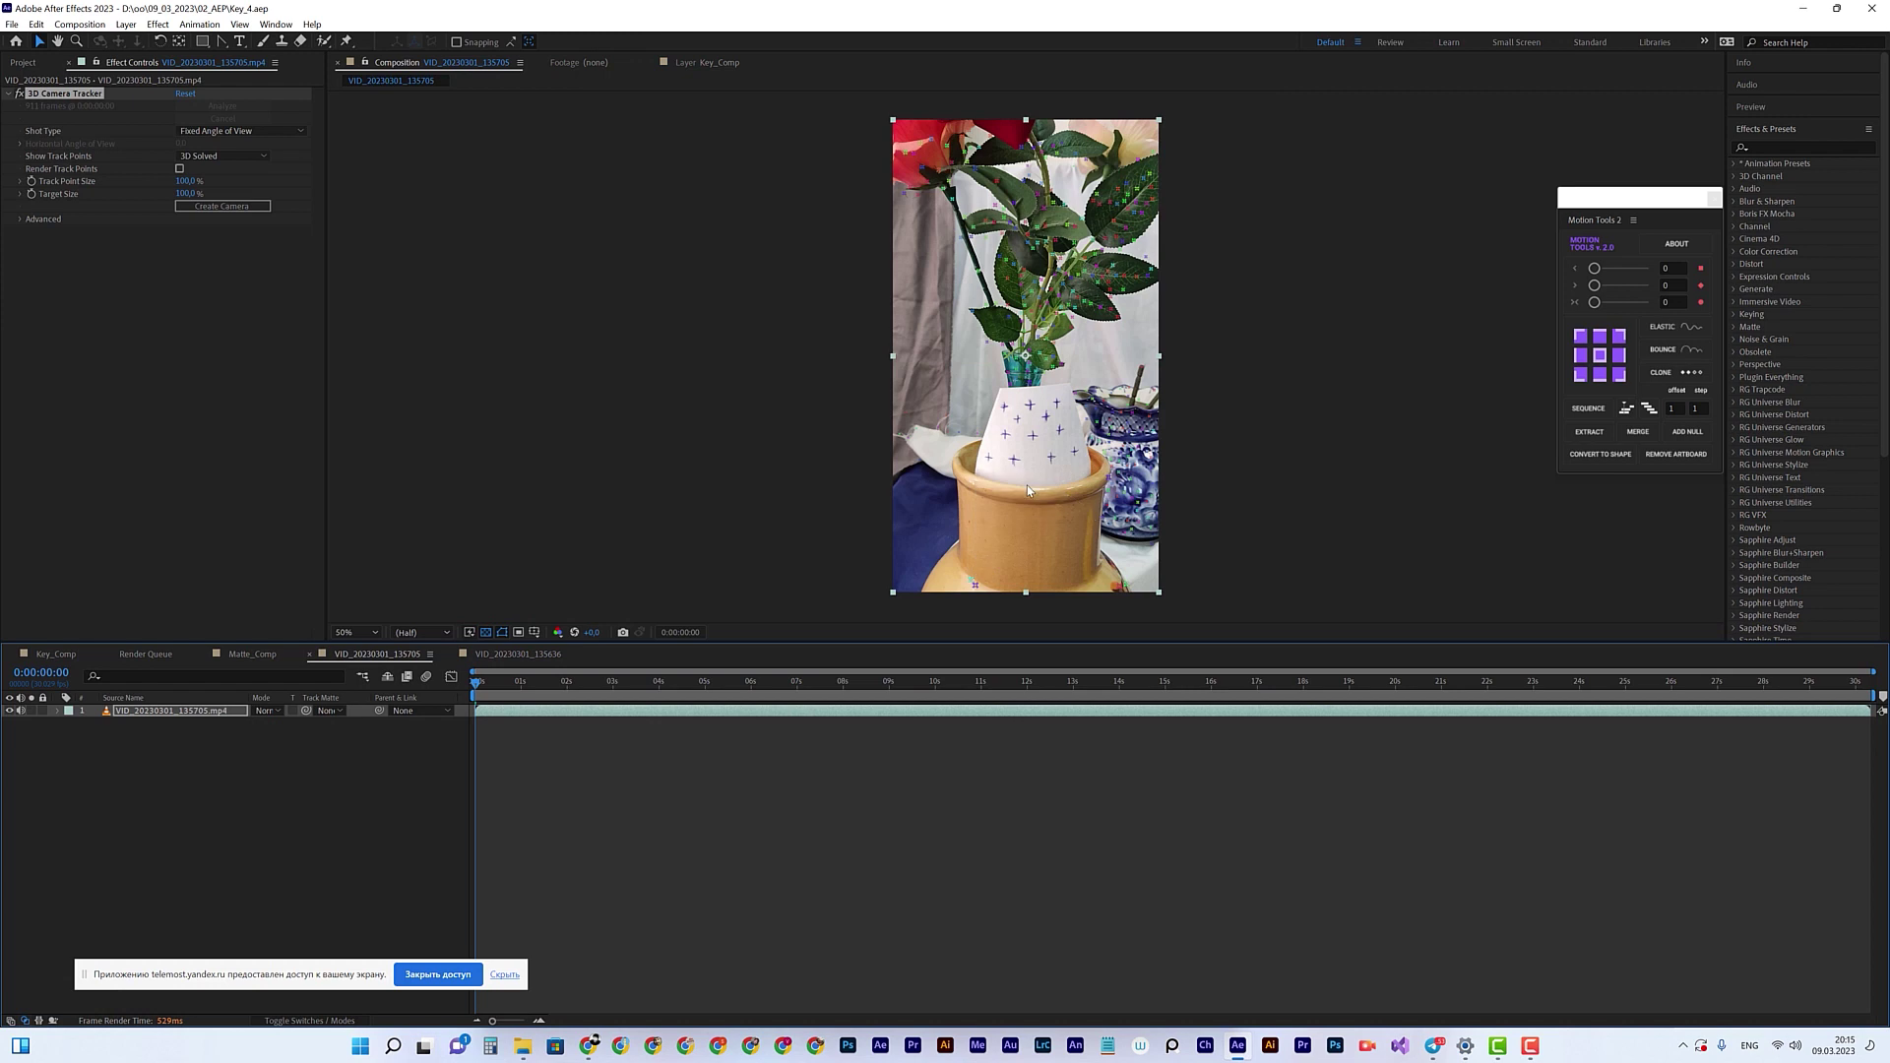
pyautogui.scroll(4, 1015, 462)
pyautogui.scroll(-2, 1015, 463)
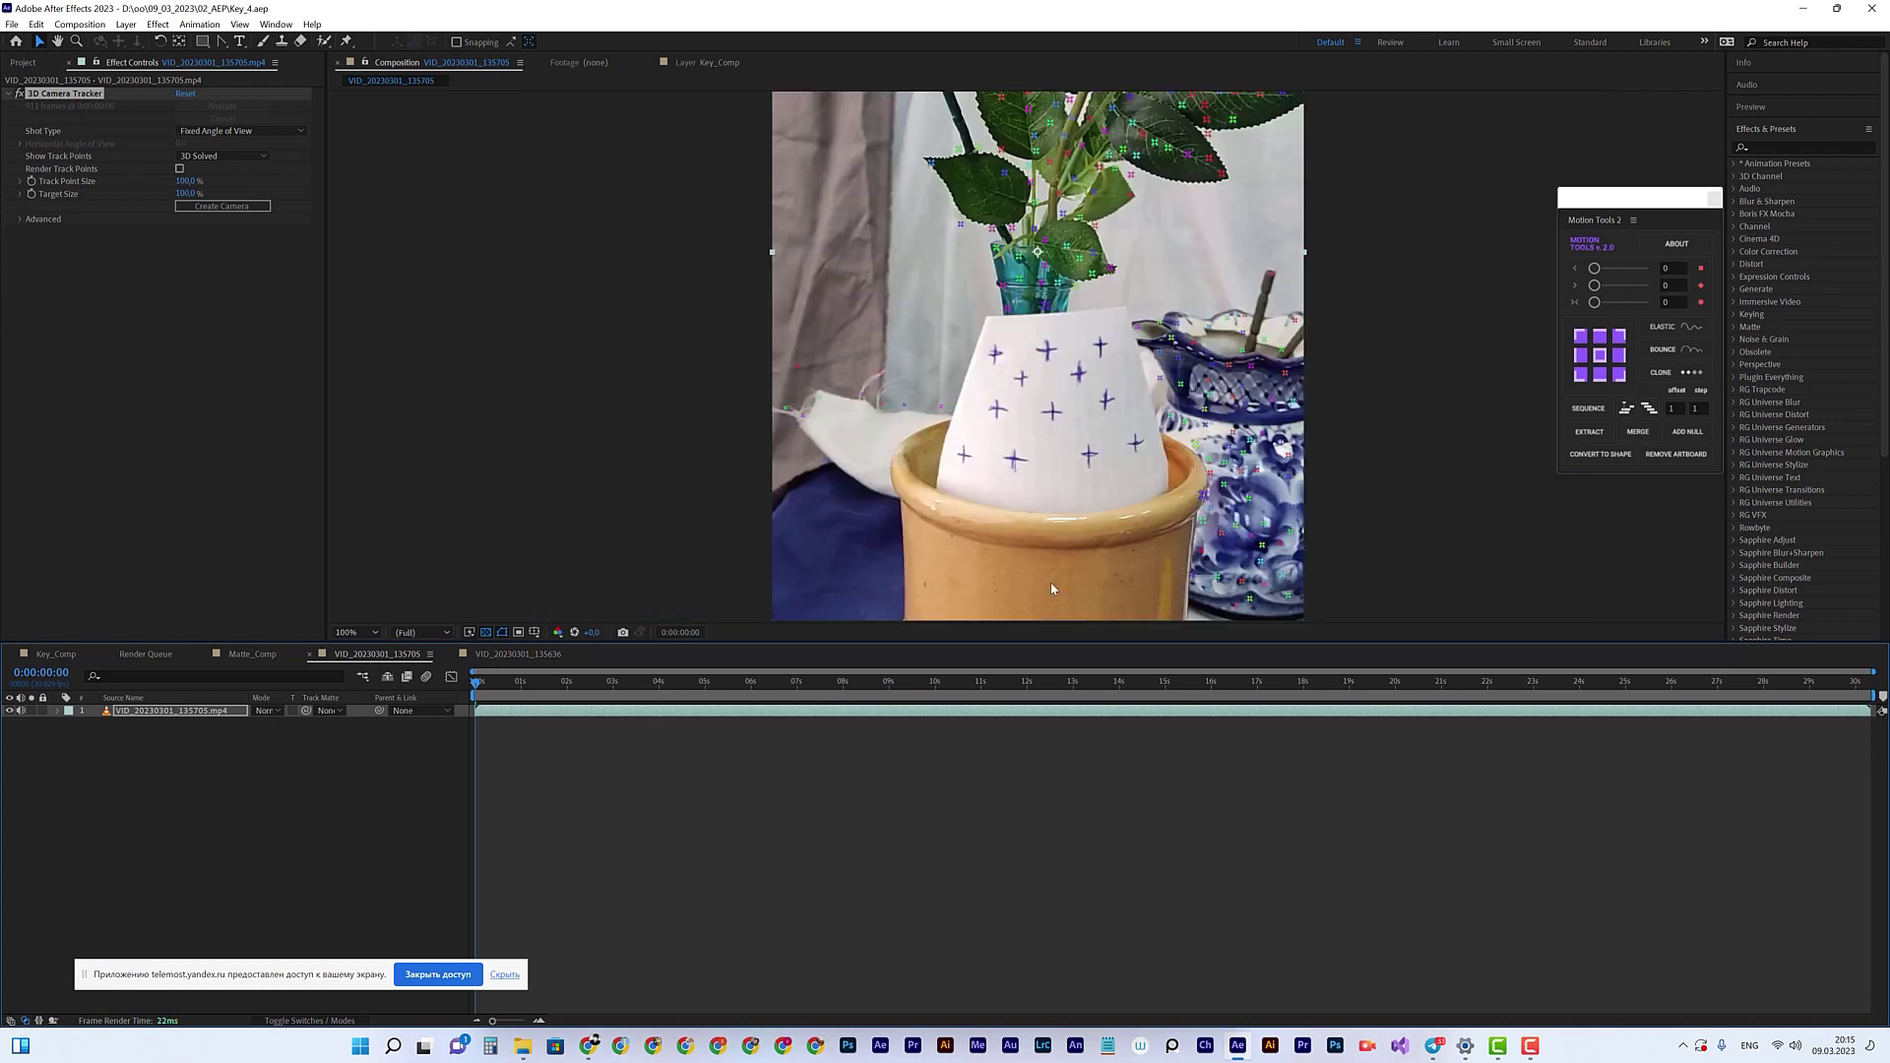
pyautogui.scroll(-2, 1106, 416)
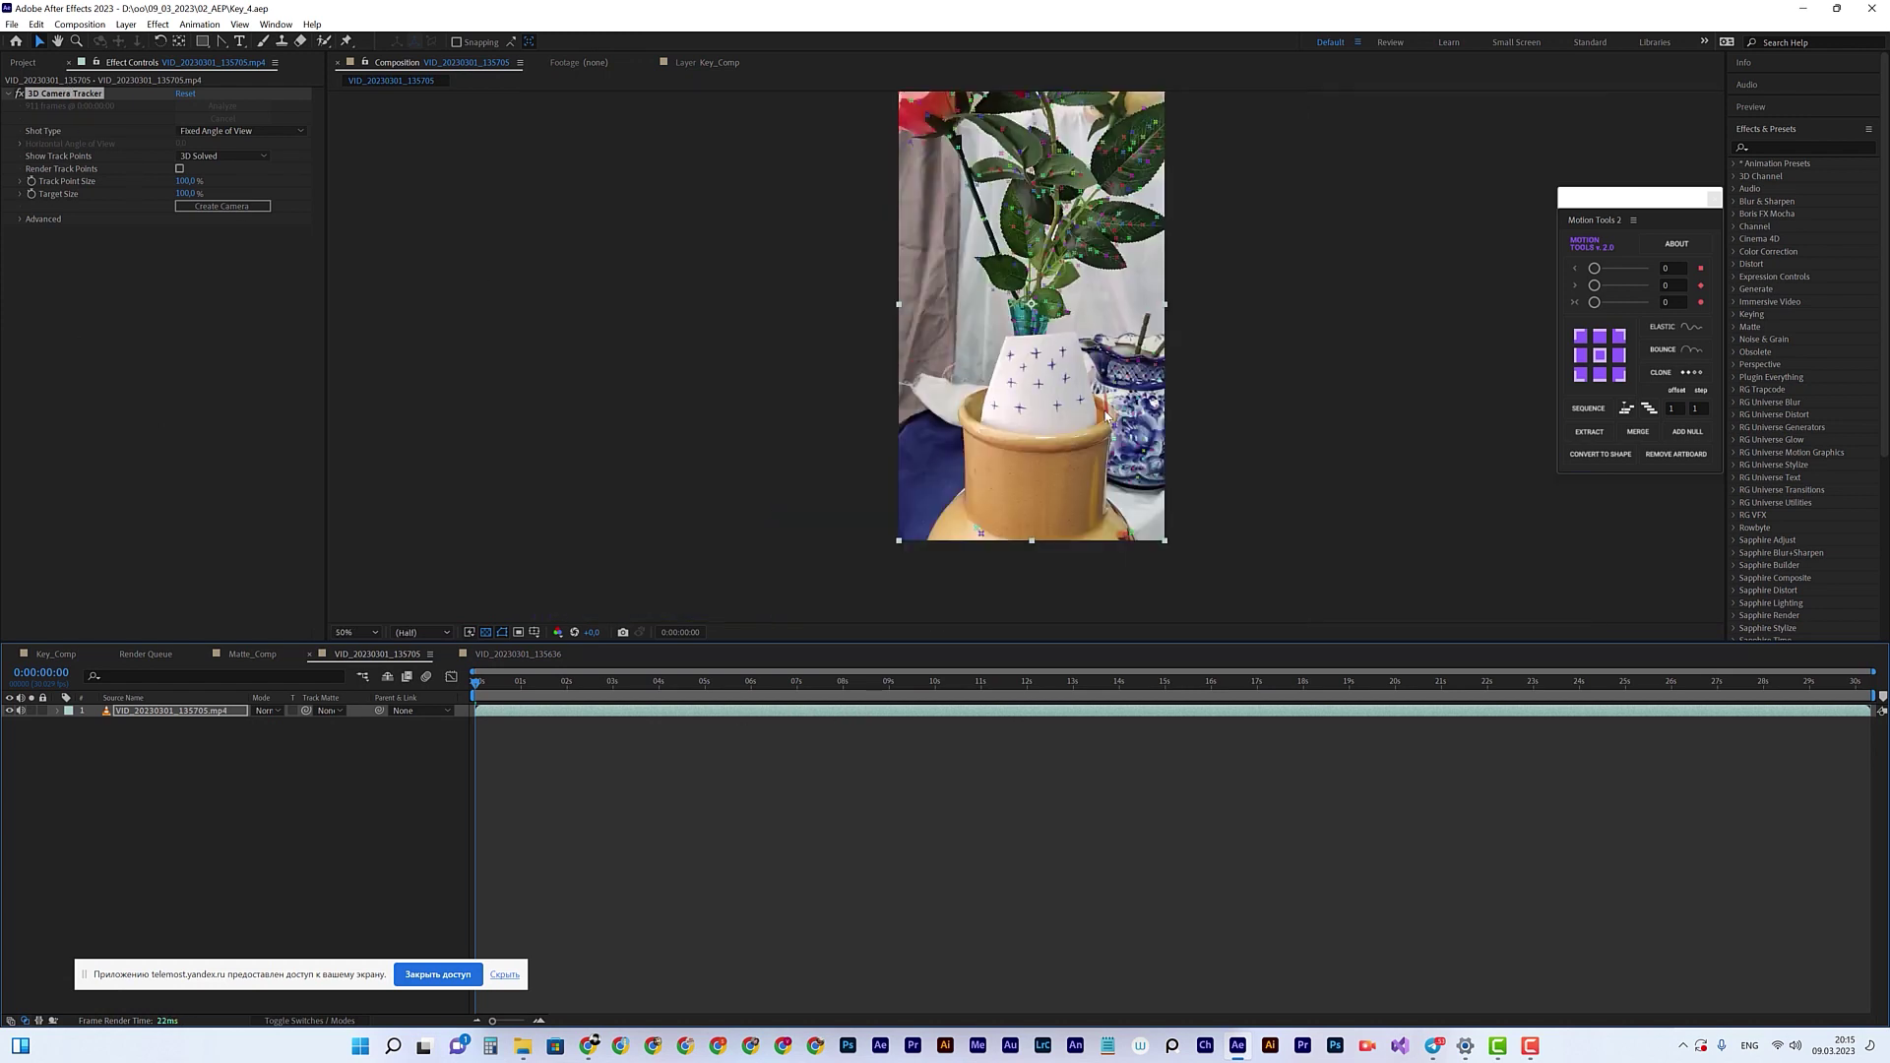
pyautogui.scroll(2, 1087, 422)
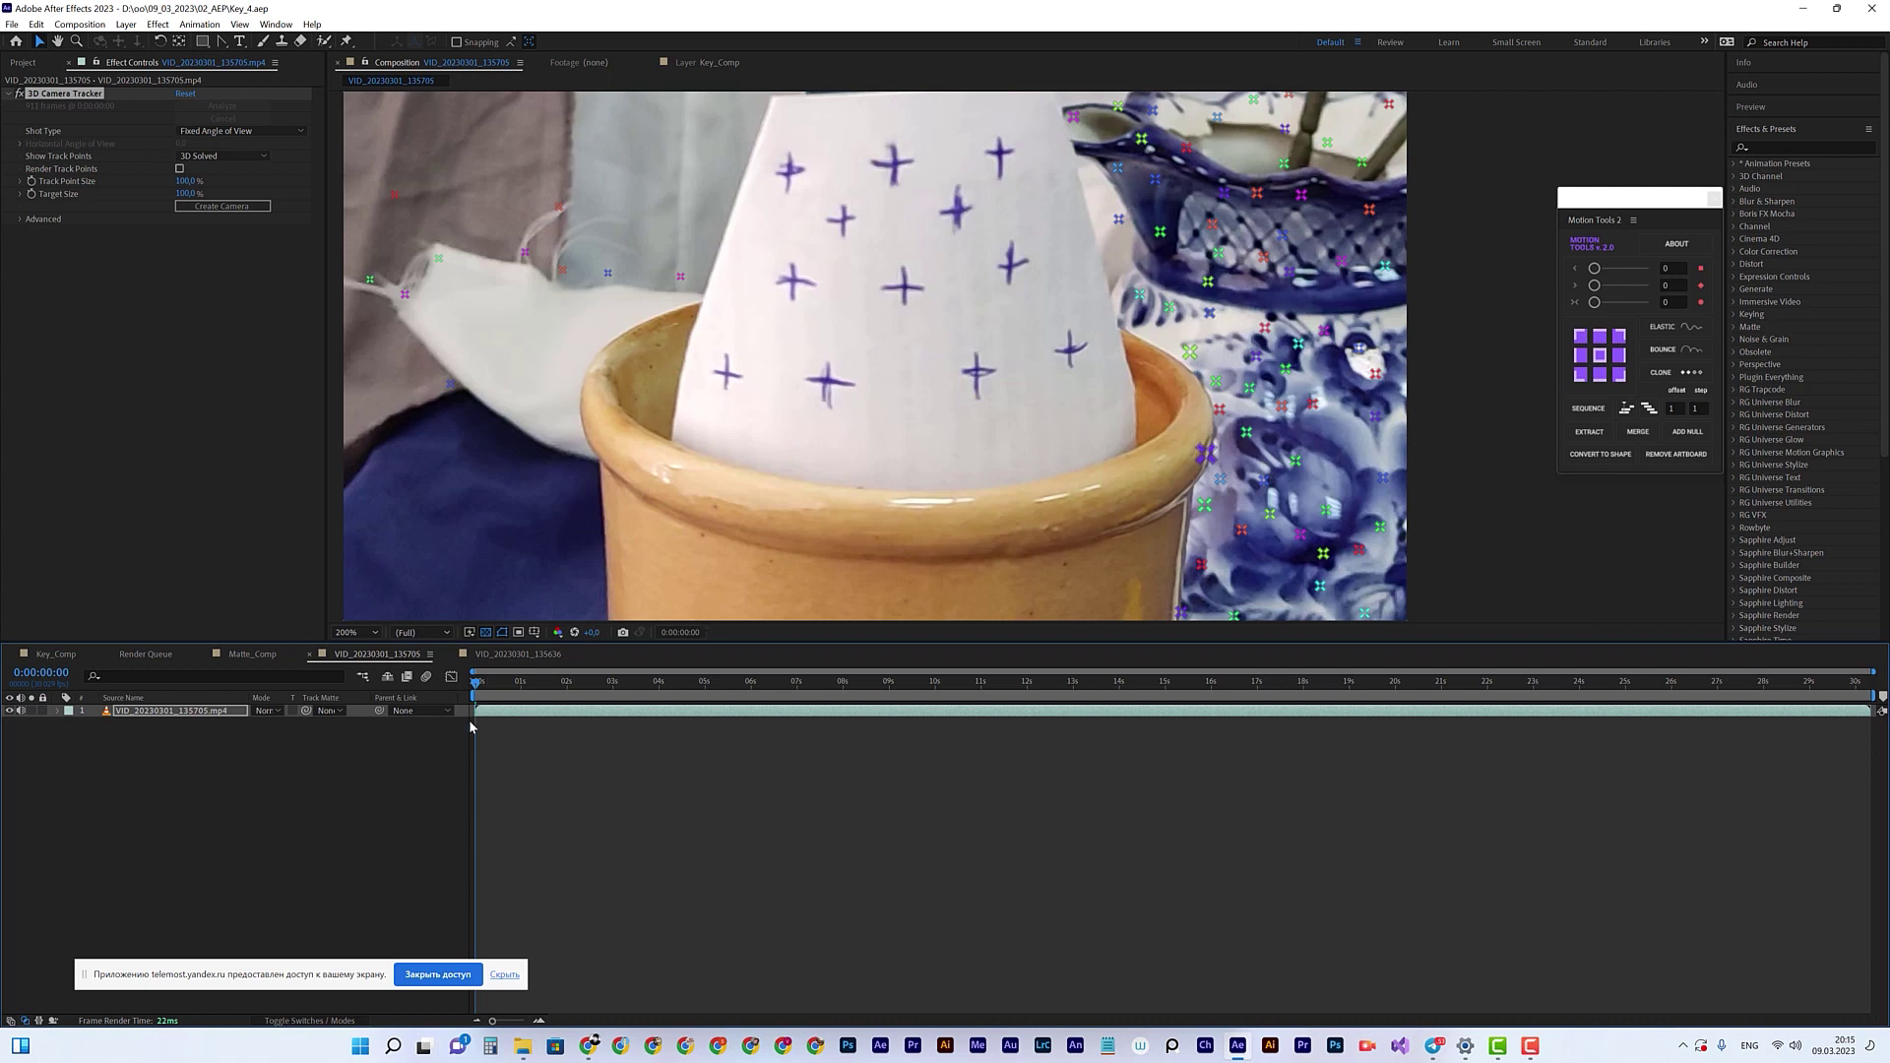
pyautogui.moveTo(517, 690); pyautogui.dragTo(758, 704)
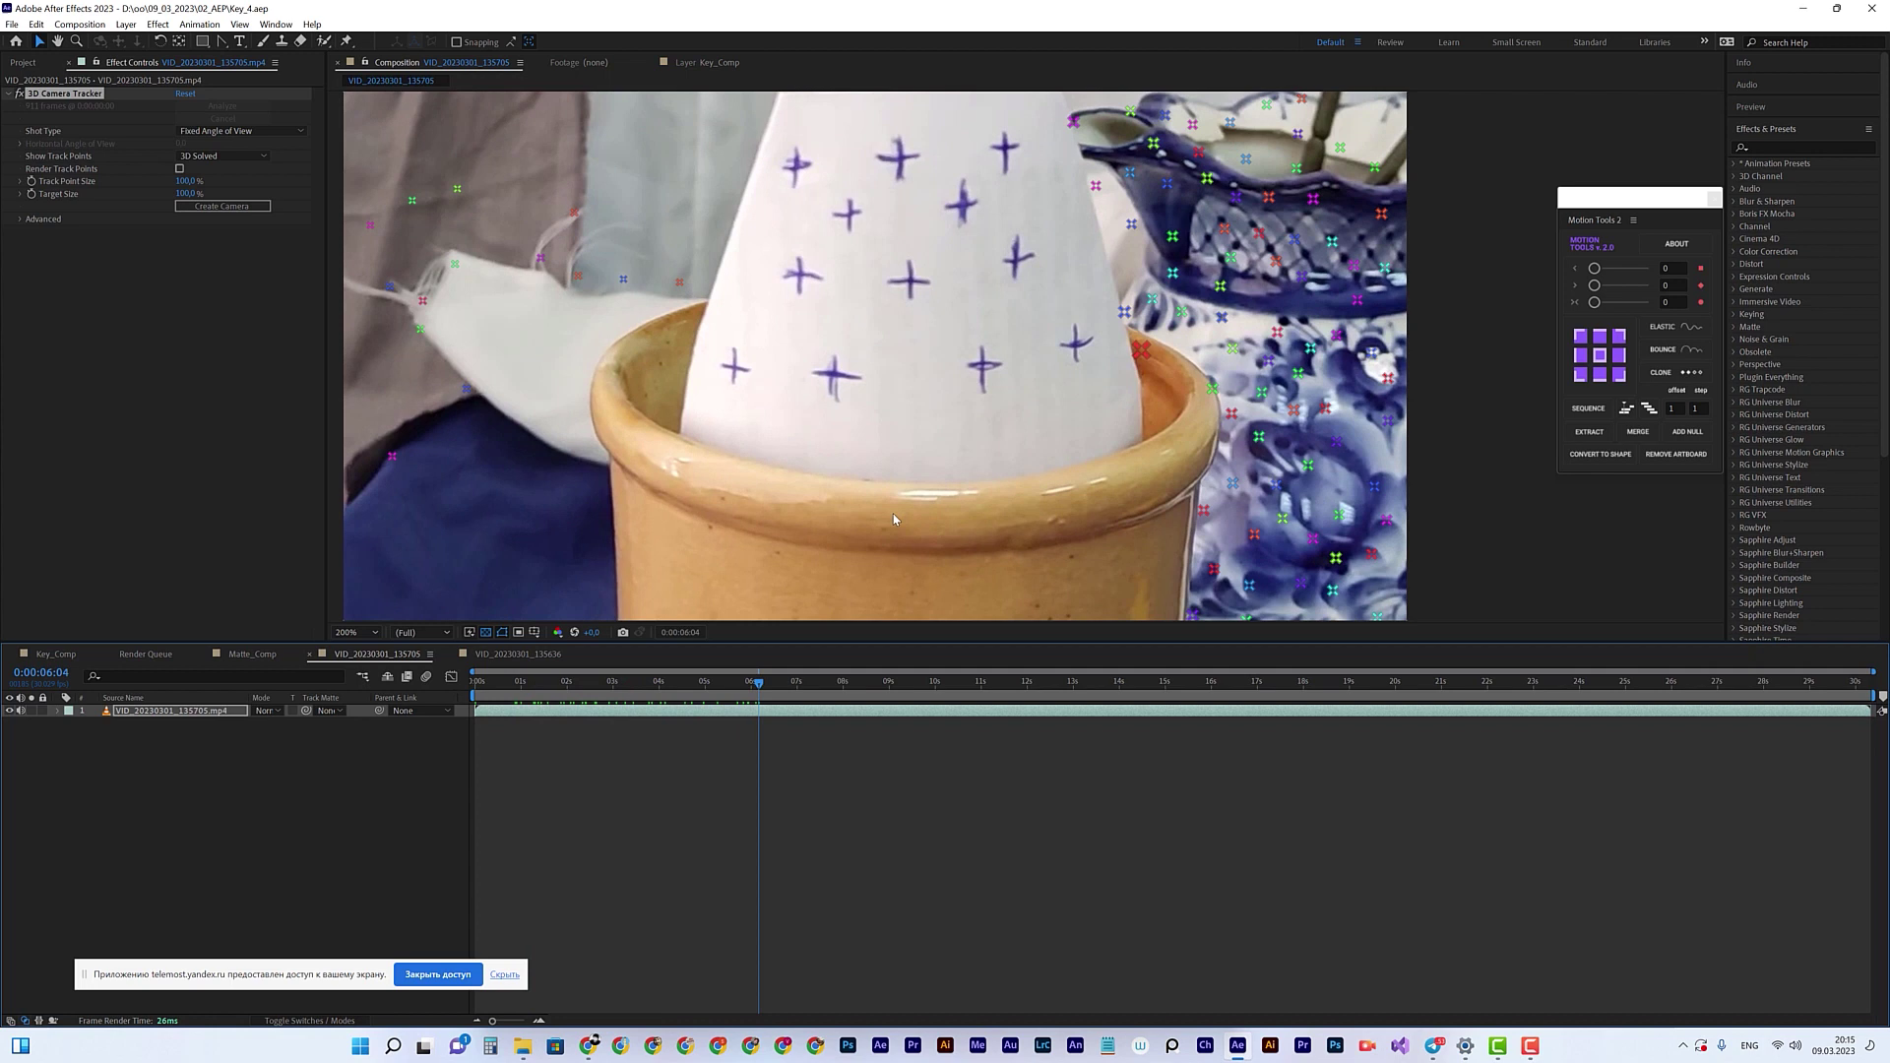
pyautogui.scroll(-3, 851, 419)
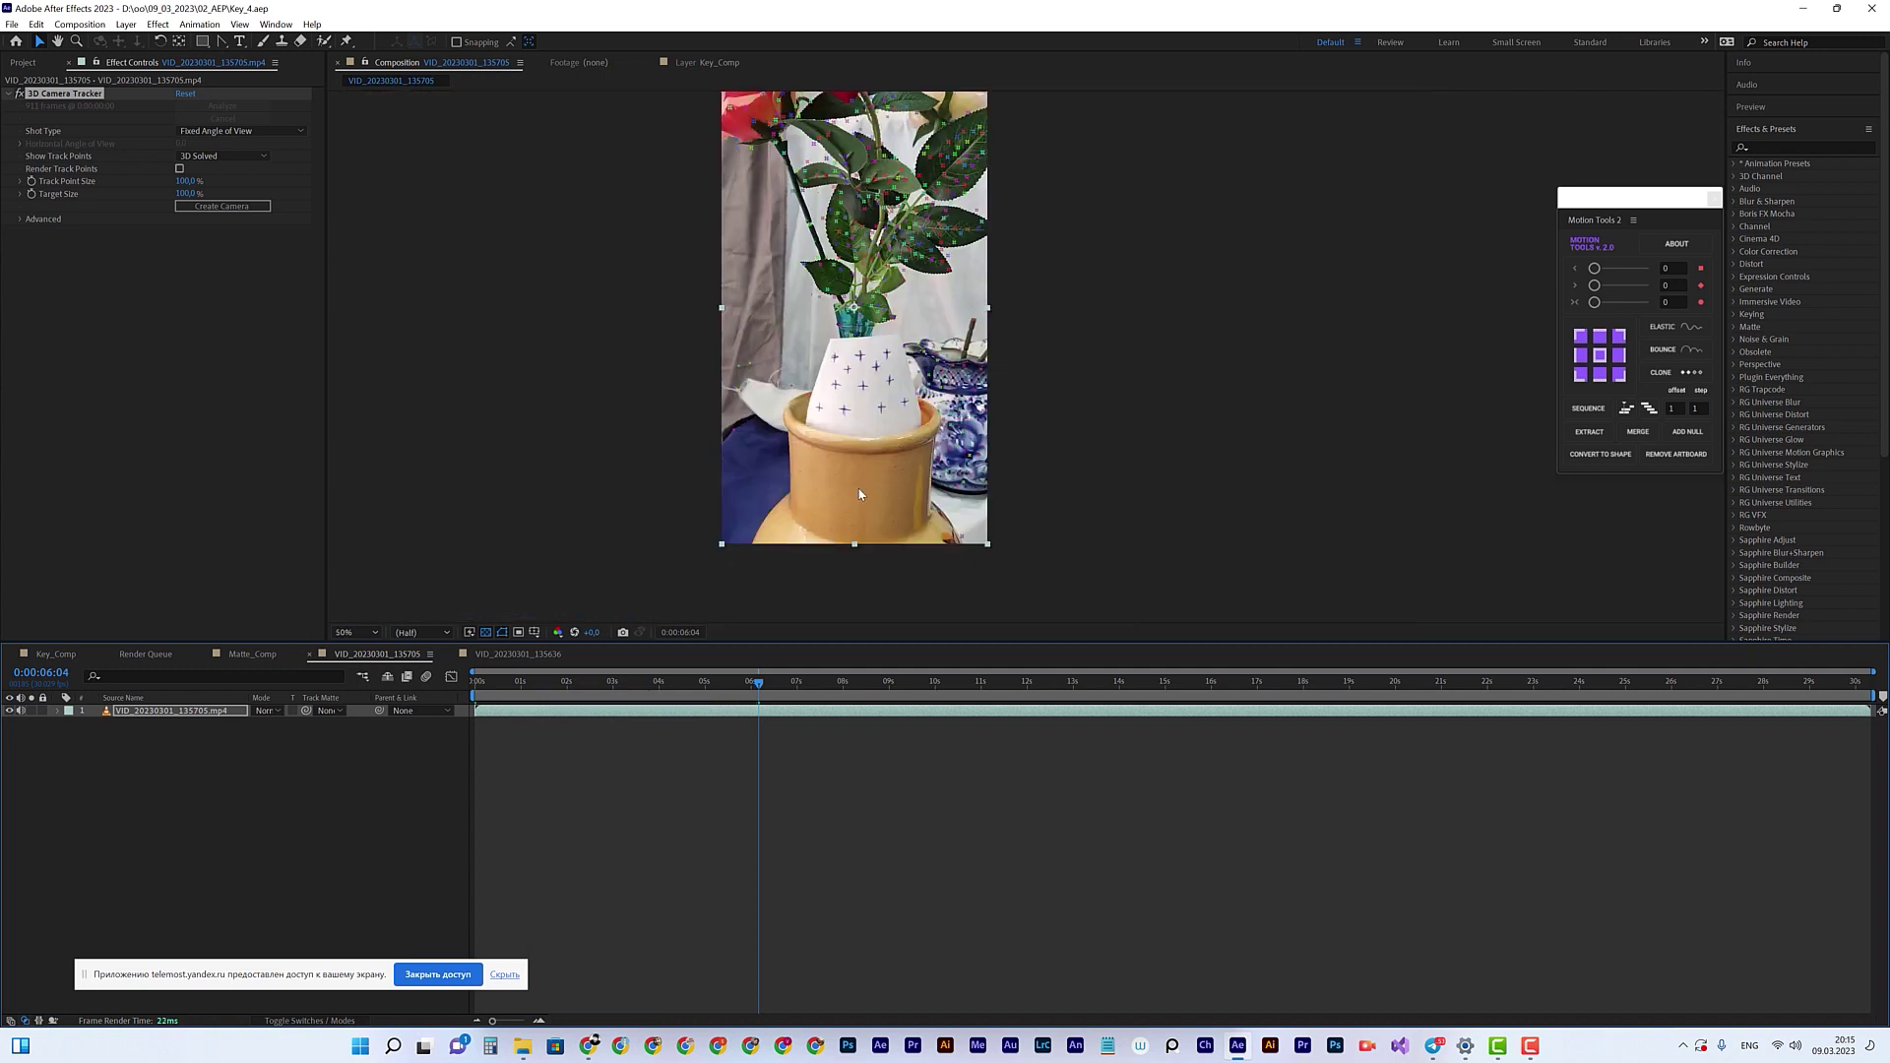
pyautogui.scroll(2, 853, 440)
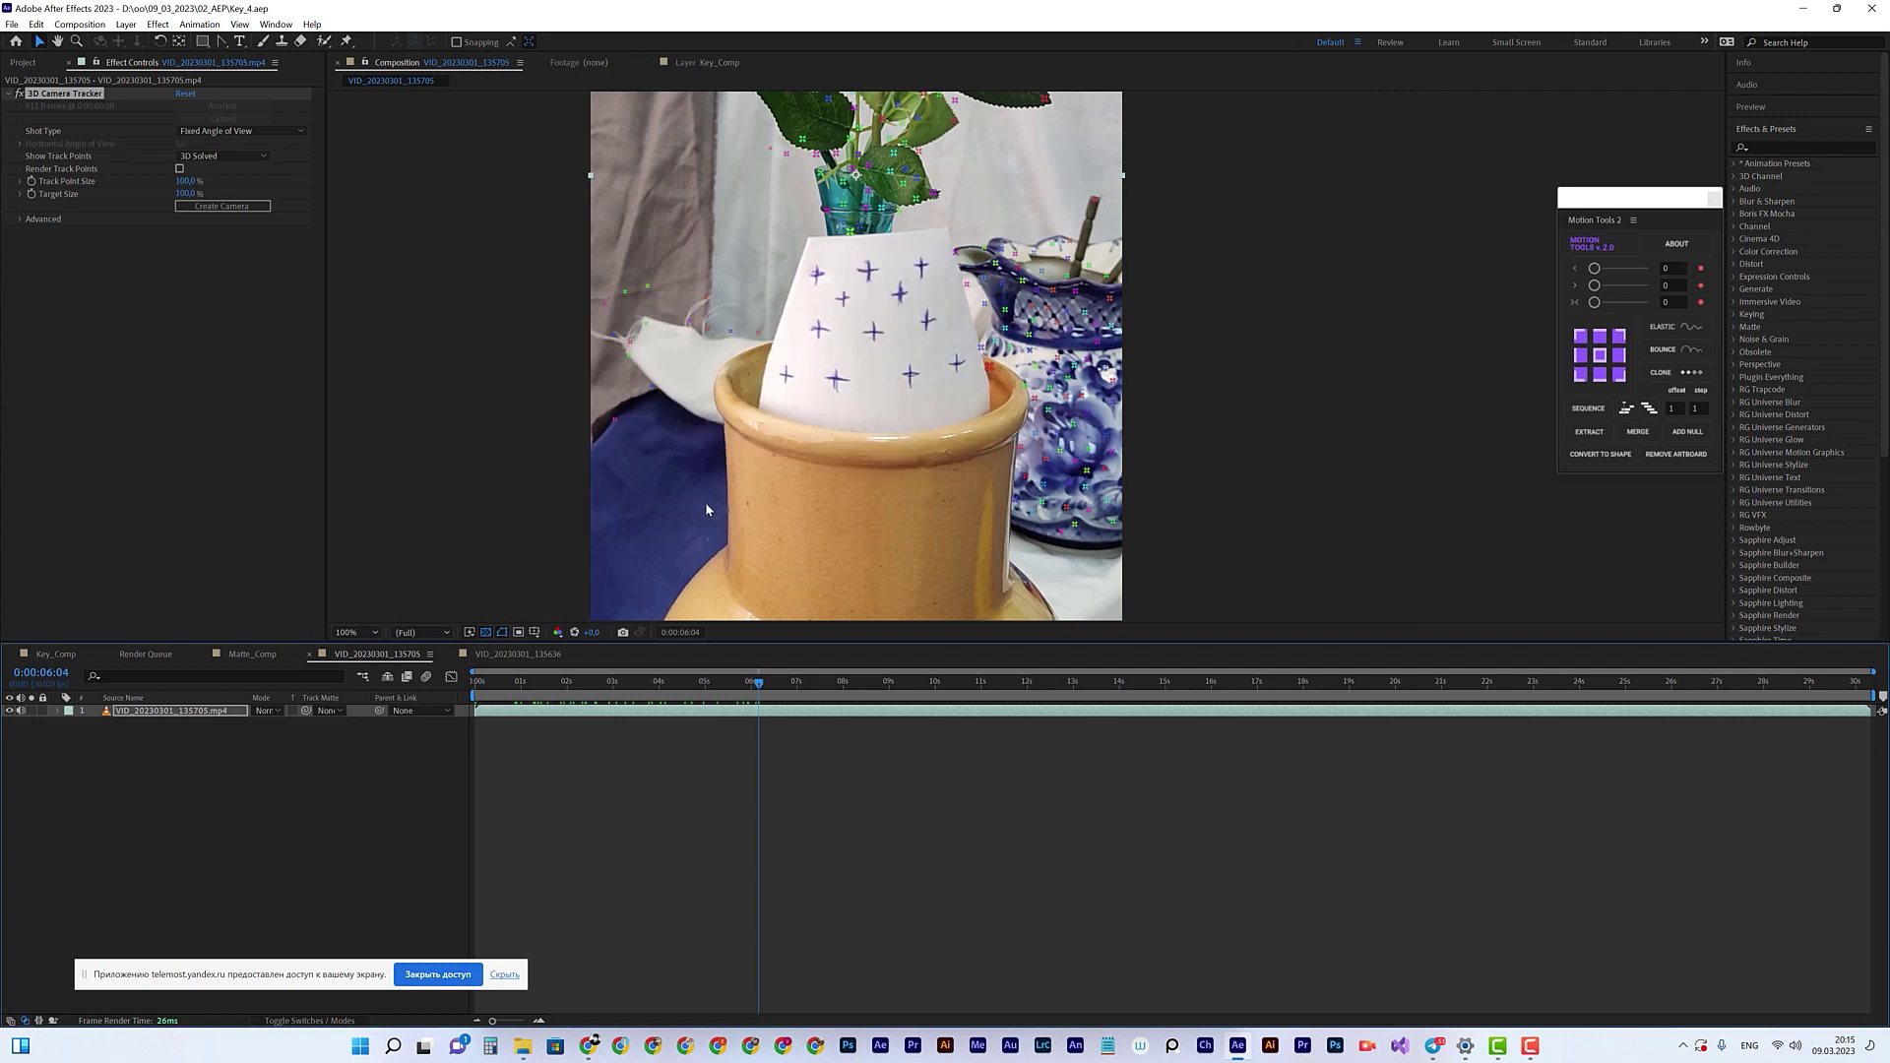
pyautogui.scroll(2, 834, 372)
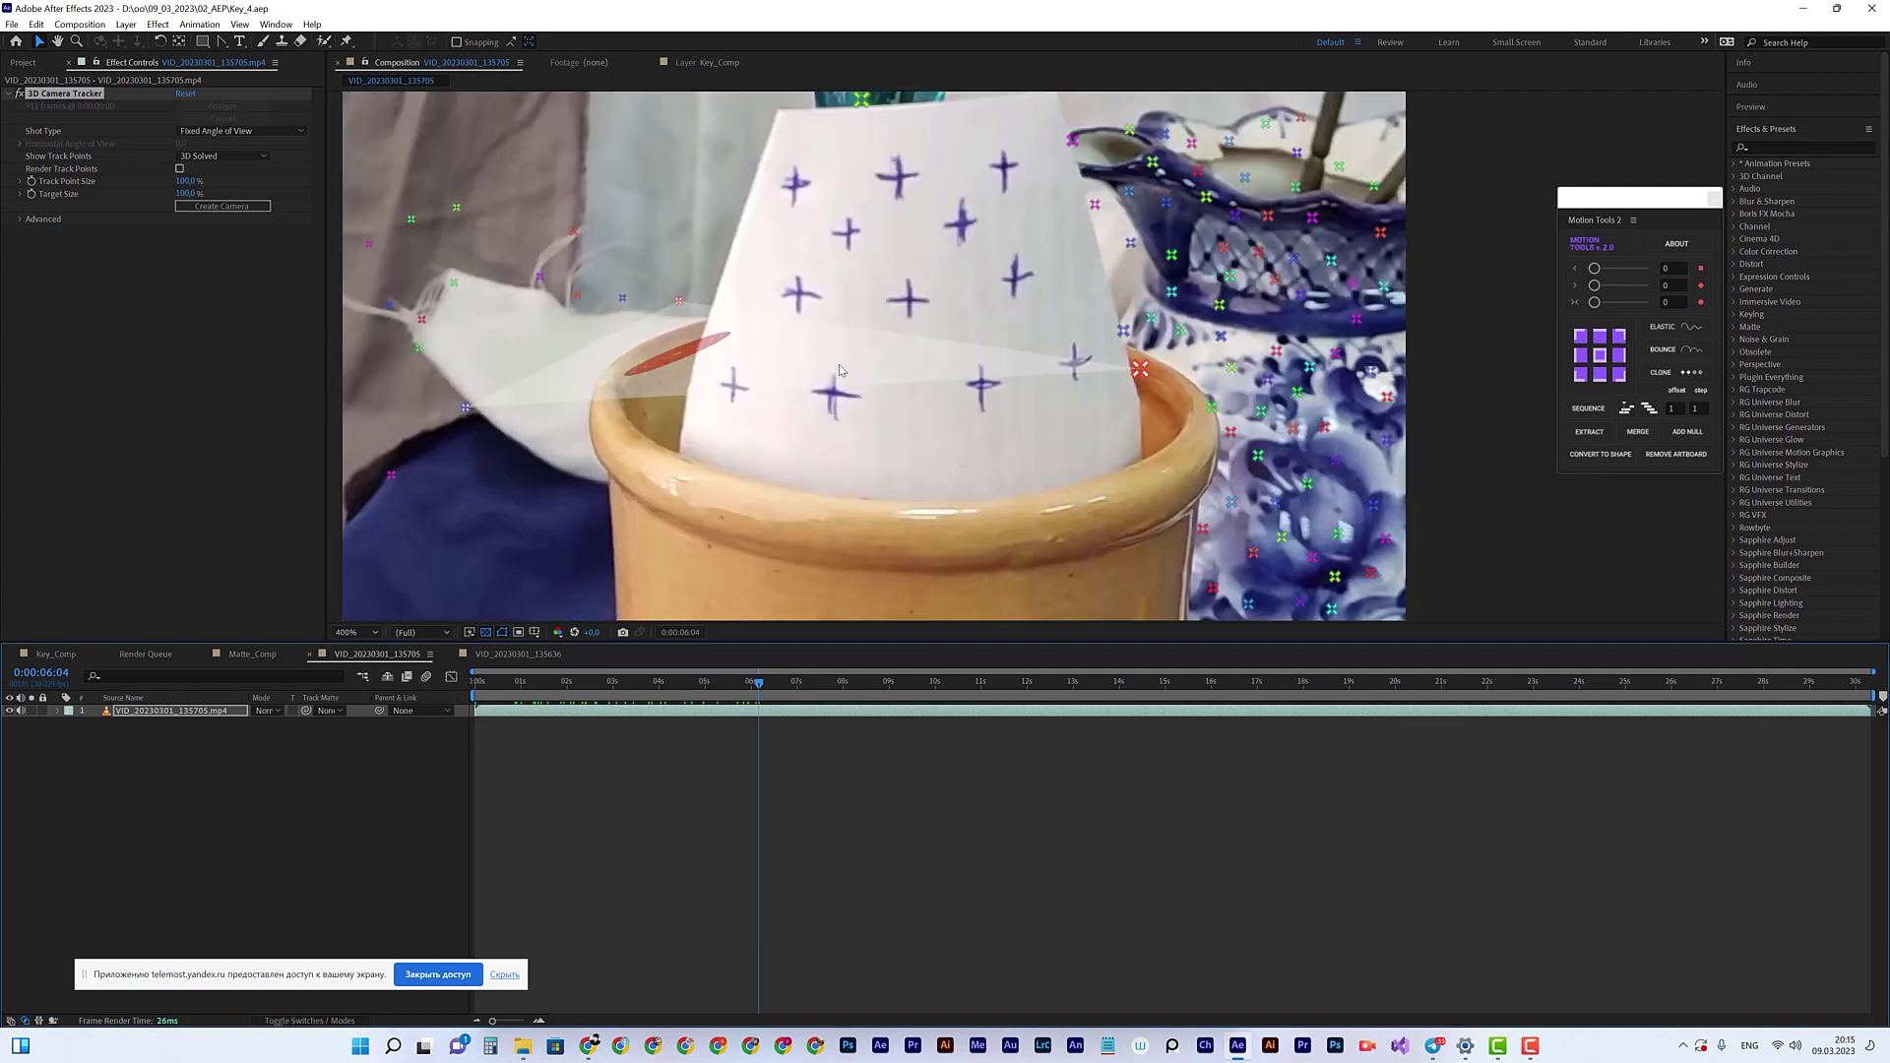
pyautogui.scroll(-2, 835, 372)
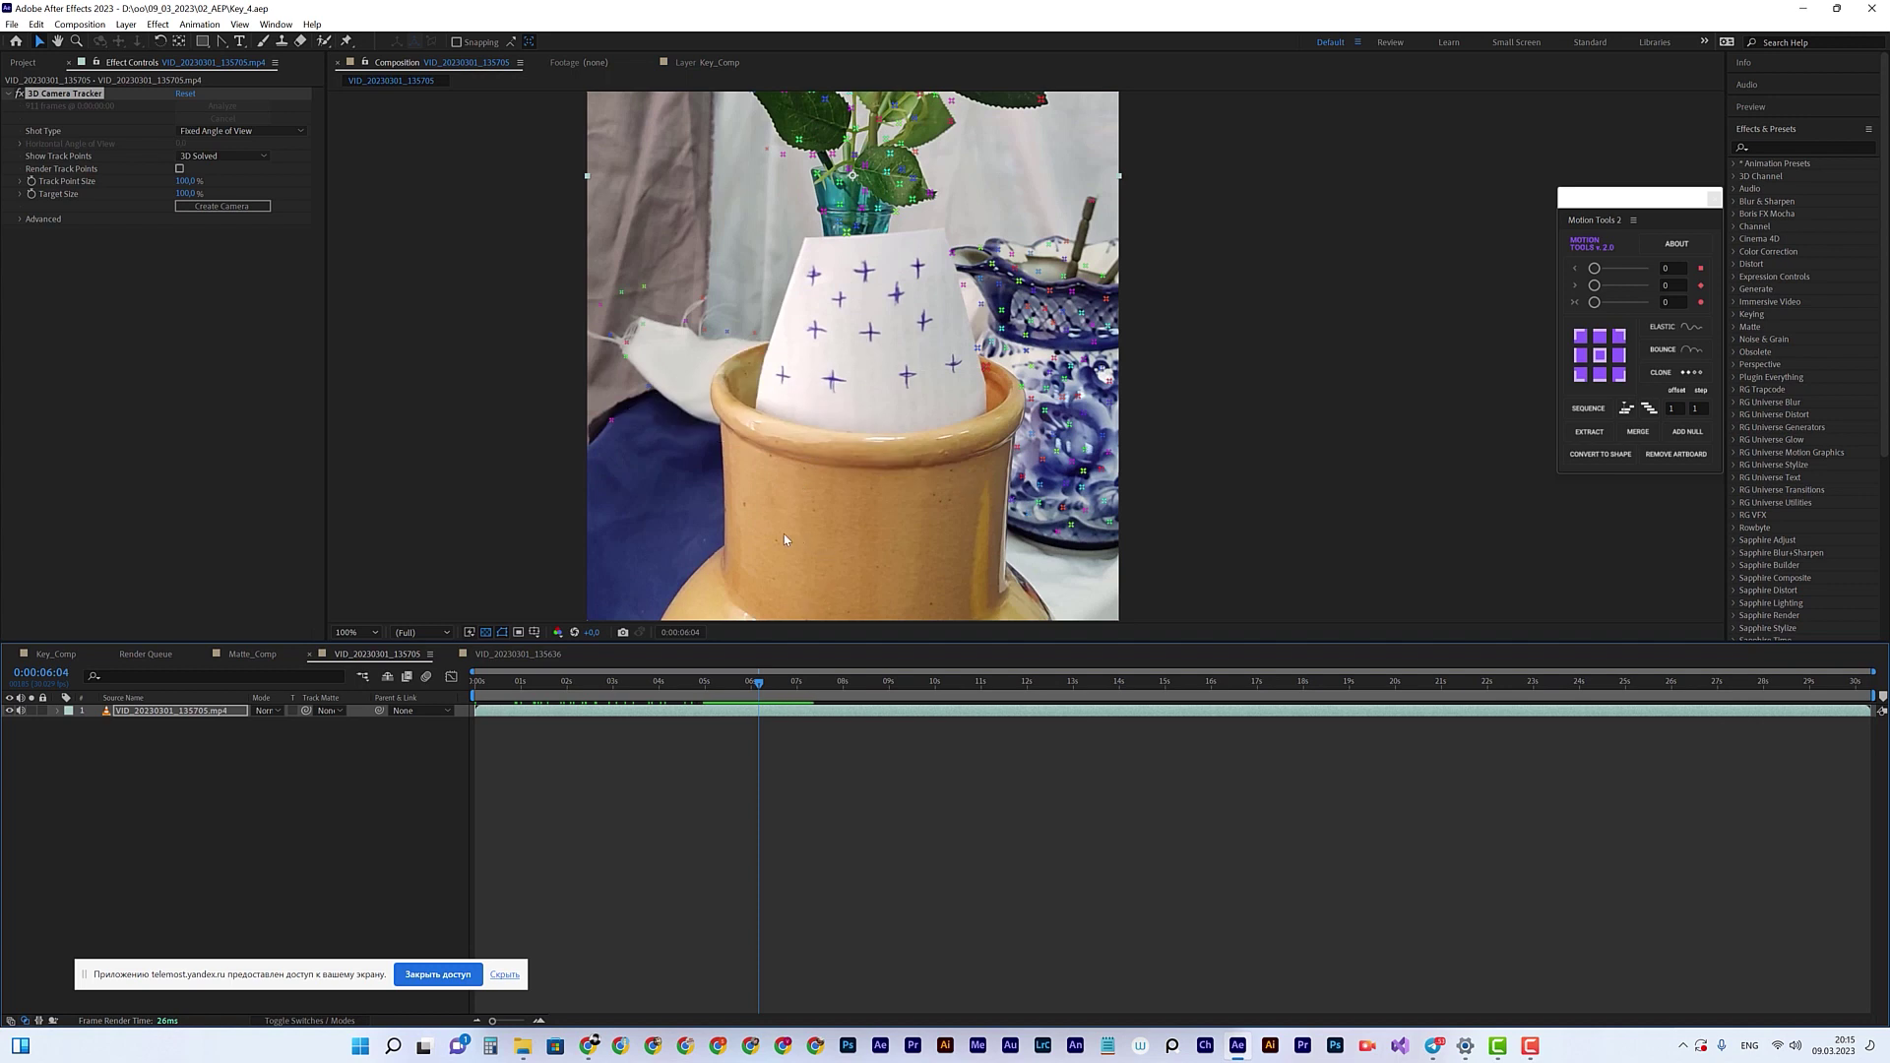
pyautogui.moveTo(920, 680); pyautogui.dragTo(1083, 697)
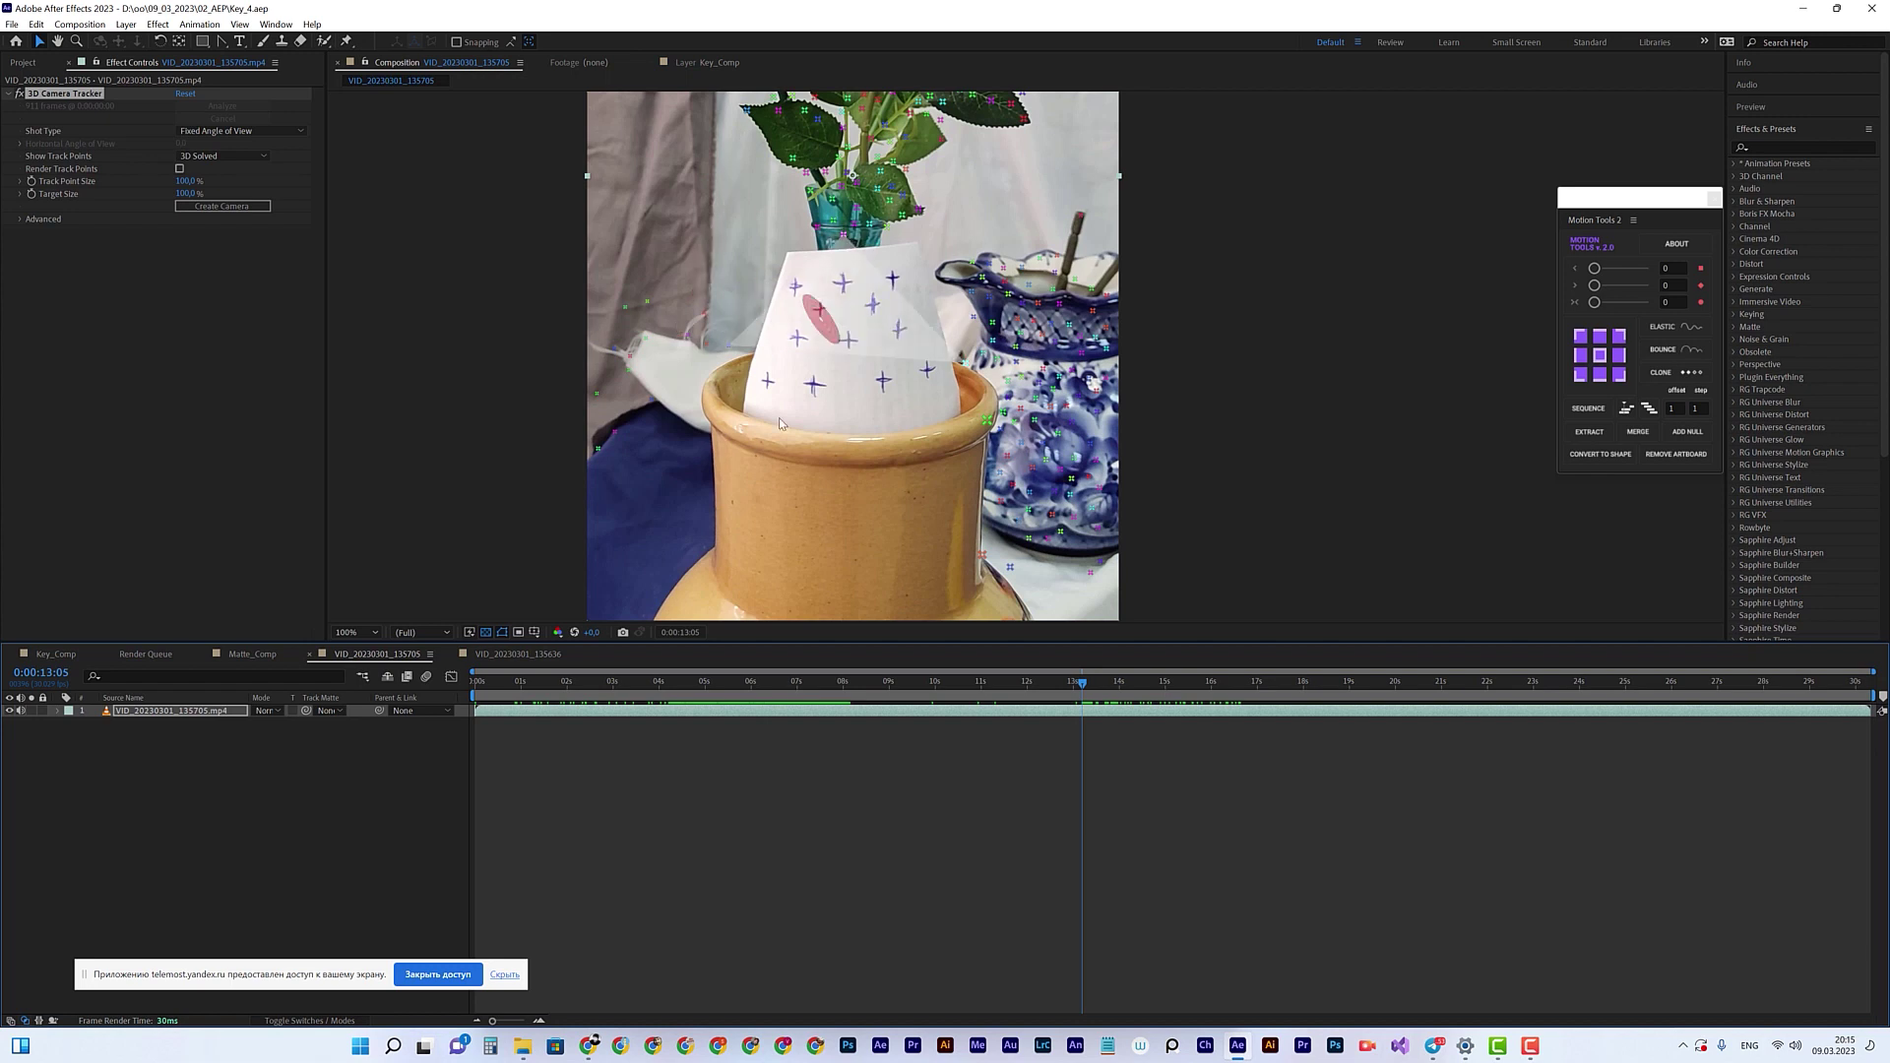
# Step: Switch to File Explorer, look through the source clips in 01_Ishod\archive as thumbnails, and return to After Effects
pyautogui.hotkey('alt', 'Tab')
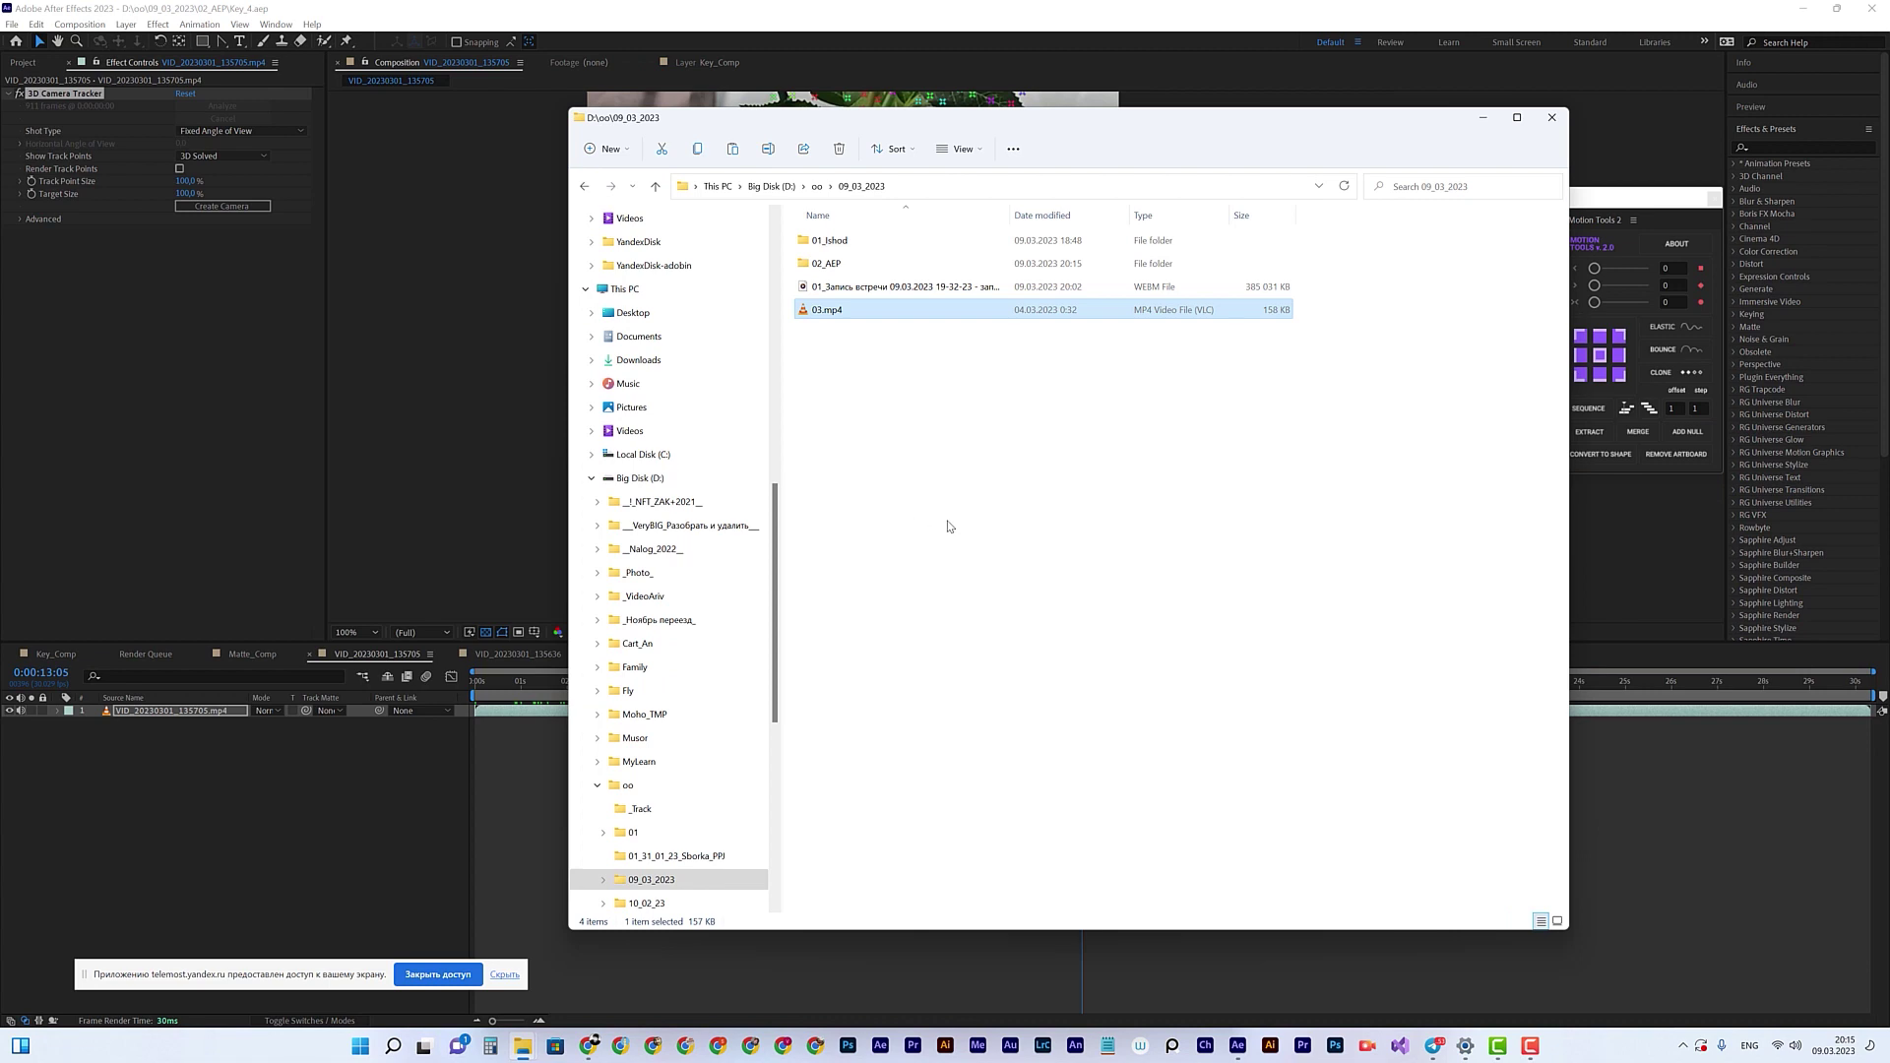
pyautogui.doubleClick(829, 241)
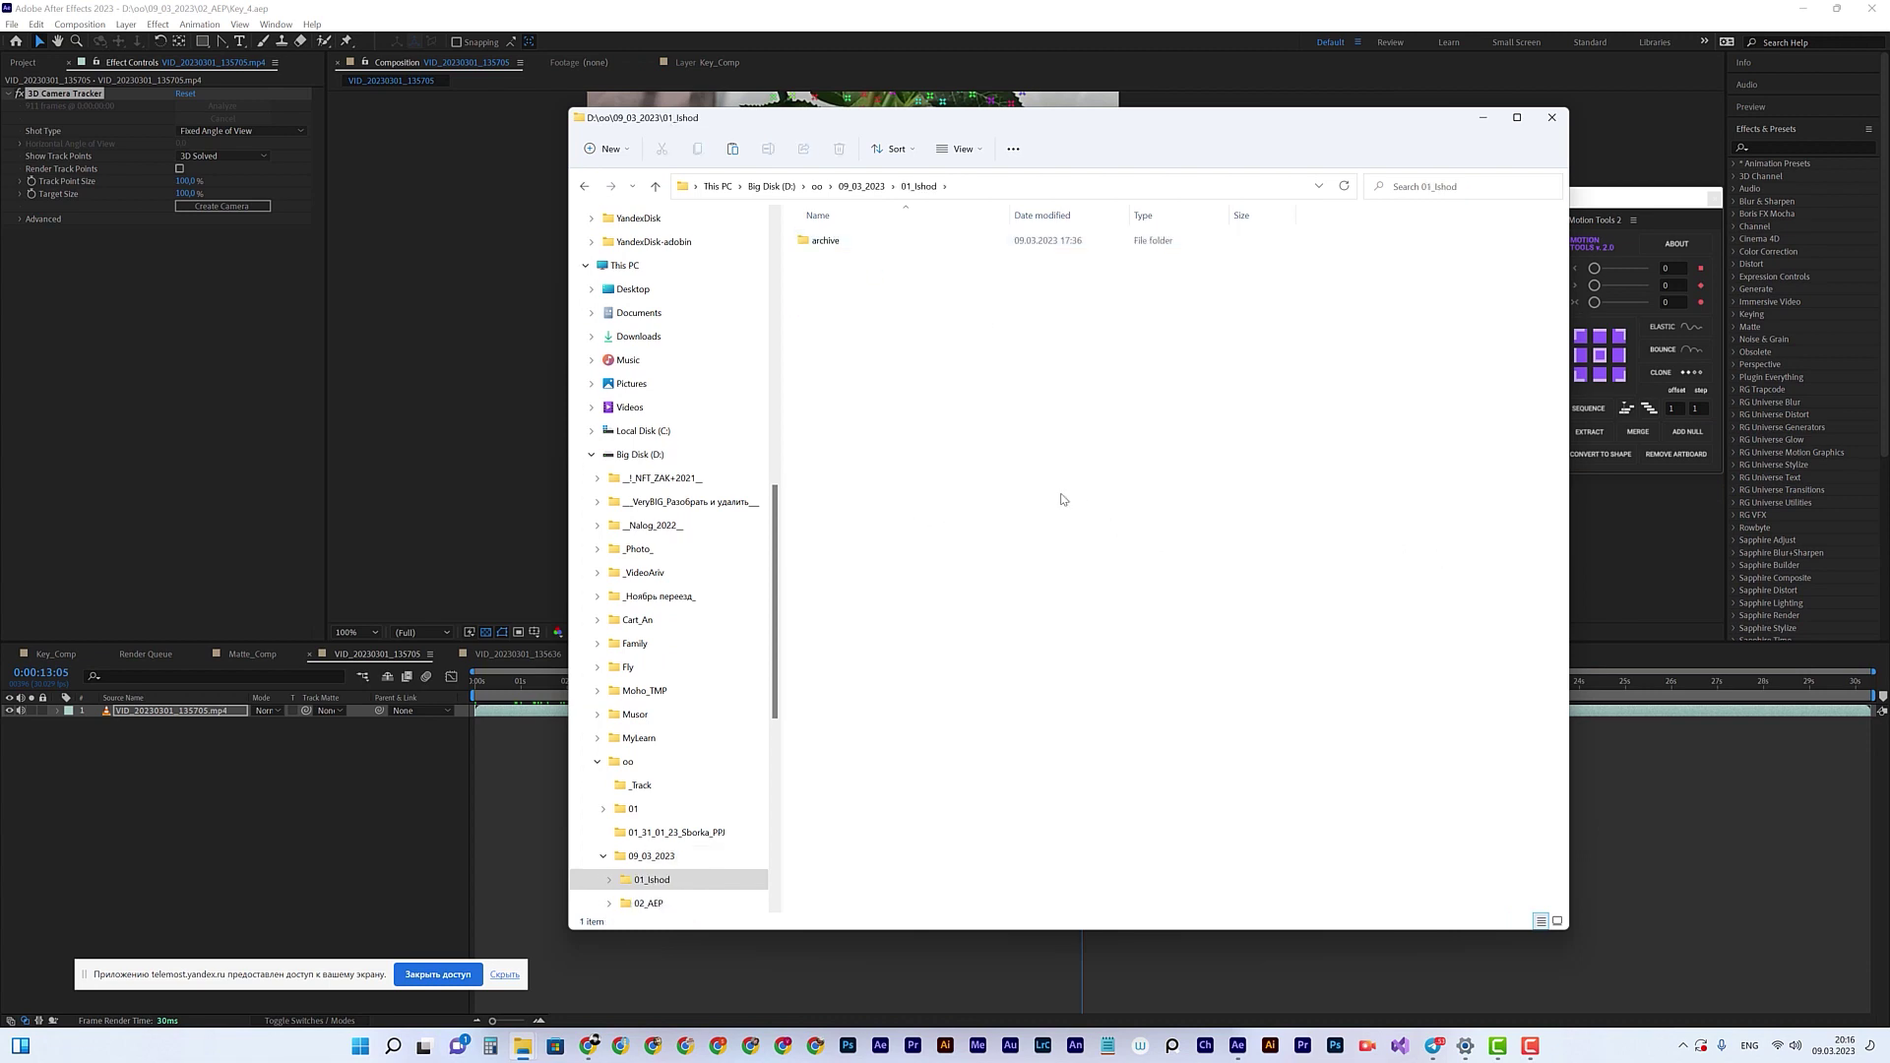
pyautogui.doubleClick(826, 241)
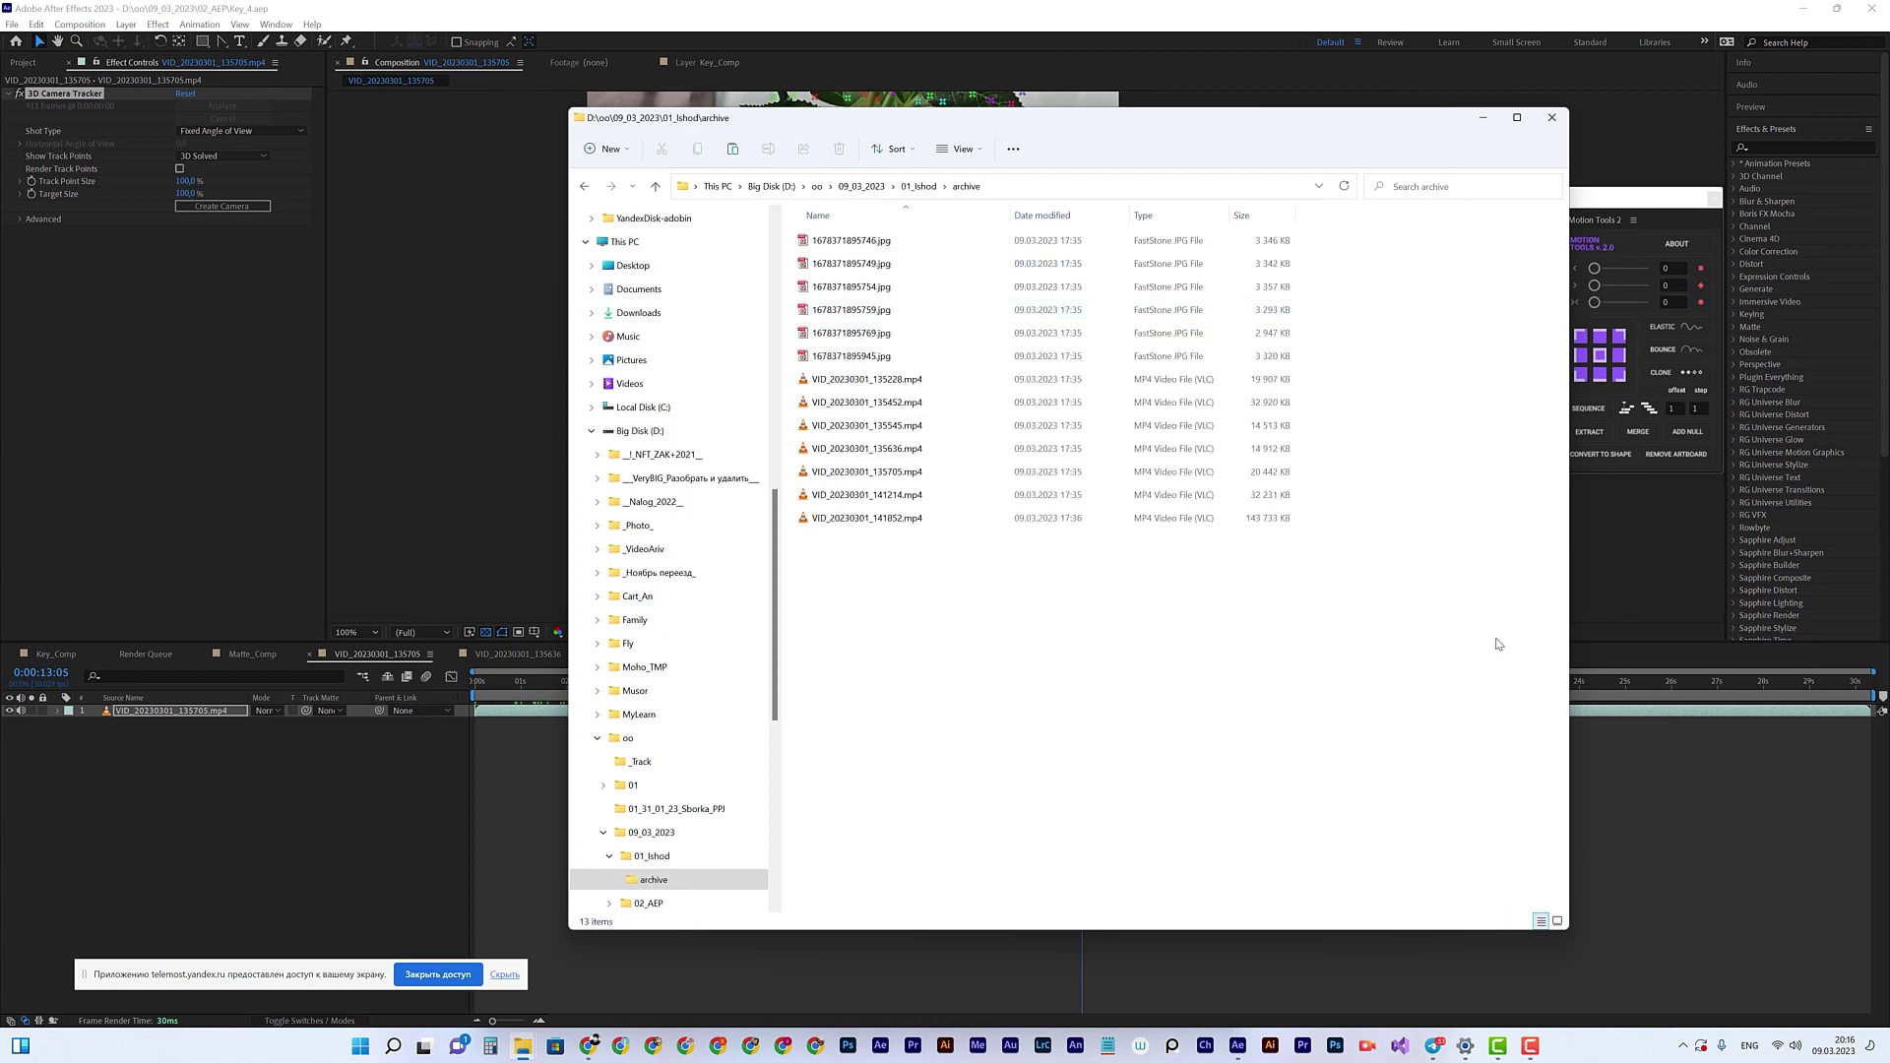
pyautogui.click(1557, 922)
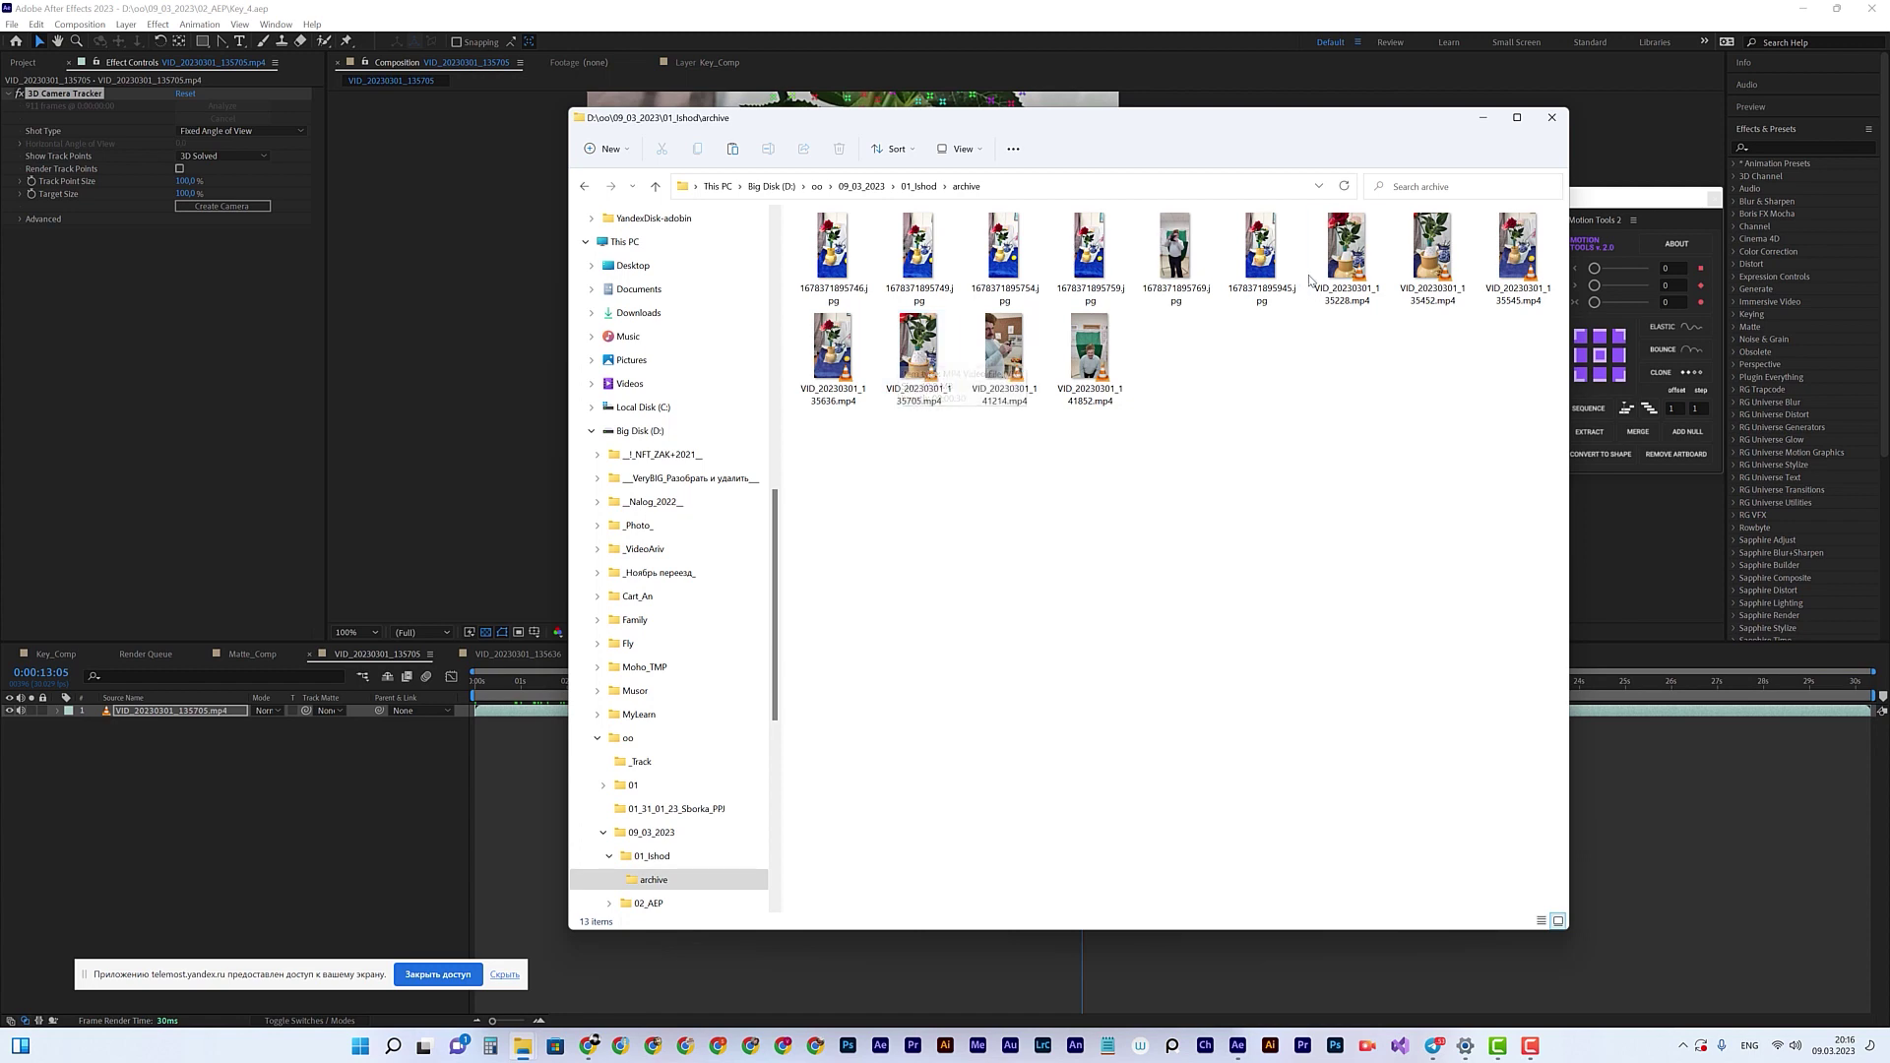
pyautogui.click(1388, 8)
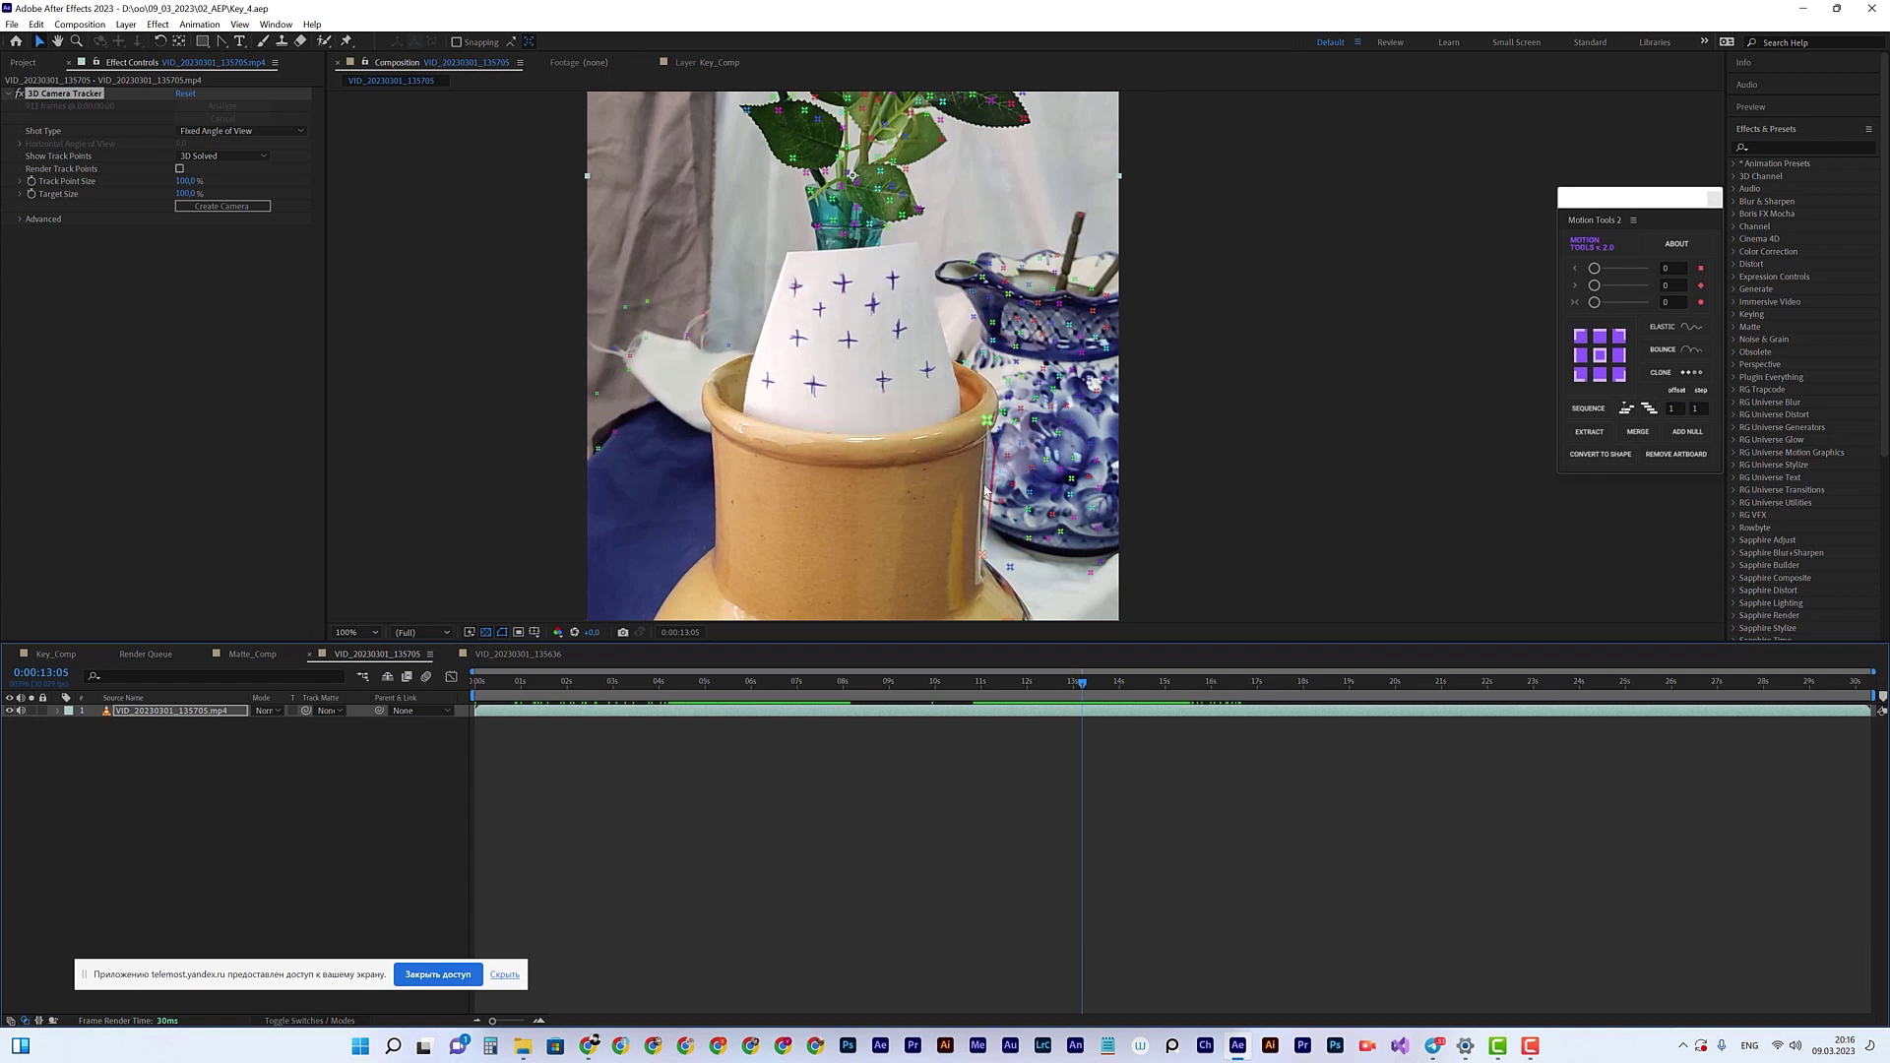
pyautogui.hotkey('alt', 'Tab')
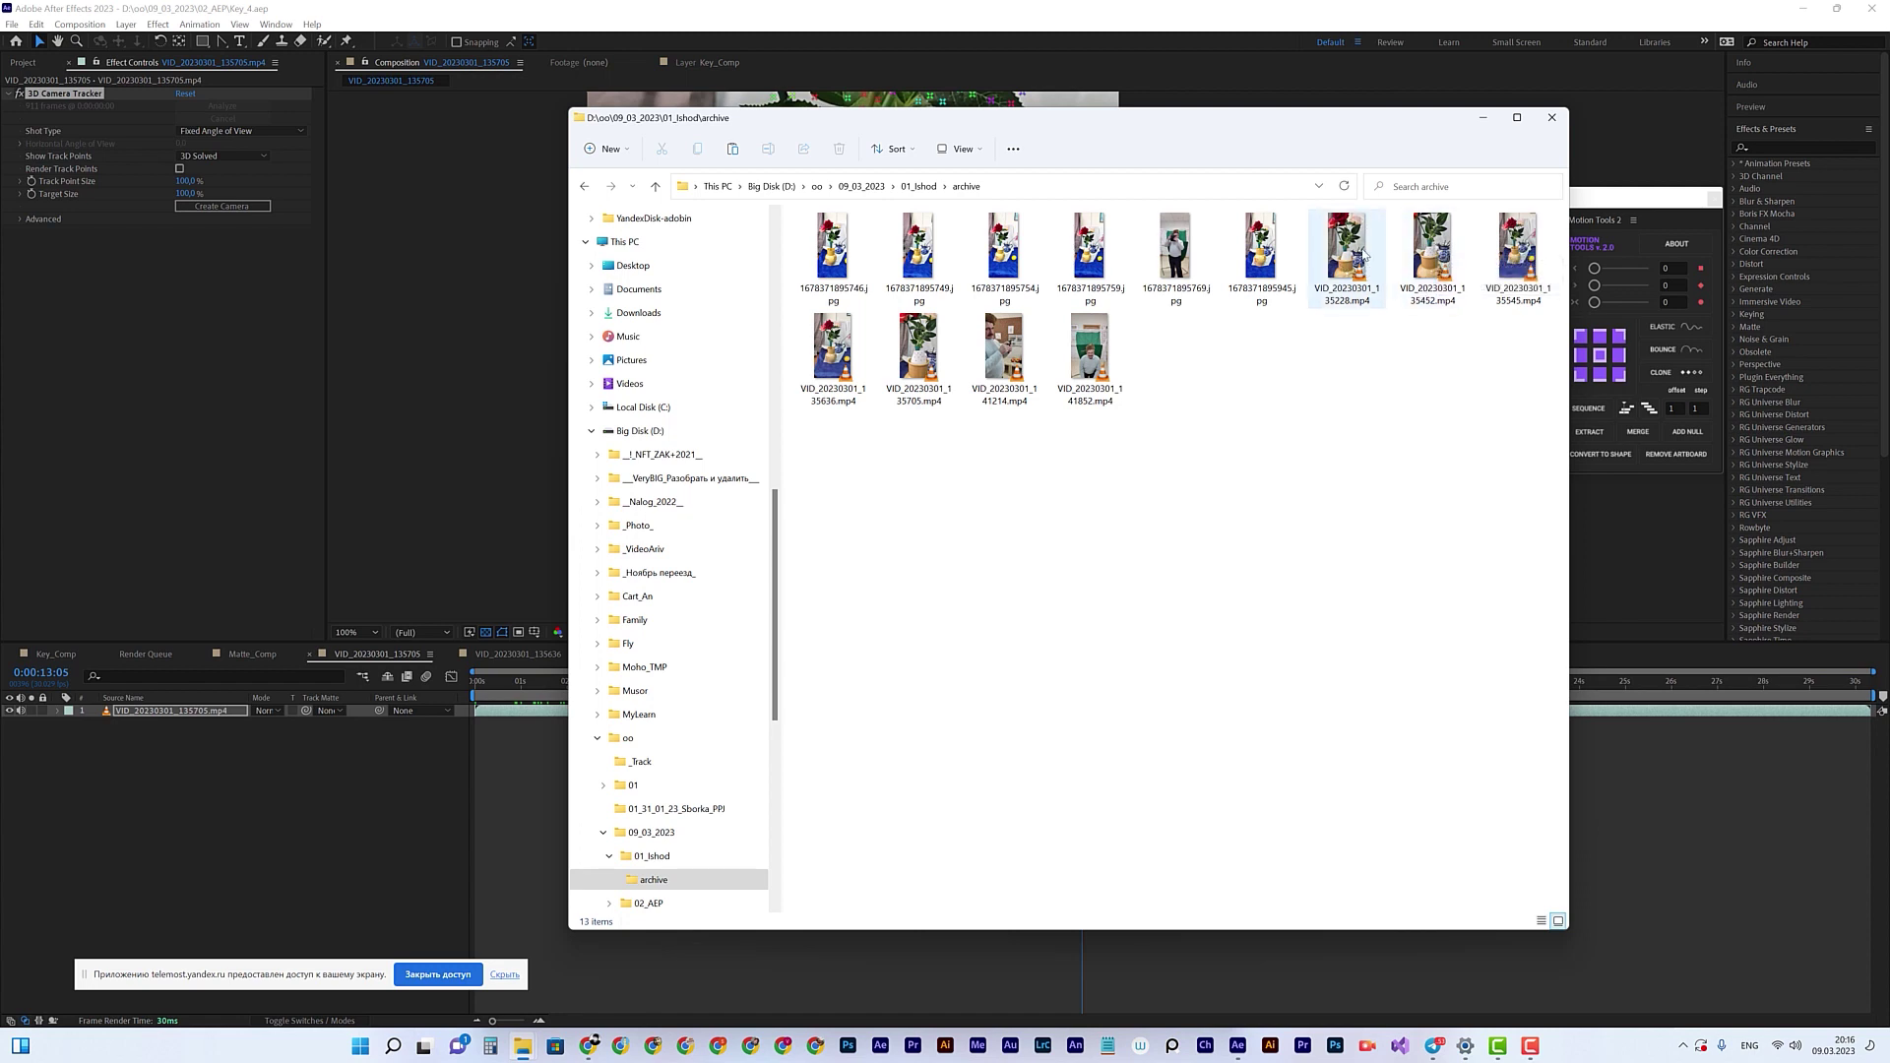
pyautogui.hotkey('alt', 'Tab')
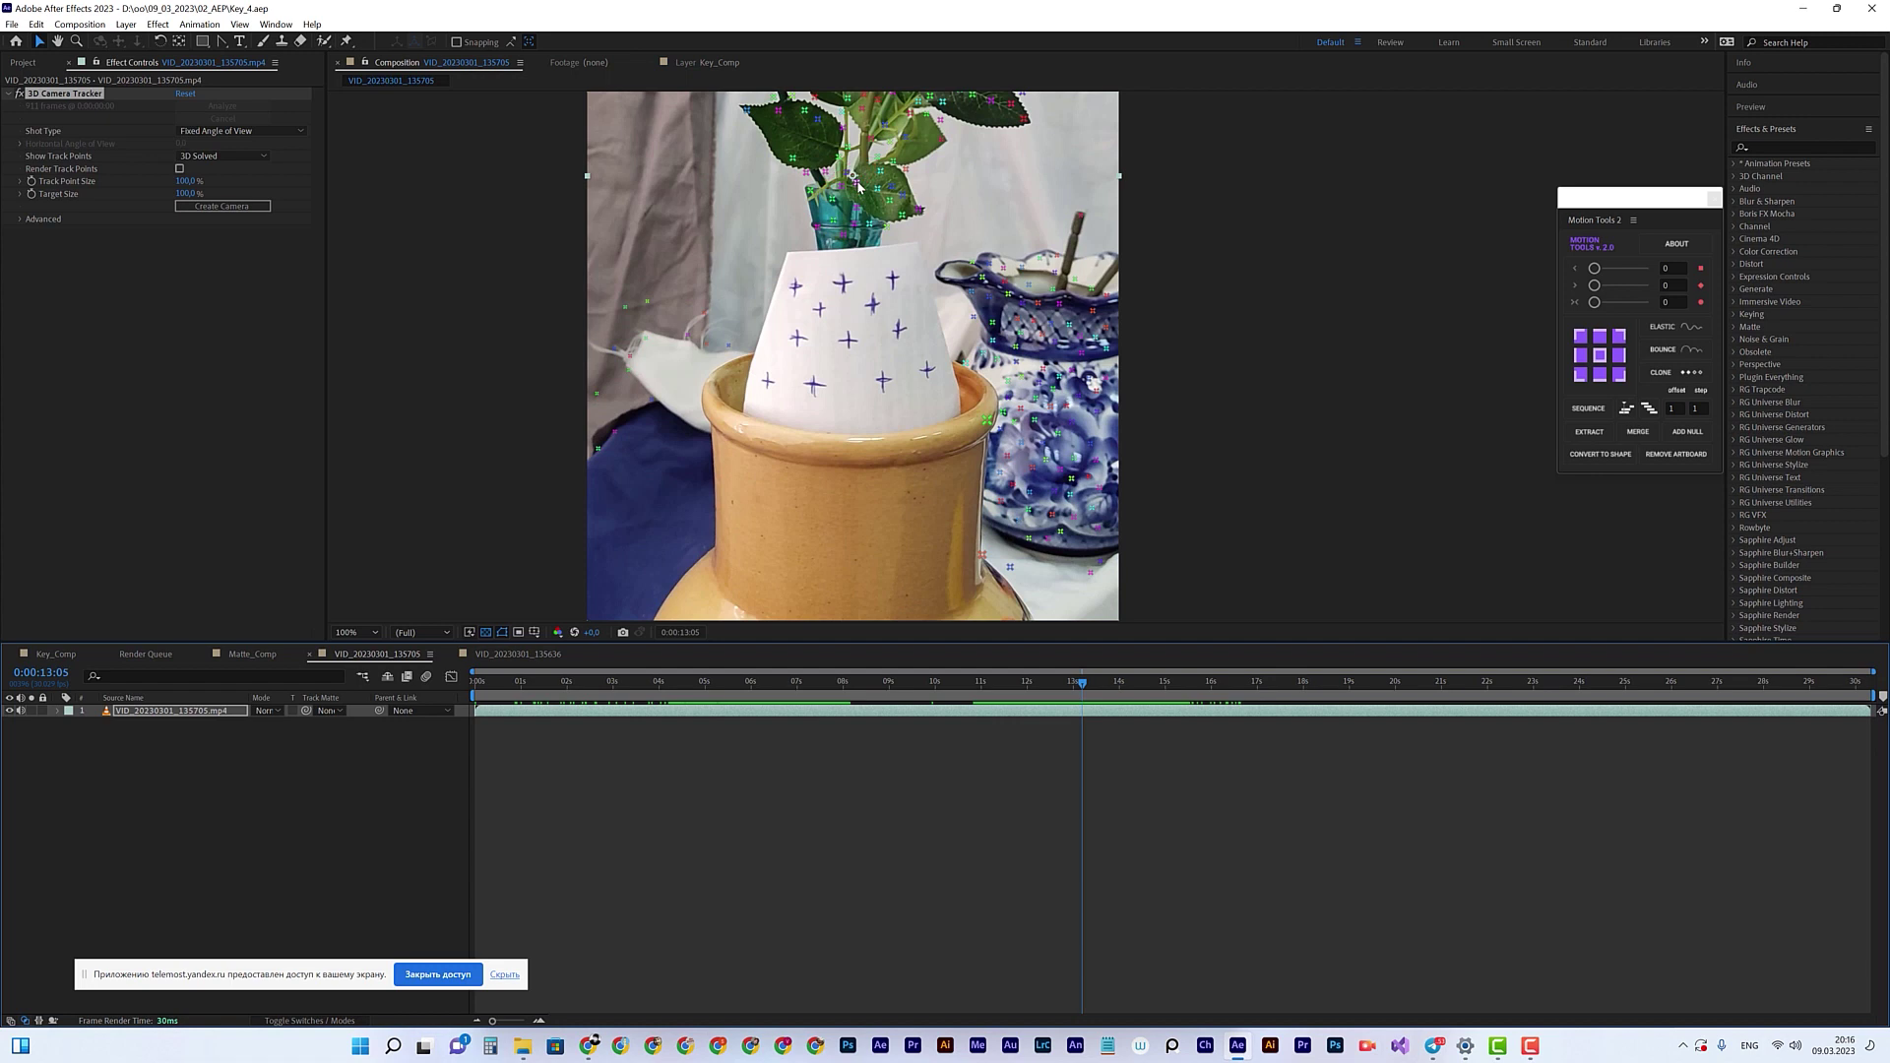
# Step: Select the track points around the teal vase's neck at 0:00:13:05 and create a solid and camera from them
pyautogui.moveTo(875, 188)
pyautogui.mouseDown()
pyautogui.moveTo(780, 205)
pyautogui.moveTo(809, 245)
pyautogui.moveTo(940, 223)
pyautogui.moveTo(880, 175)
pyautogui.mouseUp()
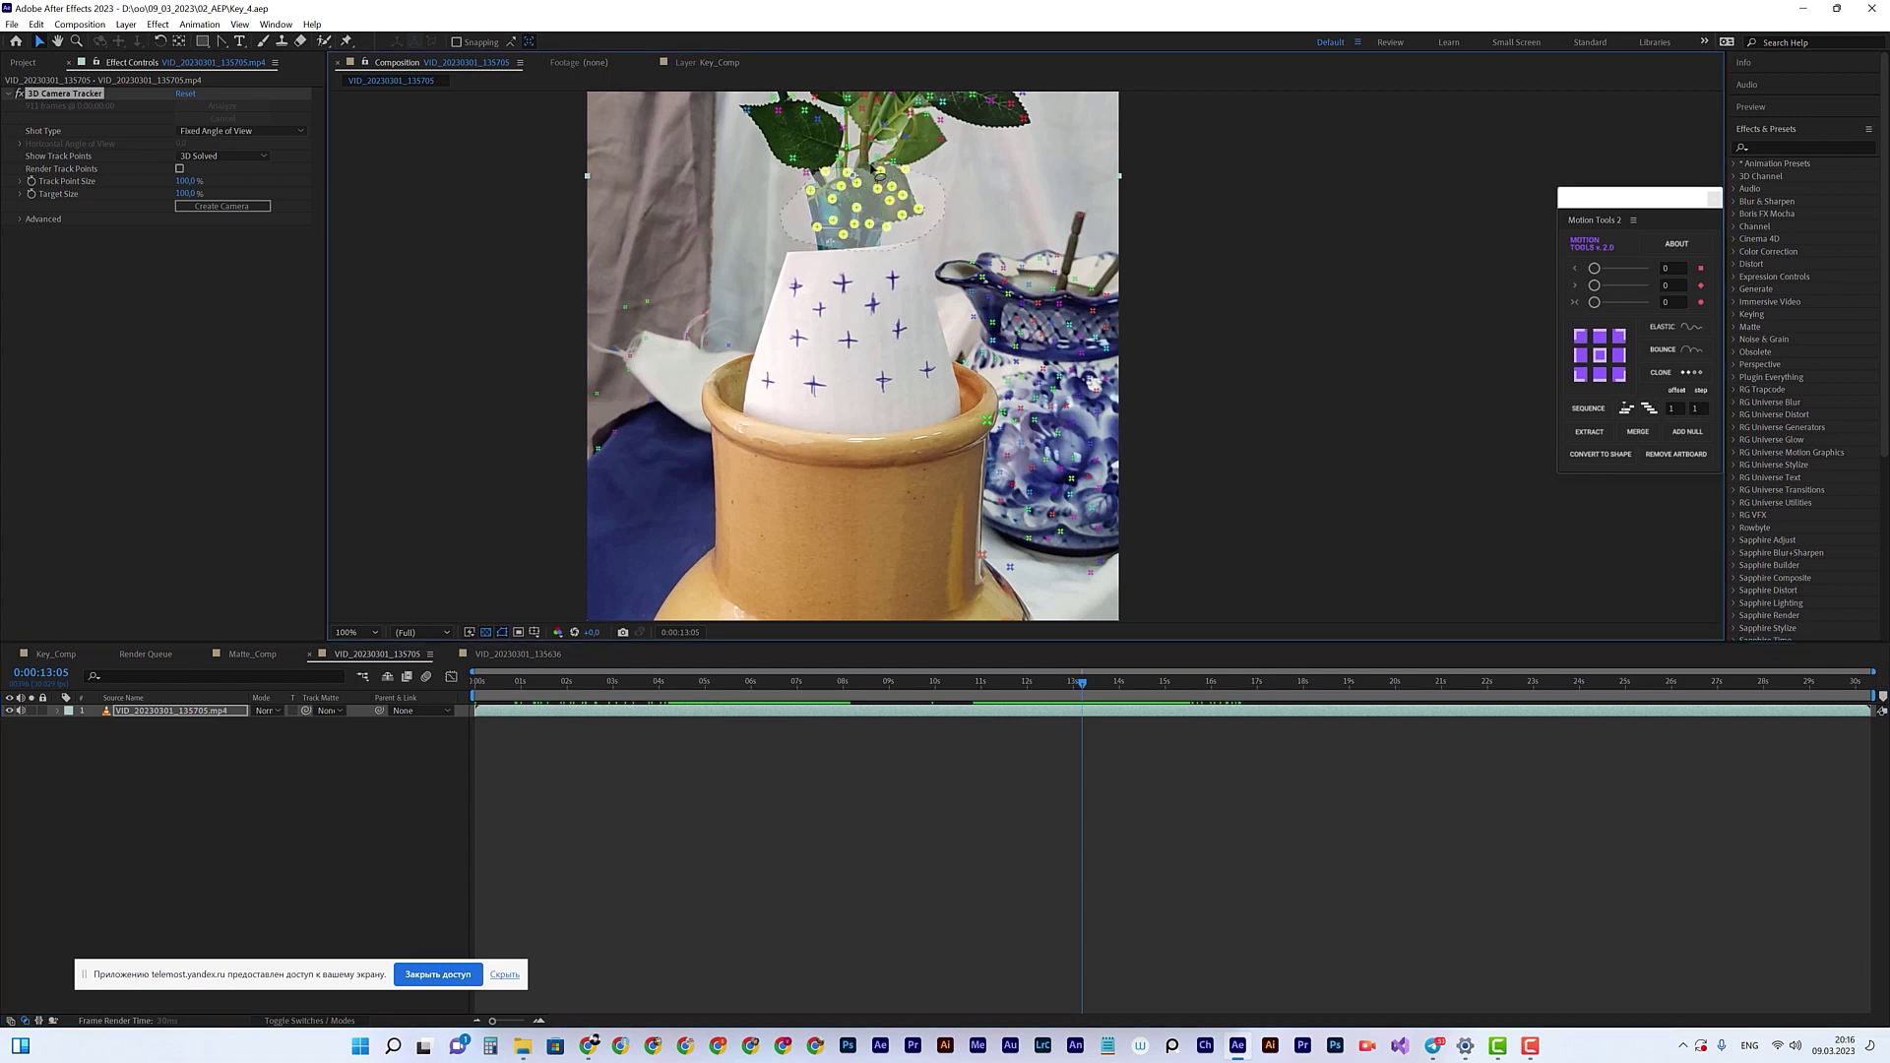
pyautogui.rightClick(861, 185)
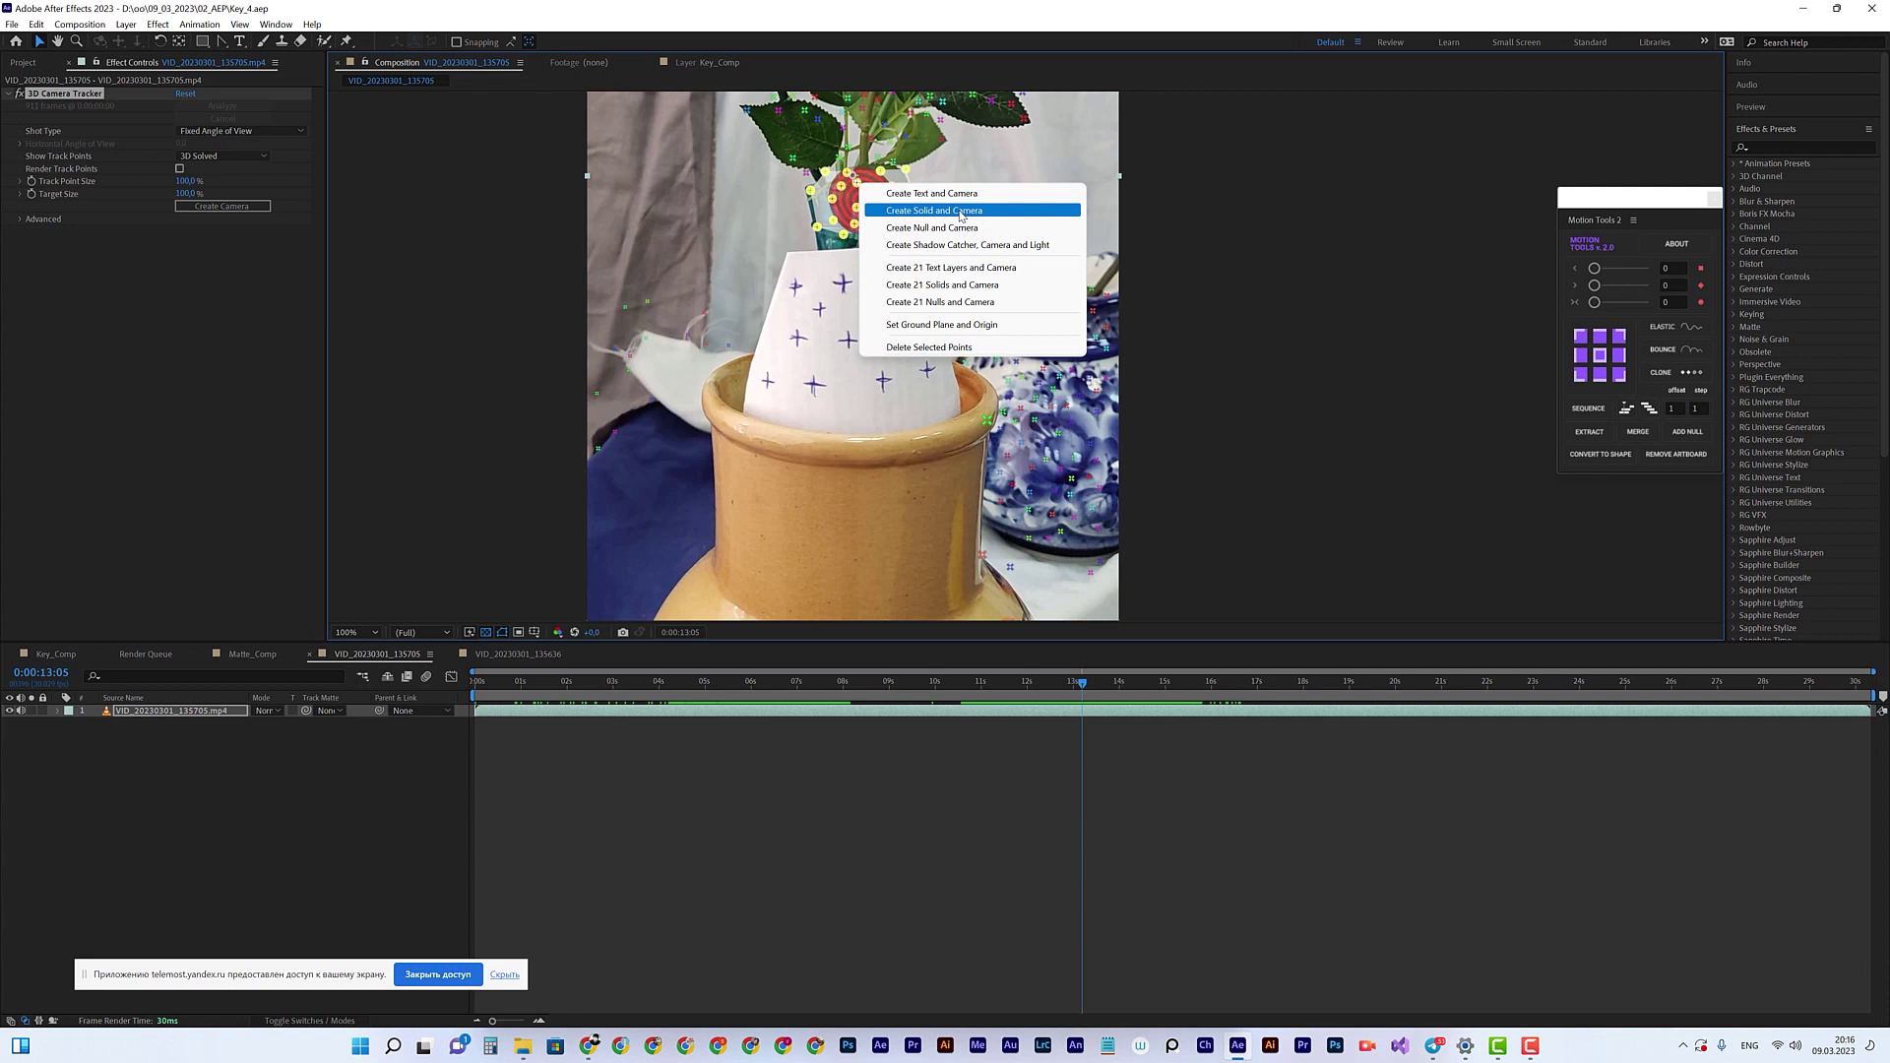
pyautogui.click(962, 216)
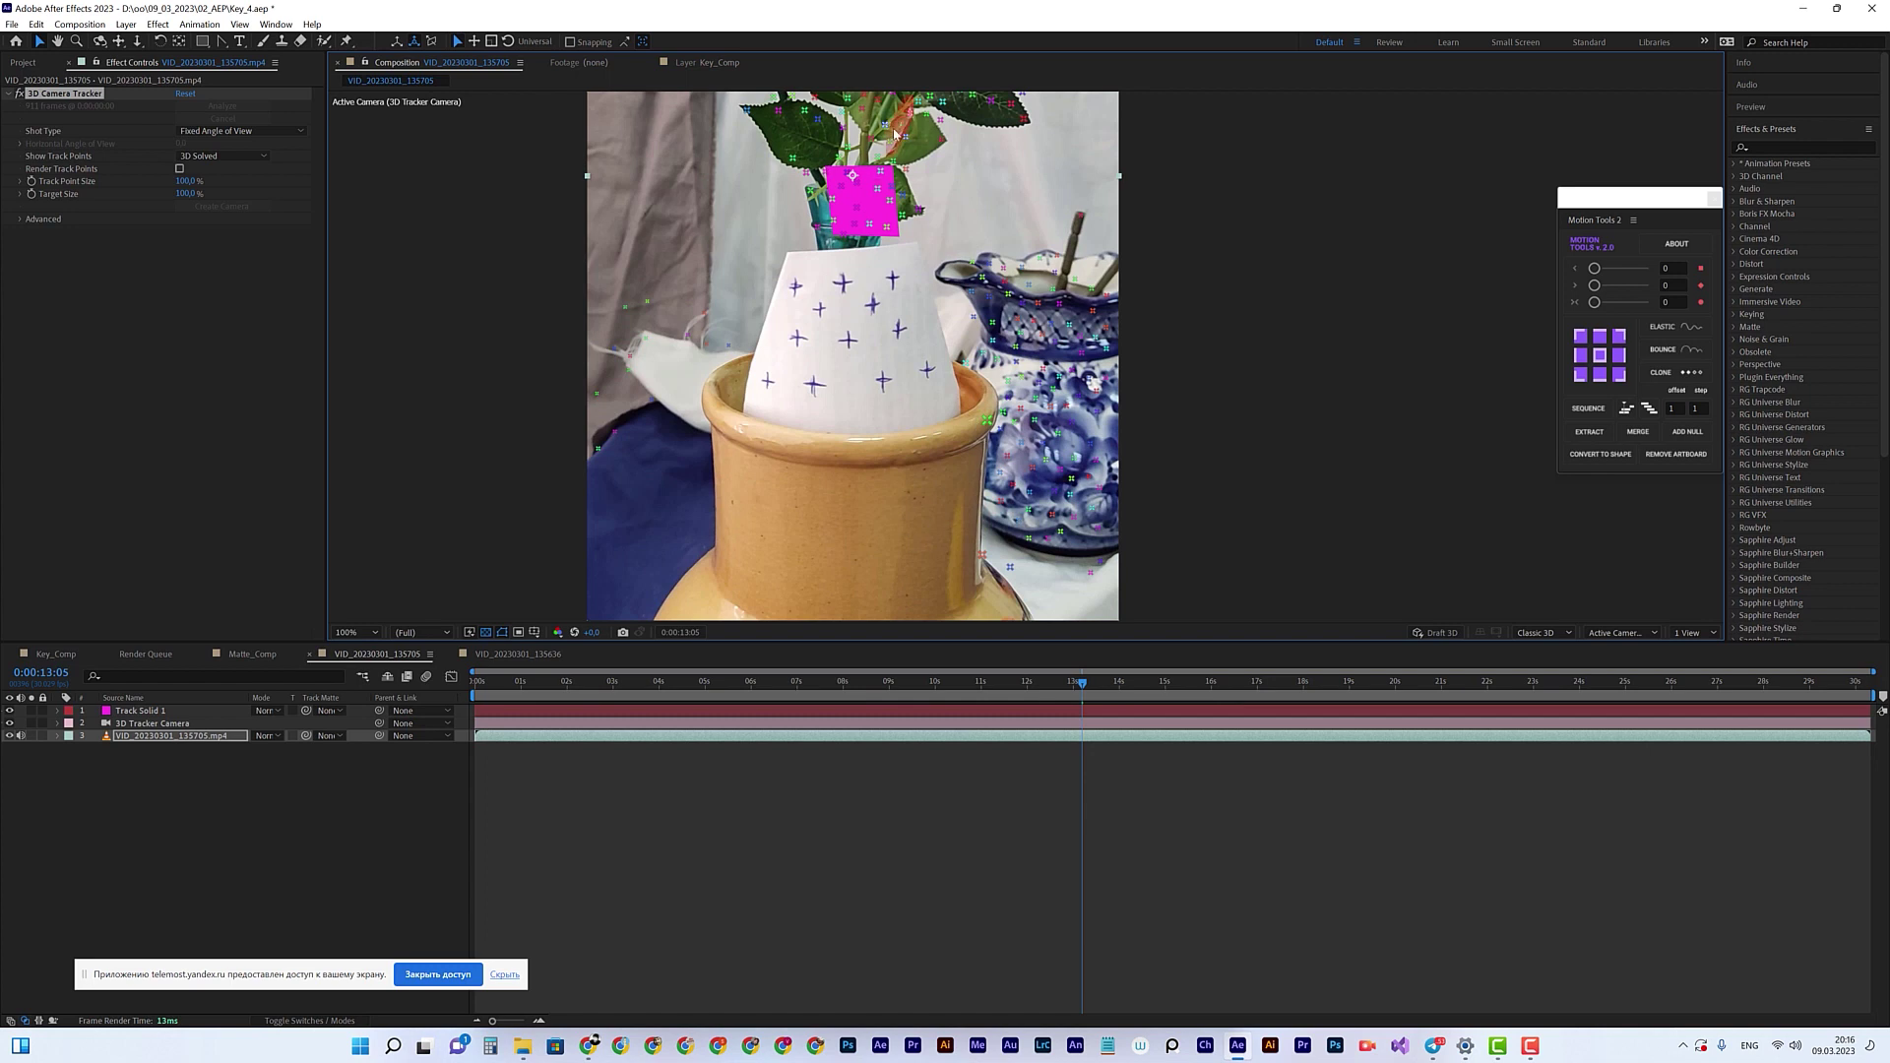
# Step: Check how the solid follows the vase up to 0:00:17:23 and deselect the 3D Camera Tracker effect to hide its track points
pyautogui.moveTo(896, 687); pyautogui.dragTo(1295, 717)
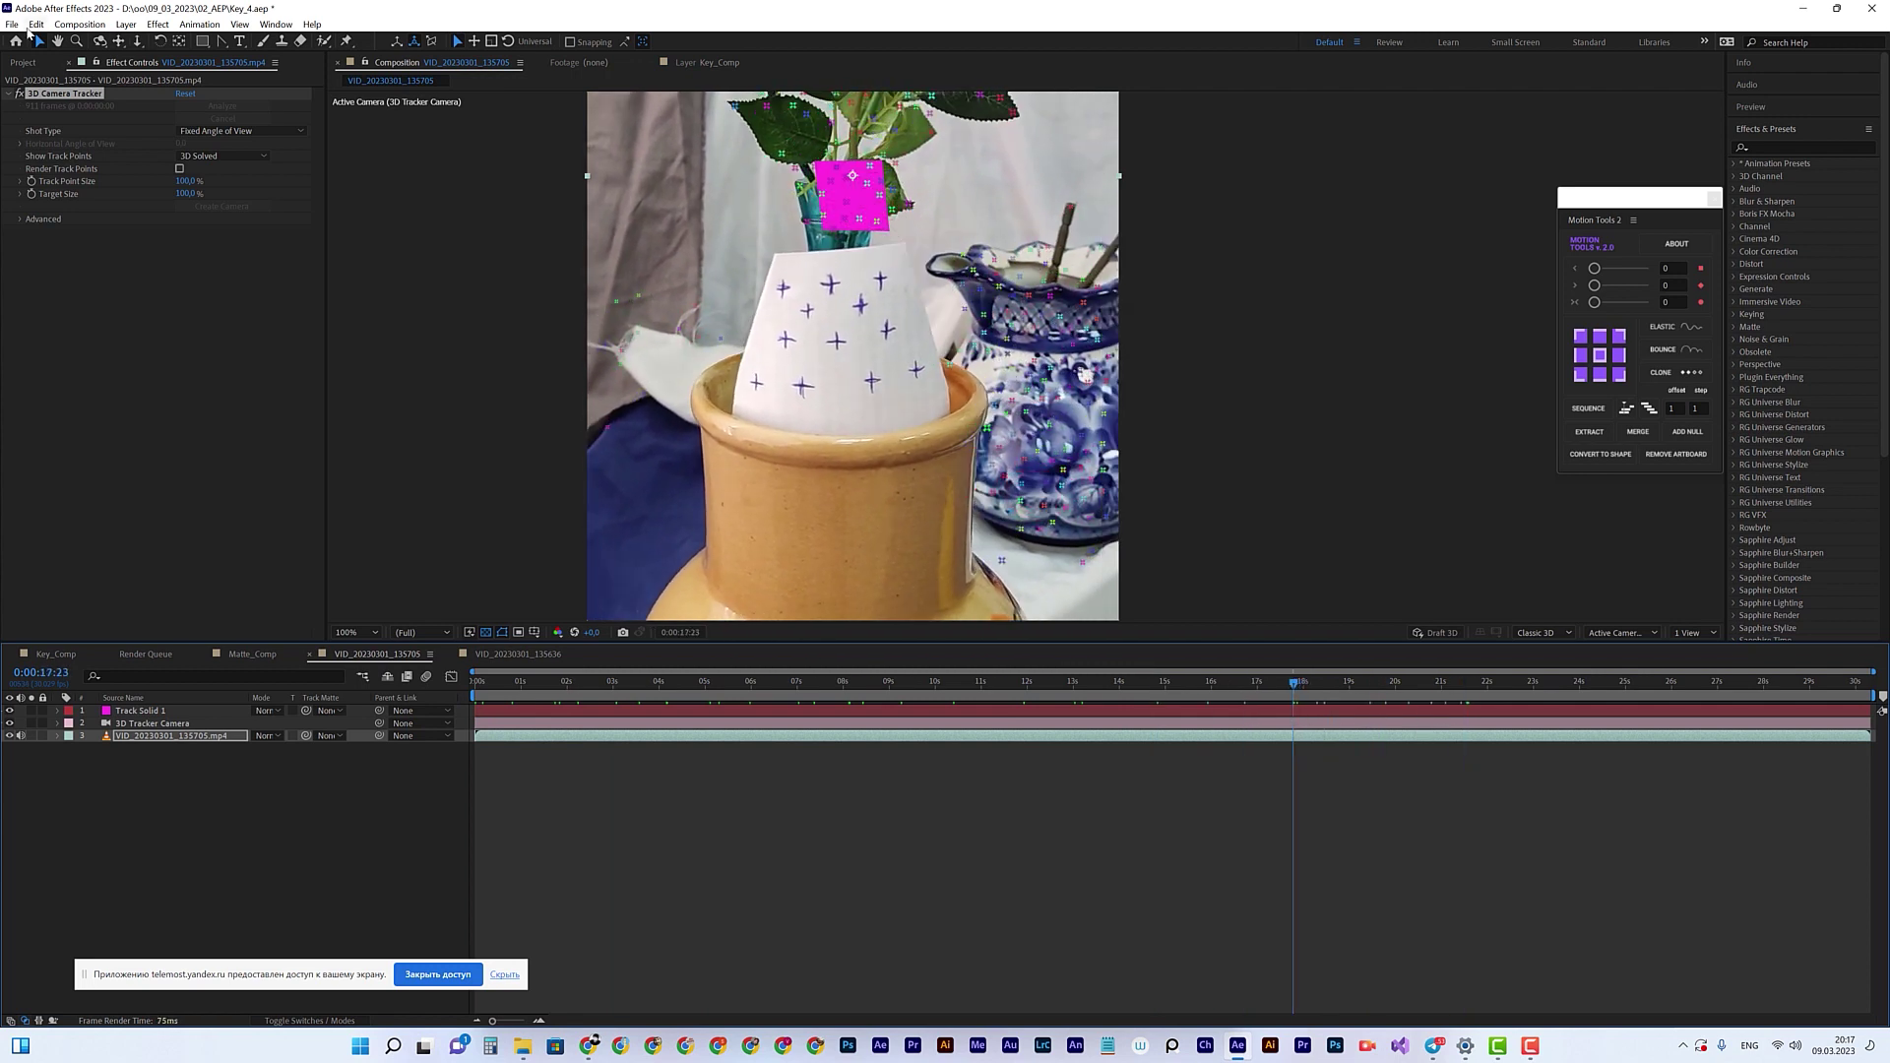
pyautogui.click(39, 44)
pyautogui.click(157, 325)
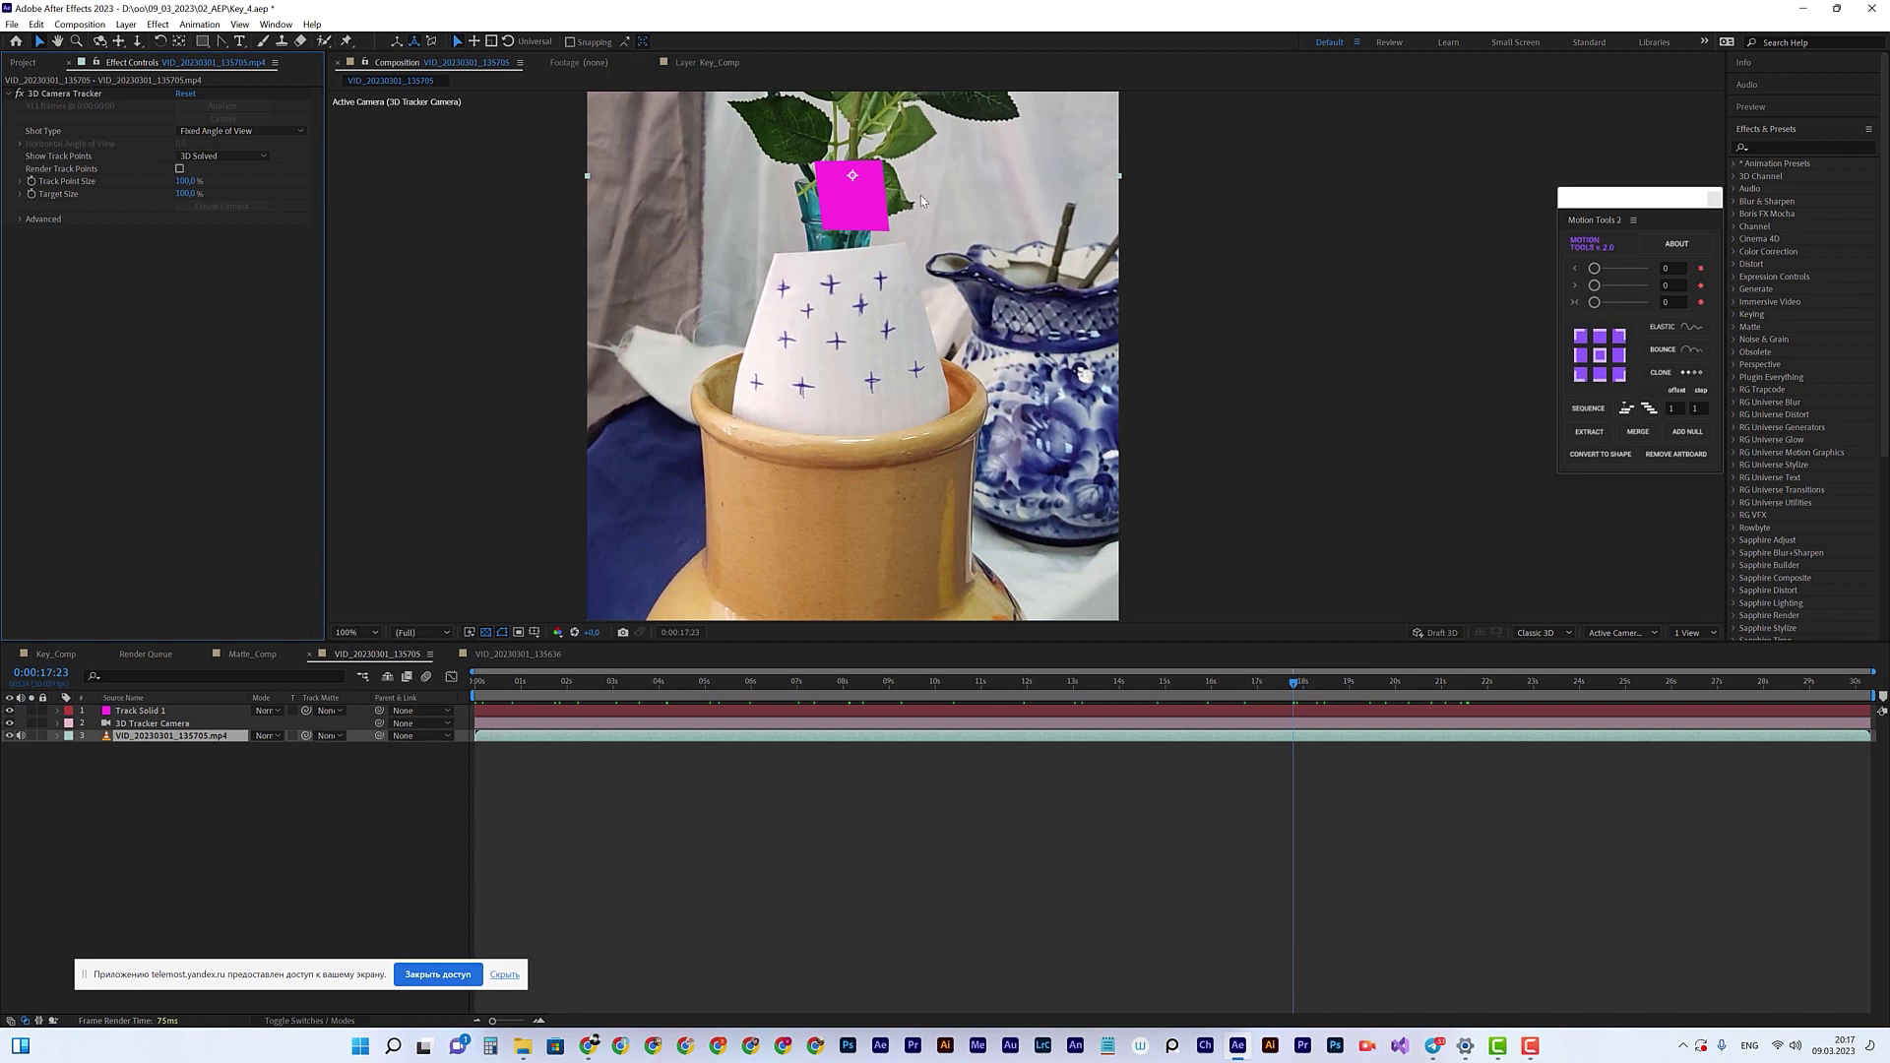
pyautogui.click(825, 288)
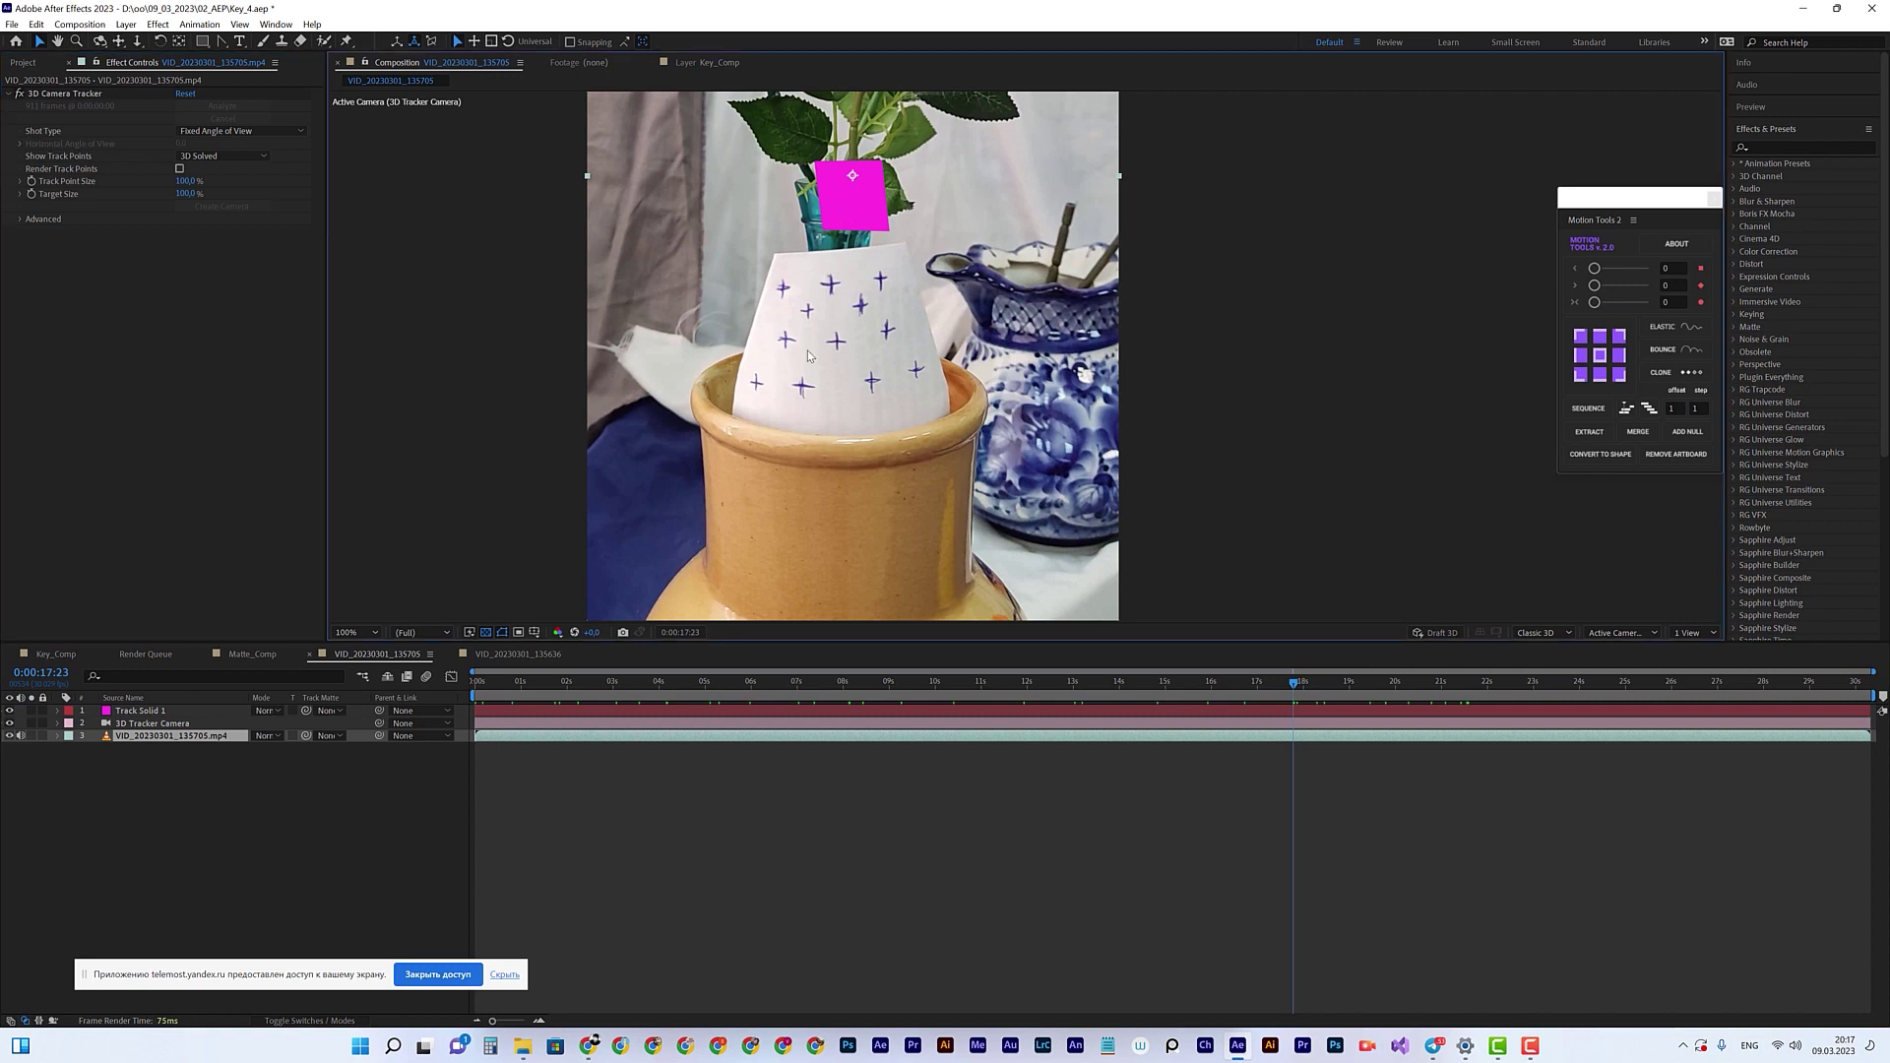
# Step: Inspect Track Solid 1 and the tracker camera in Custom View 1, and set the axes to World Axis Mode
pyautogui.click(147, 711)
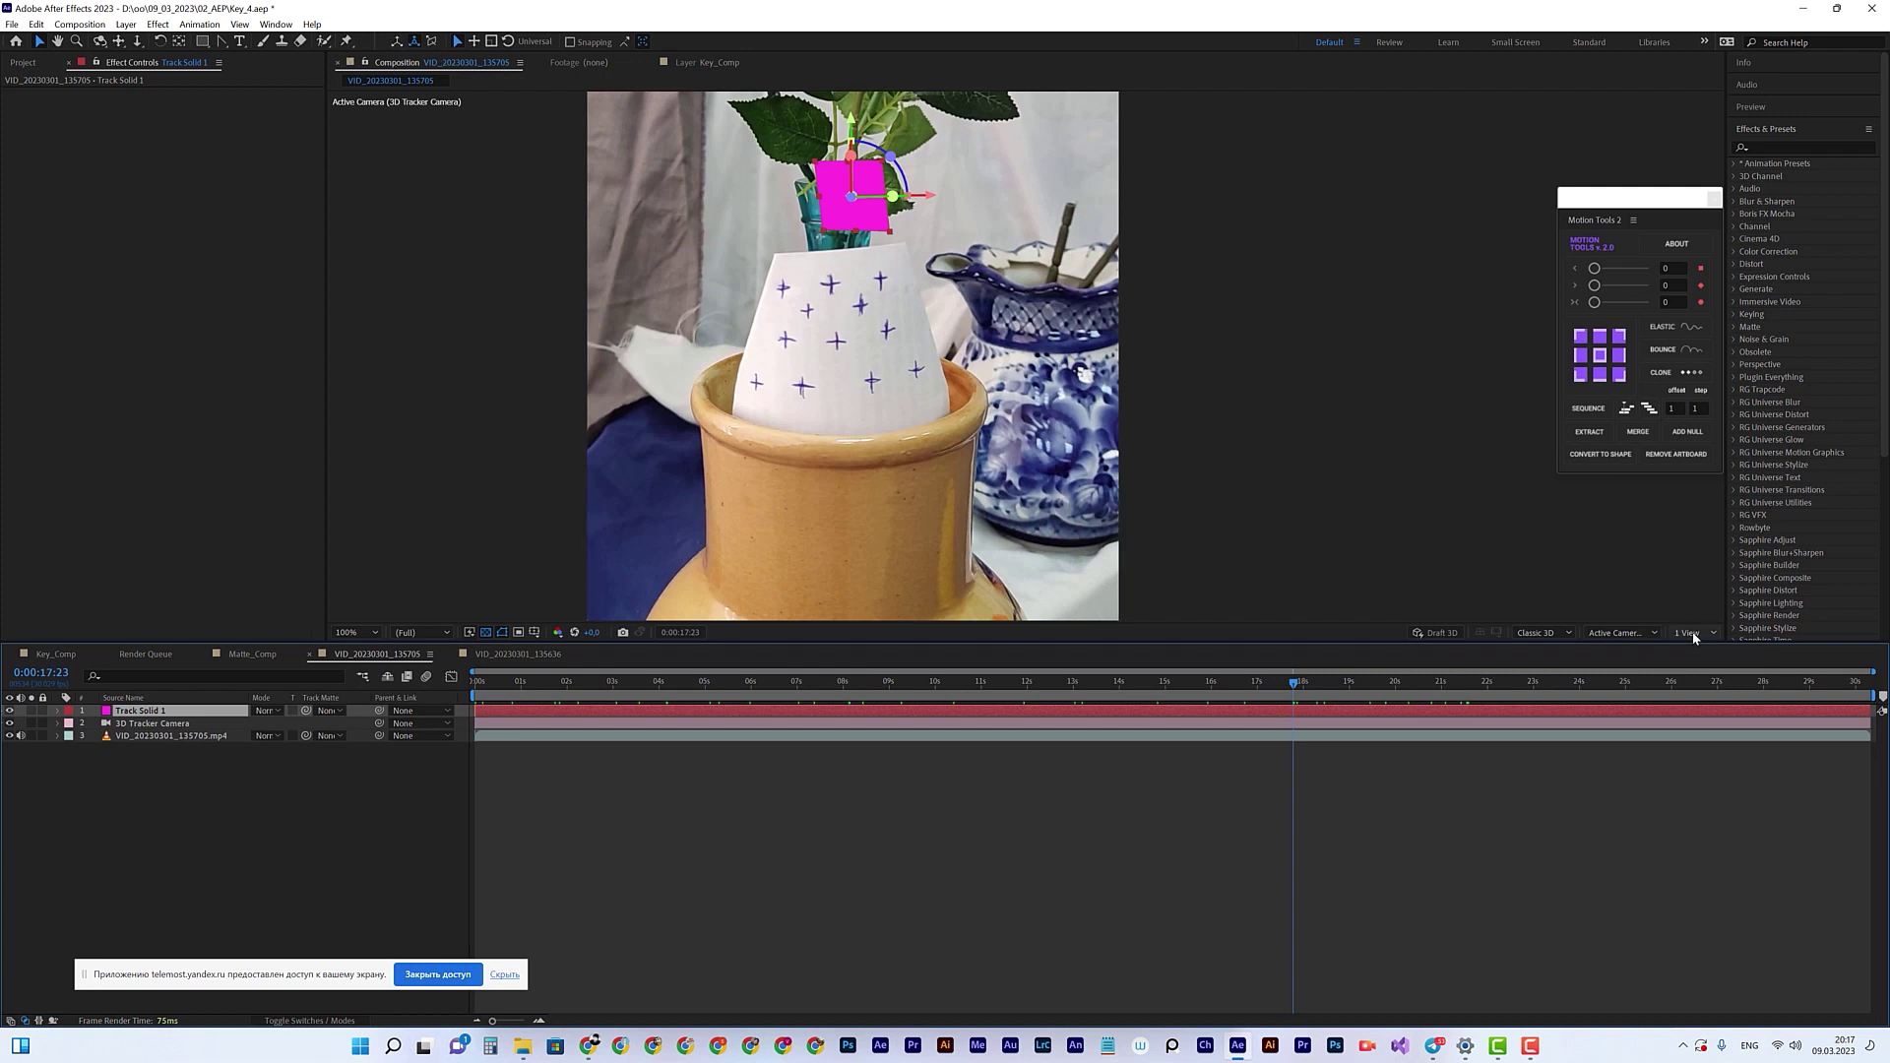
pyautogui.click(1623, 633)
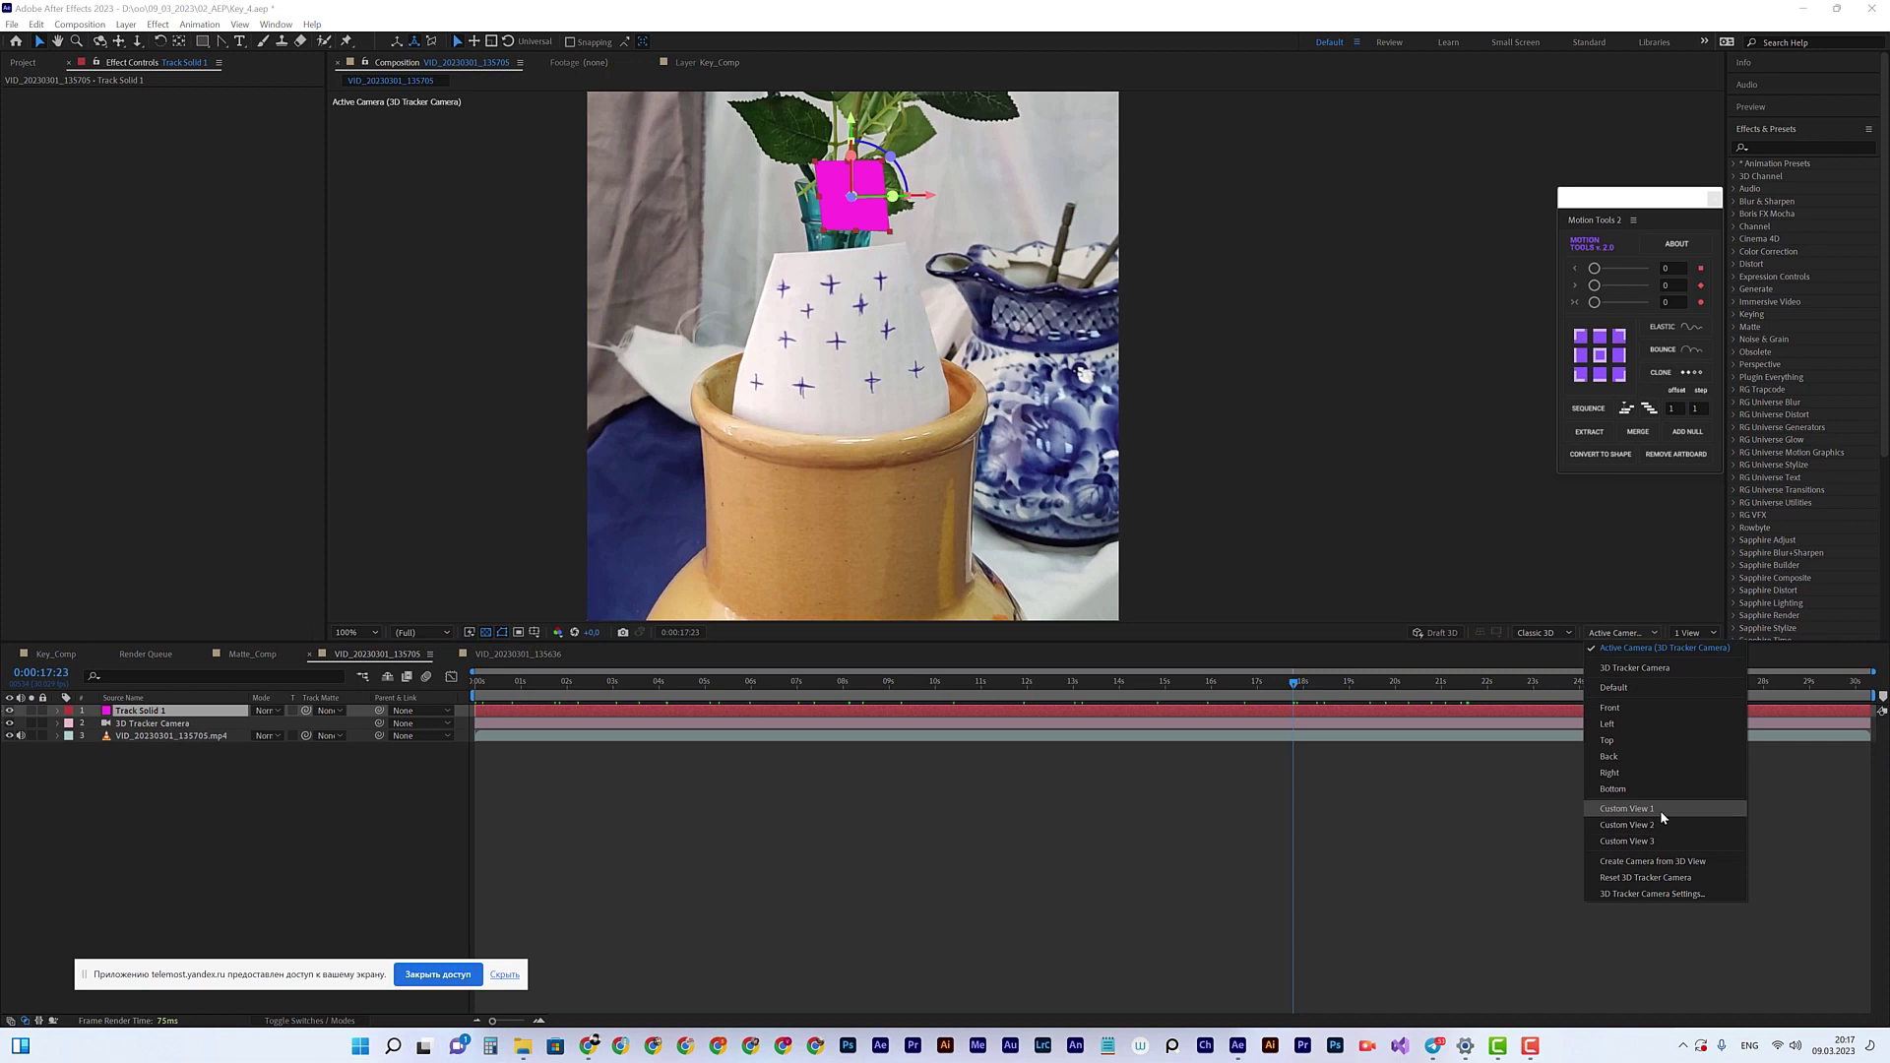
pyautogui.click(1634, 809)
pyautogui.moveTo(1228, 384); pyautogui.dragTo(742, 393)
pyautogui.moveTo(1032, 306); pyautogui.dragTo(856, 309)
pyautogui.moveTo(890, 236); pyautogui.dragTo(857, 386)
pyautogui.moveTo(759, 439); pyautogui.dragTo(1007, 394)
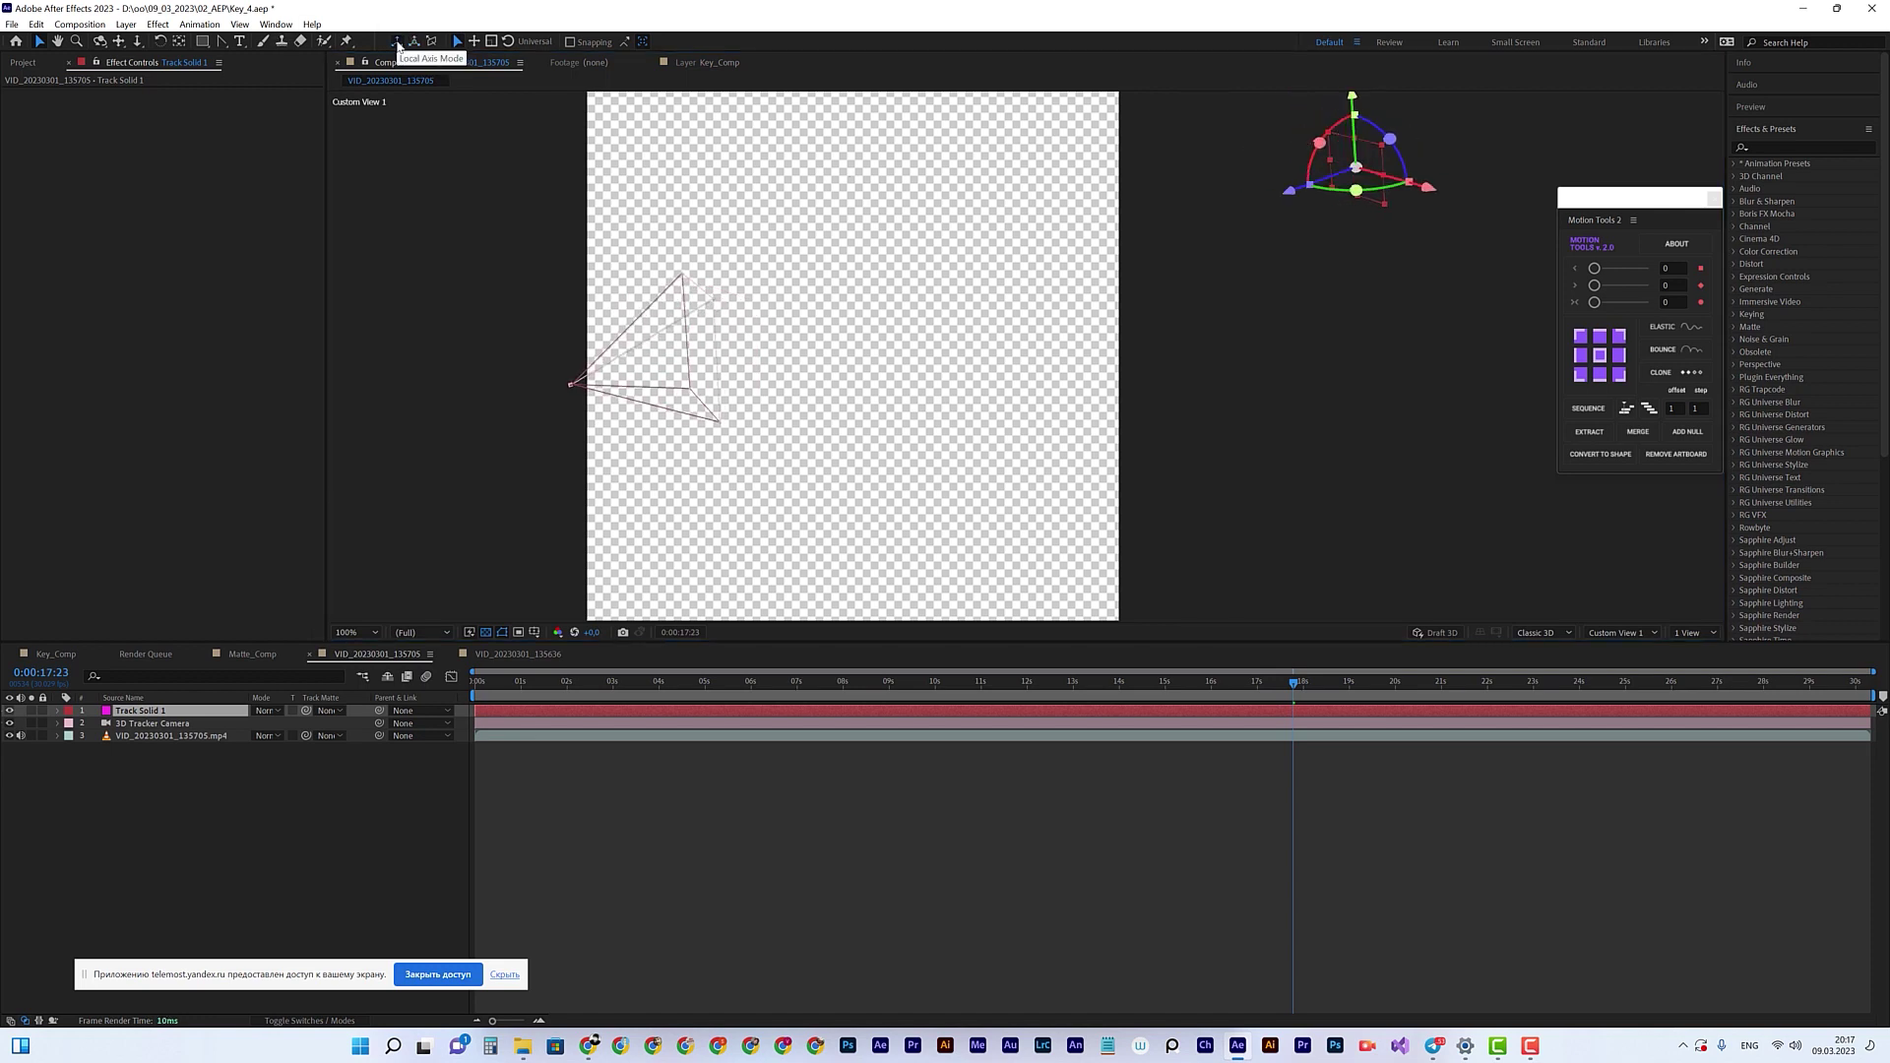
pyautogui.click(415, 44)
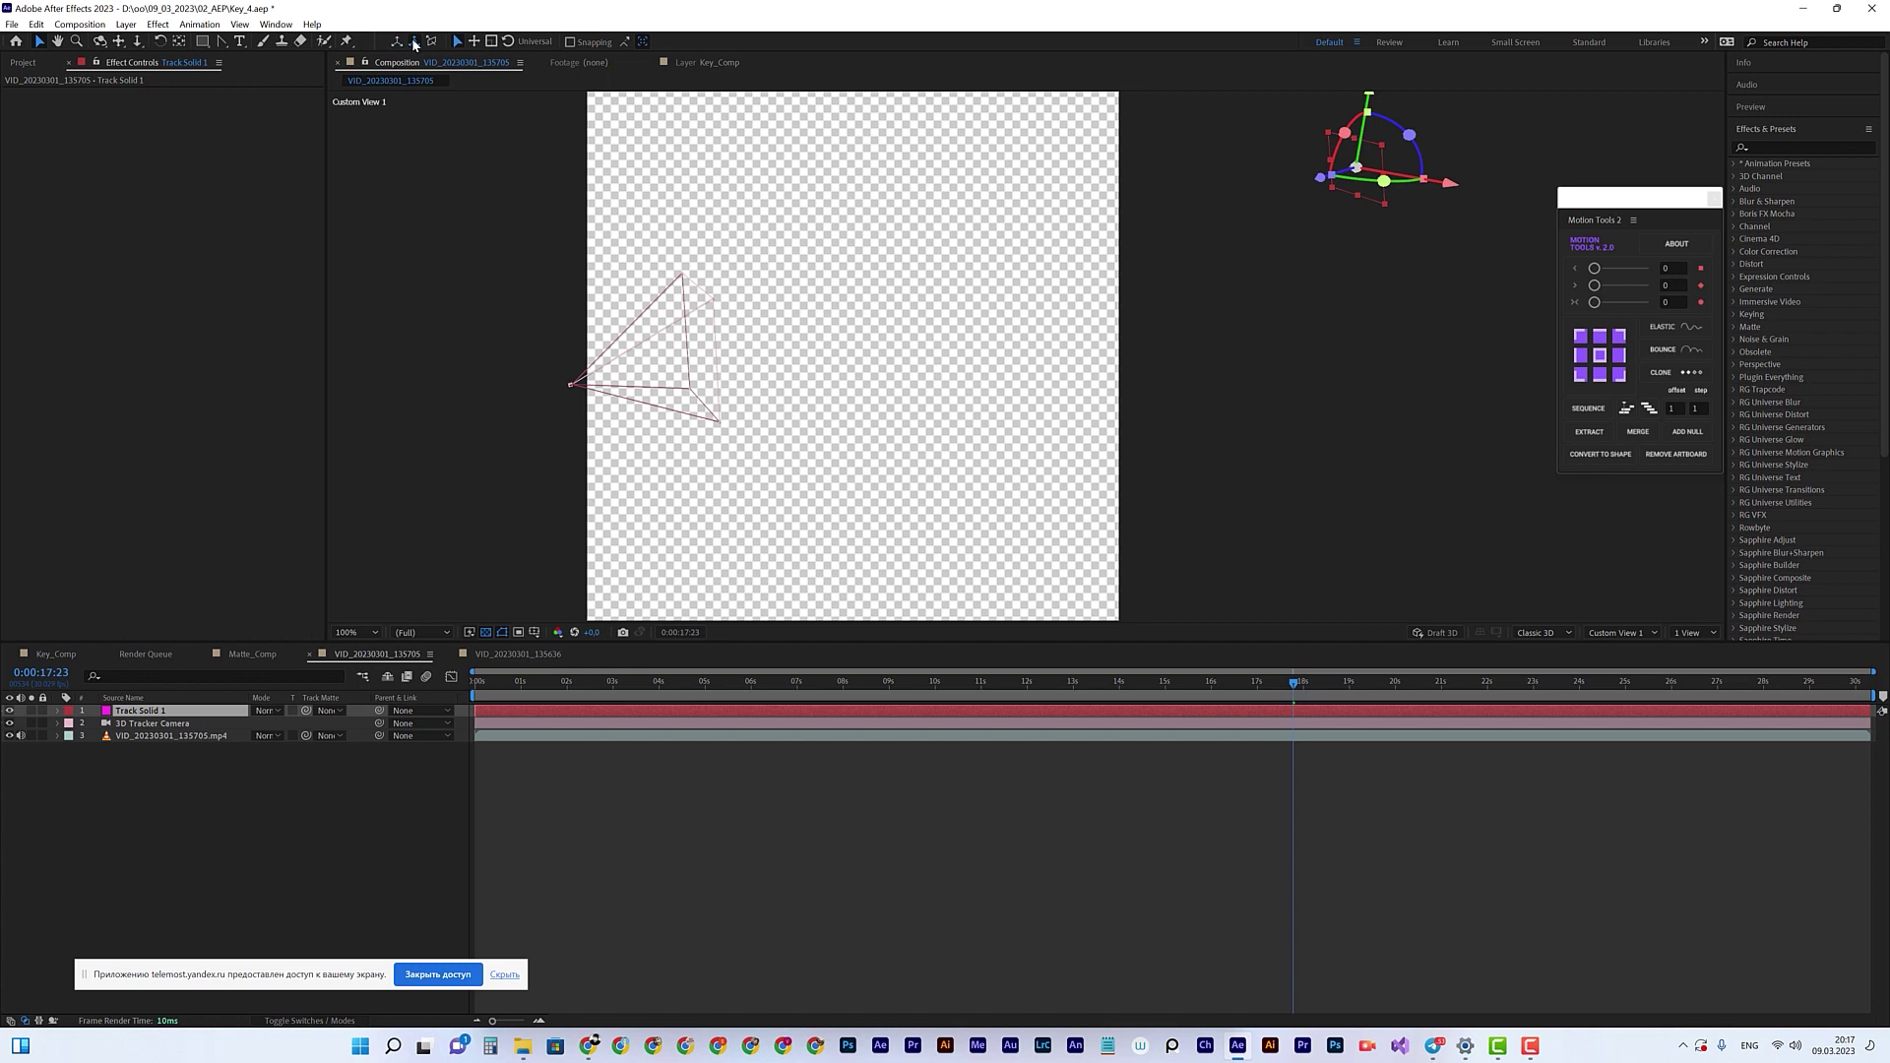
# Step: Inspect Track Solid 1 and its world-aligned axes from another angle in Custom View 1, and return to the Active Camera view
pyautogui.moveTo(1102, 329); pyautogui.dragTo(932, 322)
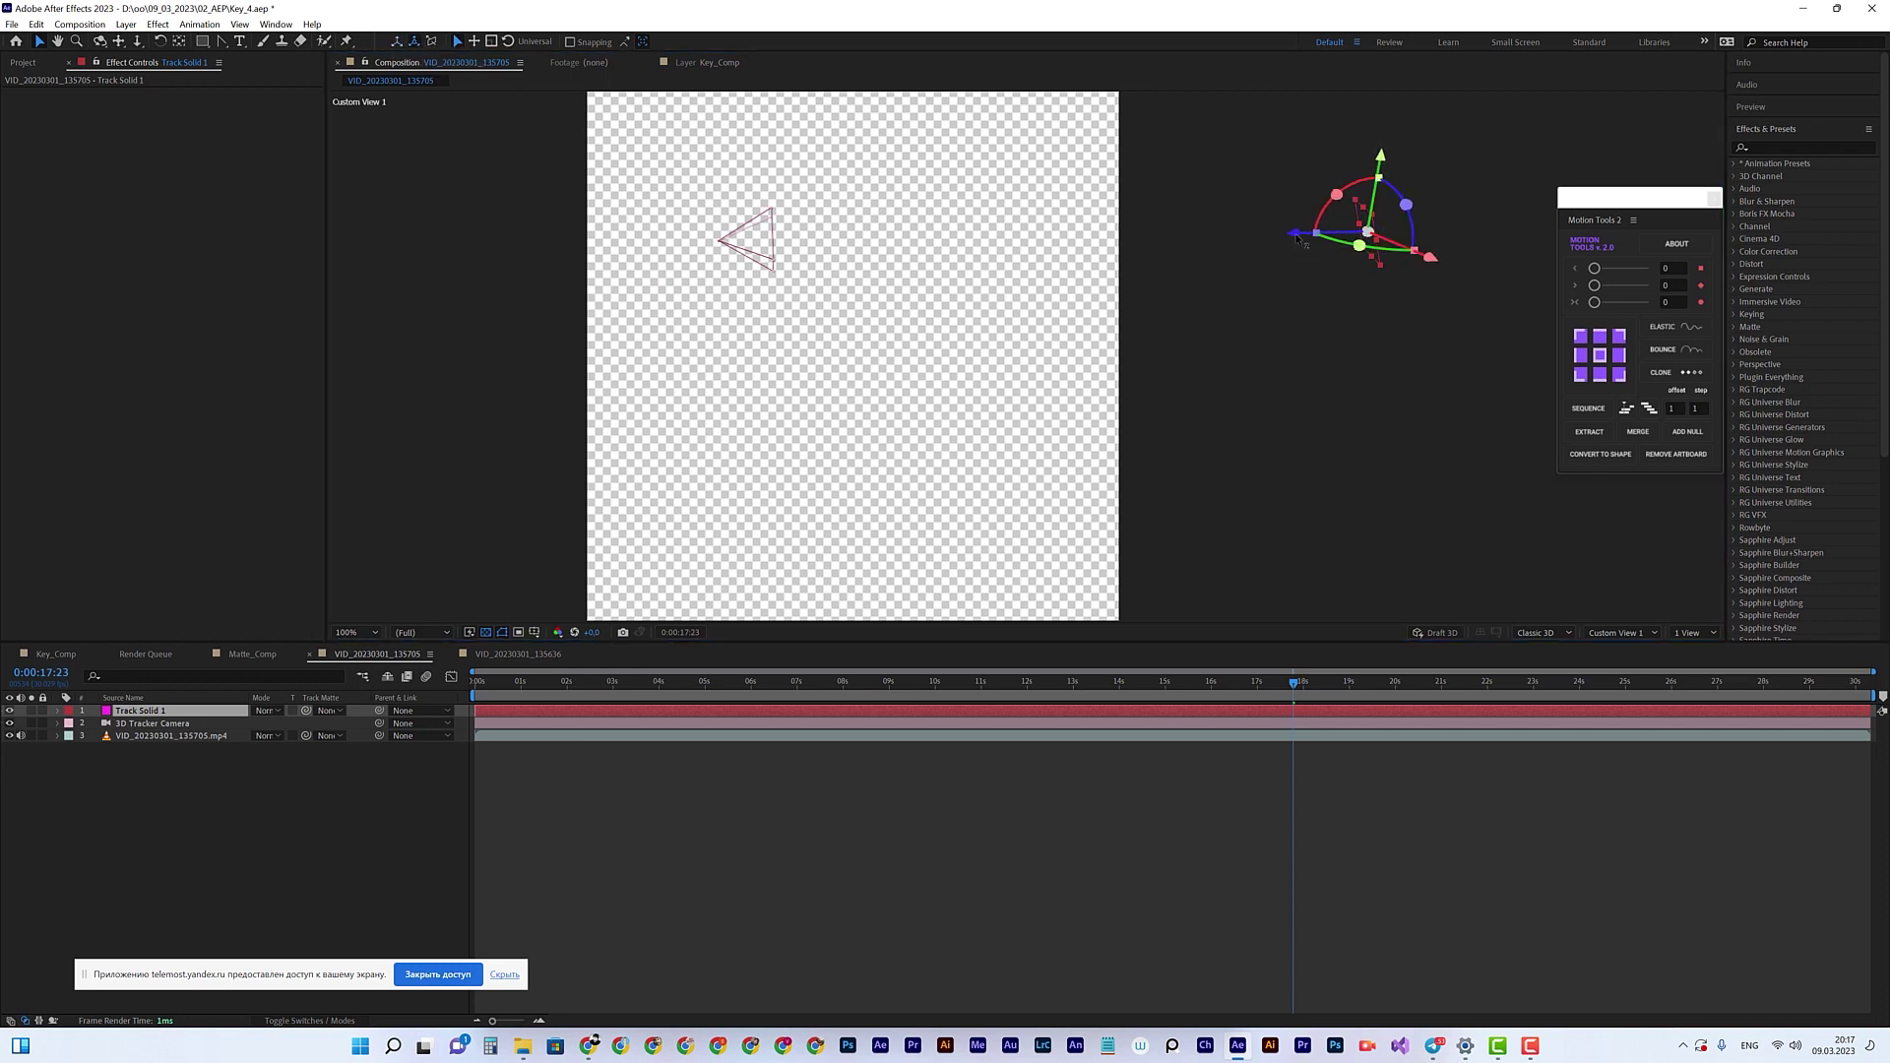
pyautogui.moveTo(1297, 238); pyautogui.dragTo(1278, 236)
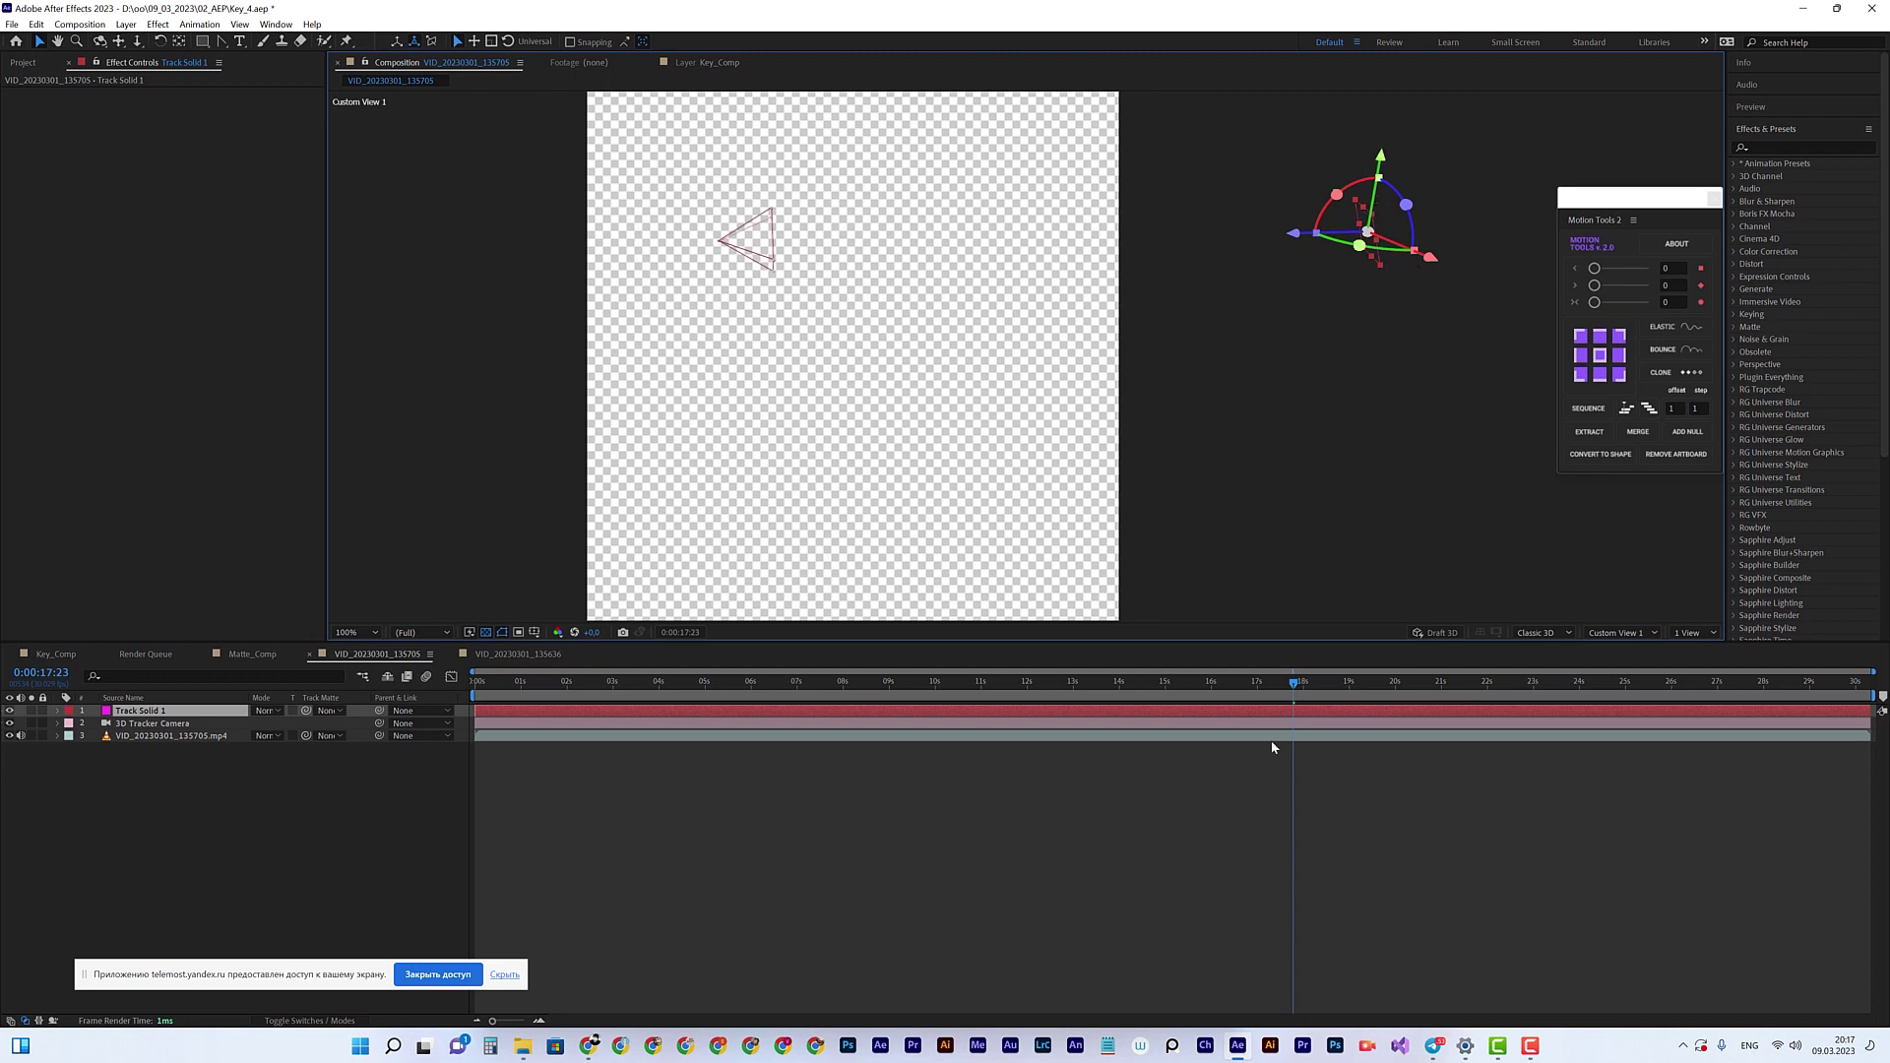
pyautogui.click(1625, 640)
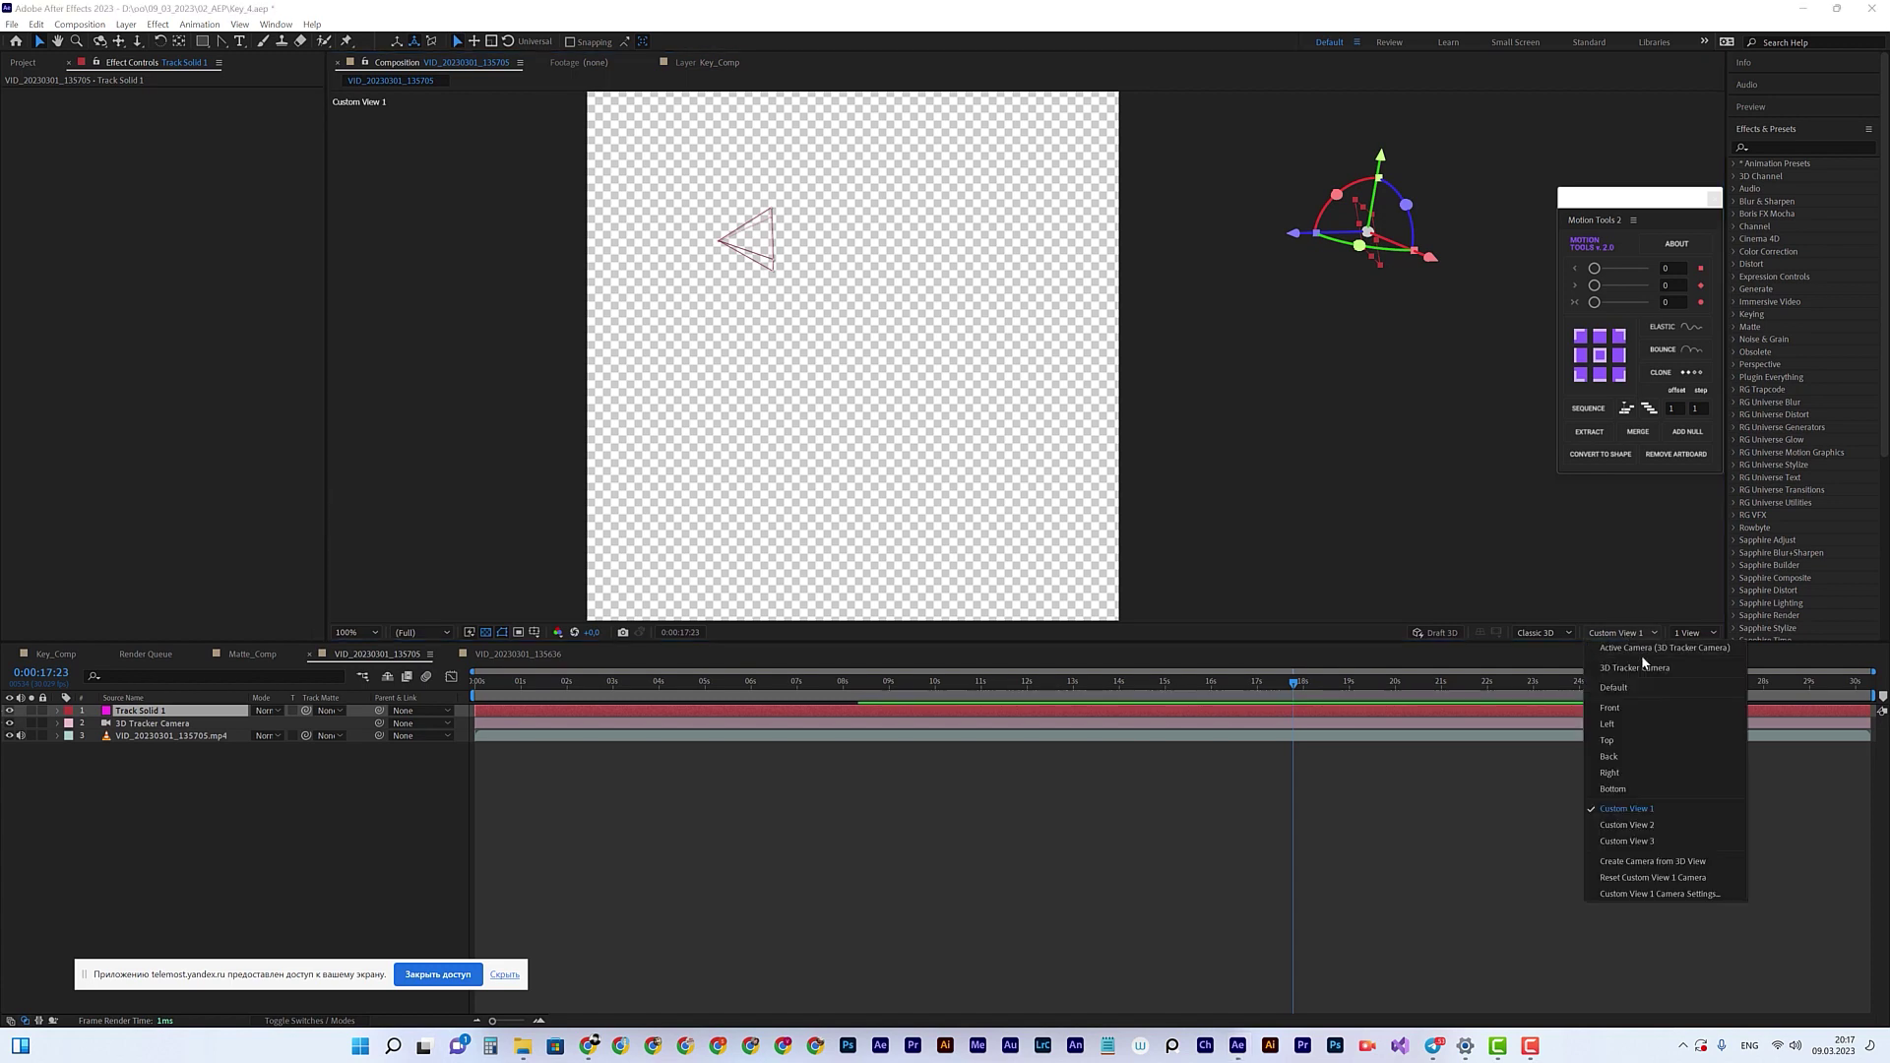
pyautogui.click(1646, 663)
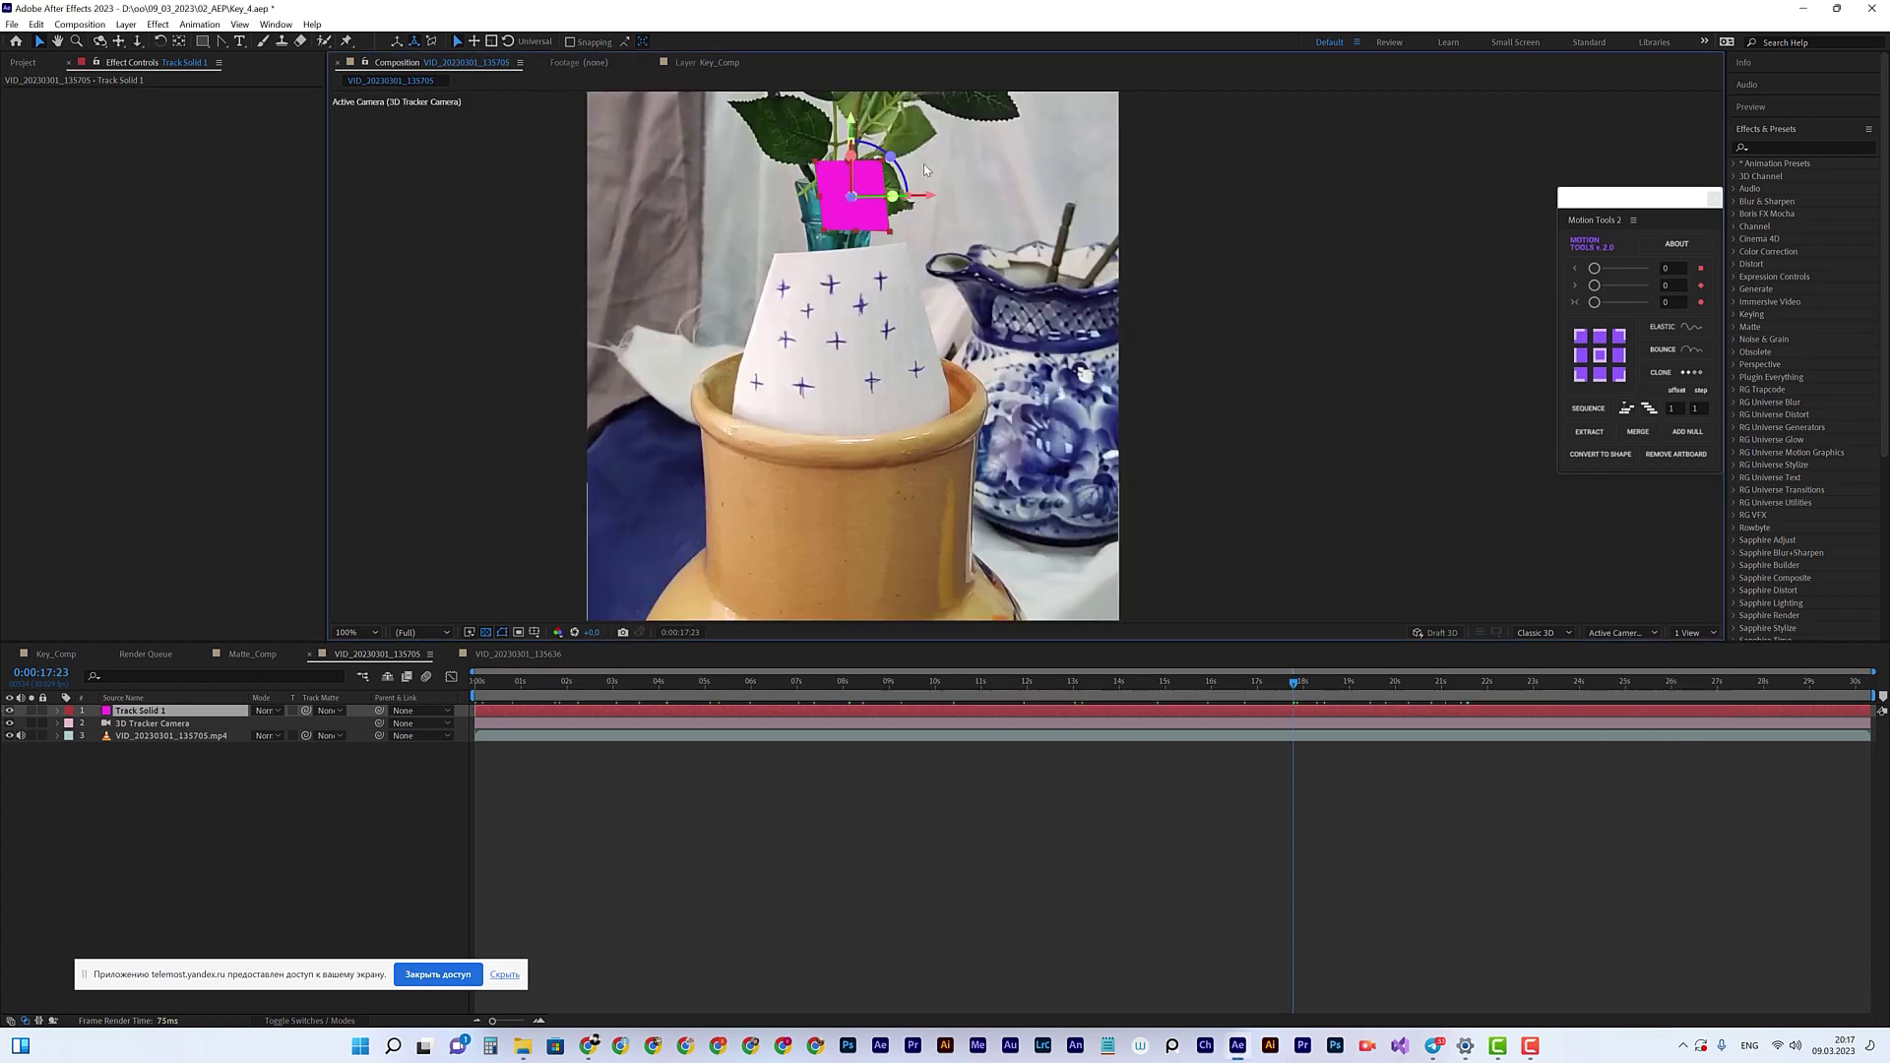
# Step: Pull Track Solid 1 toward the camera and play the composition from the start to 0:00:08:27 to check its tracking
pyautogui.moveTo(853, 198); pyautogui.dragTo(860, 205)
pyautogui.click(469, 687)
pyautogui.press('space')
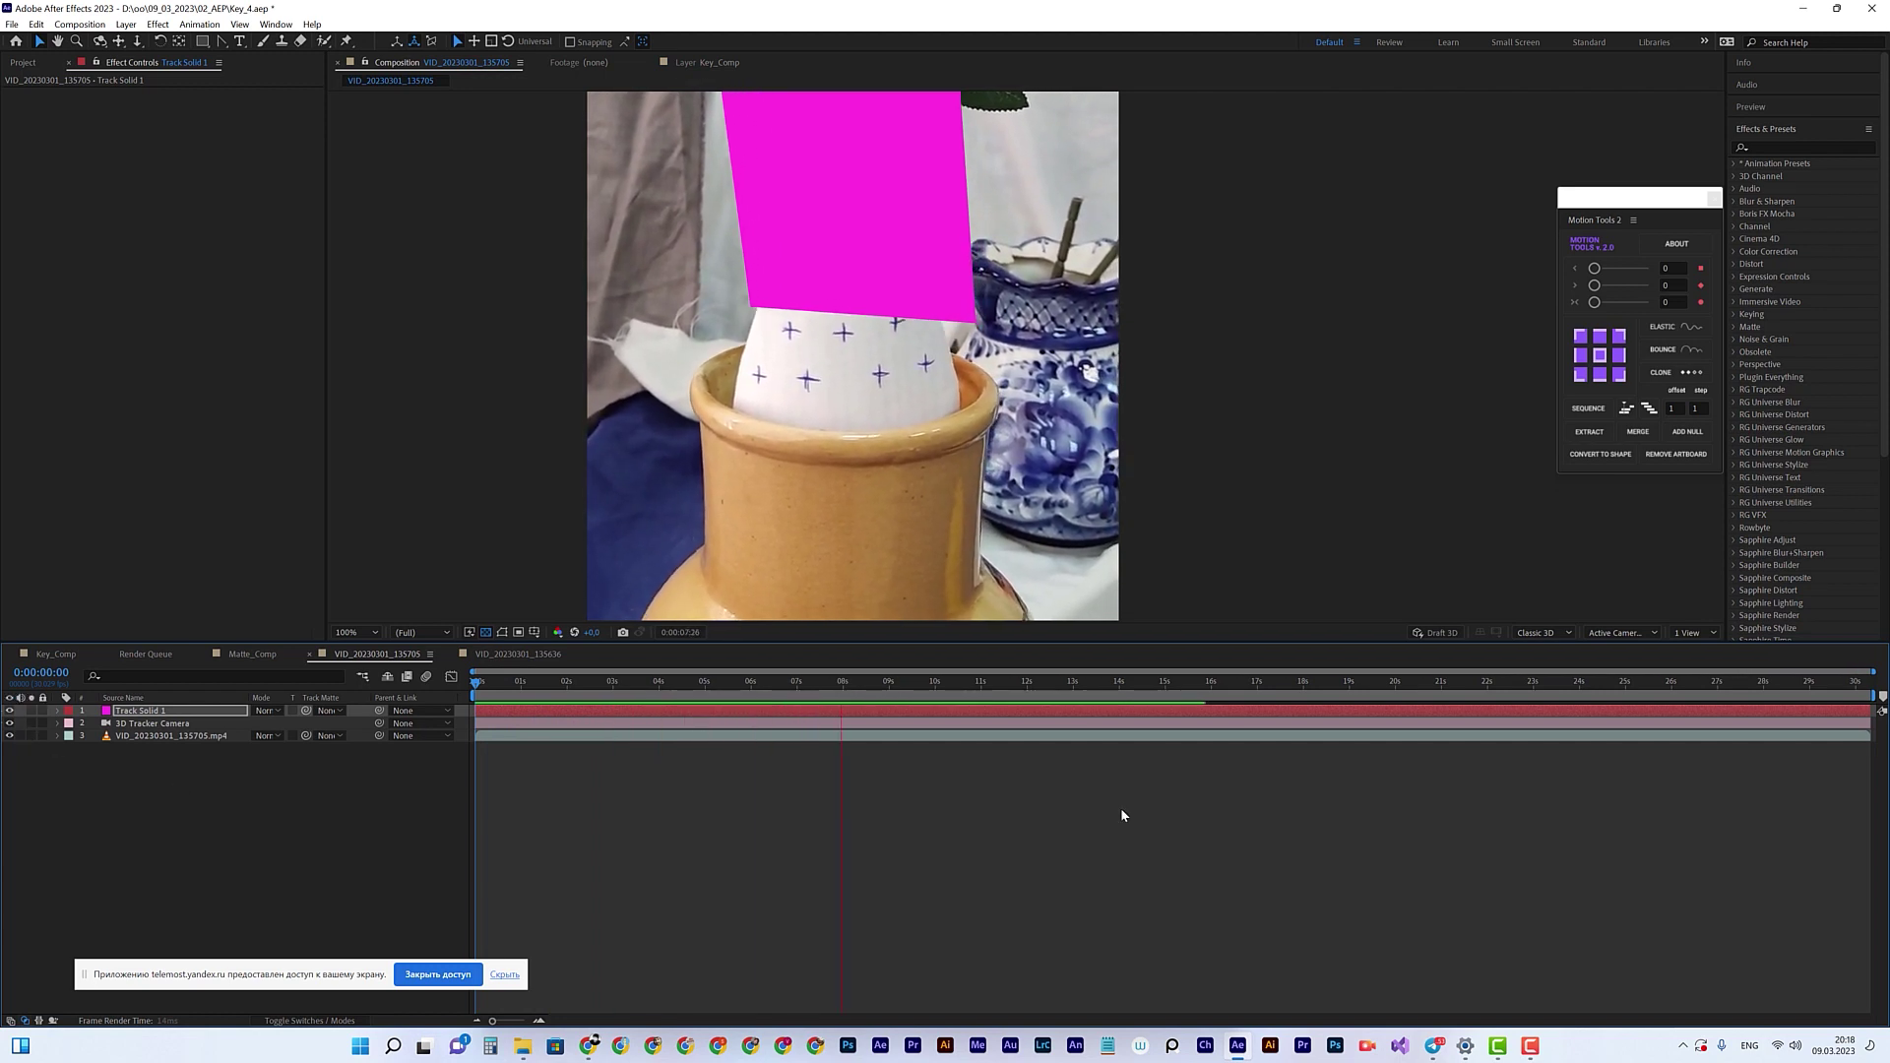
pyautogui.press('space')
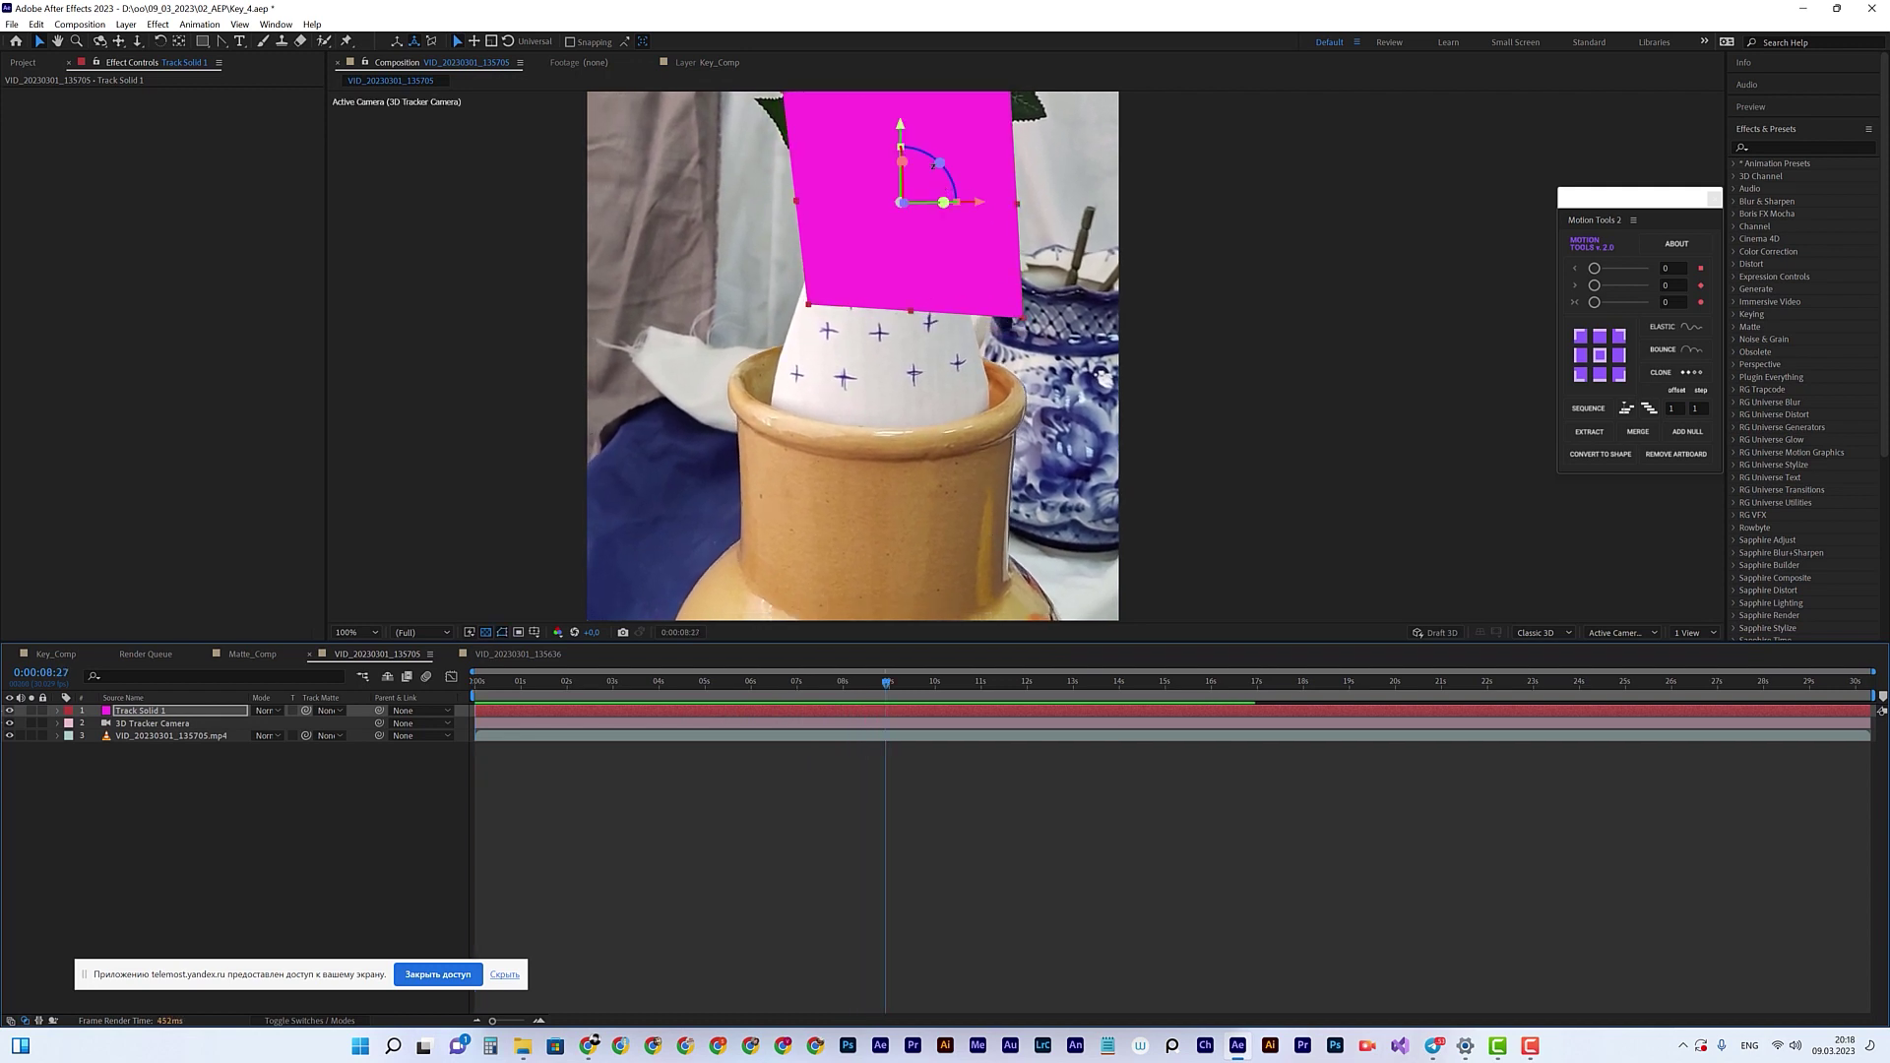
# Step: Lower Track Solid 1 over the white paper in the jug's mouth, rotated square to the view and centred above the neck
pyautogui.moveTo(900, 128); pyautogui.dragTo(900, 241)
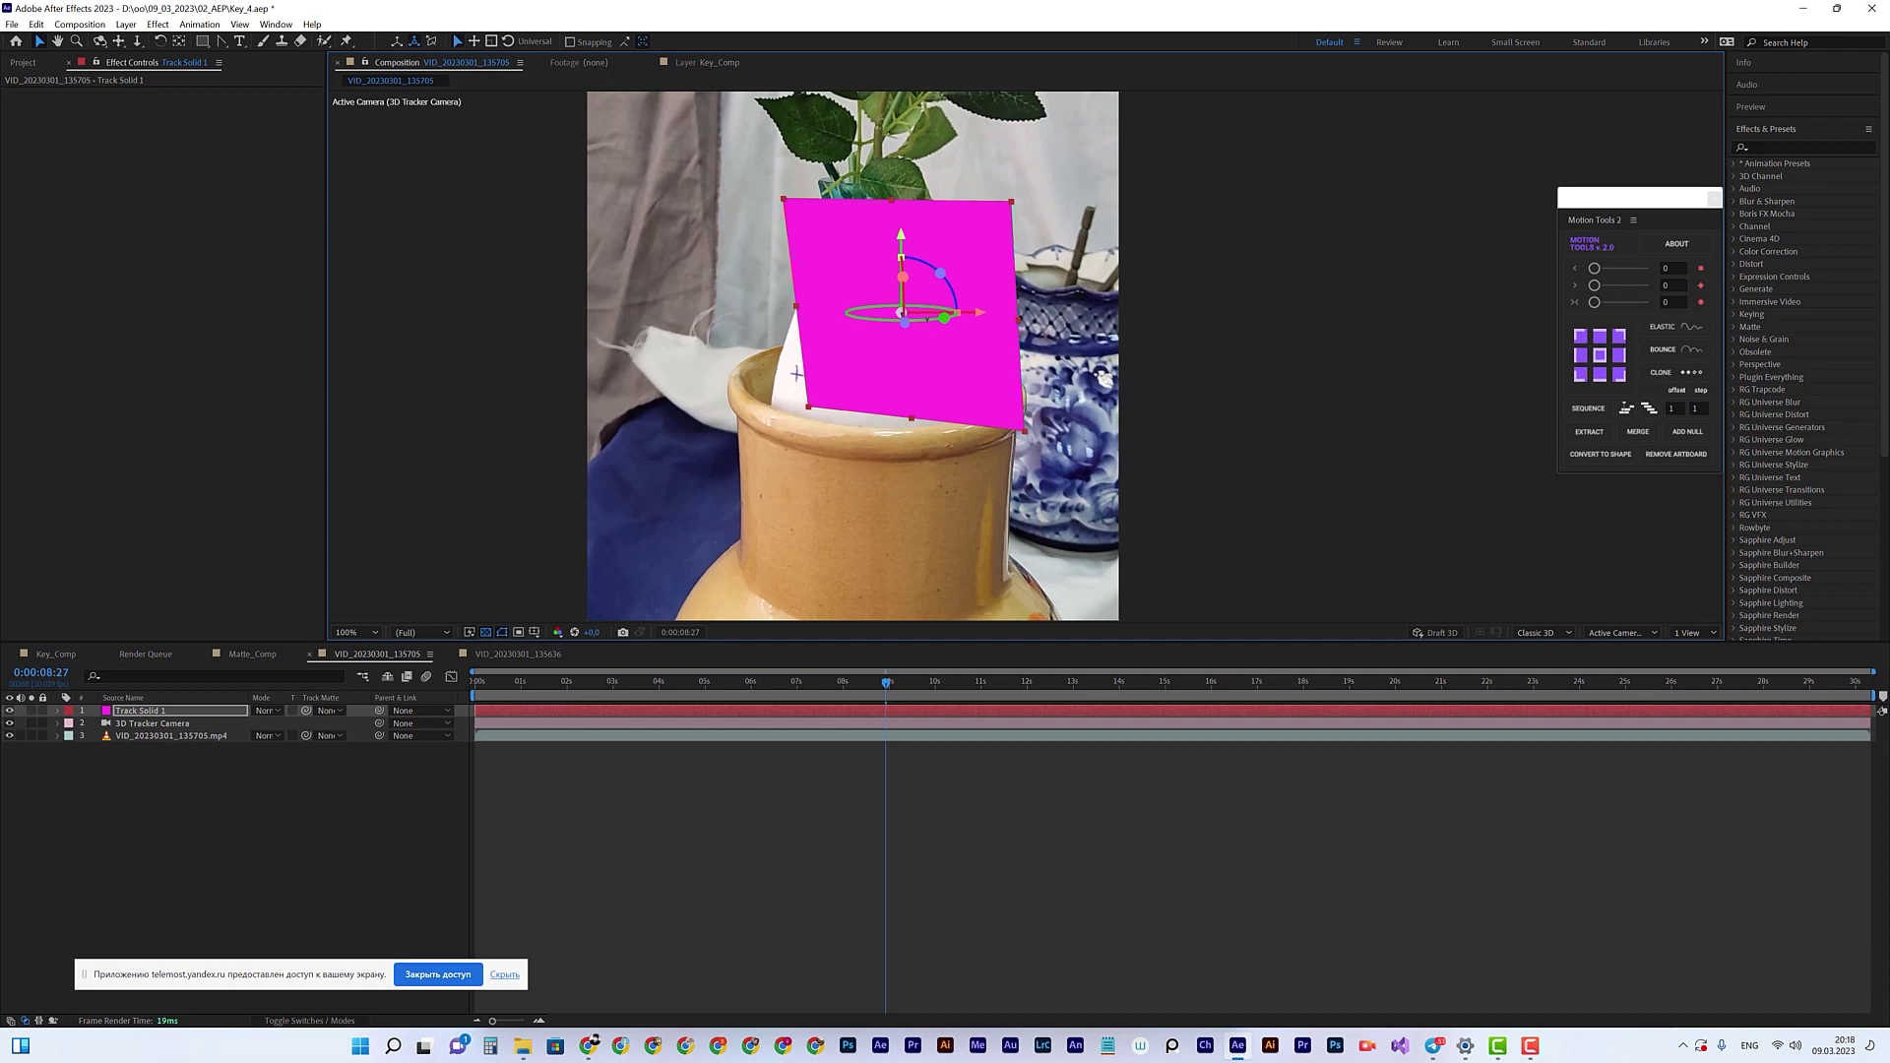
pyautogui.moveTo(901, 313)
pyautogui.mouseDown()
pyautogui.moveTo(974, 314)
pyautogui.moveTo(901, 312)
pyautogui.moveTo(903, 285)
pyautogui.mouseUp()
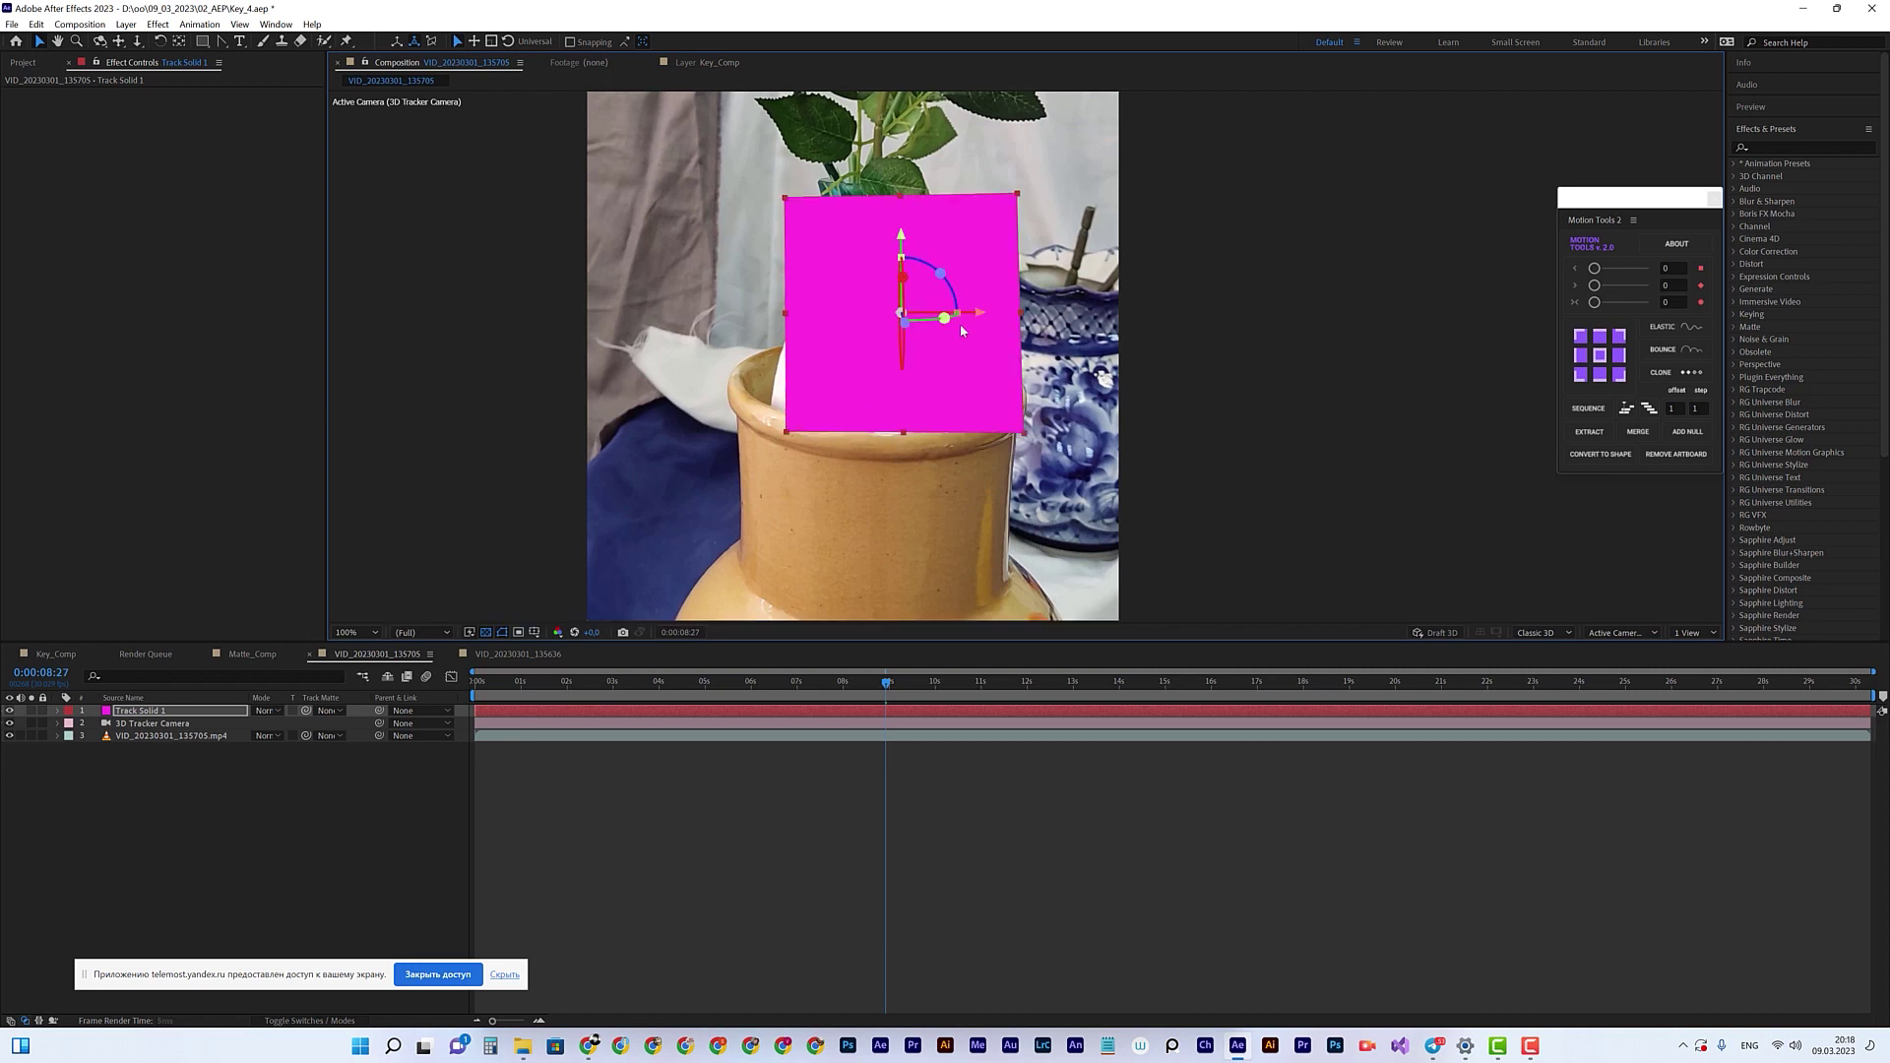
pyautogui.moveTo(978, 317); pyautogui.dragTo(957, 318)
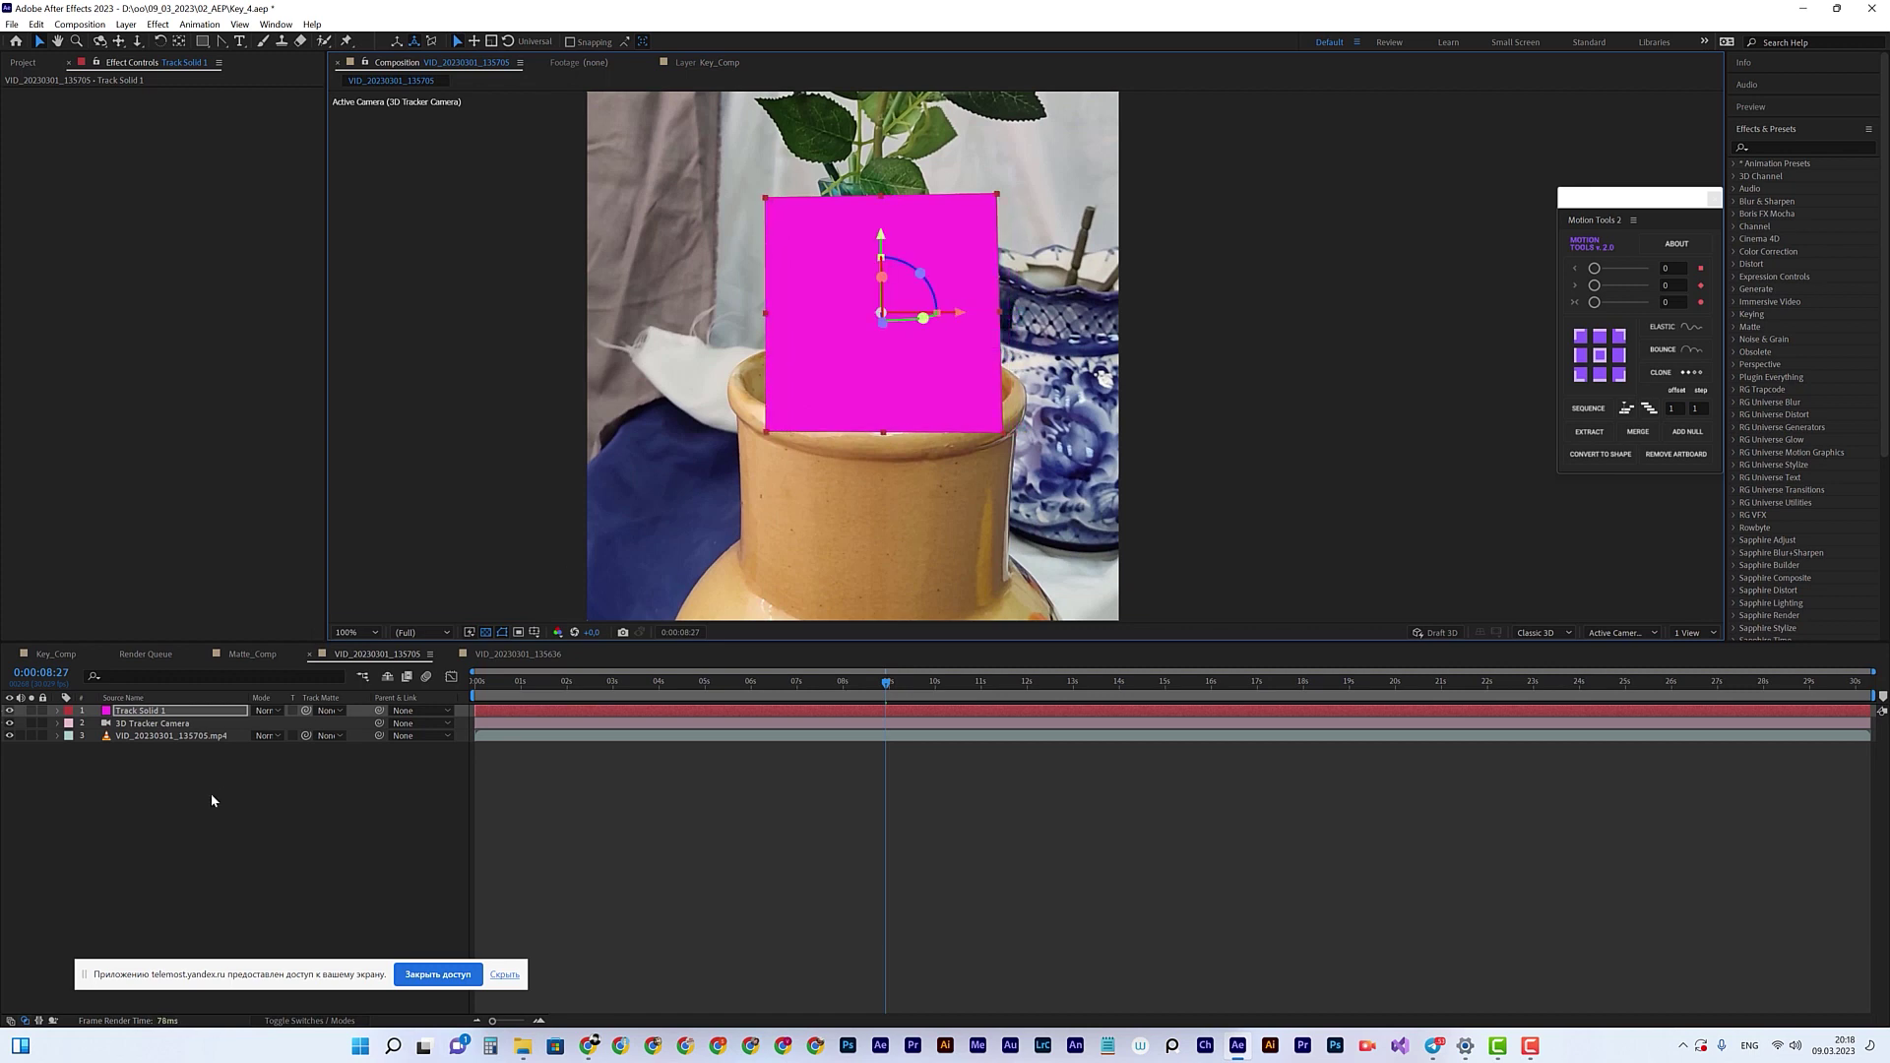
# Step: Duplicate Track Solid 1, replace the copy with Matte_Comp from the project, and hide the original solid
pyautogui.click(23, 63)
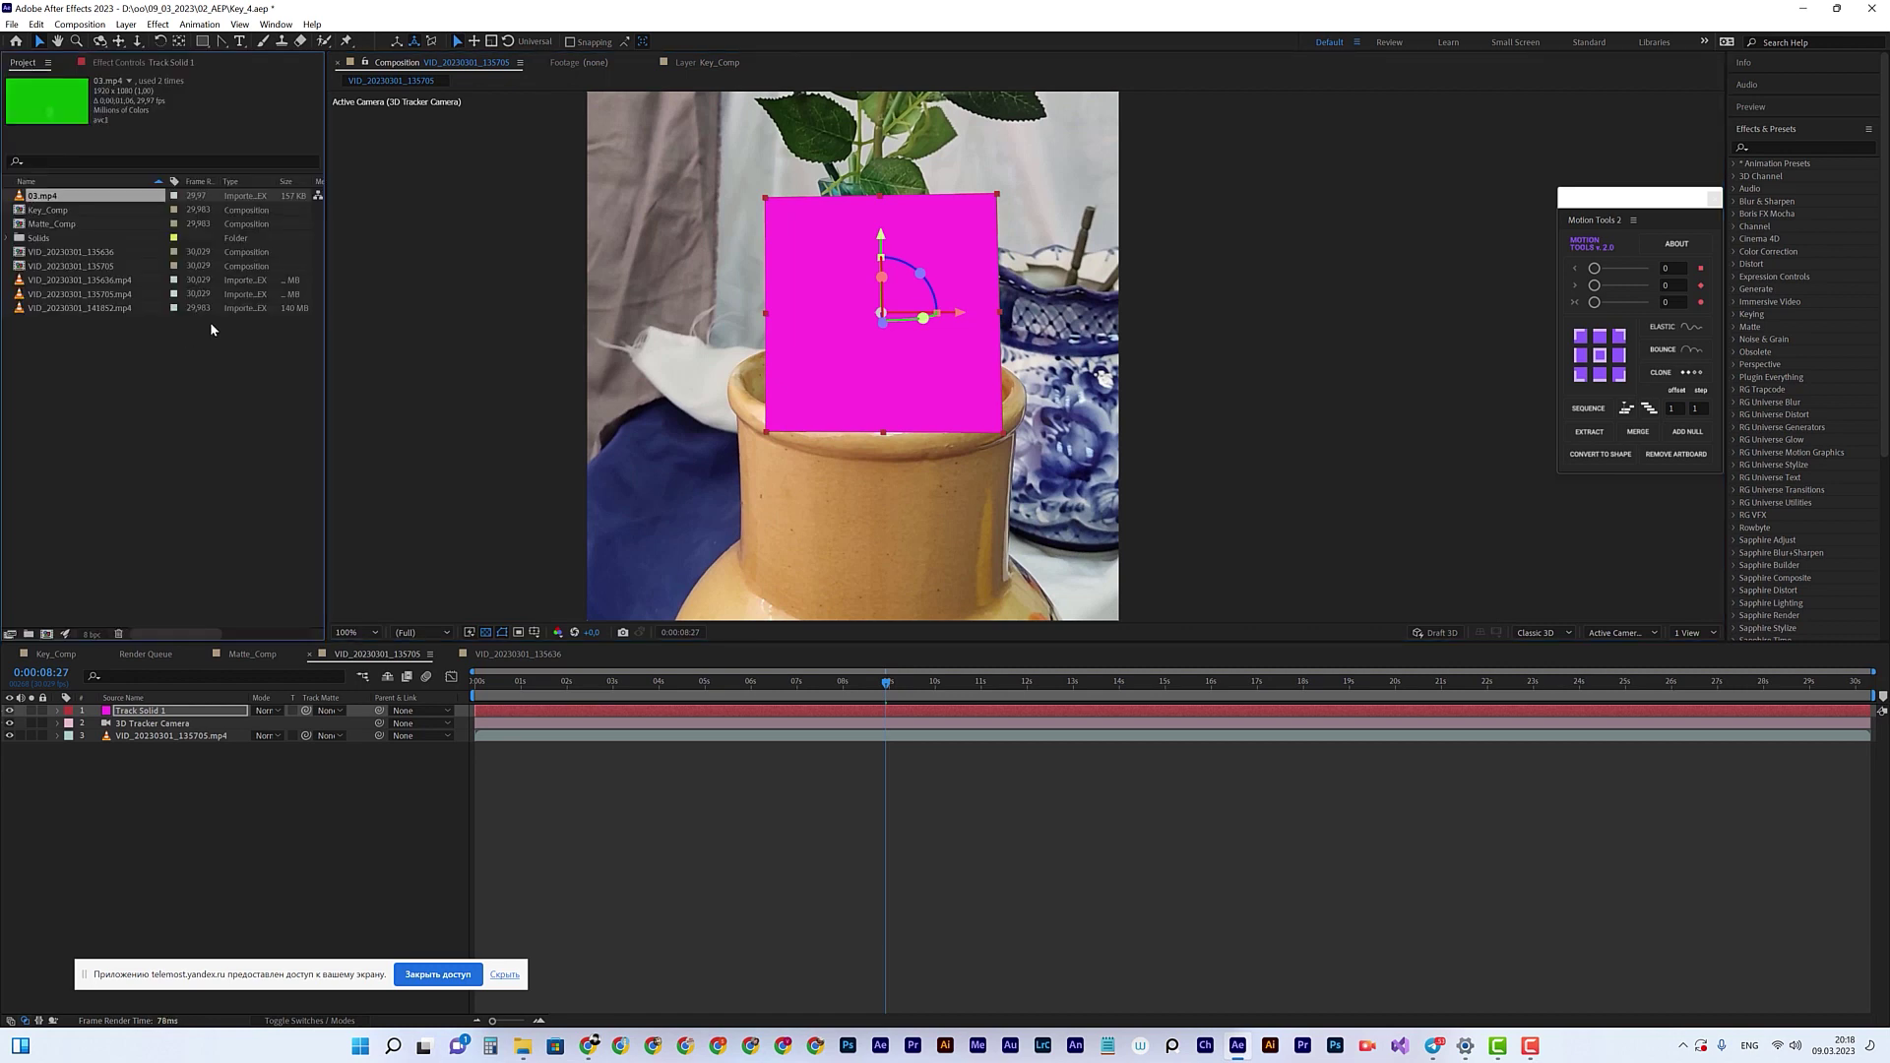
pyautogui.click(152, 714)
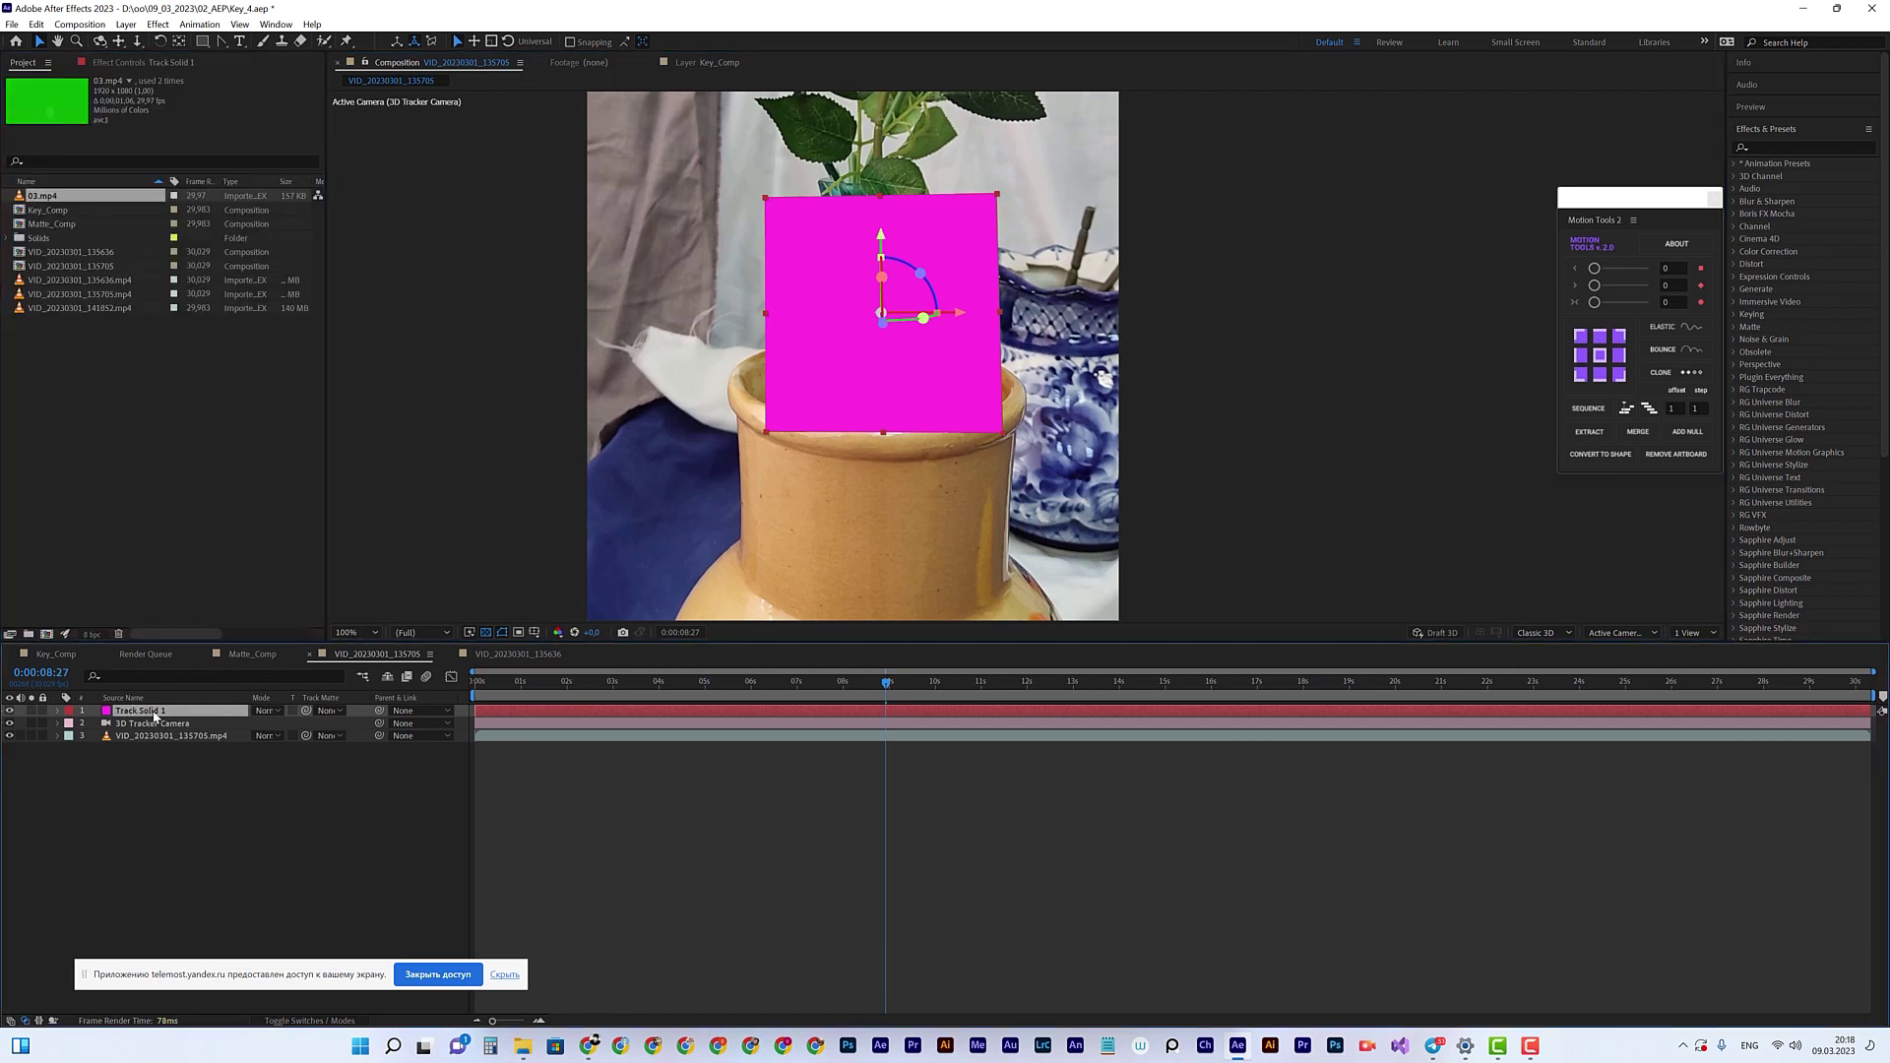
pyautogui.hotkey('ctrl', 'd')
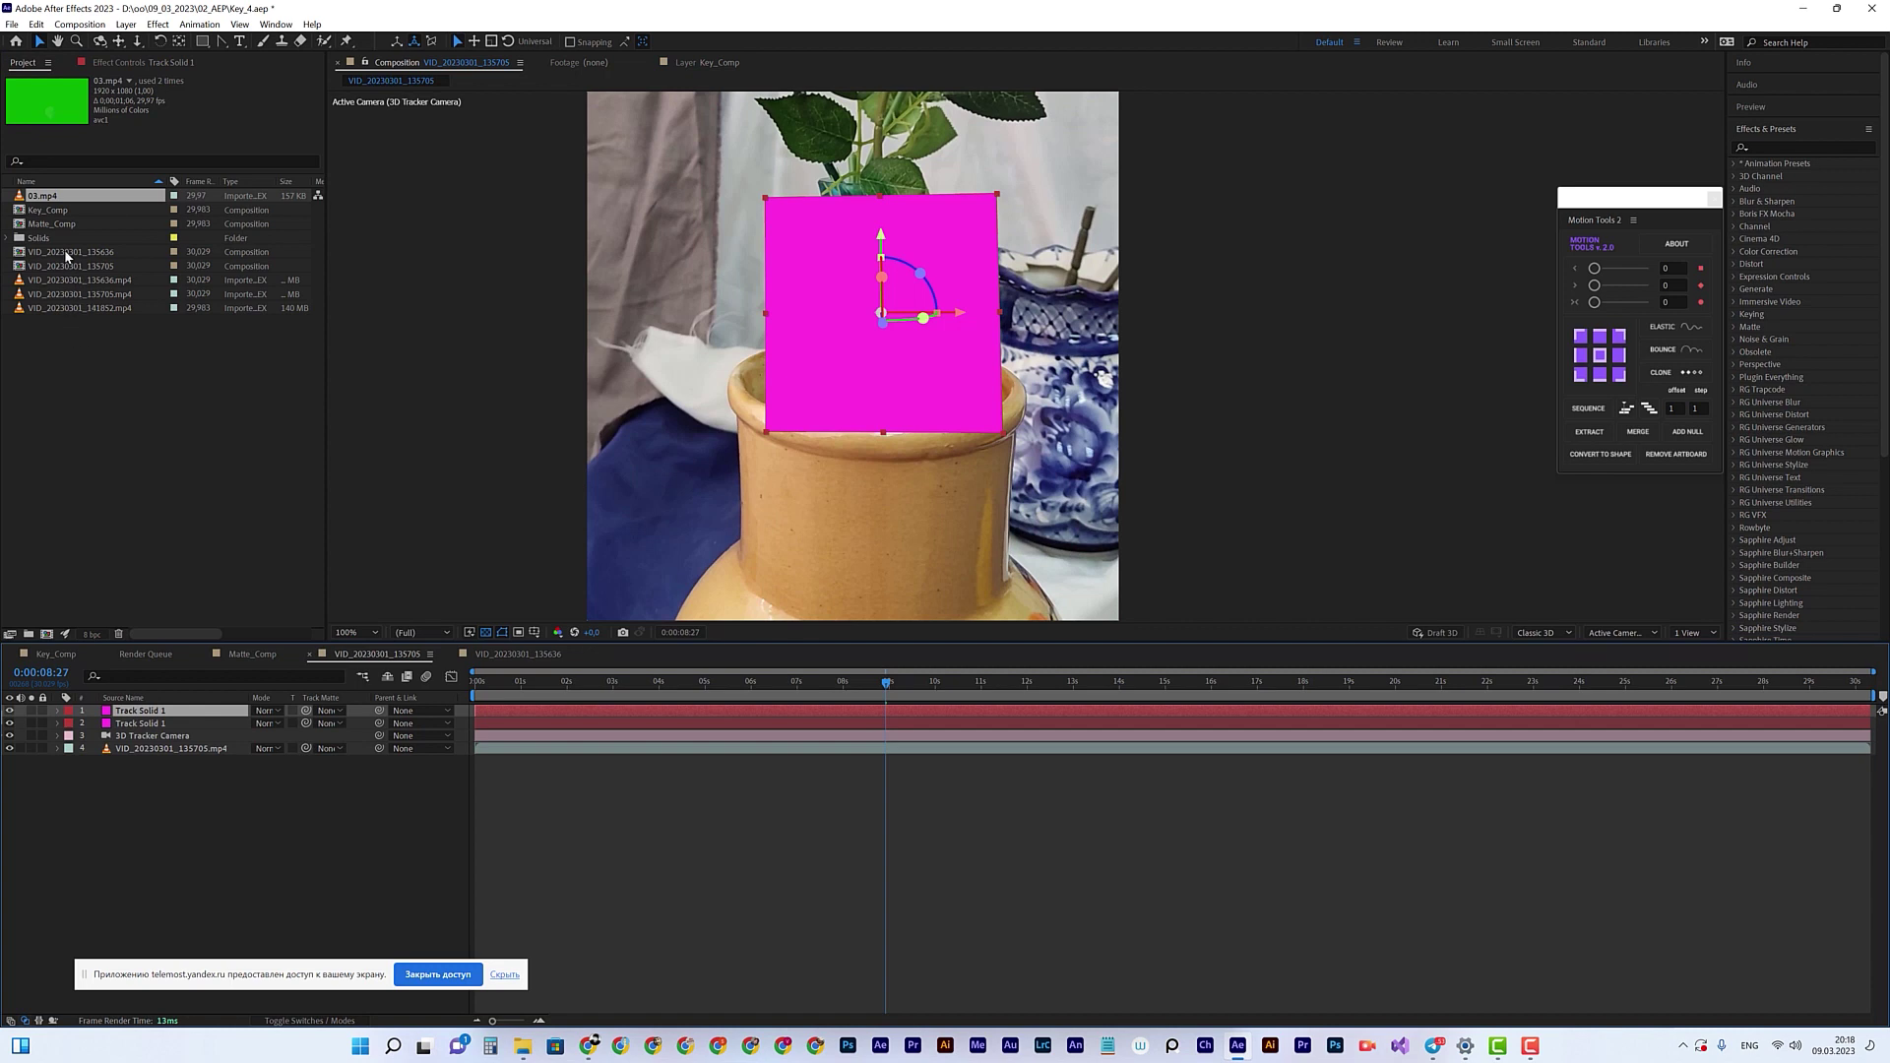
pyautogui.click(51, 224)
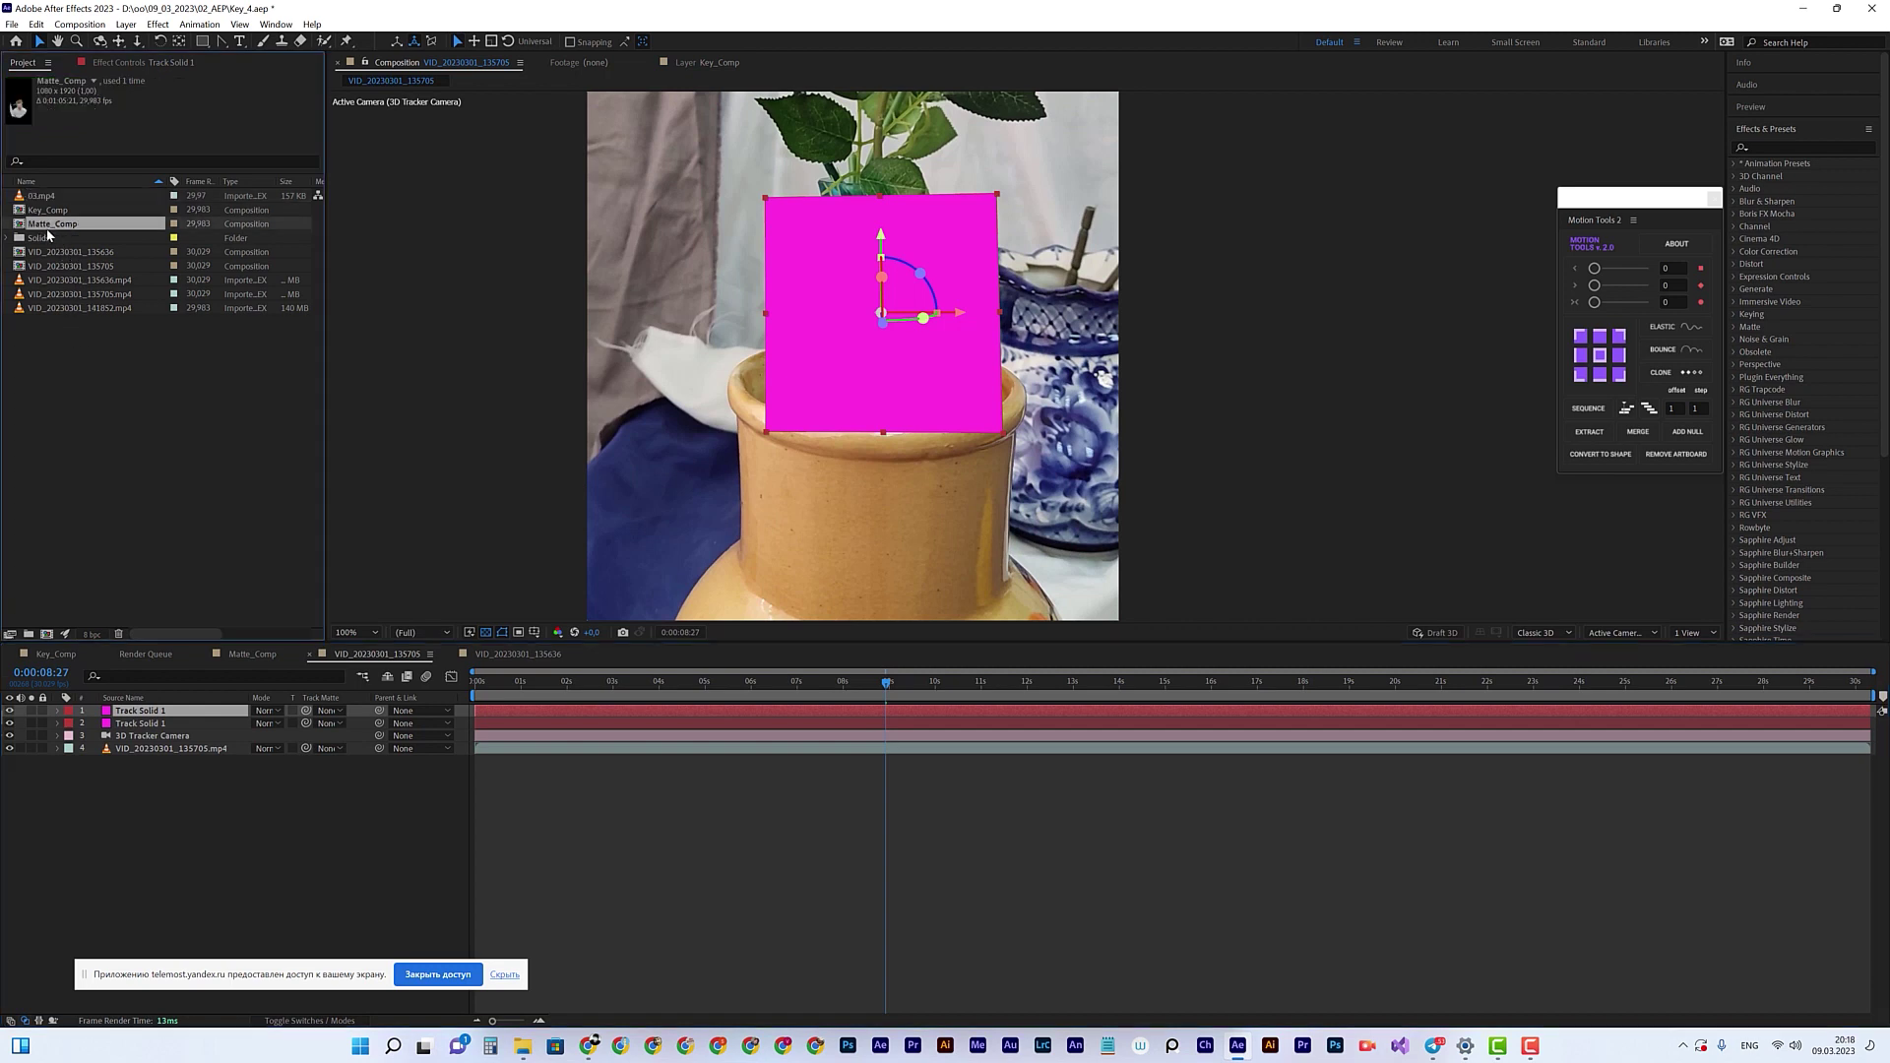
pyautogui.moveTo(56, 233); pyautogui.dragTo(163, 713)
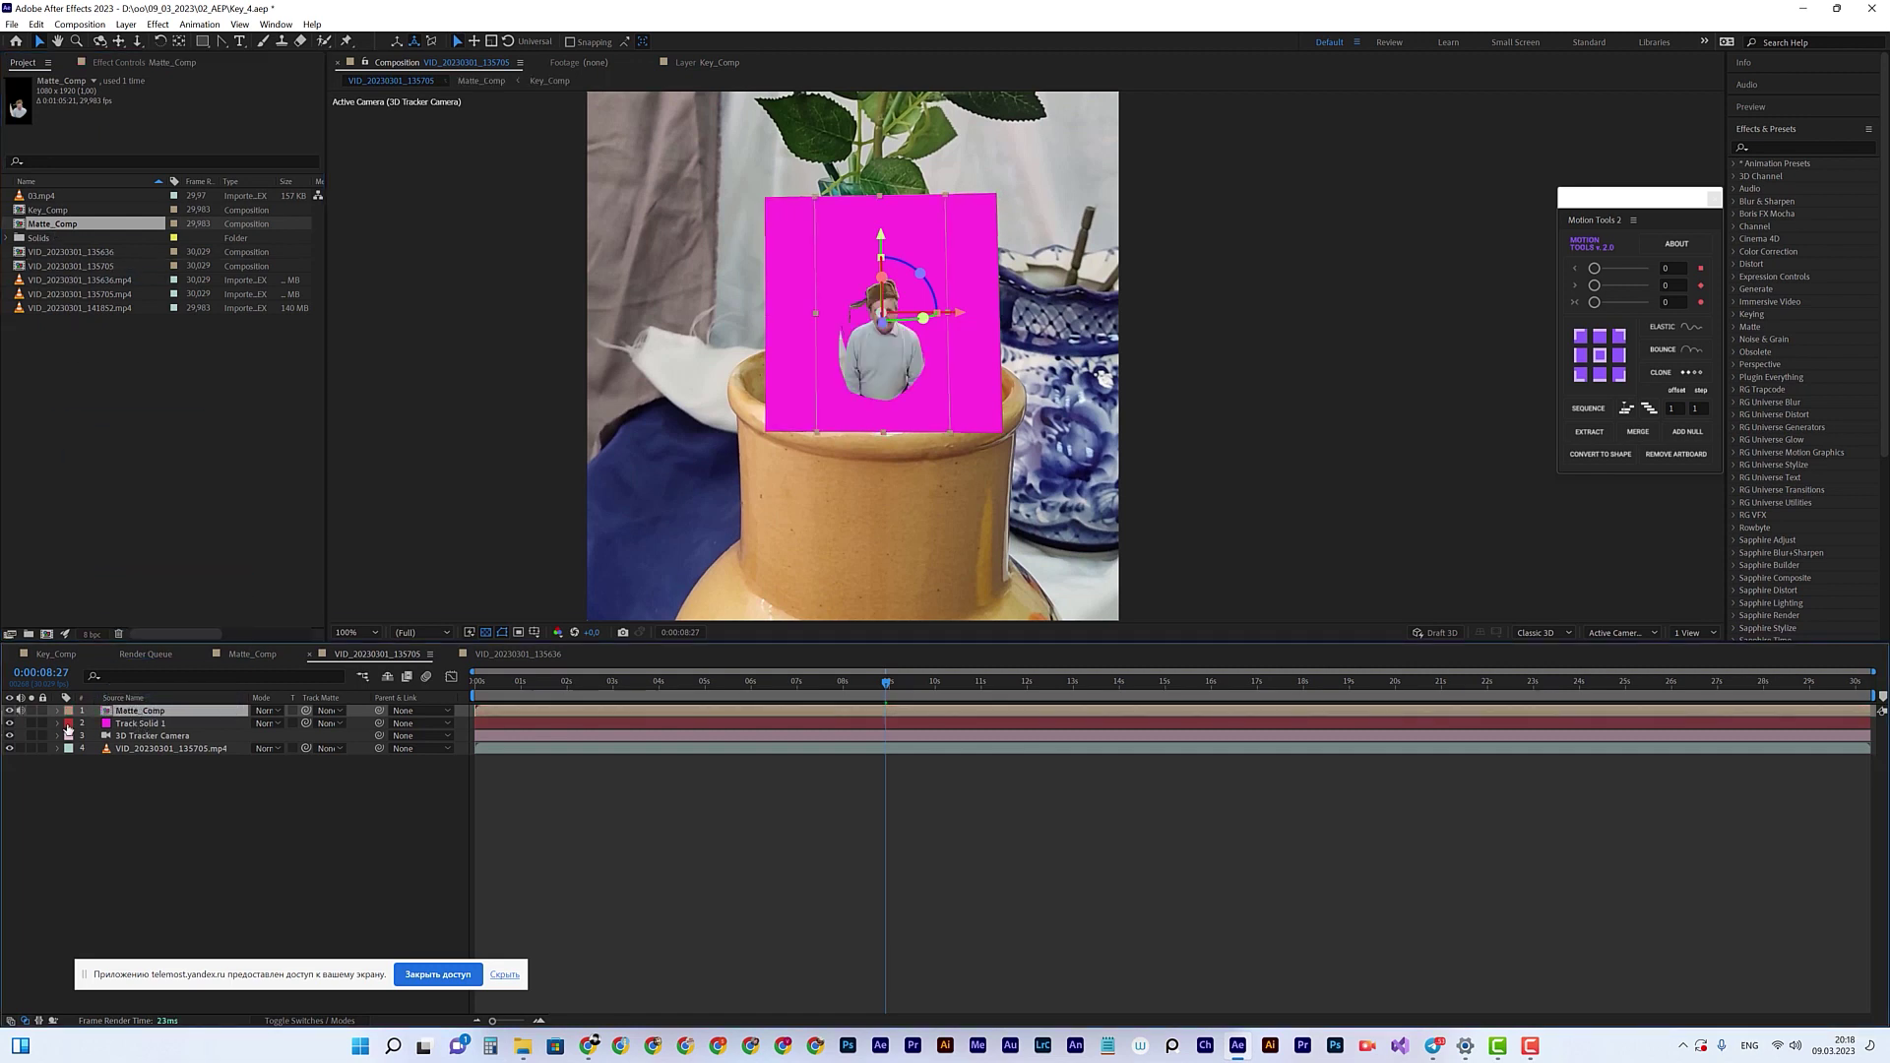
pyautogui.click(9, 724)
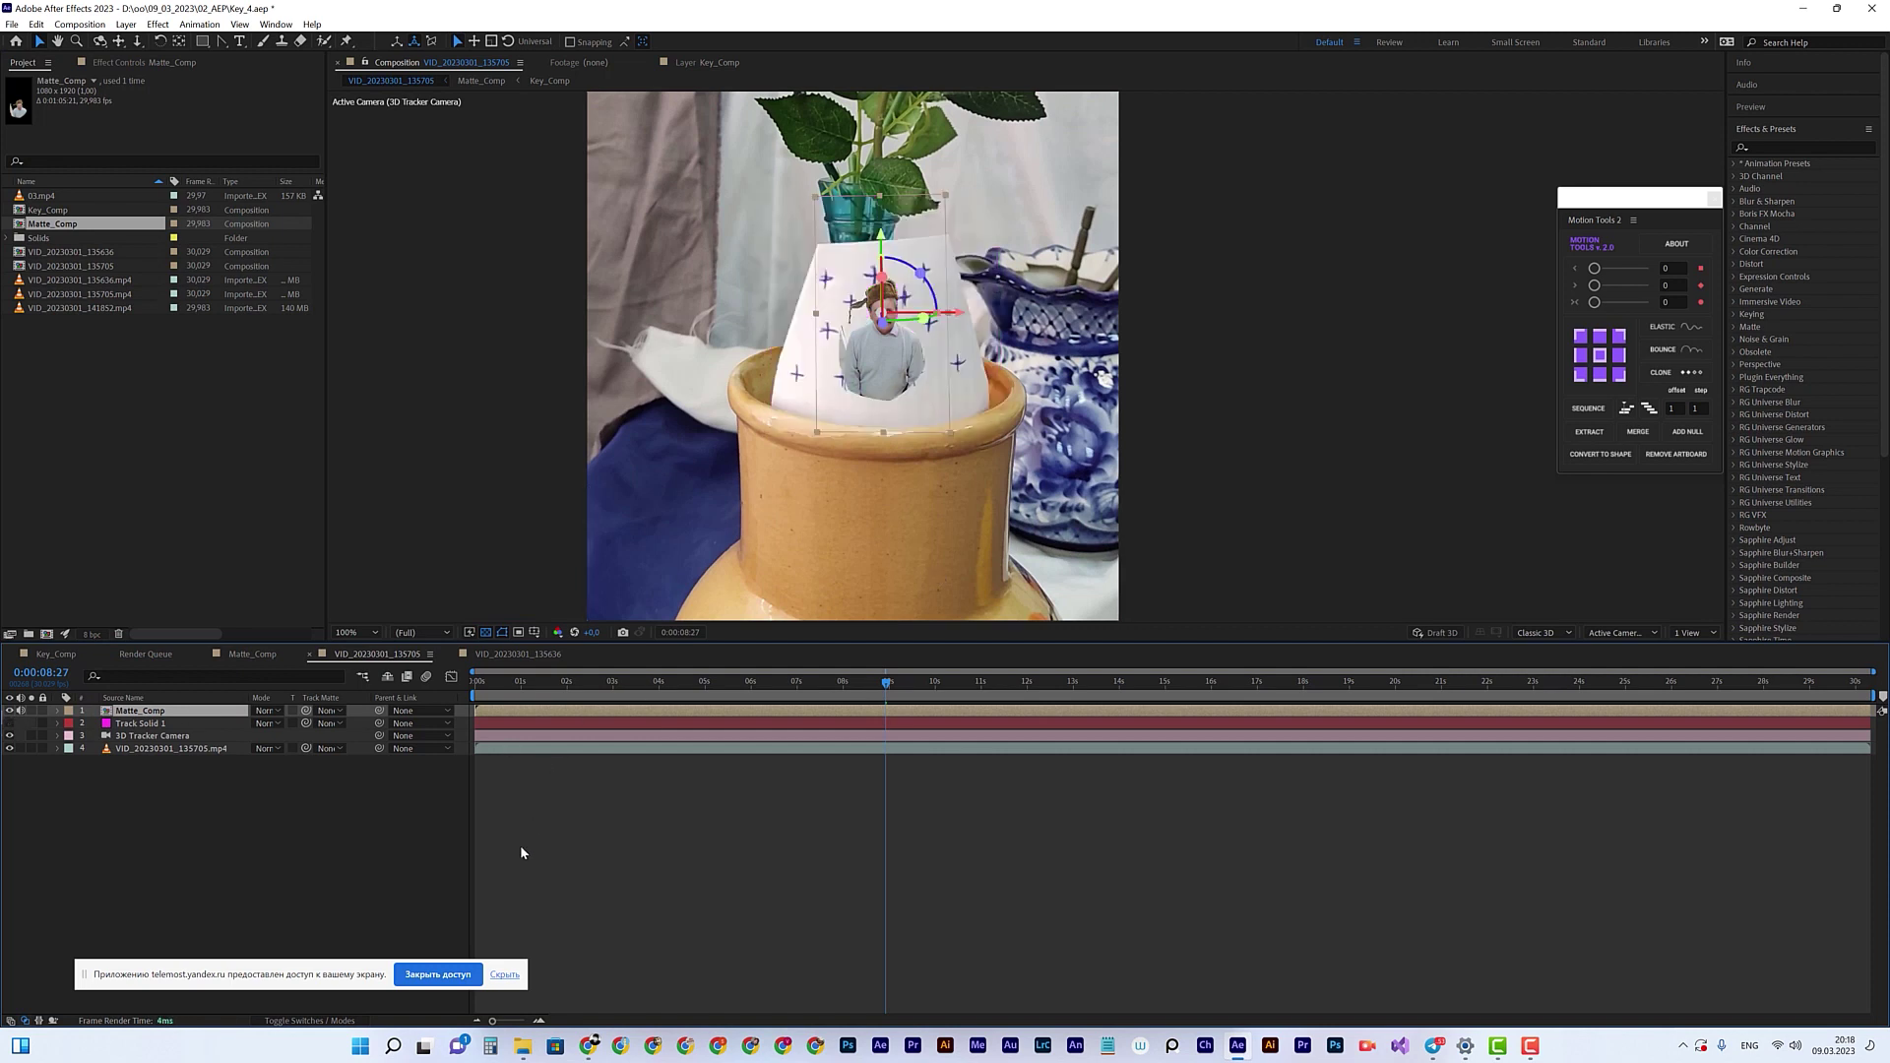
# Step: Scale the Matte_Comp layer to about 325% and position it so the man rises out of the jug's neck
pyautogui.press('s')
pyautogui.moveTo(274, 724); pyautogui.dragTo(461, 724)
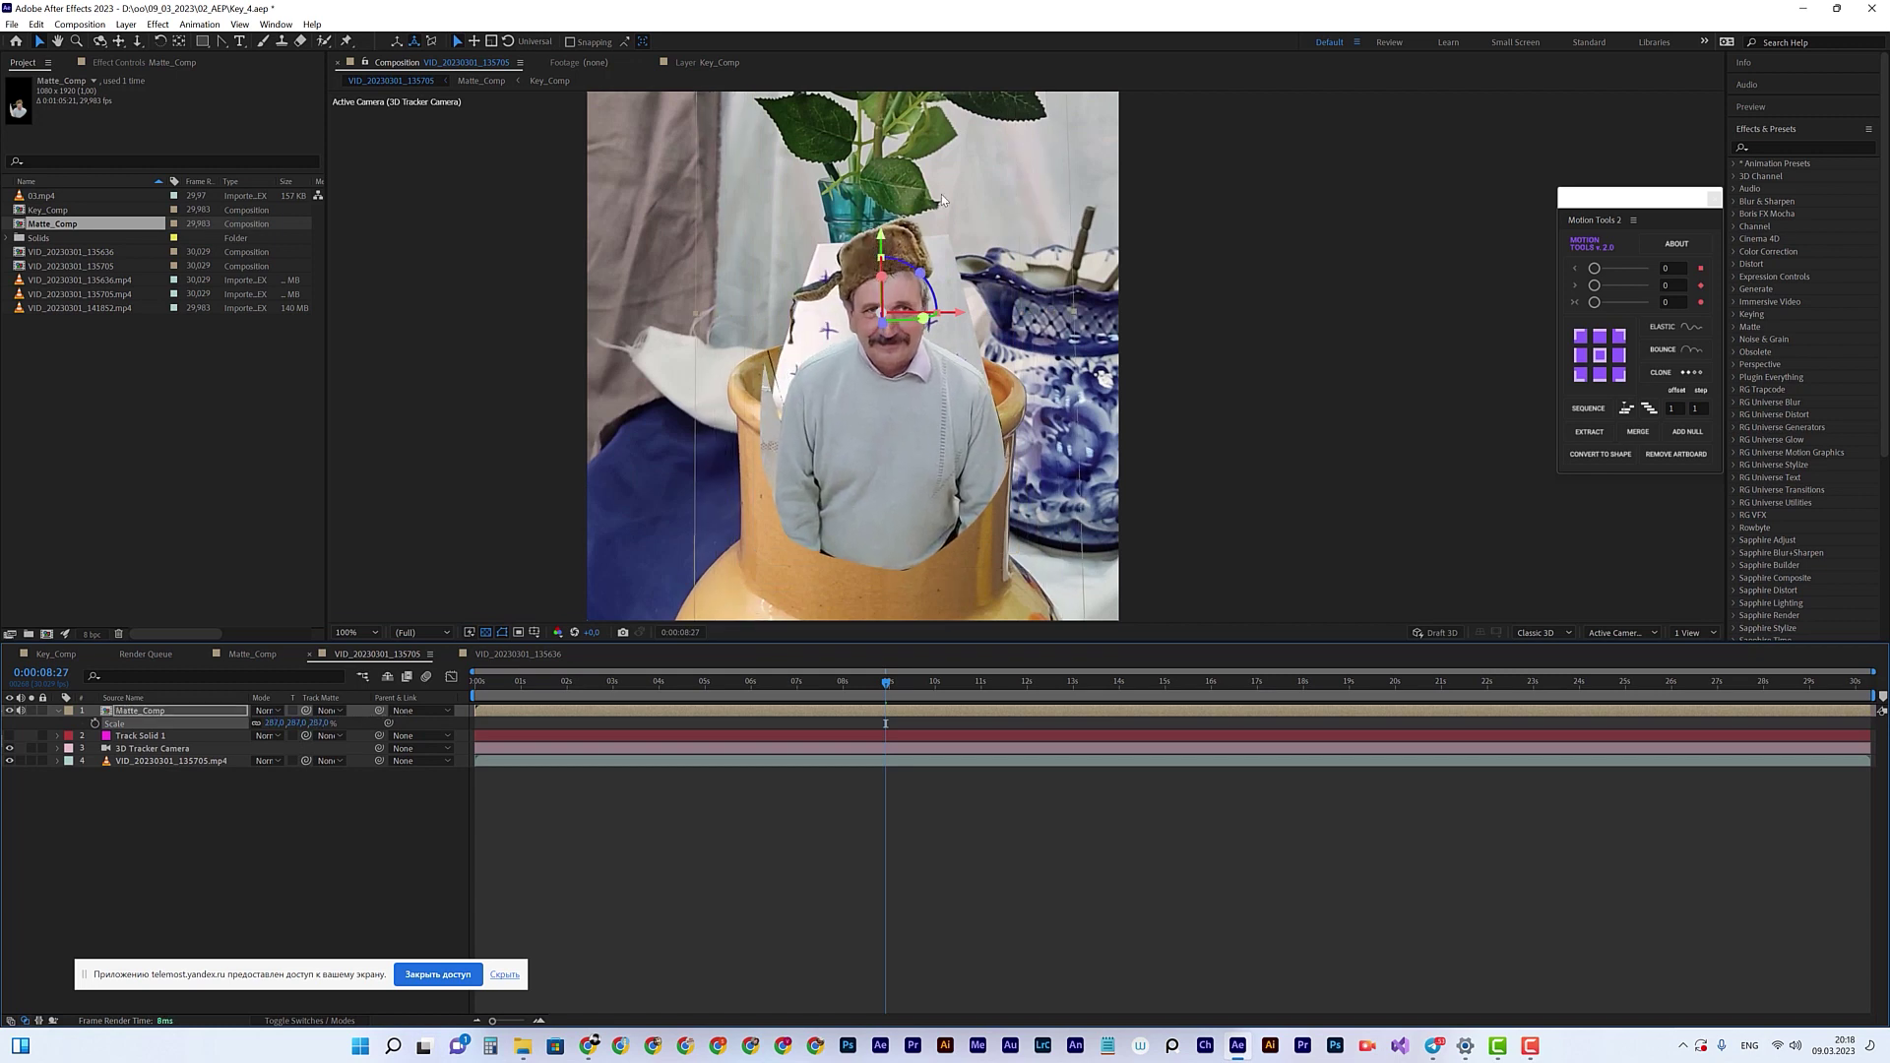
pyautogui.moveTo(882, 239); pyautogui.dragTo(891, 141)
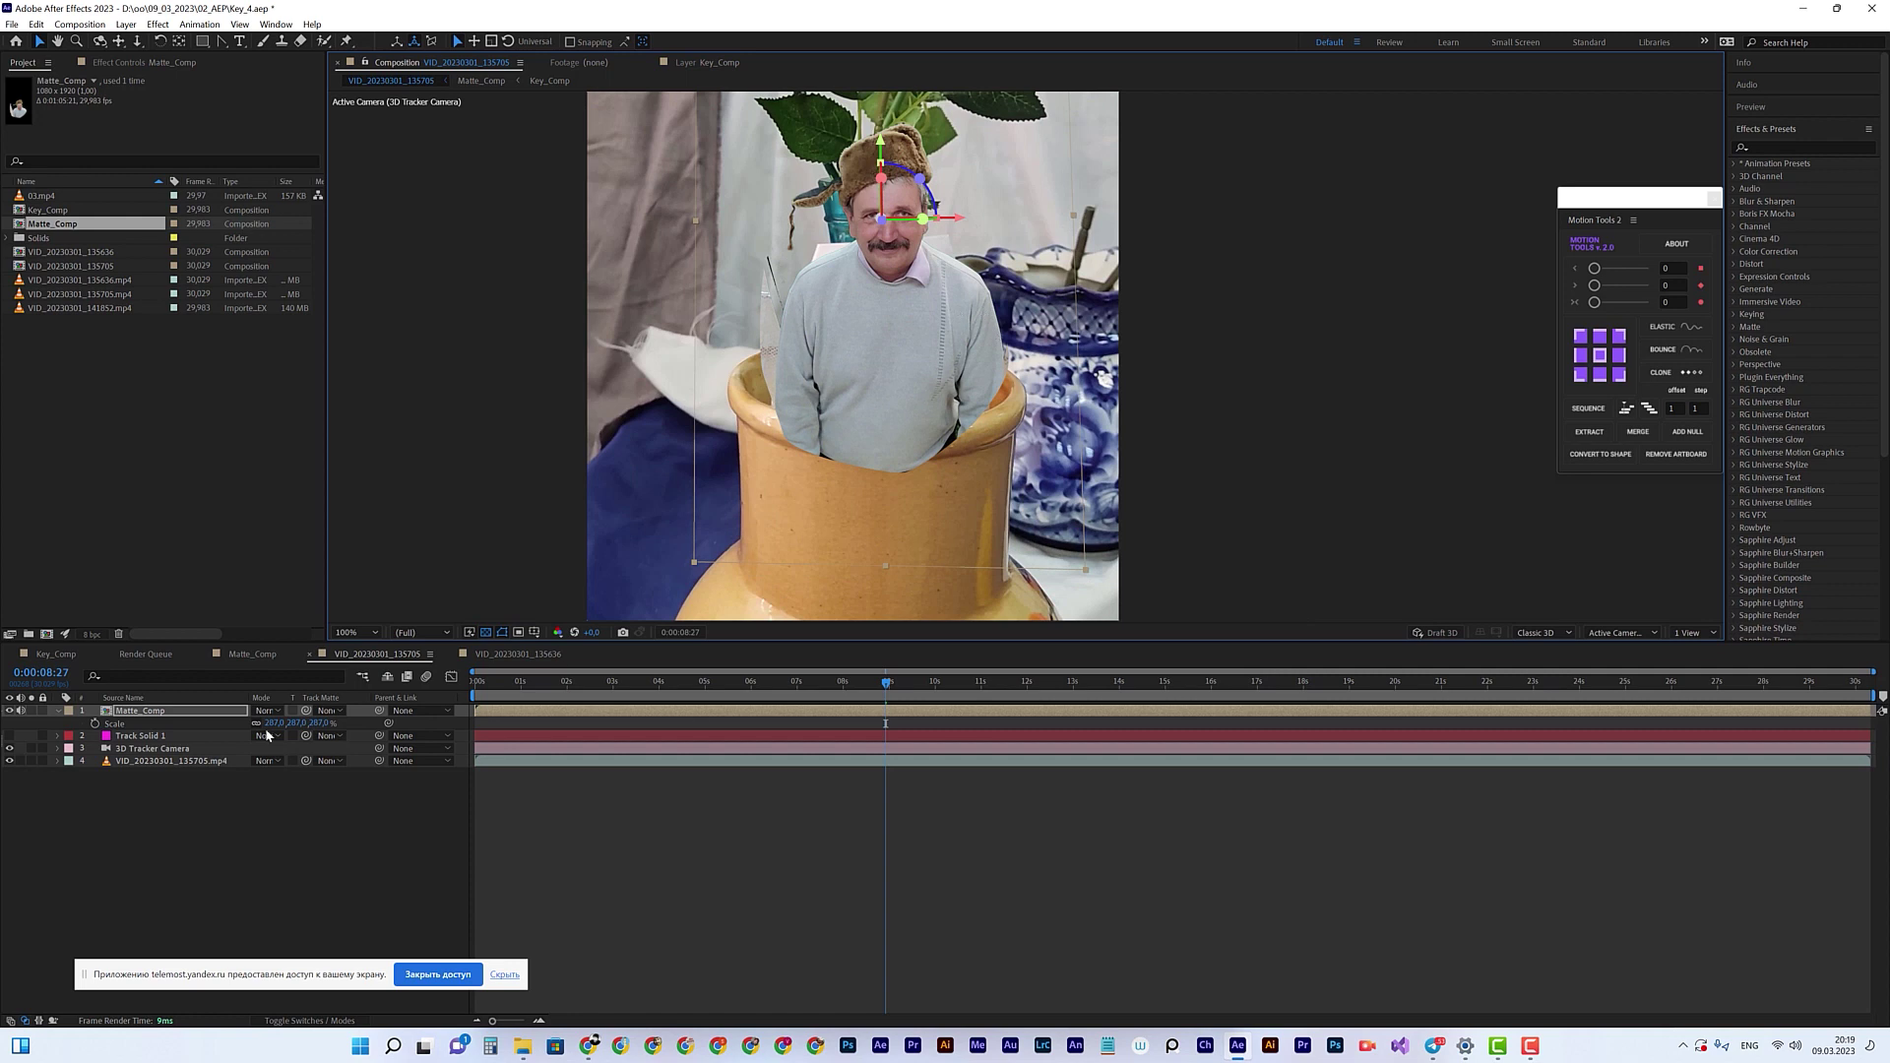
pyautogui.click(142, 712)
pyautogui.moveTo(273, 723); pyautogui.dragTo(315, 723)
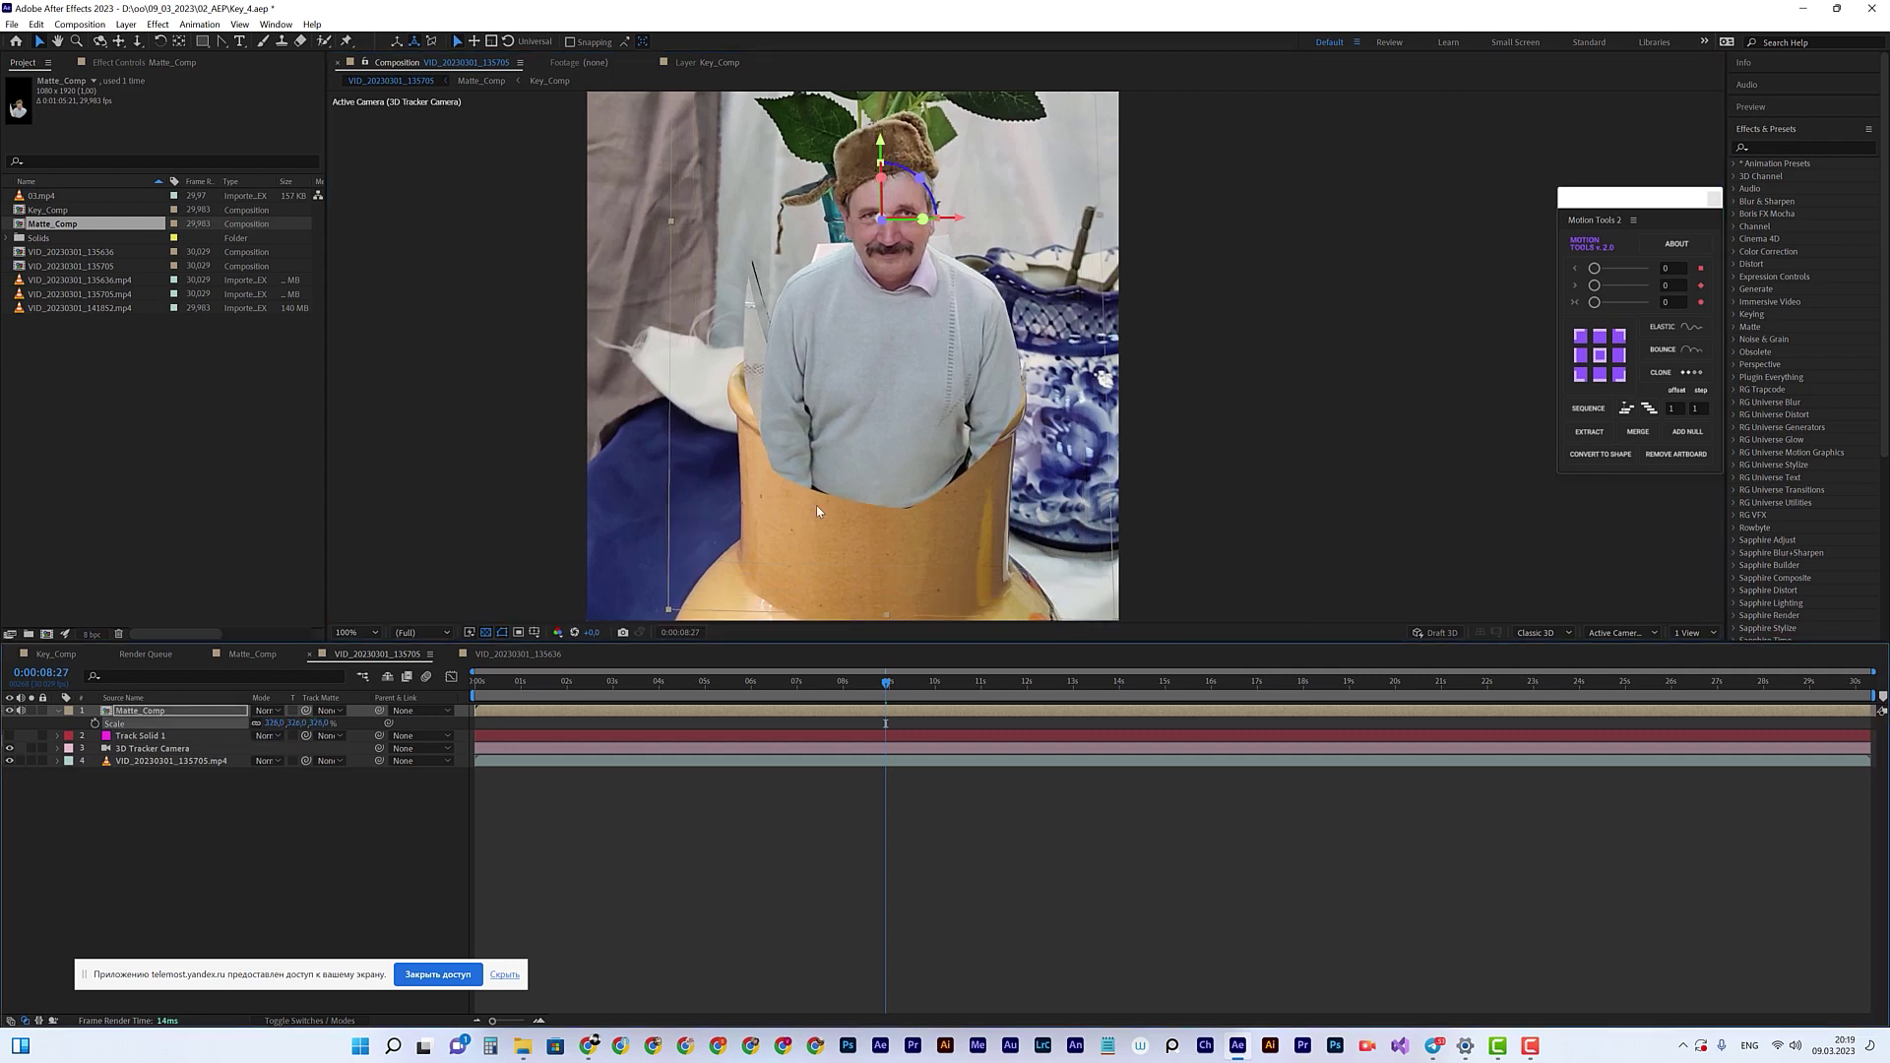
pyautogui.moveTo(881, 147); pyautogui.dragTo(880, 134)
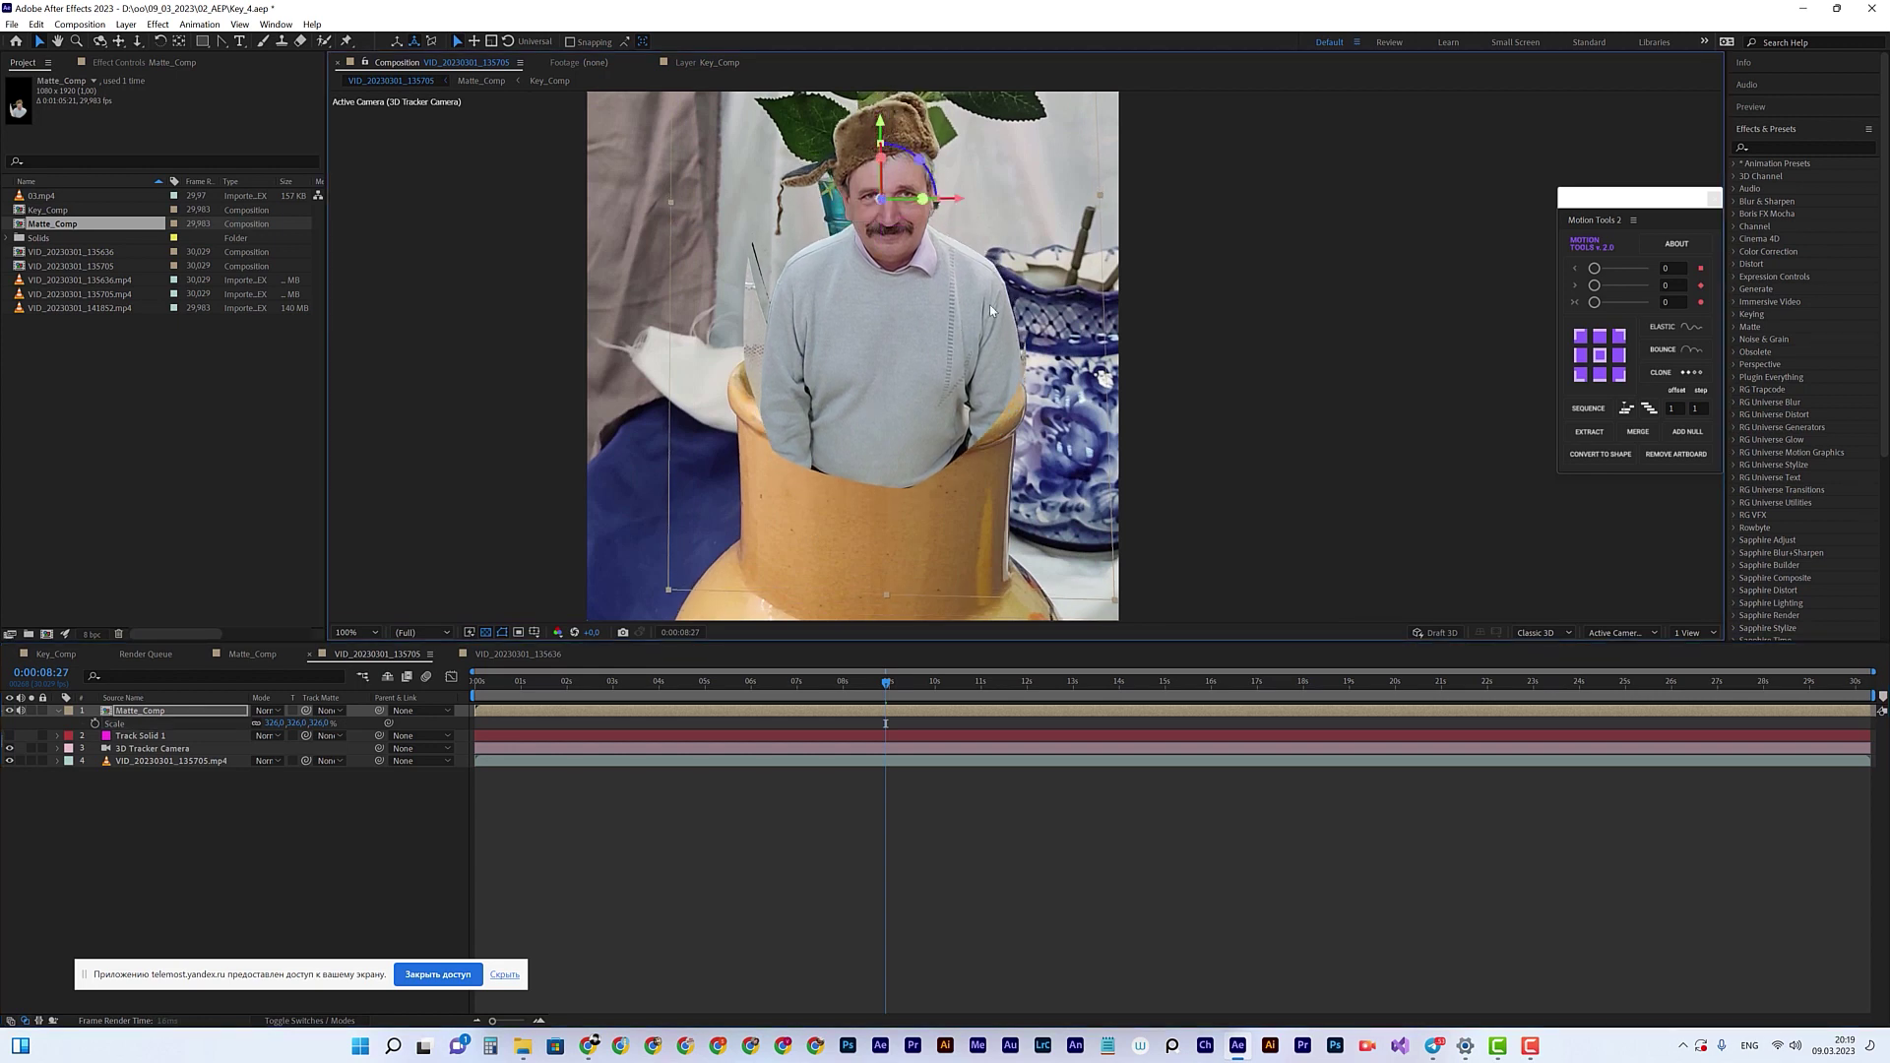
pyautogui.moveTo(956, 201); pyautogui.dragTo(945, 204)
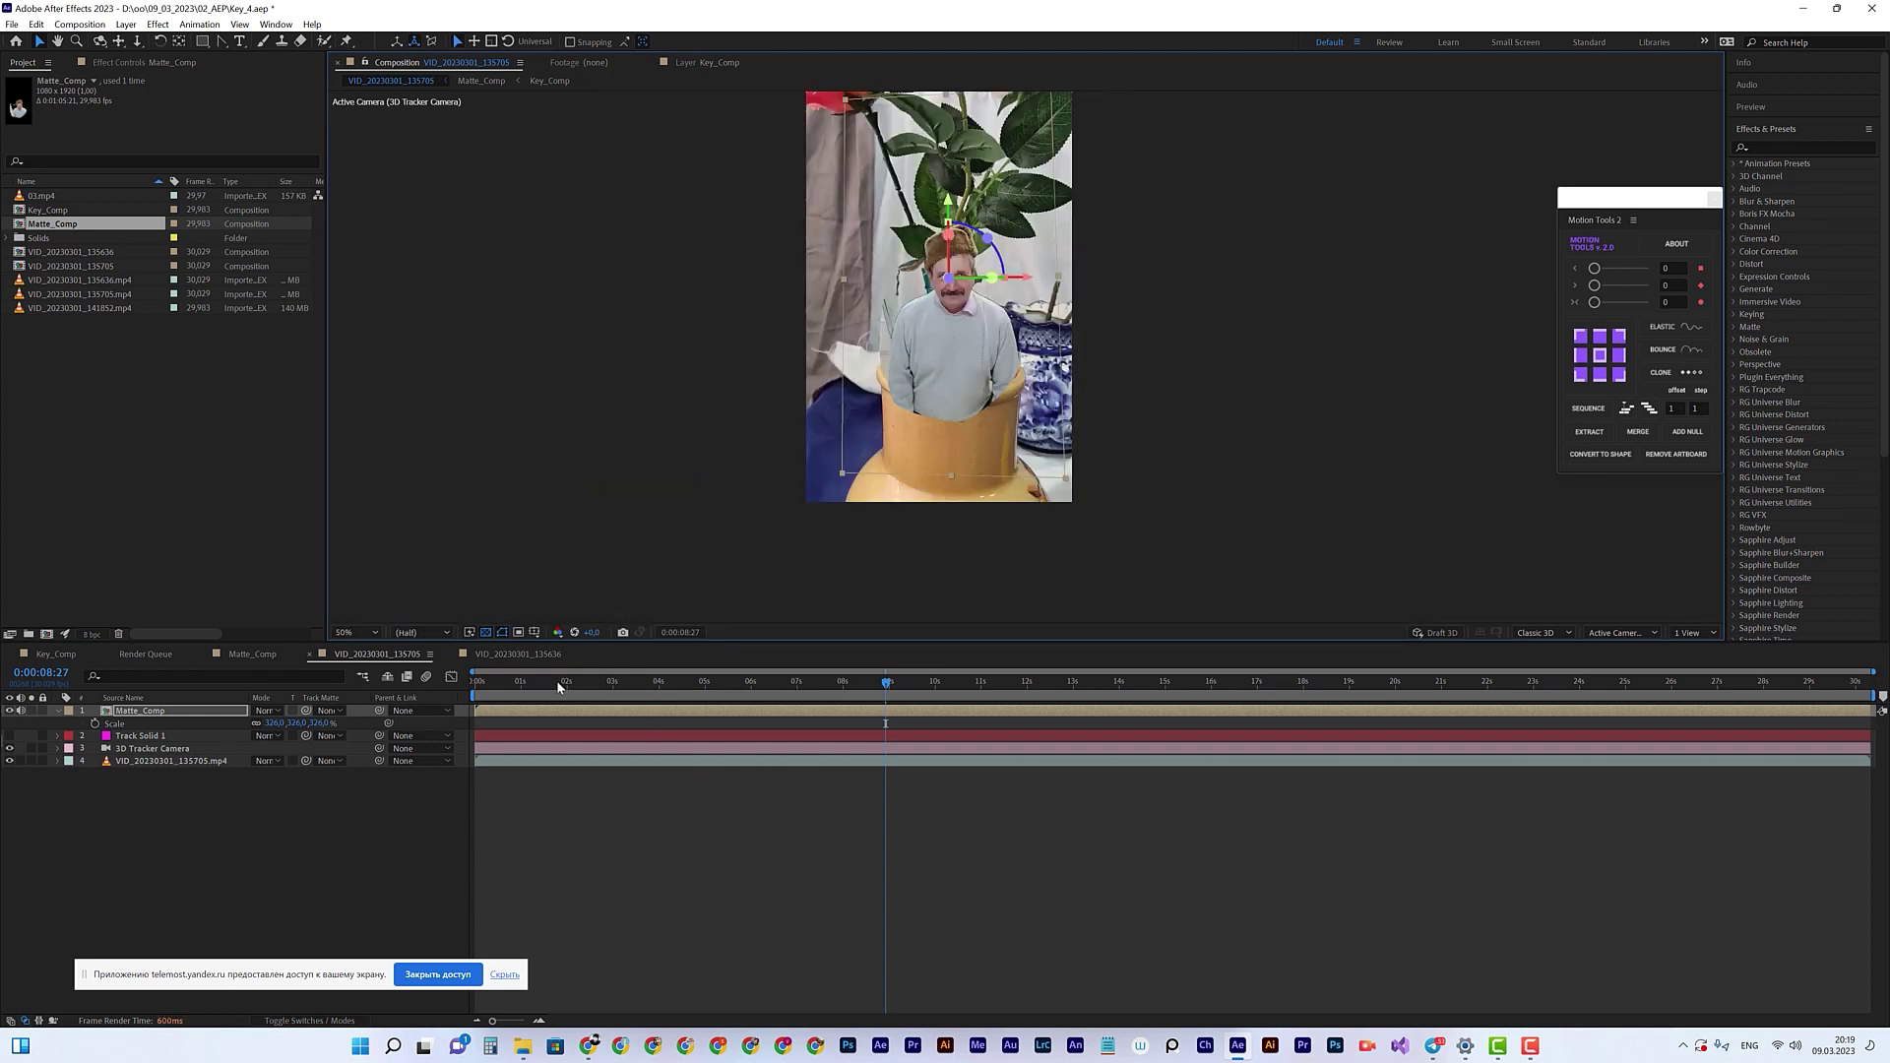
# Step: Check the man's placement in the jug up to 0:00:21:05 and save an incremented version of the project
pyautogui.moveTo(487, 694); pyautogui.dragTo(1432, 711)
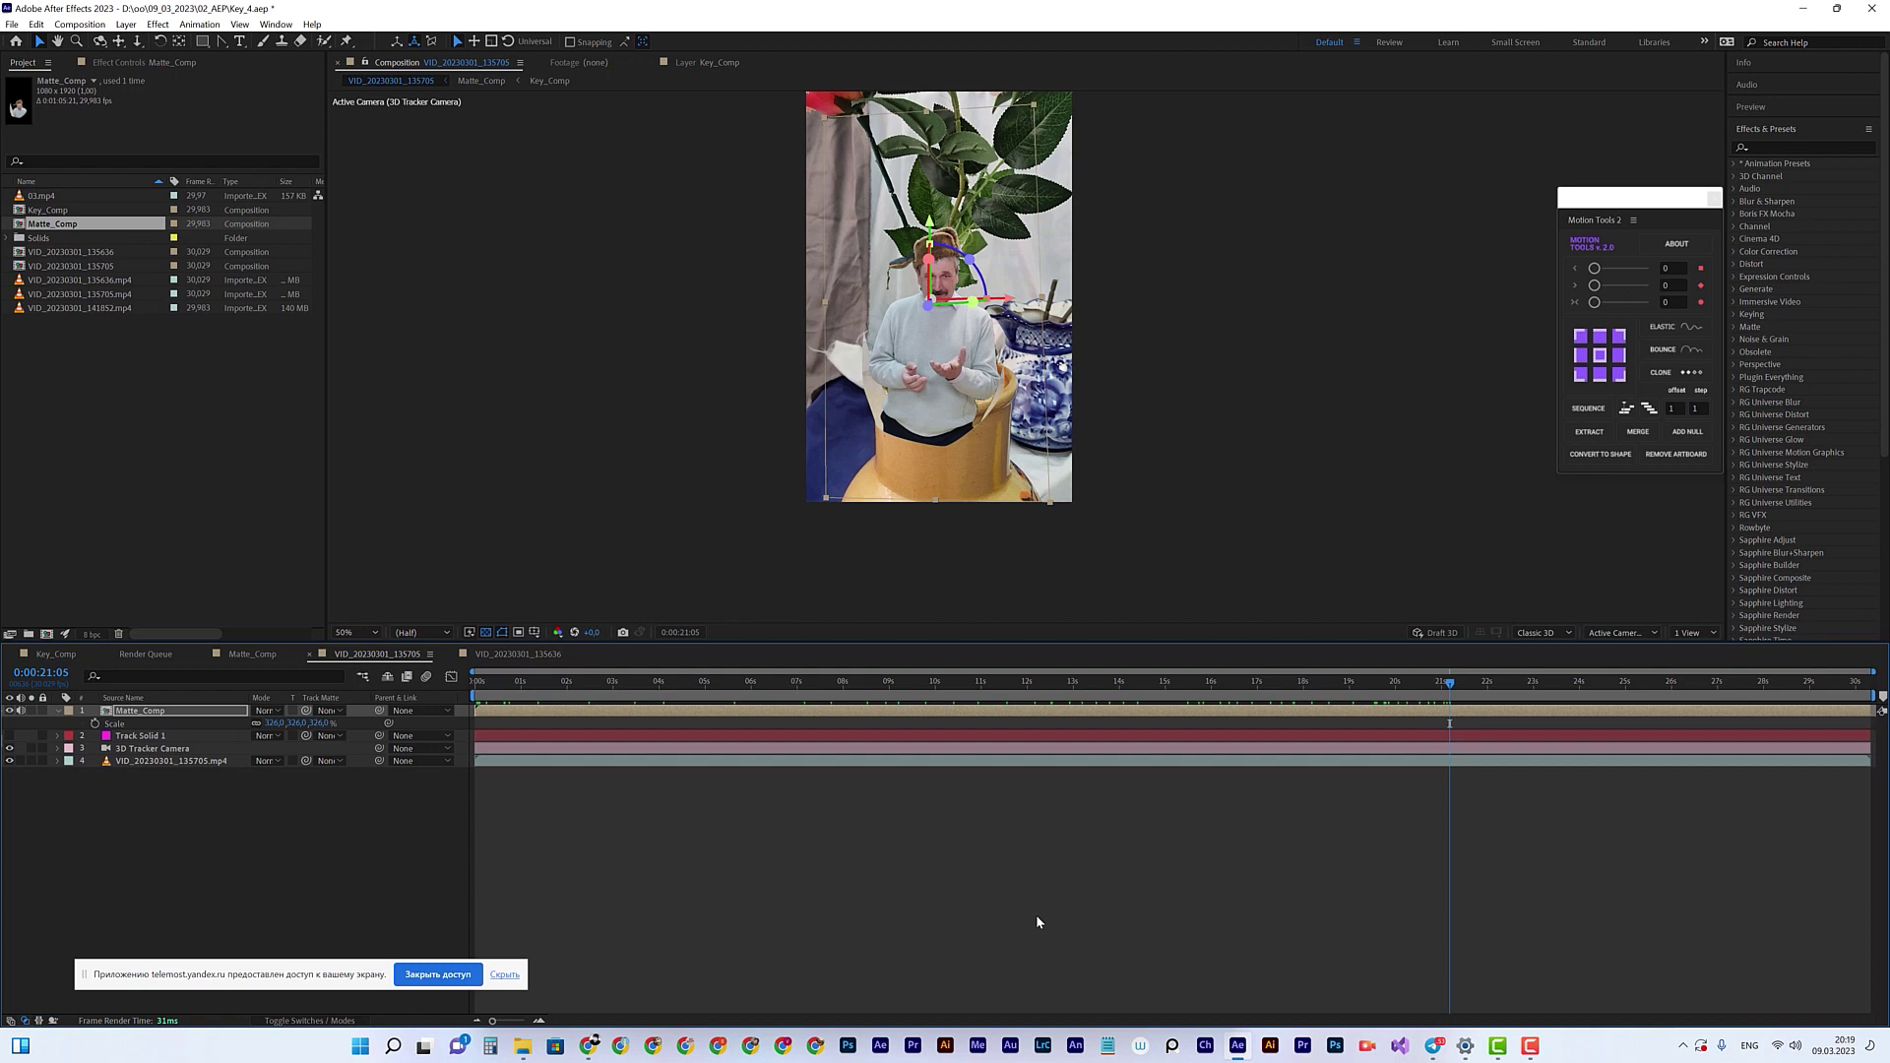
pyautogui.click(11, 23)
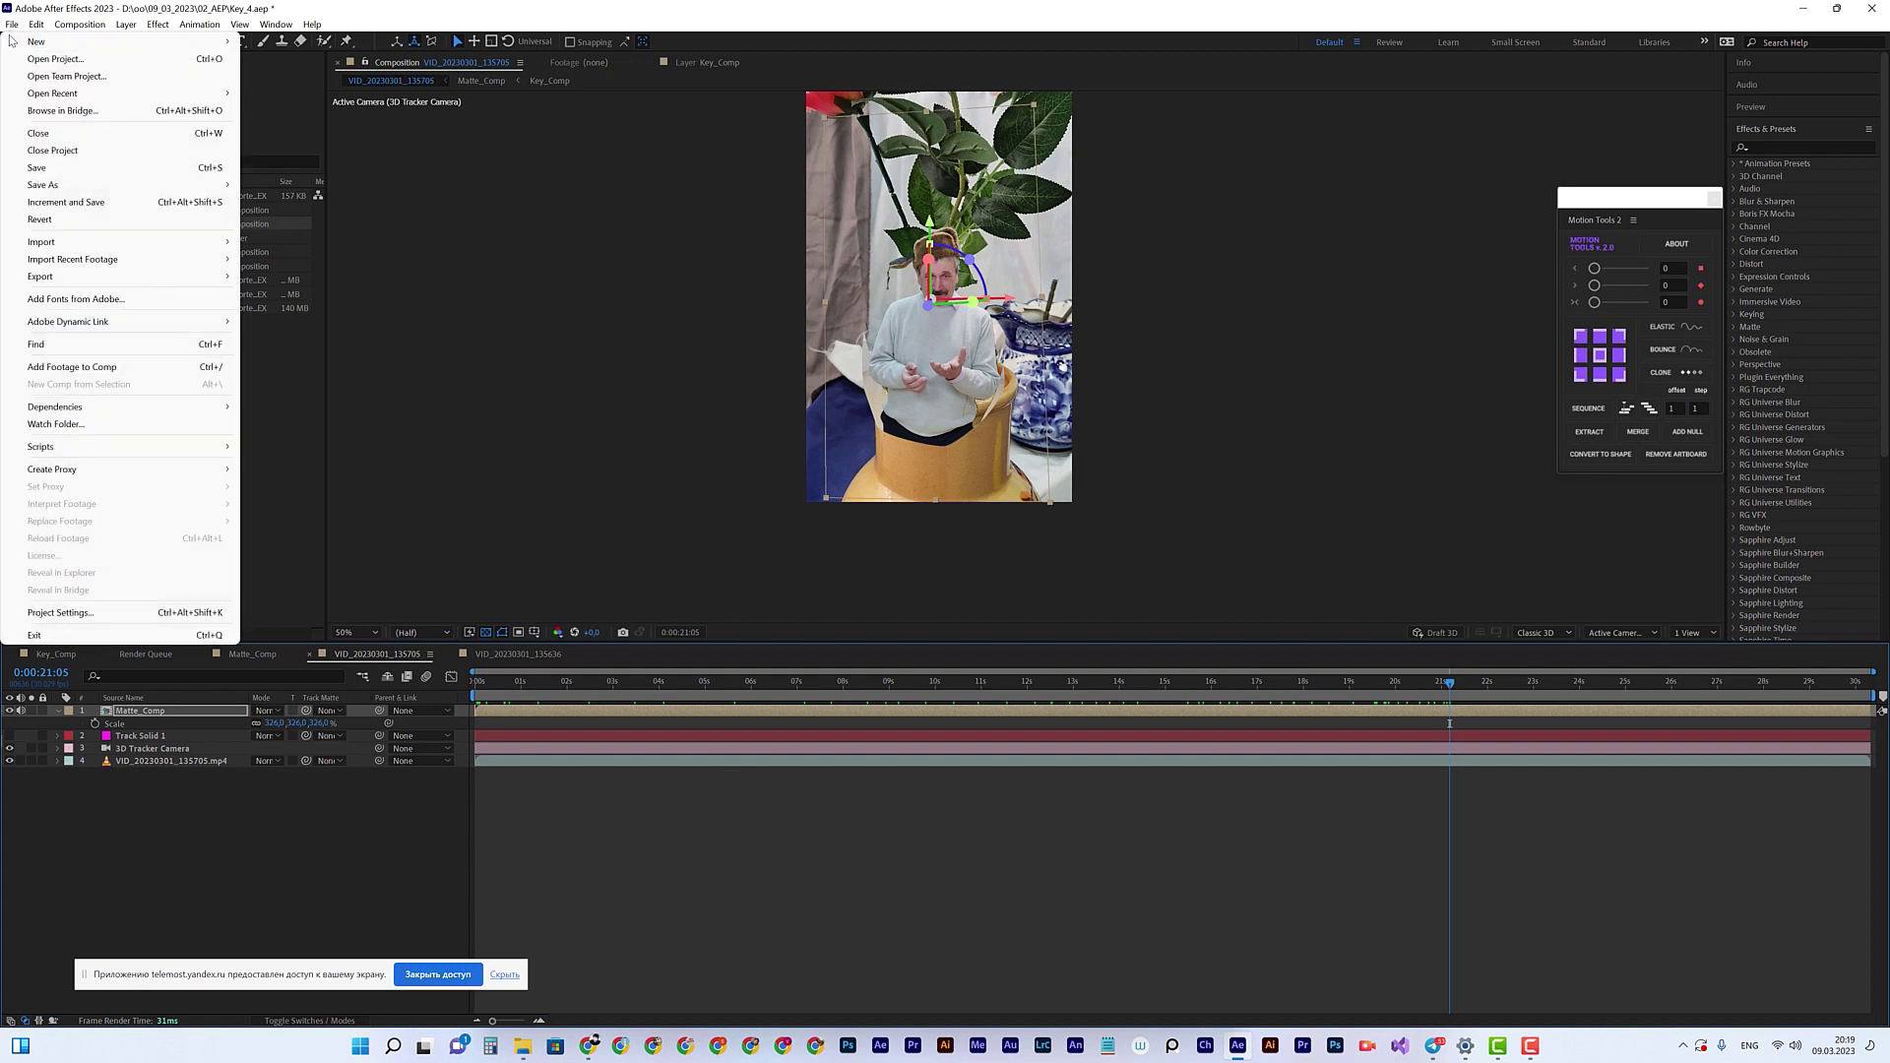
pyautogui.click(81, 203)
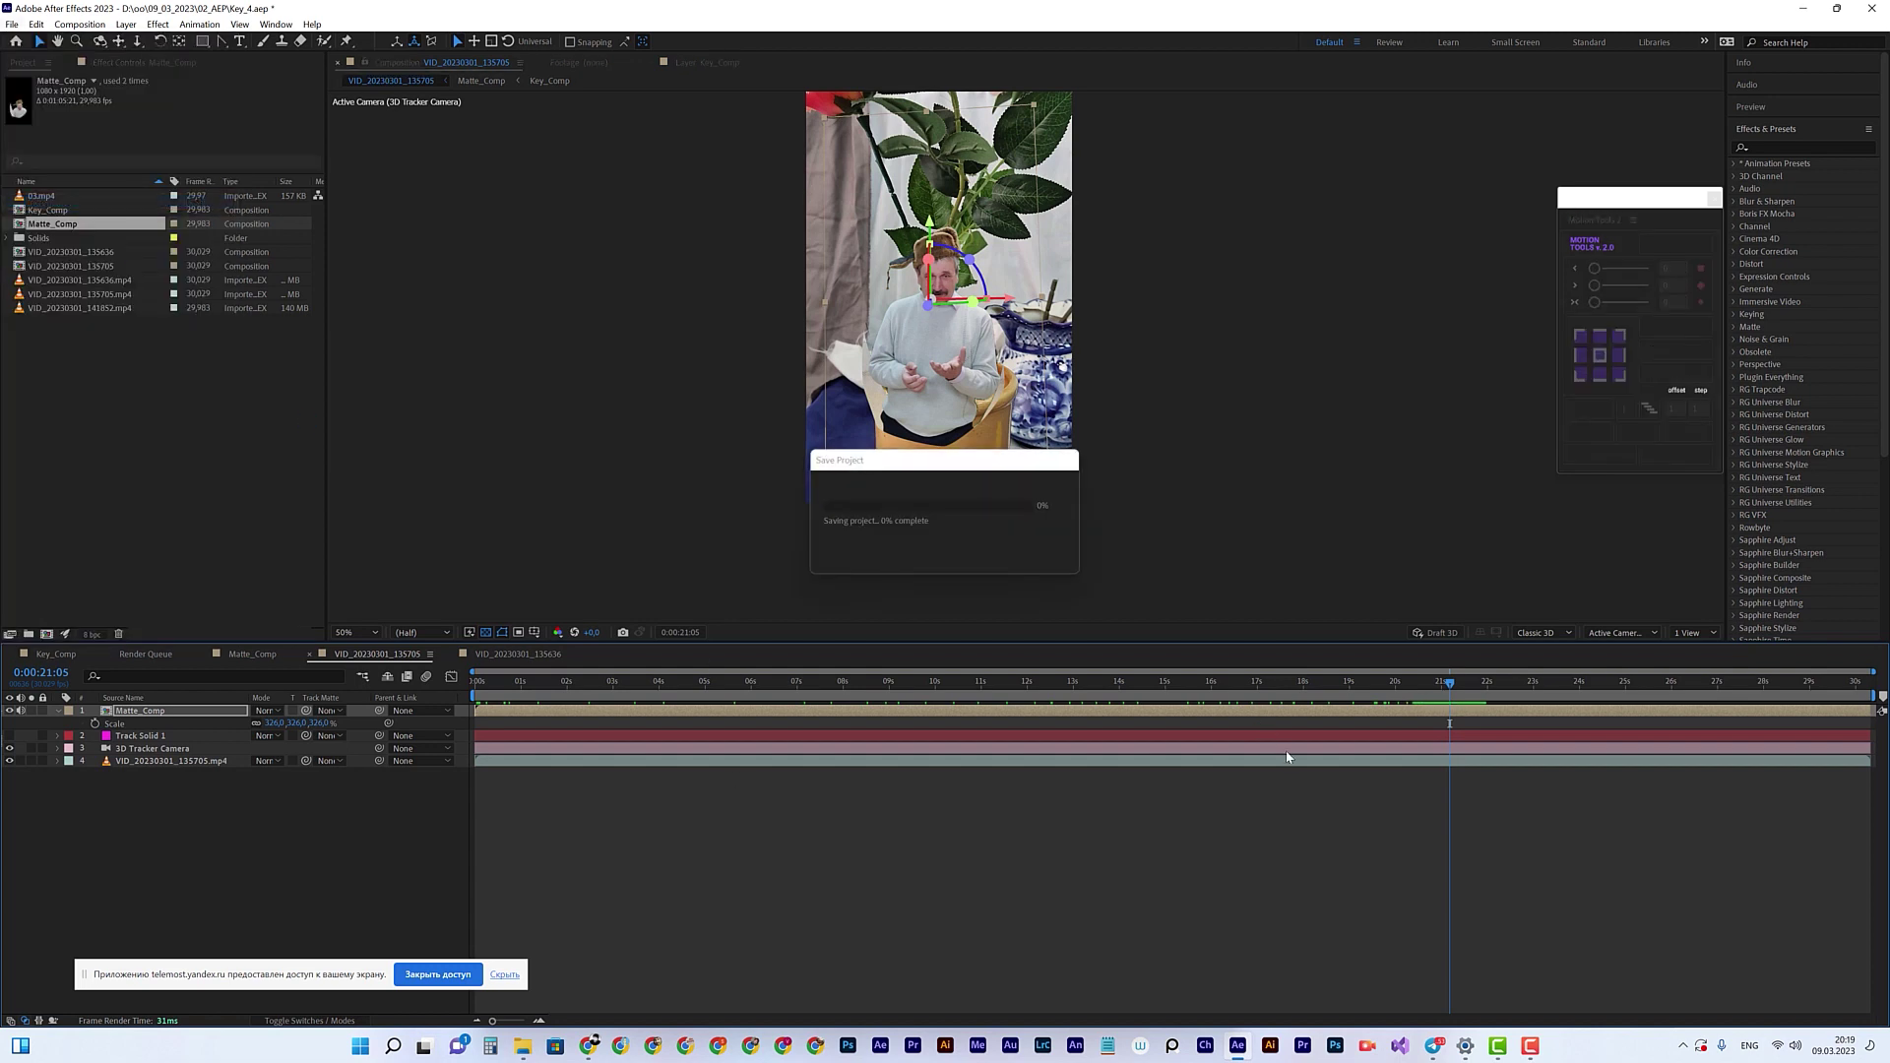
# Step: Switch to the Yandex Telemost meeting in Chrome
pyautogui.press('super+Tab')
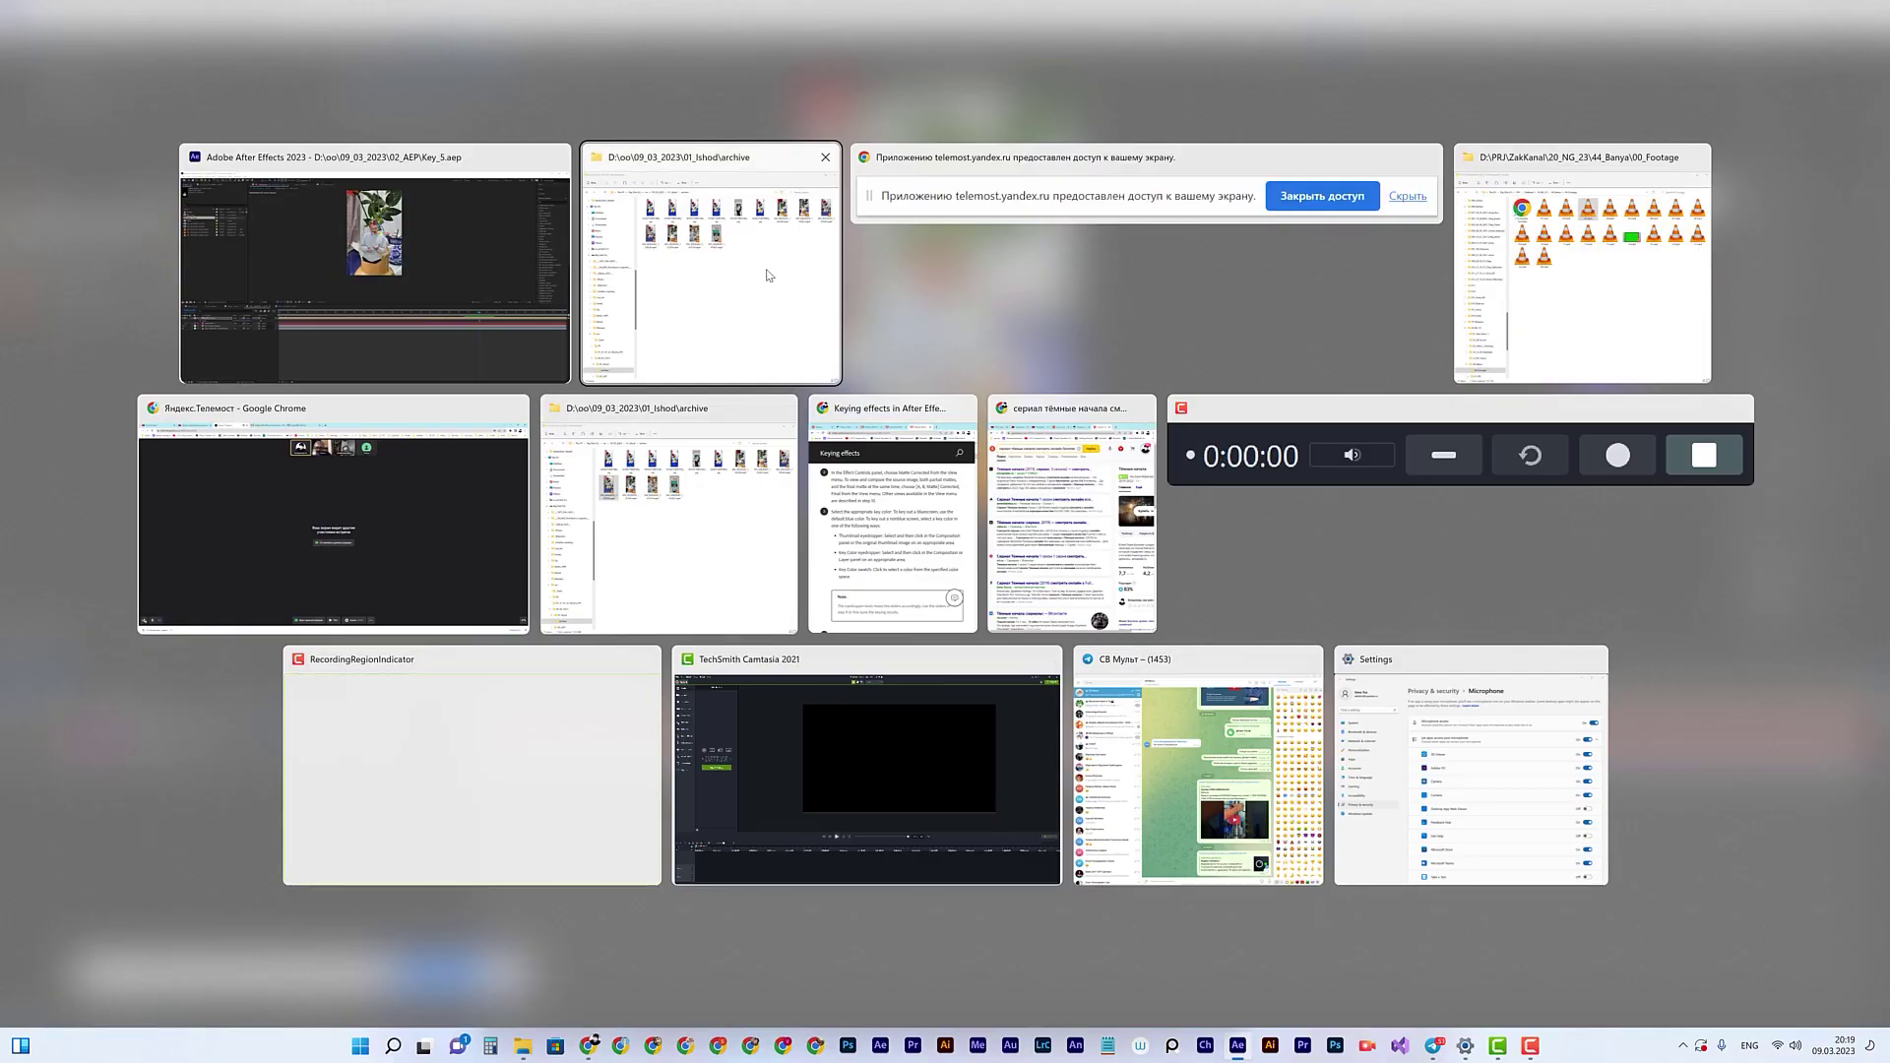
pyautogui.click(410, 521)
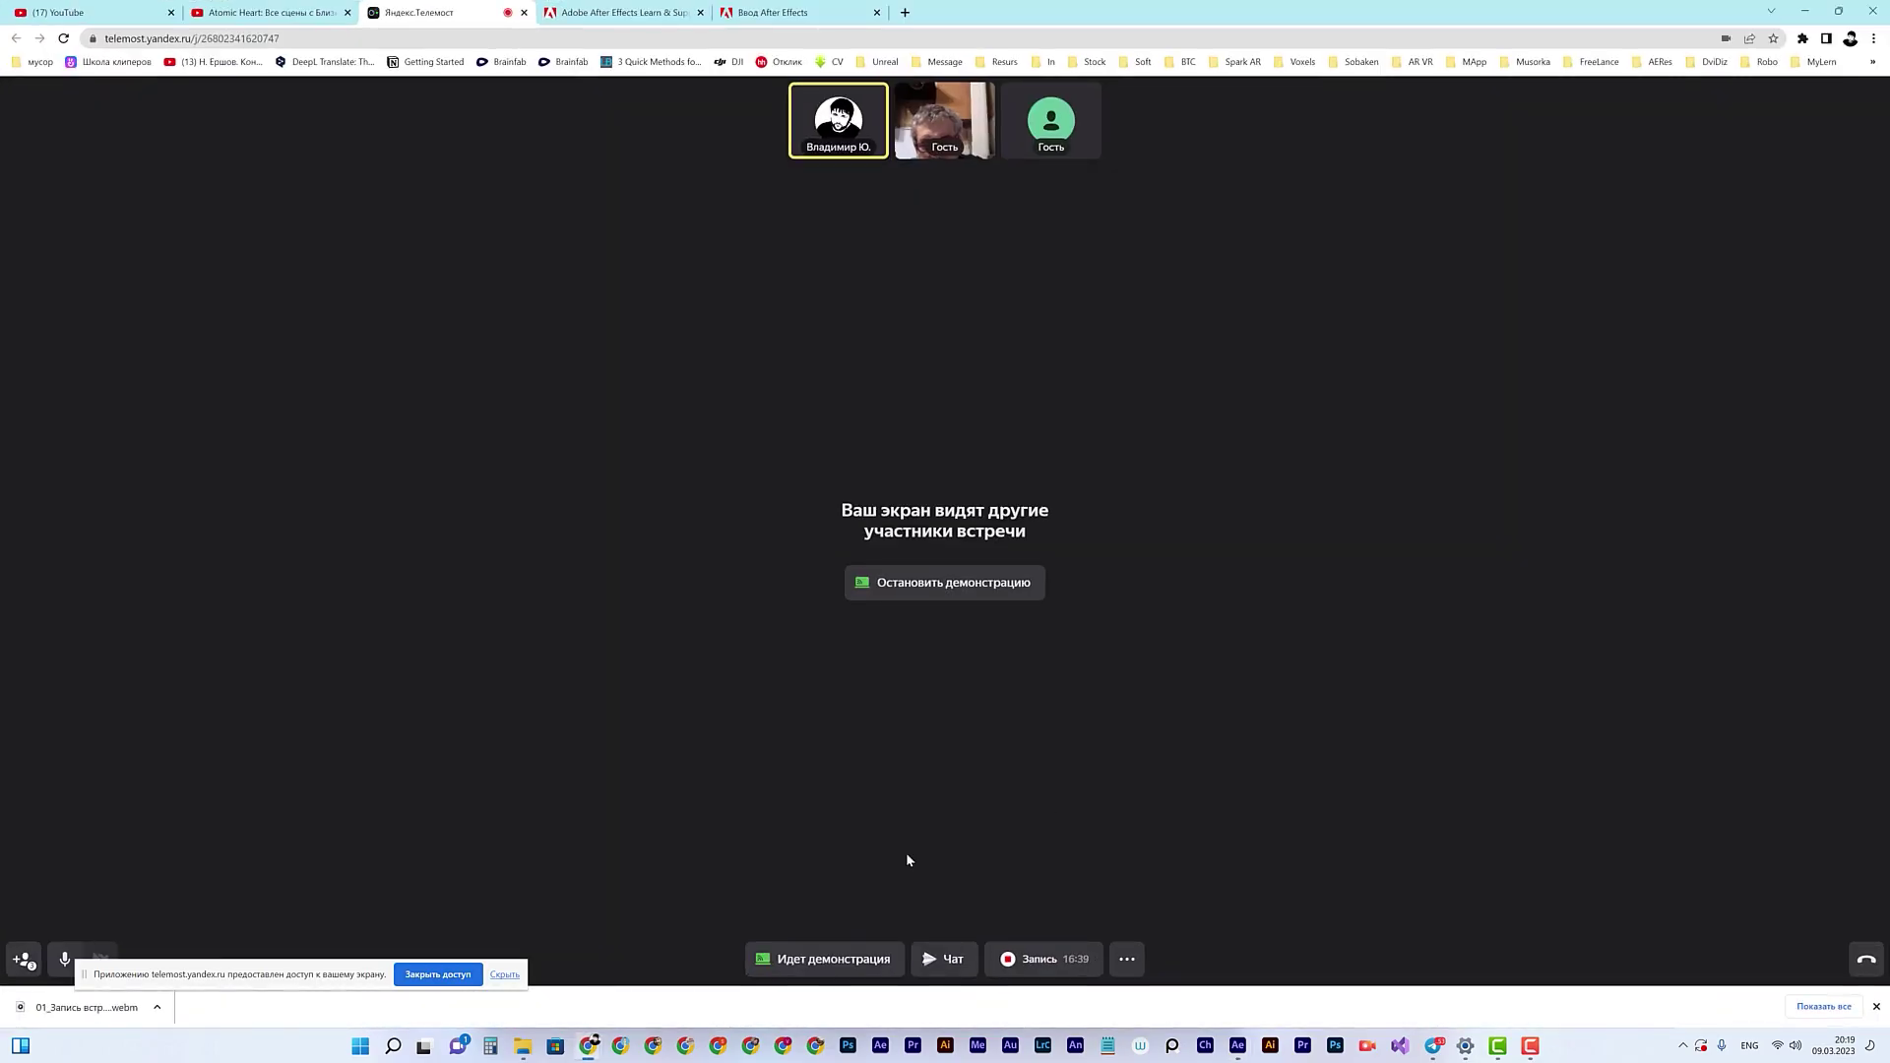